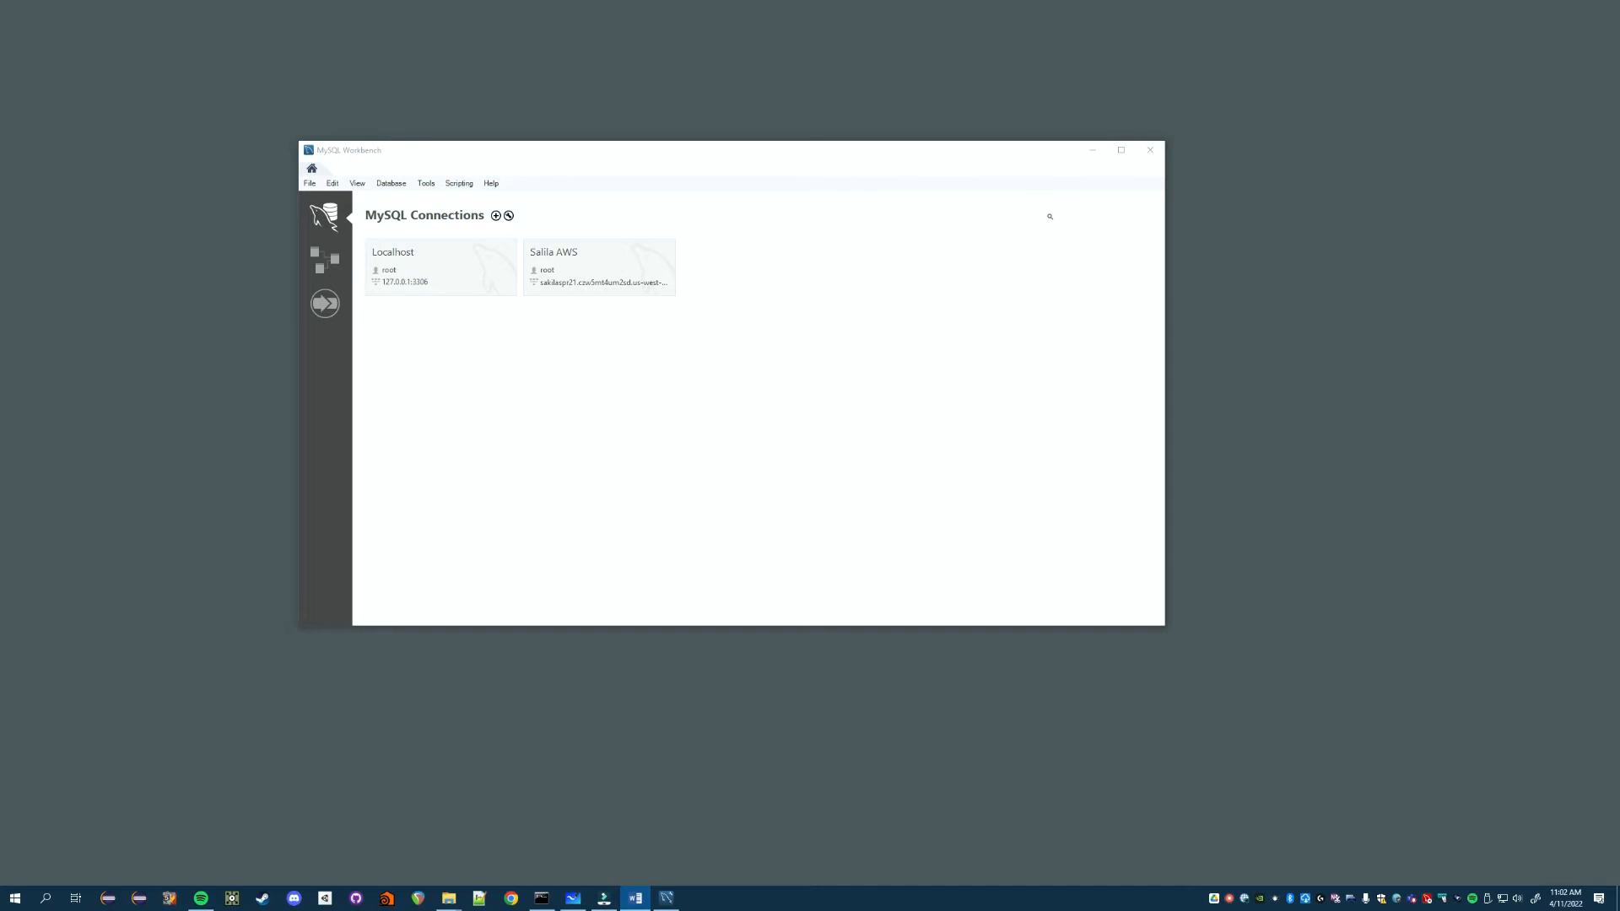
drag(1619, 202, 1123, 74)
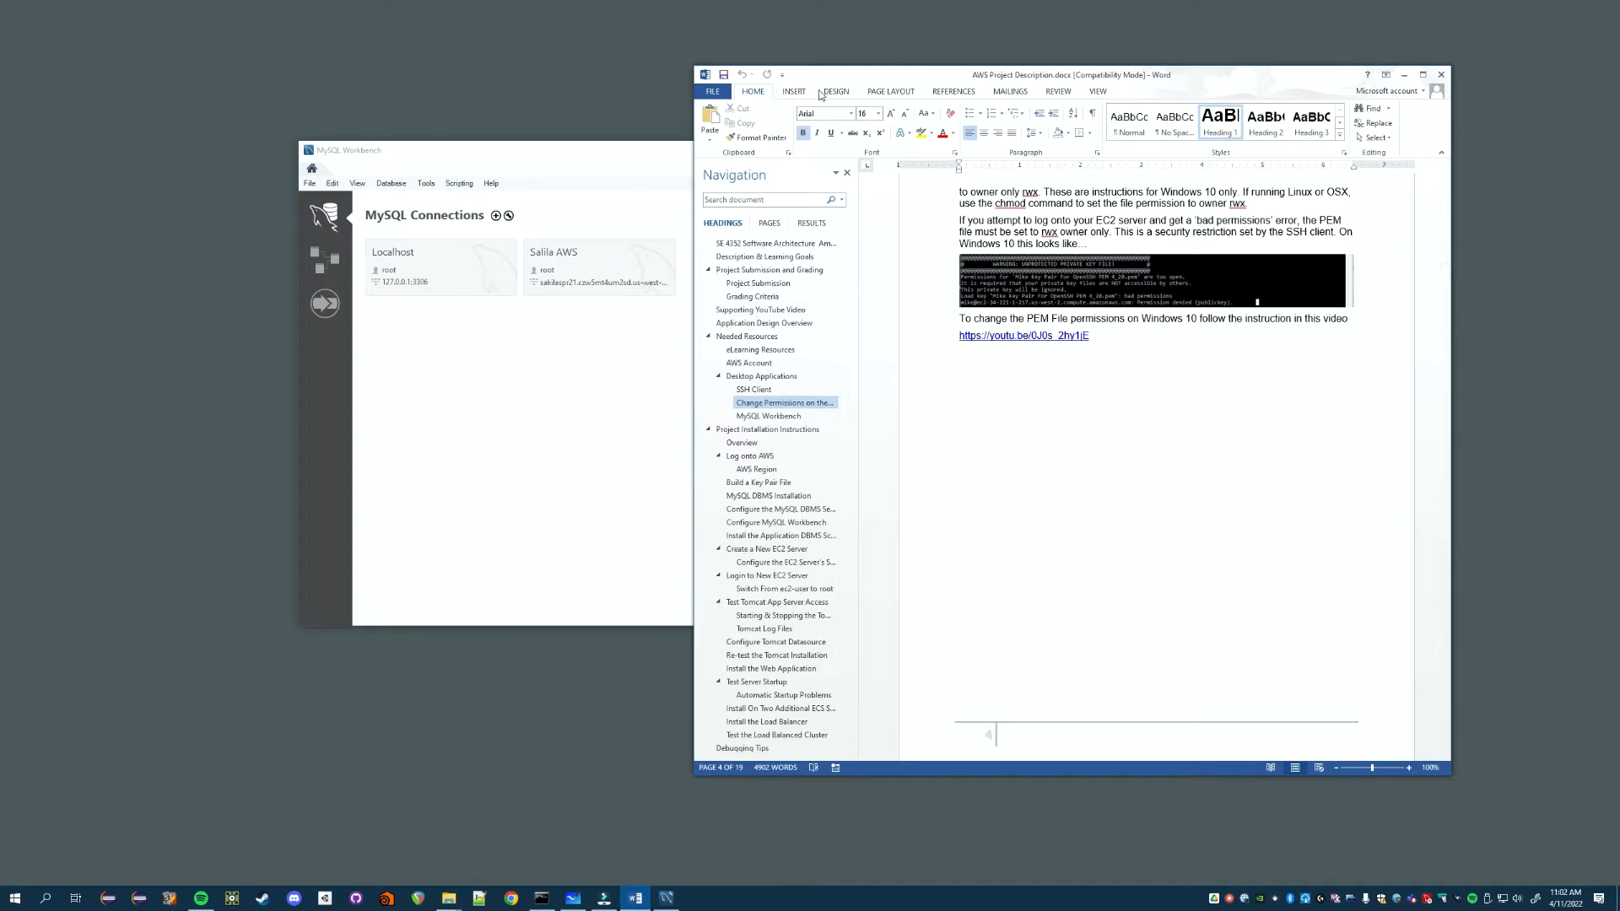
drag(847, 75, 1619, 127)
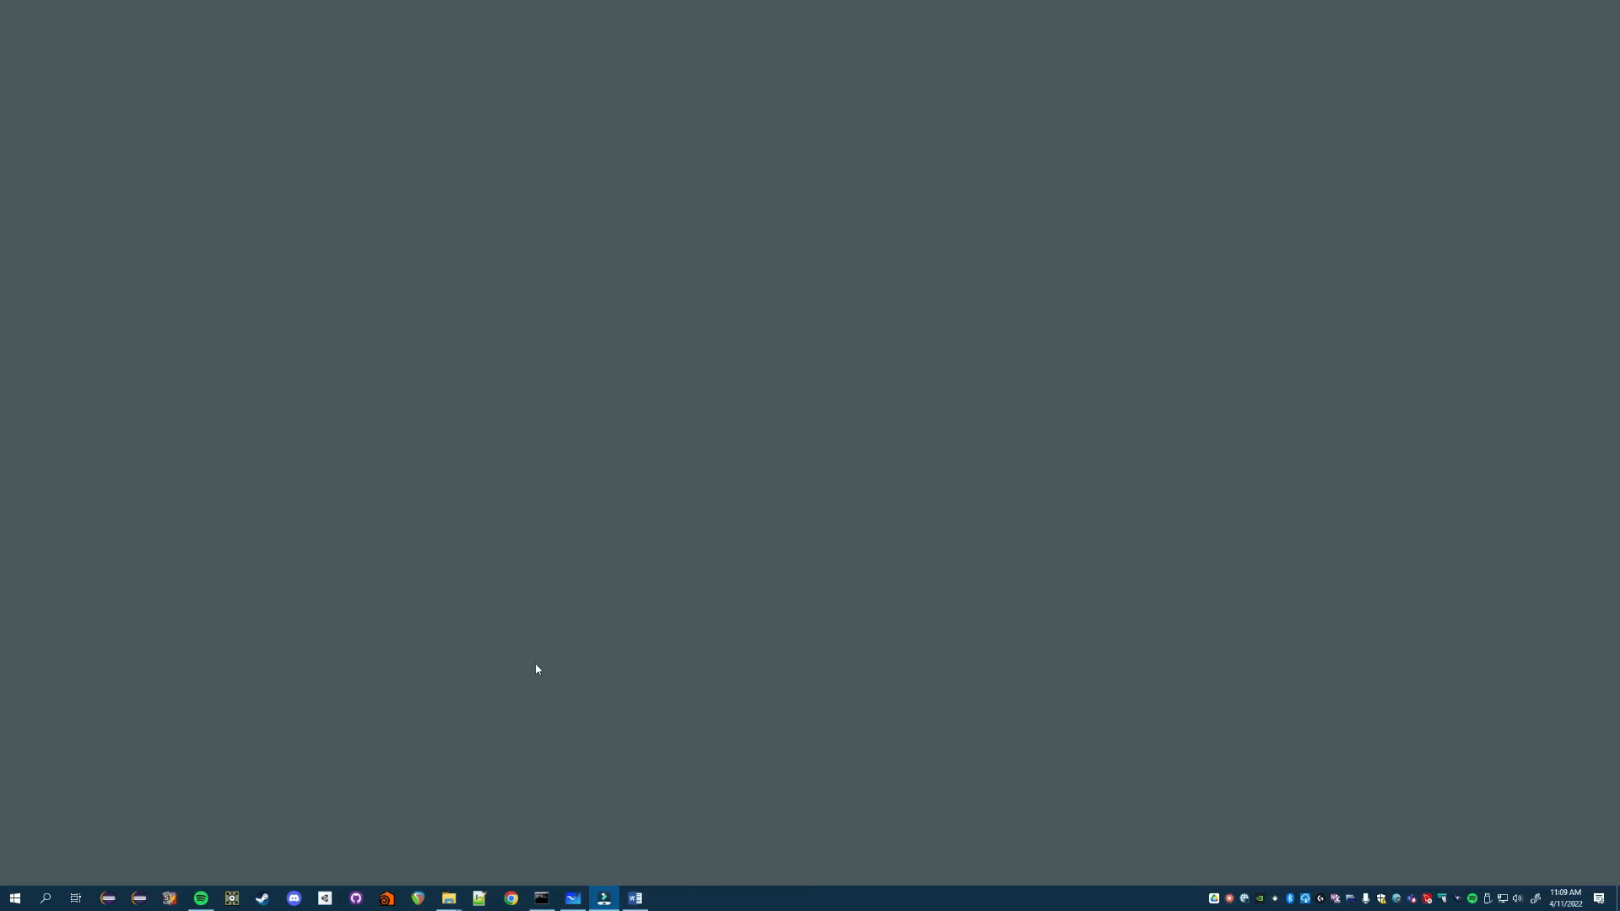
Switch to Chrome, load aws.amazon.com and sign in to the AWS Management Console
click(512, 898)
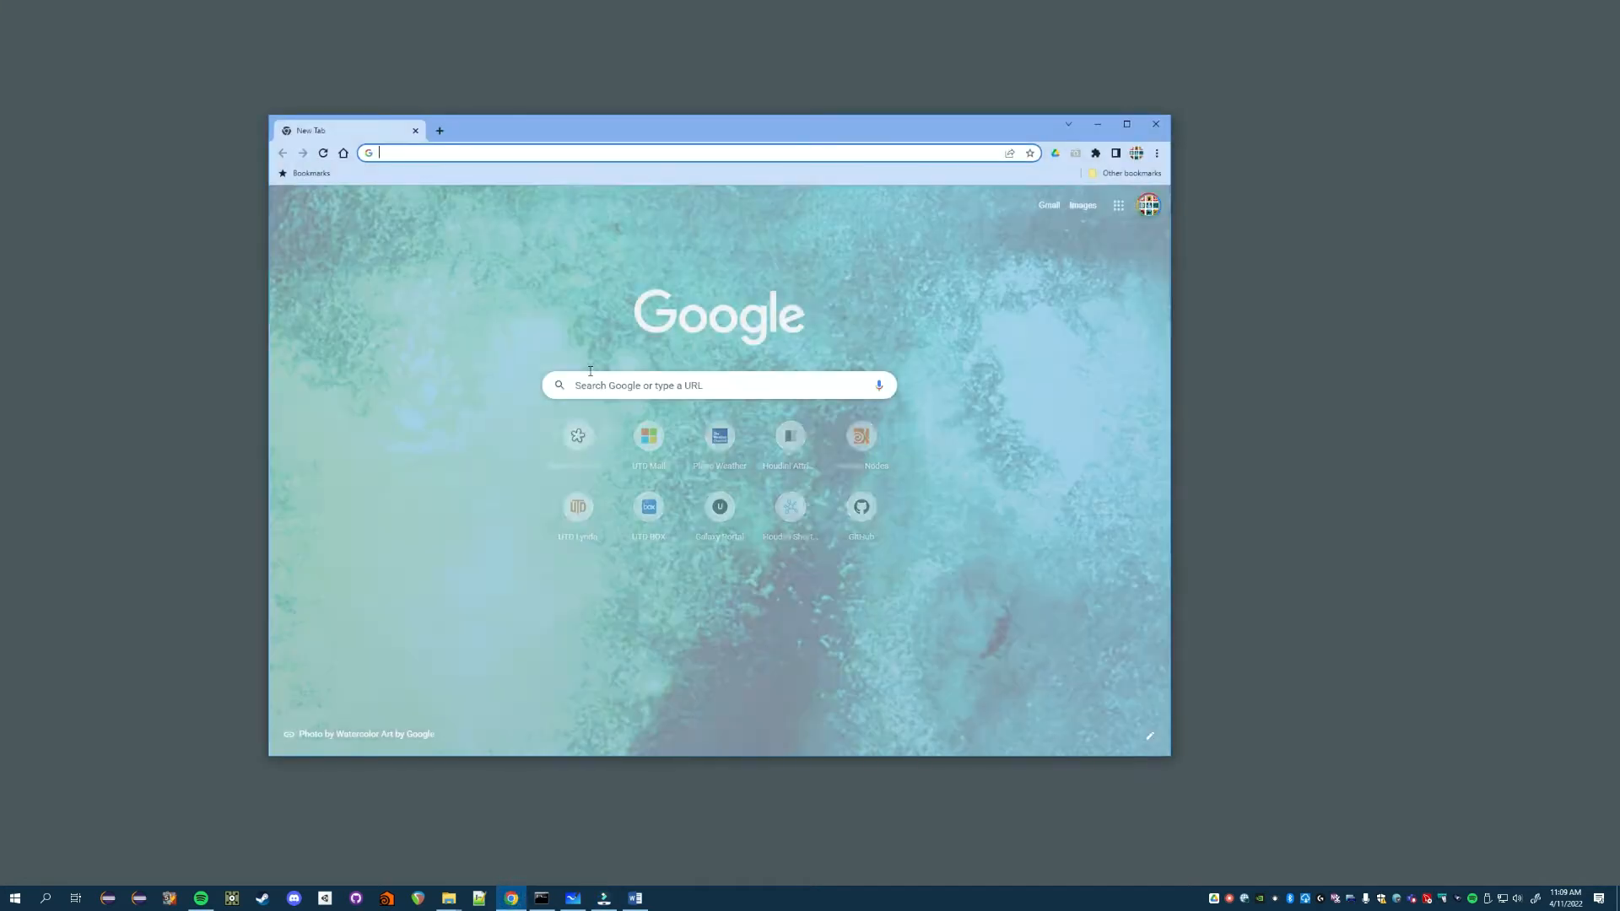
text(aws)
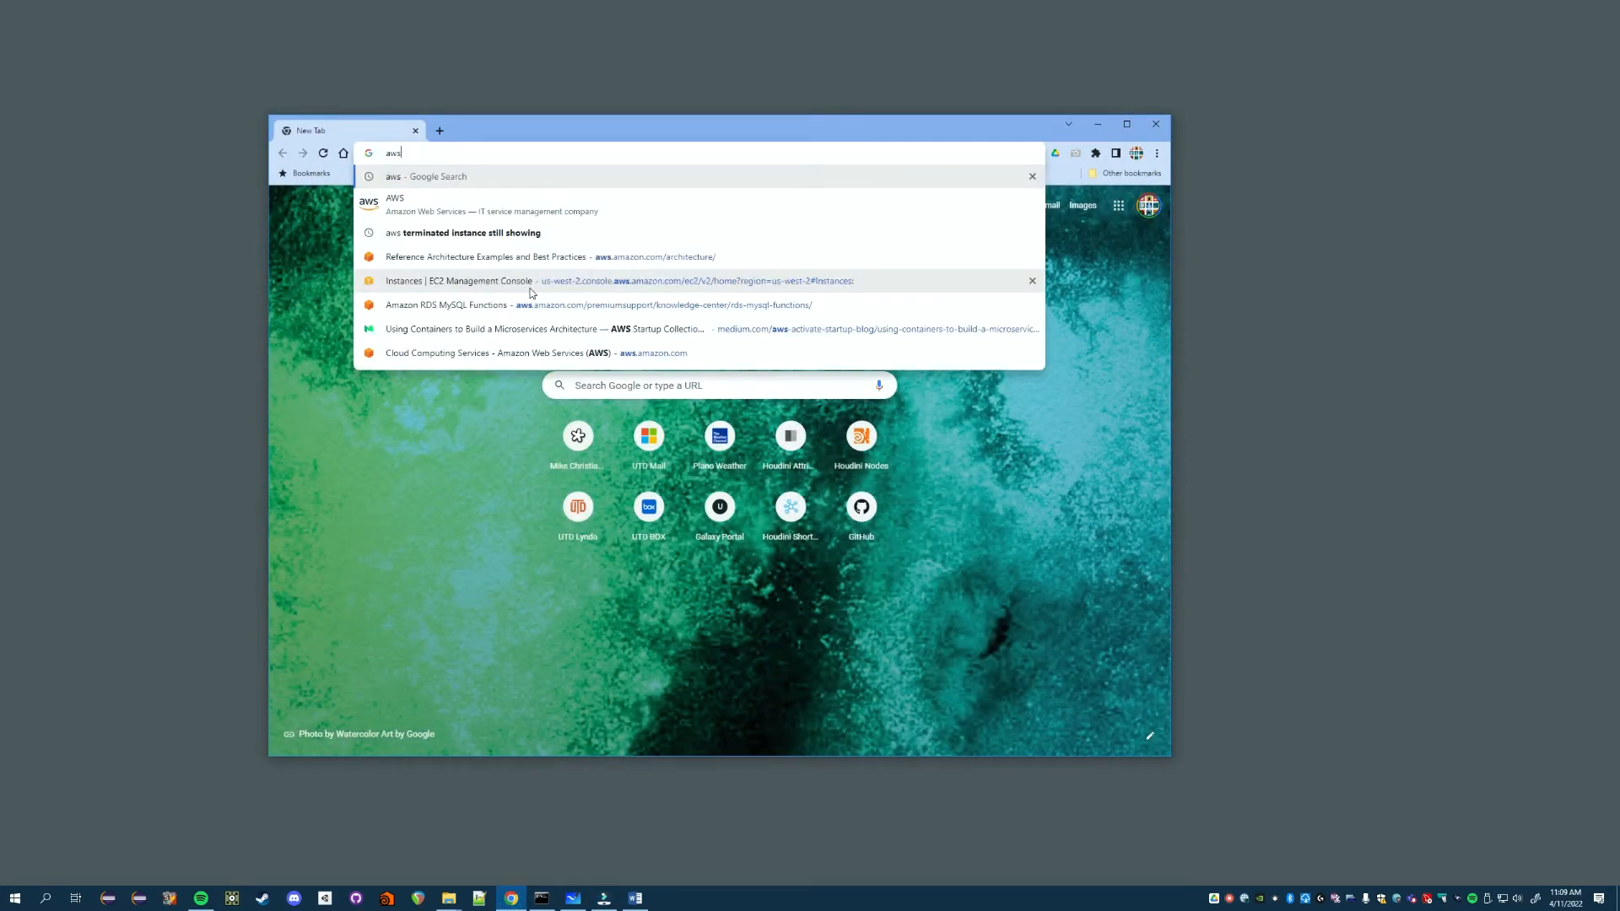
text(.amazon.com/archi)
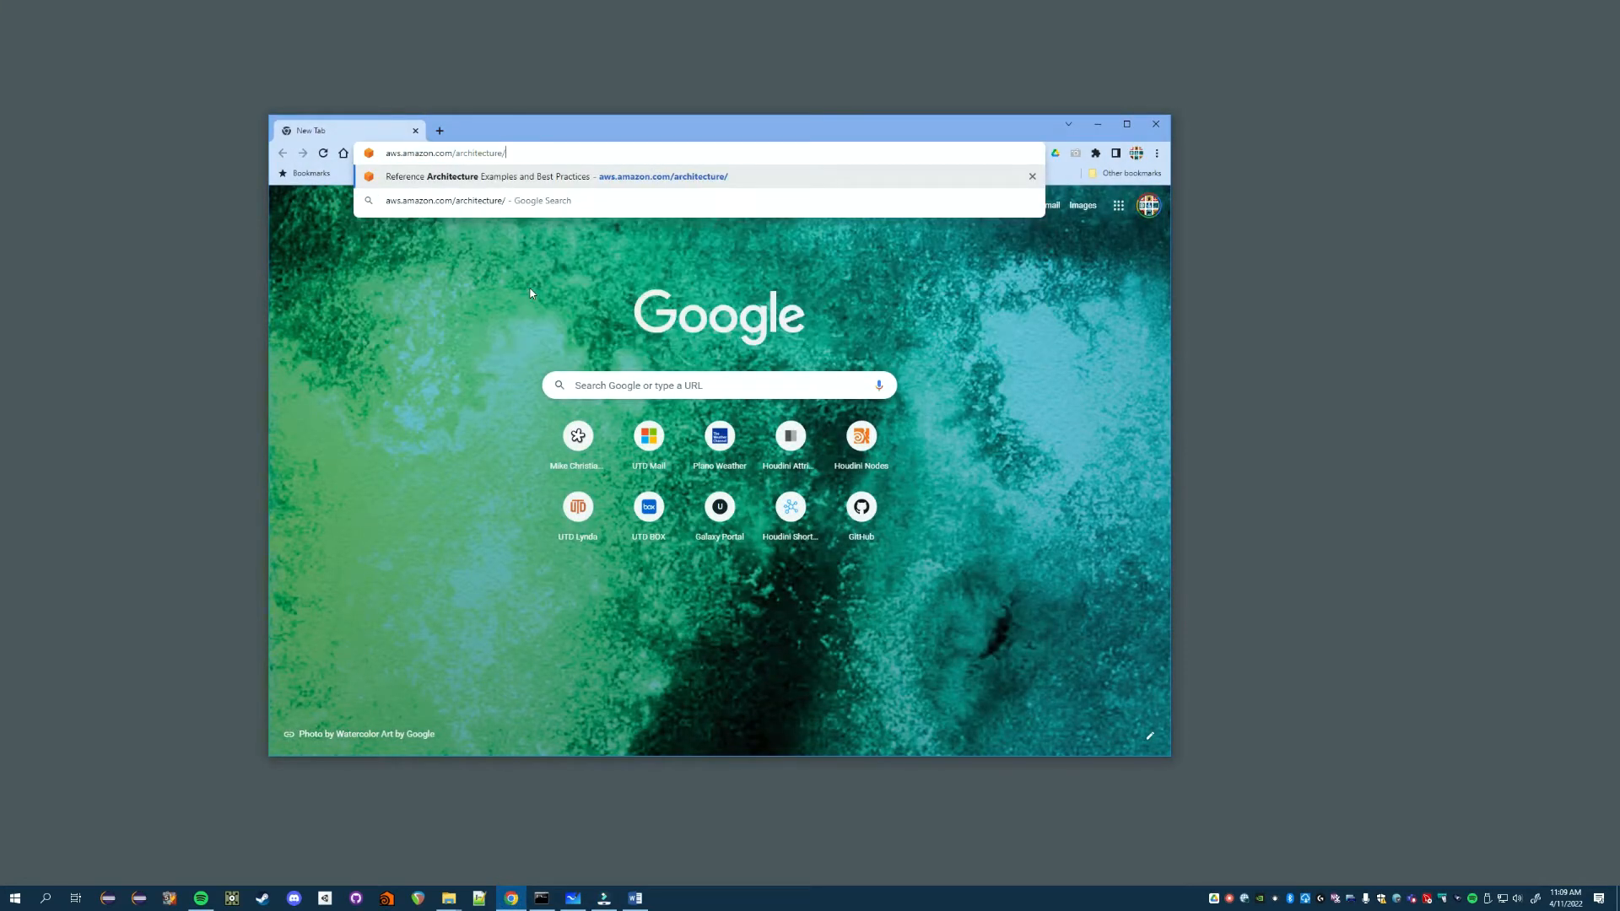
key(BackSpace)
key(BackSpace)
key(BackSpace)
key(BackSpace)
key(BackSpace)
key(BackSpace)
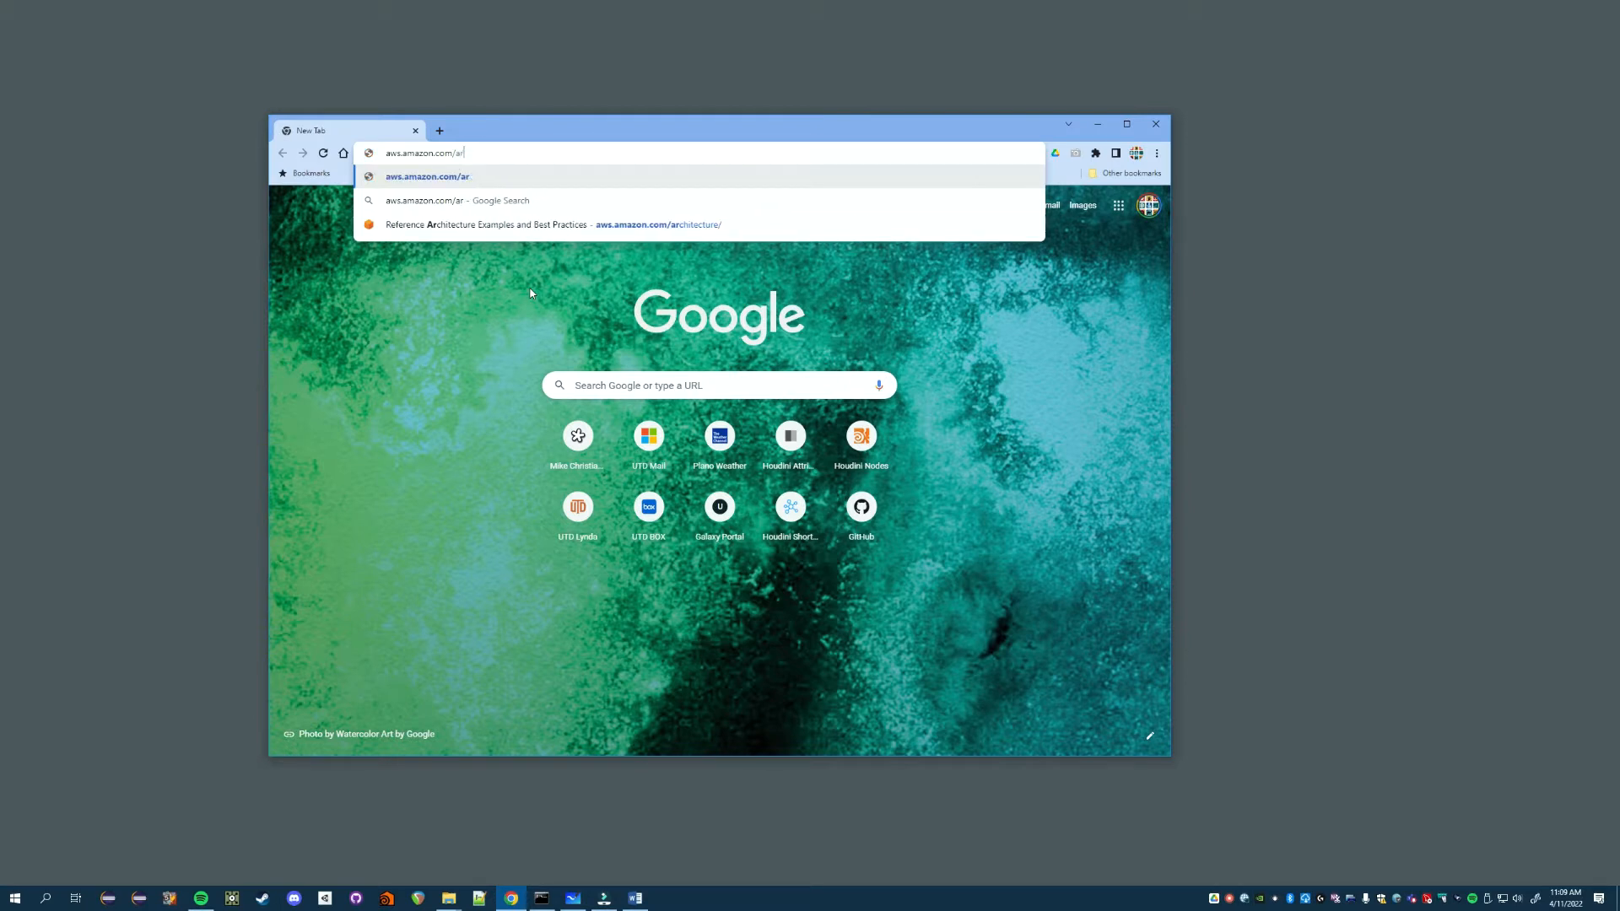
key(Return)
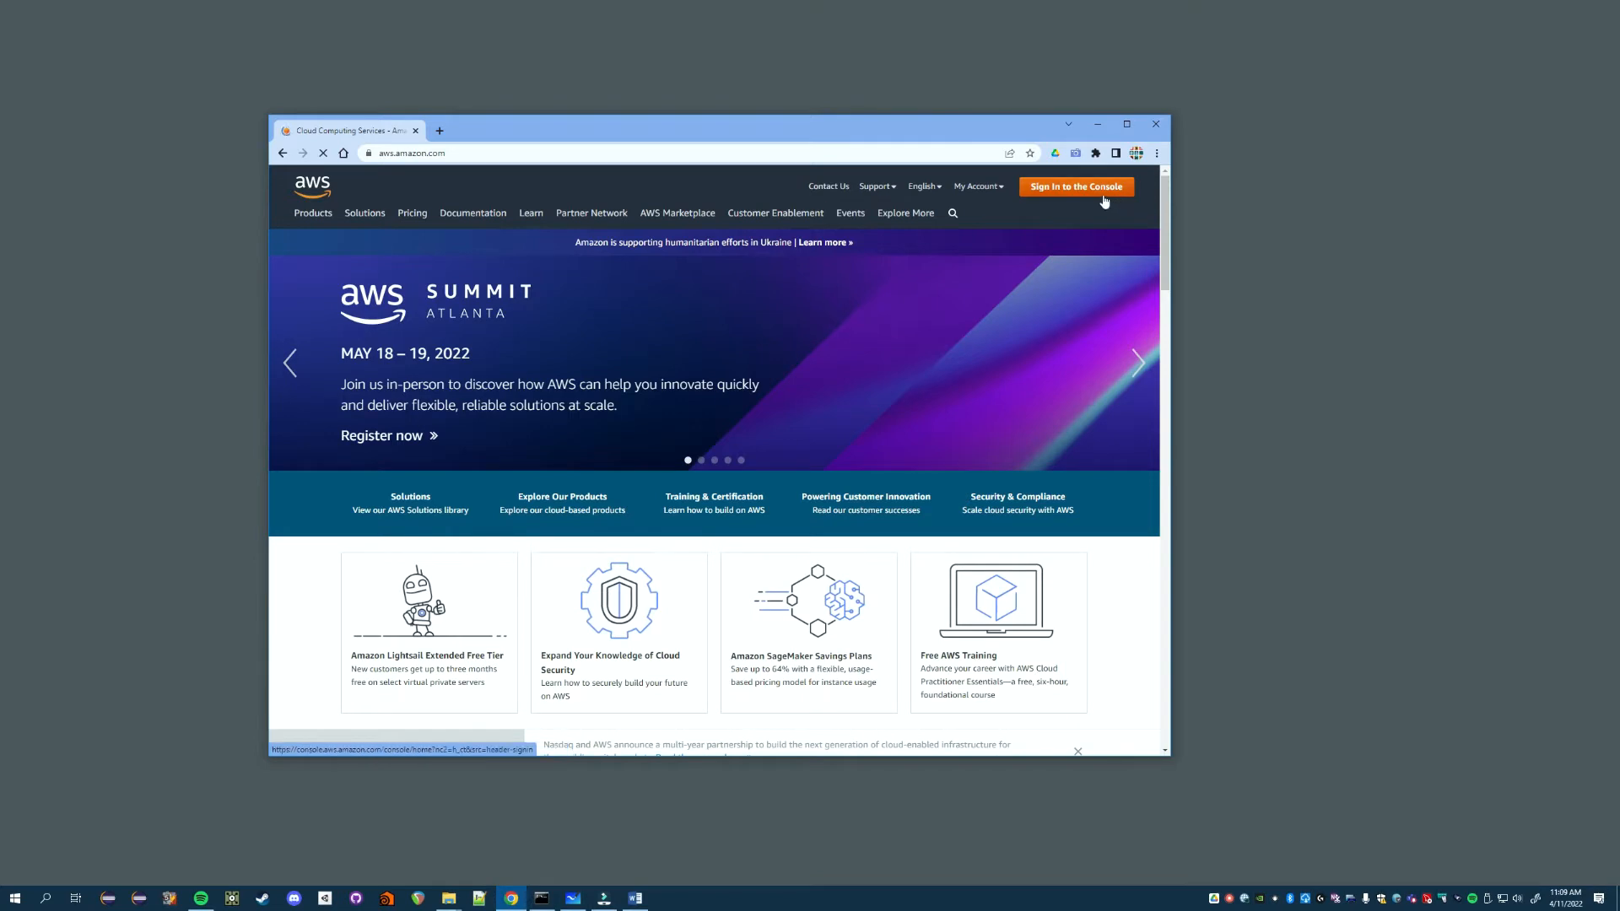
click(1053, 187)
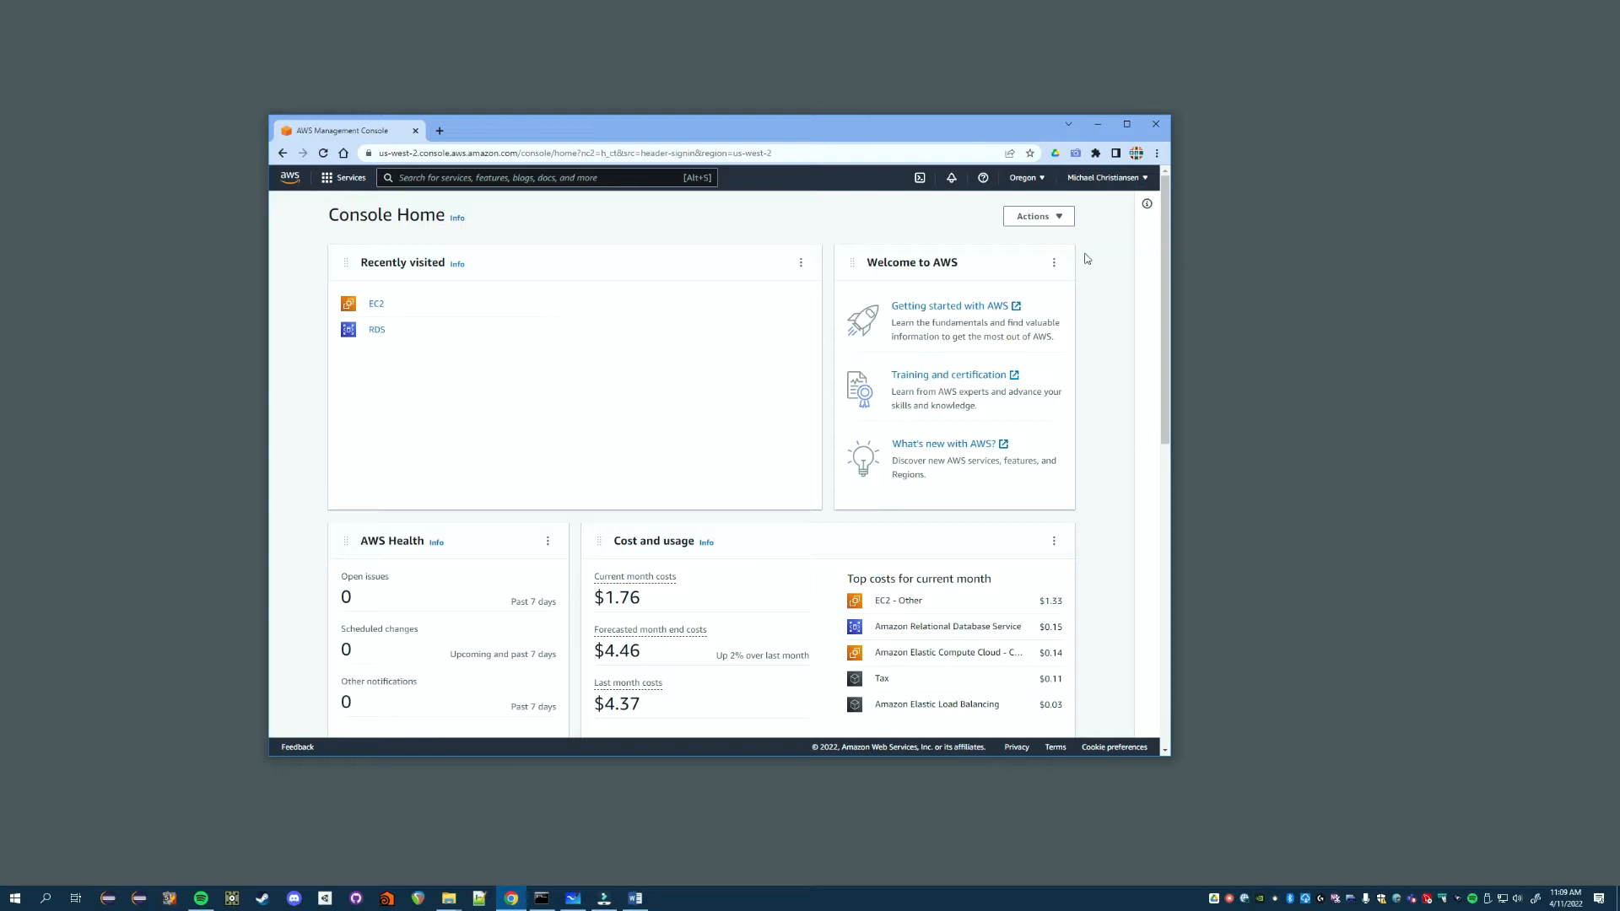
Set the console's region to US West (Oregon), us-west-2
drag(953, 122, 914, 144)
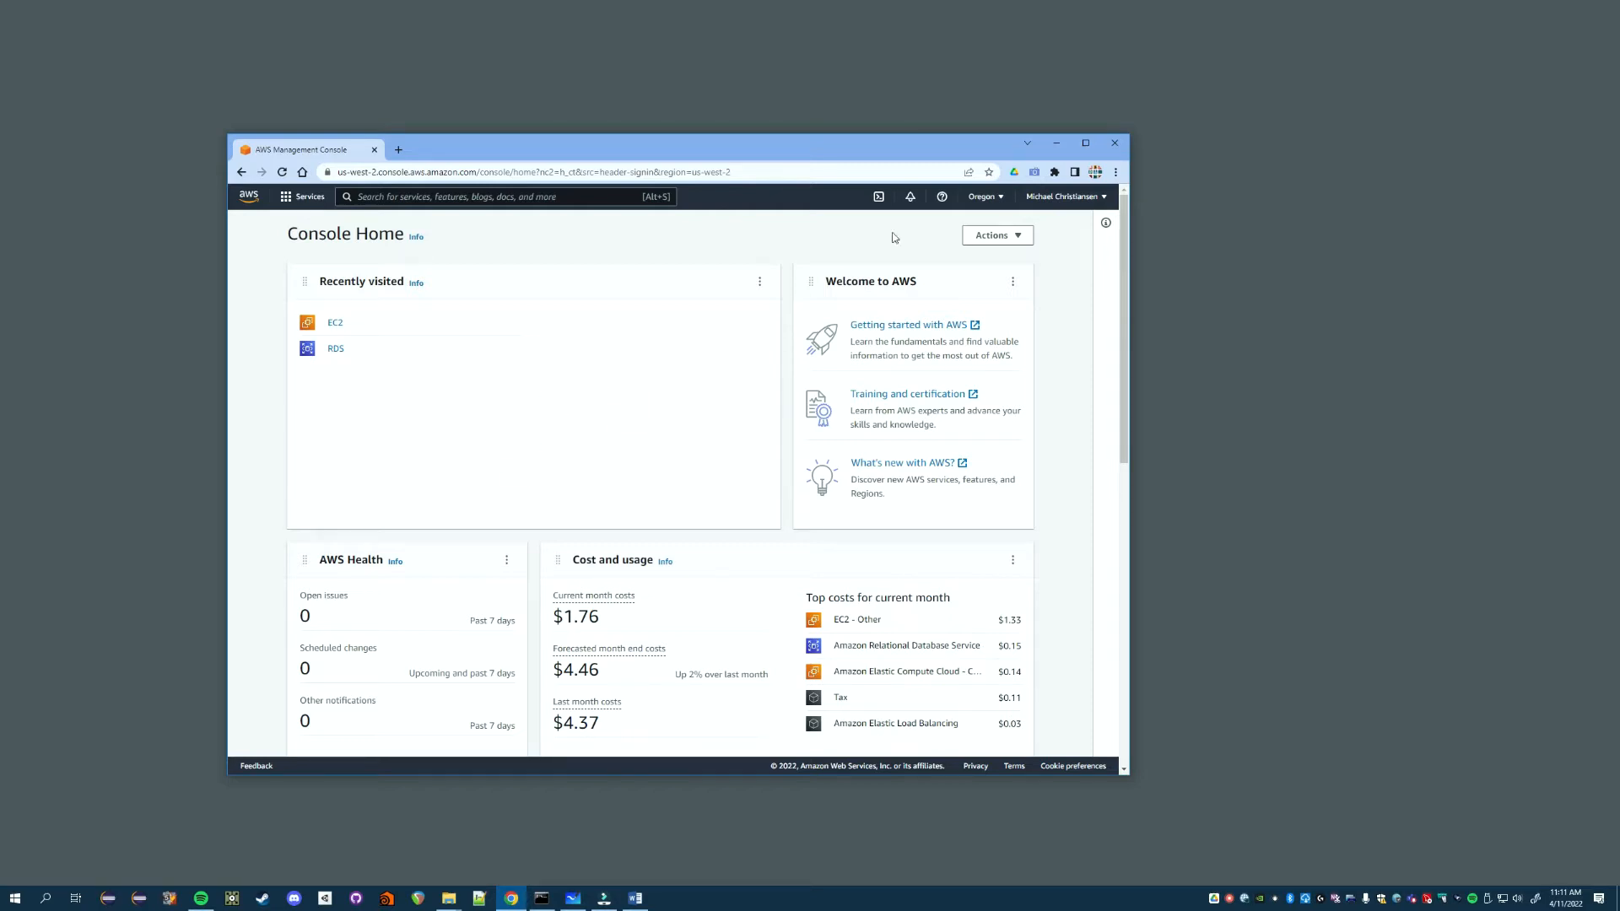
click(987, 199)
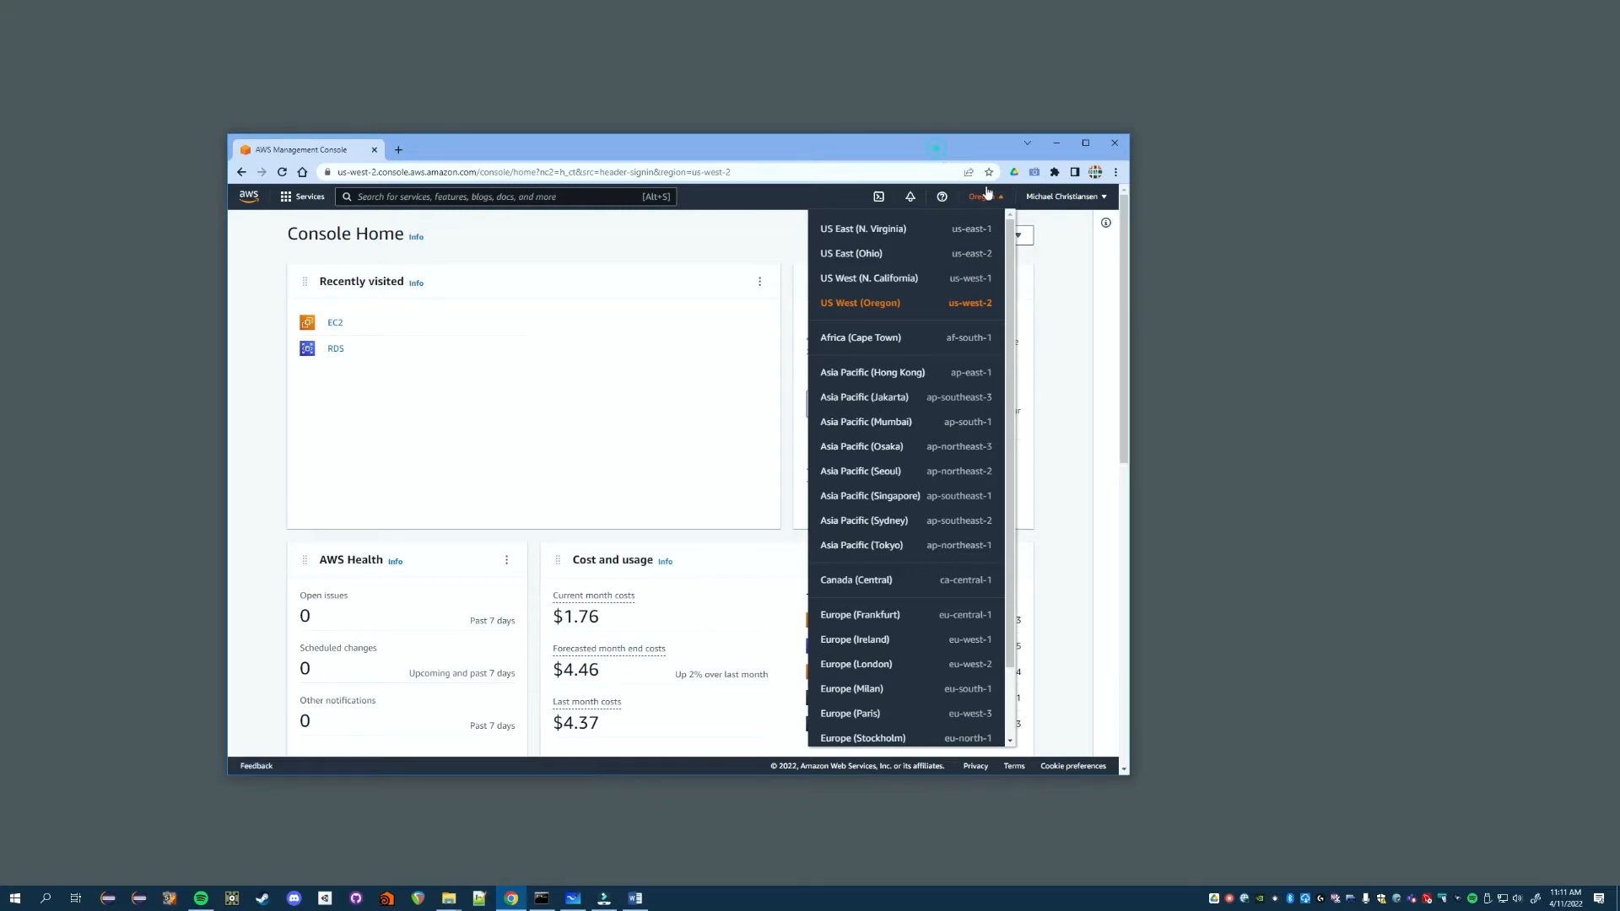
click(968, 304)
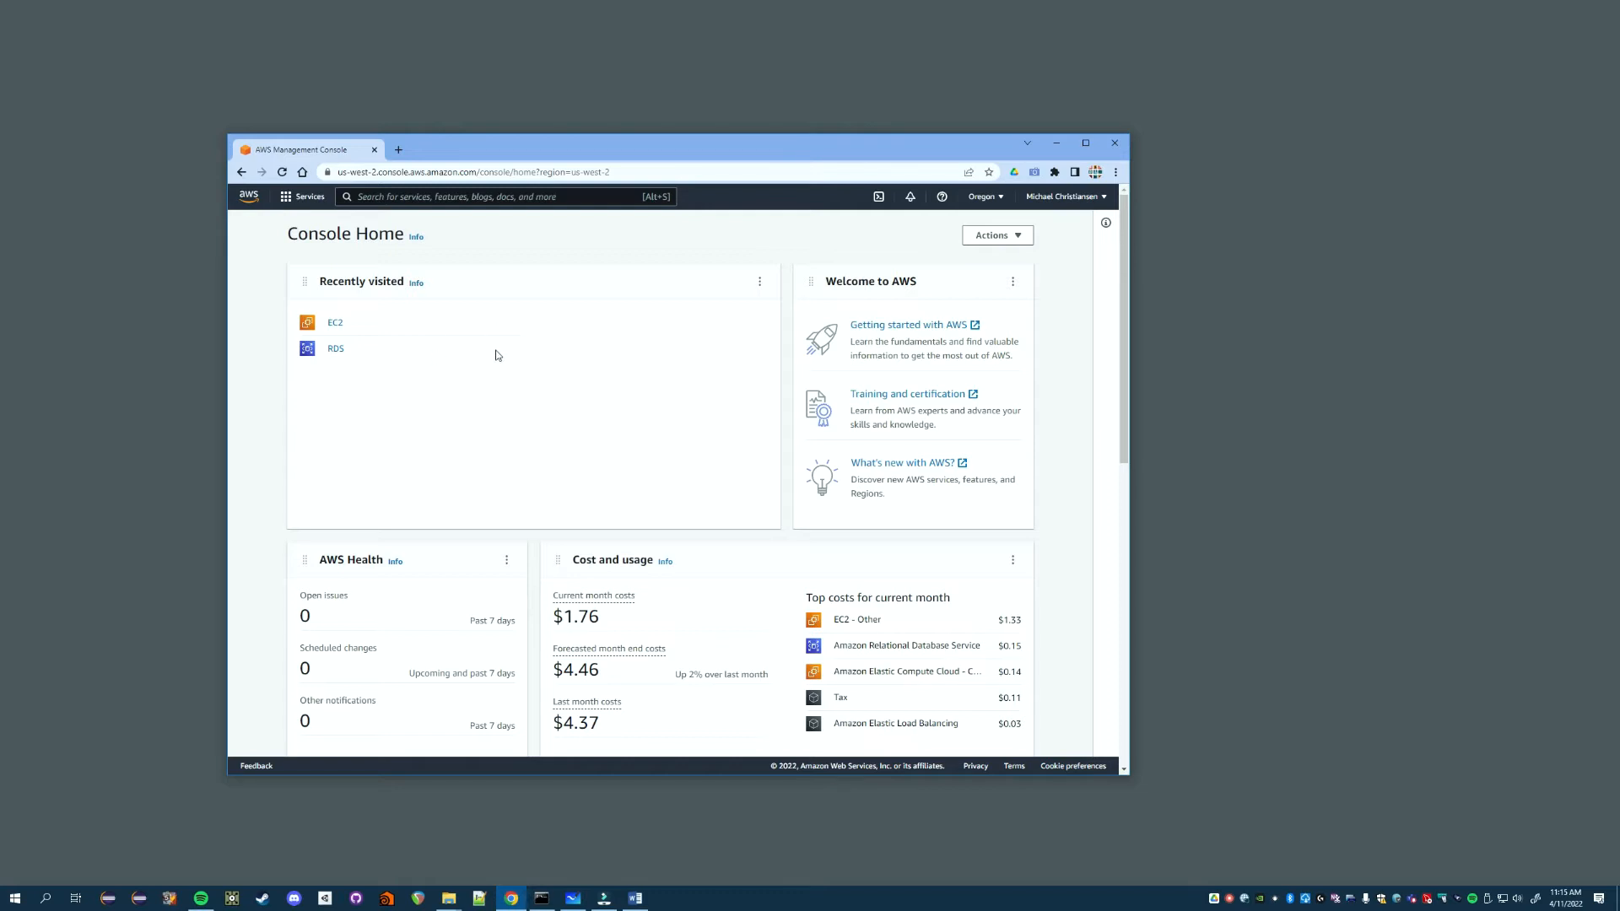
Open the EC2 service from the Compute category, dismiss the welcome message and show the Instances page
click(286, 200)
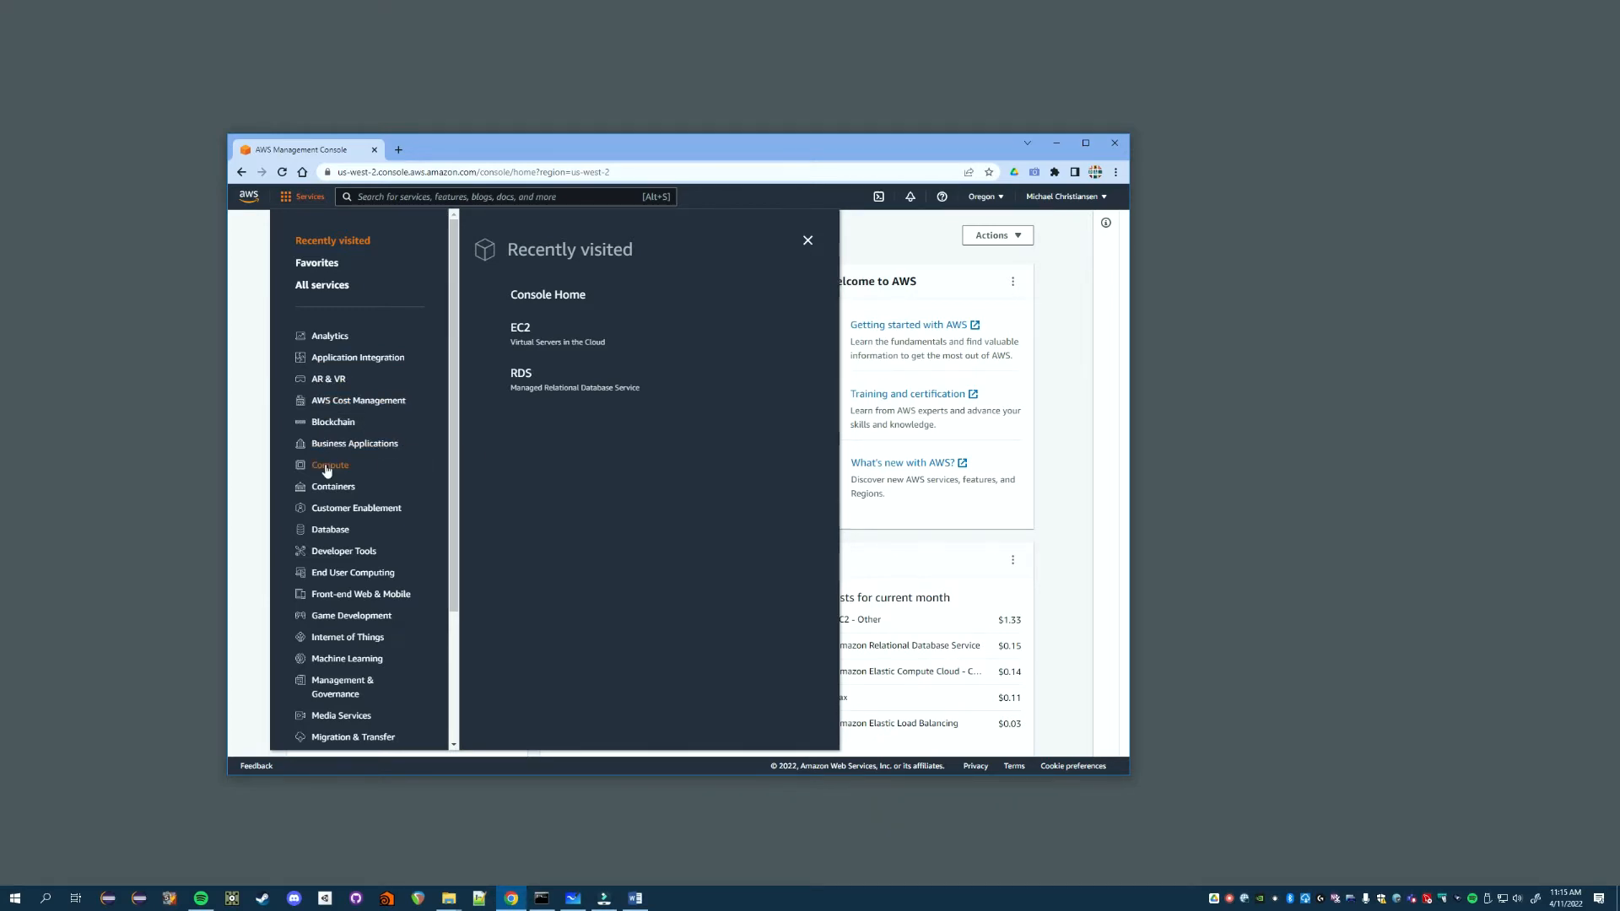
click(327, 469)
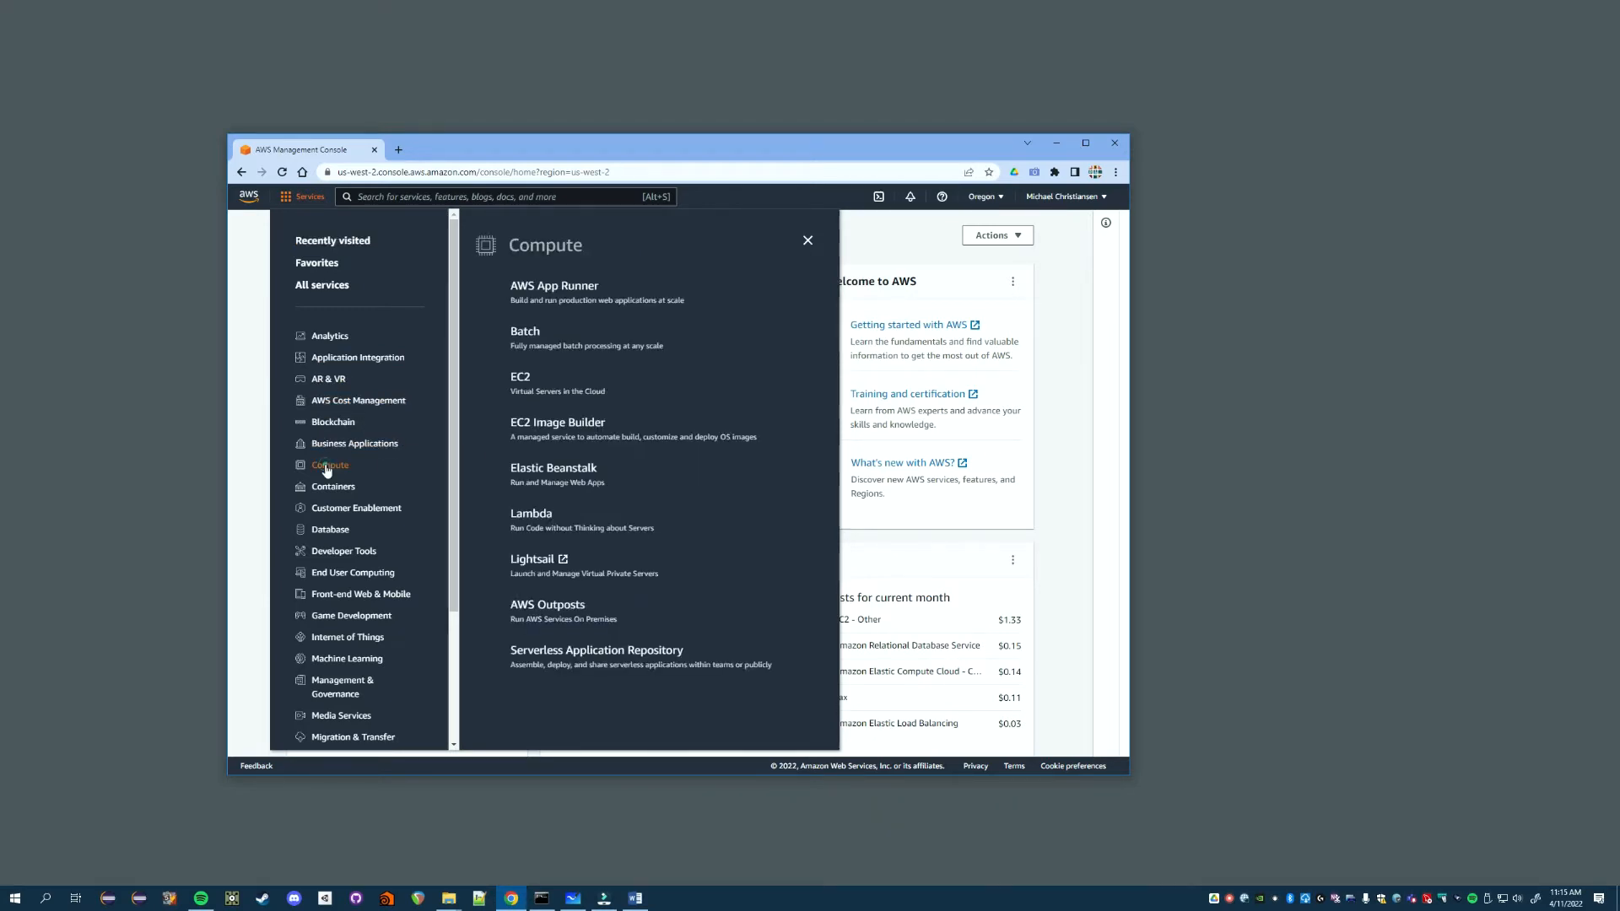
click(525, 380)
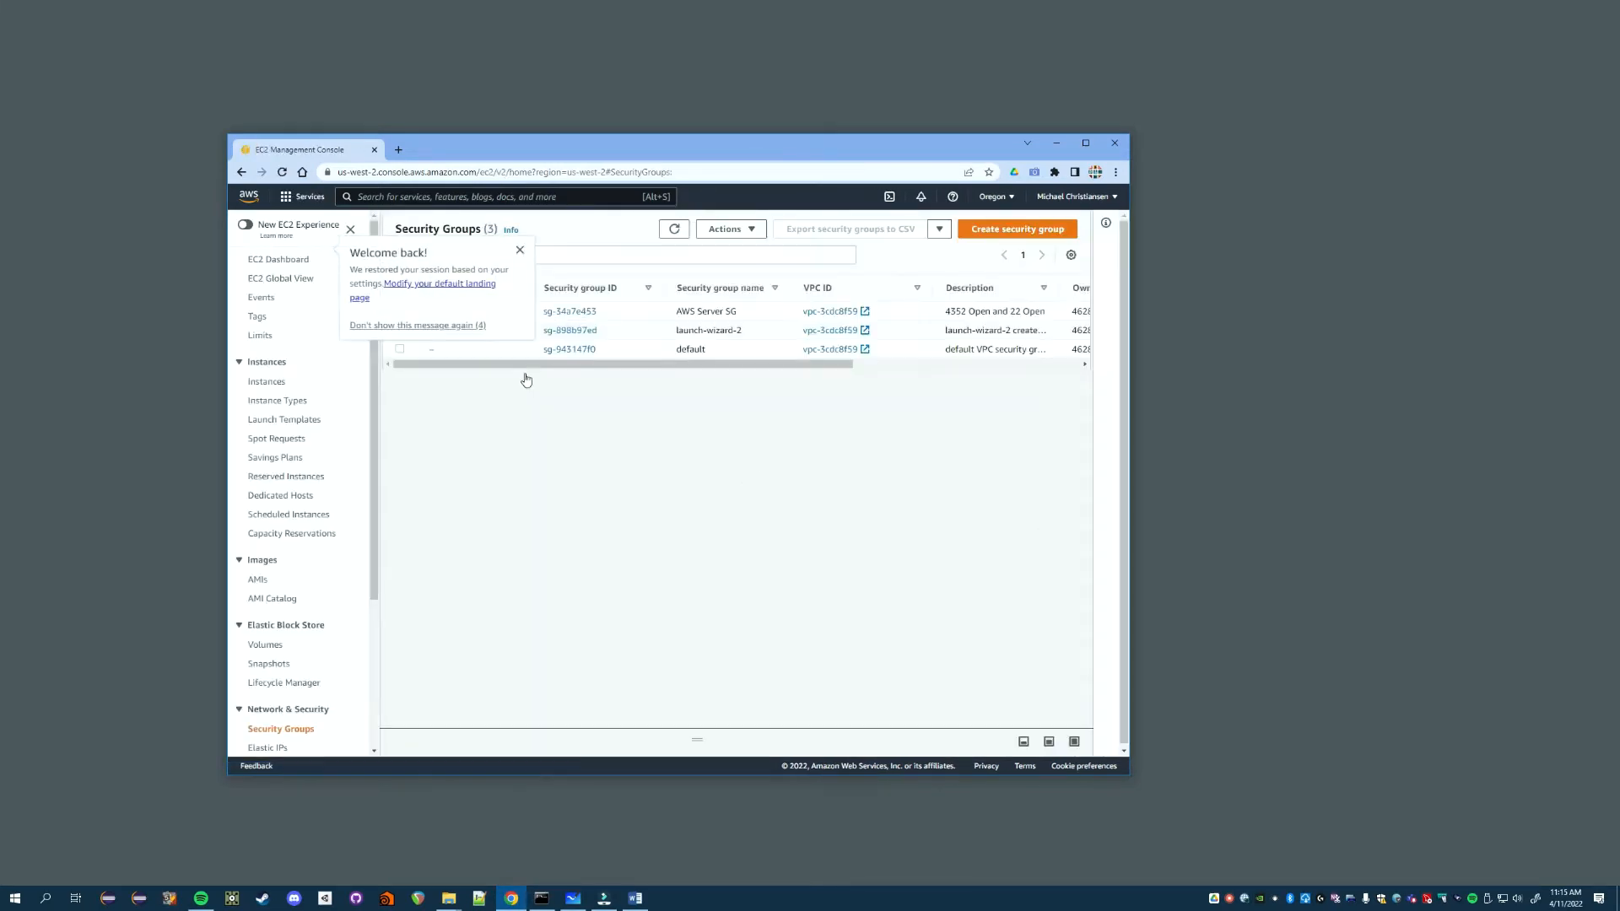
click(519, 251)
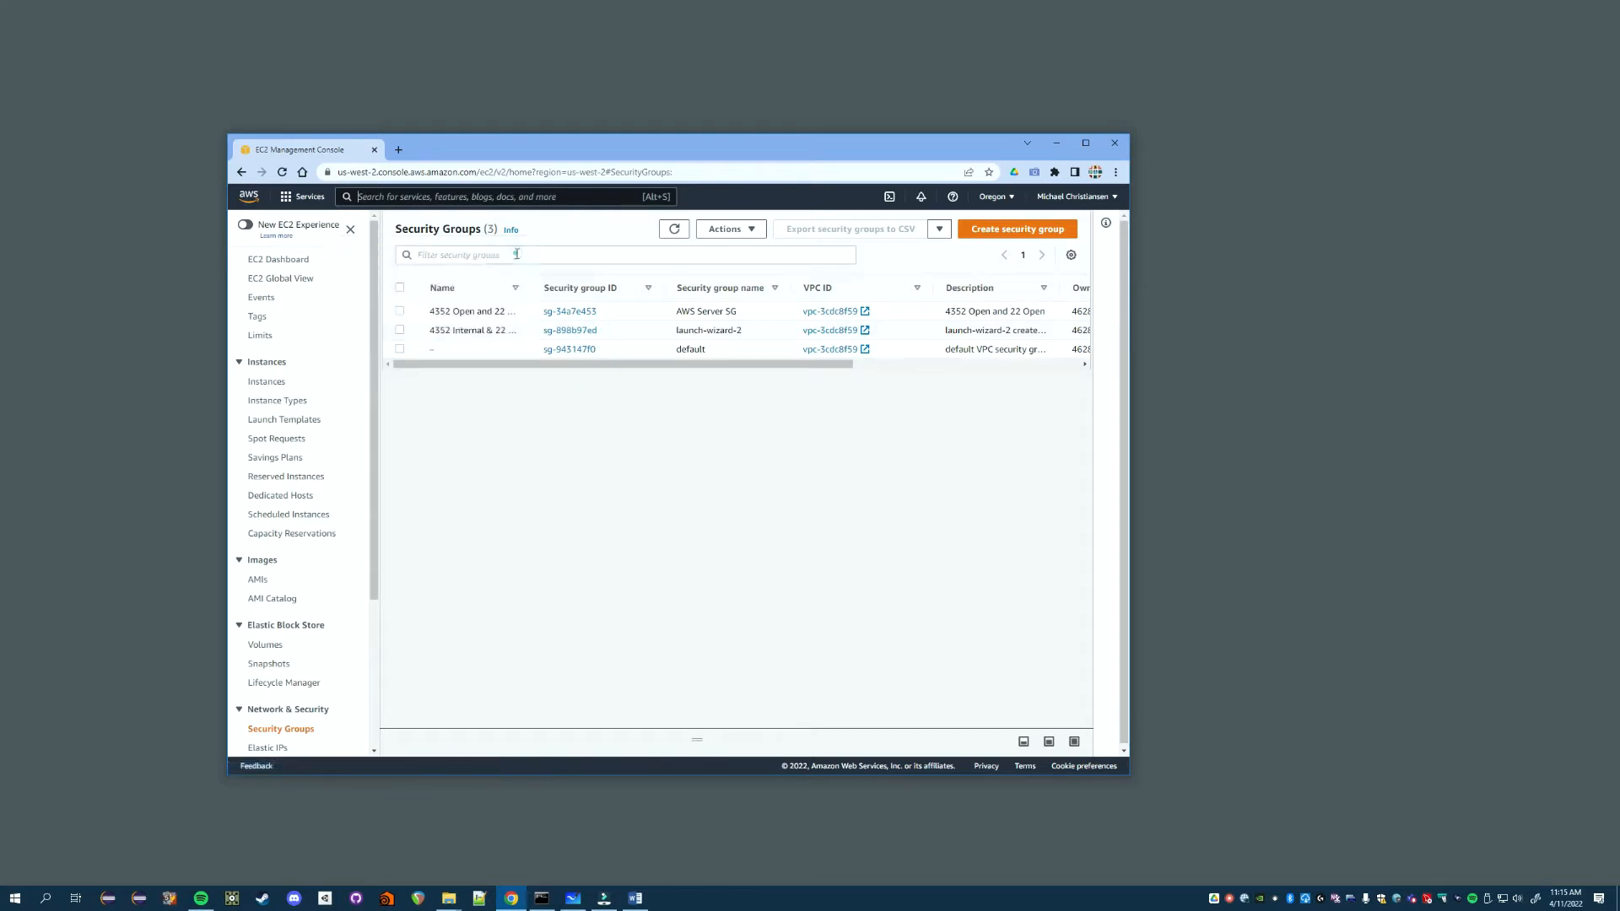
click(260, 390)
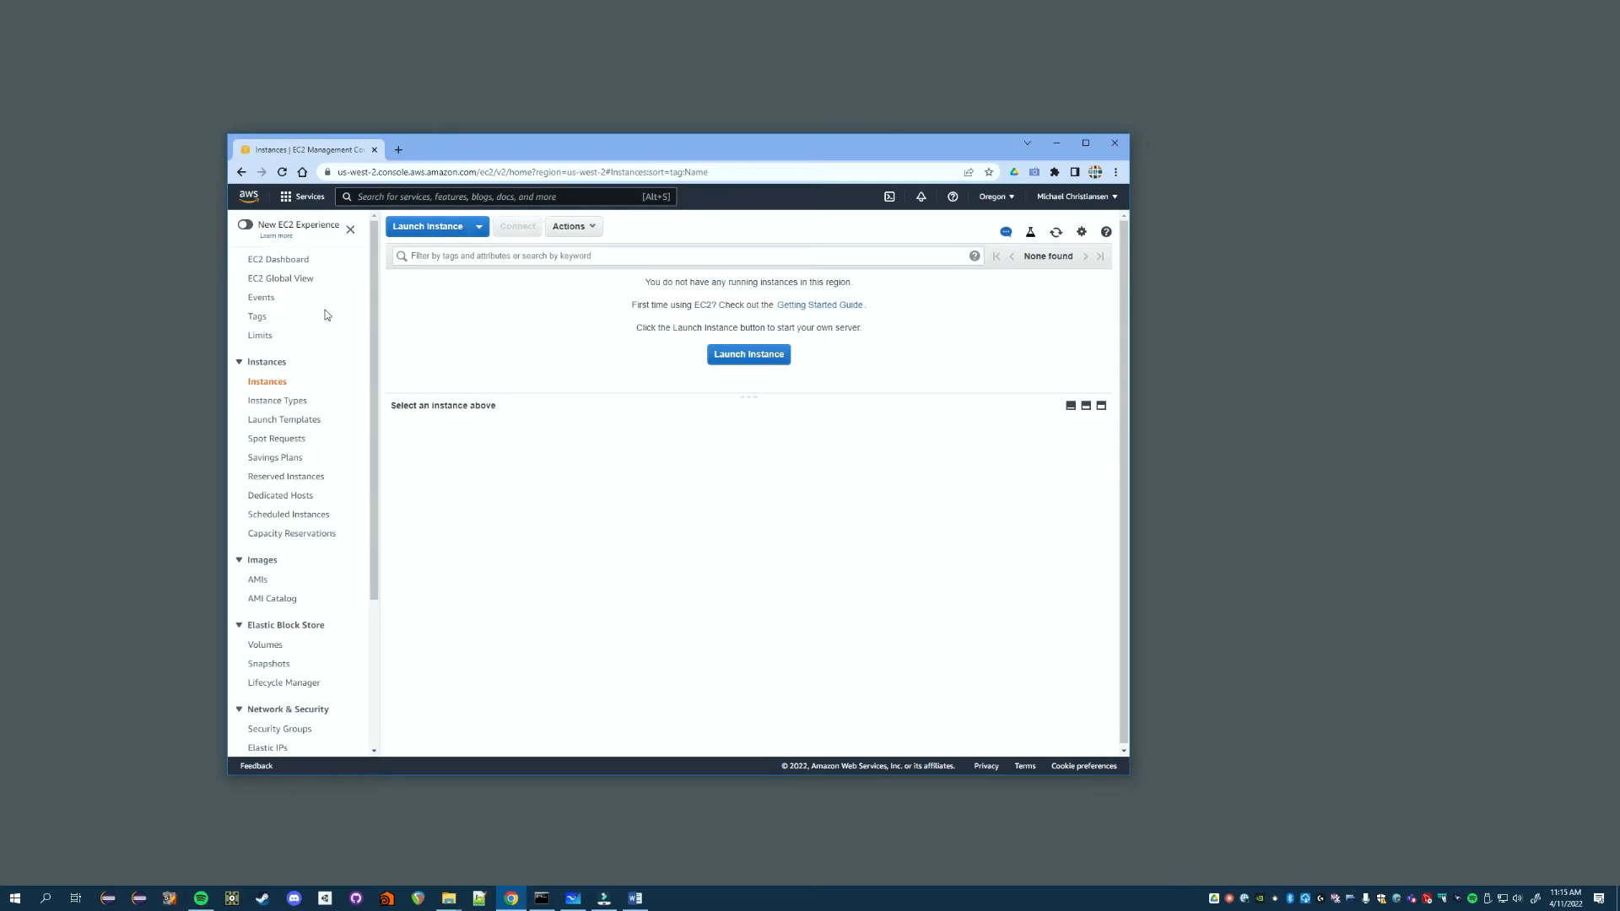
Go to the EC2 Key Pairs page under Network & Security
click(304, 197)
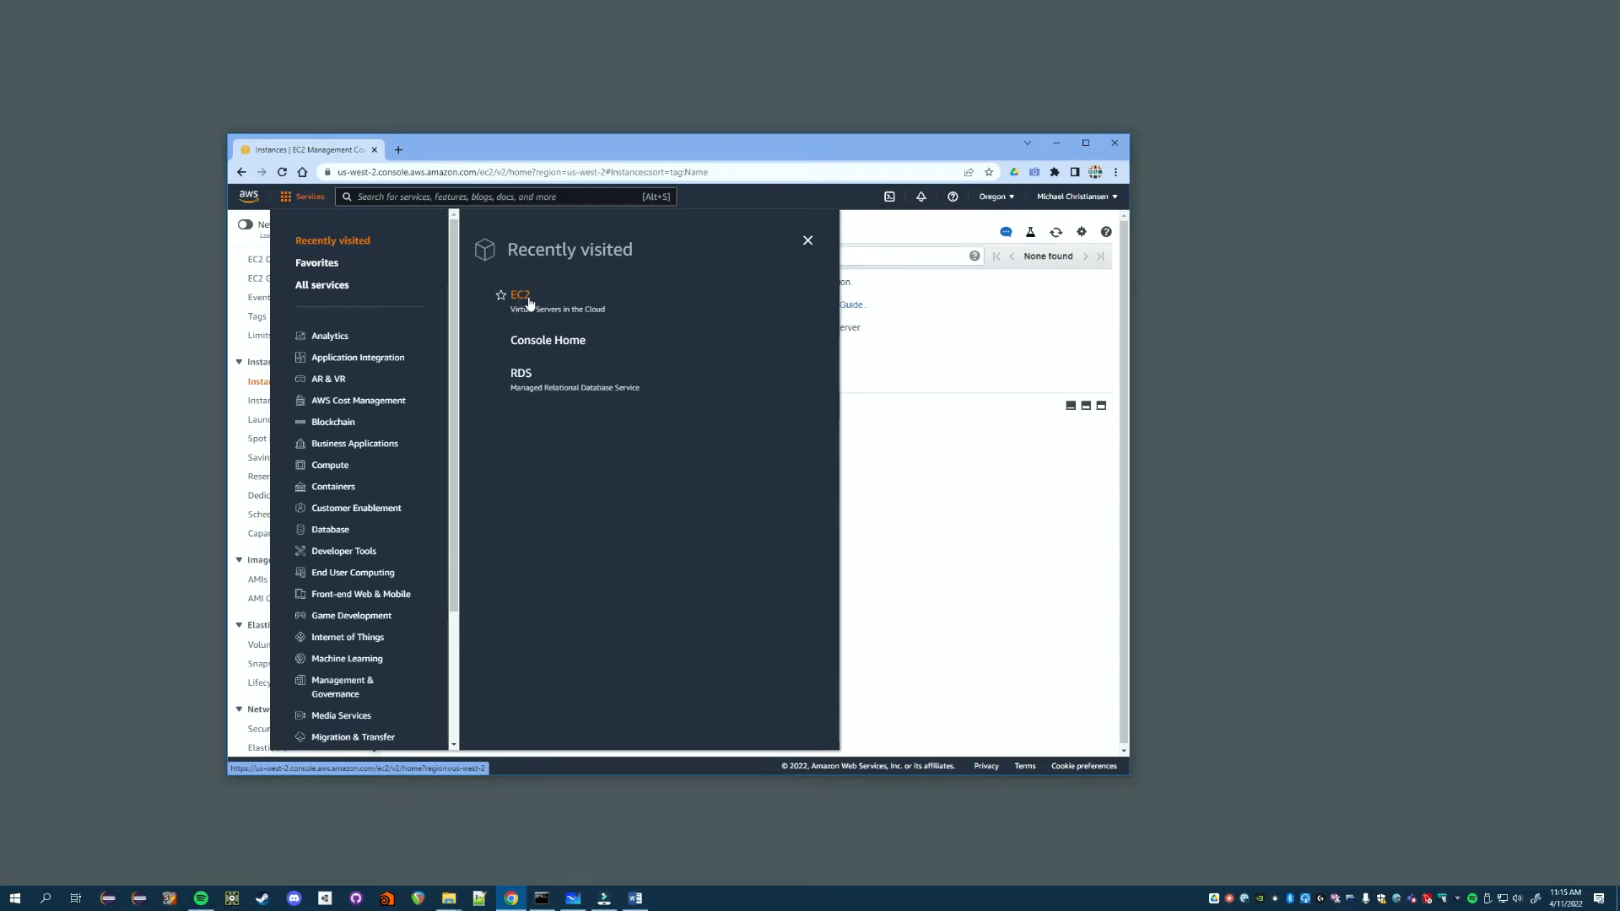
click(288, 201)
scroll(288, 453, down, 3)
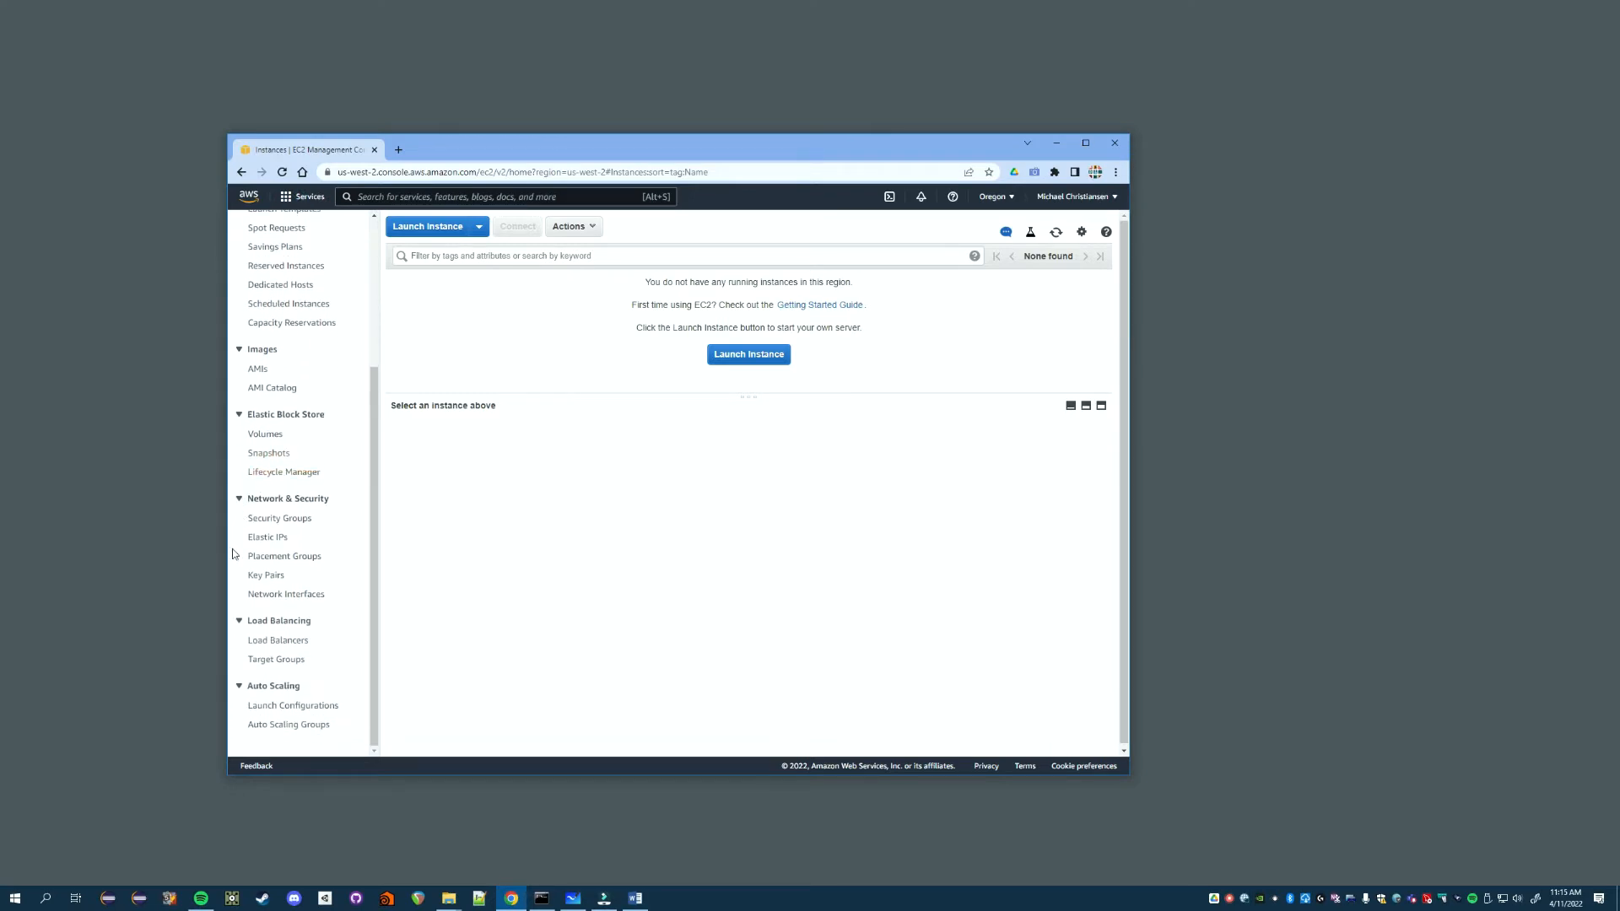
click(269, 578)
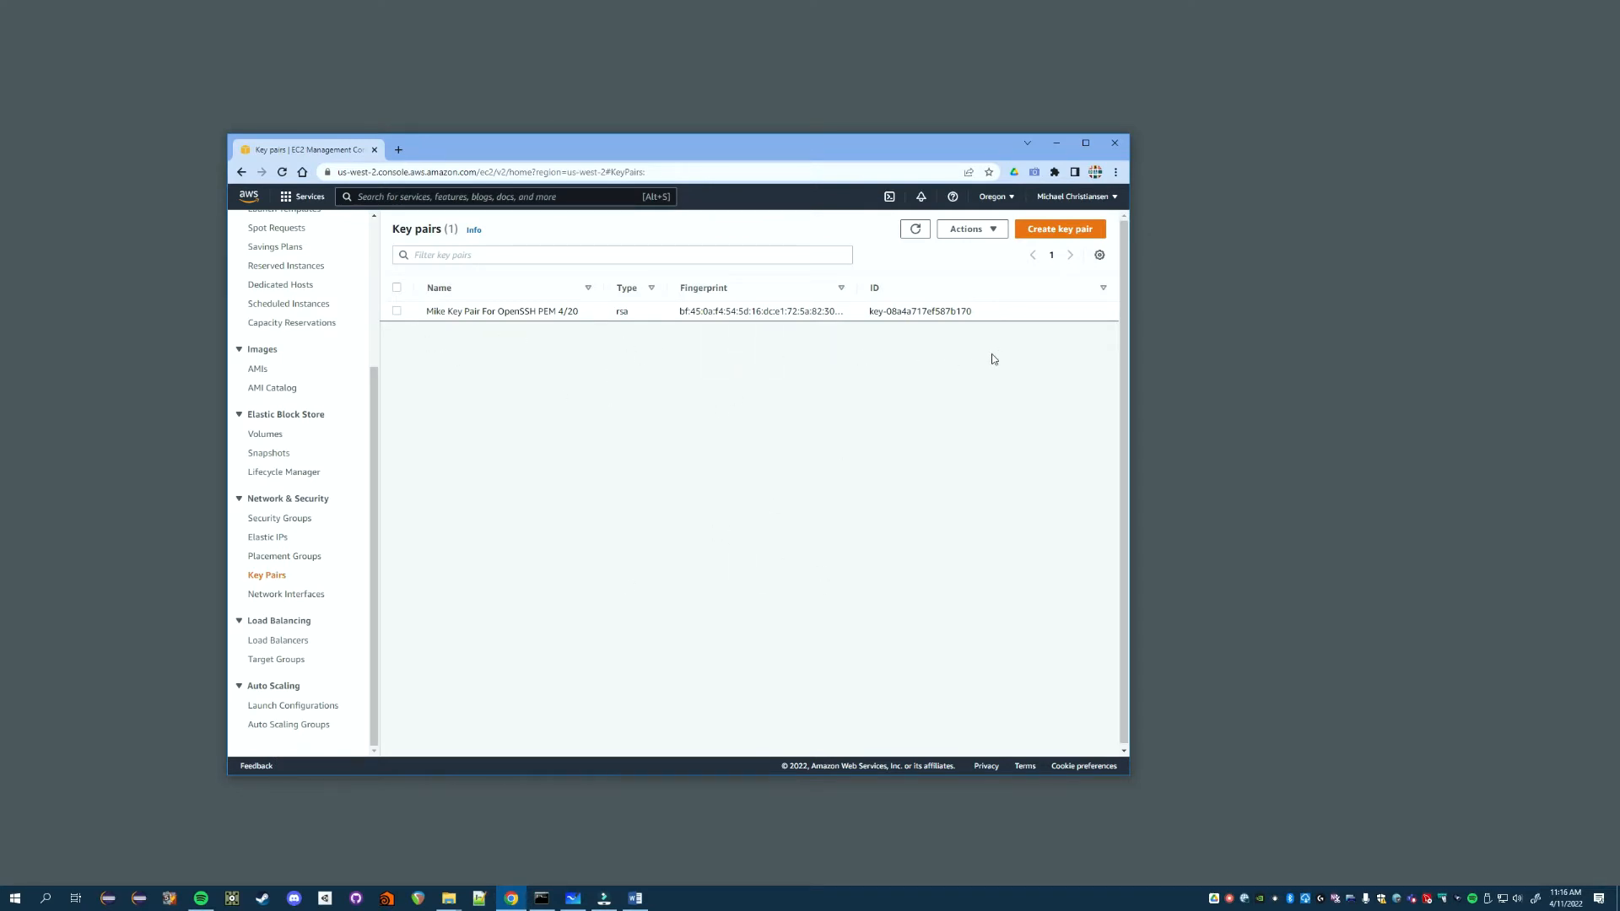
Create a key pair named "TODO Demo KP" with the .pem private key file format
click(972, 233)
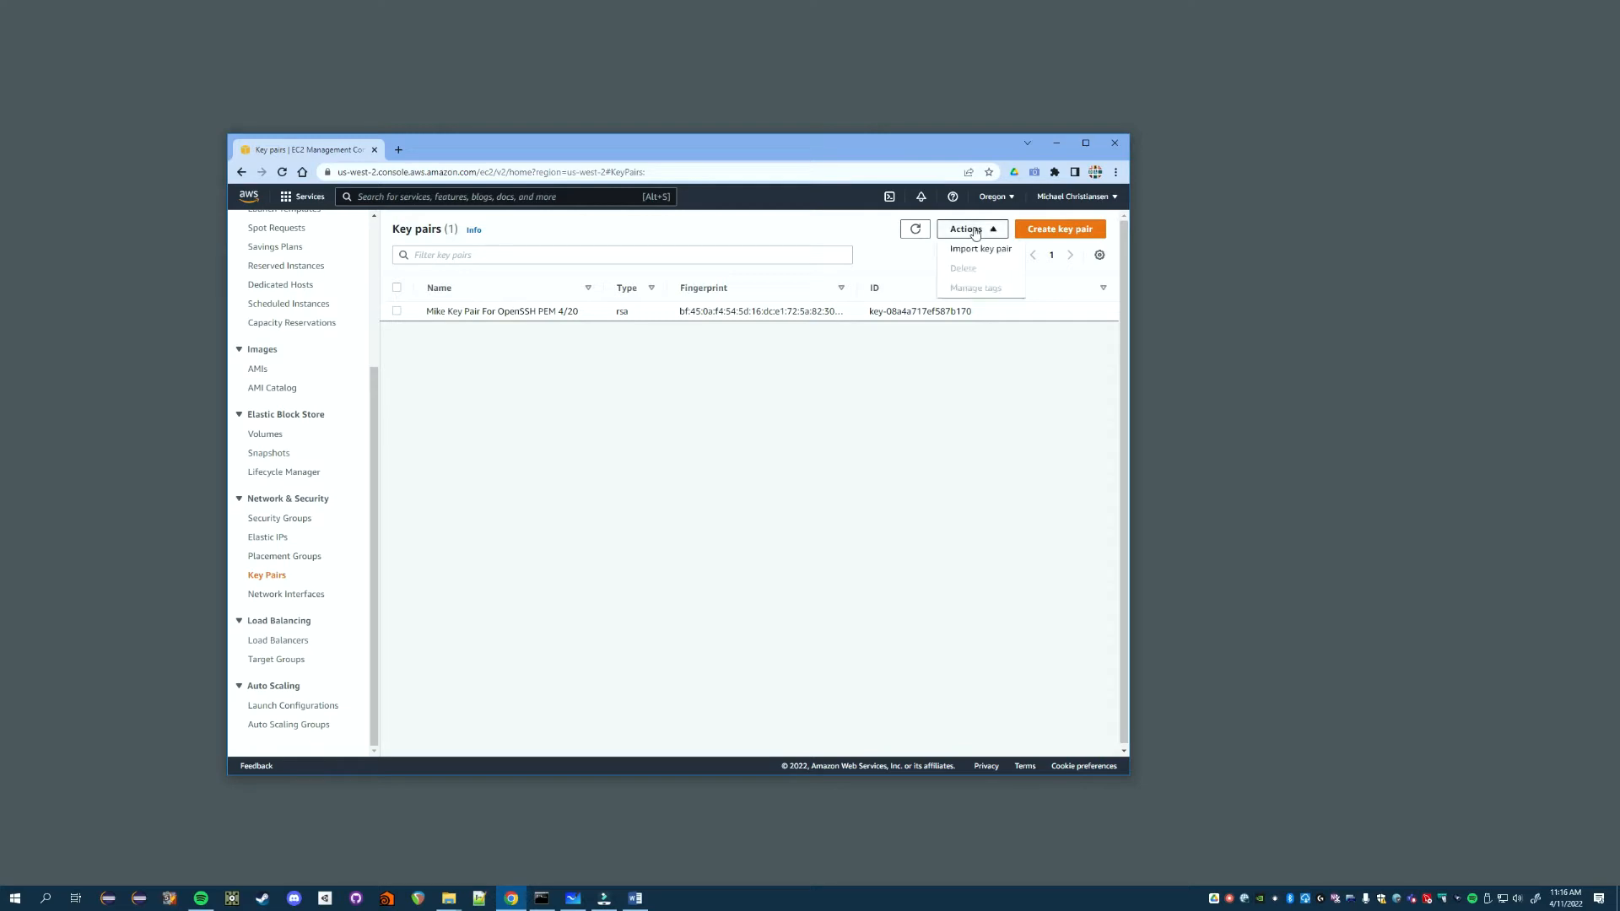
click(980, 351)
click(1053, 225)
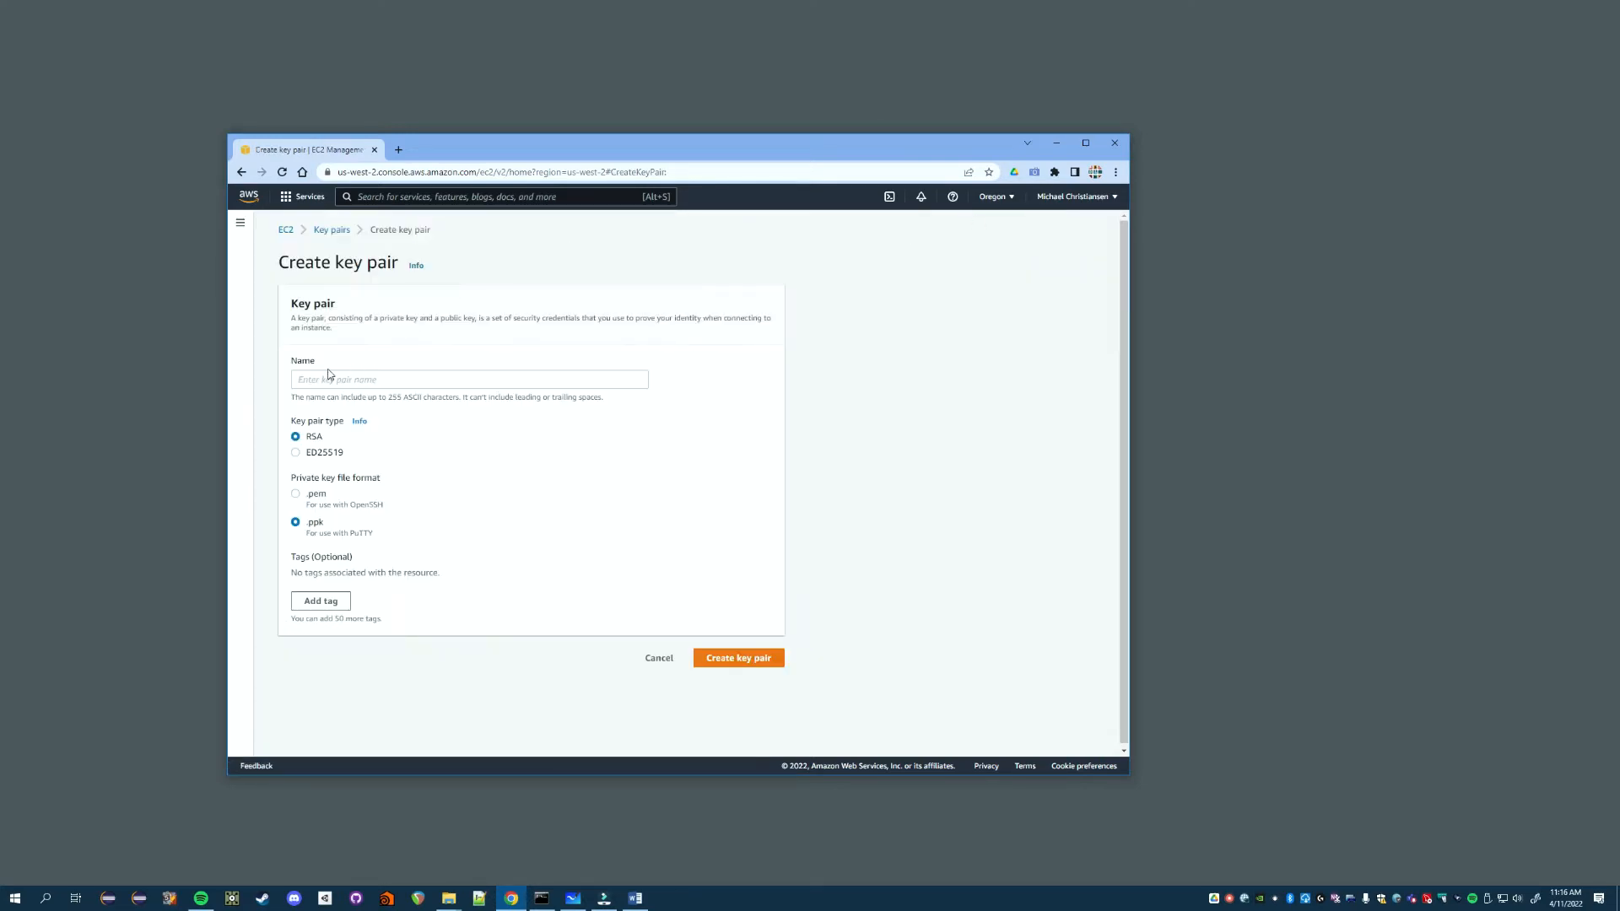
click(314, 382)
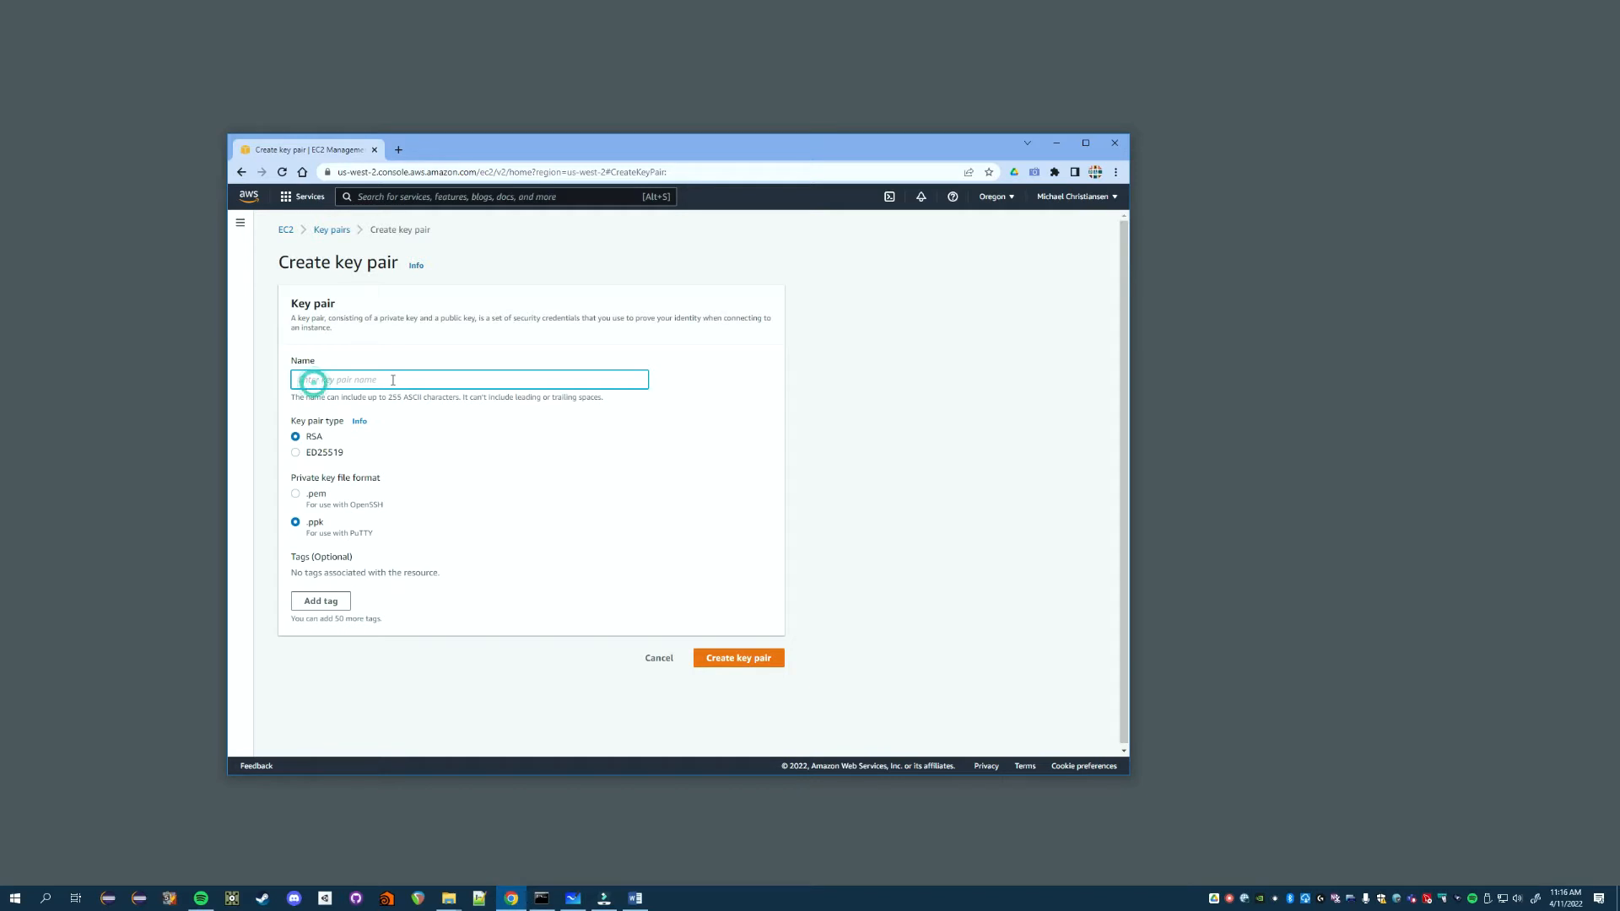
text(TODO KP)
text(De)
key(BackSpace)
text(Demo KP)
click(297, 495)
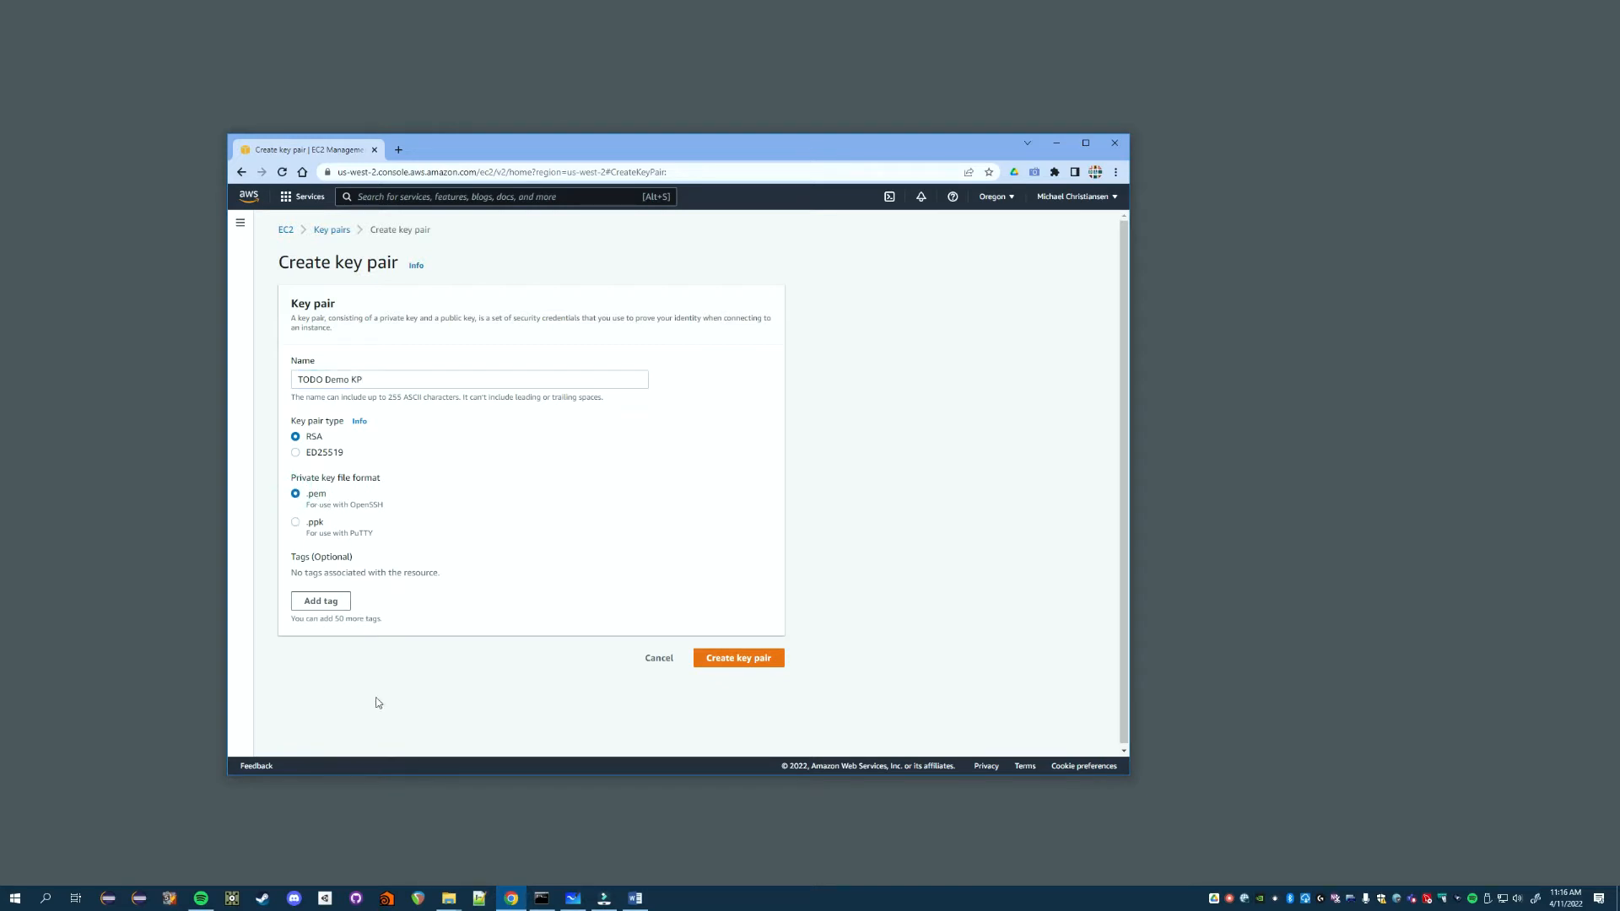
click(746, 665)
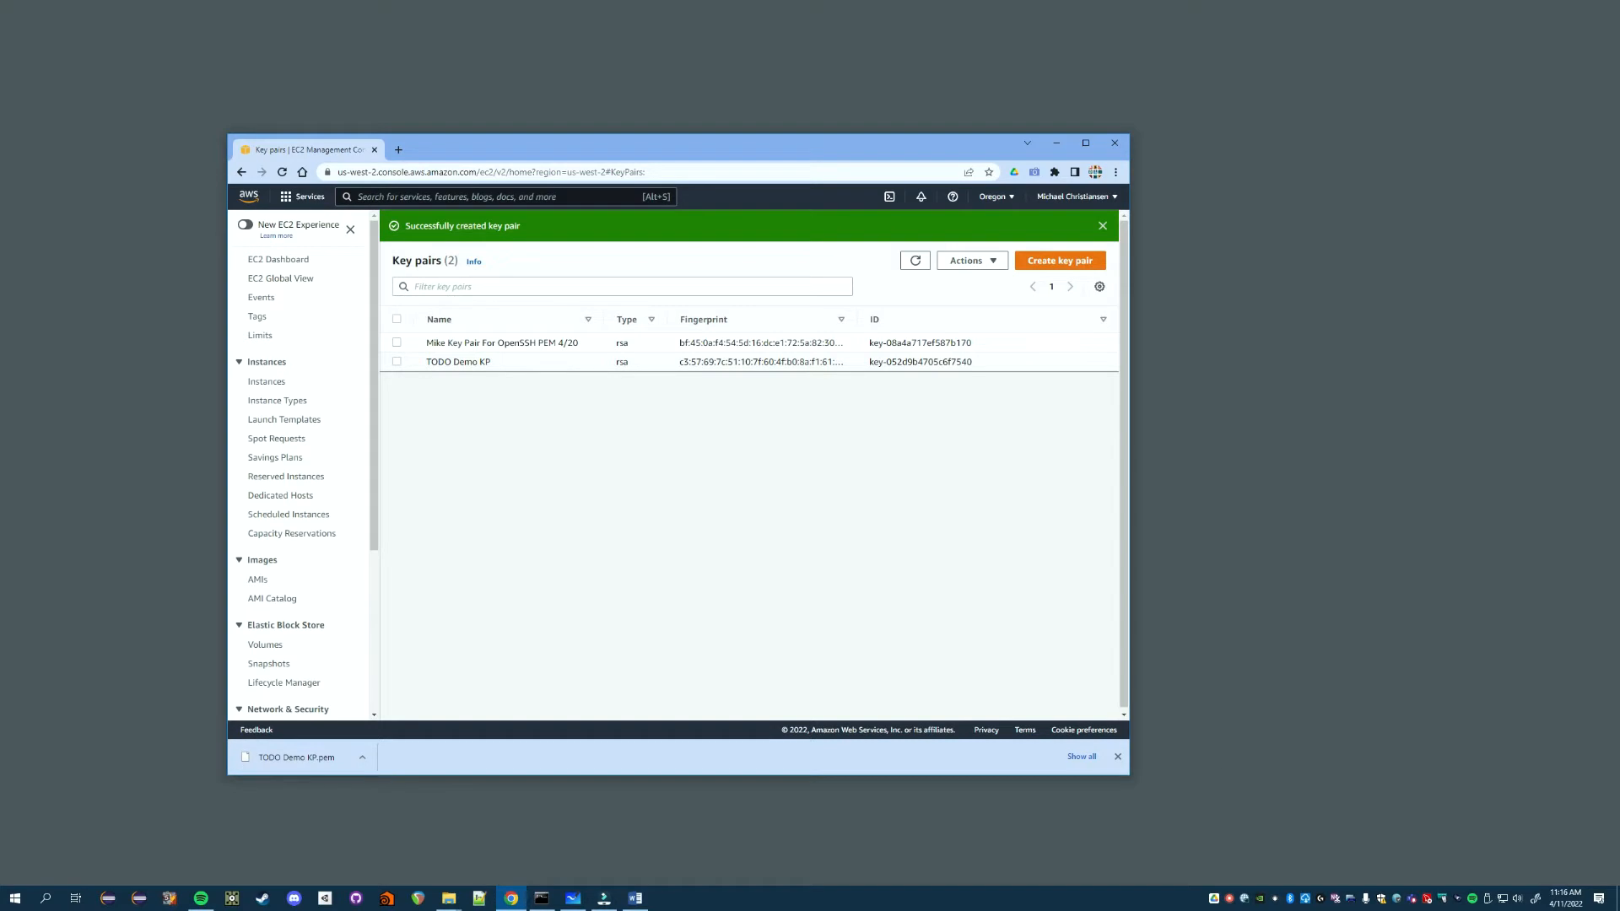
Copy the downloaded TODO Demo KP.pem into the tmp folder on drive C in File Explorer
drag(1619, 80, 1084, 86)
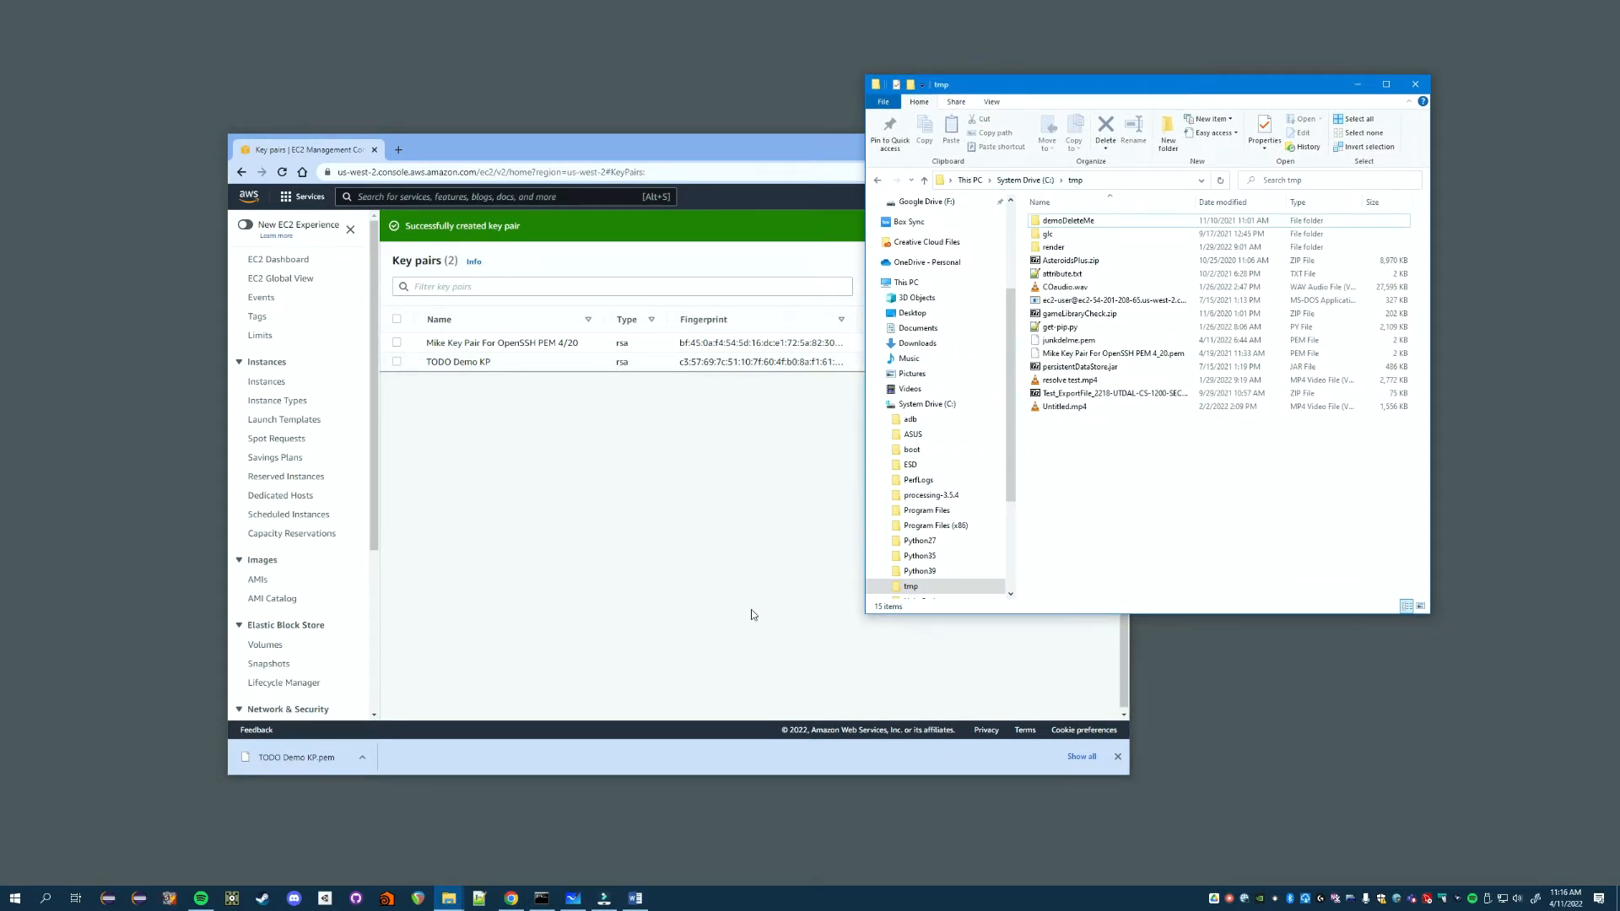
drag(272, 757, 1229, 512)
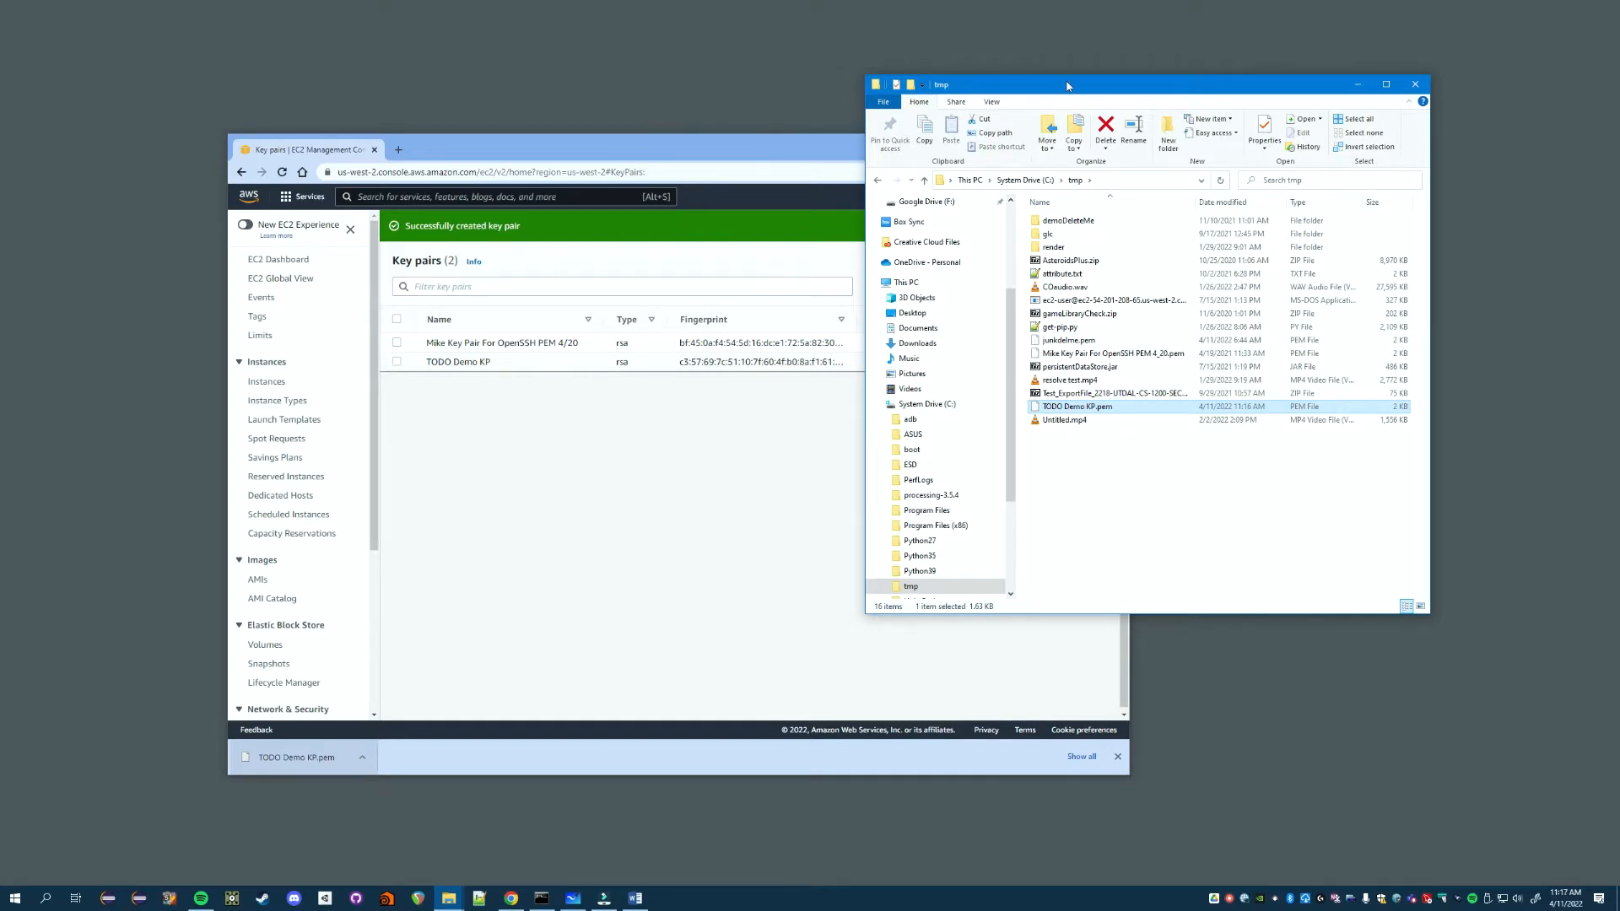
drag(1067, 87, 1000, 83)
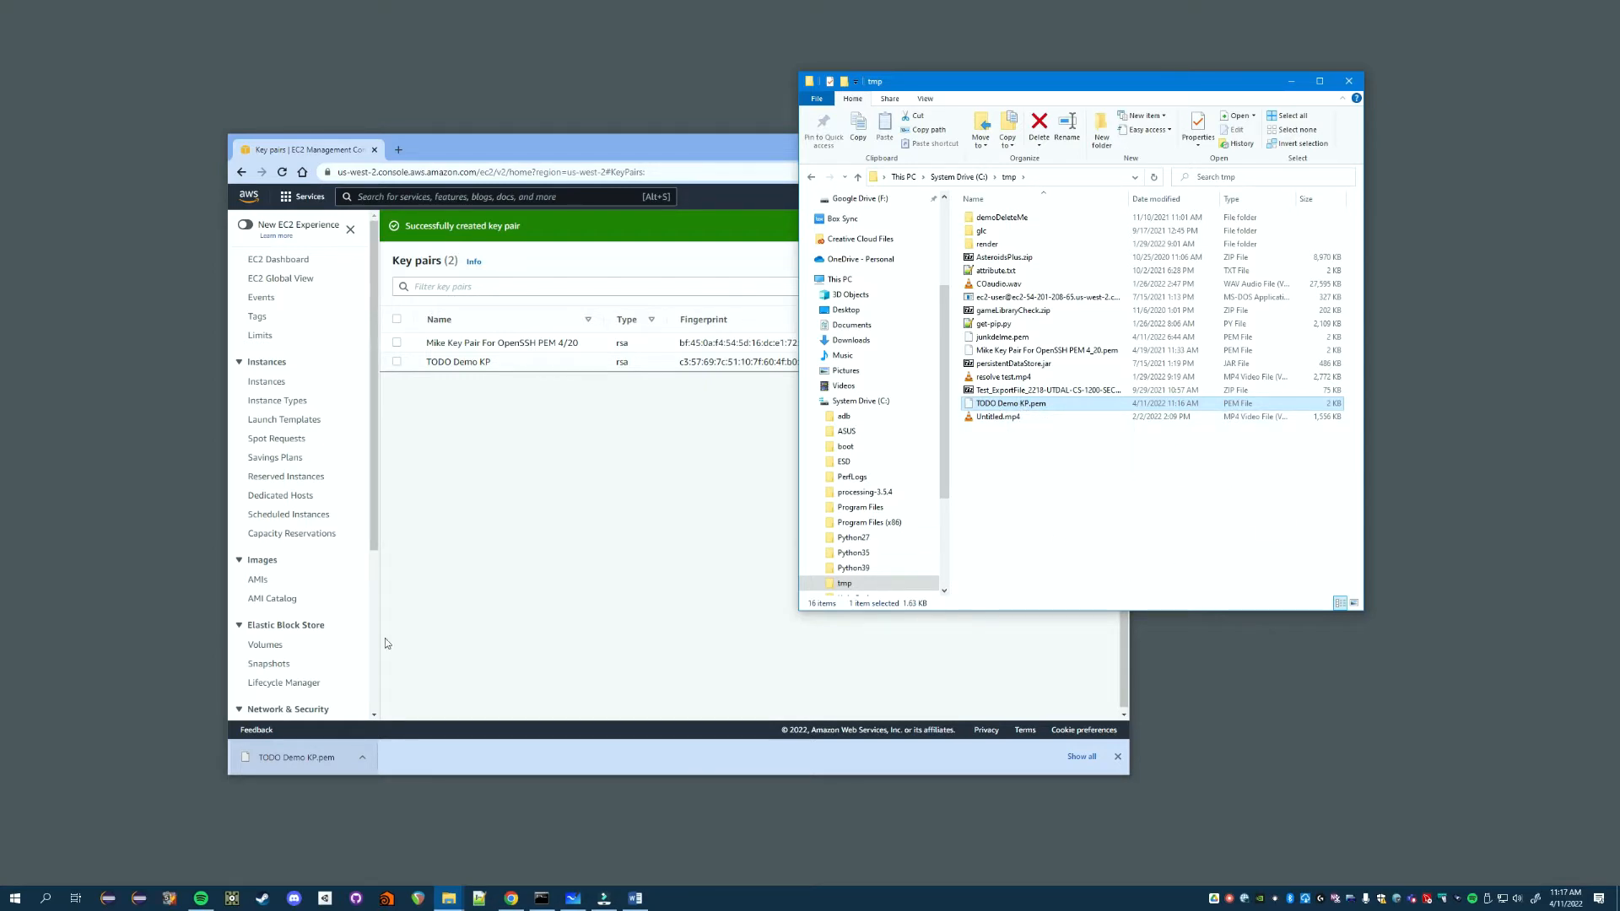
Find cmd with the Windows search and launch a Command Prompt window, placing it beside the File Explorer window
click(45, 901)
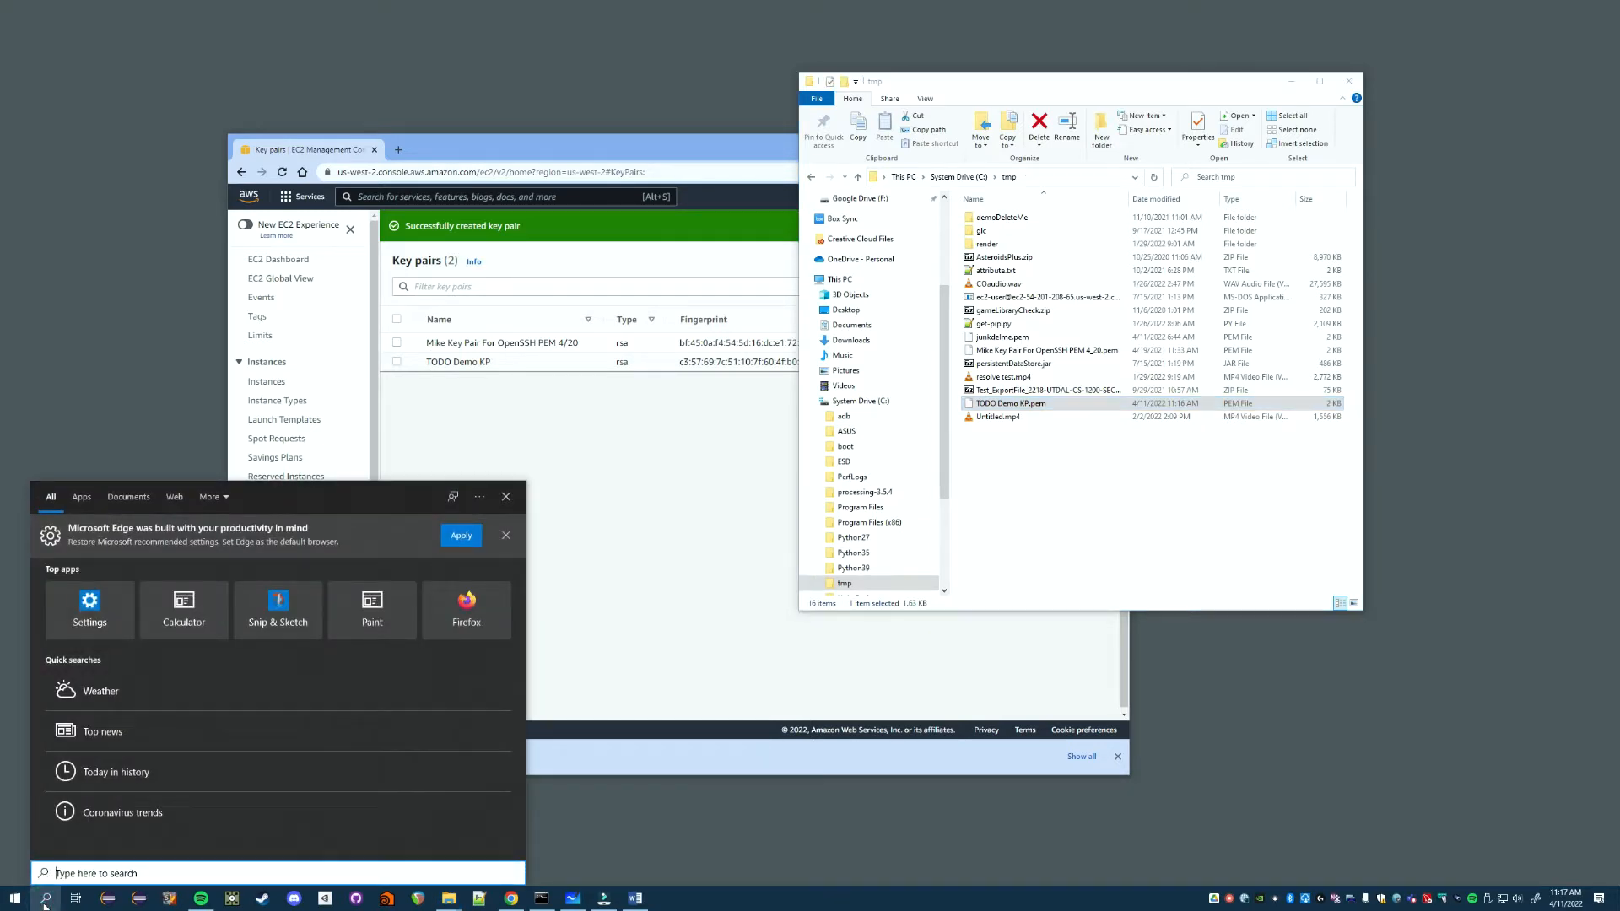
text(ssh)
key(BackSpace)
key(BackSpace)
key(BackSpace)
text(cmd)
key(Return)
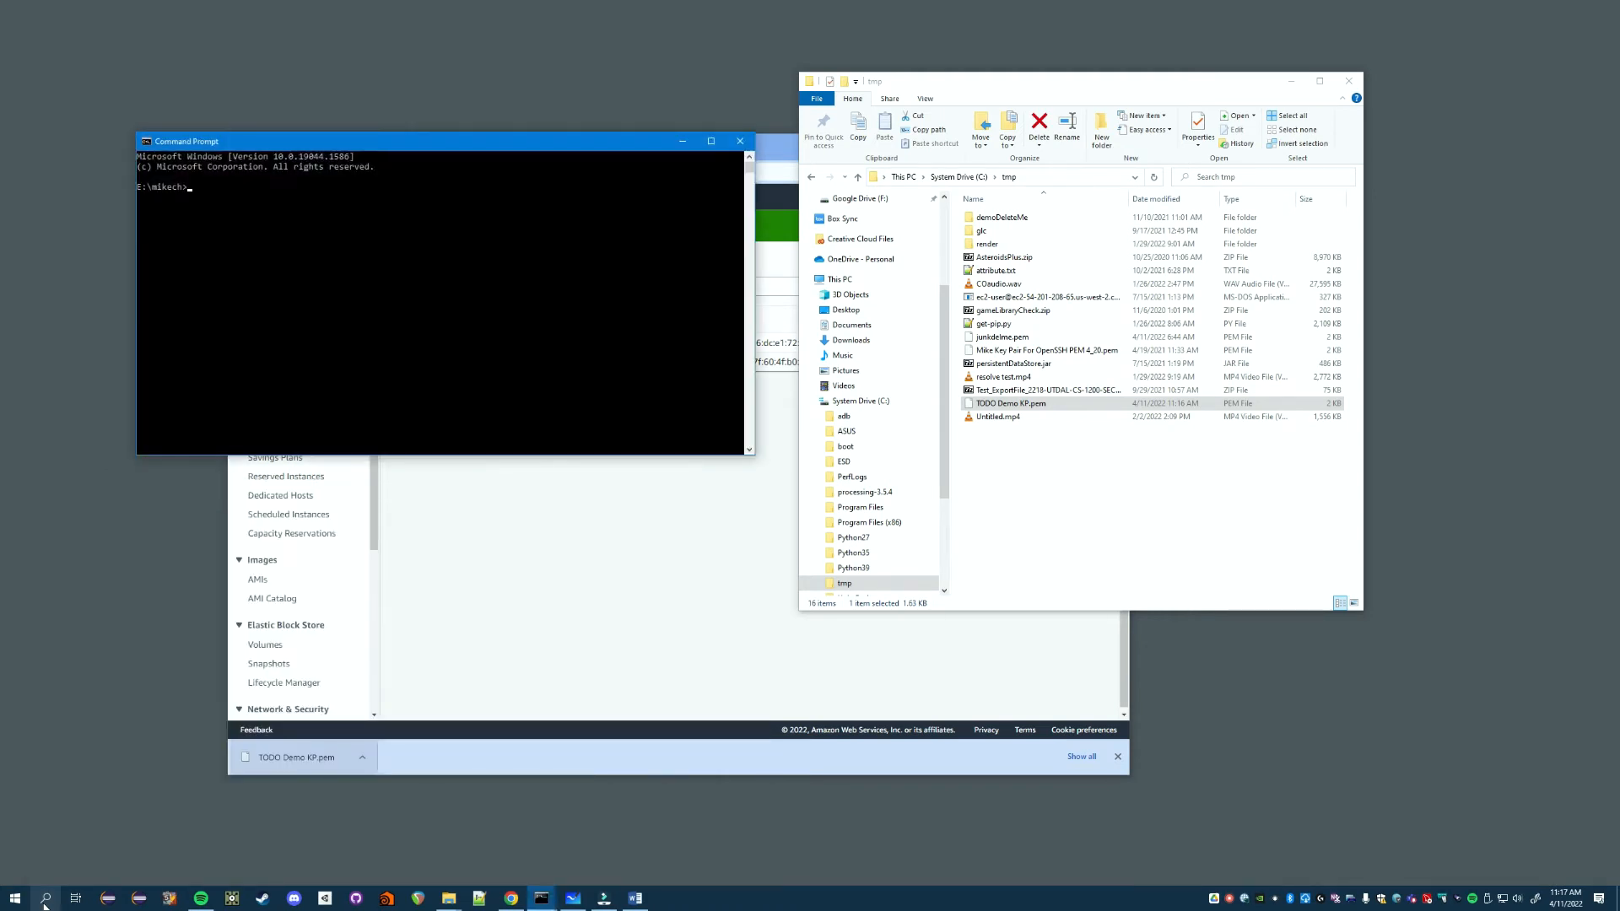
drag(275, 150, 231, 128)
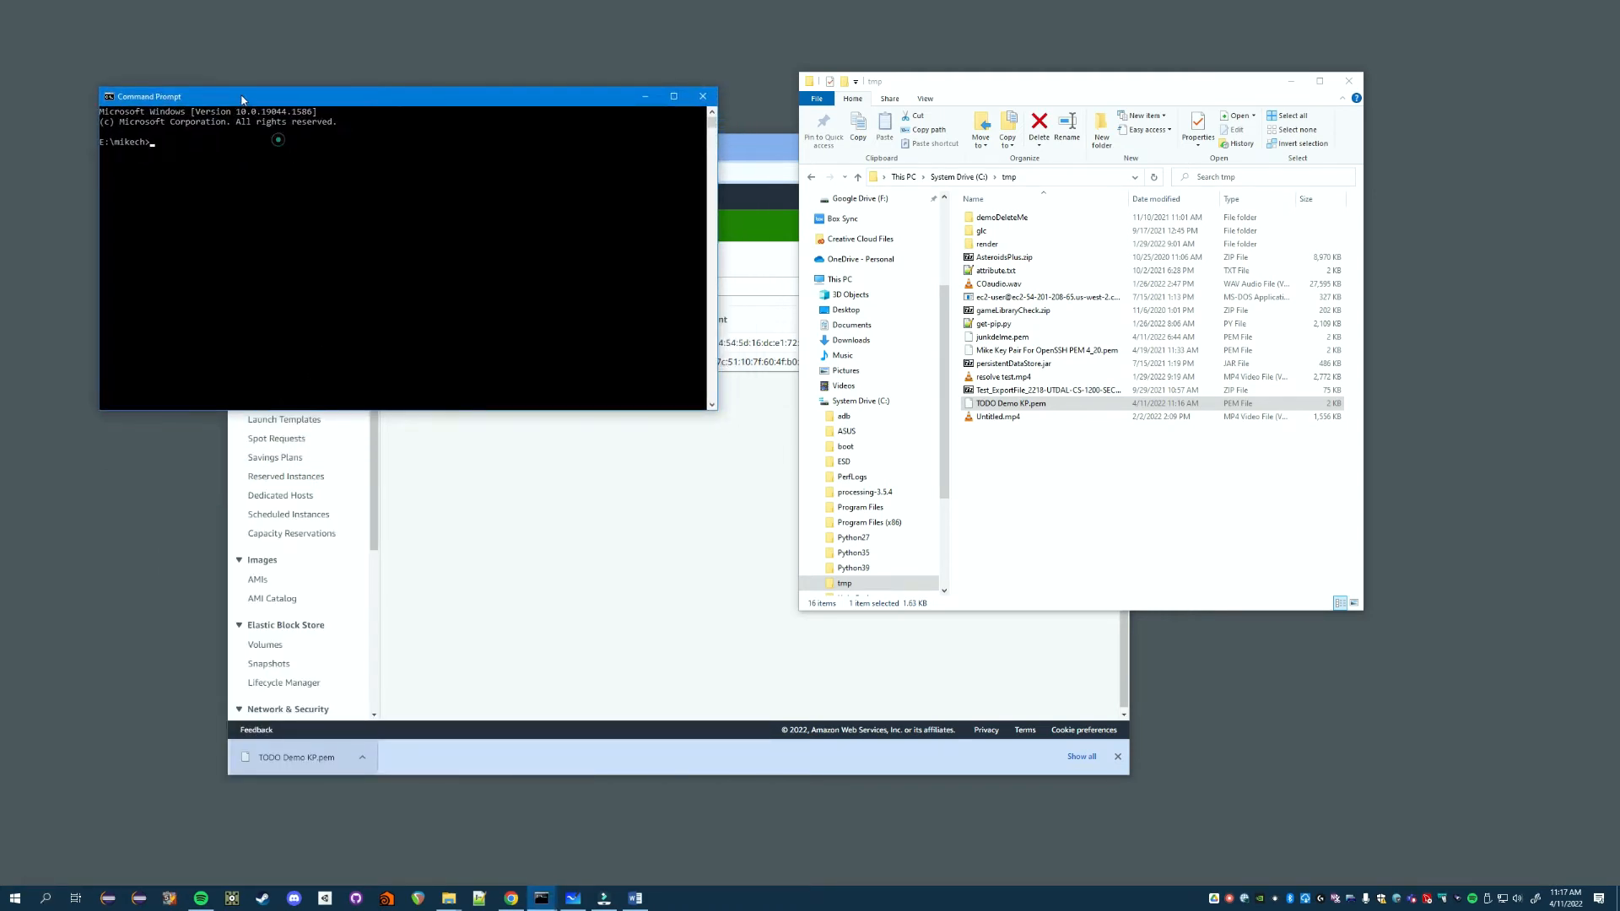
Run the ssh command without arguments in the Command Prompt to check for an SSH client
click(211, 207)
key(Escape)
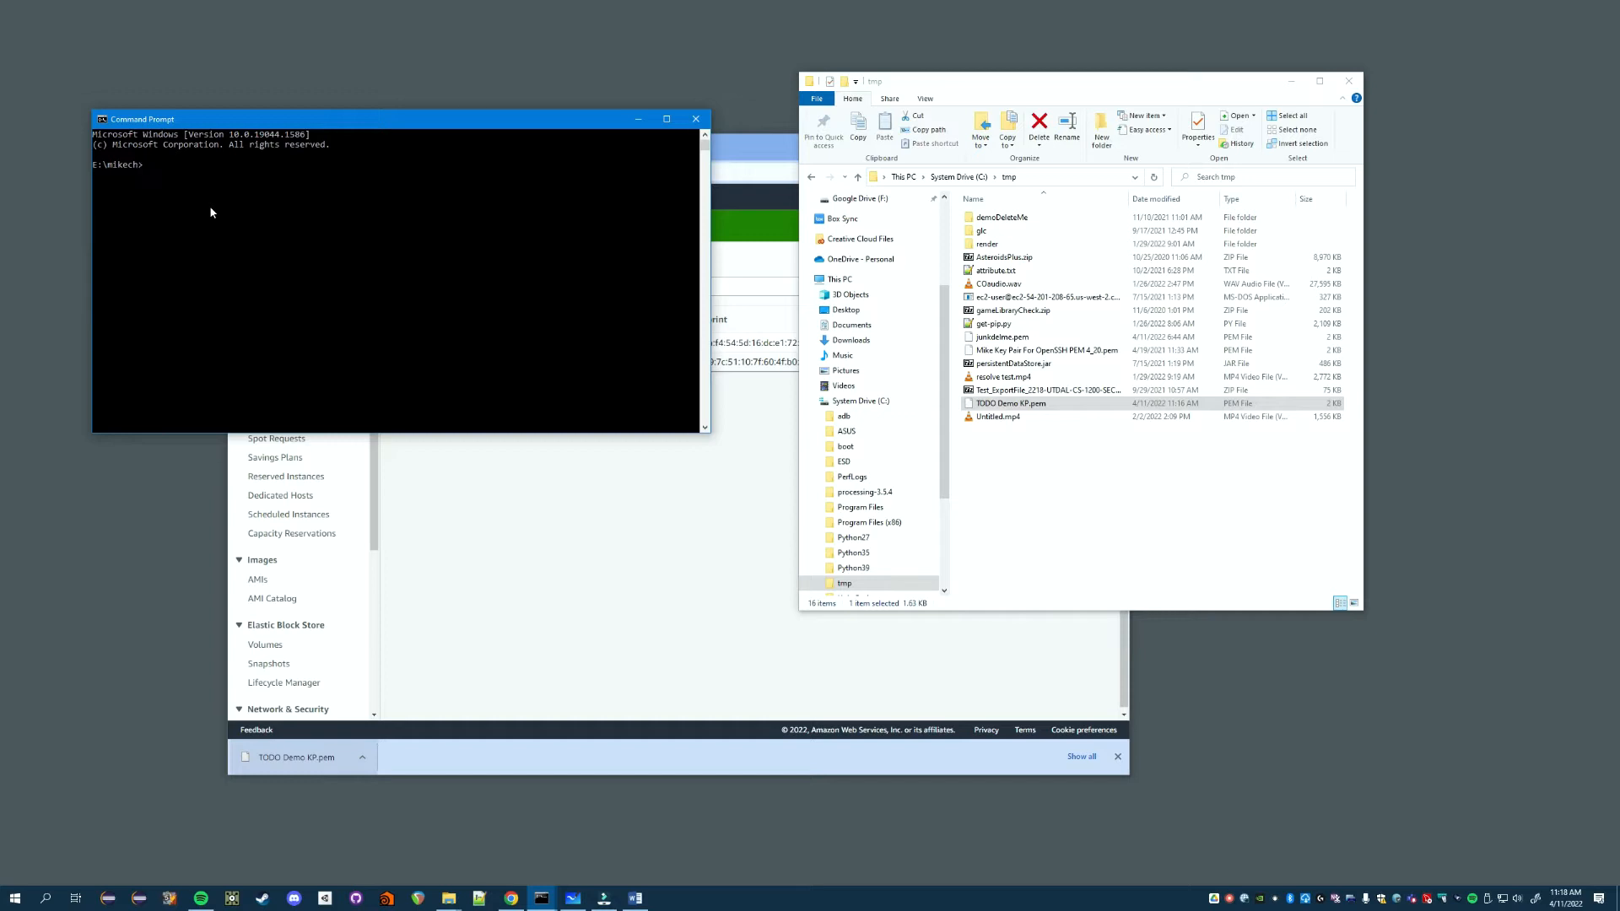
text(ssh)
key(Return)
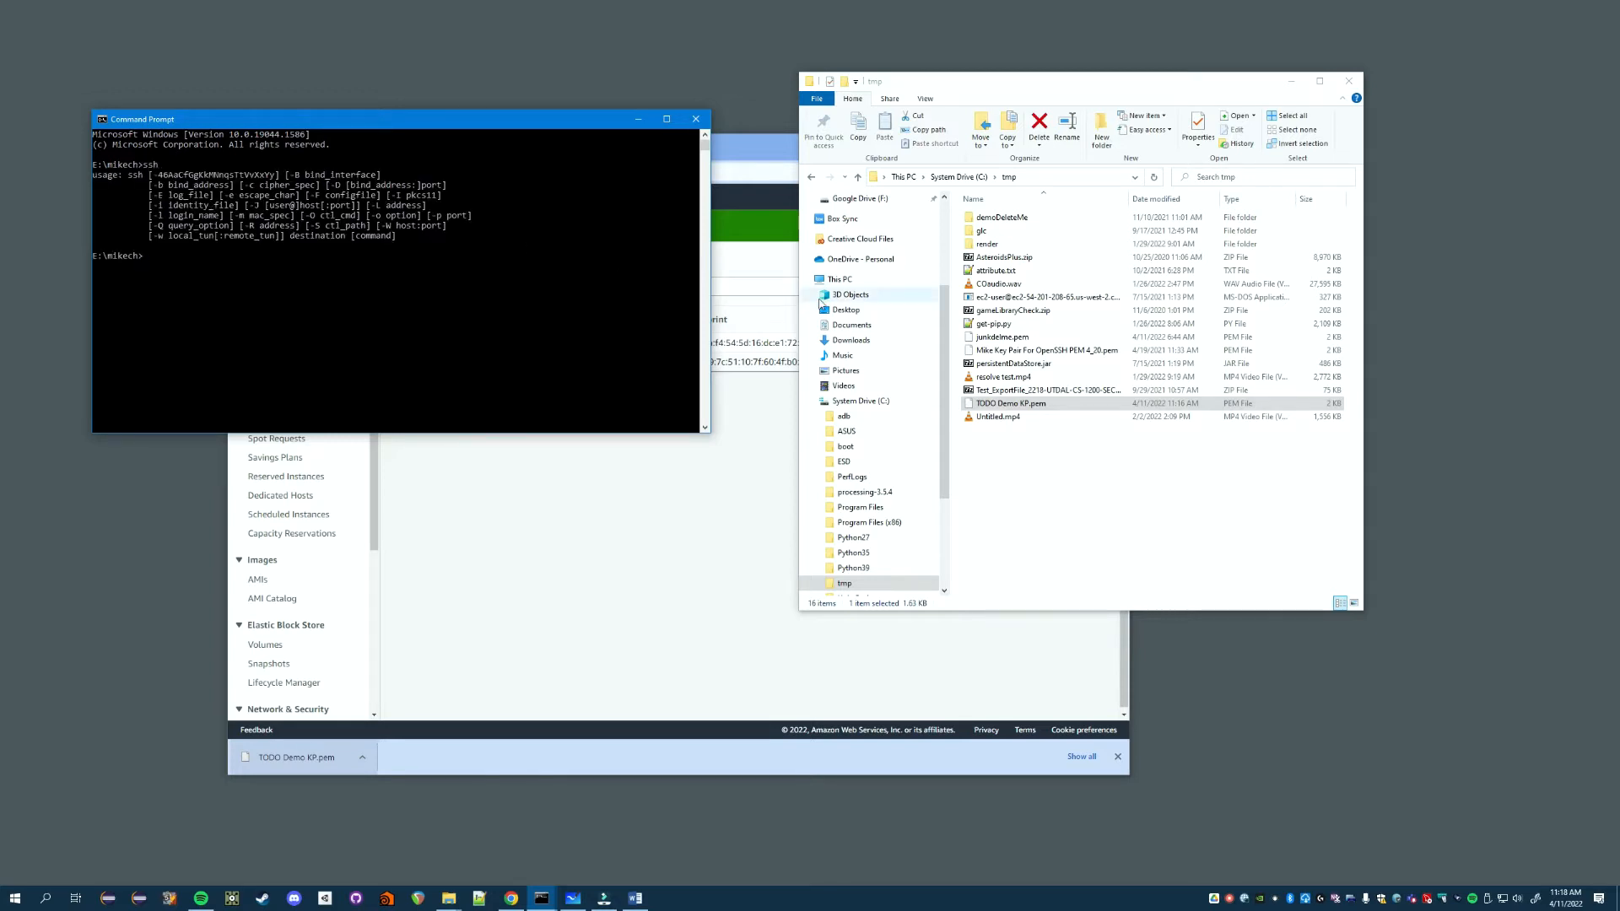
Disable permission inheritance for TODO Demo KP.pem in its advanced security settings, converting the inherited permissions into explicit ones
click(987, 496)
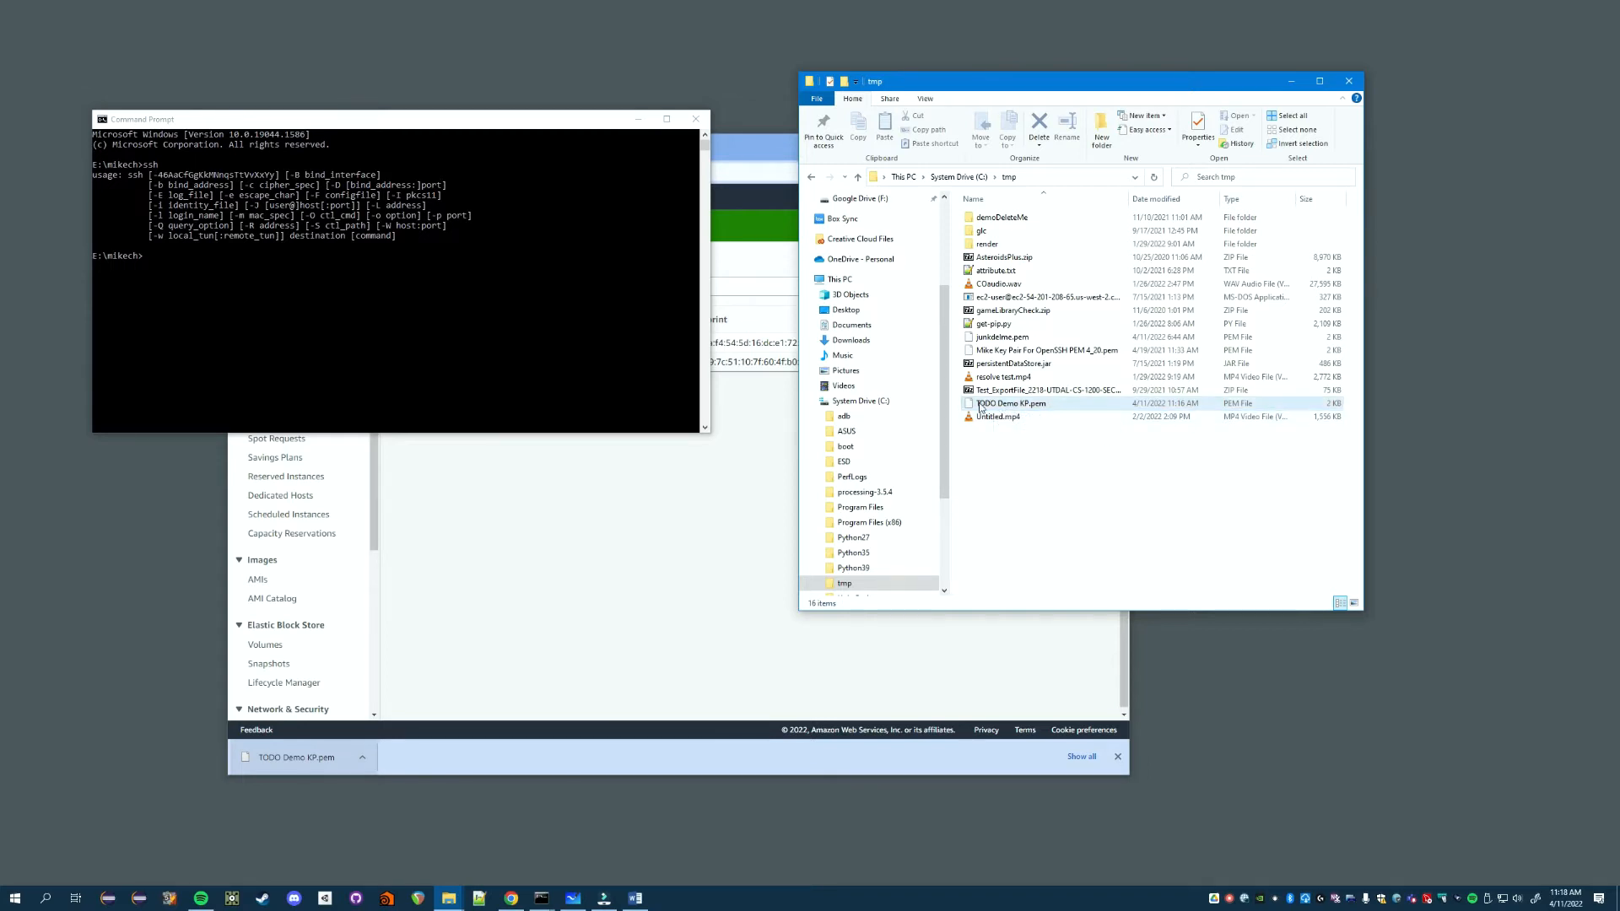
click(977, 407)
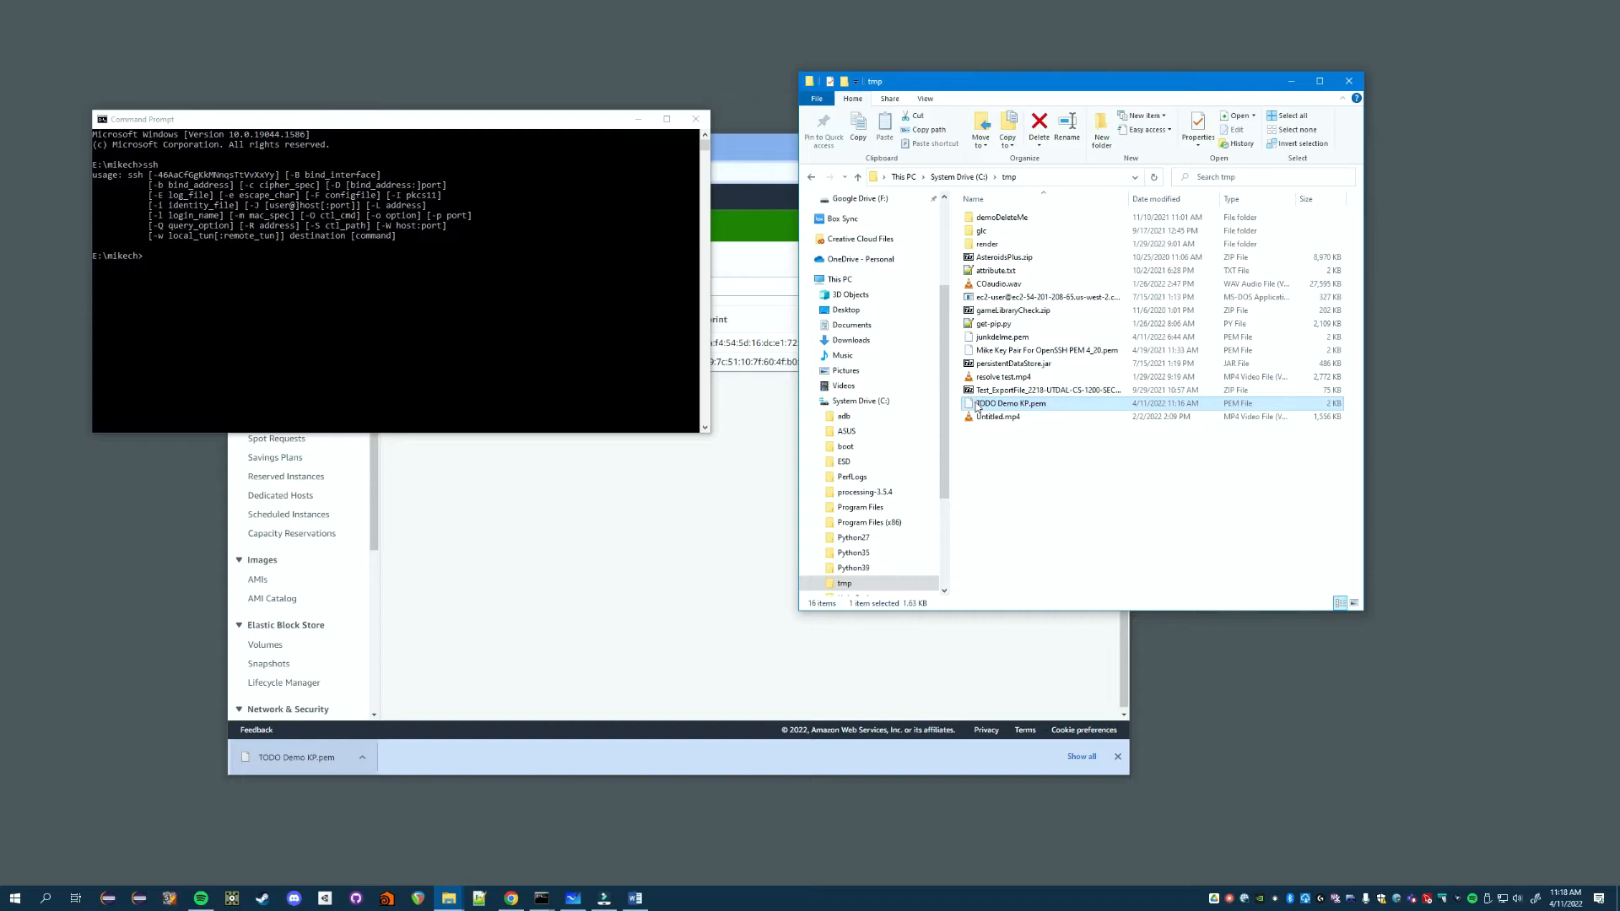
right_click(977, 407)
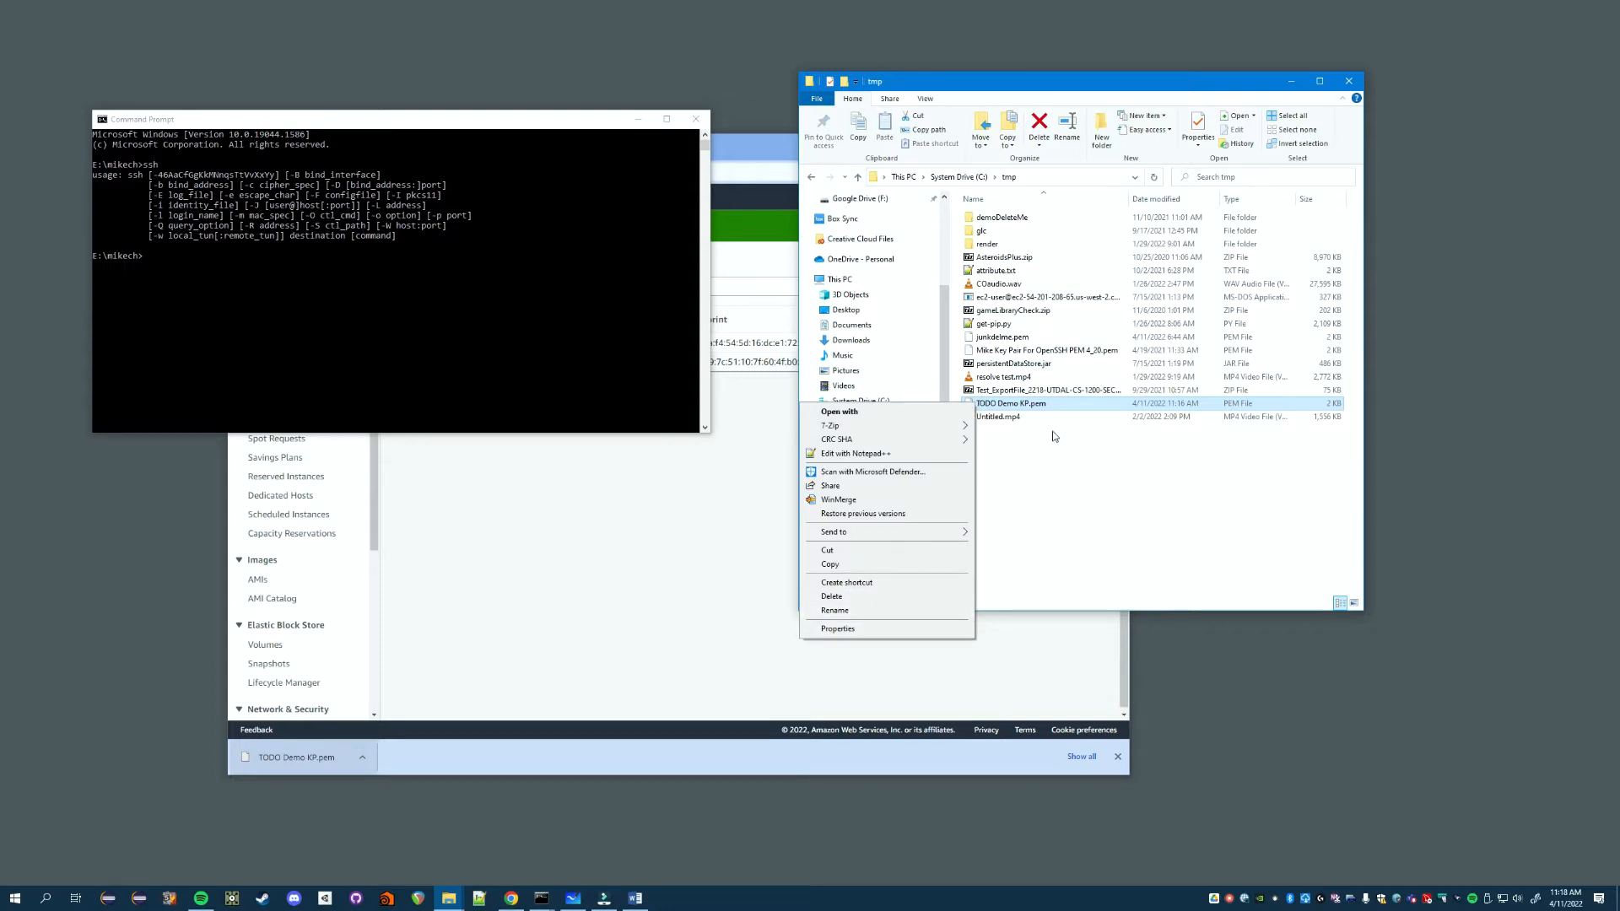
click(838, 629)
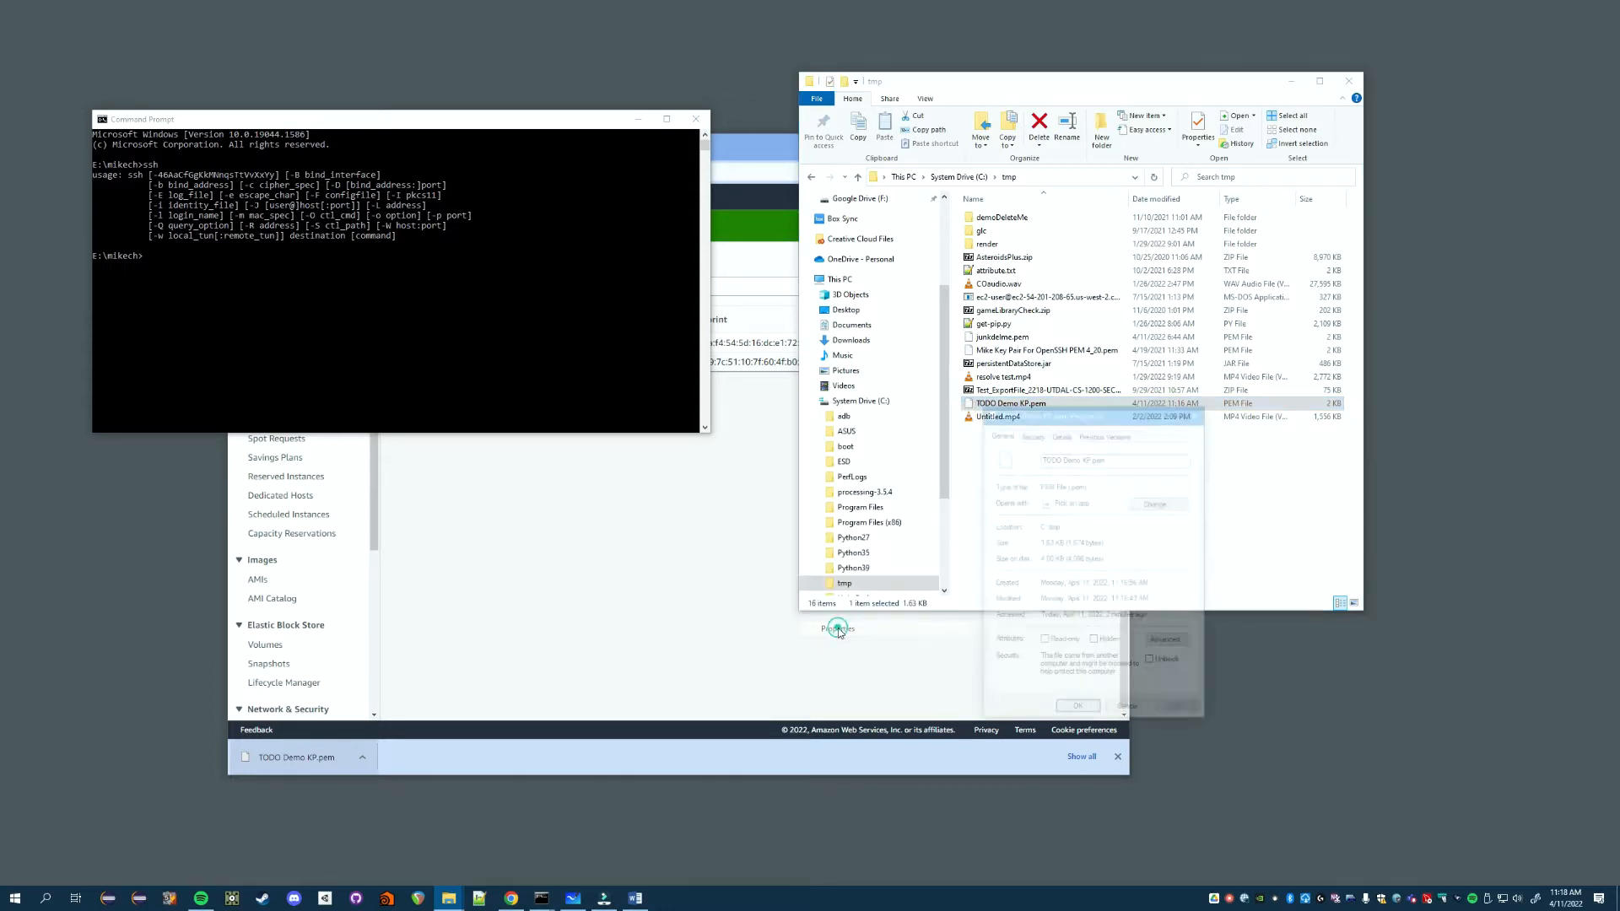
drag(1062, 416, 795, 234)
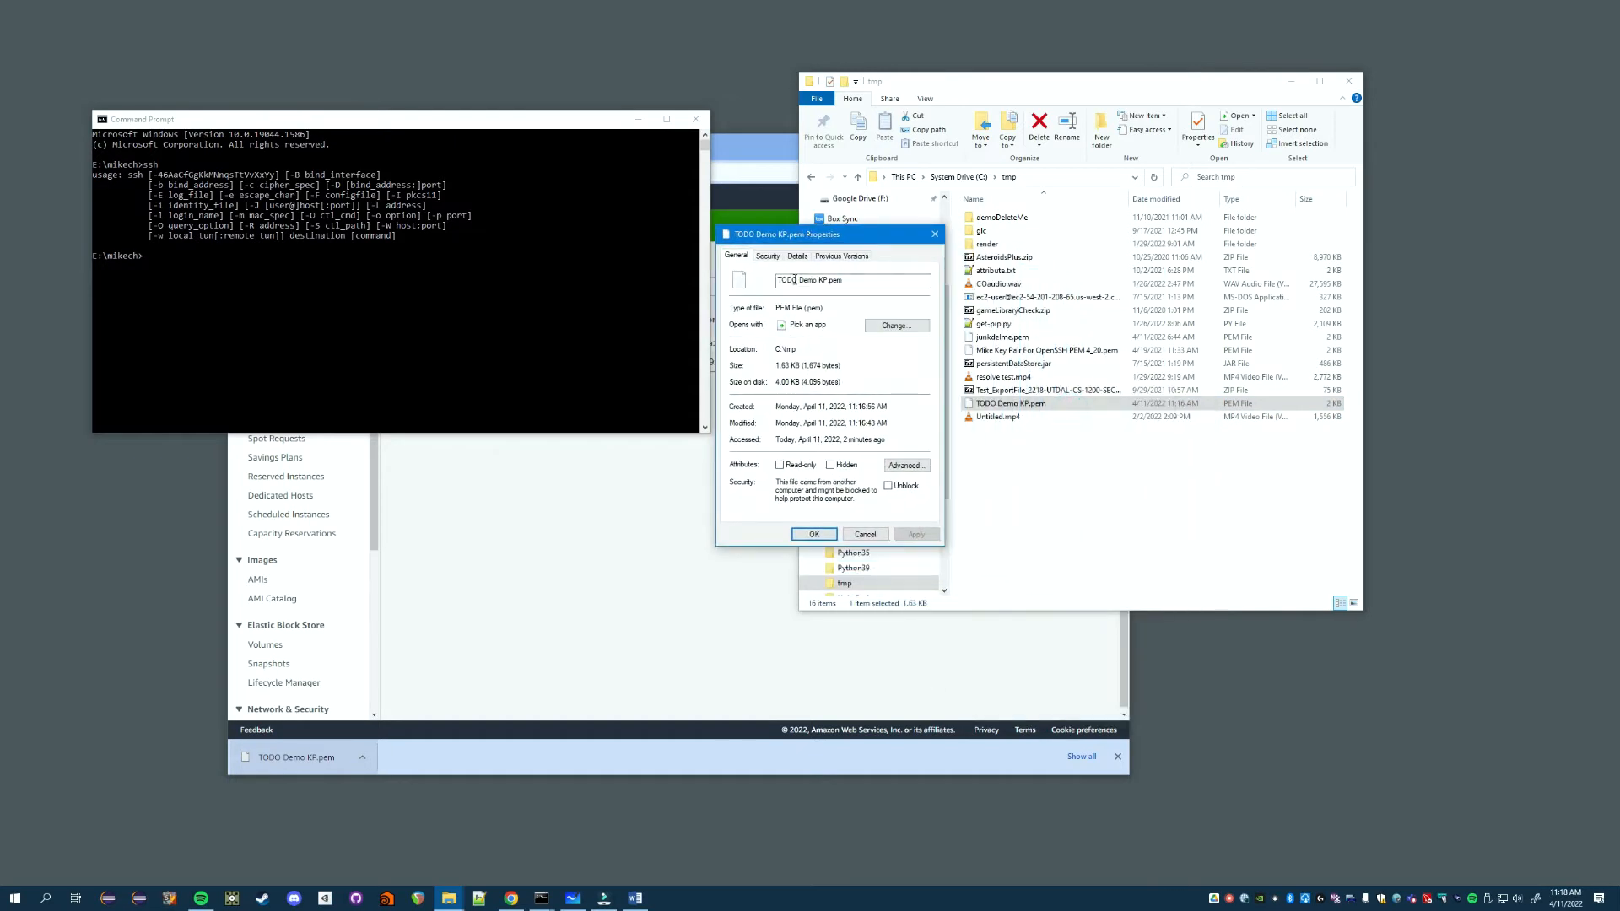
click(767, 256)
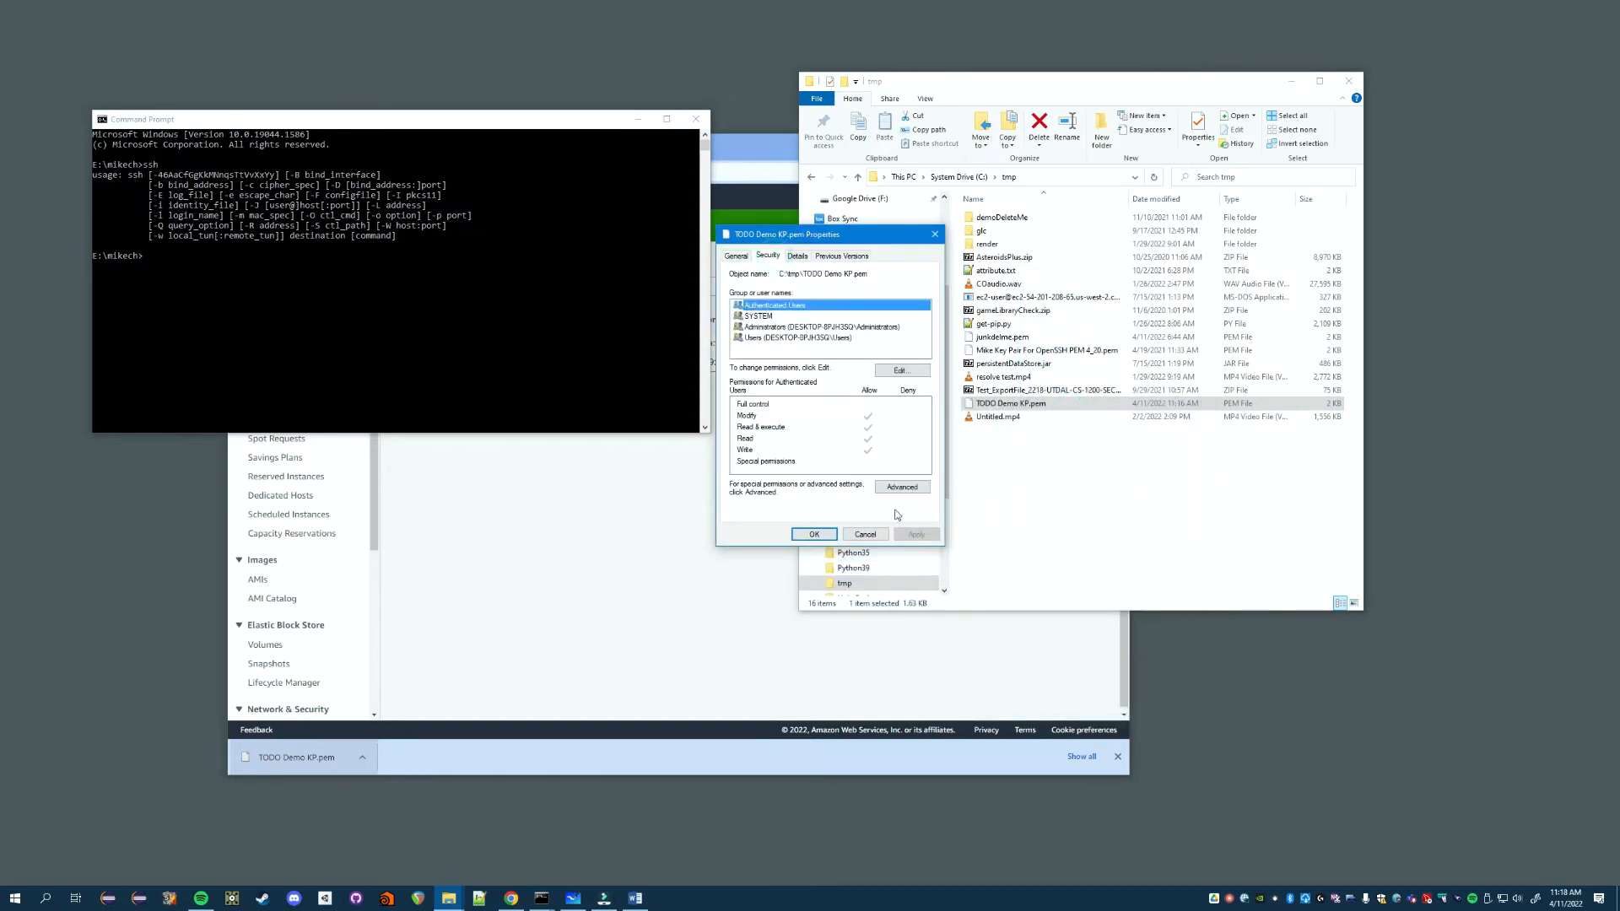
click(901, 487)
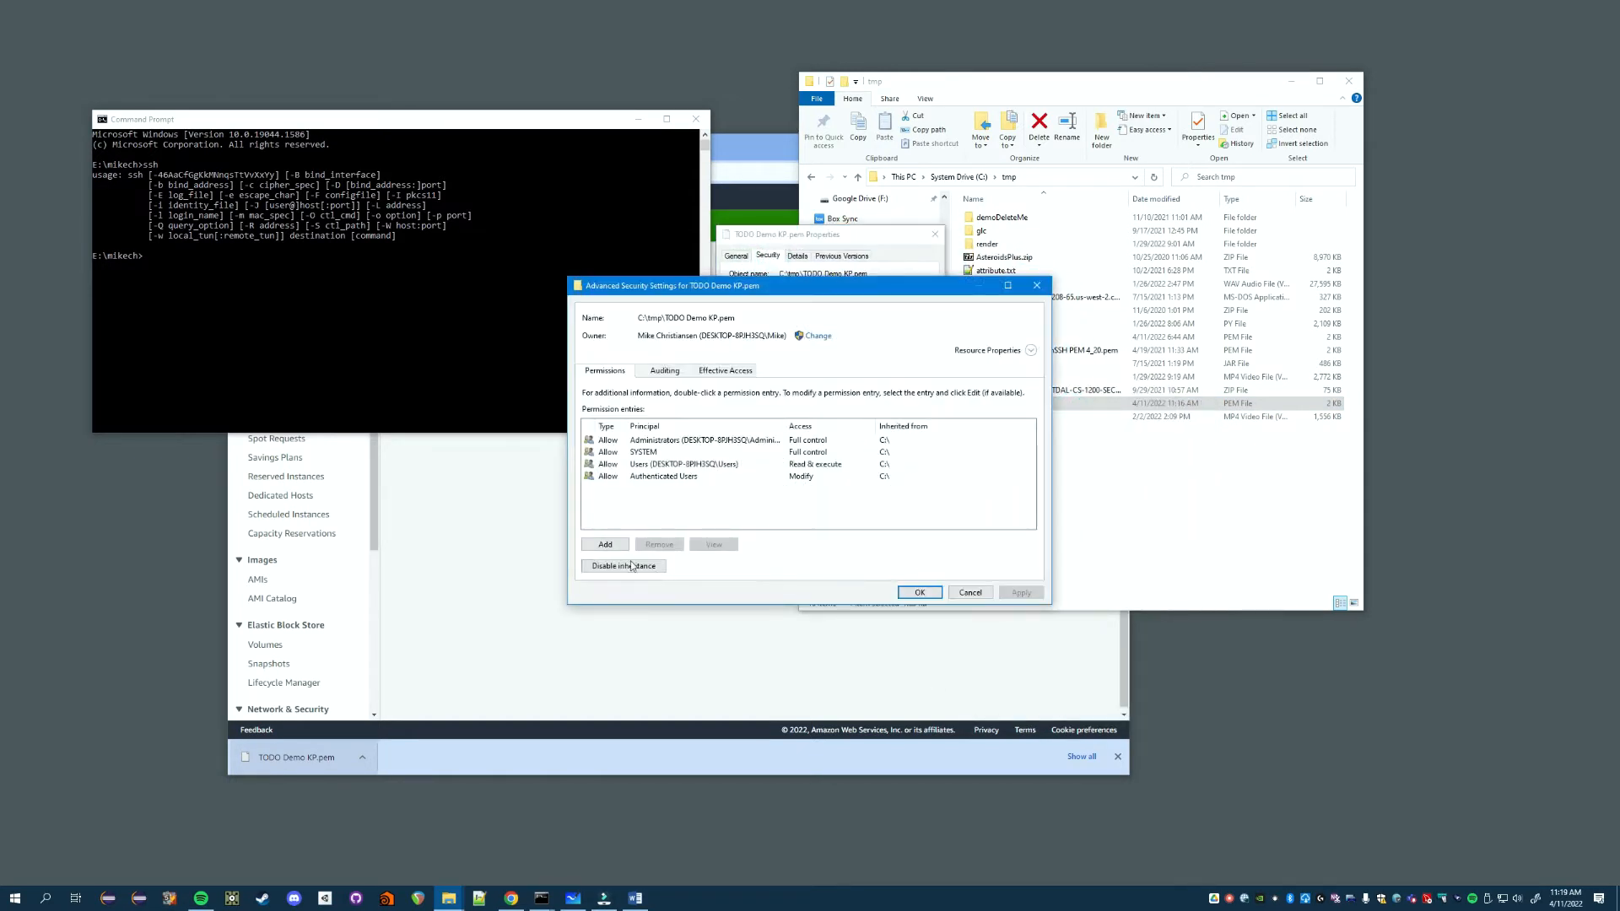
click(632, 571)
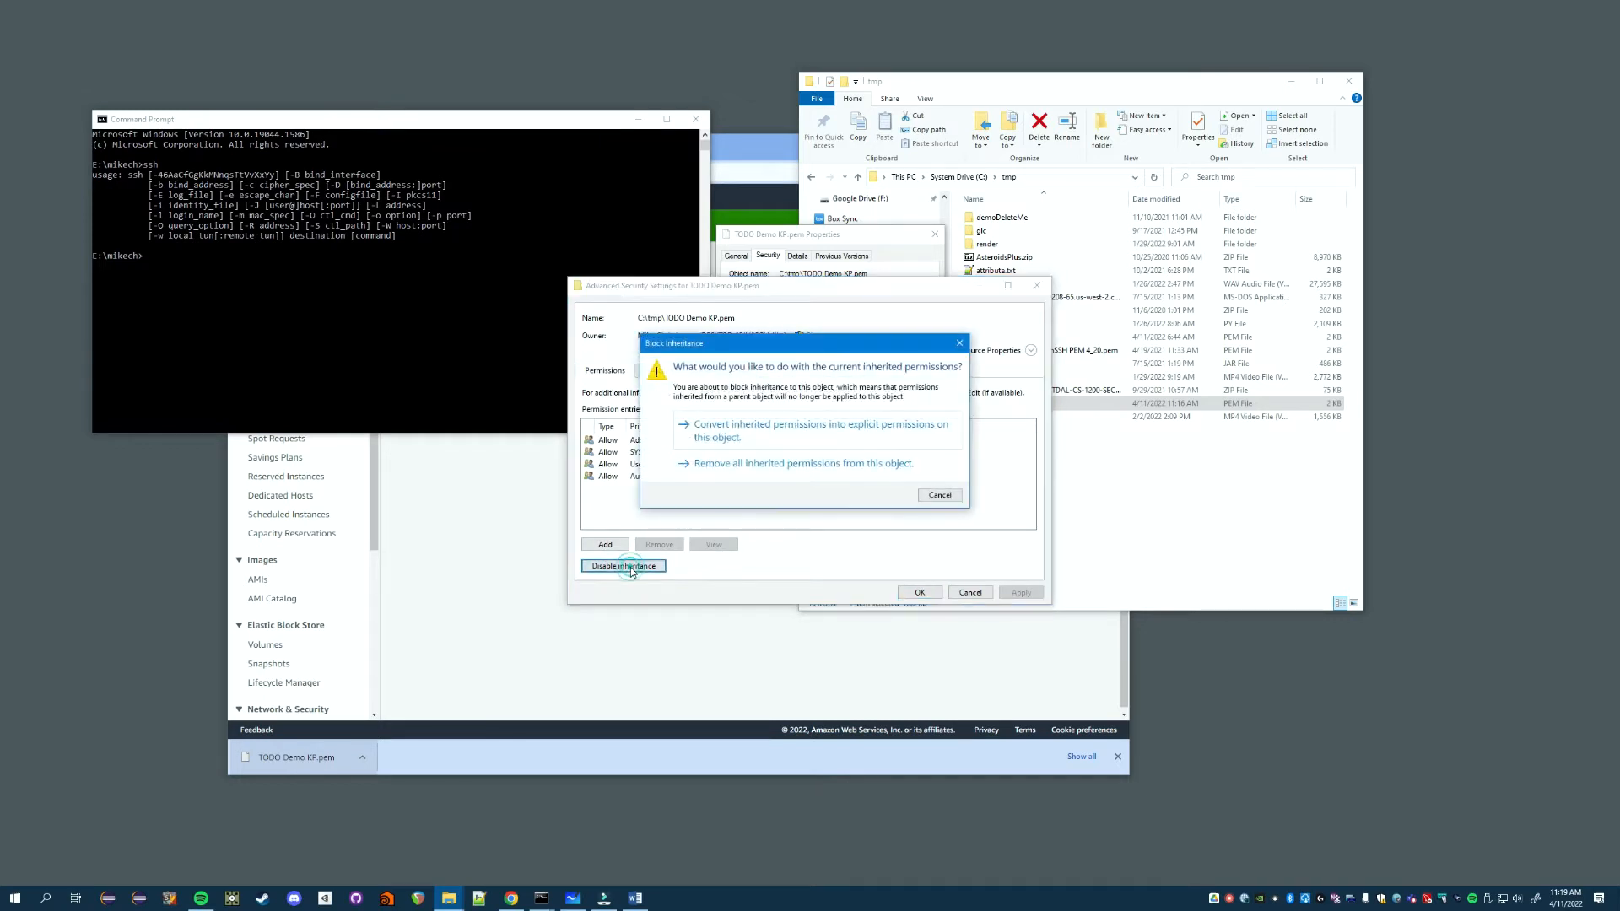
click(743, 432)
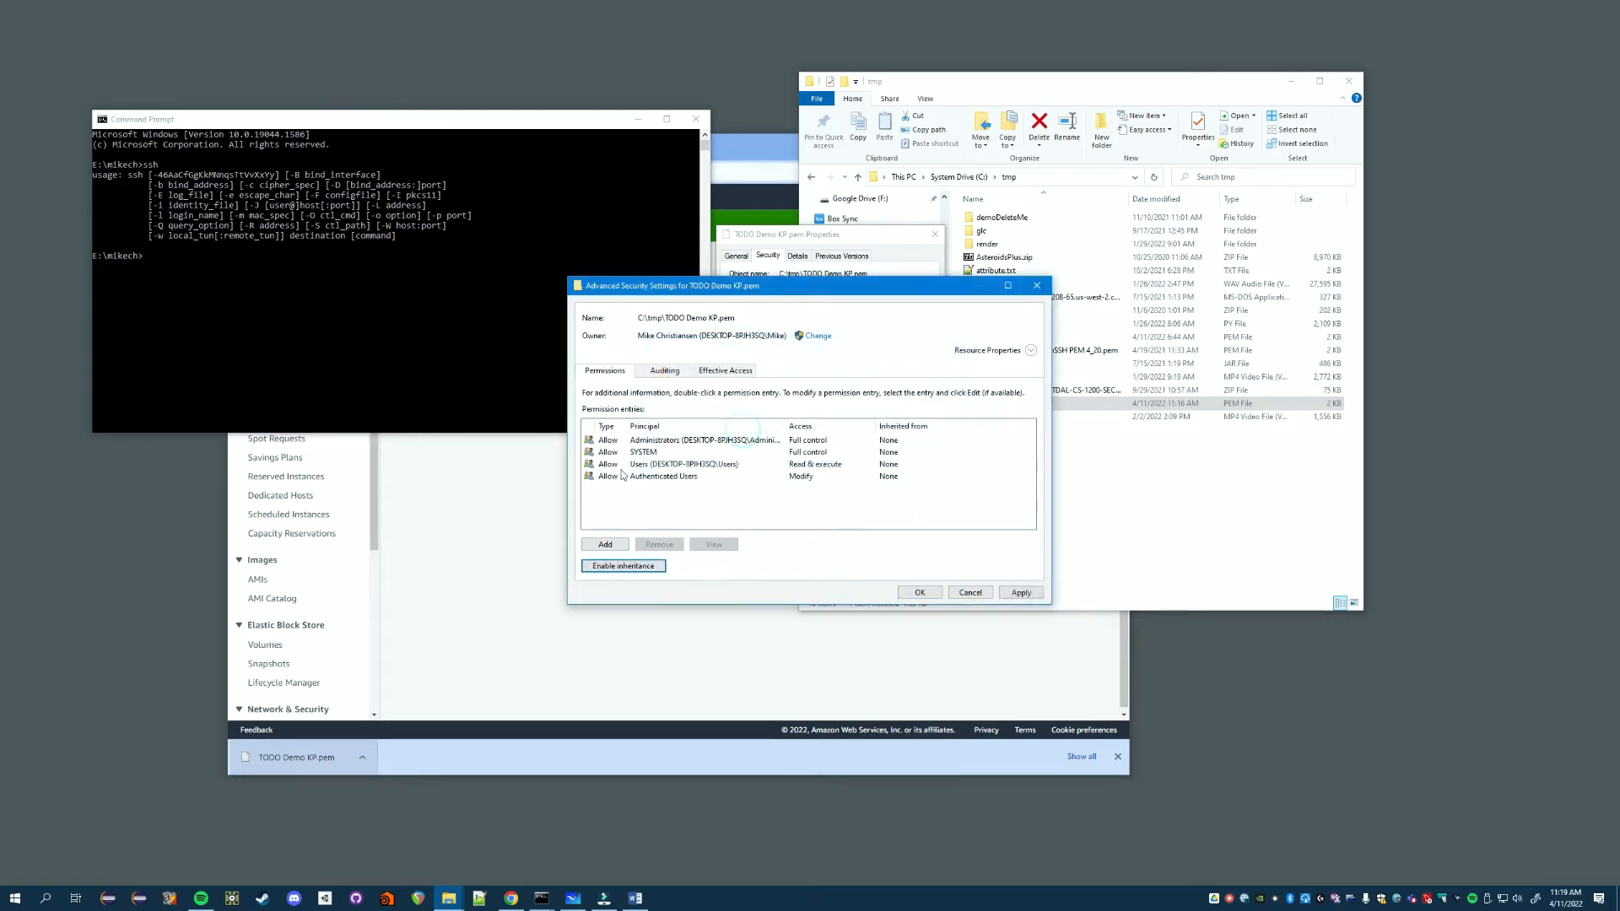
Remove the Administrators, SYSTEM, Users and Authenticated Users entries from the PEM file's permissions
click(625, 441)
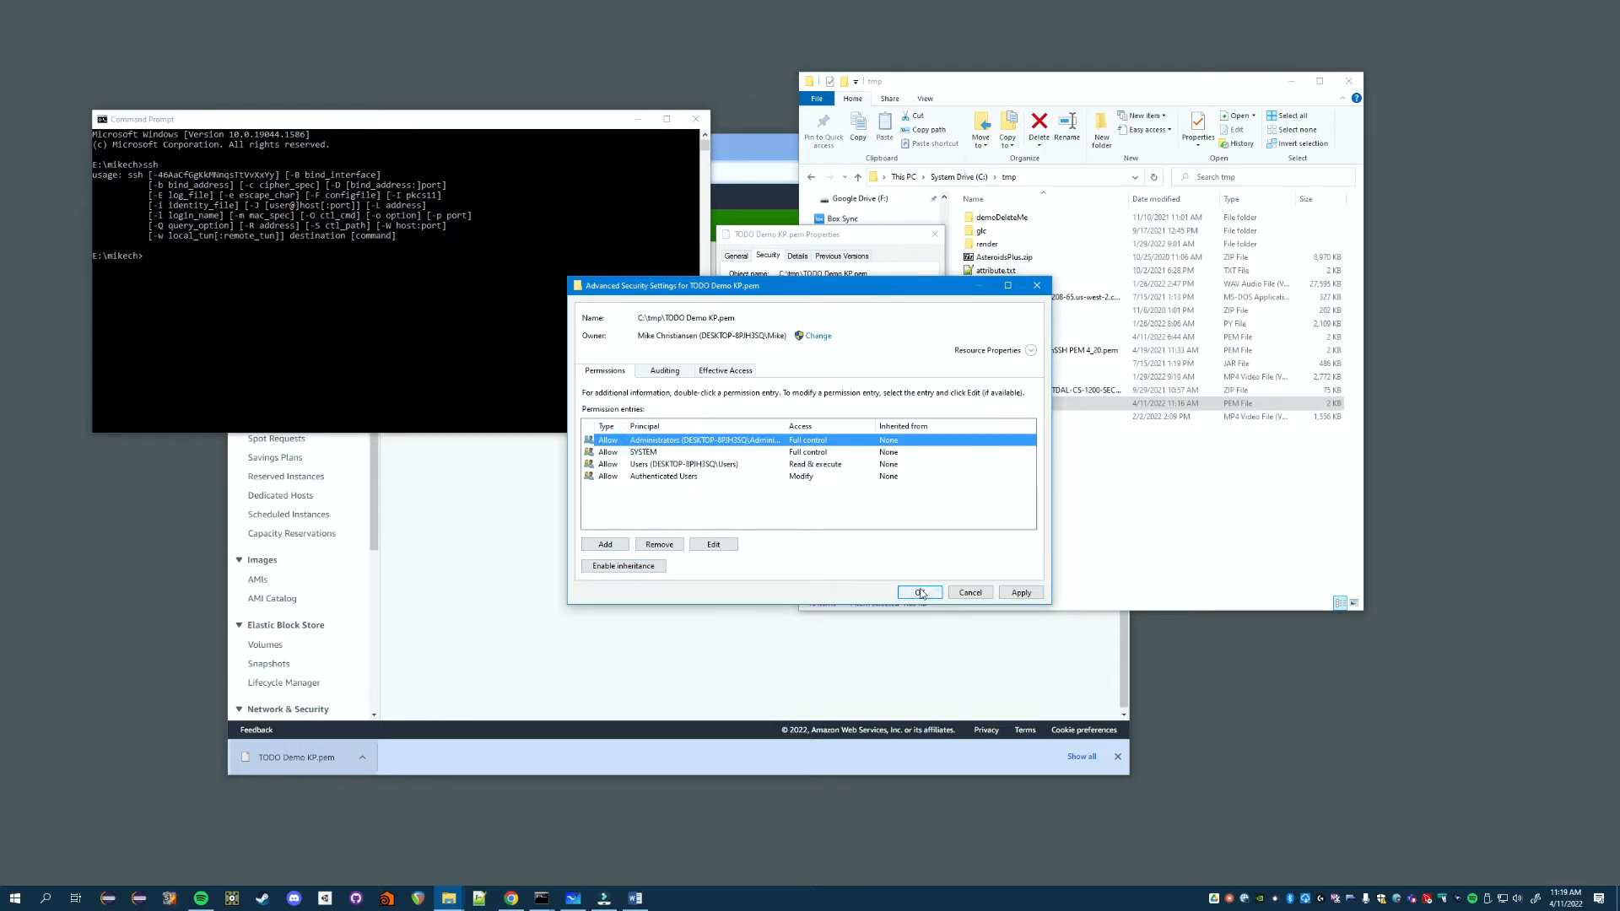
click(660, 544)
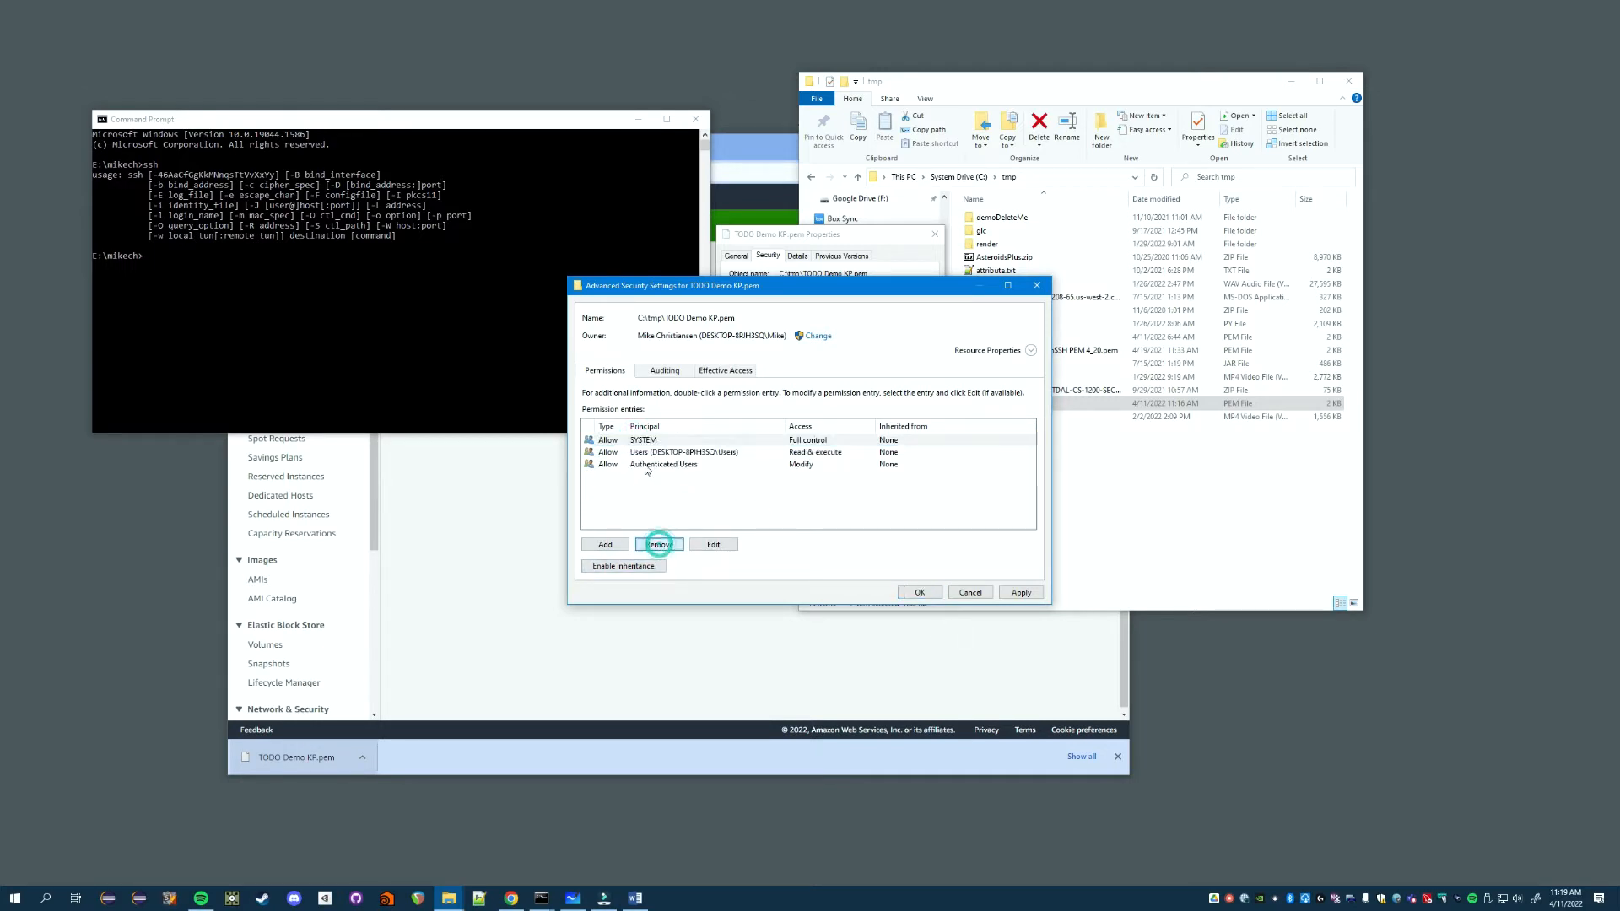
click(647, 443)
click(658, 545)
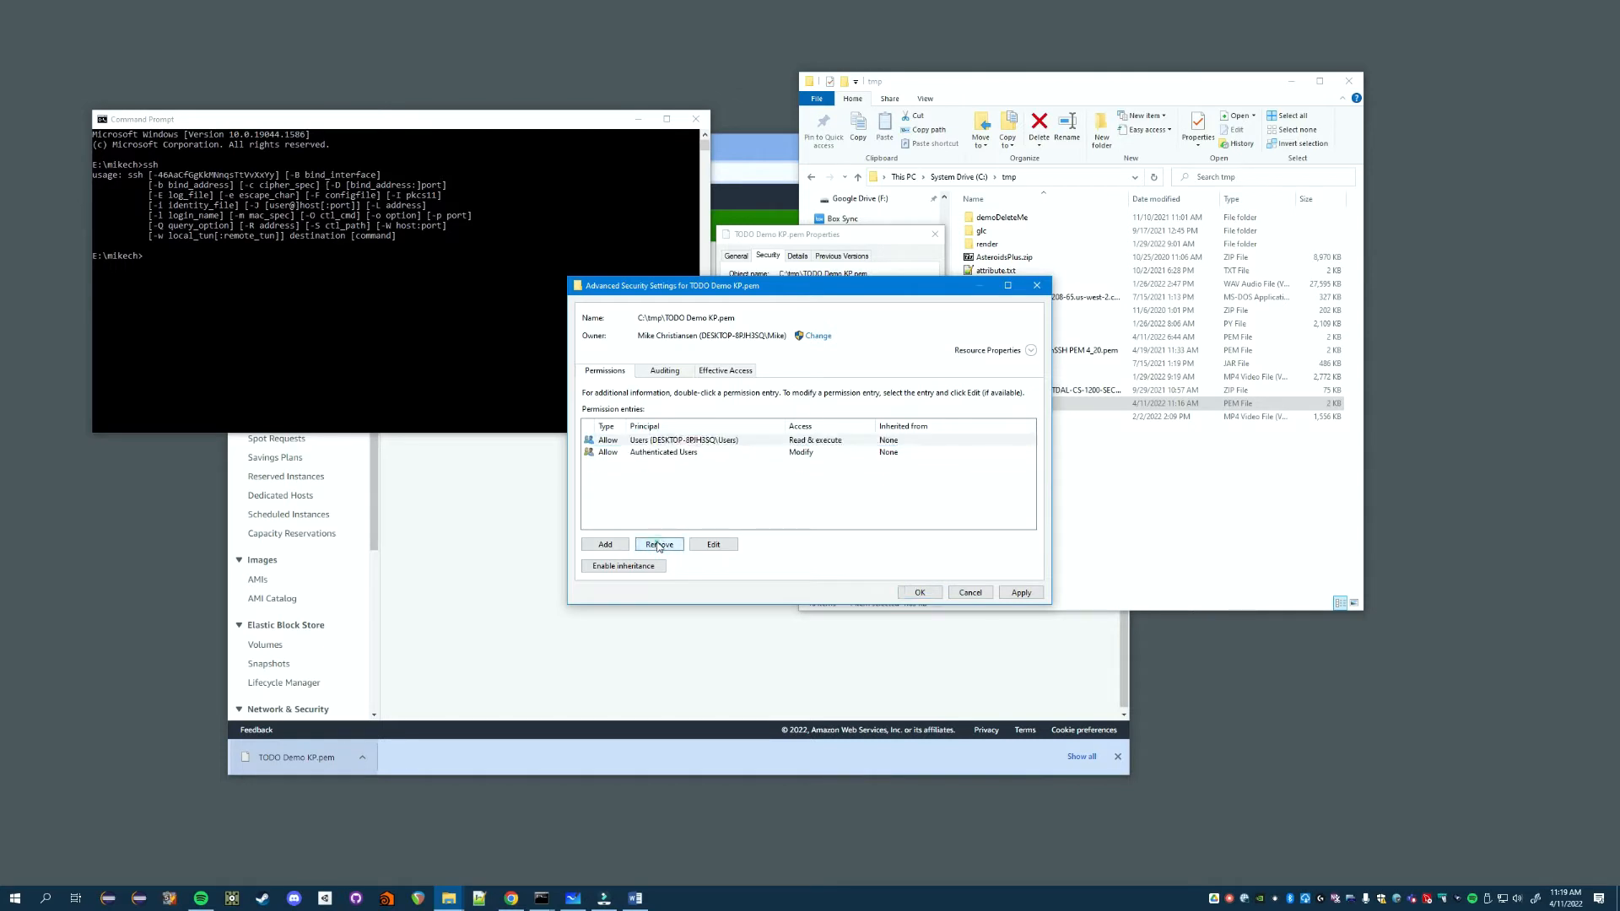
click(639, 440)
click(658, 544)
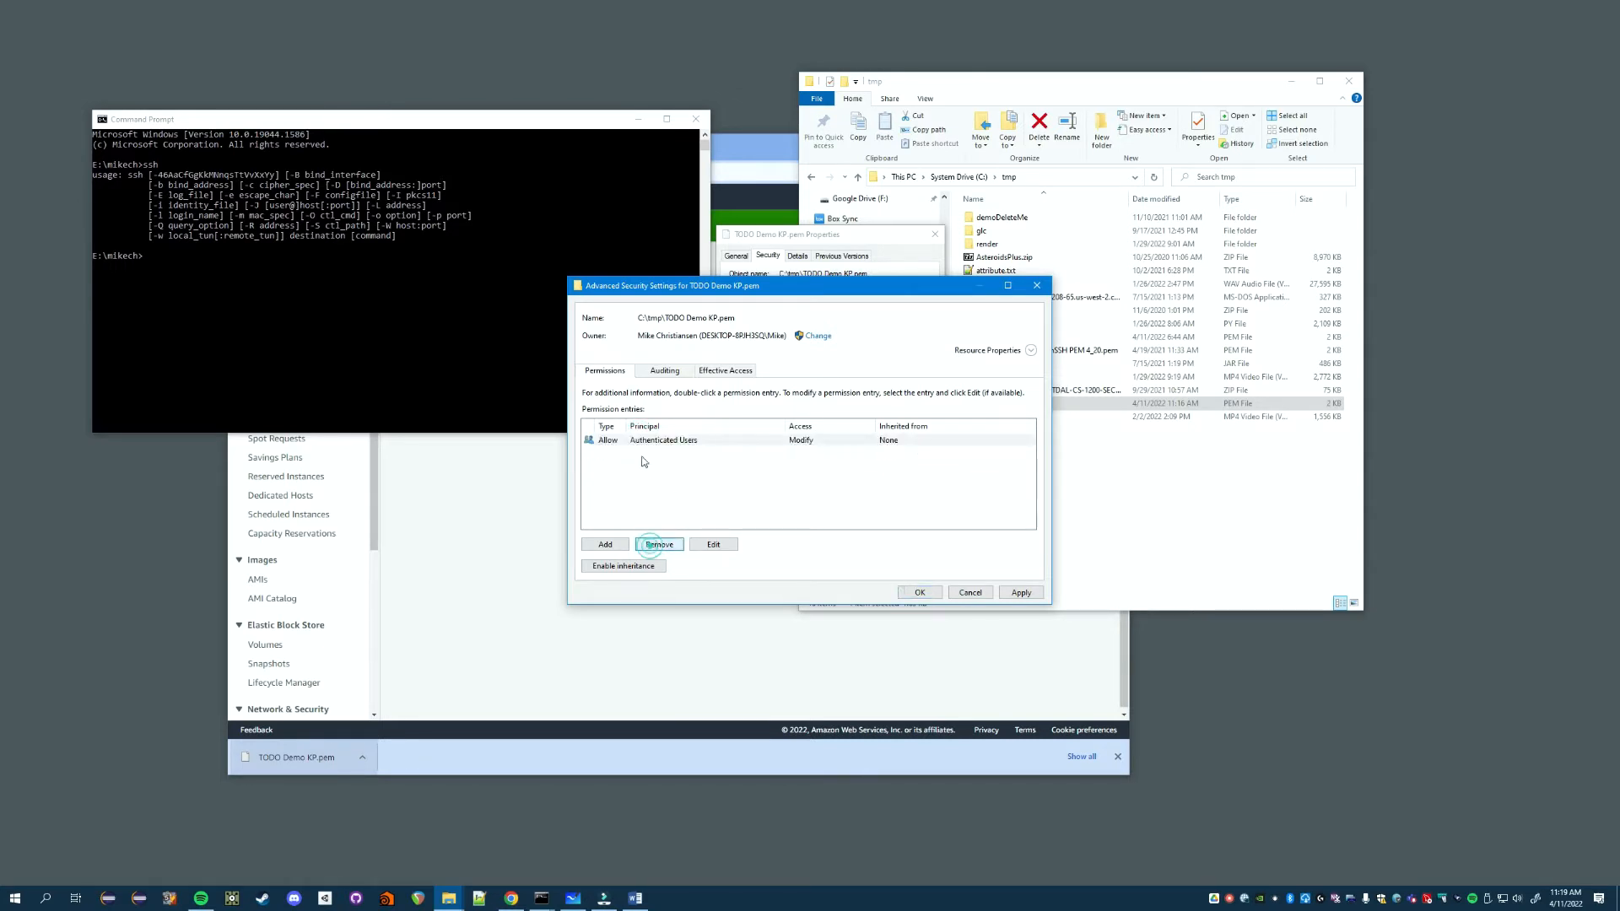
click(645, 440)
click(659, 544)
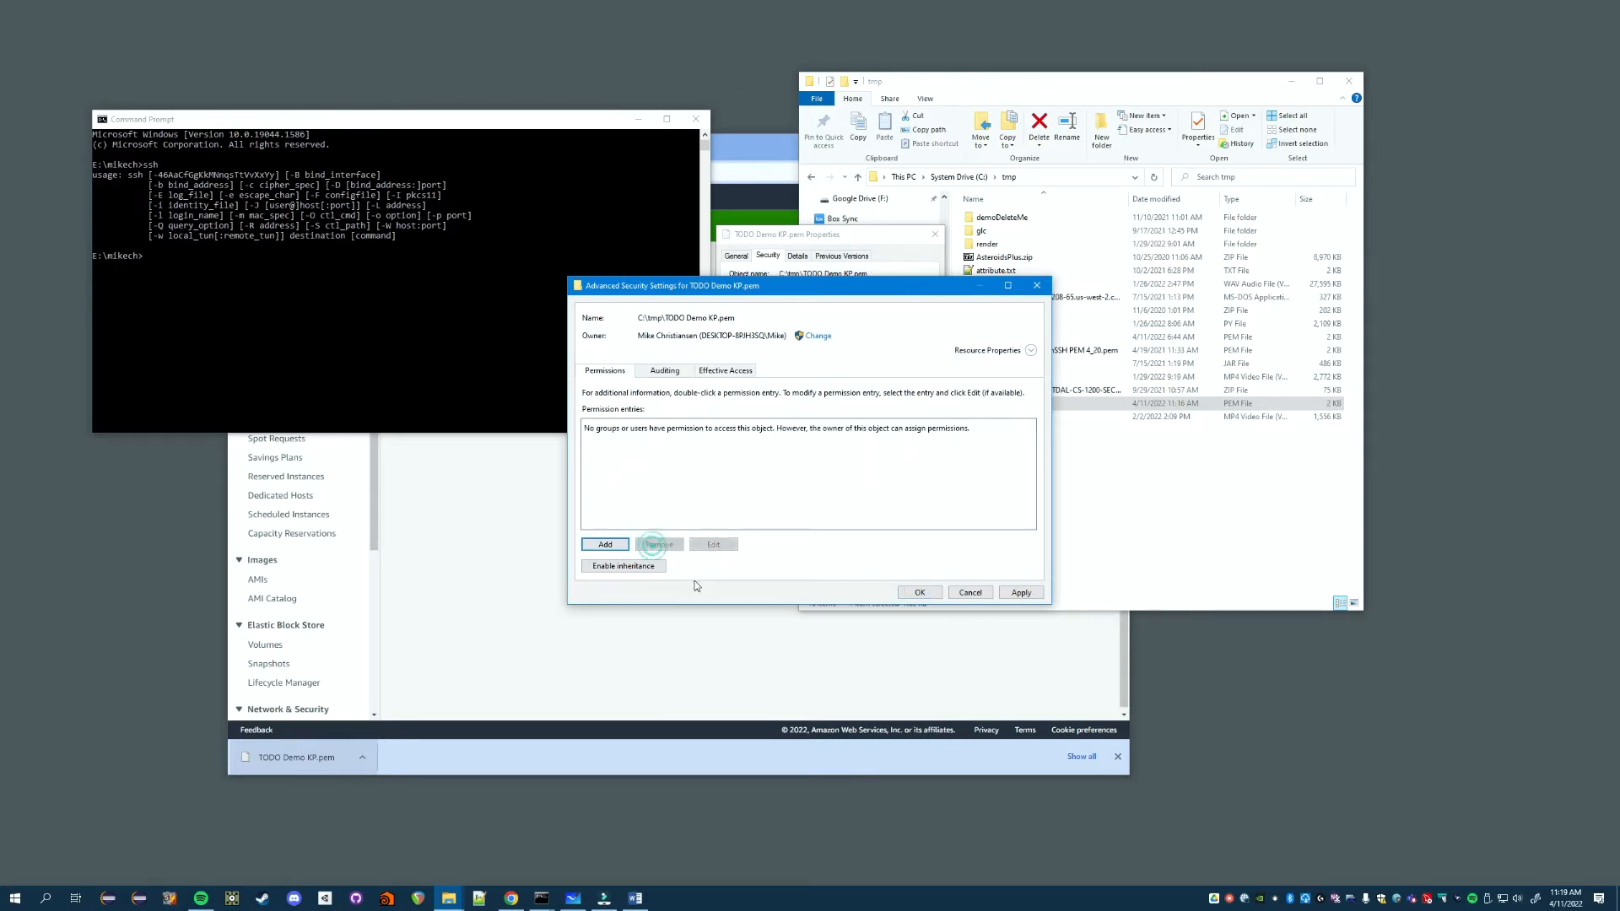
Add an Allow entry with Read & execute and Read permissions for the file owner's Windows account, and apply the security changes
click(601, 545)
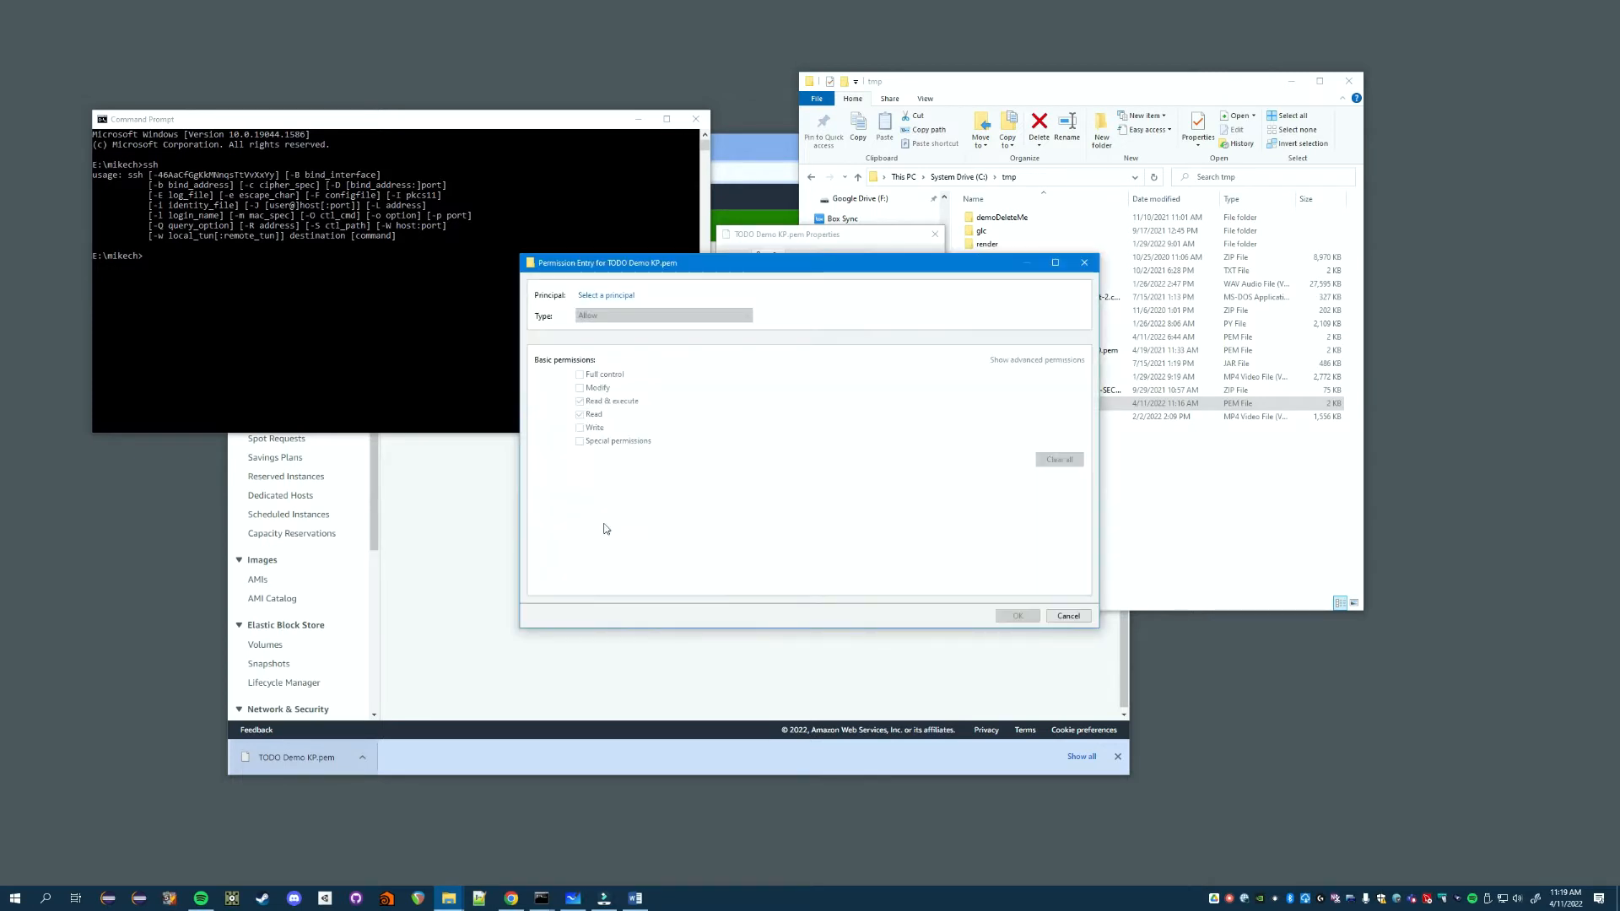
click(615, 297)
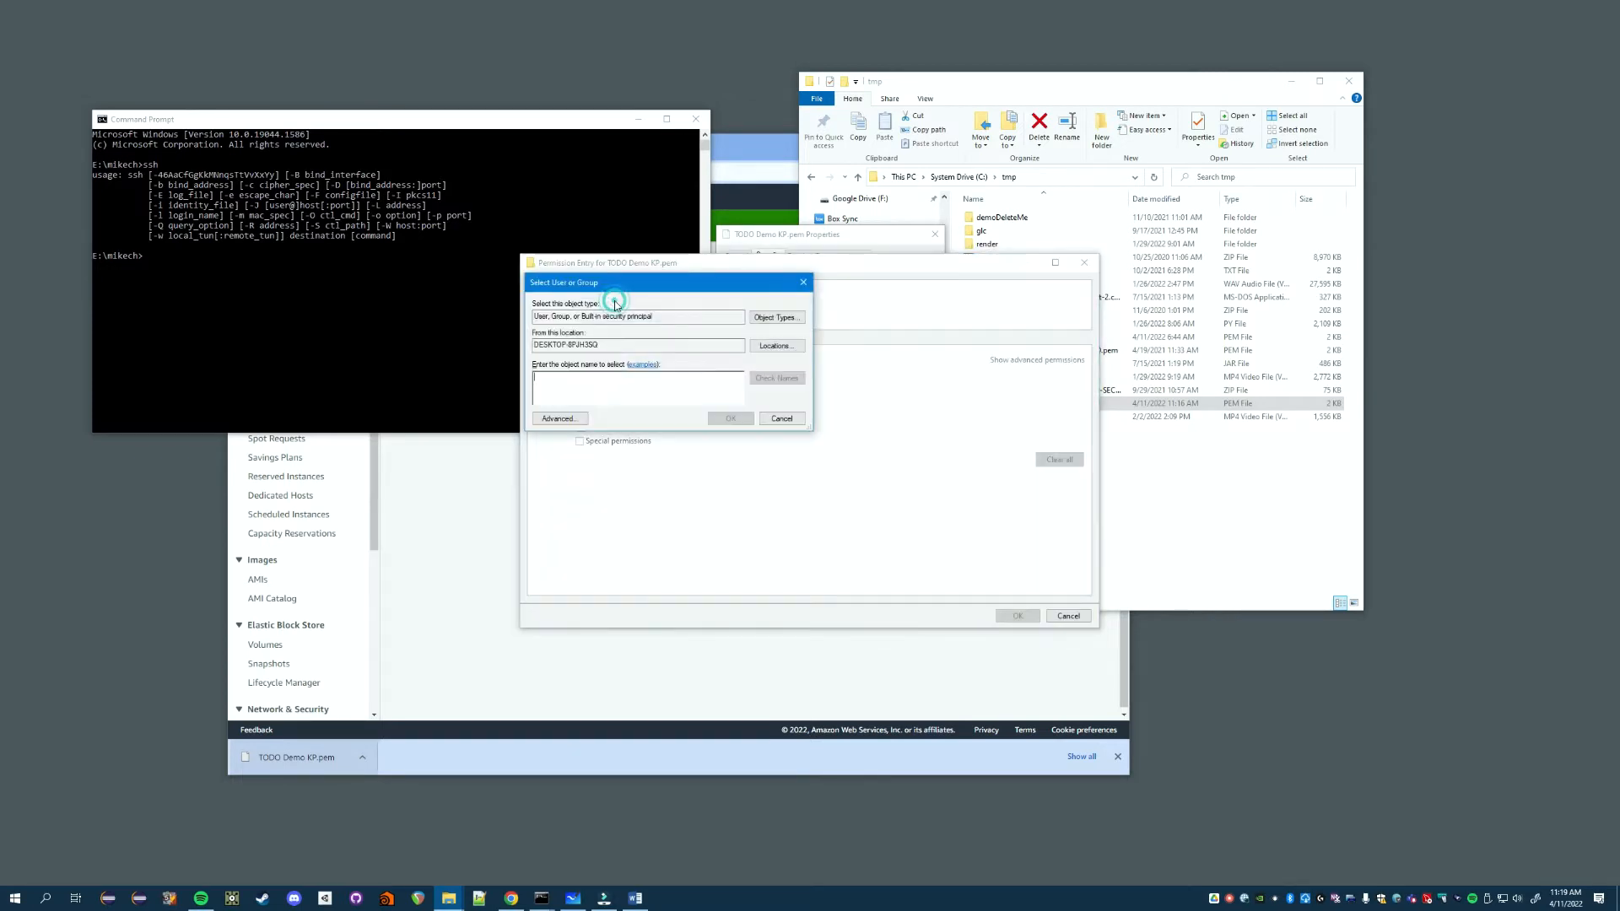
click(591, 377)
text(mike)
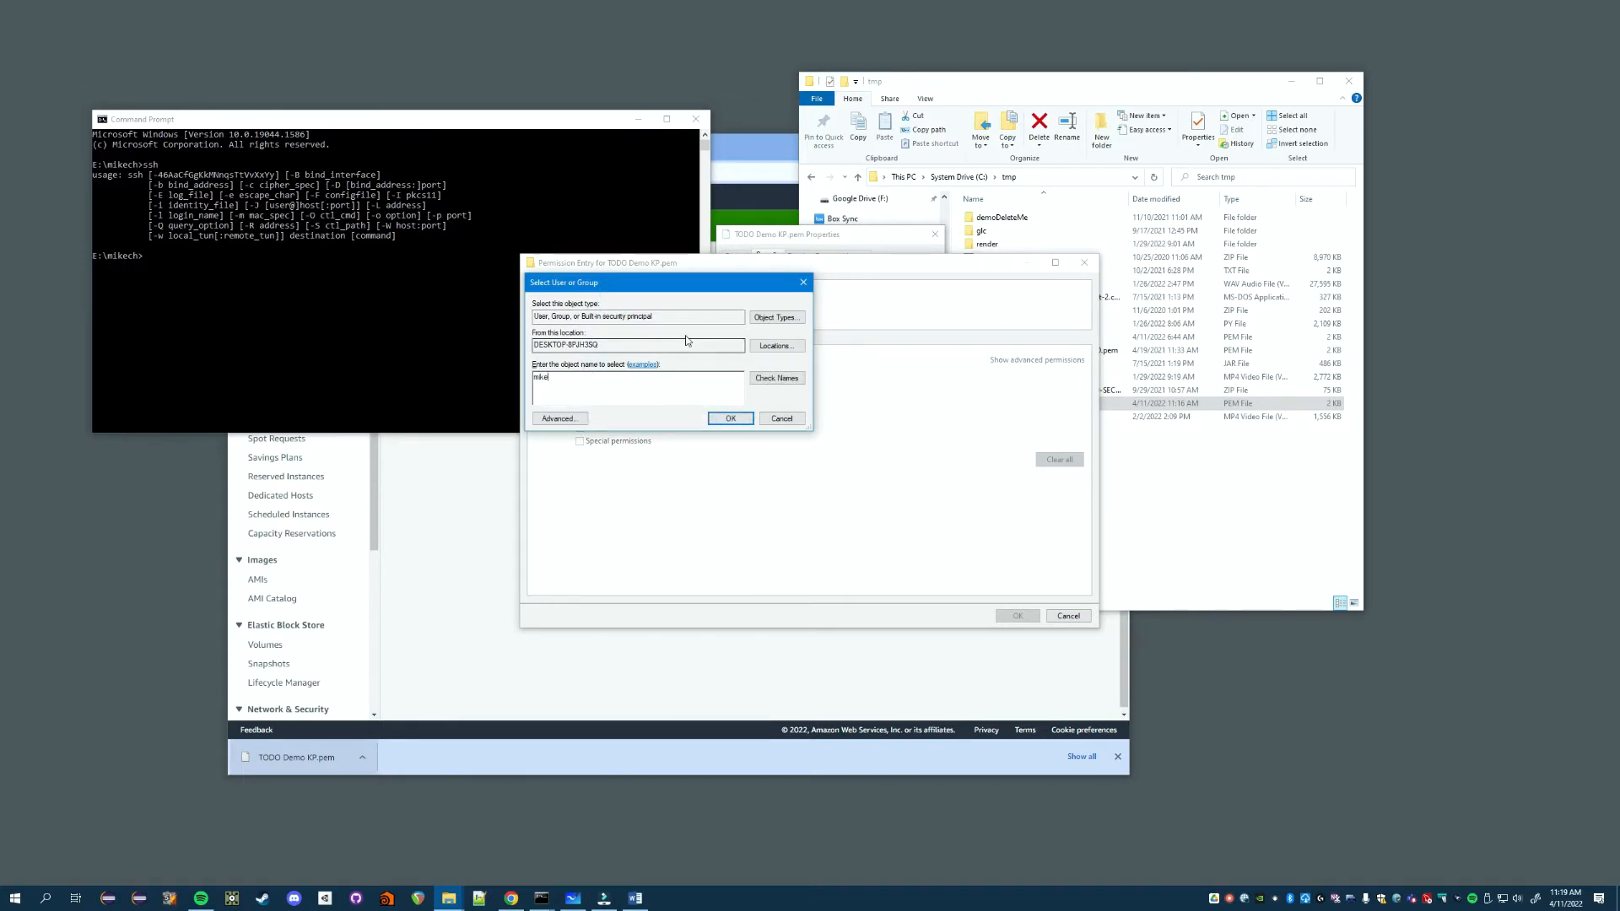
click(776, 378)
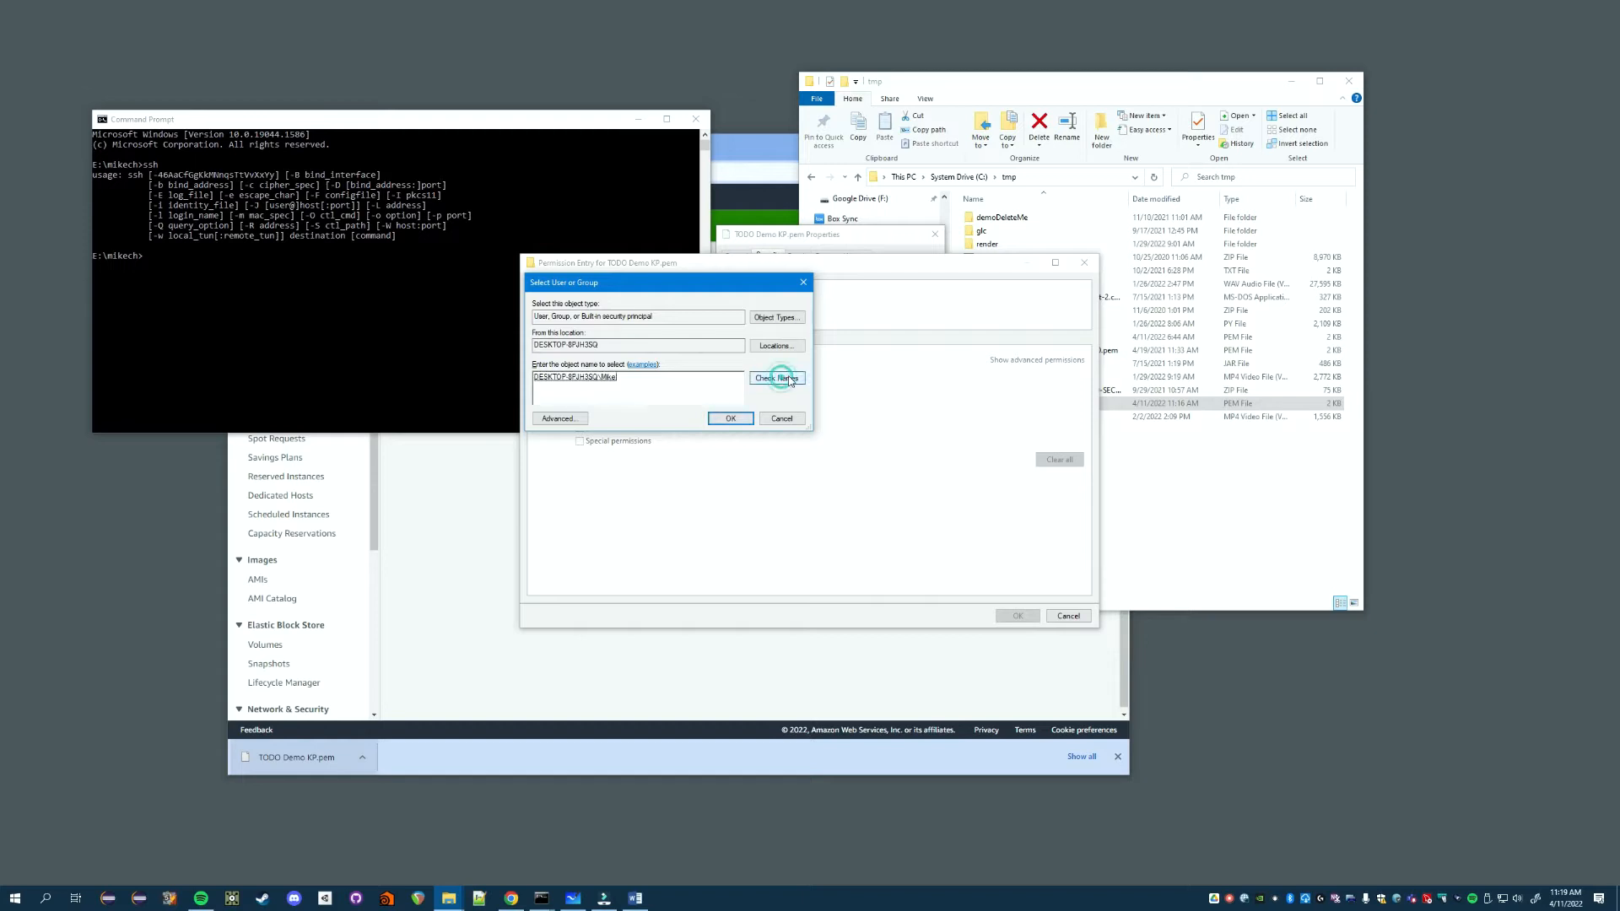
click(750, 418)
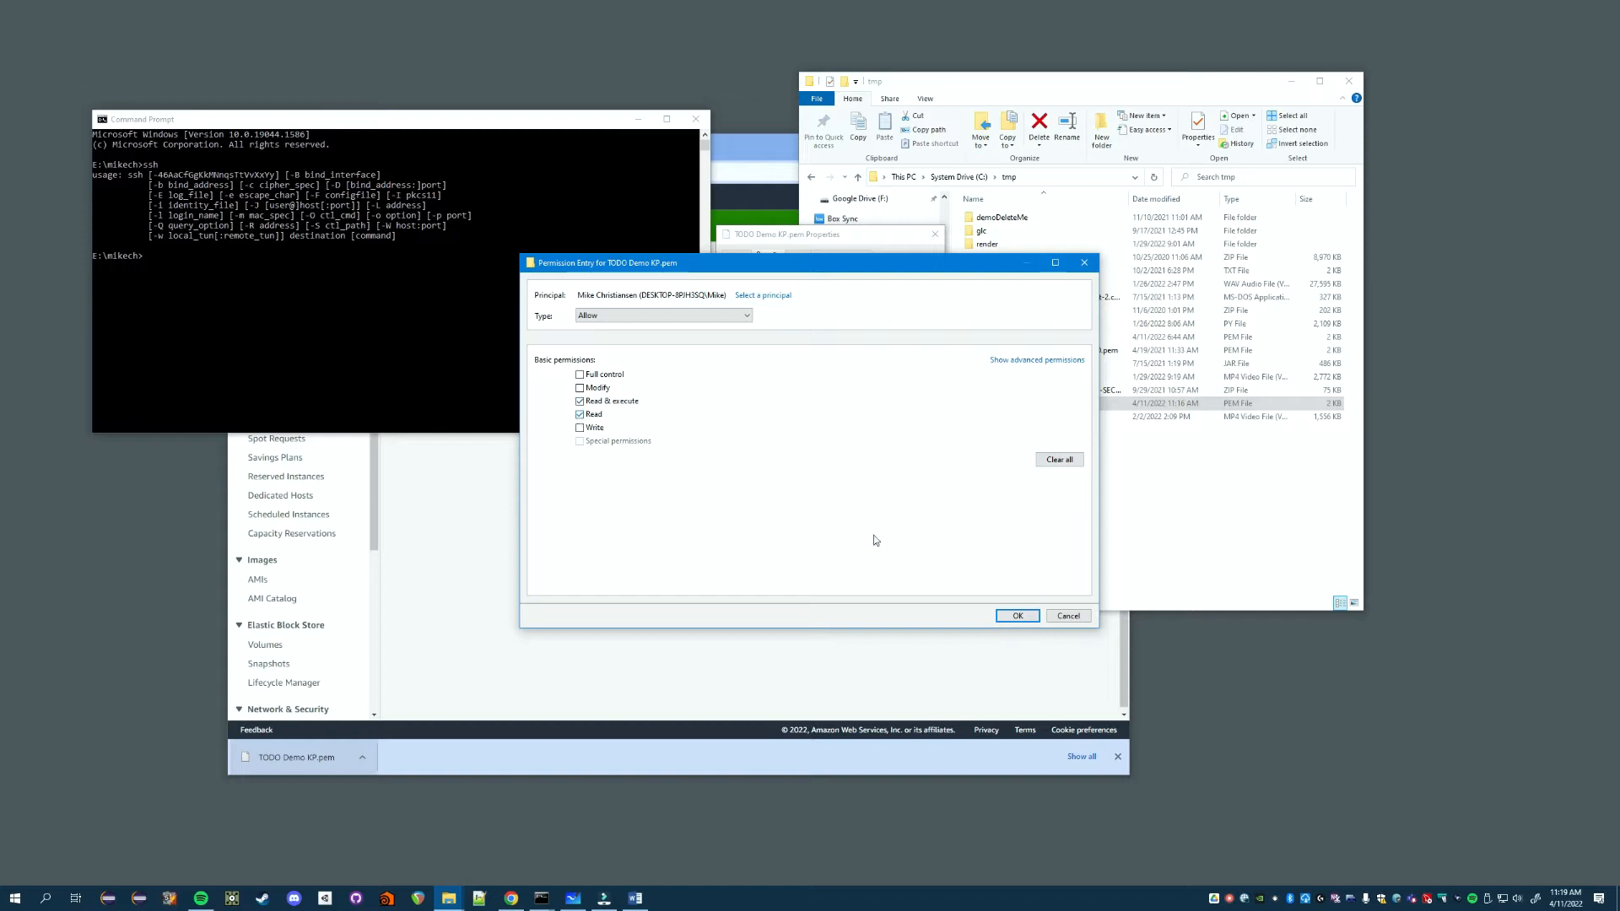
click(1017, 616)
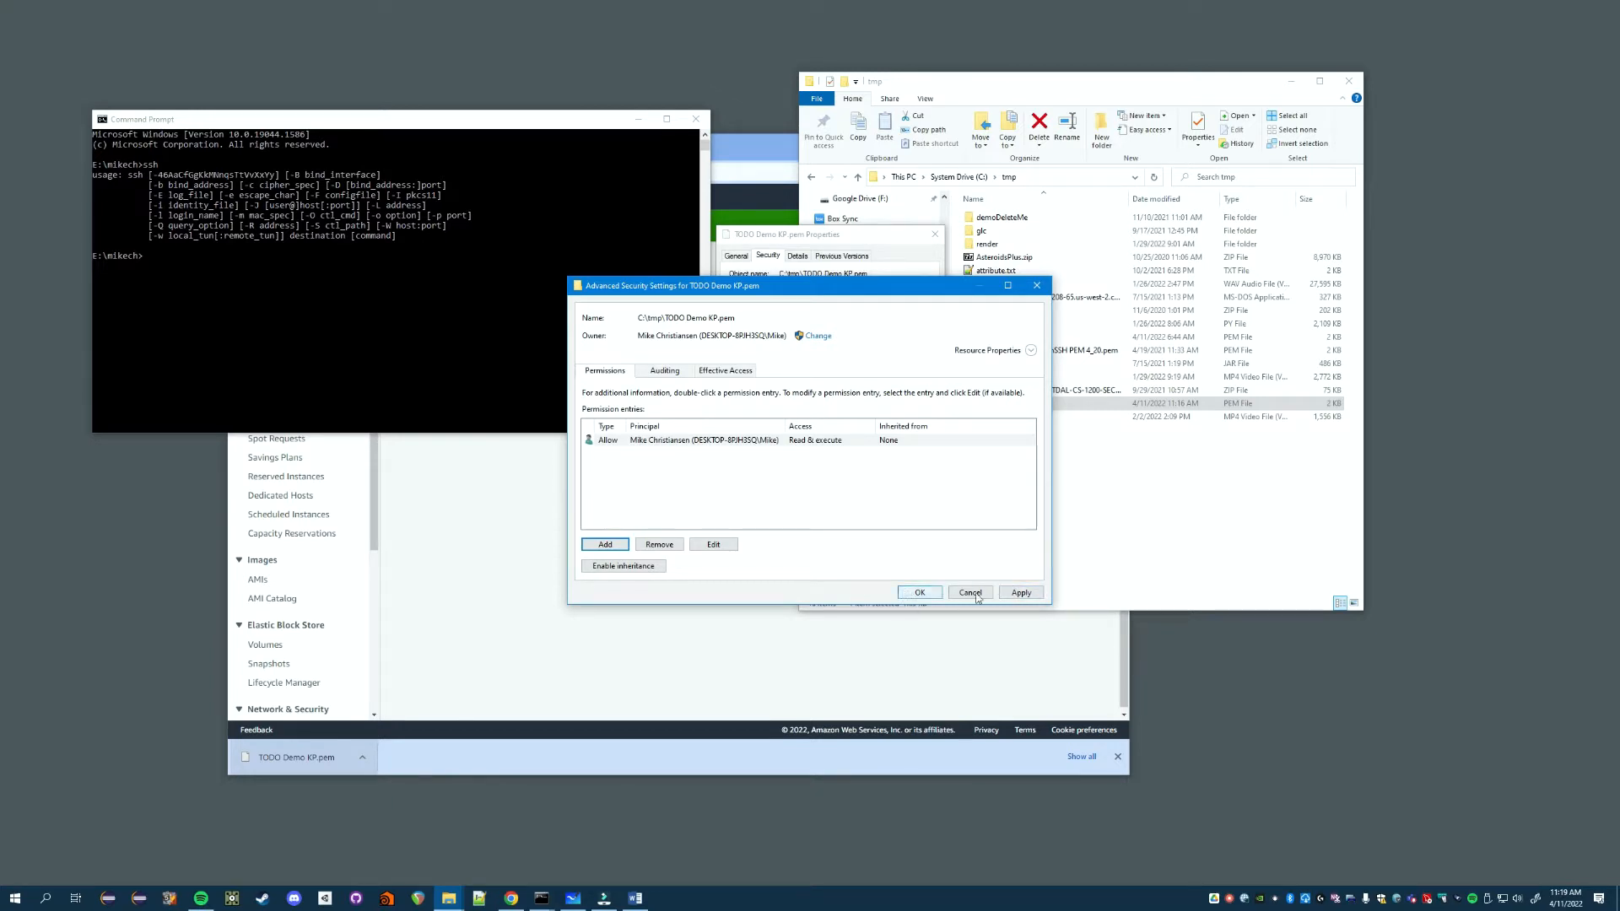
click(1023, 594)
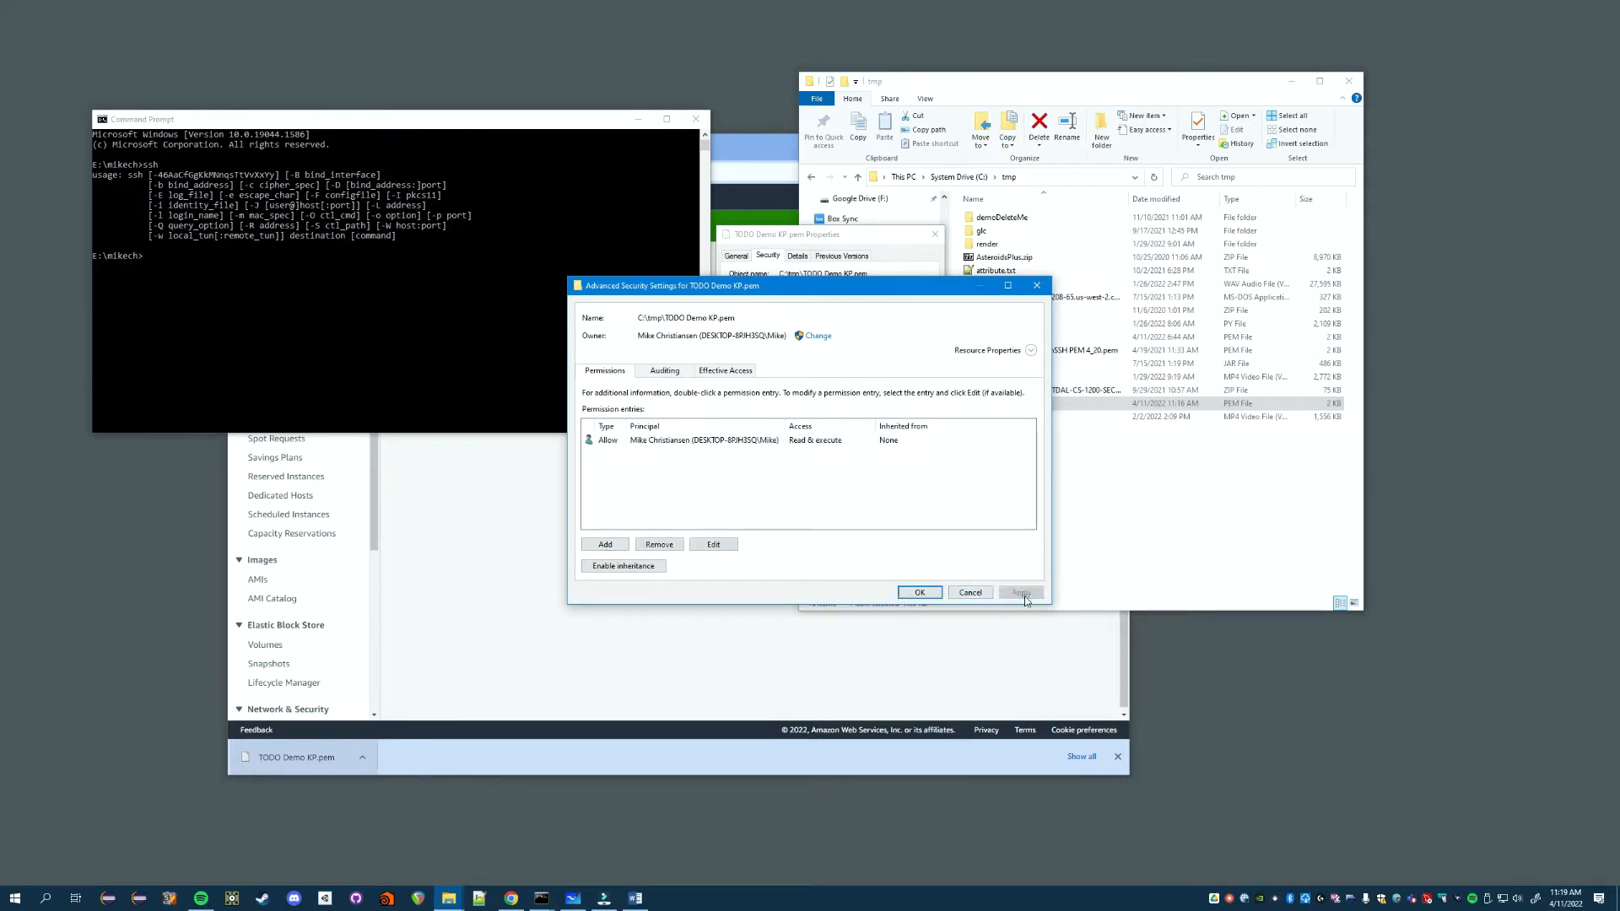
click(919, 596)
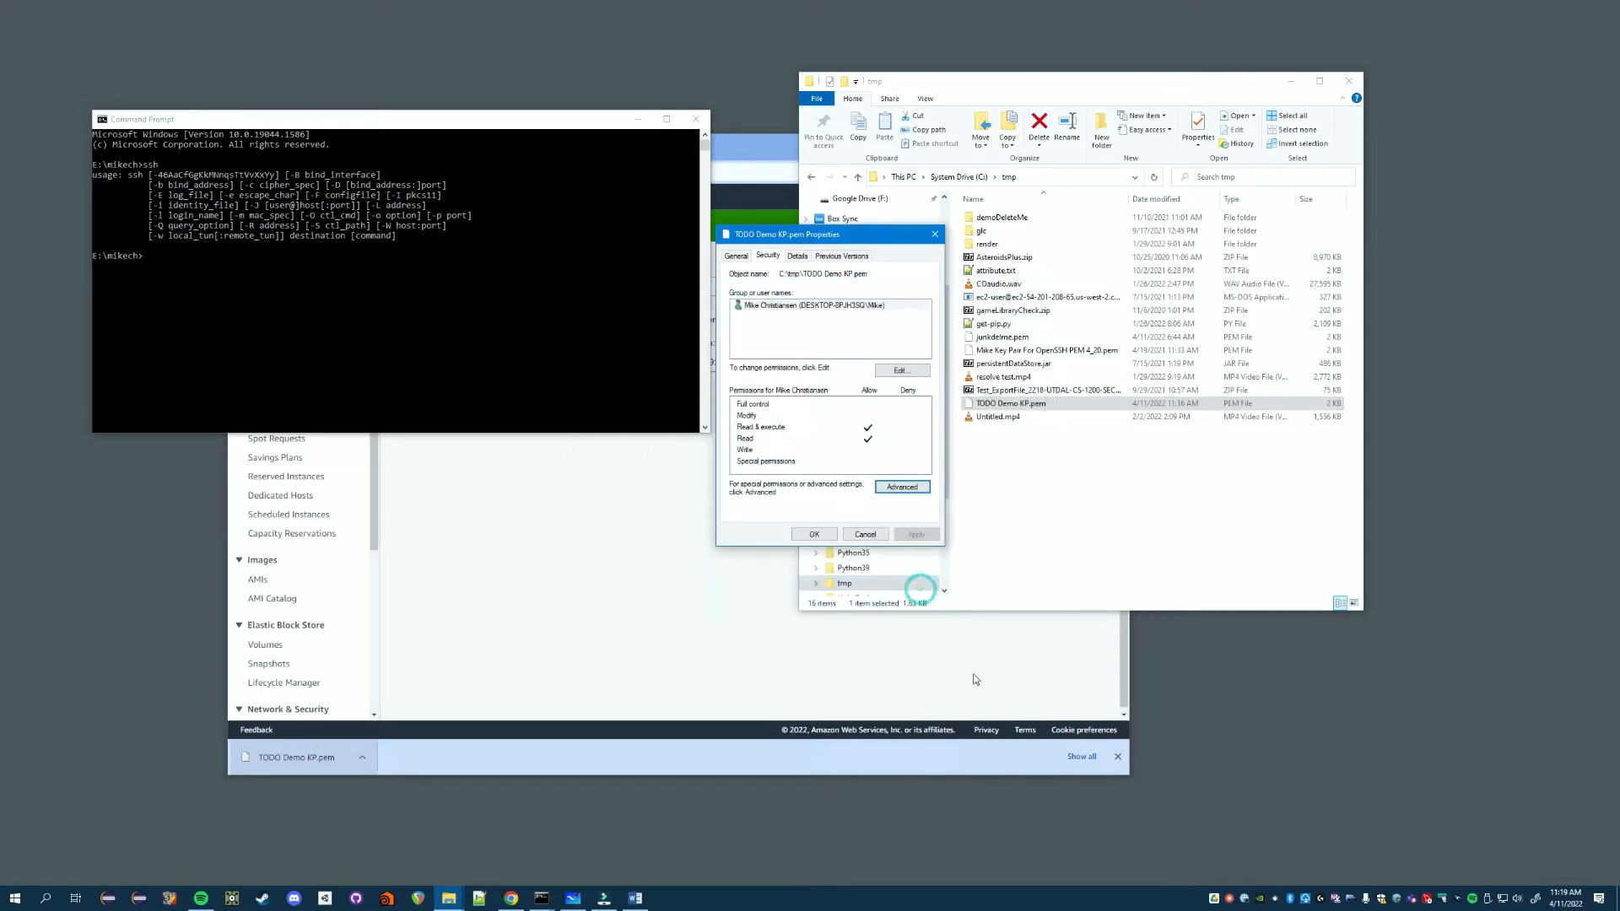
click(822, 536)
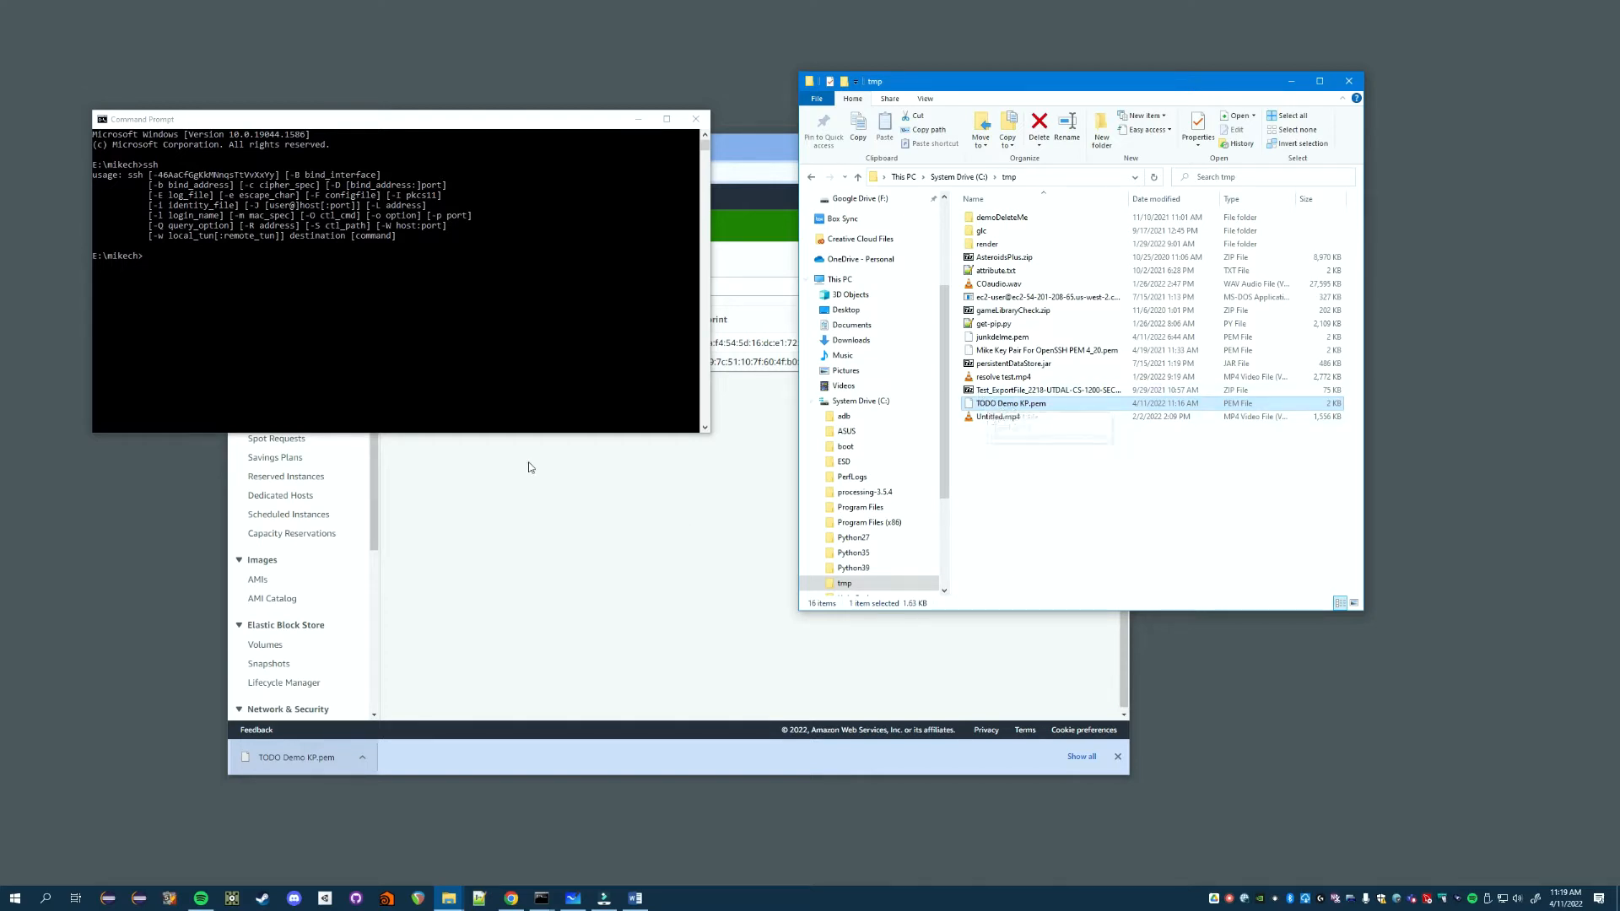
Close the Command Prompt and consult the overview of steps in the AWS Project Description.docx Word document, moving it aside when finished
click(297, 331)
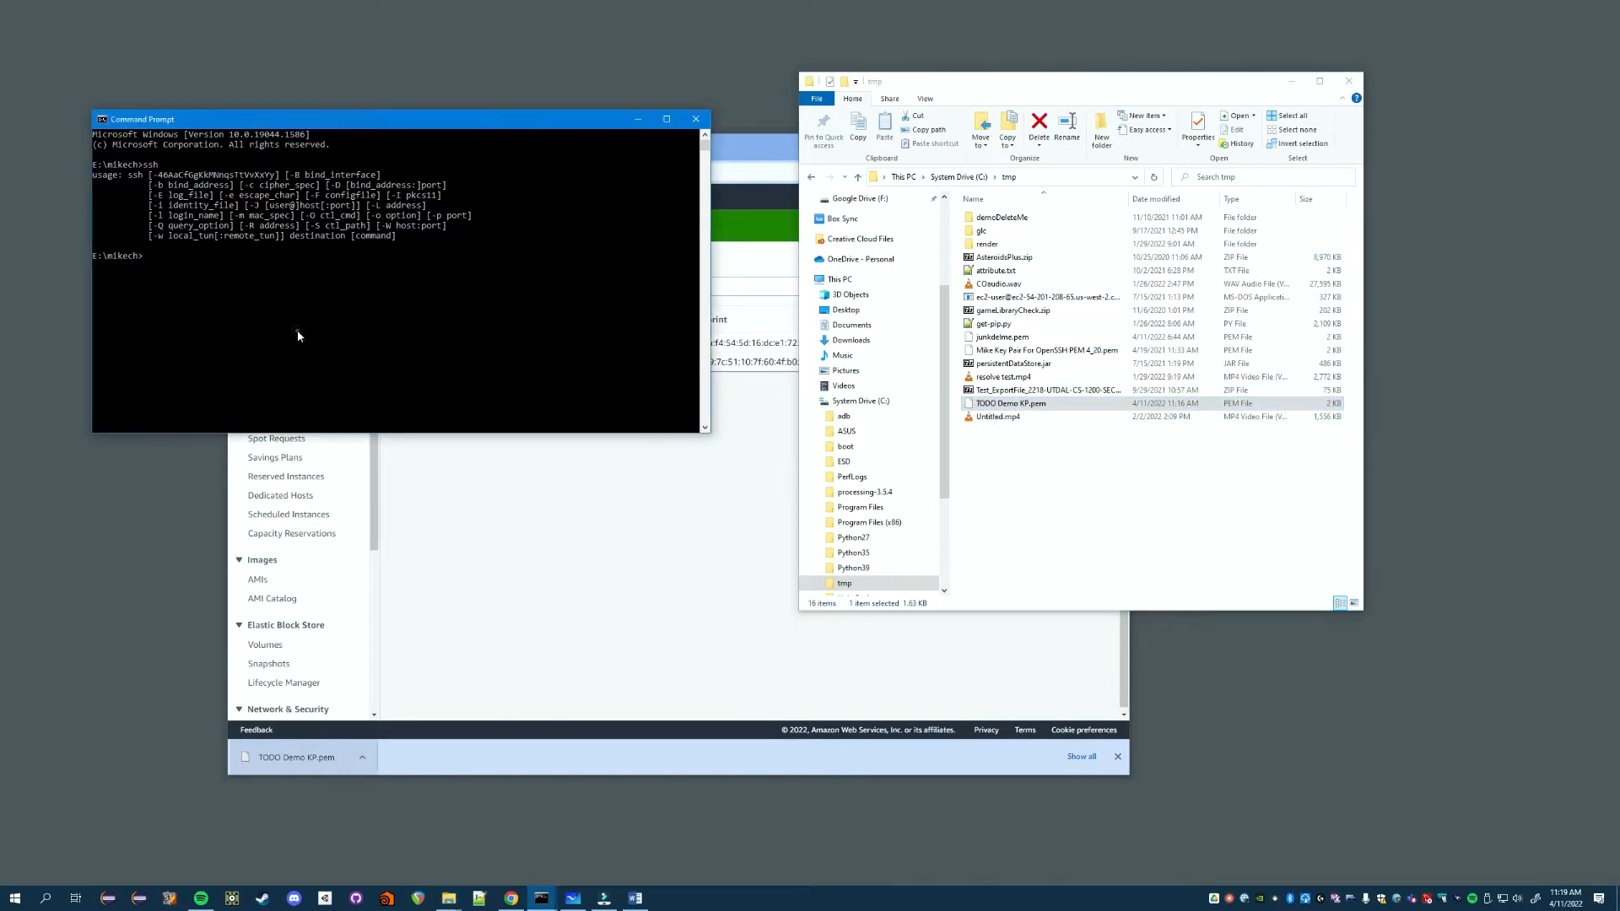
click(697, 120)
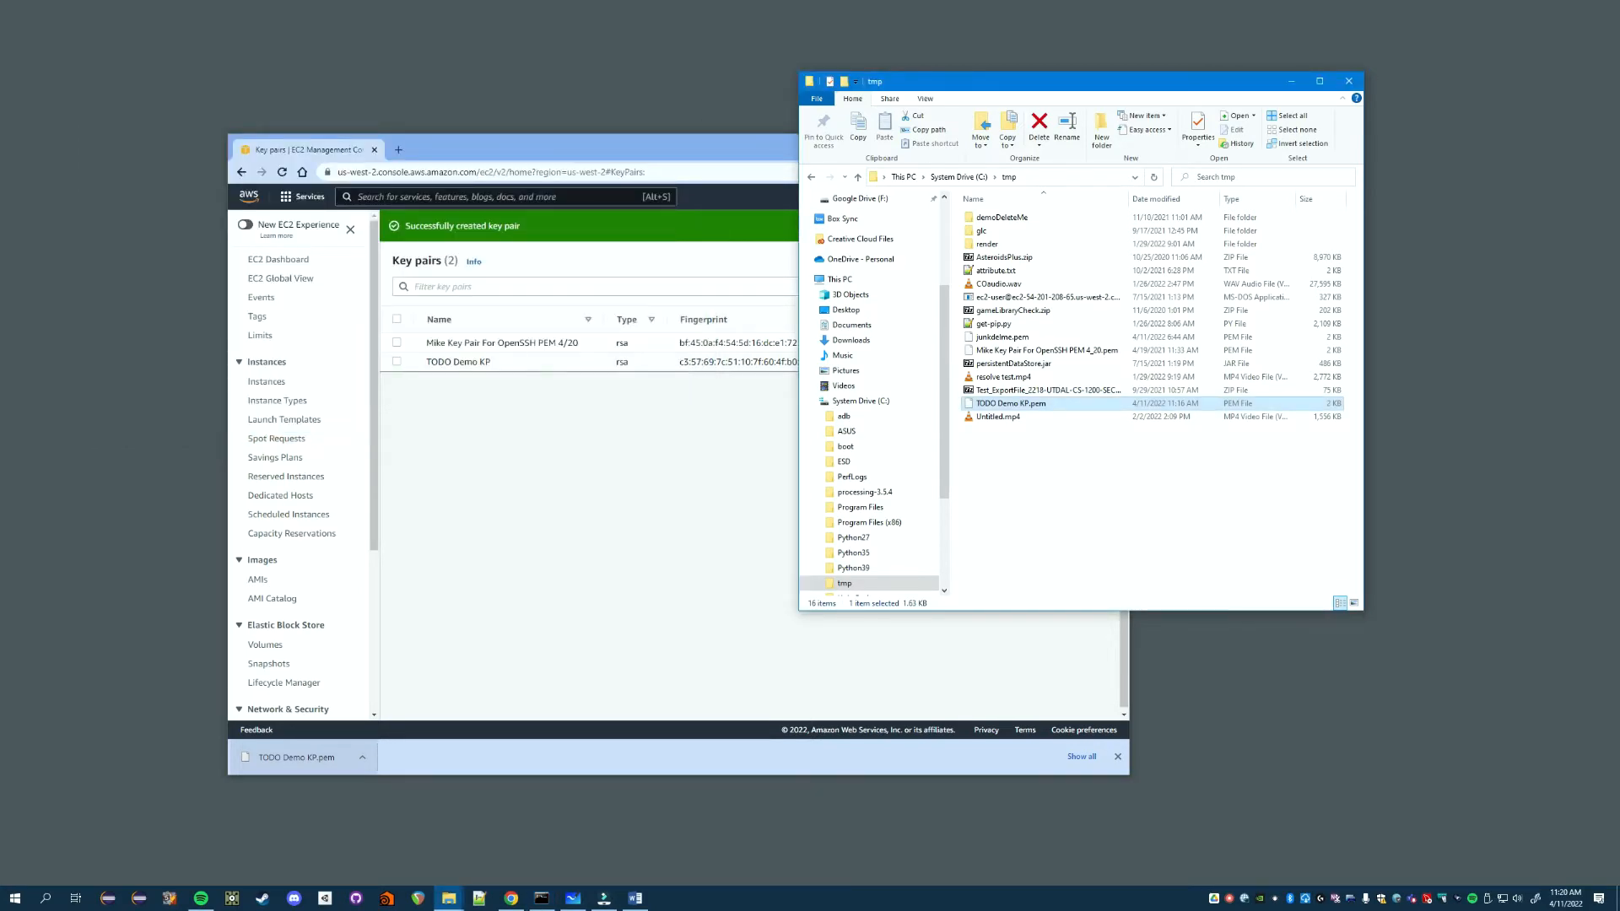
drag(1619, 115, 1247, 117)
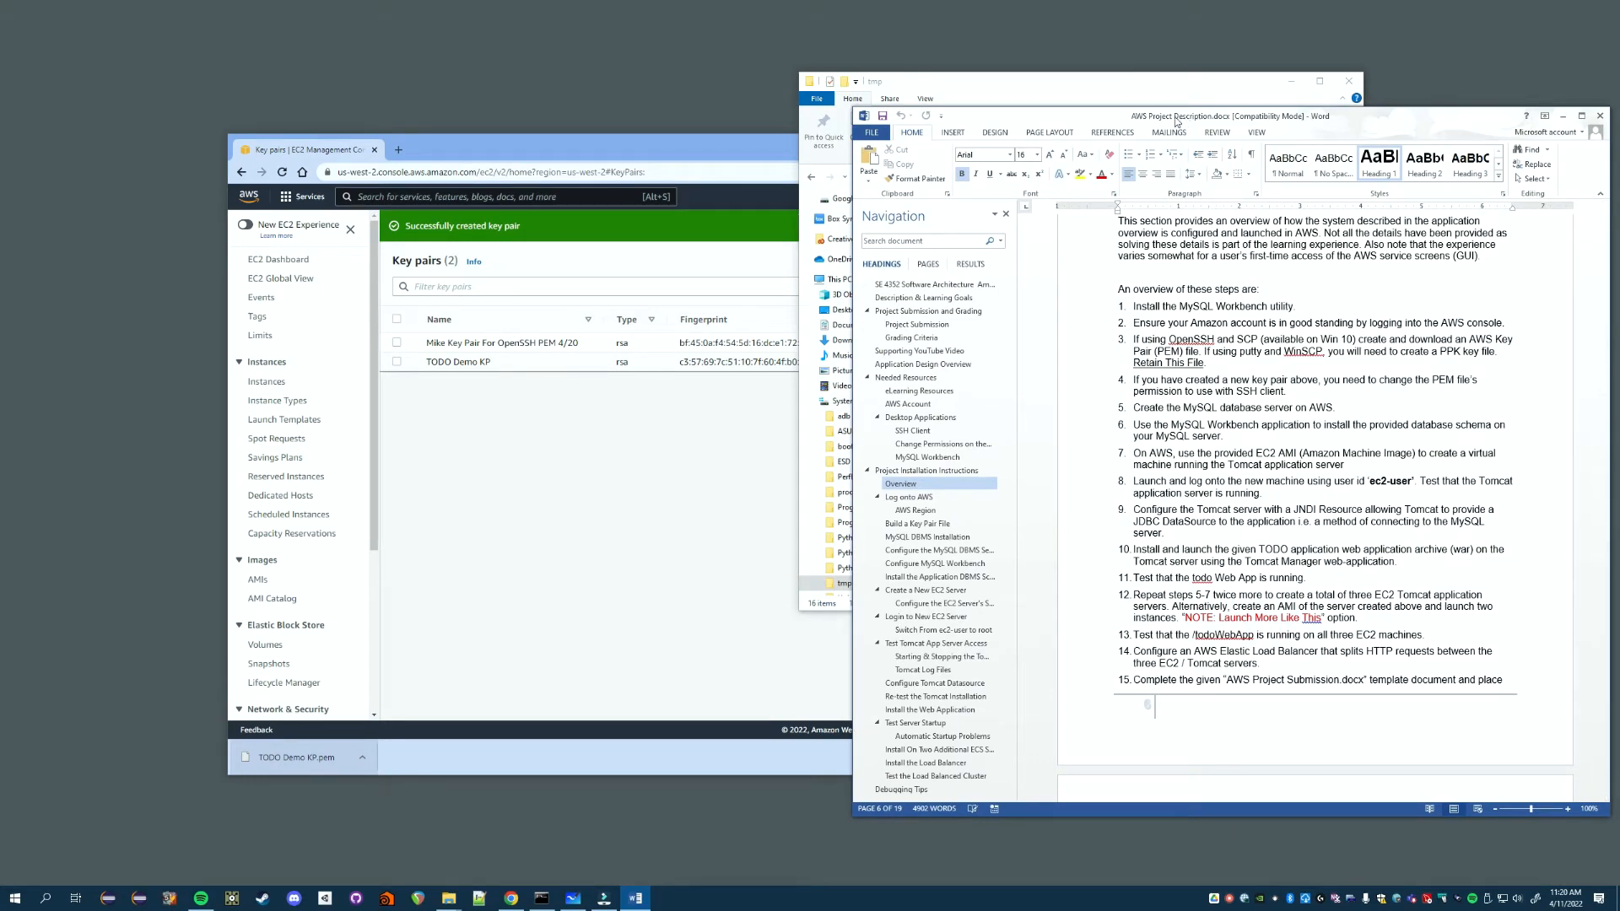
drag(1207, 119, 1619, 133)
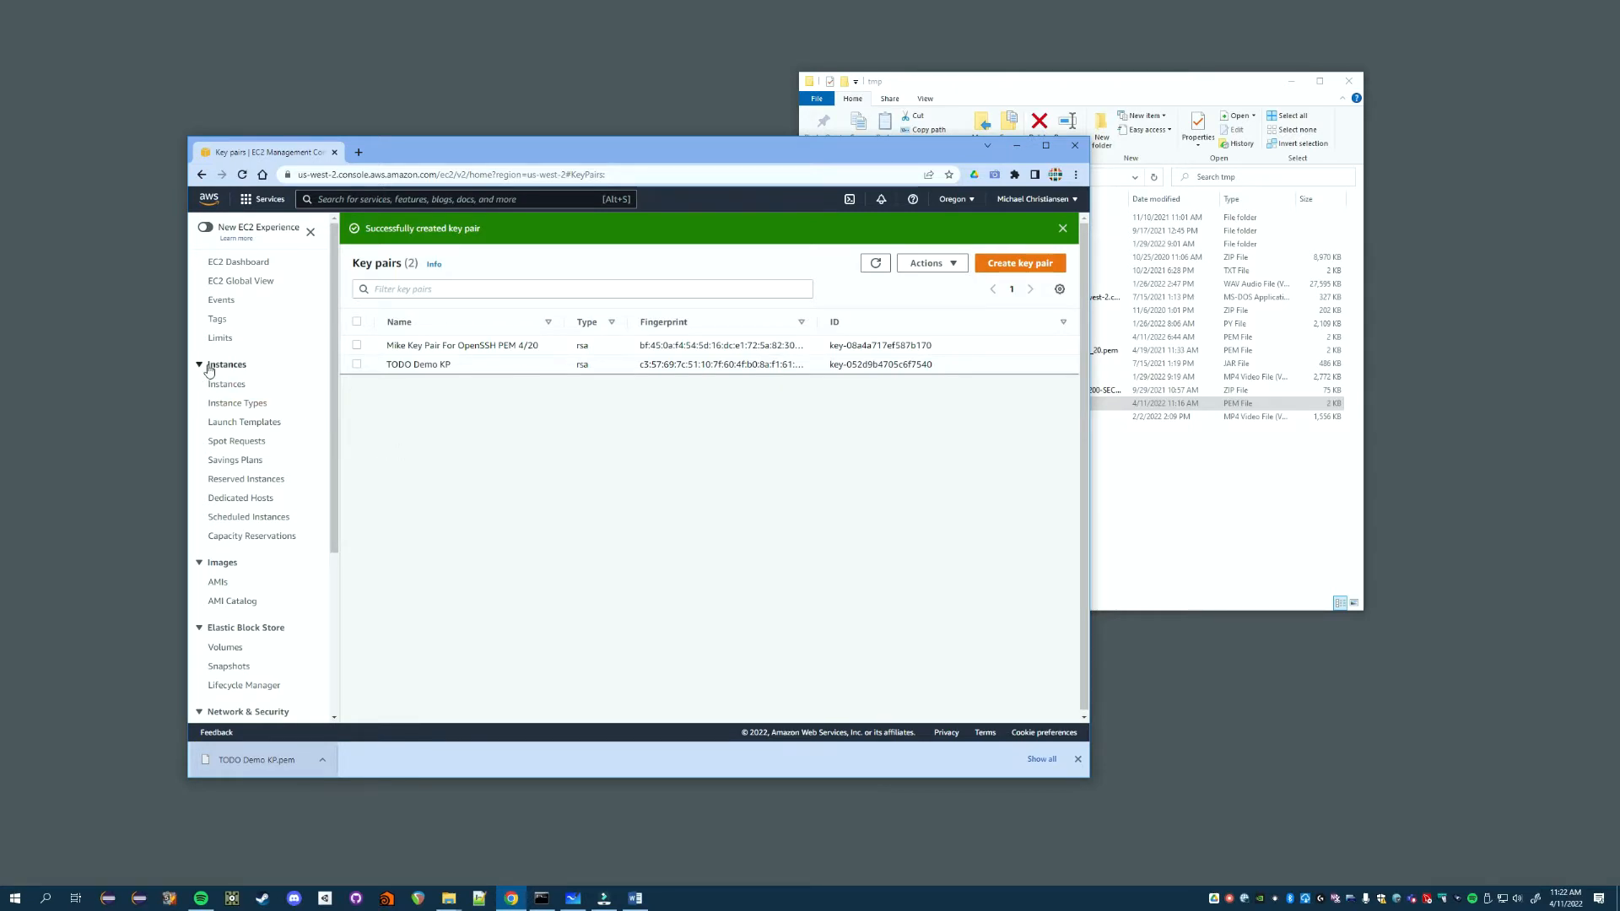
In the AWS console in Chrome, open RDS from the Database services and start creating a database
click(248, 201)
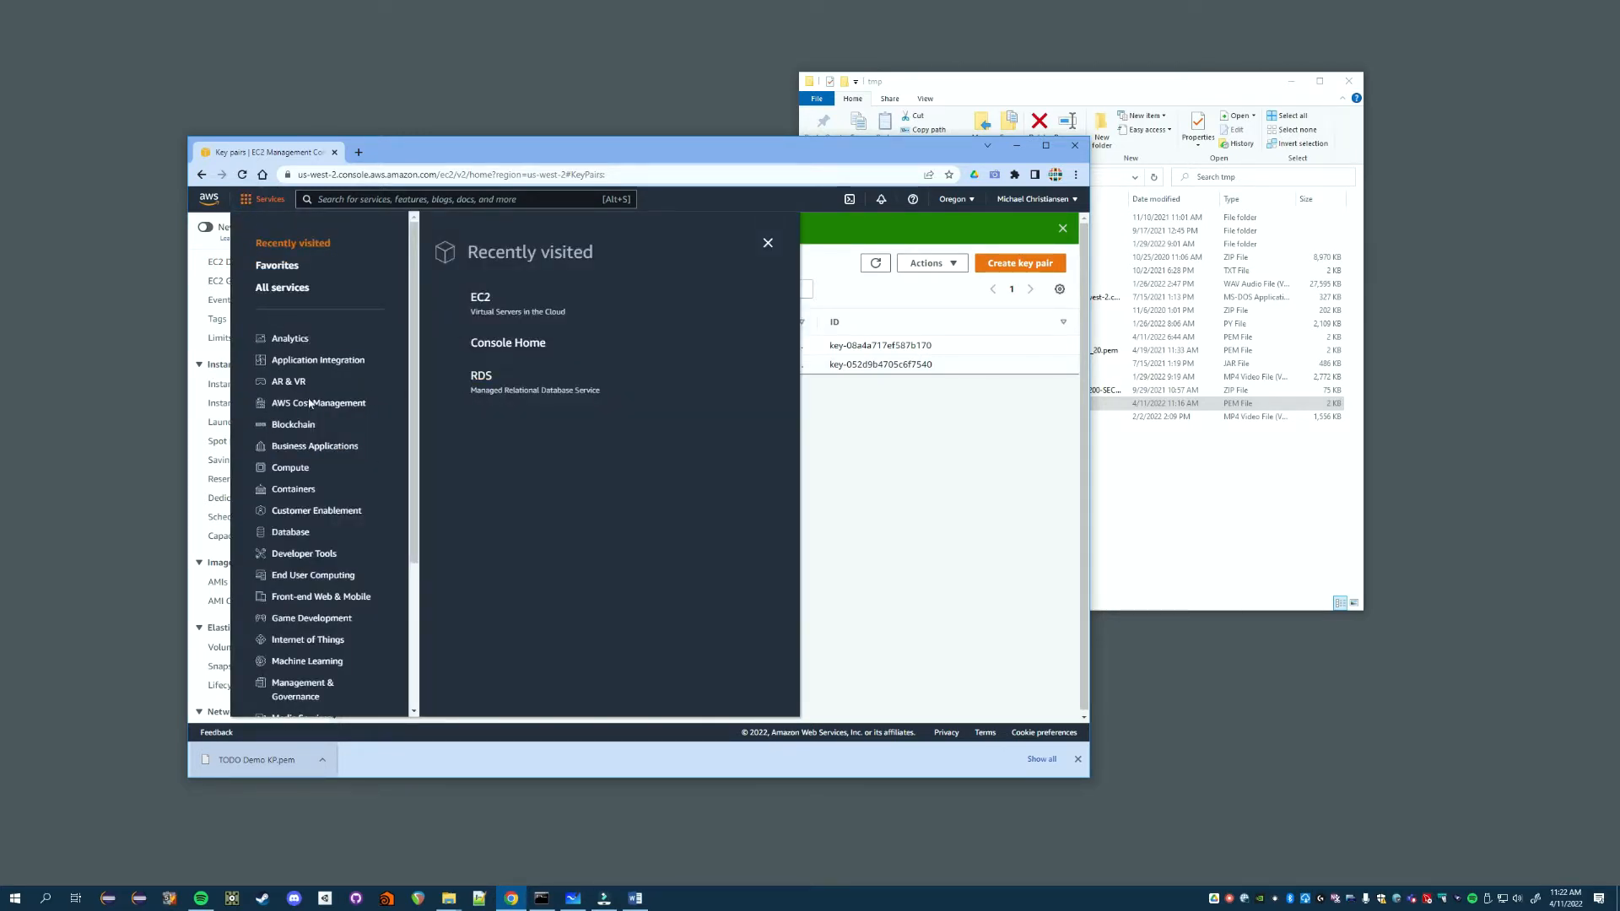
scroll(321, 448, down, 1)
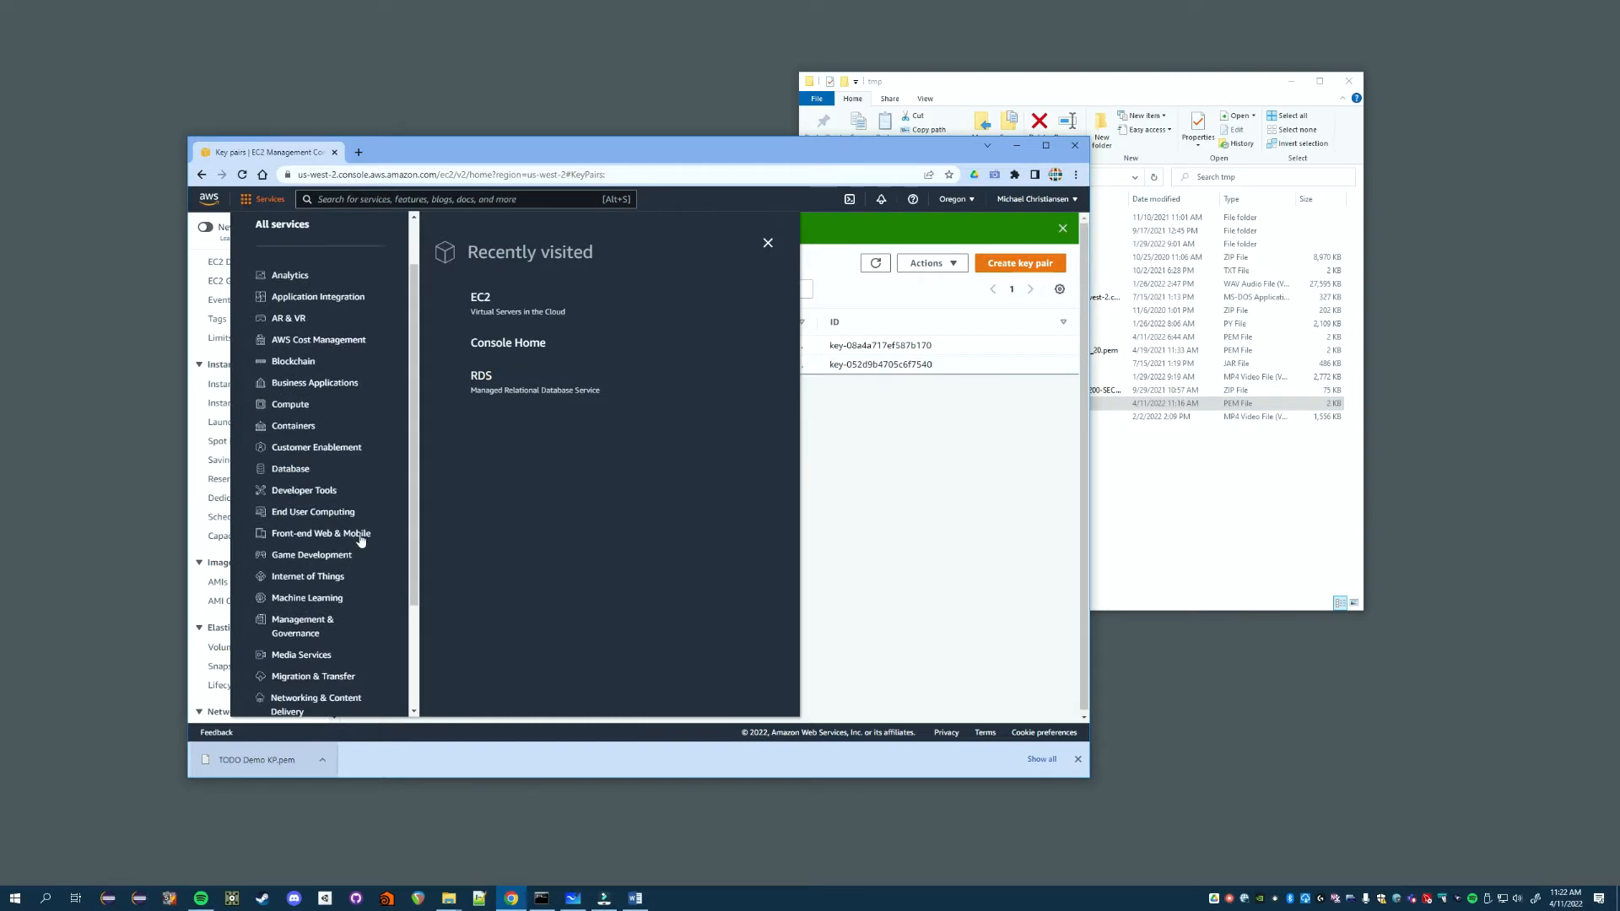
scroll(361, 541, down, 2)
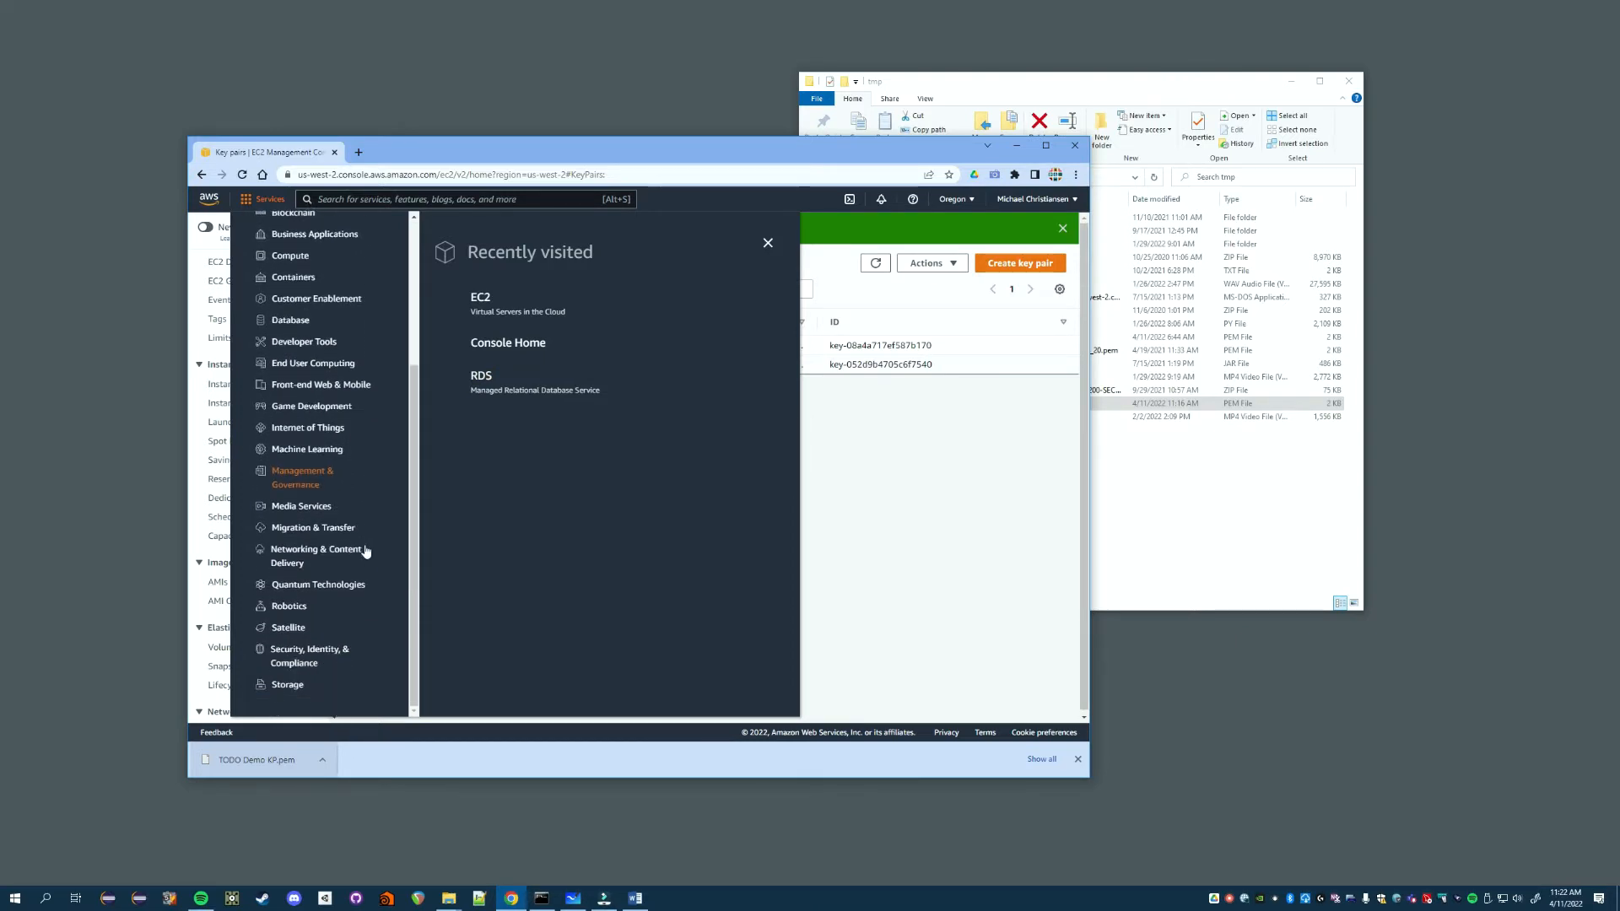
scroll(366, 550, up, 1)
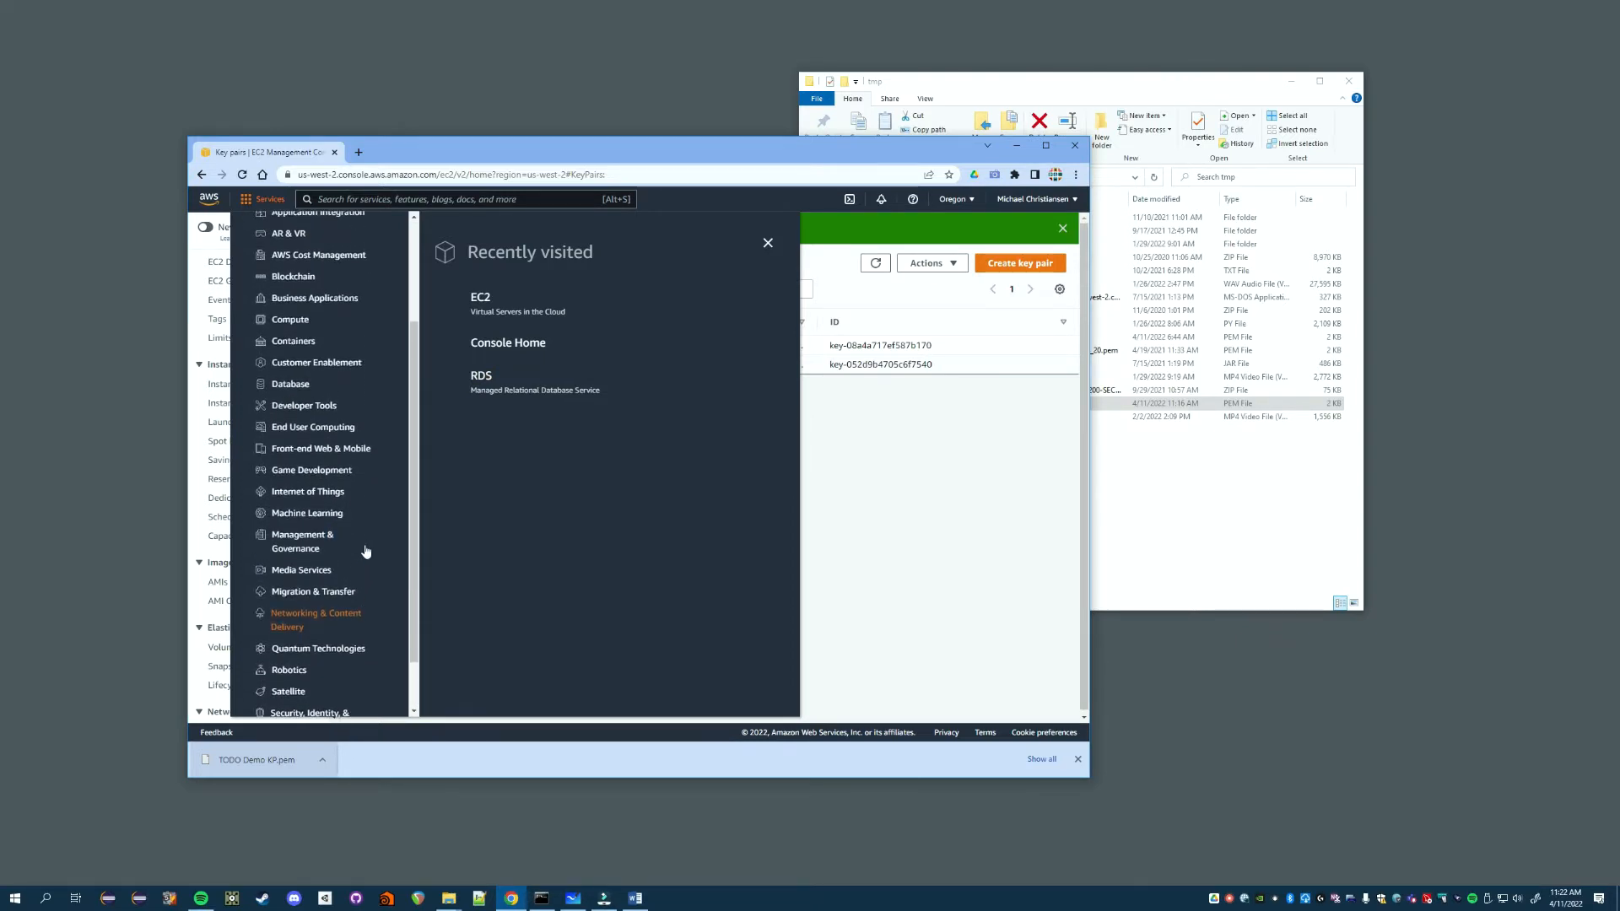
click(286, 388)
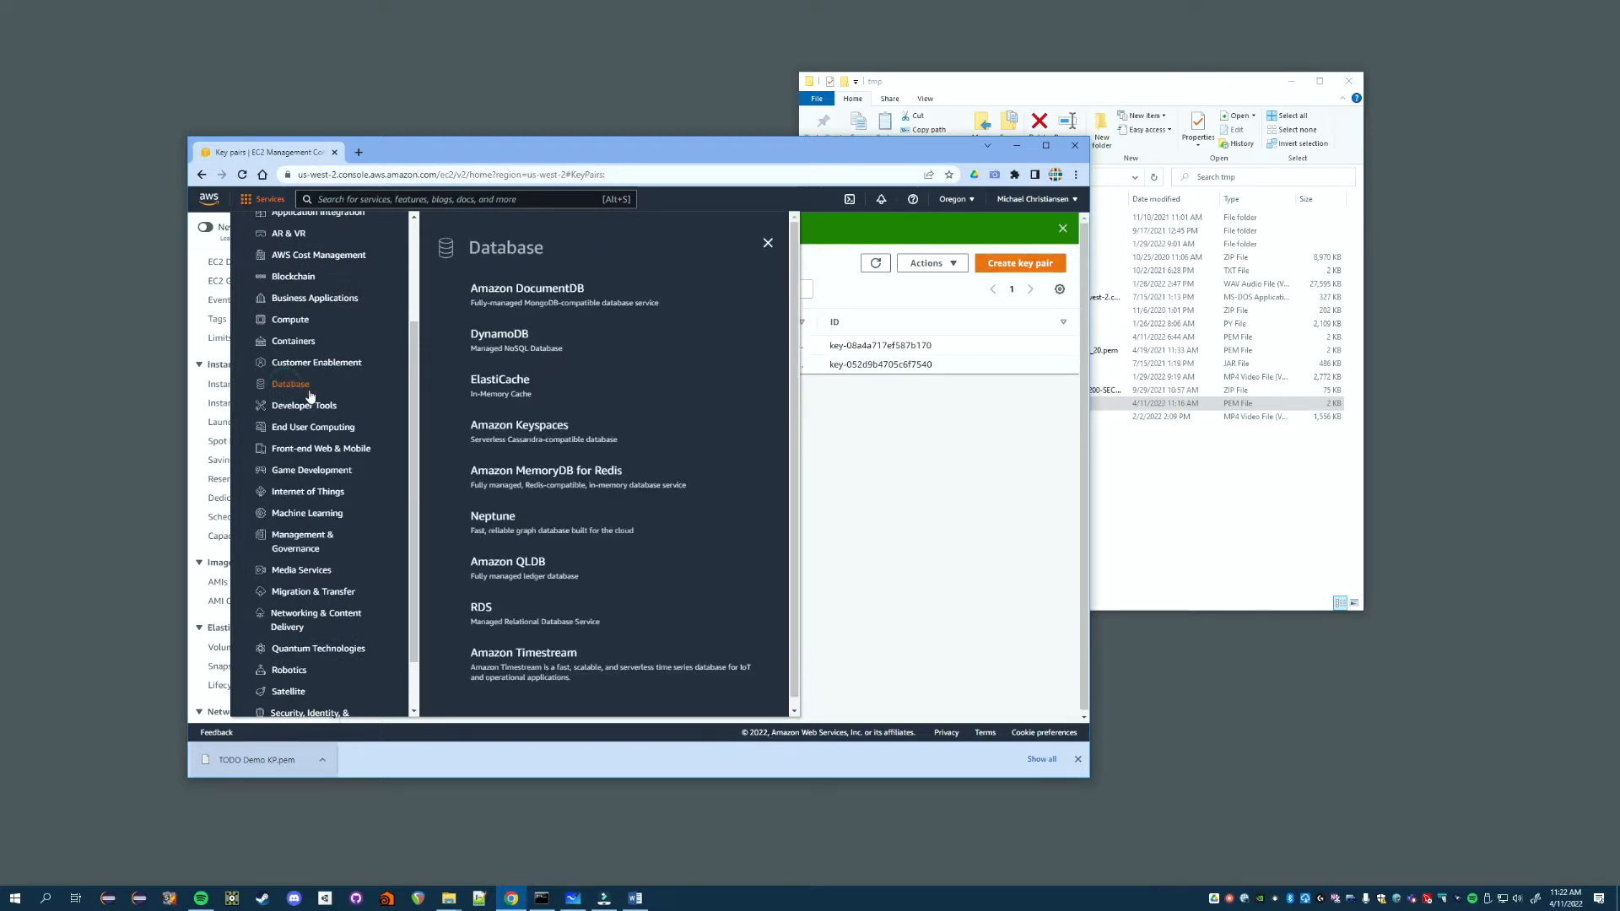
click(486, 612)
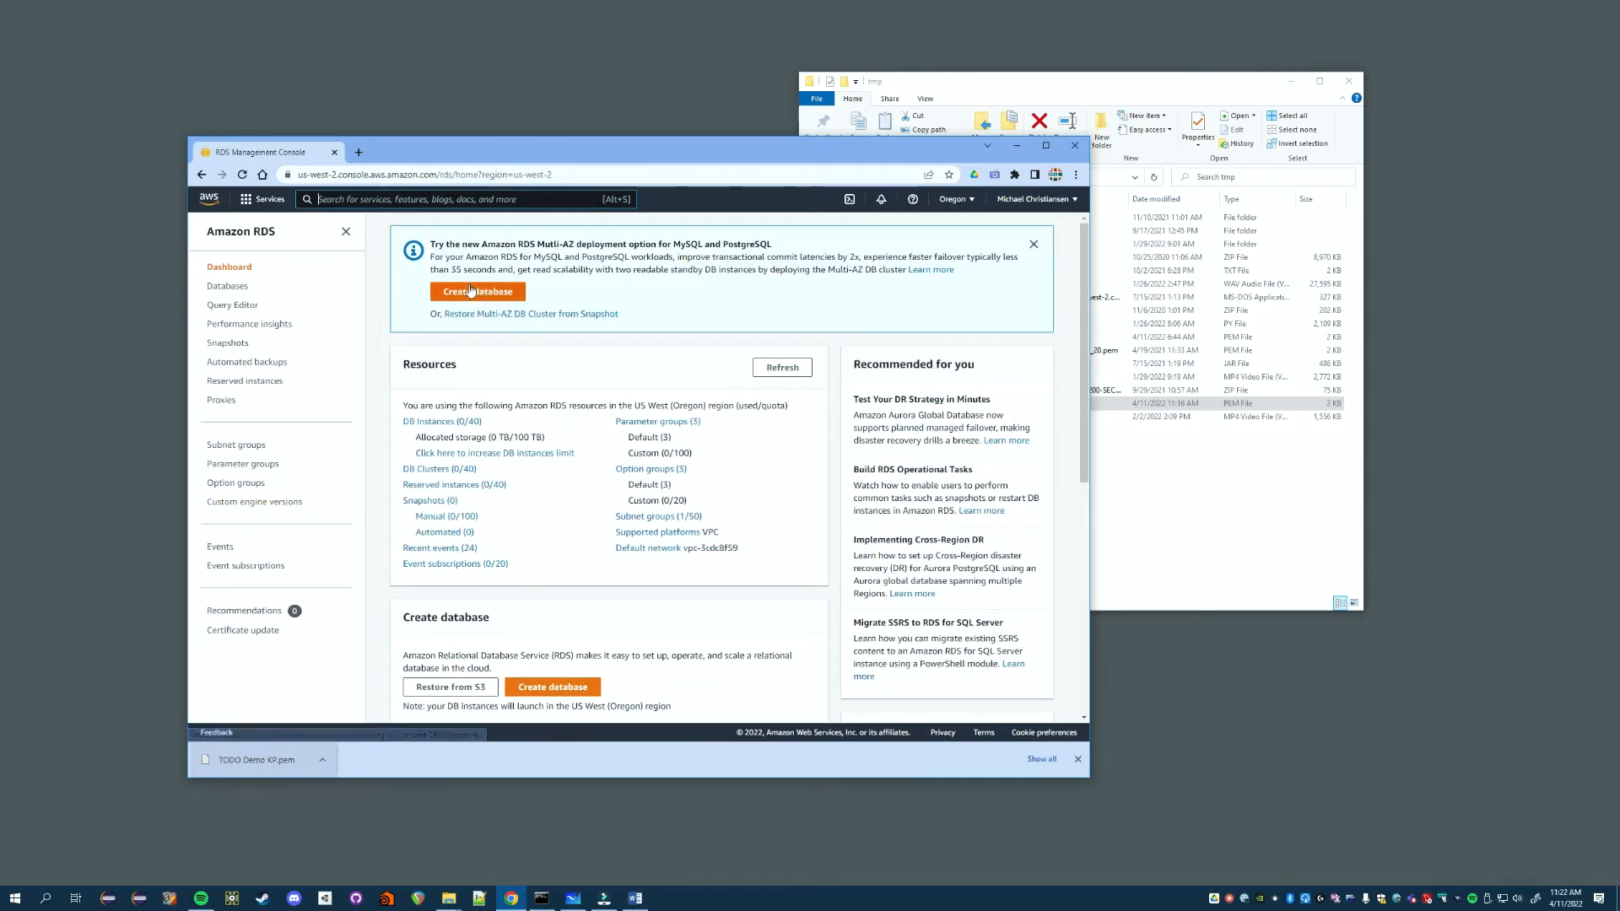
click(470, 290)
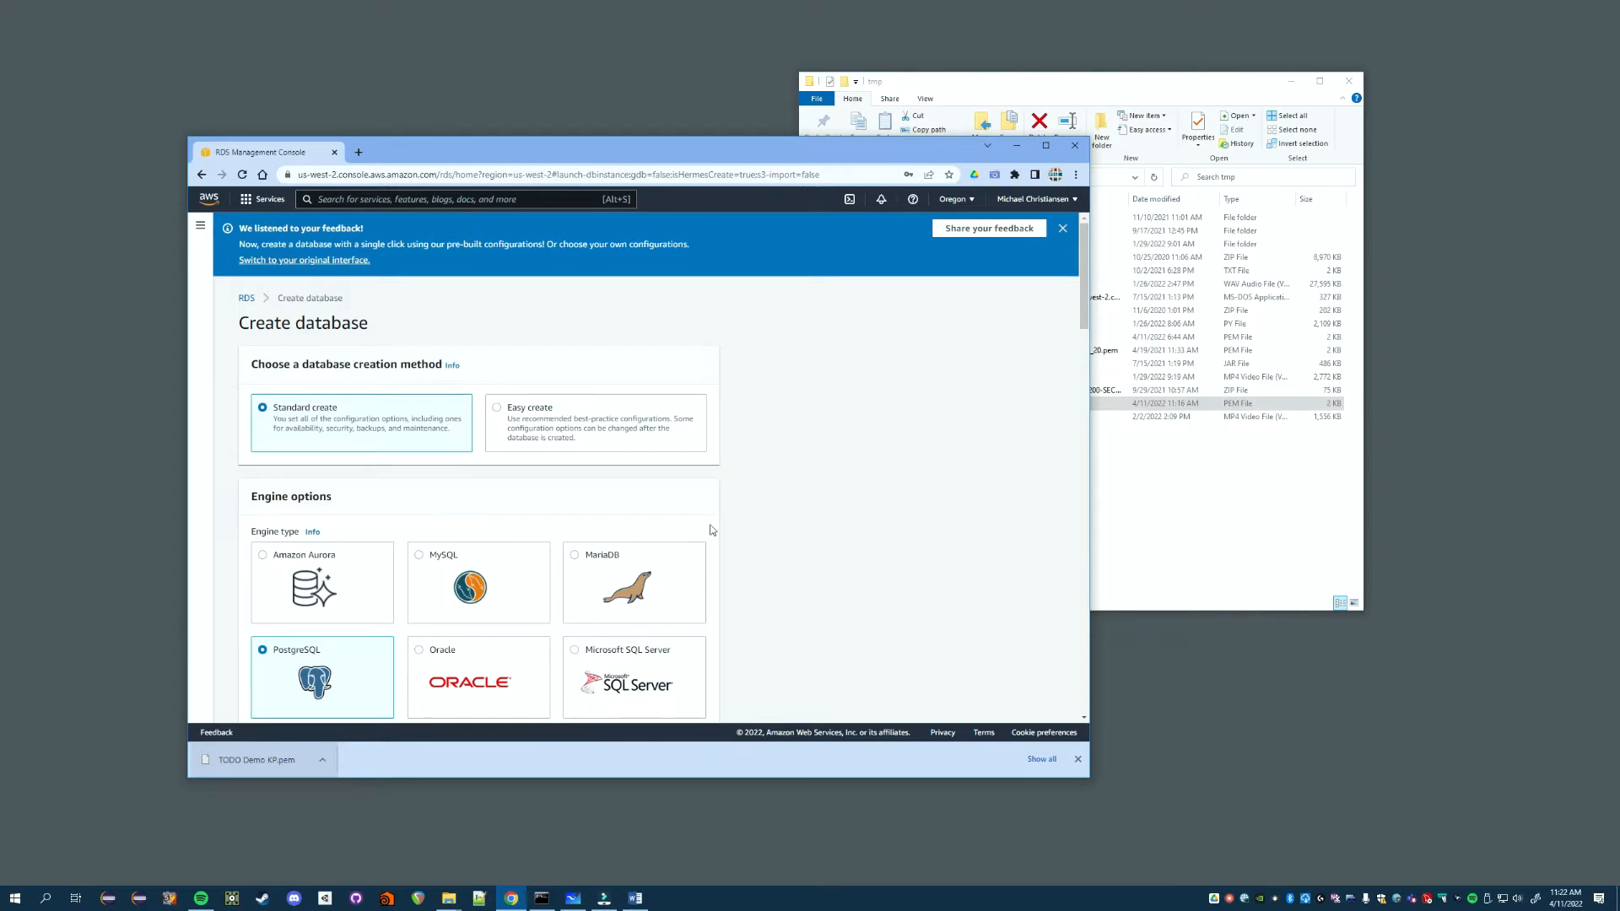
scroll(517, 426, down, 1)
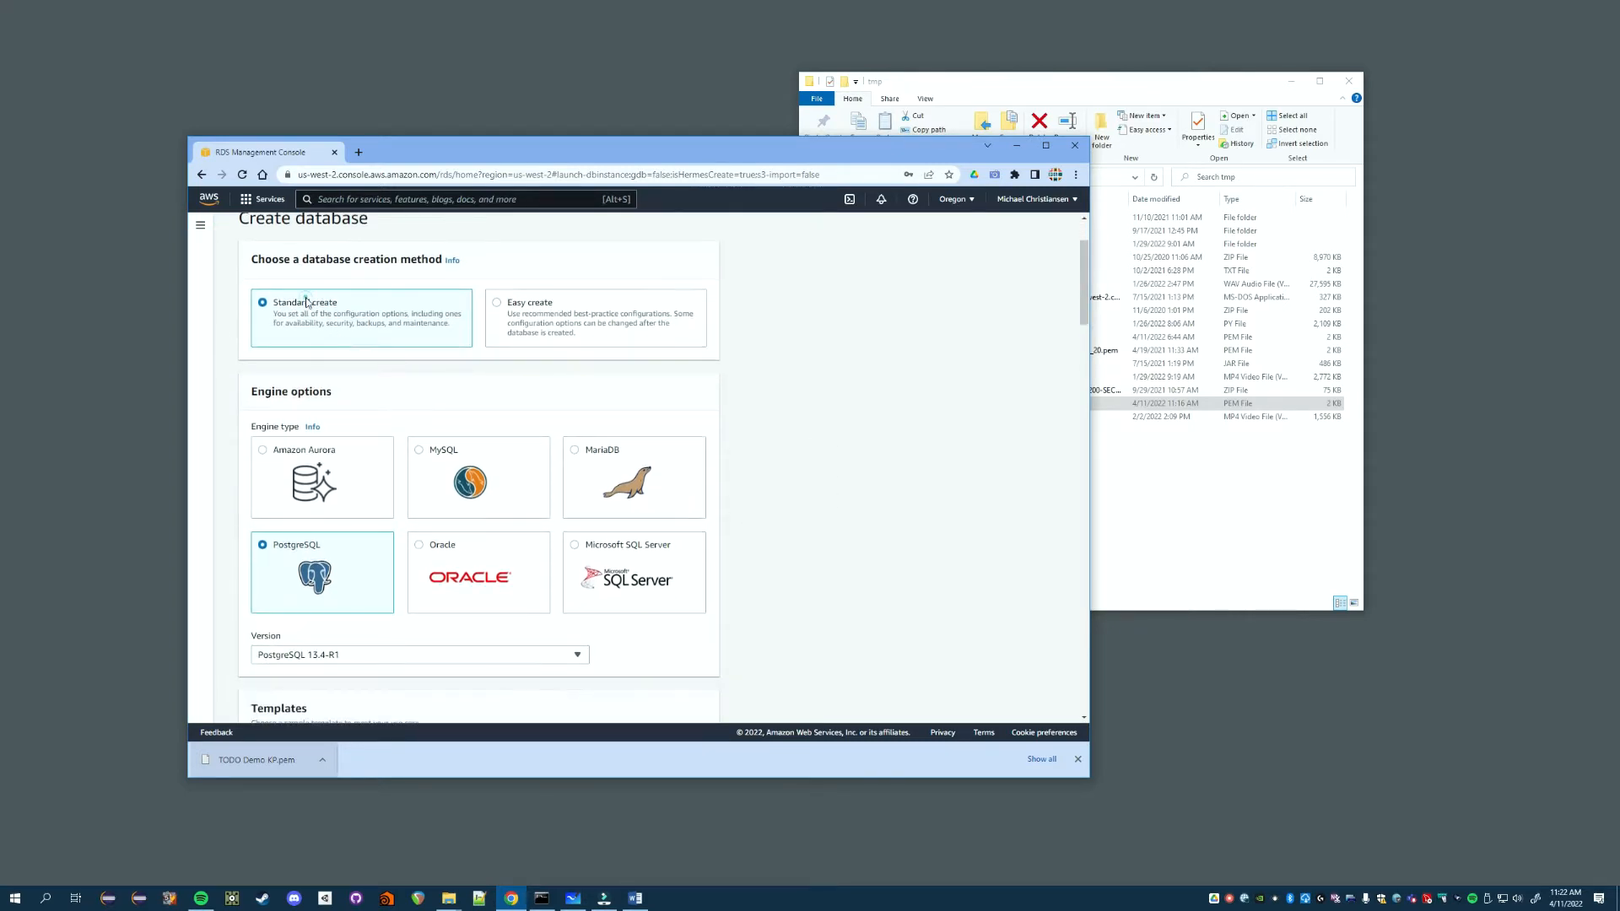
Choose MySQL as the database engine and select the Free tier template
click(430, 450)
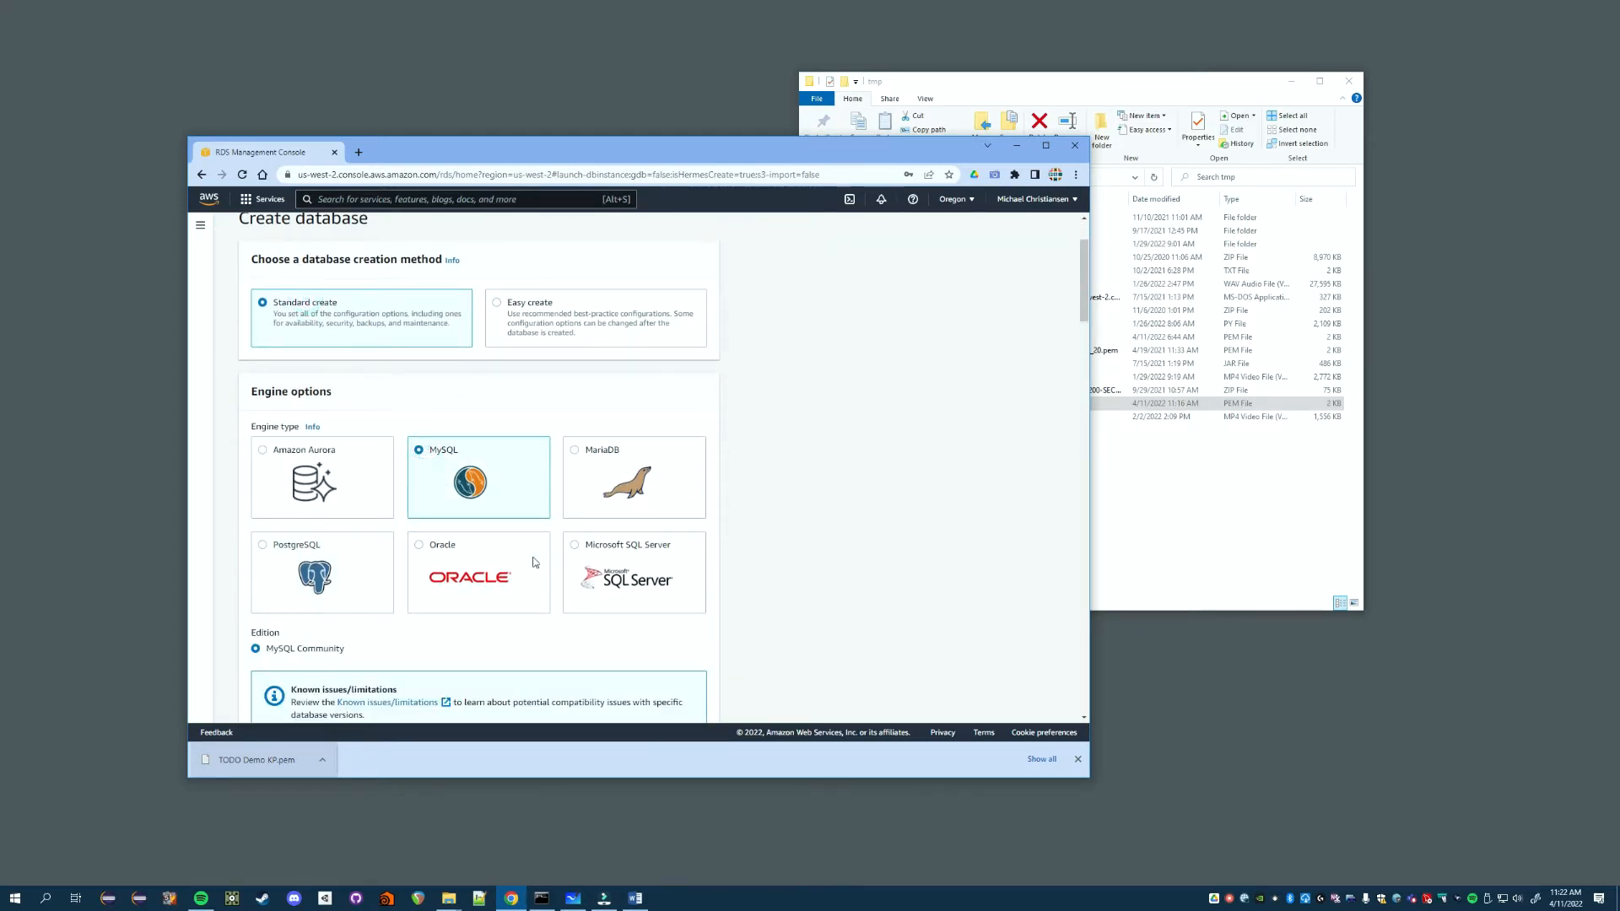
scroll(559, 593, down, 1)
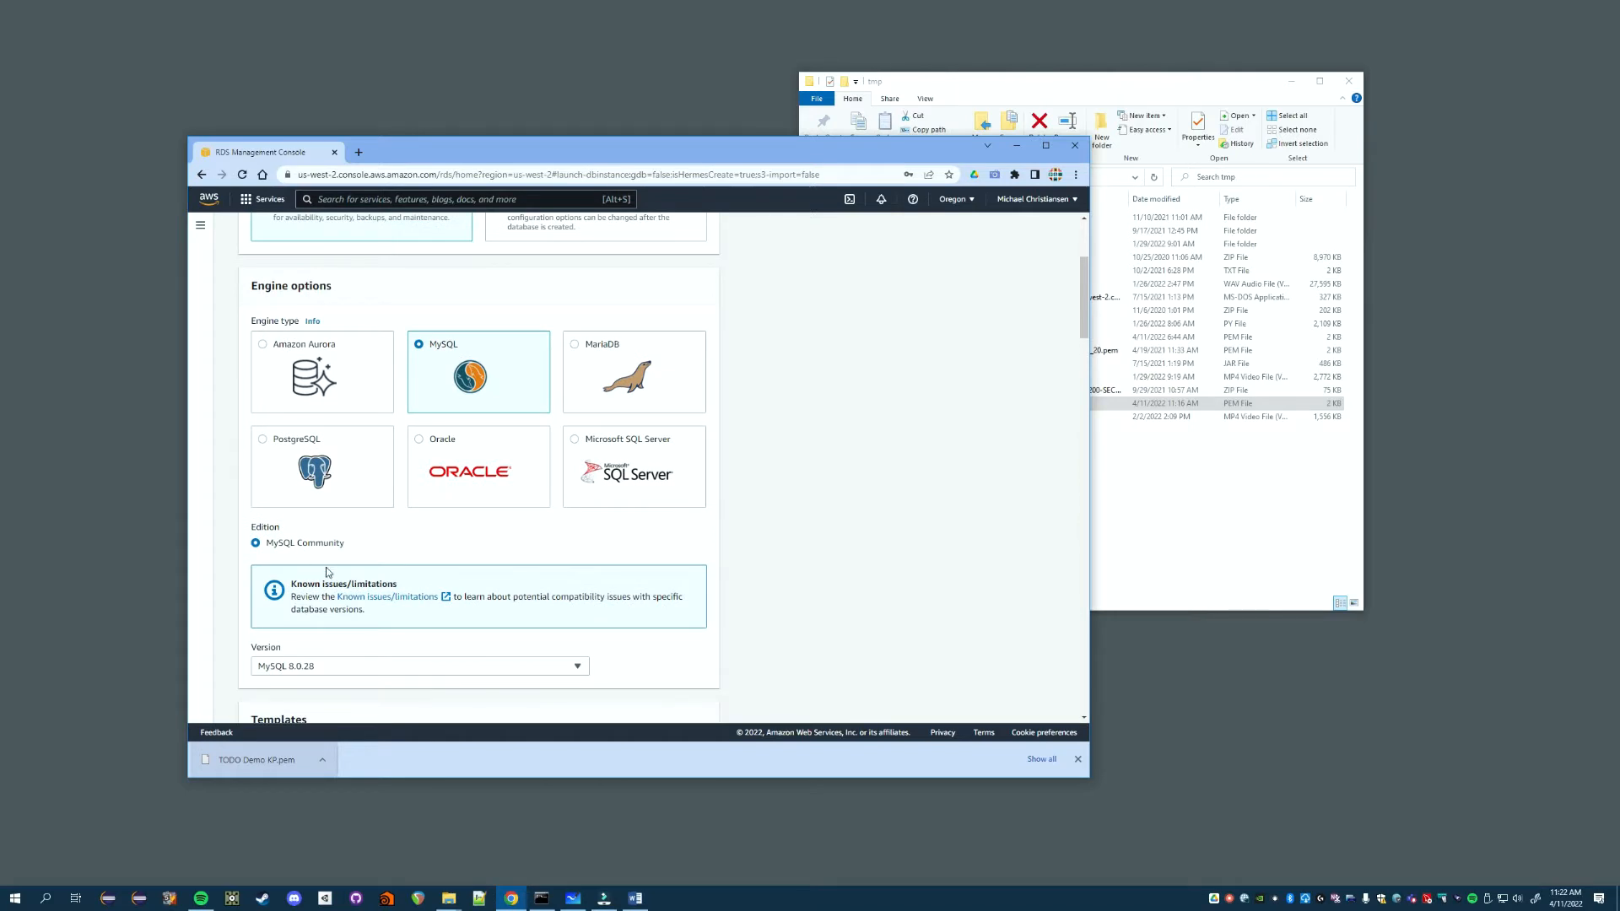
scroll(429, 570, down, 1)
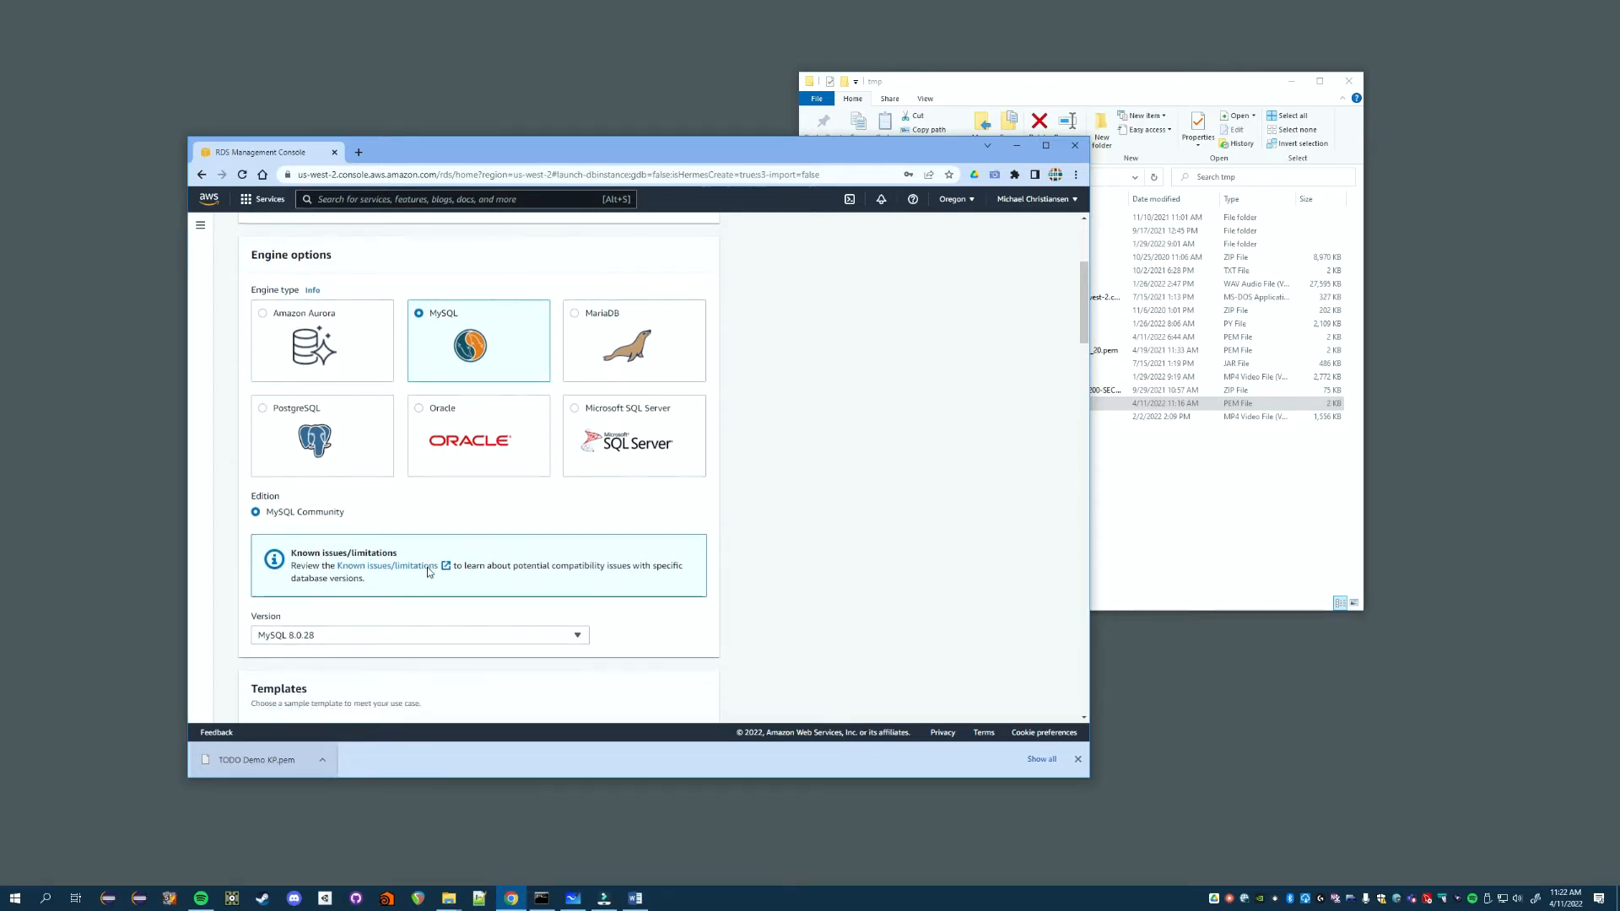
scroll(429, 570, down, 1)
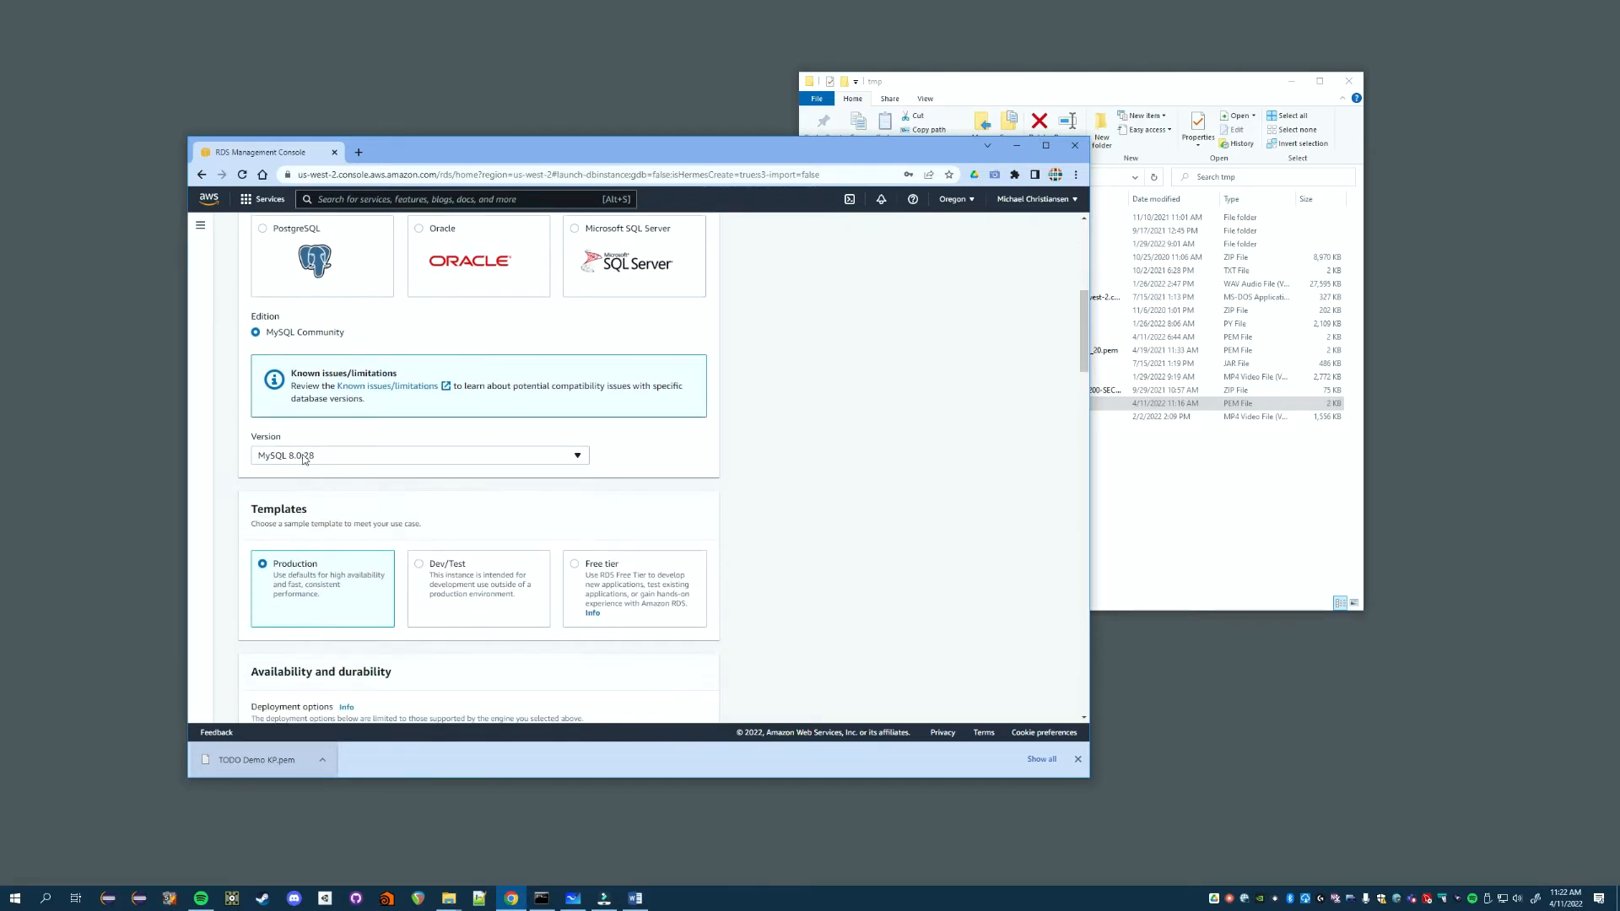
click(602, 572)
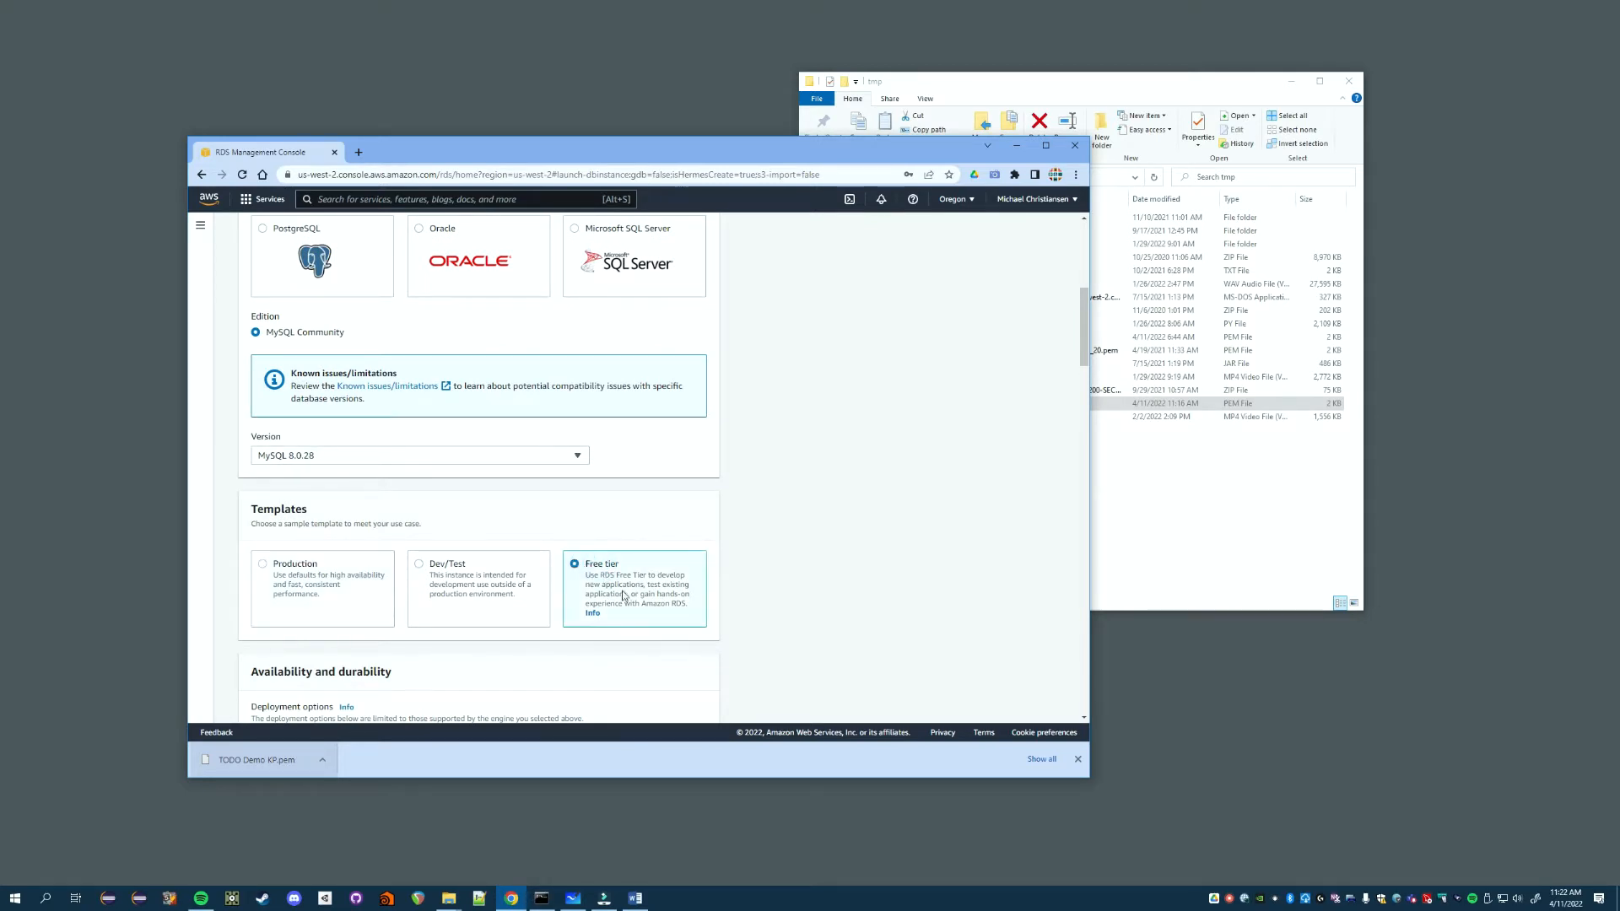
Set the DB instance identifier to "TODO Demo DB"
scroll(788, 596, down, 3)
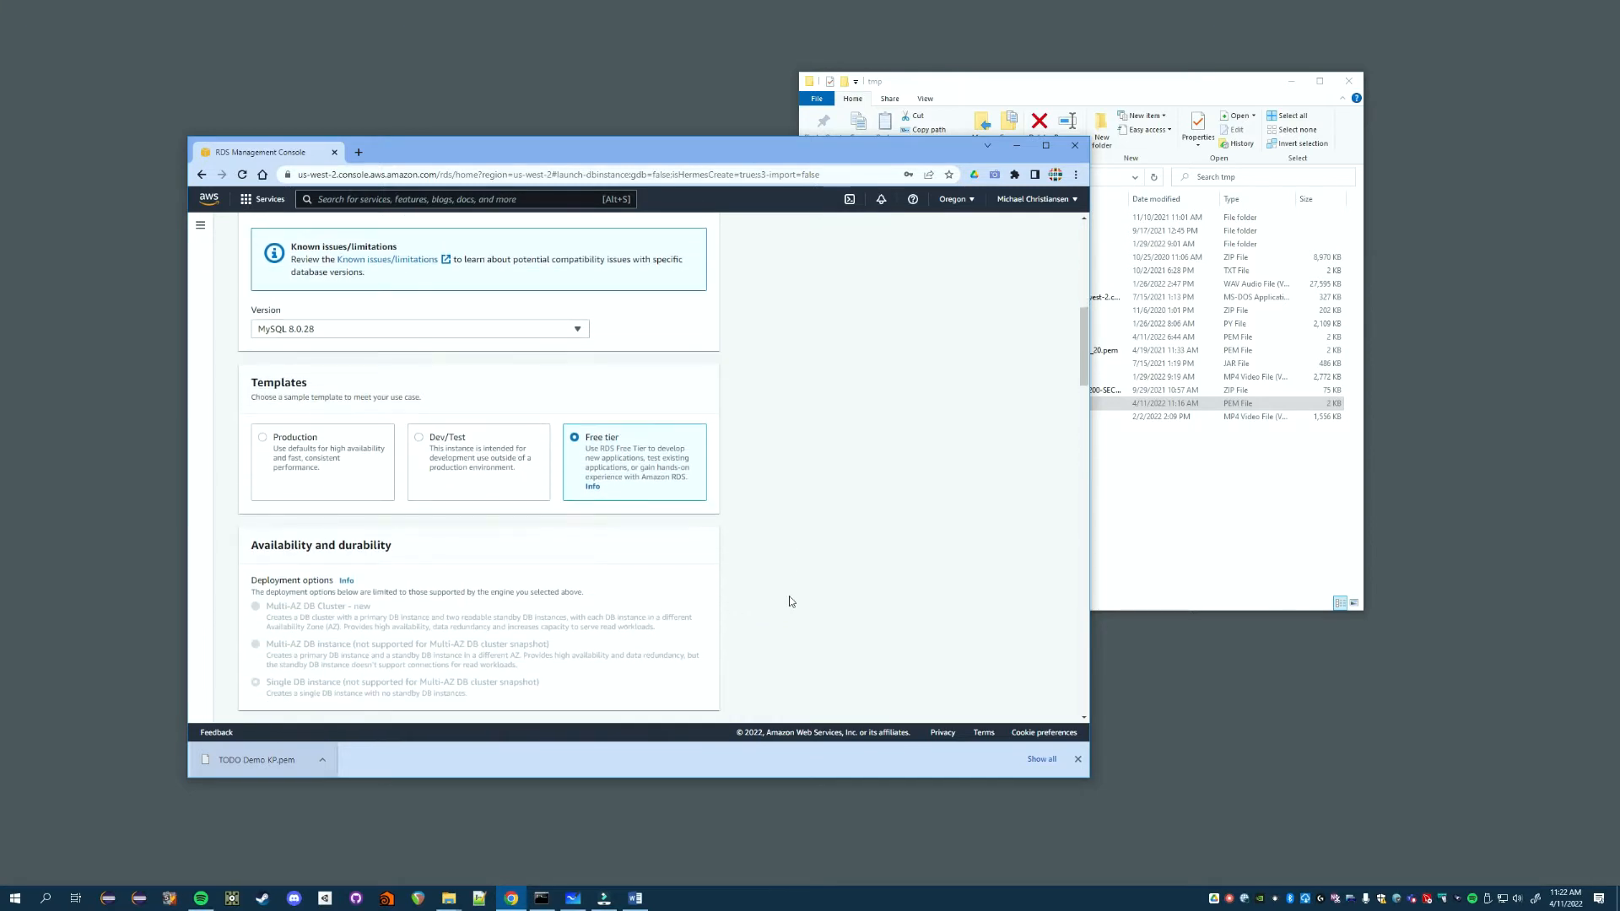
scroll(791, 601, down, 1)
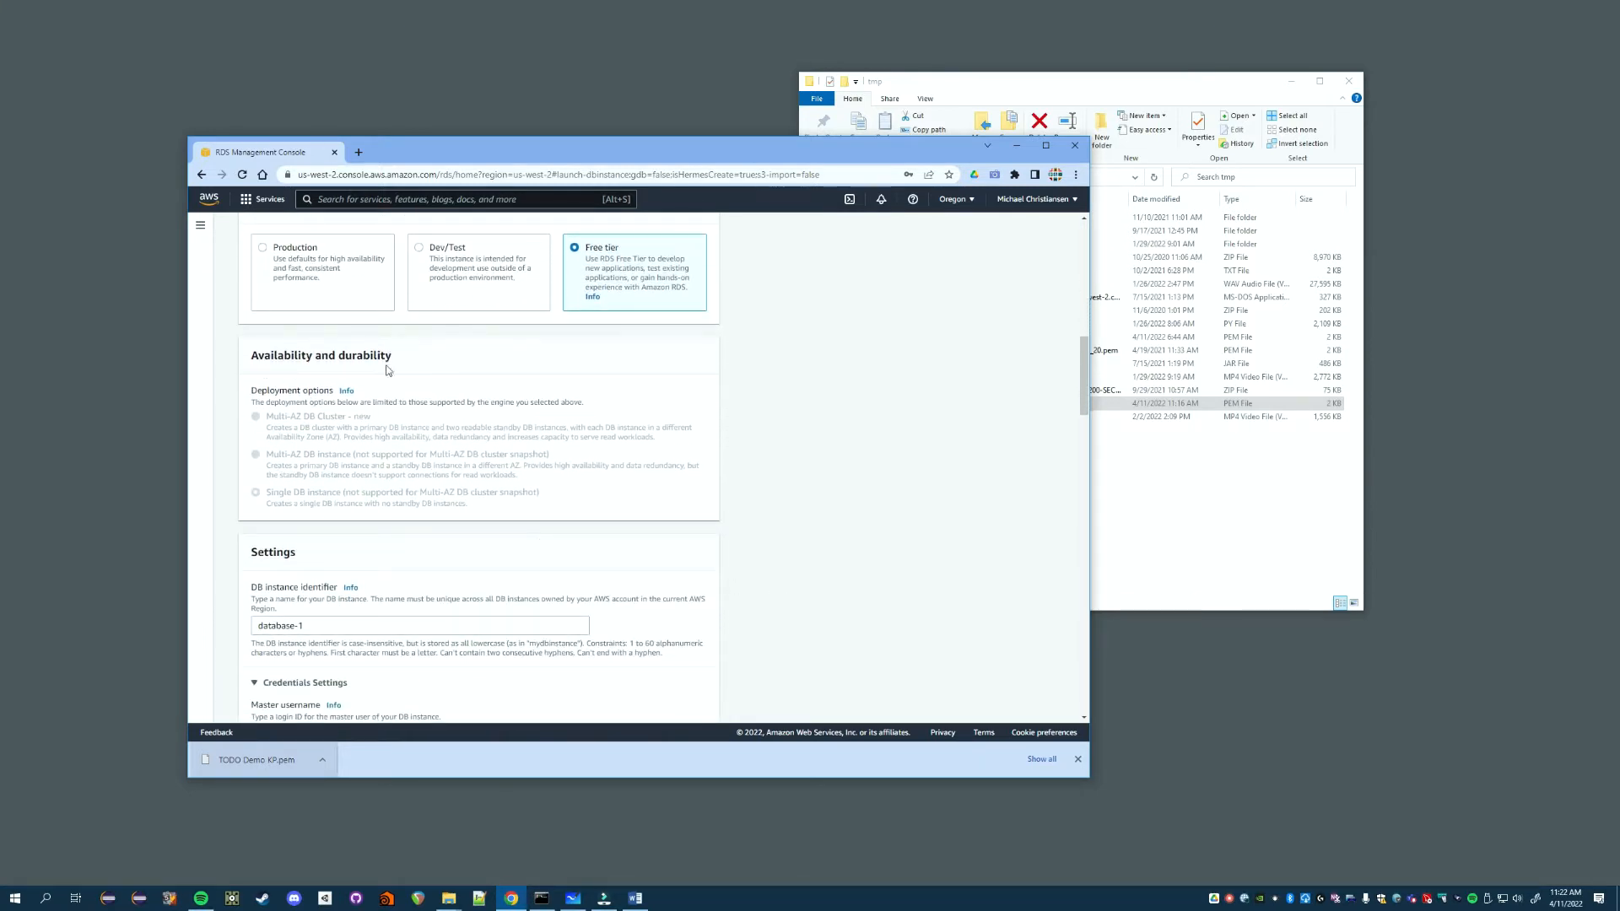
scroll(355, 491, down, 2)
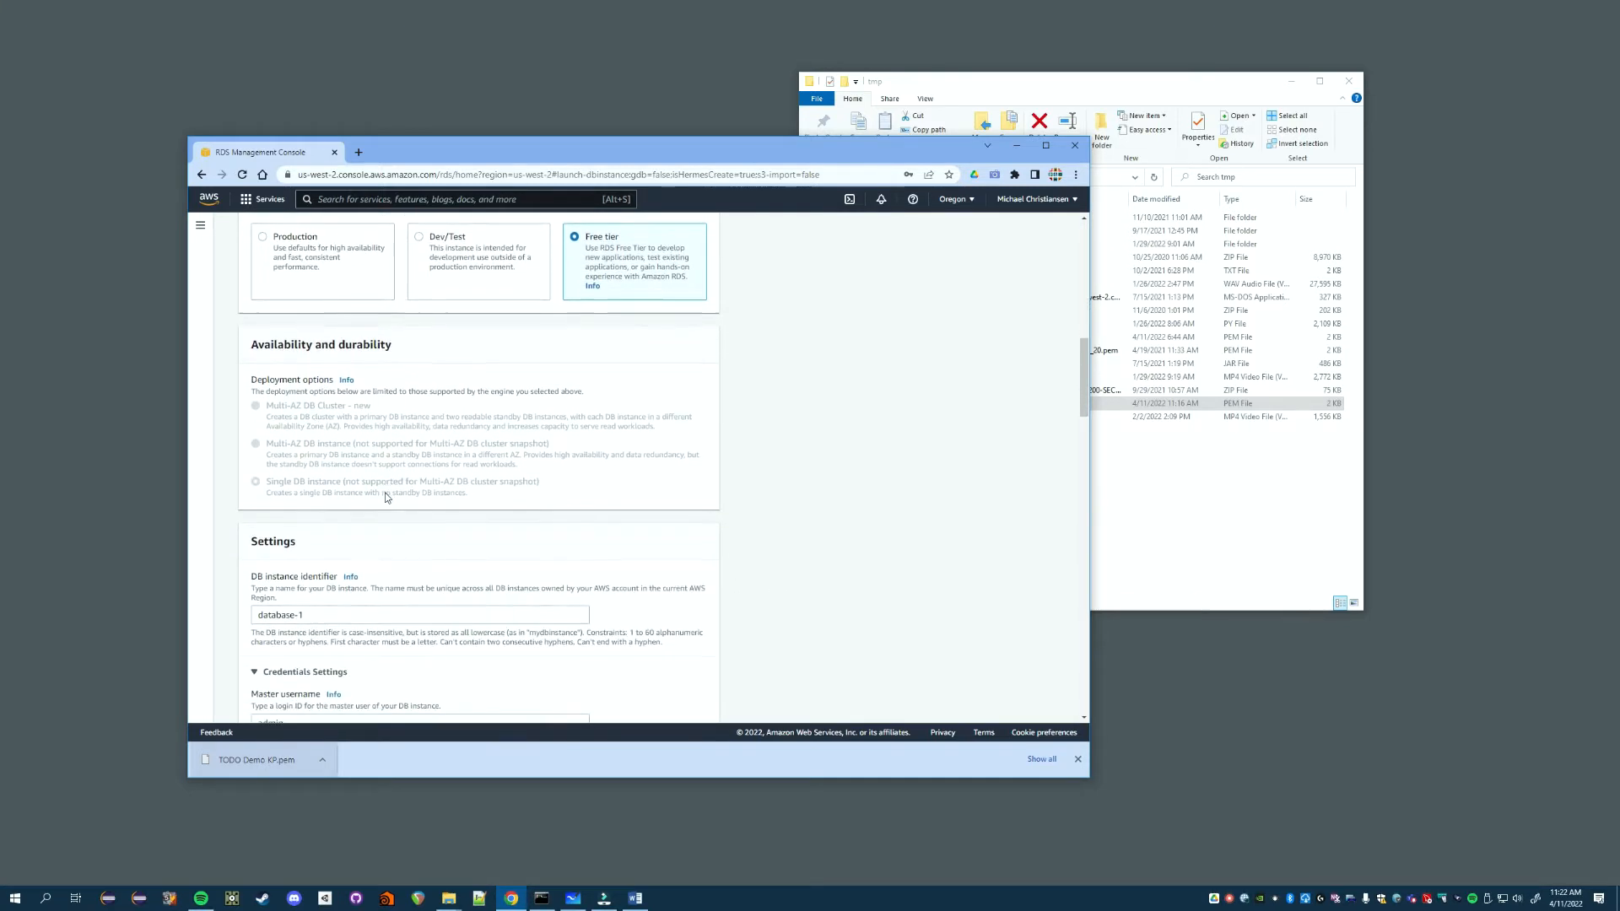
triple_click(319, 416)
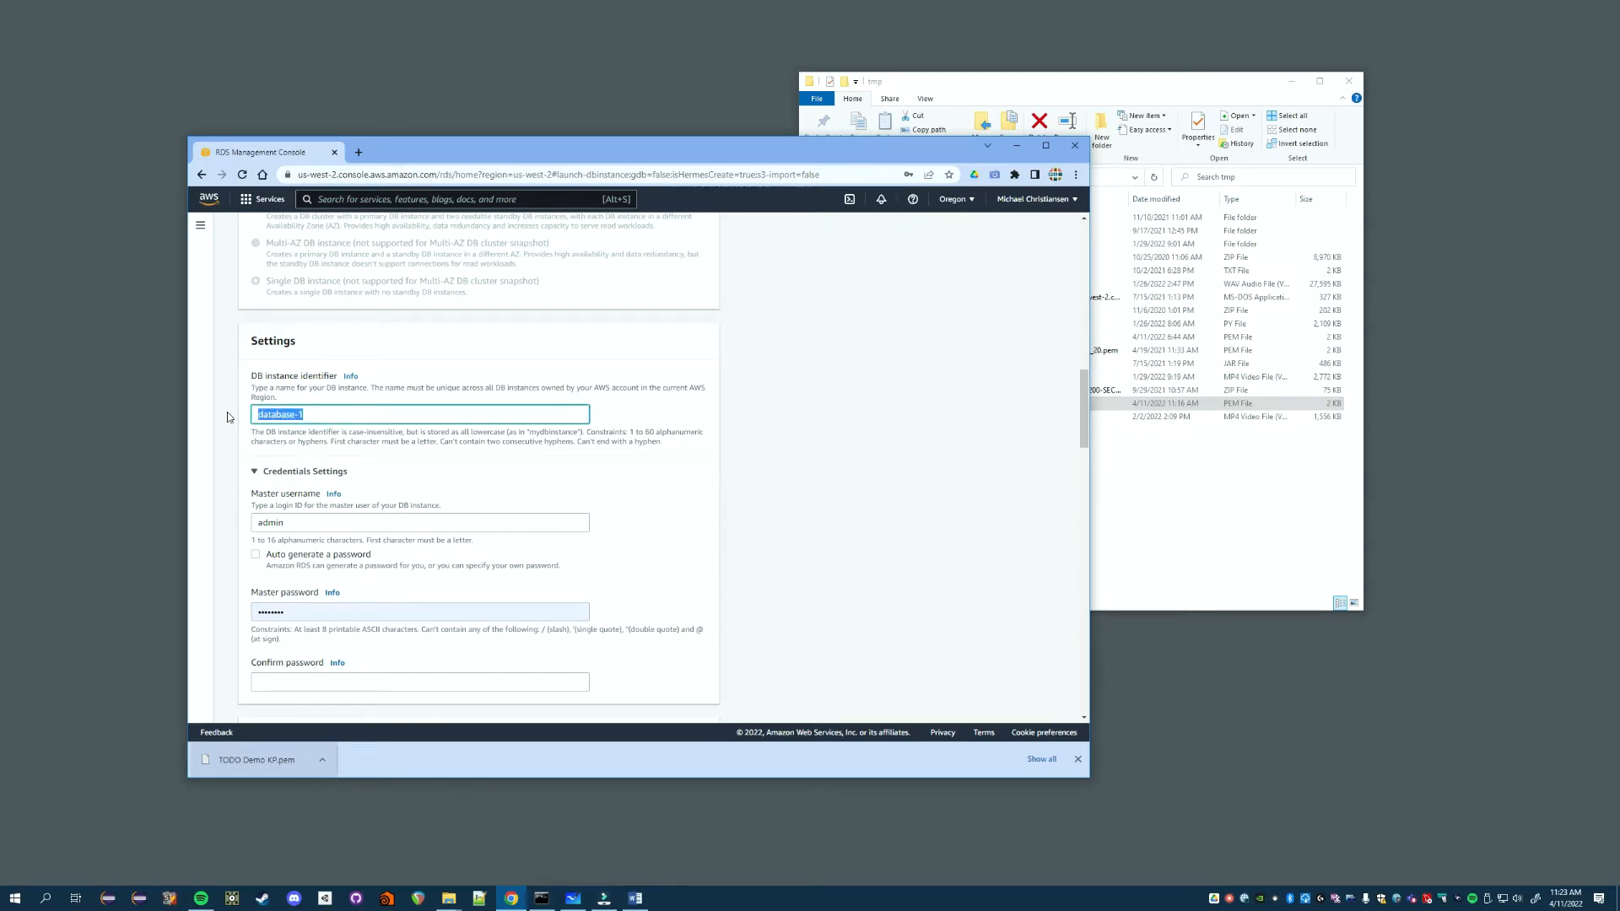
key(BackSpace)
text(TODO Demo DB)
Replace the prefilled master password in the credentials settings with the chosen database password
scroll(400, 484, down, 1)
scroll(402, 486, down, 1)
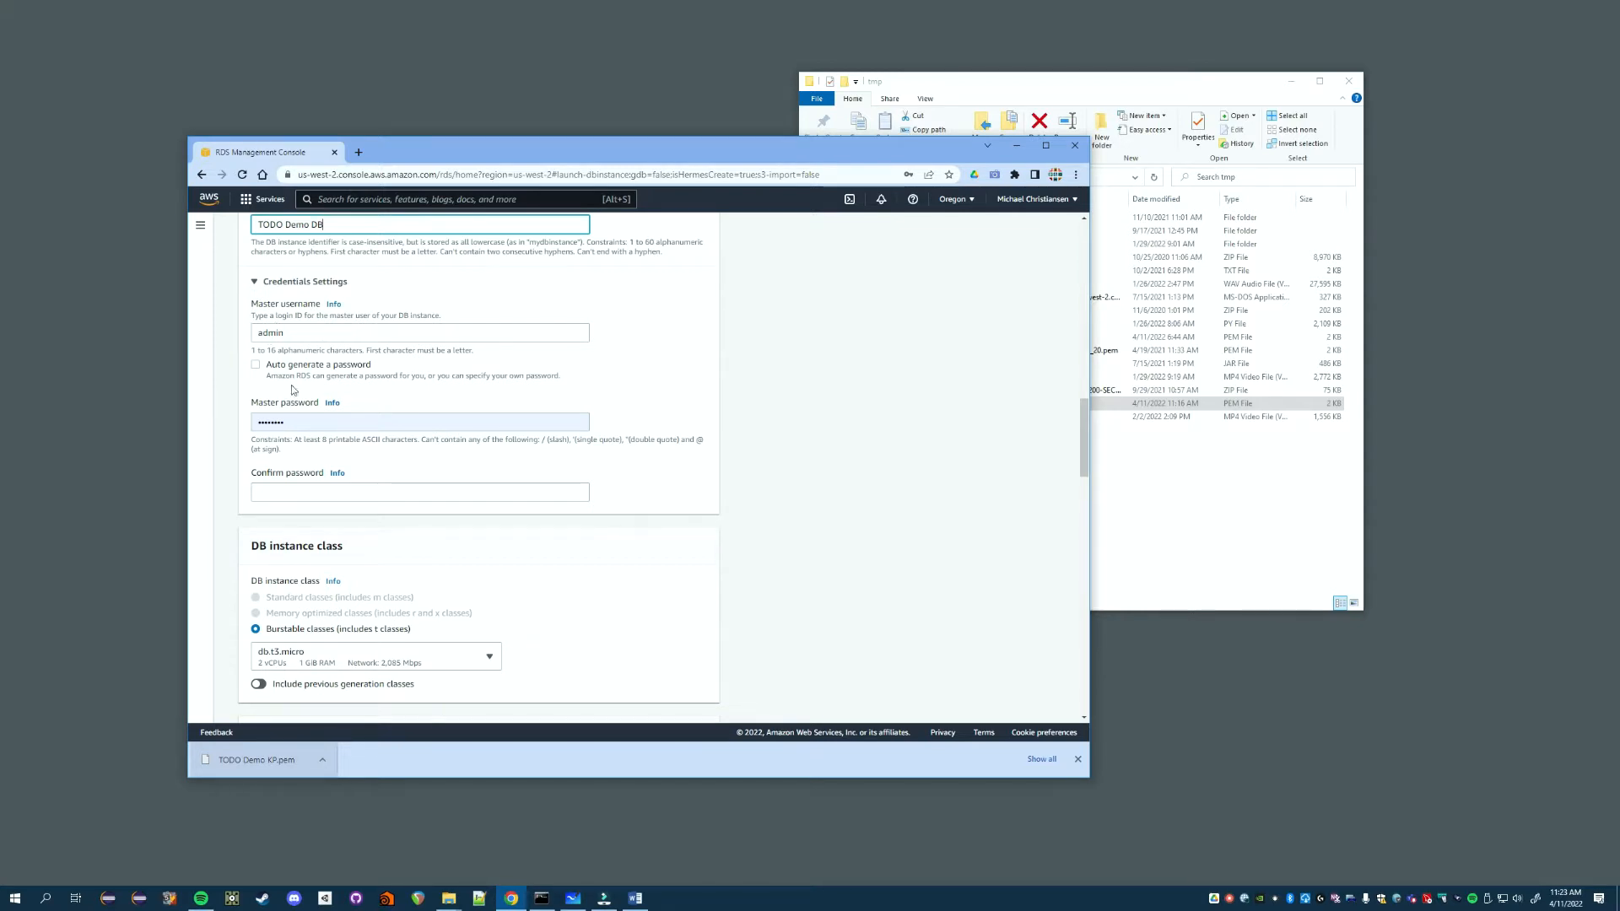
double_click(274, 428)
key(BackSpace)
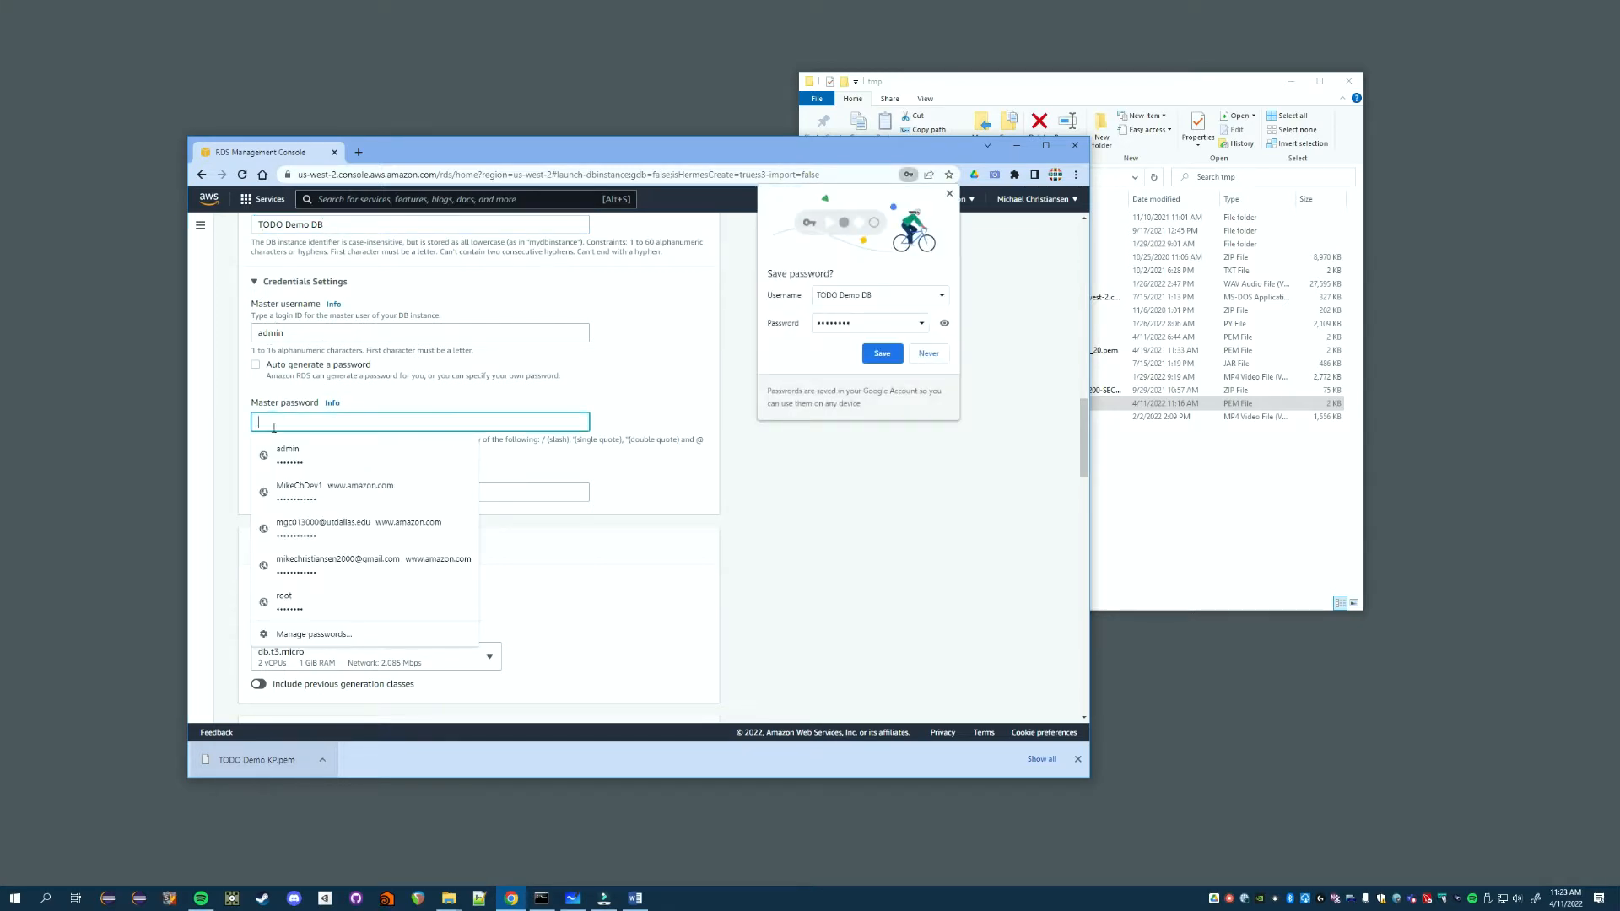
text(••••••)
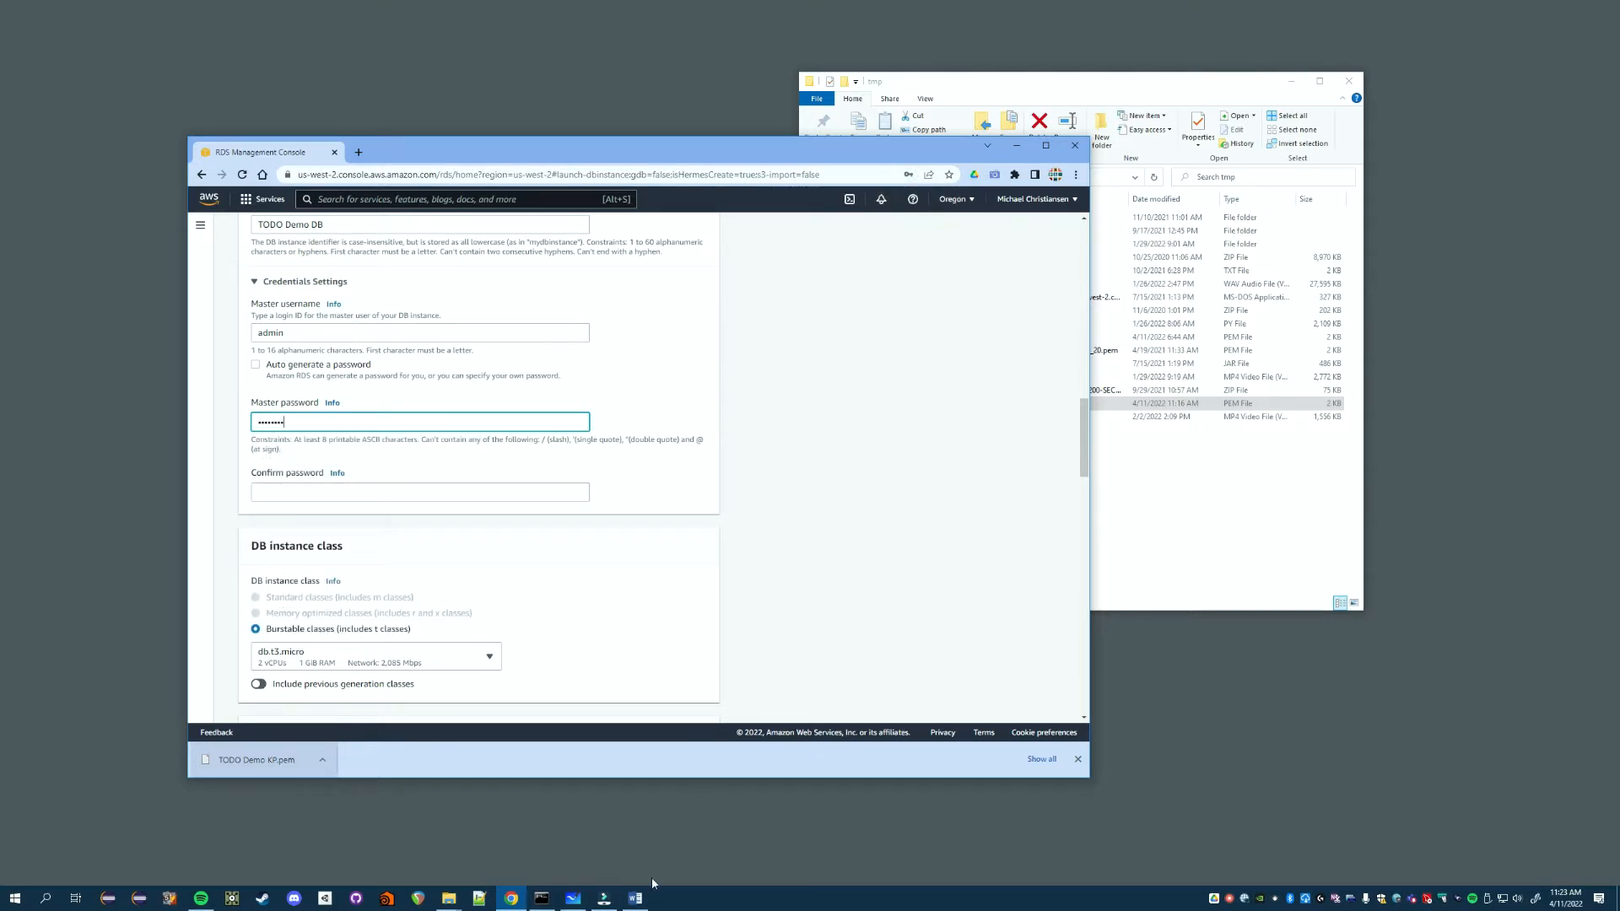
Switch to Notepad++ and start a note headed "MySQL" followed by a blank line
click(480, 898)
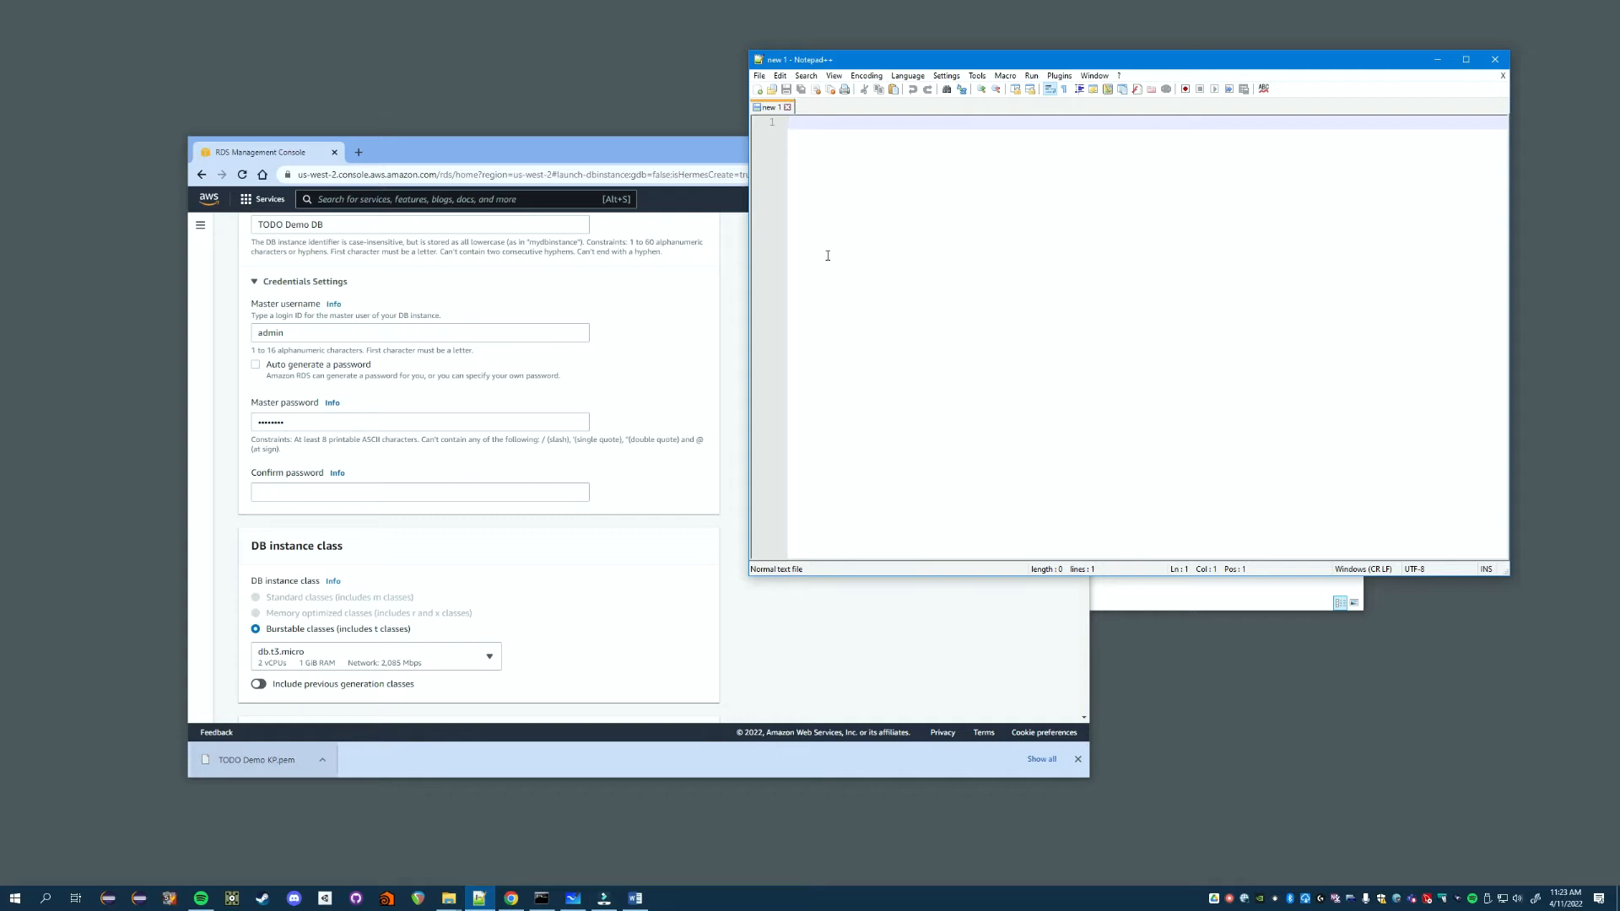
text(MySSQL)
key(BackSpace)
key(BackSpace)
key(BackSpace)
text(QL)
key(Return)
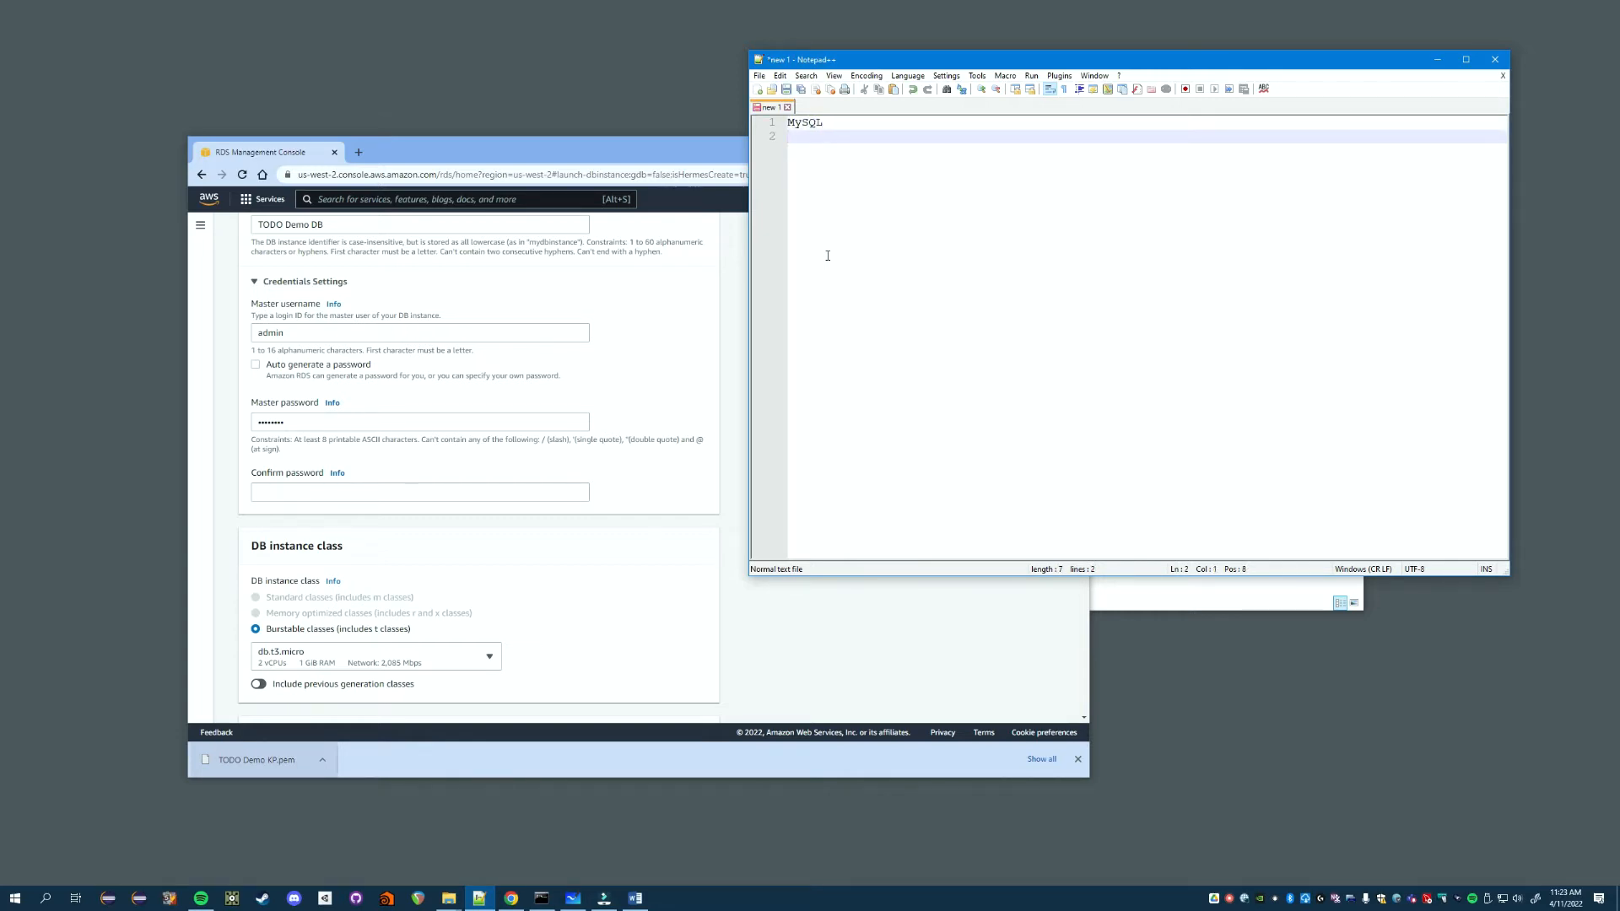
key(Return)
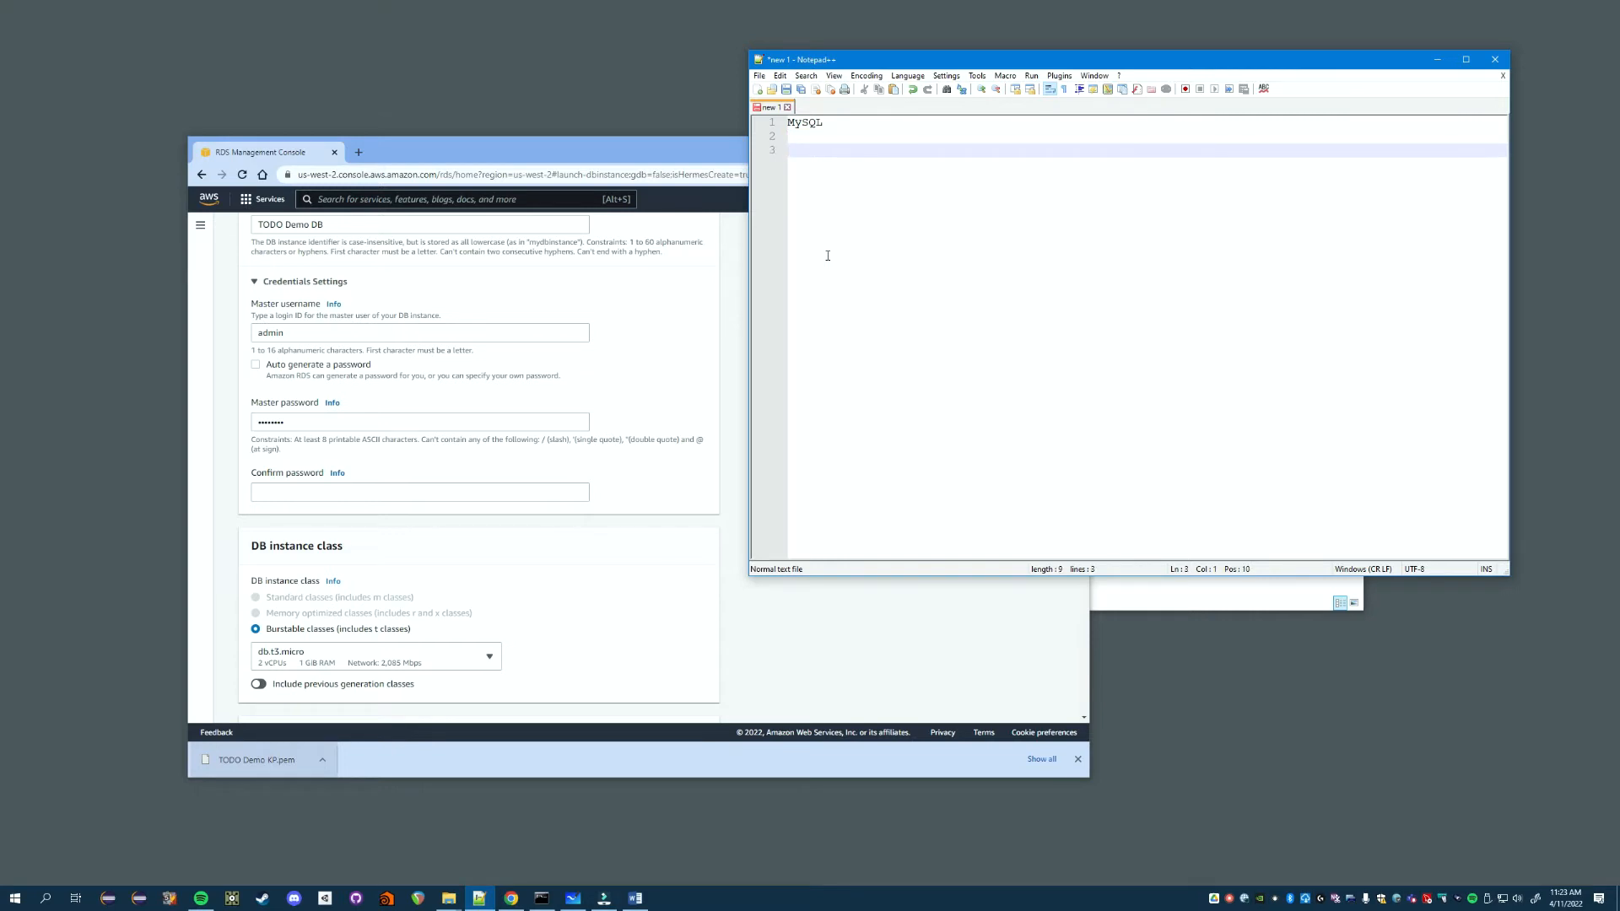
Record the admin username and the master password, separated by a slash, under the MySQL heading
key(Return)
key(Return)
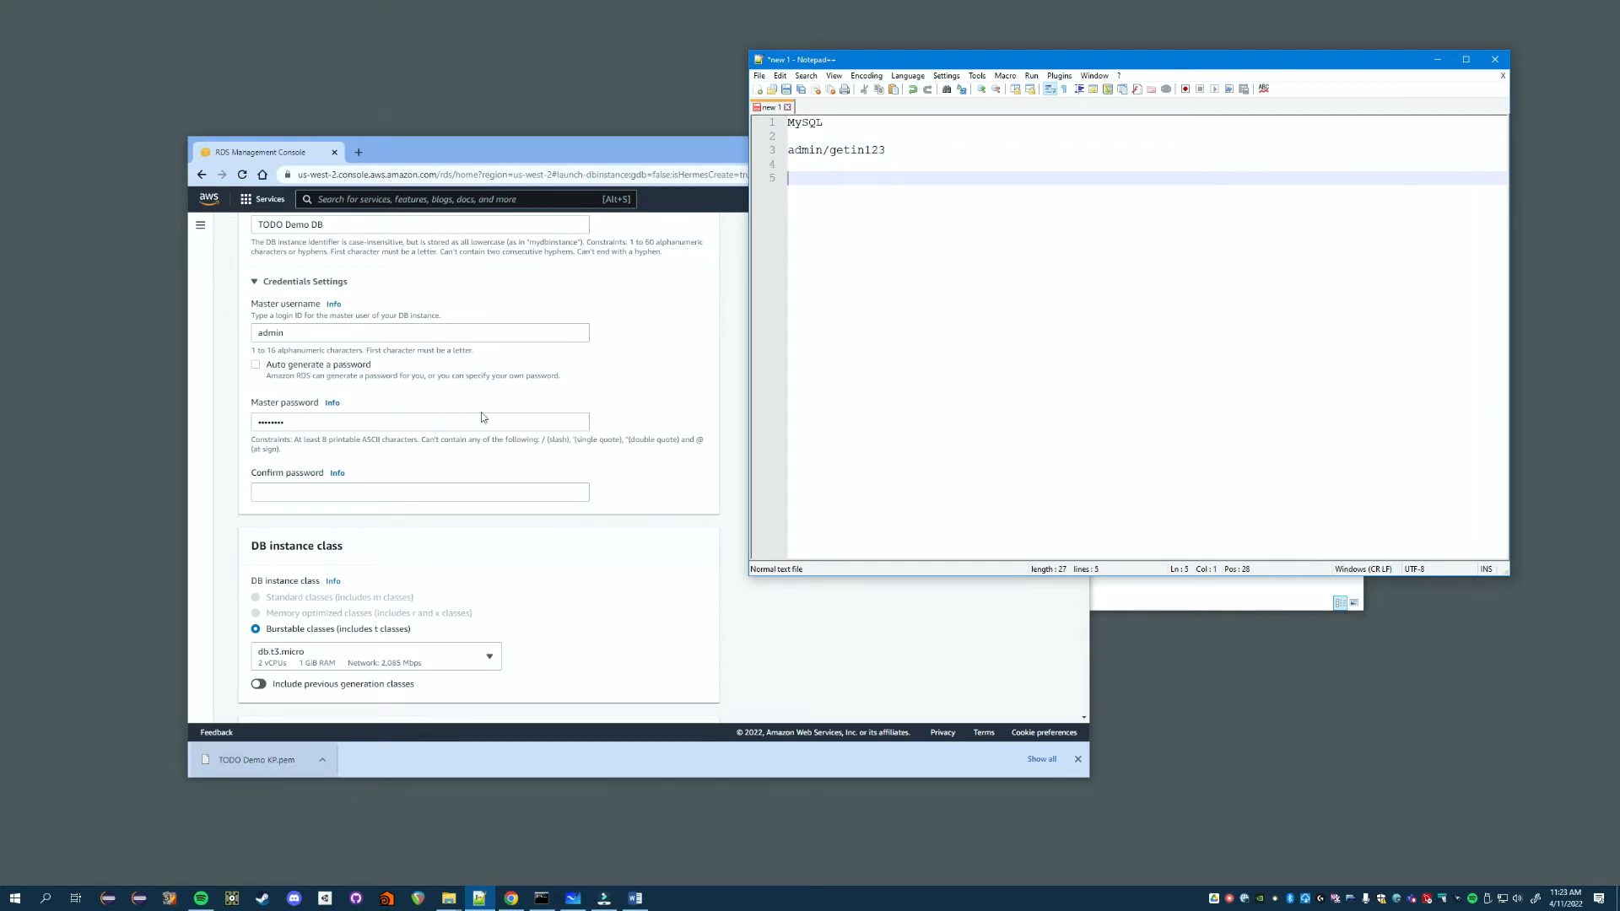
Return to the RDS form in Chrome and repeat the master password in the Confirm password field
click(294, 493)
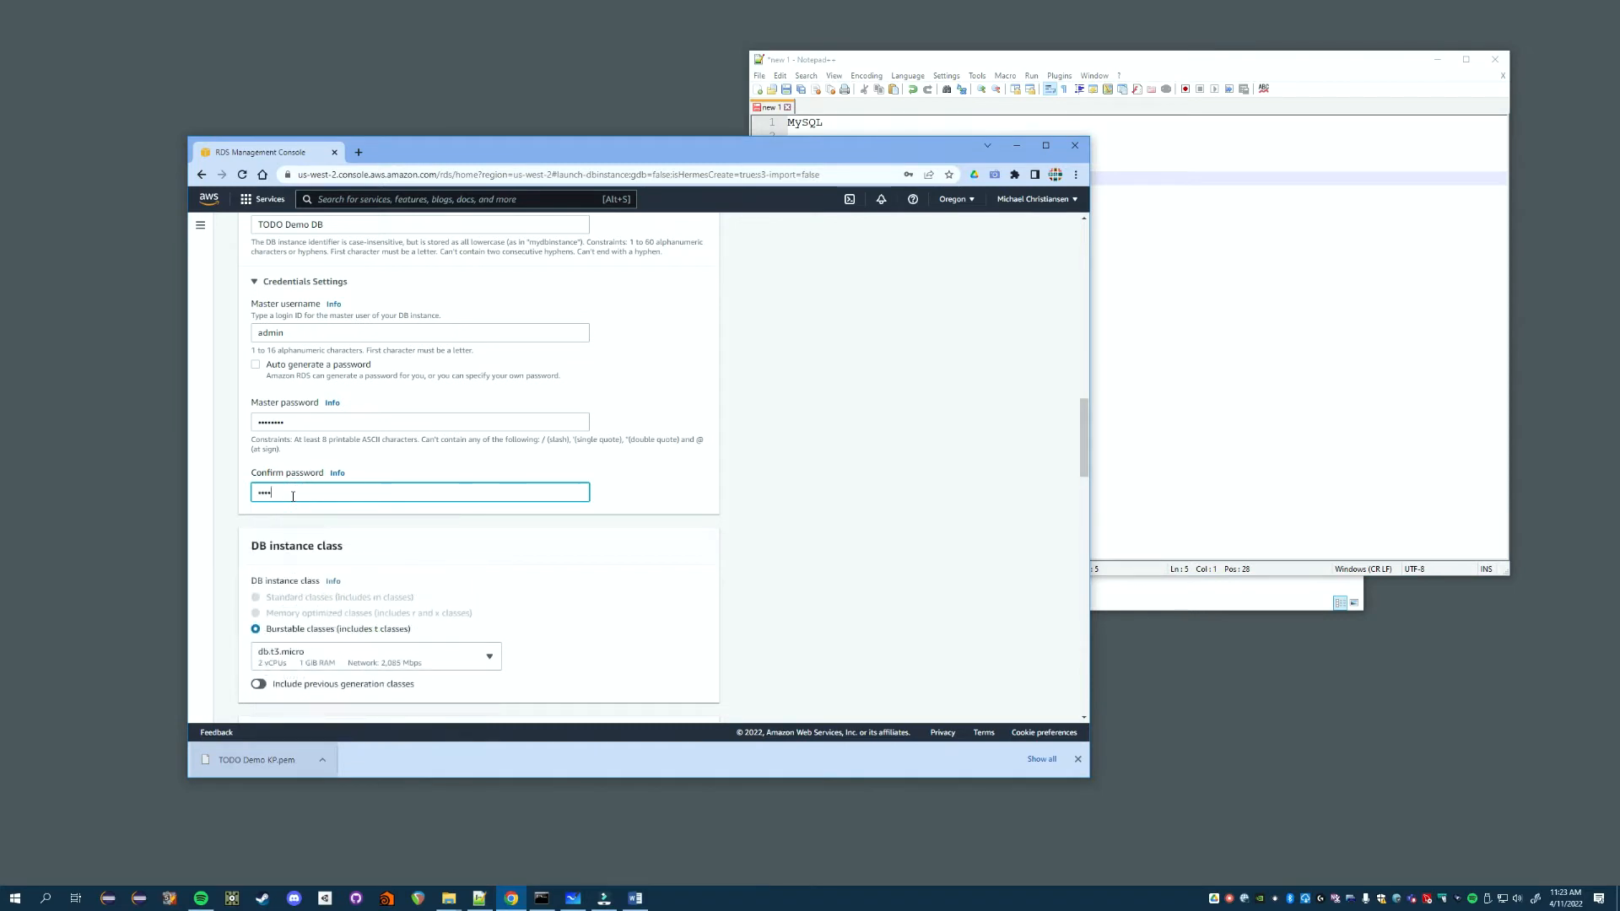
Keep the default instance class, storage and VPC settings, and set Public access to Yes
scroll(646, 534, down, 1)
scroll(647, 539, down, 1)
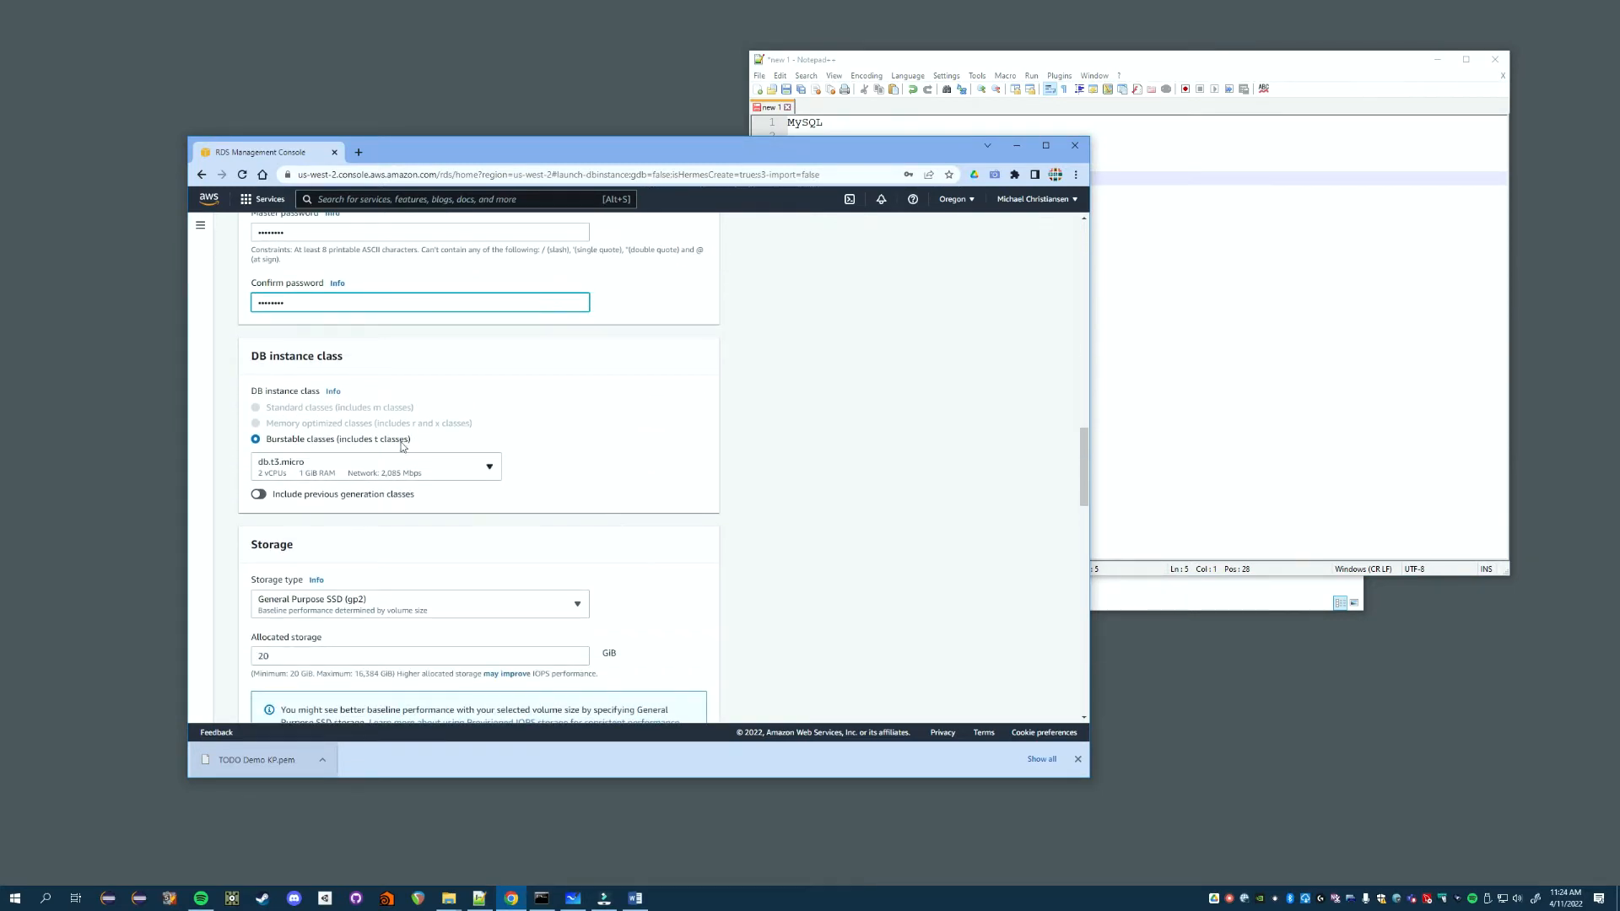
scroll(418, 458, down, 3)
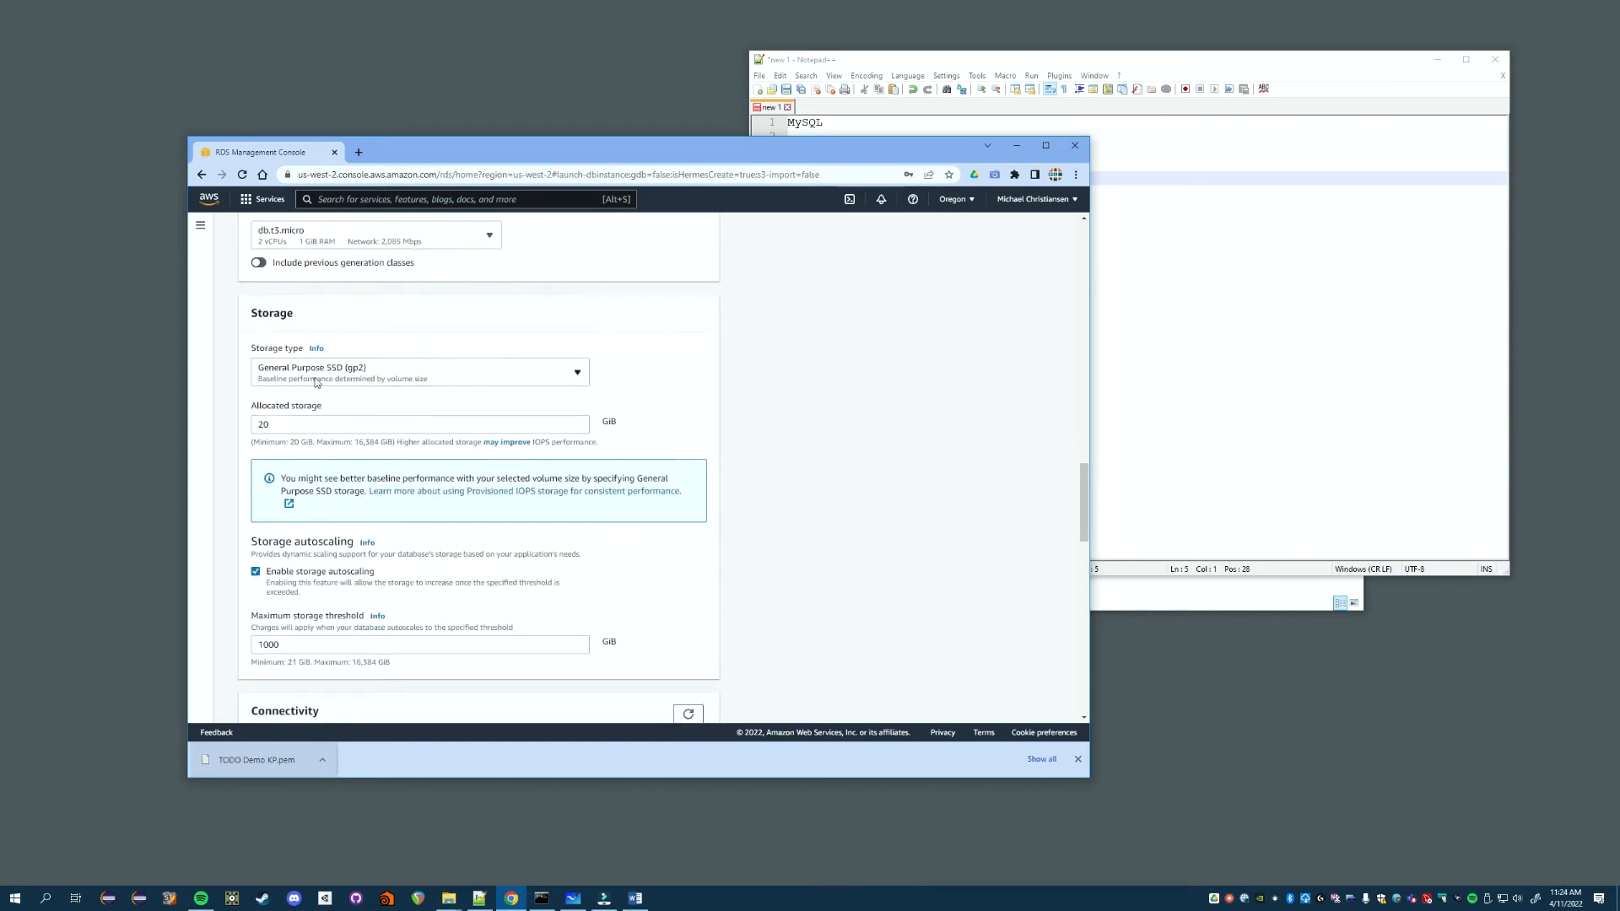
scroll(350, 446, down, 1)
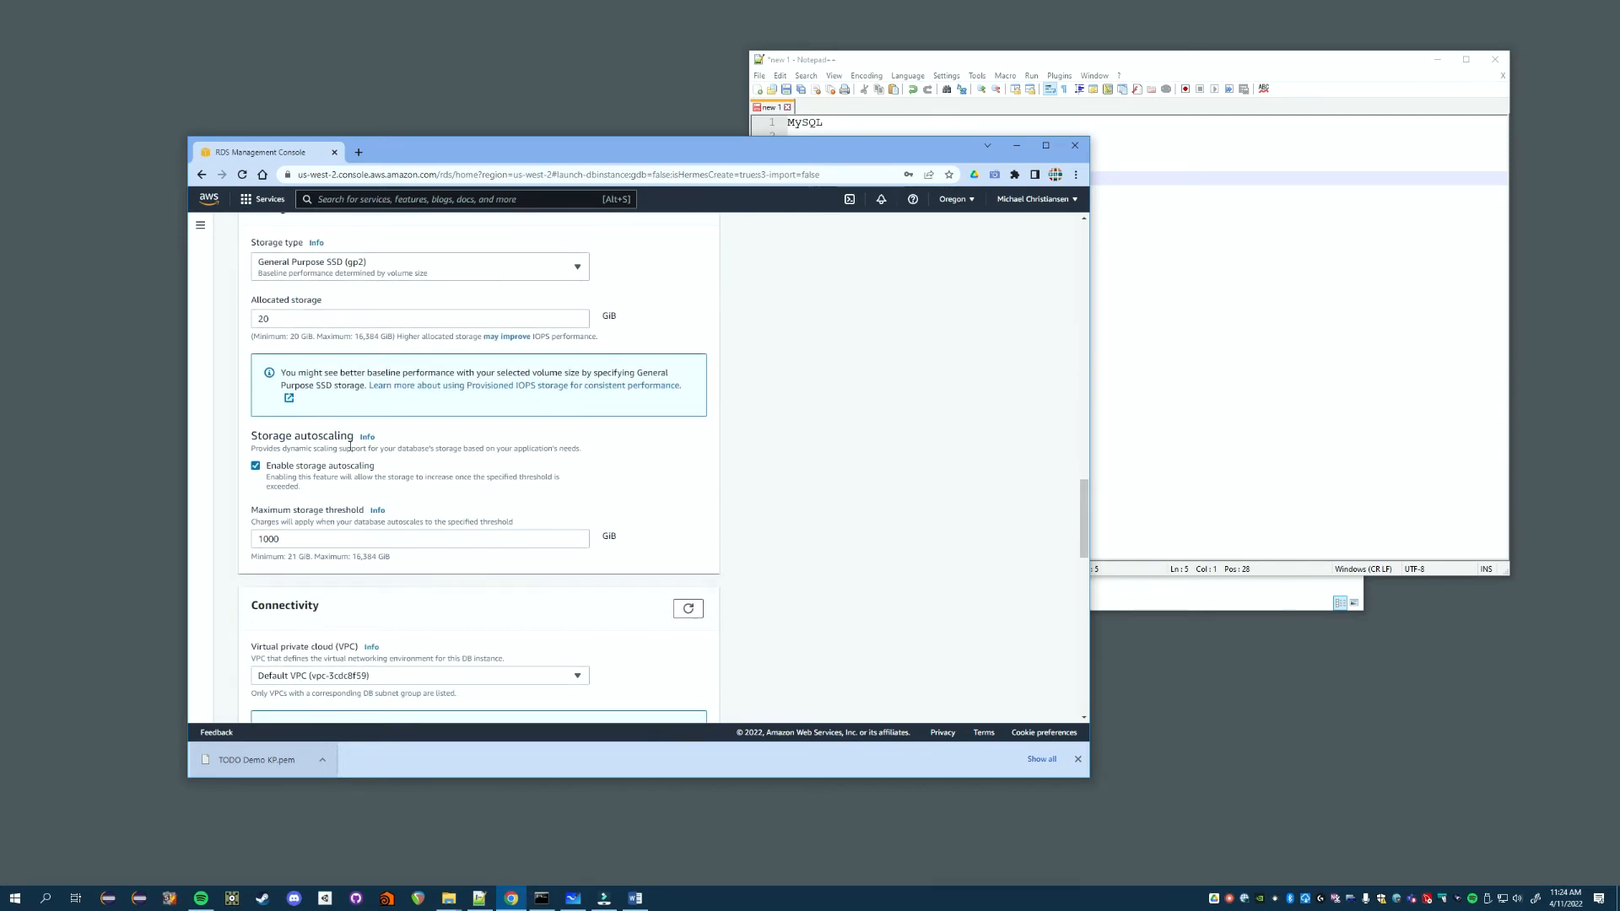
scroll(350, 446, down, 3)
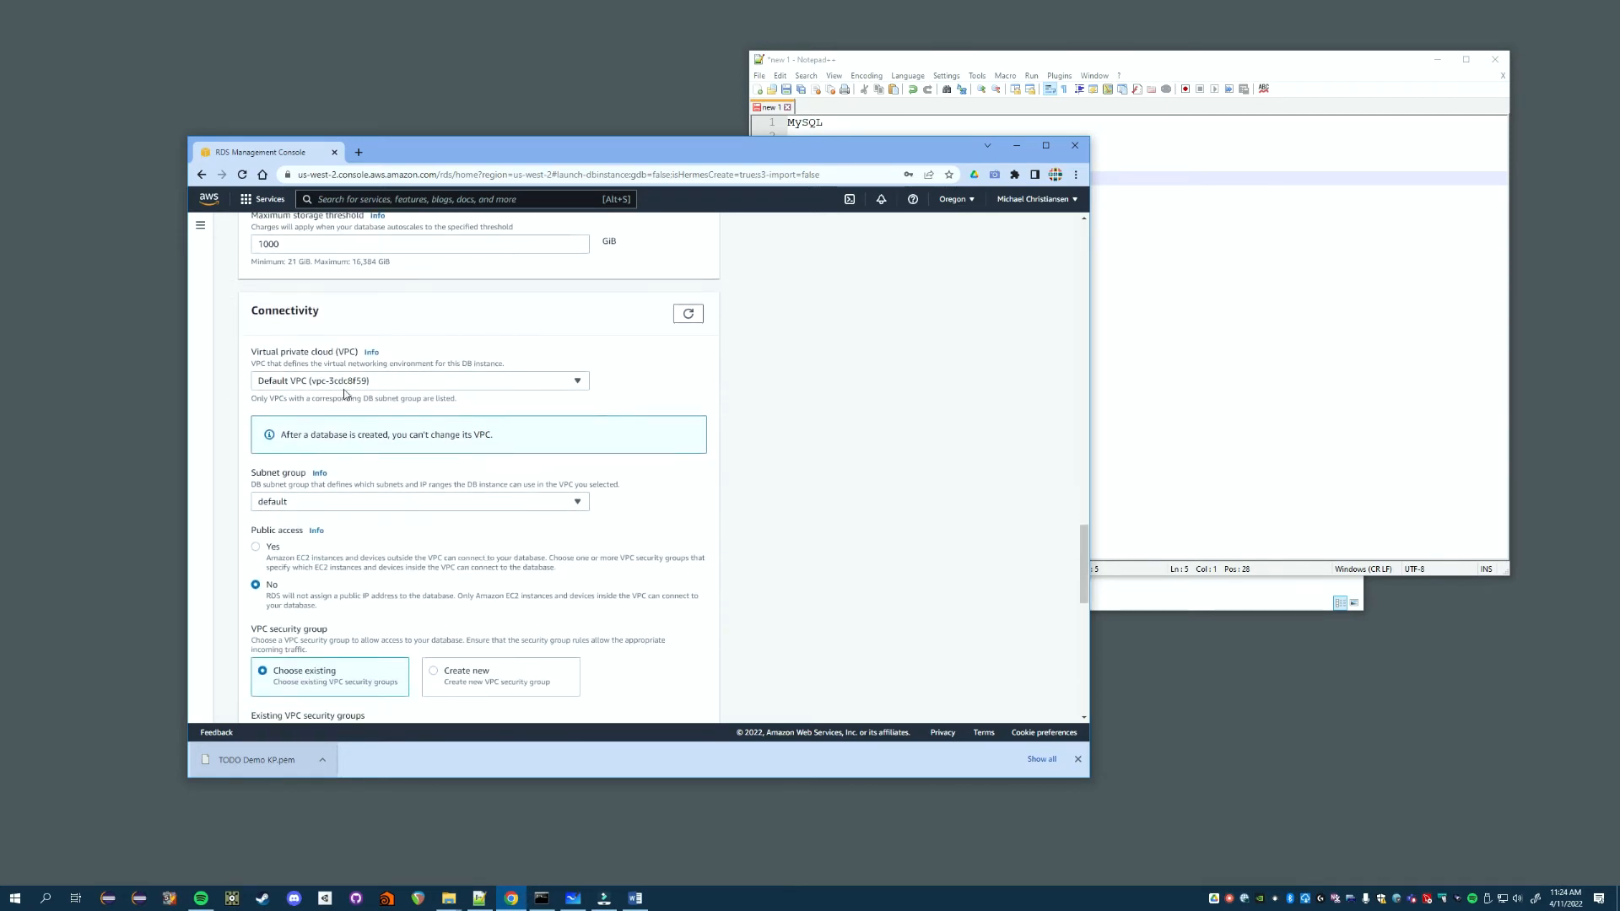
scroll(346, 507, down, 1)
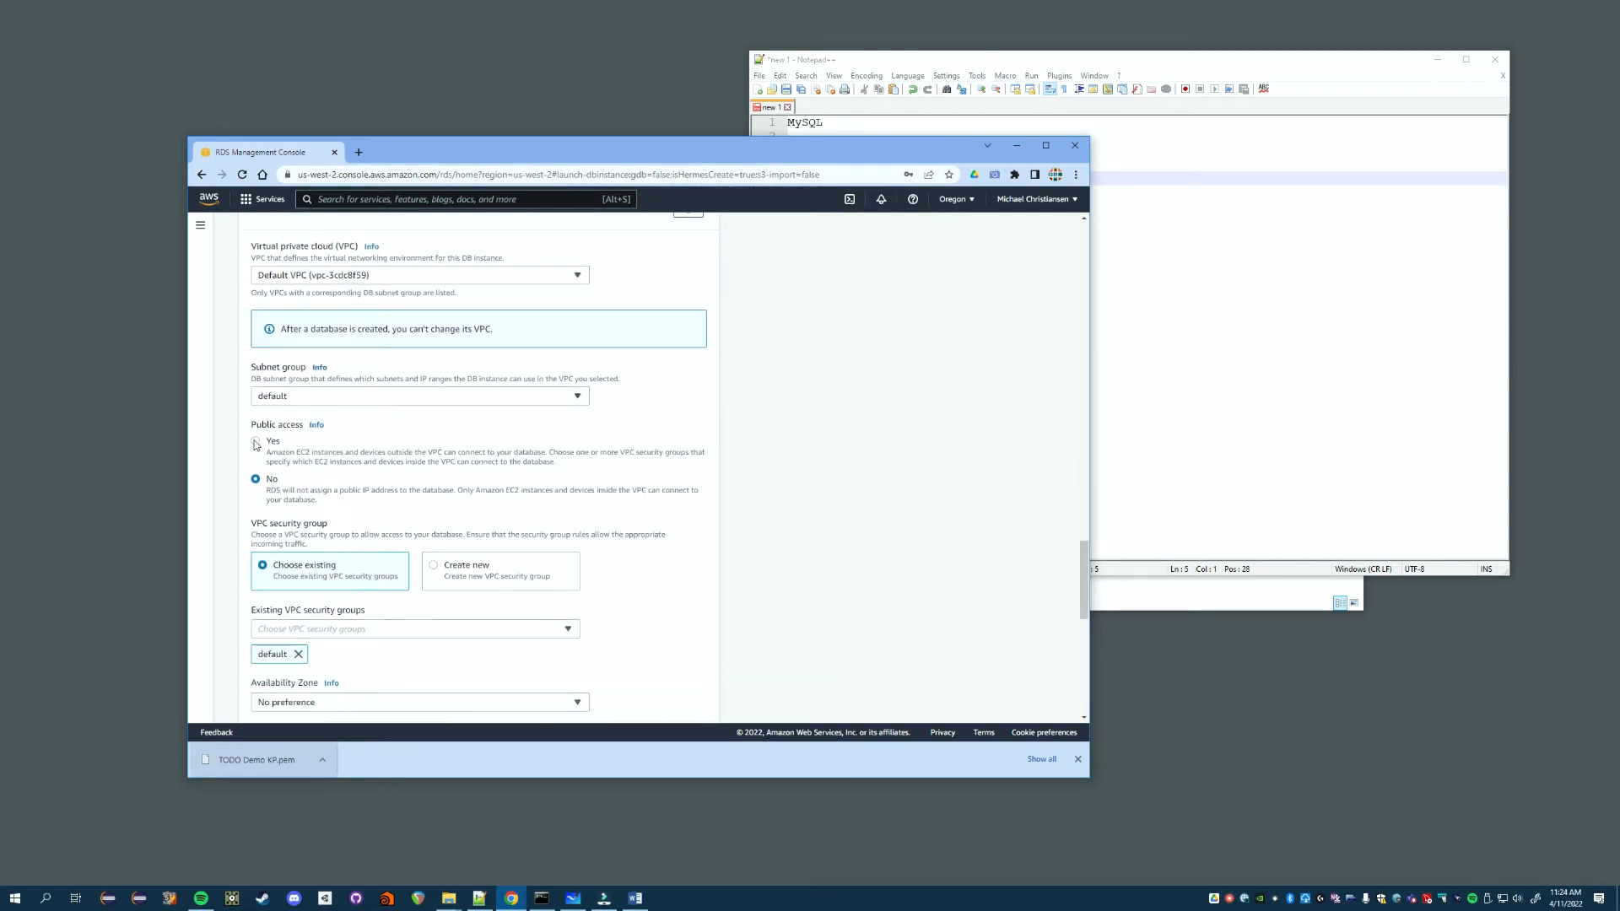
click(256, 443)
Choose to create a new VPC security group and name it "TODO Demo MySQL SG"
scroll(297, 445, down, 2)
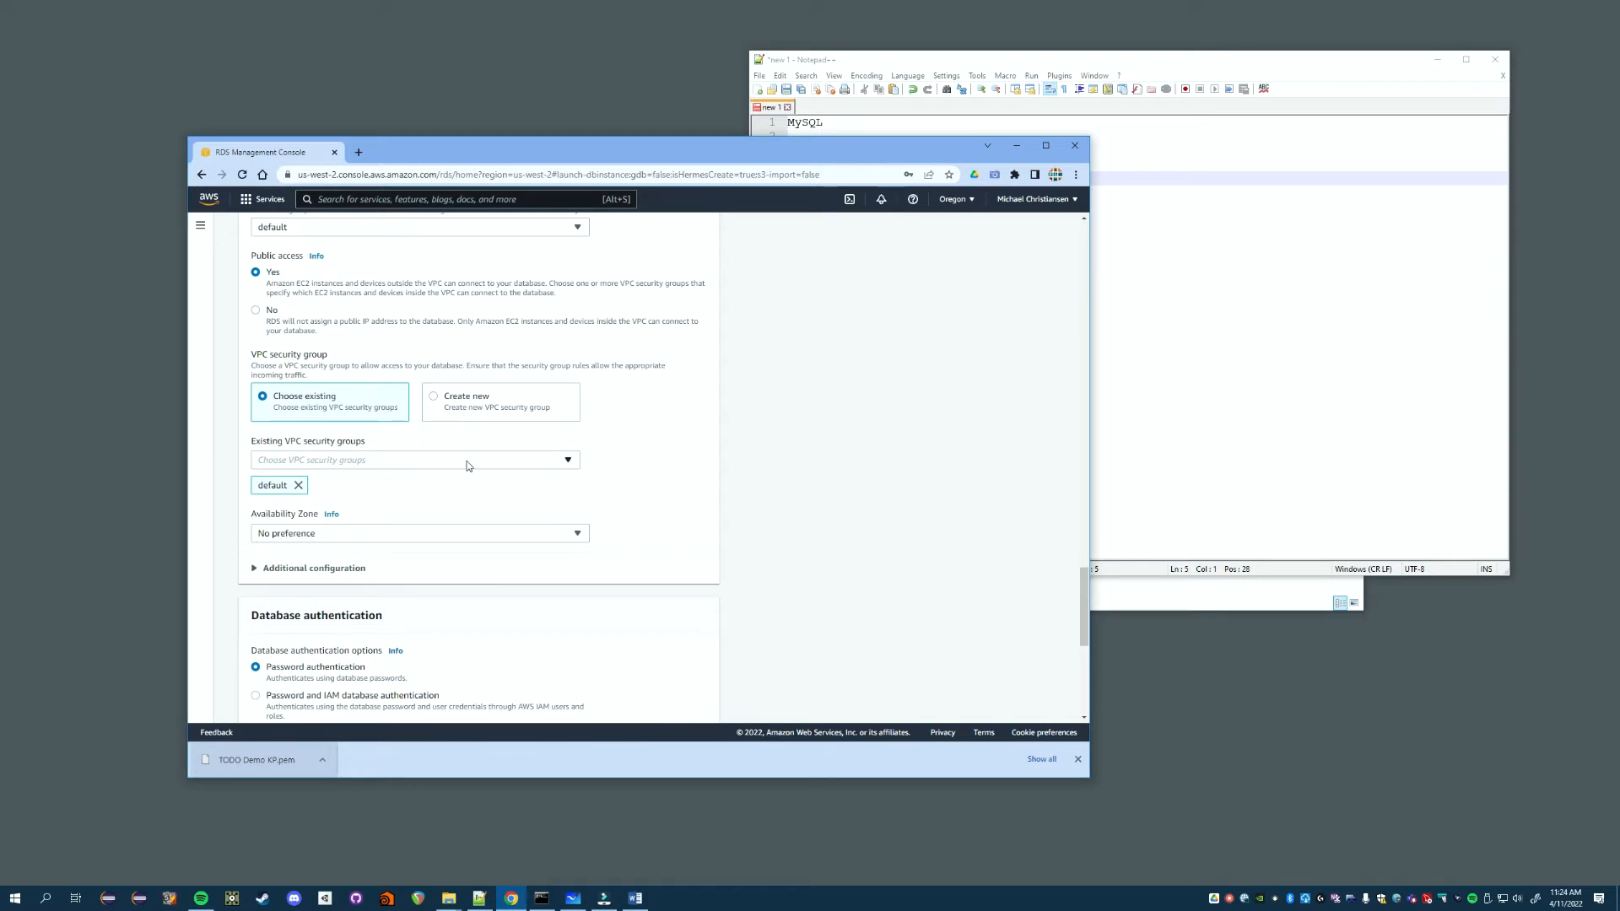
click(452, 404)
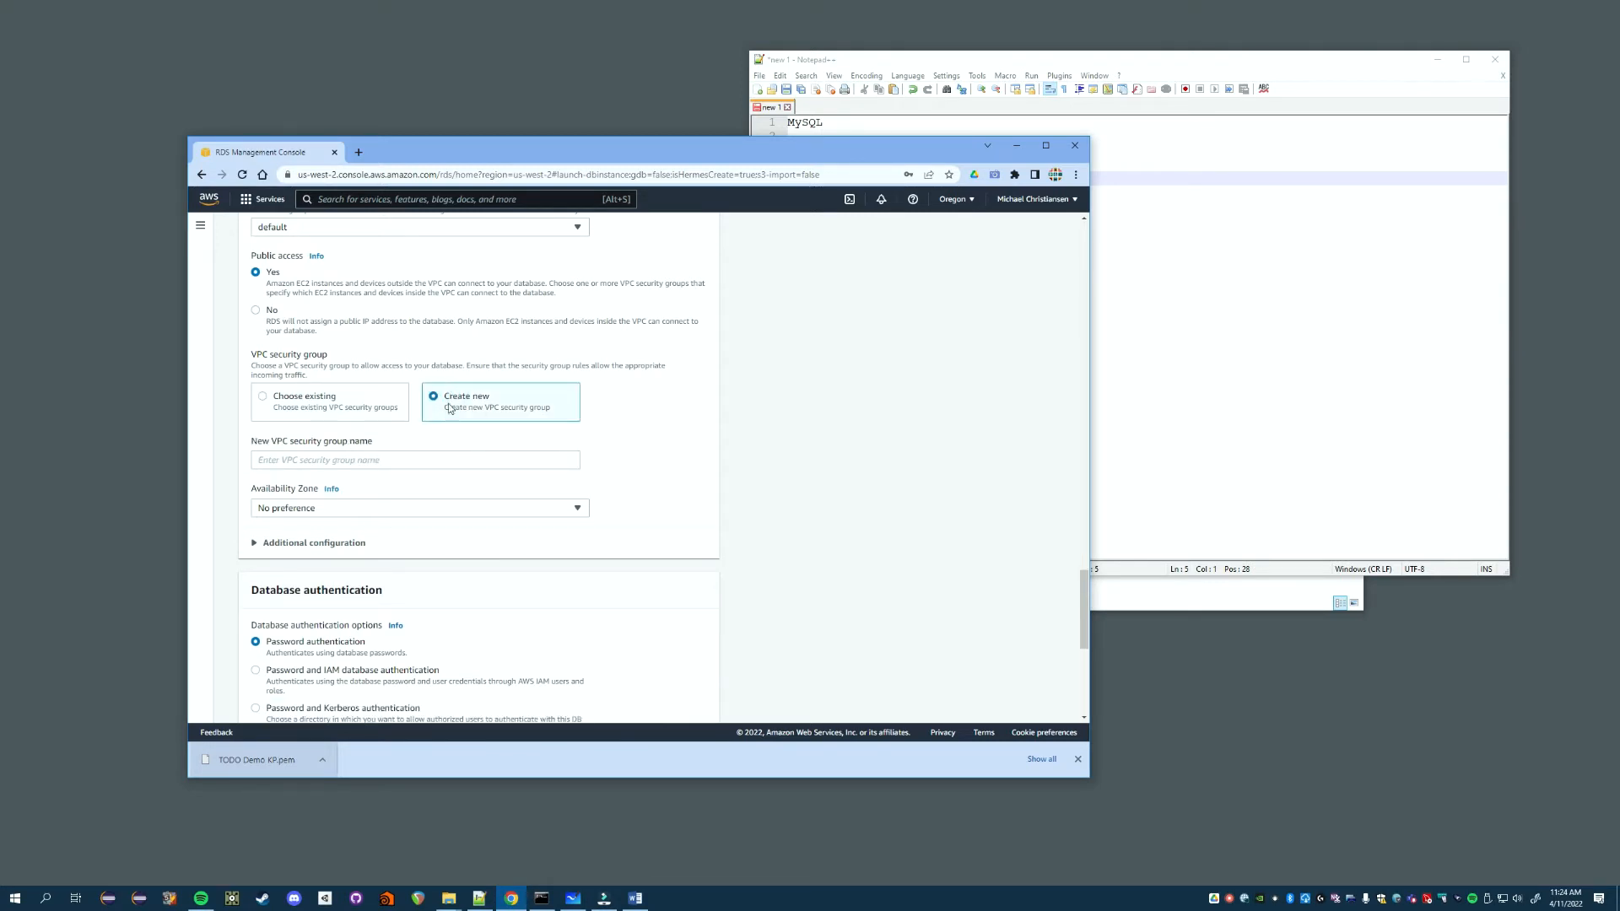
click(315, 463)
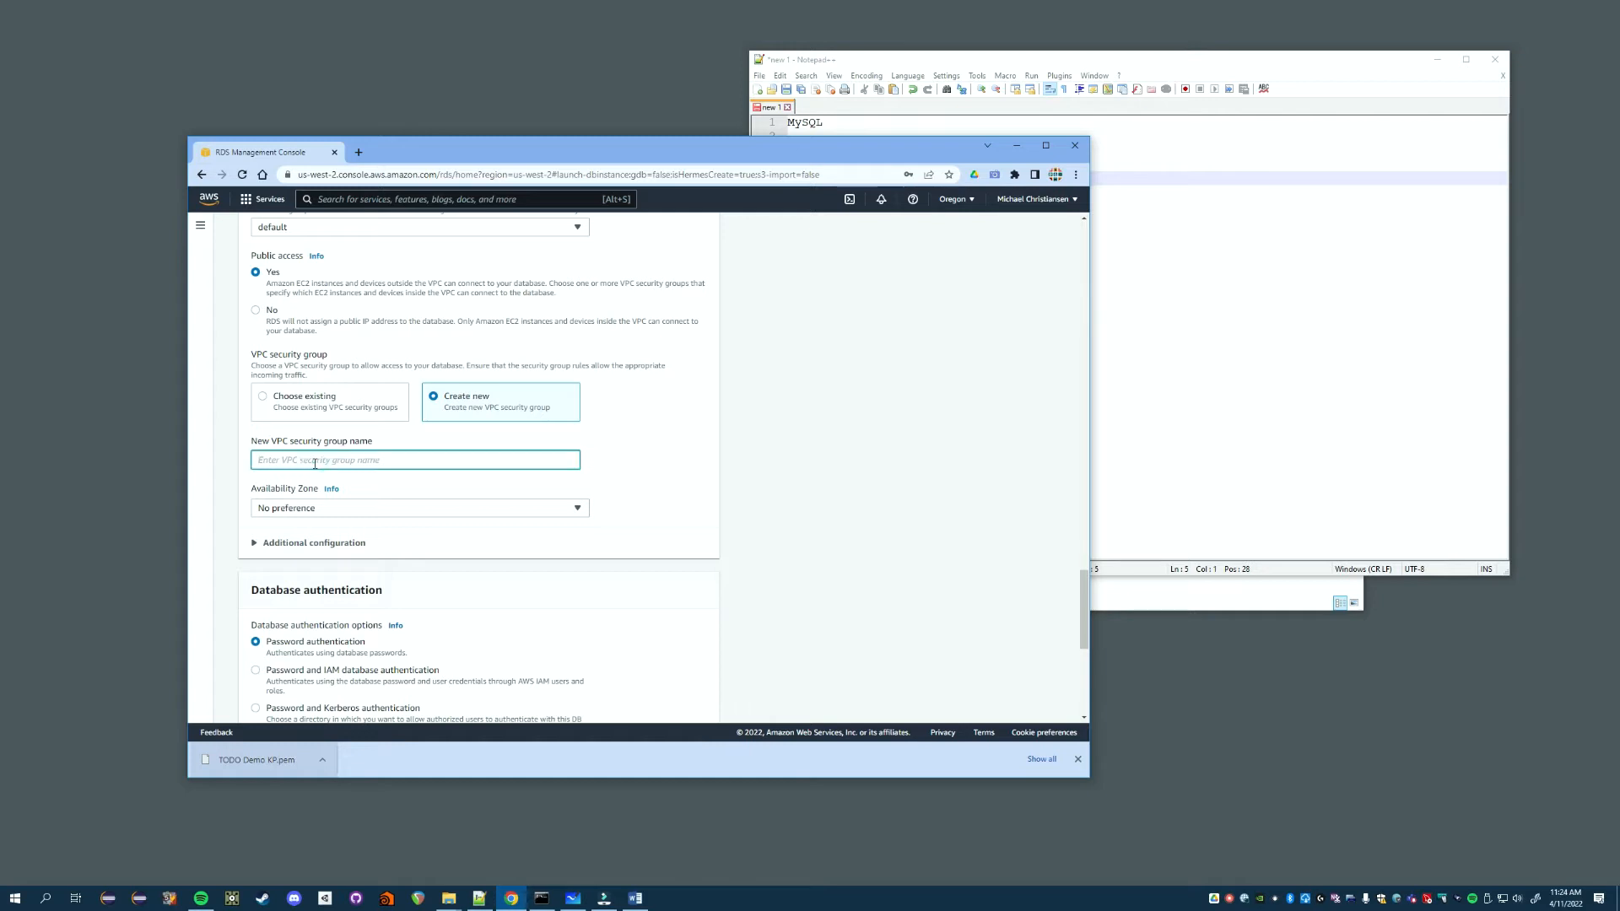
text(MySQL)
key(Home)
text(TODO Demo)
Disable encryption in the database's additional configuration, keeping password authentication, and review the remaining options through the estimated monthly costs
scroll(603, 482, down, 1)
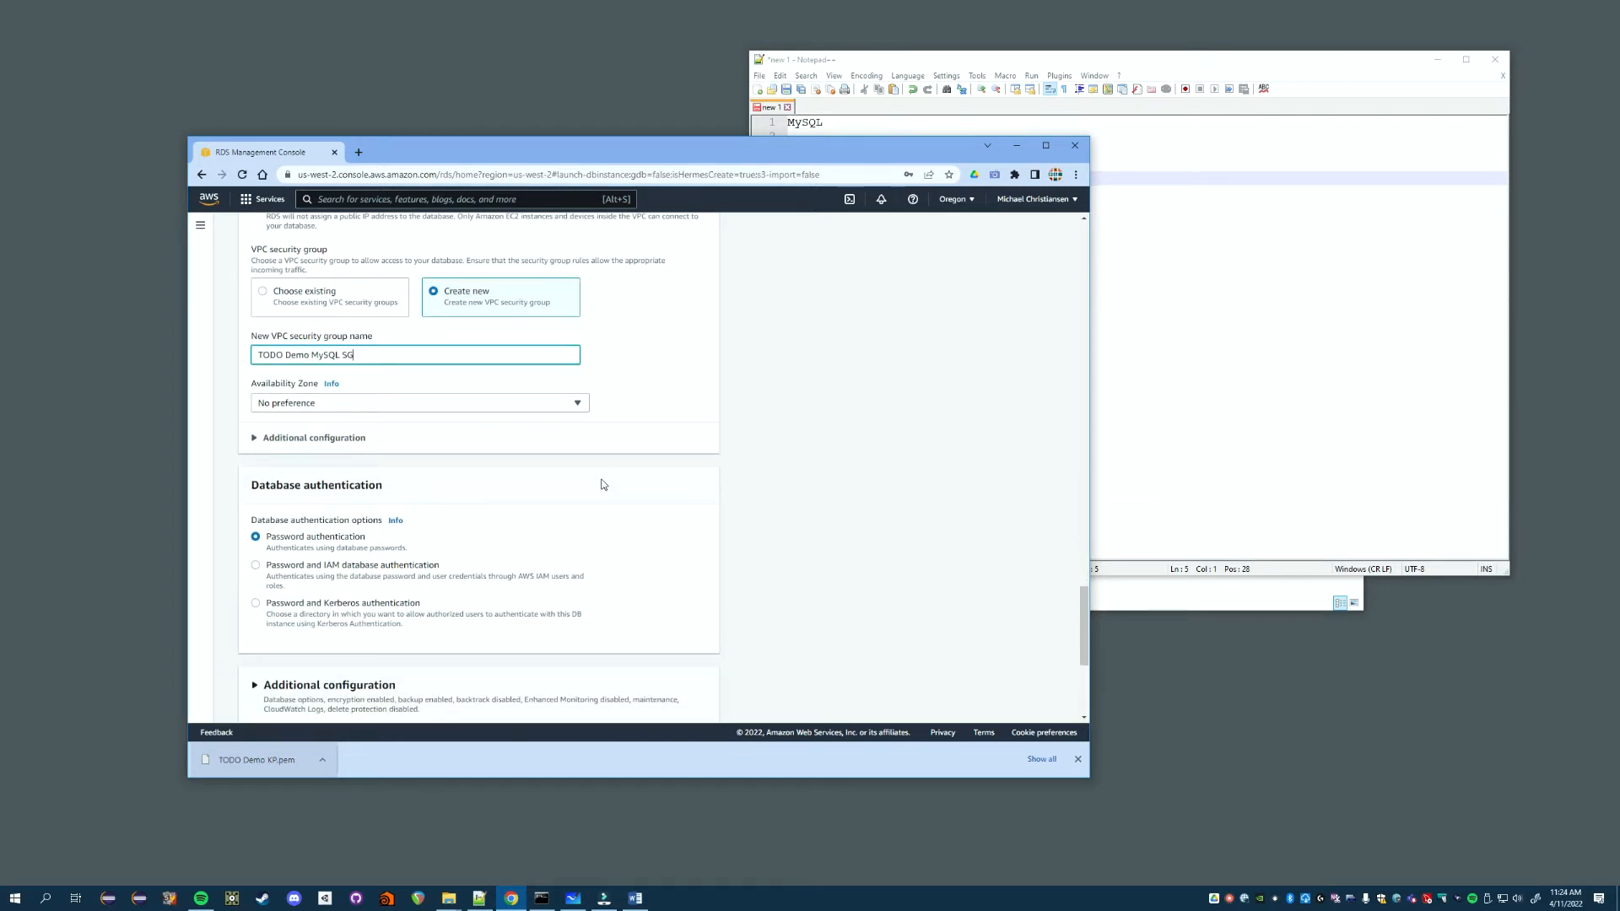
scroll(603, 485, down, 1)
scroll(603, 485, down, 3)
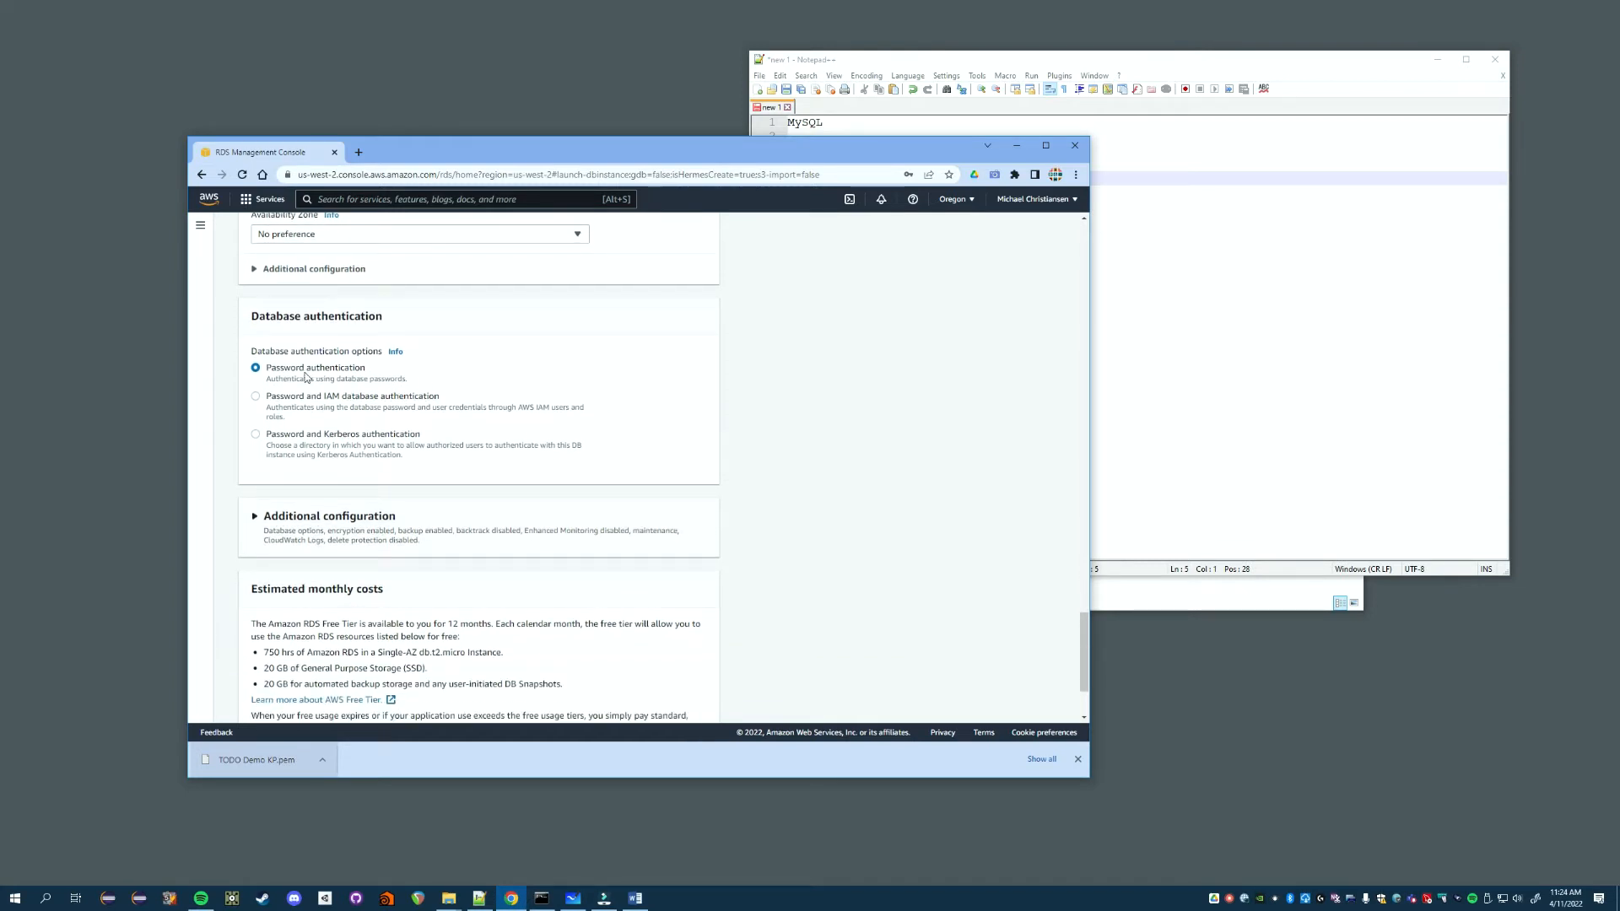
scroll(544, 469, down, 3)
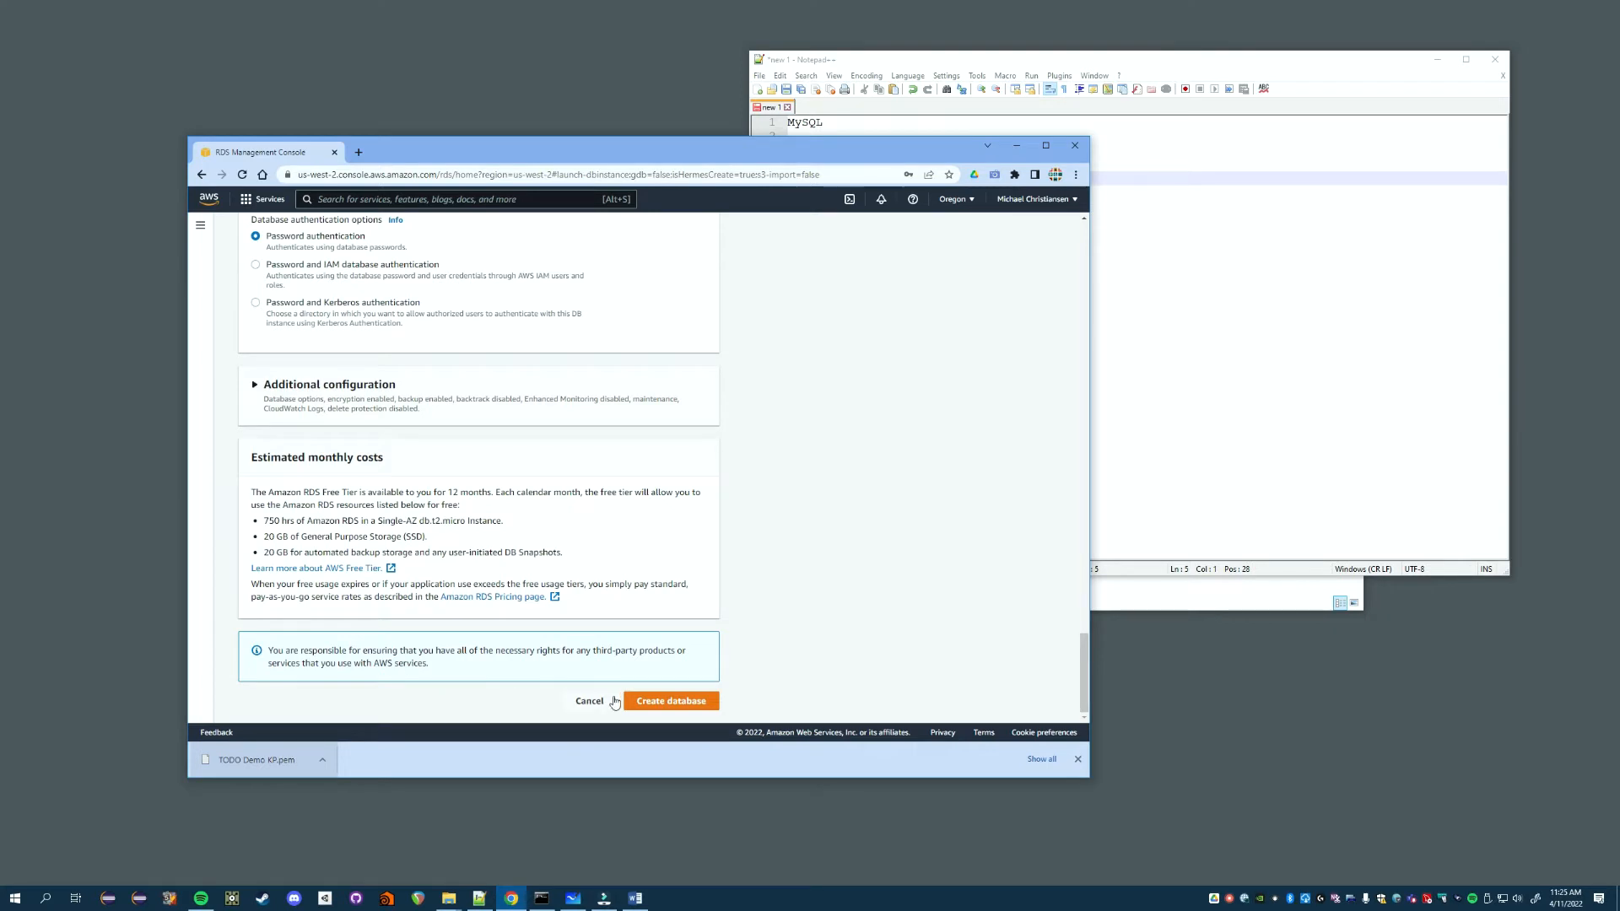
click(253, 387)
scroll(367, 465, down, 1)
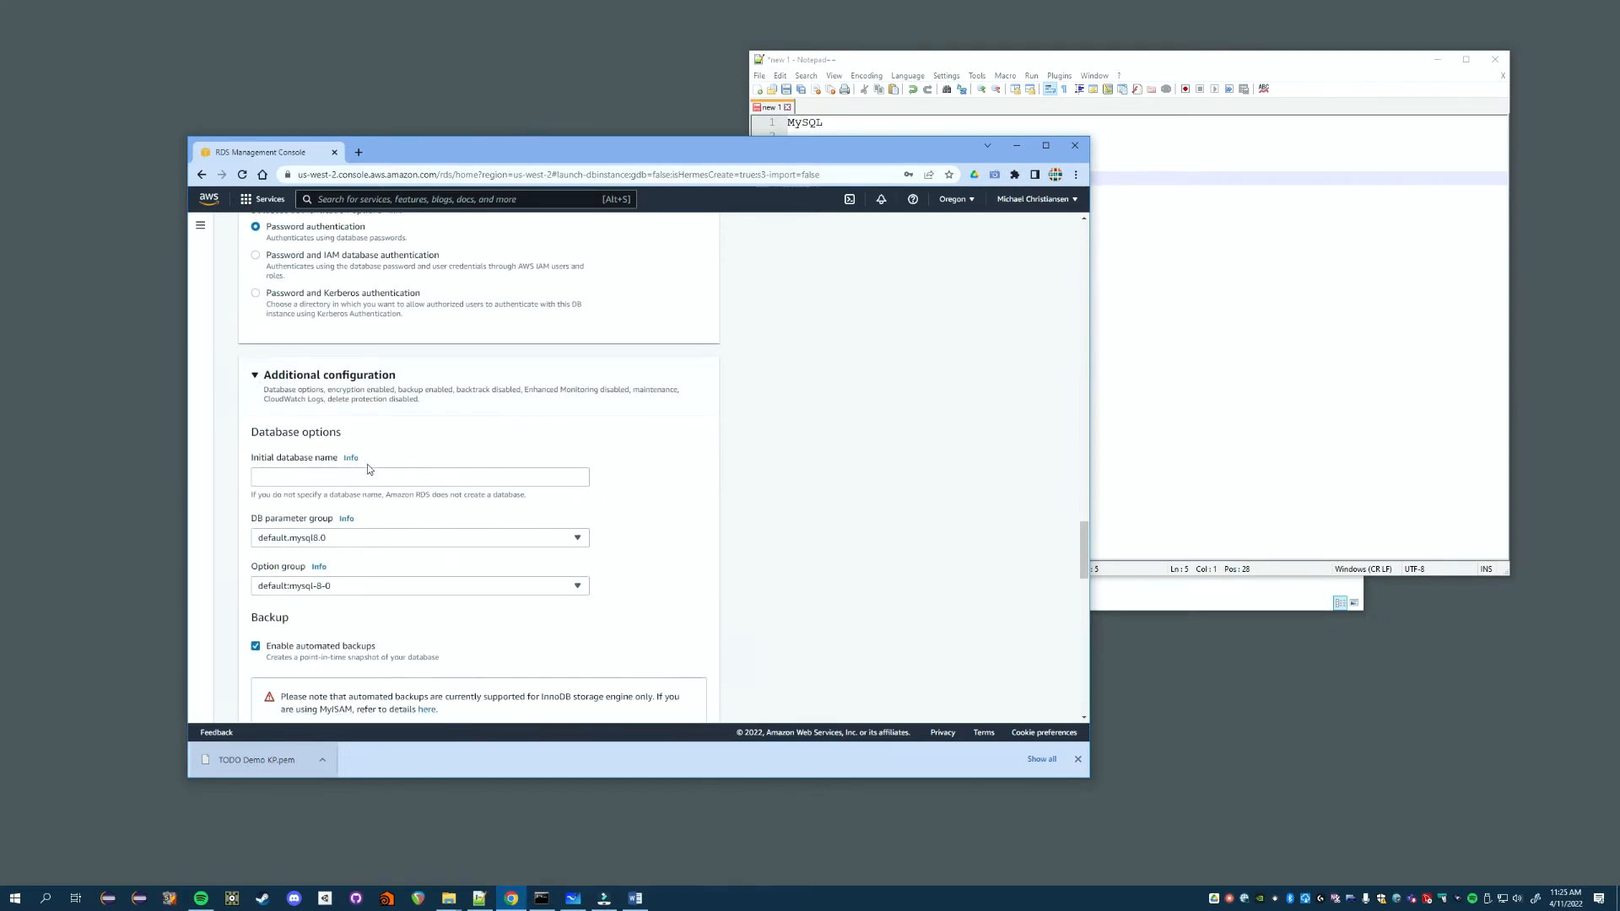
scroll(371, 462, down, 3)
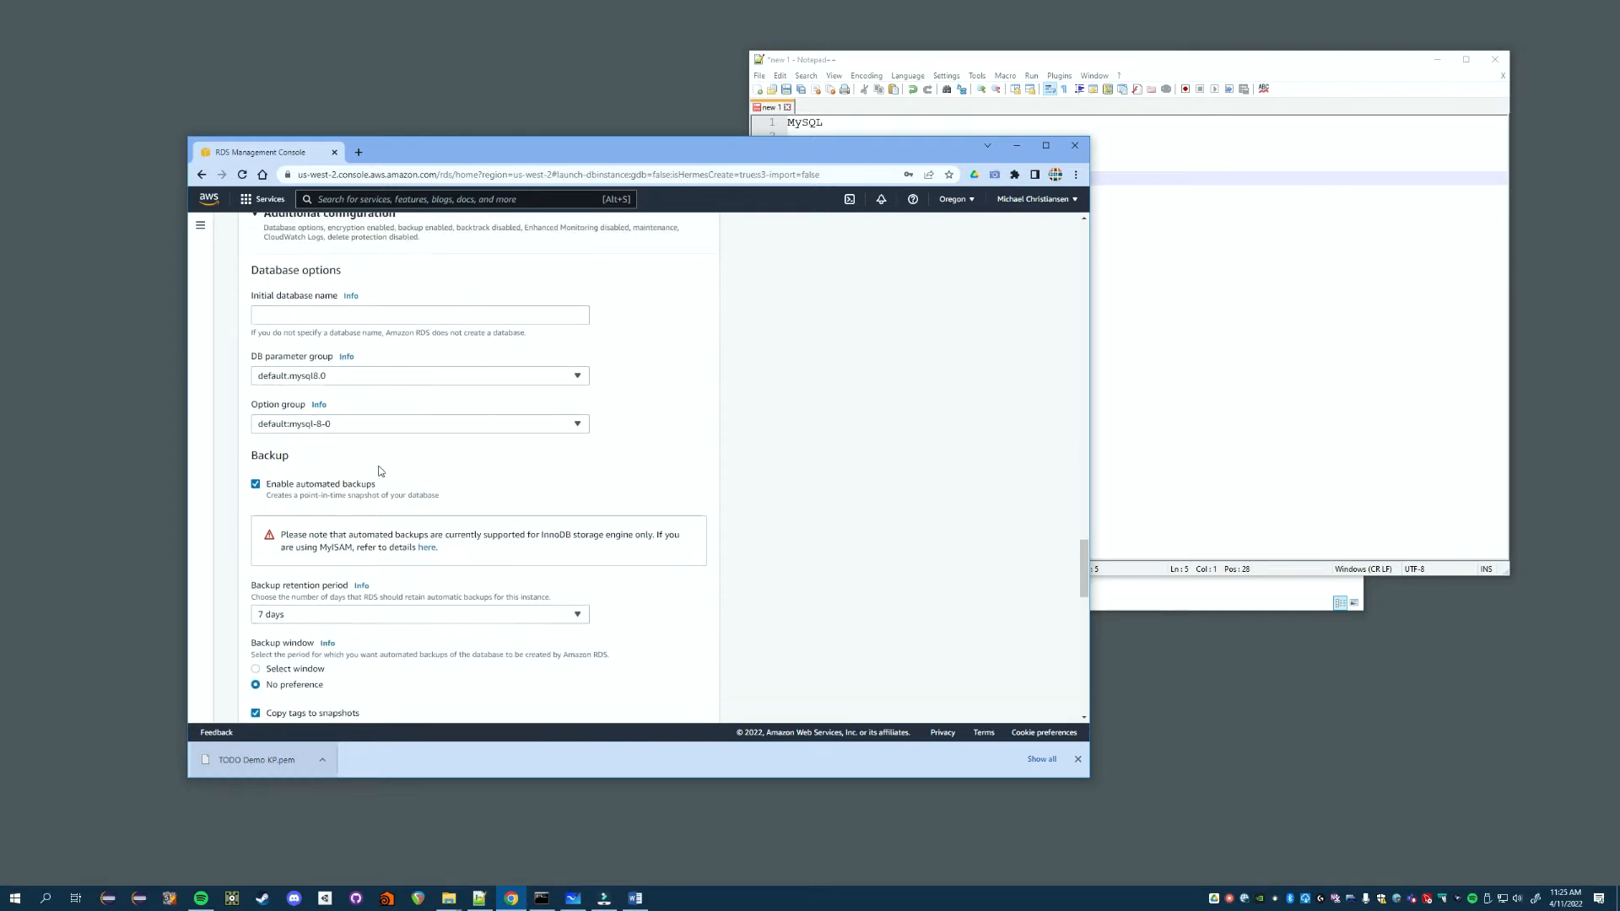
scroll(380, 471, down, 2)
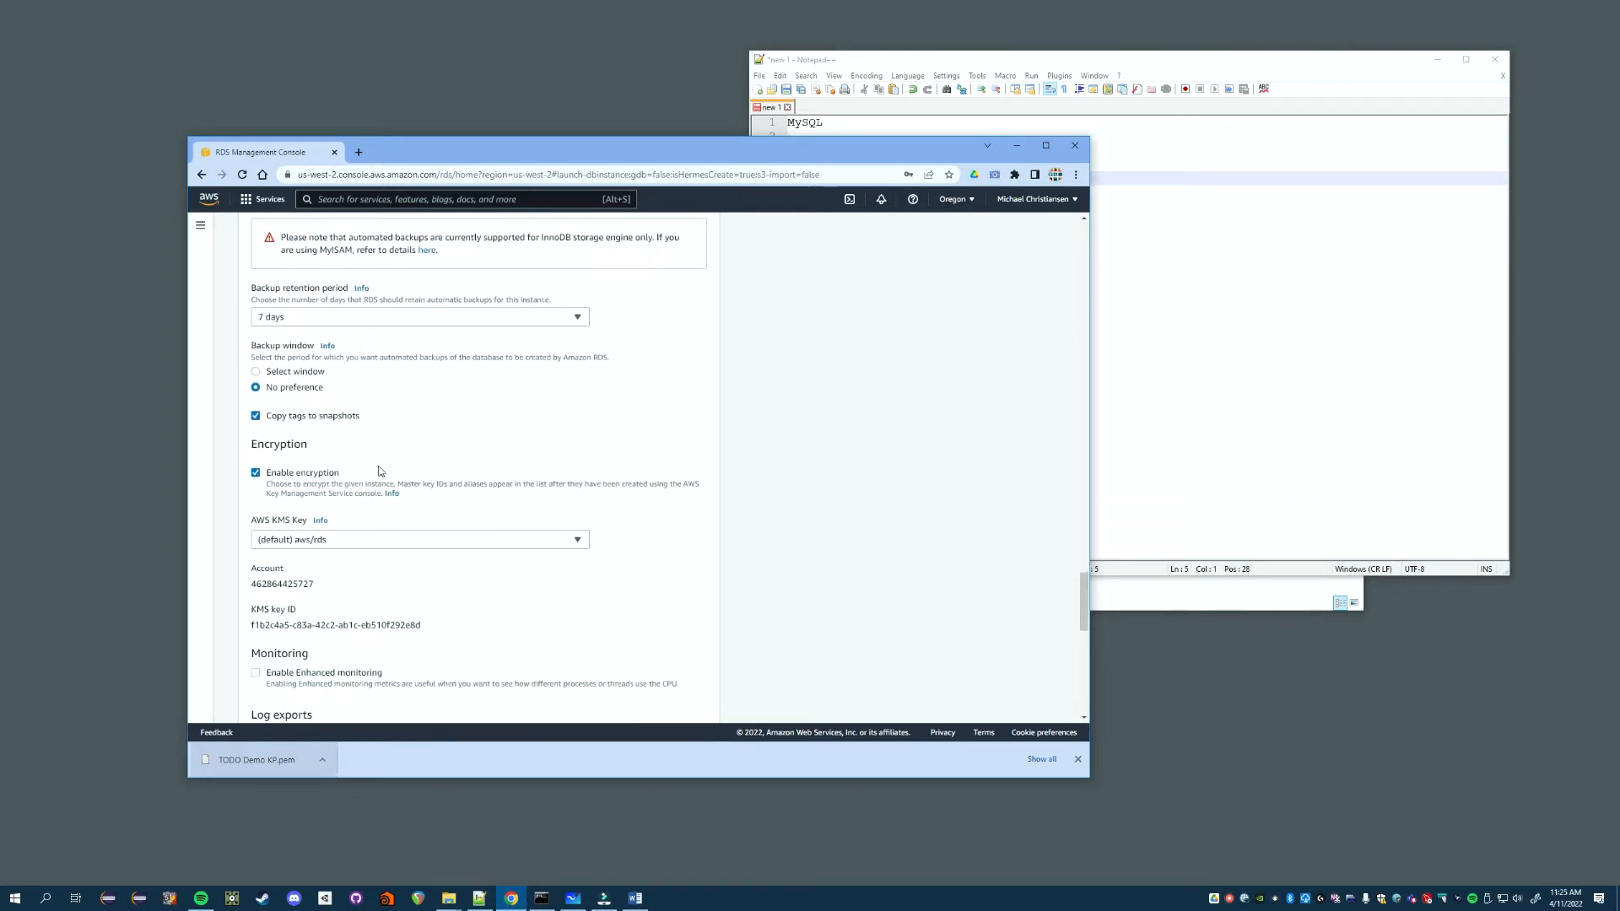
scroll(380, 471, down, 1)
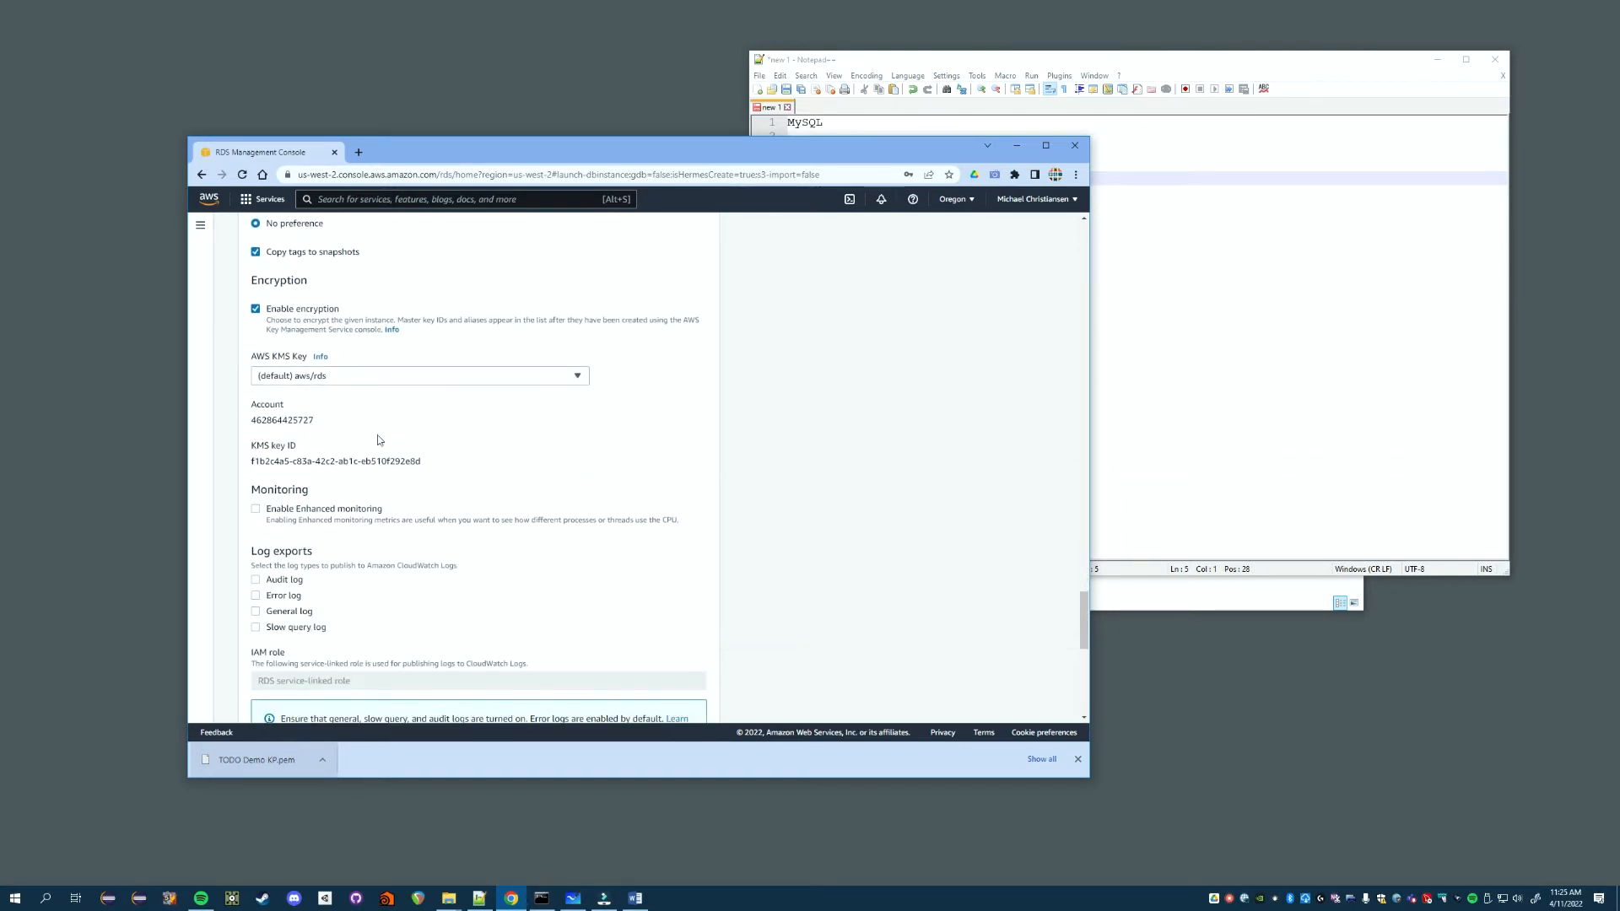
click(256, 310)
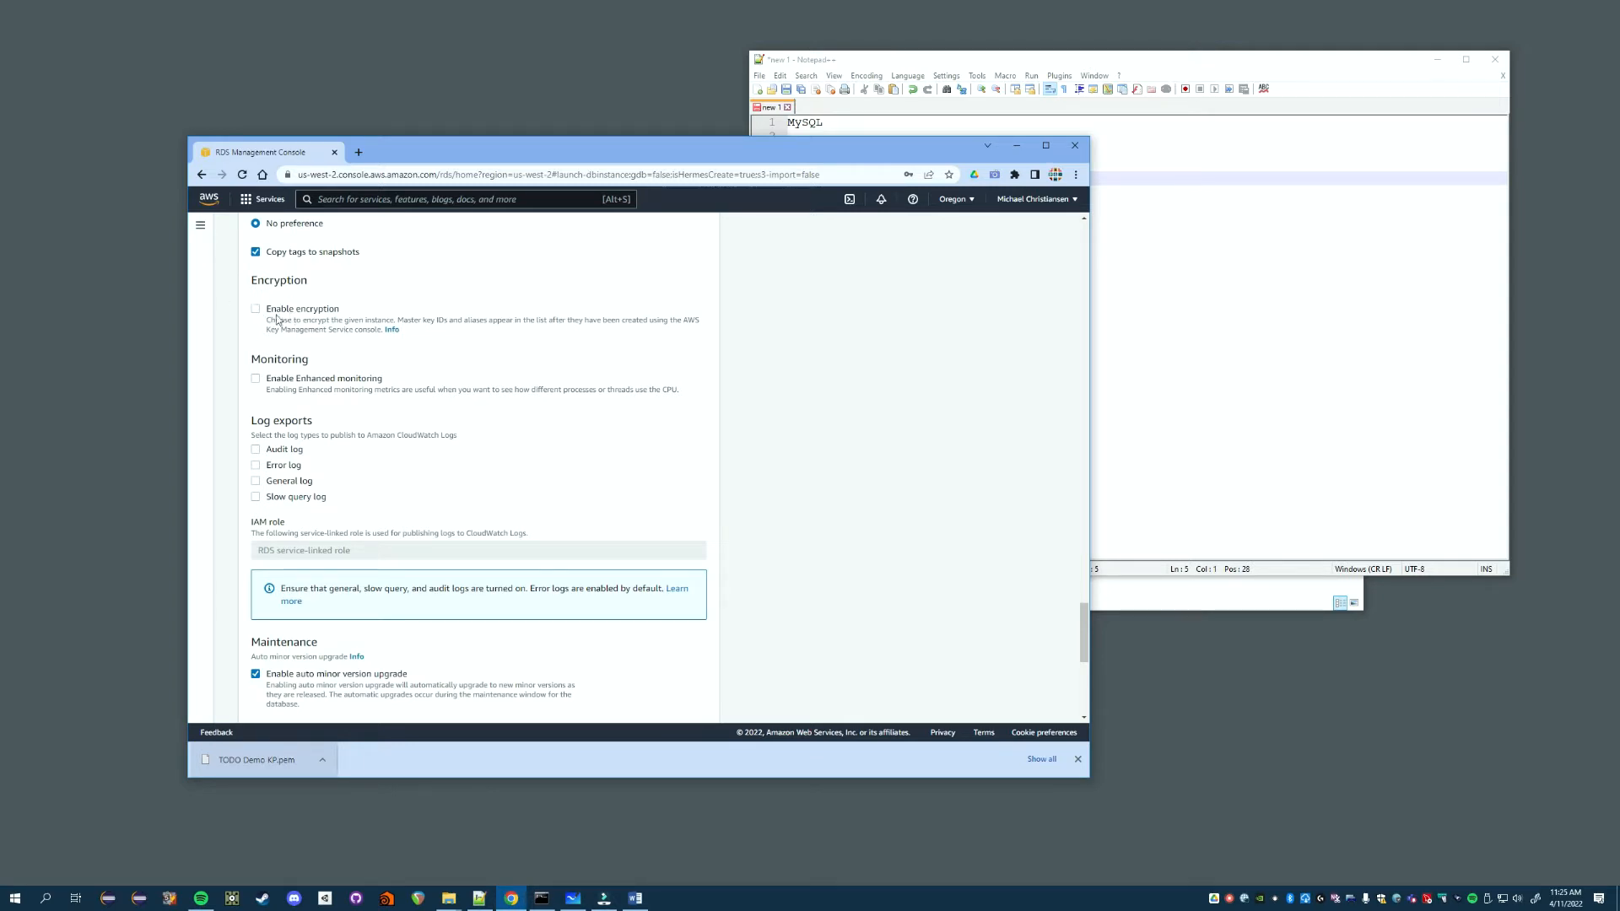
scroll(319, 334, down, 2)
scroll(319, 334, down, 3)
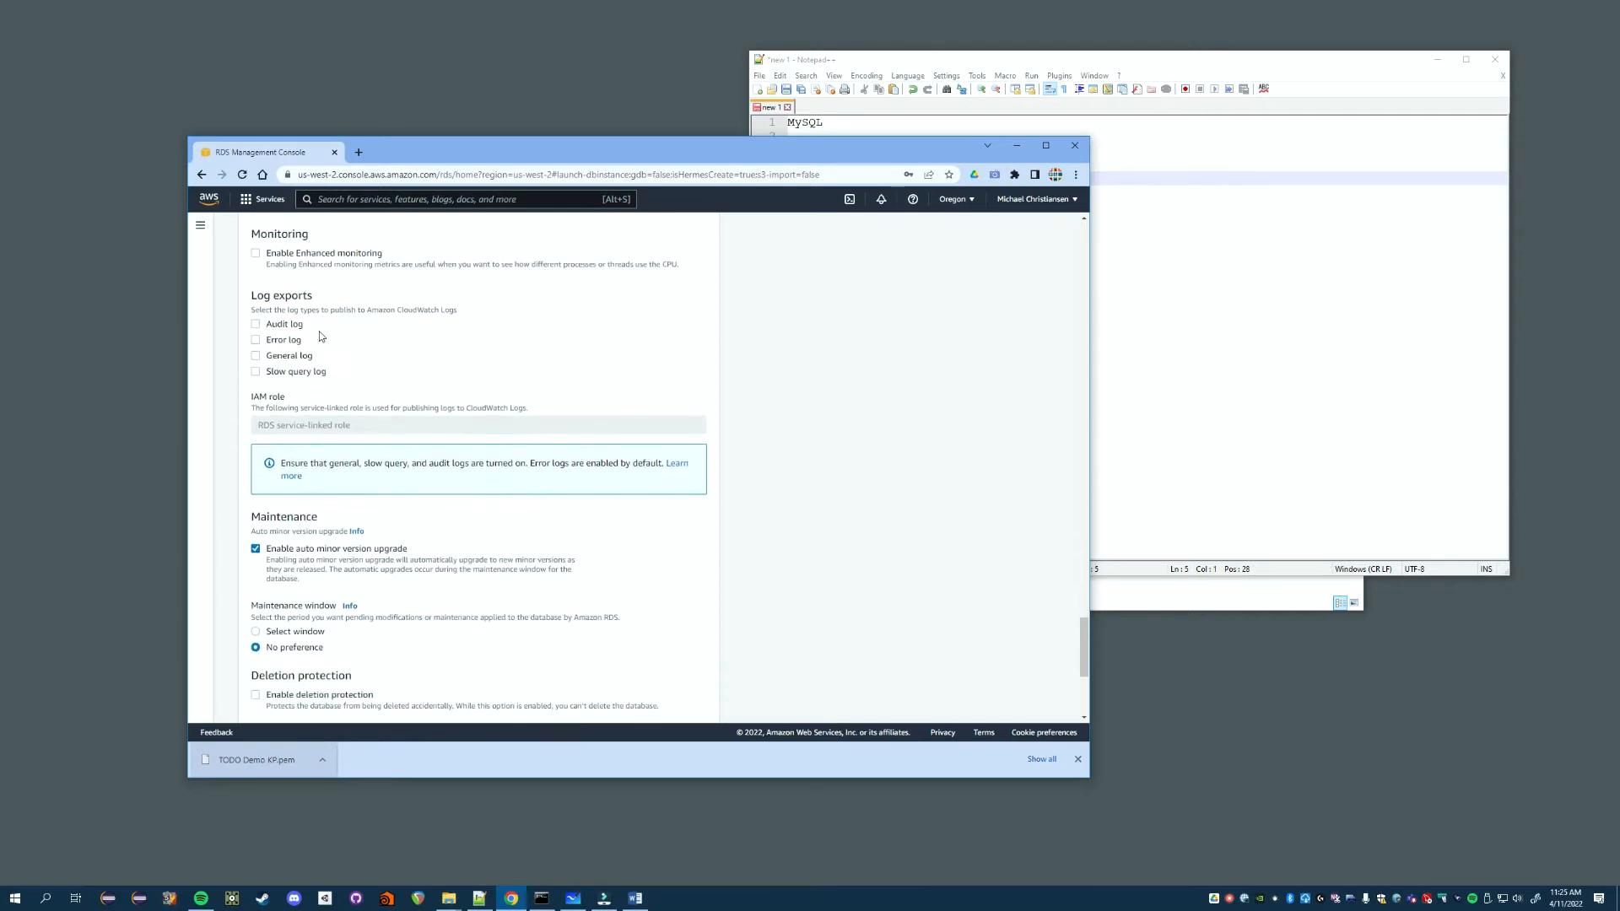
scroll(319, 334, down, 2)
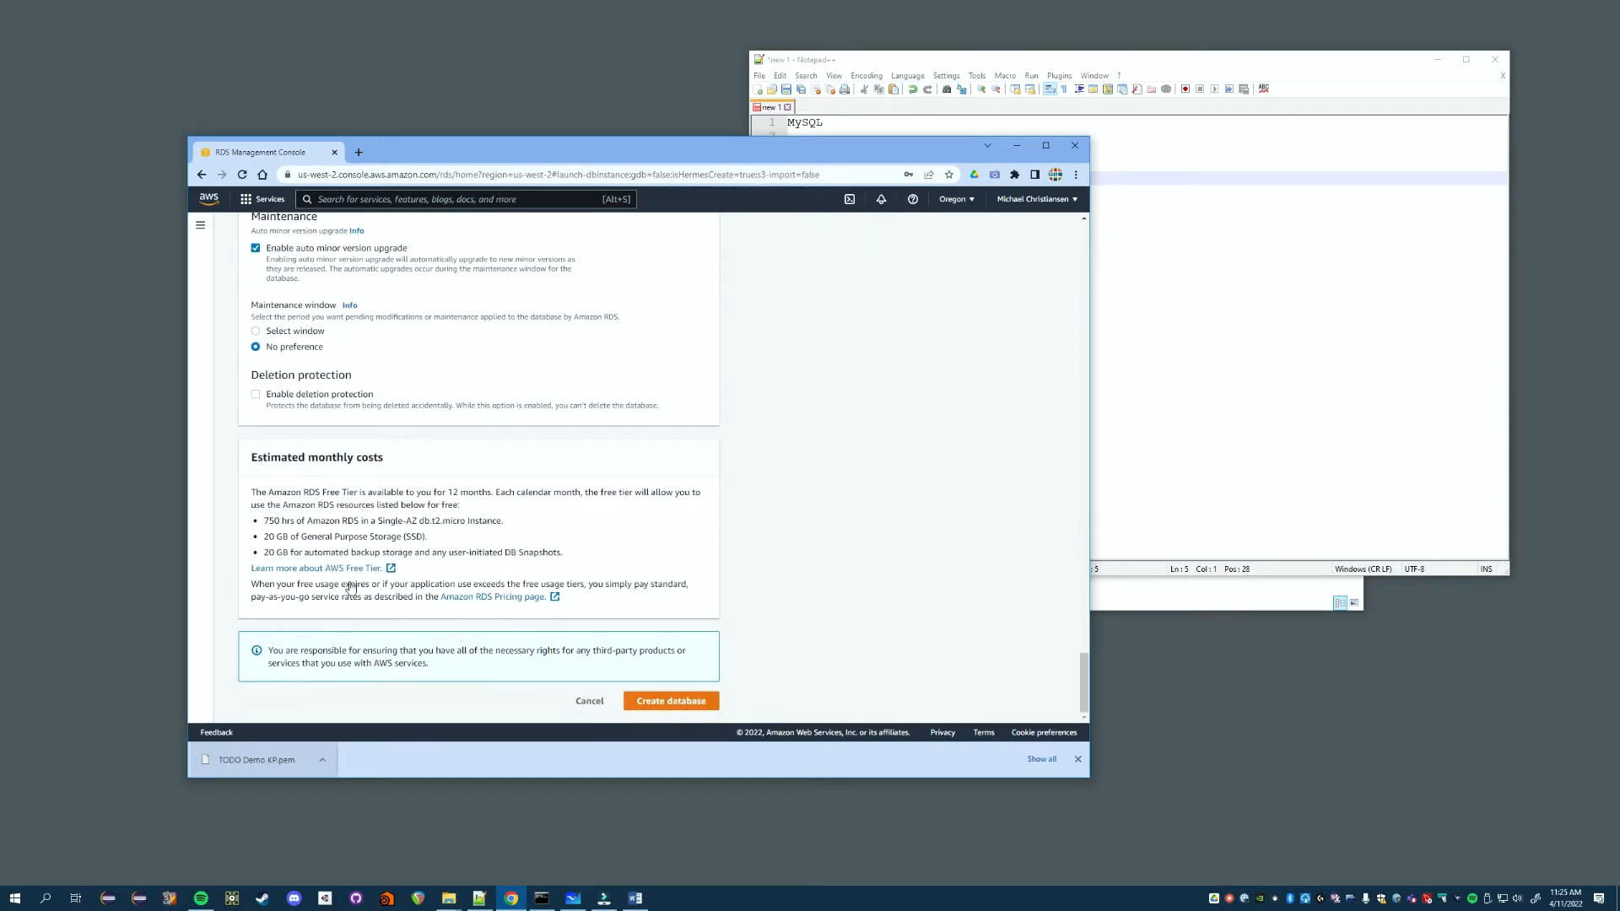
Submit the database form and correct the DB instance identifier to TODODemoDB, without spaces
click(674, 702)
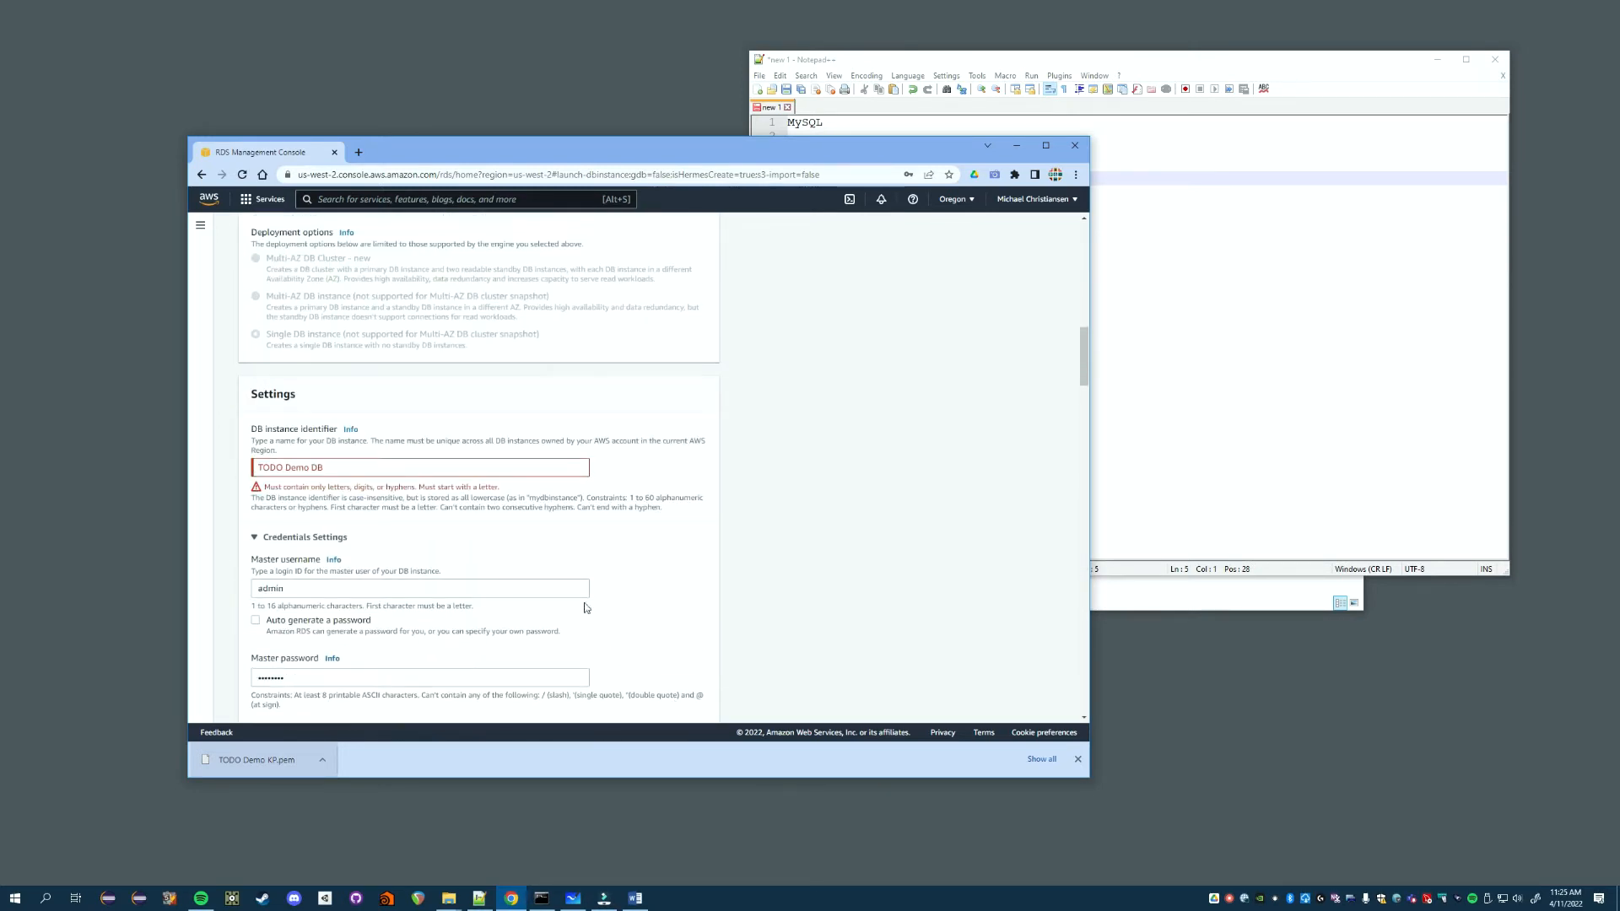
click(290, 470)
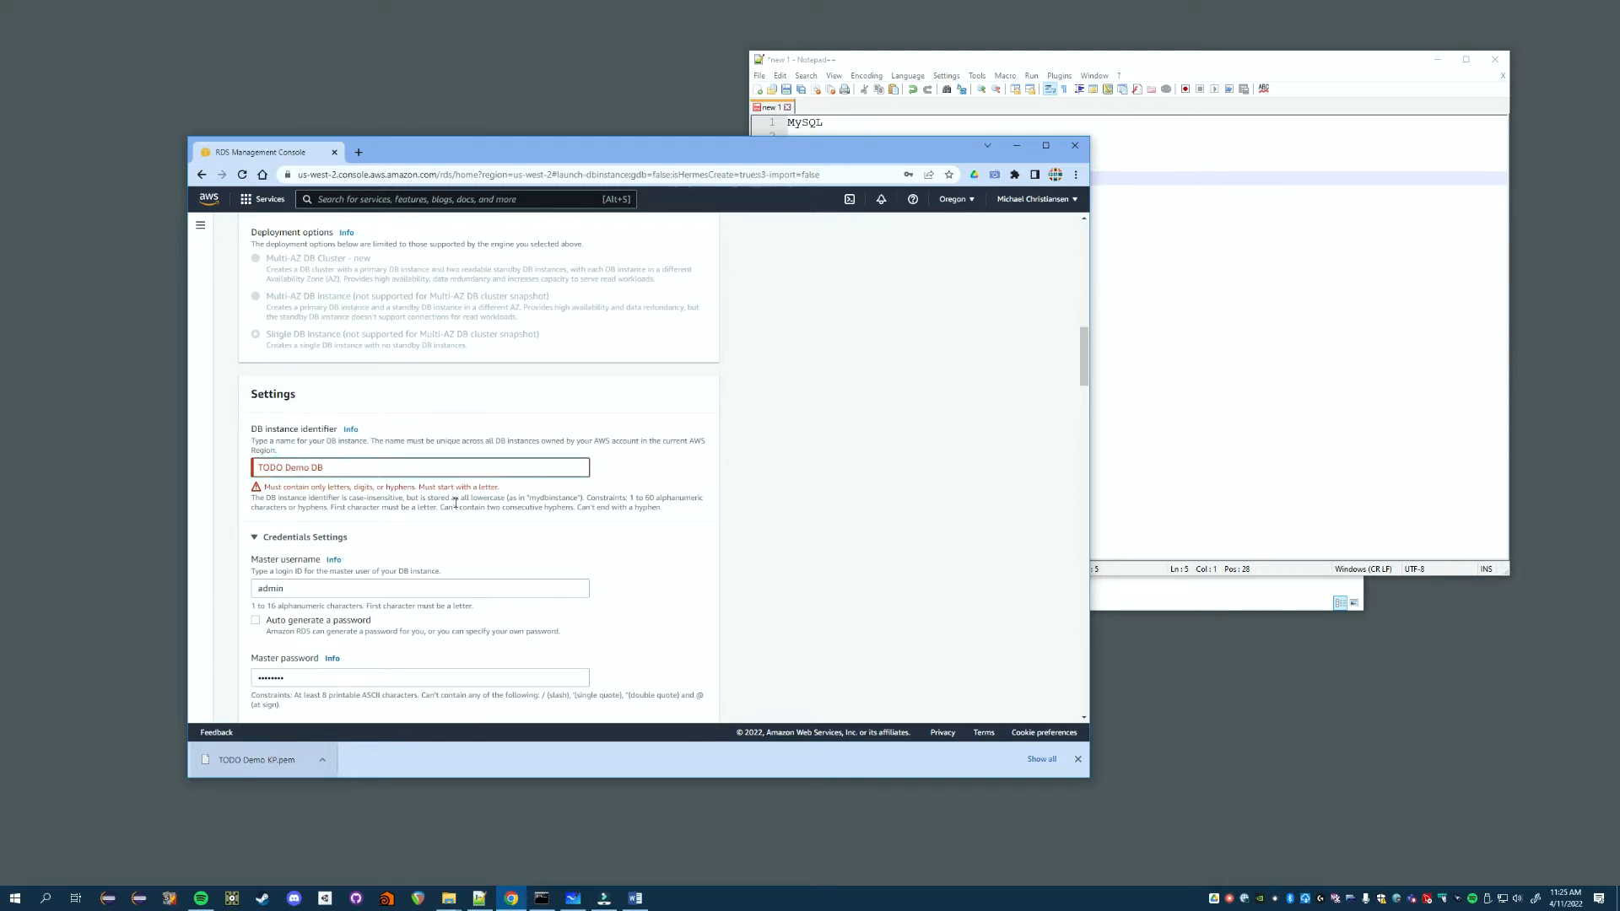
key(BackSpace)
key(Delete)
scroll(670, 535, down, 1)
scroll(670, 535, down, 3)
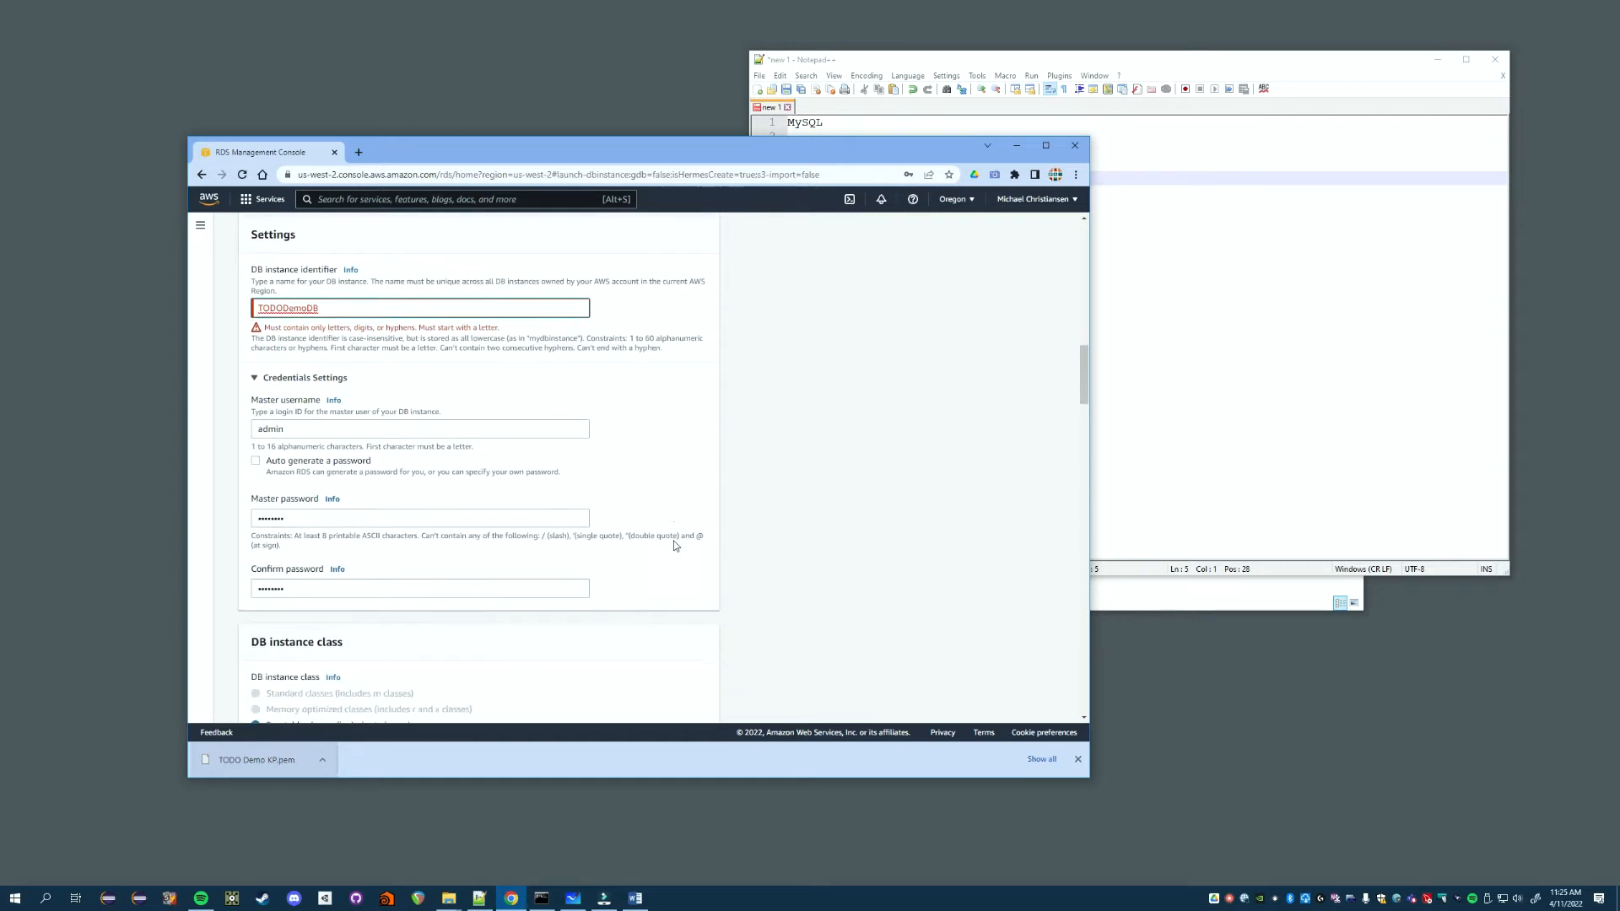
Create the database with the corrected settings, decline saving its password in the browser, and widen the browser window slightly
drag(1082, 398, 1107, 746)
click(669, 702)
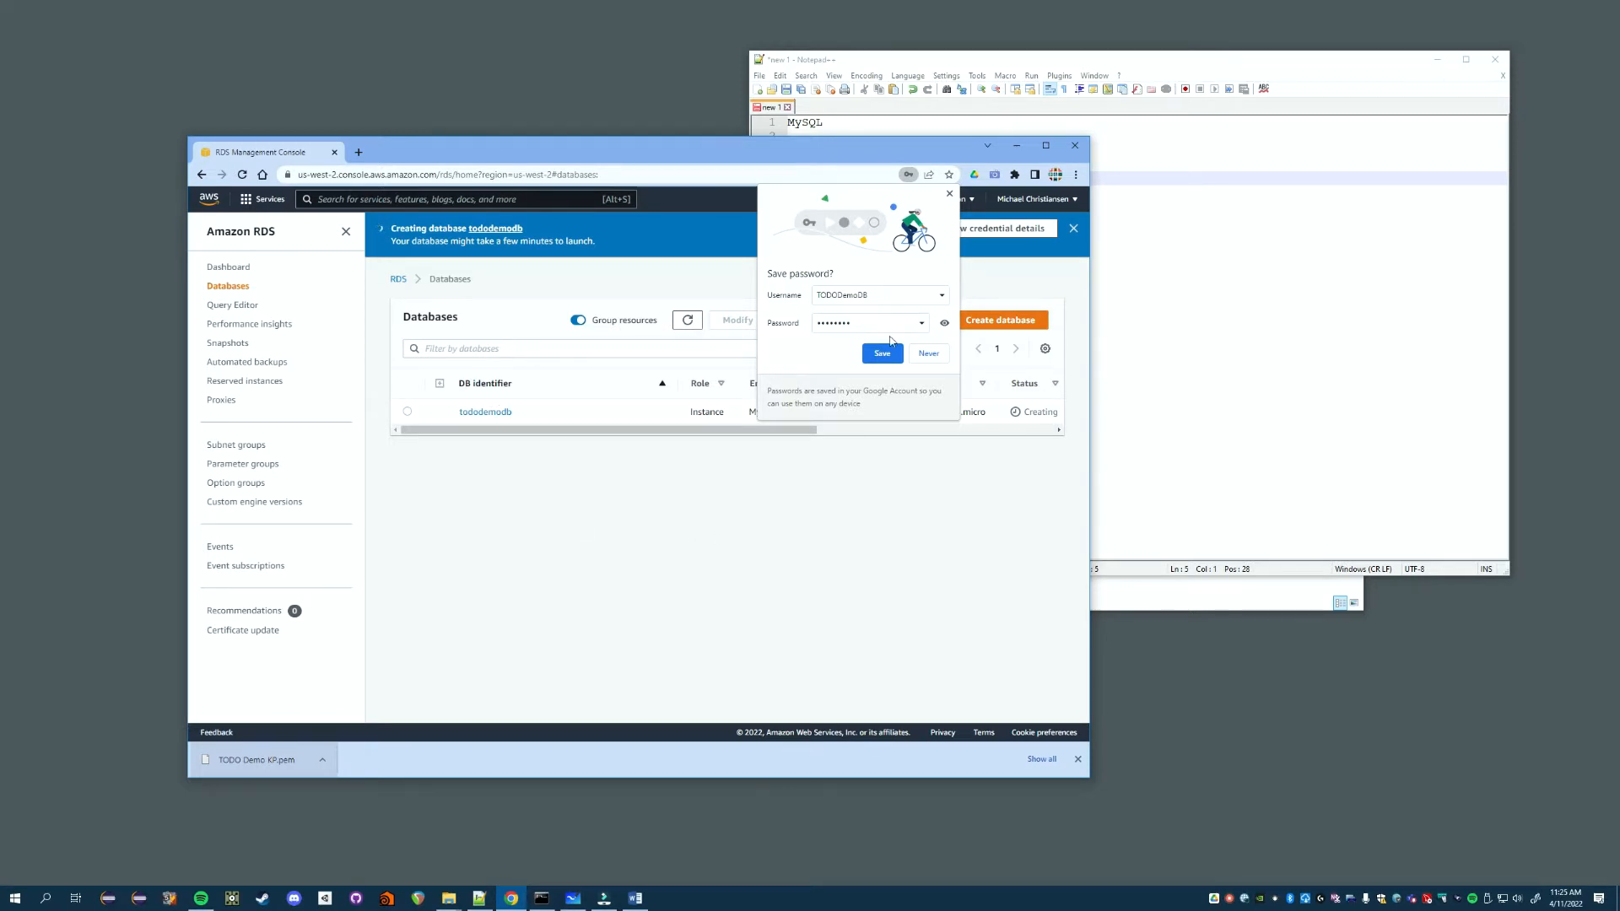
click(933, 355)
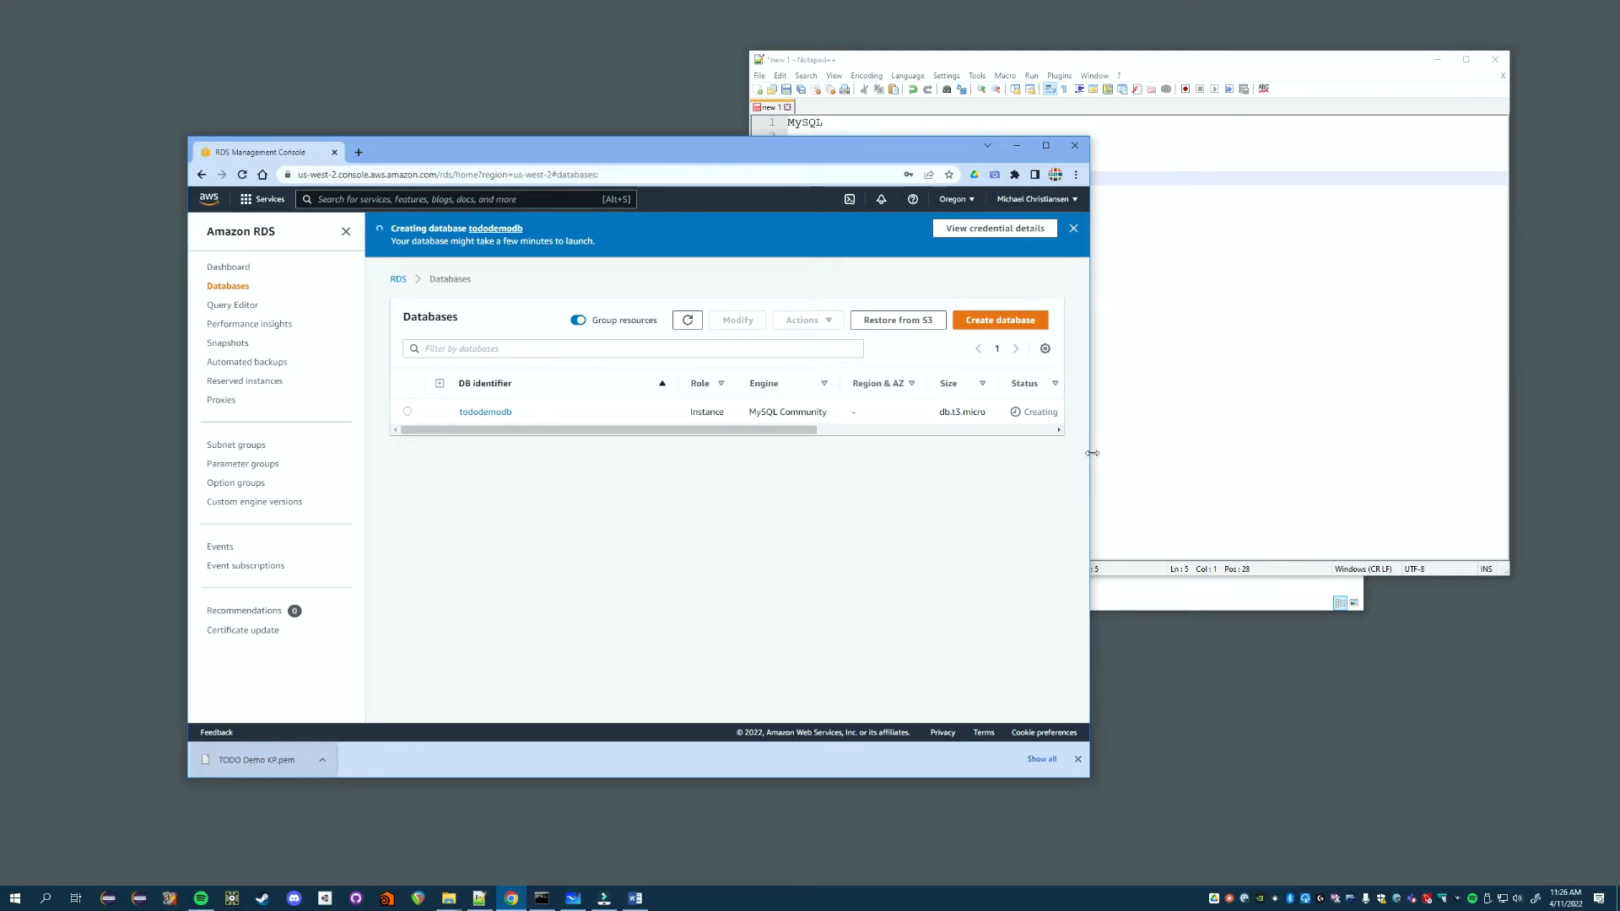
drag(1091, 450, 1146, 452)
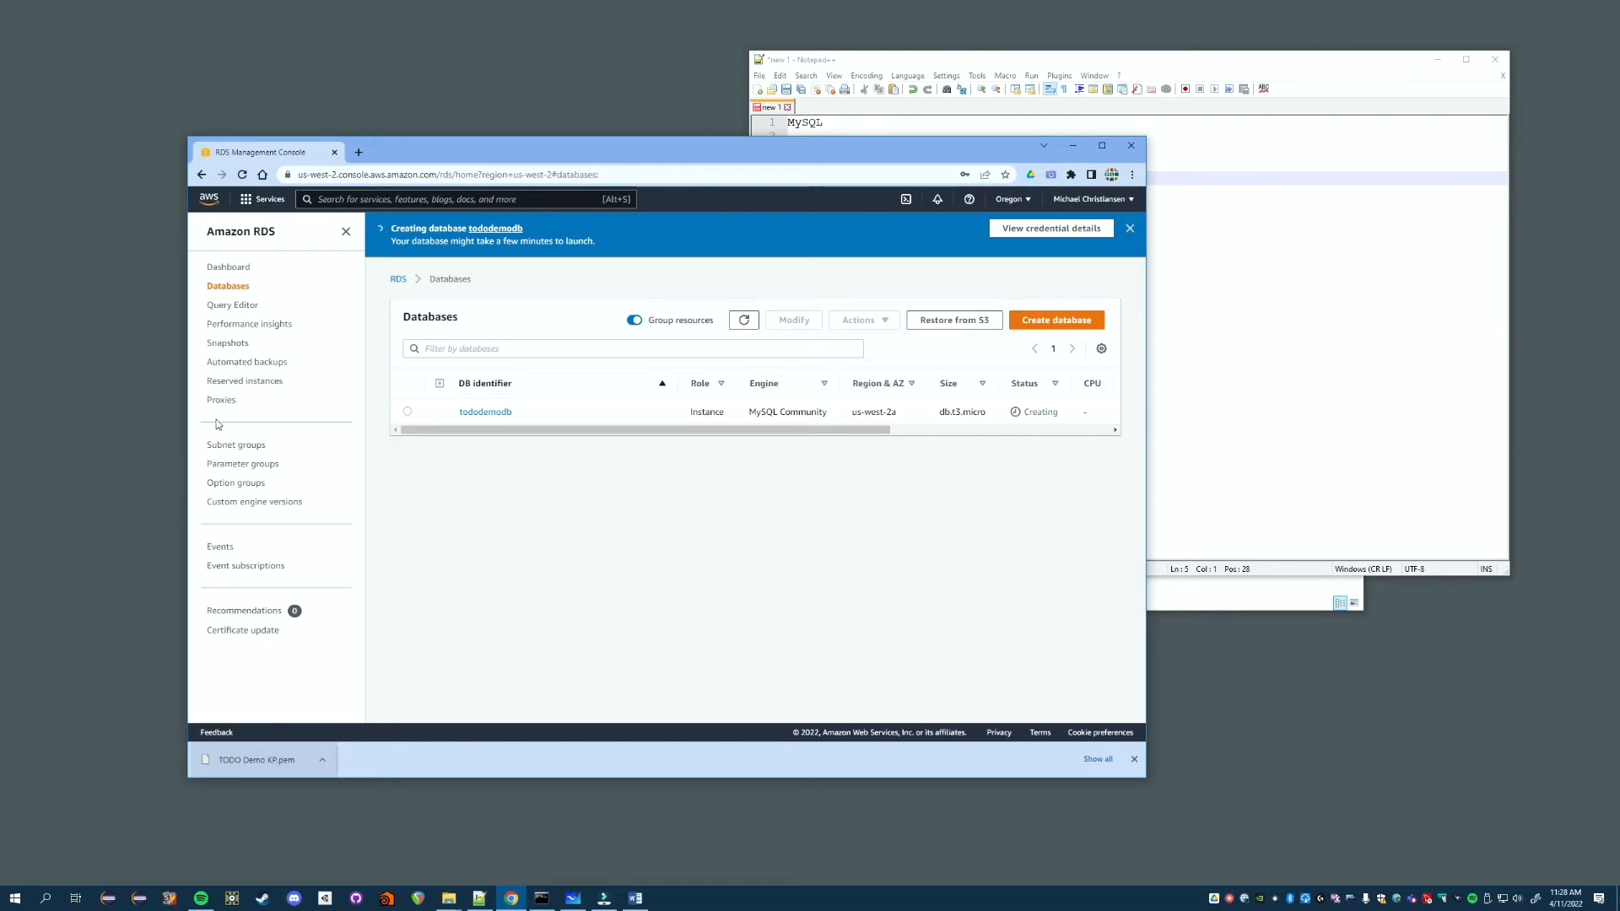
Go to the EC2 security groups and open the details of TODO Demo MySQL SG
click(255, 204)
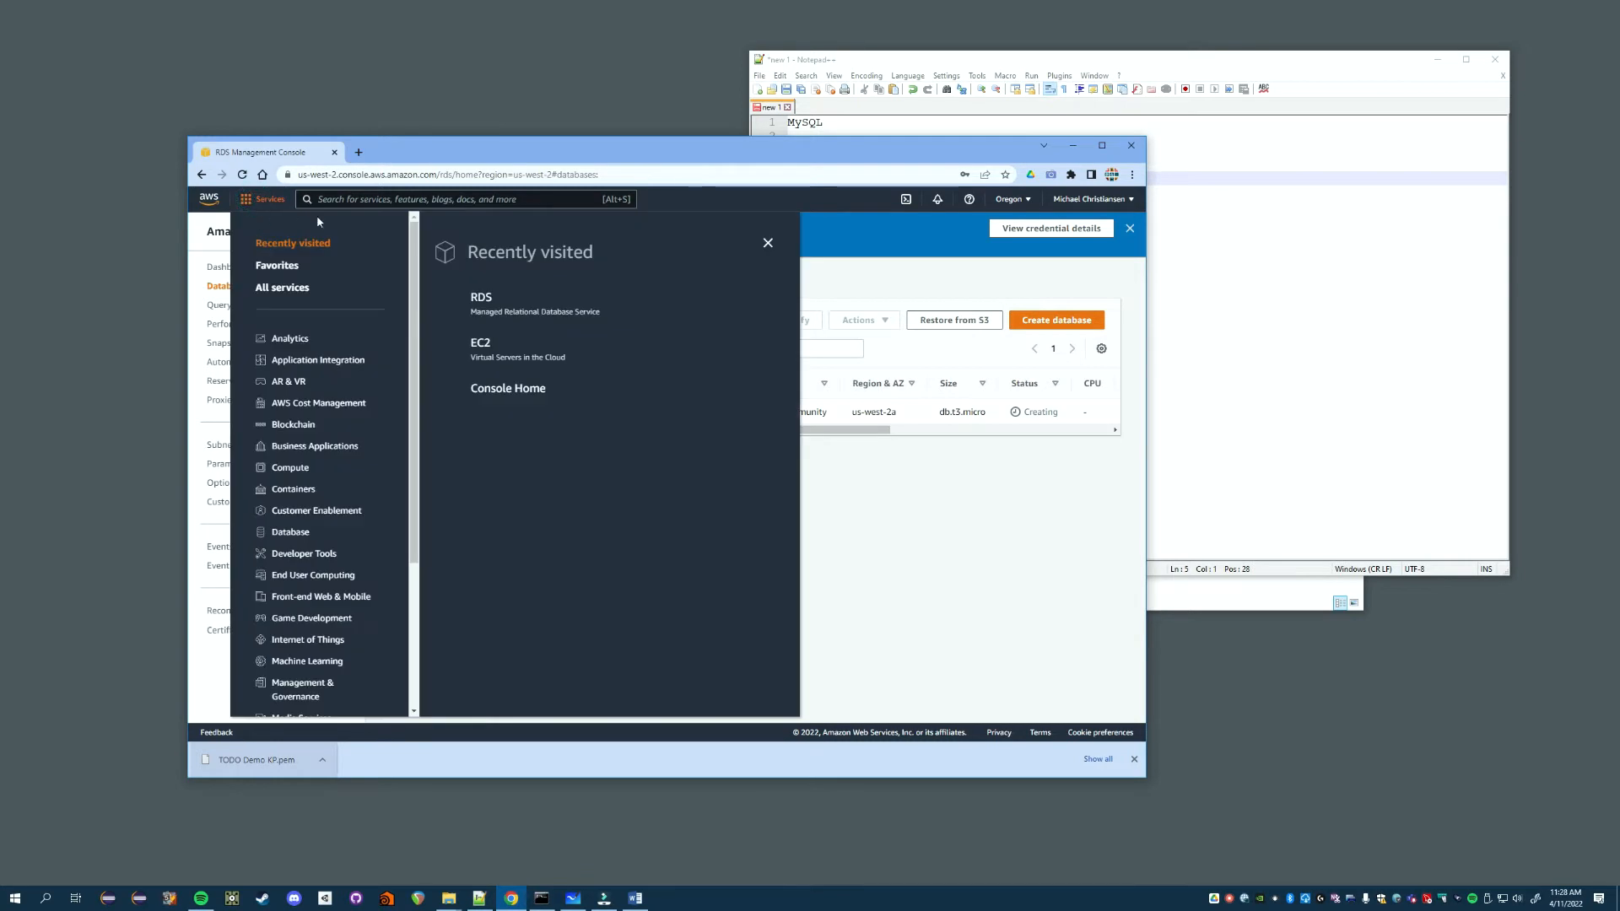
click(478, 344)
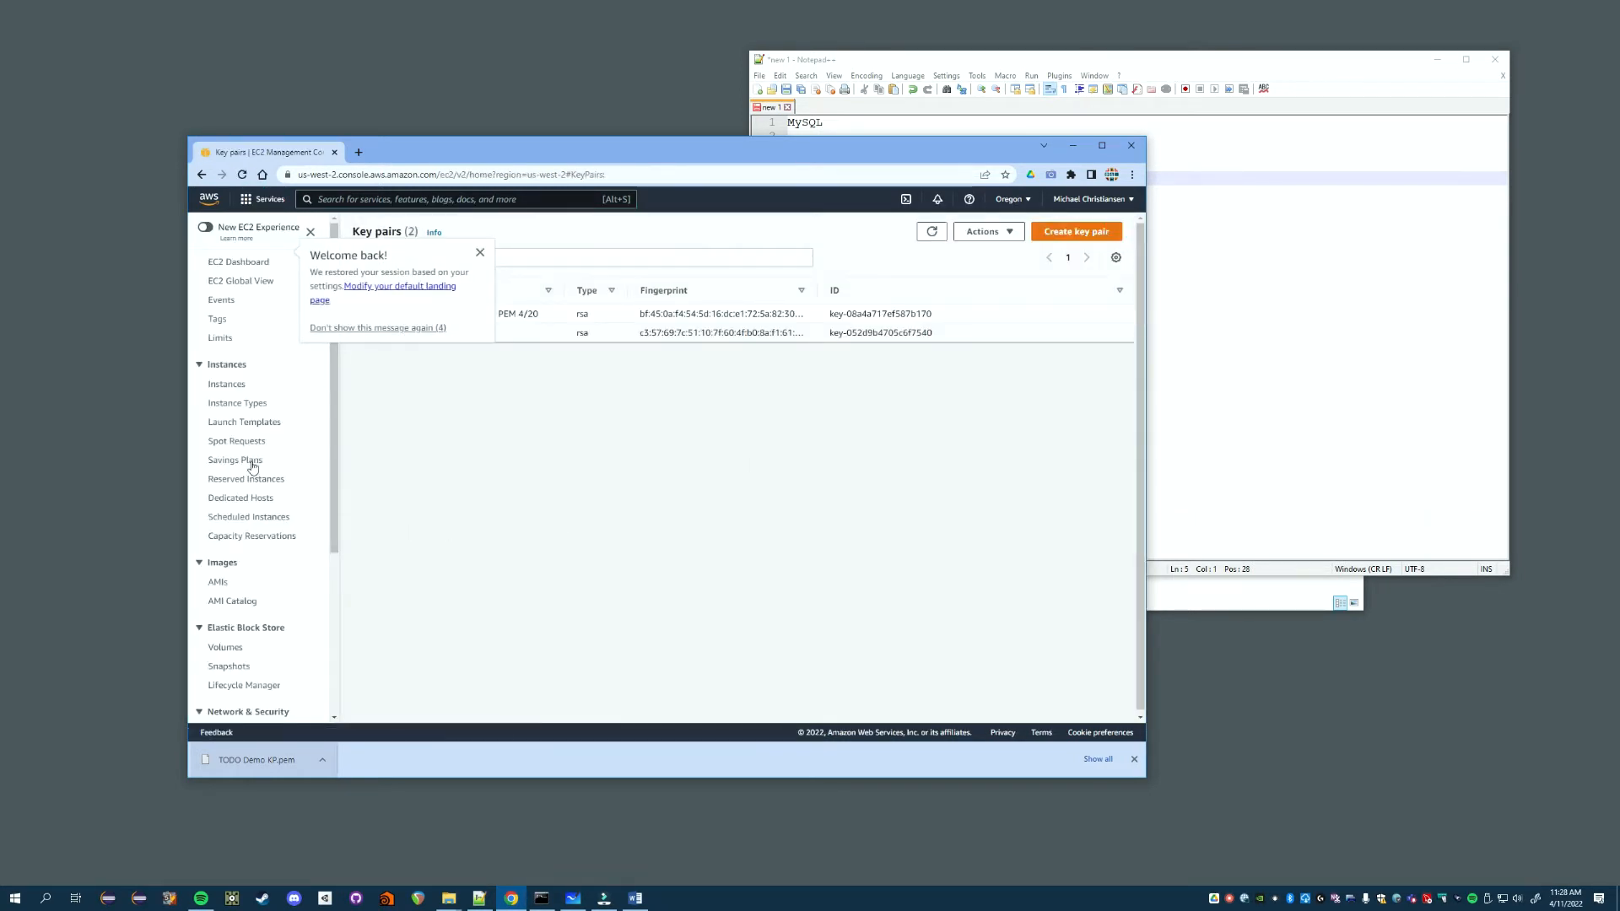
scroll(254, 473, down, 1)
scroll(261, 499, down, 3)
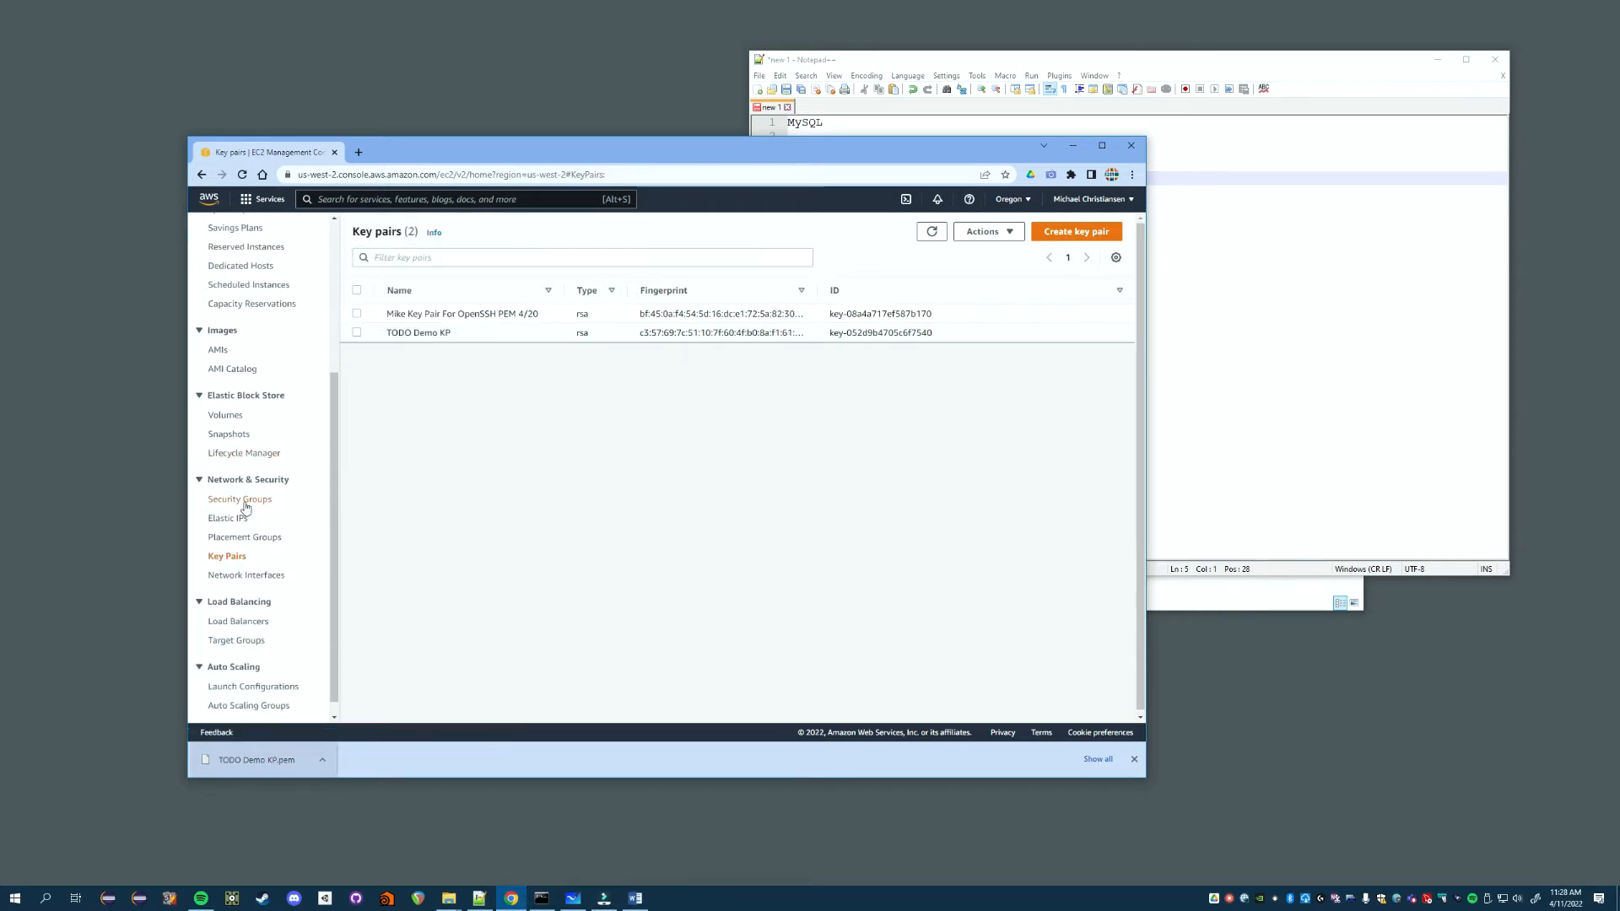
click(245, 503)
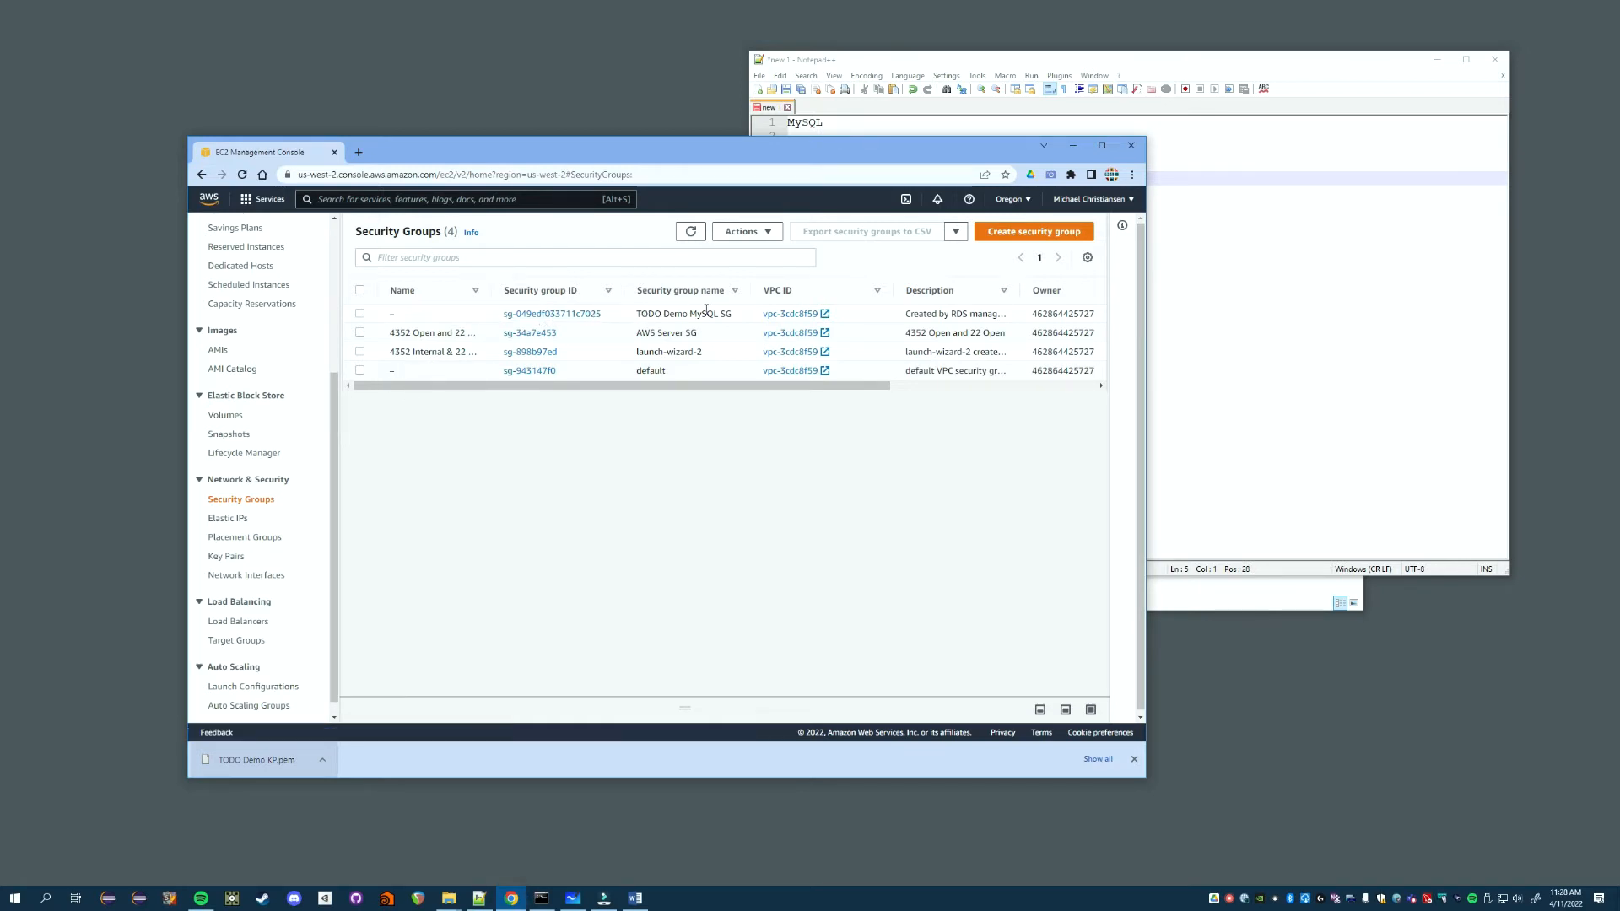
click(544, 314)
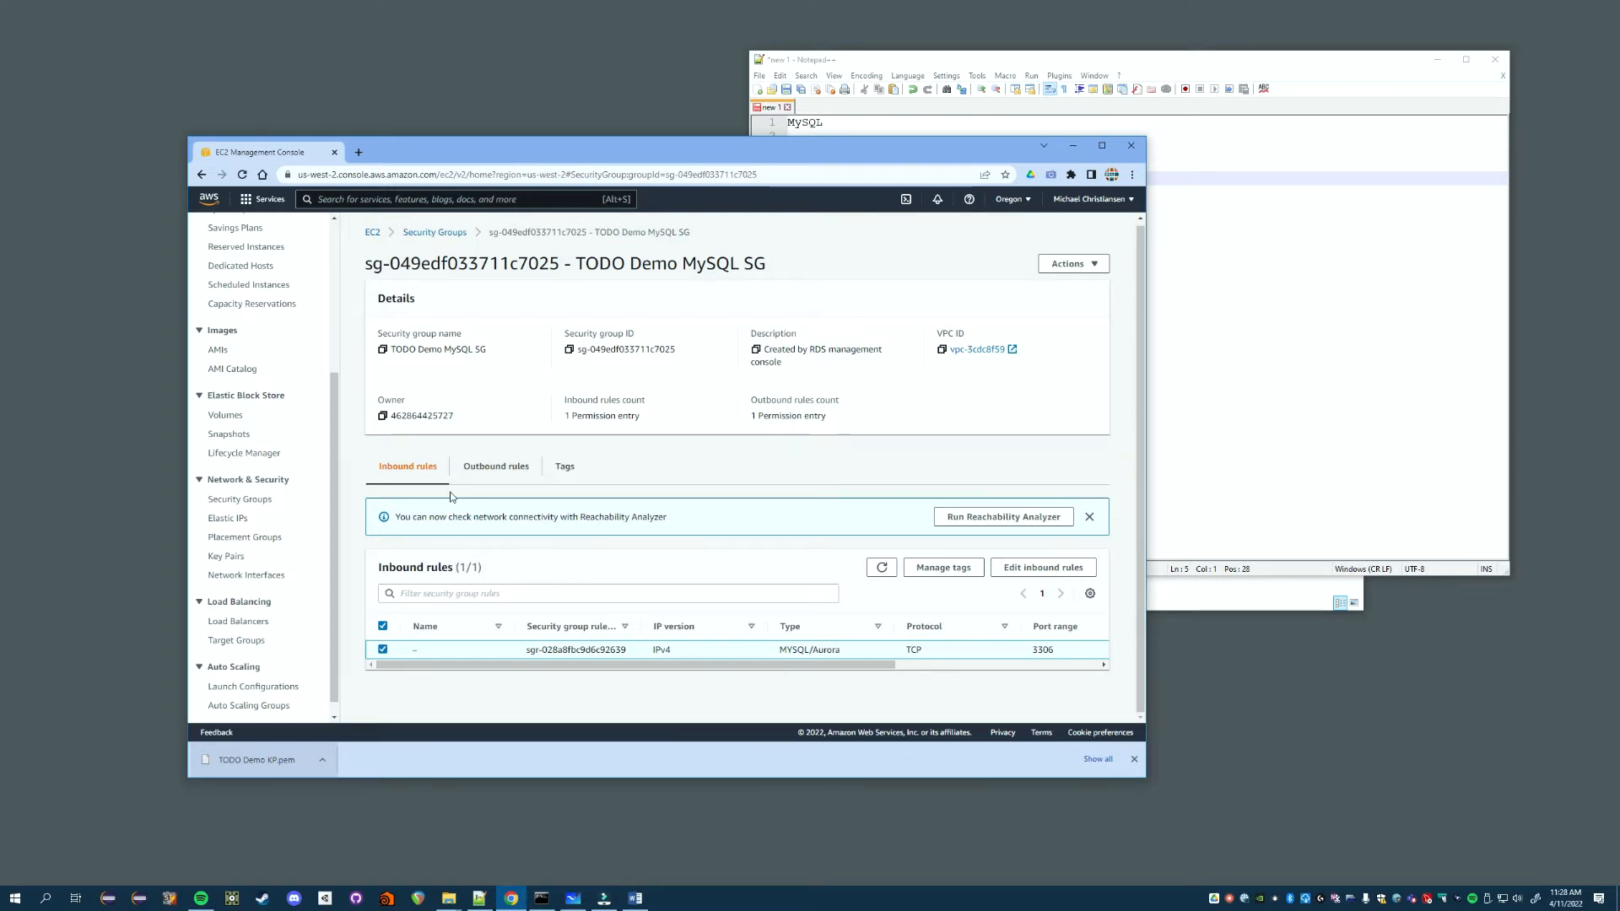
Review the outbound and inbound rules of the TODO Demo MySQL SG security group
click(510, 469)
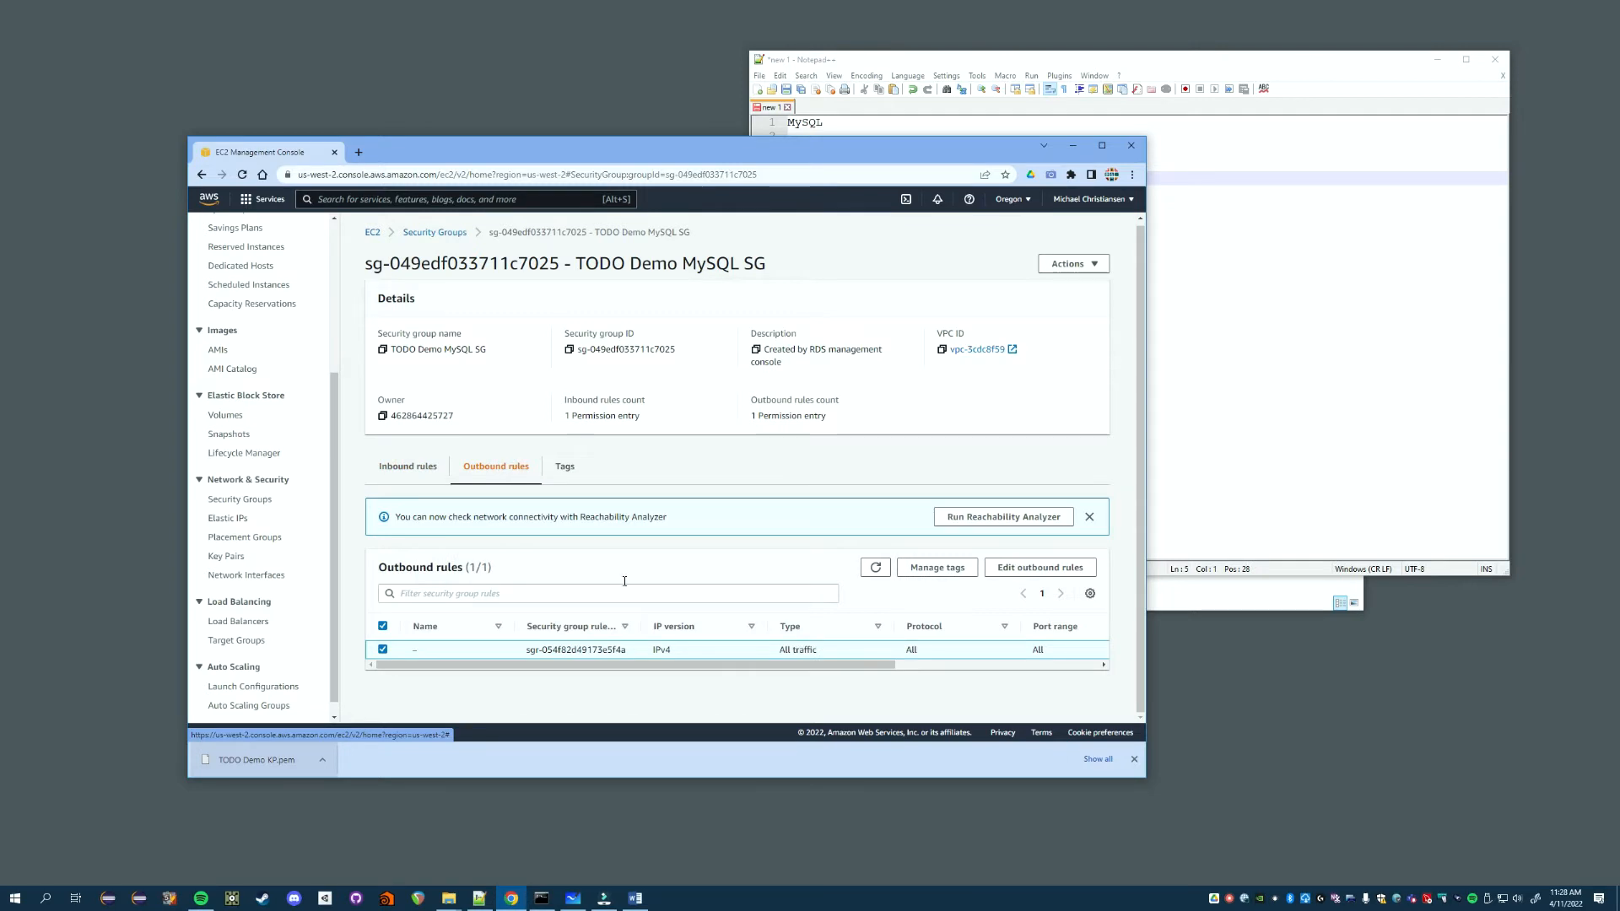
click(410, 467)
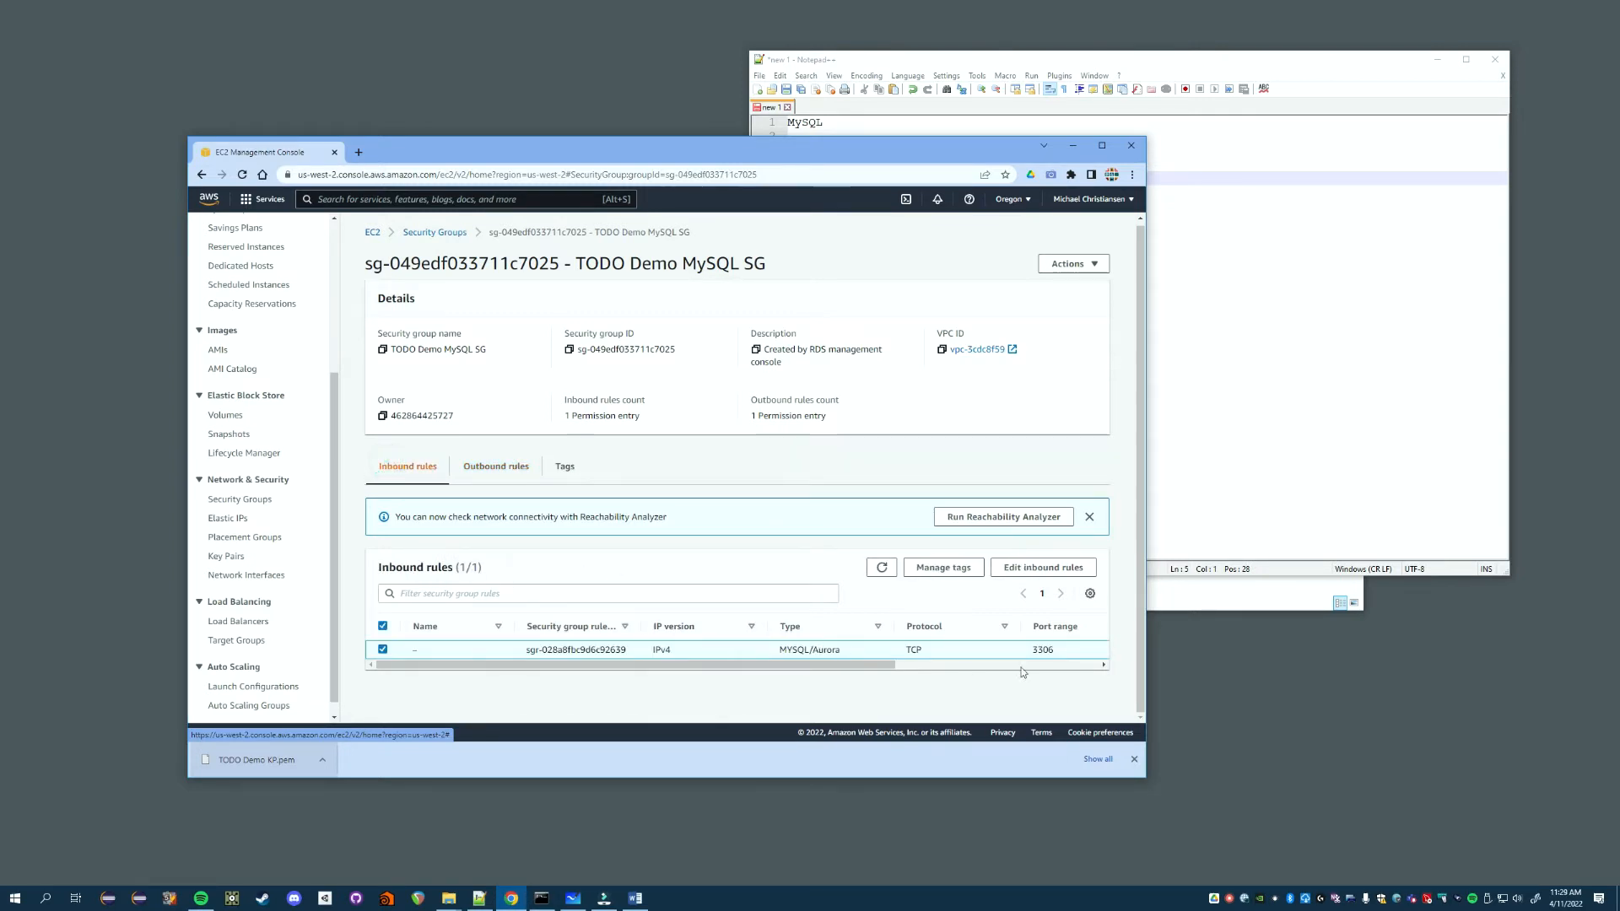
click(1141, 568)
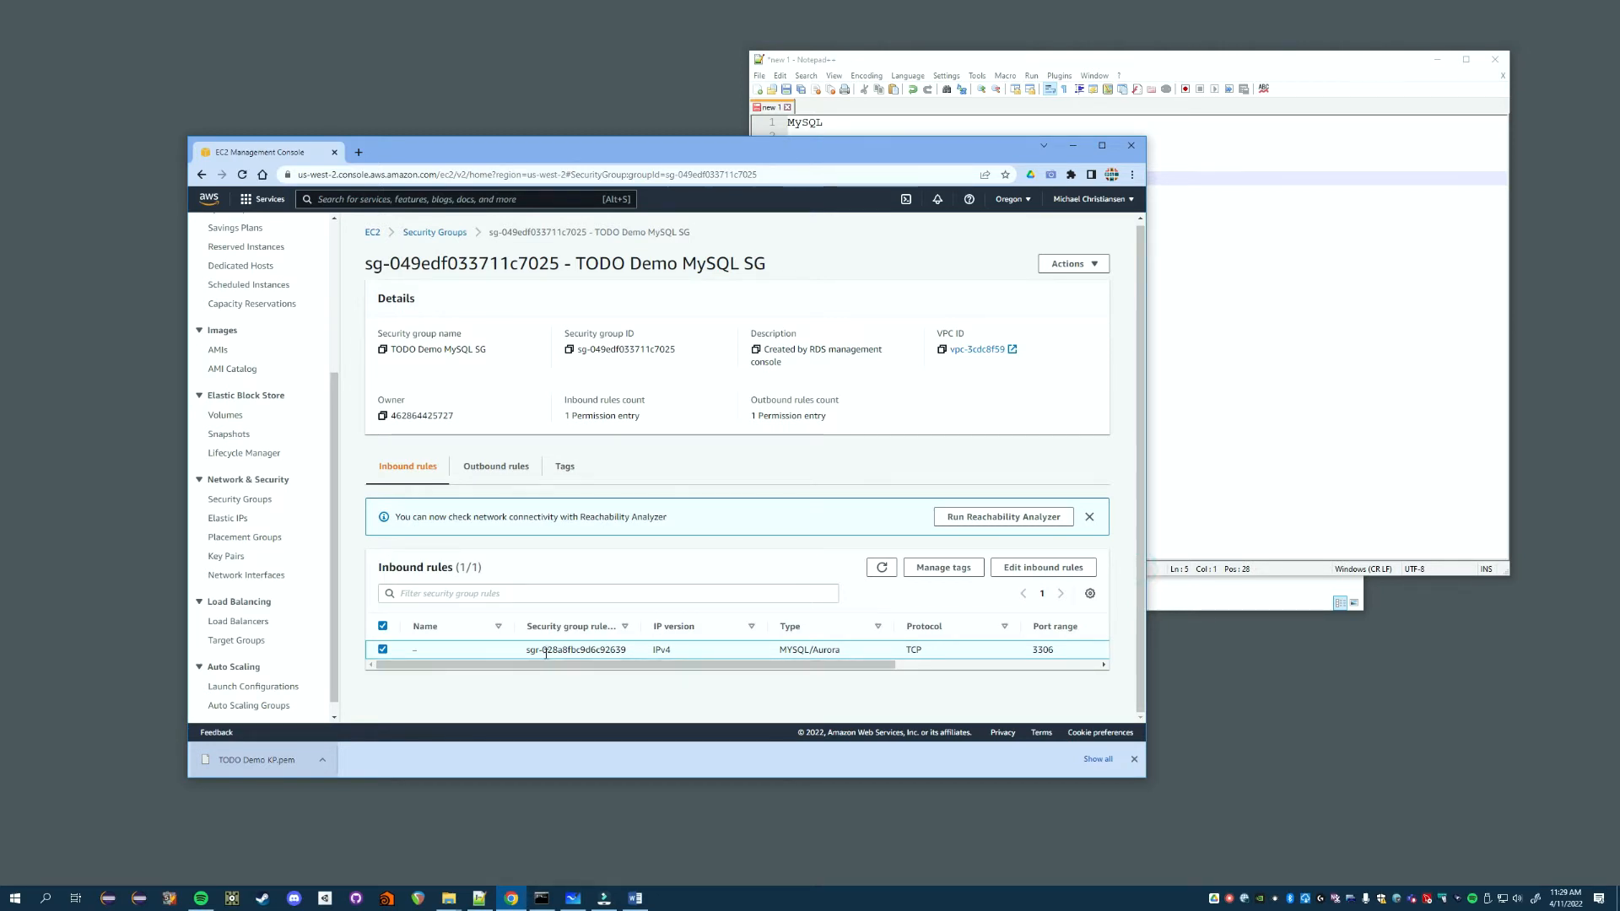
Replace the MYSQL/Aurora inbound rule's custom source with Anywhere-IPv4 (0.0.0.0/0) and save the rules
click(1030, 575)
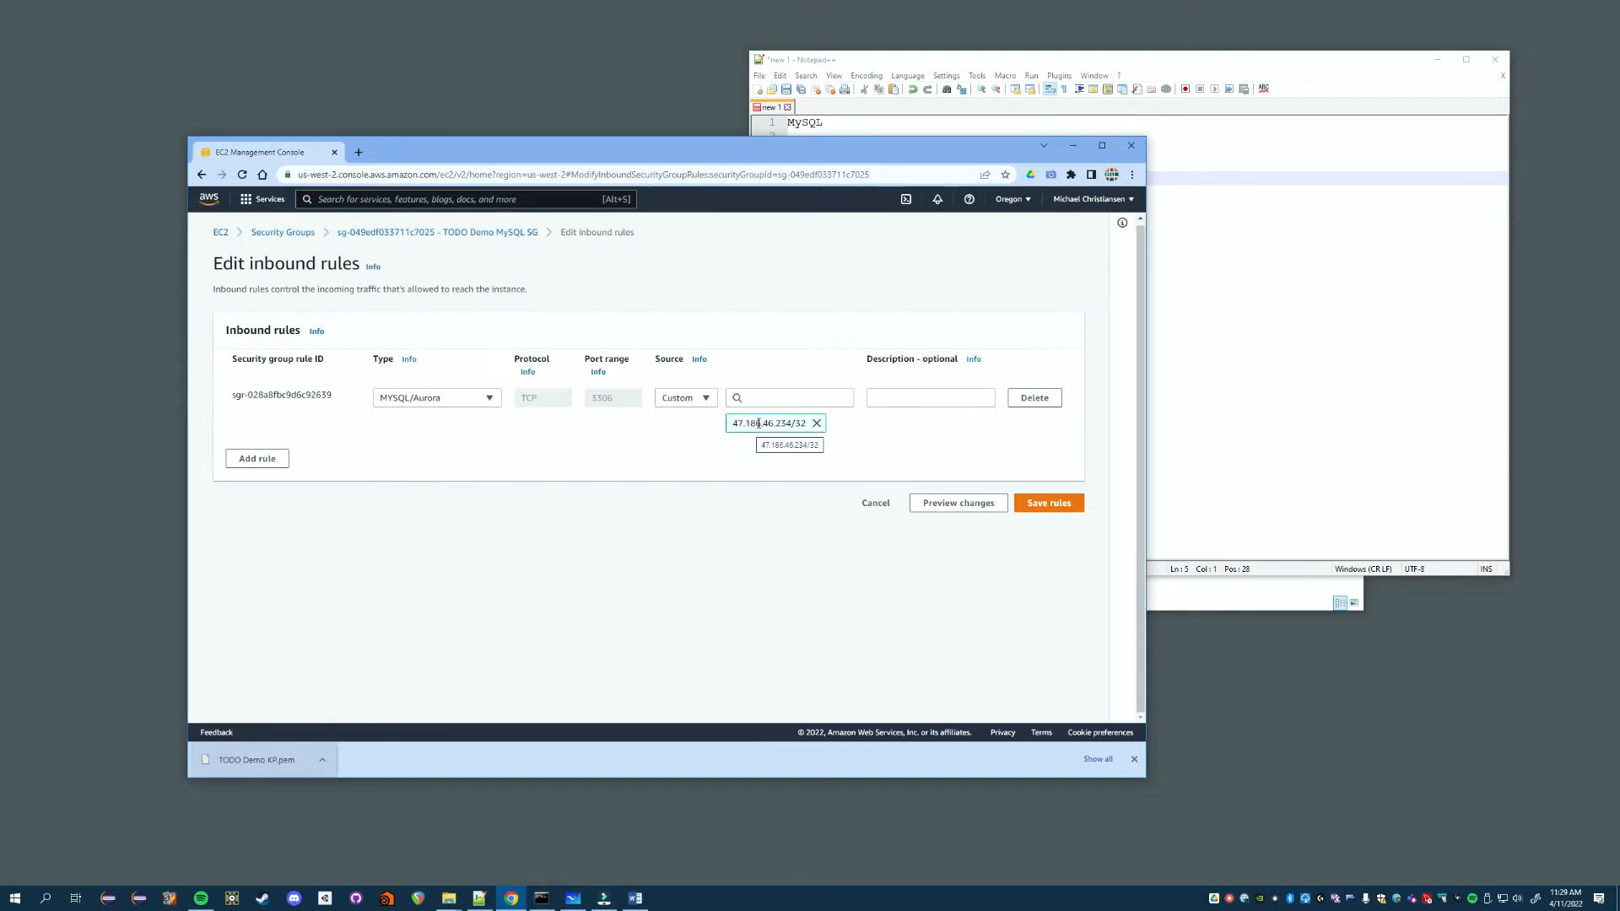
click(817, 422)
click(691, 402)
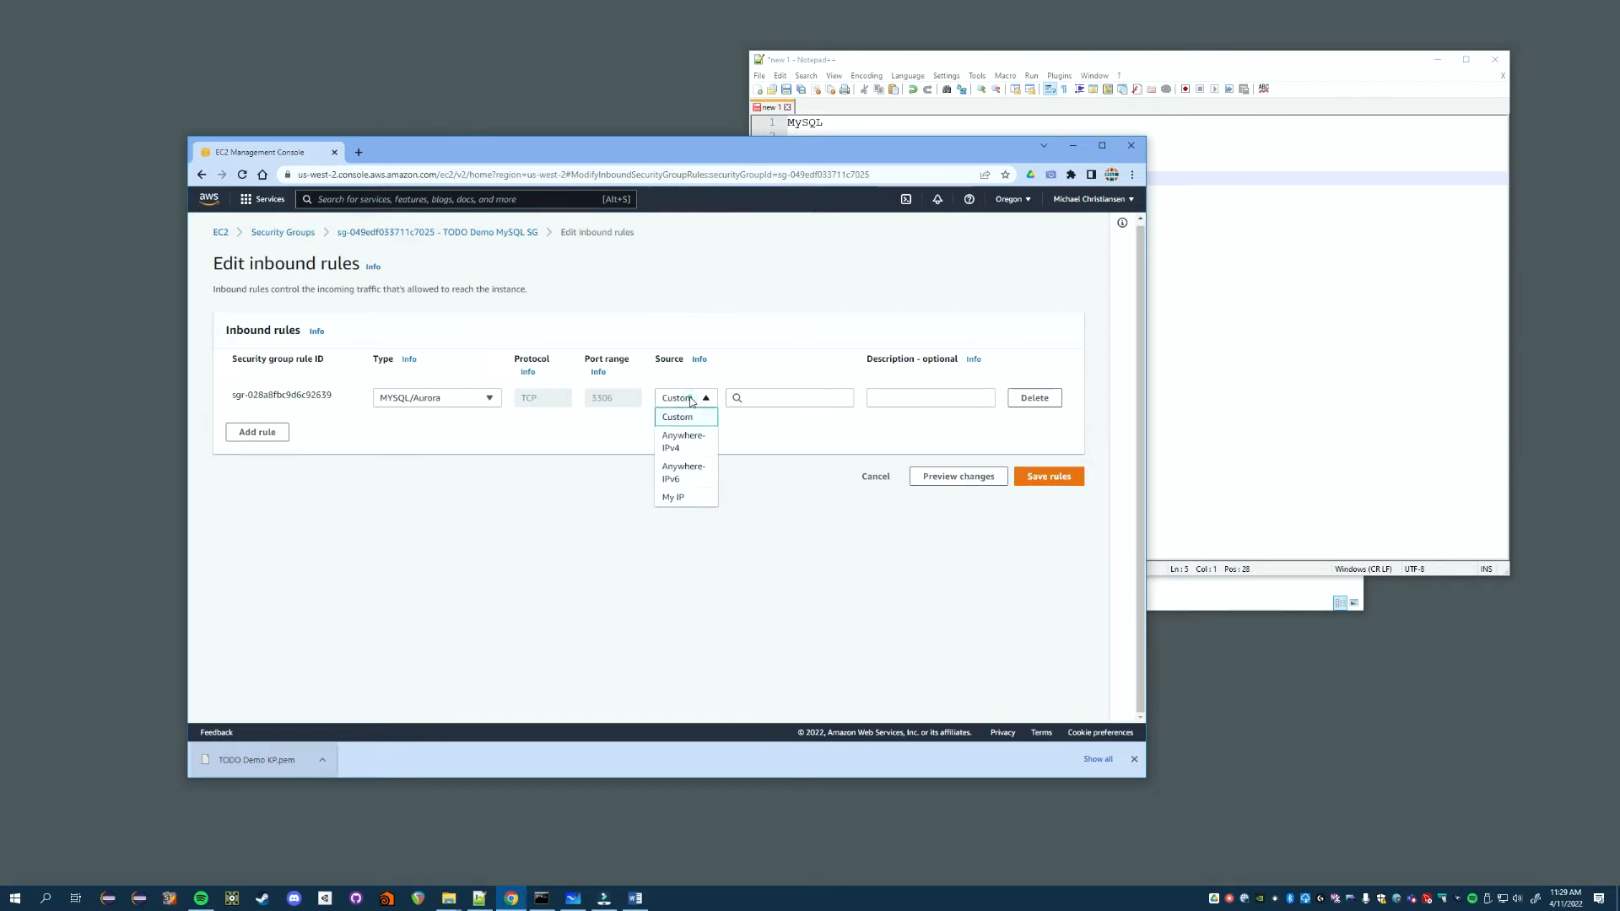
click(671, 447)
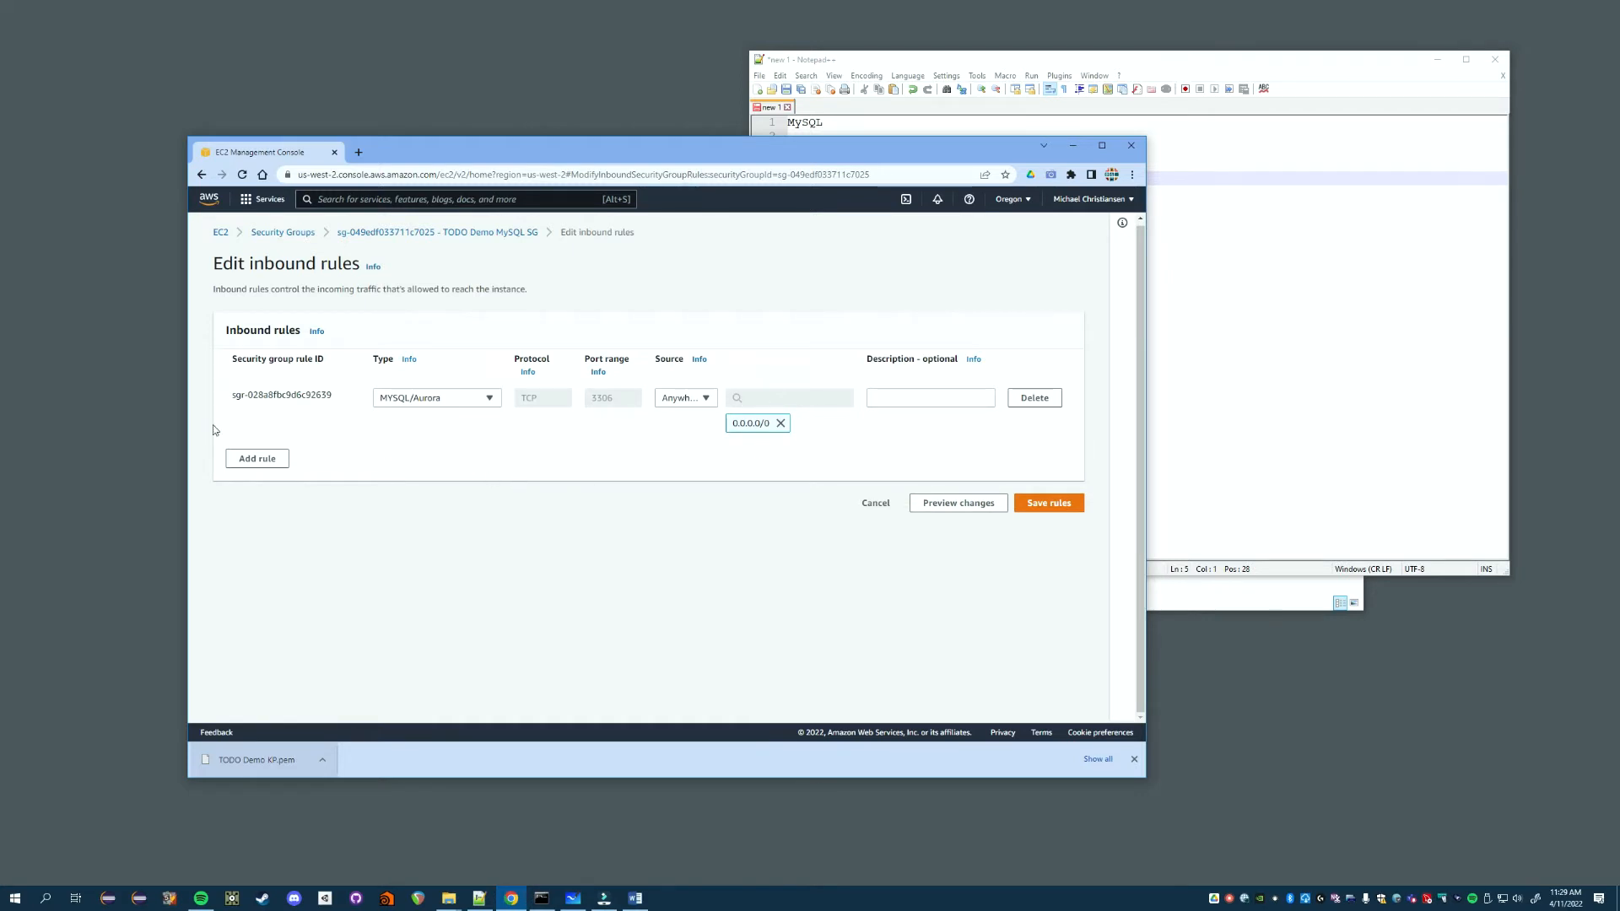
click(1052, 505)
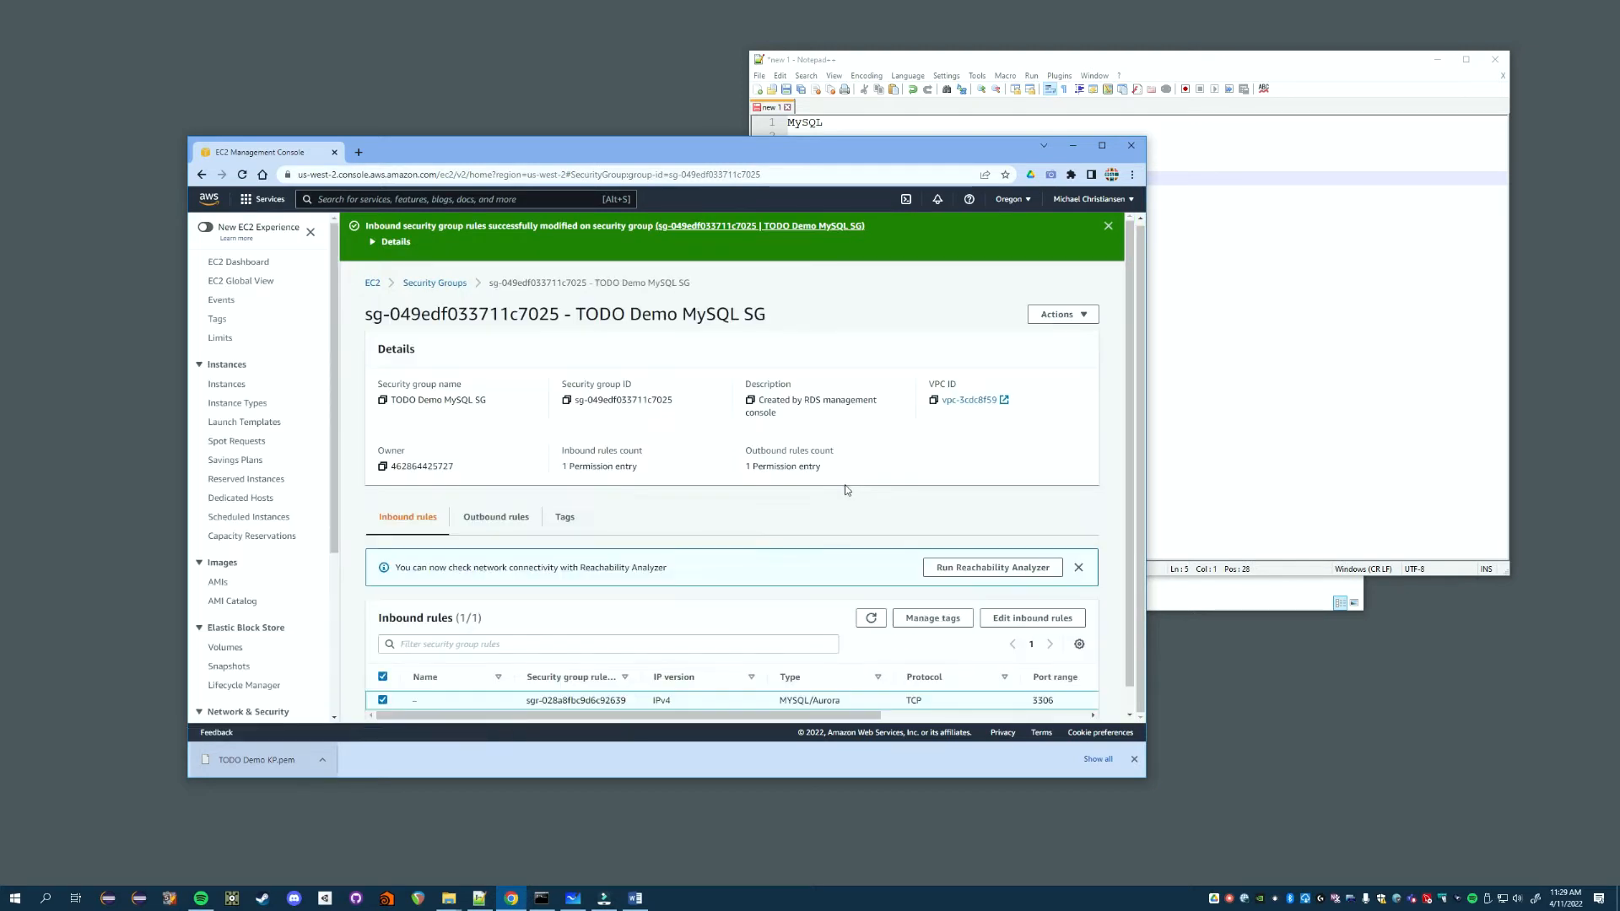
scroll(869, 494, down, 1)
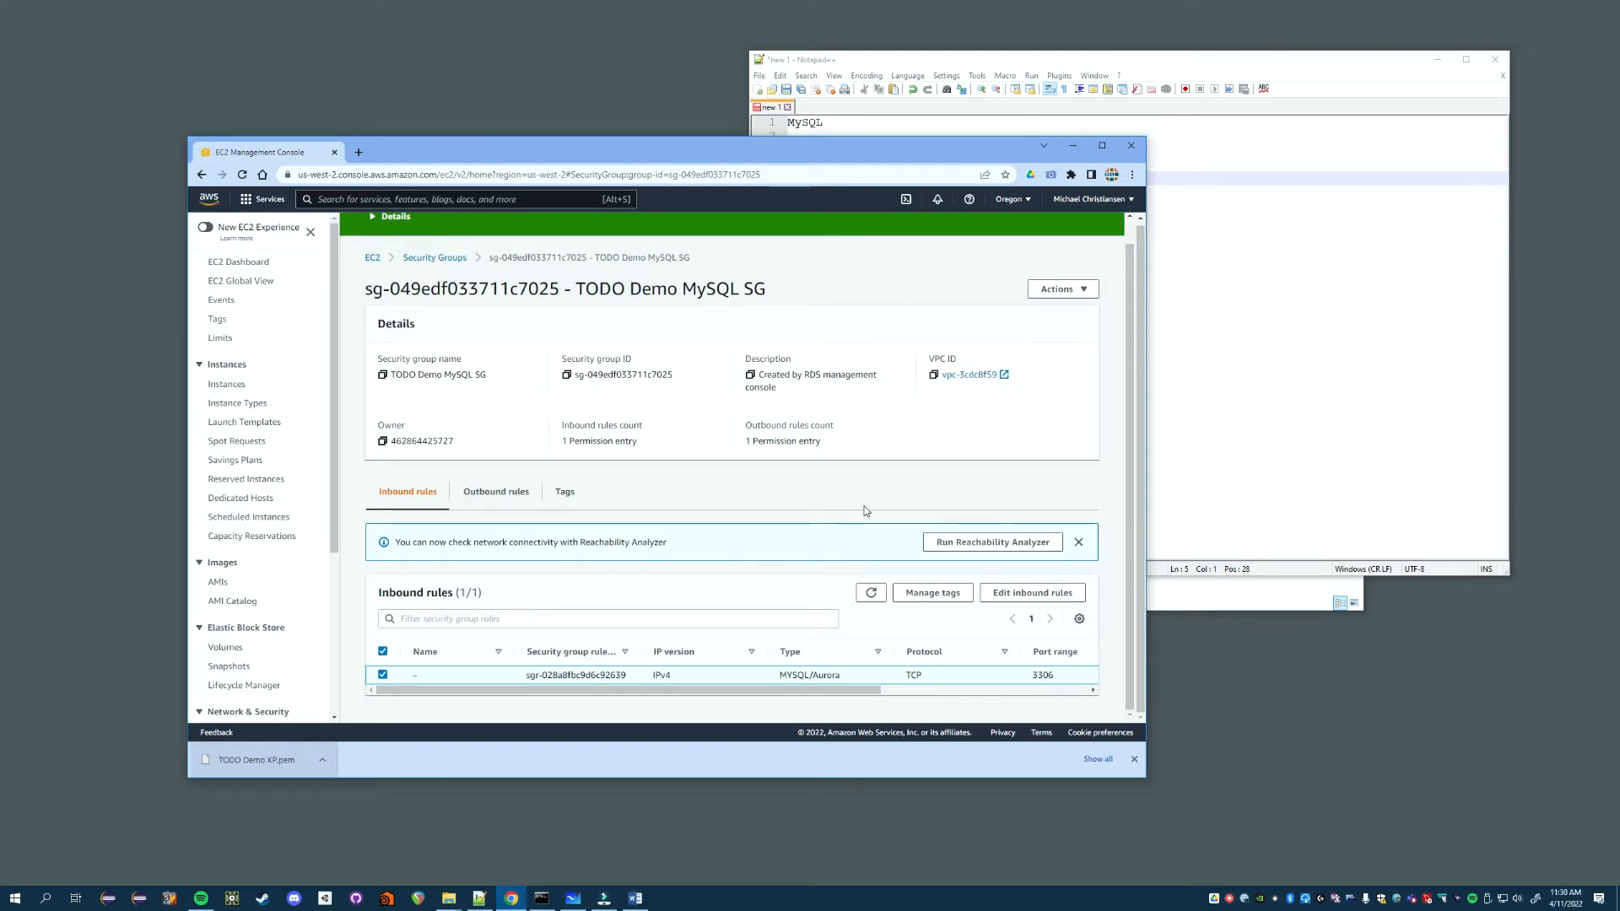
scroll(869, 502, up, 1)
scroll(839, 491, down, 1)
Go to the RDS service and open the connectivity details of the tododemodb instance
click(248, 200)
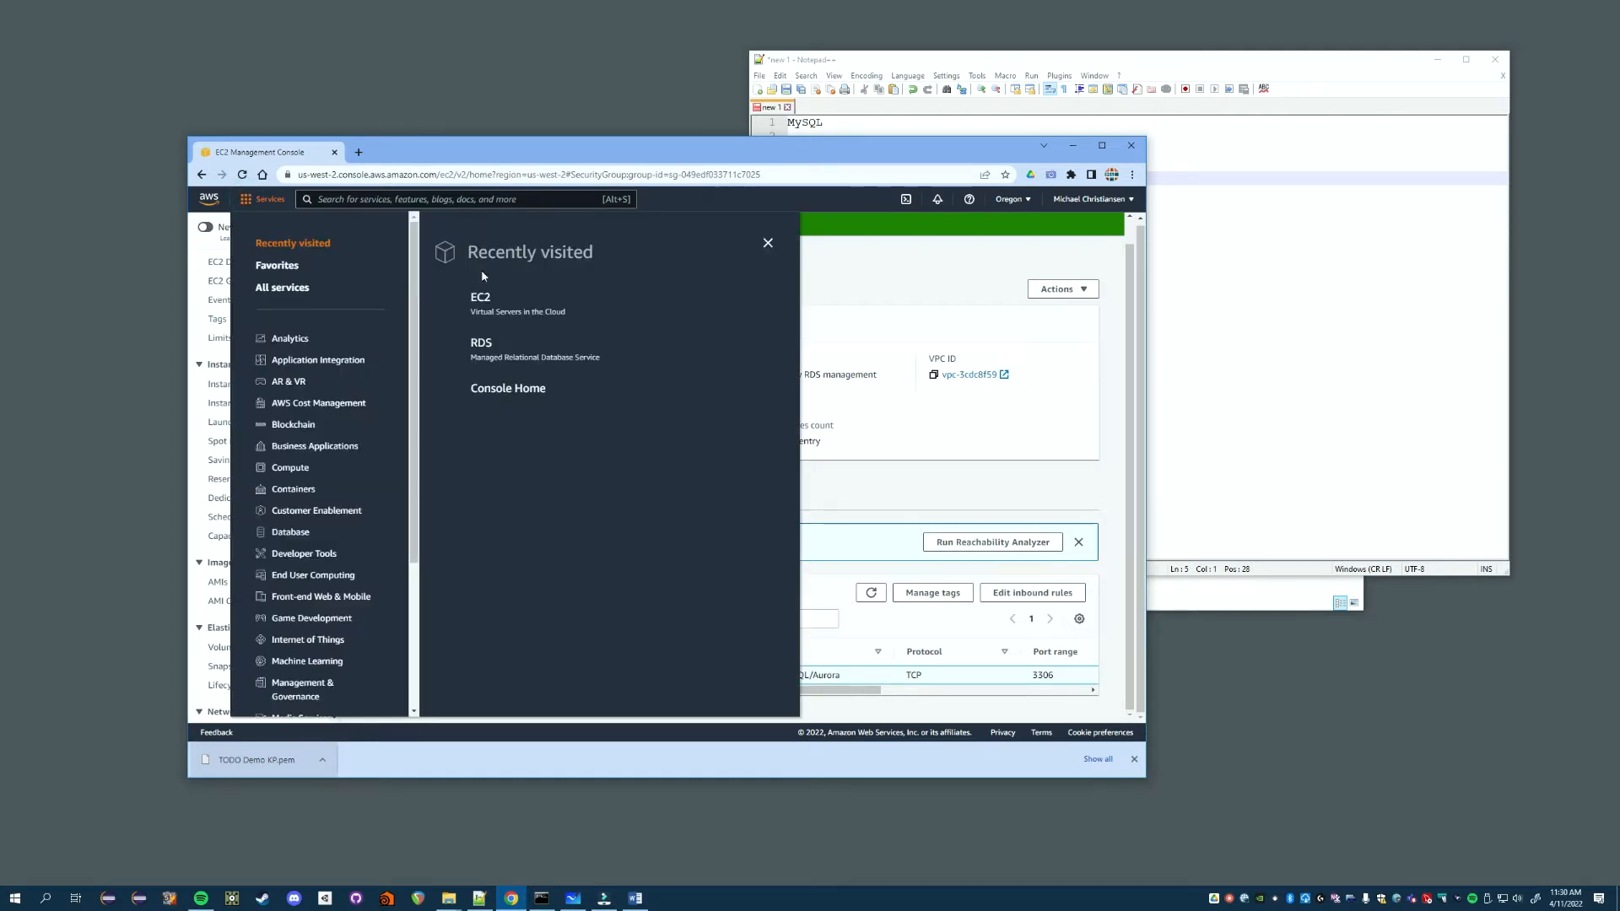
click(482, 342)
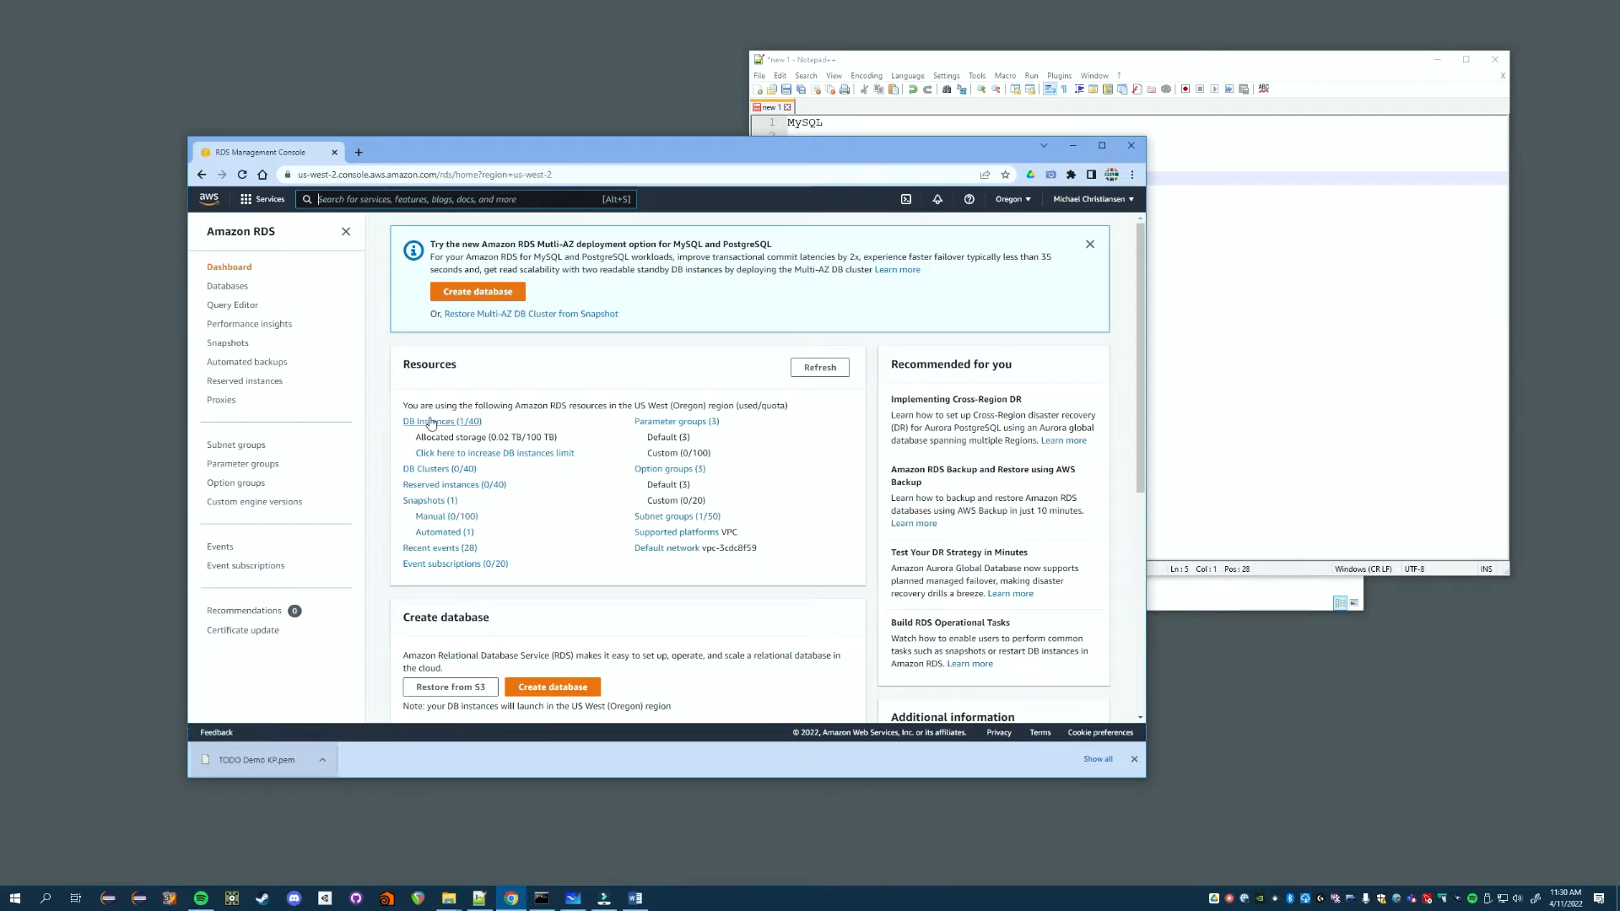
click(430, 422)
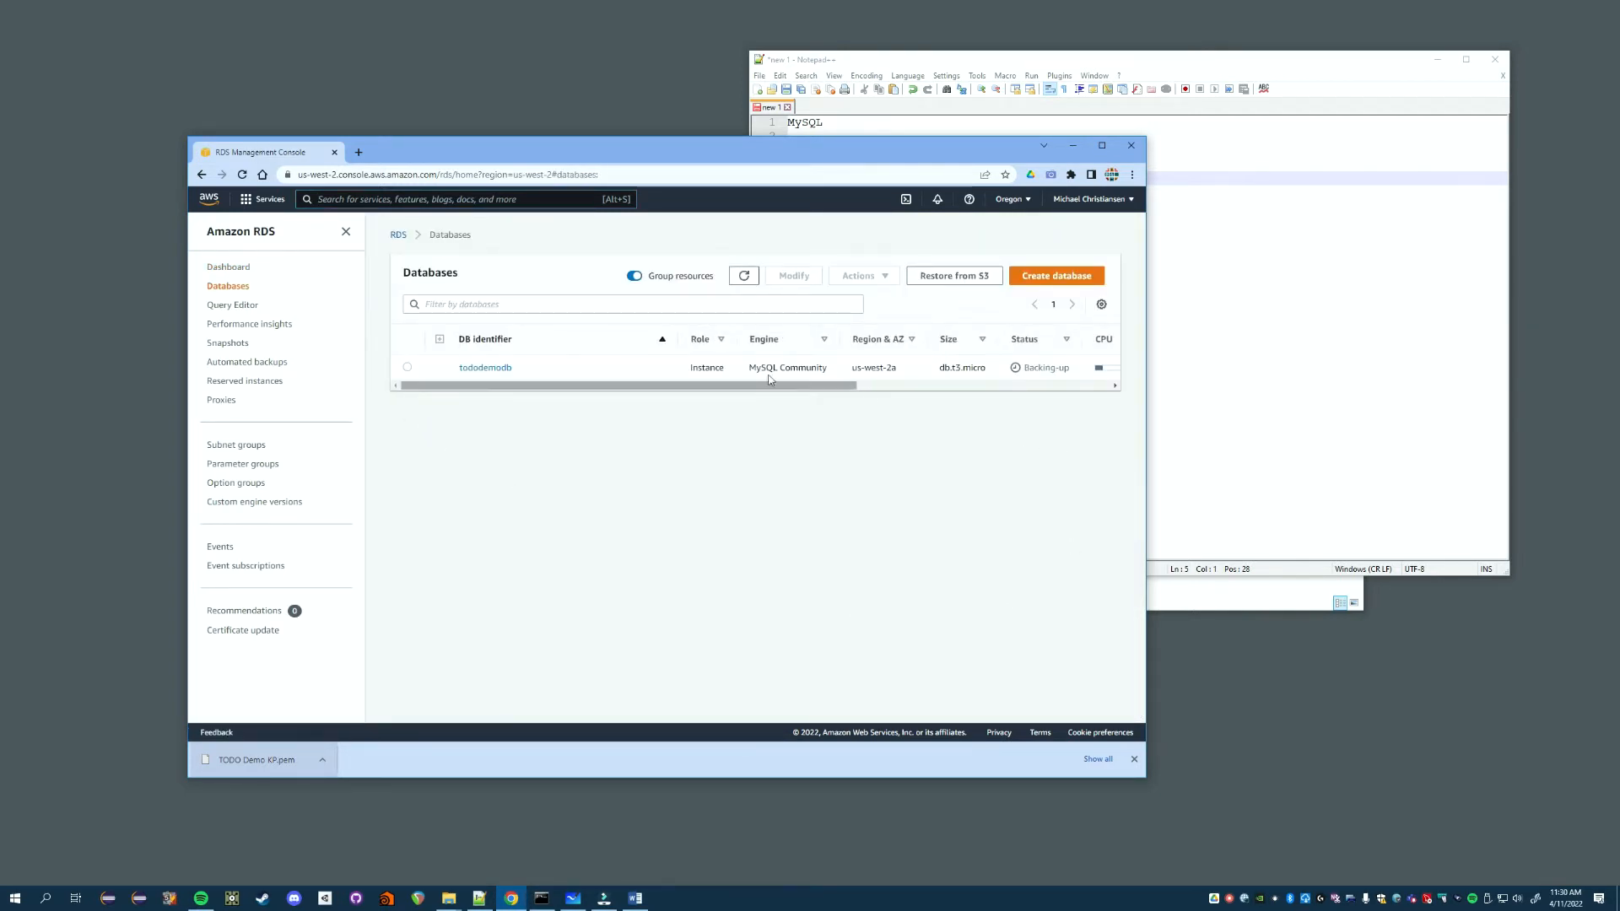
click(485, 369)
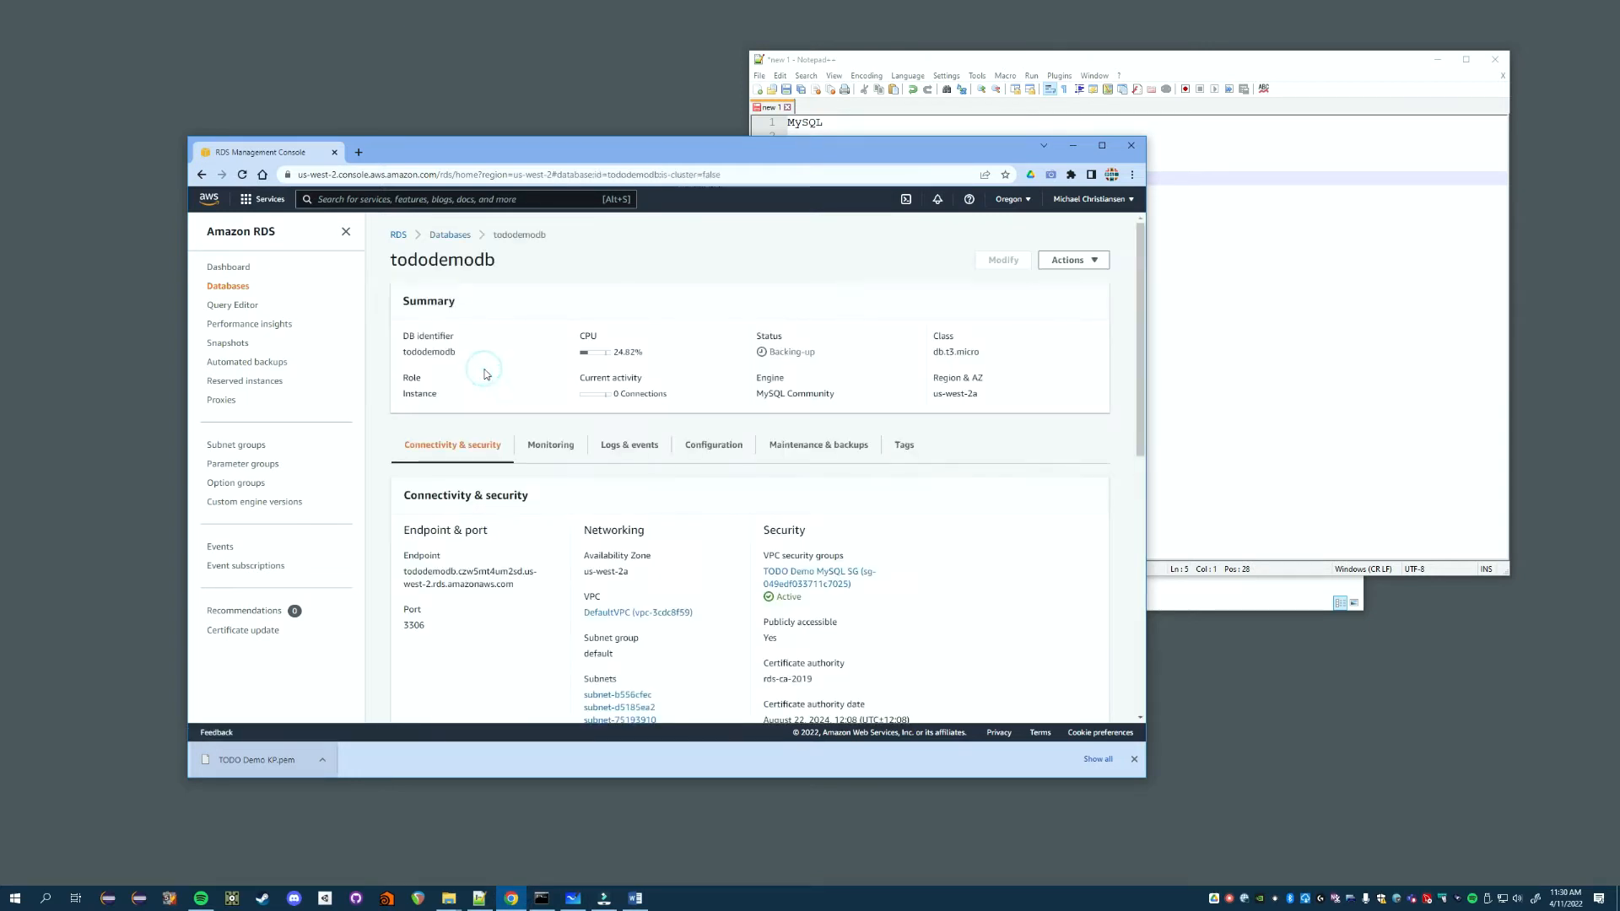
scroll(579, 573, down, 2)
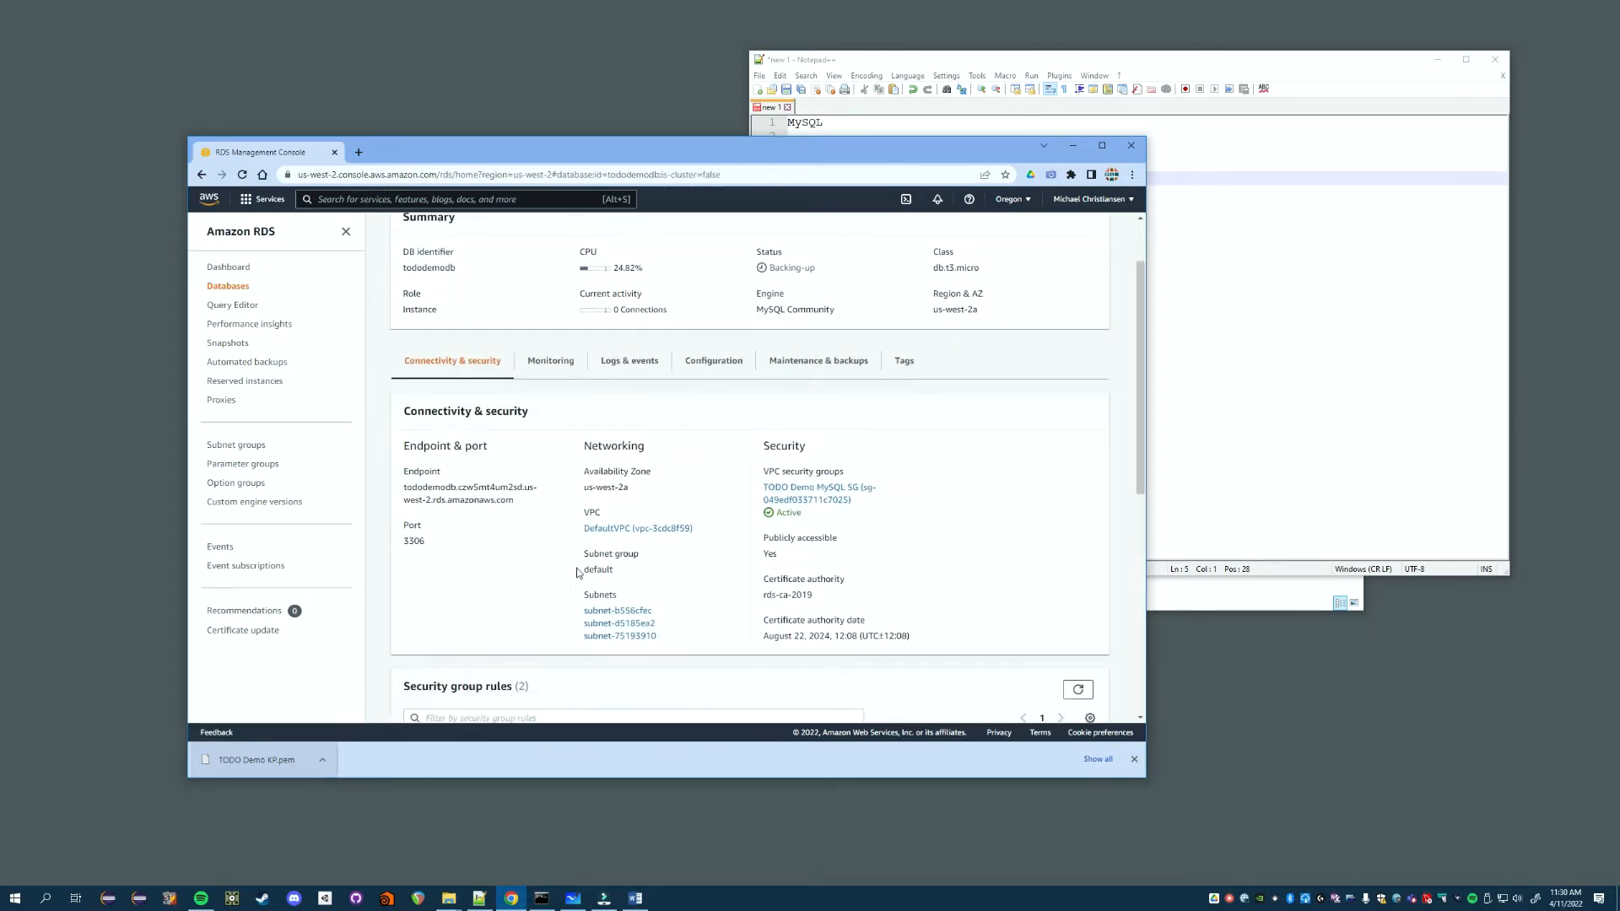
Copy the tododemodb endpoint into the Notepad++ notes below the login details and add blank lines after it
double_click(412, 487)
drag(404, 487, 505, 509)
key(ctrl+c)
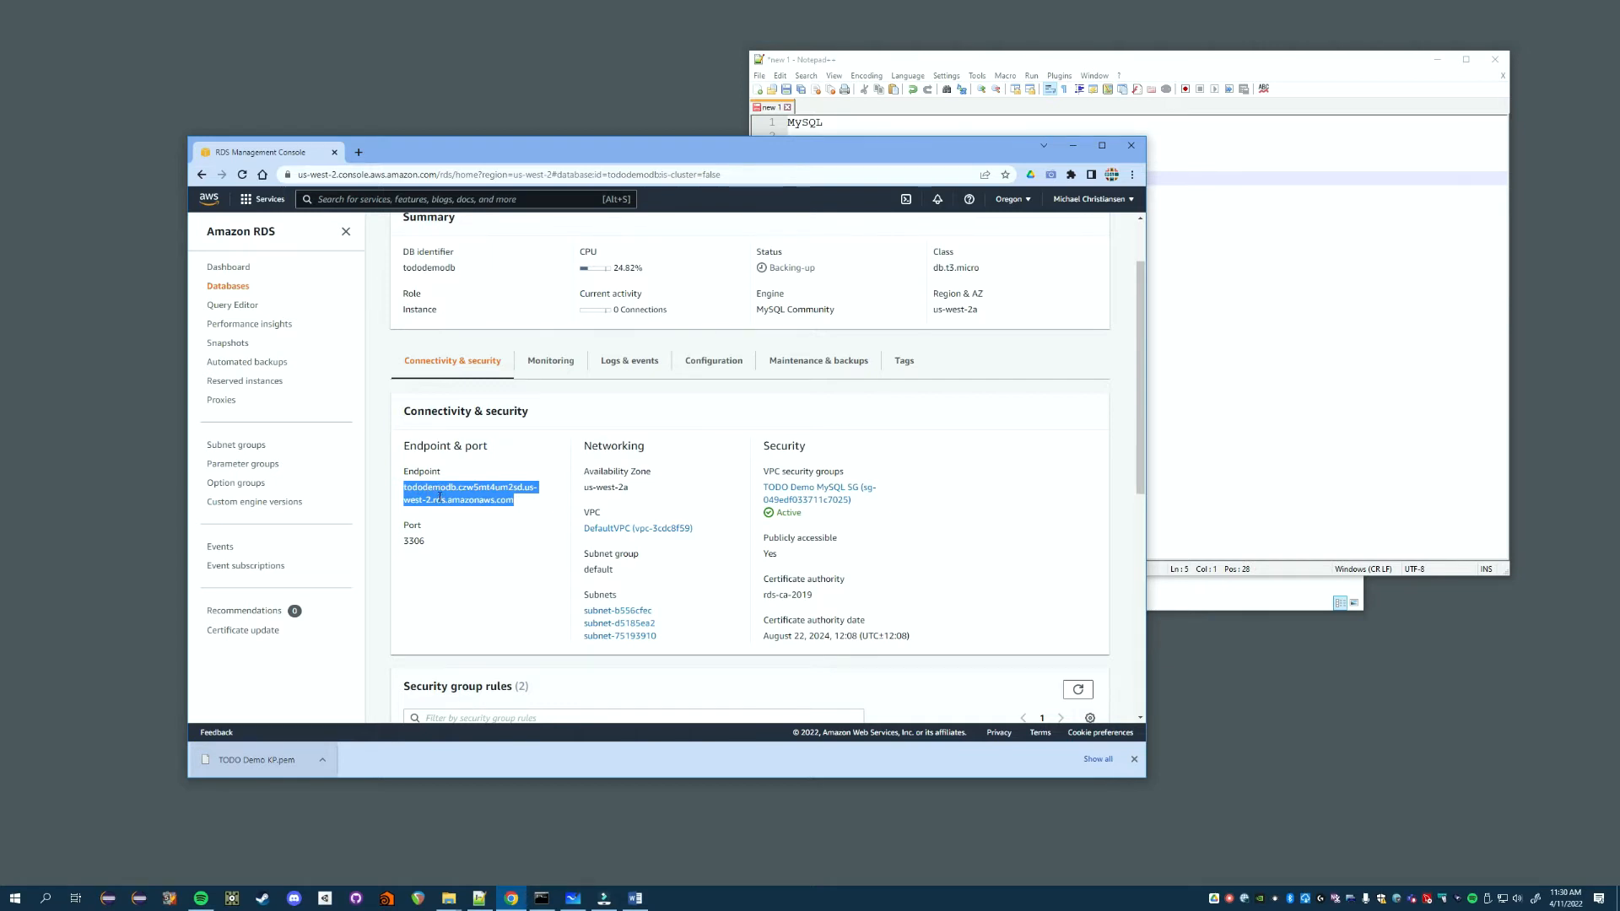
click(897, 80)
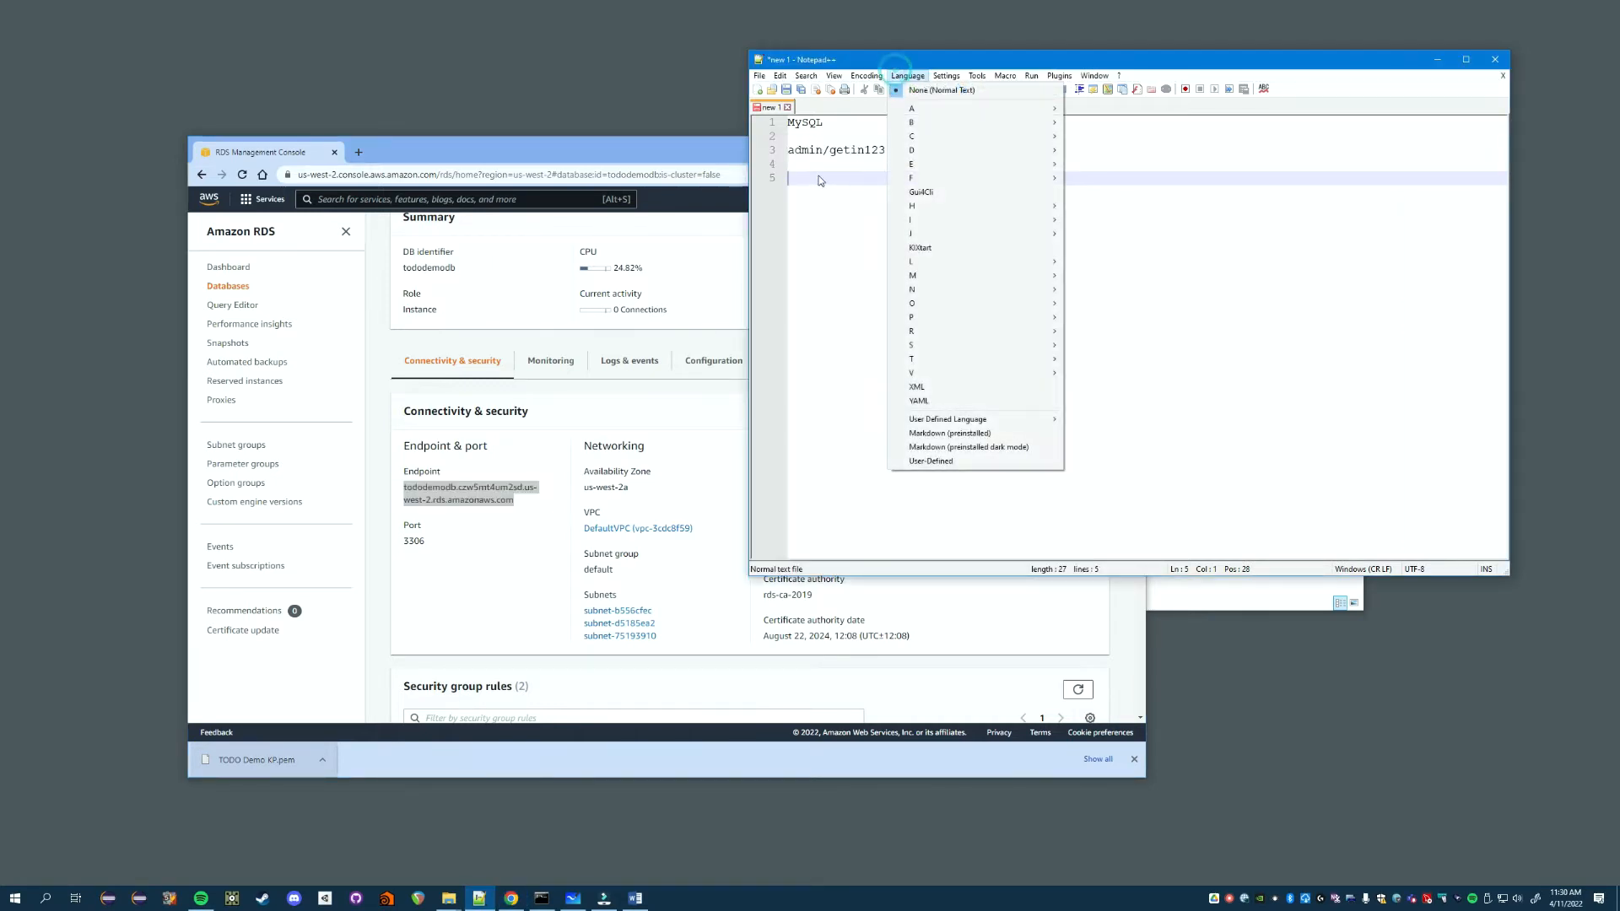
click(898, 78)
key(ctrl+v)
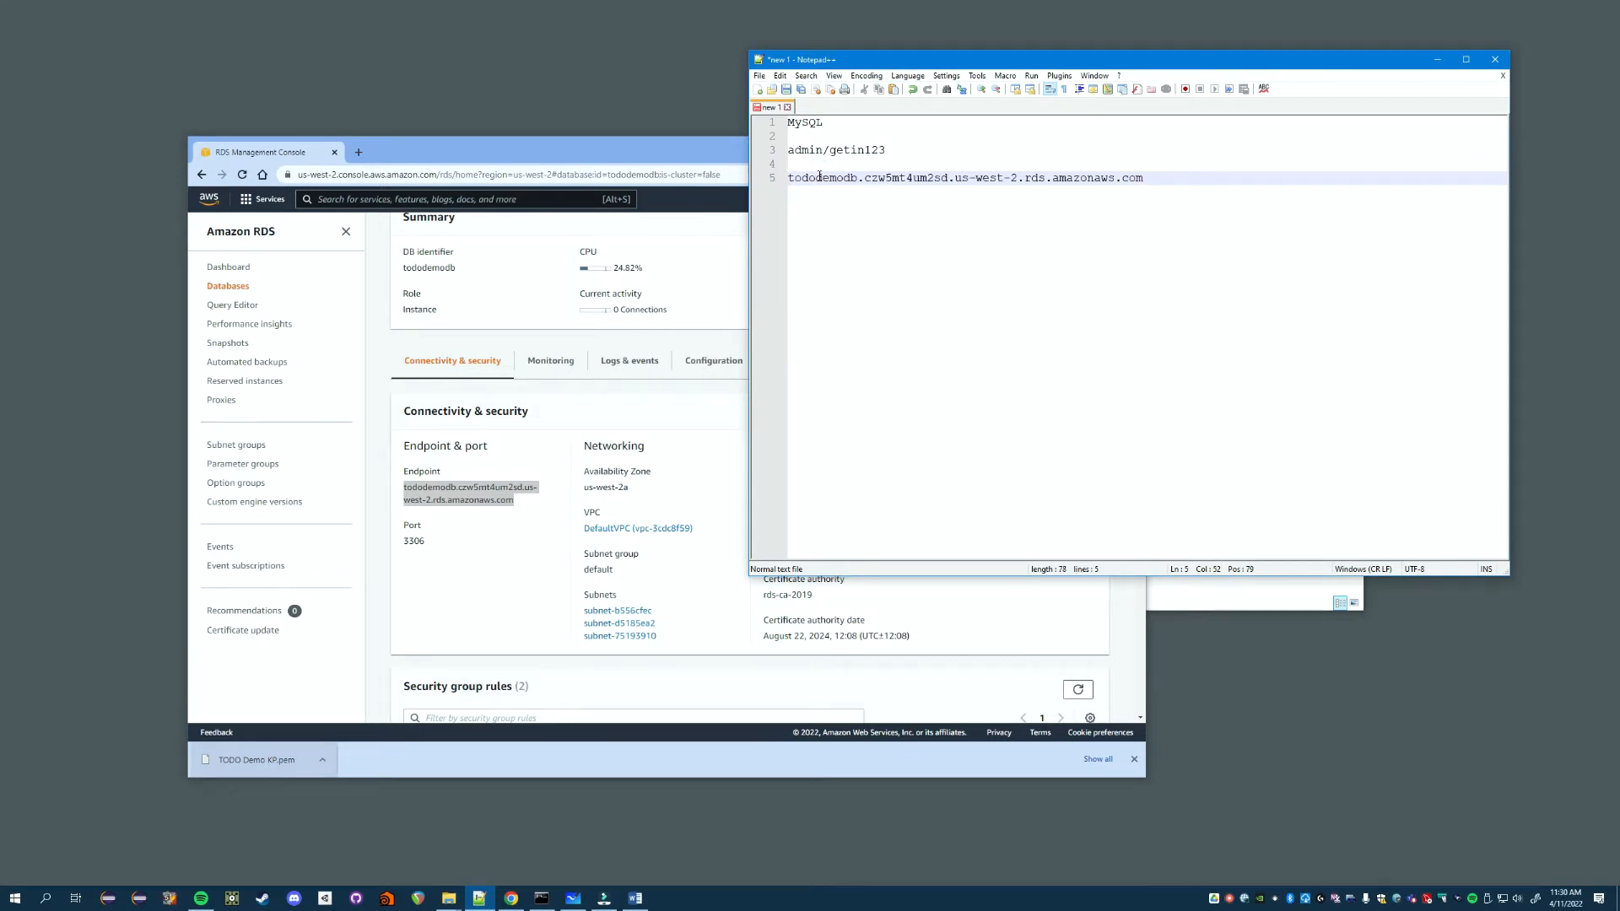
key(Return)
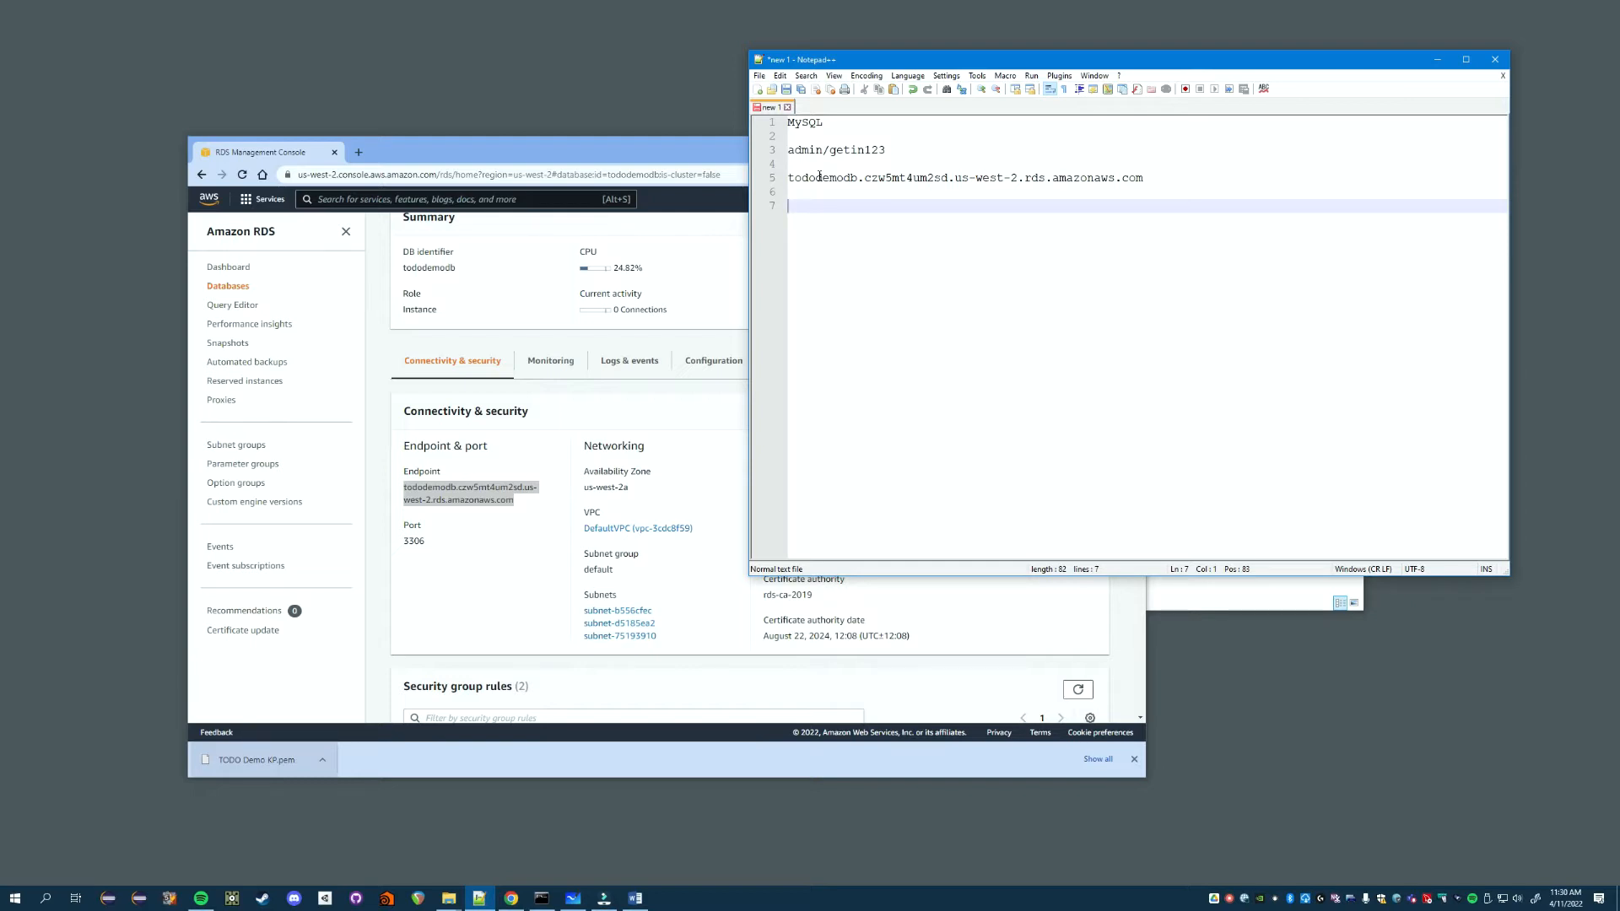
Return to the RDS console in Chrome and refresh the Databases list to check the tododemodb status
click(541, 139)
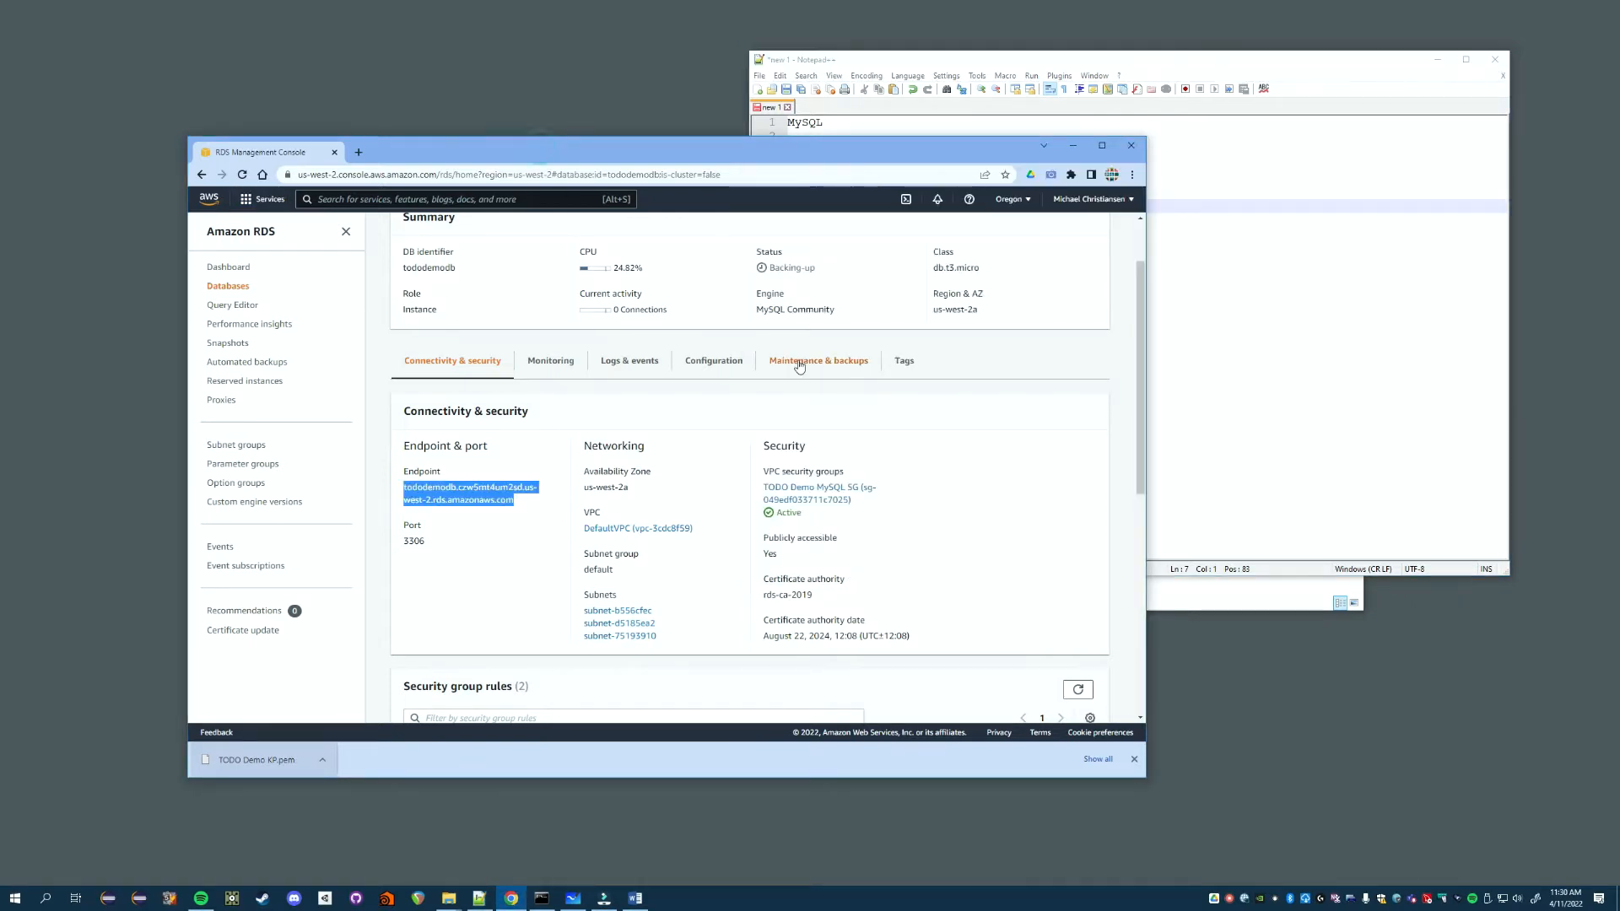
scroll(800, 364, up, 1)
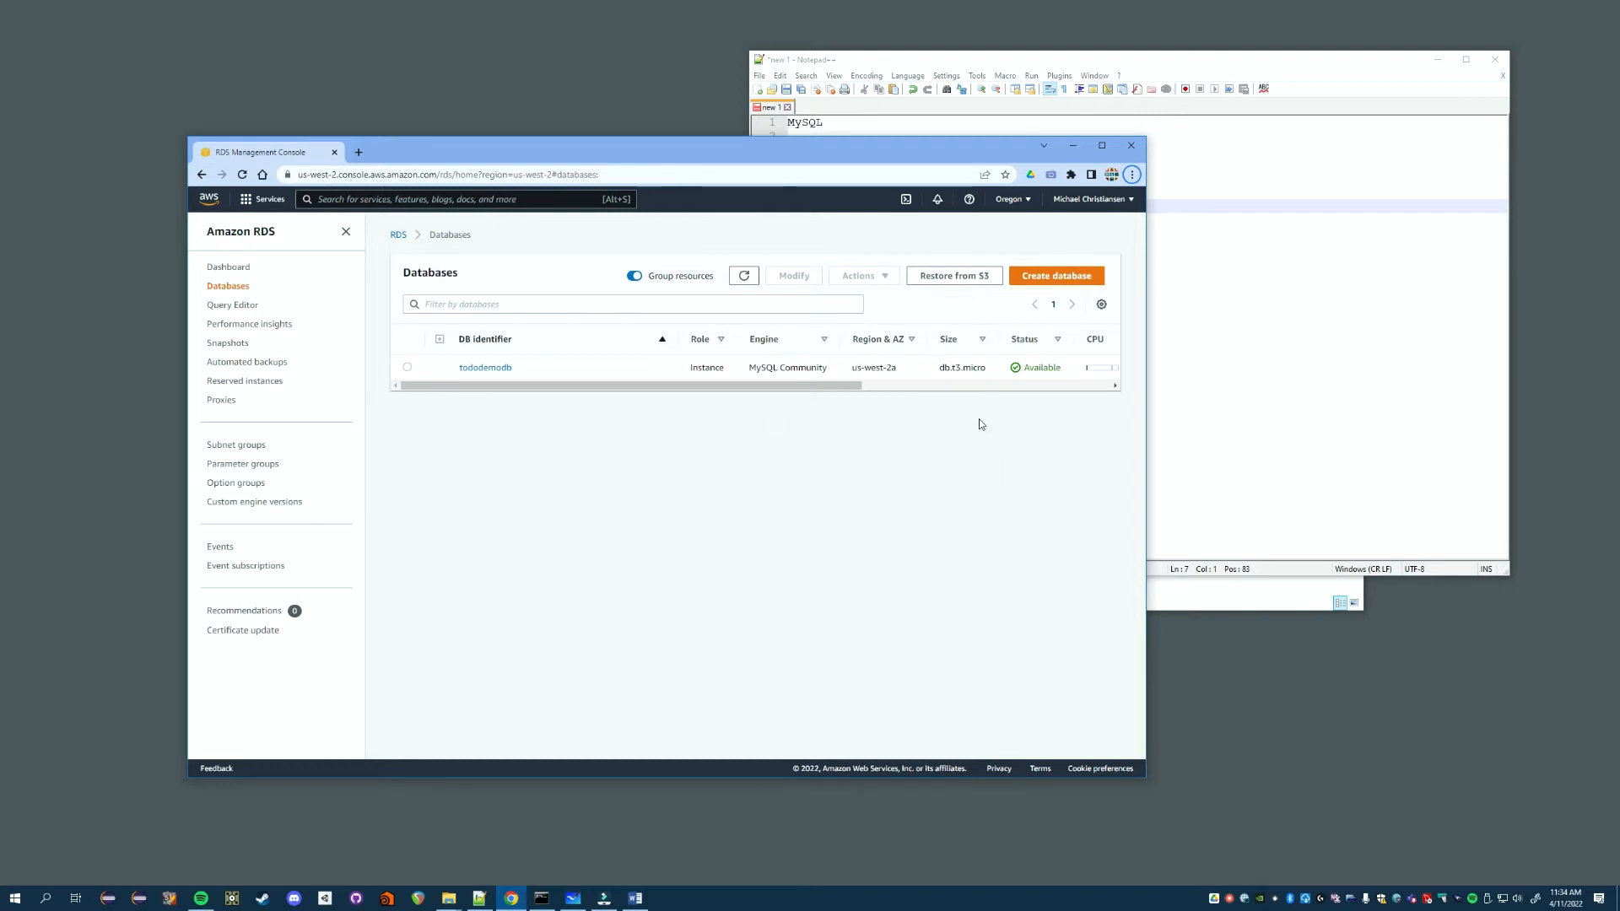
click(744, 278)
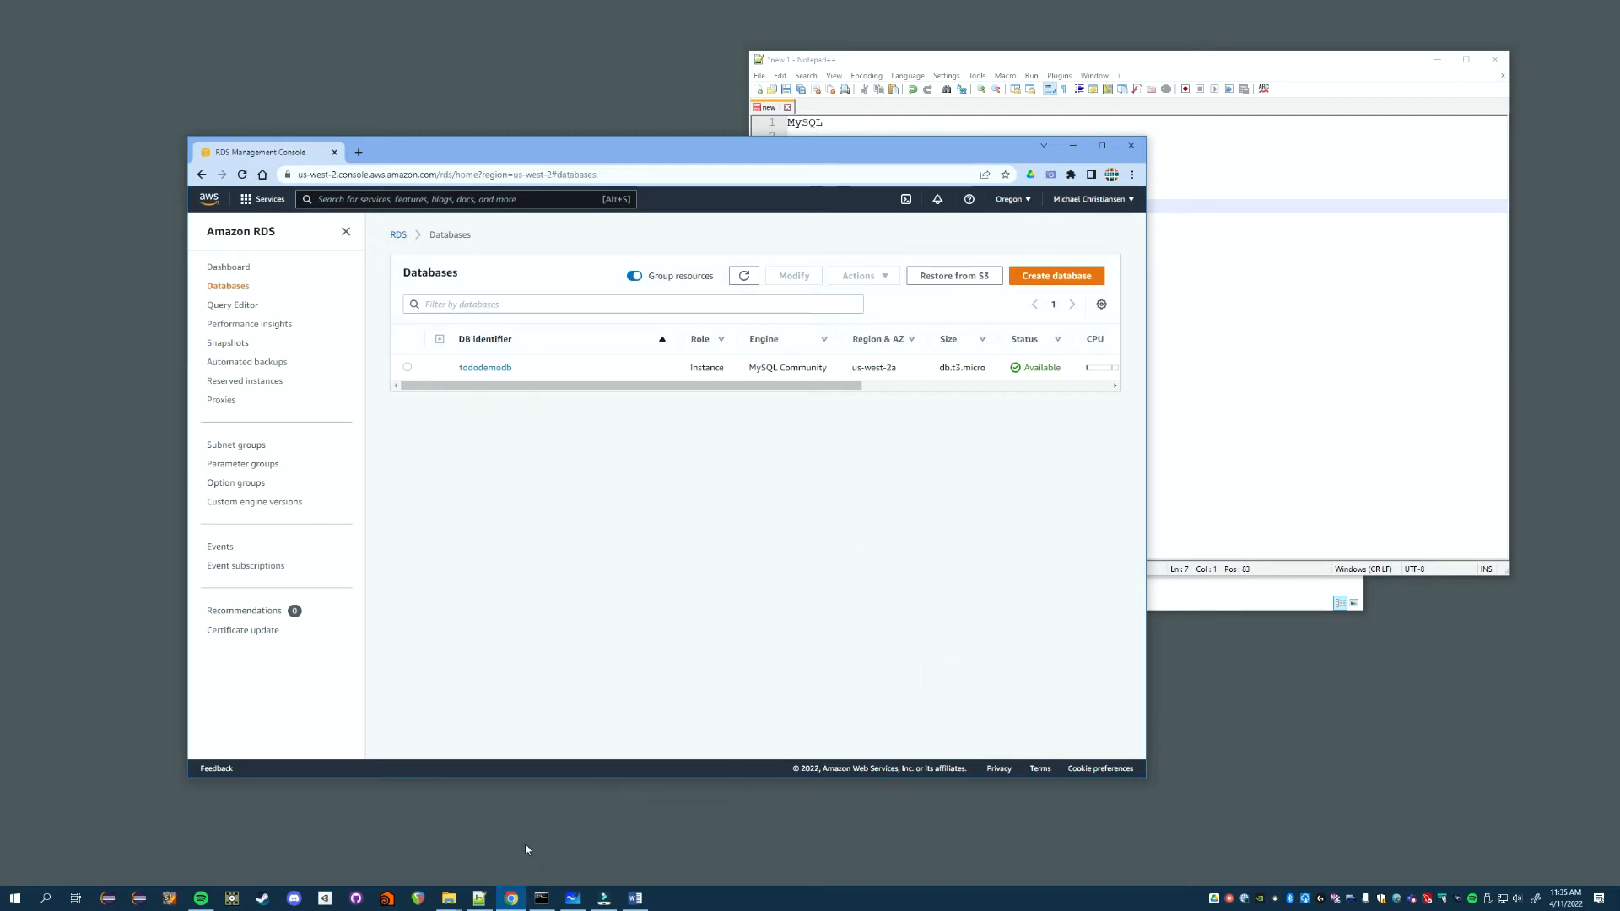
Launch MySQL Workbench, move its window up slightly, and open the setup for a new MySQL connection
click(17, 901)
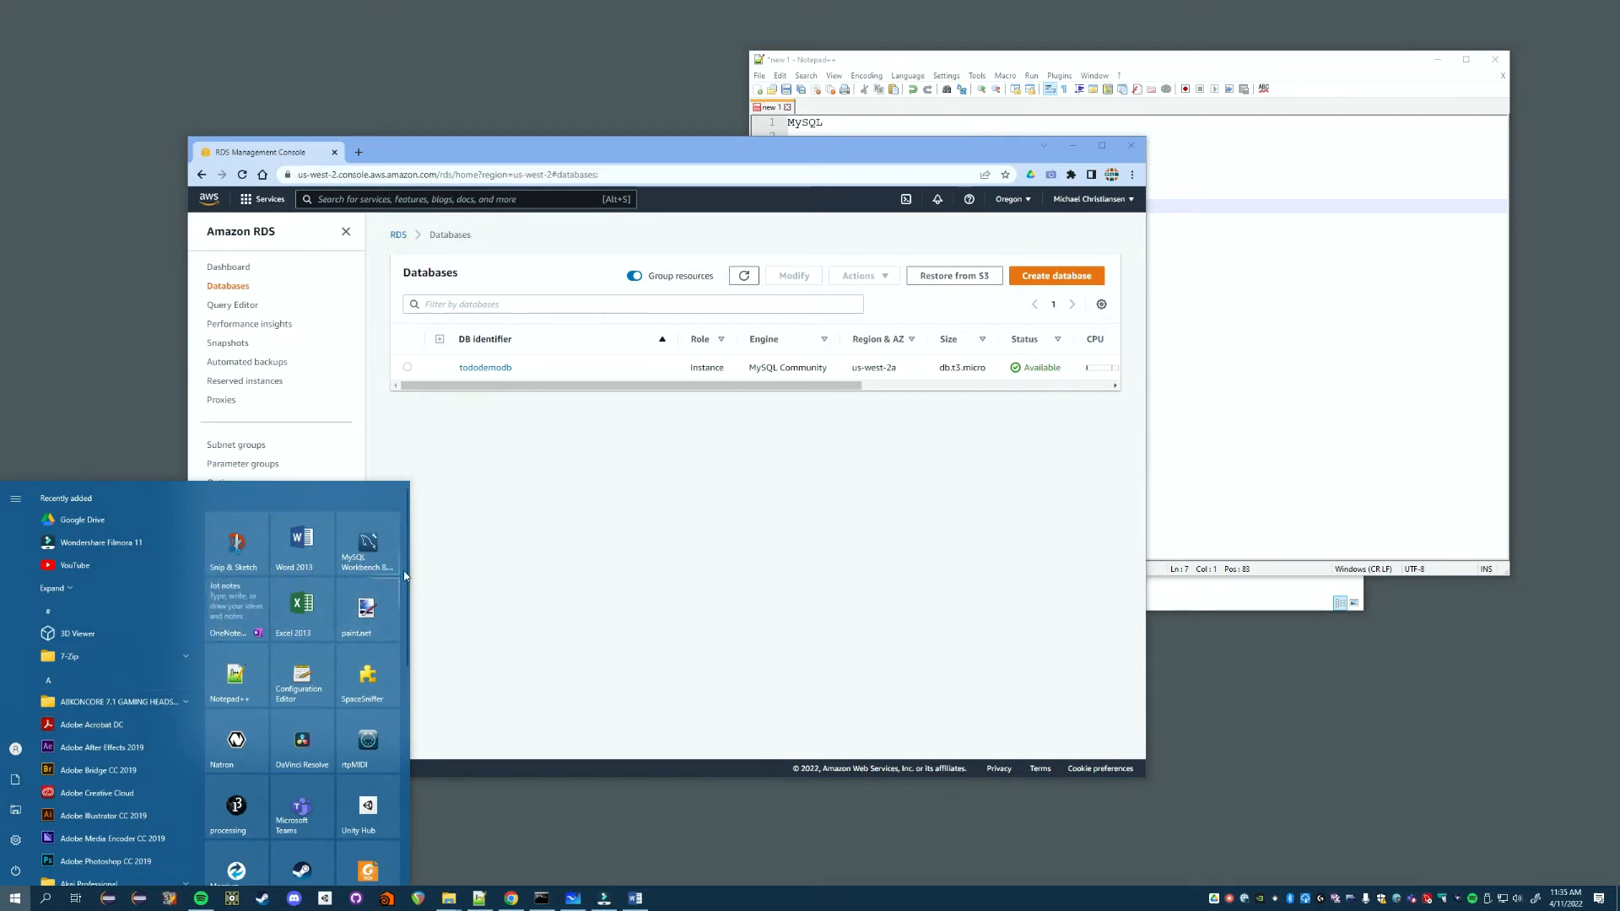
click(371, 545)
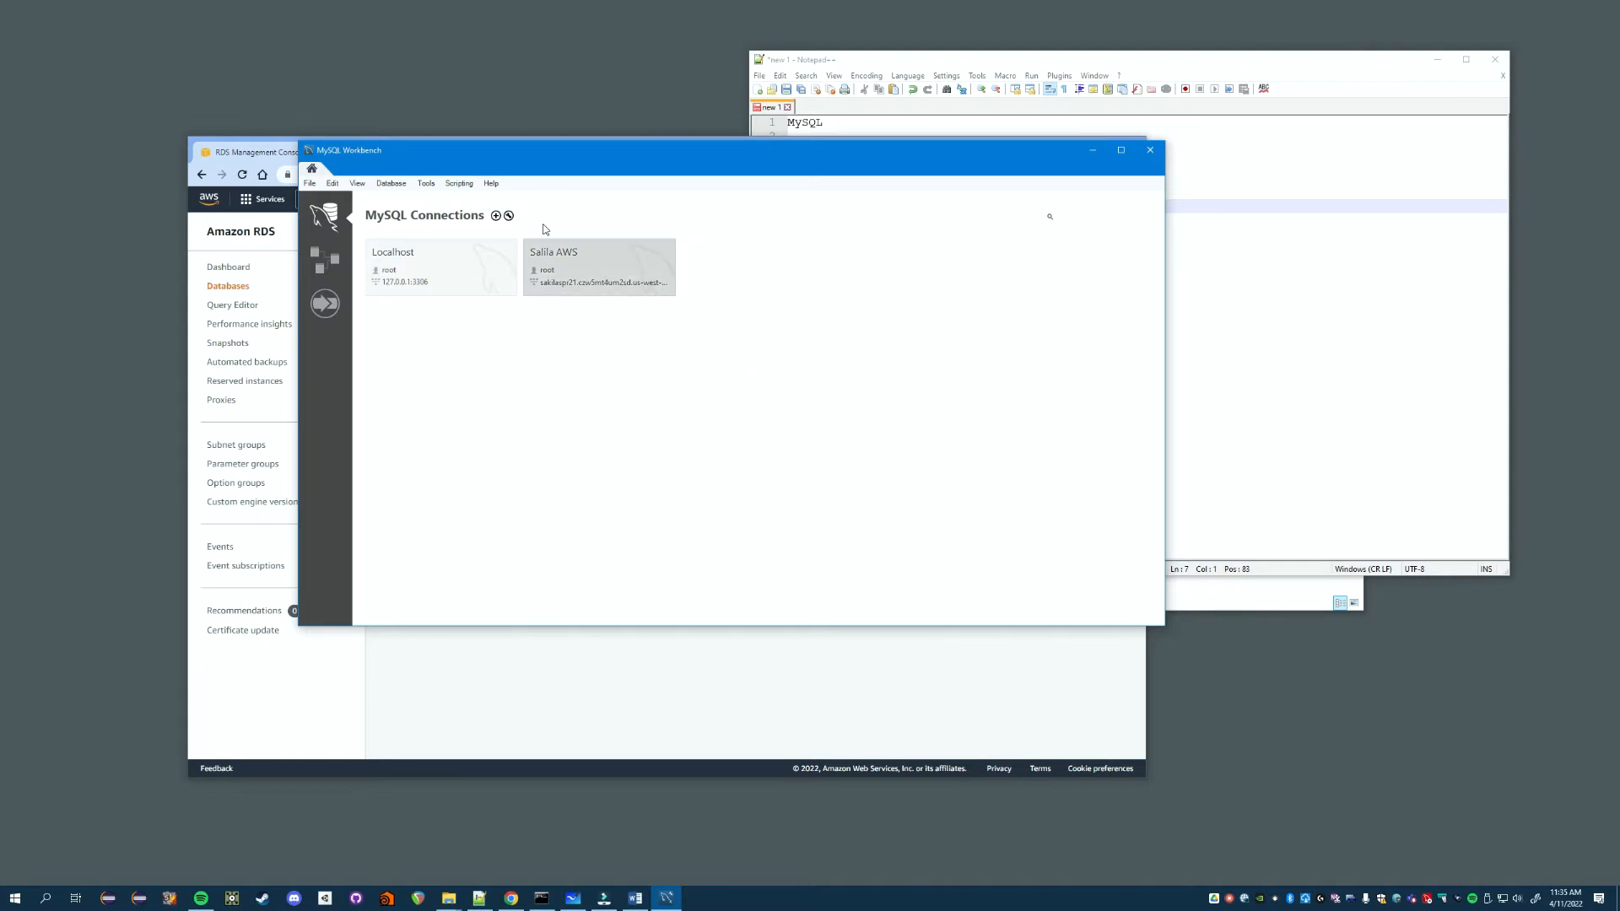
drag(491, 160, 491, 125)
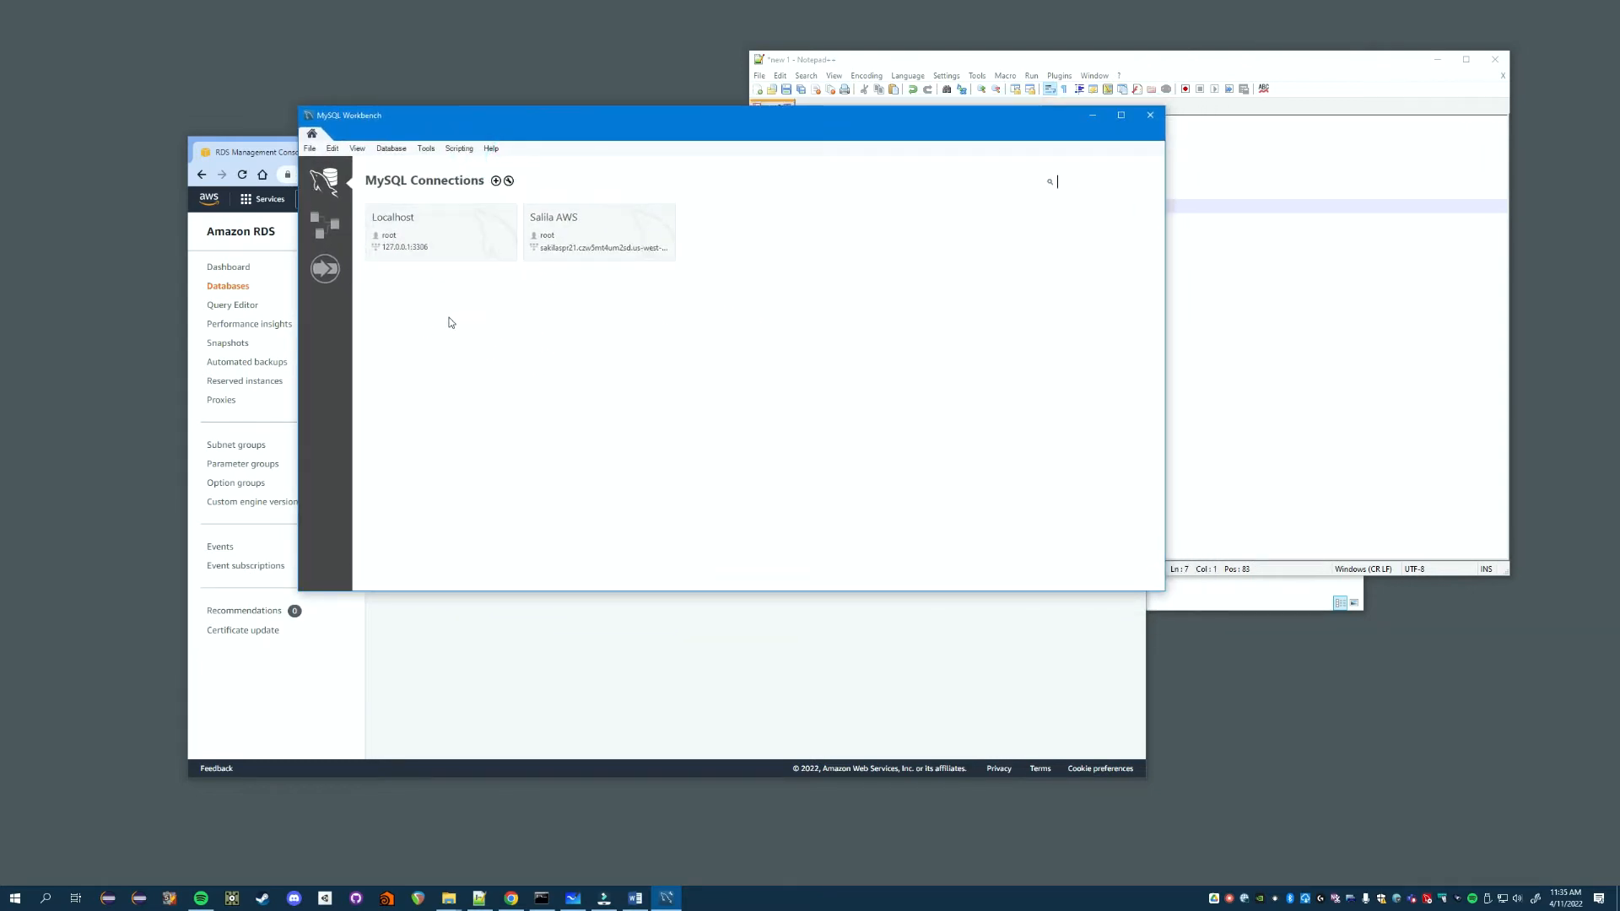
click(496, 181)
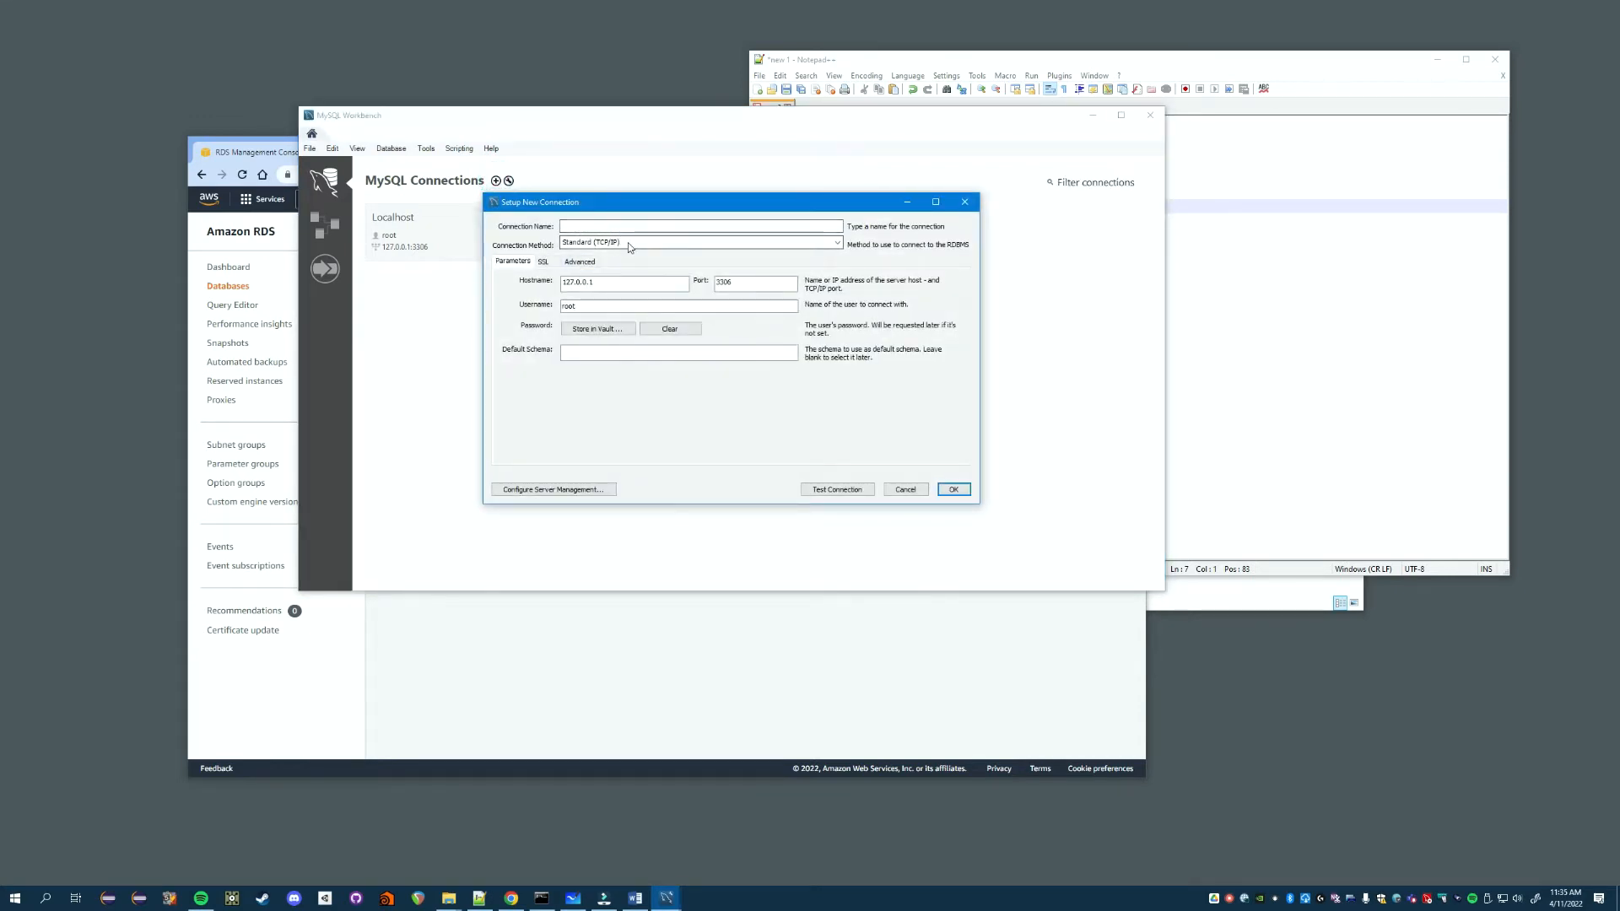
Name the new MySQL connection TODO Demo DB
click(598, 229)
text(TDO)
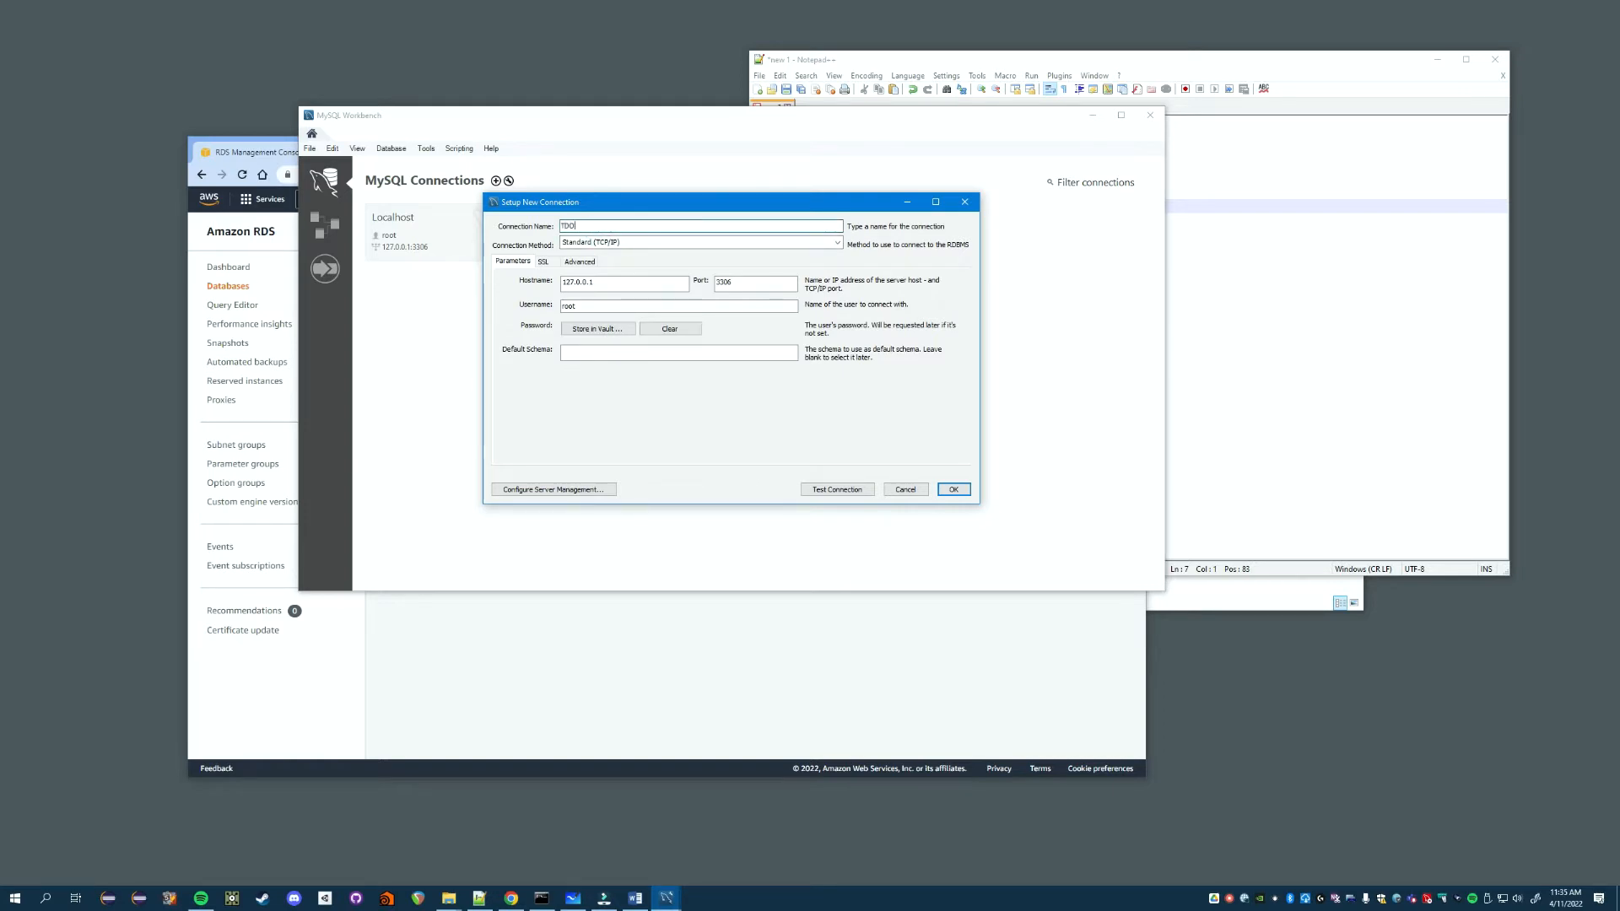
text(ODO Demo DB)
Copy the tododemodb endpoint from the Notepad++ notes and use it as the new connection's hostname in MySQL Workbench
drag(1309, 66, 1330, 57)
click(833, 161)
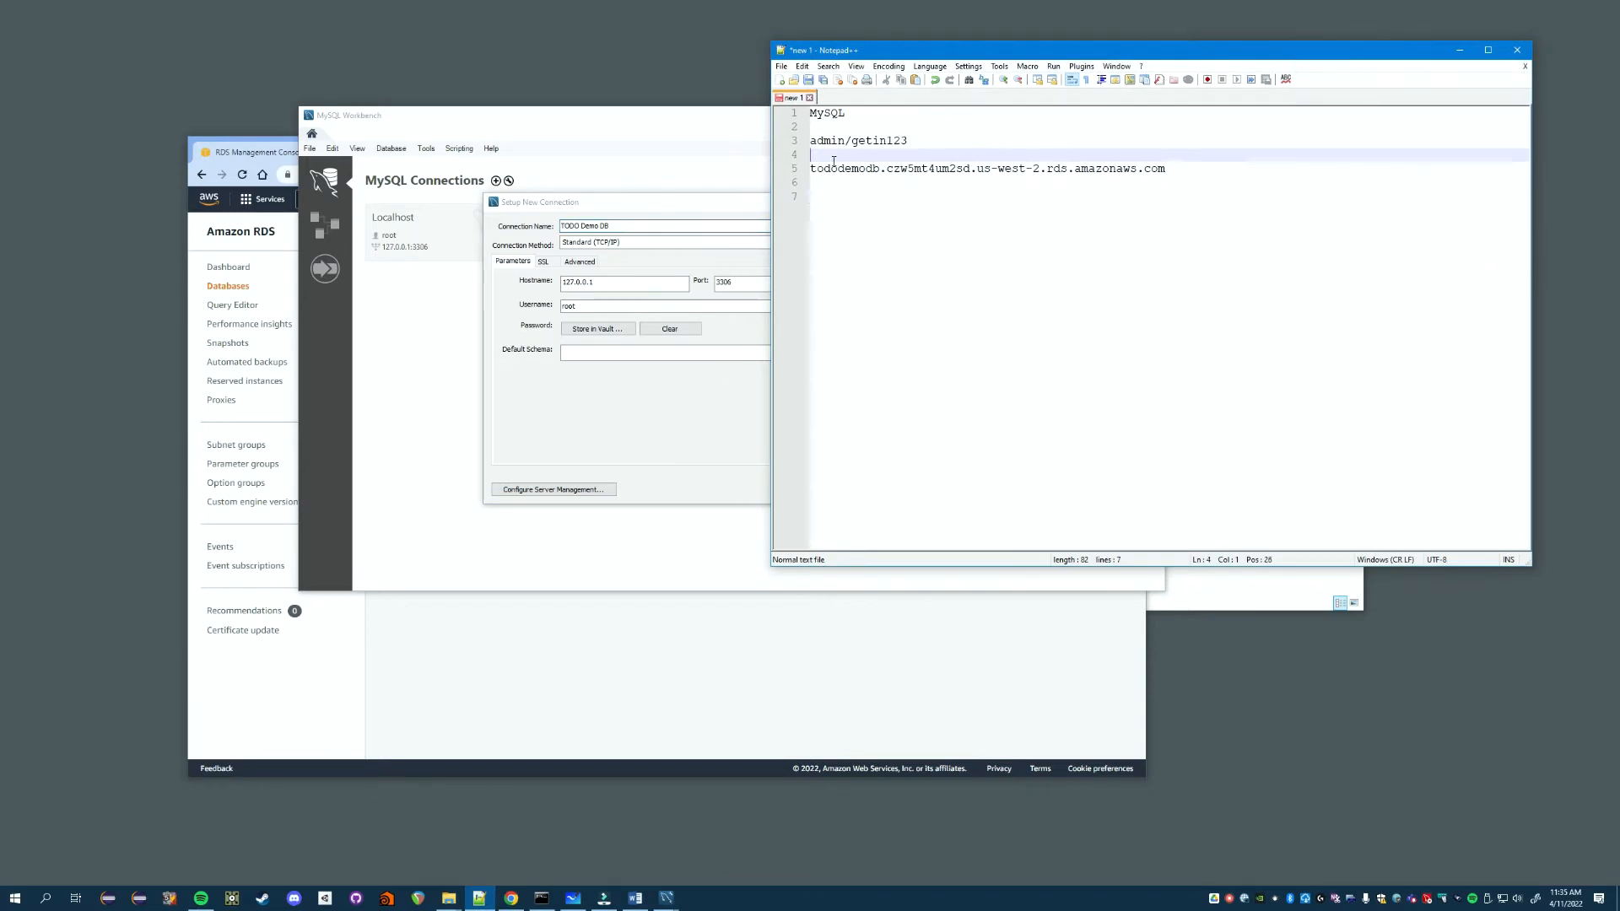
drag(812, 169, 1165, 170)
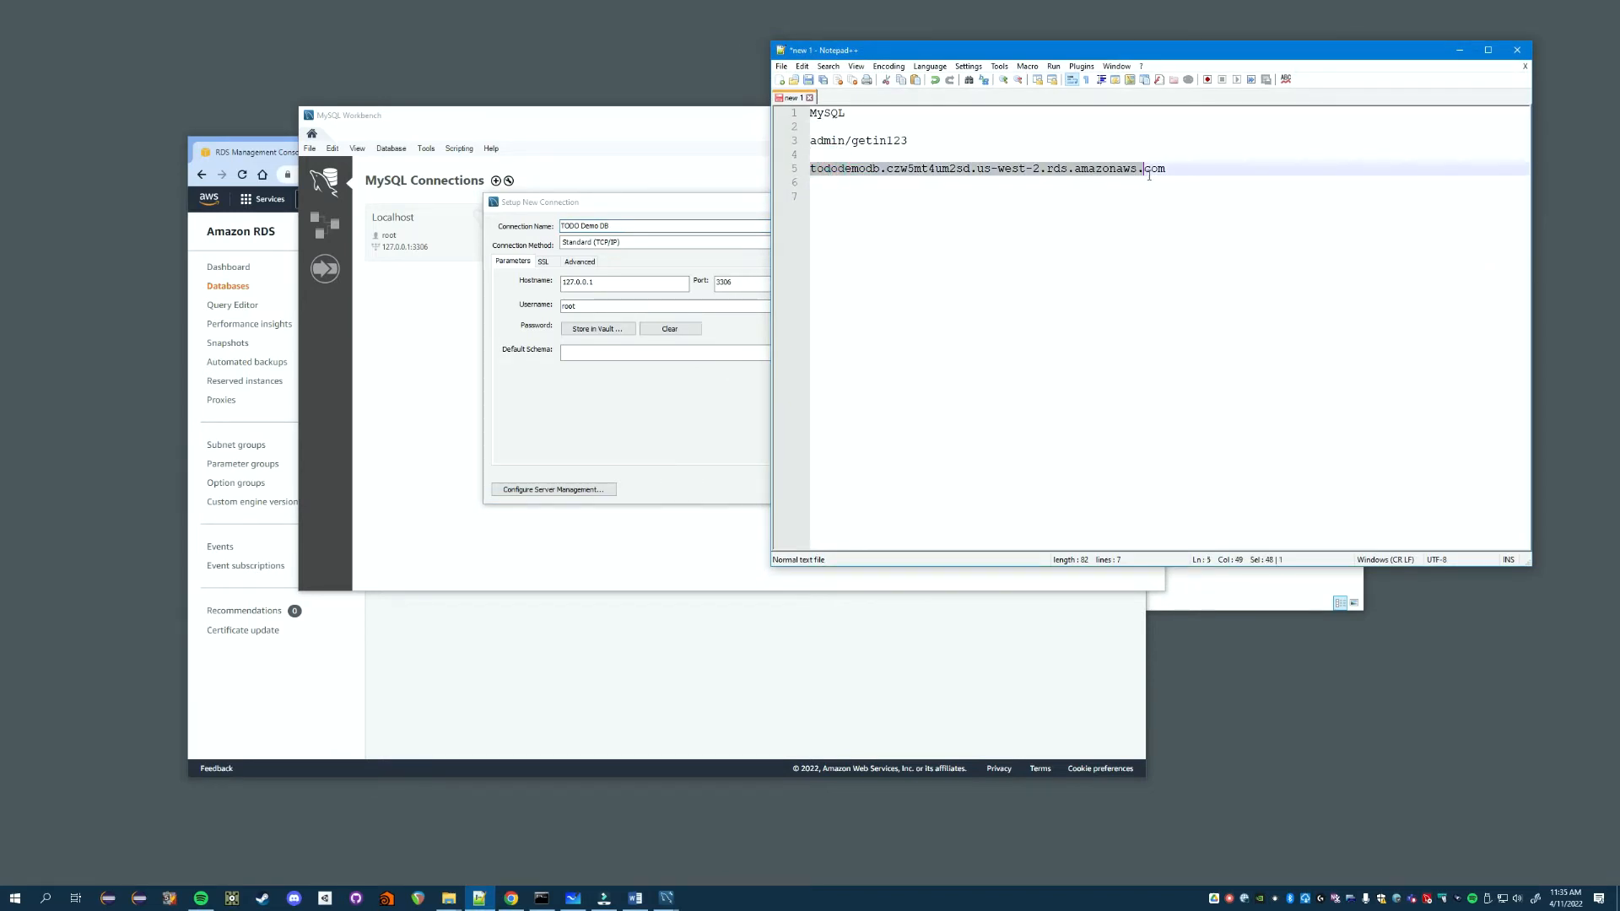
click(617, 283)
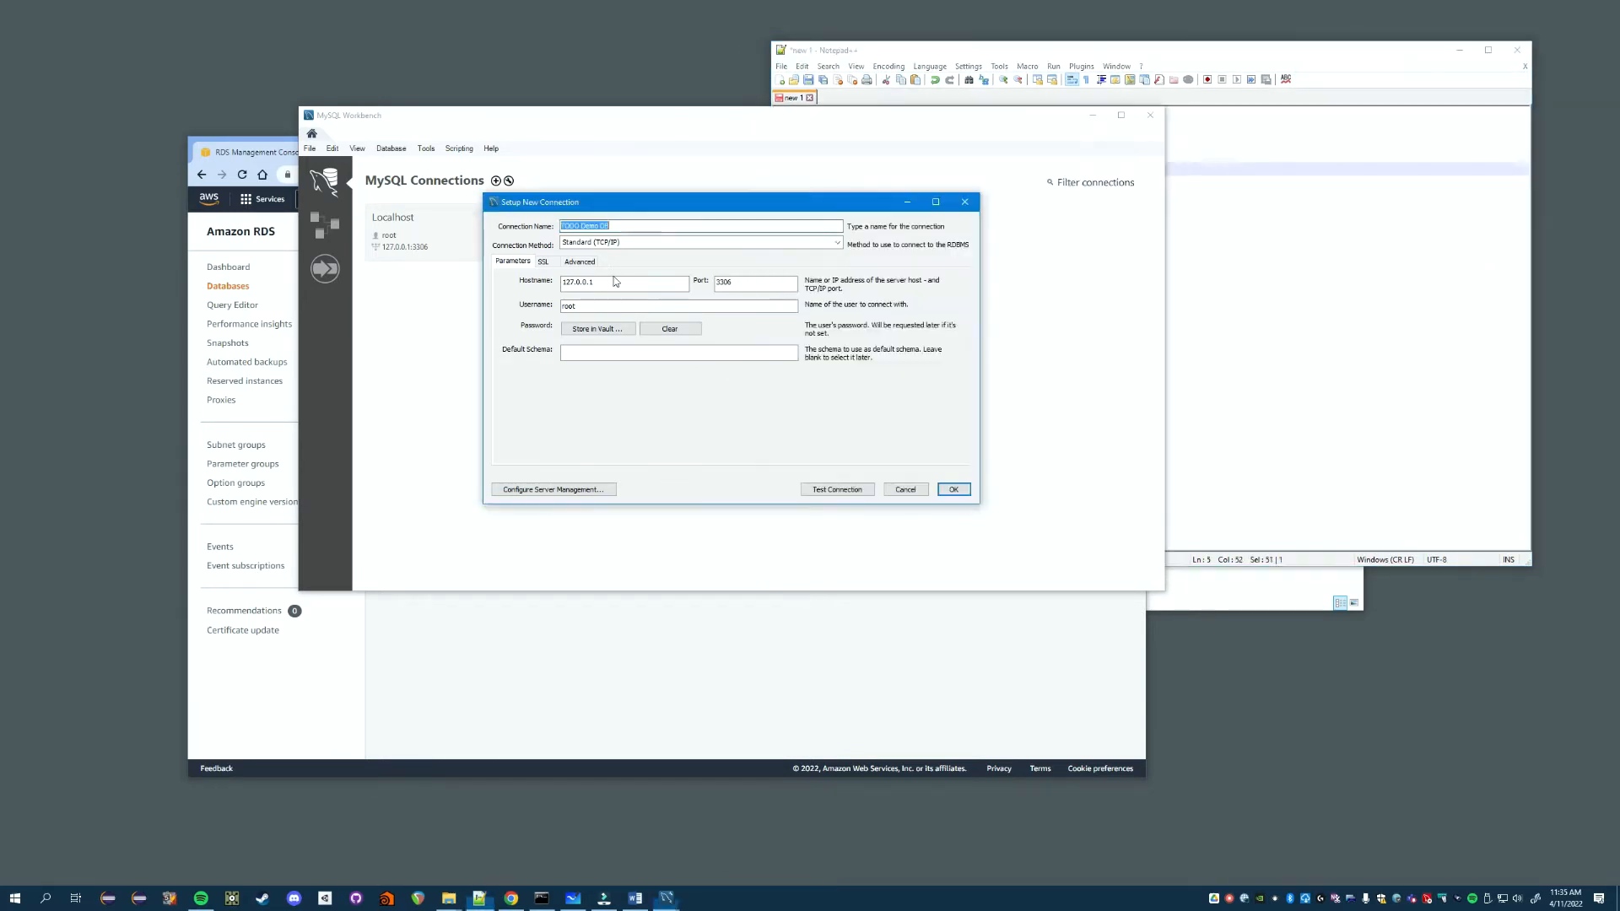
click(616, 283)
key(BackSpace)
key(ctrl+v)
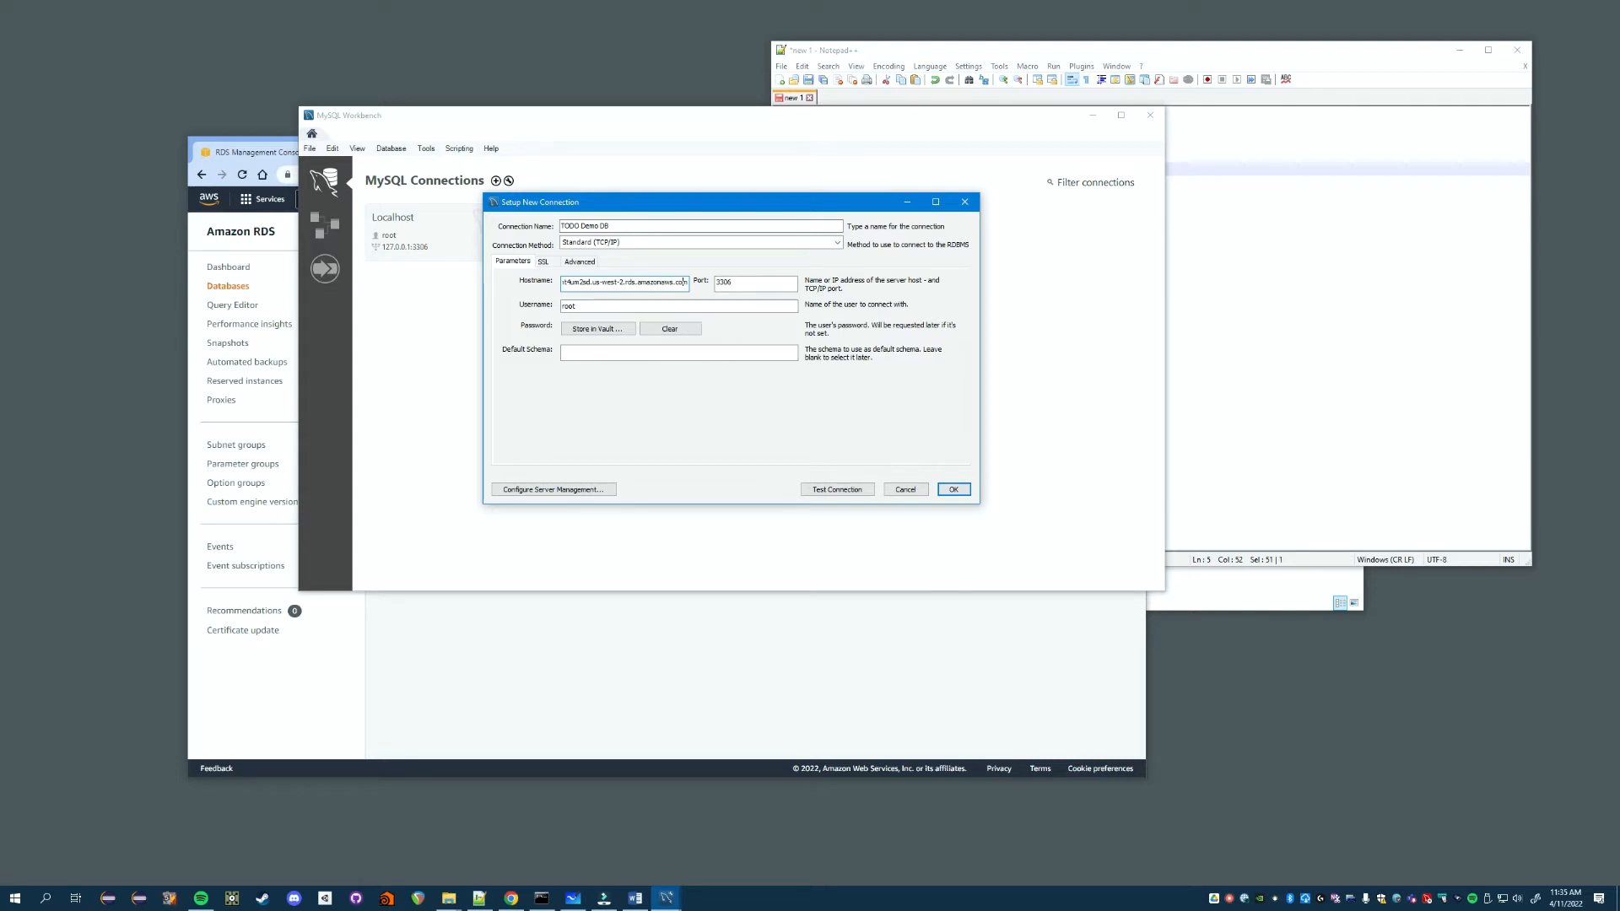
key(Home)
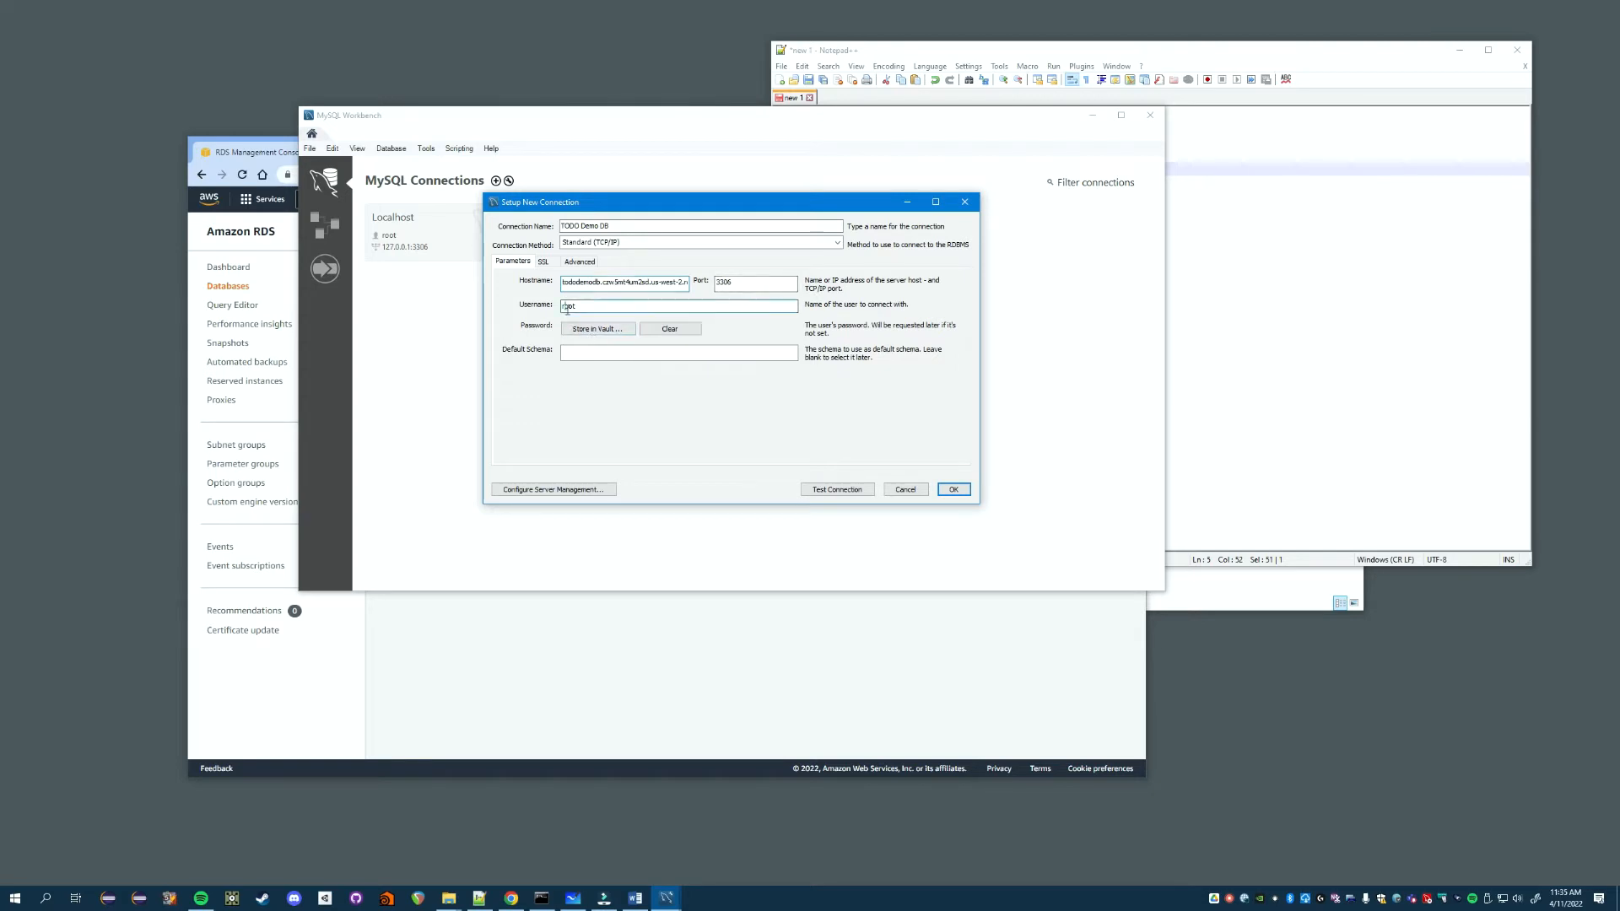
Replace the connection's username with admin
double_click(570, 306)
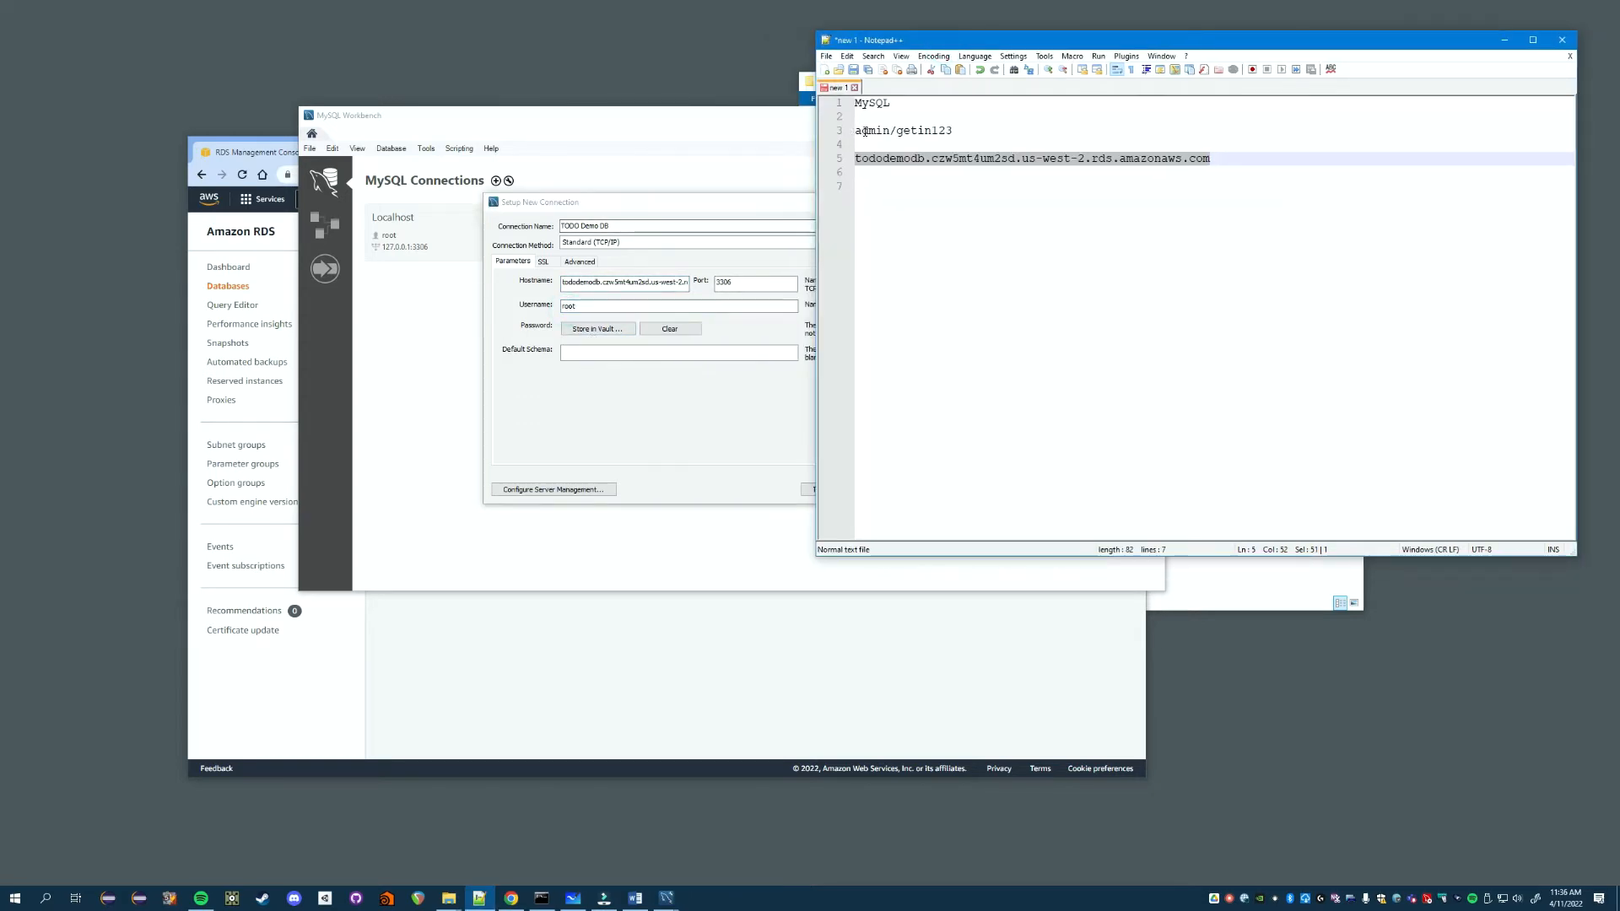
double_click(570, 306)
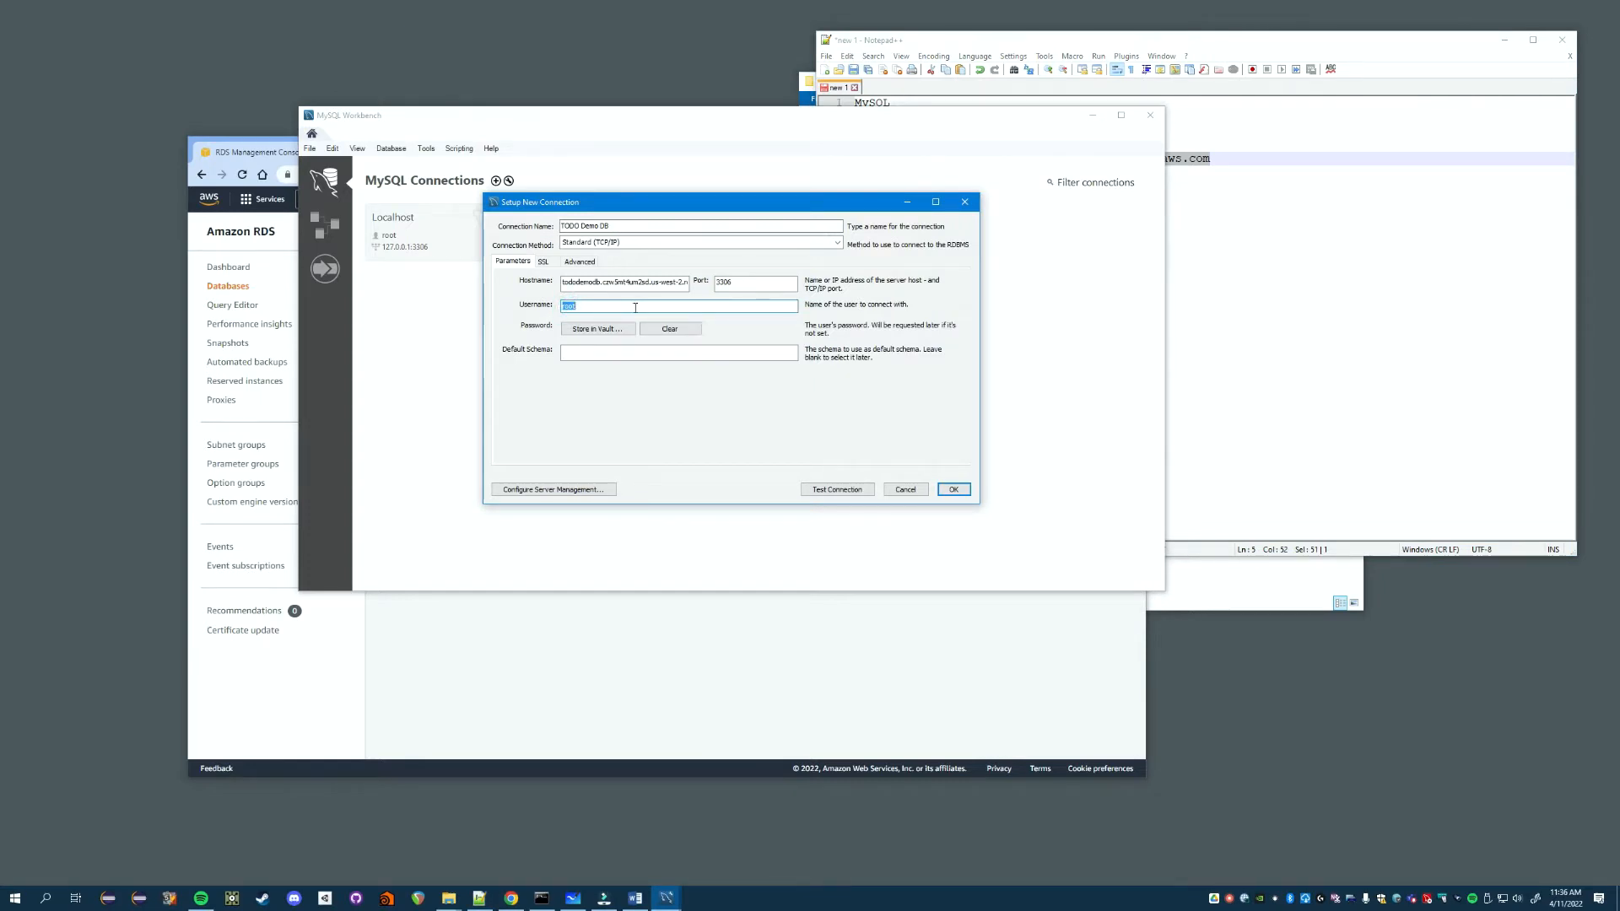
text(admin)
Test the connection with the database password, storing the password in the vault, and save the new connection
click(823, 491)
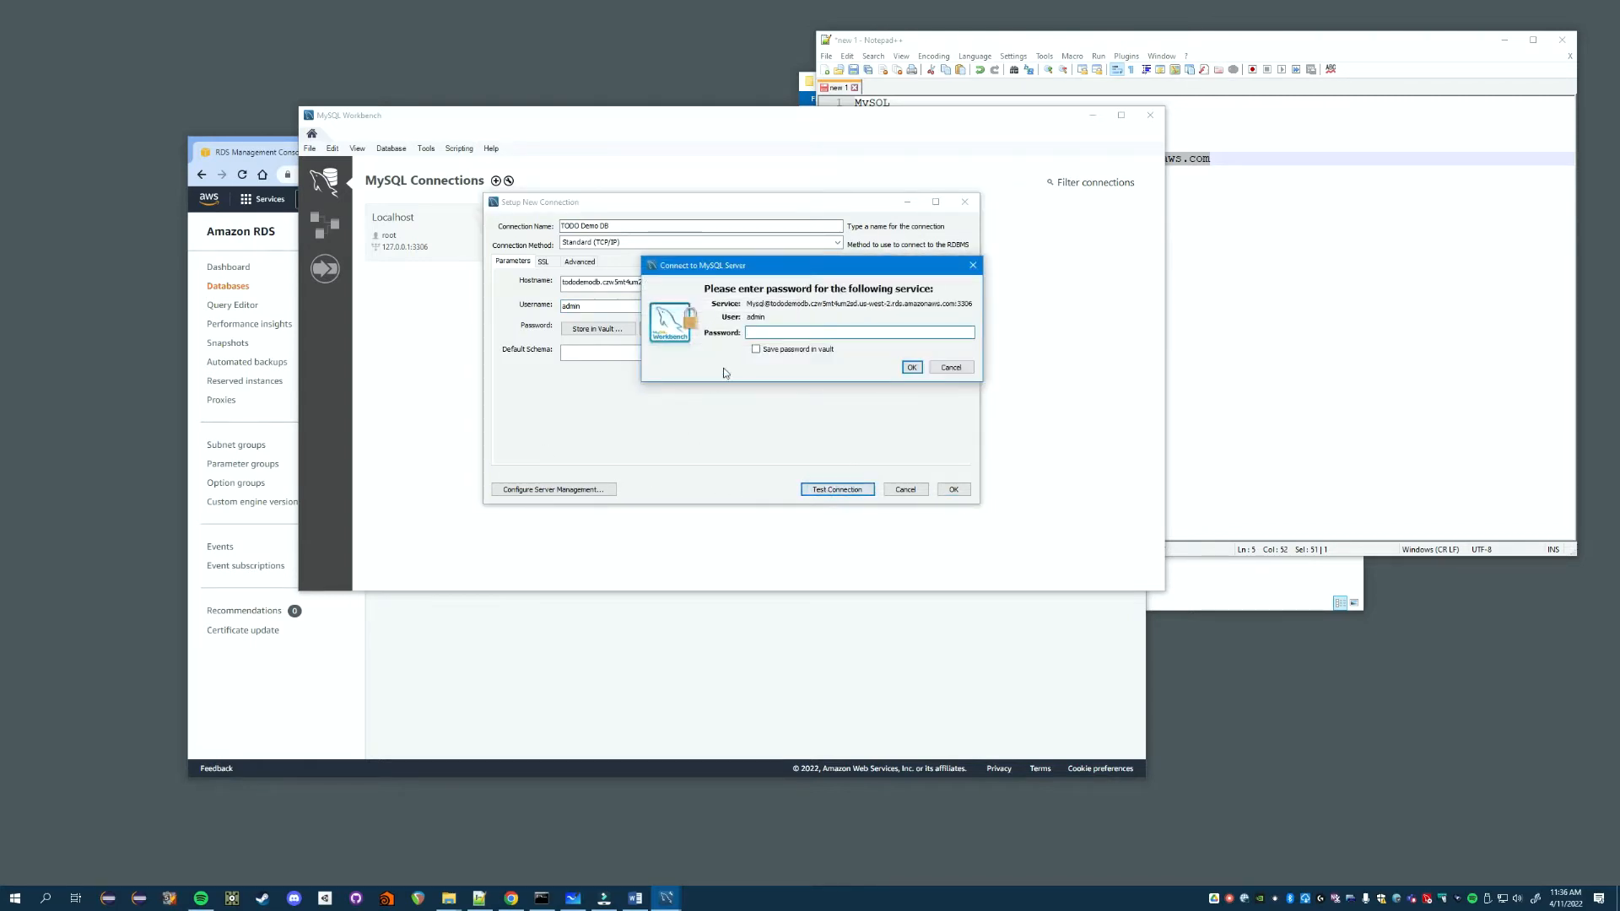
click(759, 332)
text(*****)
click(757, 350)
click(914, 368)
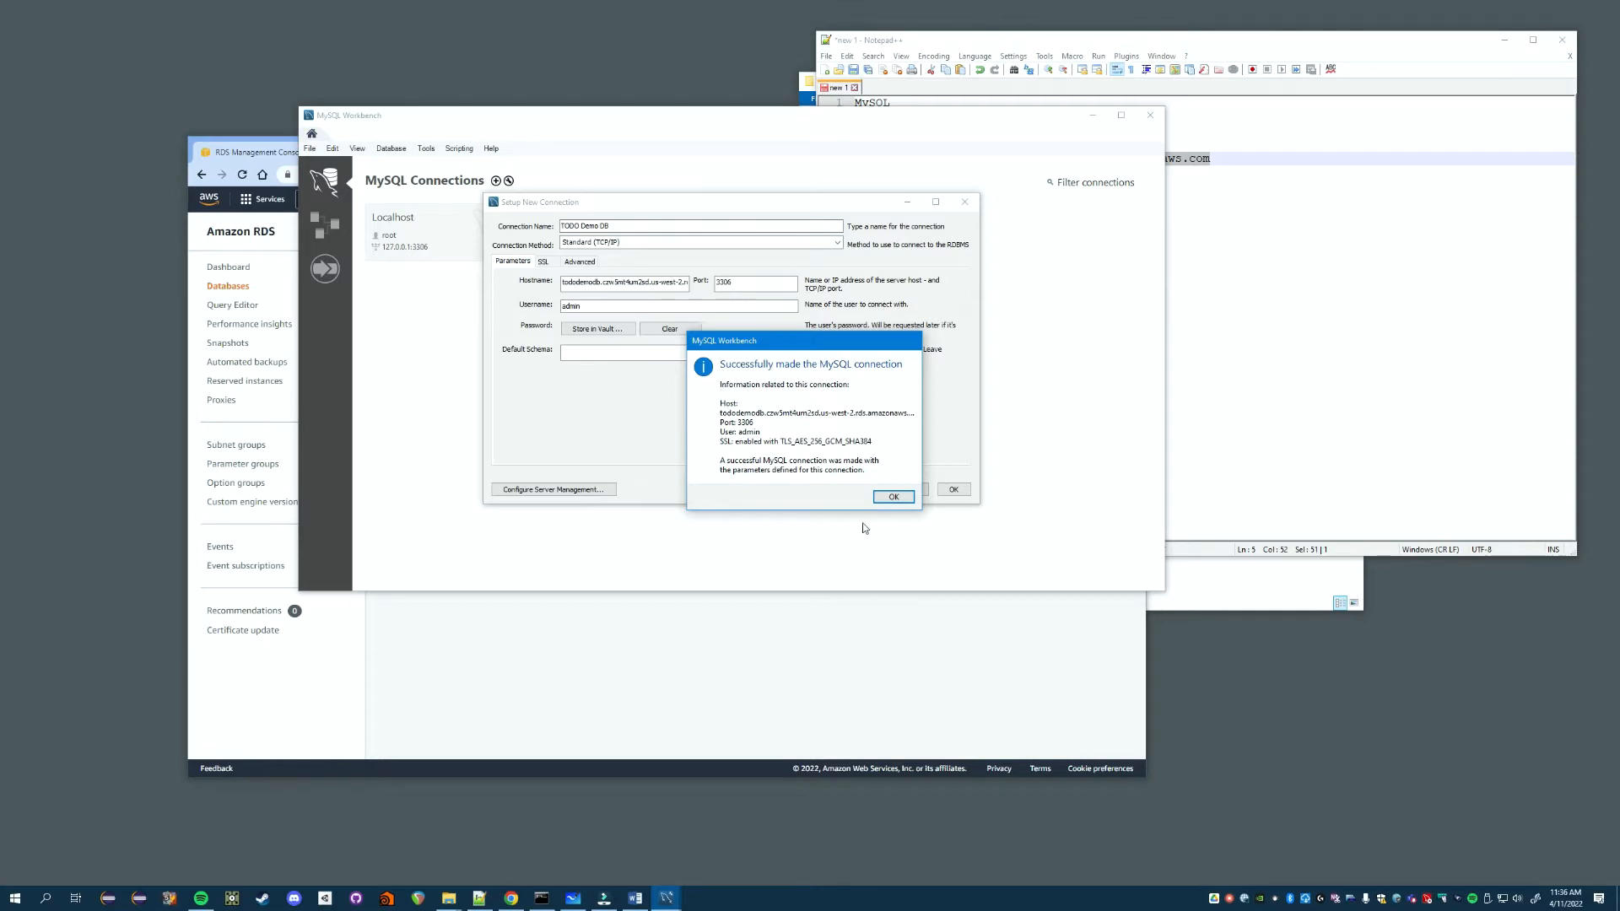
click(903, 497)
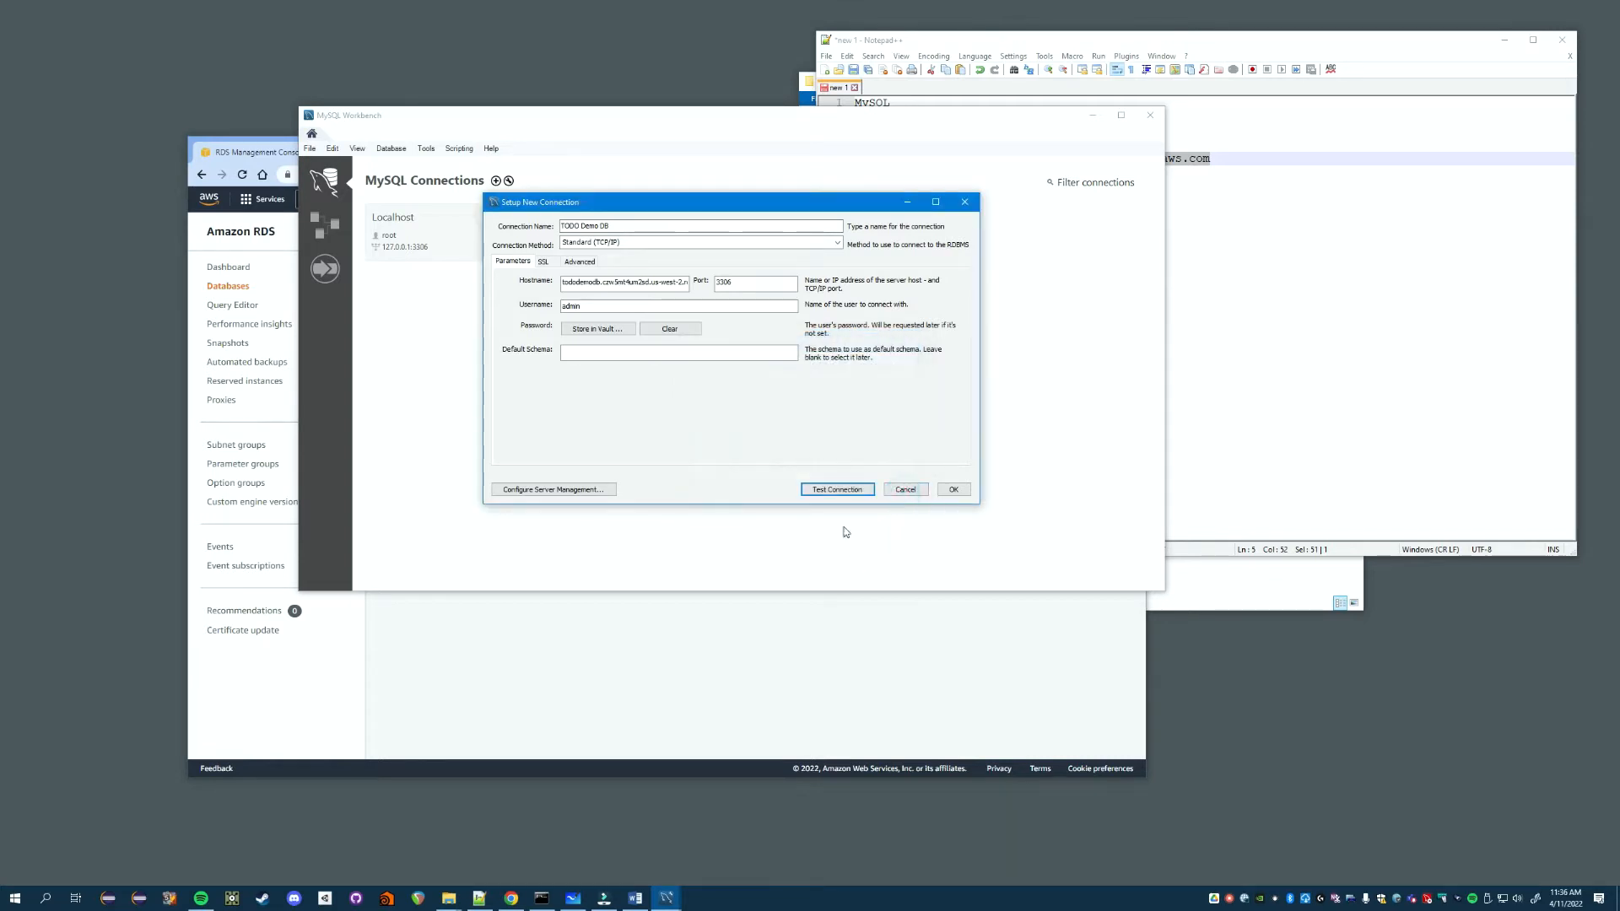
click(957, 489)
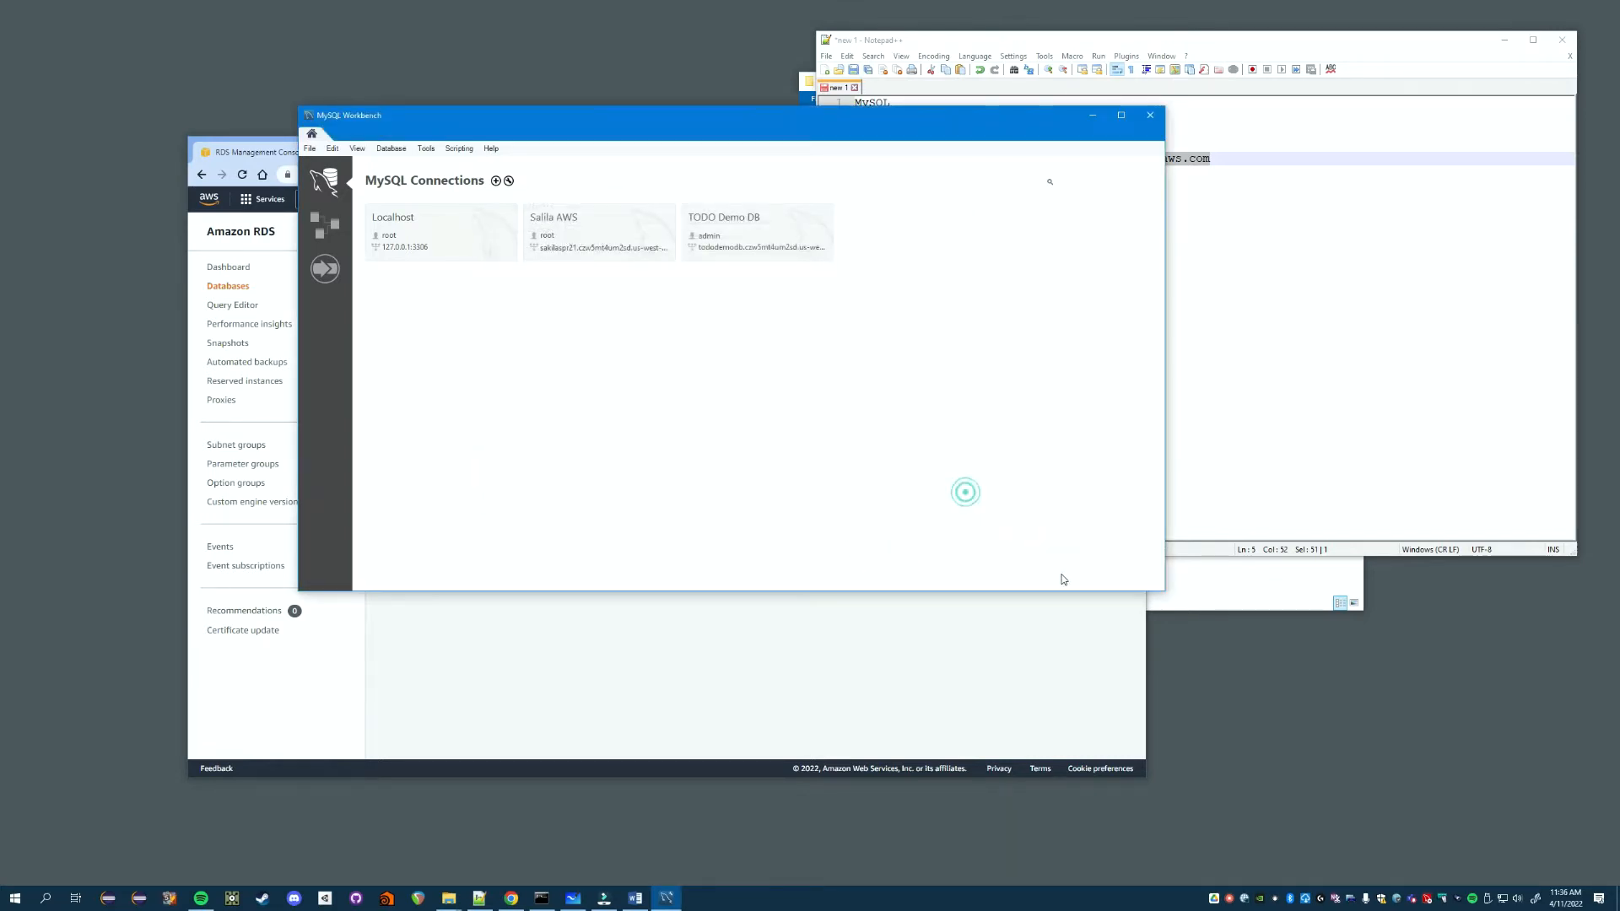
Bring up the File Explorer window showing the elearning Spr22 folder and place it beside MySQL Workbench
click(903, 396)
click(1266, 580)
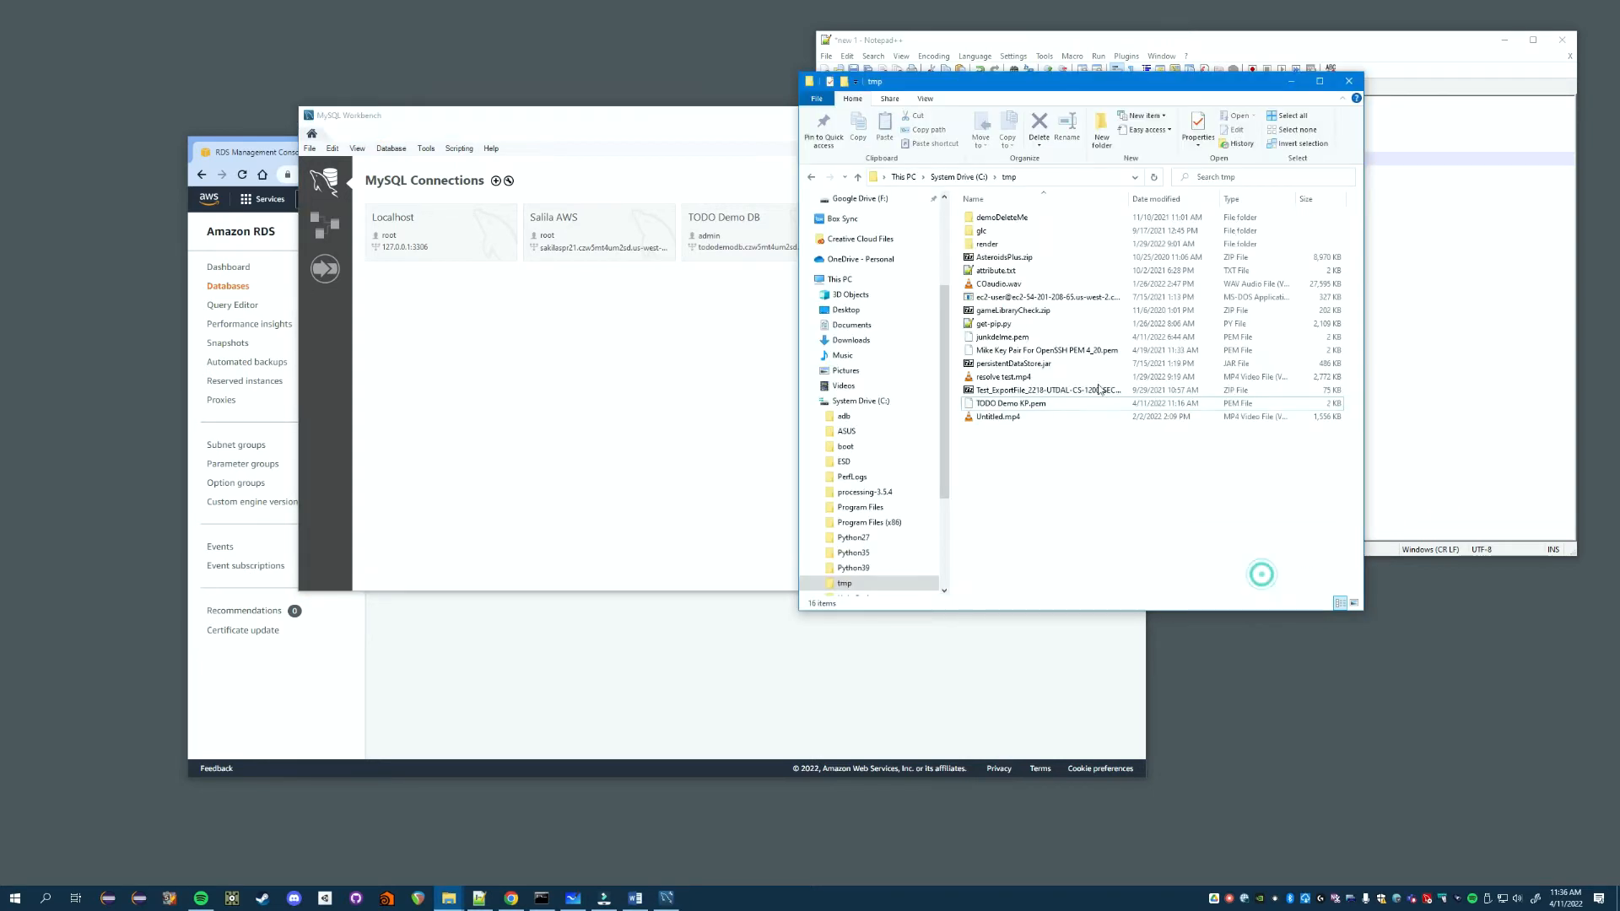
drag(1043, 99, 1144, 276)
click(1393, 259)
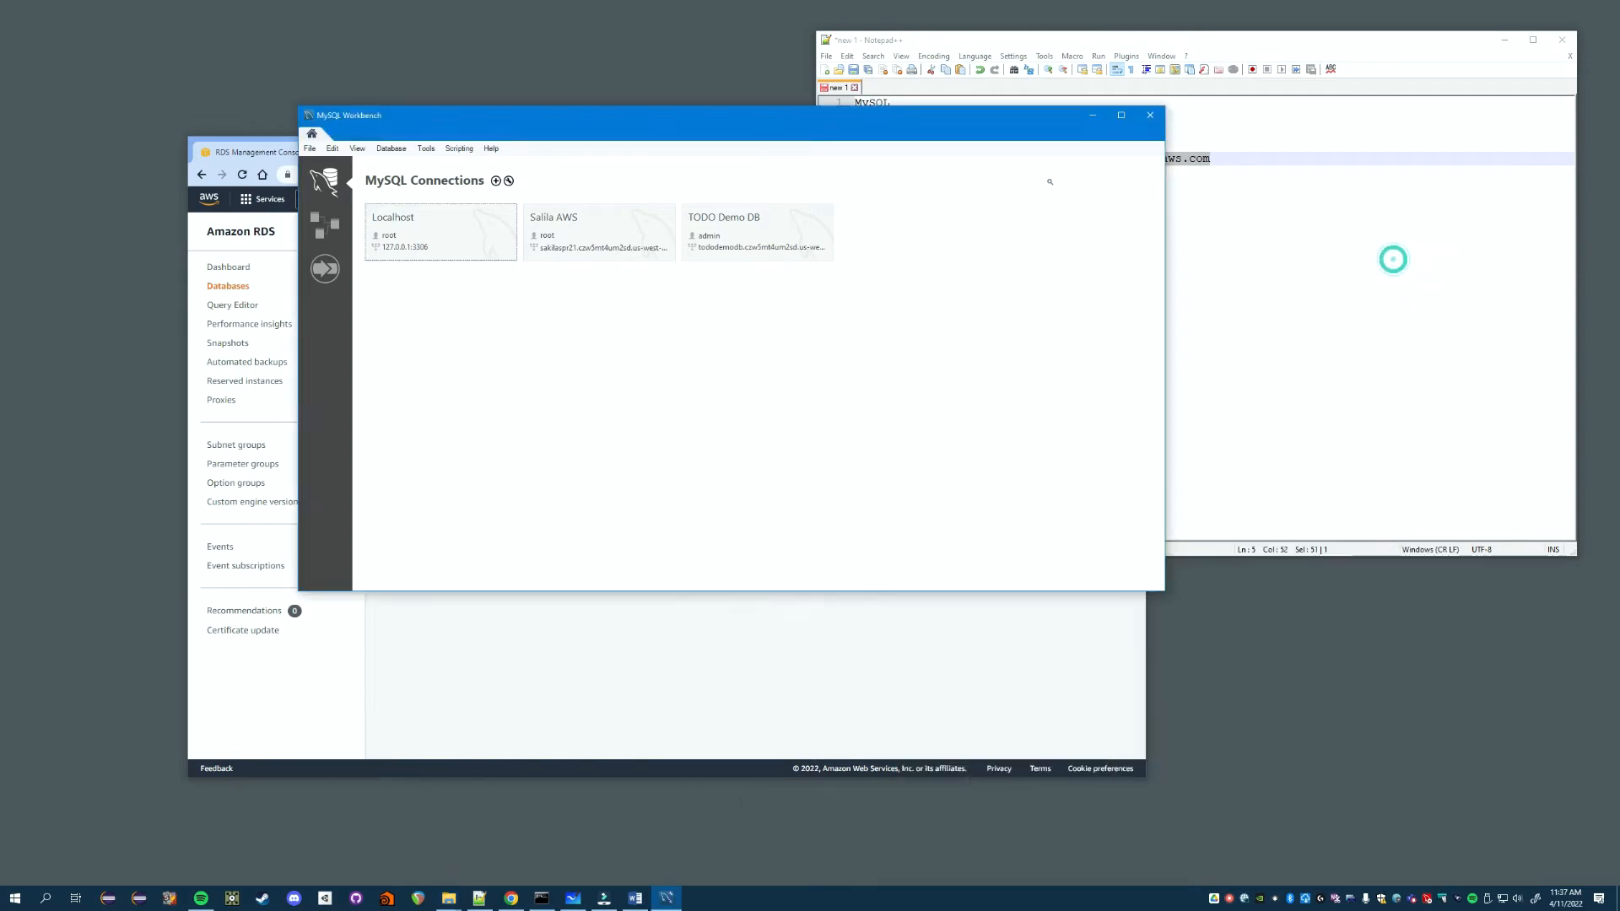
key(alt+Tab)
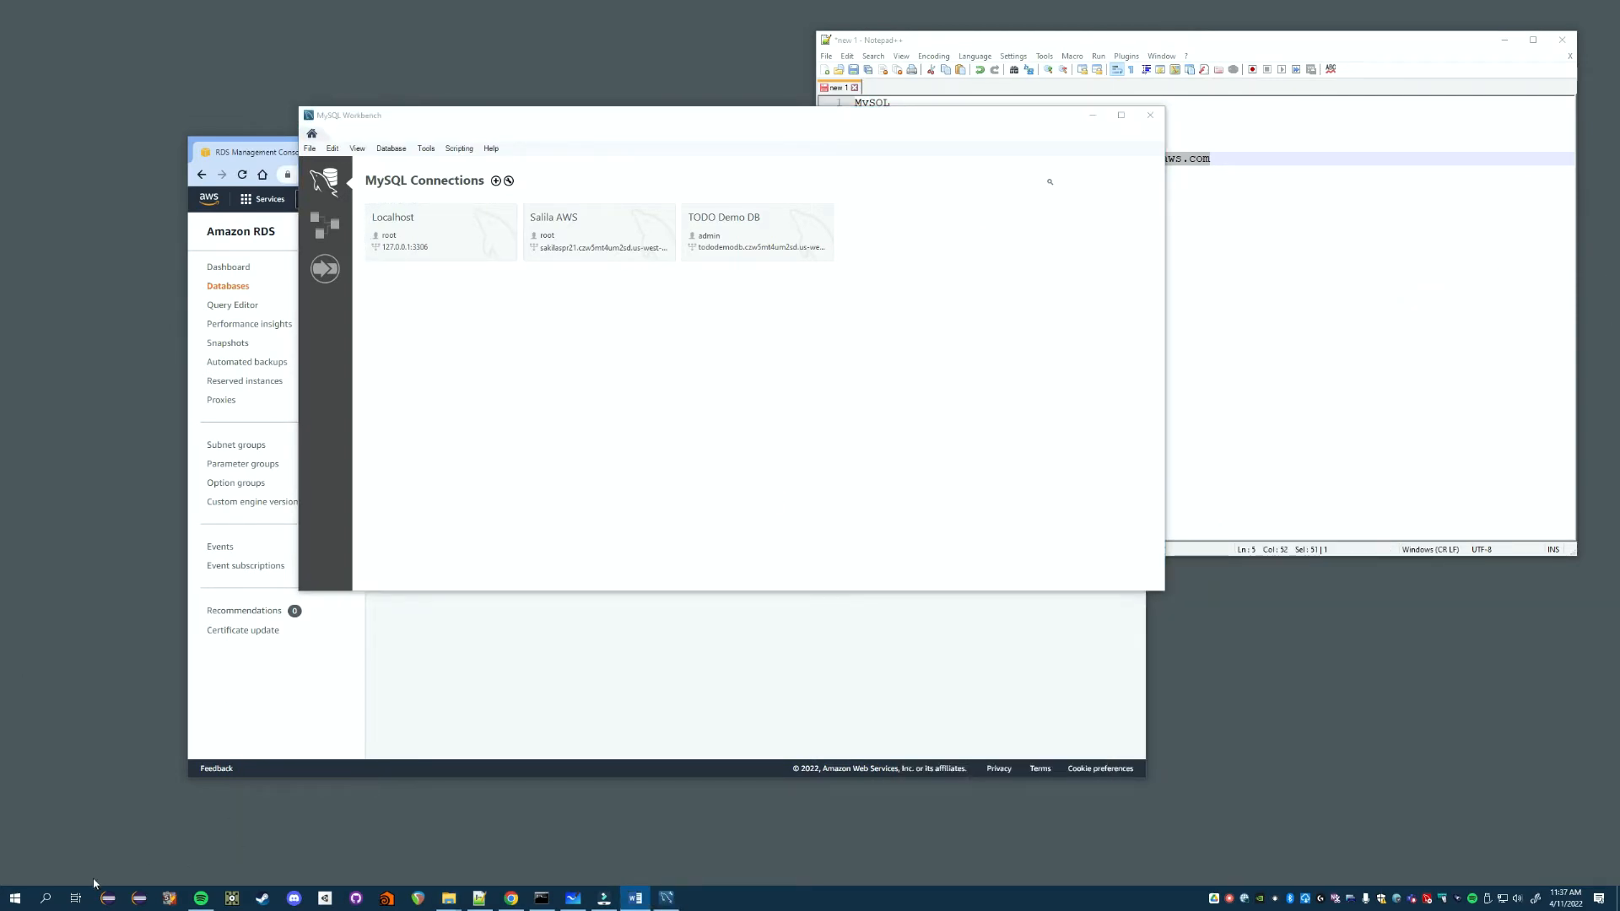
mouse_move(450, 901)
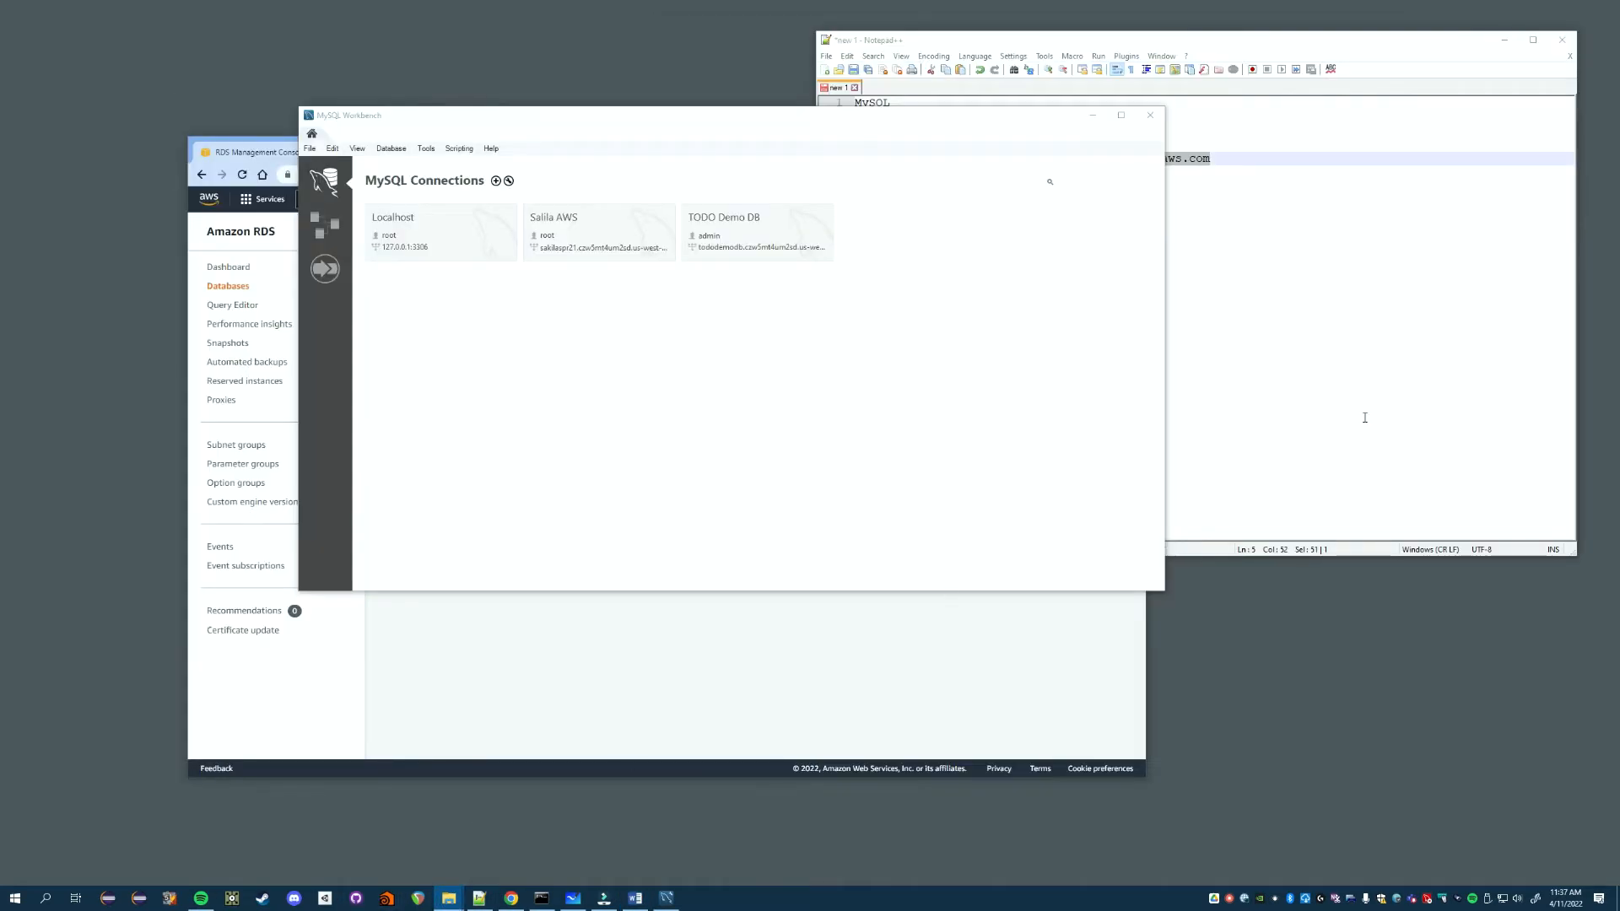
drag(1202, 115, 1255, 138)
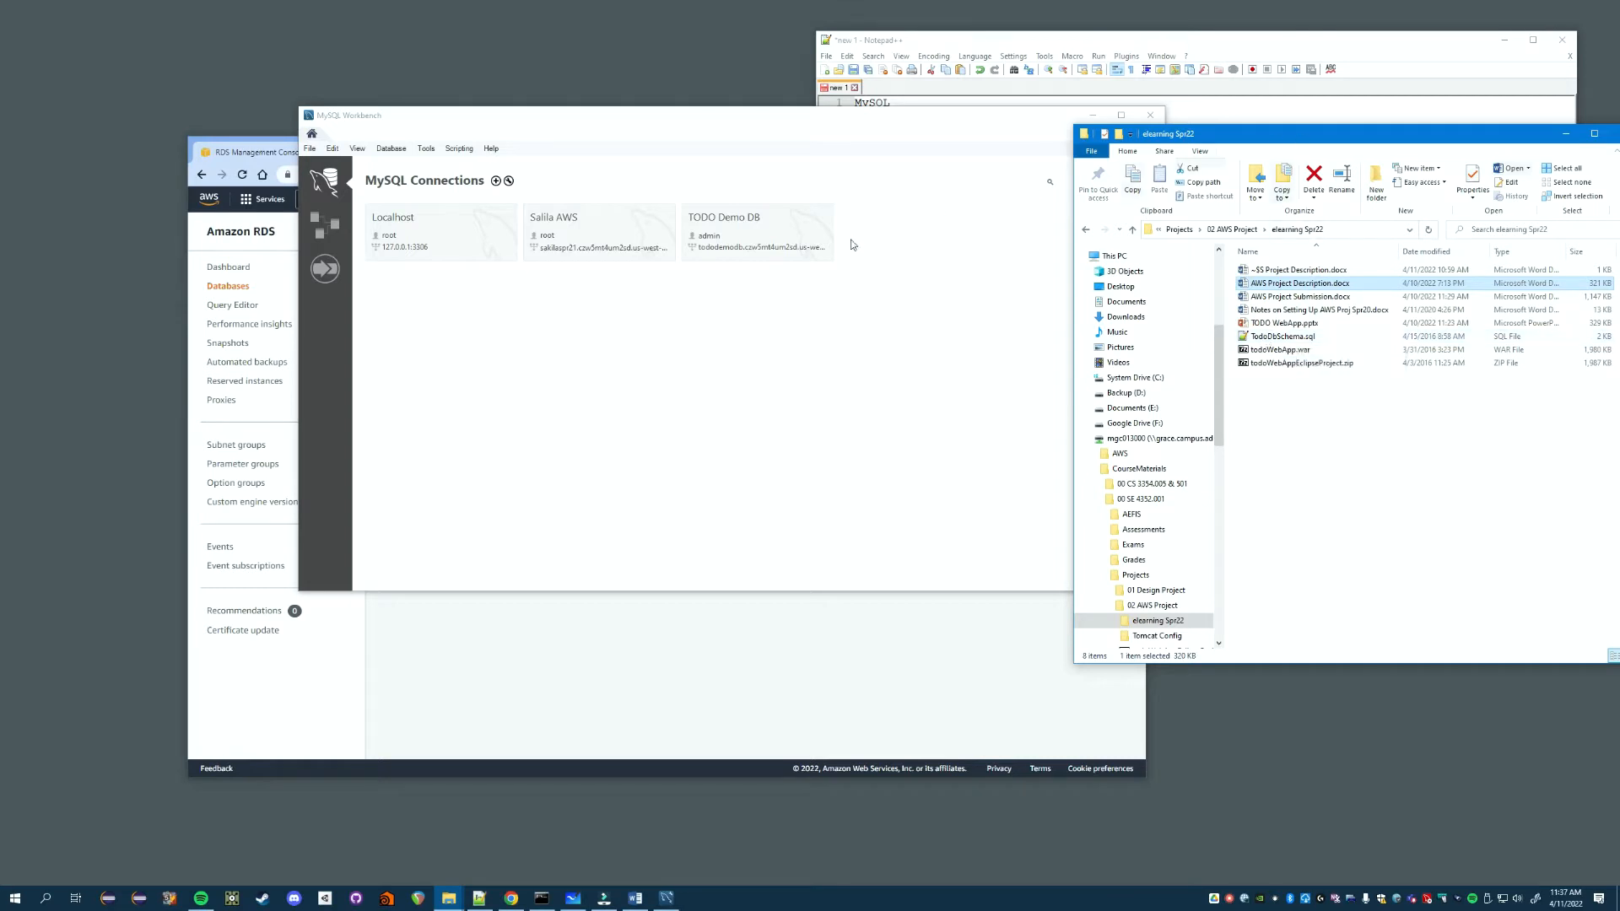
Open the TODO Demo DB connection in MySQL Workbench and load TodoDbSchema.sql from the elearning Spr22 folder into its SQL editor
click(749, 335)
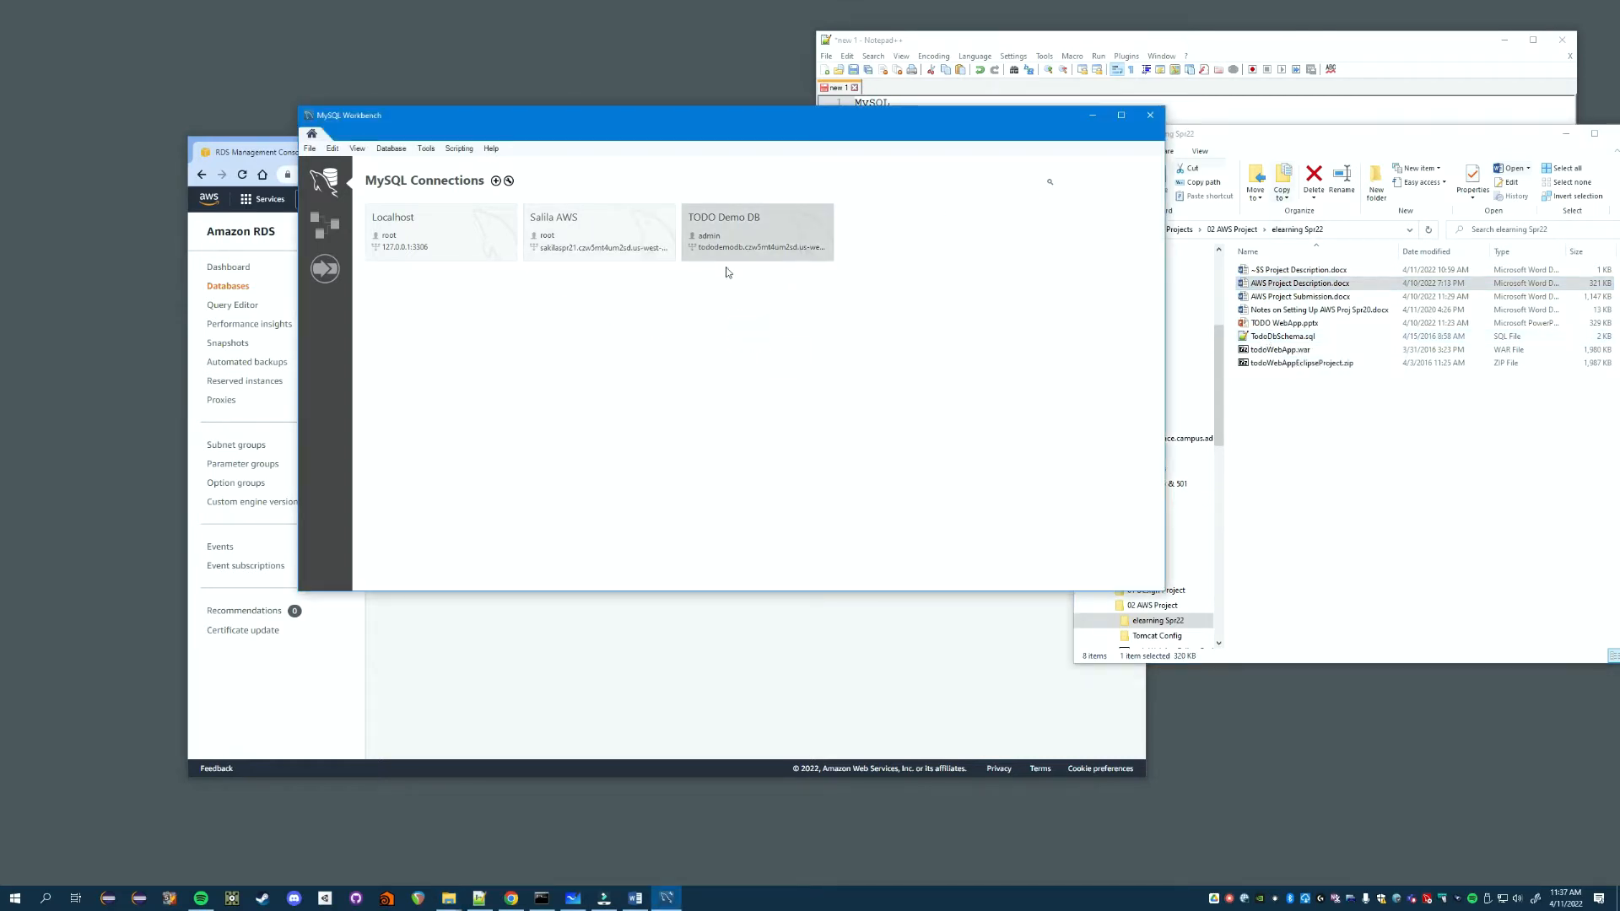
click(722, 217)
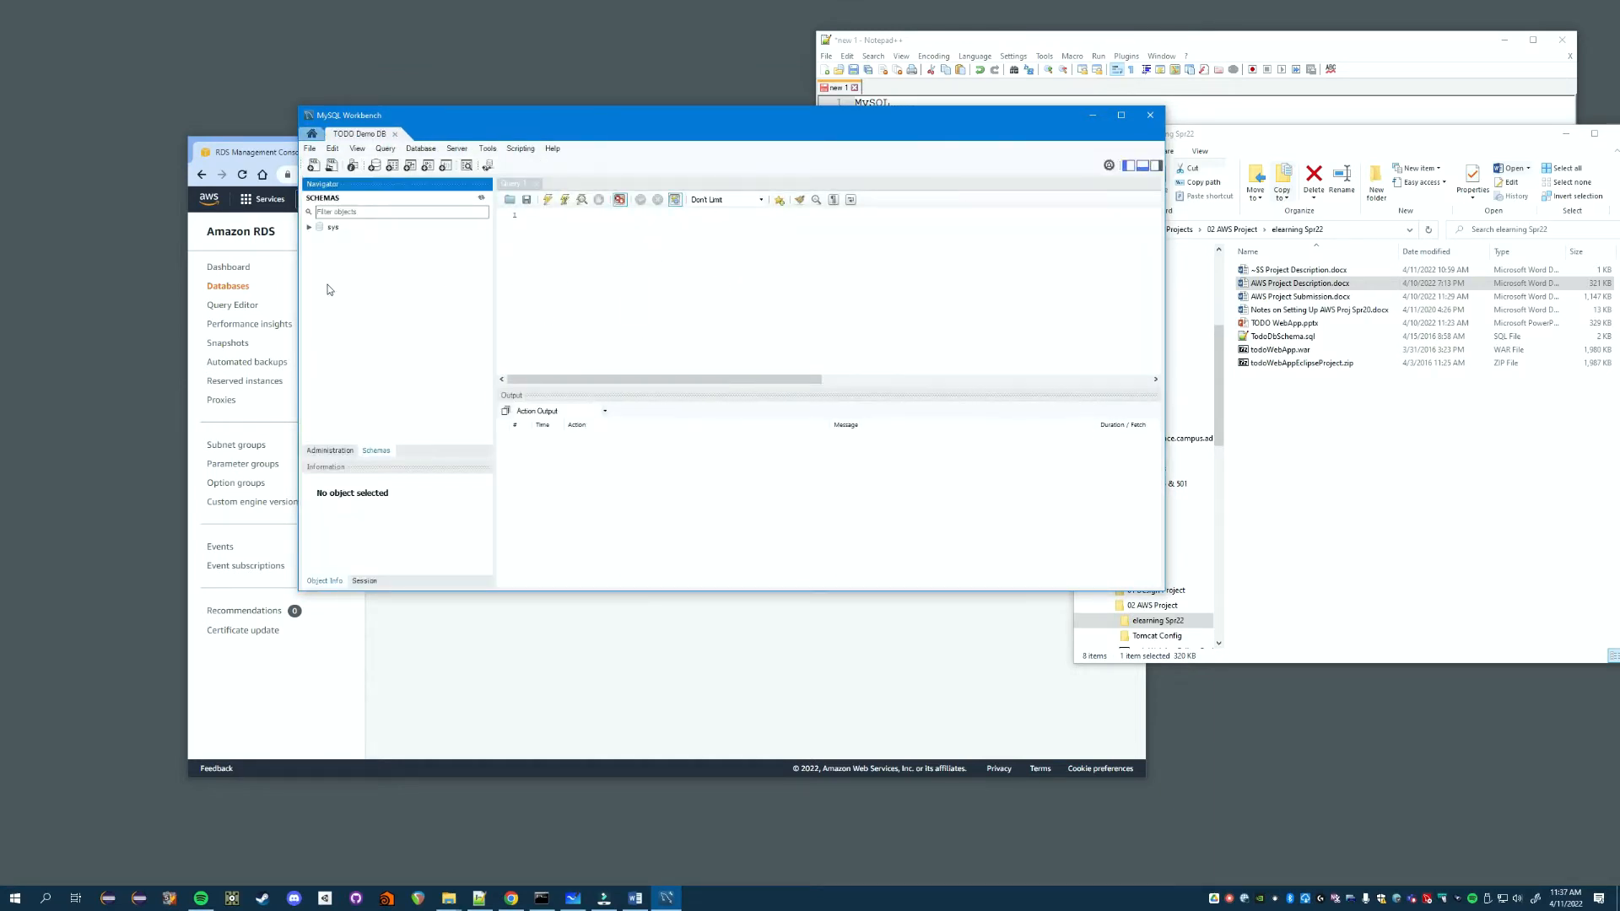
click(361, 262)
drag(688, 129, 537, 105)
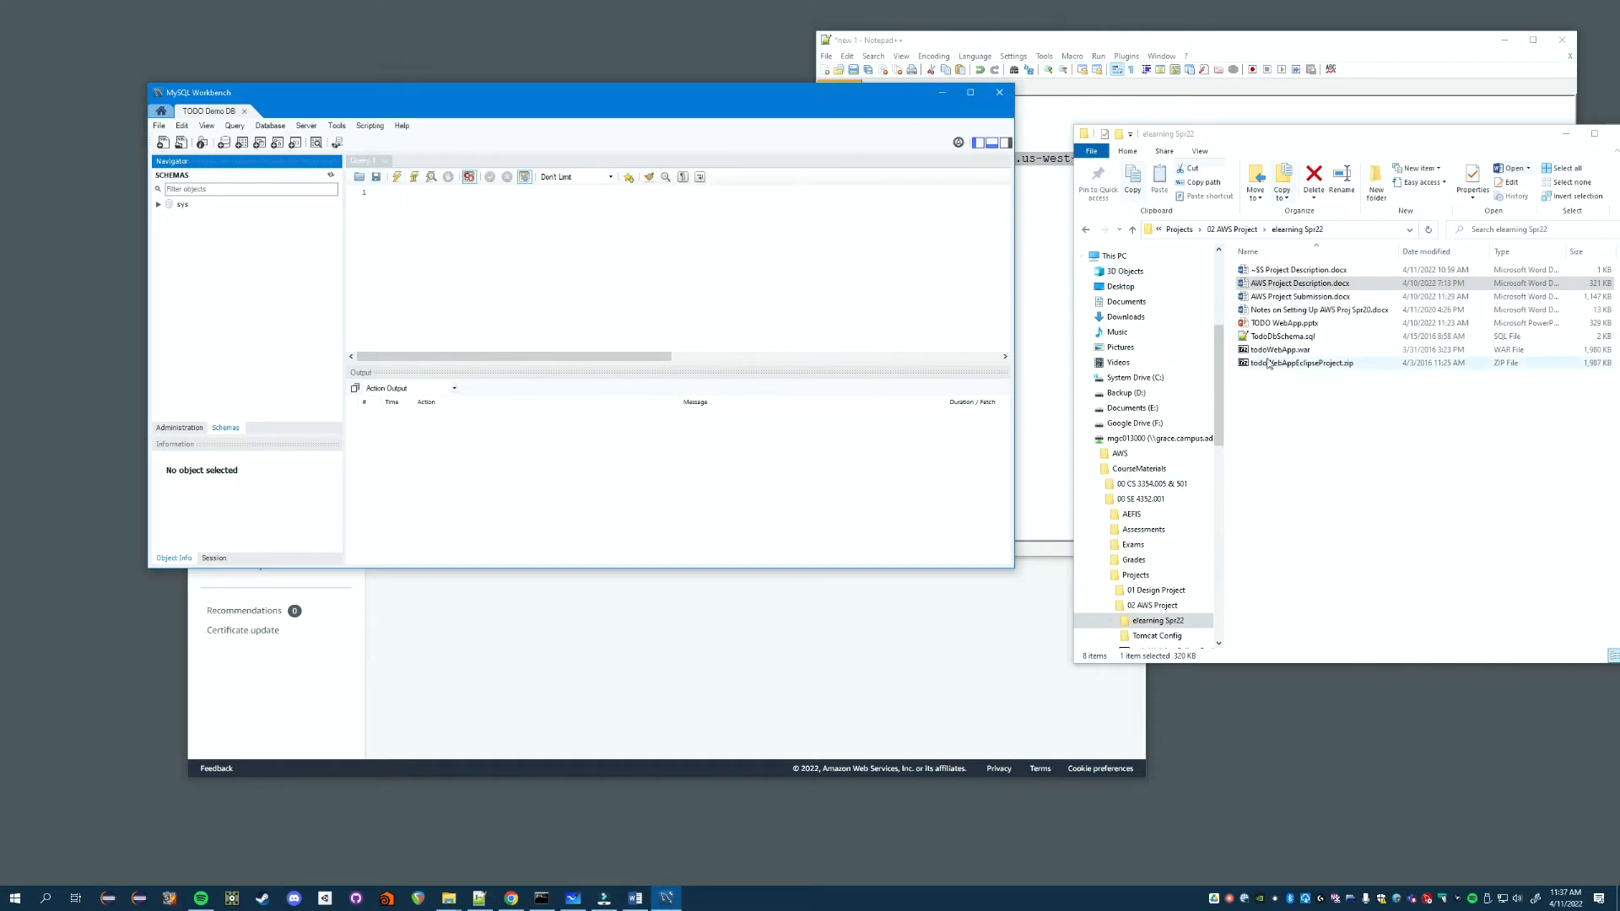
drag(1278, 336, 626, 290)
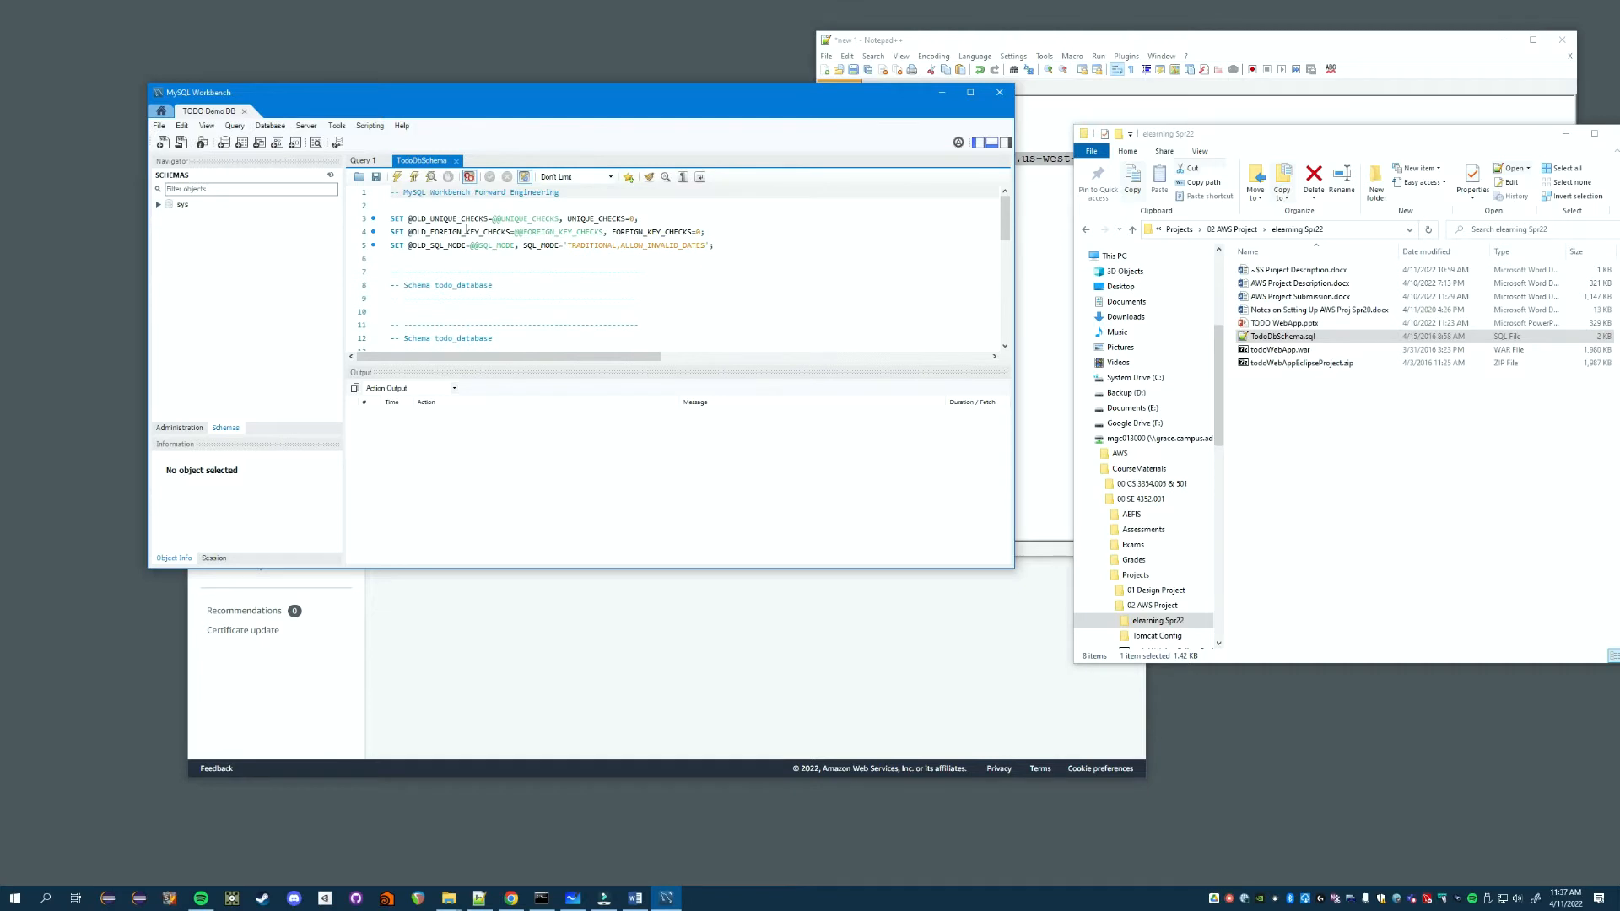
Review the TodoDbSchema script's statements for creating the todo_database schema, creating the todo table and inserting the first row
scroll(466, 229, down, 3)
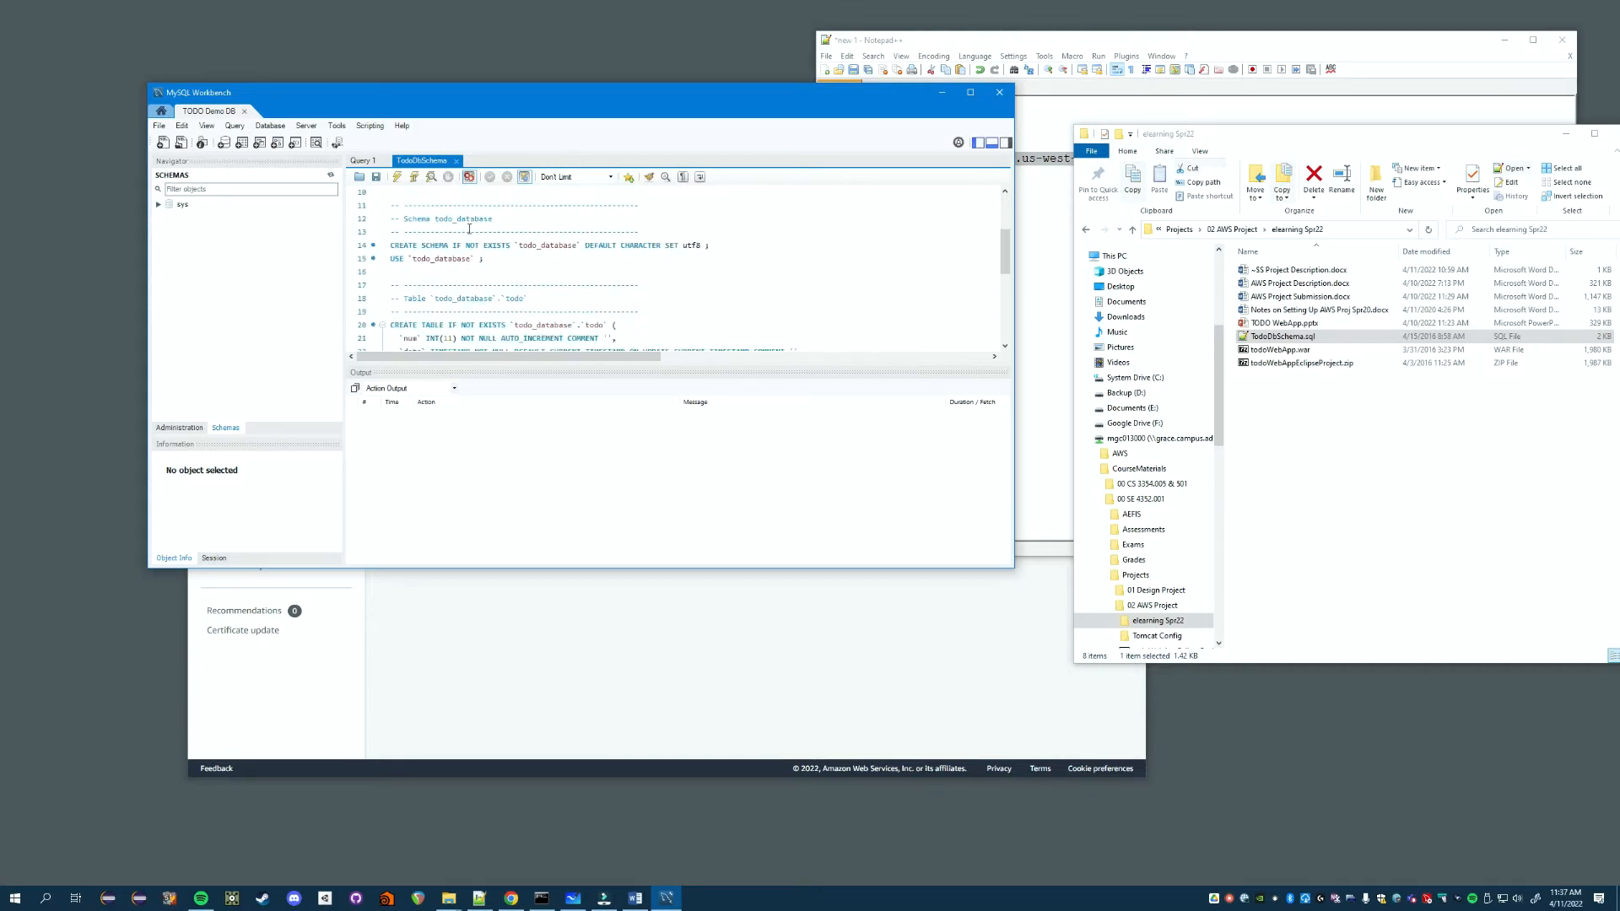
scroll(470, 229, down, 1)
scroll(424, 223, down, 2)
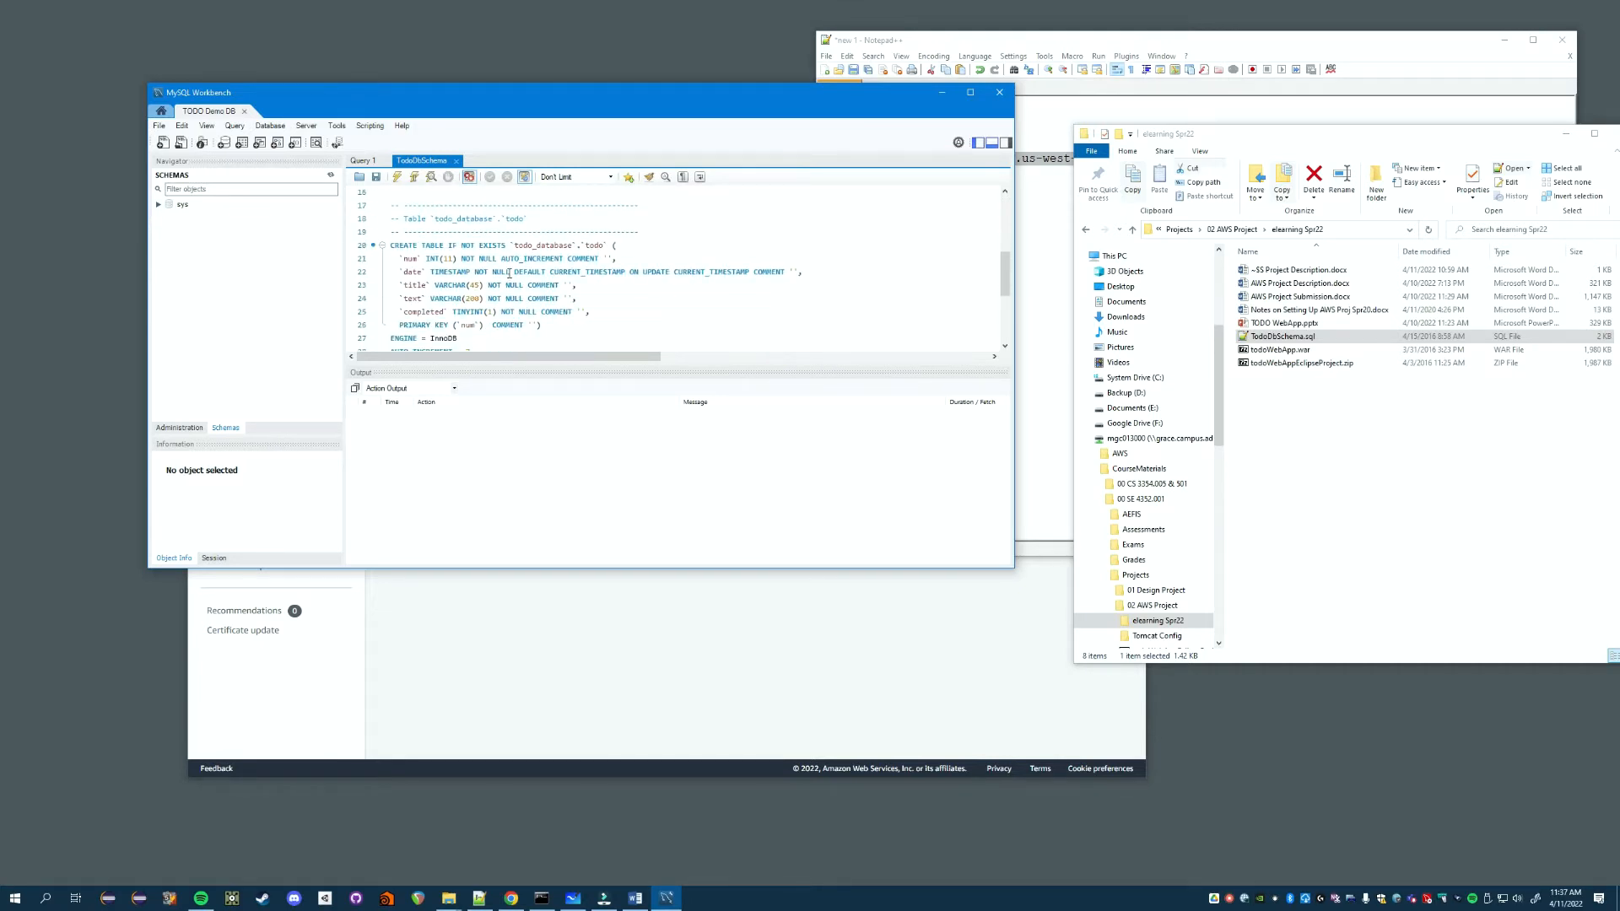
scroll(456, 249, down, 4)
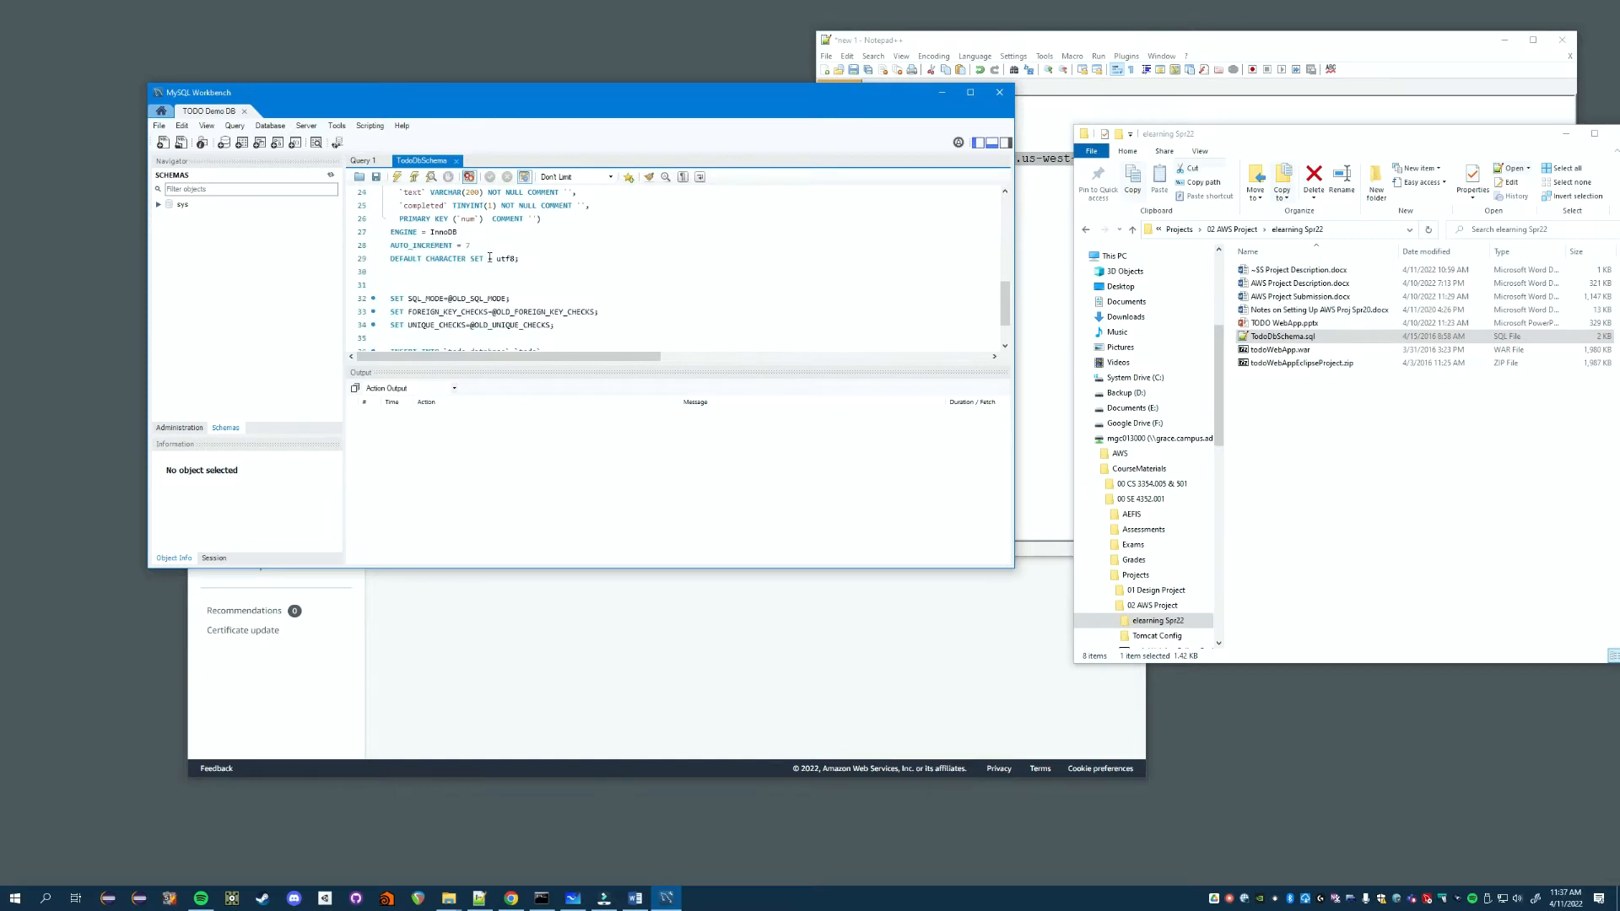
scroll(456, 320, down, 2)
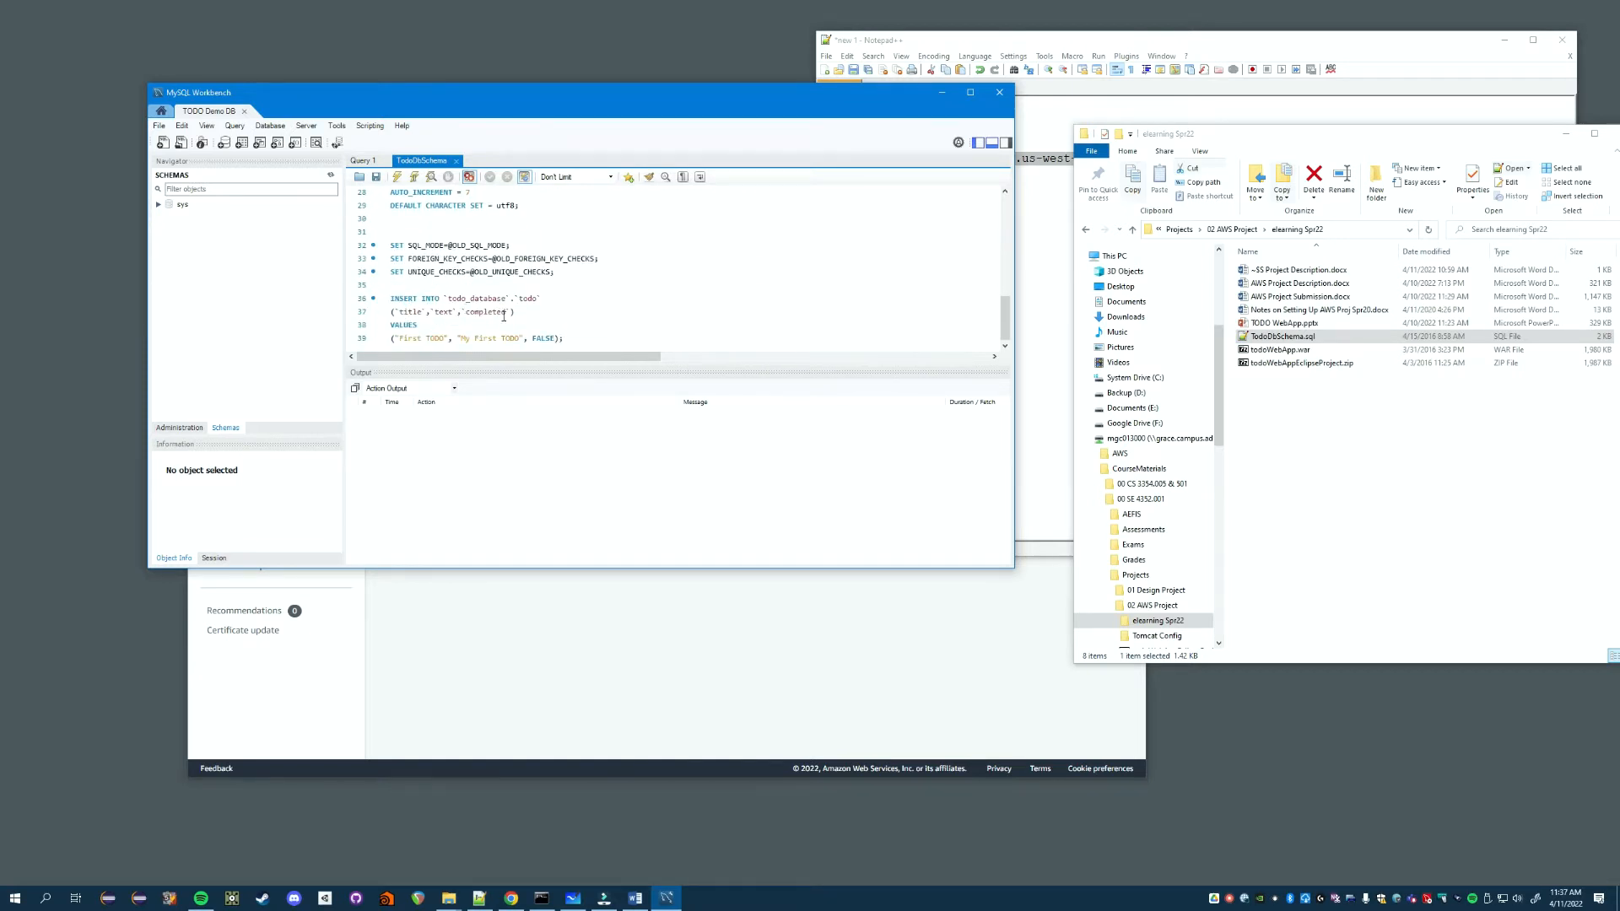
scroll(504, 316, up, 10)
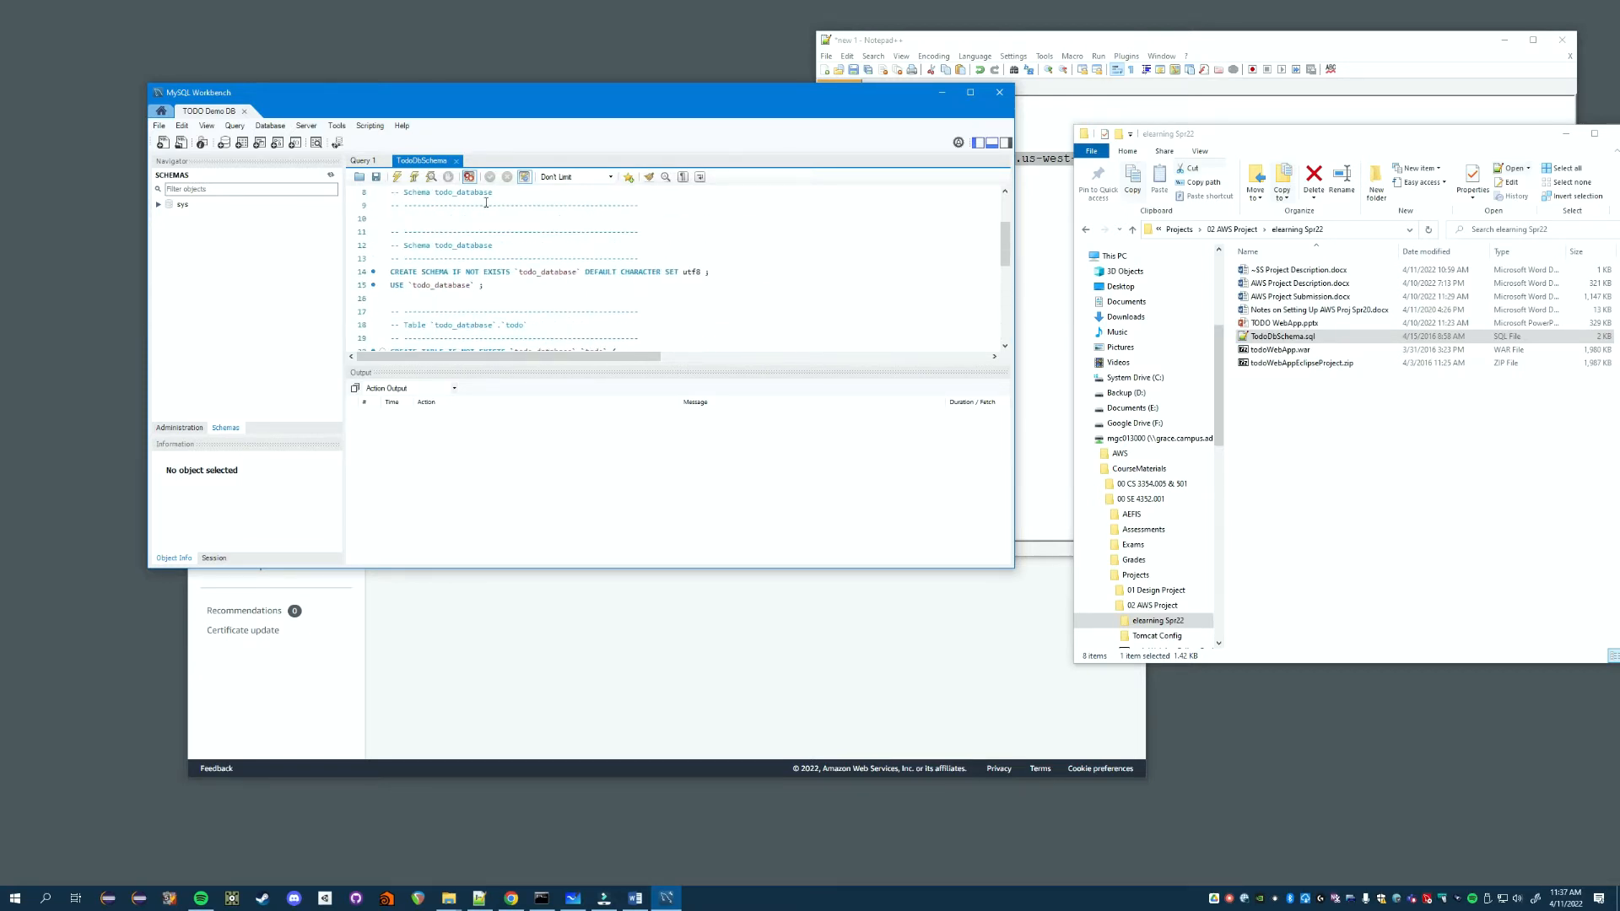
click(510, 189)
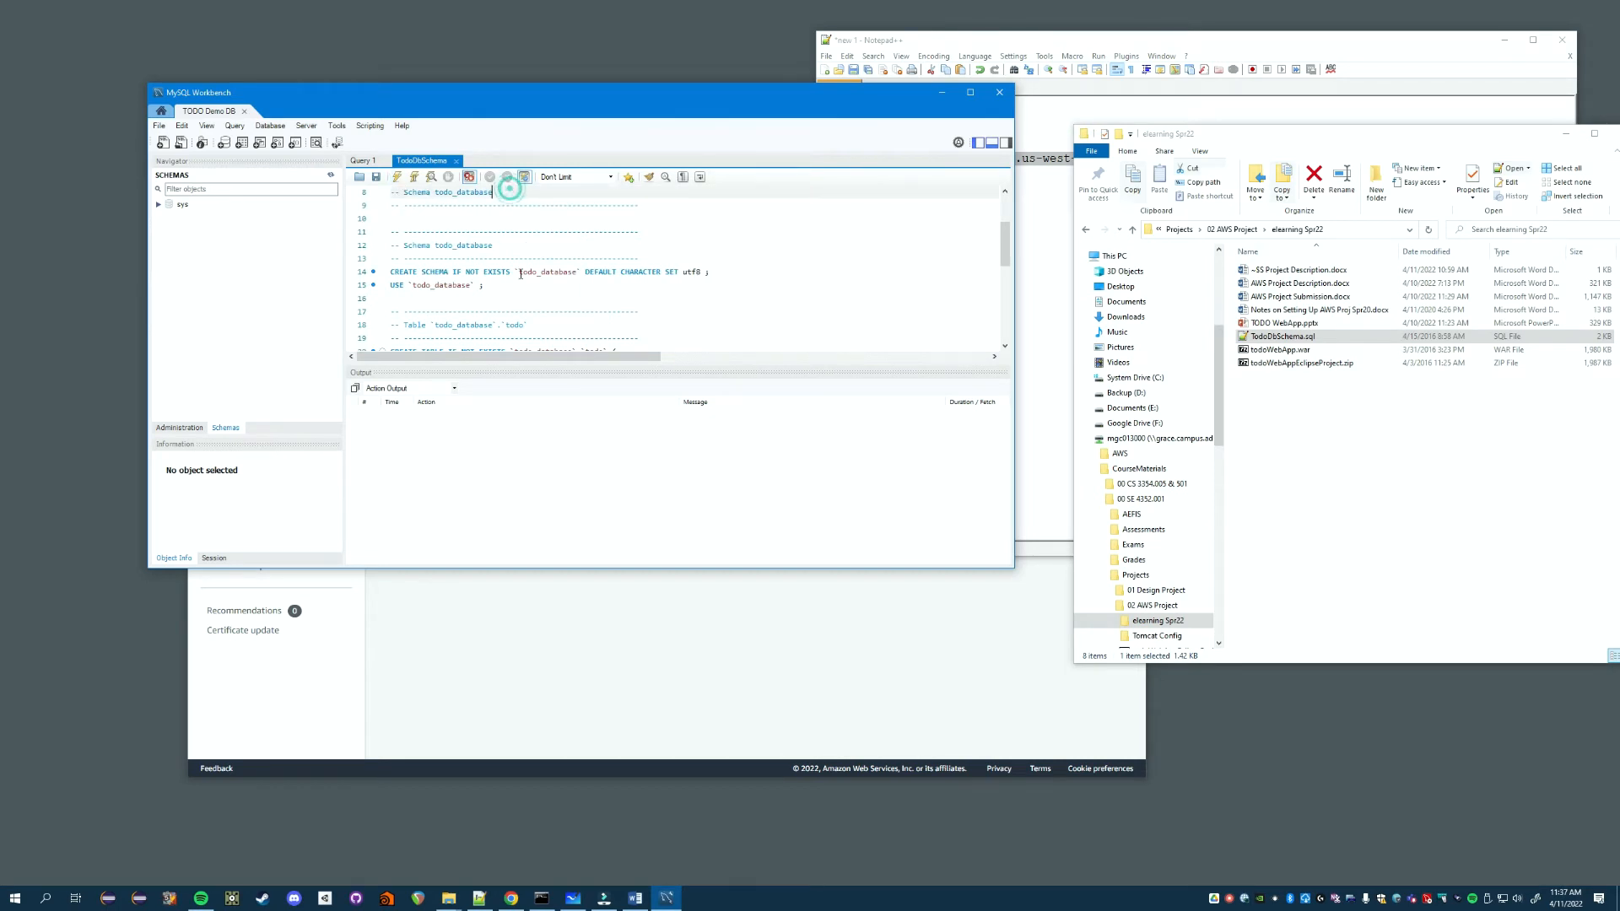
drag(471, 255, 607, 287)
click(493, 224)
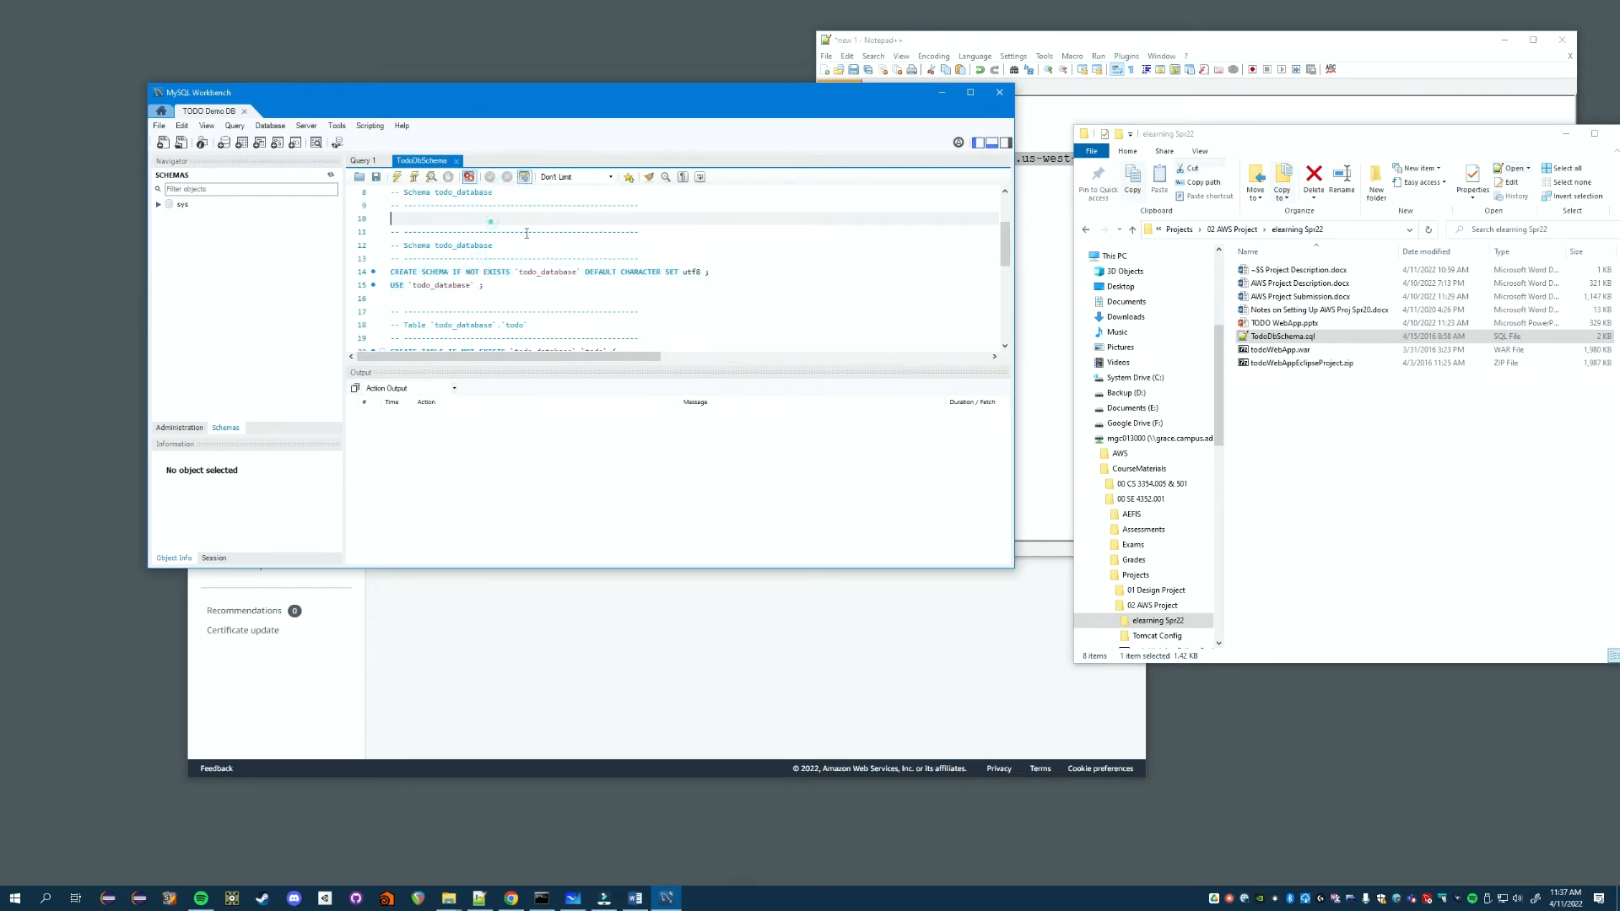
Execute the whole TodoDbSchema script and refresh the schema list
click(397, 177)
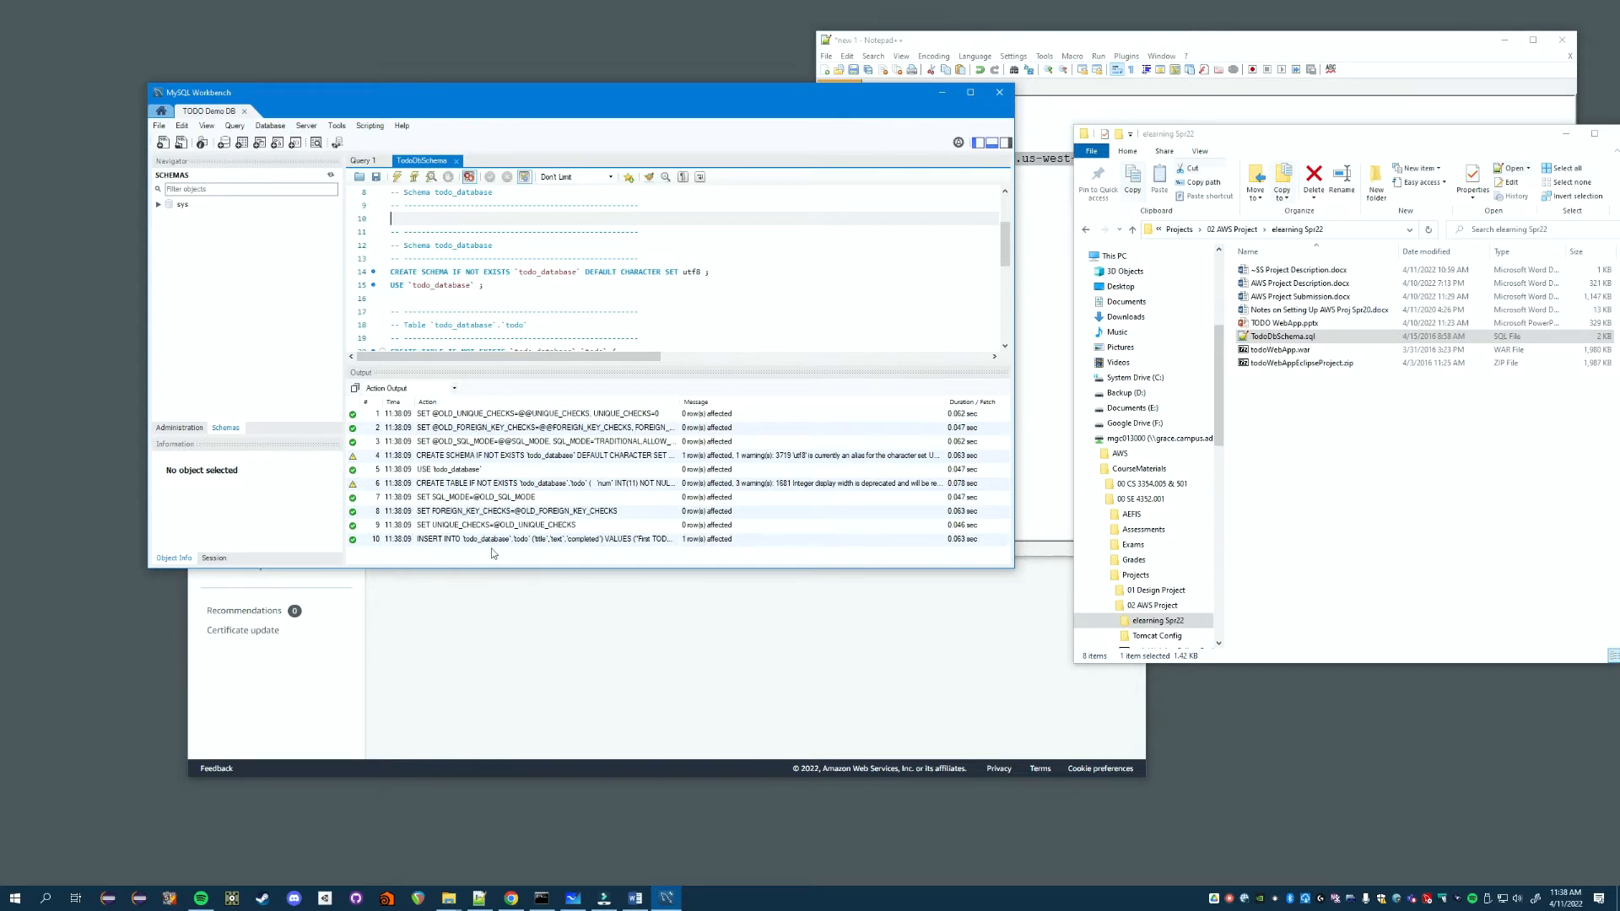
click(290, 230)
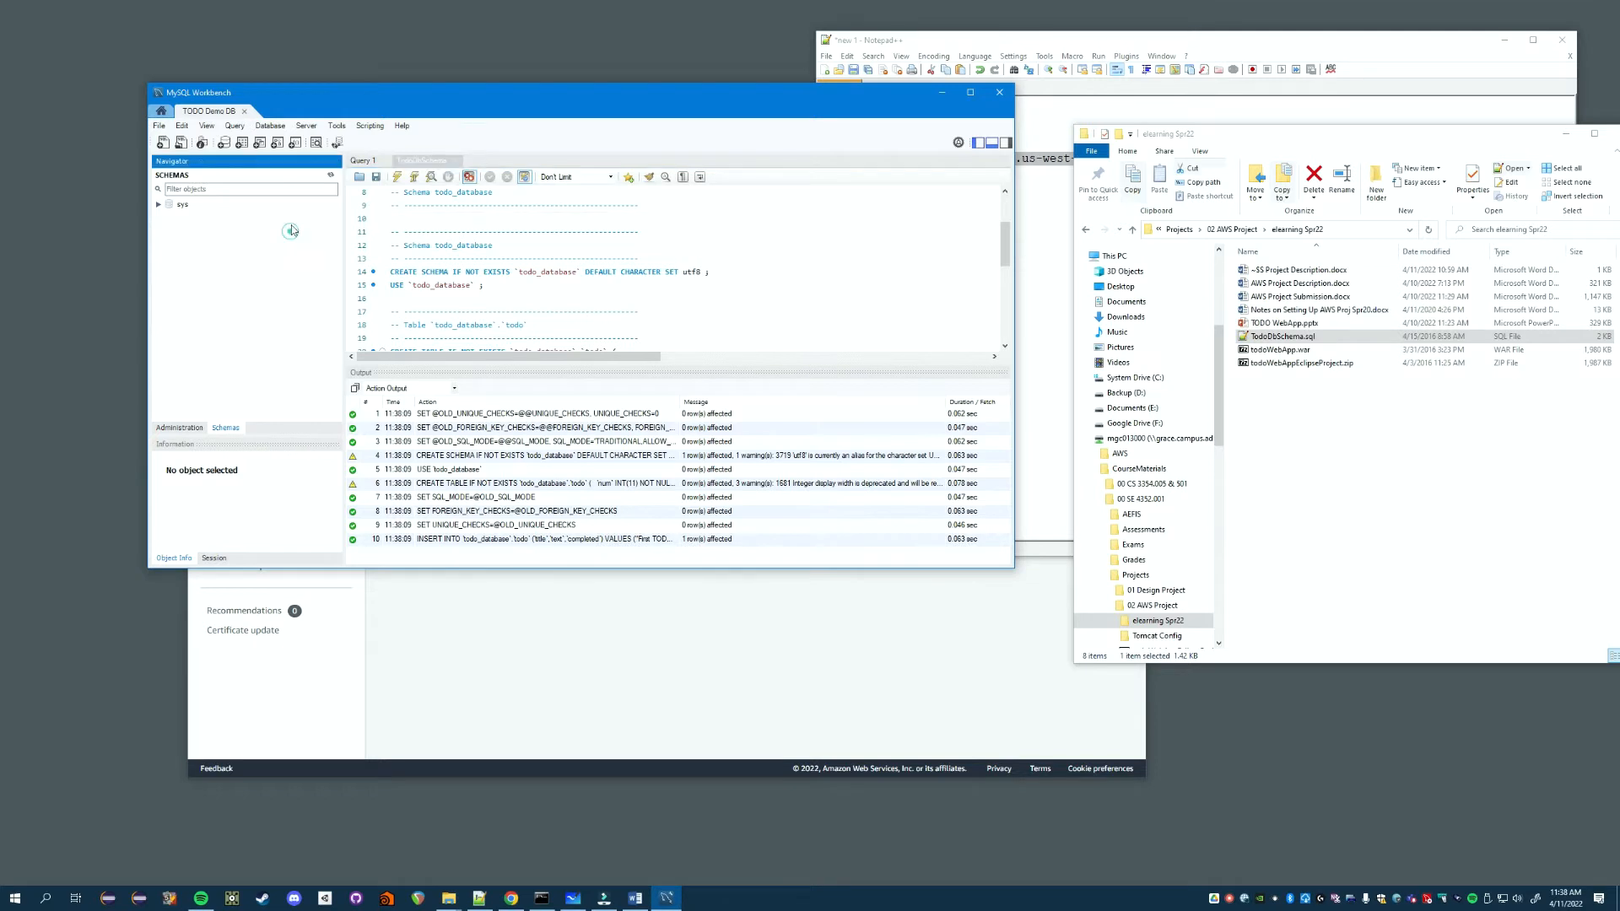
click(331, 175)
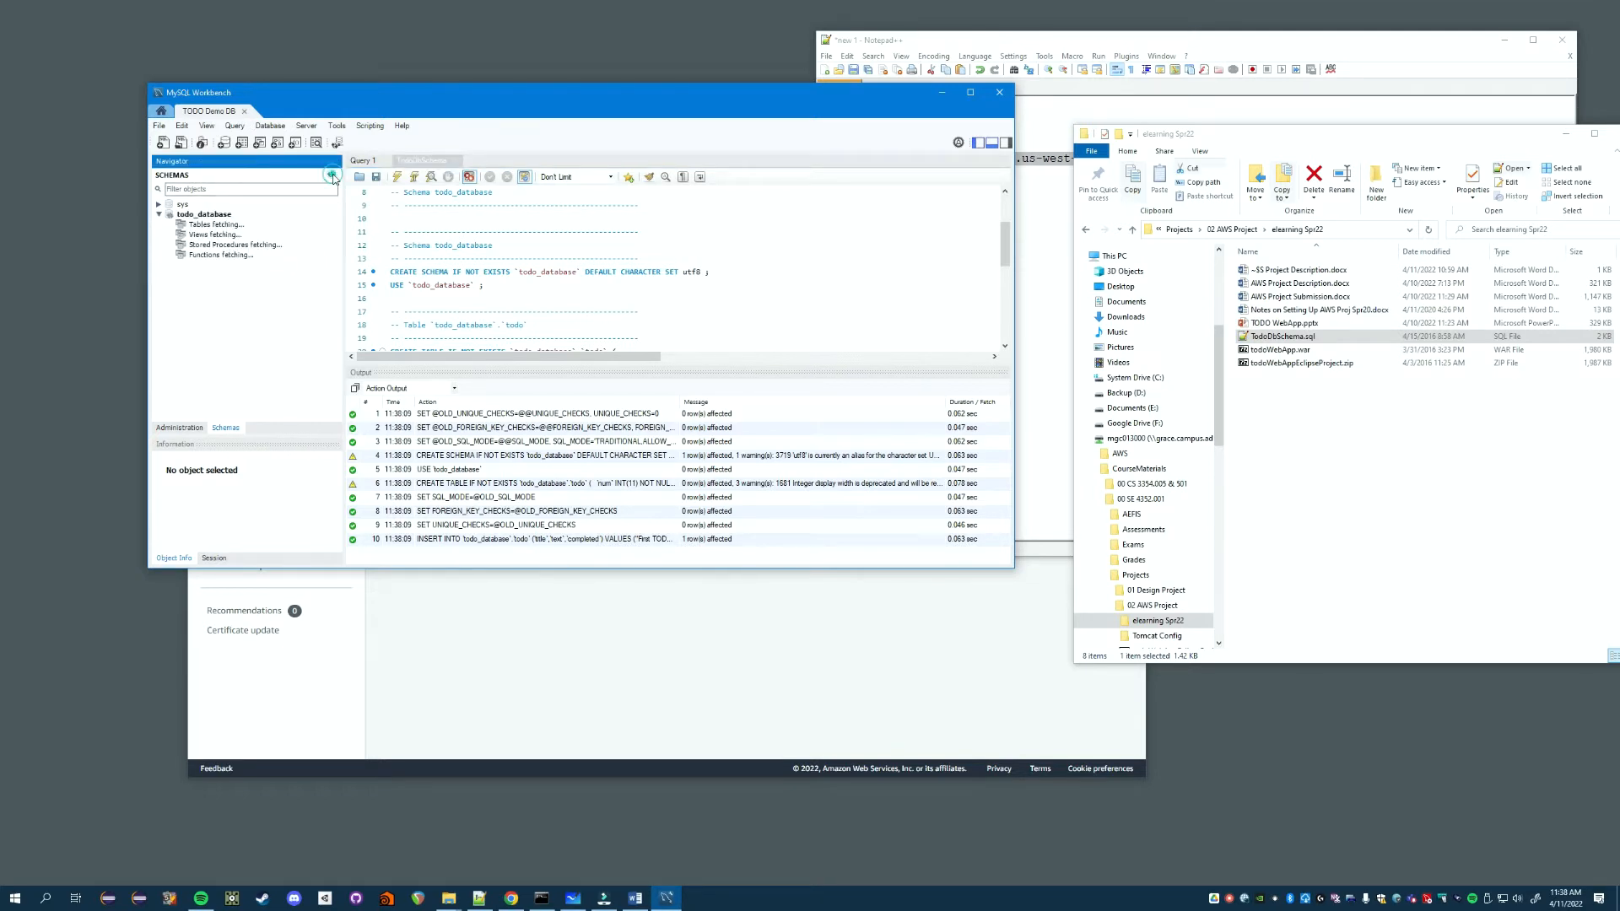
Expand the tables of todo_database and show the column details of the todo table
click(189, 215)
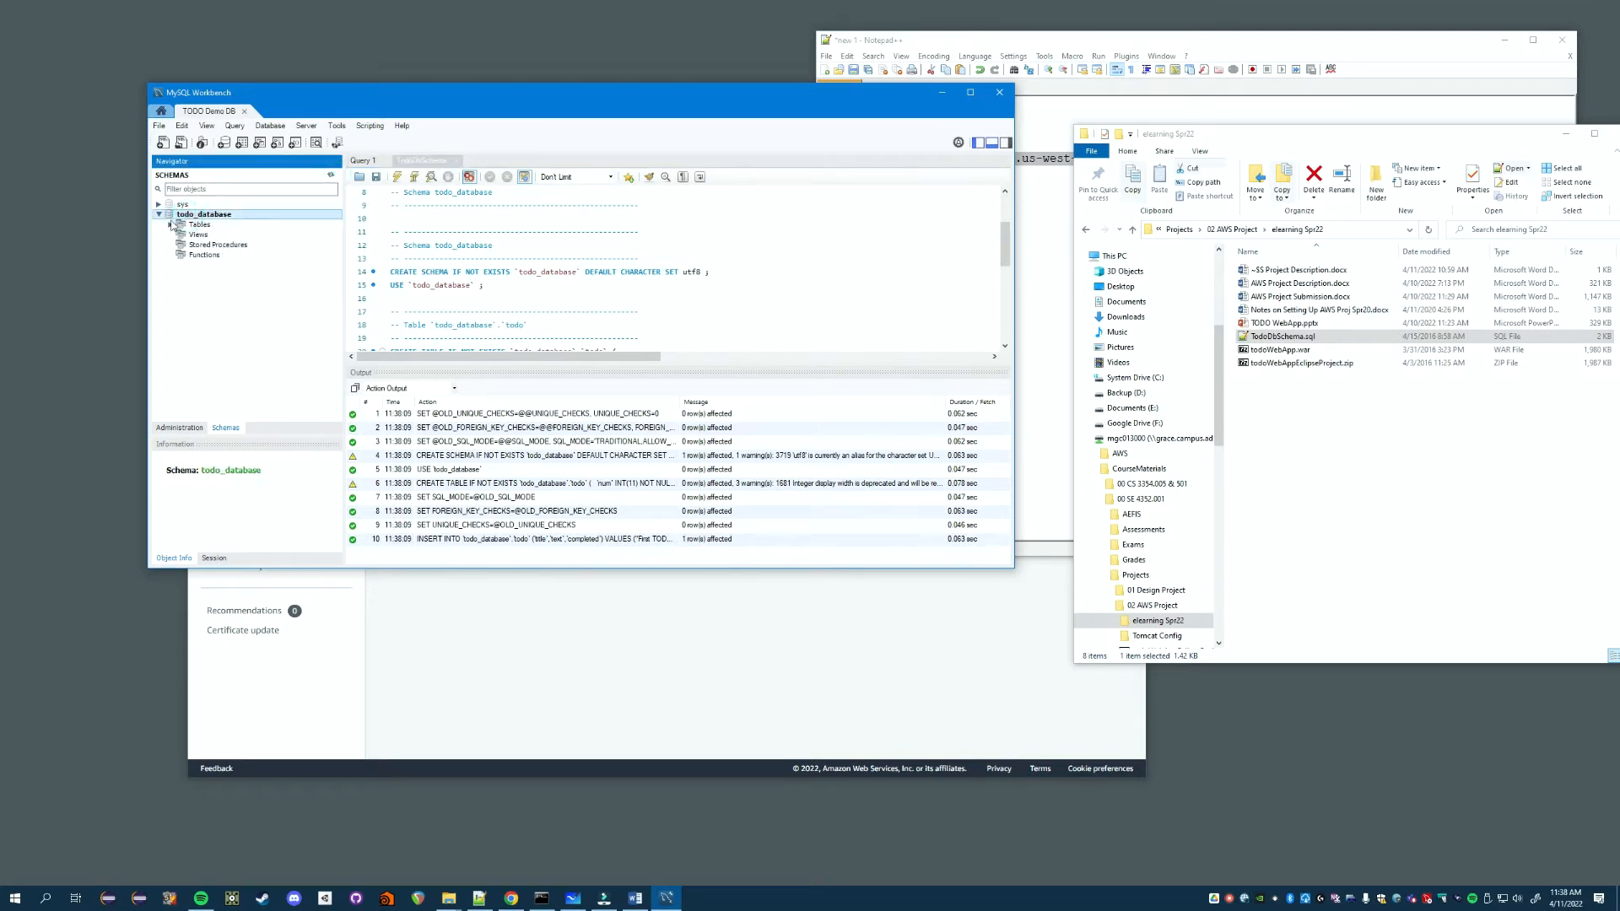
click(169, 224)
click(197, 224)
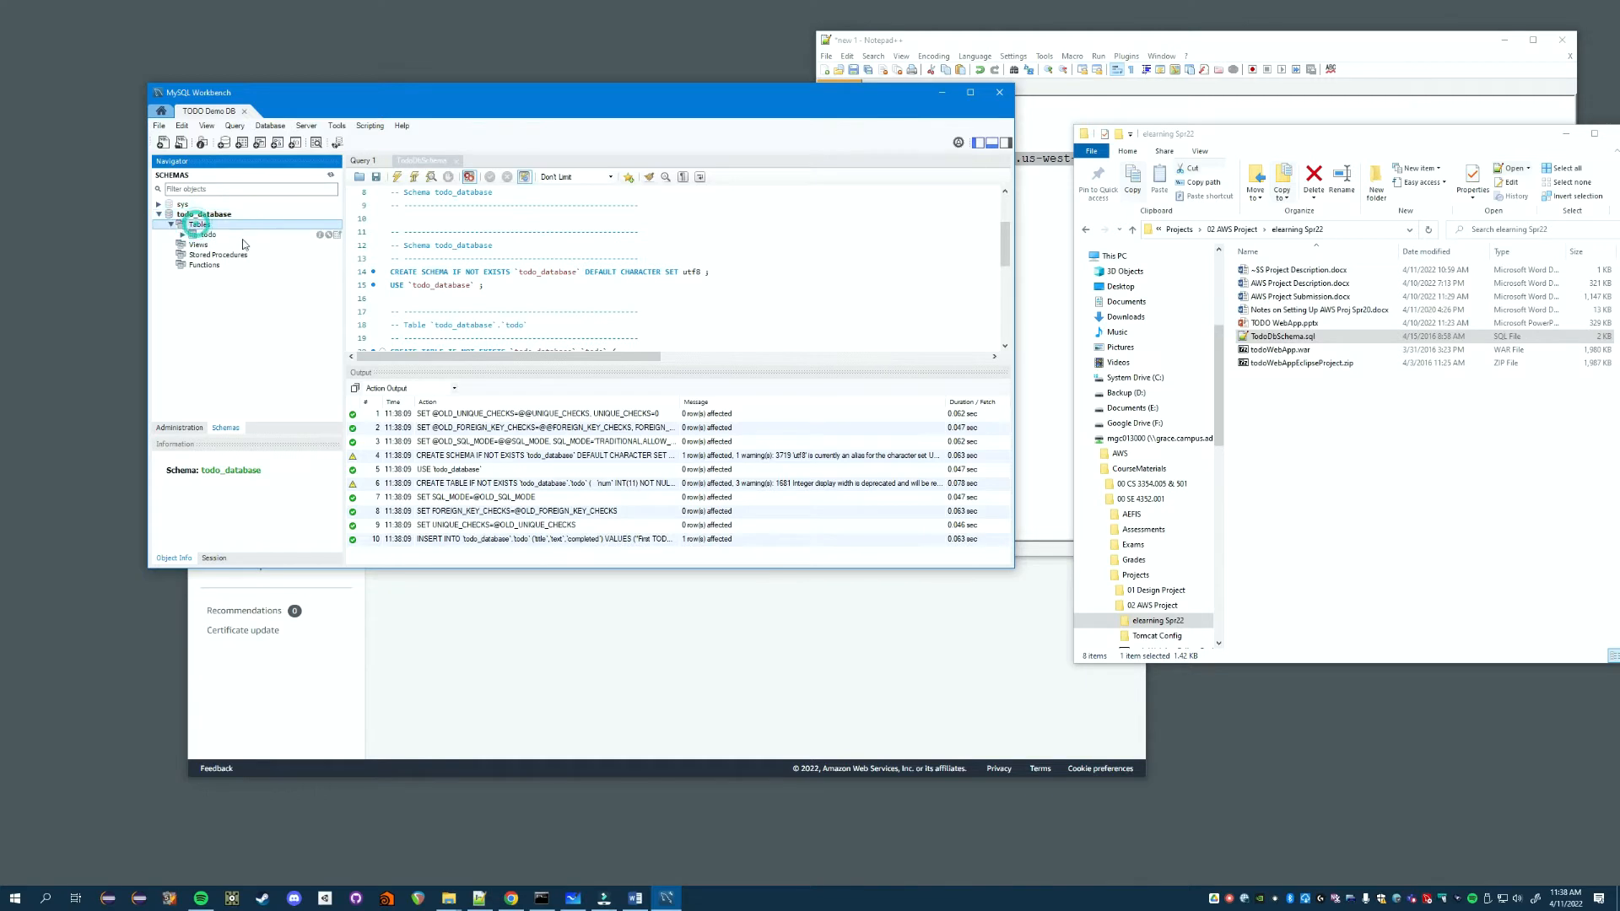
click(208, 234)
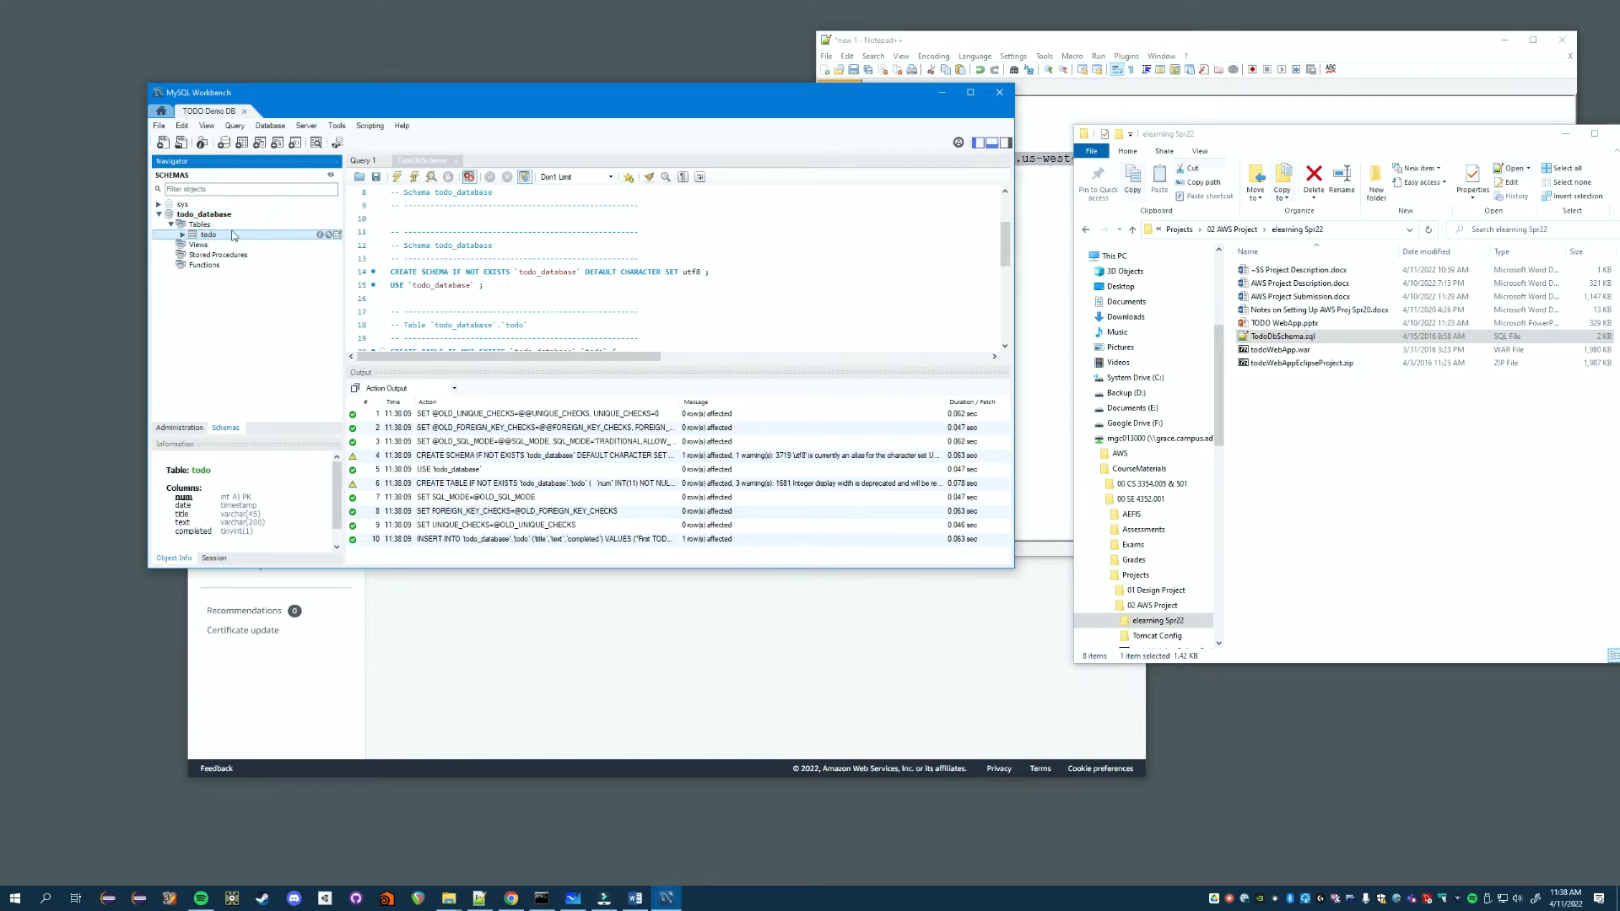
Query all rows of the todo table, then close MySQL Workbench
right_click(230, 236)
click(250, 240)
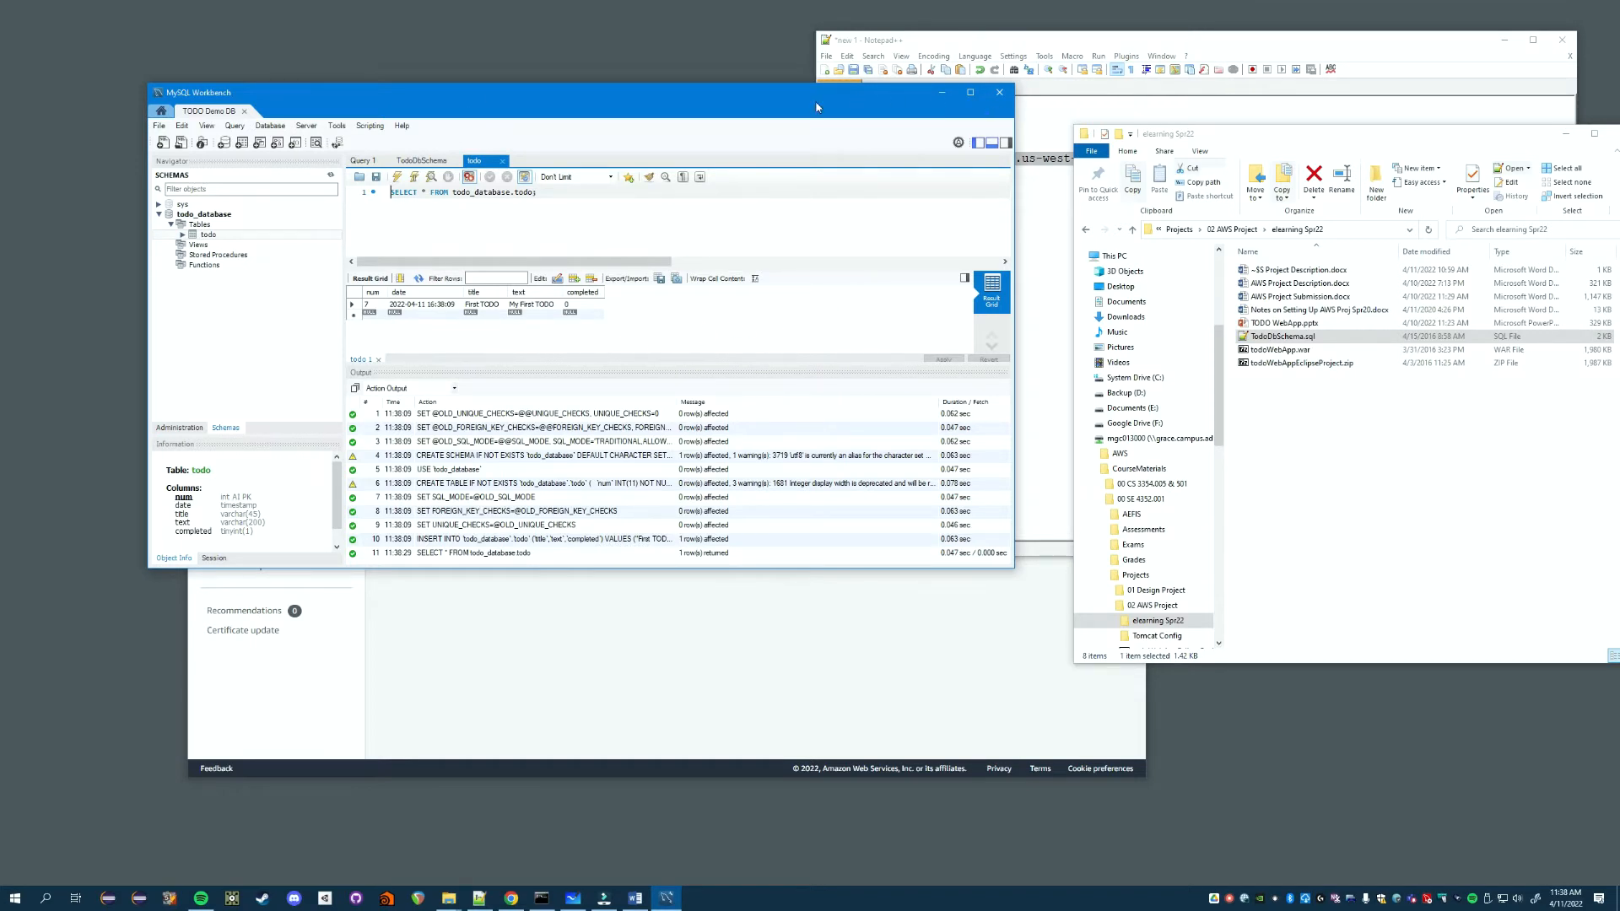
drag(817, 94, 660, 119)
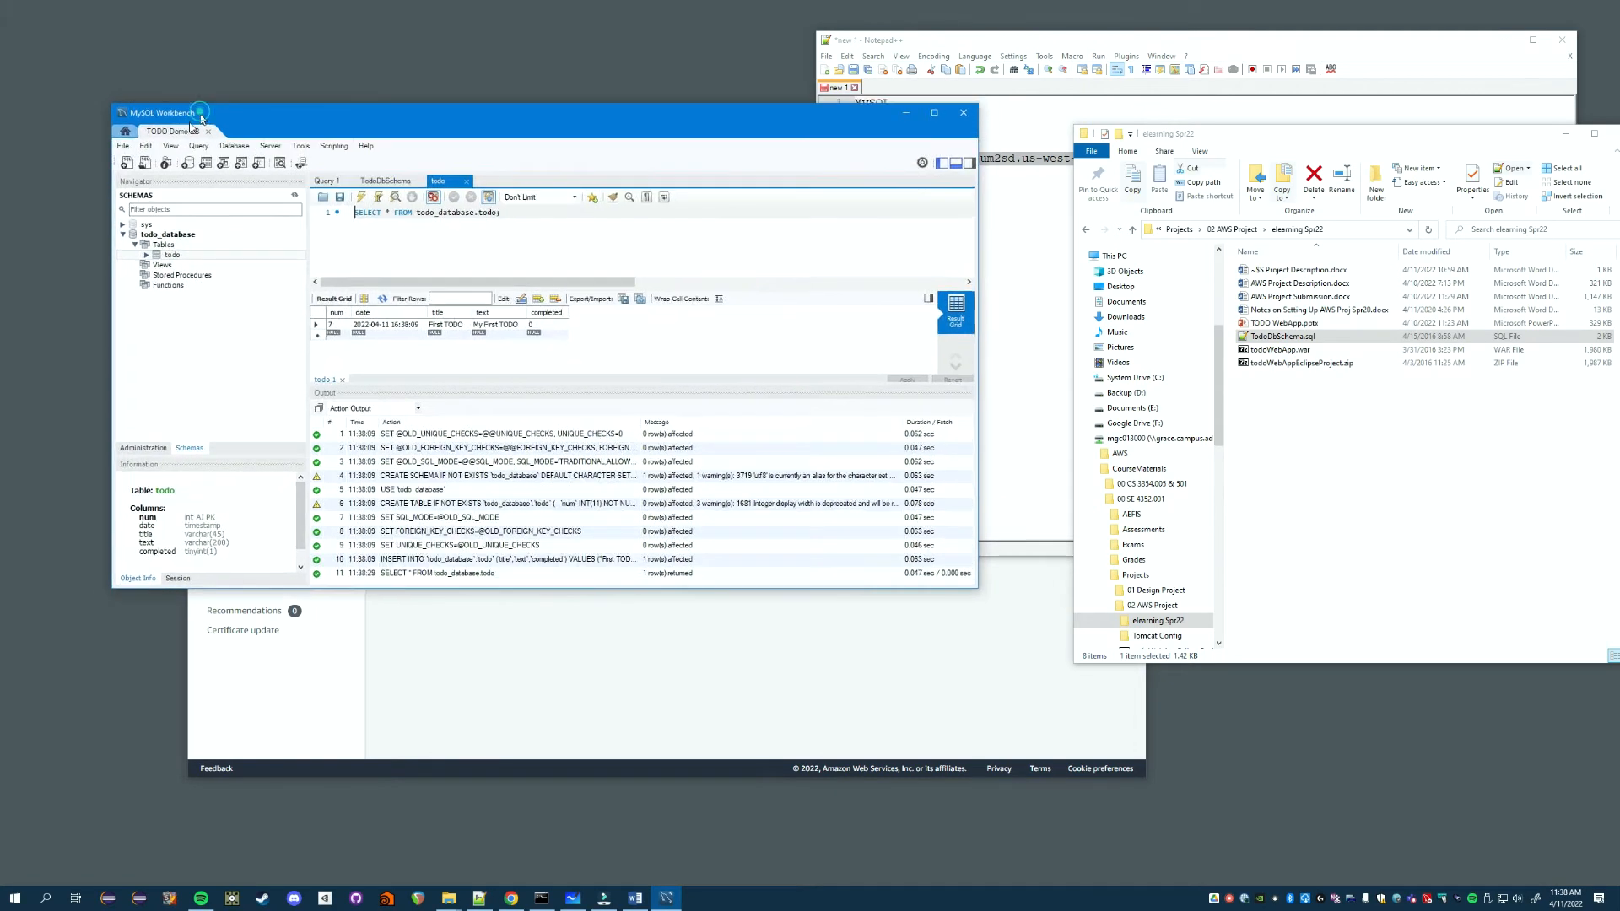
drag(200, 117, 182, 141)
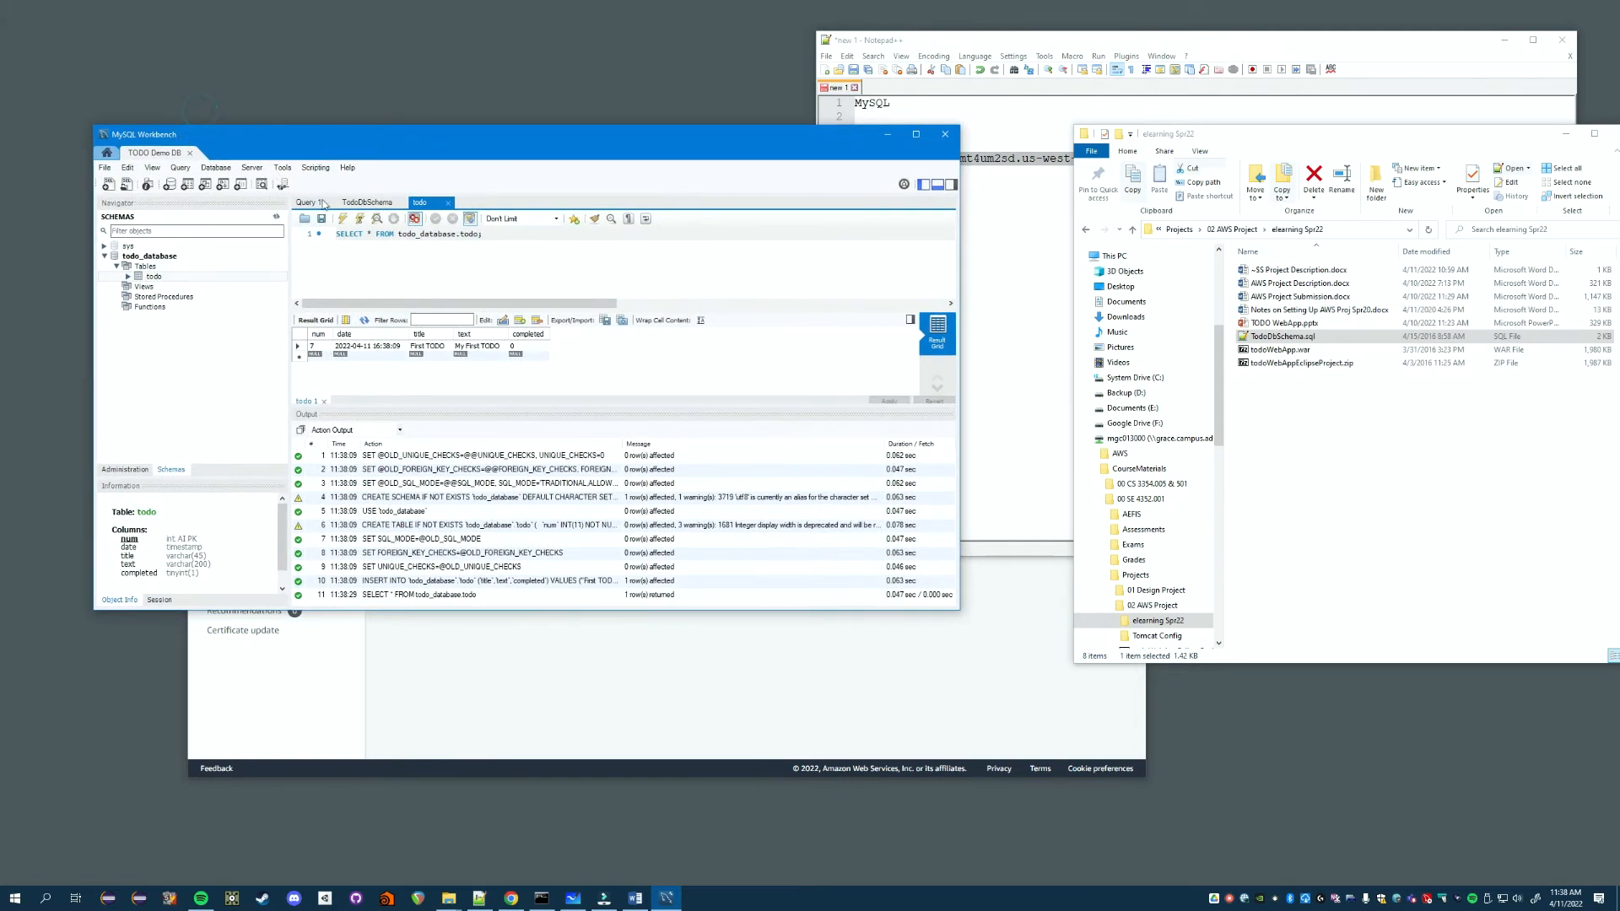
click(946, 135)
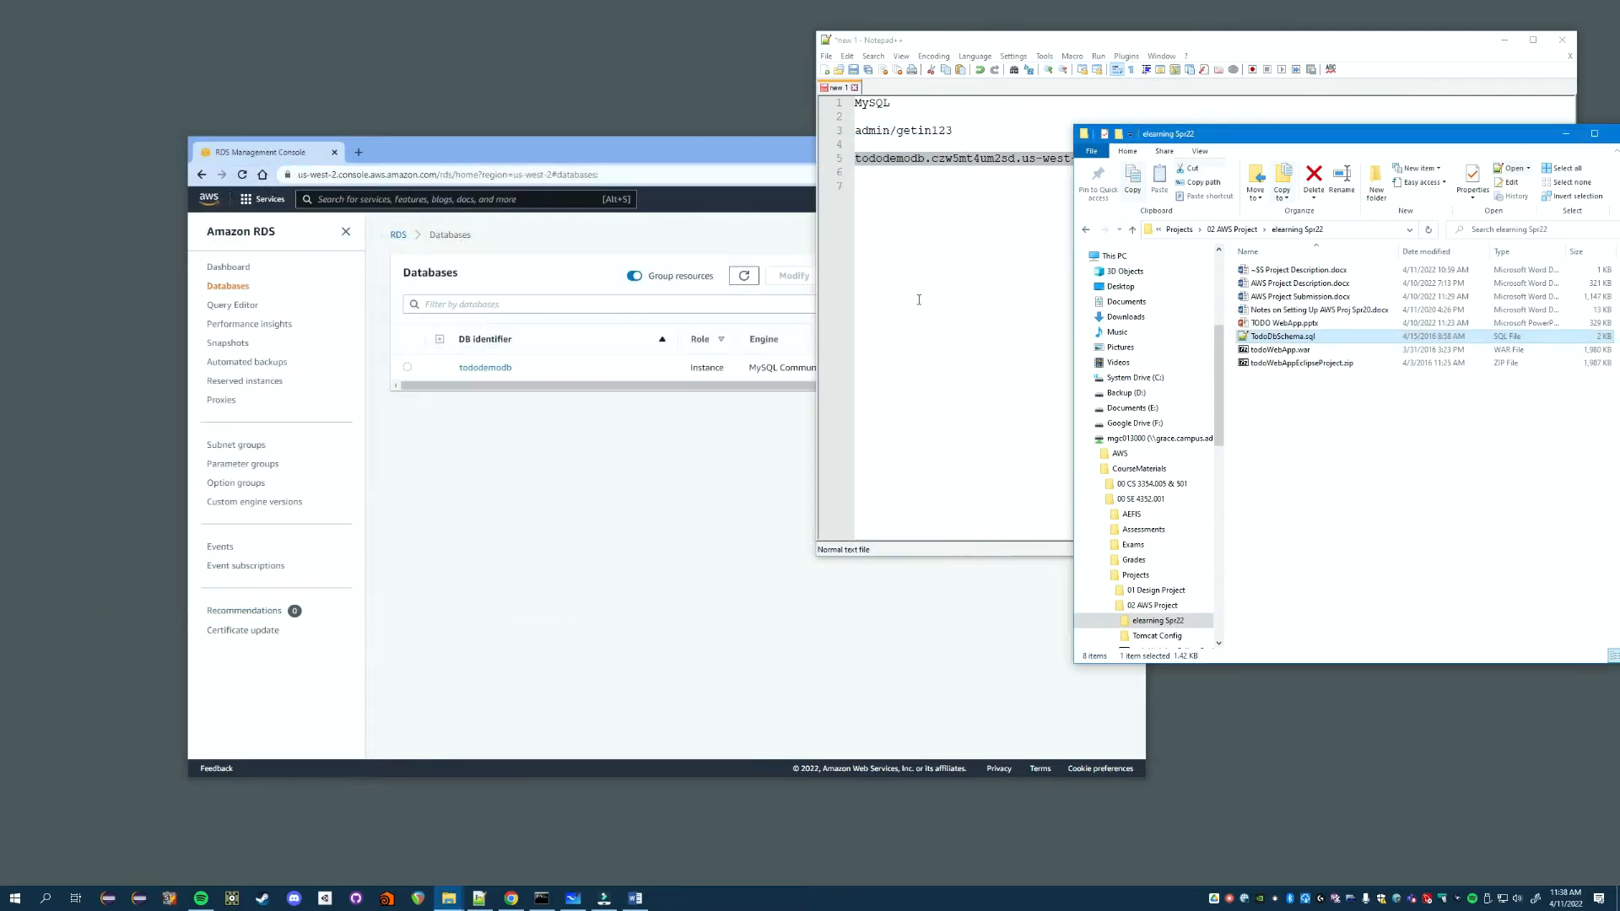
Move the file explorer and the AWS Project Description document off the screen and reposition the browser window
drag(1295, 141, 1619, 150)
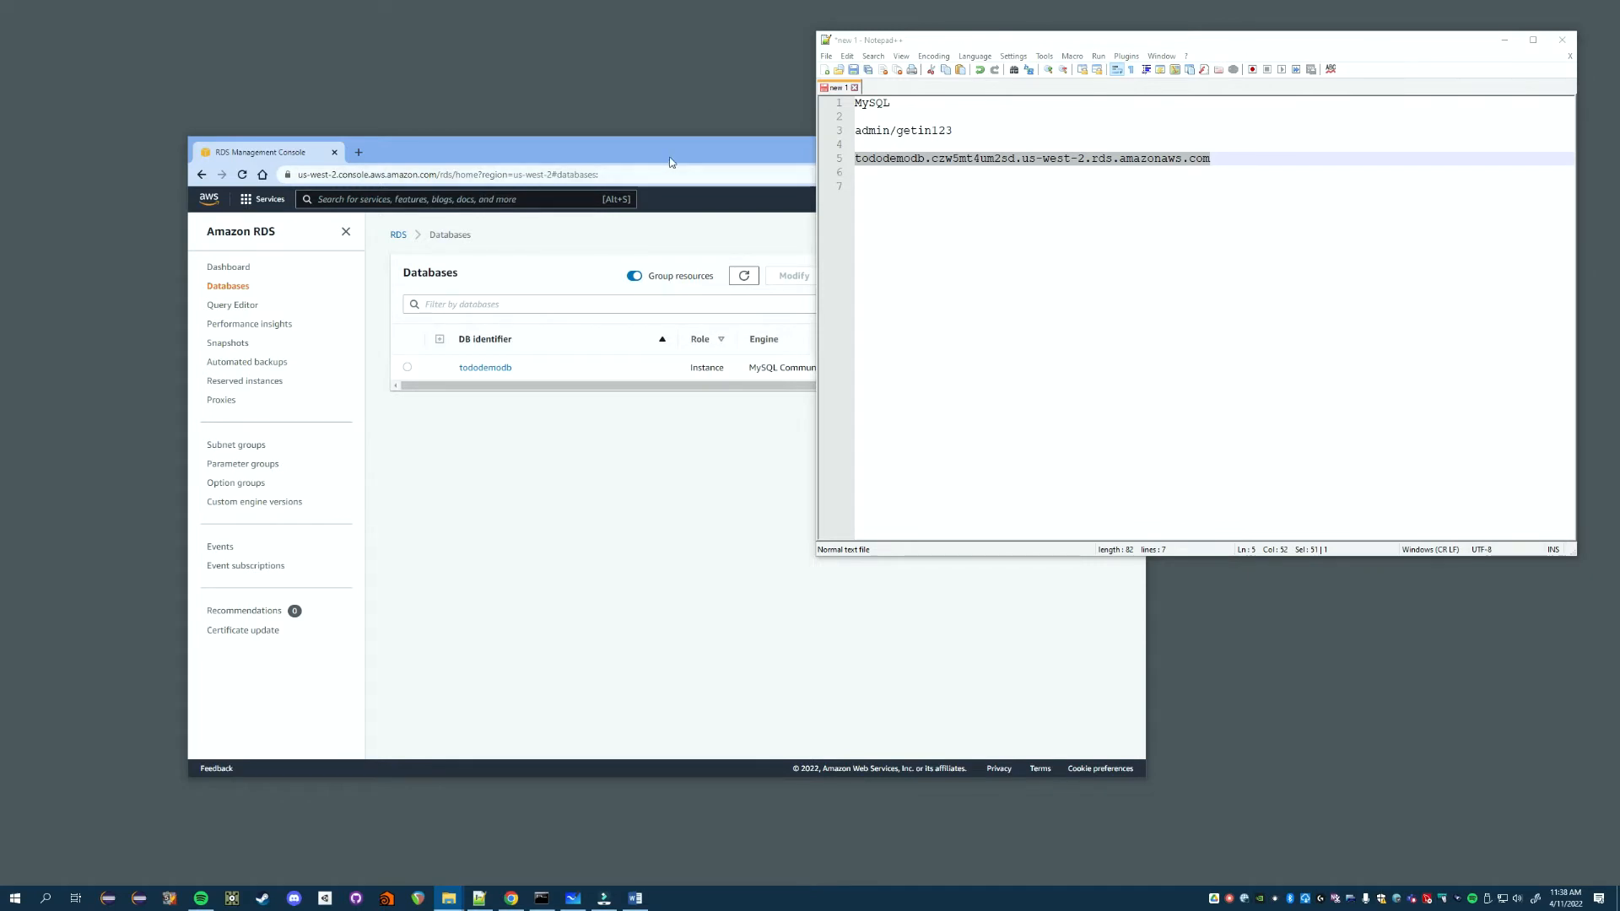
drag(671, 159, 613, 195)
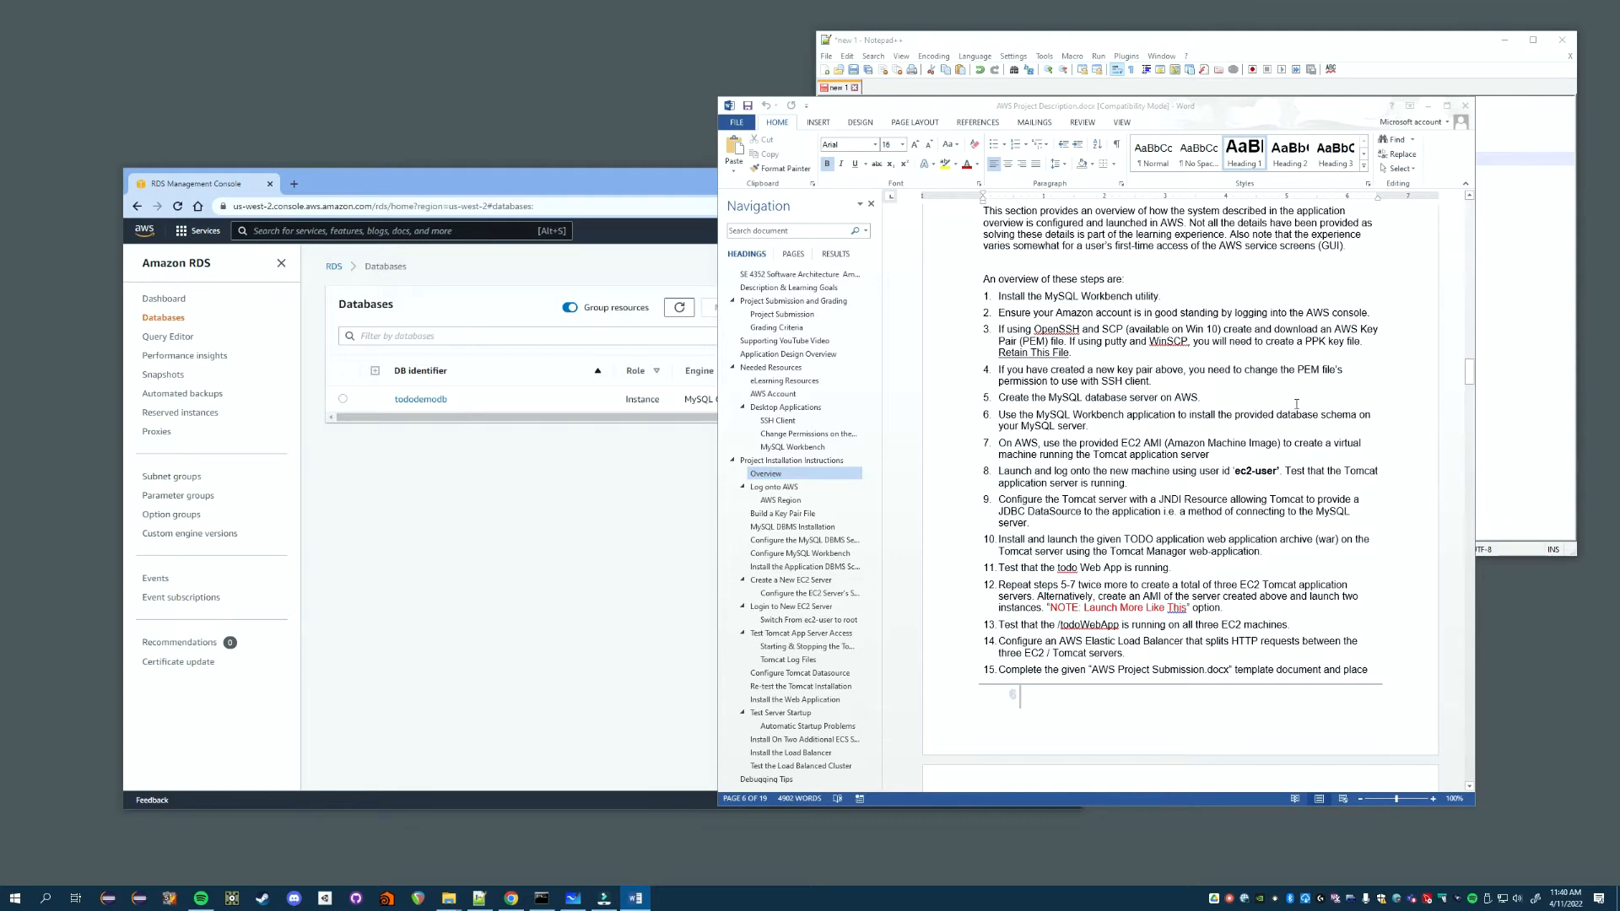
drag(1267, 112, 1619, 127)
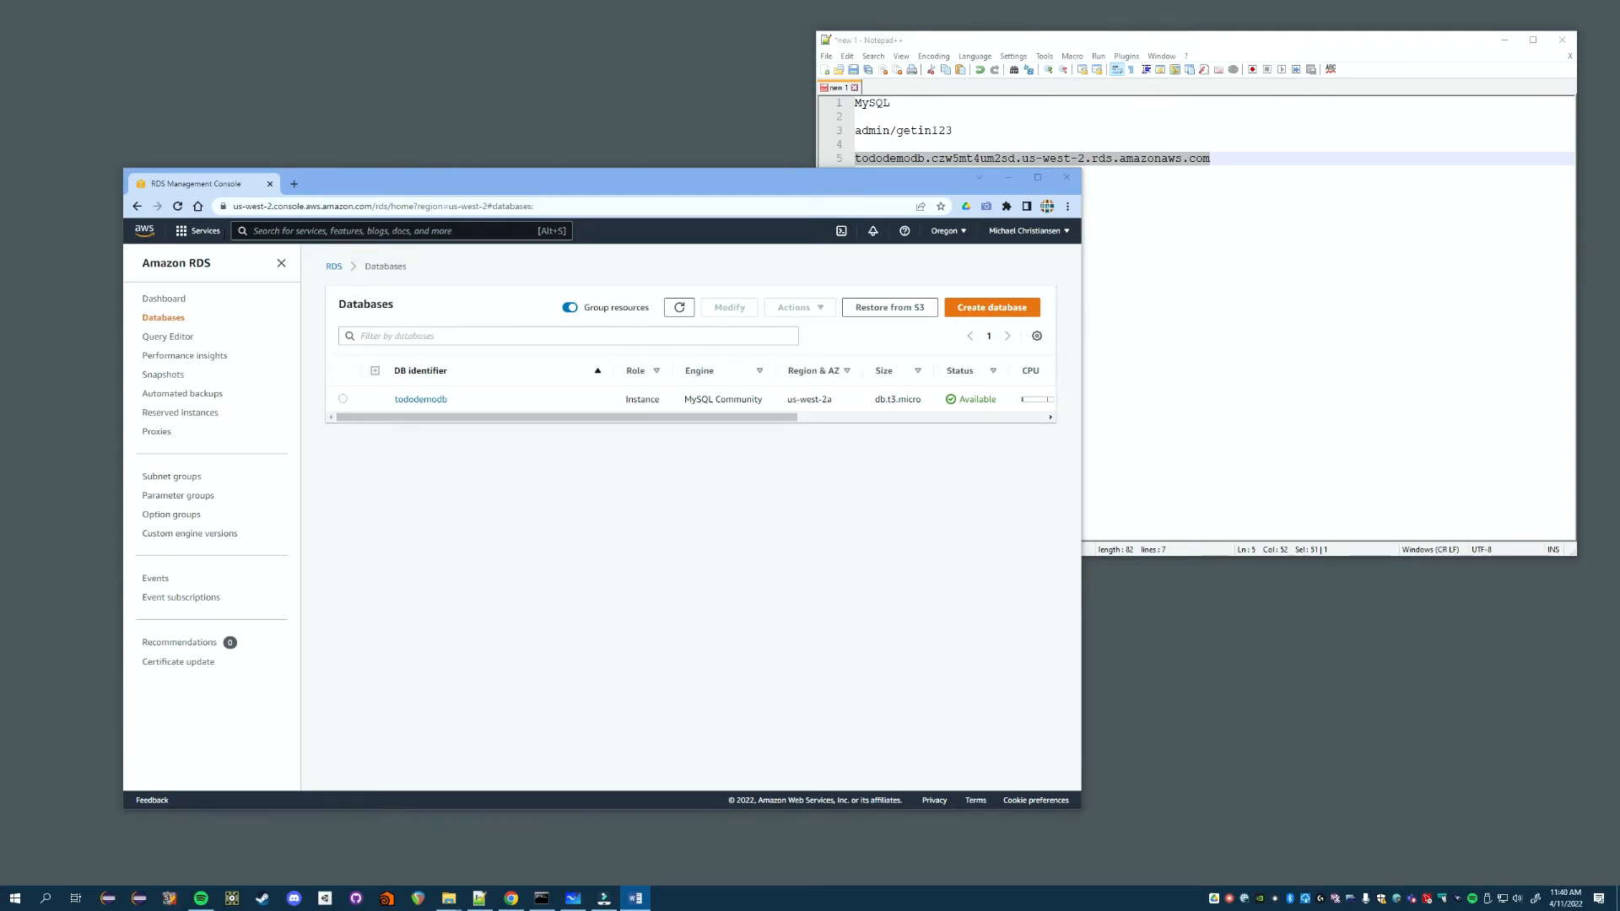
Switch the AWS console to the EC2 service and open its list of instances
click(200, 235)
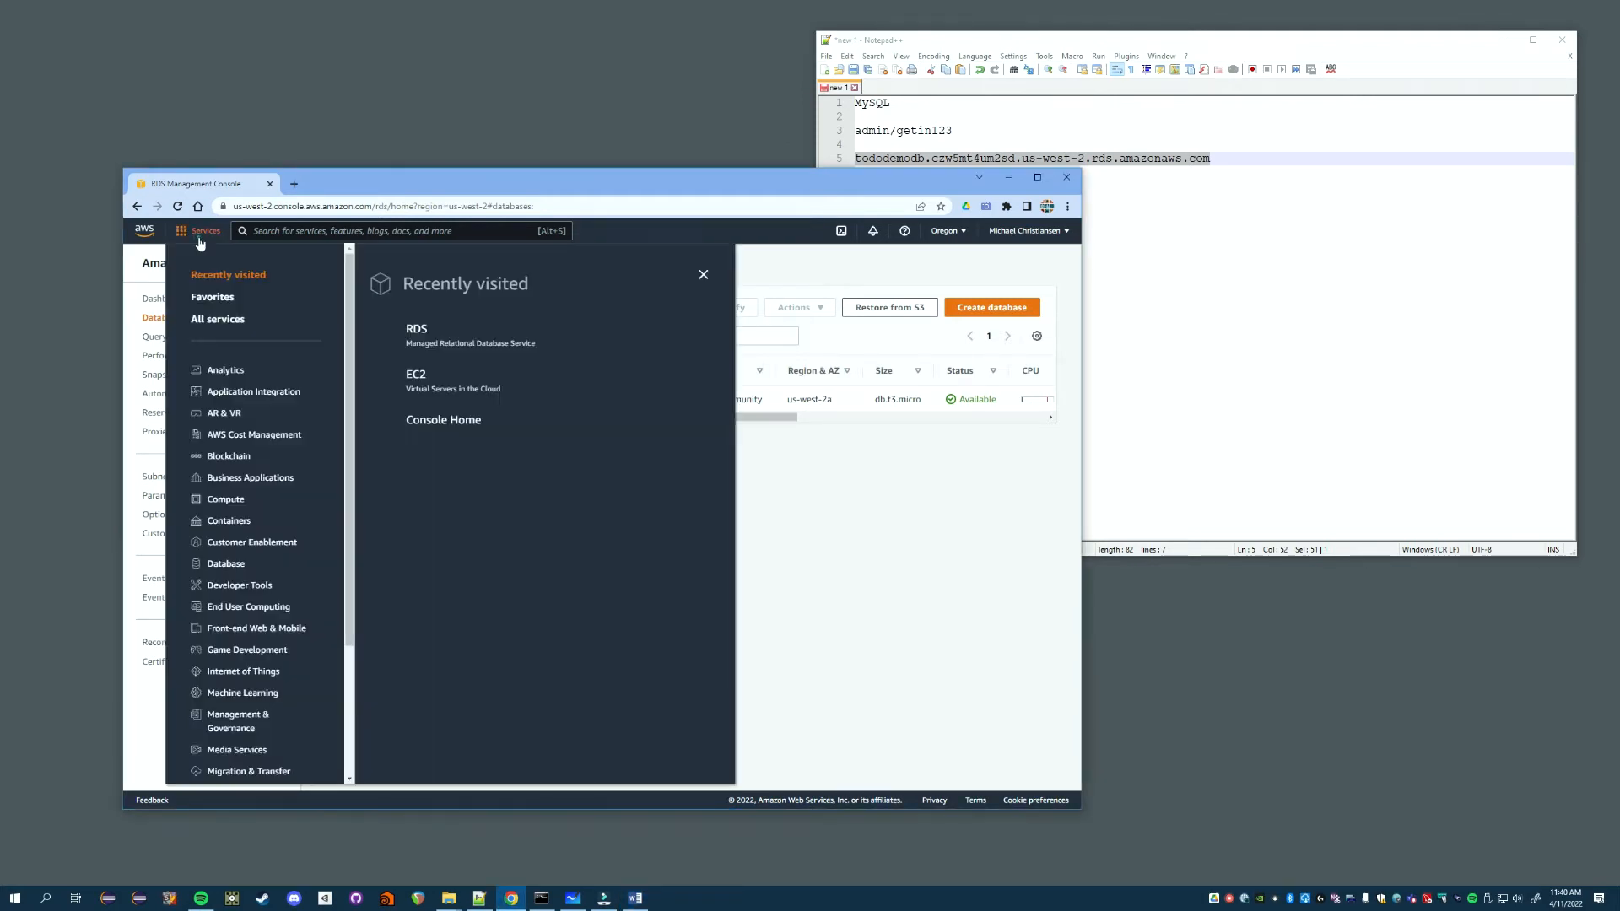
click(414, 379)
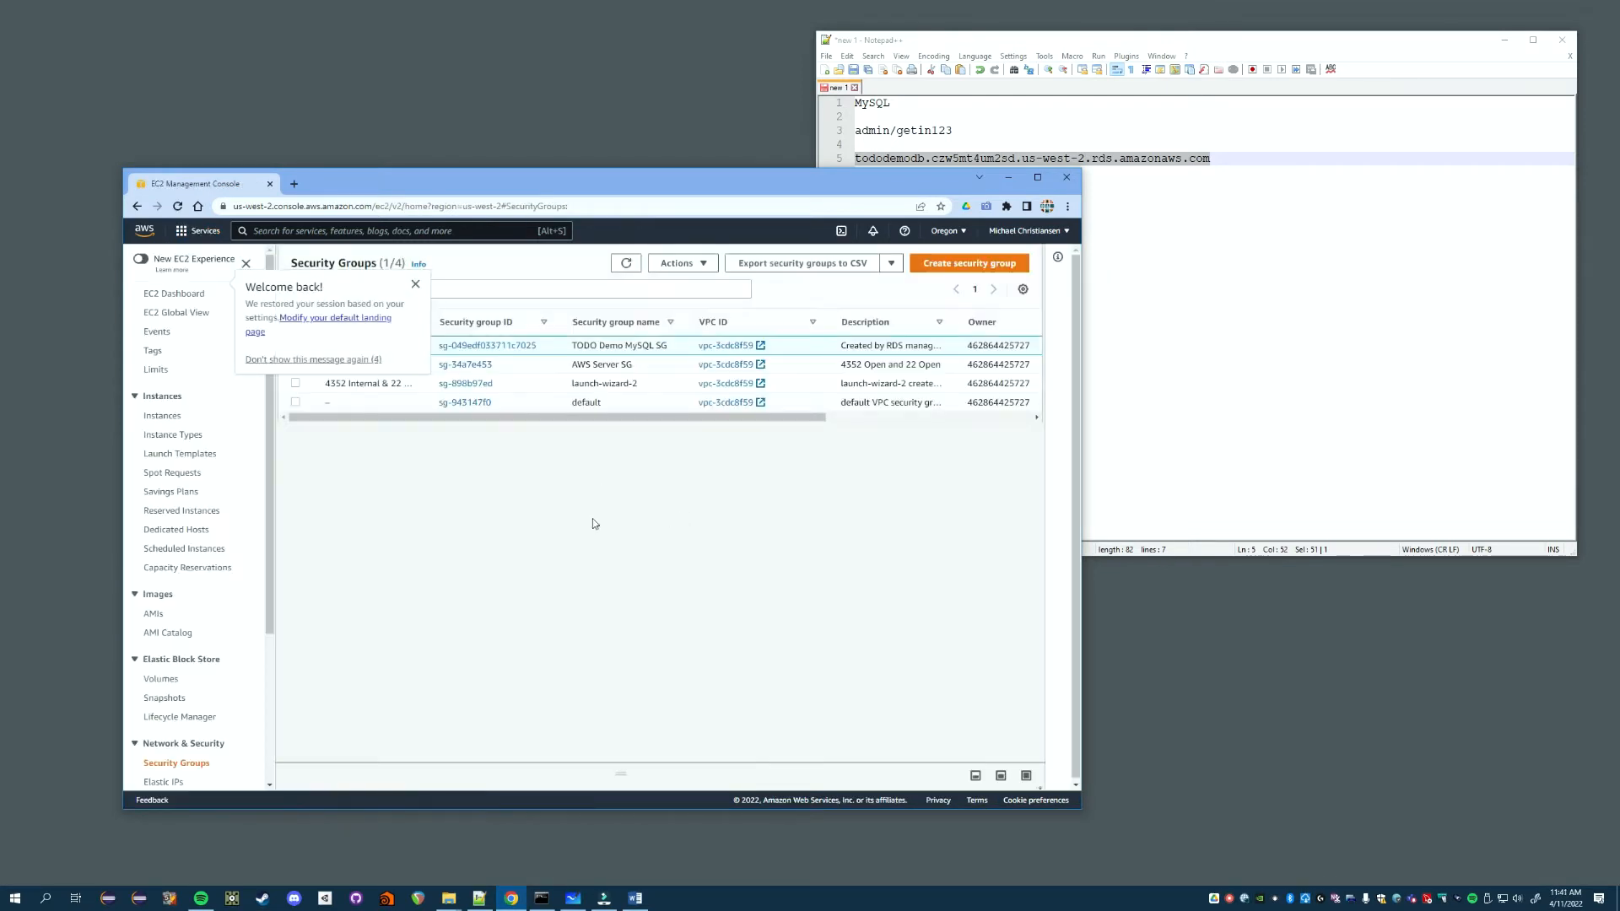
click(163, 415)
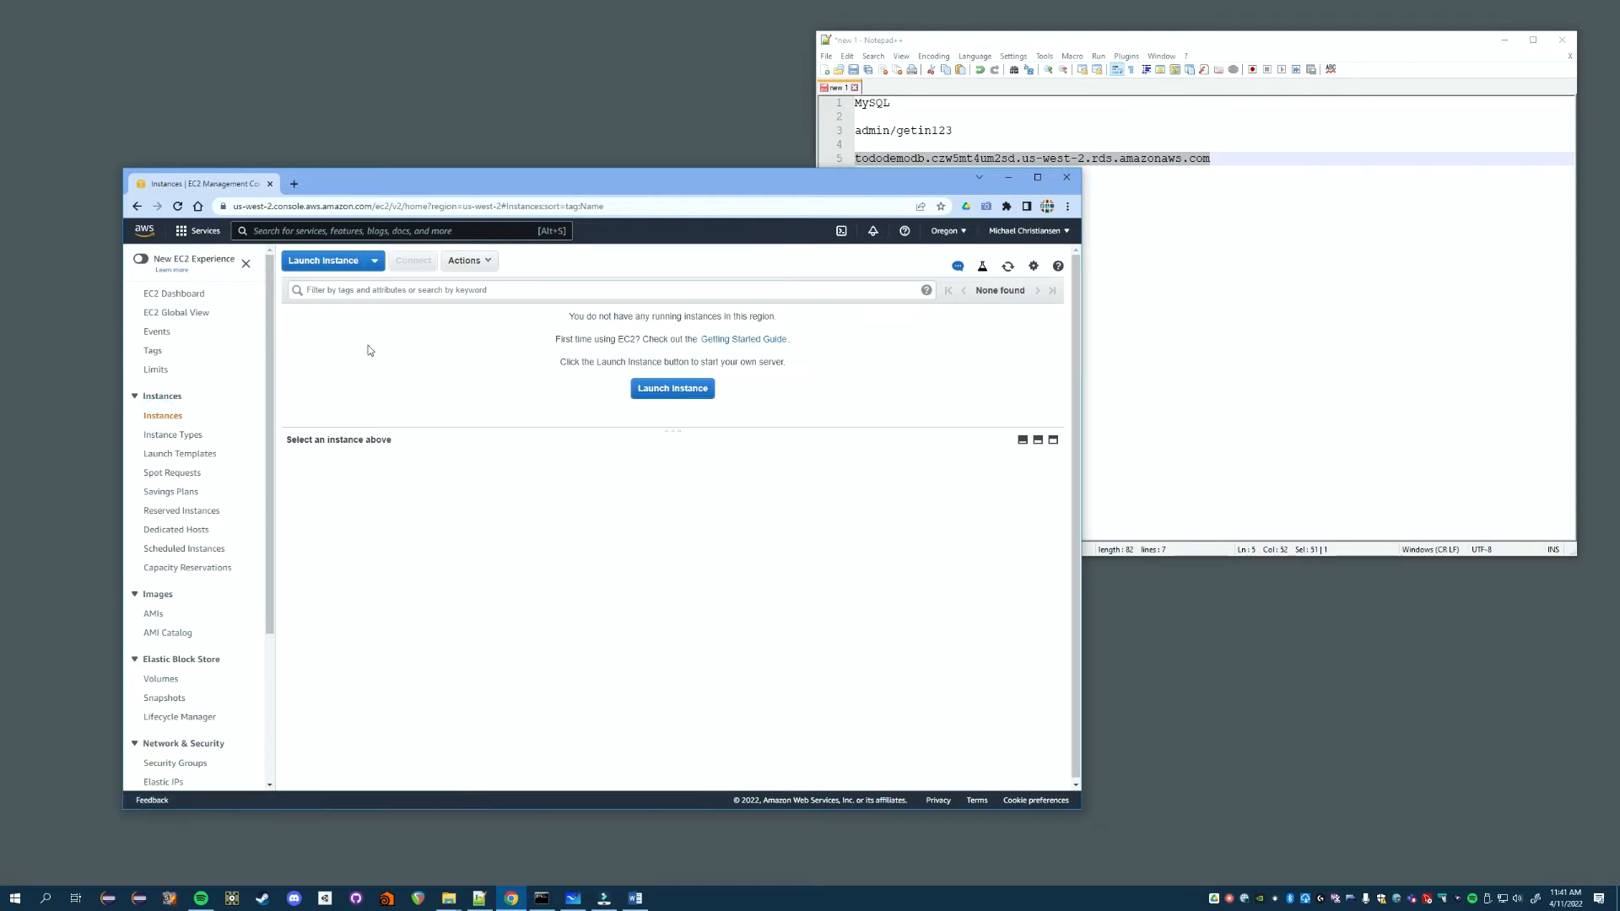
Start launching an instance, search the community AMIs for SE4352 and select the UTD SE4352 Tomcat8 image
click(314, 260)
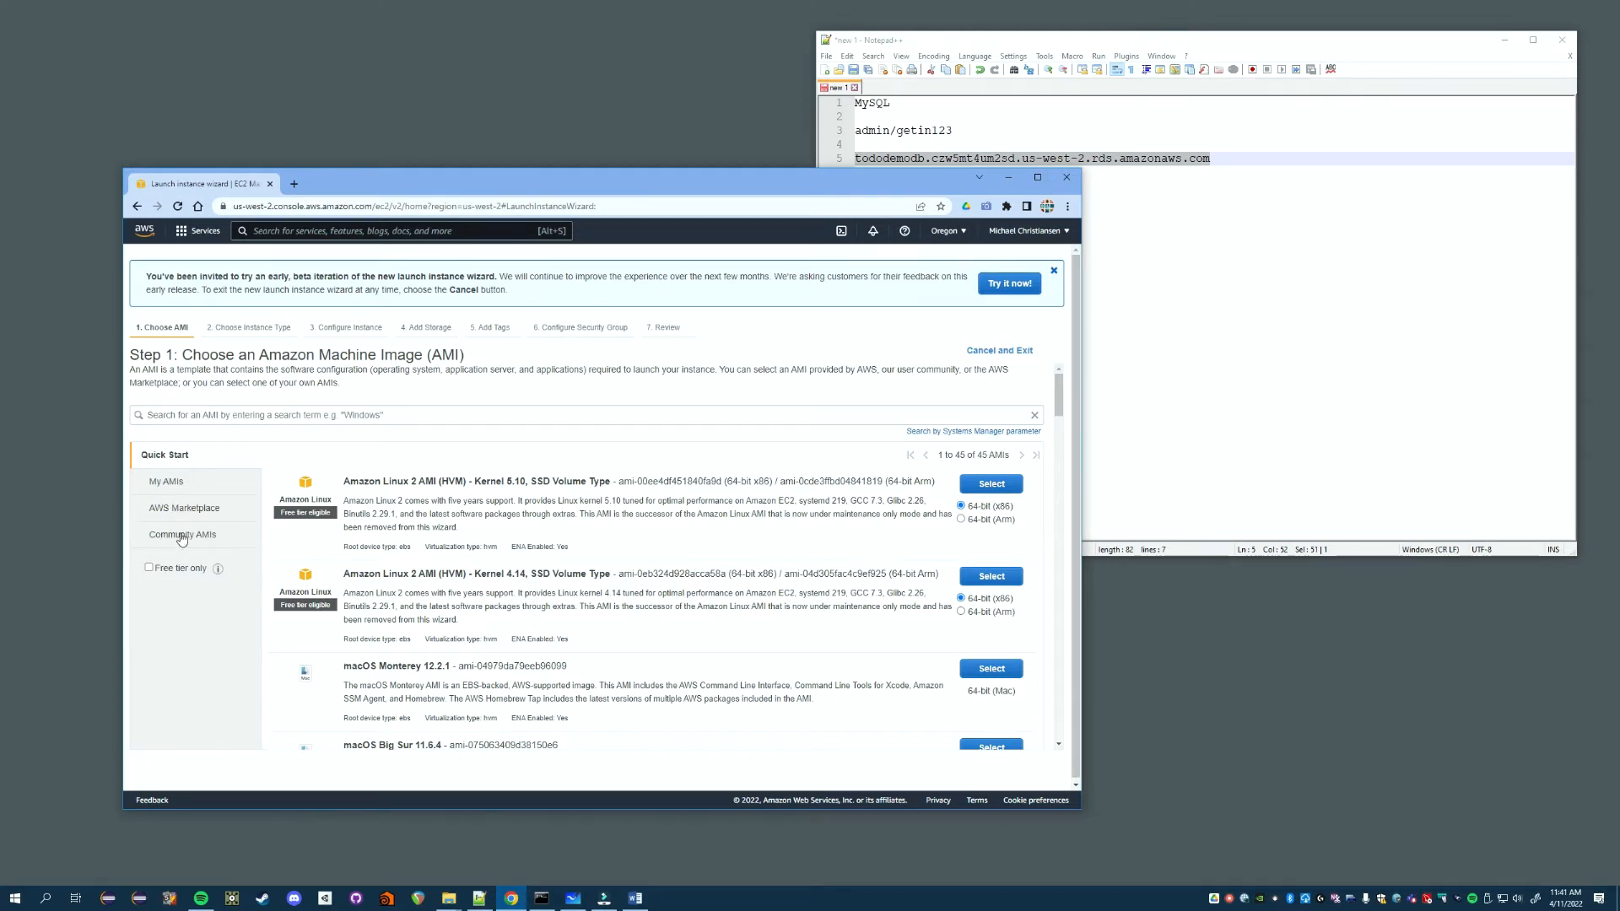
click(182, 536)
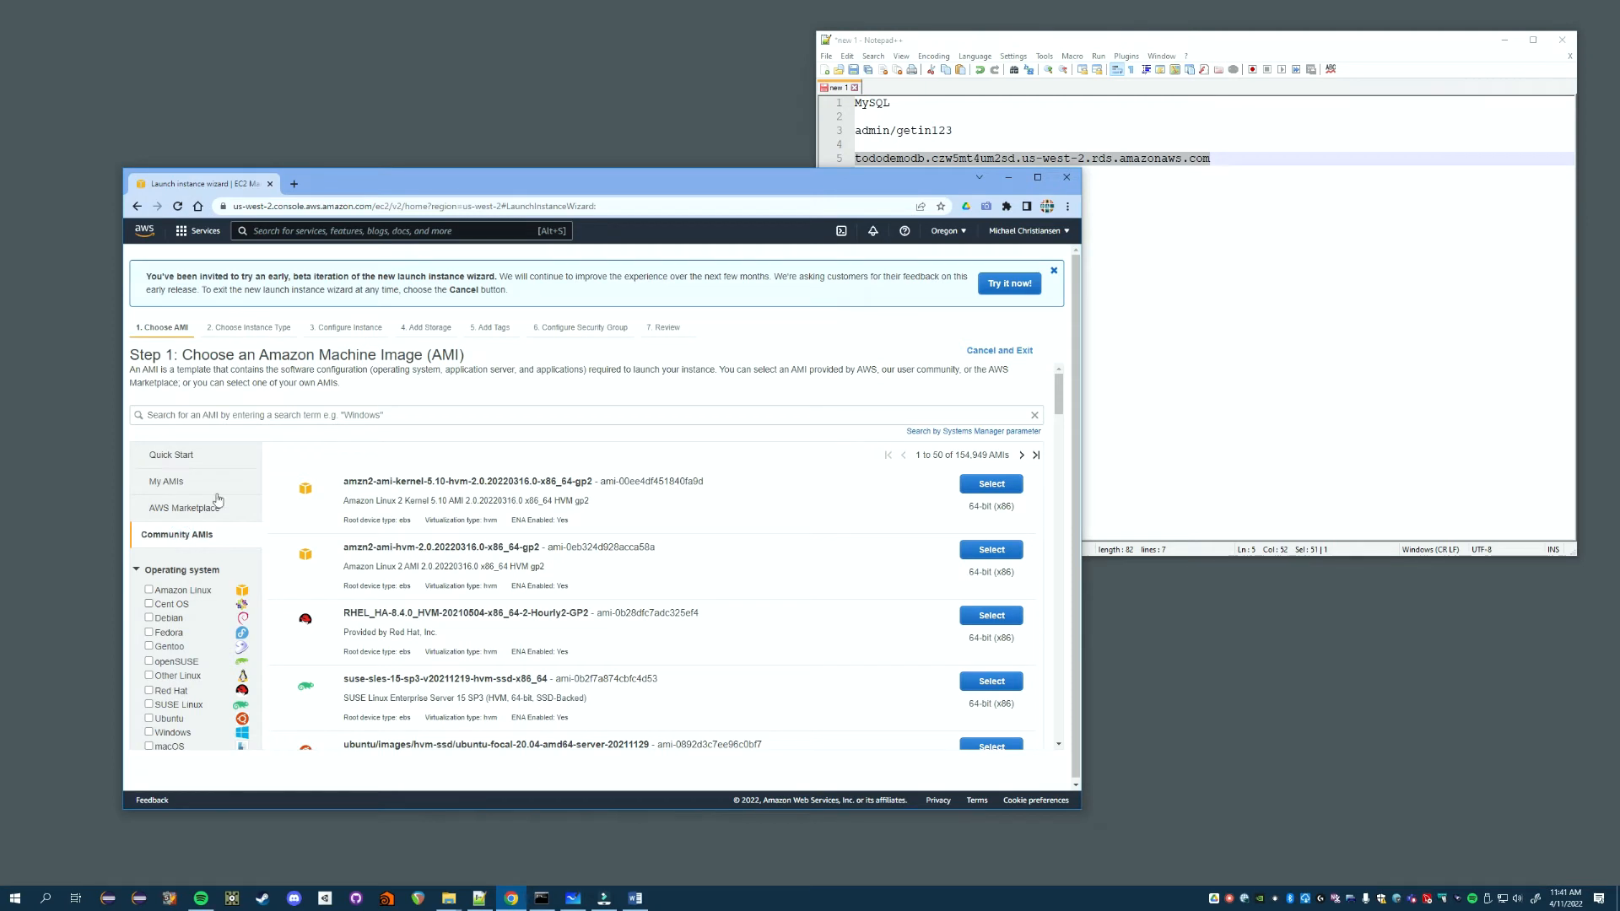
click(201, 414)
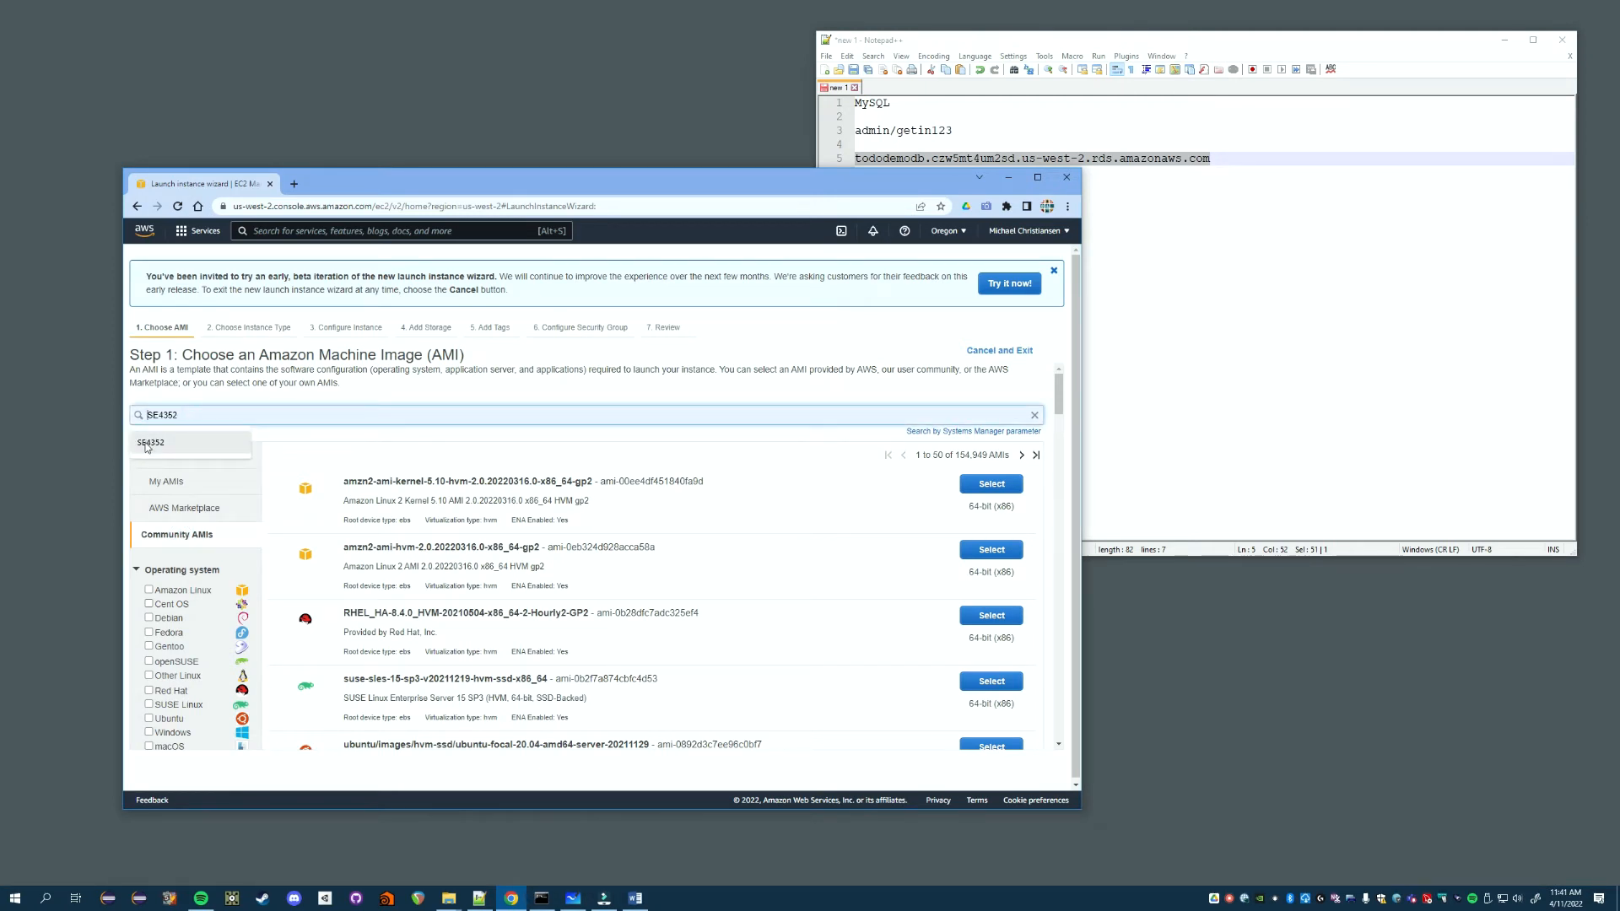
click(147, 445)
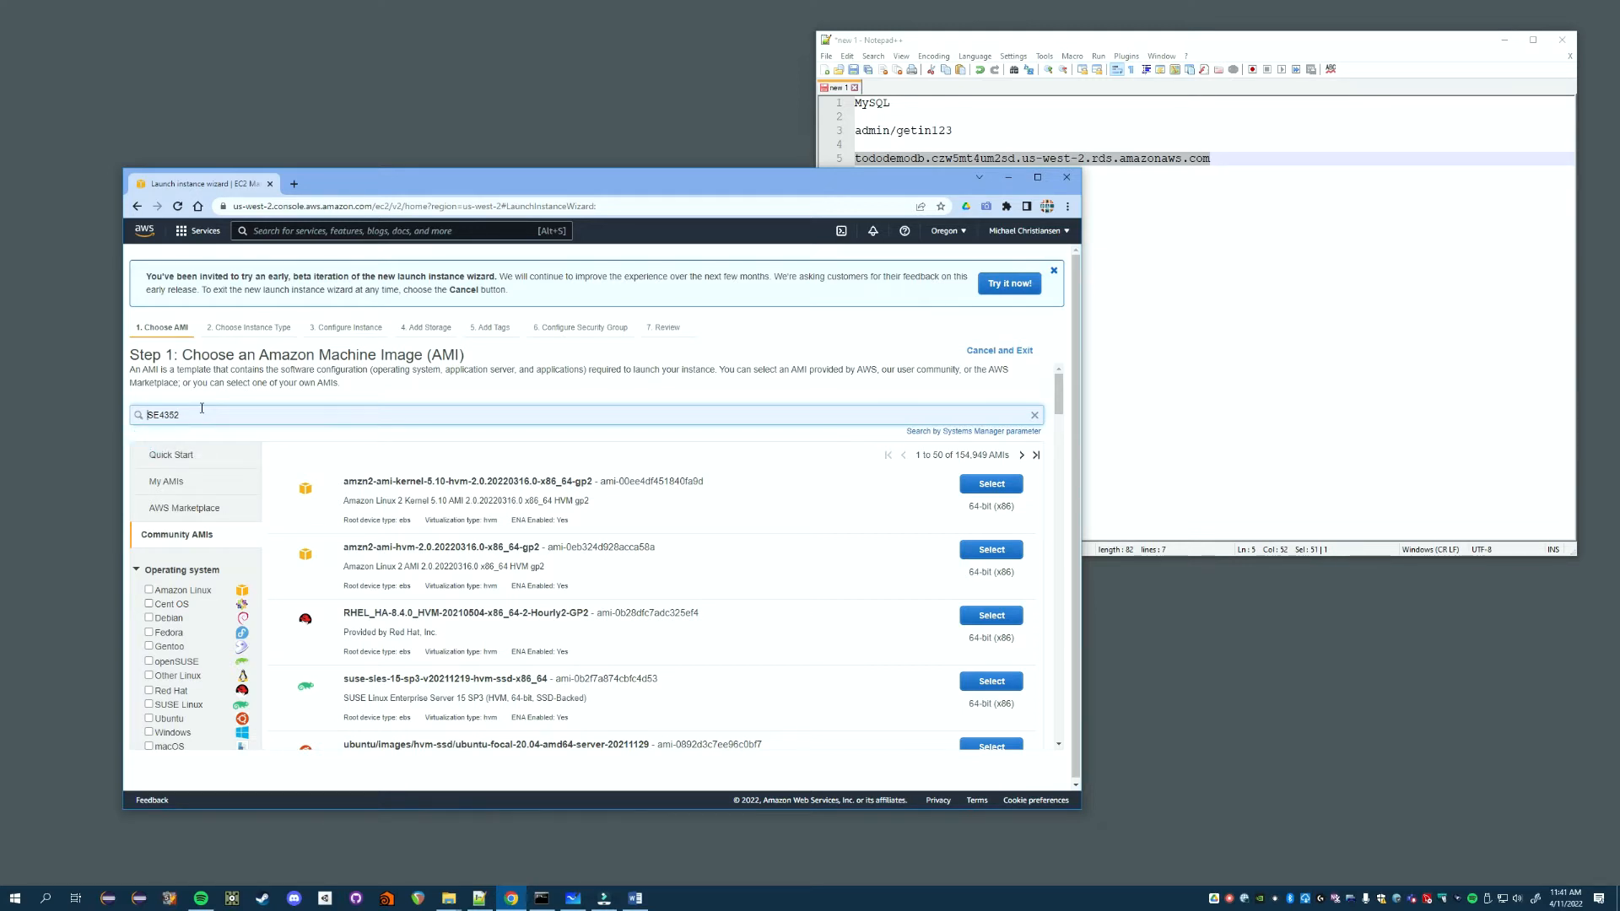
key(Right)
key(Right)
key(Return)
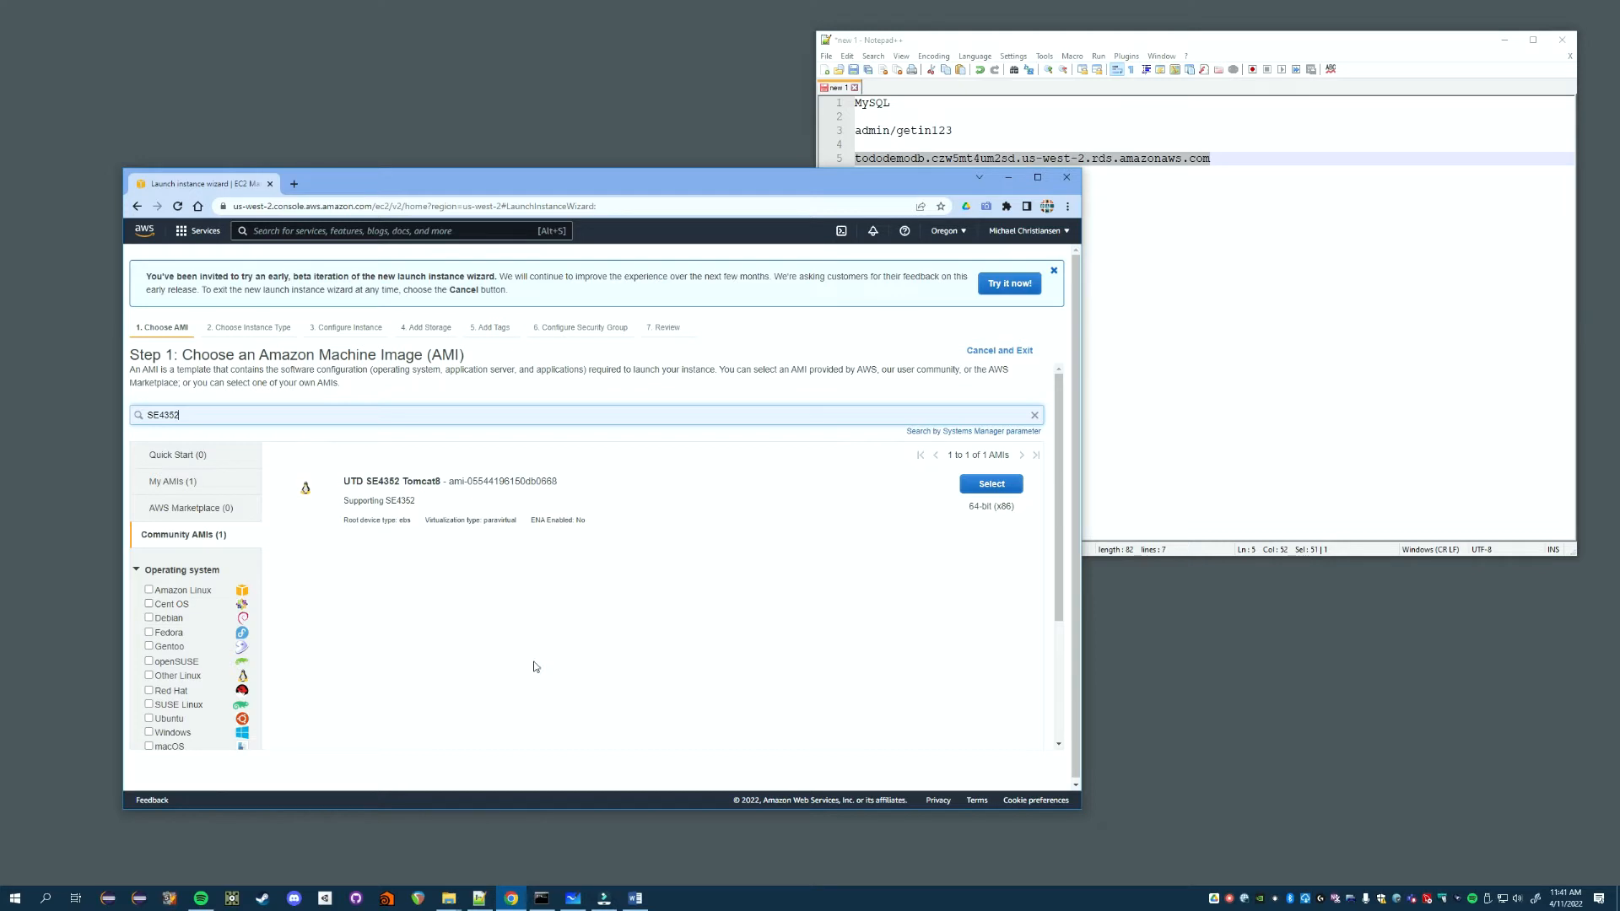
click(988, 487)
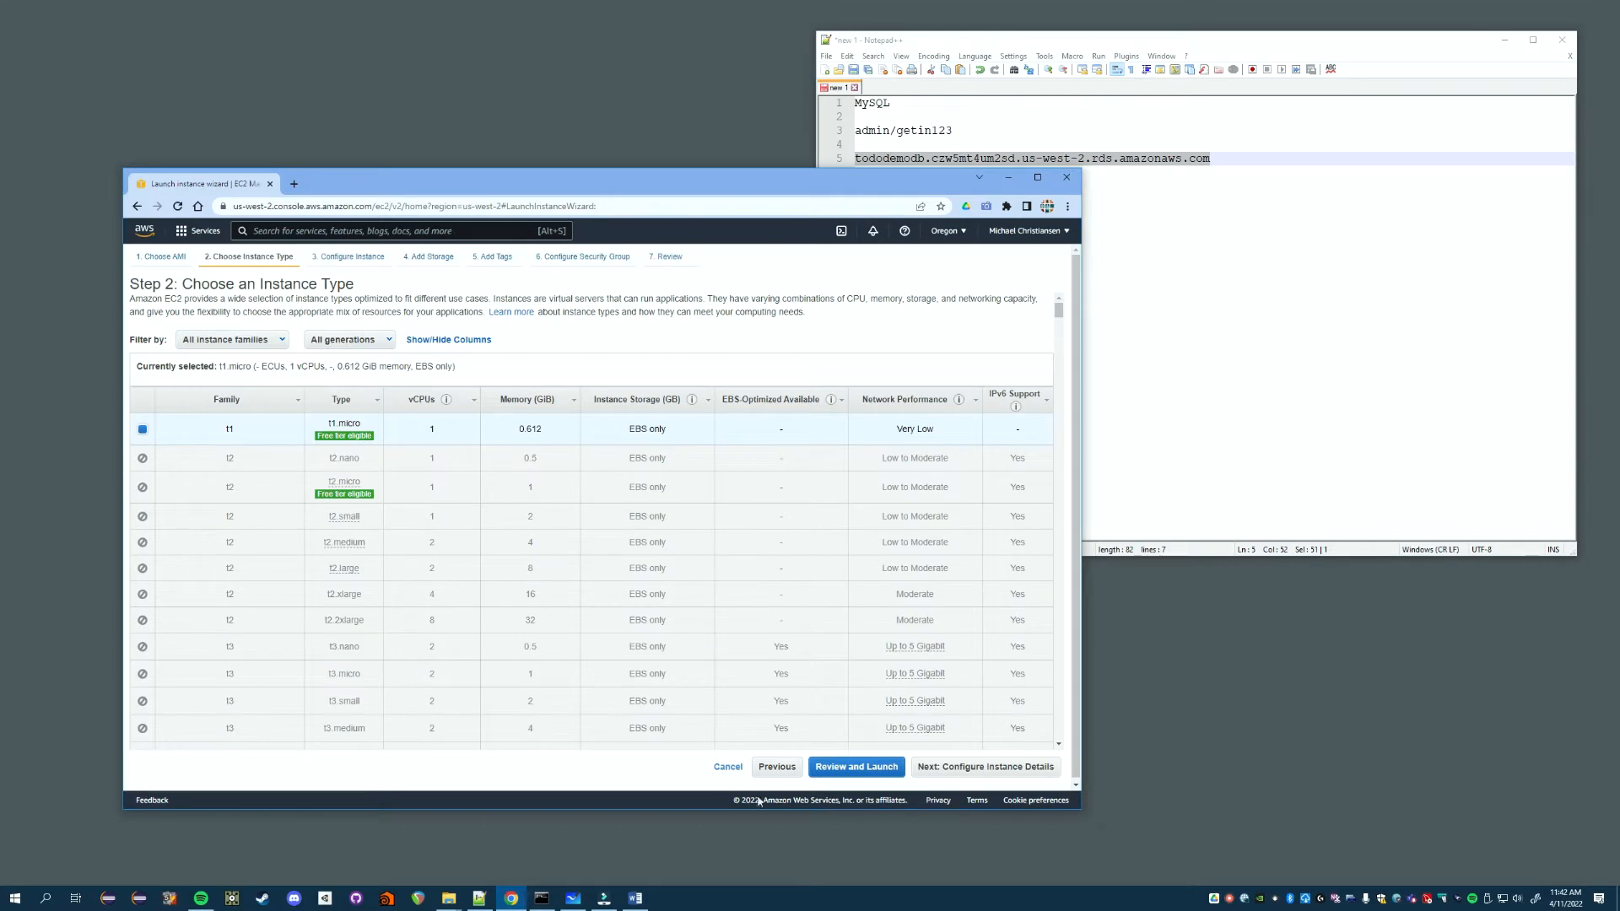
Accept the t1.micro instance type, look through the default instance details and proceed to the launch review
click(979, 768)
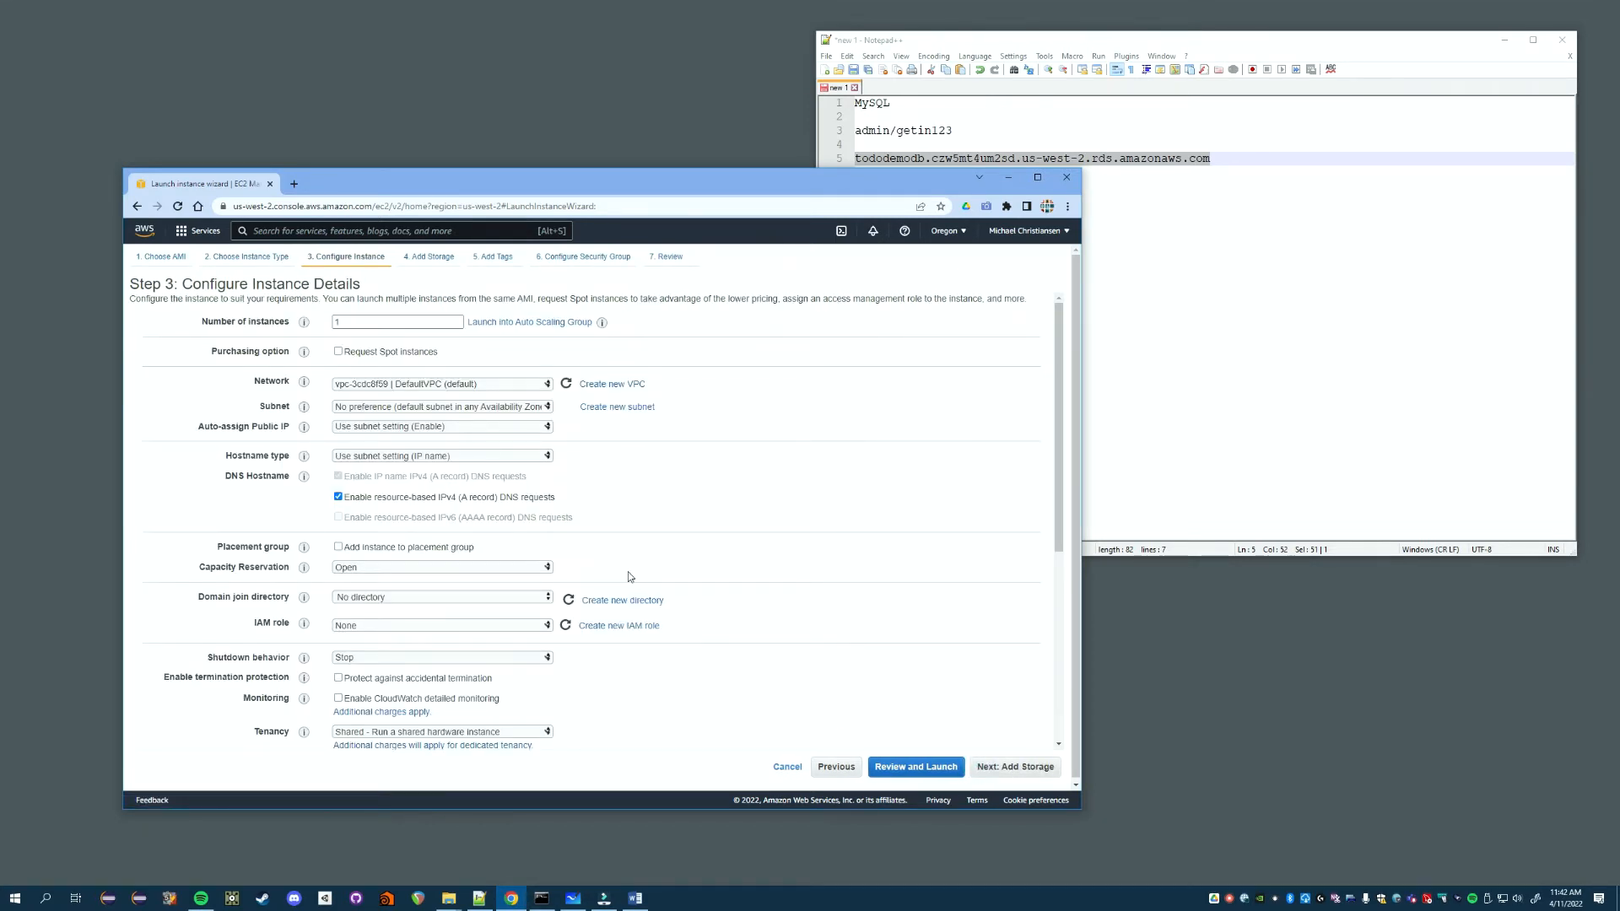
scroll(733, 515, down, 1)
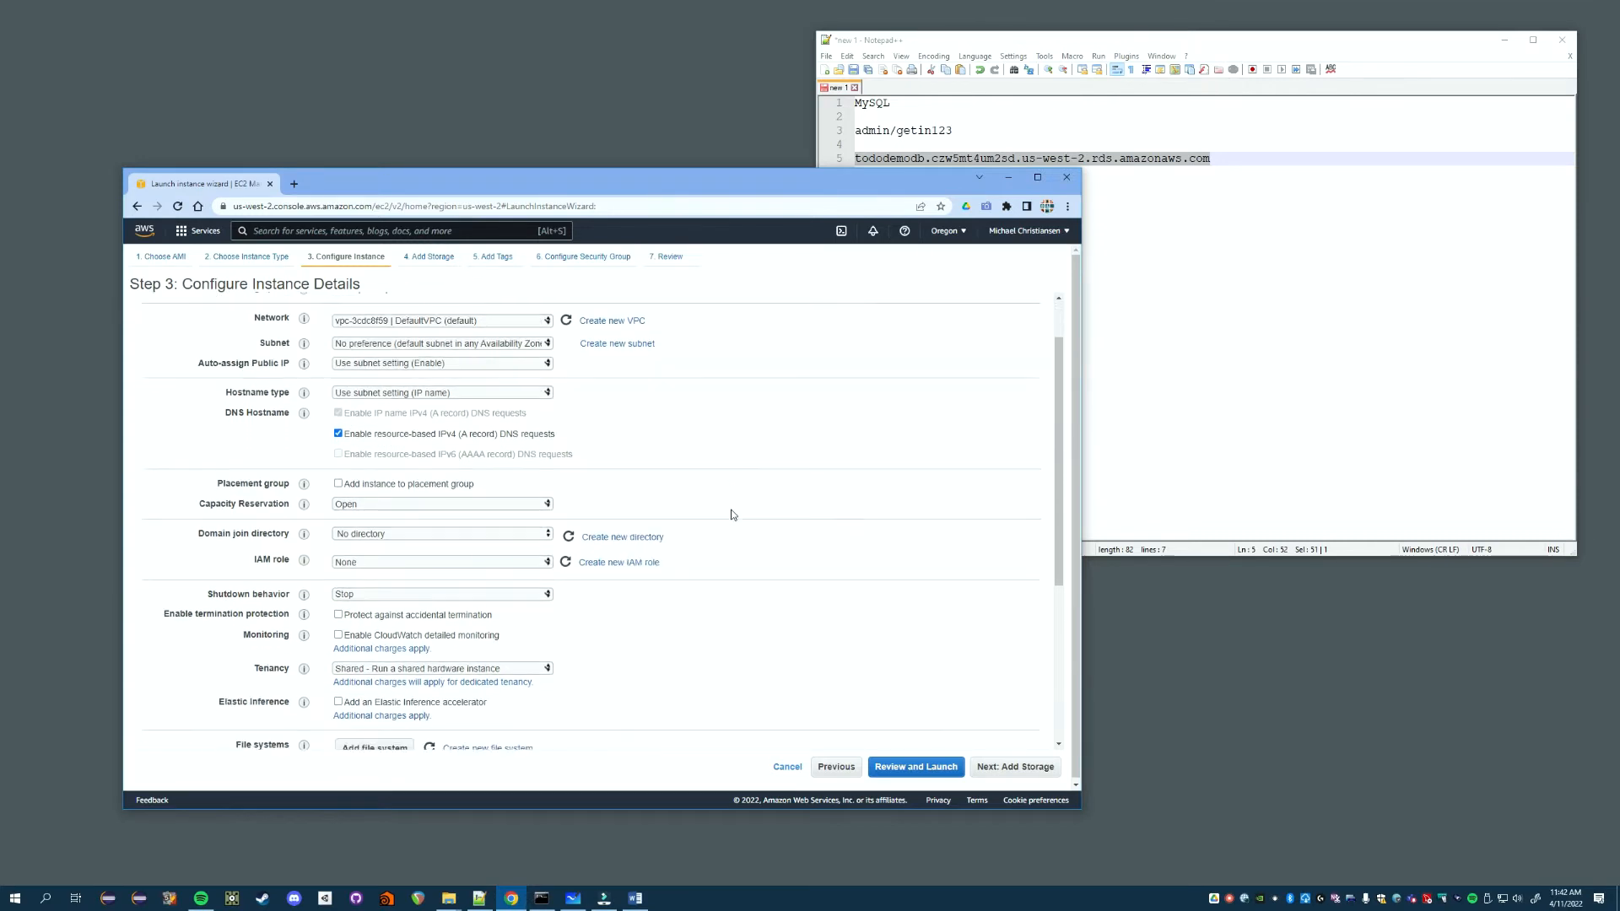
scroll(732, 515, up, 1)
scroll(732, 515, down, 1)
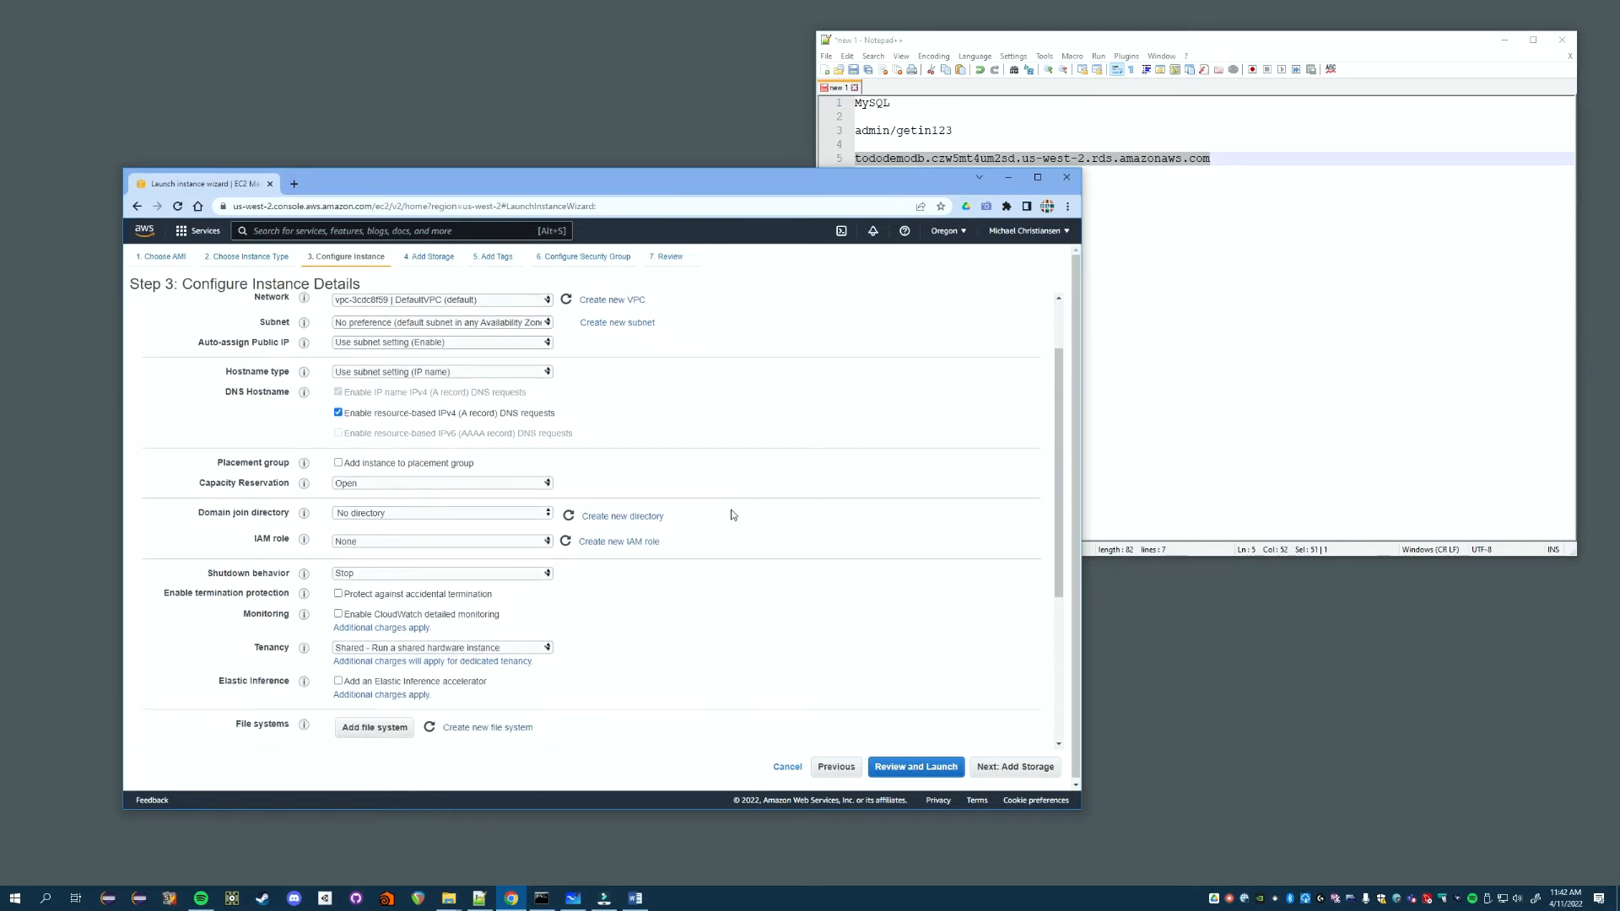
click(910, 774)
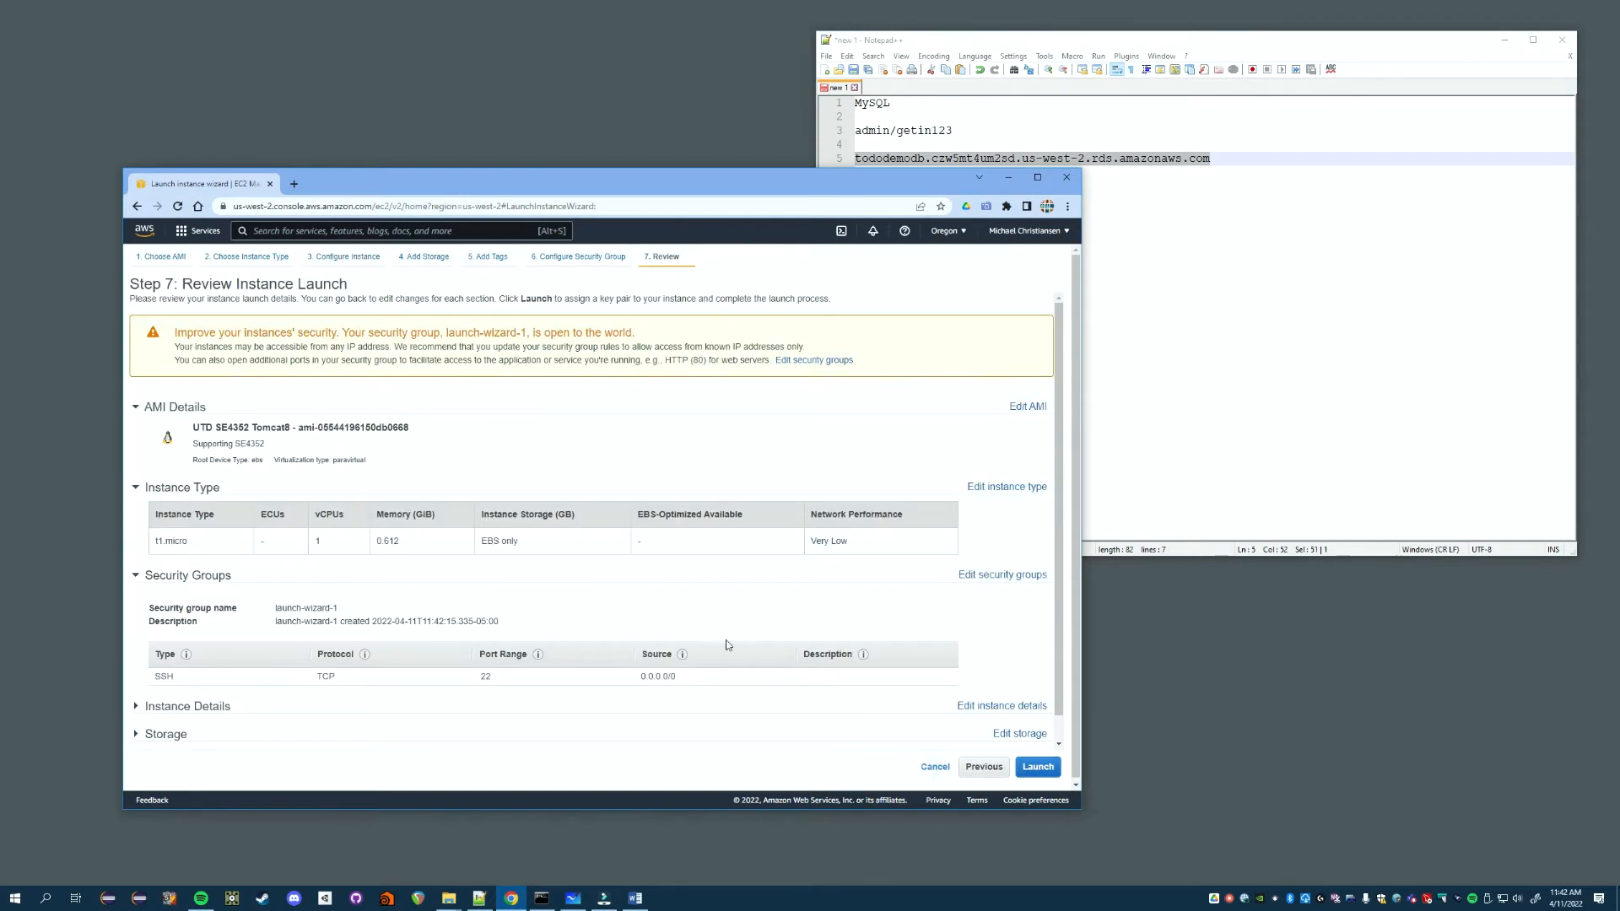
Edit the launch's security group settings, choosing a new security group and giving it a name that starts with "TODO EC2"
scroll(675, 557, down, 1)
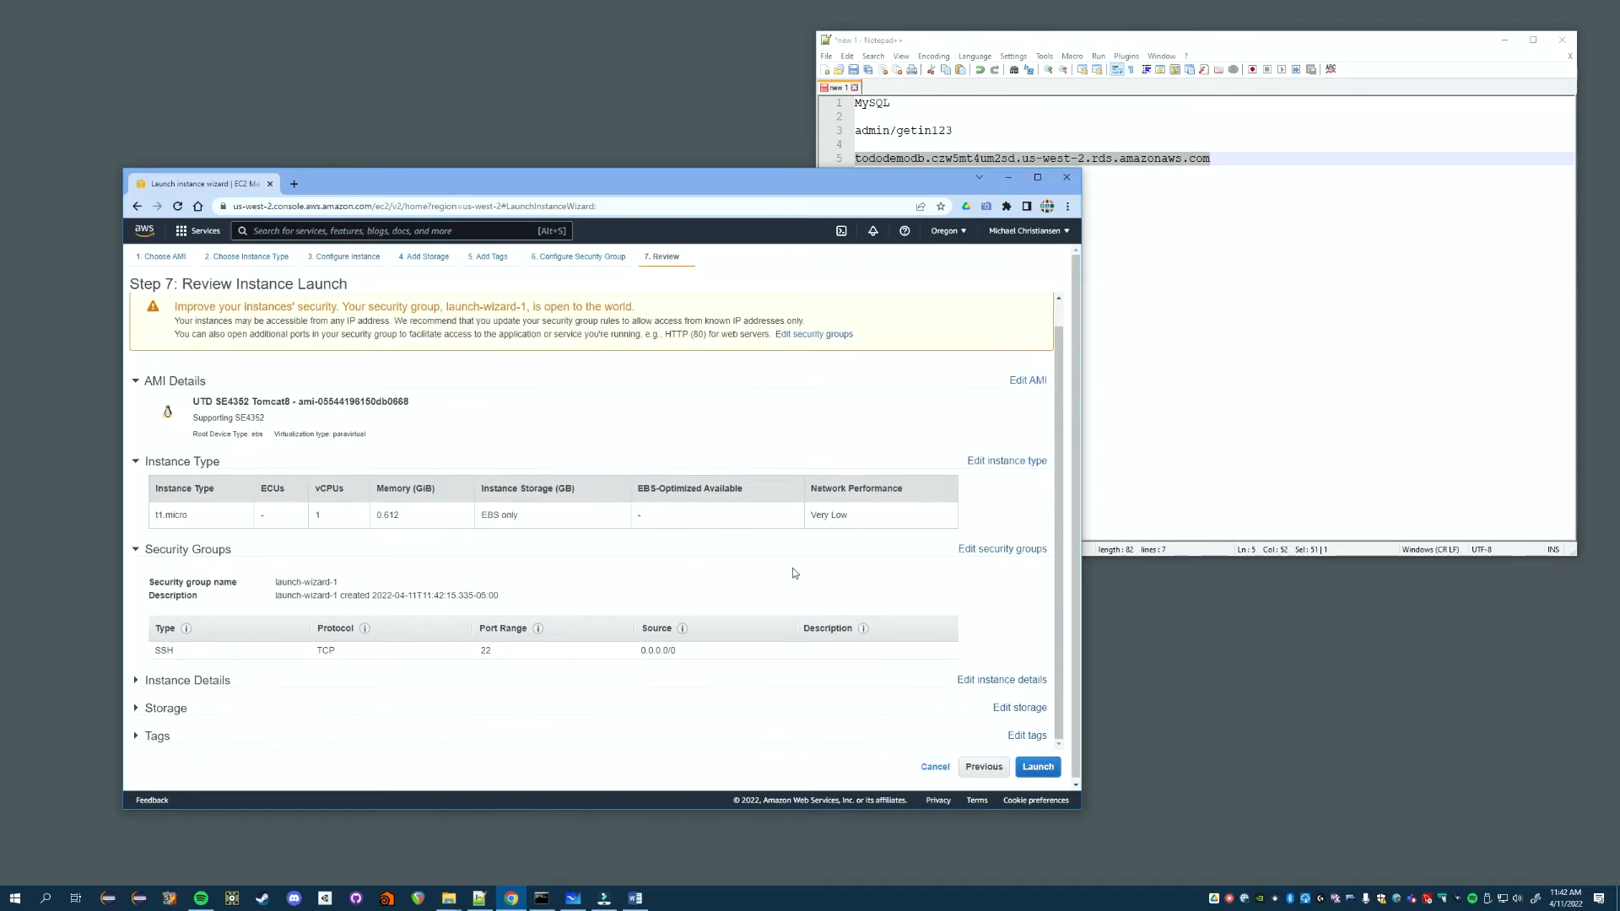
click(998, 547)
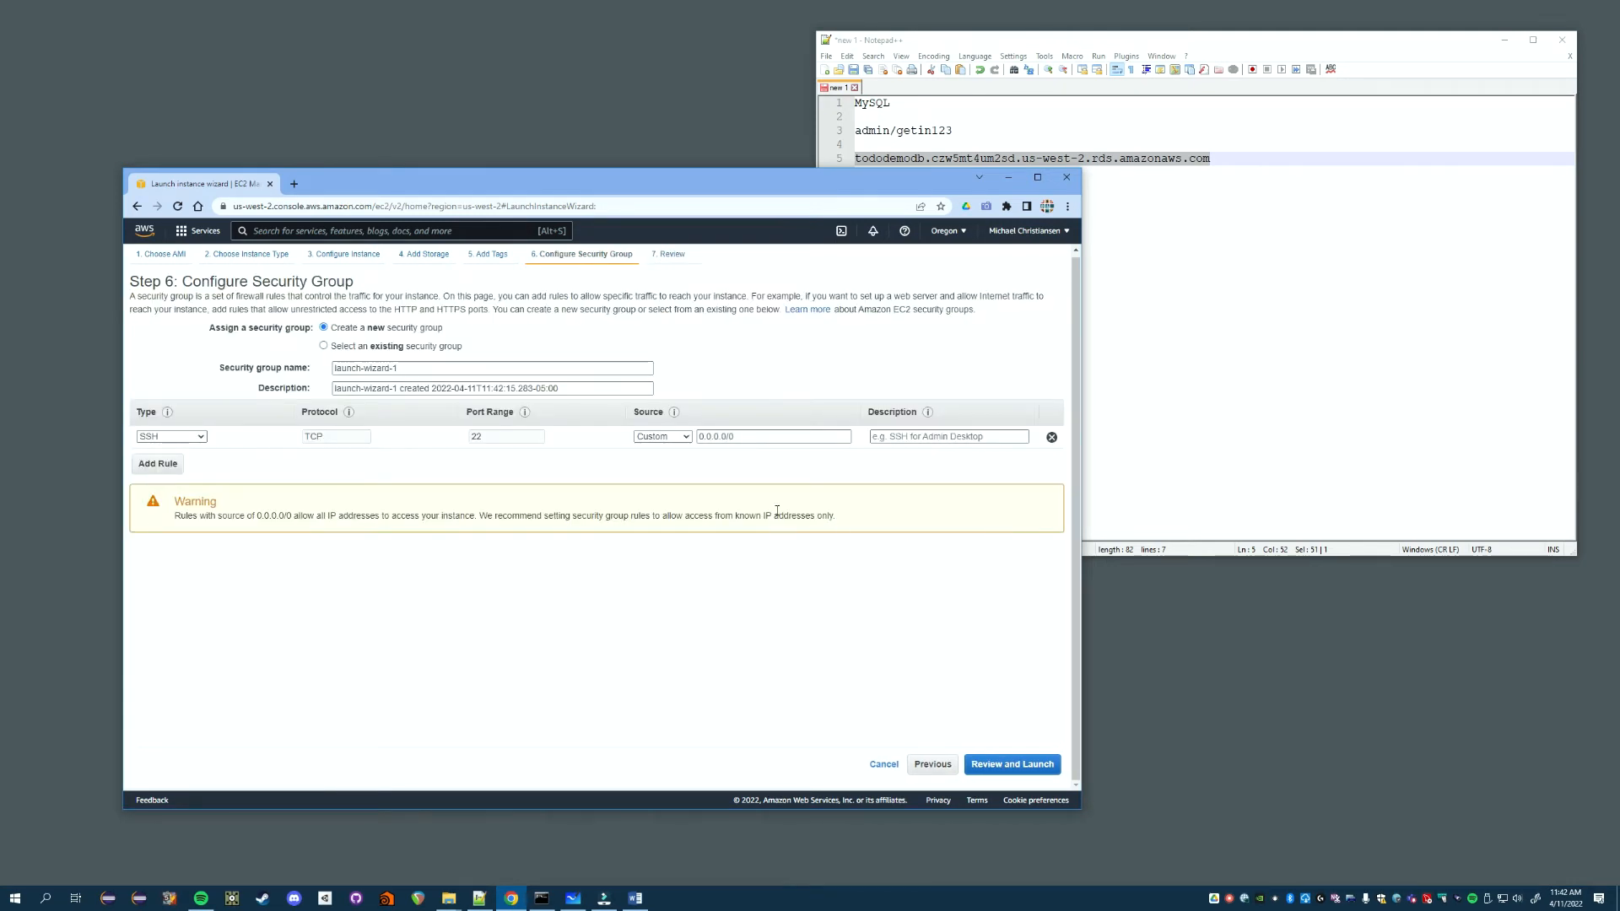
click(335, 328)
click(426, 368)
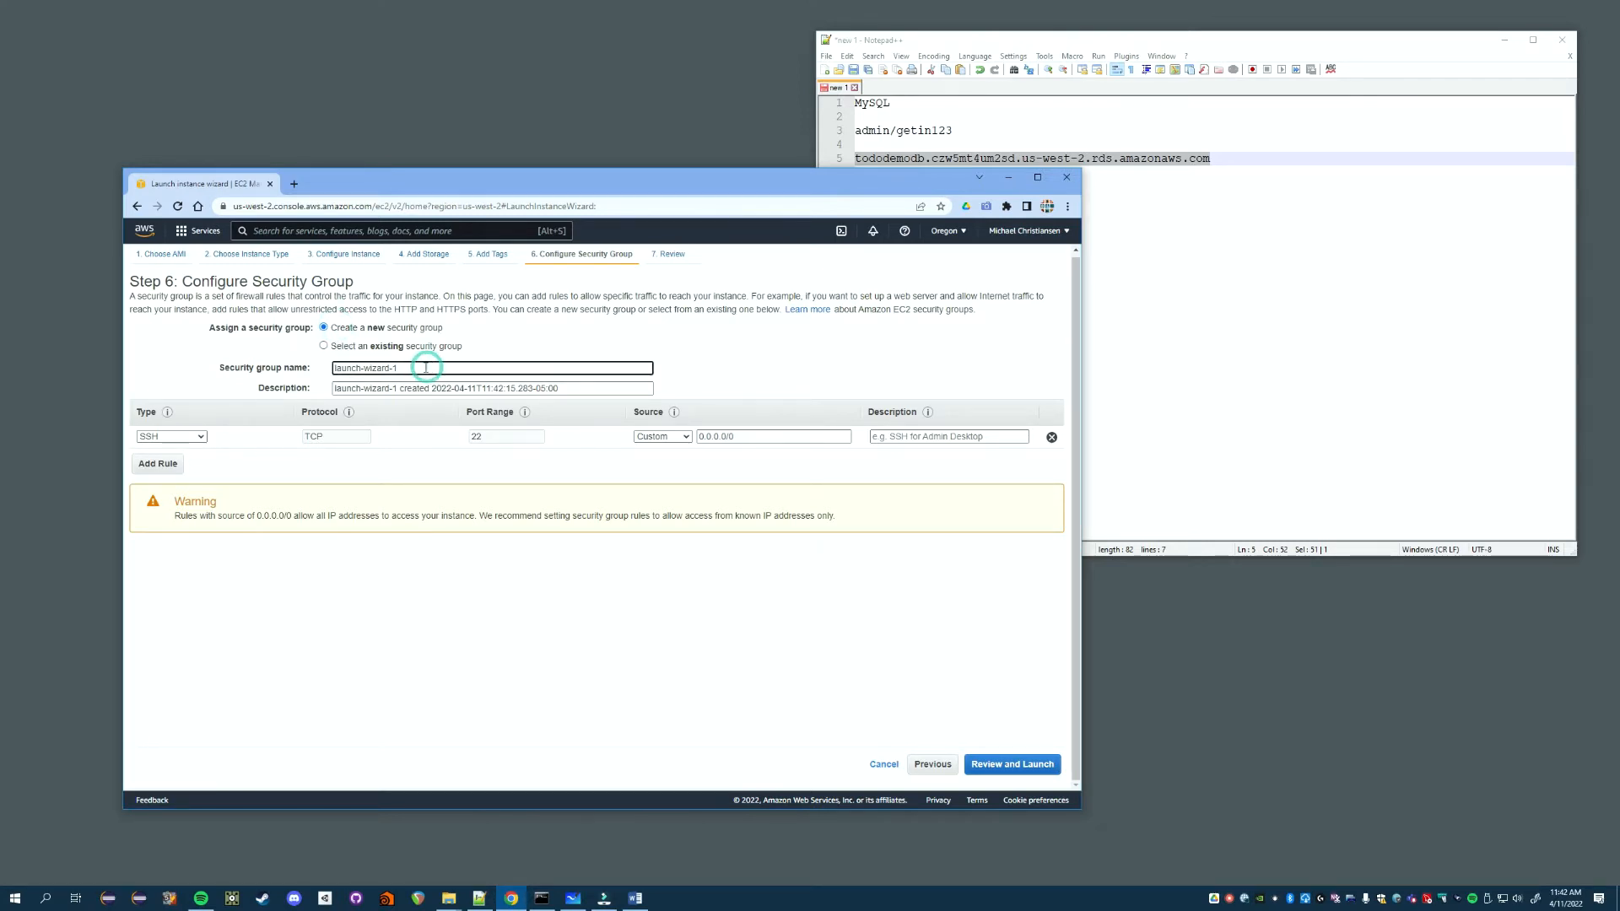
key(ctrl+a)
key(BackSpace)
text(TDO EC2 T)
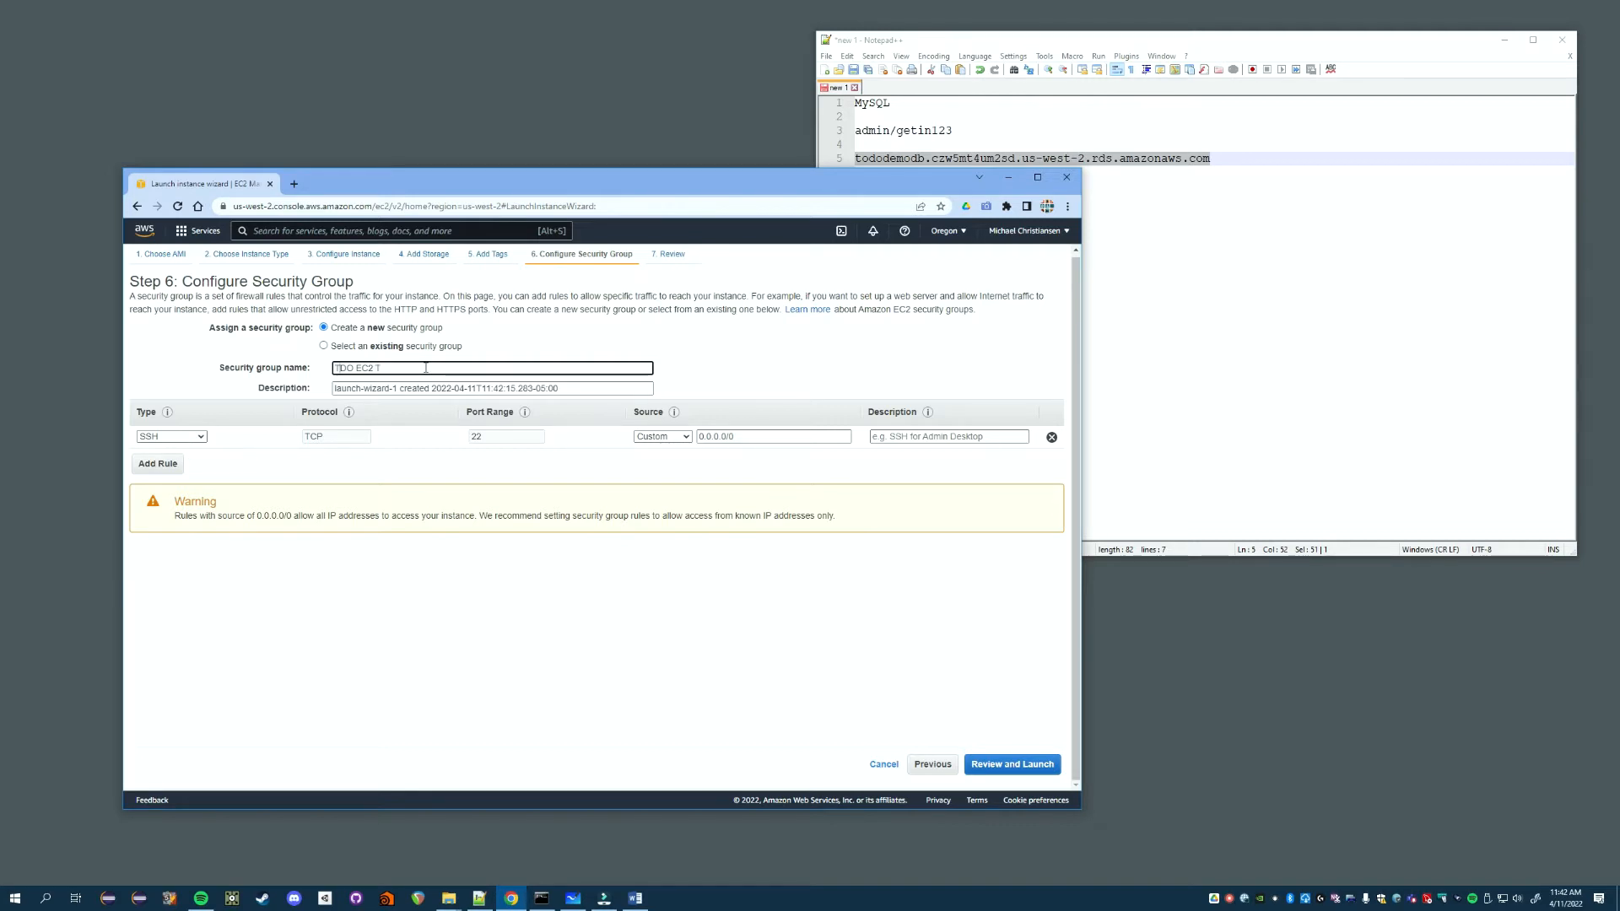
text(o)
key(BackSpace)
text(ODO)
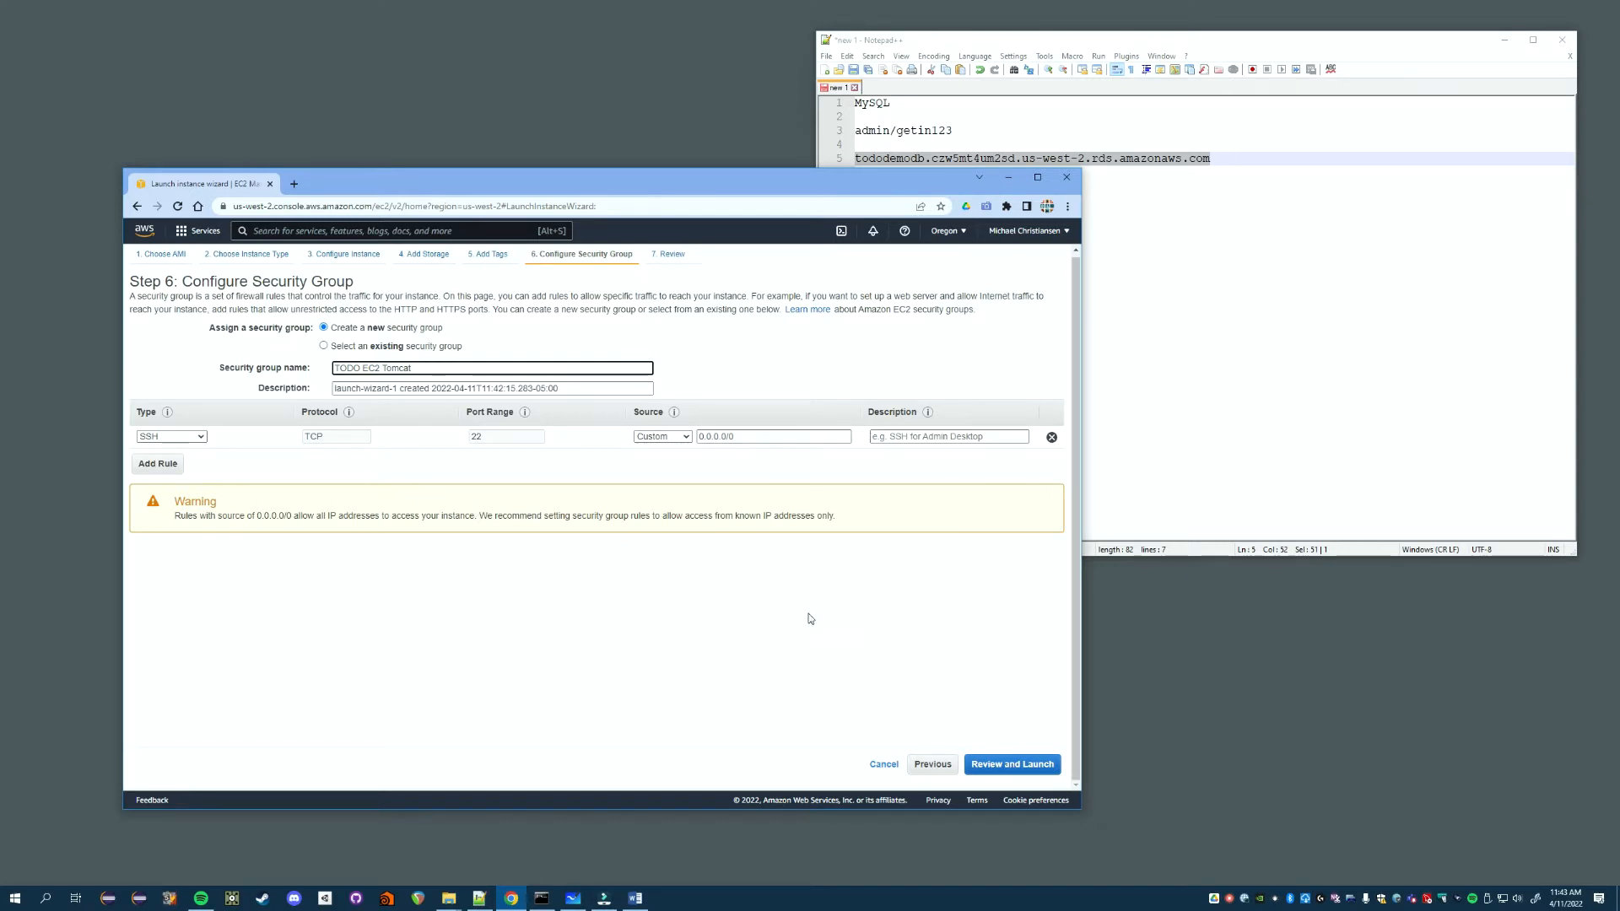
Add a second inbound rule to the security group and set the SSH rule's source to Anywhere
click(158, 465)
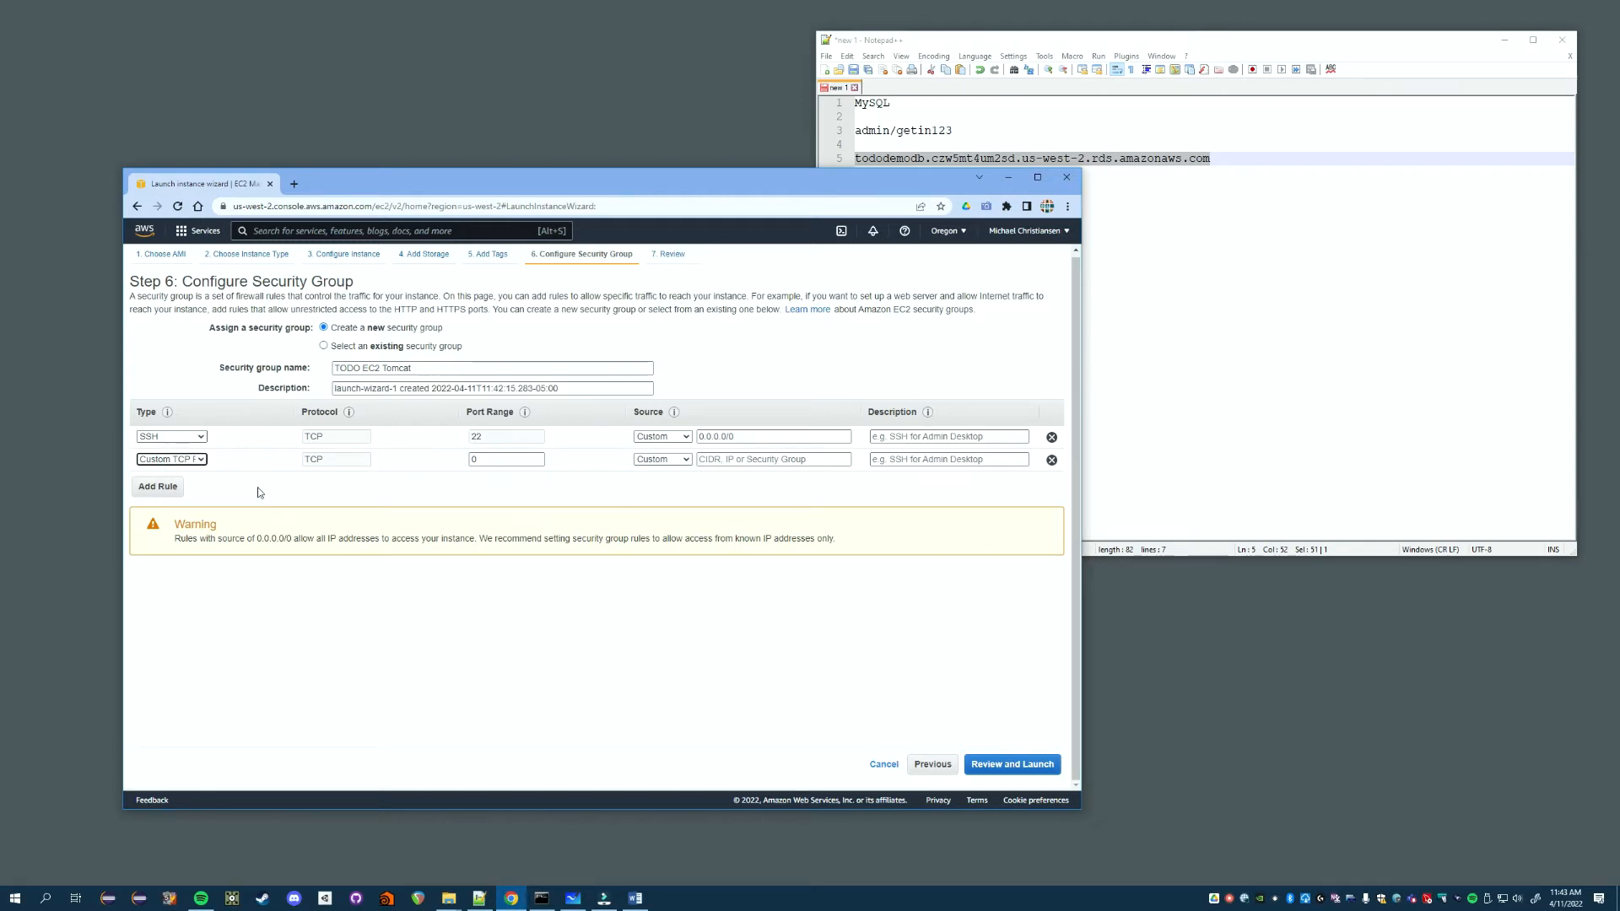
click(499, 648)
click(666, 436)
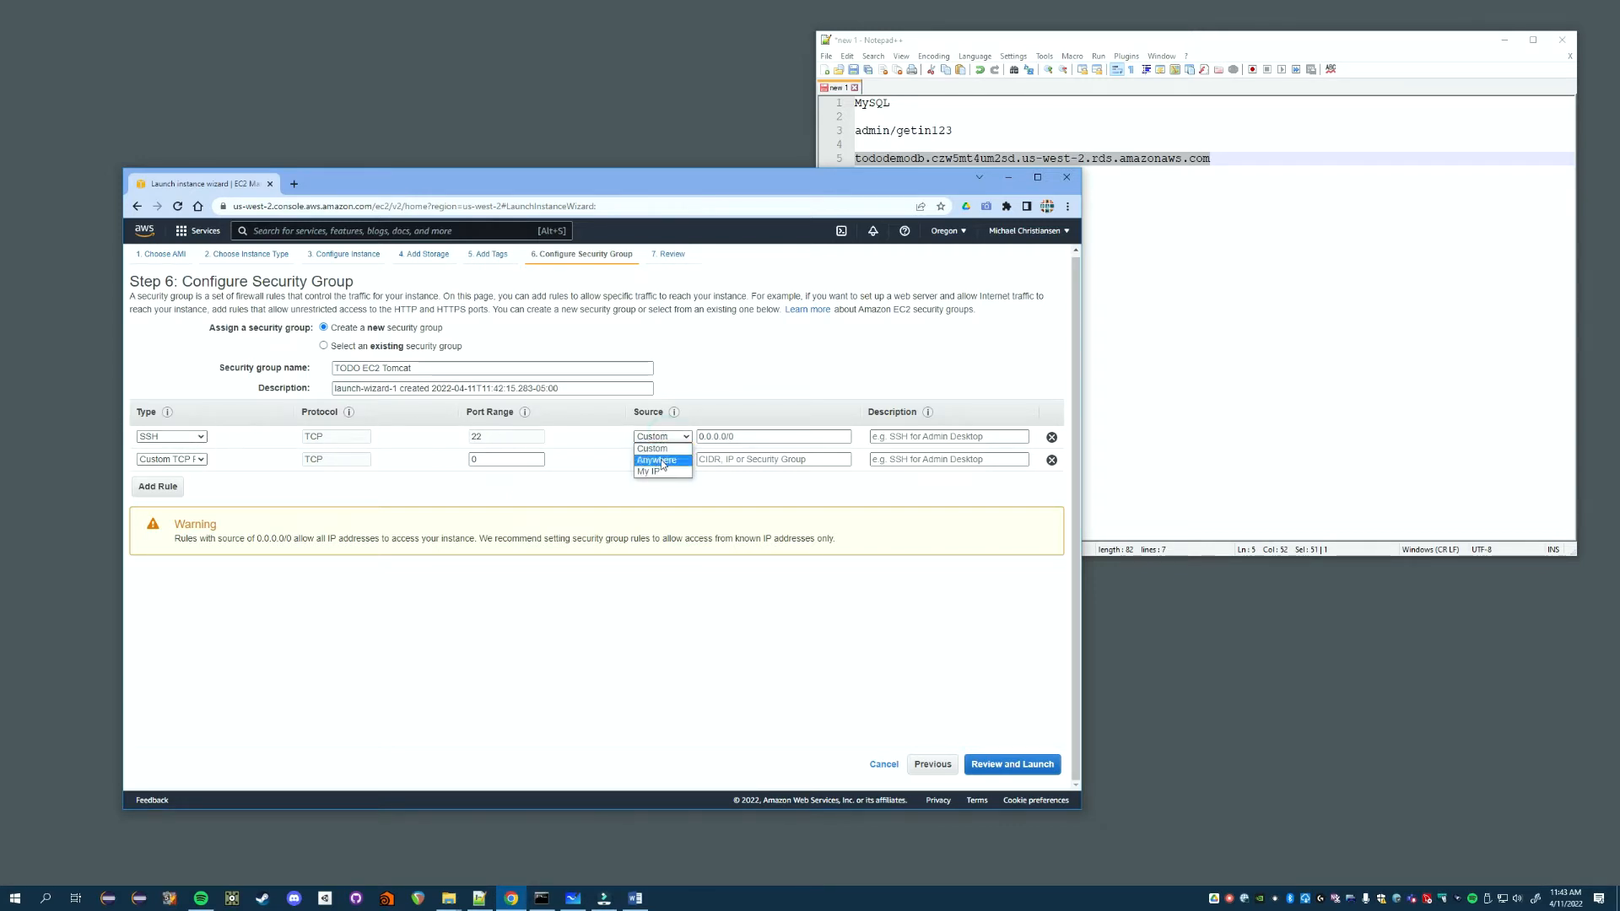
click(604, 564)
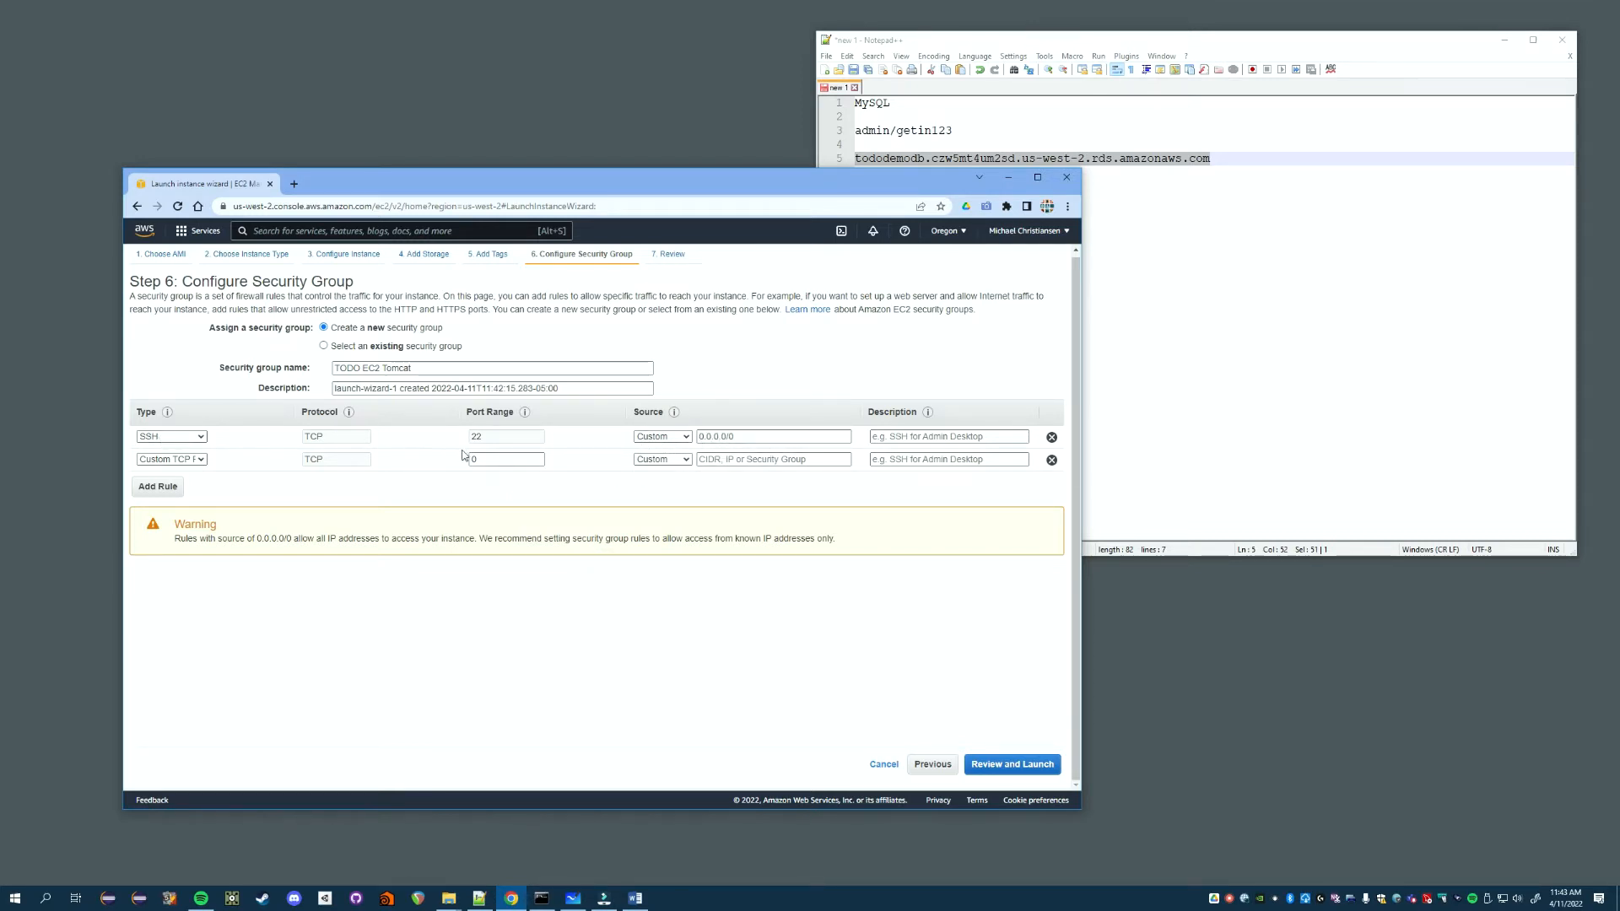
click(657, 438)
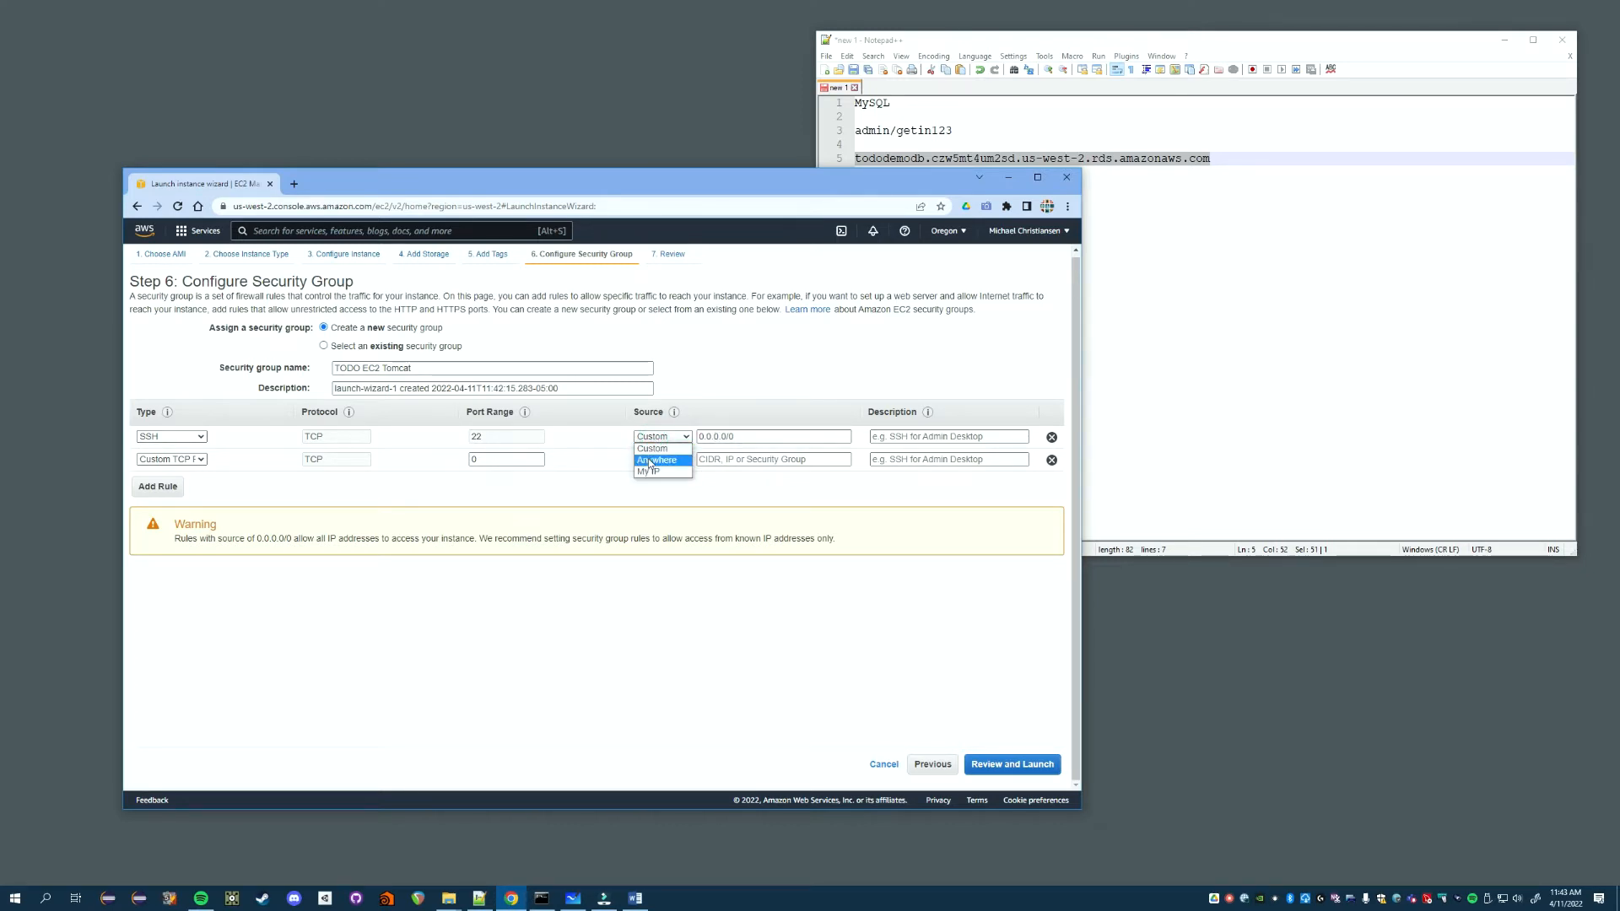
click(649, 461)
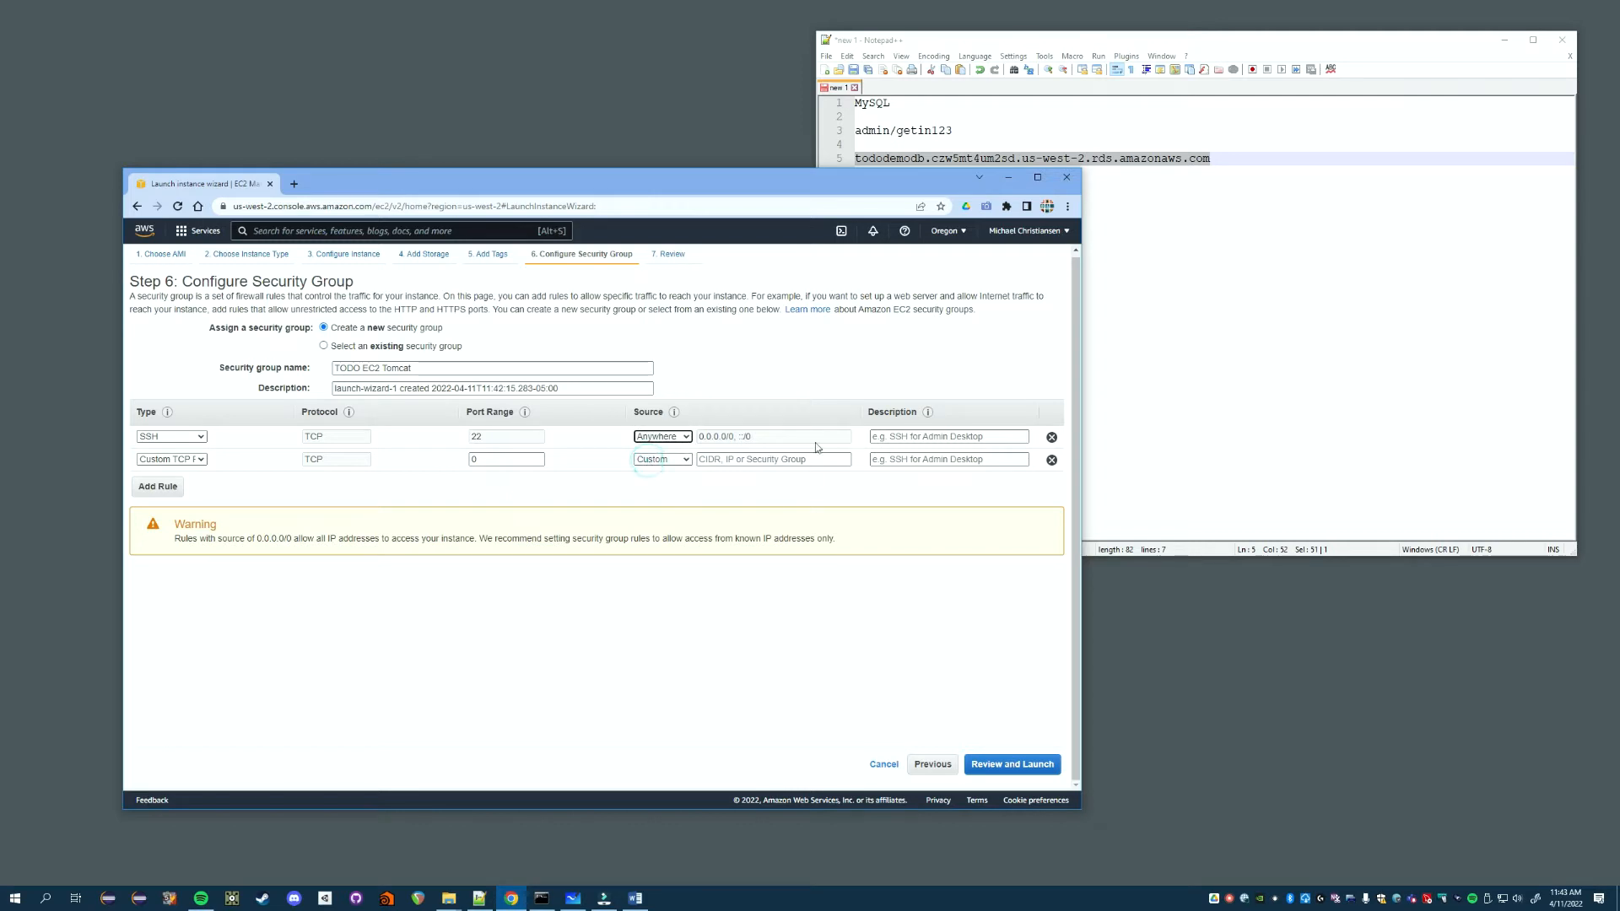
Set the new custom TCP rule to port 4352 with its source set to Anywhere
double_click(500, 456)
text(4352)
click(662, 459)
click(654, 483)
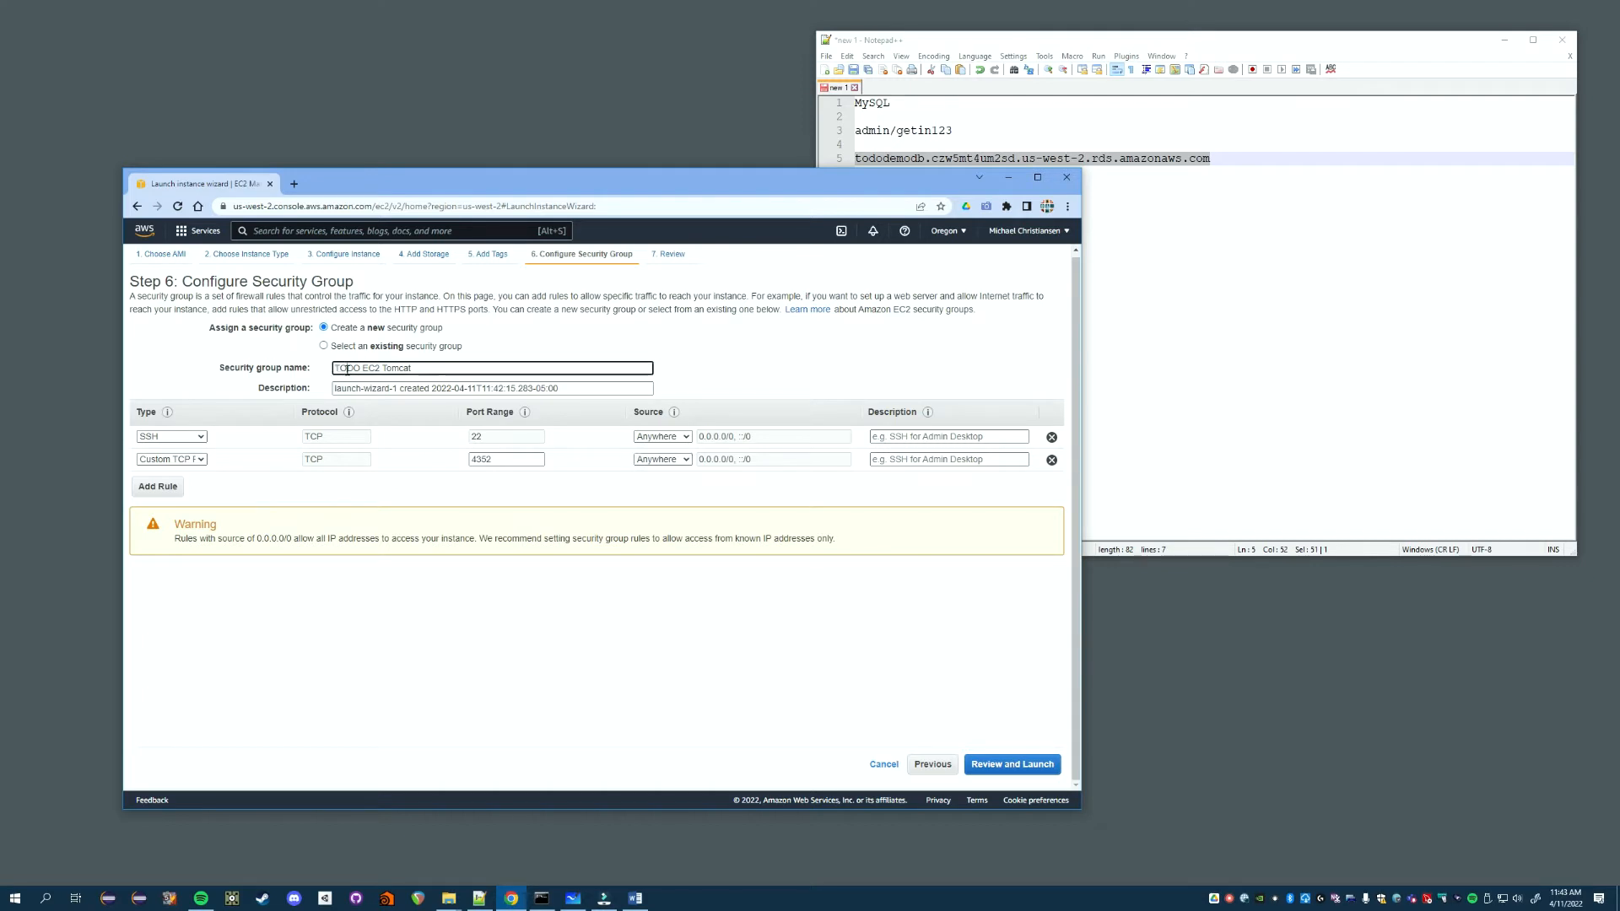
Copy the security group name "TODO EC2 Tomcat" into the Notepad++ notes on its own line below the database endpoint
triple_click(390, 366)
key(ctrl+c)
click(1175, 351)
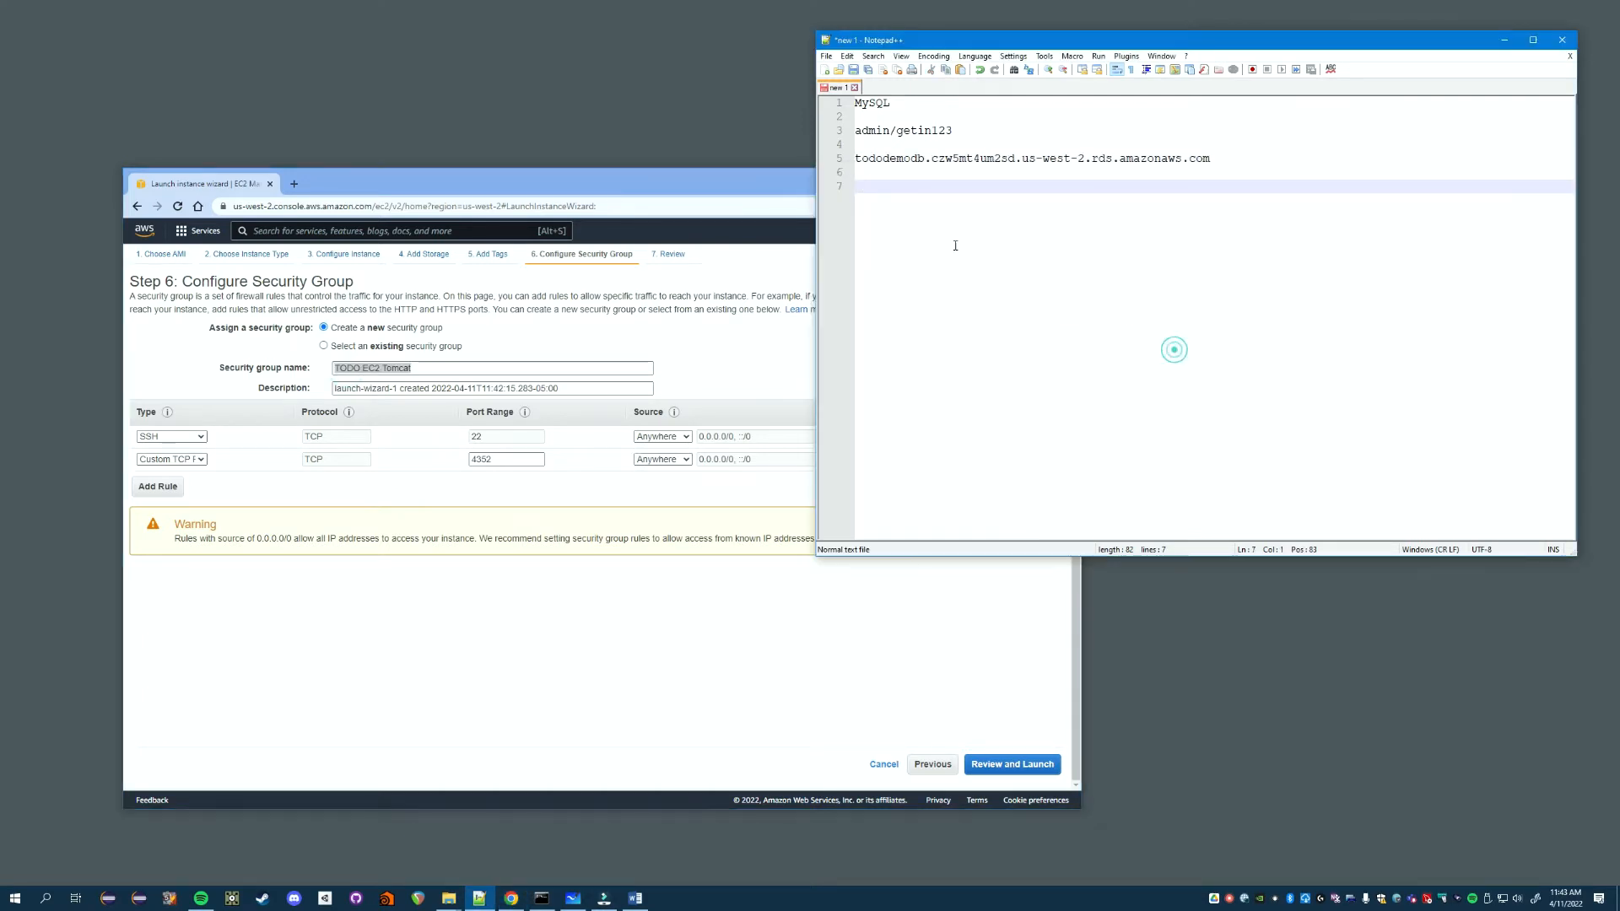
key(ctrl+v)
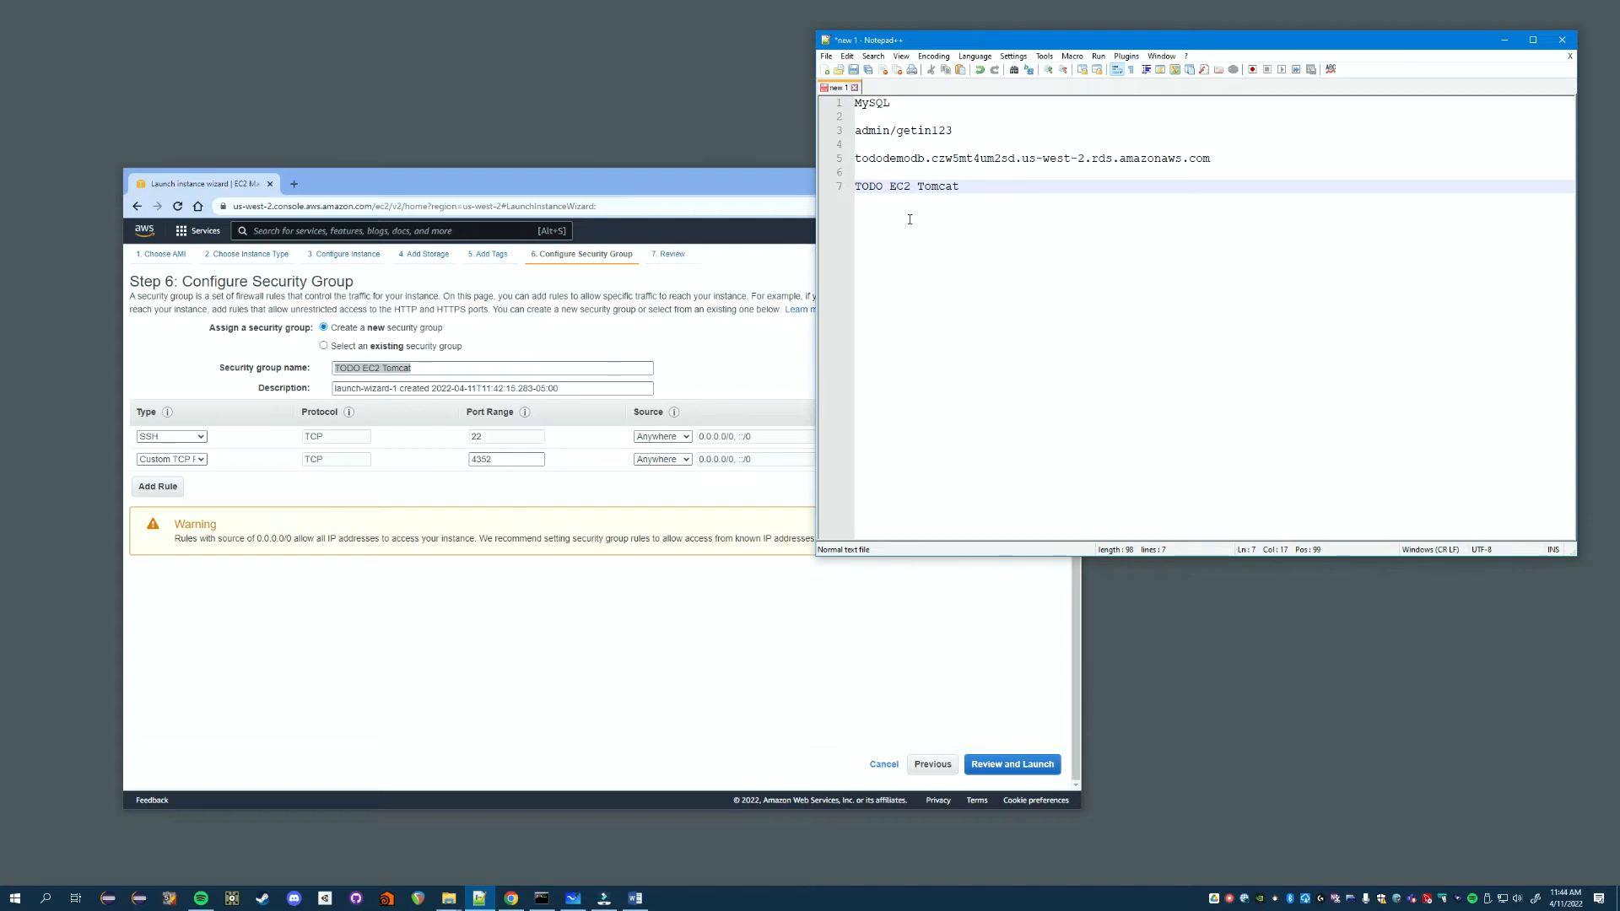
text(EC)
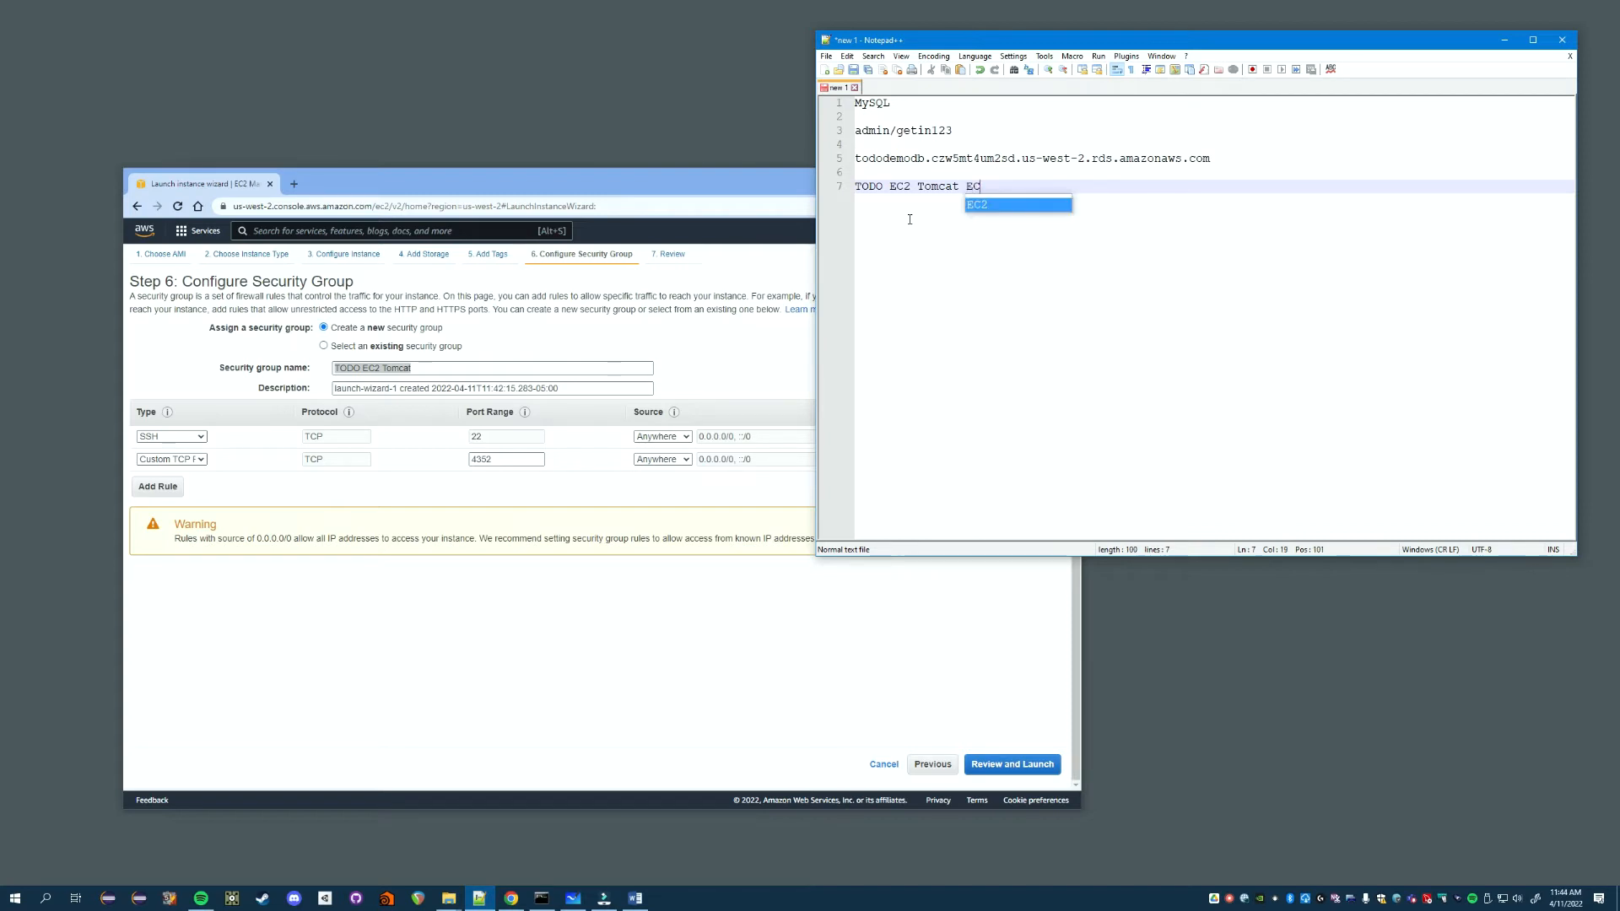
key(BackSpace)
key(BackSpace)
key(BackSpace)
key(Return)
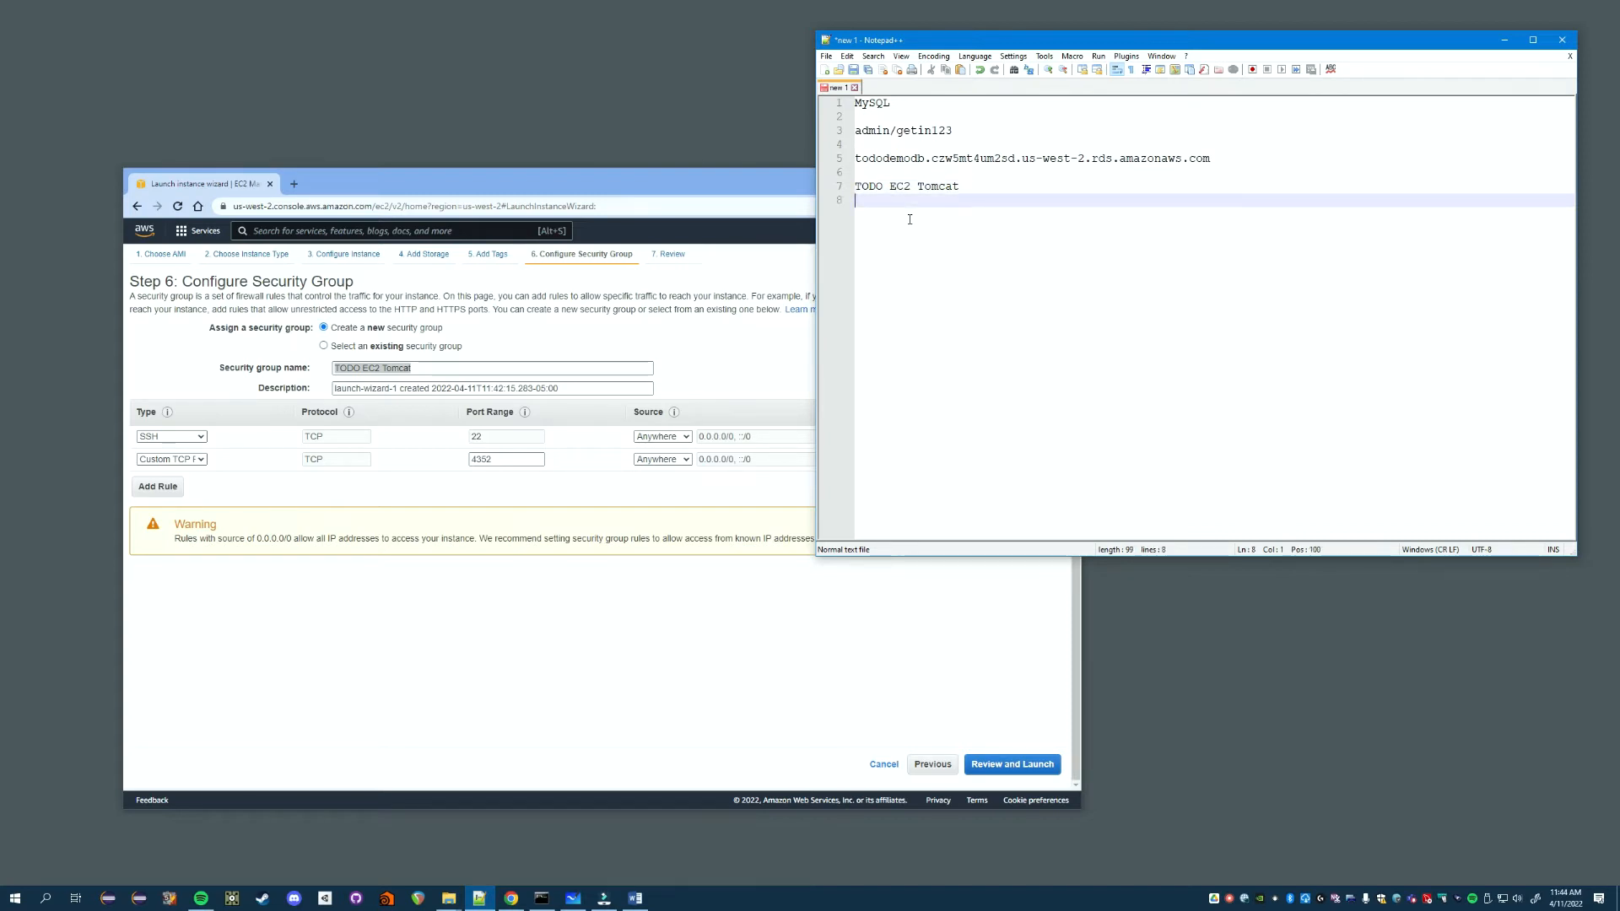
Return to the AWS launch wizard, proceed to the launch review and check the AMI, instance type and security group rules
click(728, 366)
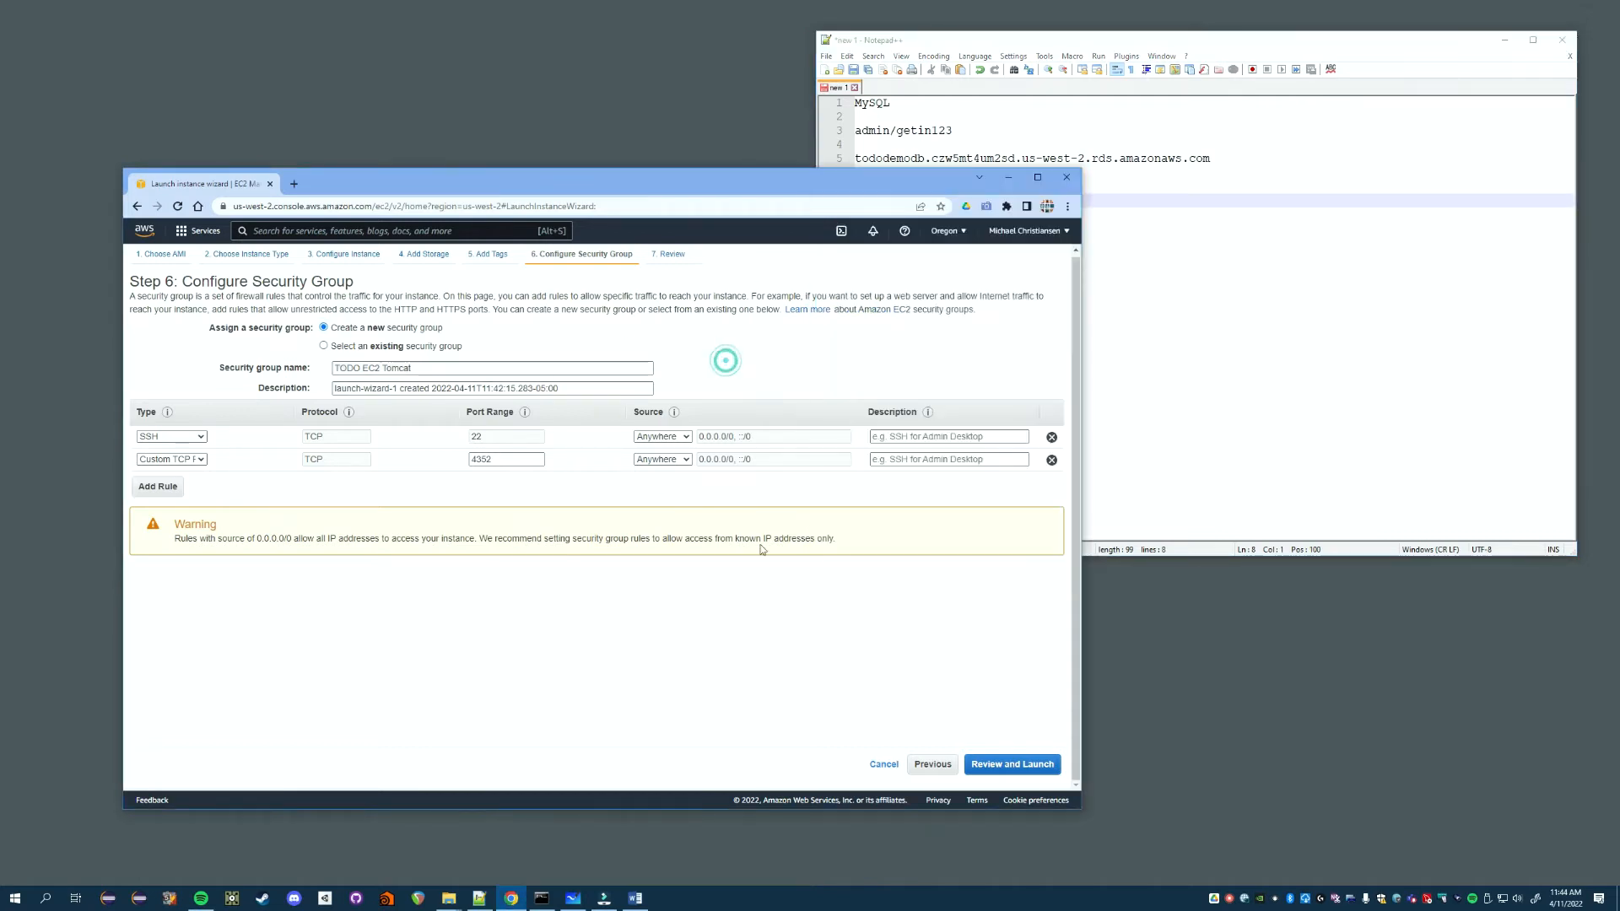
click(1010, 764)
scroll(661, 574, down, 1)
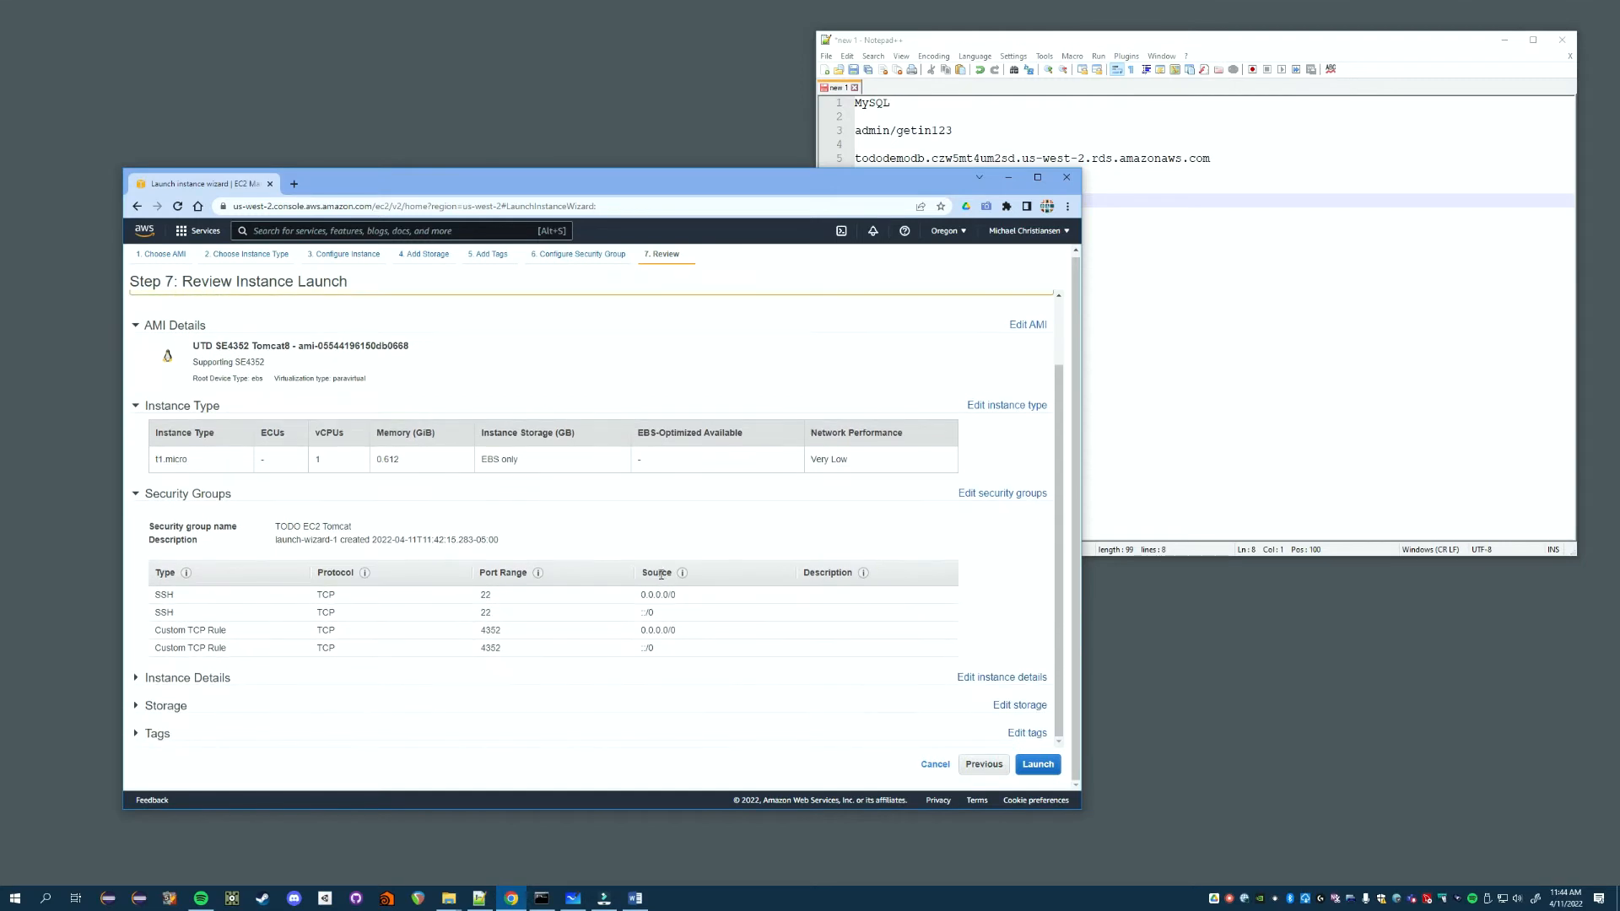
scroll(661, 573, up, 1)
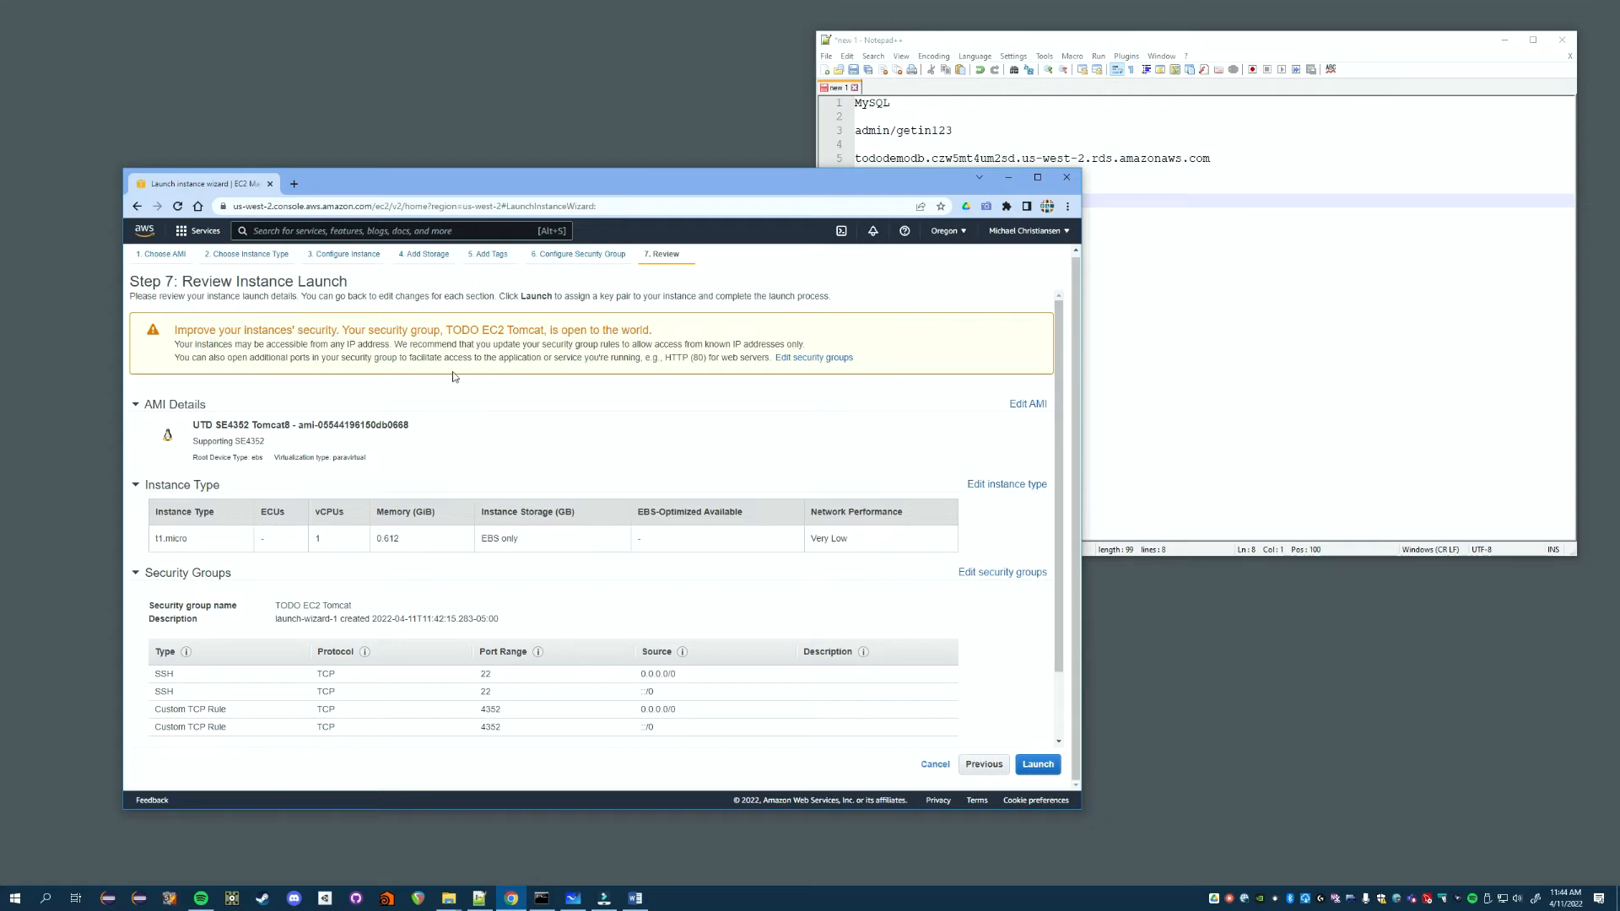
scroll(700, 455, down, 1)
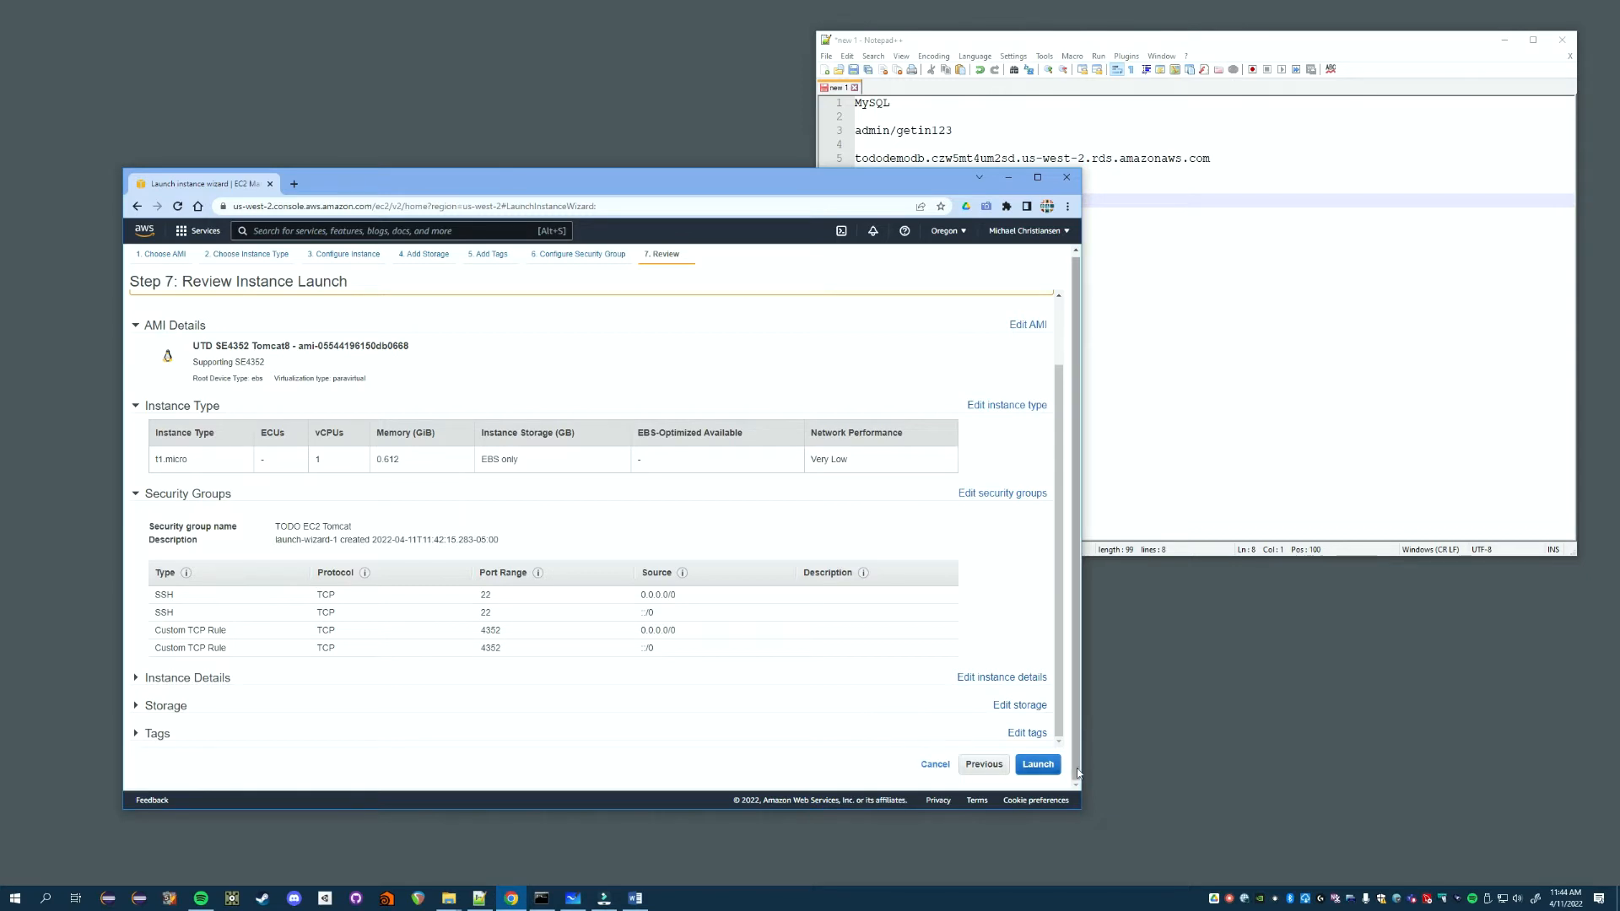
Launch the instance with the existing key pair TODO Demo KP, acknowledging access to its private key file
click(1031, 765)
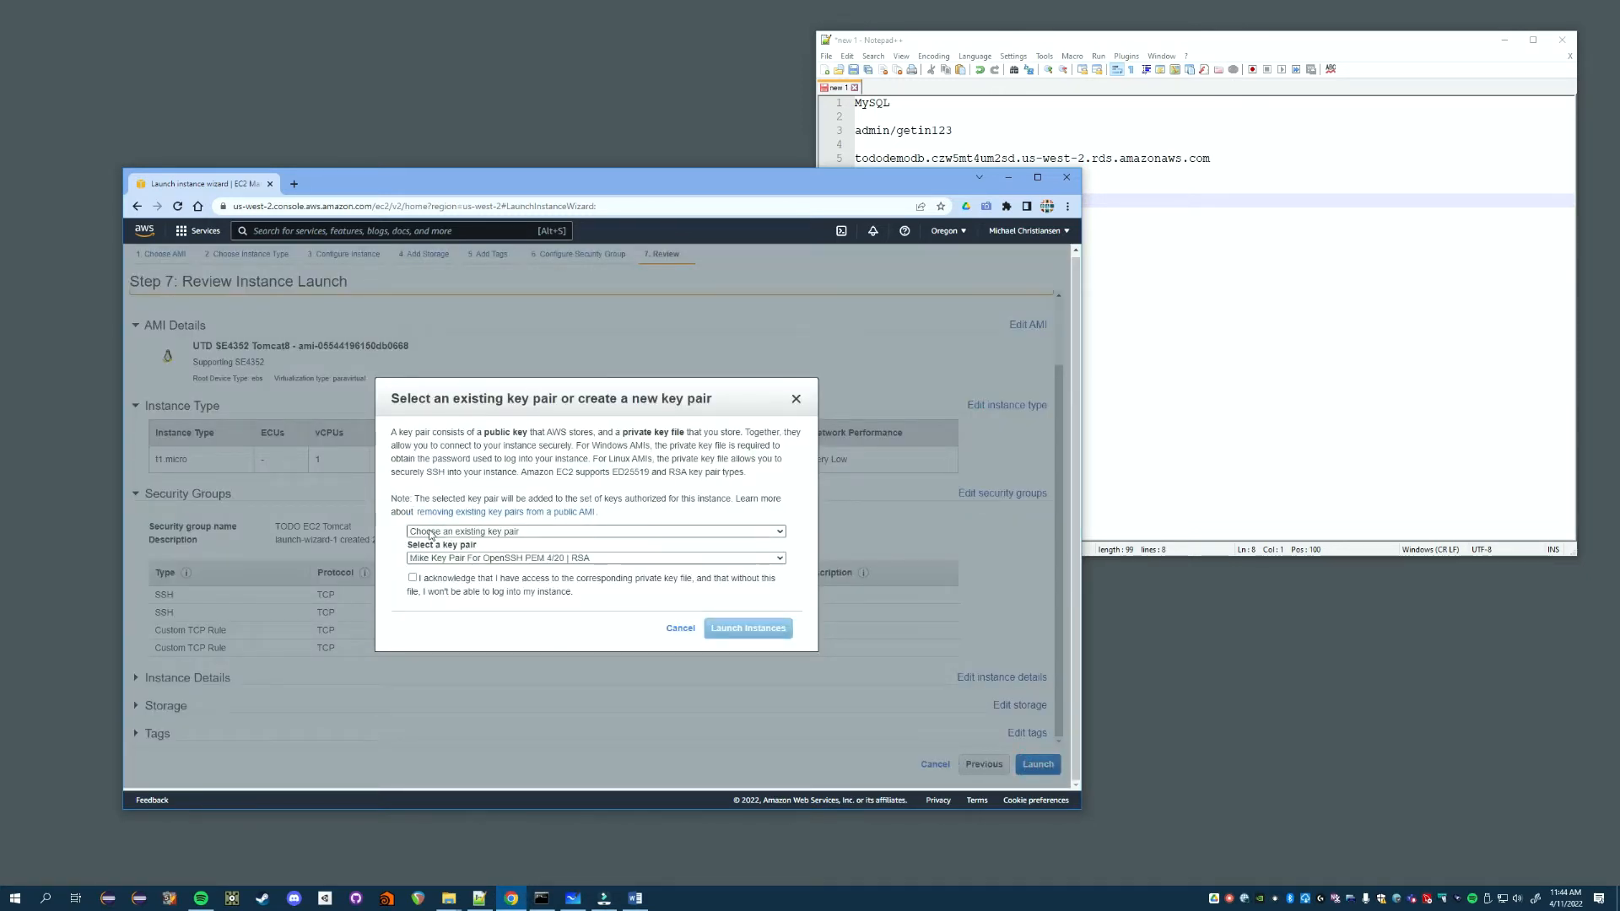
click(604, 560)
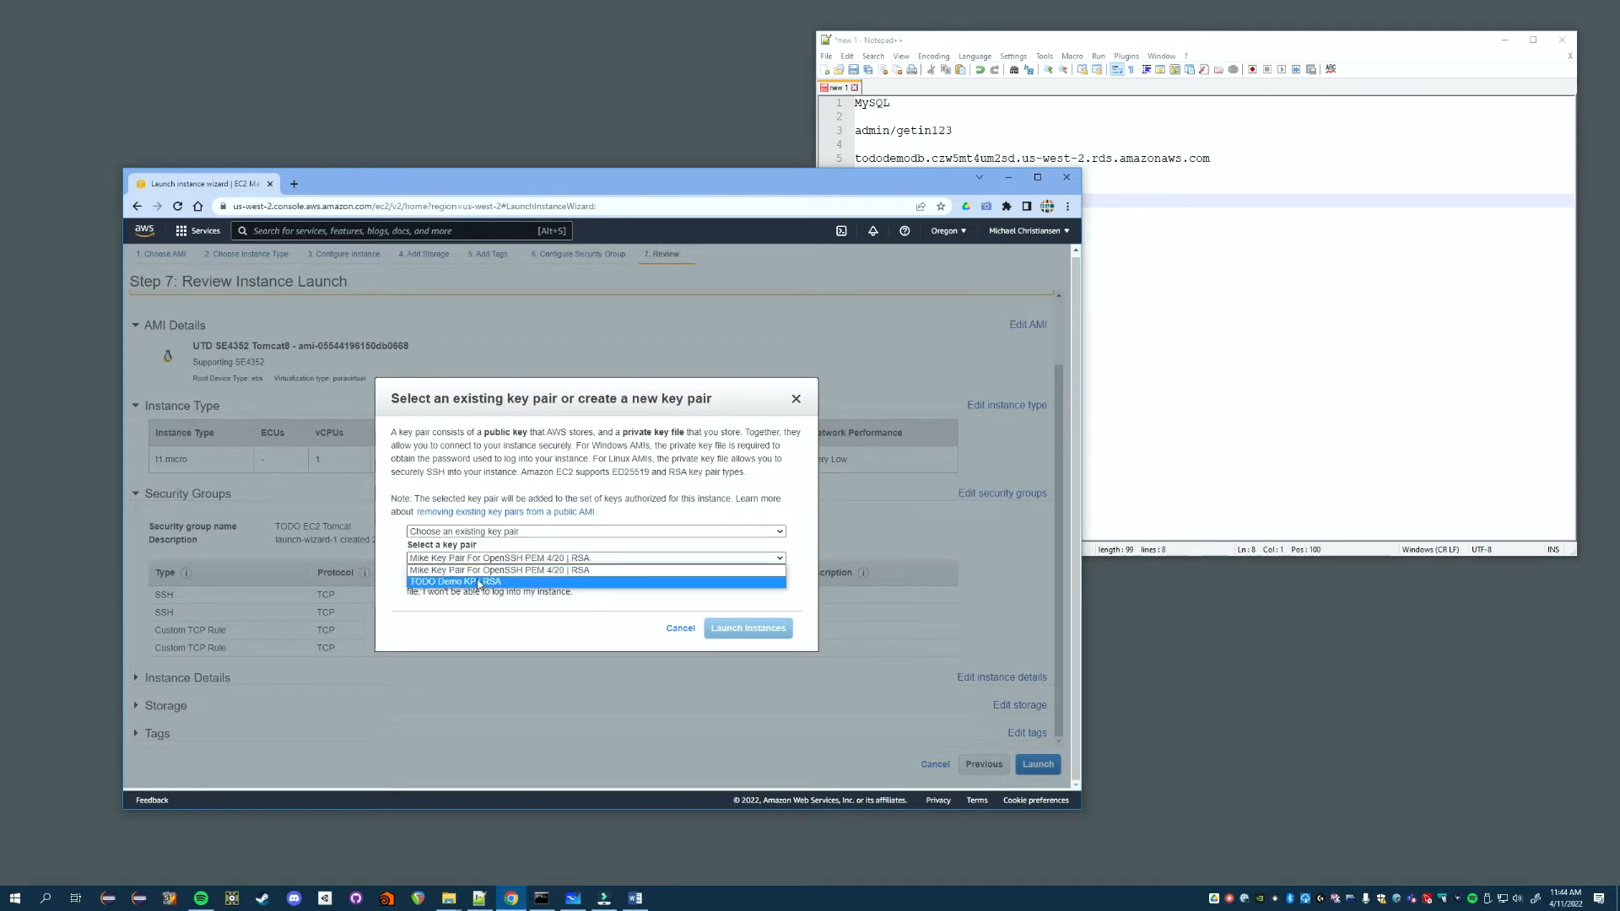
click(442, 584)
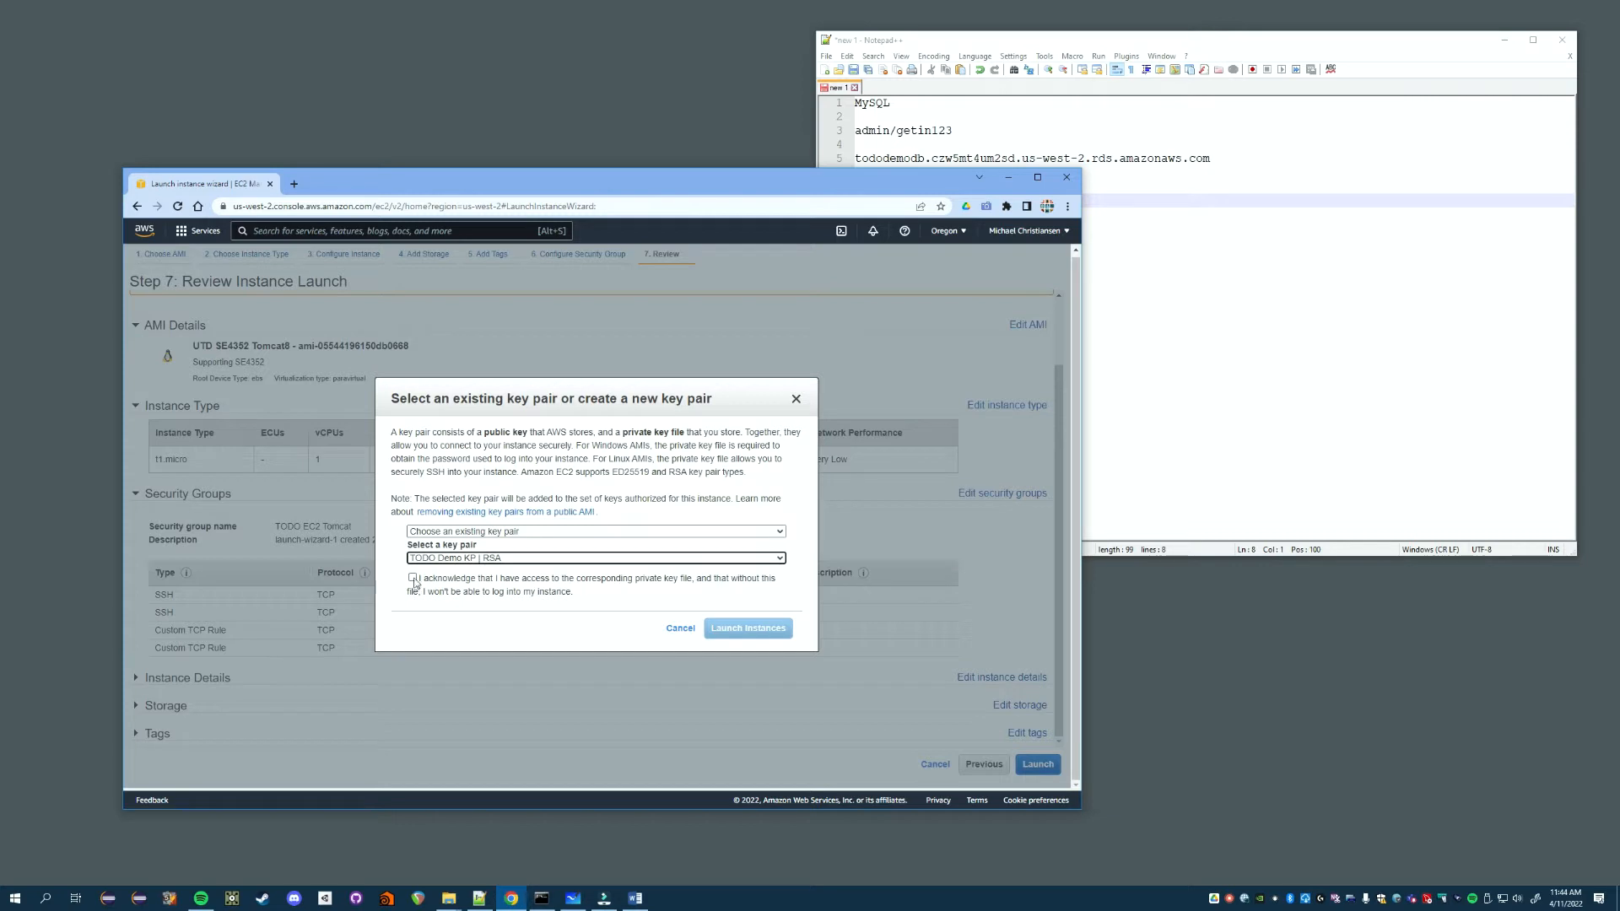
click(412, 579)
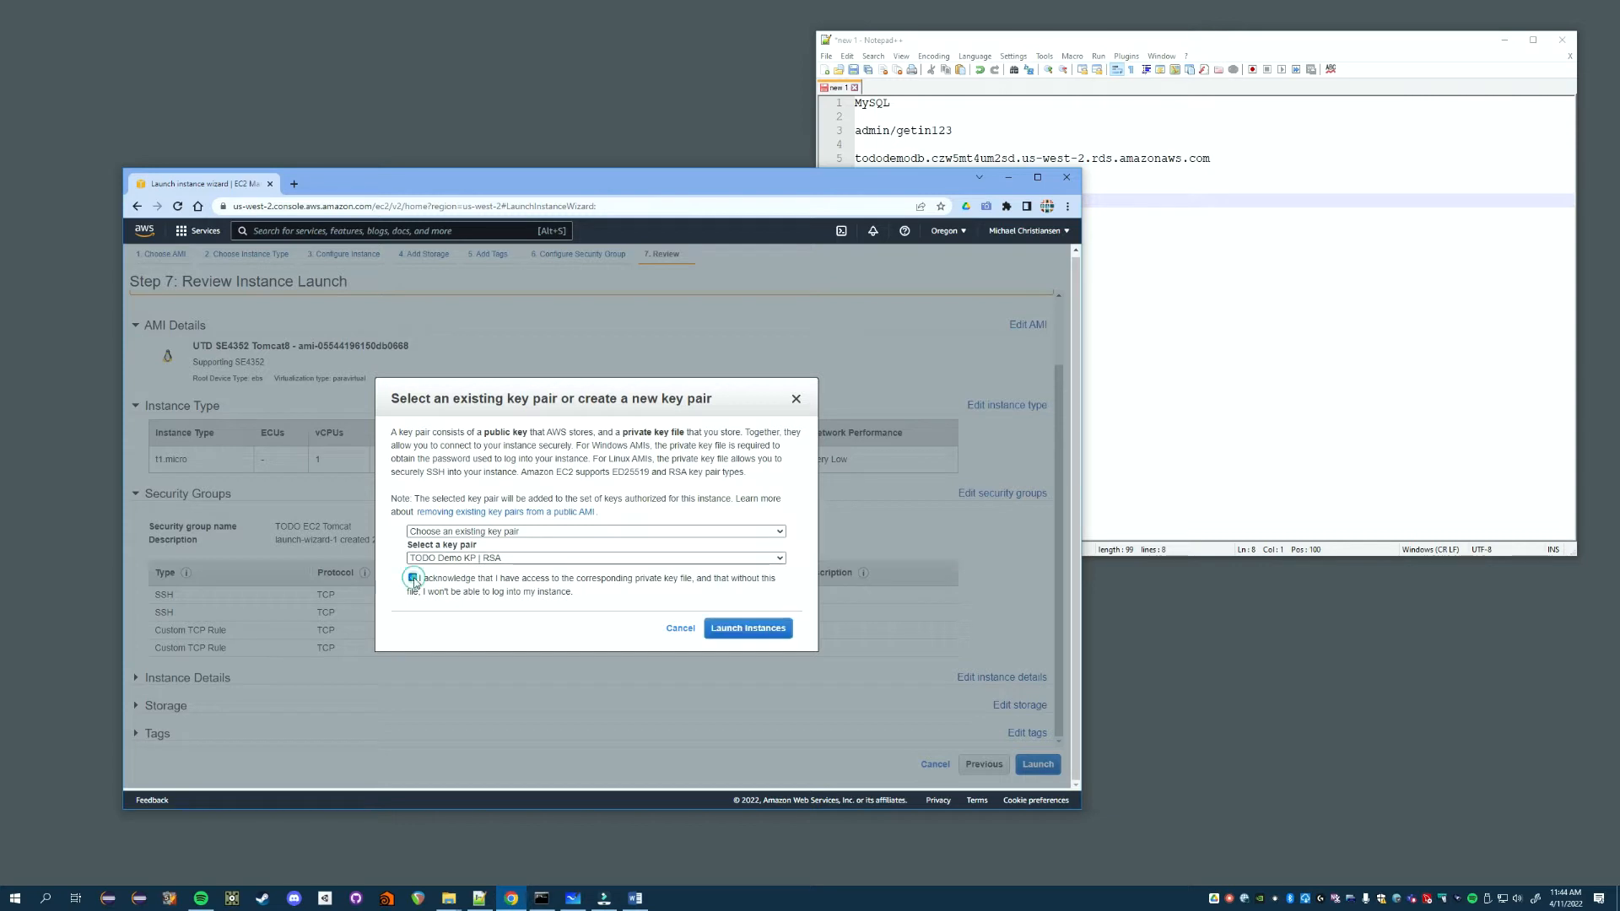
click(737, 631)
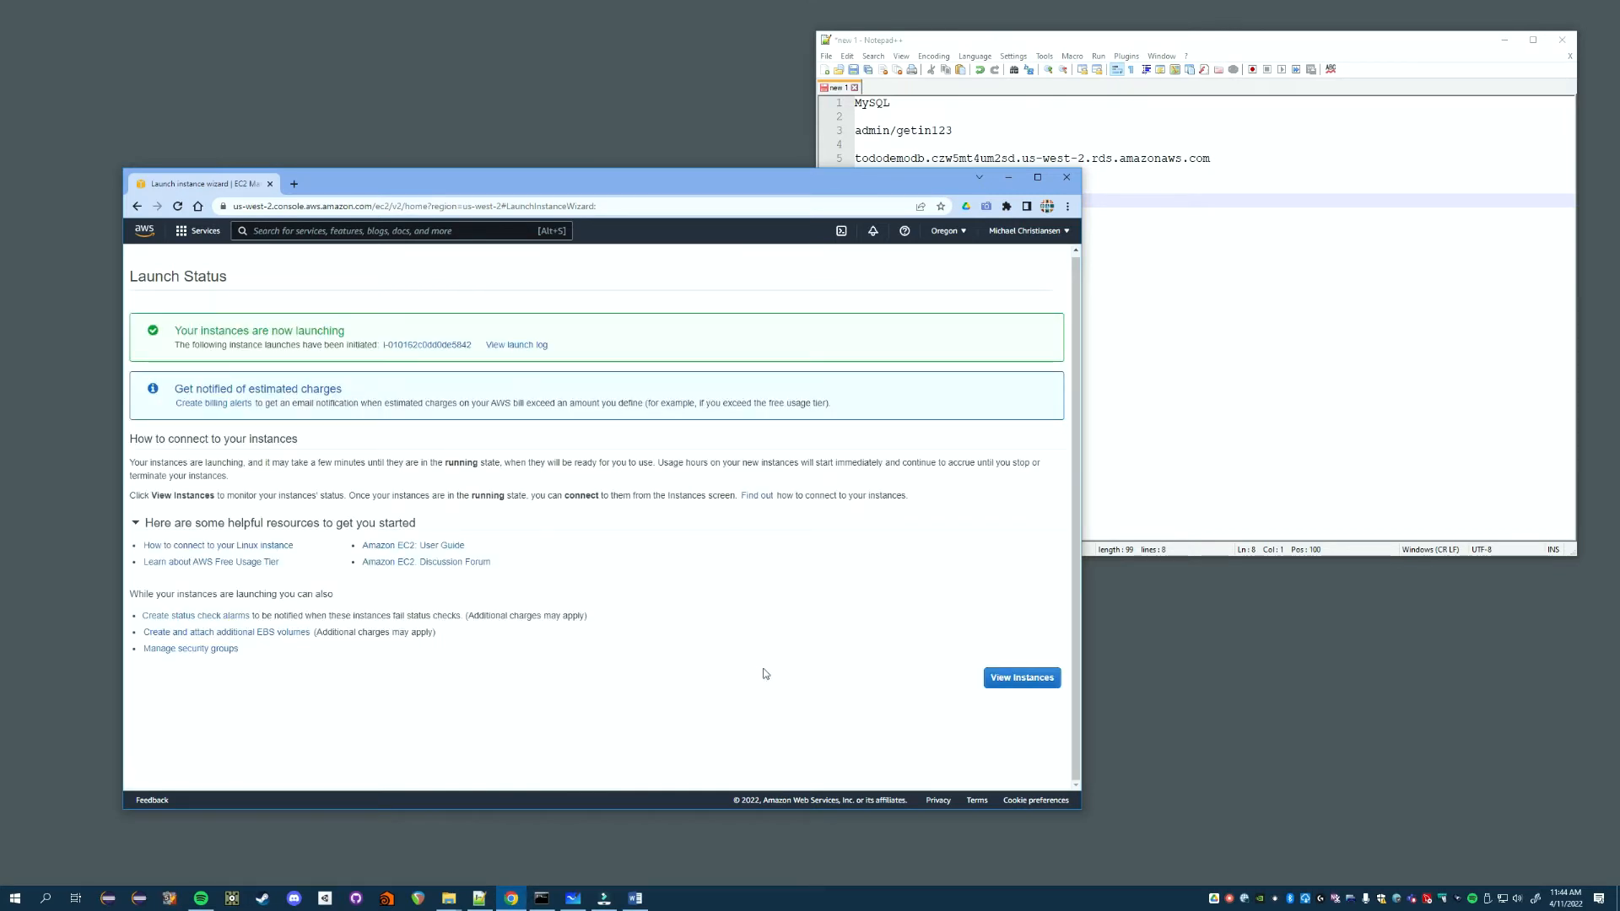
Open the list of EC2 instances and refresh it repeatedly to check the new instance's state
click(1031, 674)
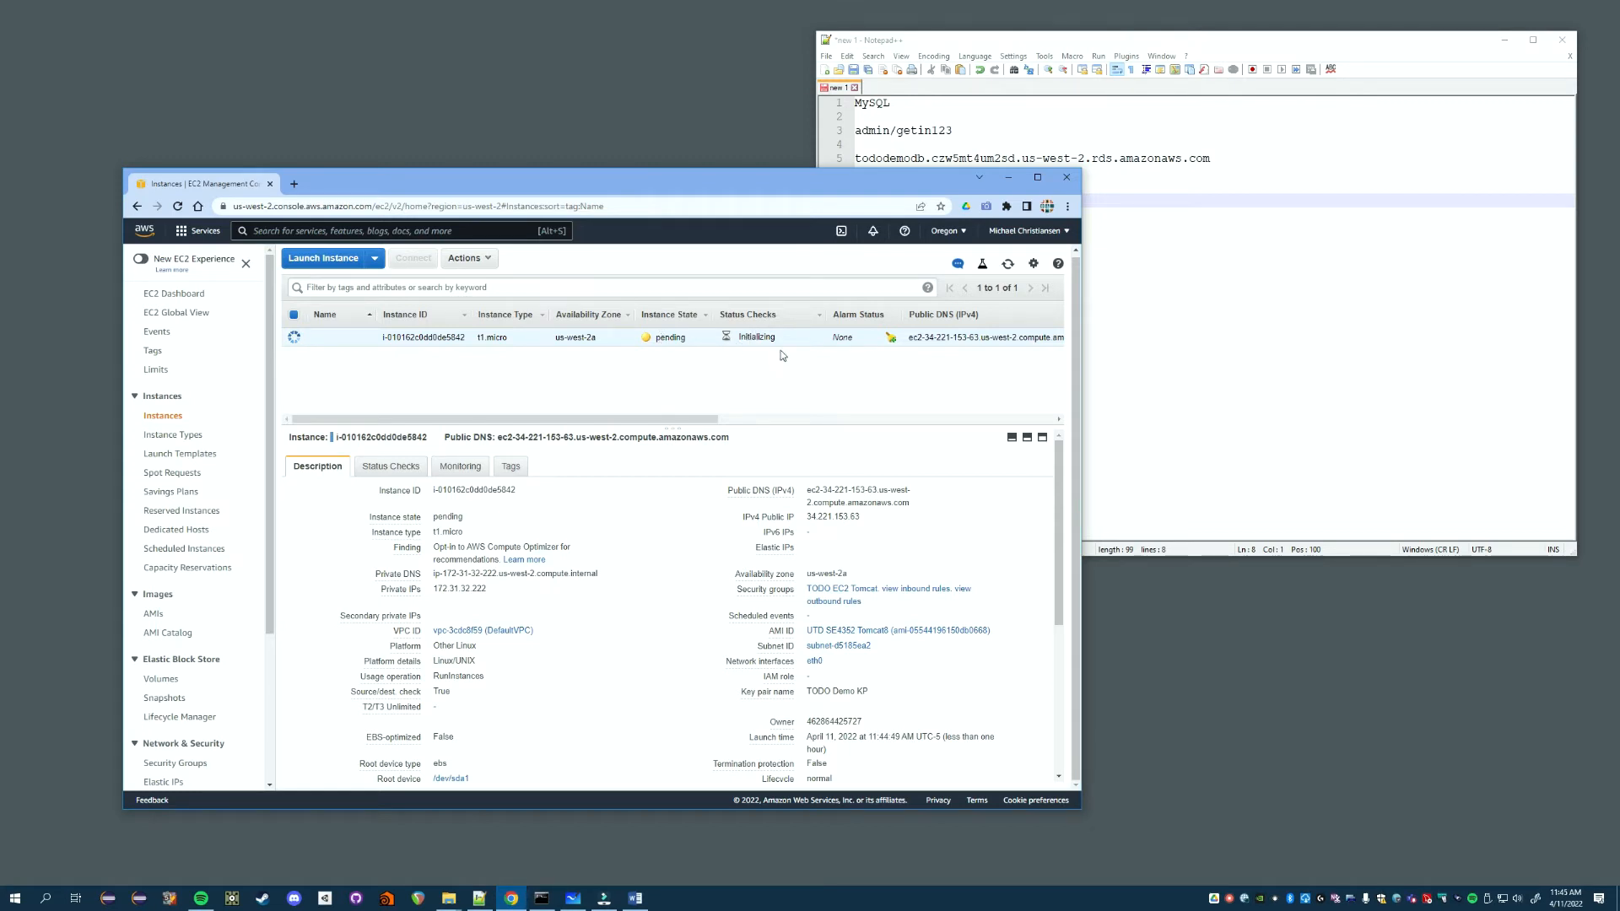
click(1007, 266)
click(1008, 265)
click(1010, 267)
click(1007, 268)
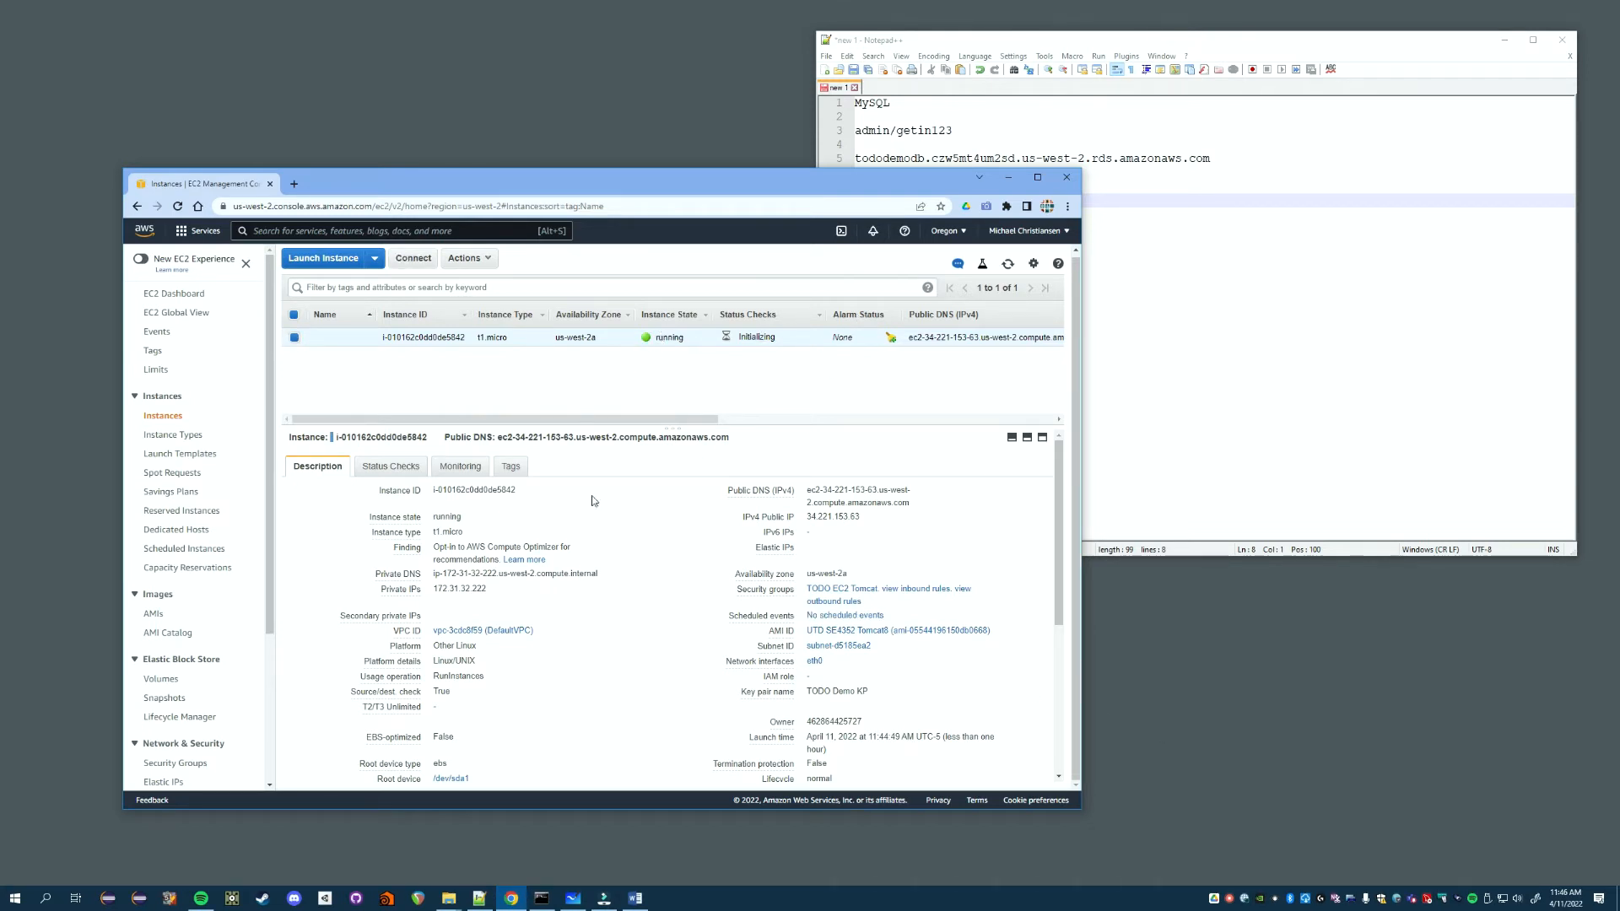
Look through the new instance's description details, including its DNS, security group and key pair entries
scroll(604, 561, down, 1)
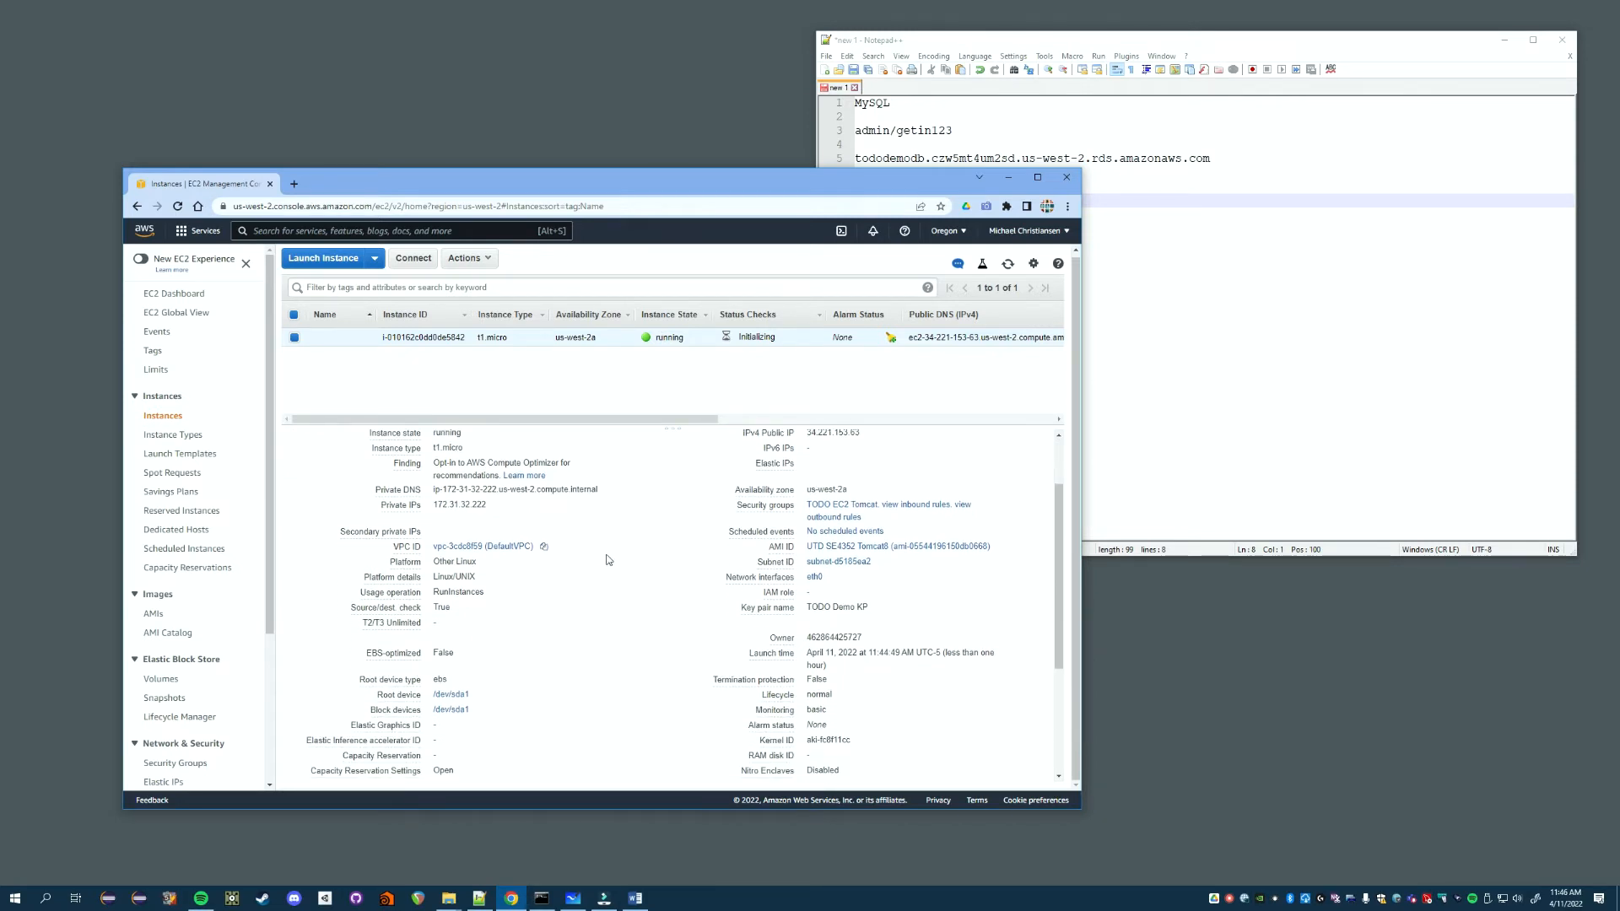
scroll(608, 560, up, 2)
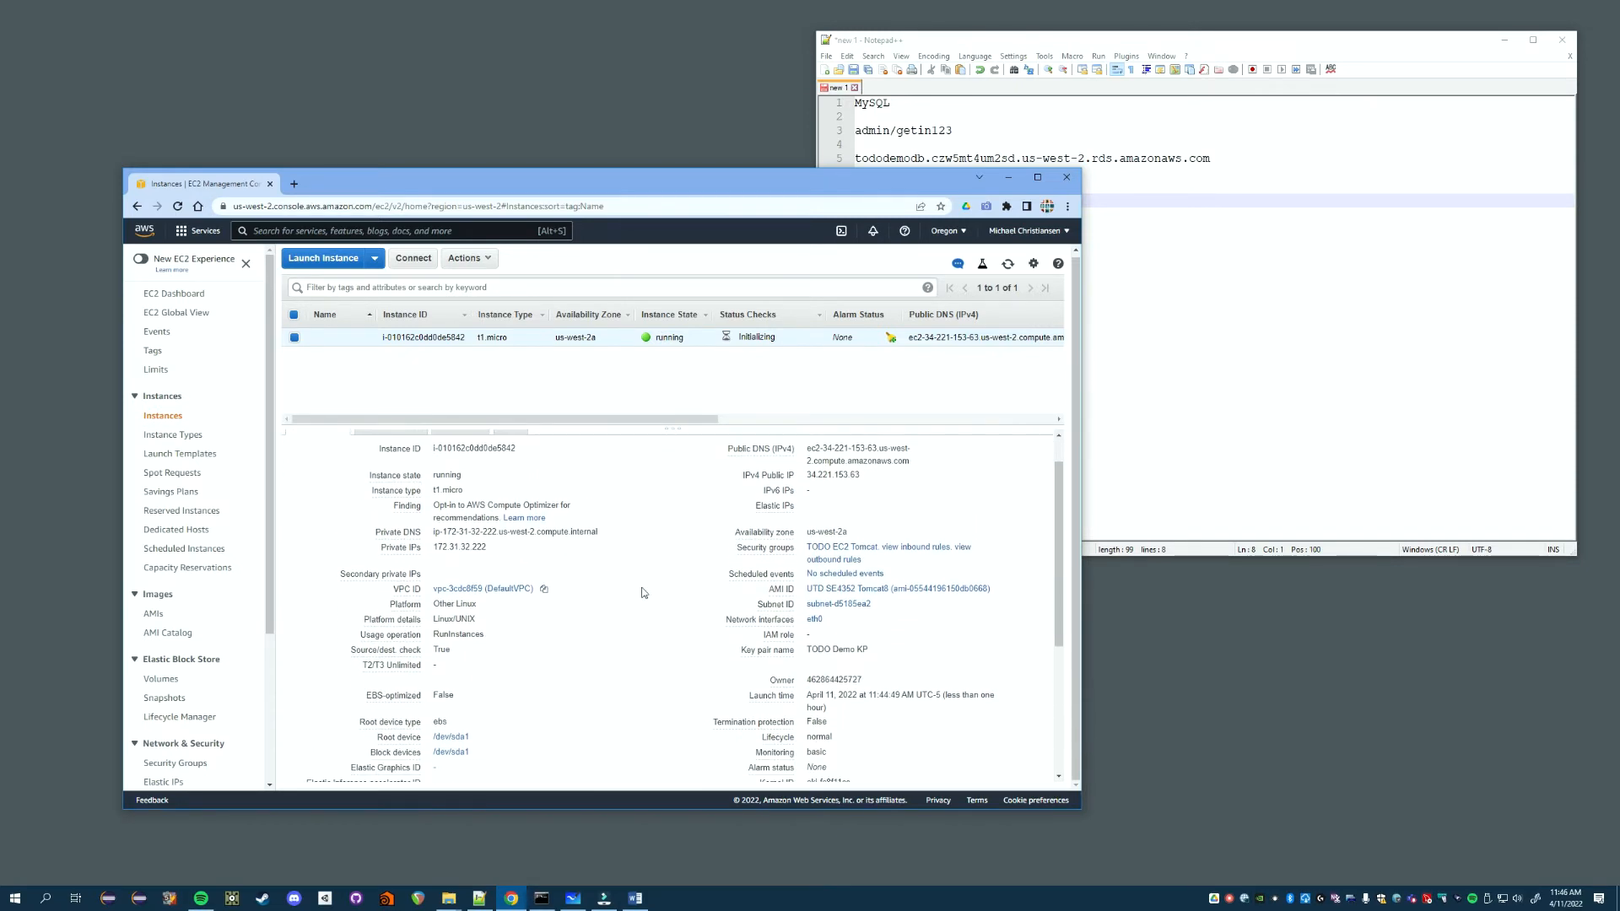
scroll(644, 593, up, 1)
scroll(644, 593, down, 1)
scroll(644, 592, up, 1)
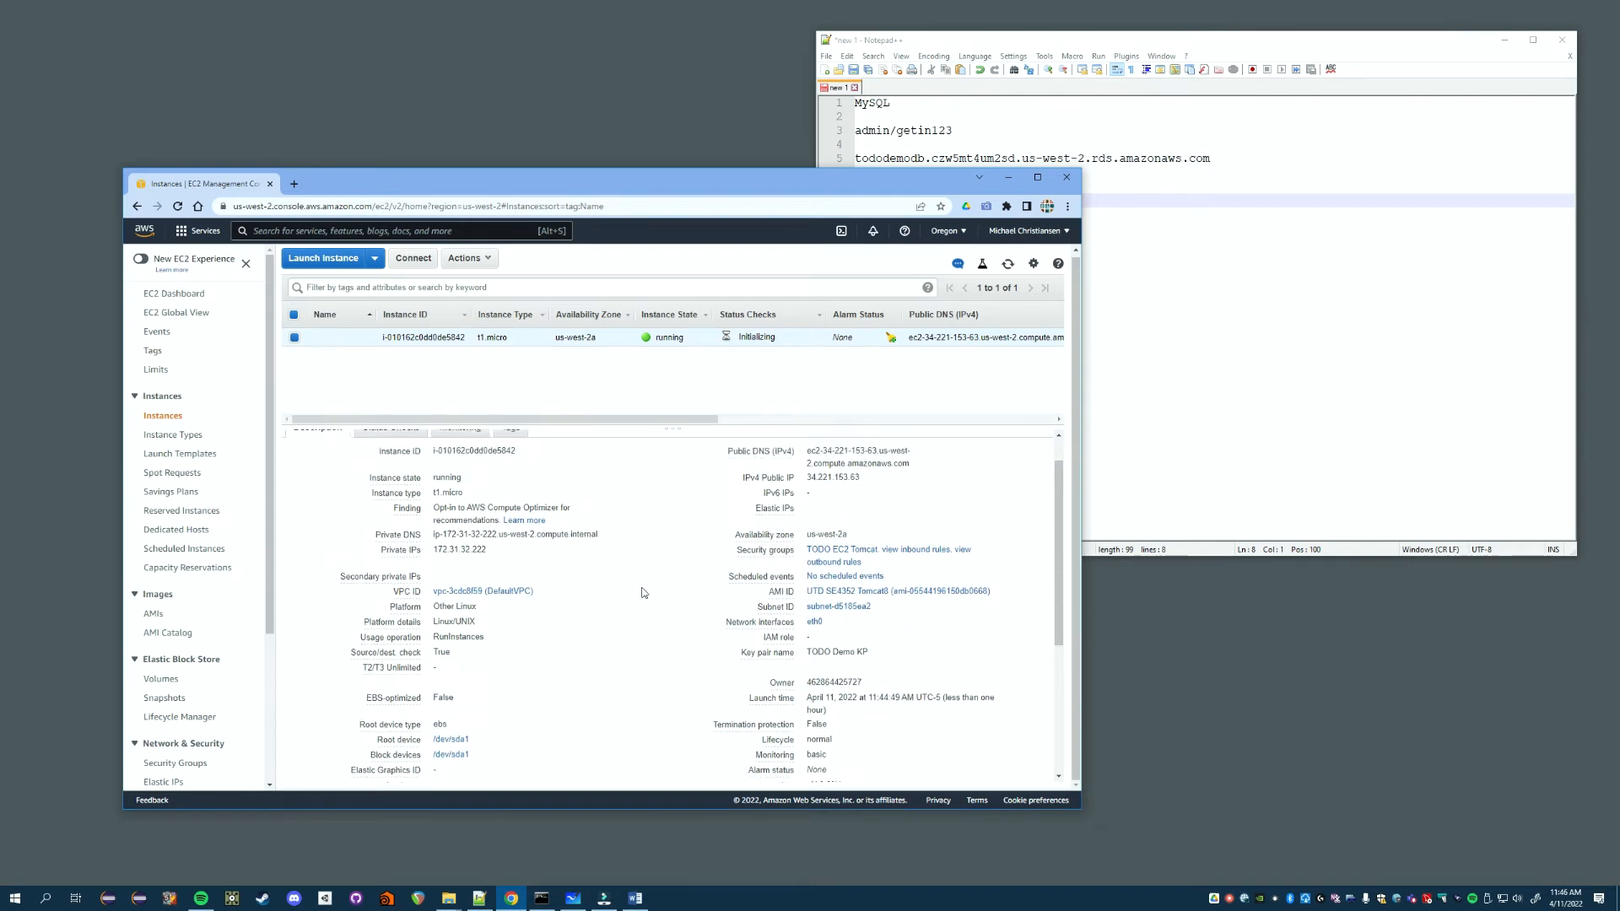
scroll(644, 592, up, 1)
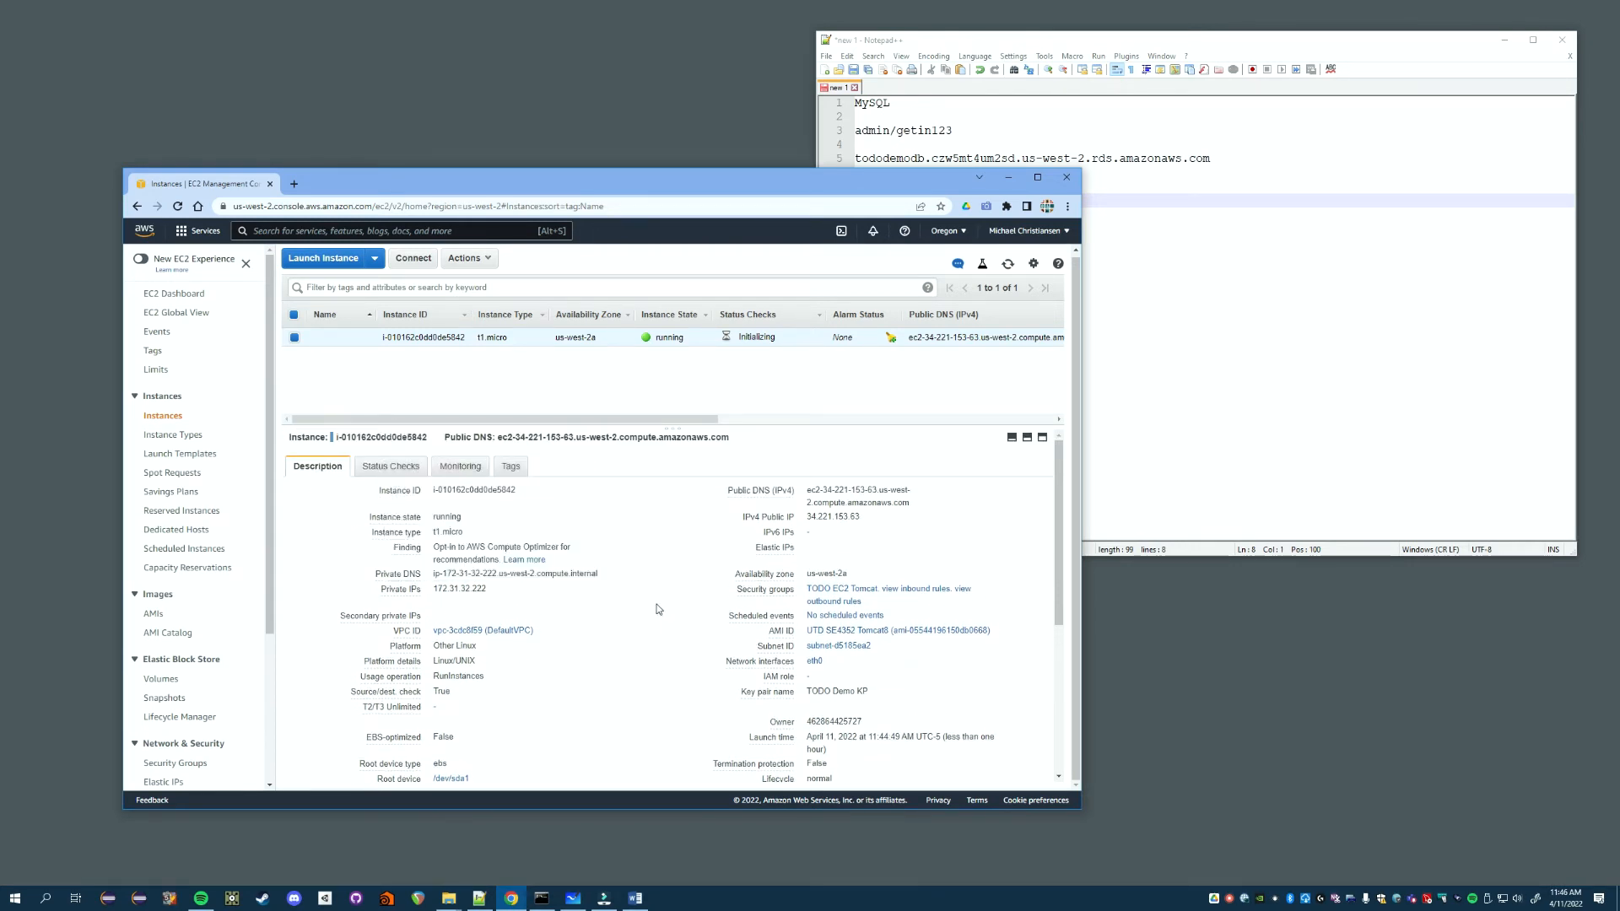
scroll(658, 610, down, 1)
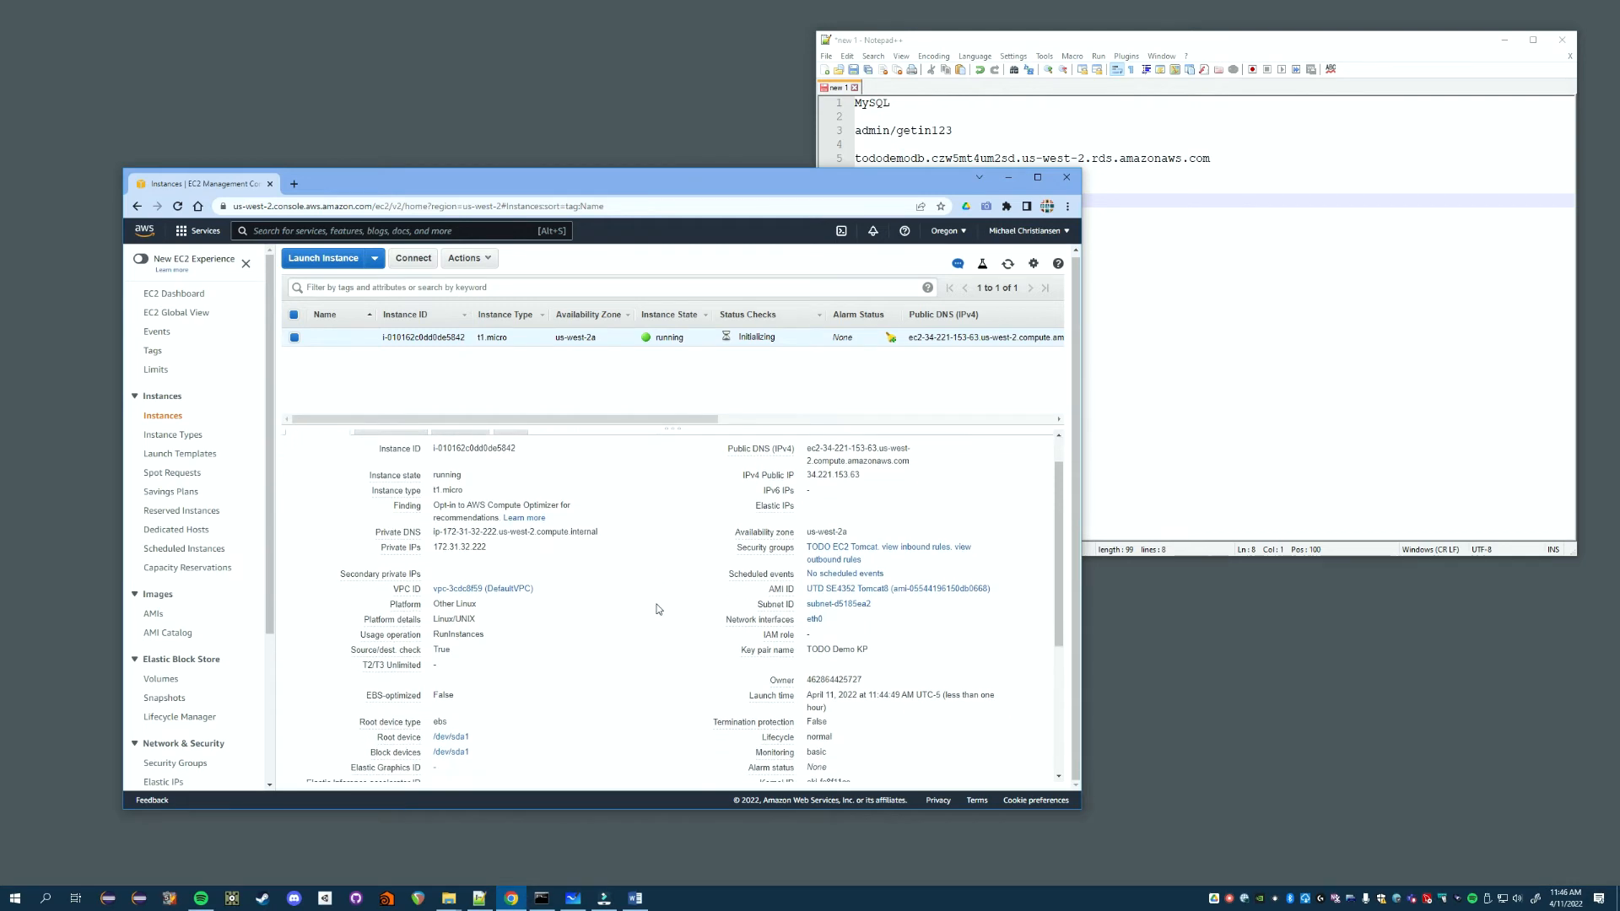
scroll(658, 609, up, 1)
Copy the instance's public IPv4 DNS address into the Notepad++ notes, below the TODO EC2 Tomcat line
mouse_move(764, 590)
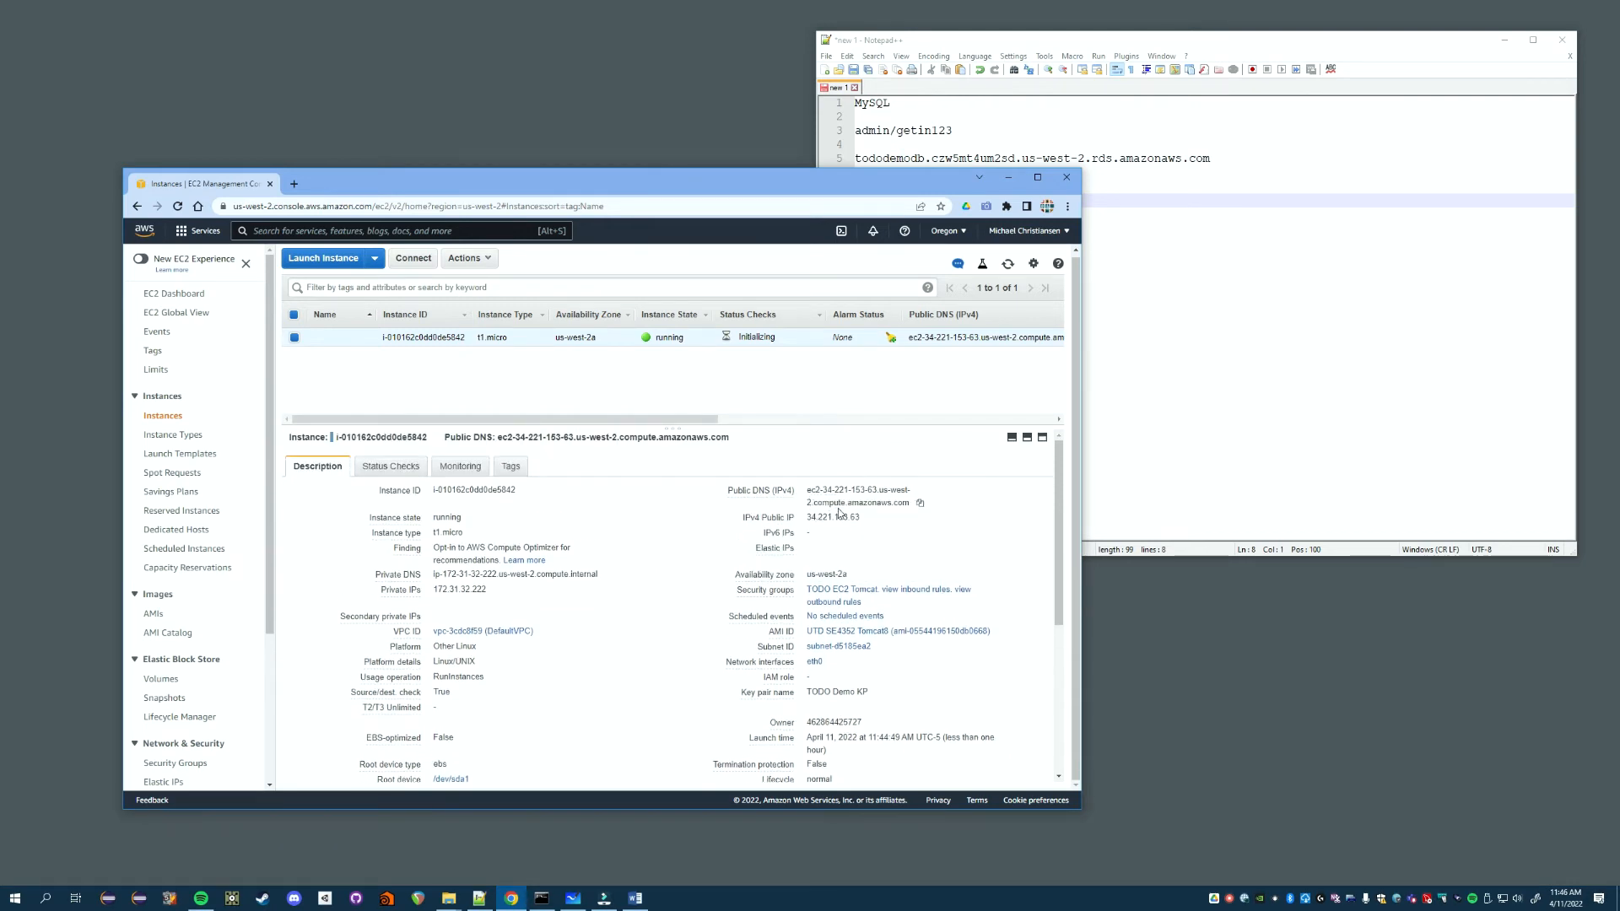
click(921, 506)
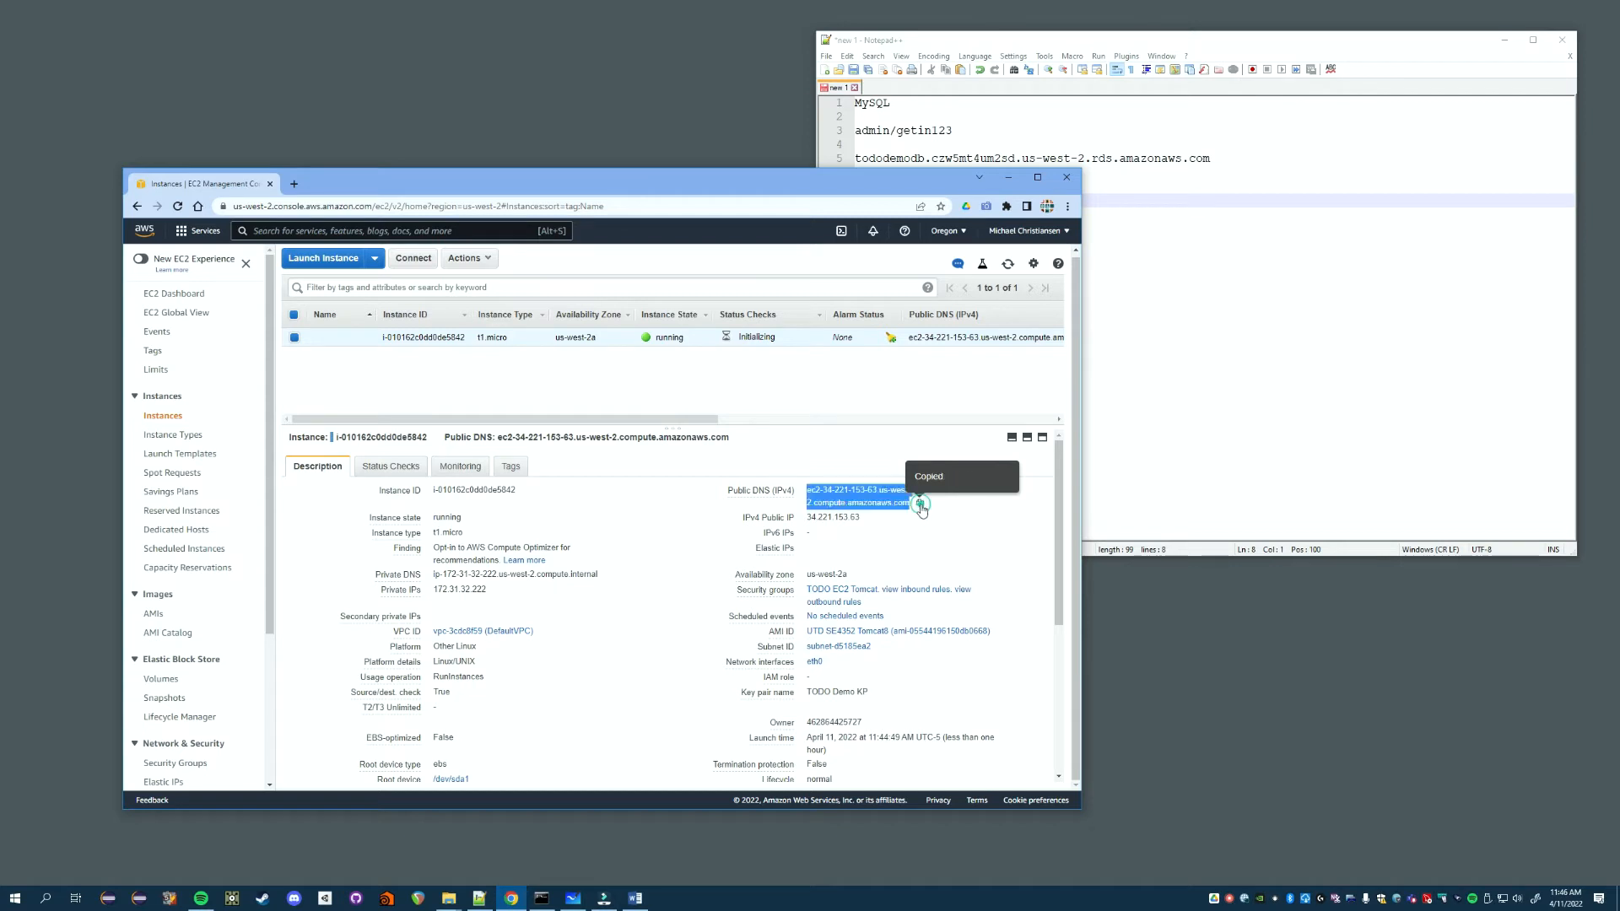
click(1237, 442)
key(Return)
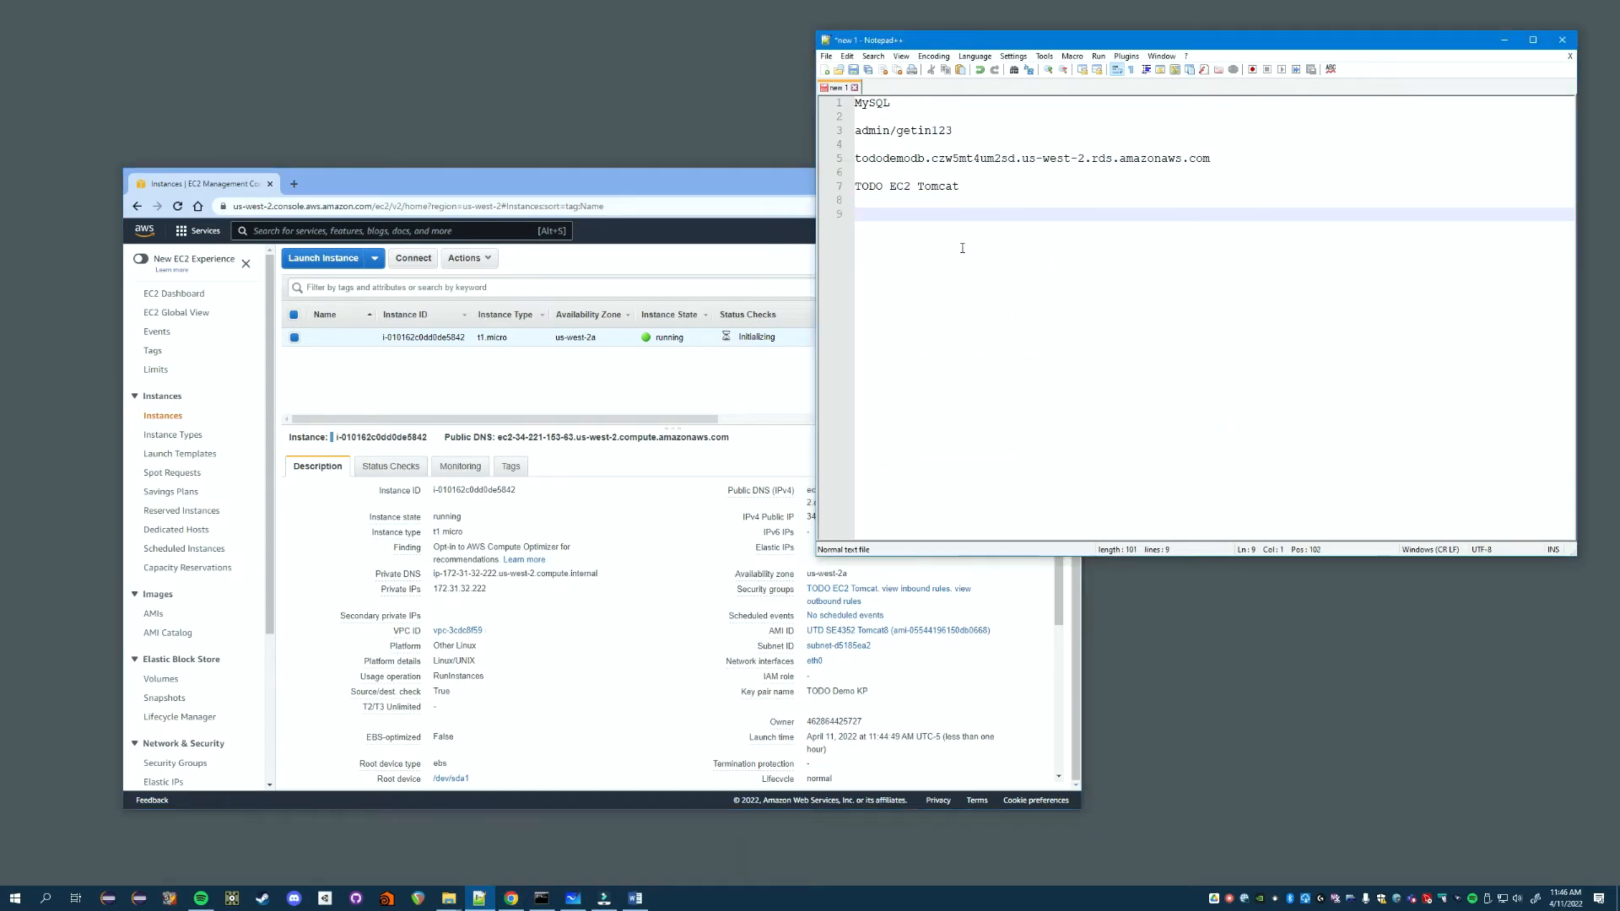
key(ctrl+v)
key(Return)
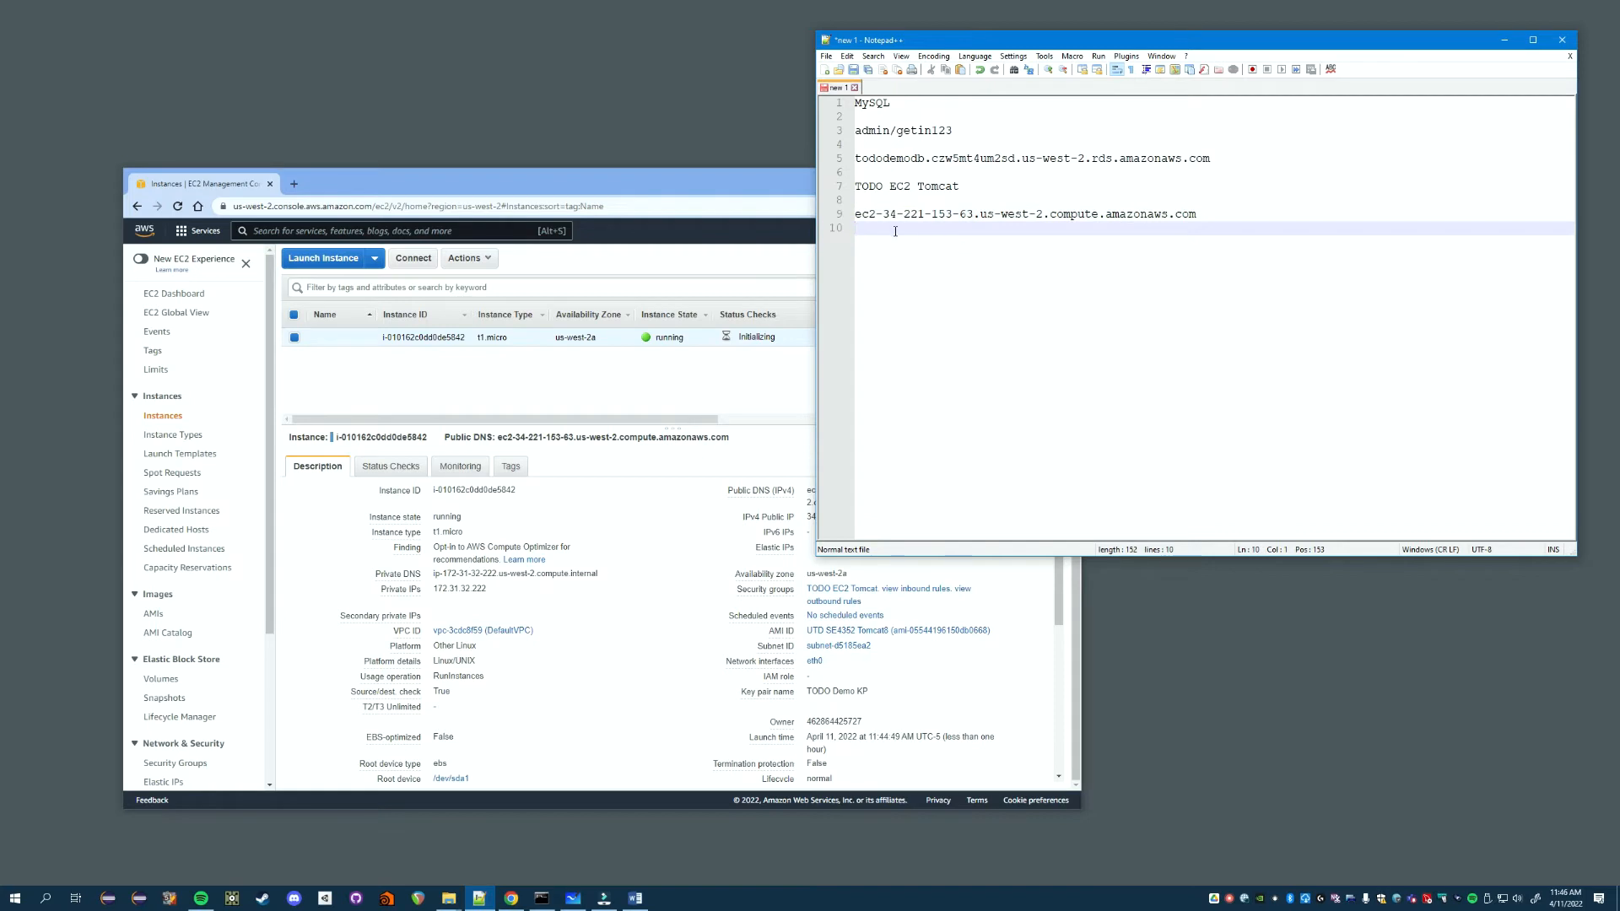
click(863, 180)
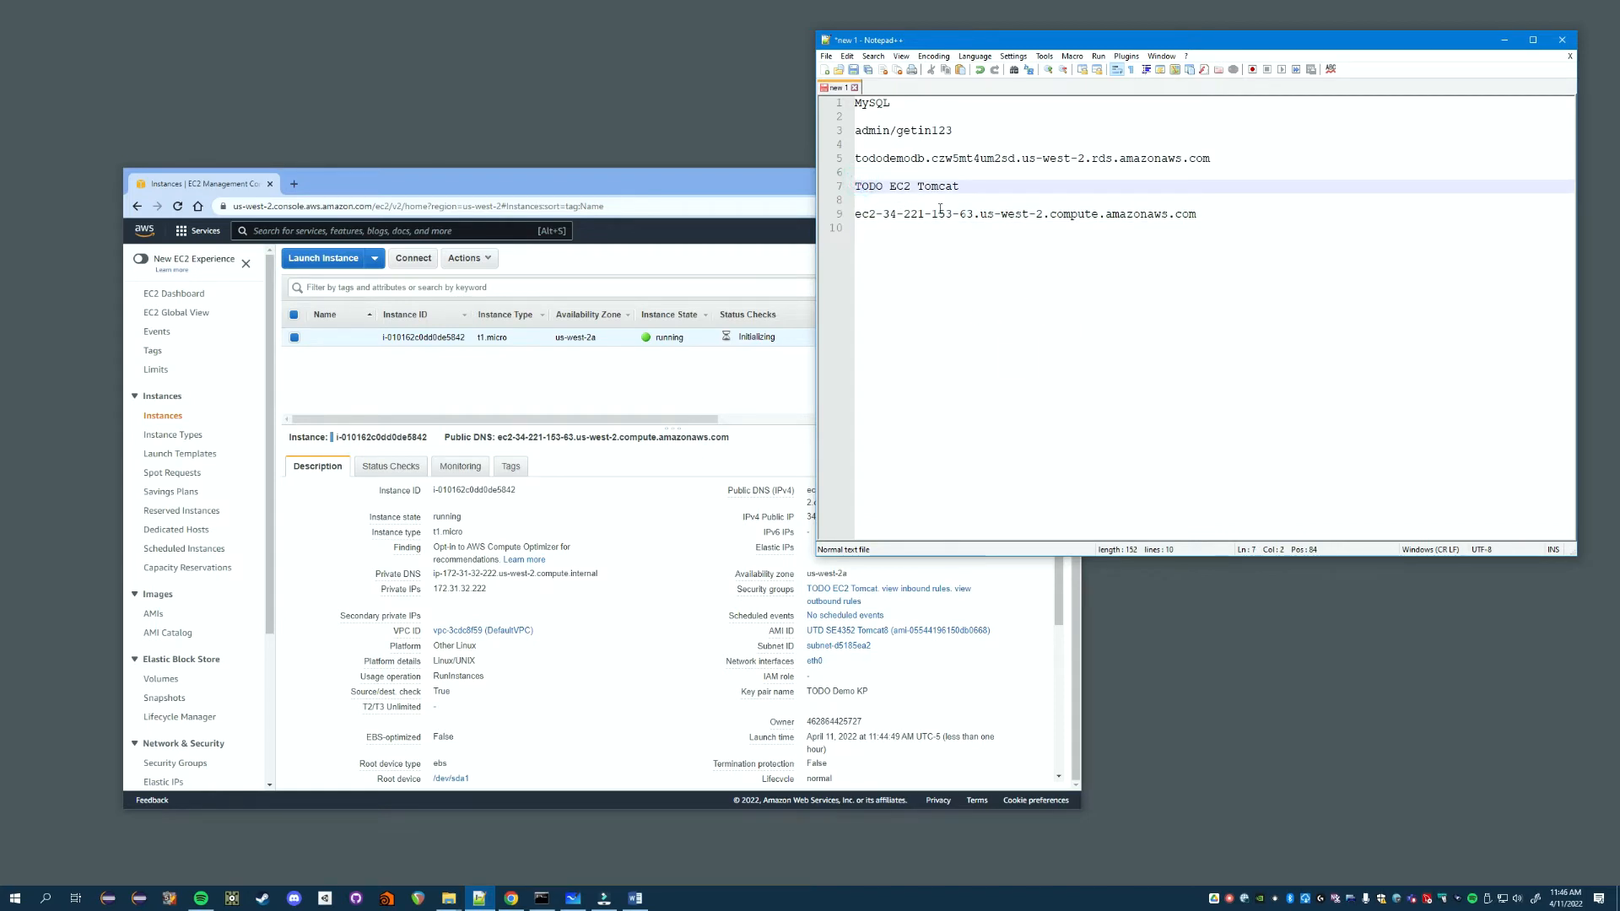
click(698, 175)
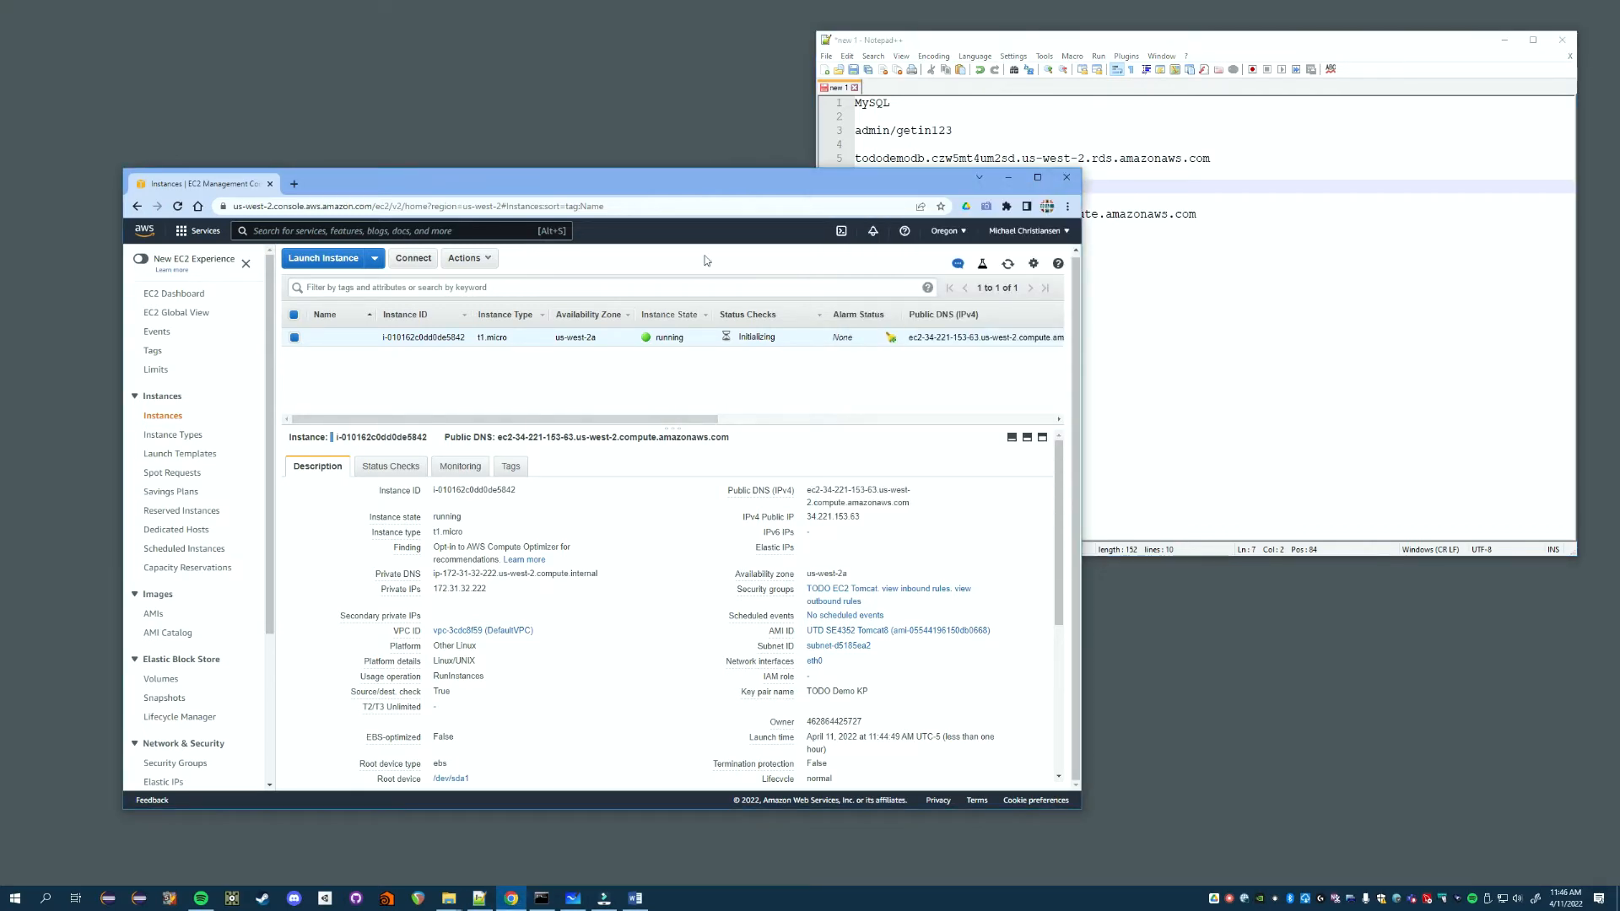
mouse_move(723, 183)
mouse_down()
mouse_move(751, 135)
mouse_move(718, 177)
mouse_up()
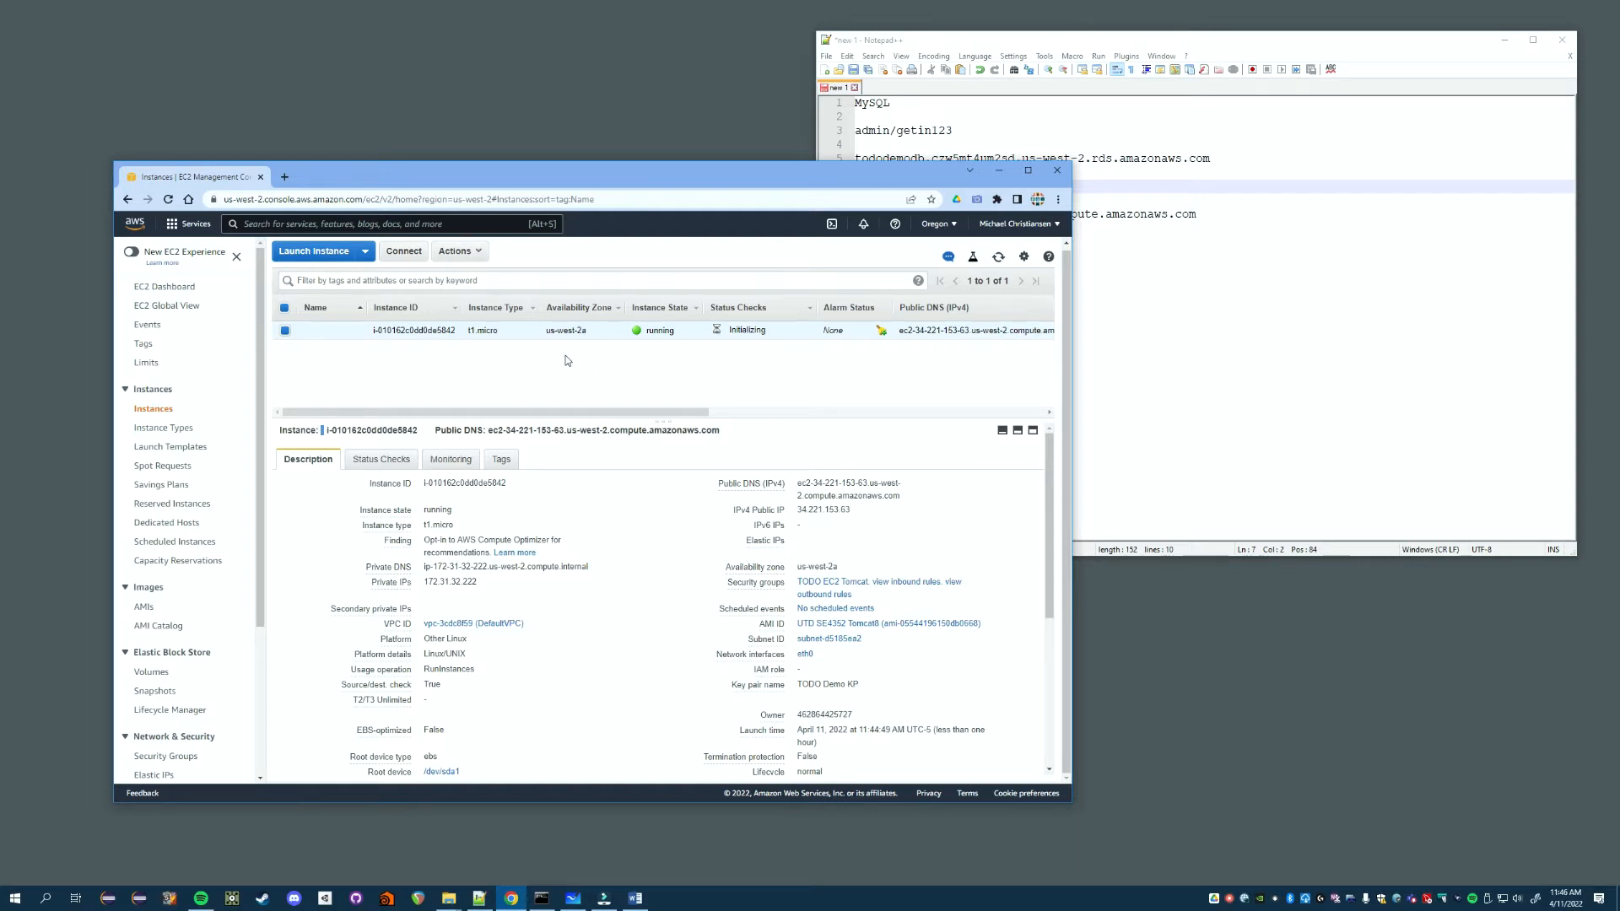
Open the Tomcat server's home page in a new browser tab, using the EC2 public DNS address from the notes with port 4352
click(1258, 363)
drag(865, 214, 1190, 208)
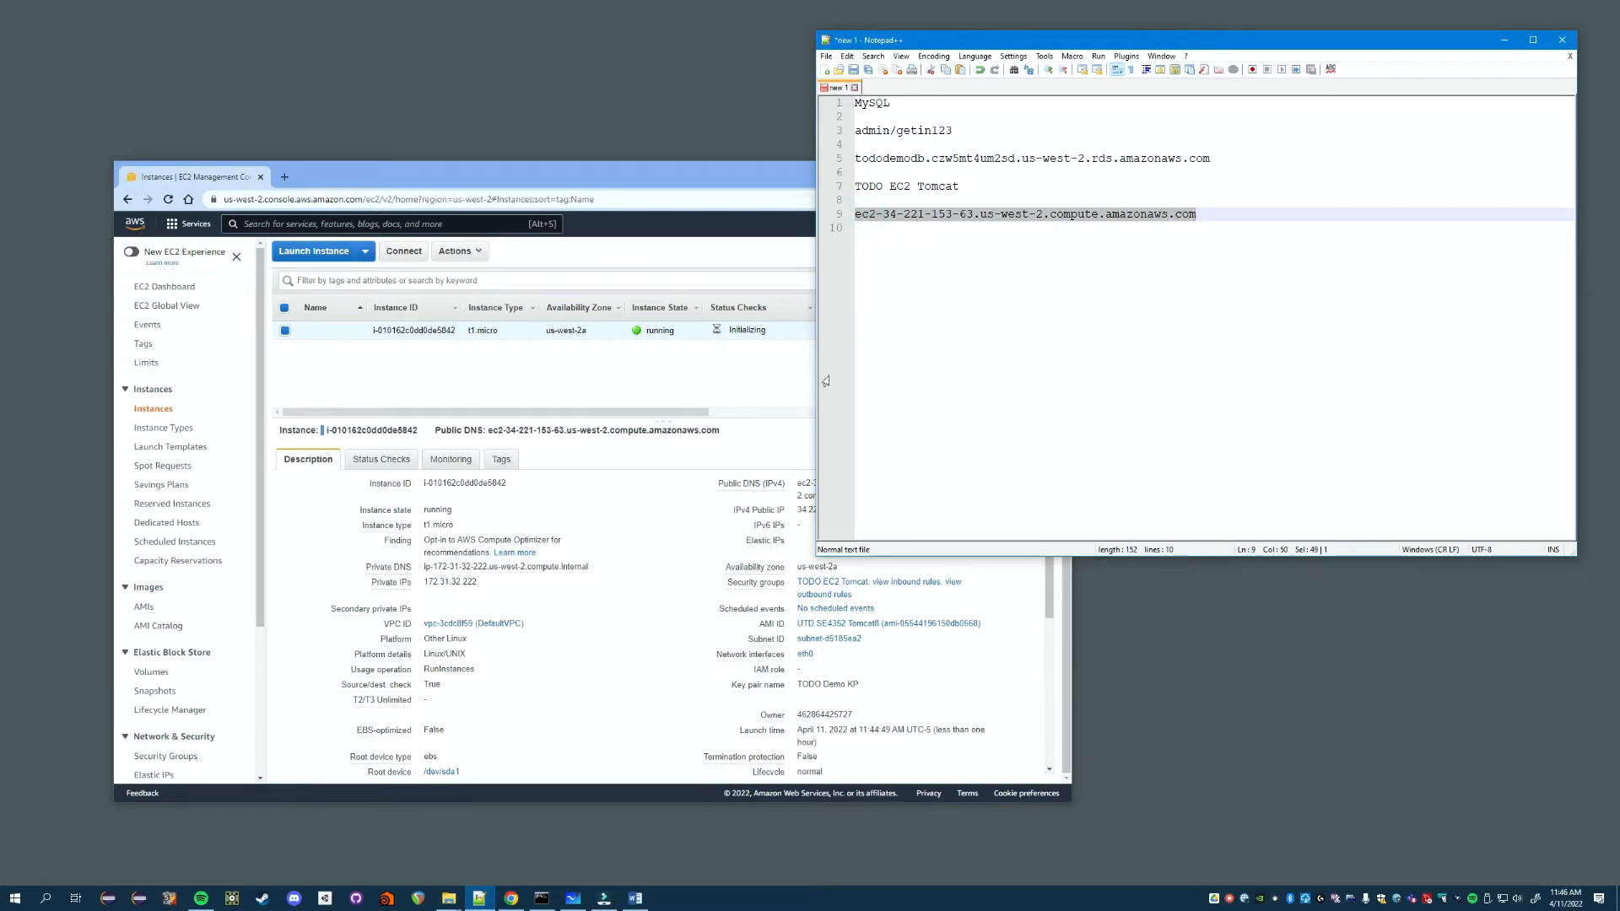
click(285, 177)
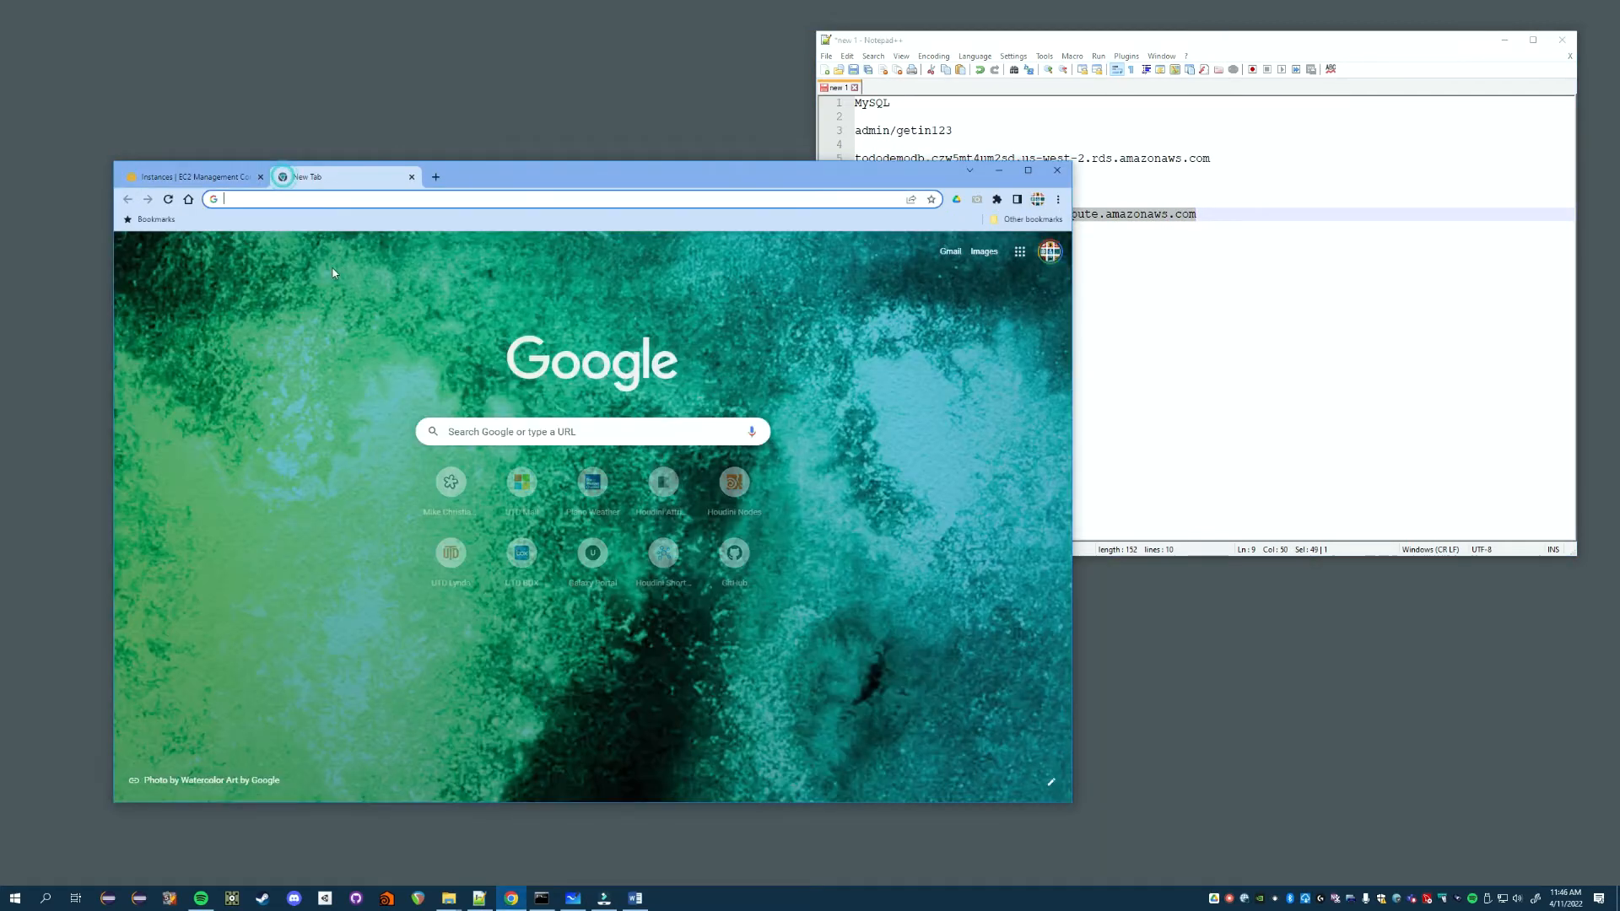
key(ctrl+v)
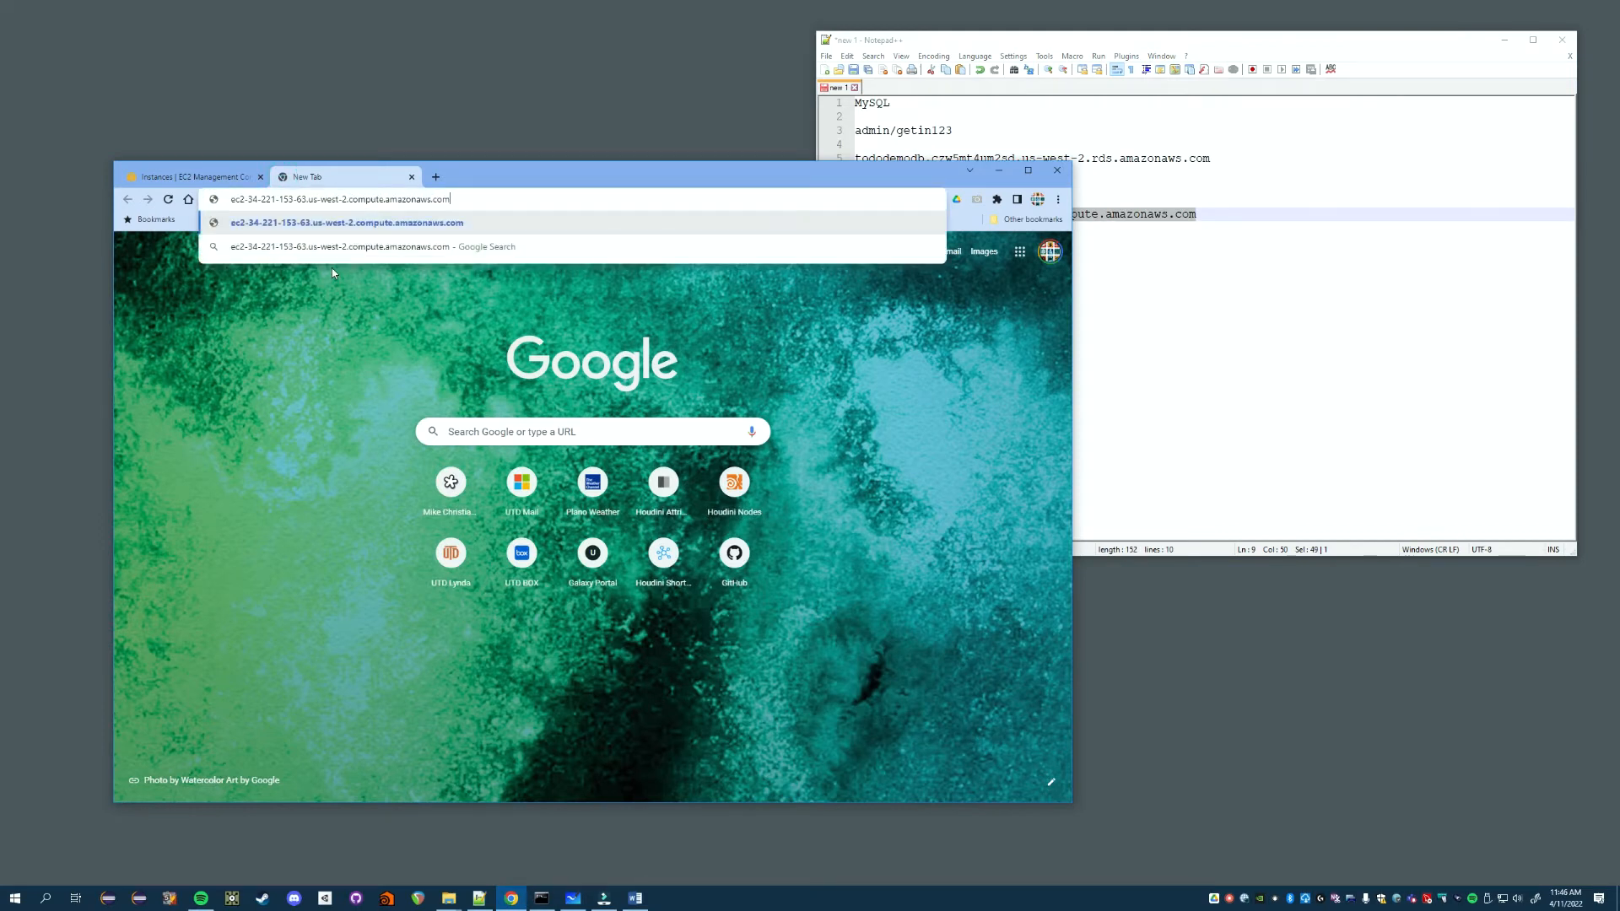
text(:4352)
key(Return)
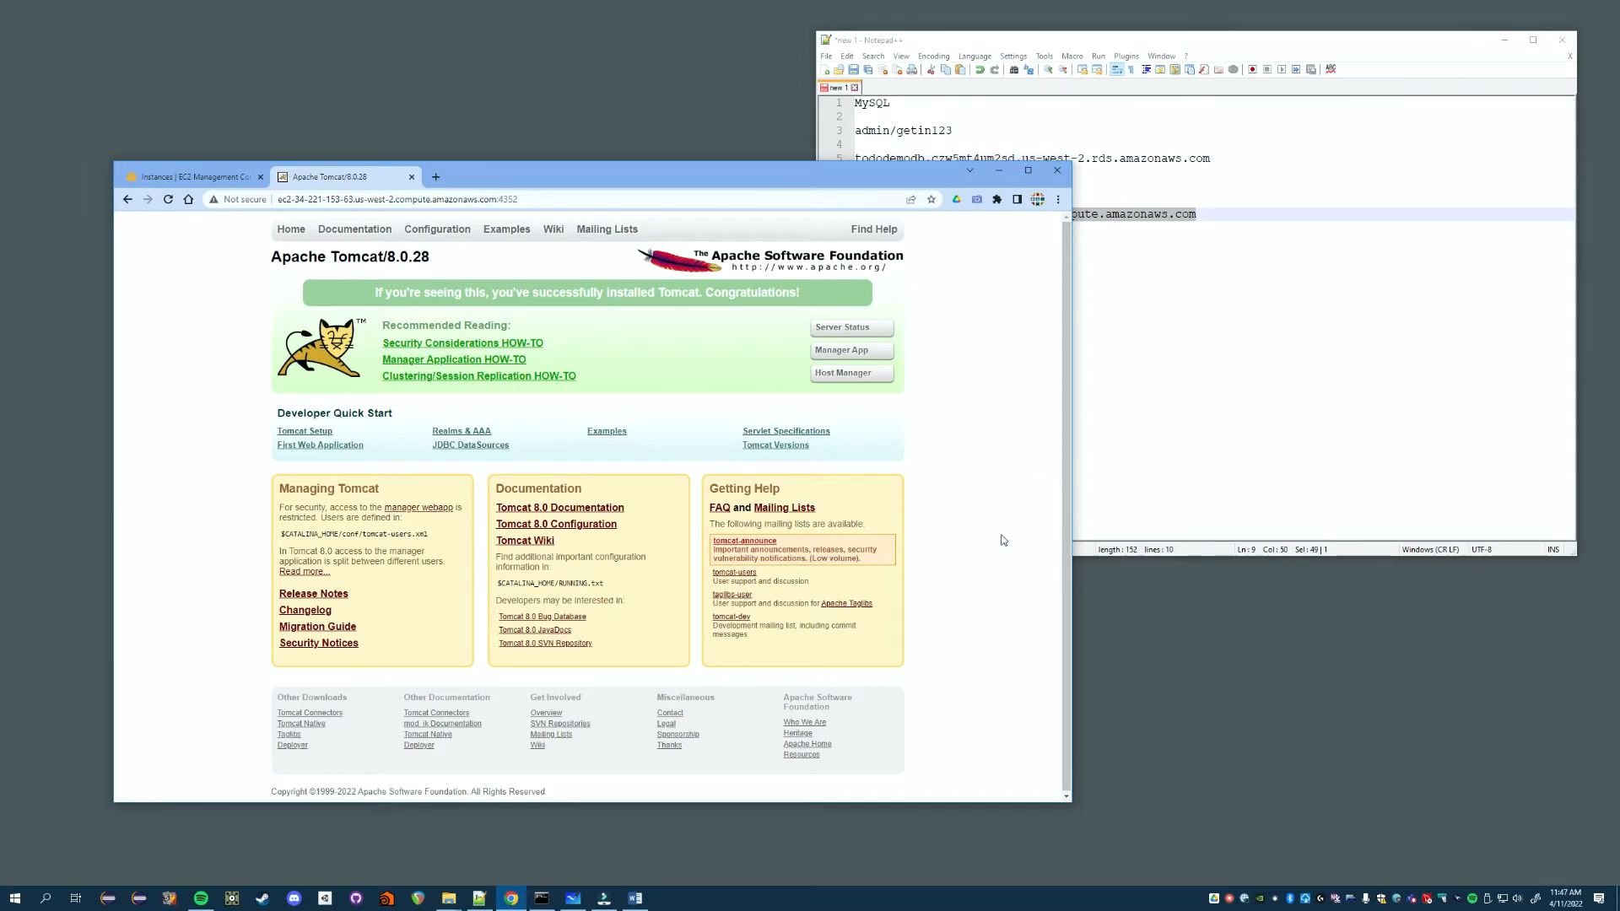
click(849, 329)
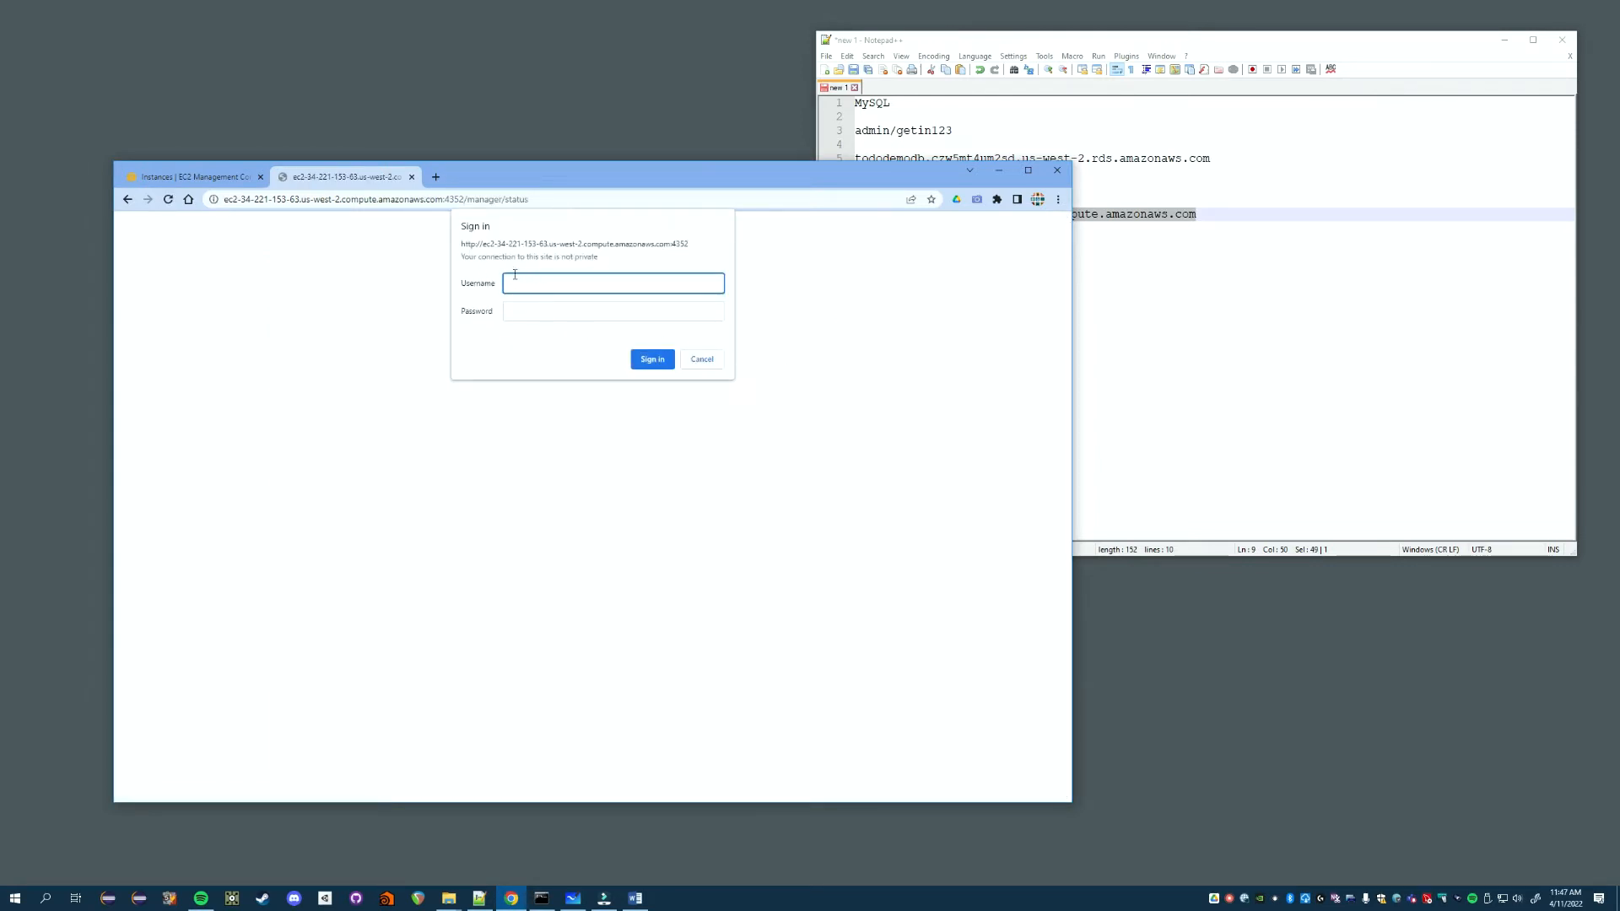
click(710, 364)
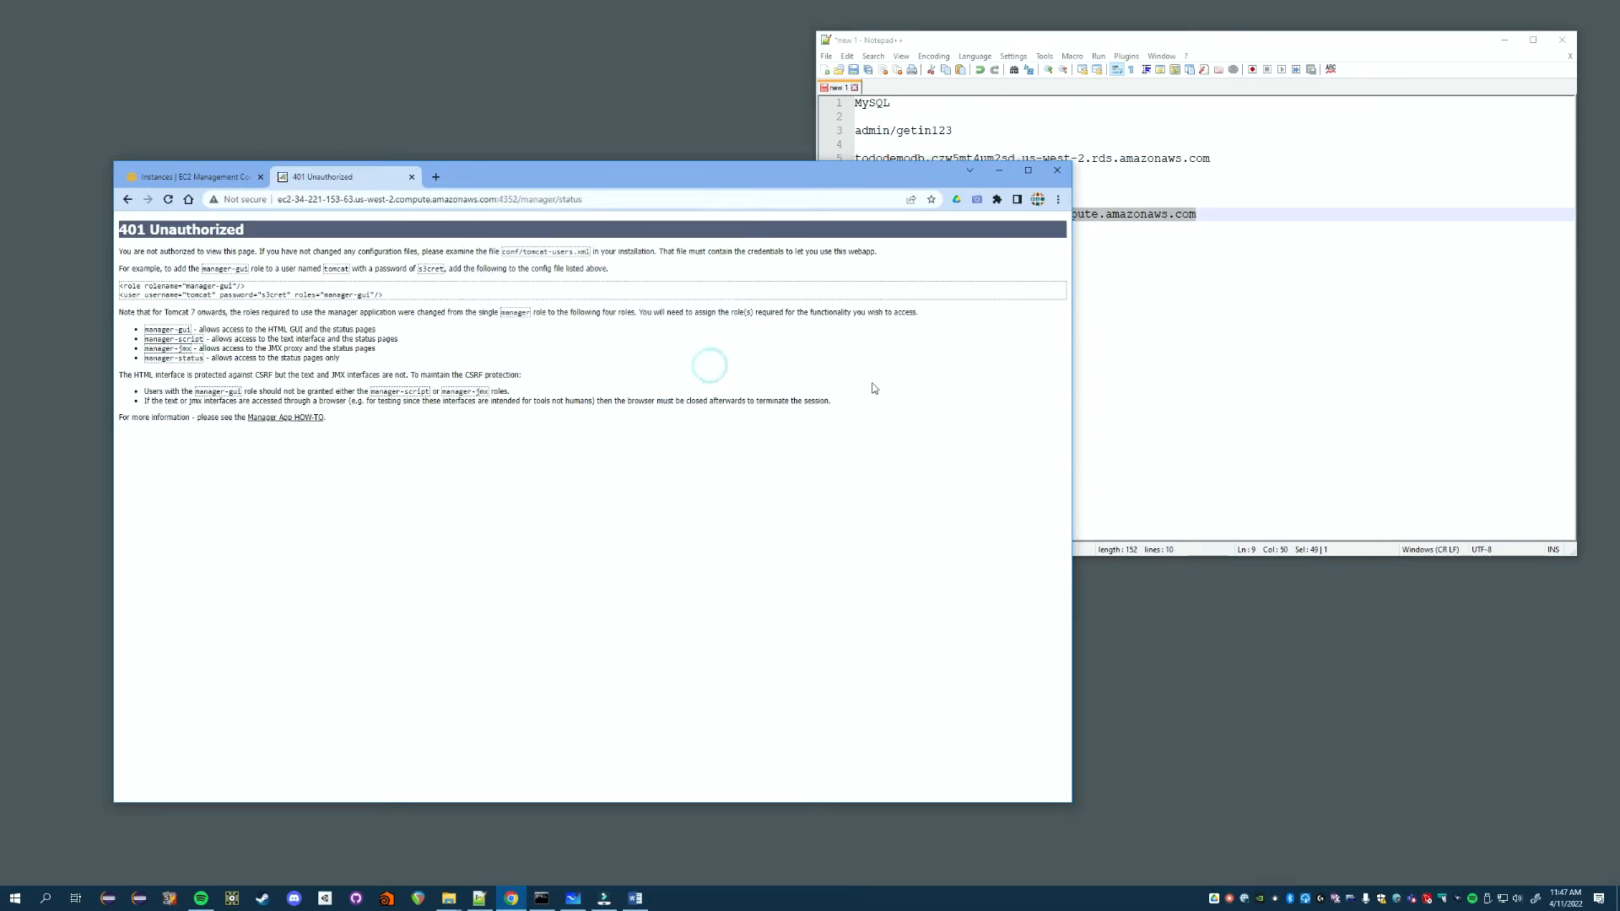
click(128, 201)
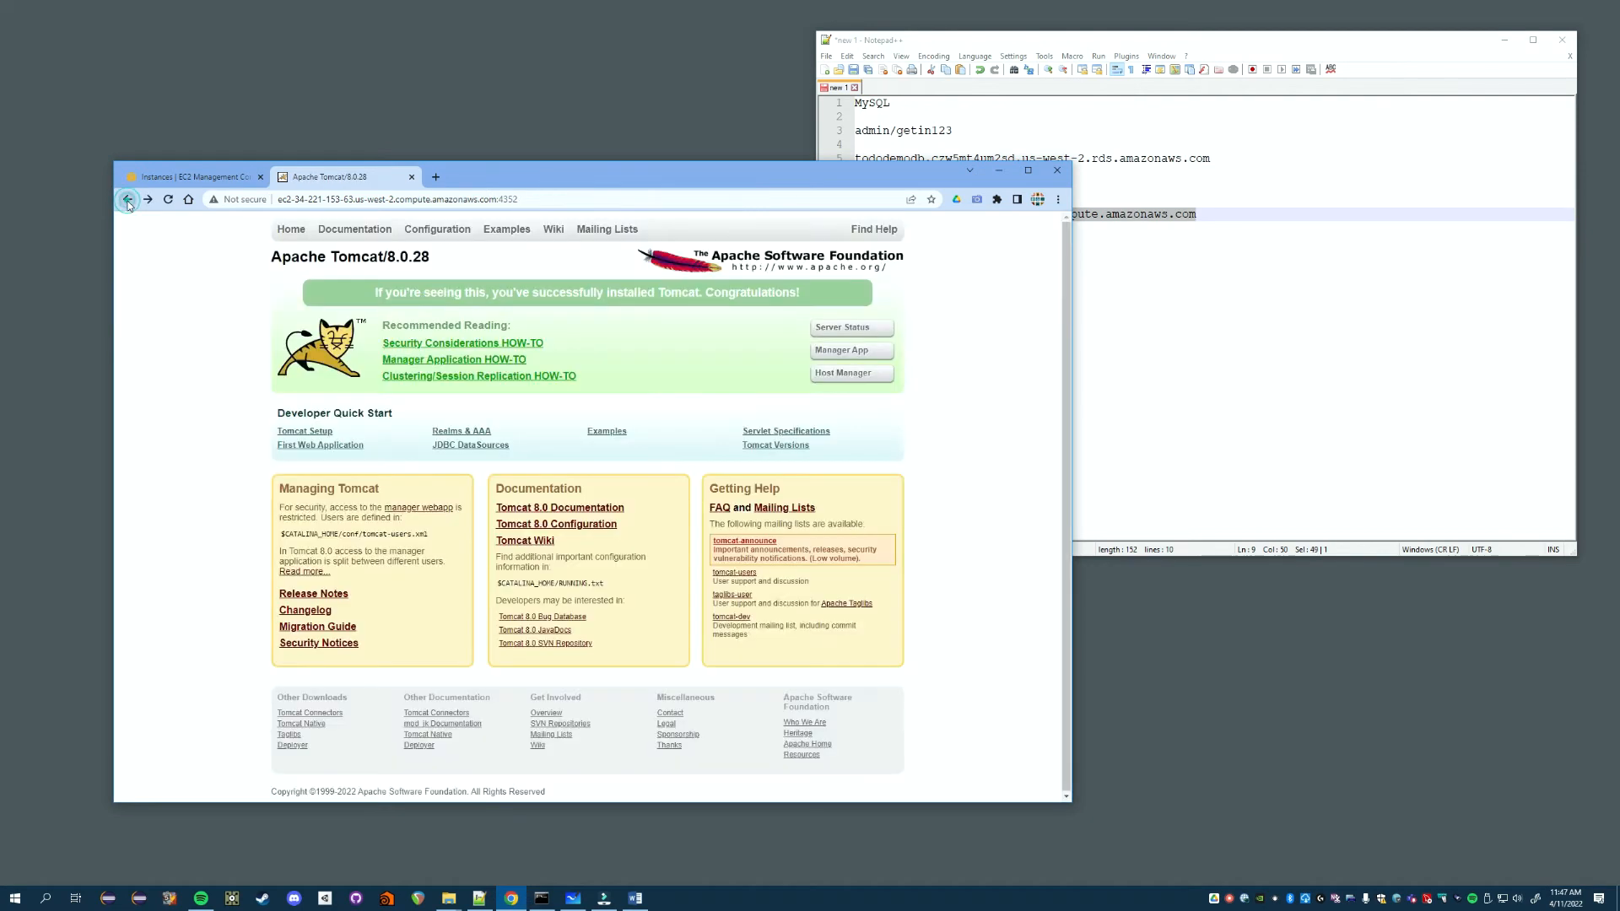
Request Tomcat's Manager App and find its administrative credentials under Test Tomcat App Server Access in the Word project description
click(821, 357)
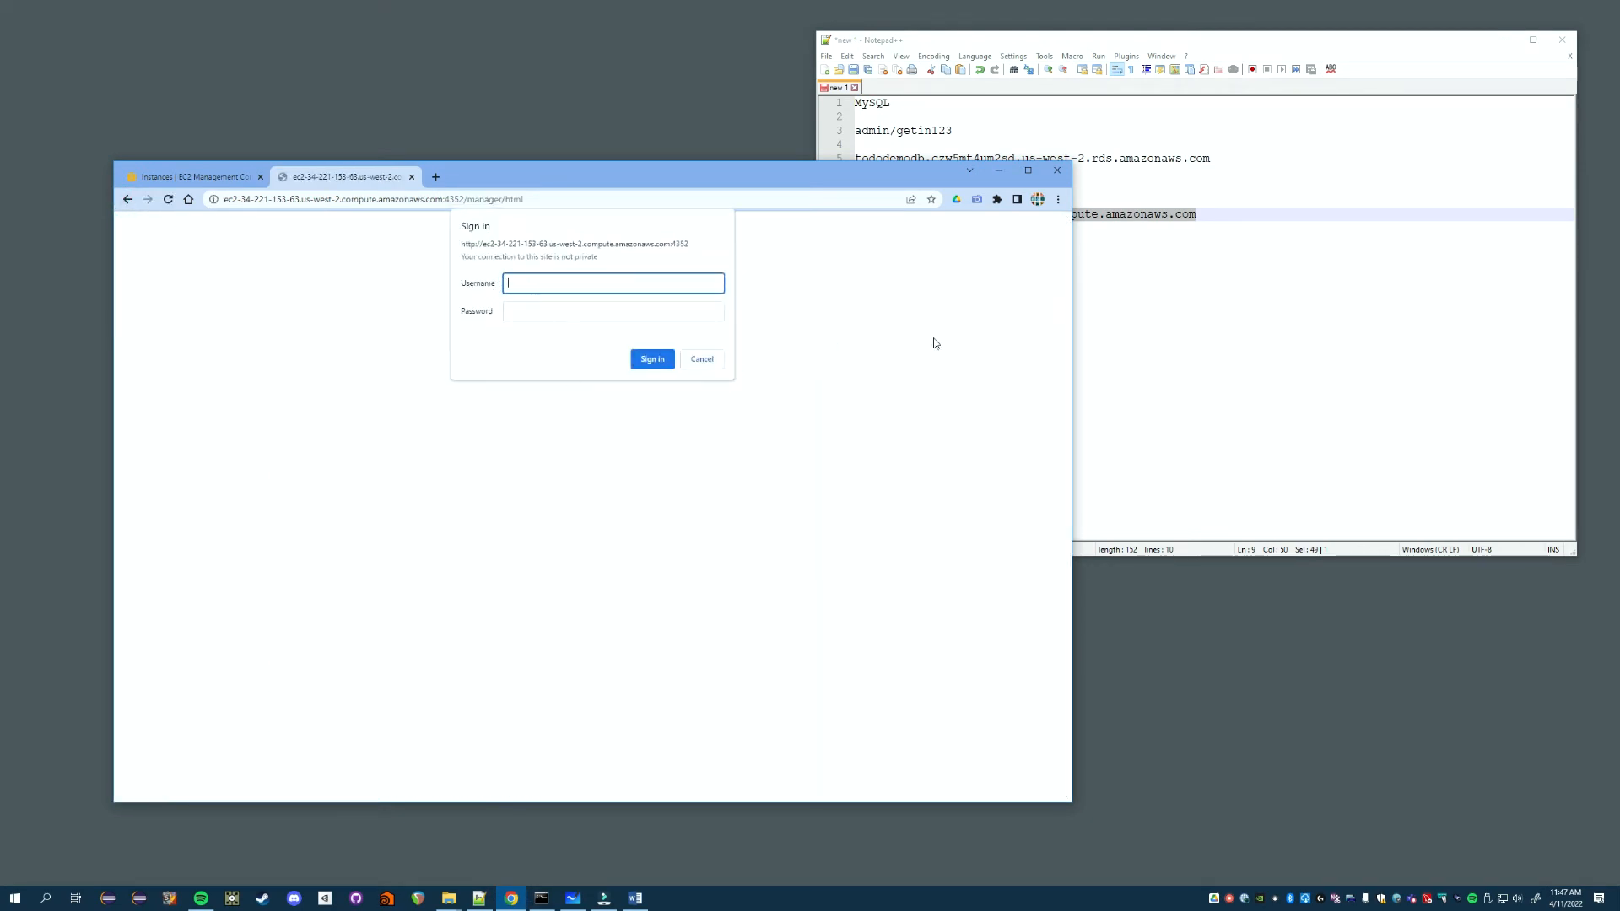
key(alt+Tab)
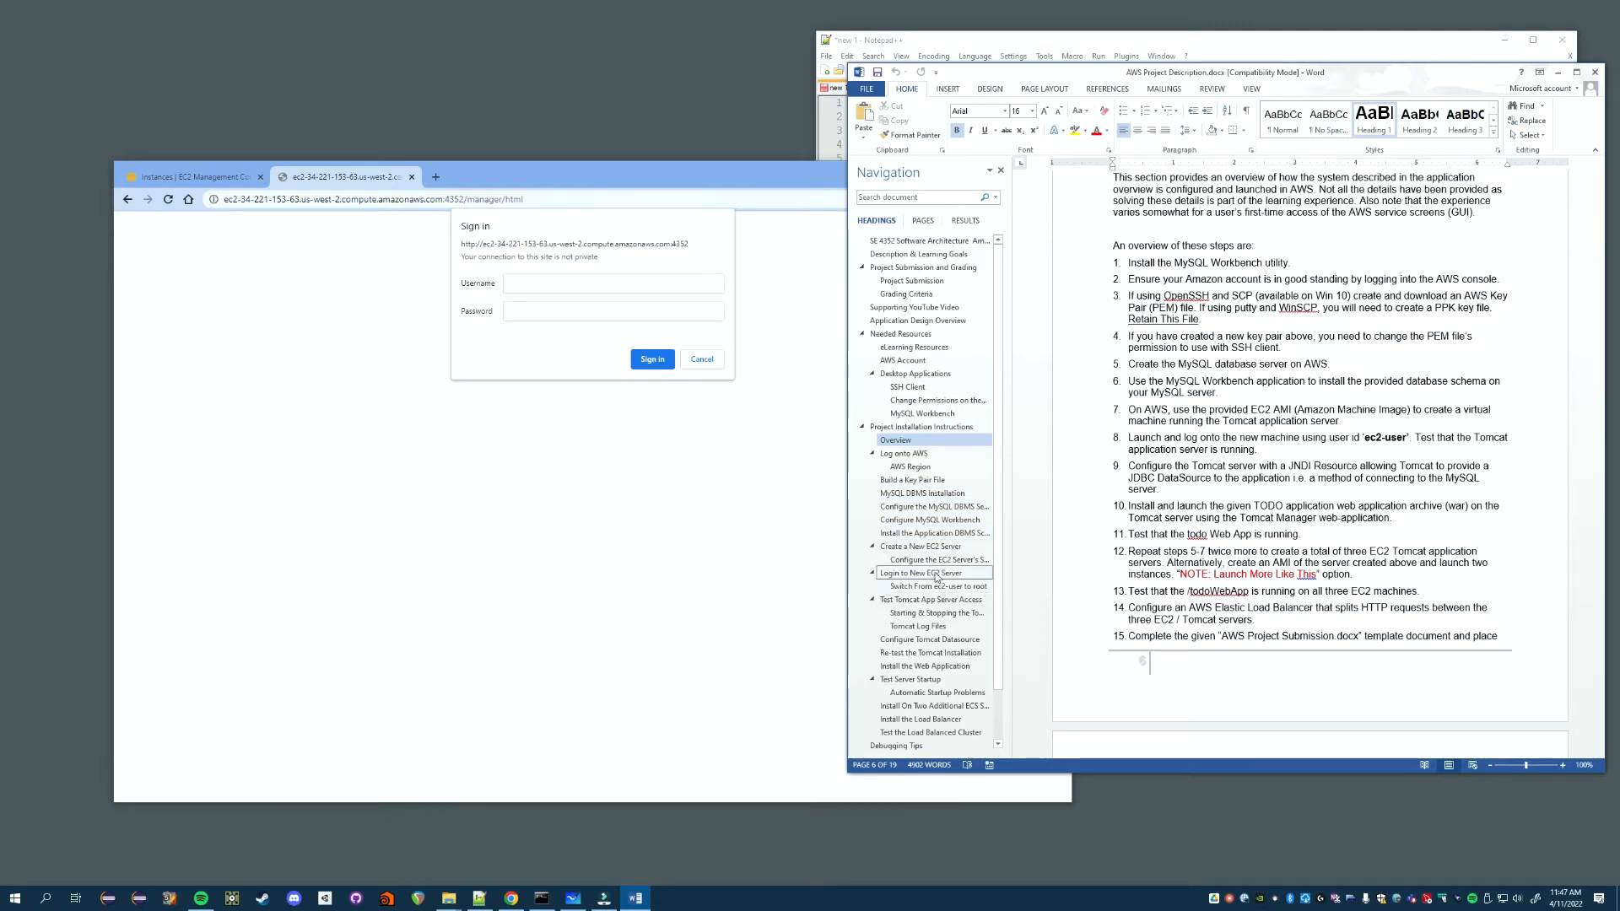
click(939, 560)
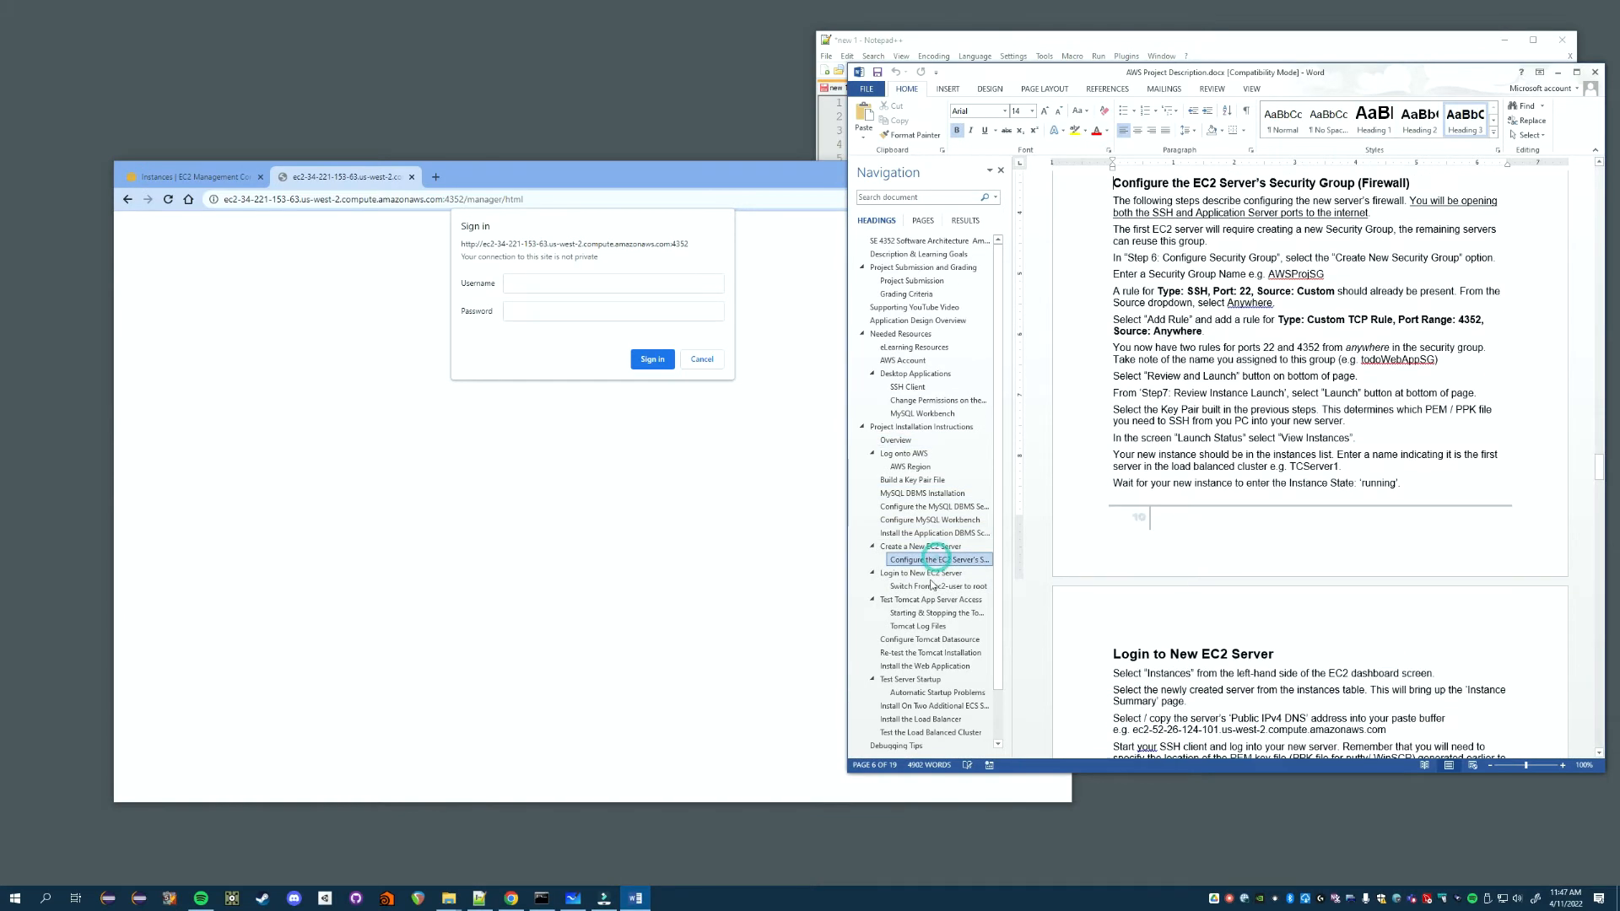
click(928, 599)
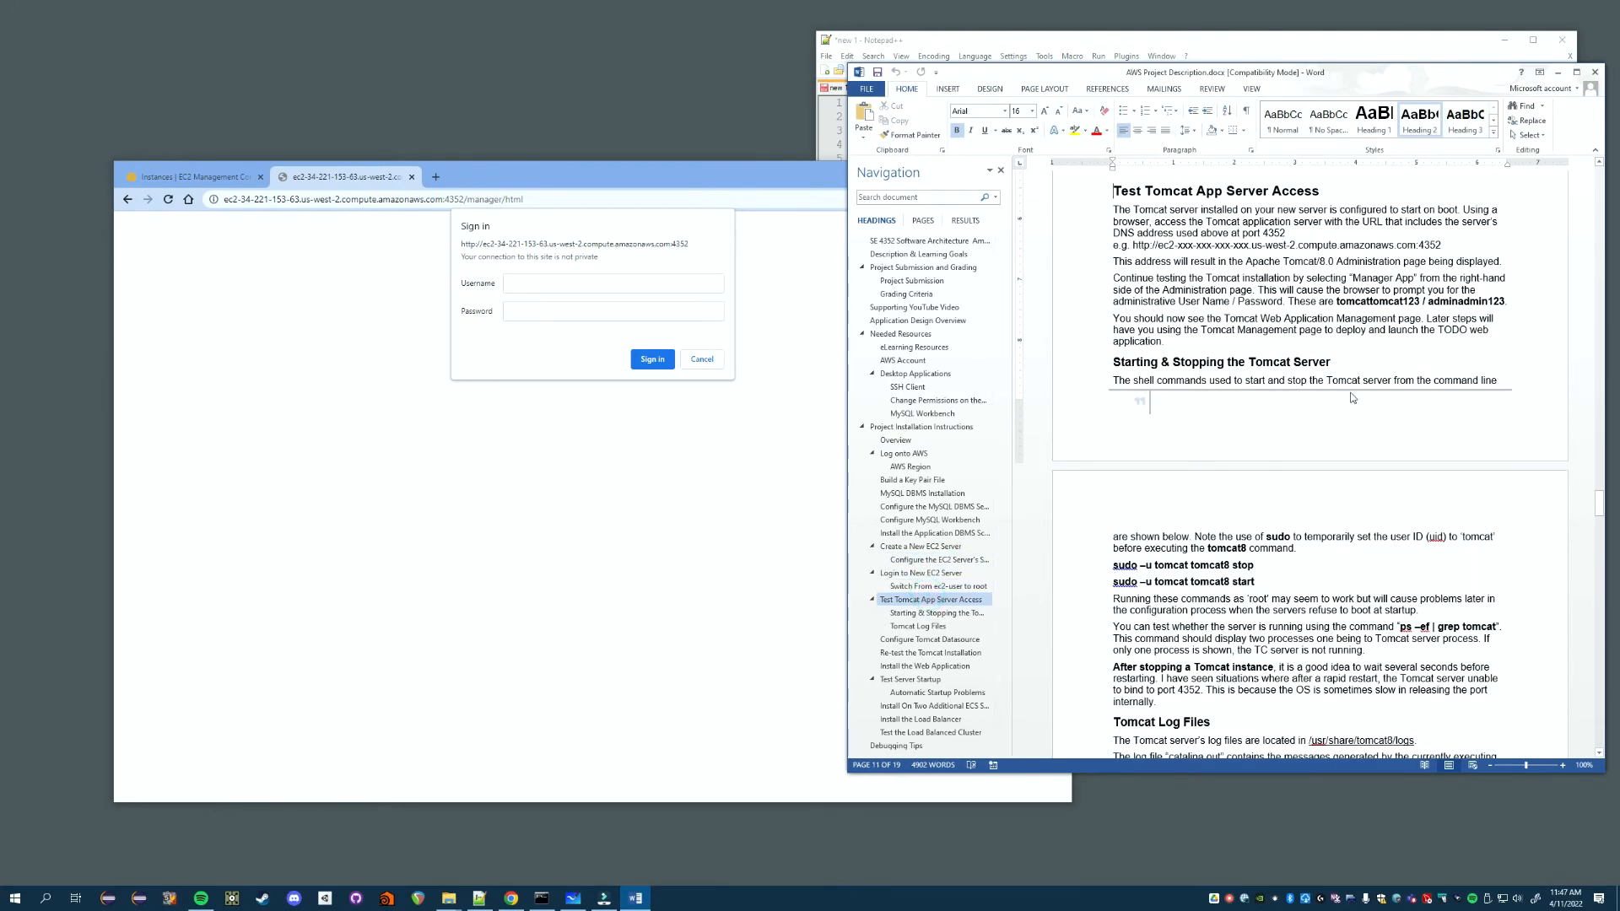
drag(1381, 307, 1511, 332)
key(ctrl+c)
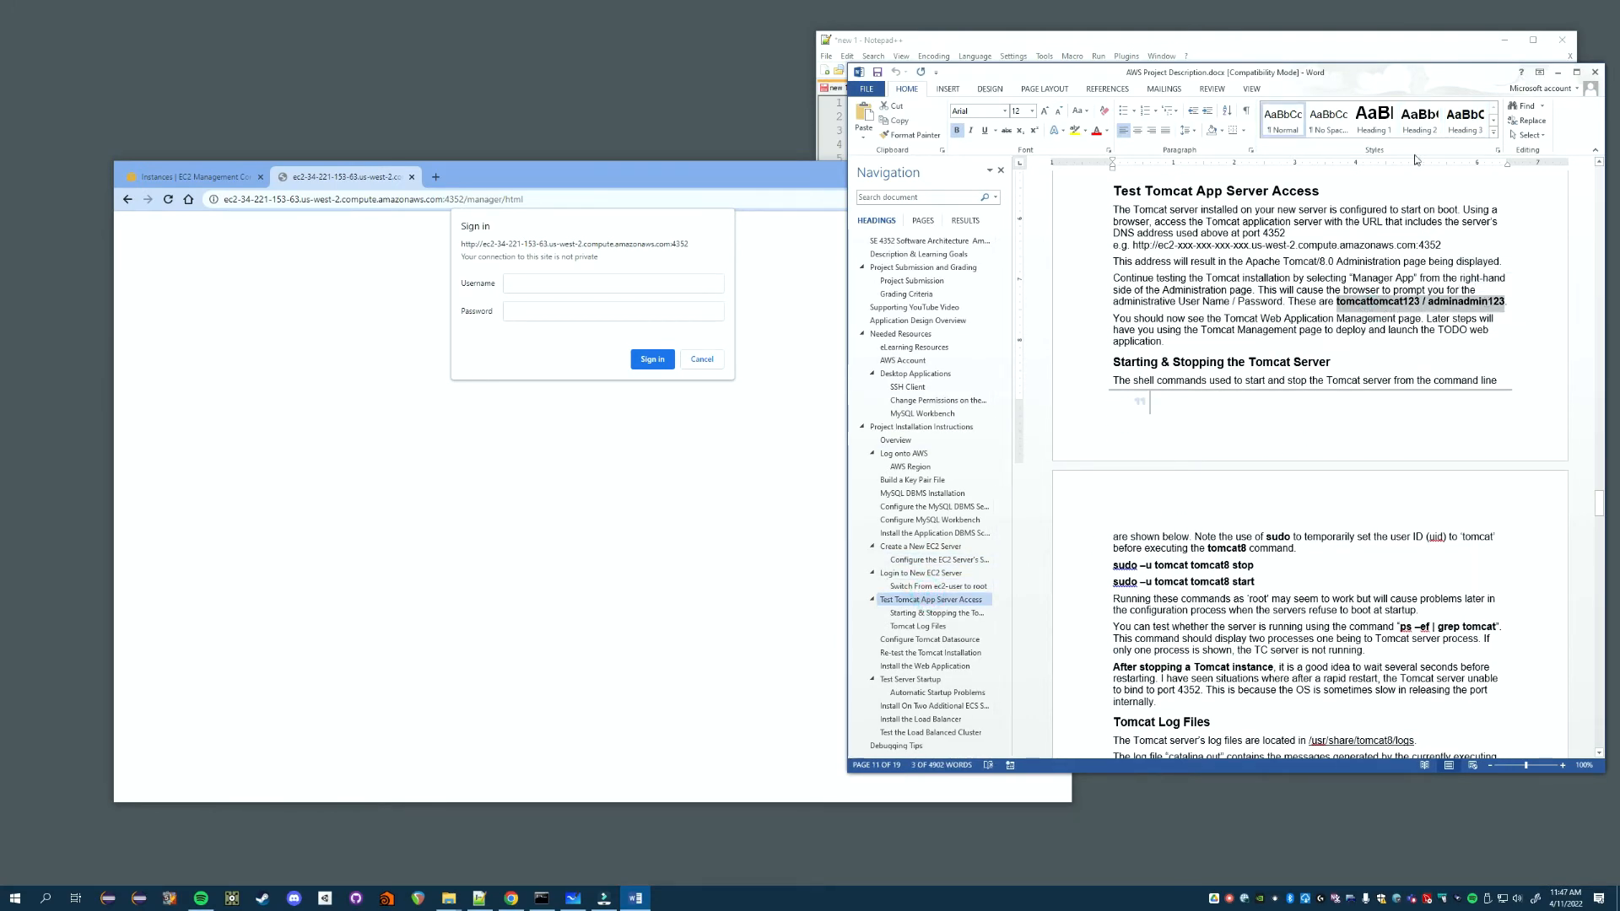
Copy the Tomcat administrative username and password into the Notepad++ notes, between the TODO EC2 Tomcat line and the DNS address
drag(1374, 74, 1619, 175)
click(1161, 40)
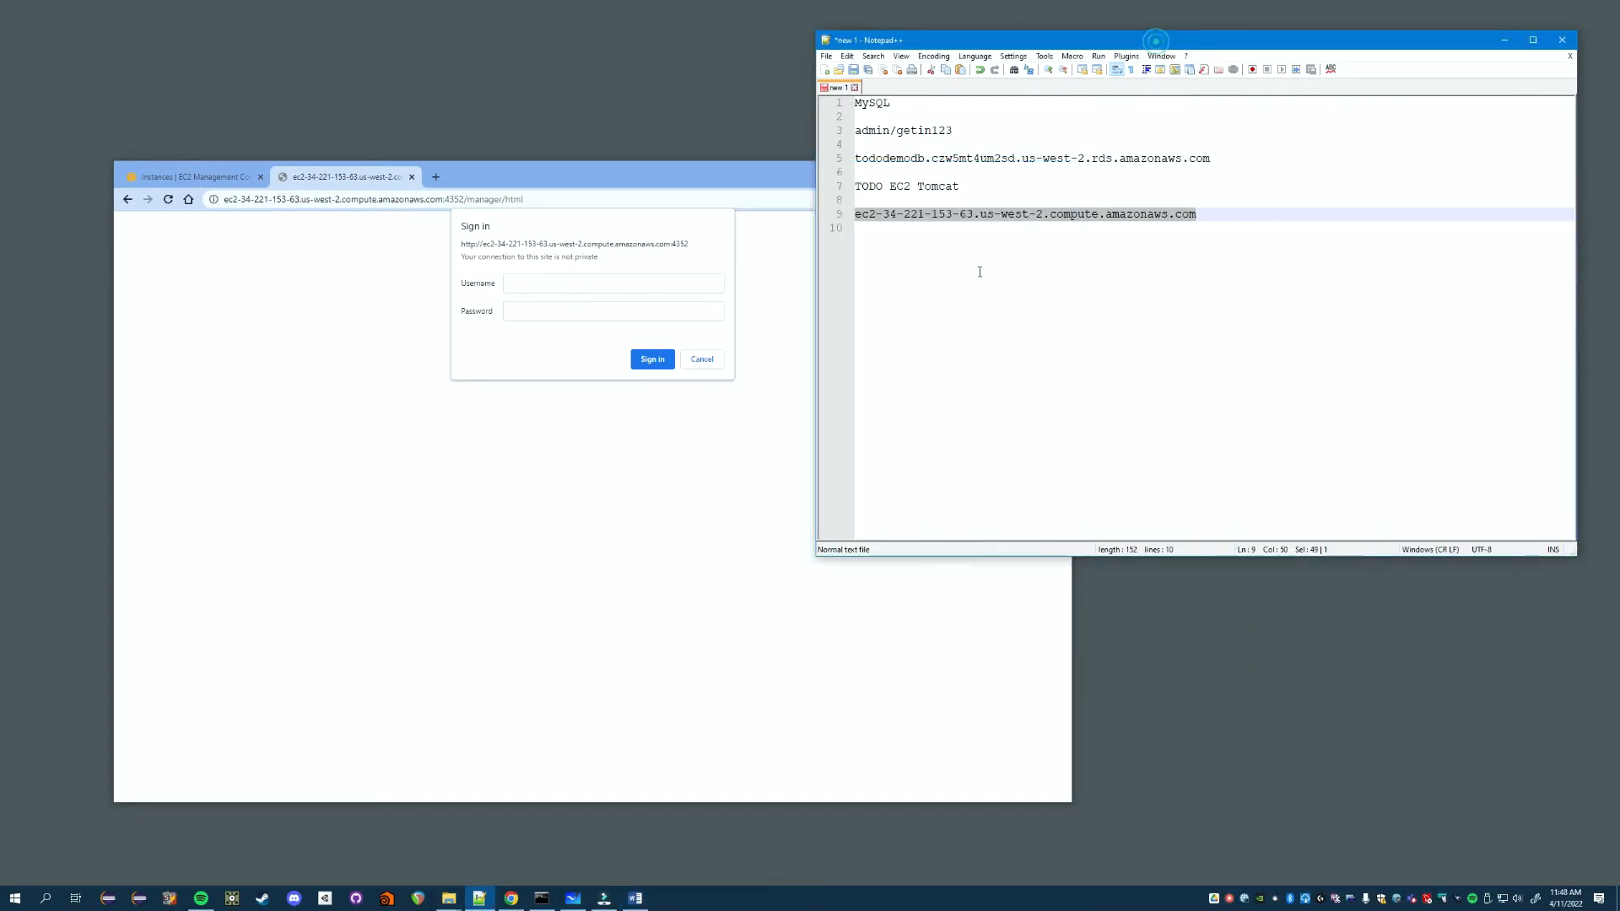
click(883, 265)
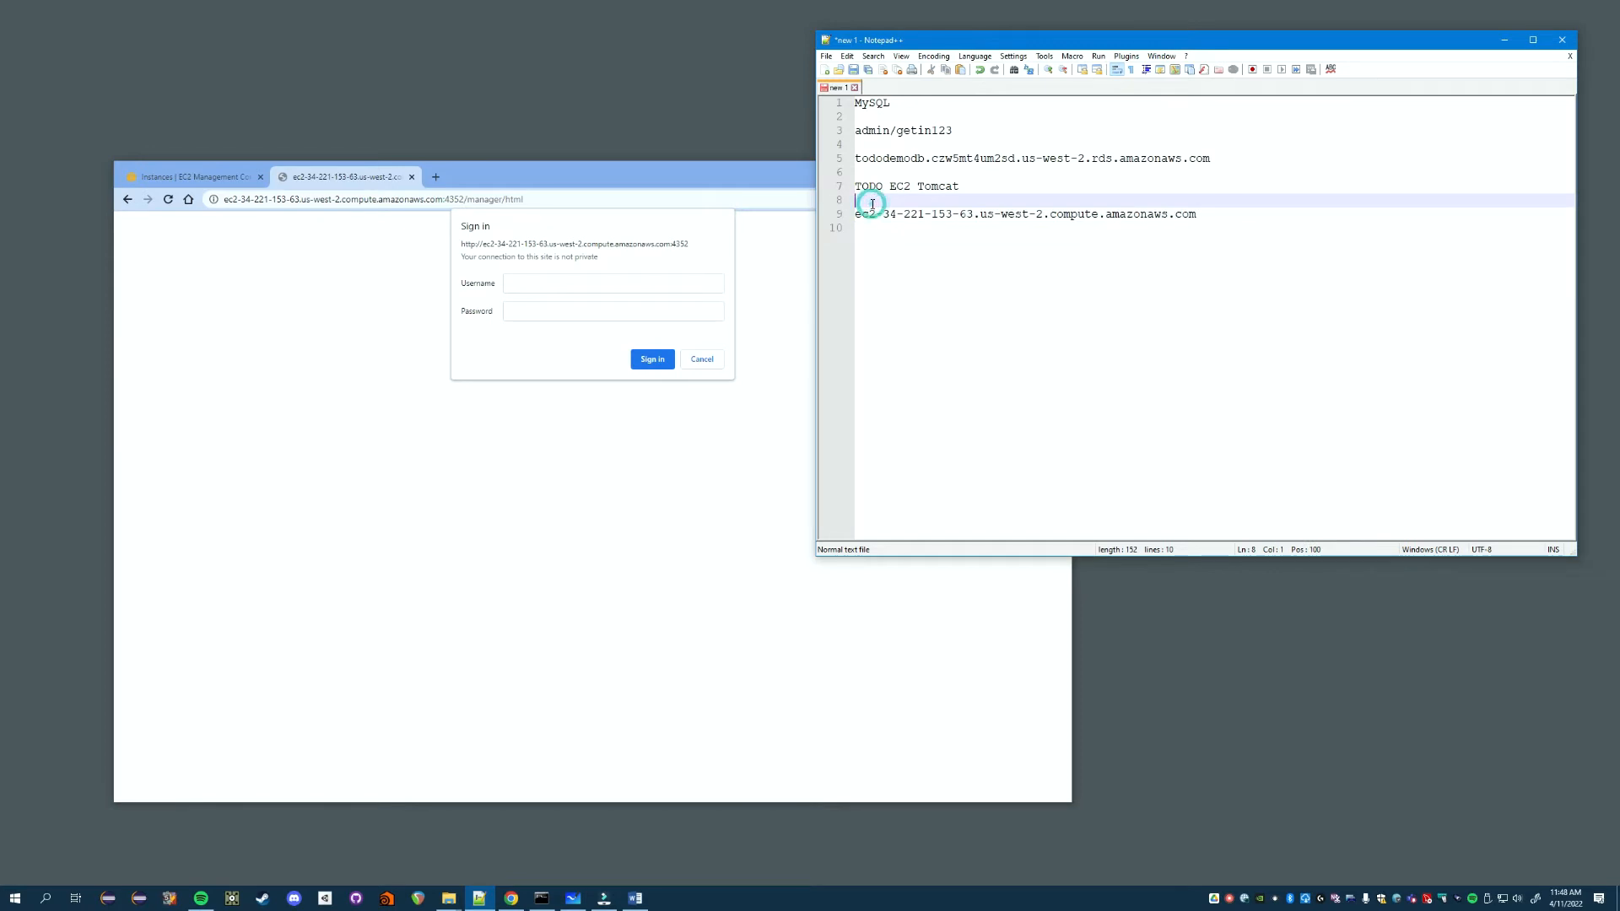
key(Return)
key(ctrl+v)
key(Return)
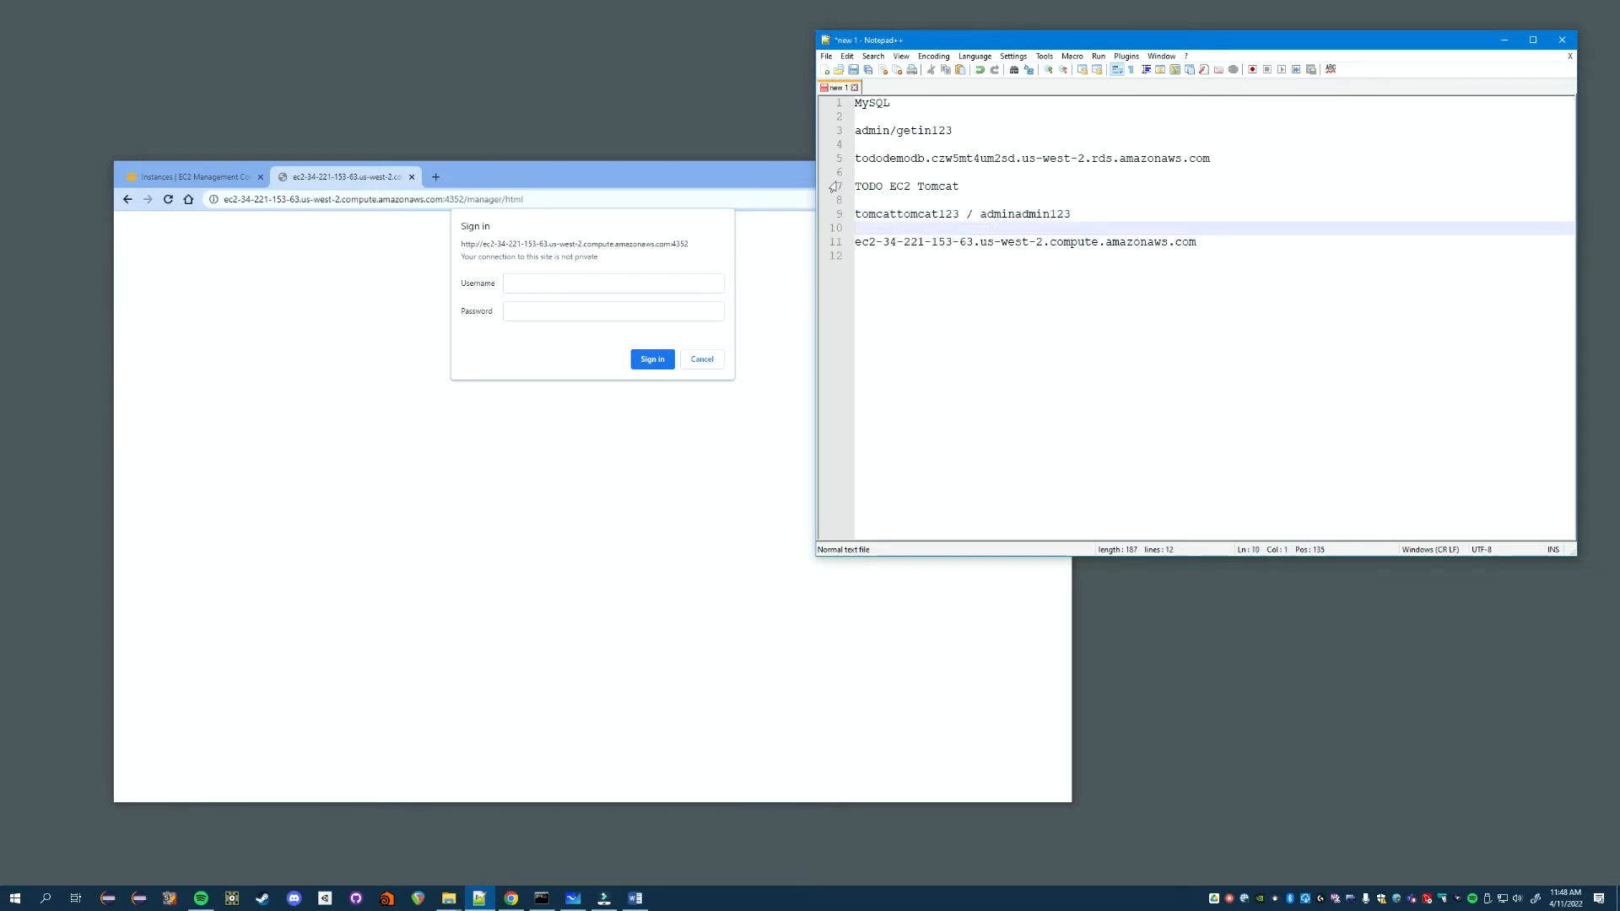
Sign in to the Tomcat Manager App with the username and password from the notes, declining to save the password in the browser
double_click(892, 218)
key(ctrl+c)
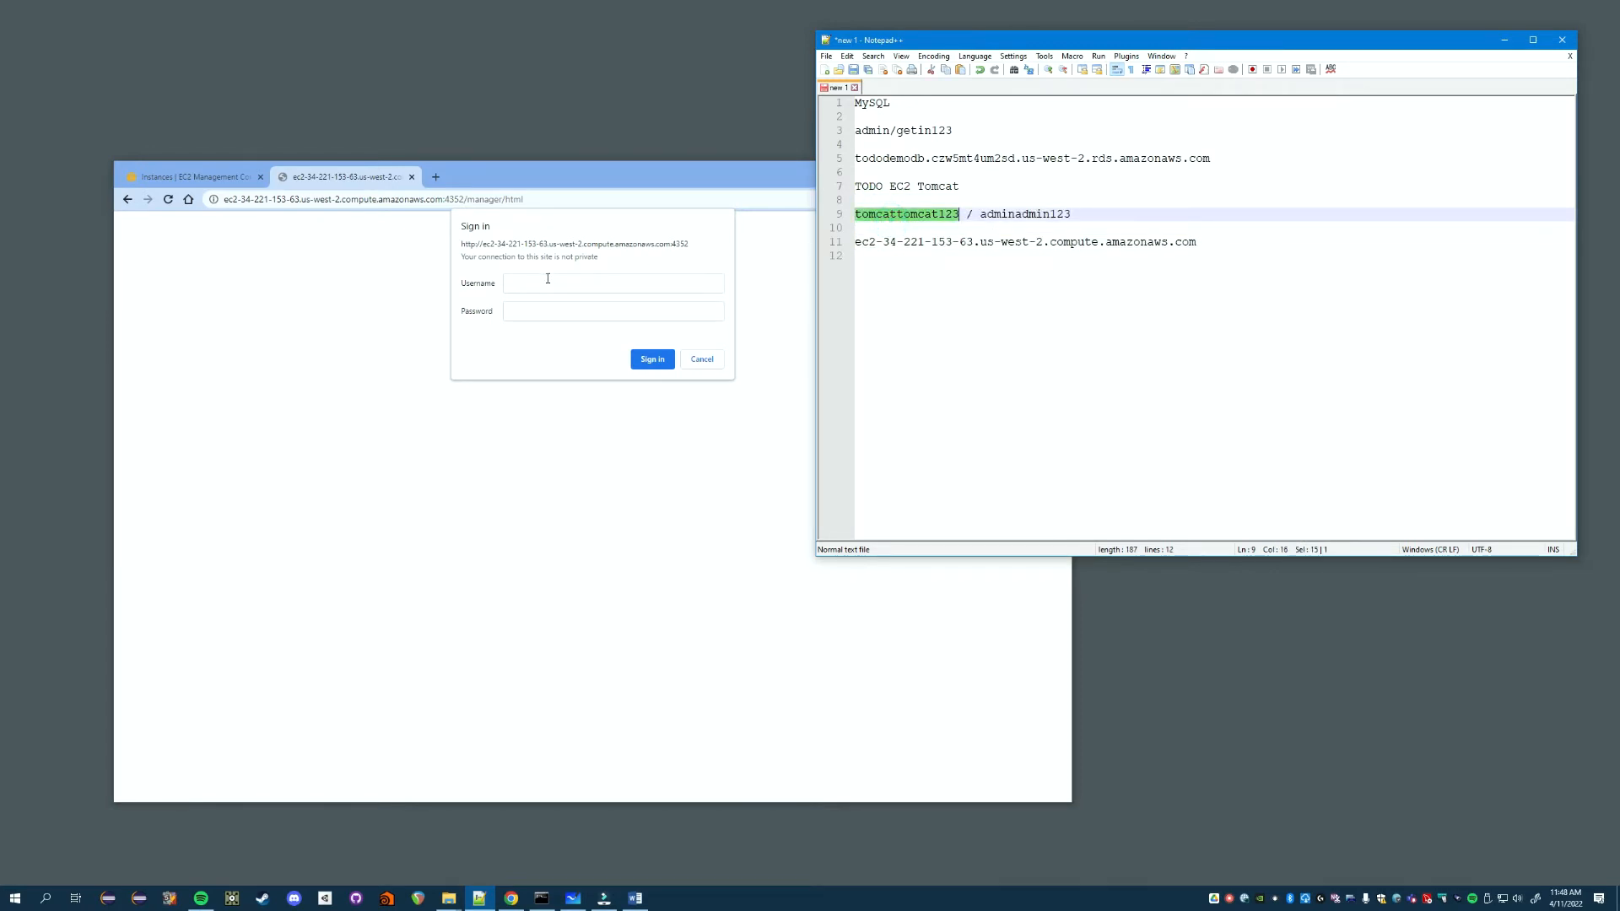
click(547, 281)
key(ctrl+v)
click(1168, 326)
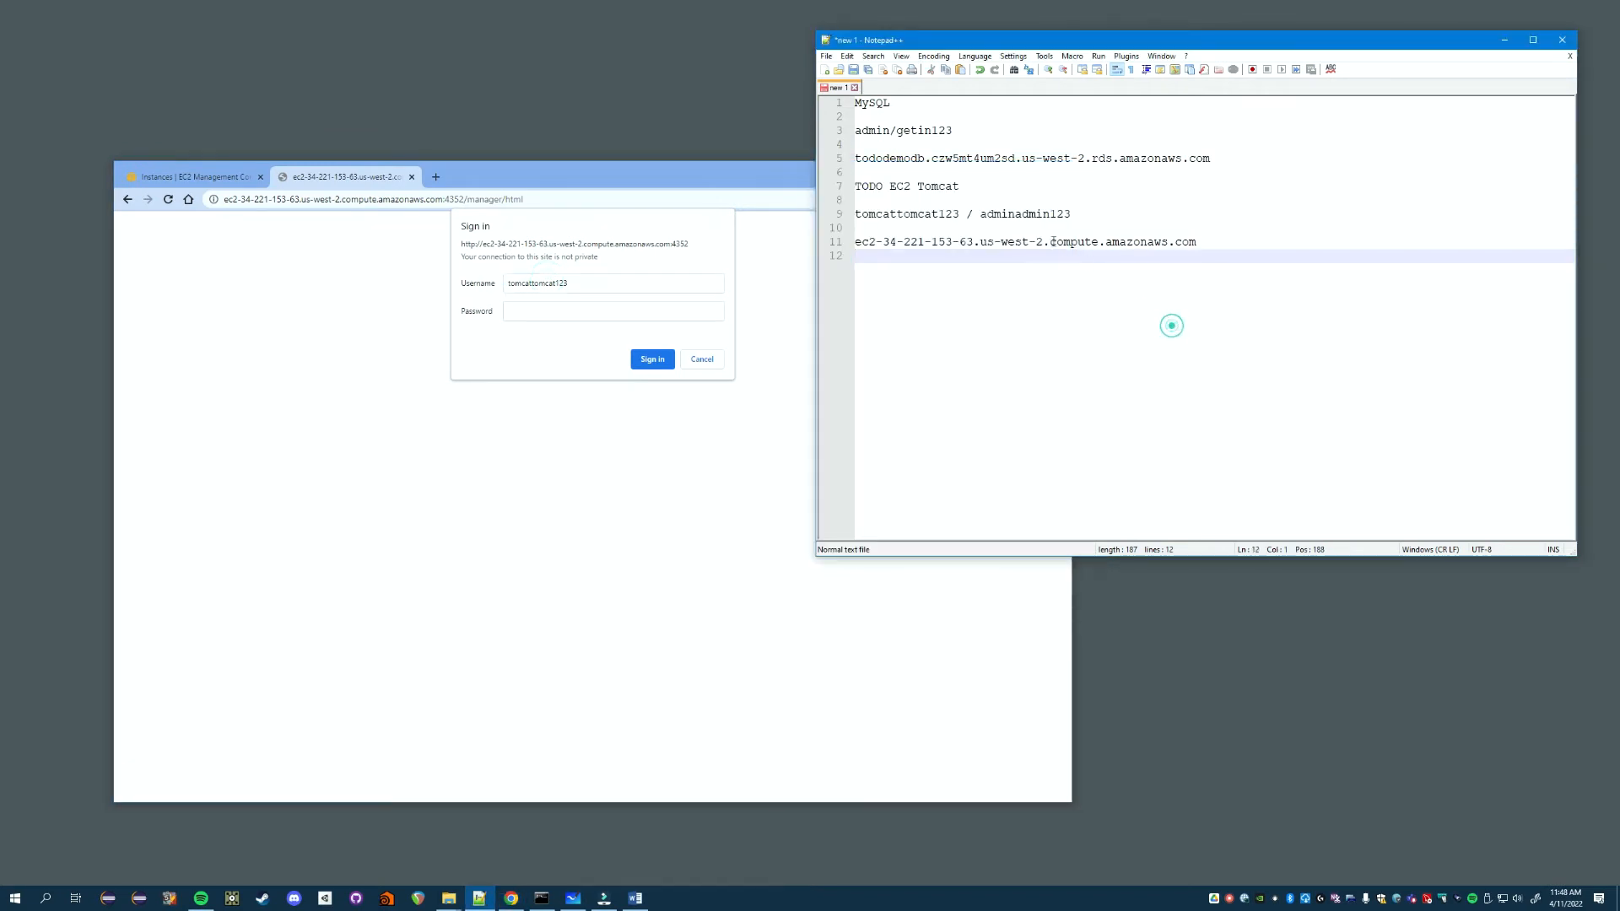
double_click(1034, 216)
key(ctrl+c)
click(555, 305)
click(546, 311)
key(ctrl+v)
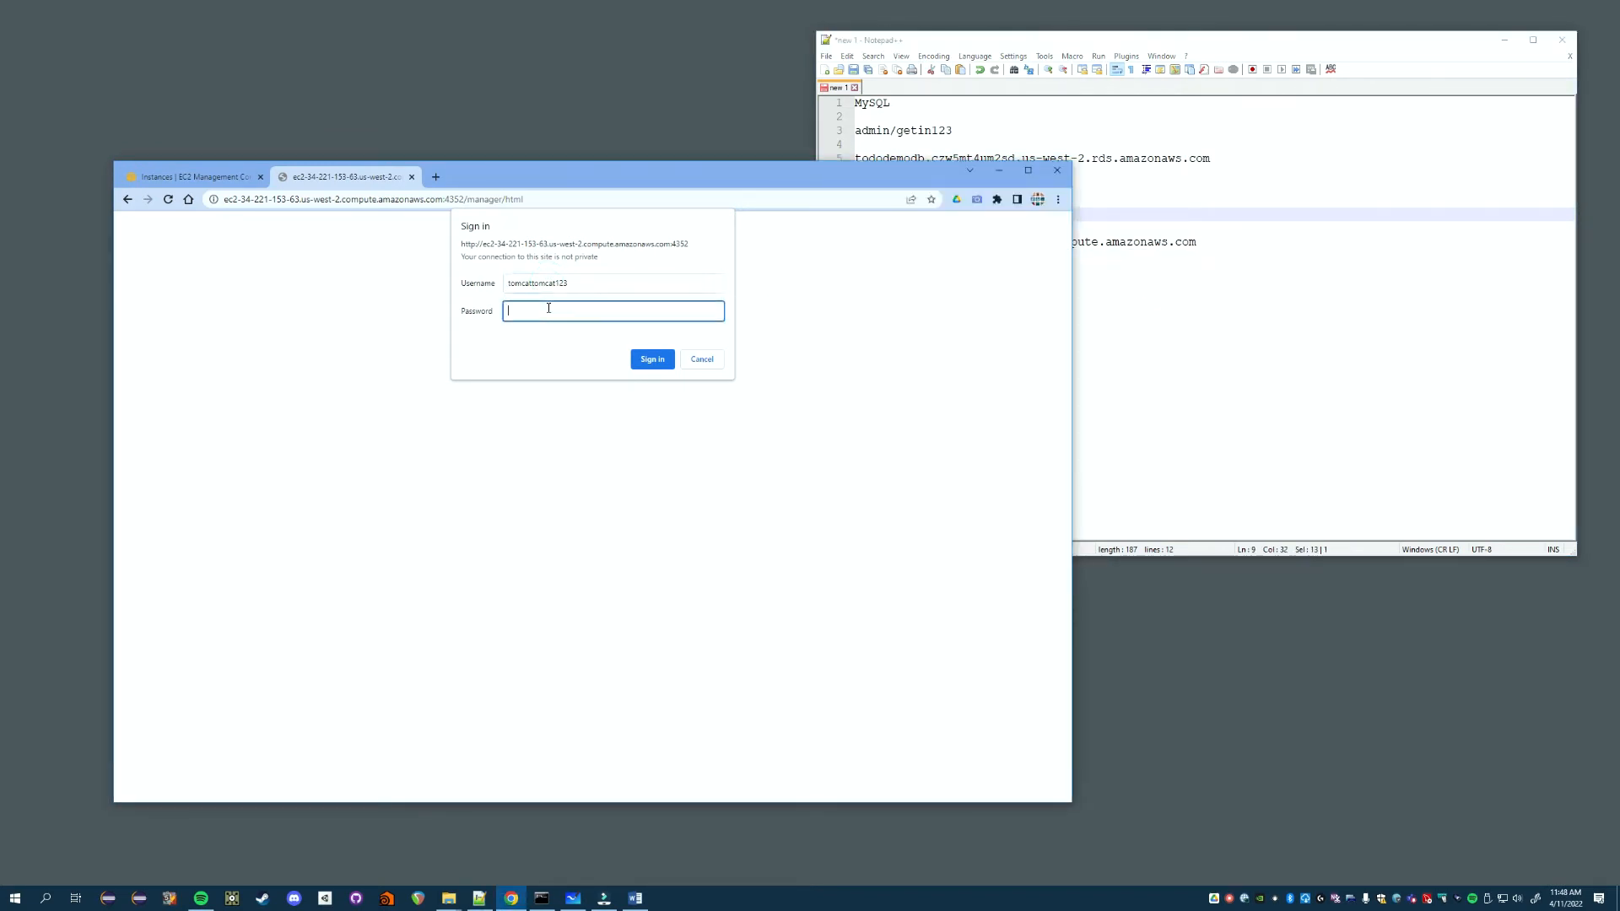
click(638, 365)
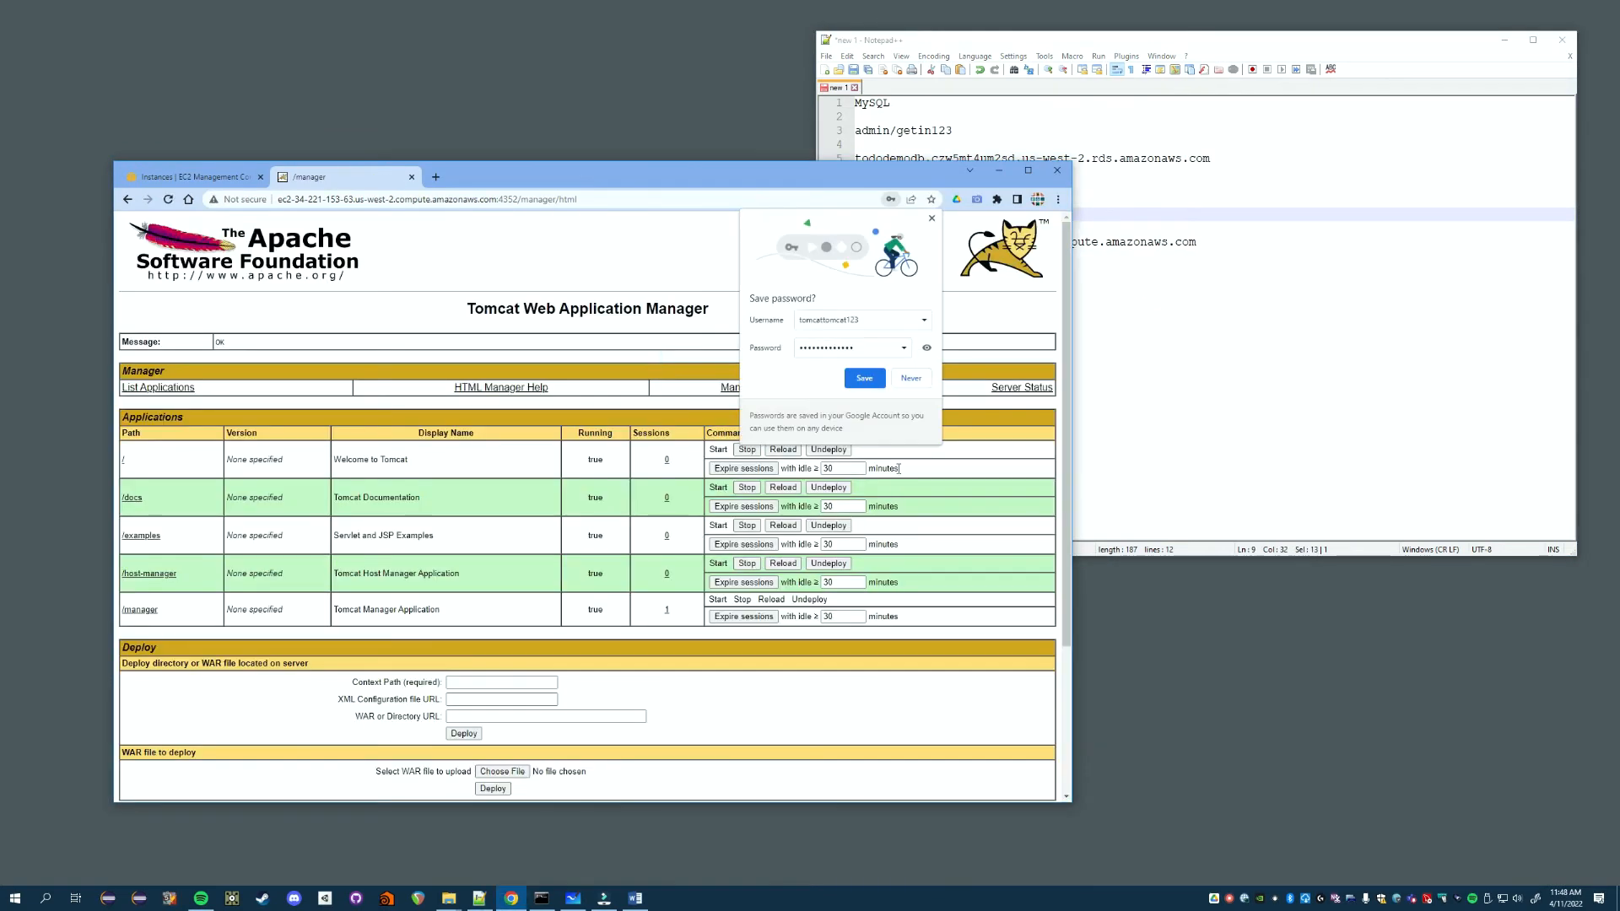
click(904, 380)
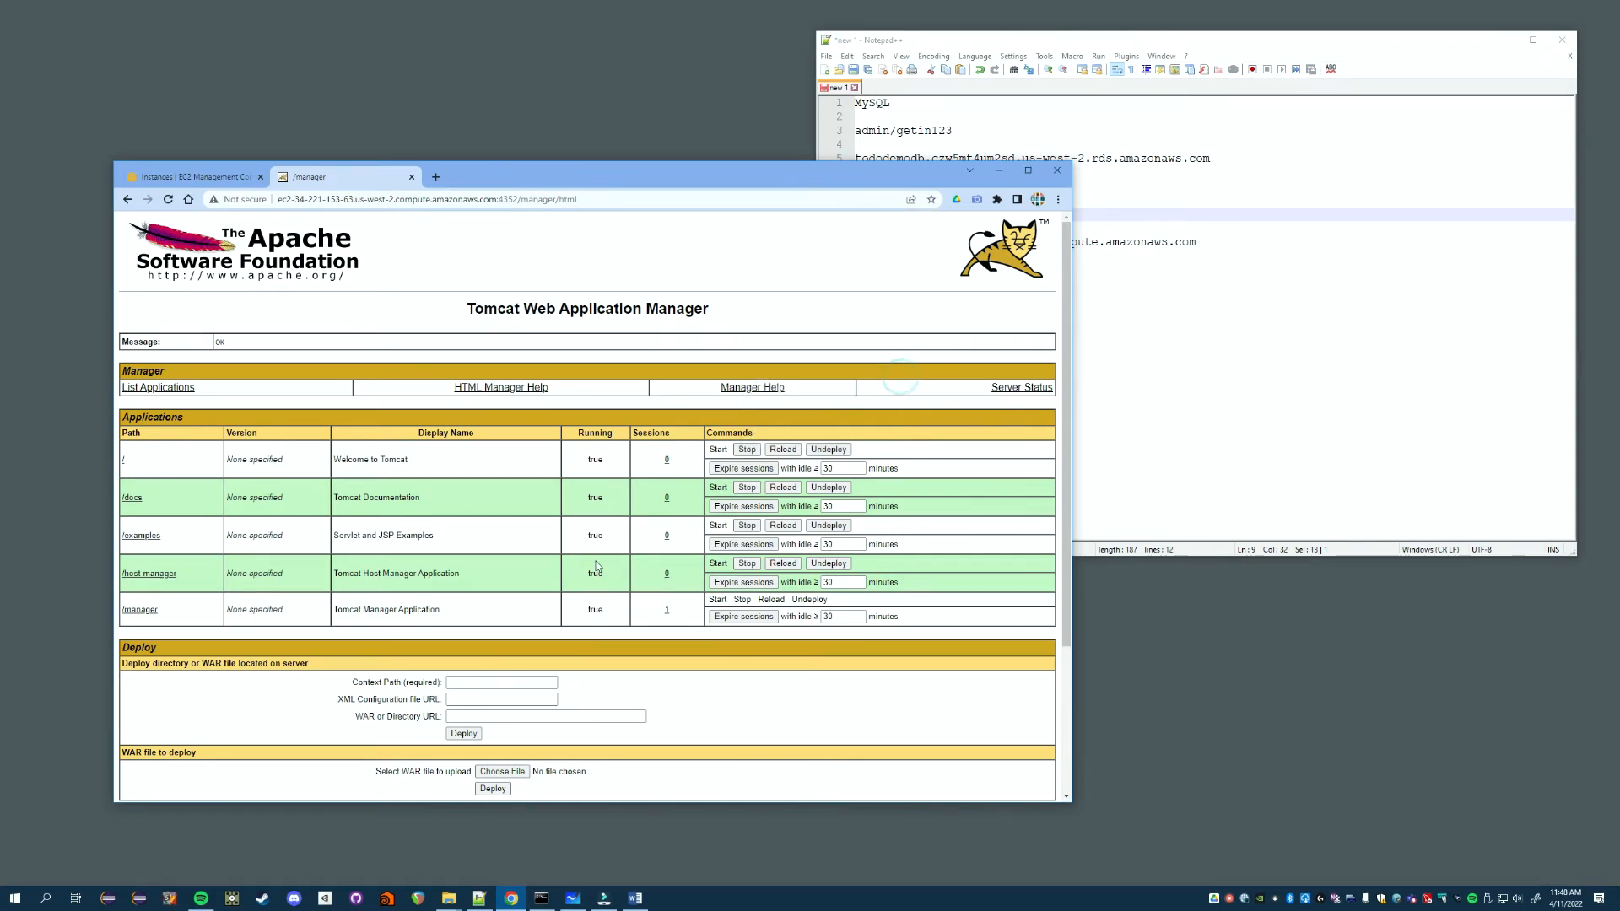
Look through the Tomcat Web Application Manager's applications list and deploy section, and return to the Tomcat home page
scroll(438, 608, down, 1)
scroll(233, 581, up, 1)
scroll(370, 517, down, 1)
scroll(370, 516, up, 1)
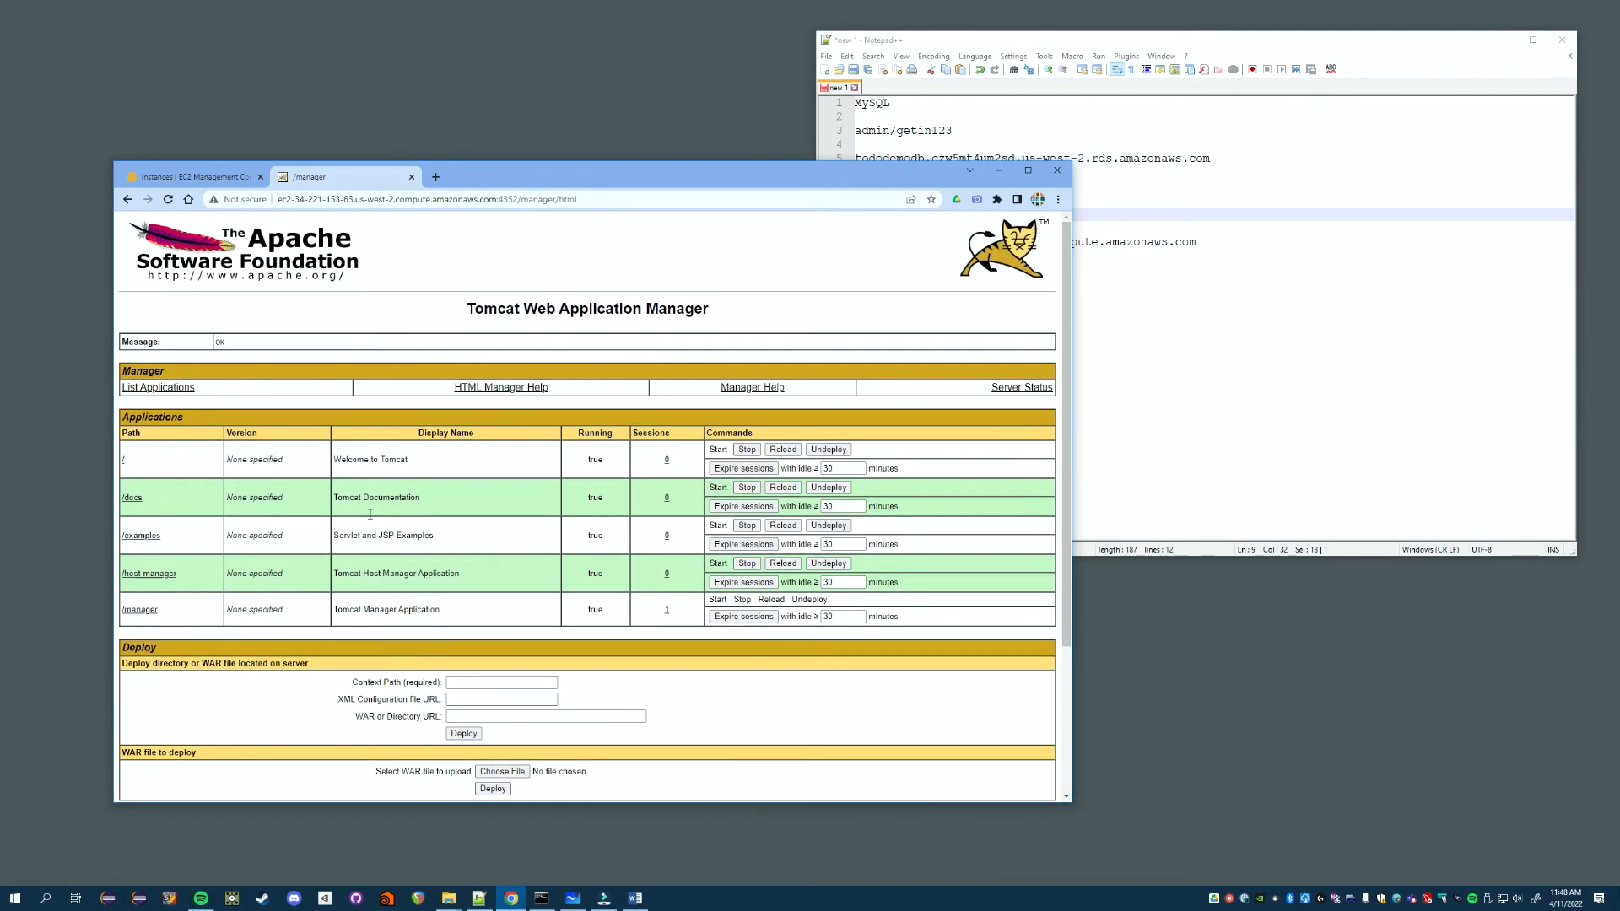
click(128, 200)
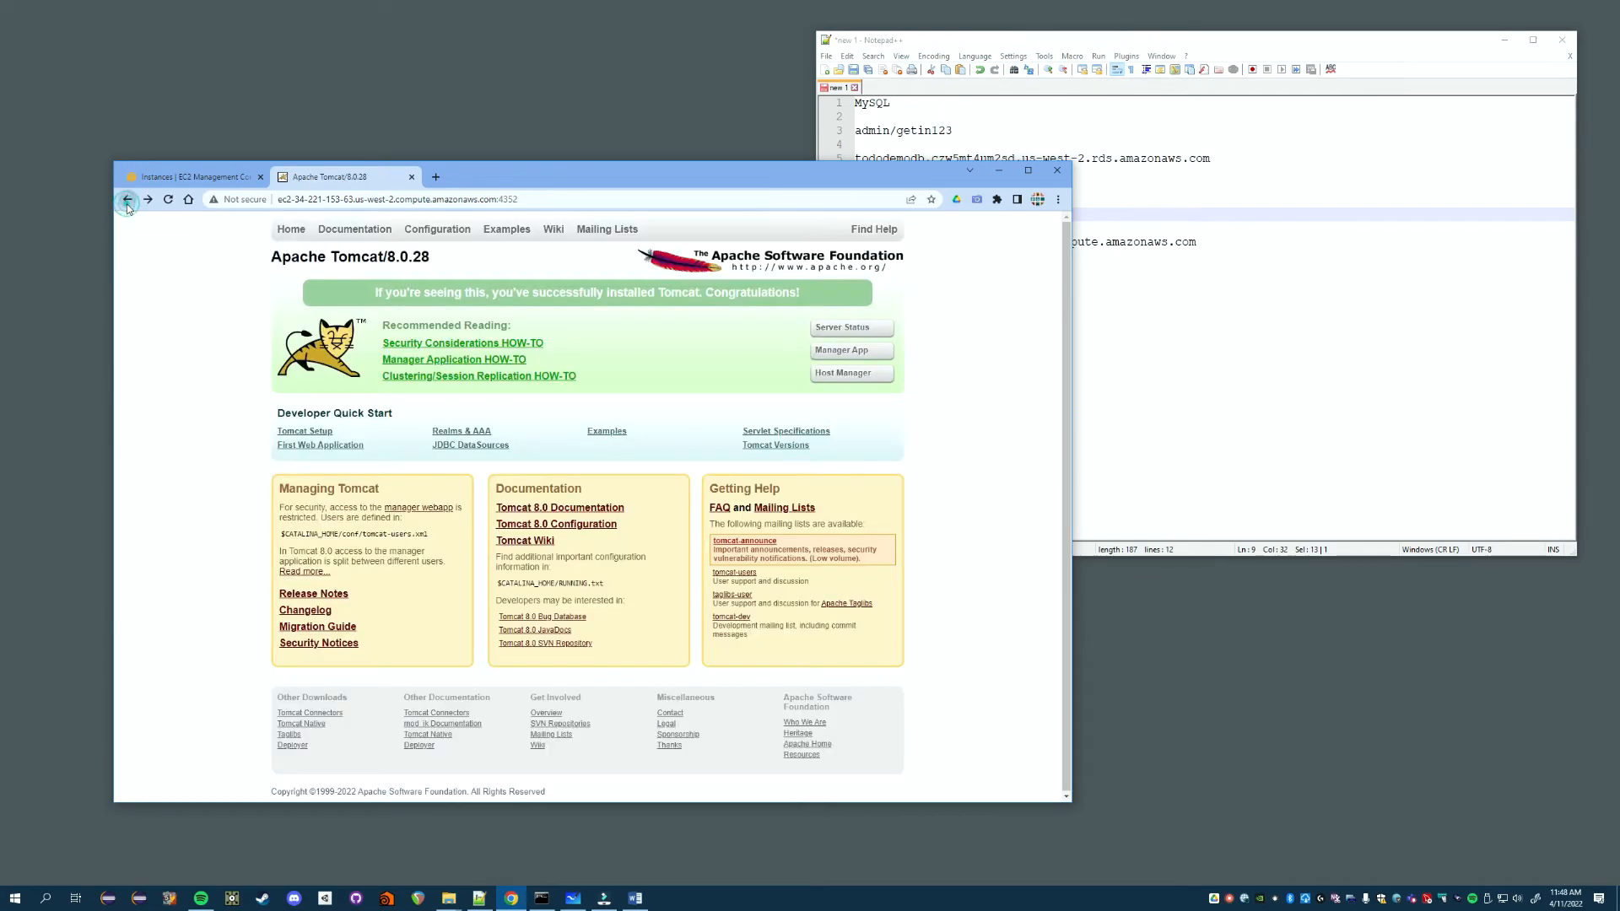
Examine the Tomcat Server Status page's server and JVM details, and go back through the home page to the Manager App
click(855, 327)
scroll(759, 471, down, 1)
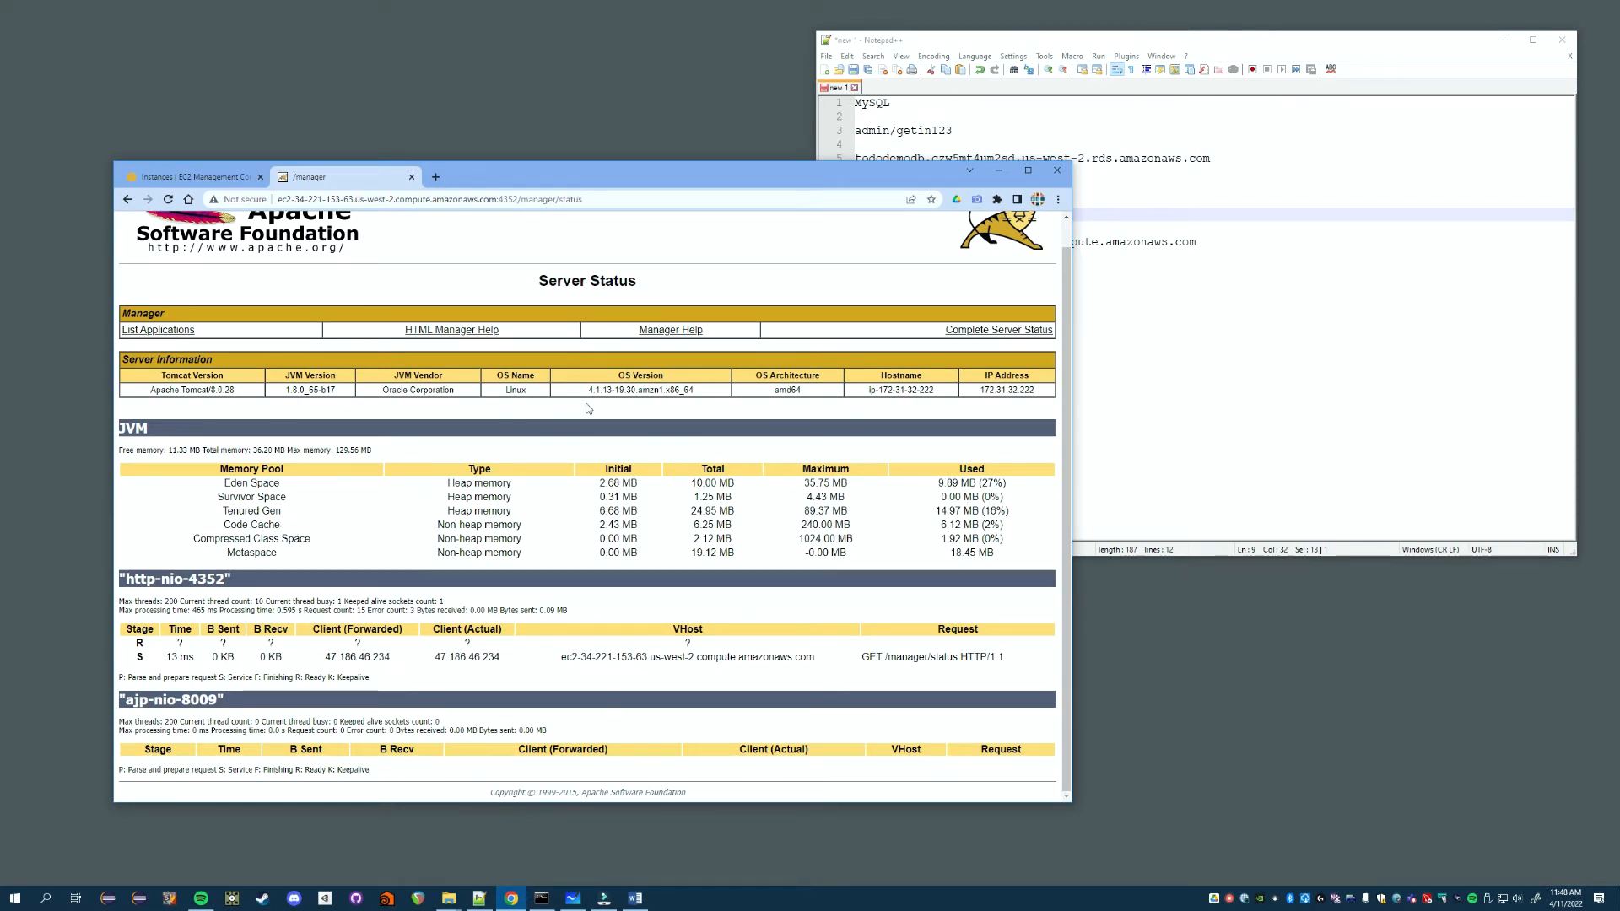
scroll(569, 402, up, 1)
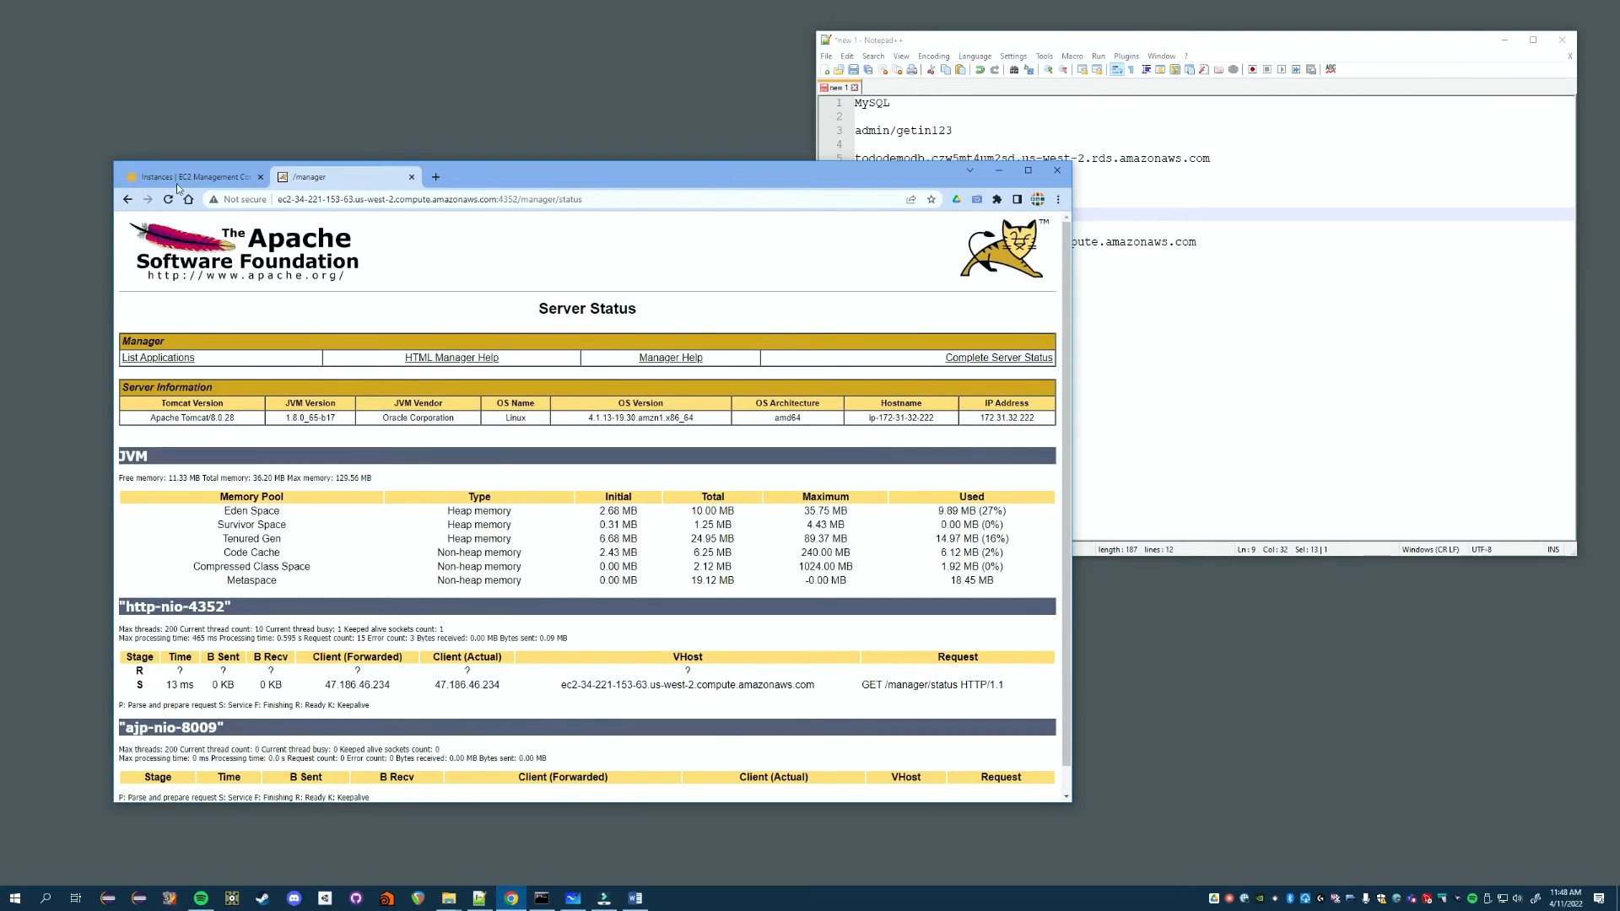
click(128, 200)
click(840, 354)
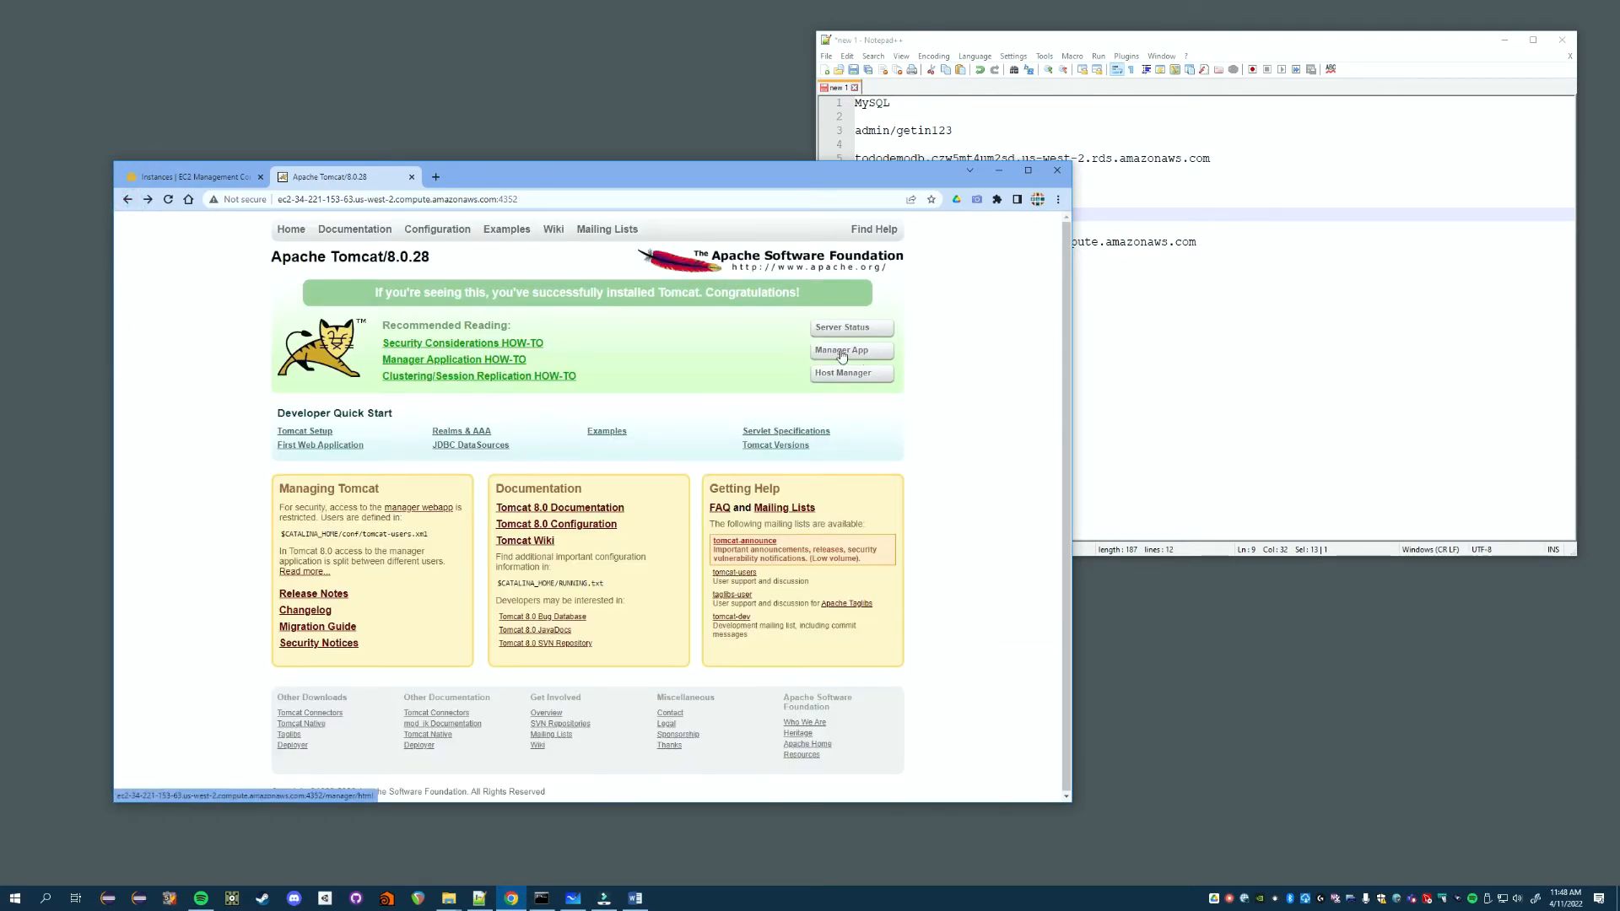
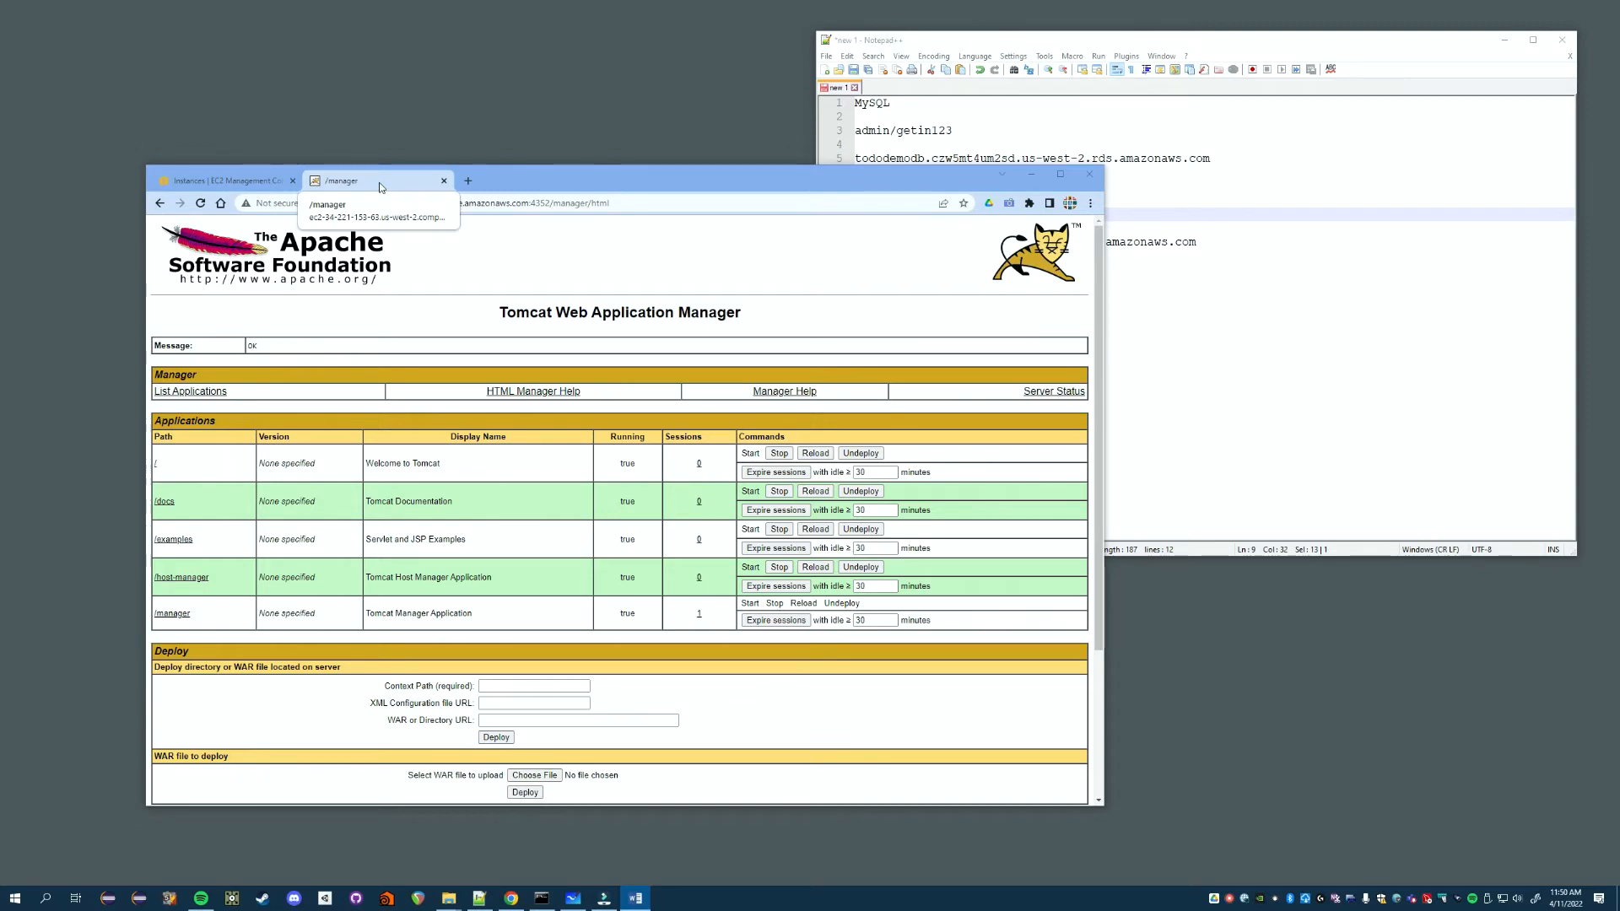
Close the Tomcat manager browser tab and the old Command Prompt window, leaving the EC2 instances page open
click(445, 182)
drag(444, 176, 422, 134)
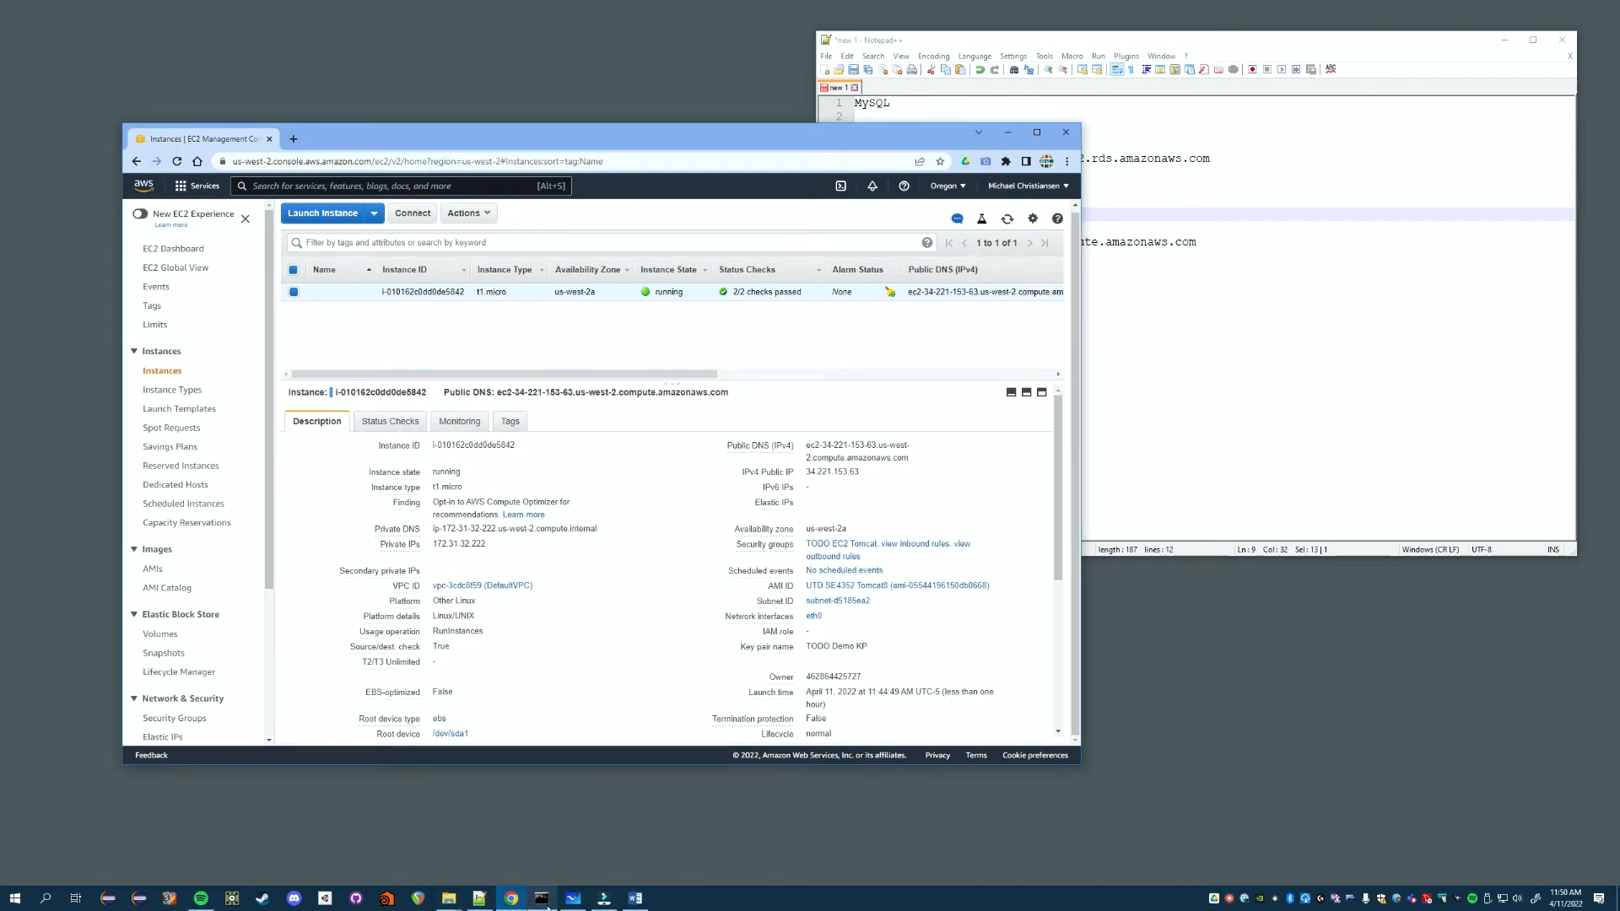
mouse_move(541, 902)
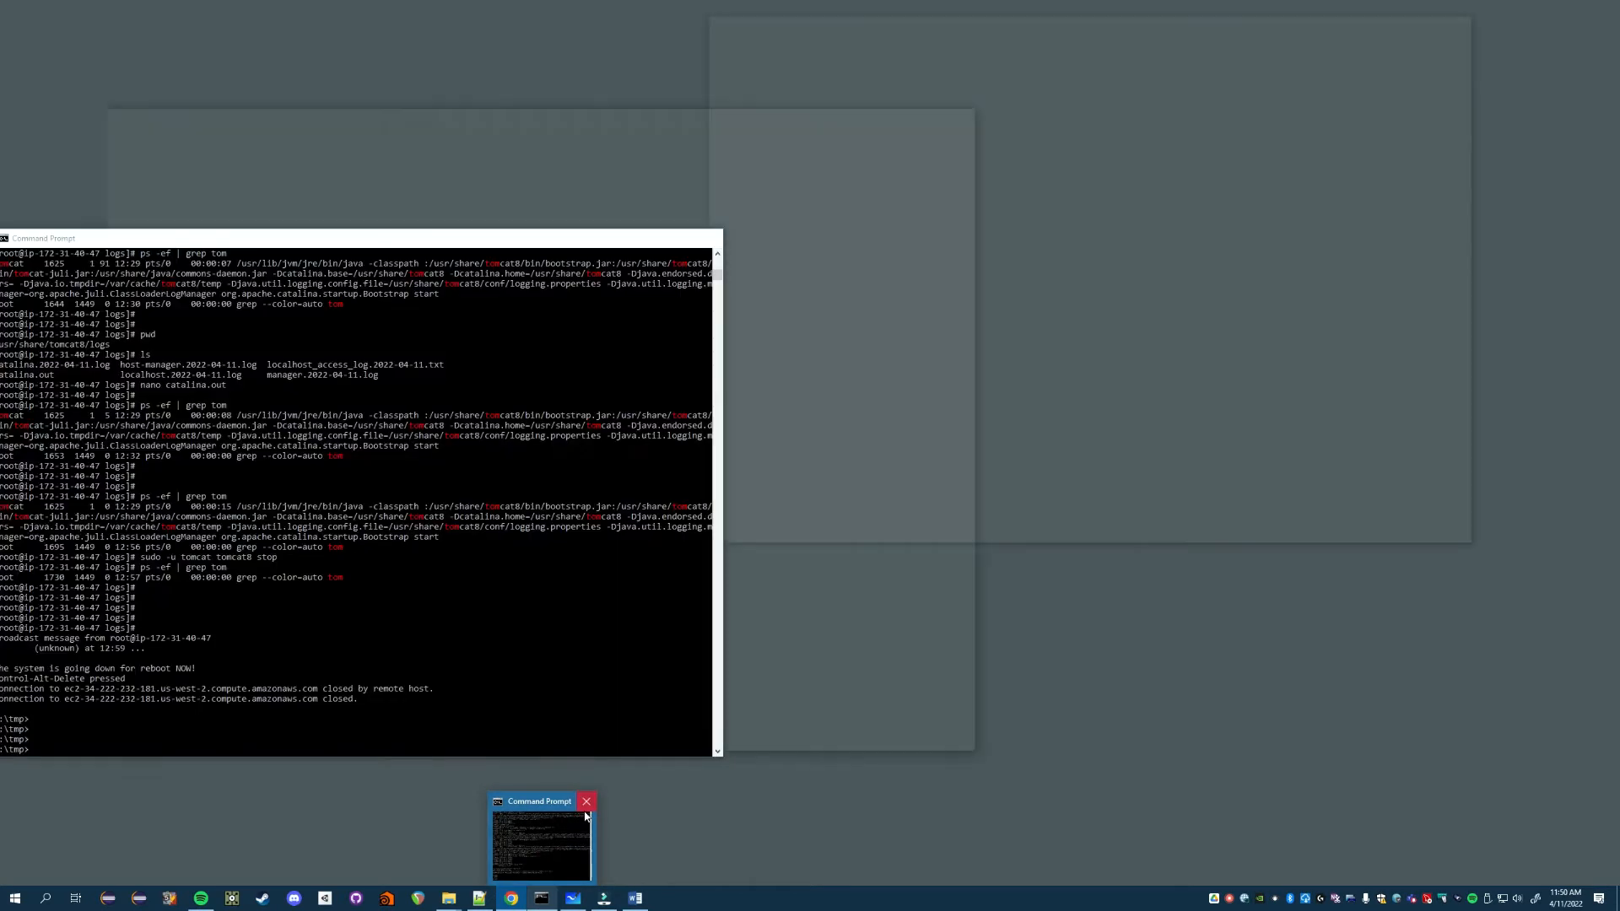
click(585, 804)
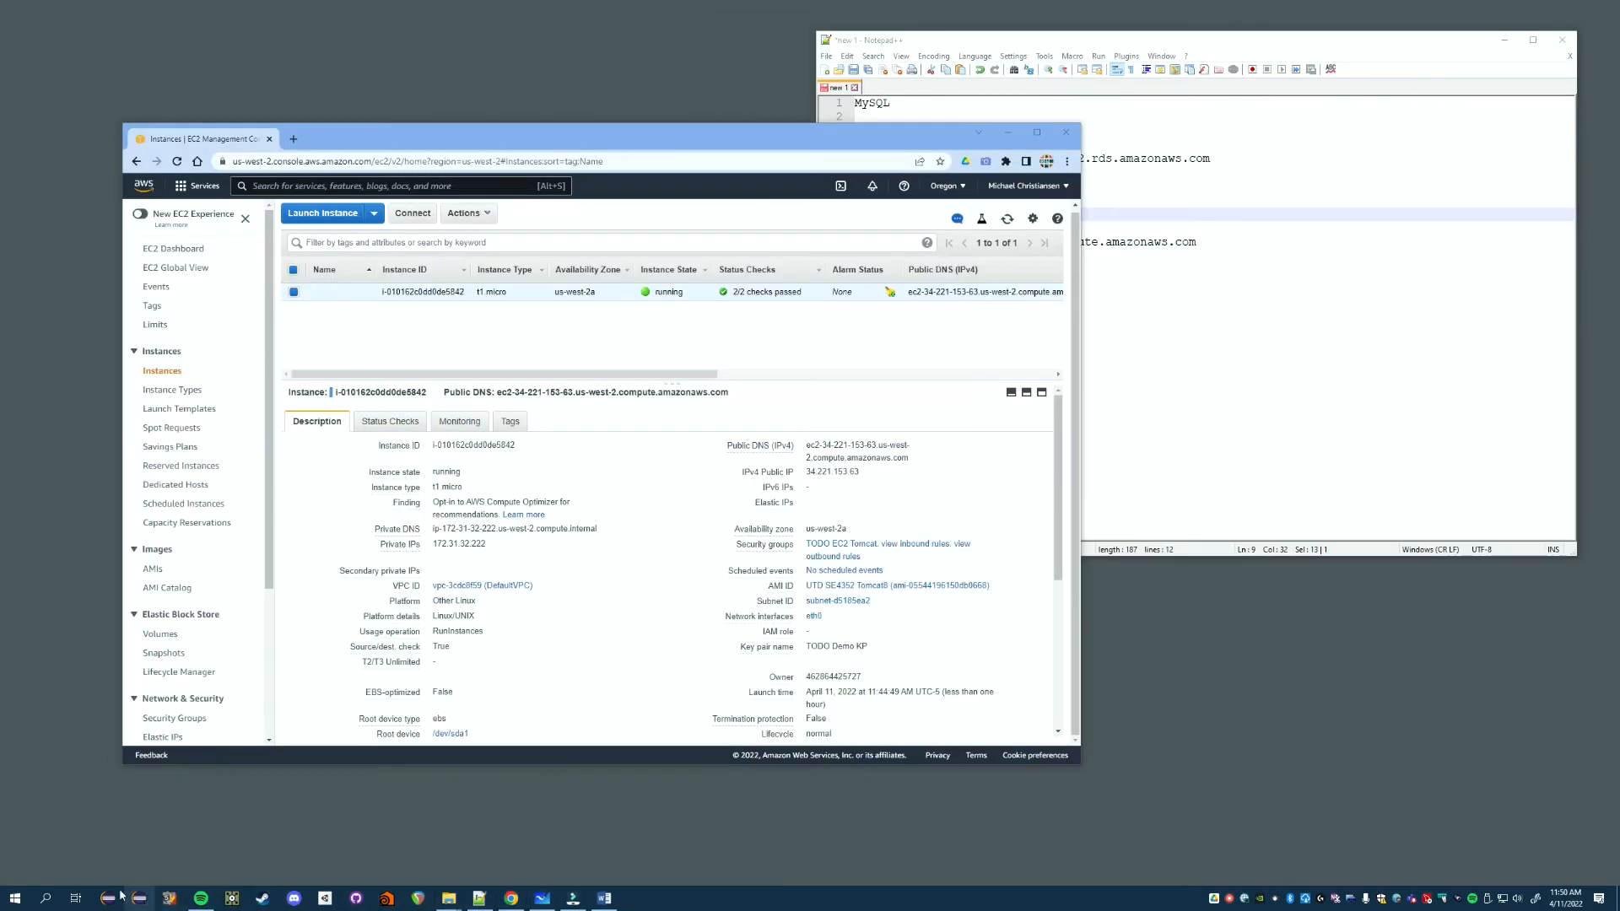
Open a new Command Prompt and run ssh without arguments to check that it is installed
click(49, 902)
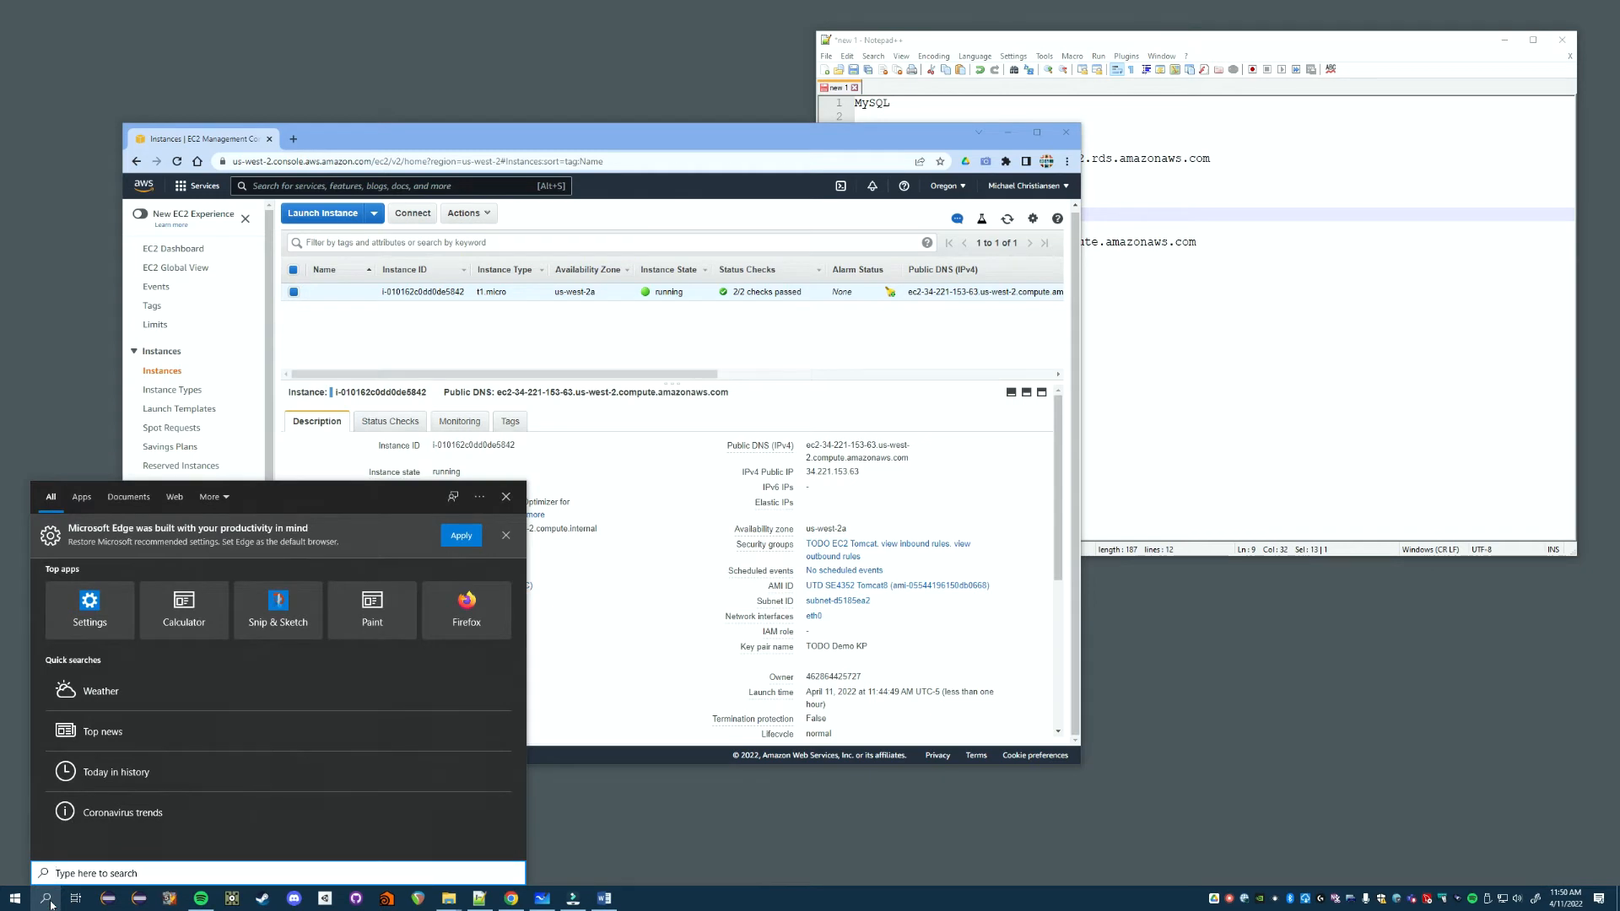
text(cmd)
key(Return)
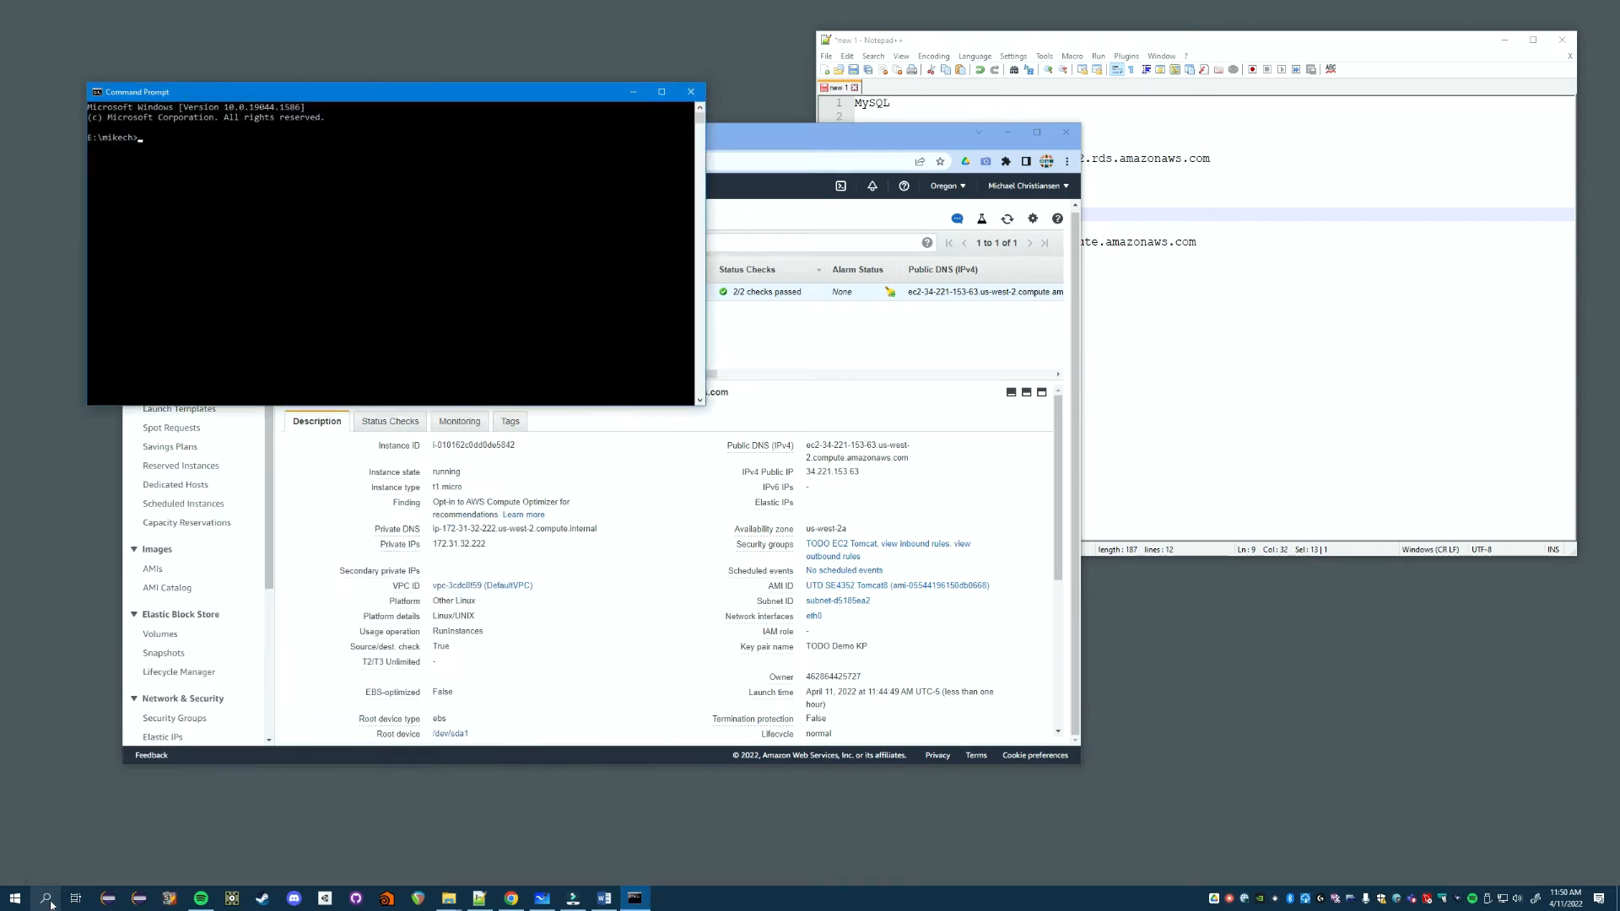
drag(332, 94, 368, 212)
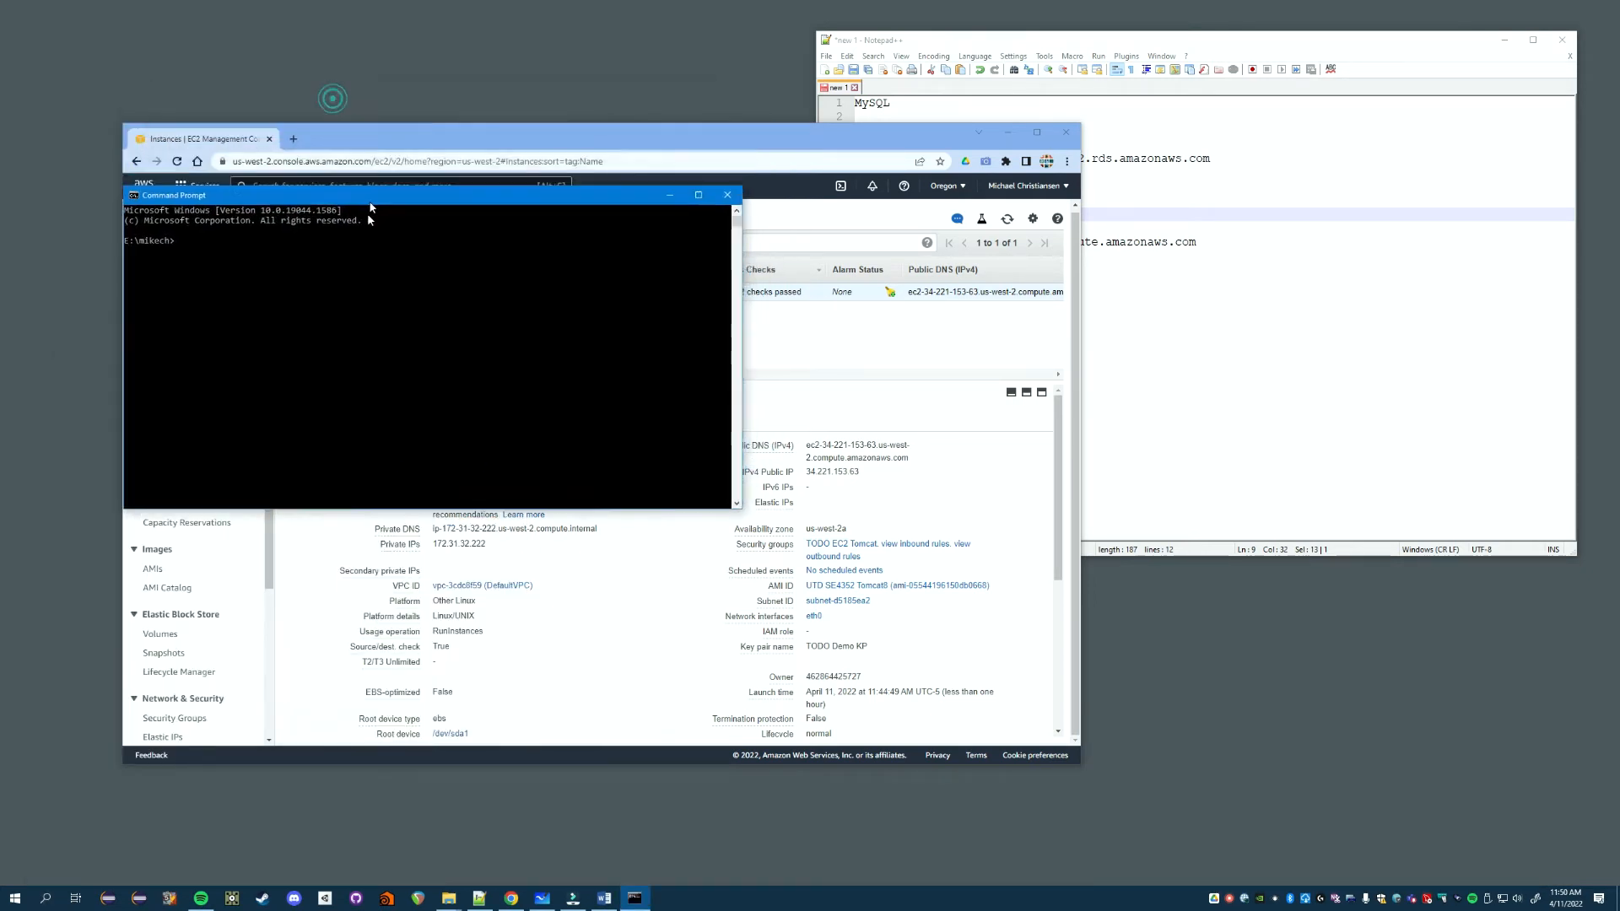
text(ssh)
key(Return)
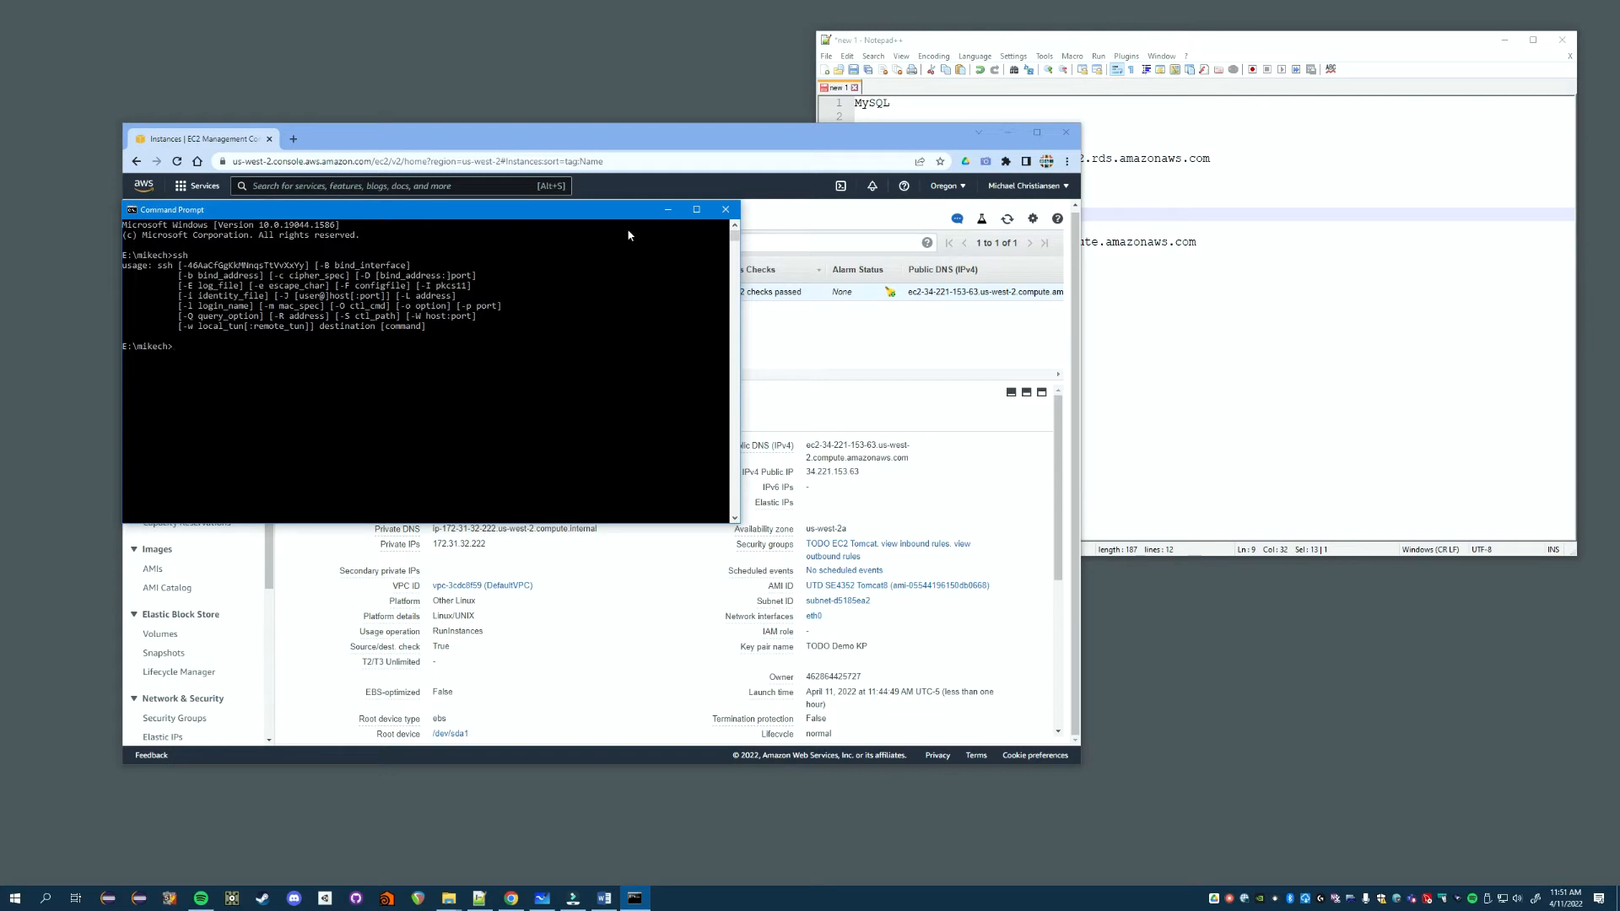
Duplicate the EC2 DNS address in the Notepad++ notes, placing the copy between the Tomcat credentials and the original address
click(1359, 296)
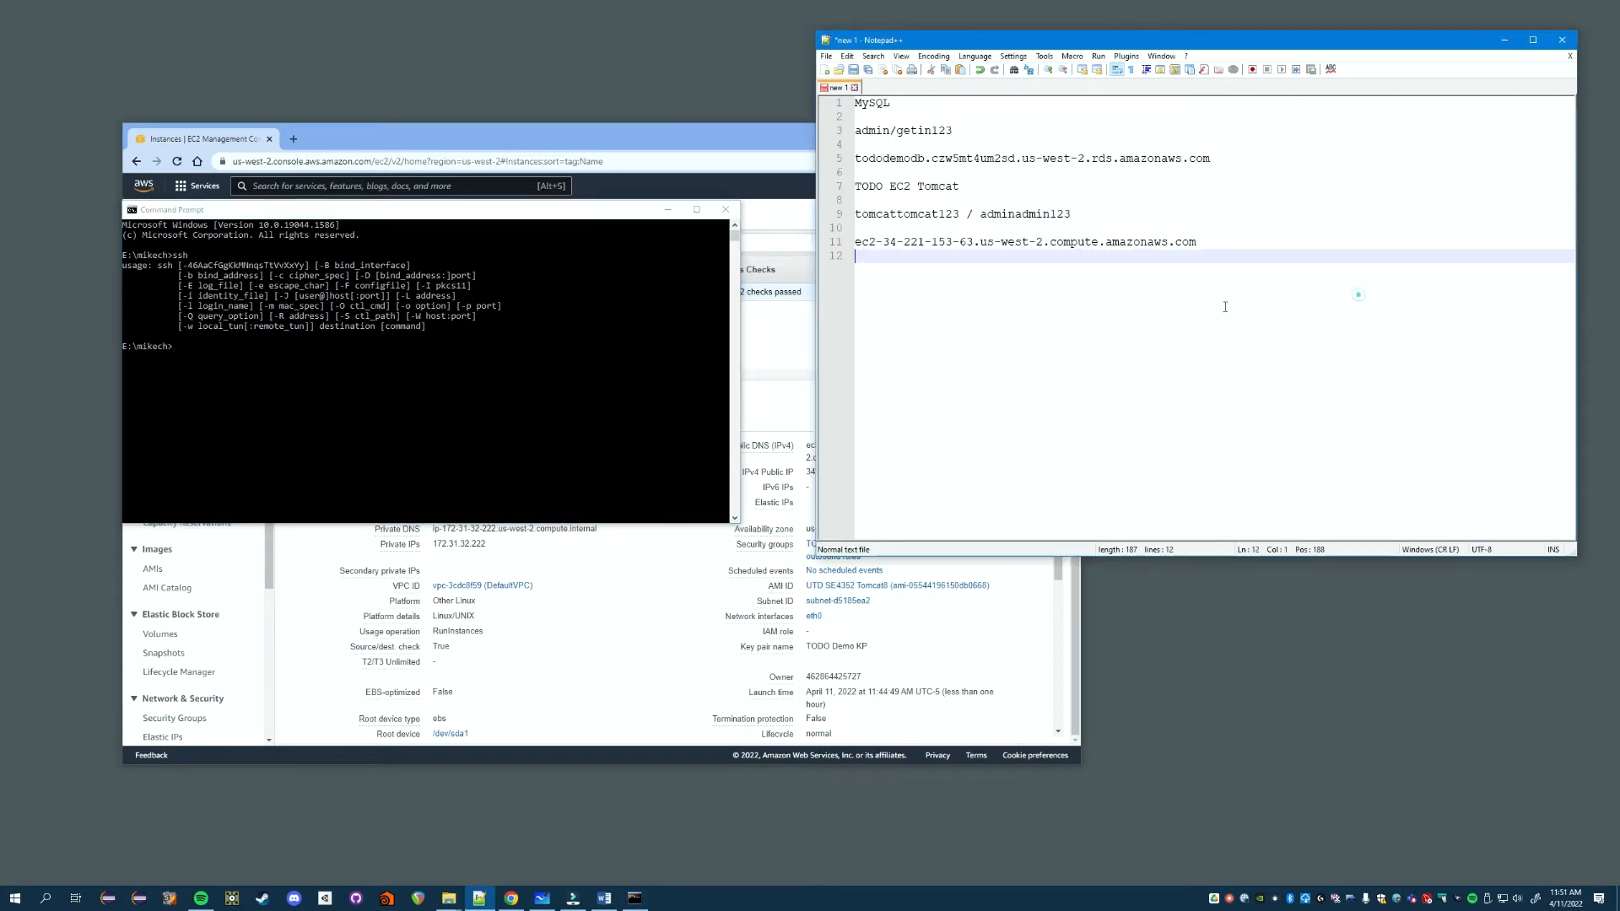
click(888, 218)
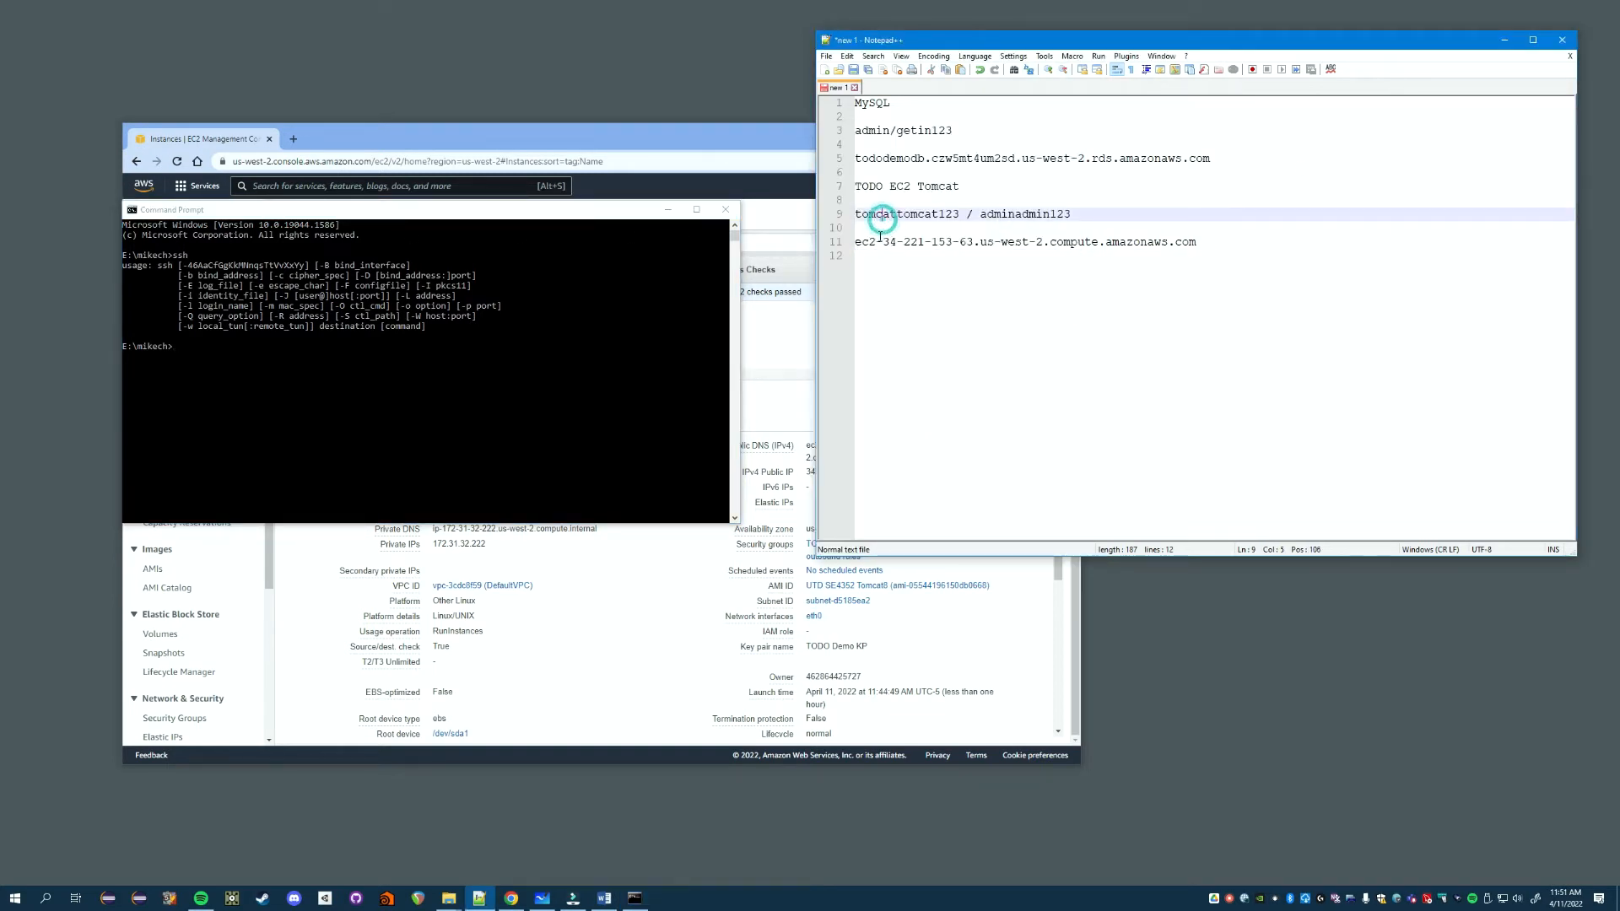
click(880, 244)
click(884, 233)
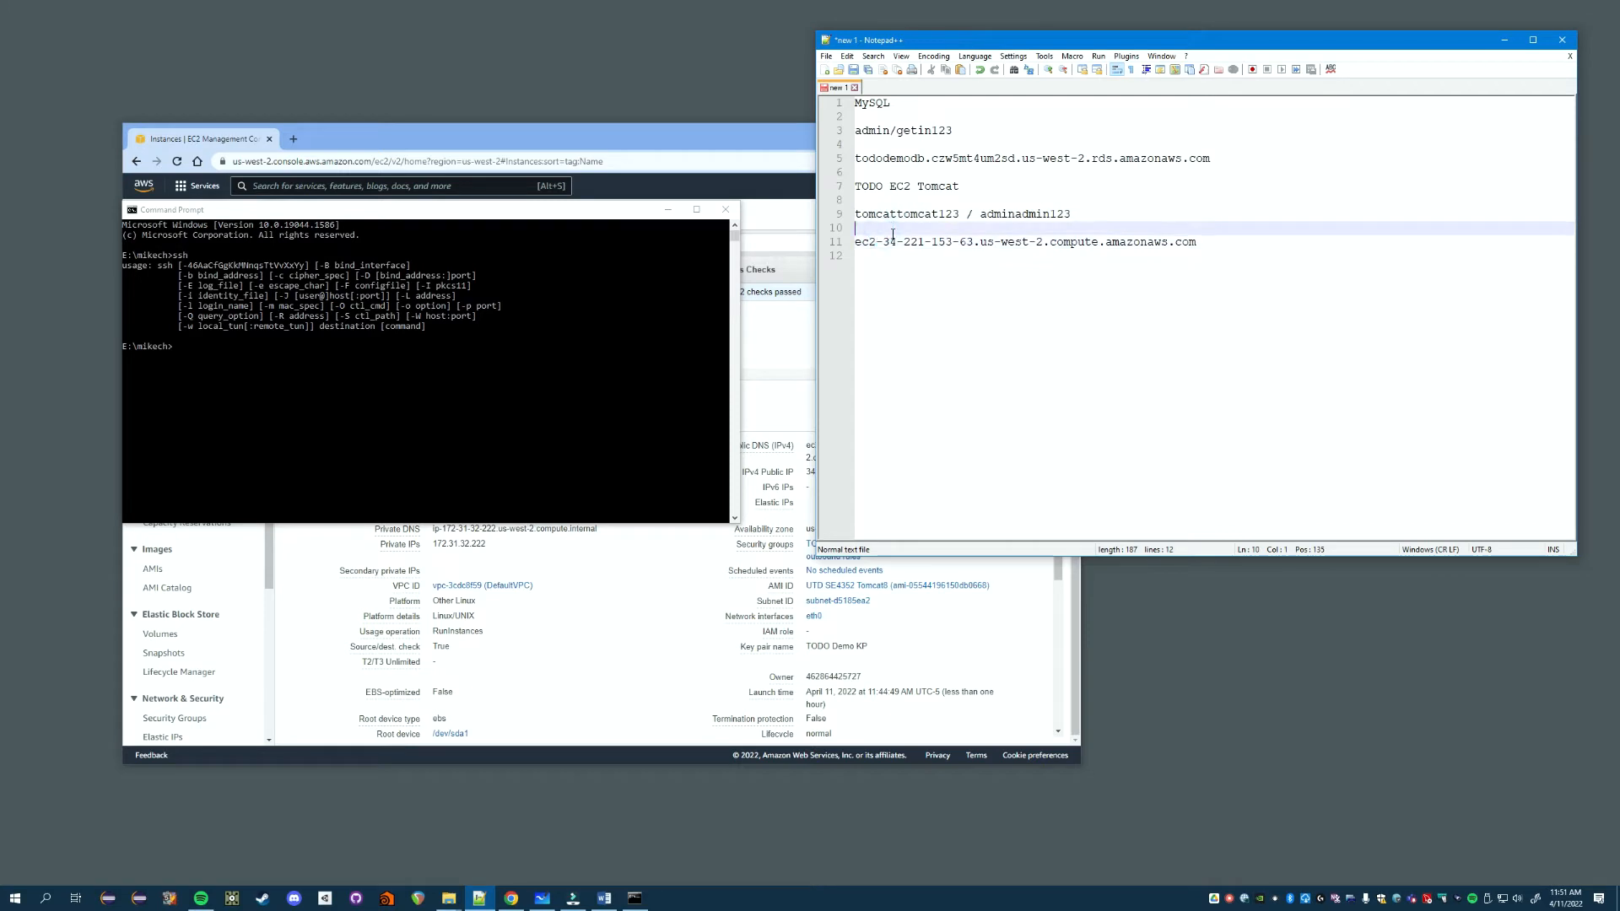
key(Return)
key(Down)
key(shift+Down)
key(ctrl+c)
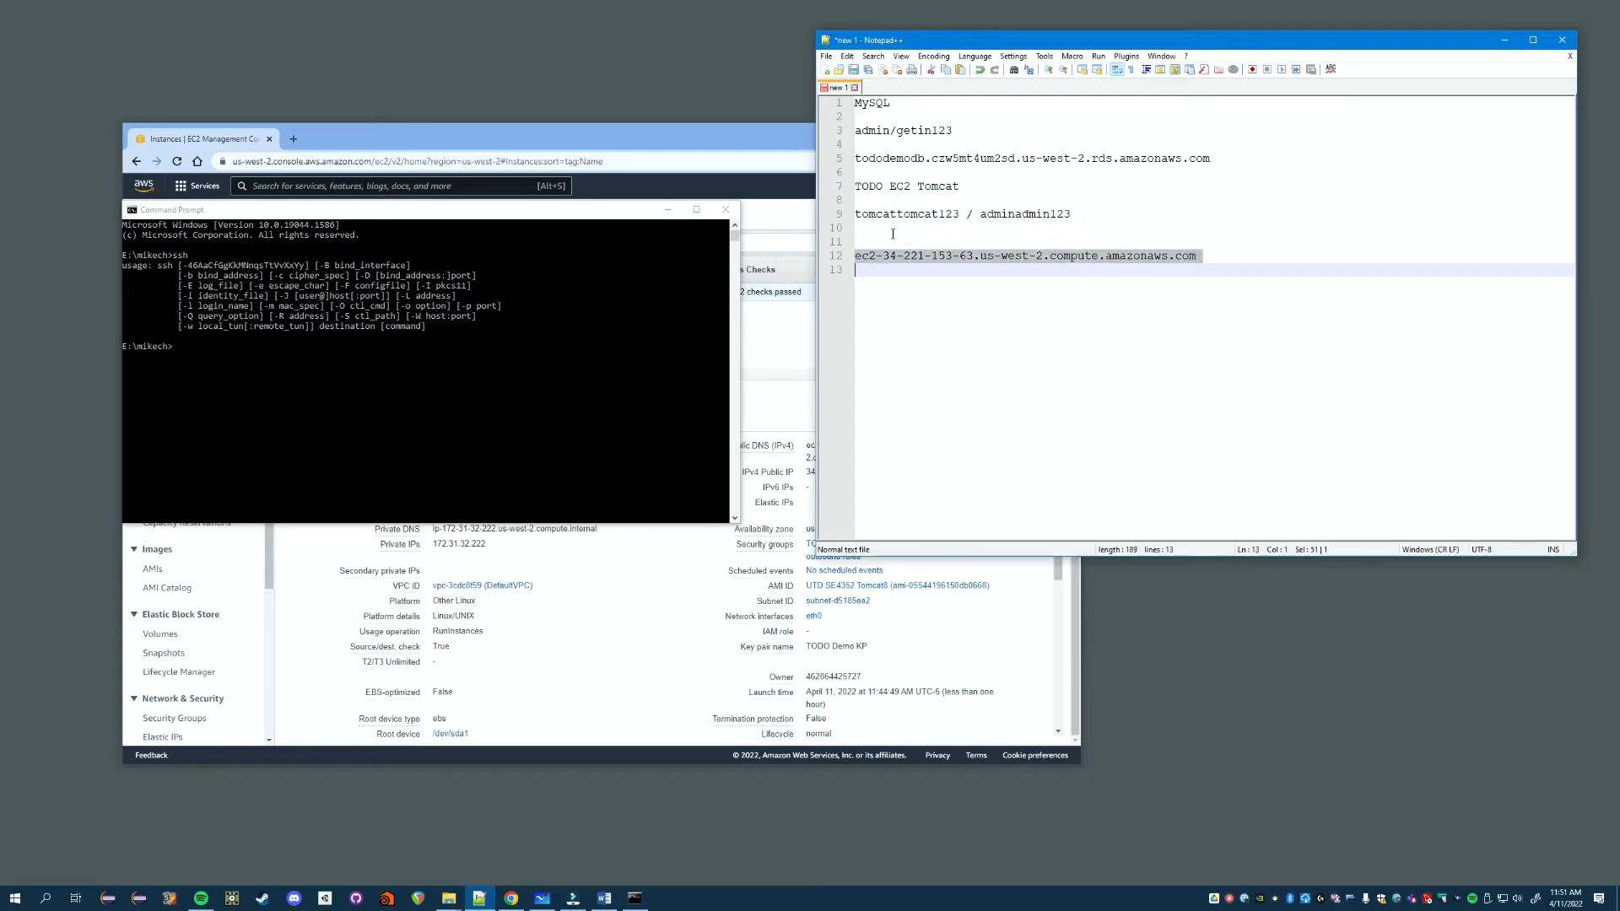
key(Up)
key(Up)
key(Up)
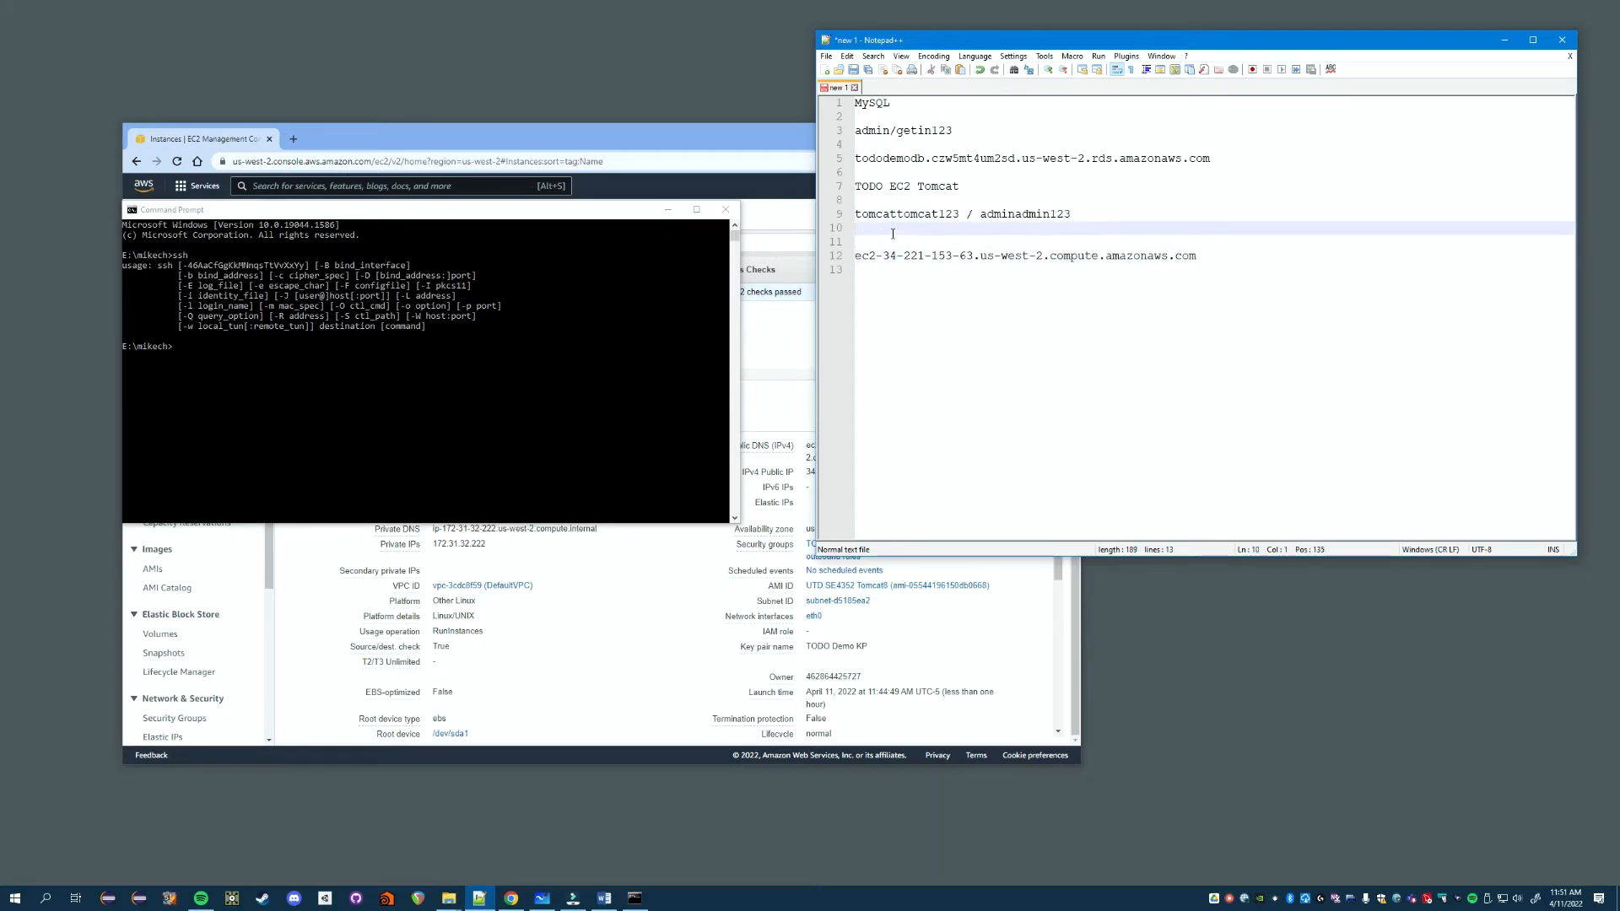
key(ctrl+v)
key(Up)
key(Return)
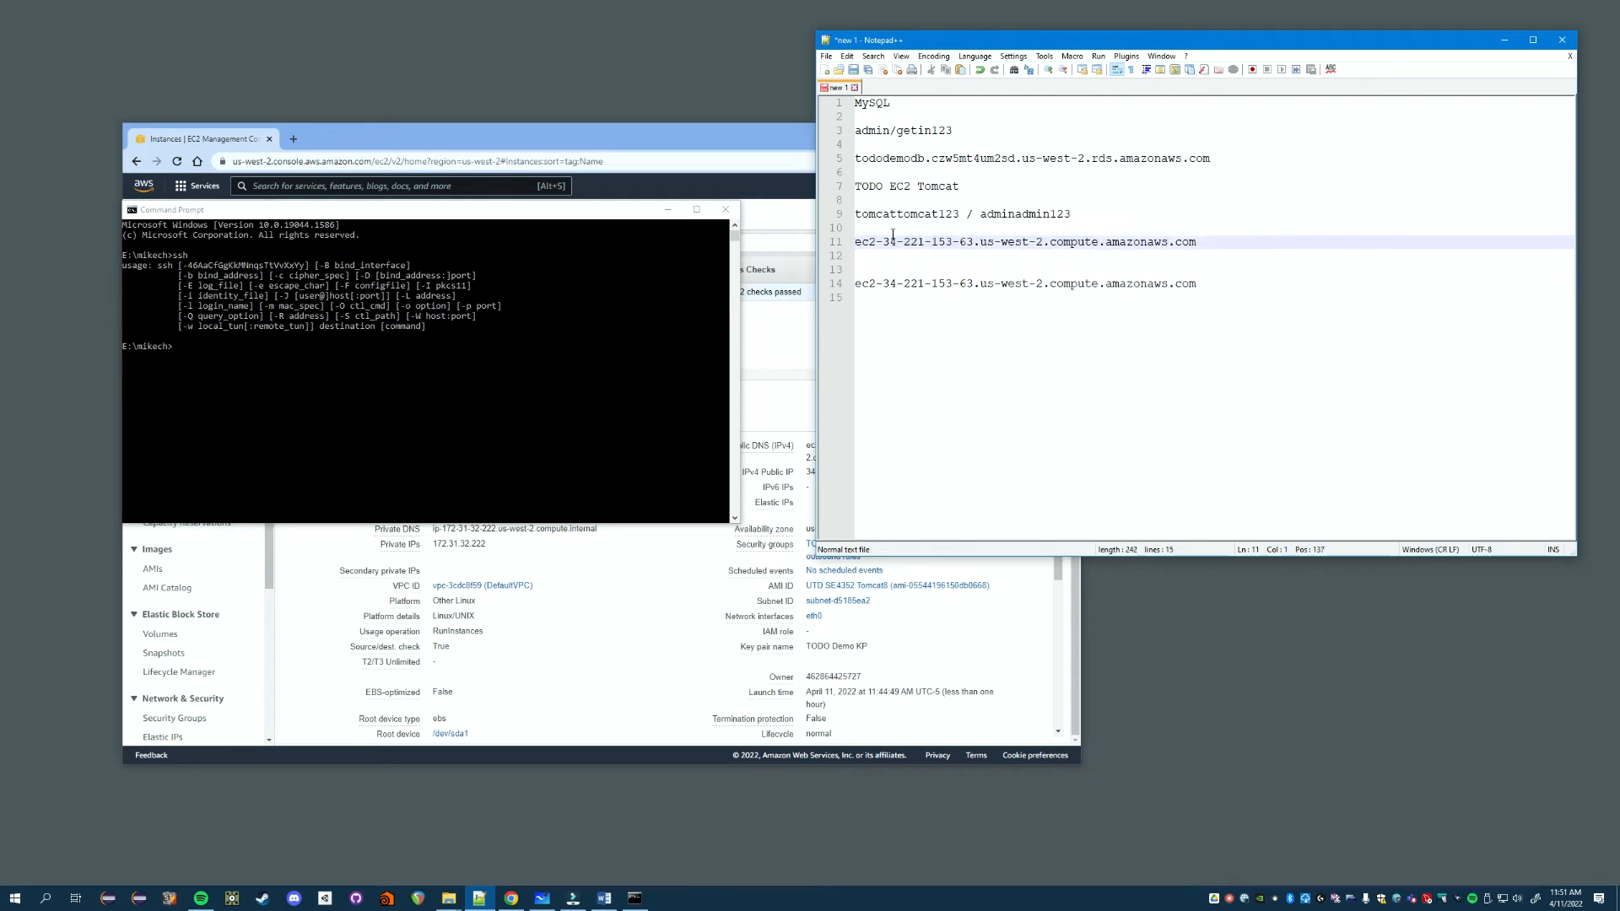
Prefix the upper EC2 DNS address in the notes with ec2-user@
text(ec2-)
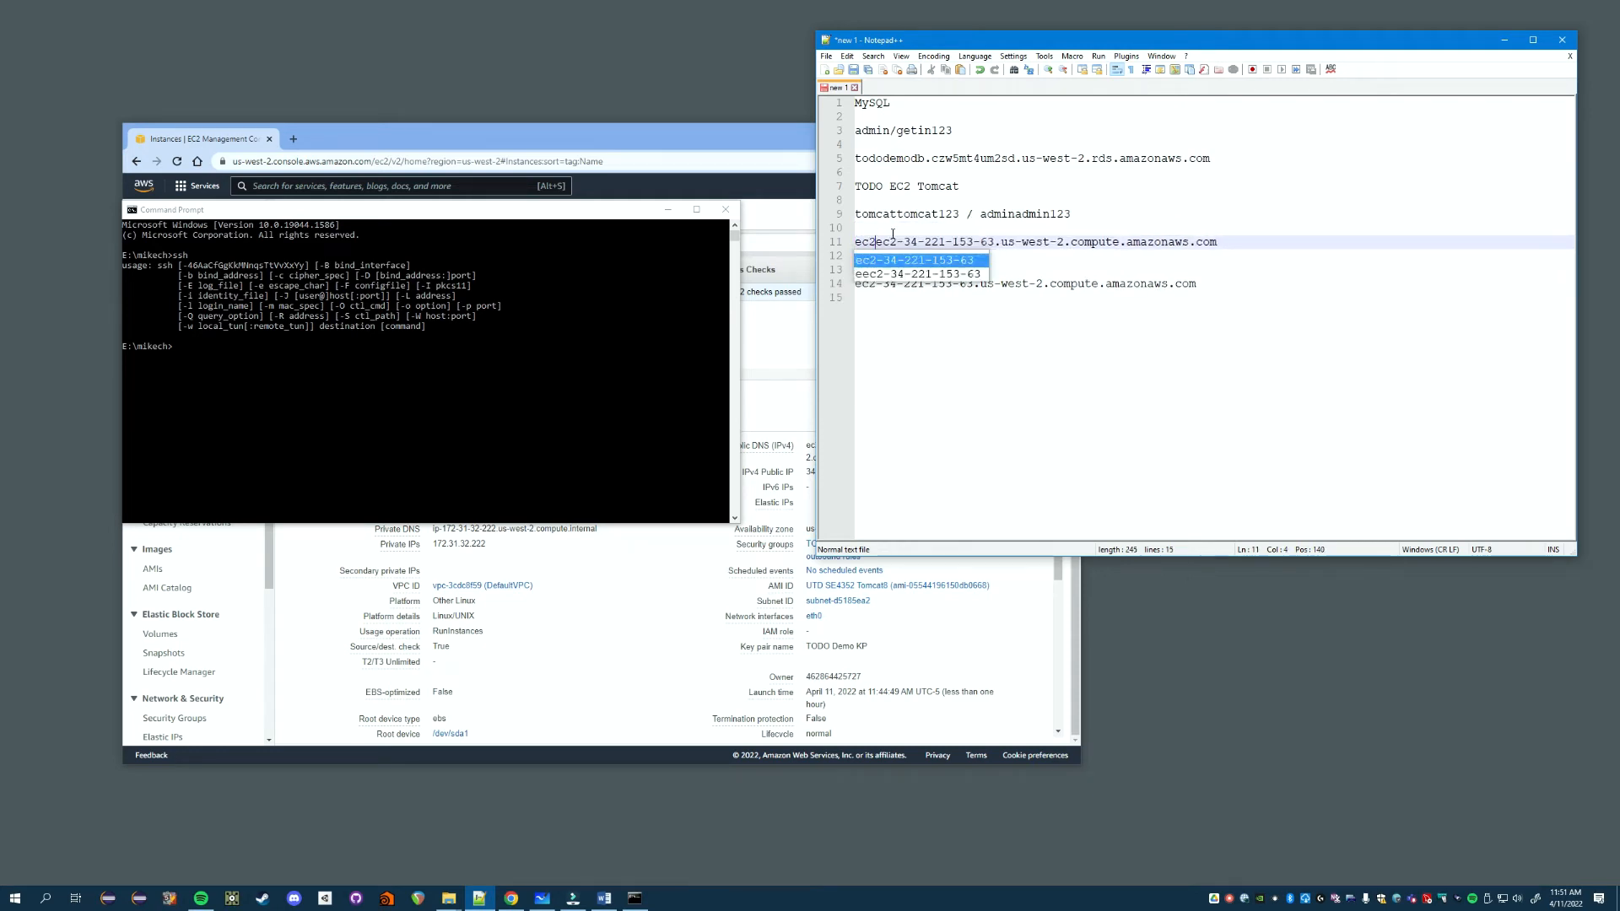
text(user@)
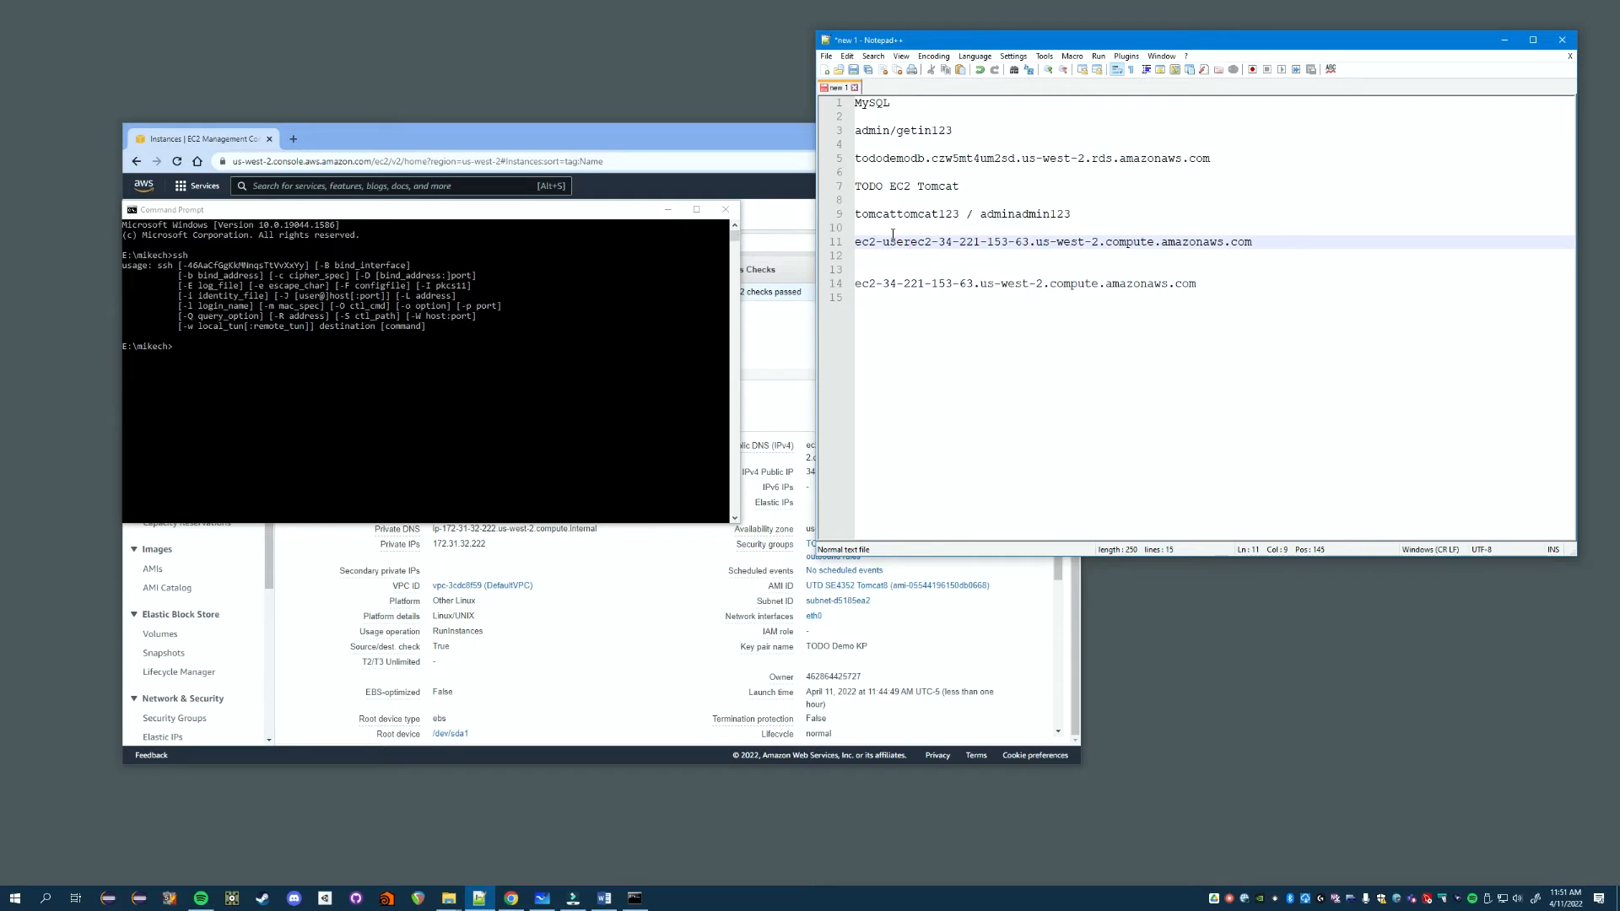
click(1134, 339)
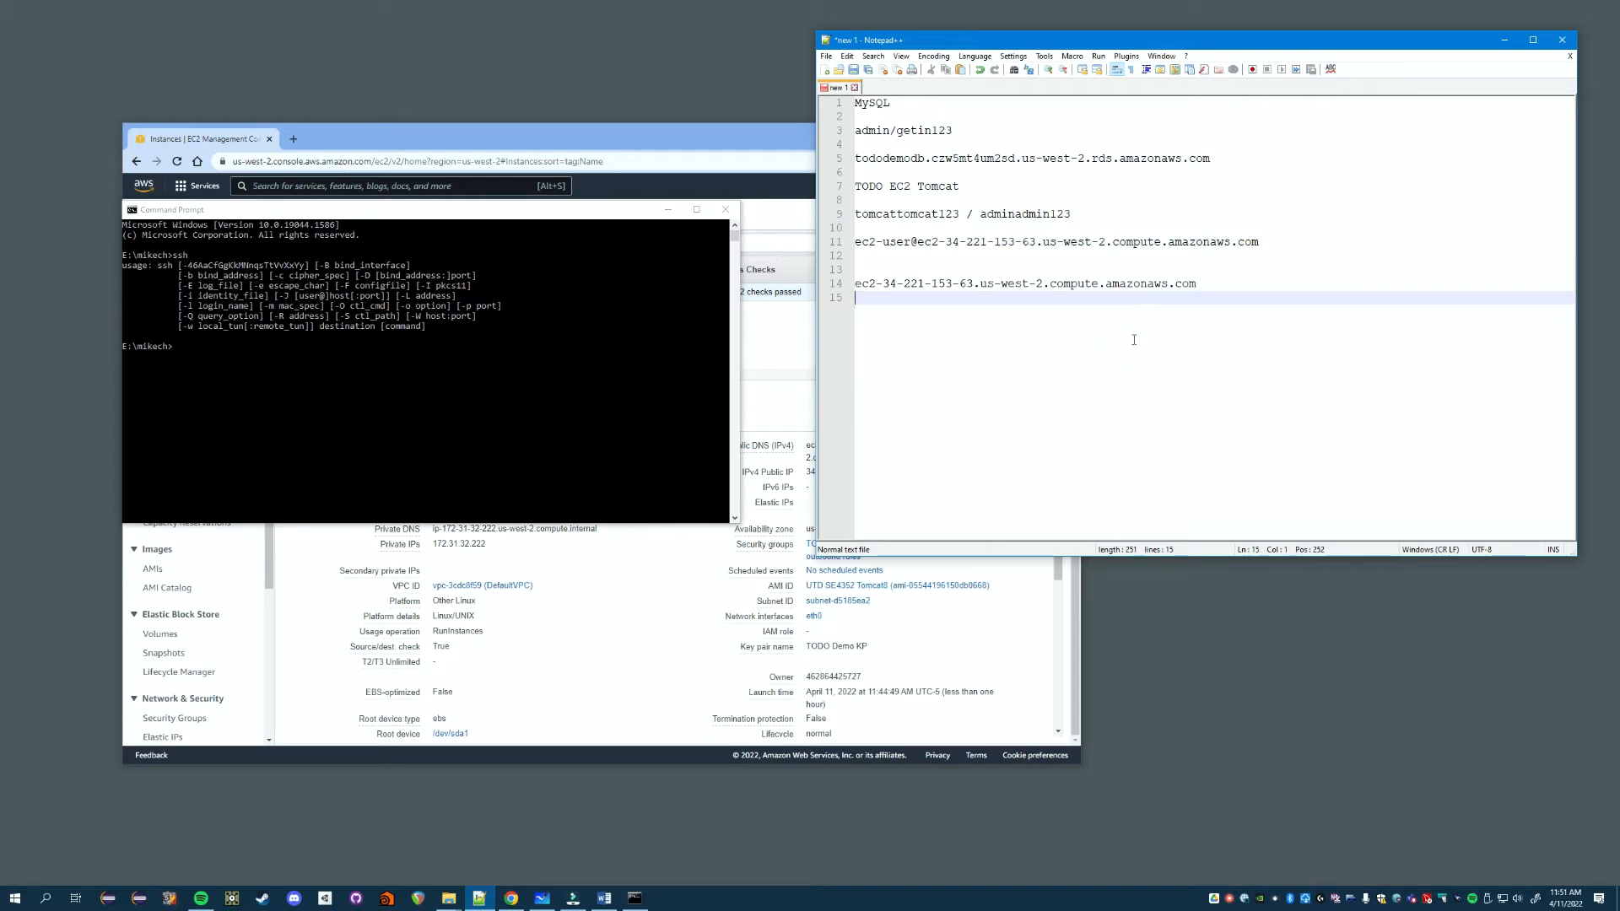
Locate the TODO Demo KP.pem key file in File Explorer's tmp folder on drive C
click(391, 316)
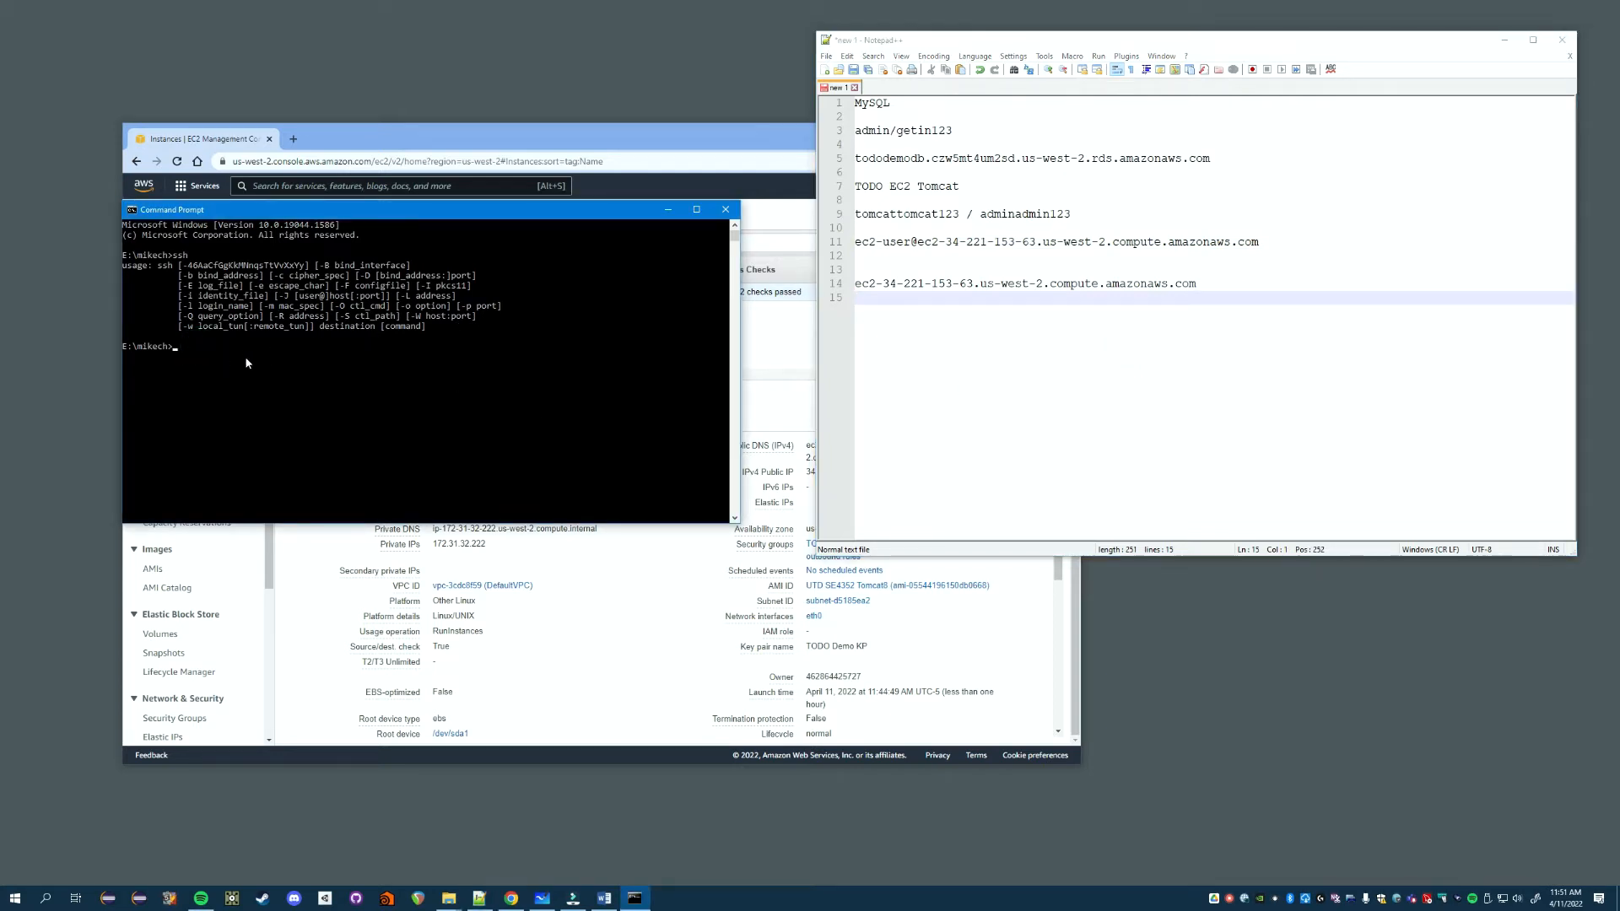
text(ssh)
key(BackSpace)
key(BackSpace)
mouse_move(449, 898)
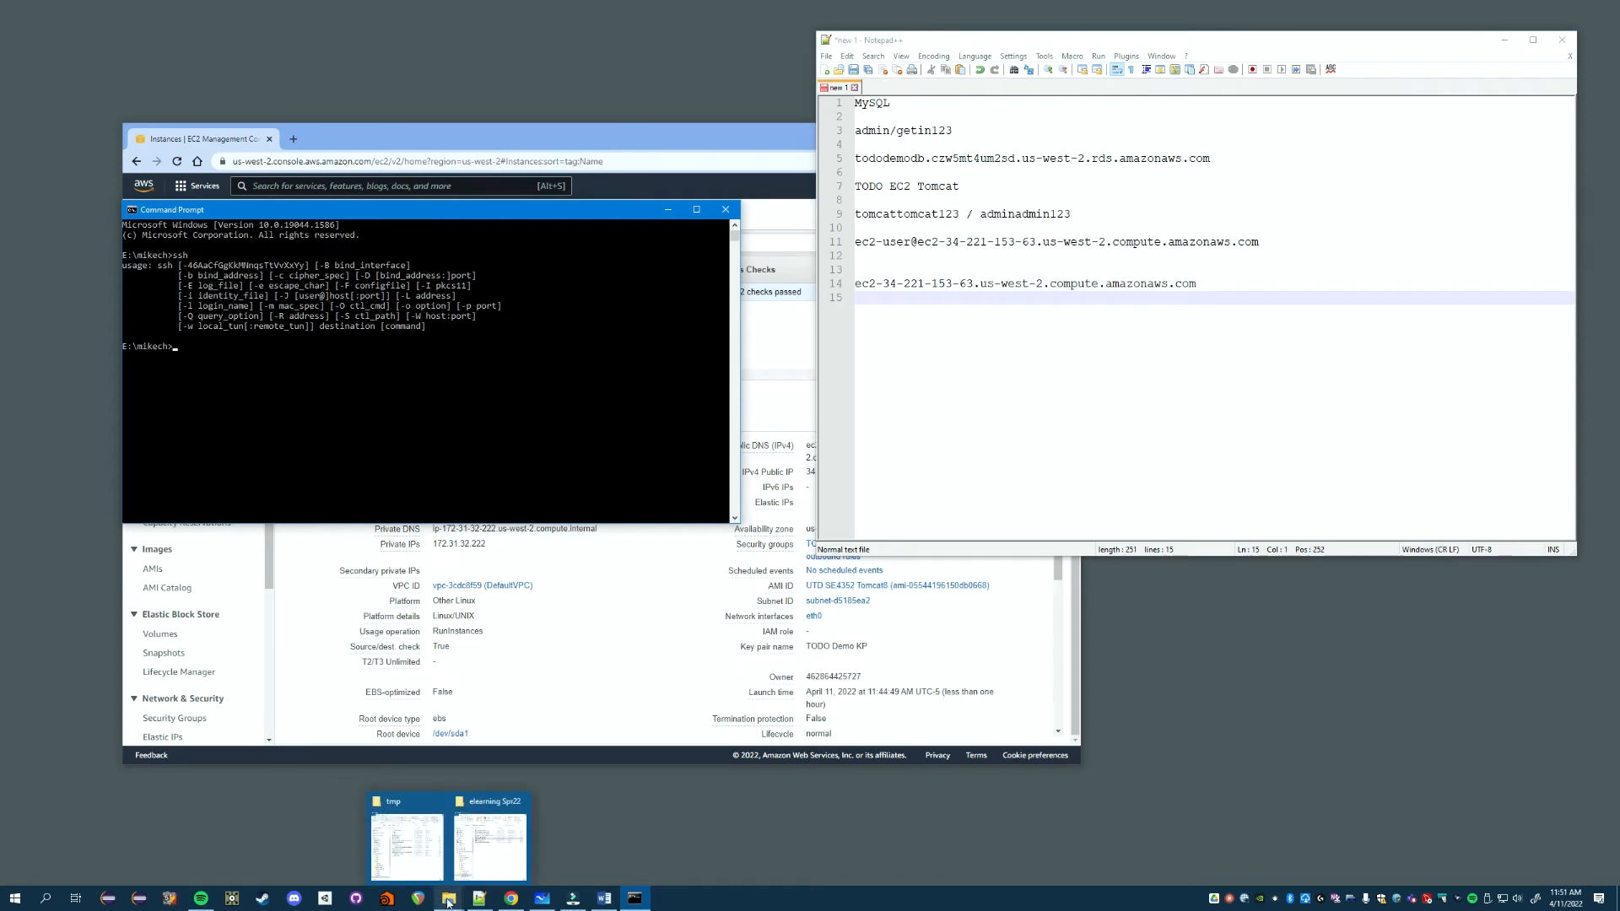
click(405, 848)
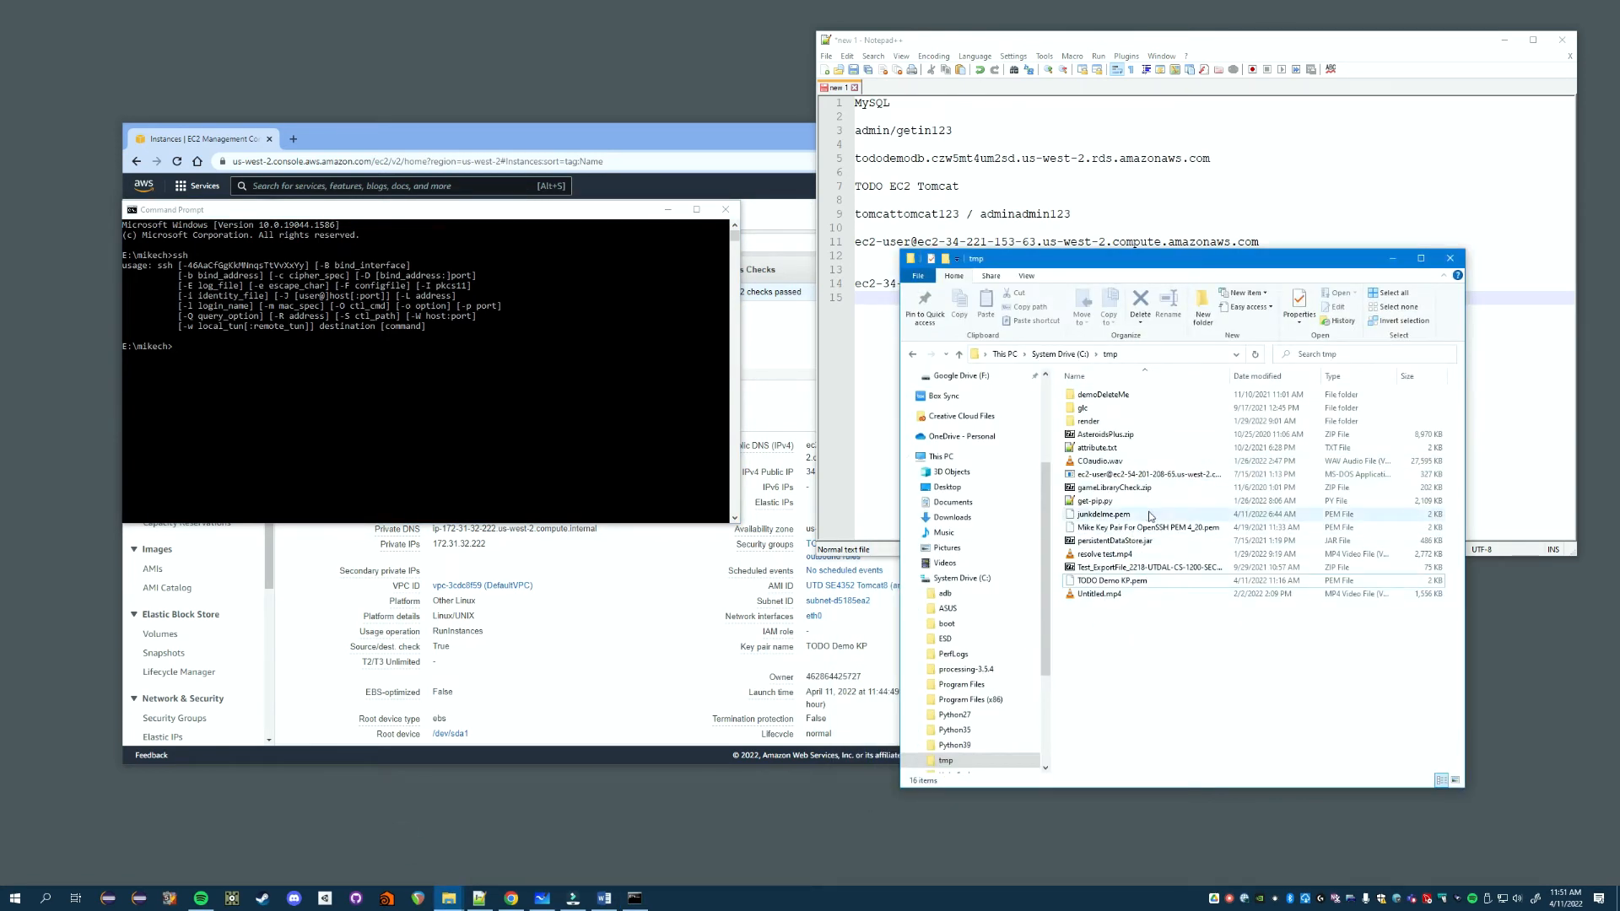
click(1092, 580)
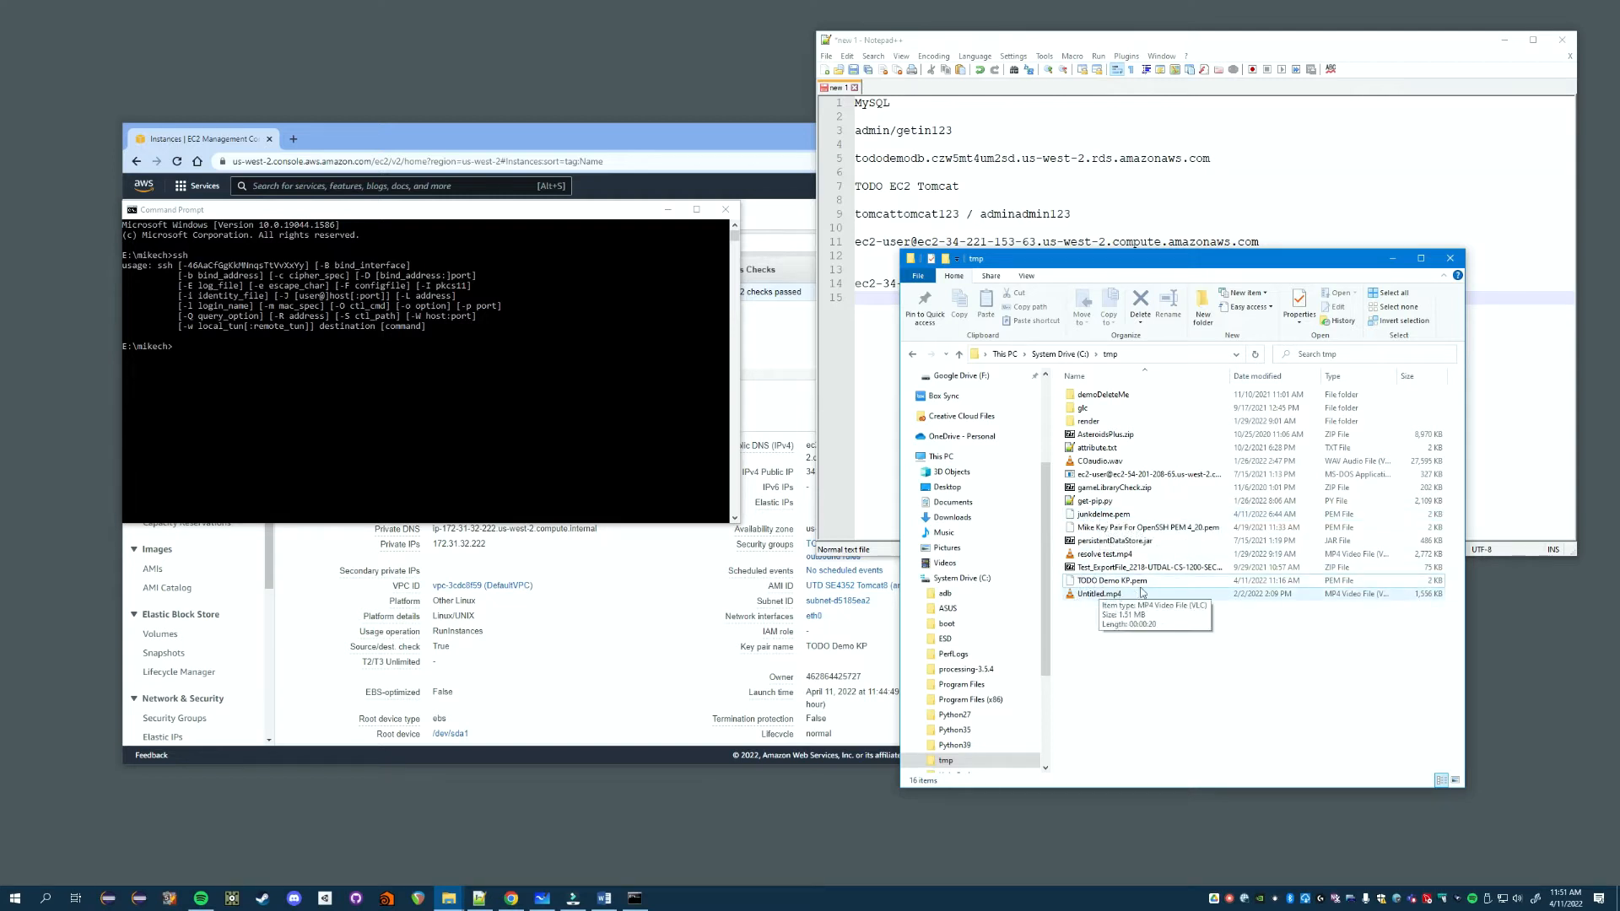
Switch the Command Prompt to C:\tmp and list the folder's files
click(355, 452)
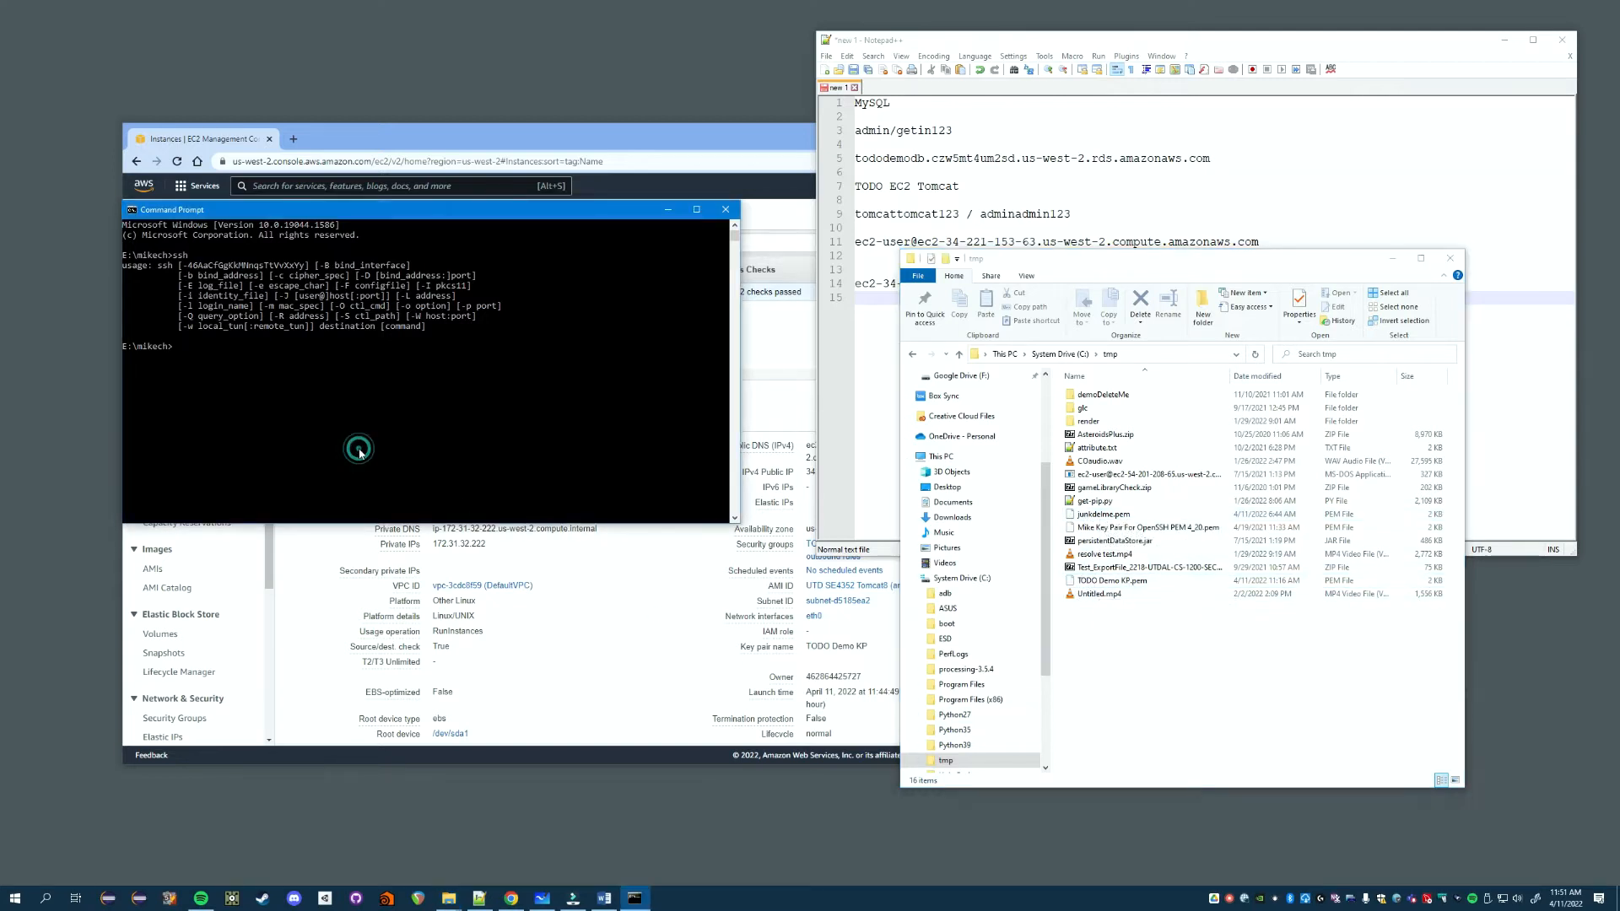
text(c:)
key(Return)
text(cd tmp)
key(Return)
text(l)
key(BackSpace)
text(dir)
key(Return)
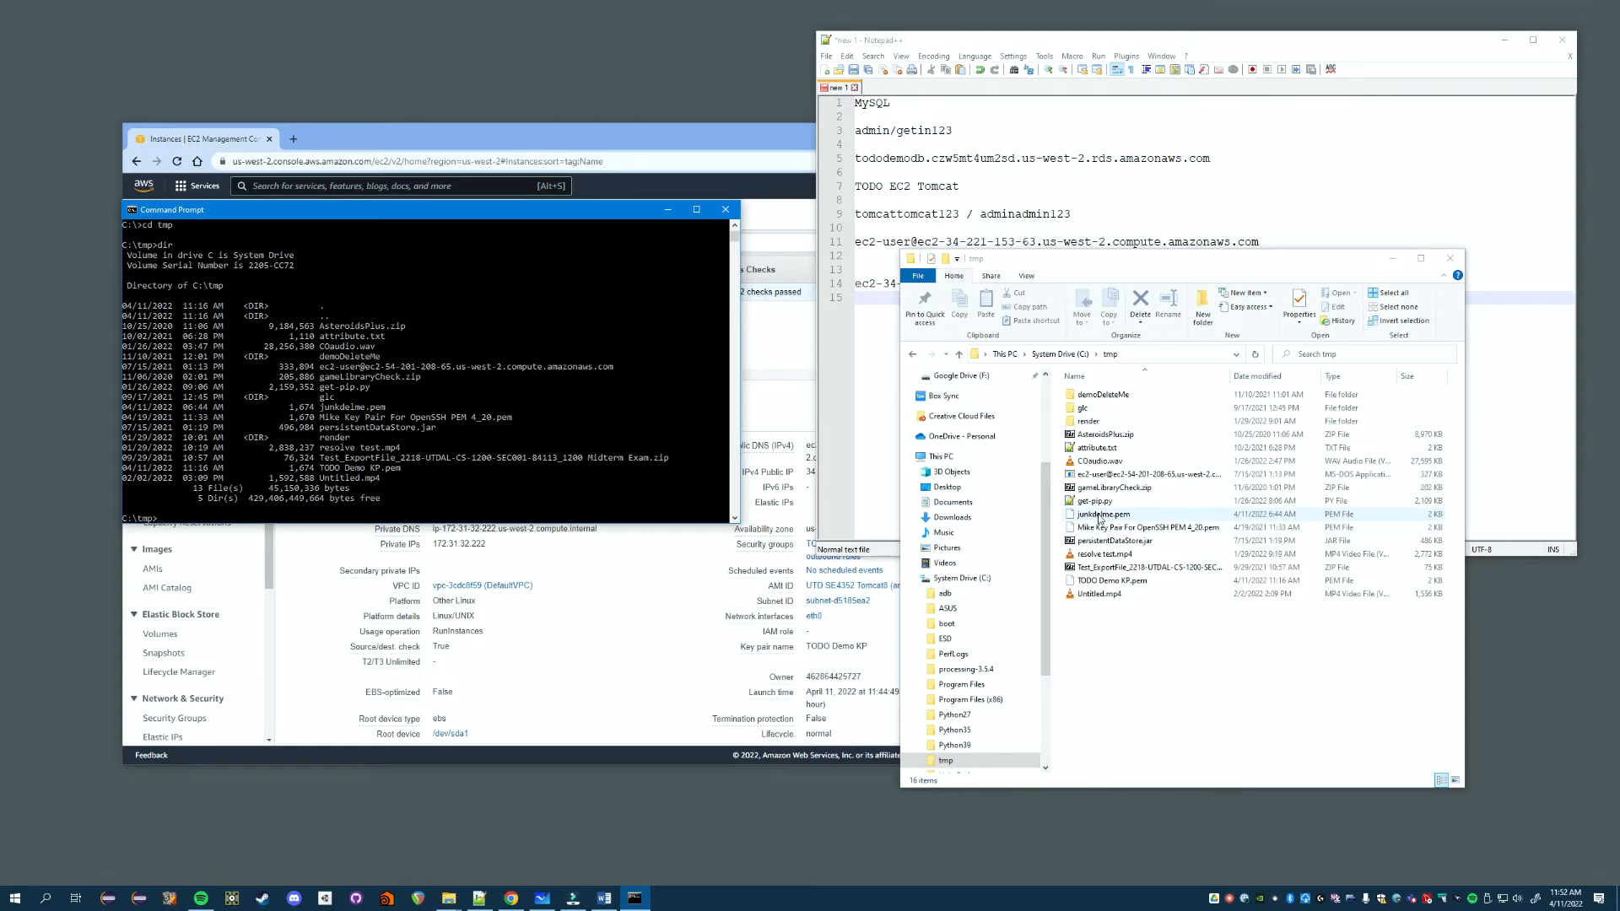
click(507, 498)
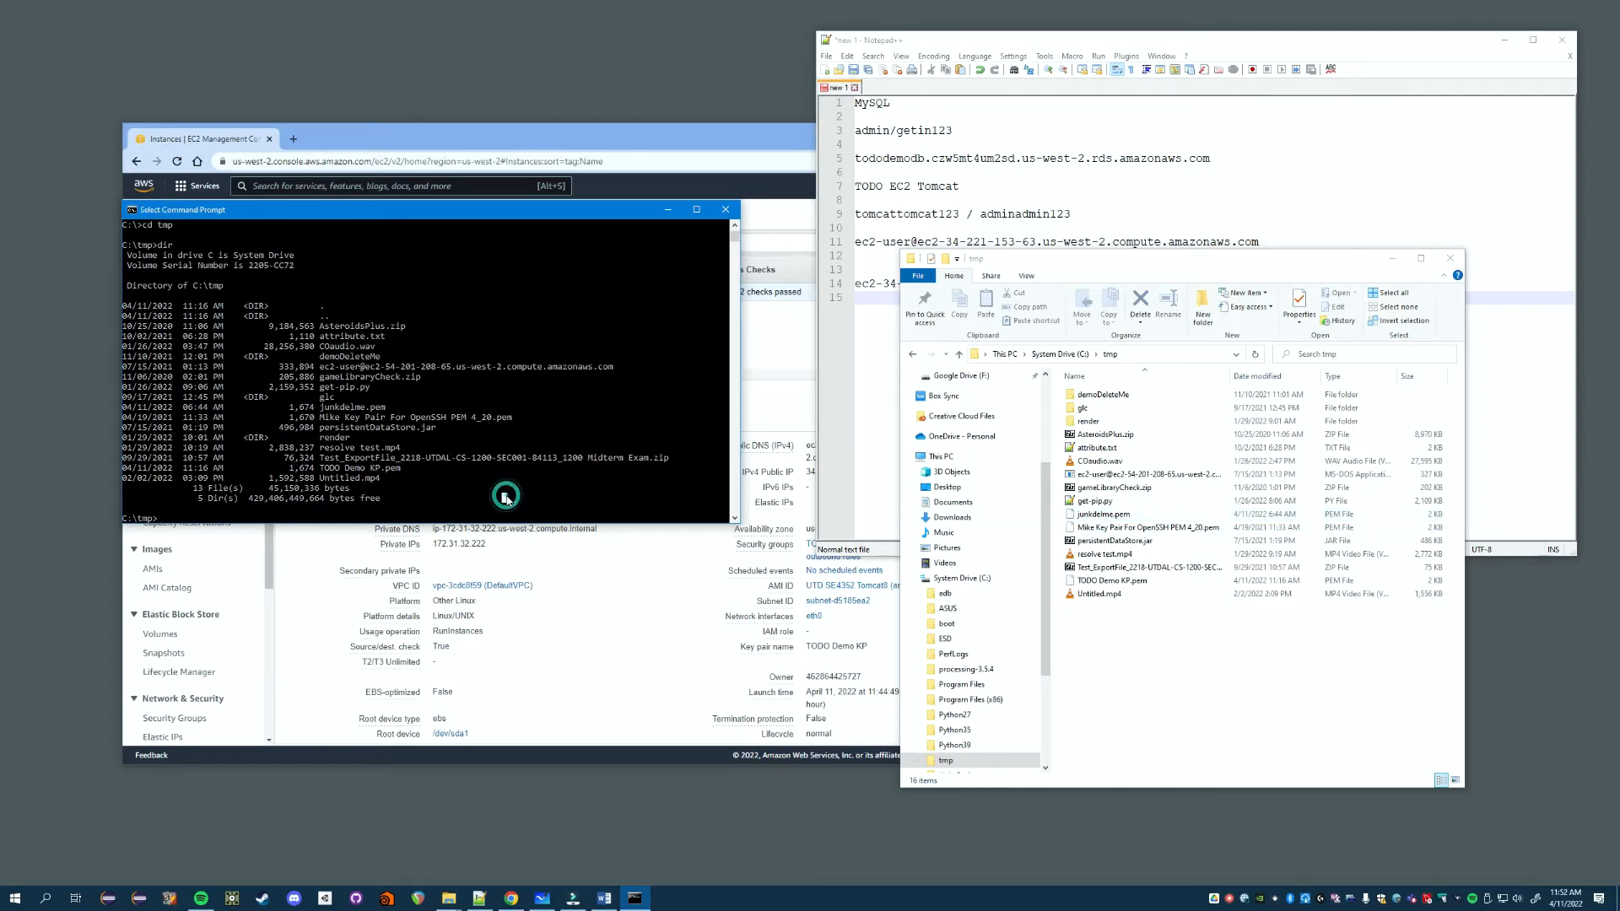
text(ssh -i j)
key(Tab)
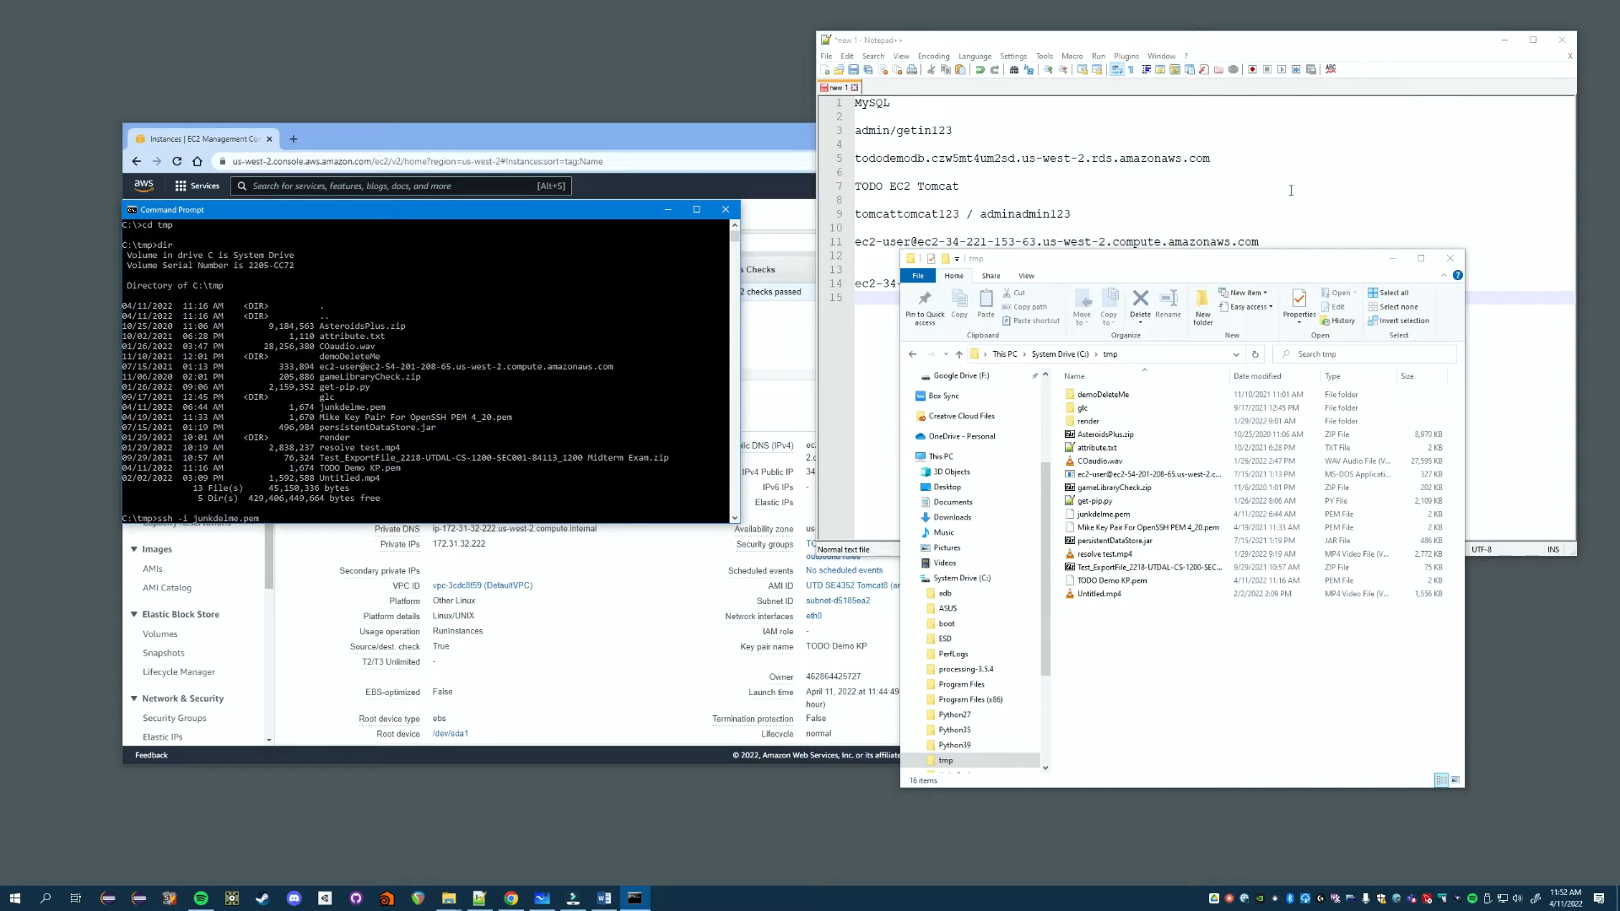
click(1261, 202)
drag(855, 242, 1252, 245)
key(ctrl+c)
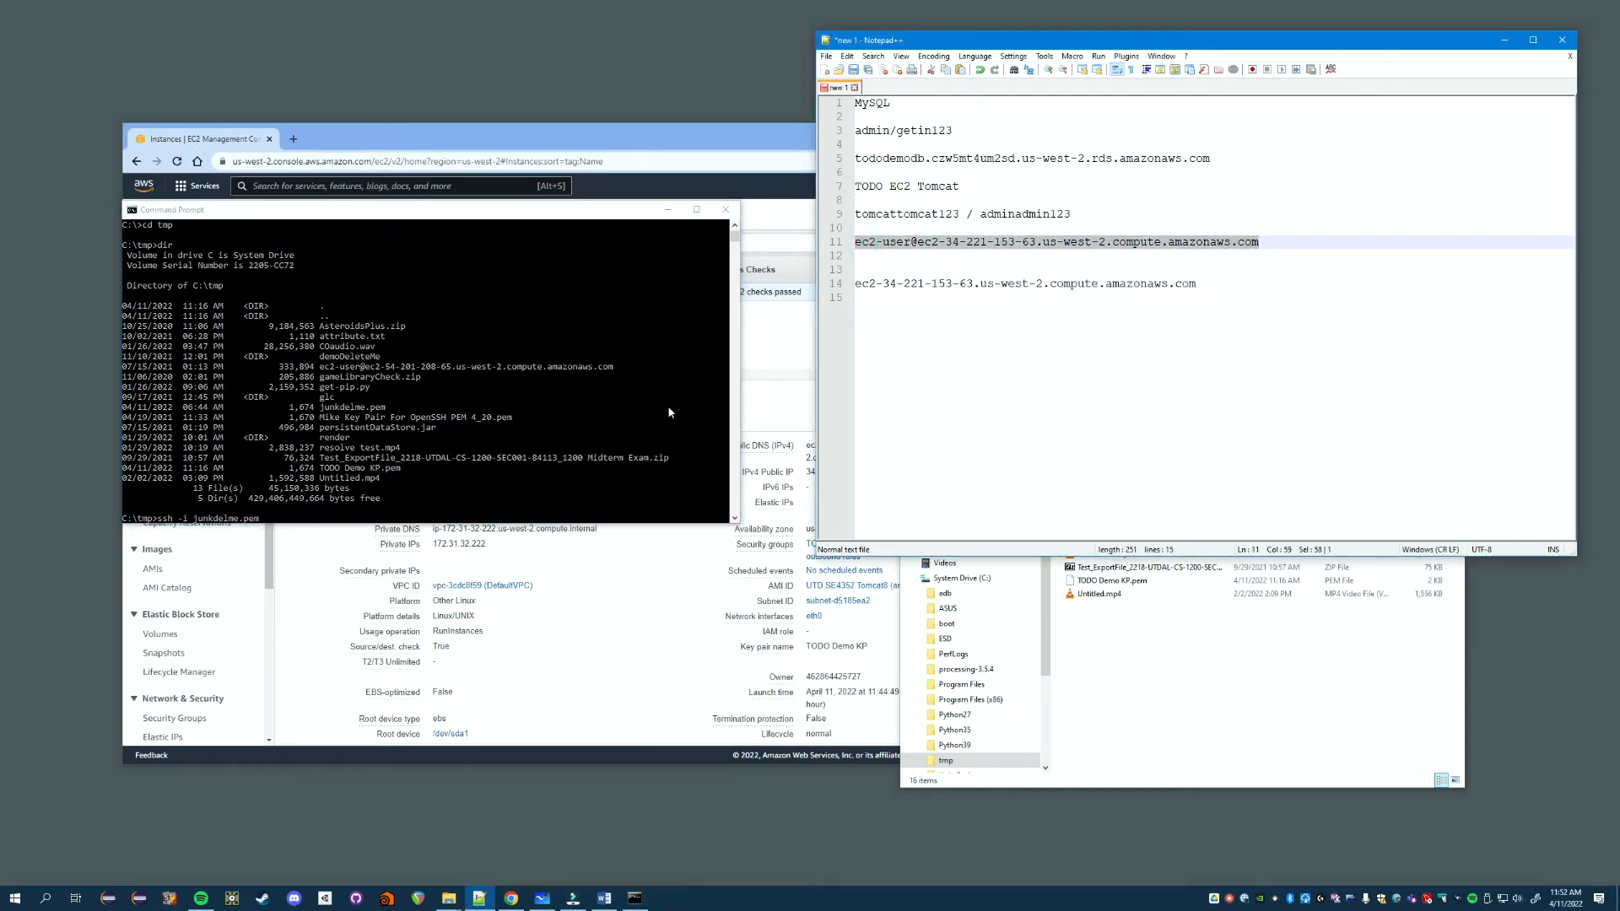
click(397, 504)
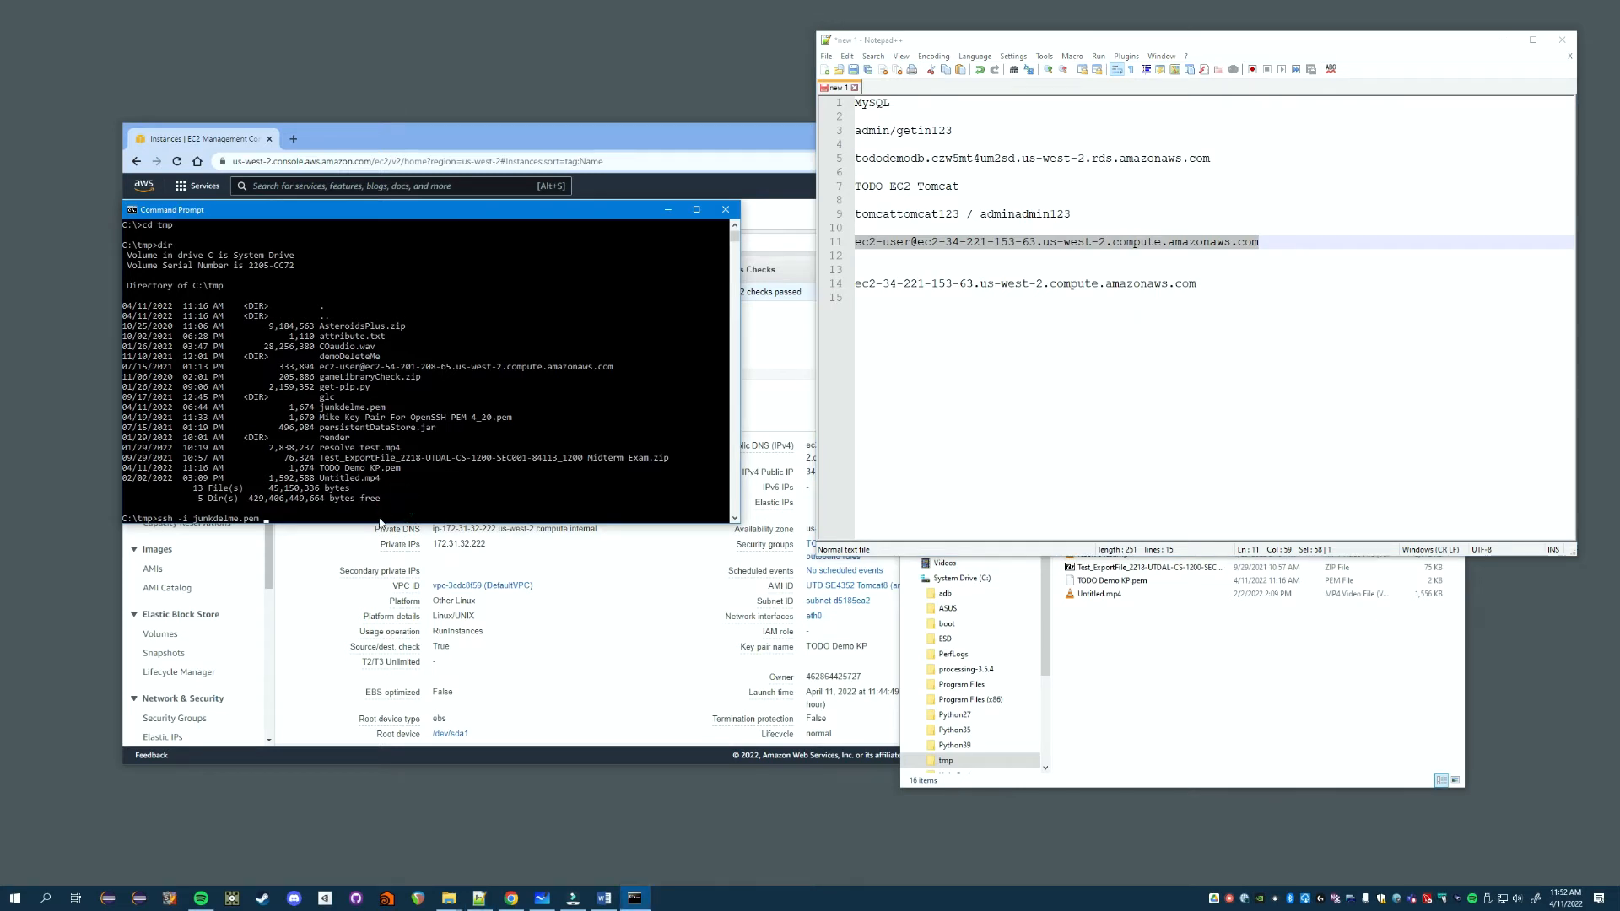
key(ctrl+v)
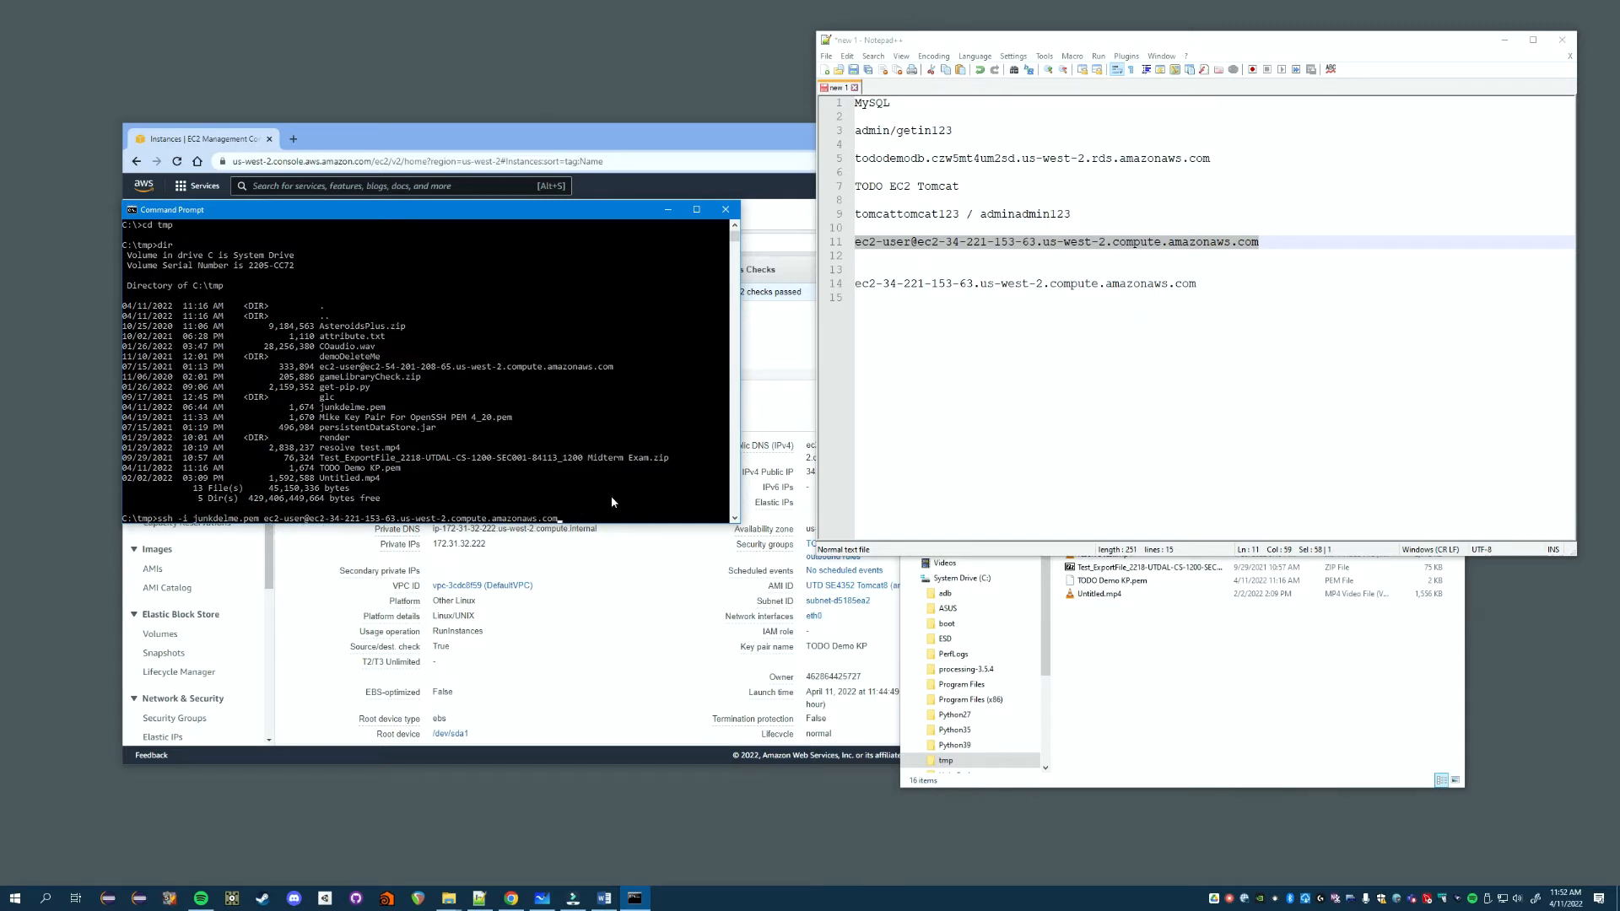
key(Return)
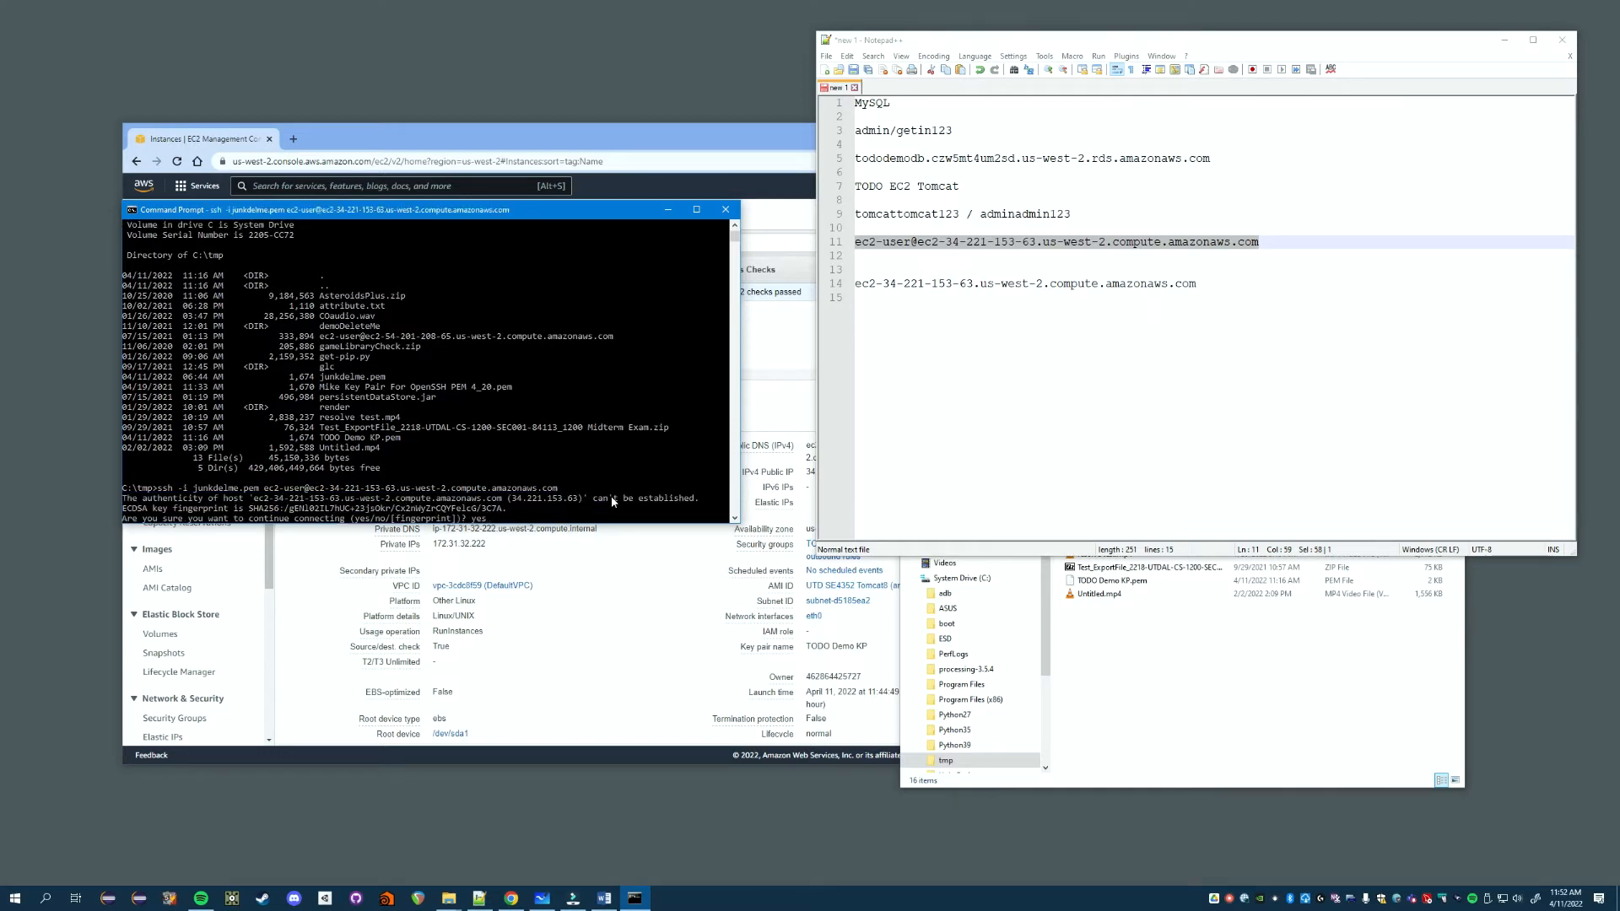
key(Return)
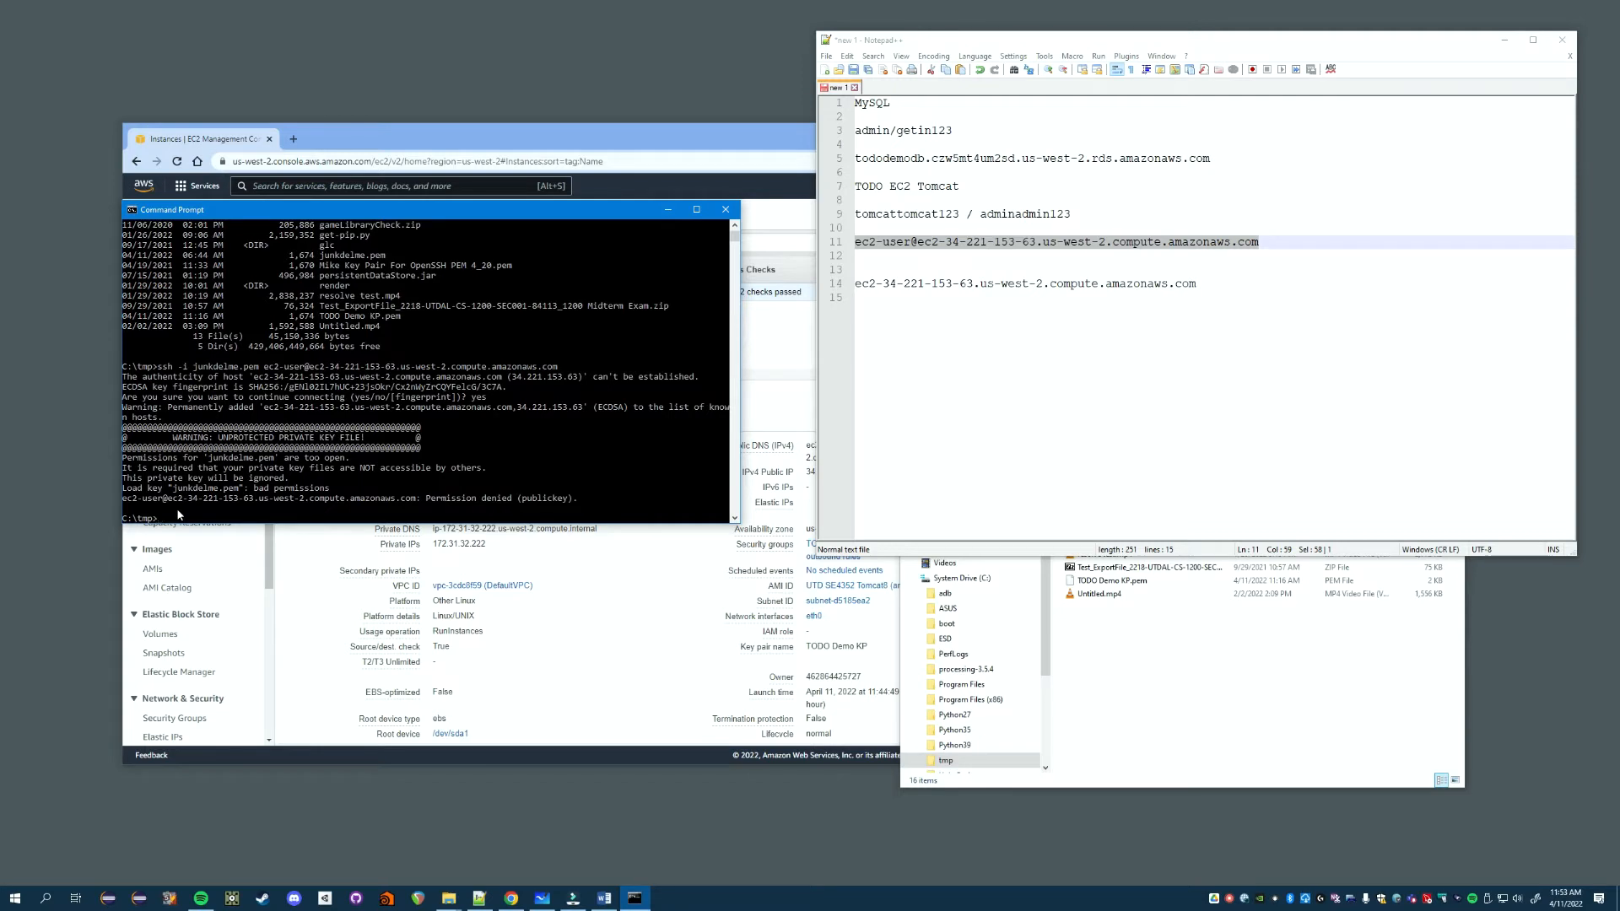
key(Up)
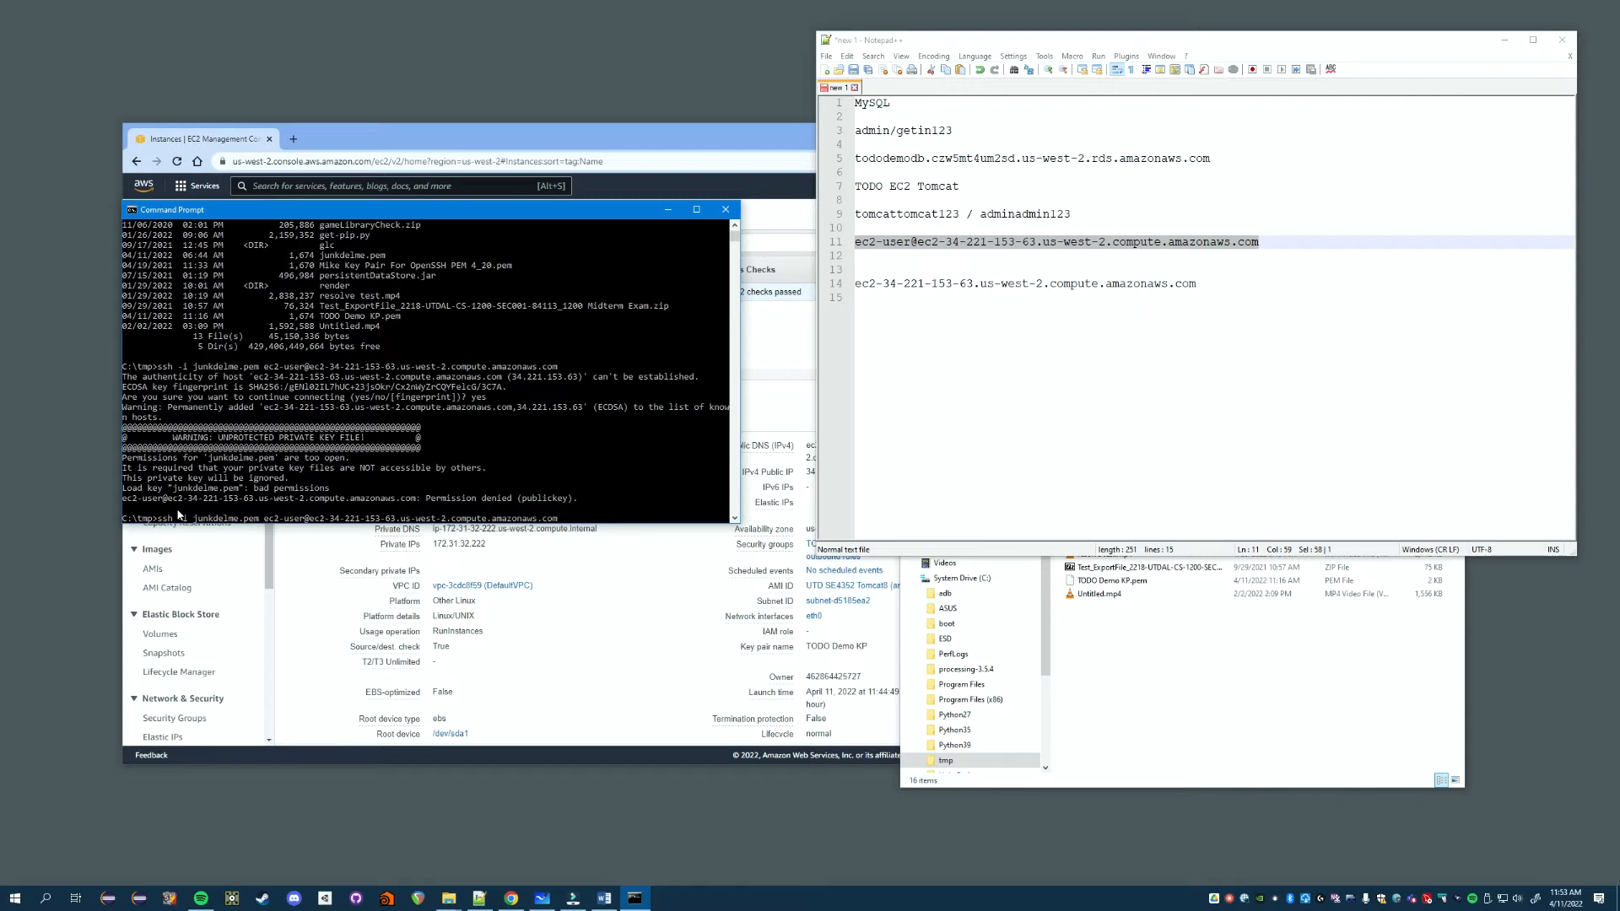
key(BackSpace)
key(BackSpace)
key(BackSpace)
key(BackSpace)
key(BackSpace)
key(BackSpace)
key(BackSpace)
key(BackSpace)
key(BackSpace)
key(BackSpace)
key(BackSpace)
key(BackSpace)
key(BackSpace)
key(BackSpace)
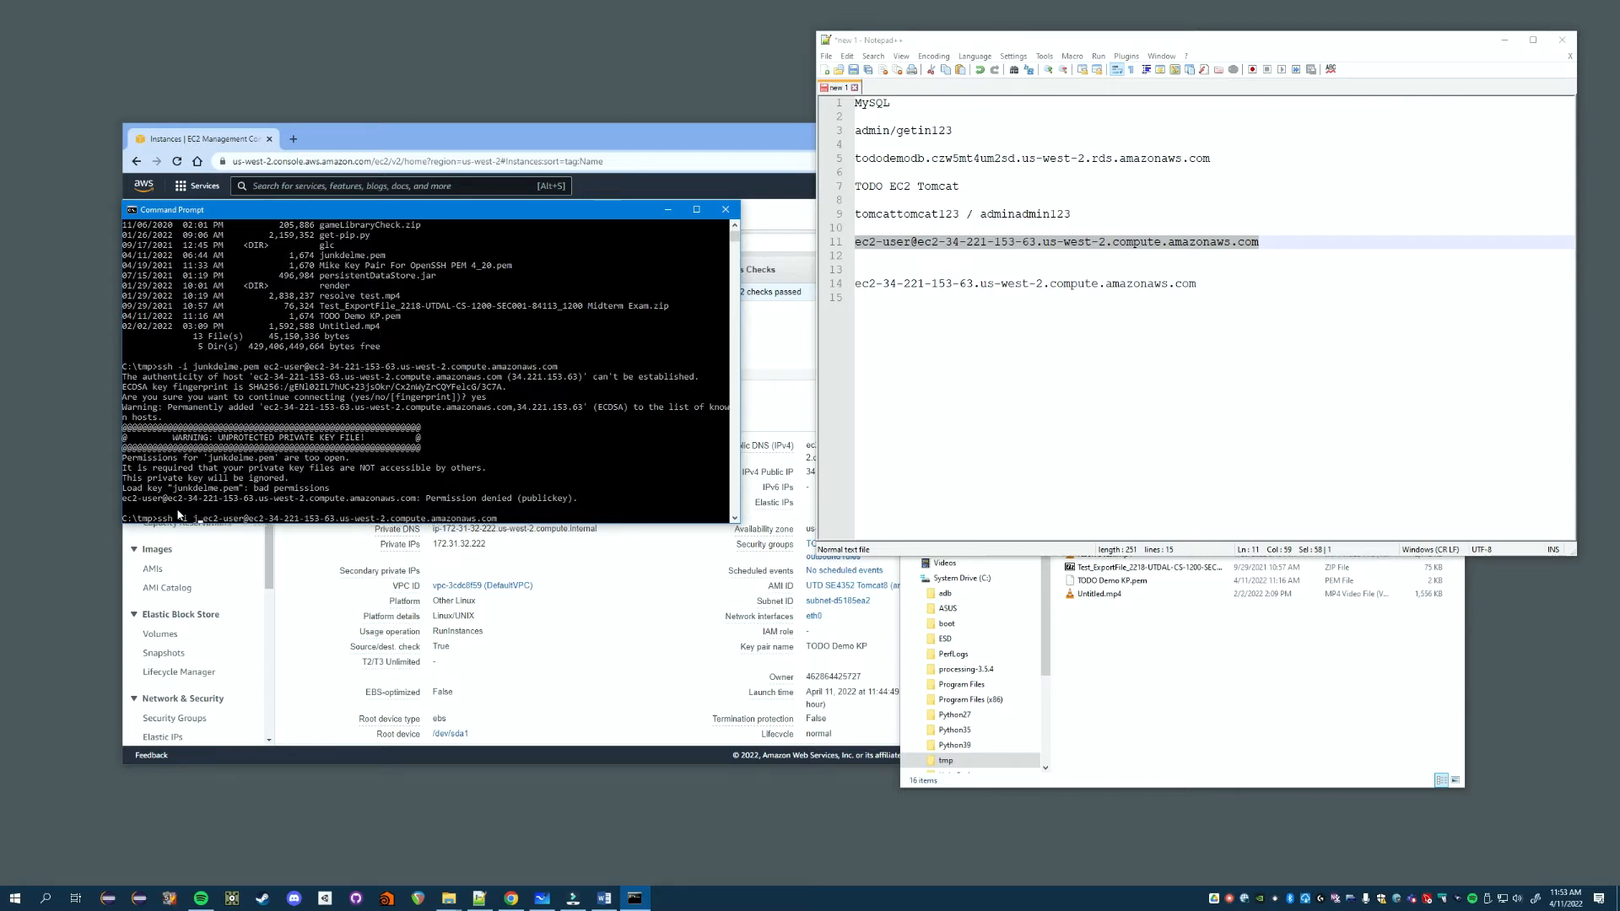
key(Return)
key(Return)
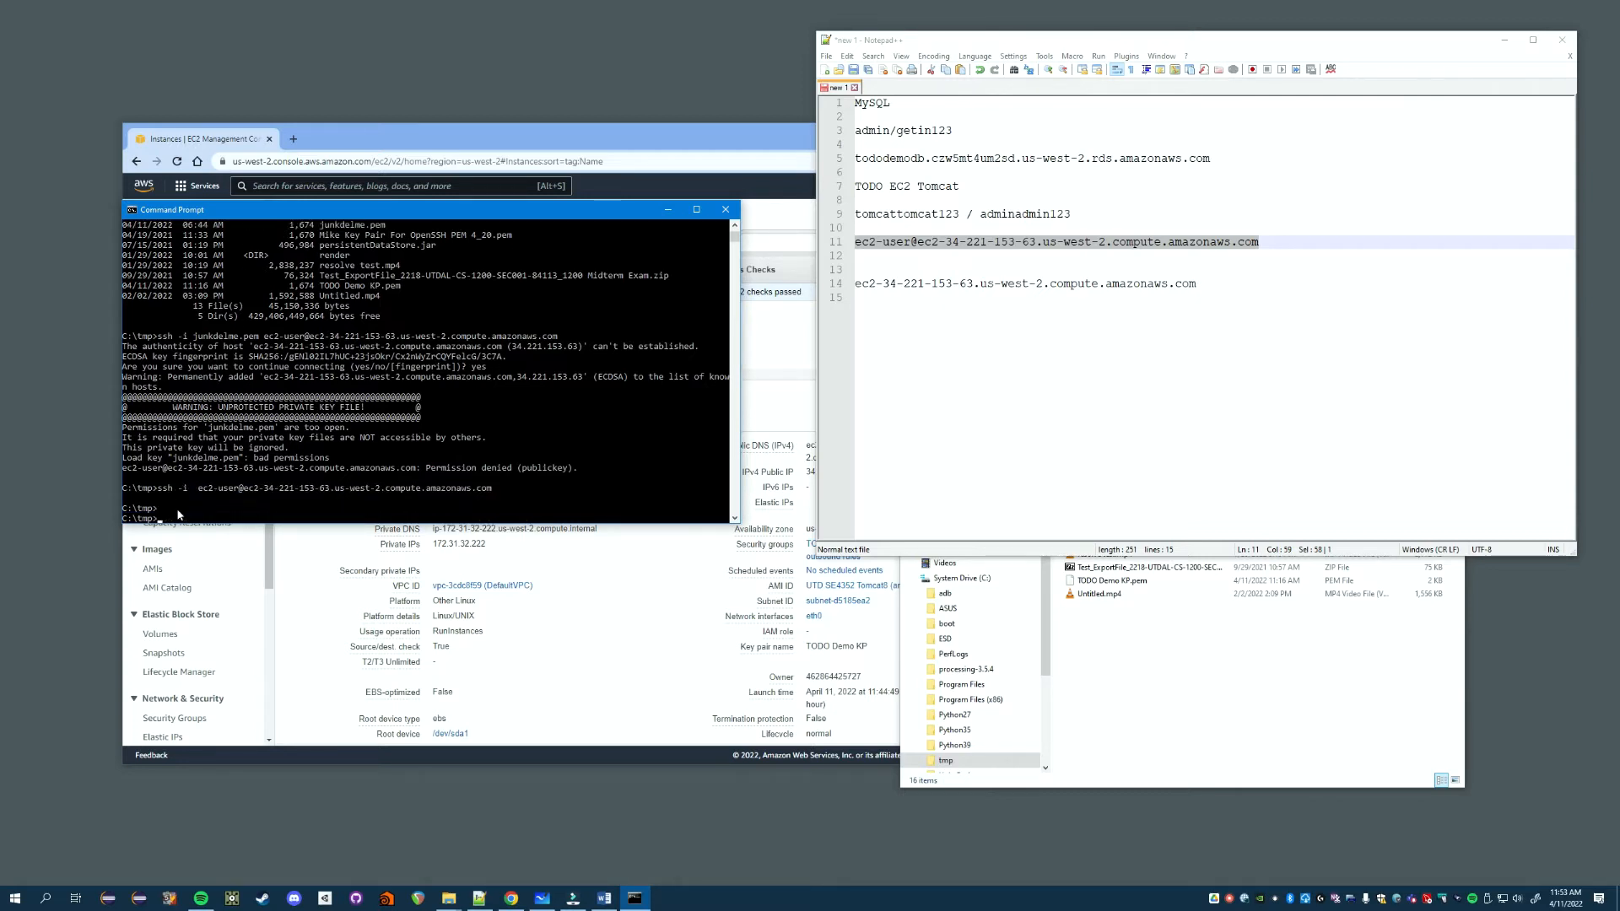
text(ssh ii)
click(1068, 708)
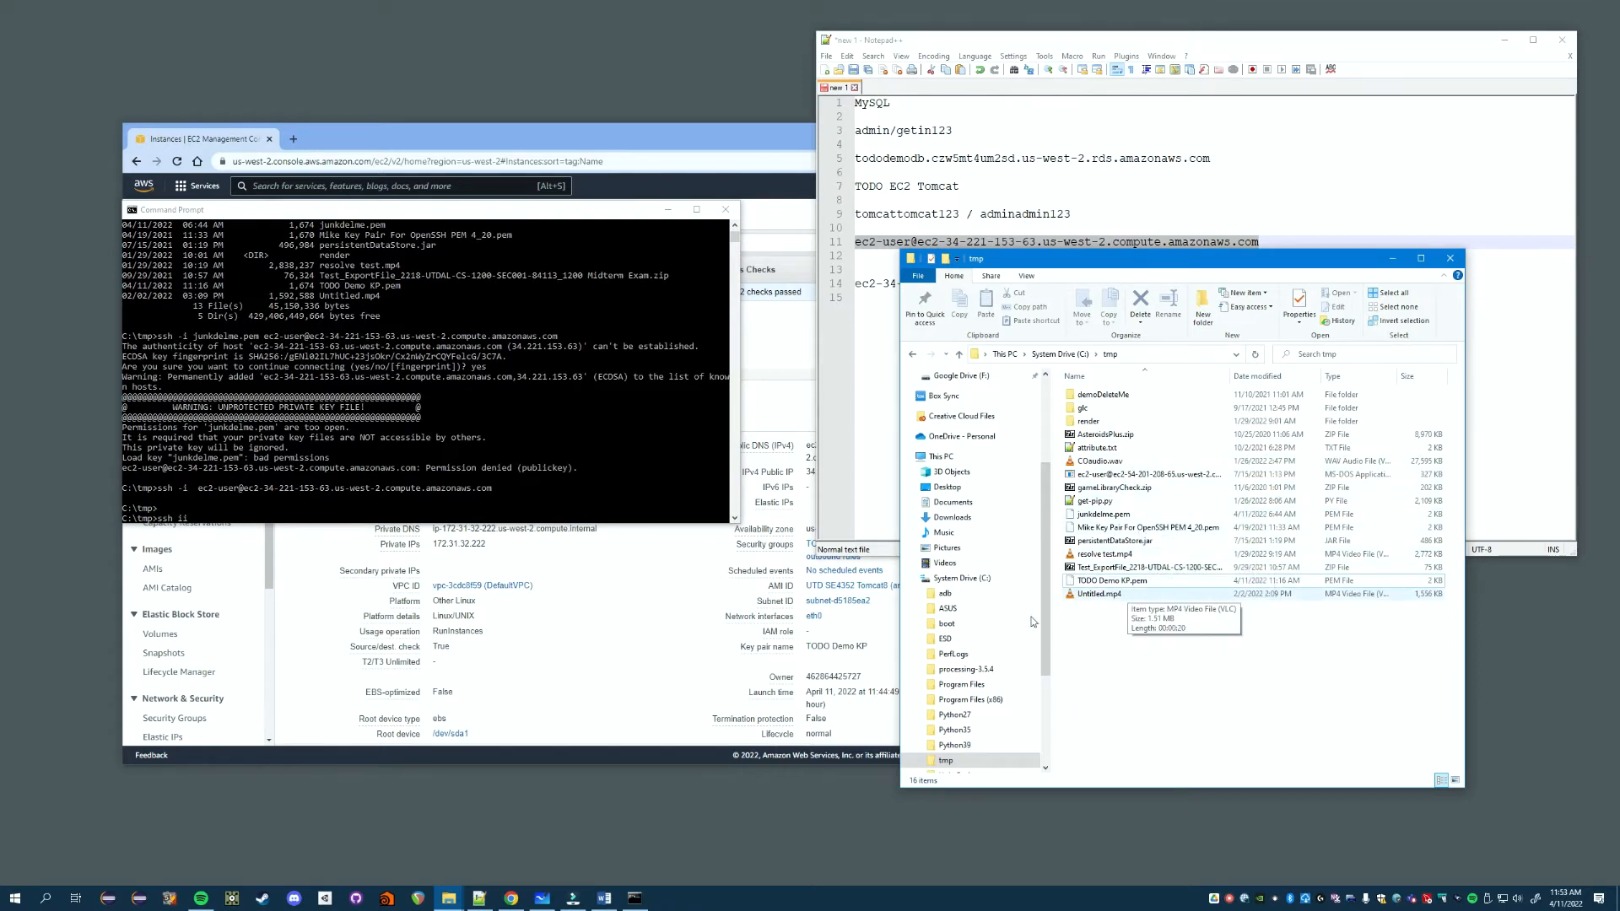
click(269, 503)
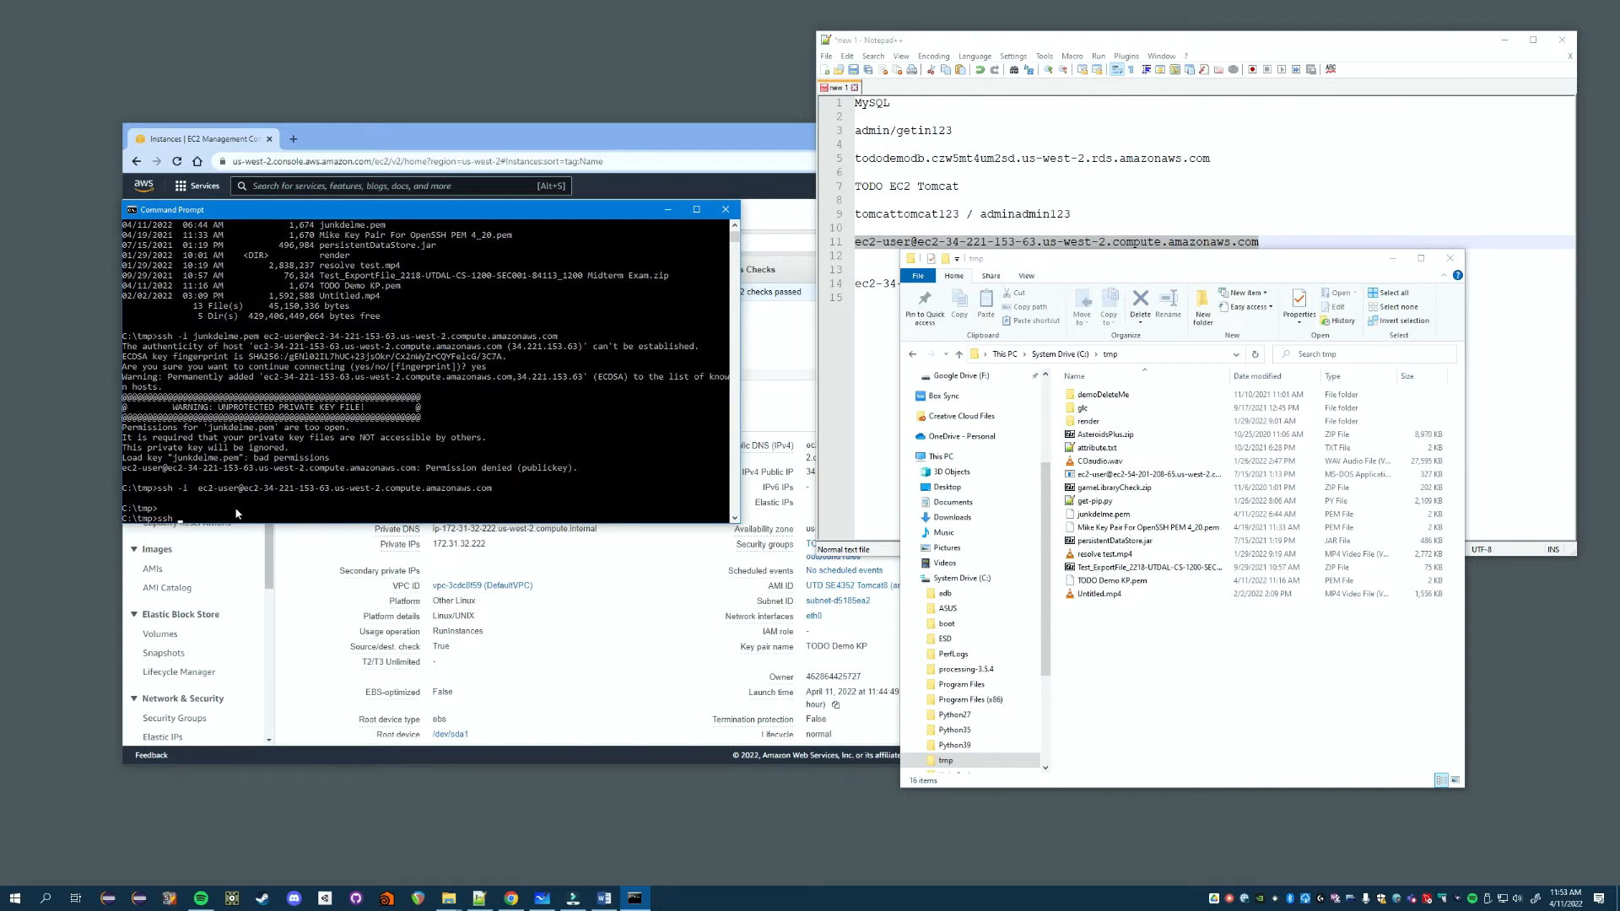
text(-i)
text( TO)
click(850, 255)
double_click(865, 243)
drag(865, 243, 1250, 247)
key(ctrl+c)
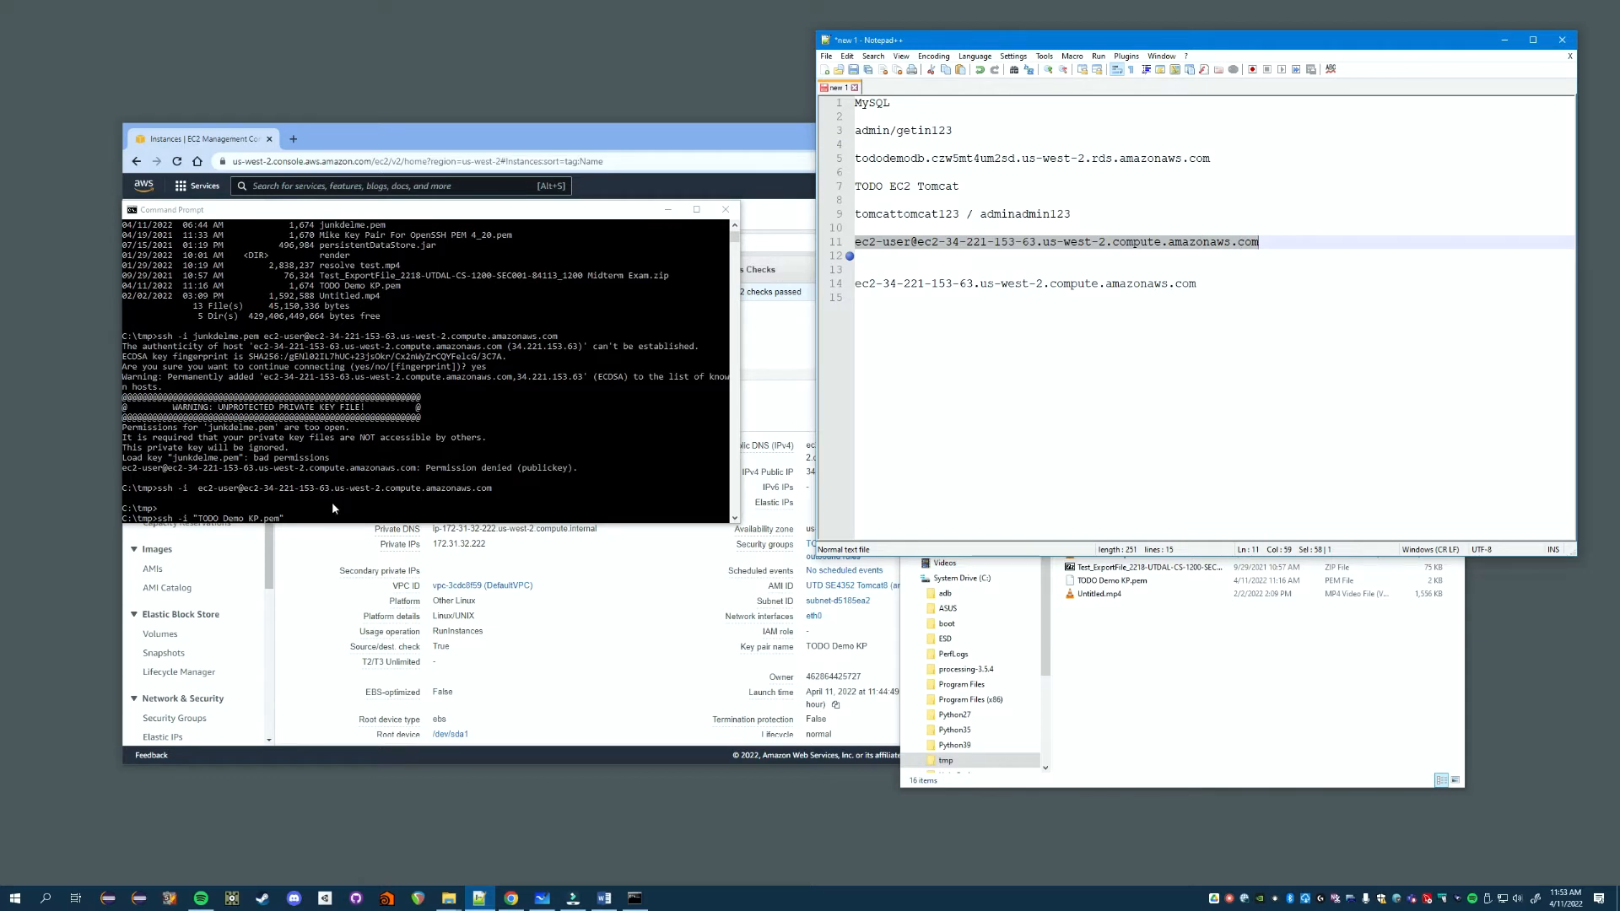
click(311, 506)
right_click(321, 517)
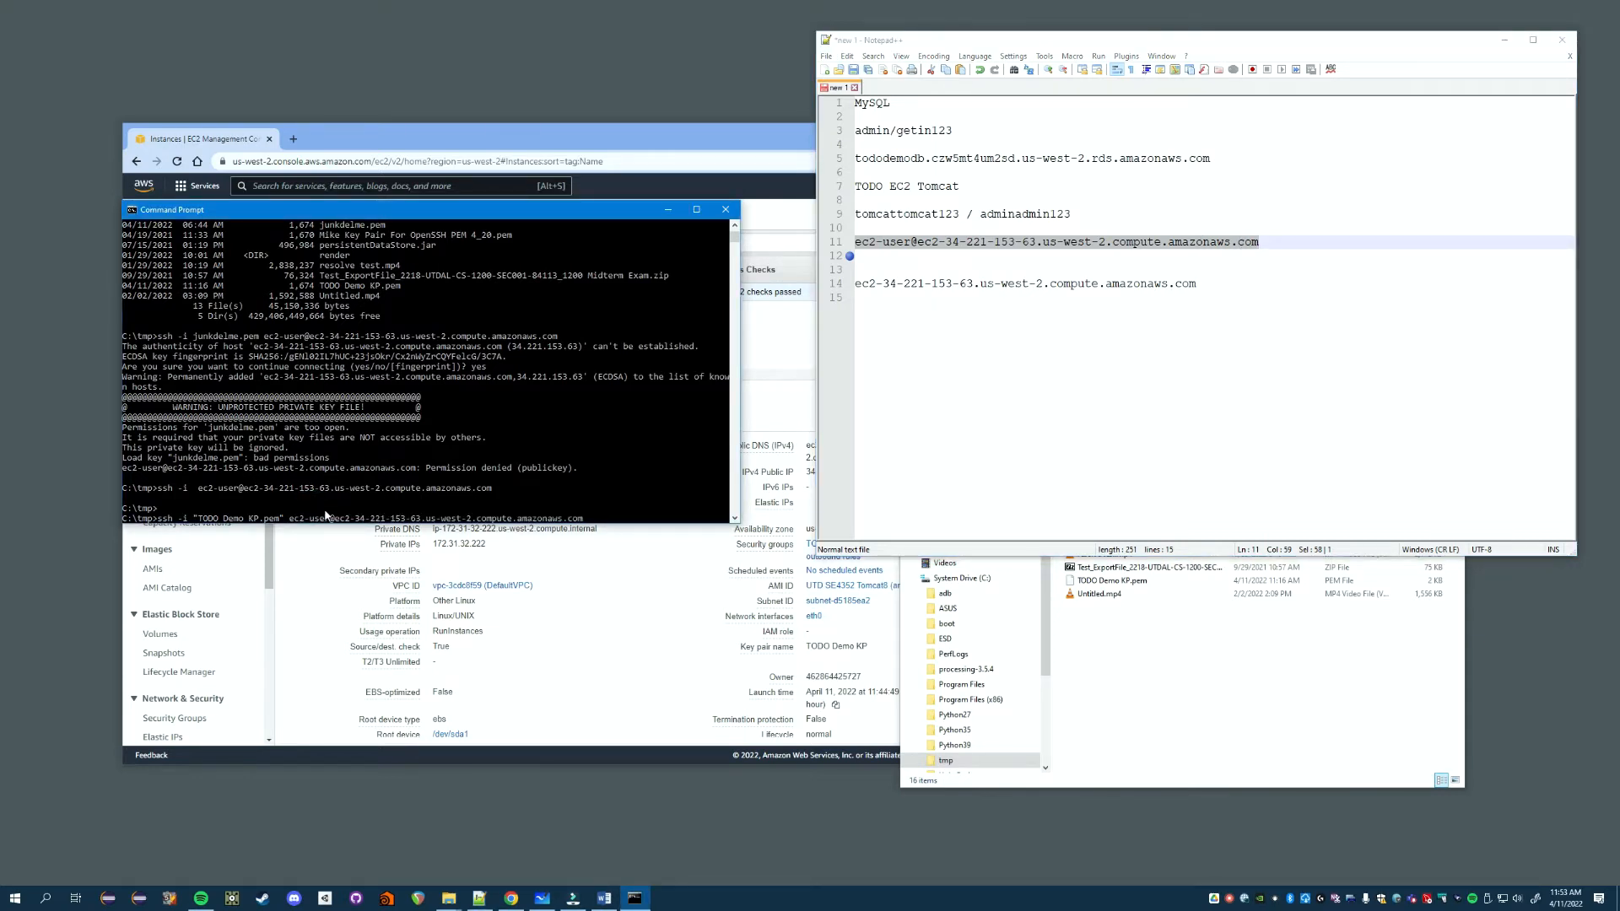
key(Return)
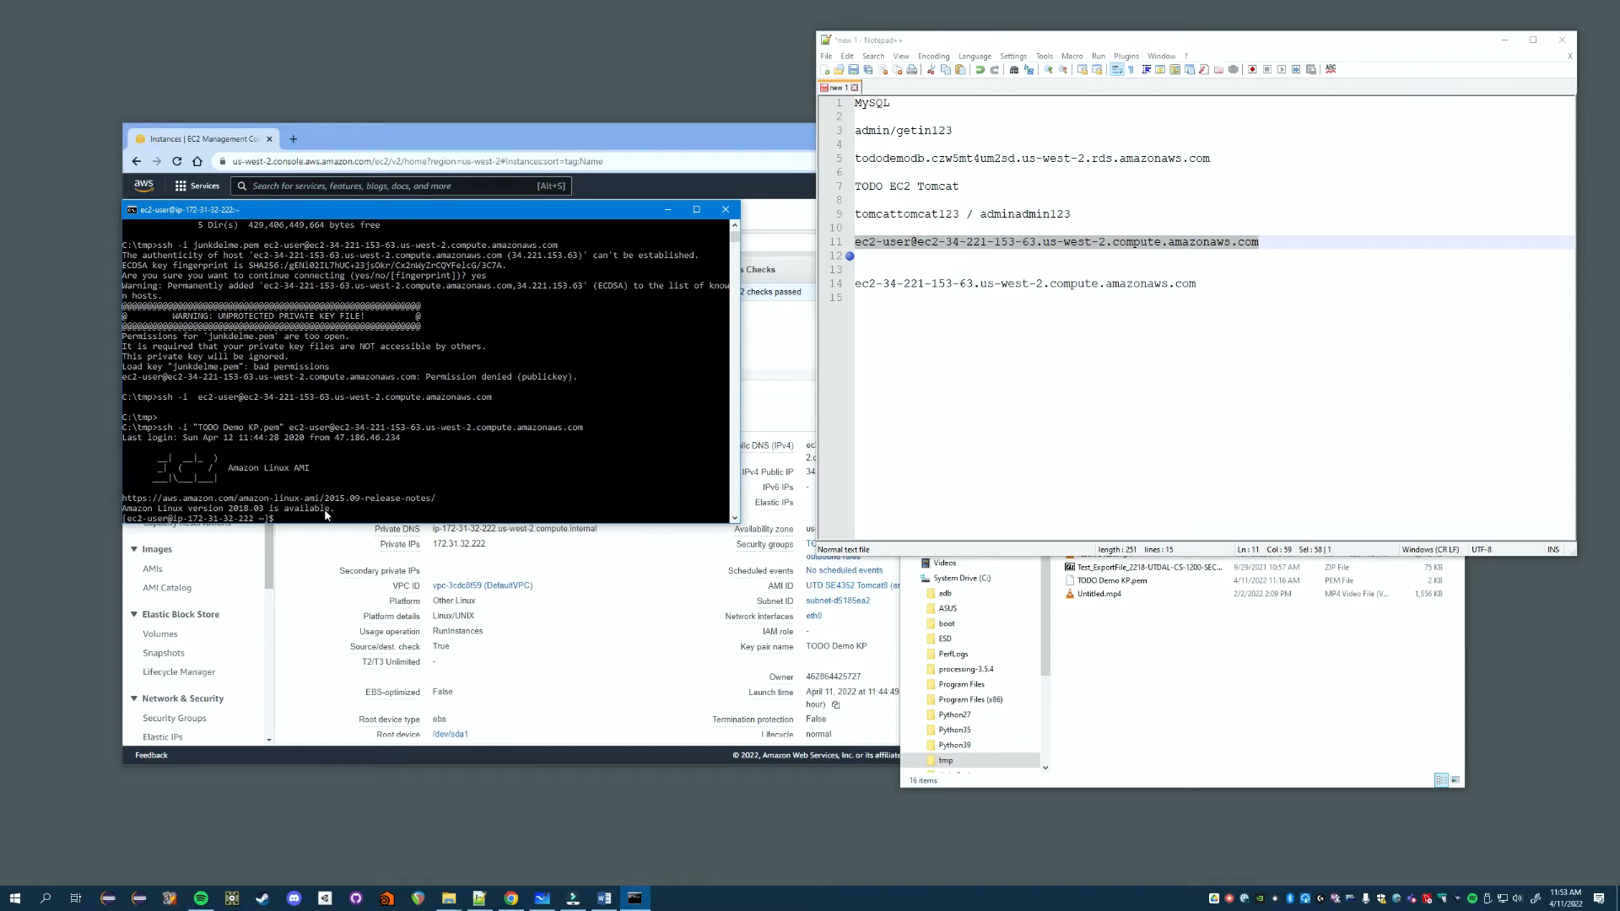
key(Return)
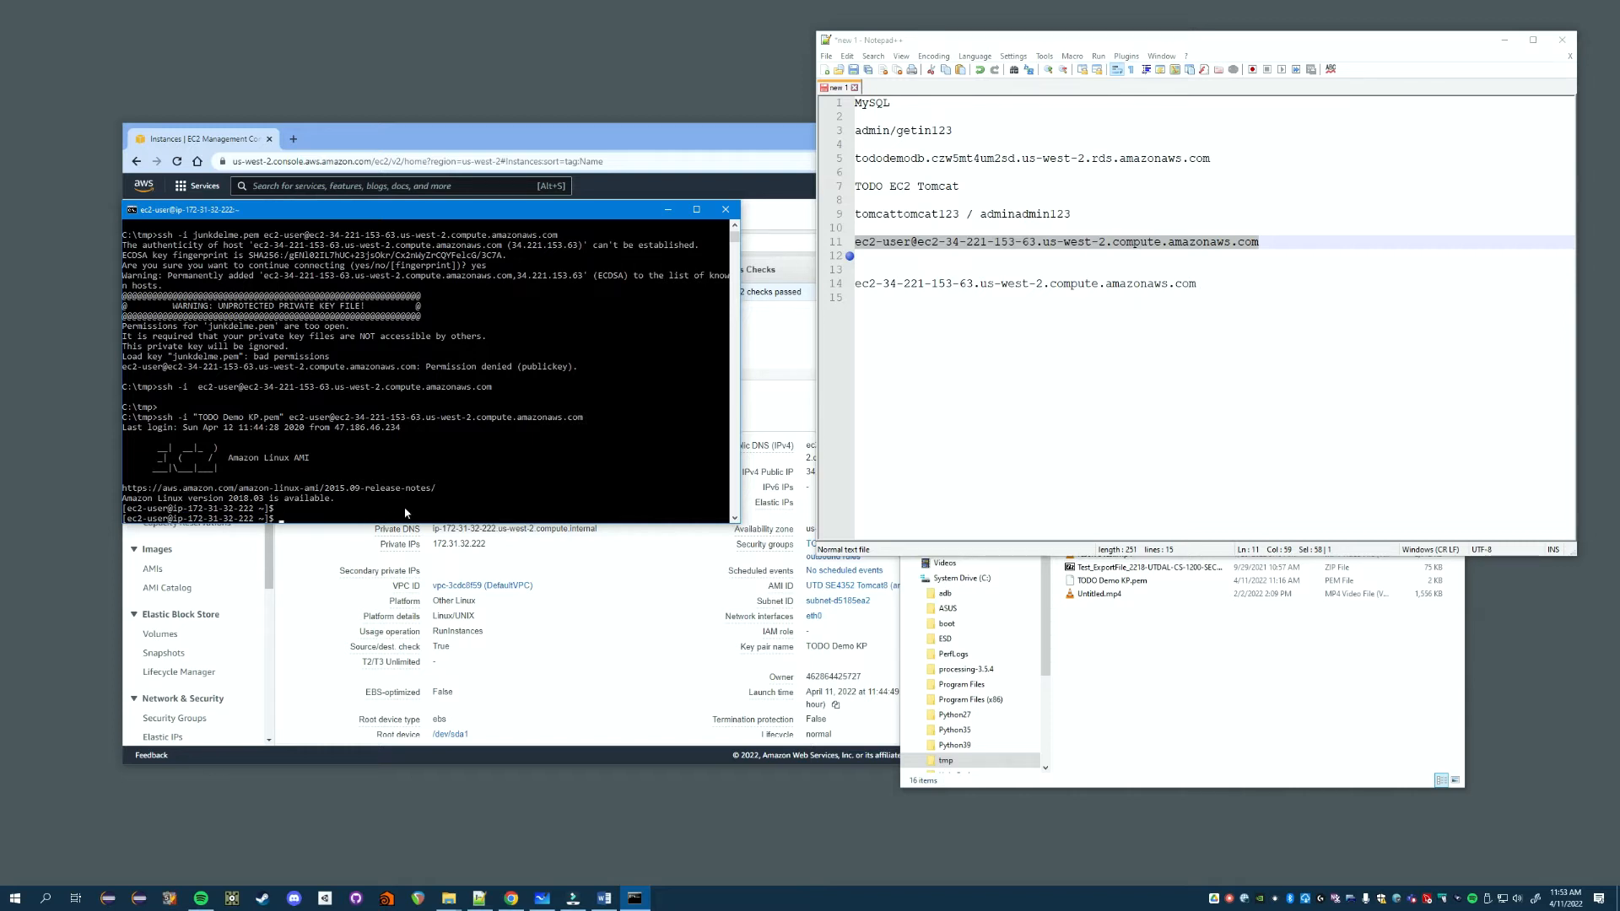
List the home directory's files on the EC2 server, and check the working directory and logged-in user
text(s)
key(Return)
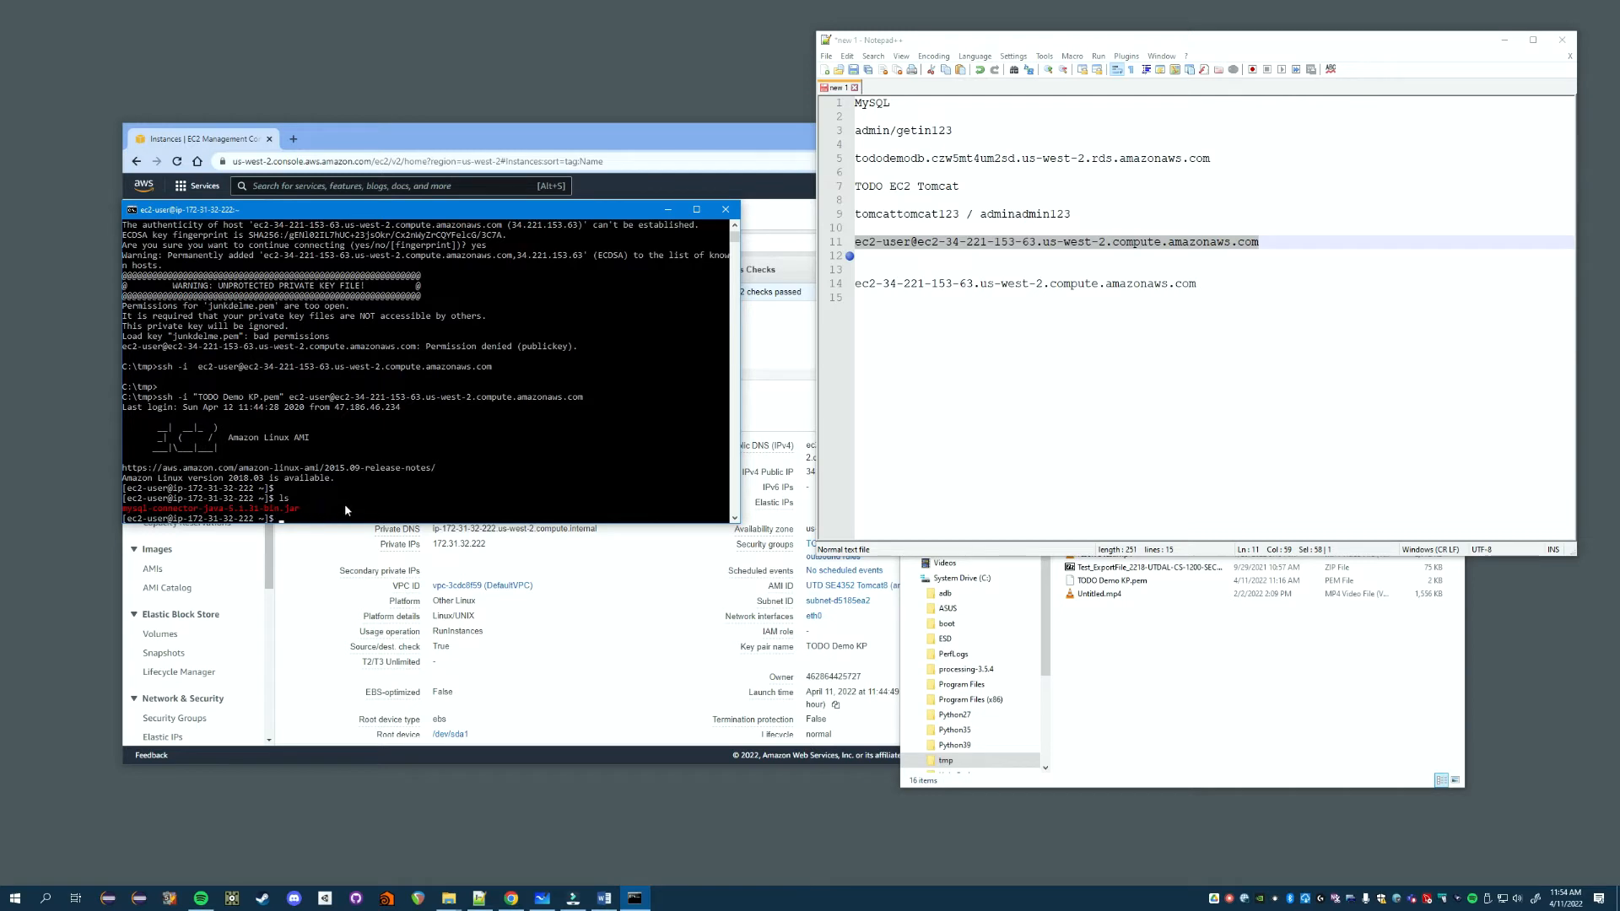
text(pwd)
key(Return)
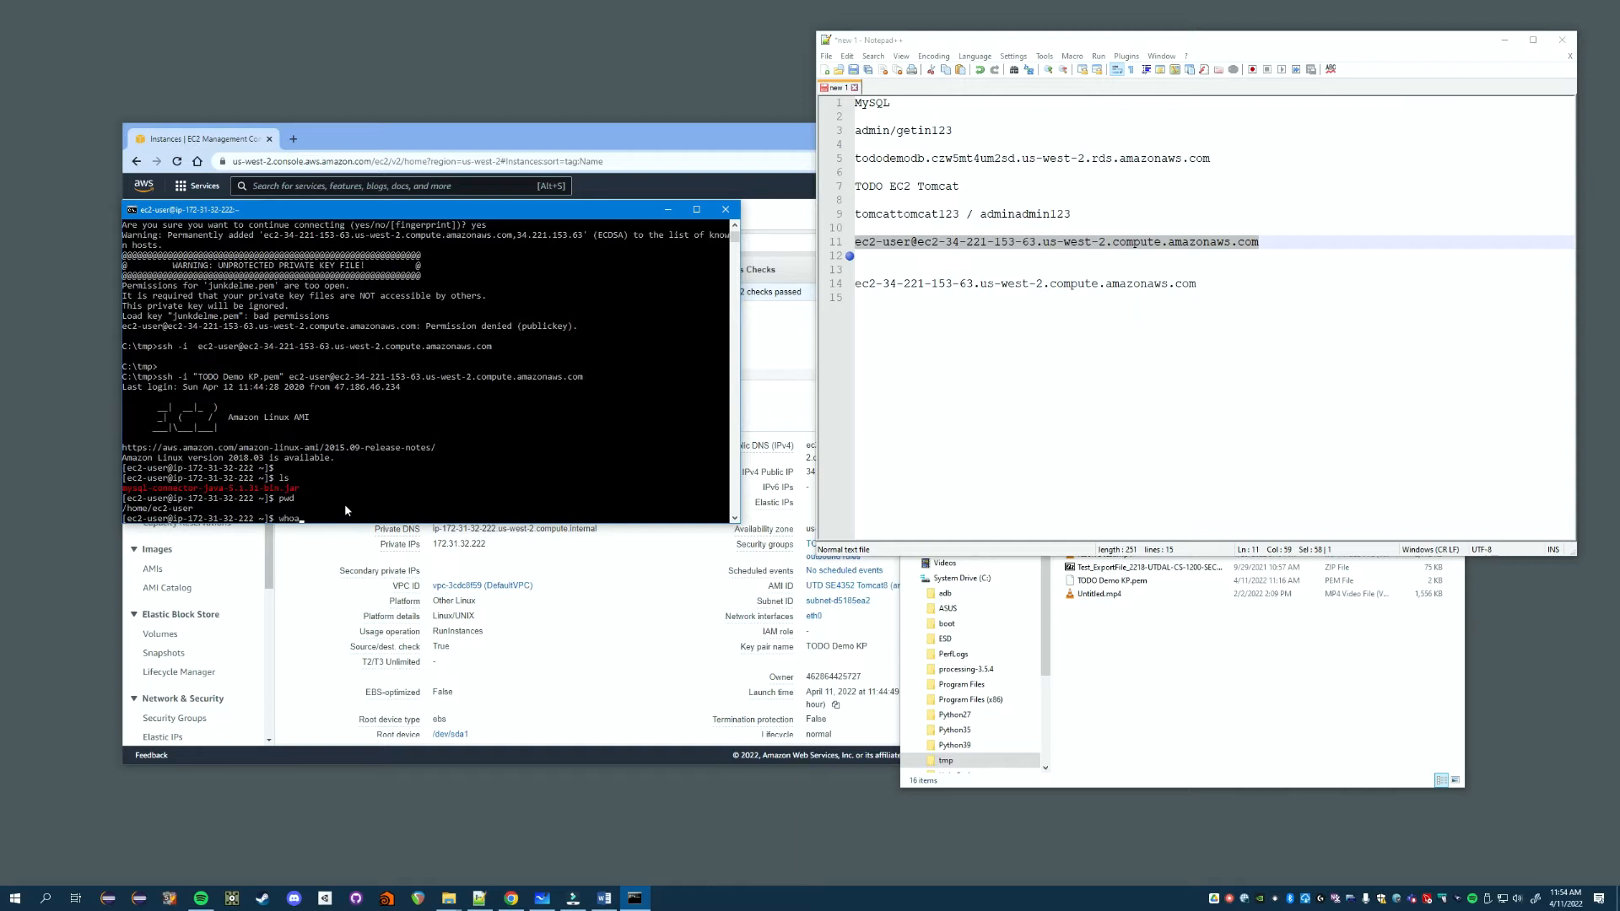
text(mi)
key(Return)
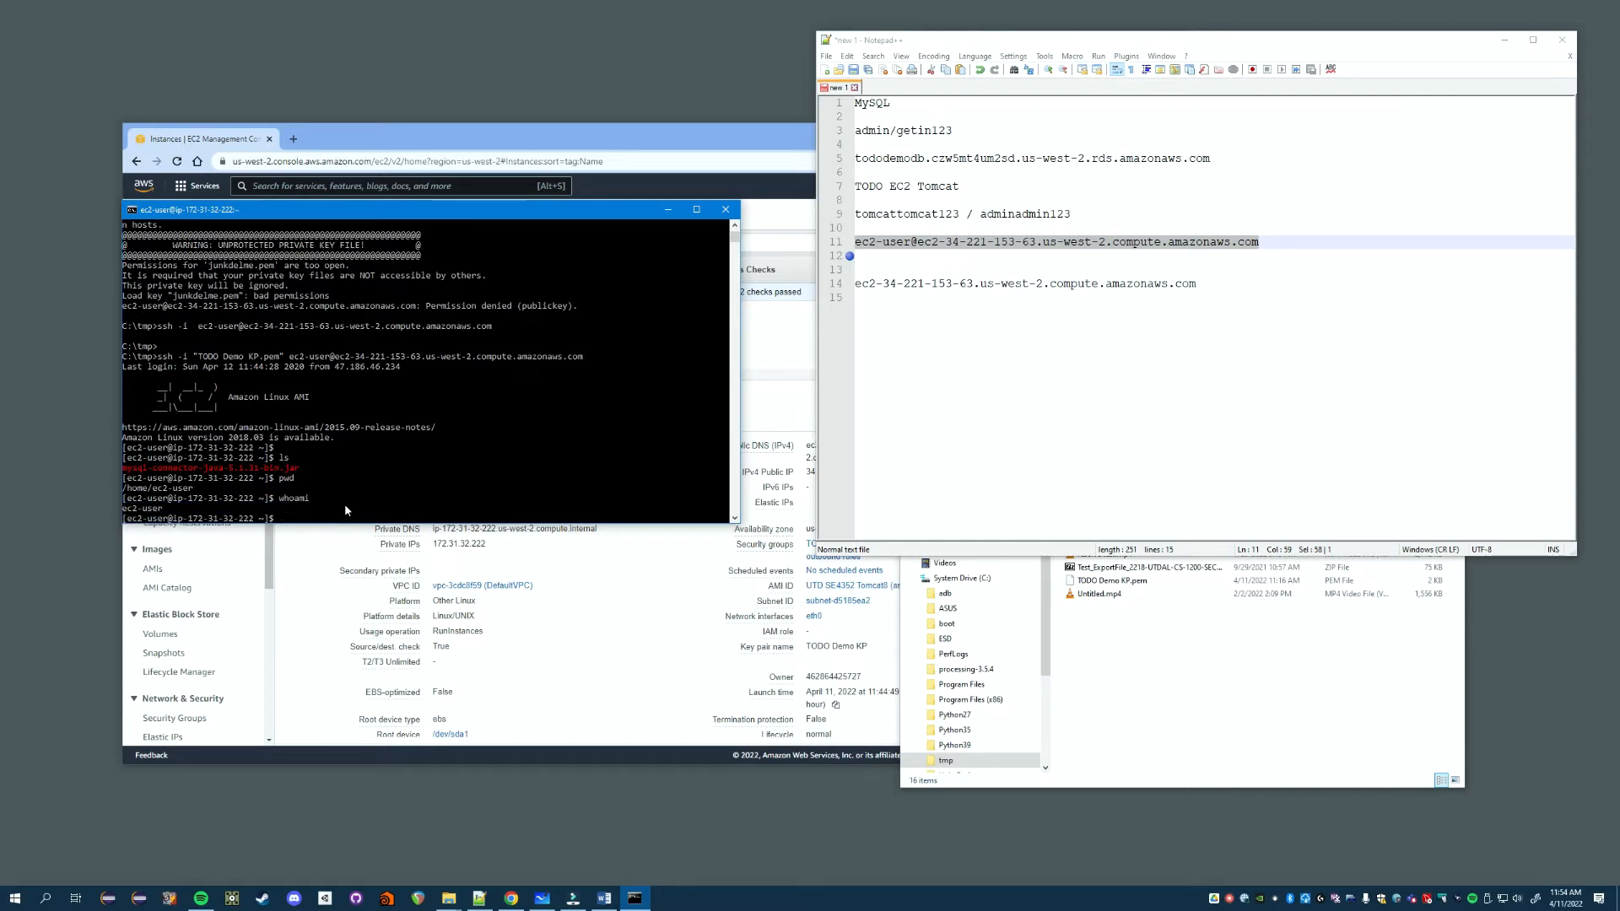
Switch to the root user with sudo -i and verify the identity with whoami
text(sudo -i)
key(Return)
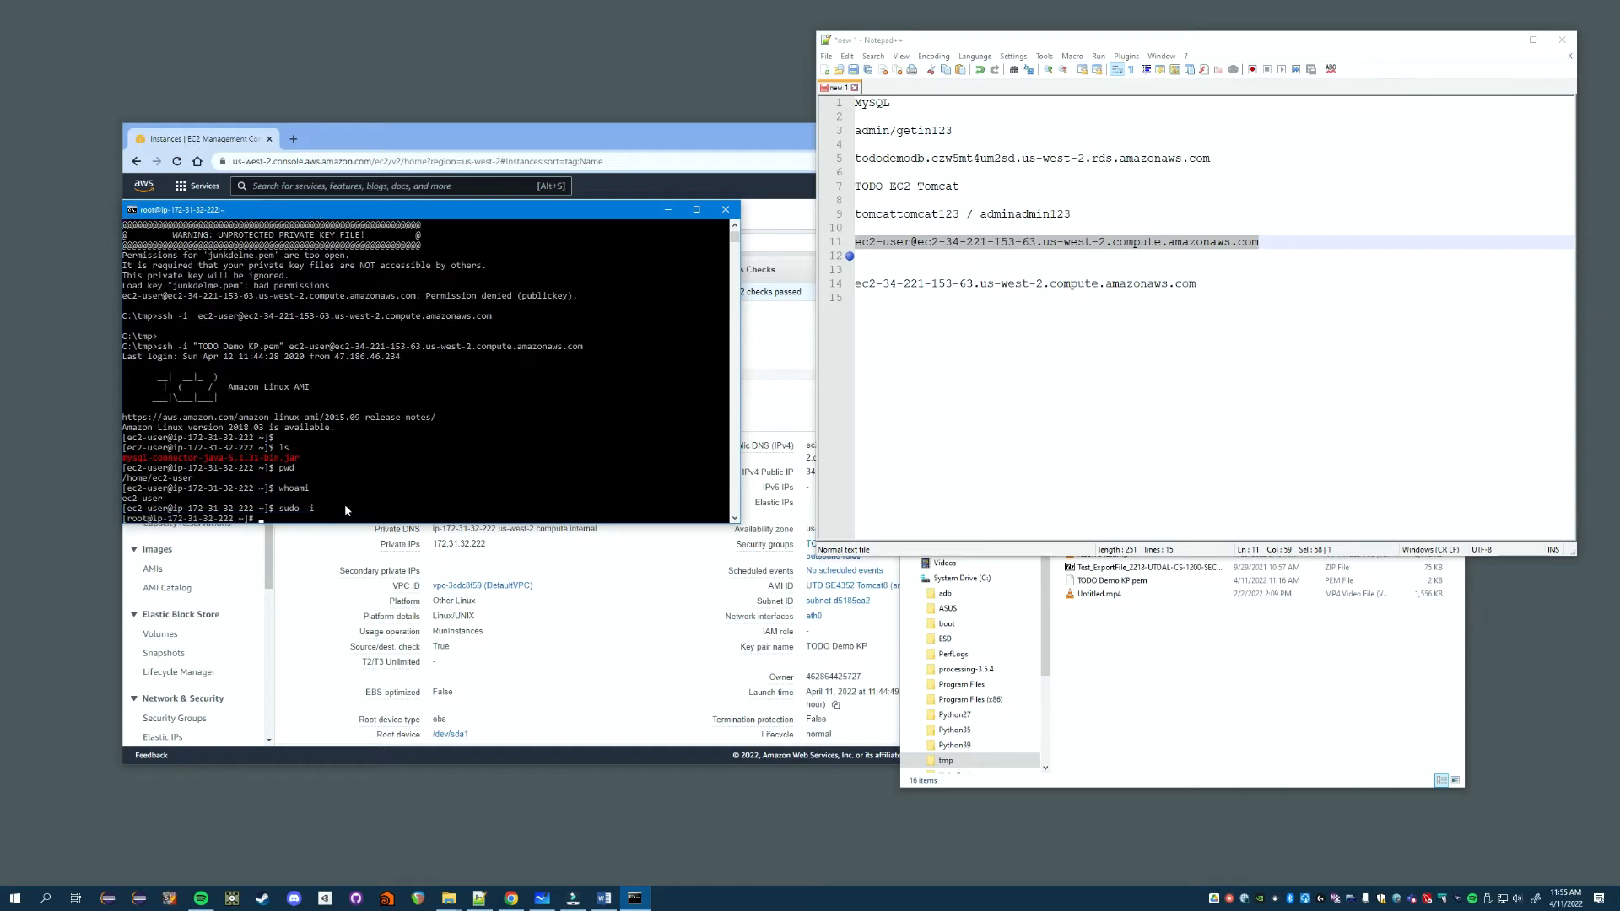
text(whoami)
key(Return)
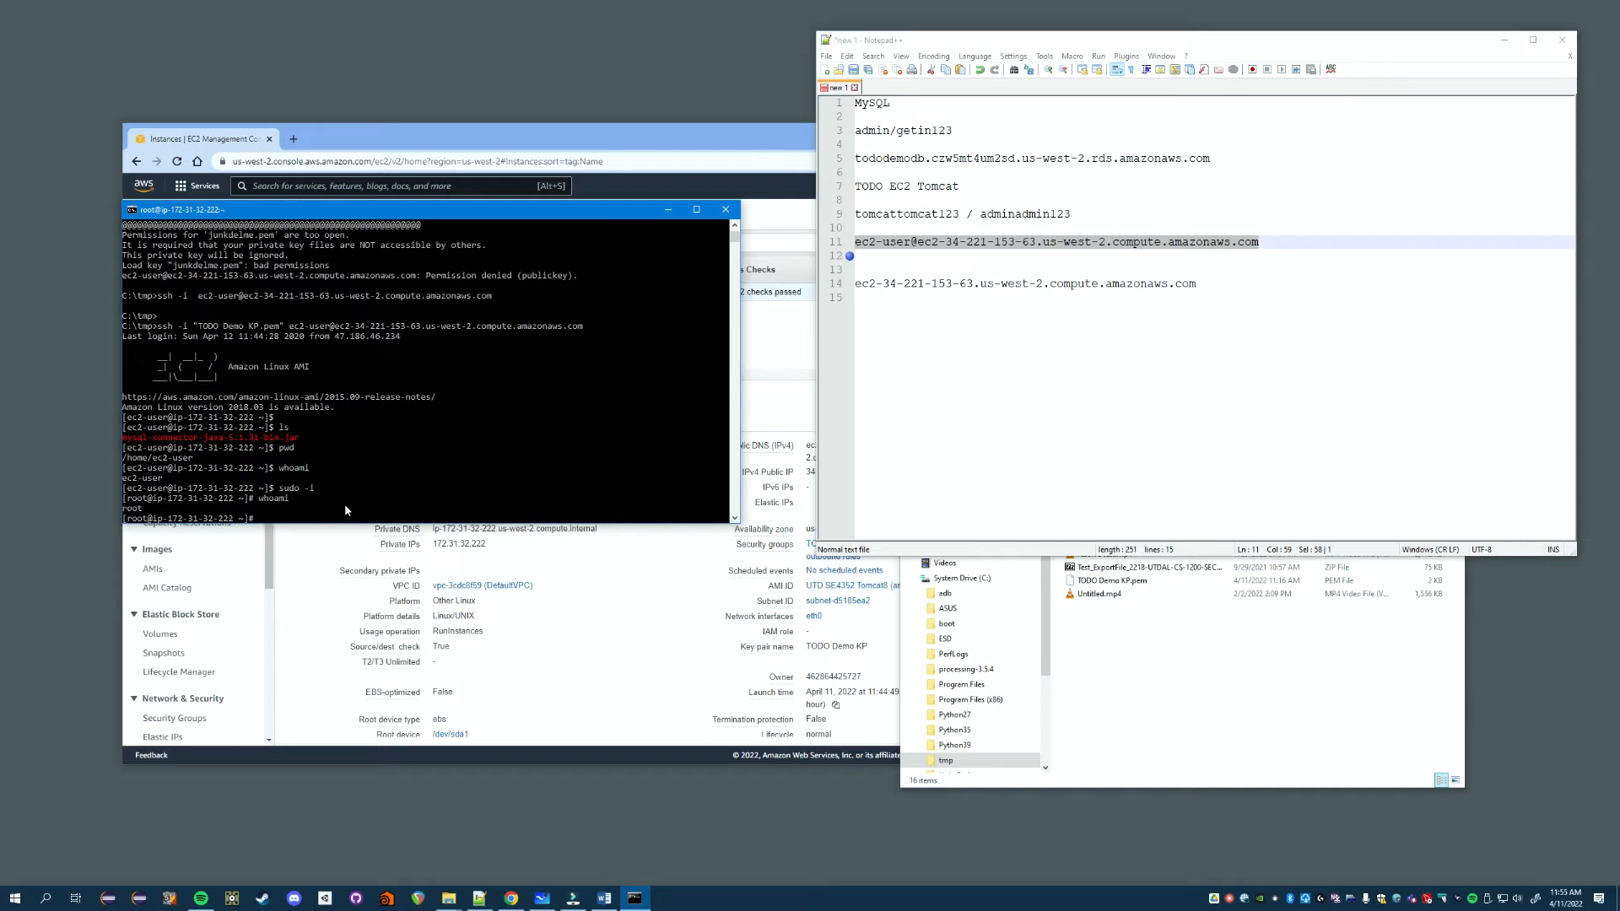
key(Return)
key(Return)
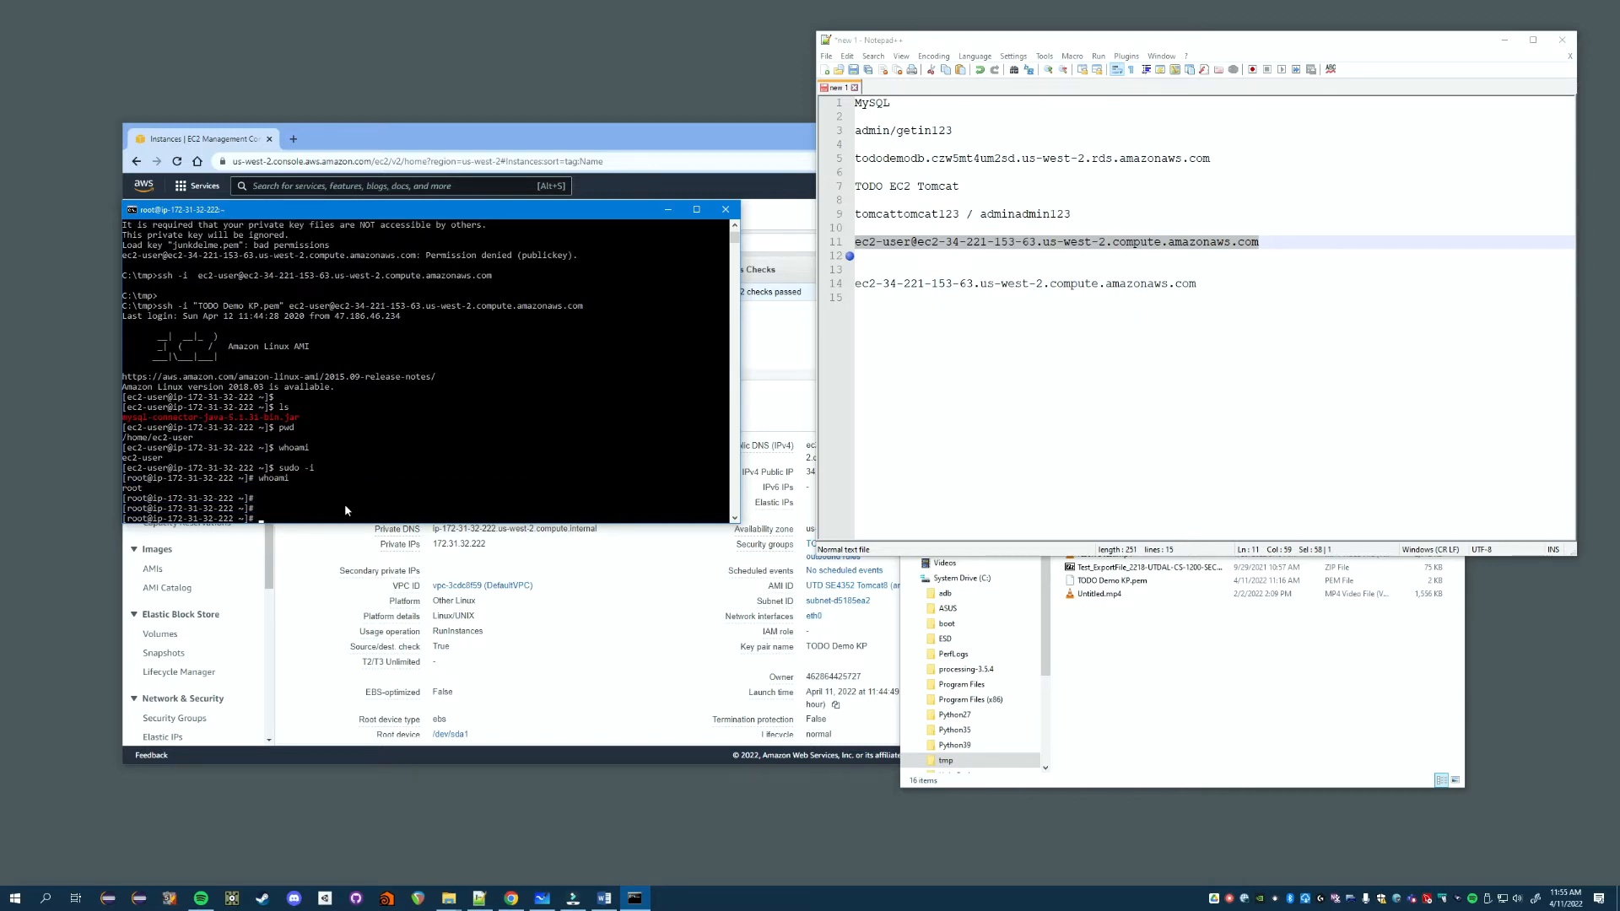
Change to the /usr/share/tomcat8/ directory, print its path and list its contents
text(cd /usr/share/tomcat8/)
key(Return)
text(pwd)
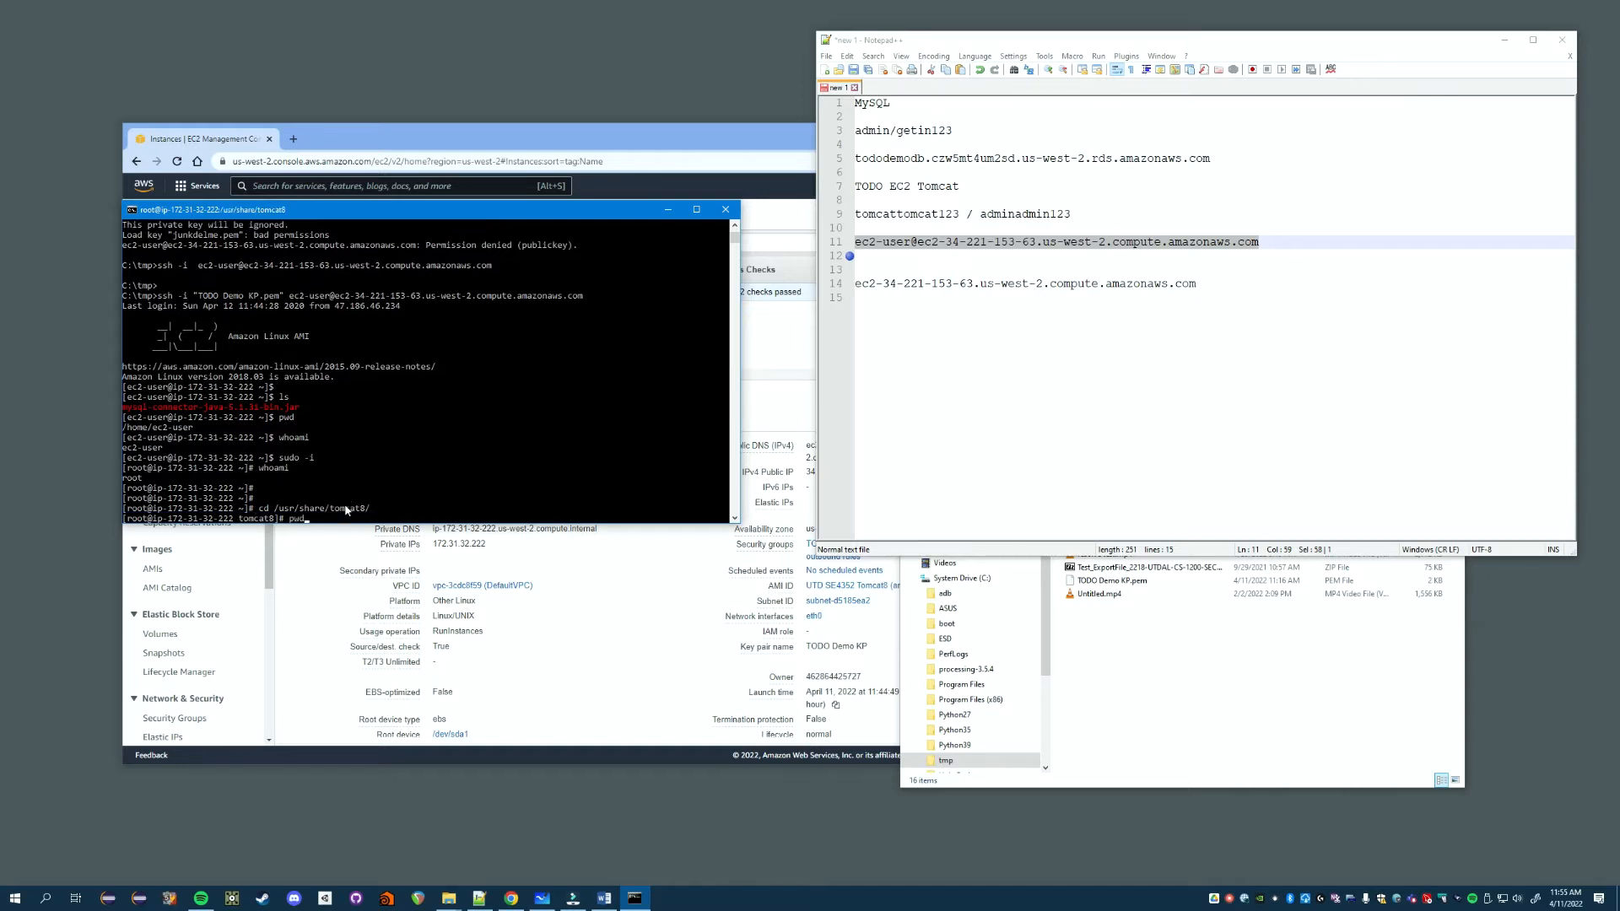
key(Return)
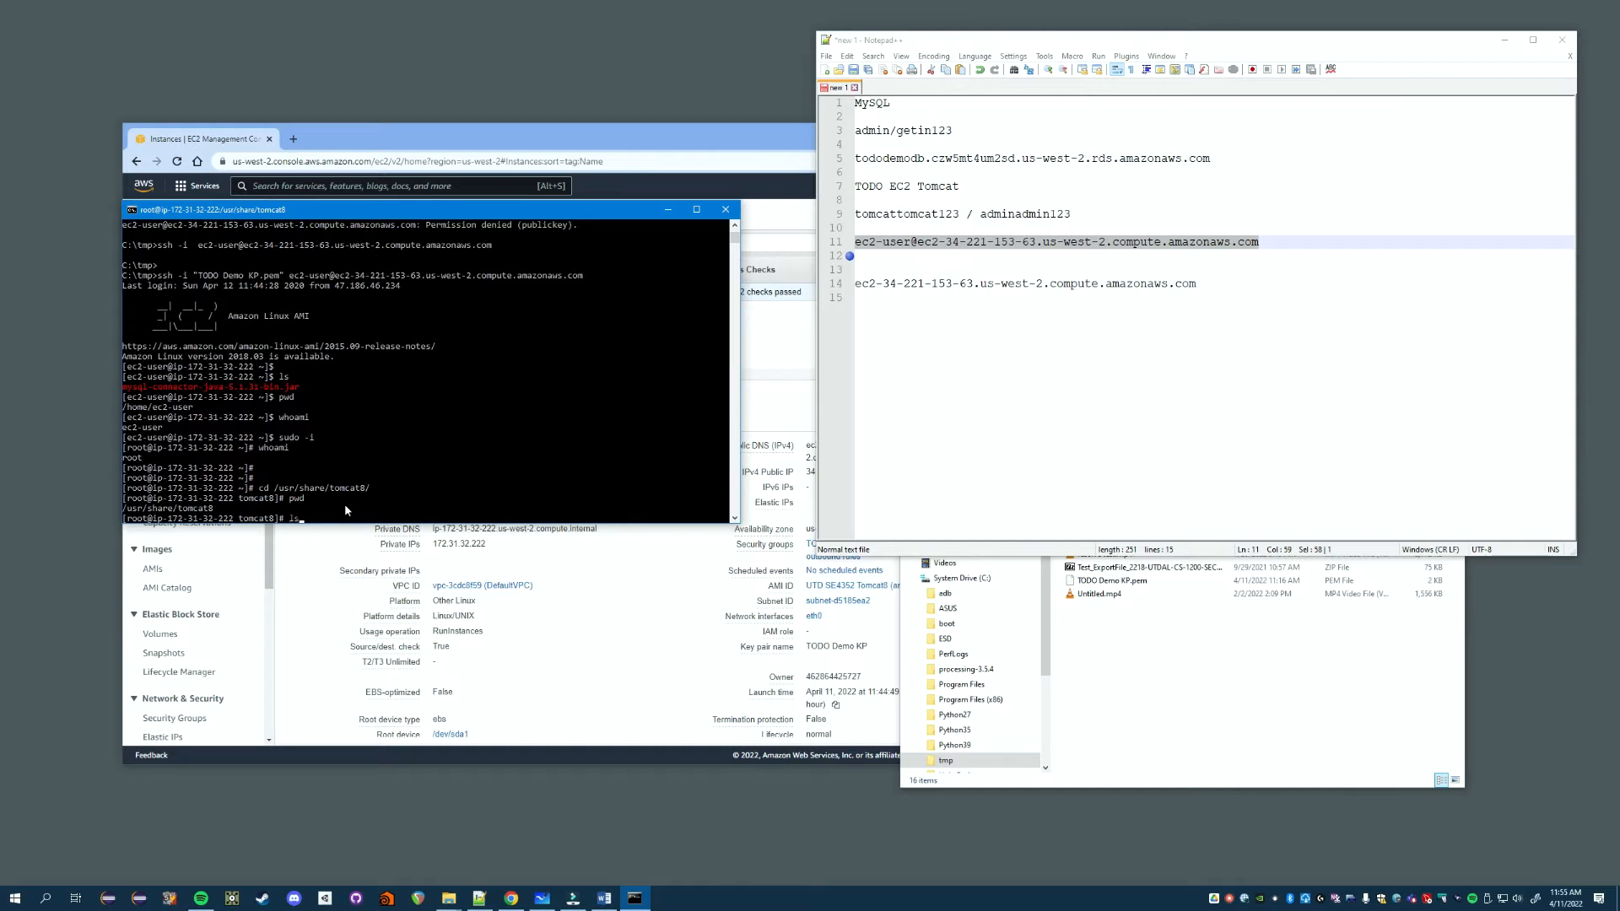
text(ls)
key(Return)
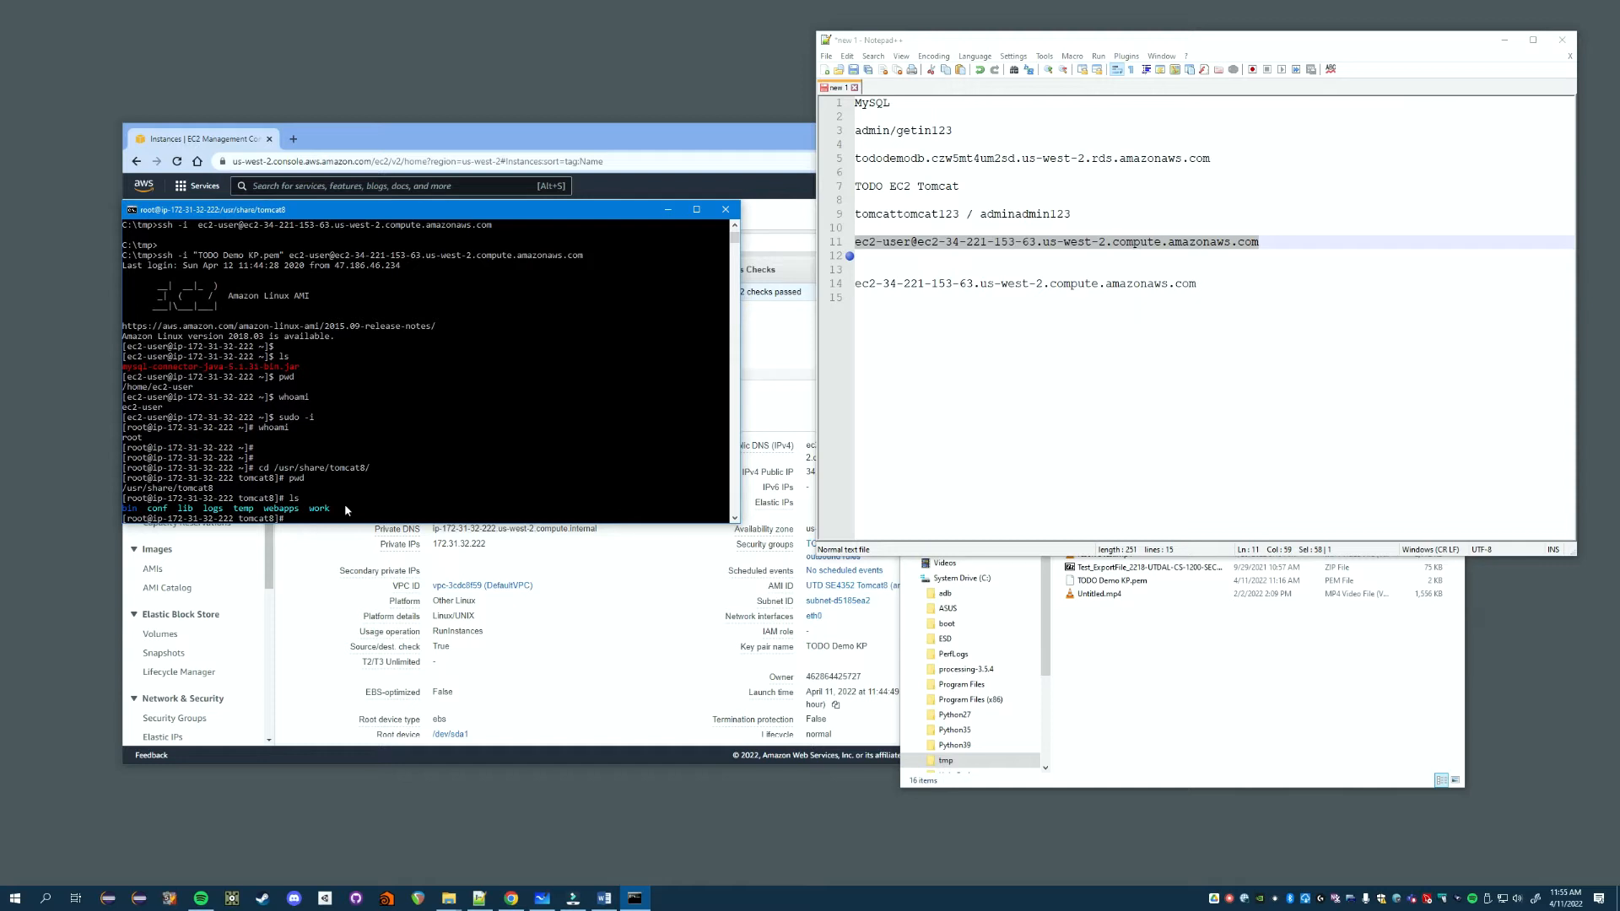
Go into Tomcat's conf directory and list its configuration files
text(cd conf)
key(Return)
text(l)
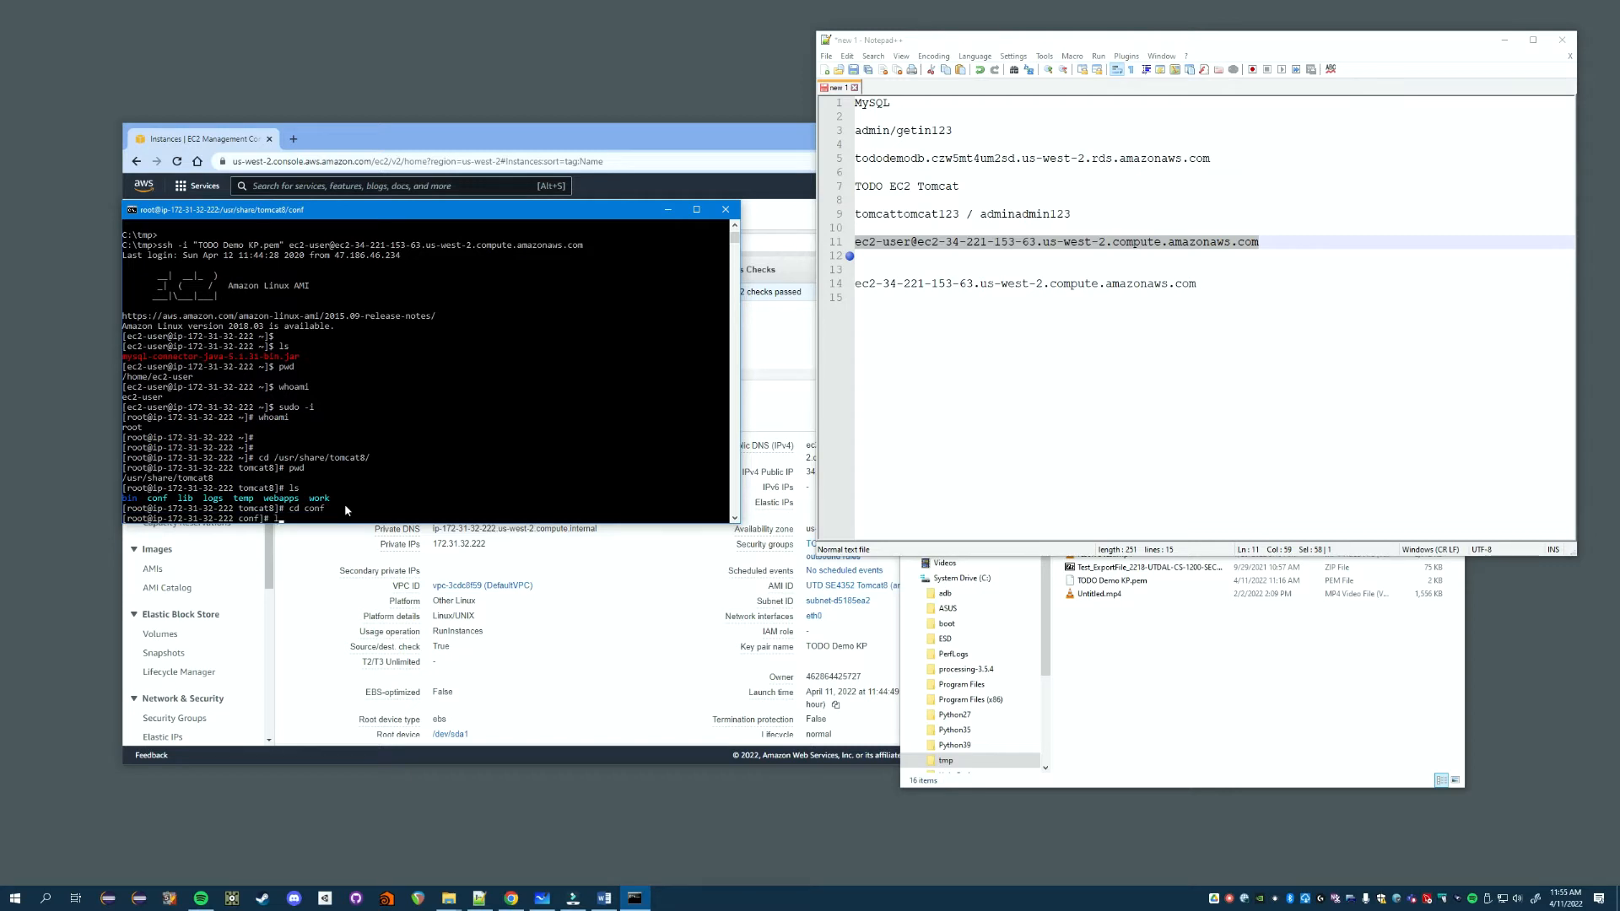
text(s)
key(Return)
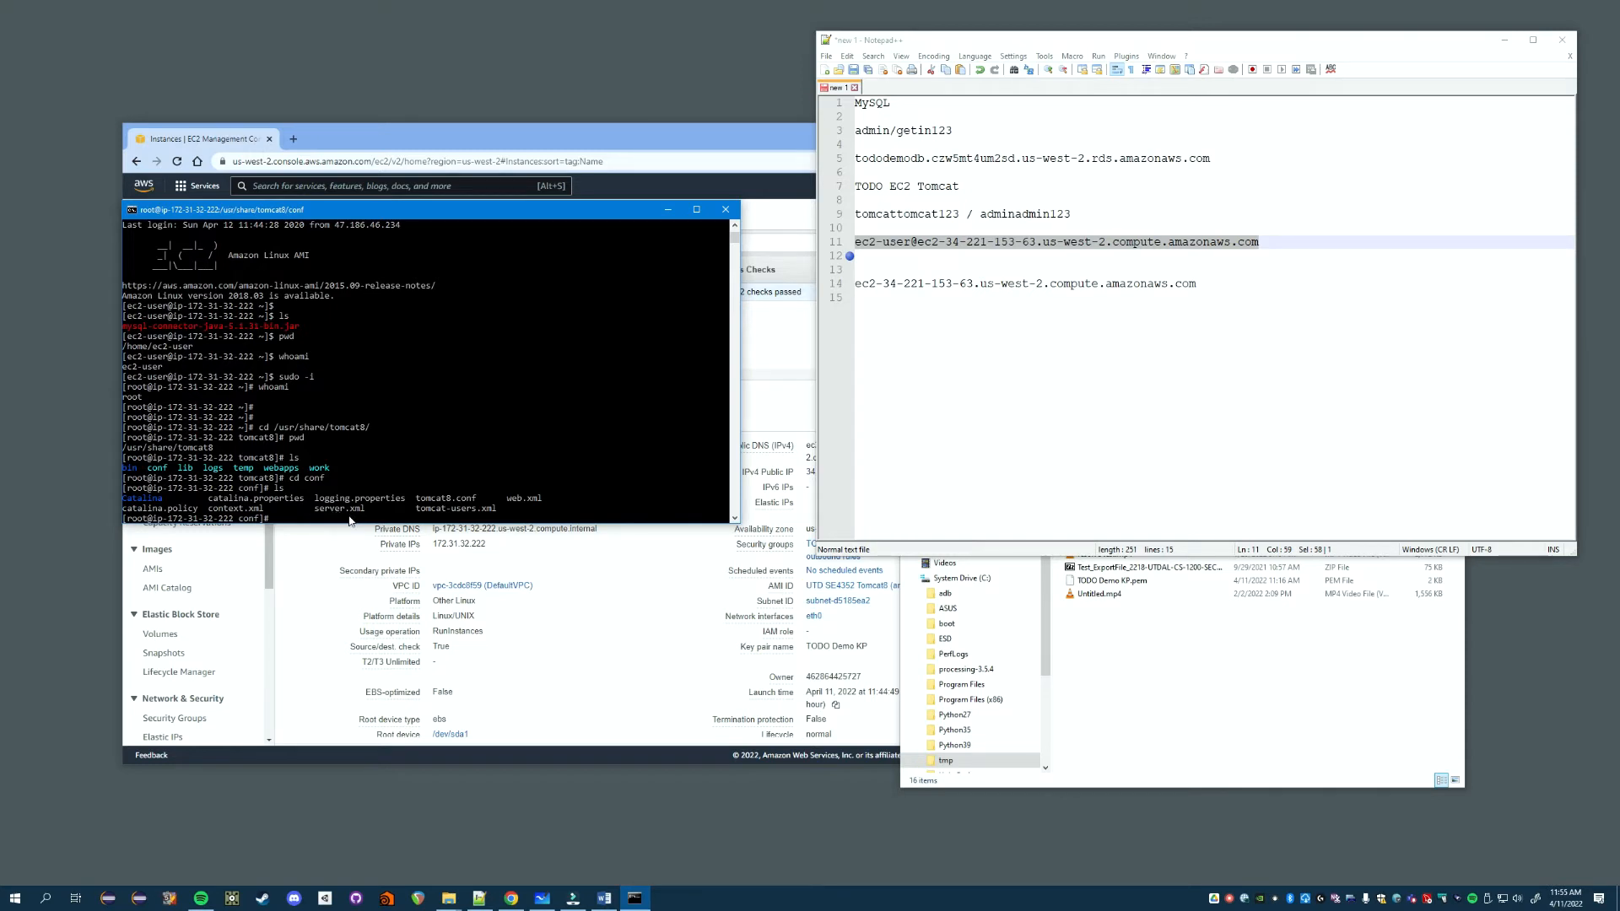
Copy server.xml to /tmp and list the /tmp directory to check the copy
text(cp server.xml /tmp)
key(Return)
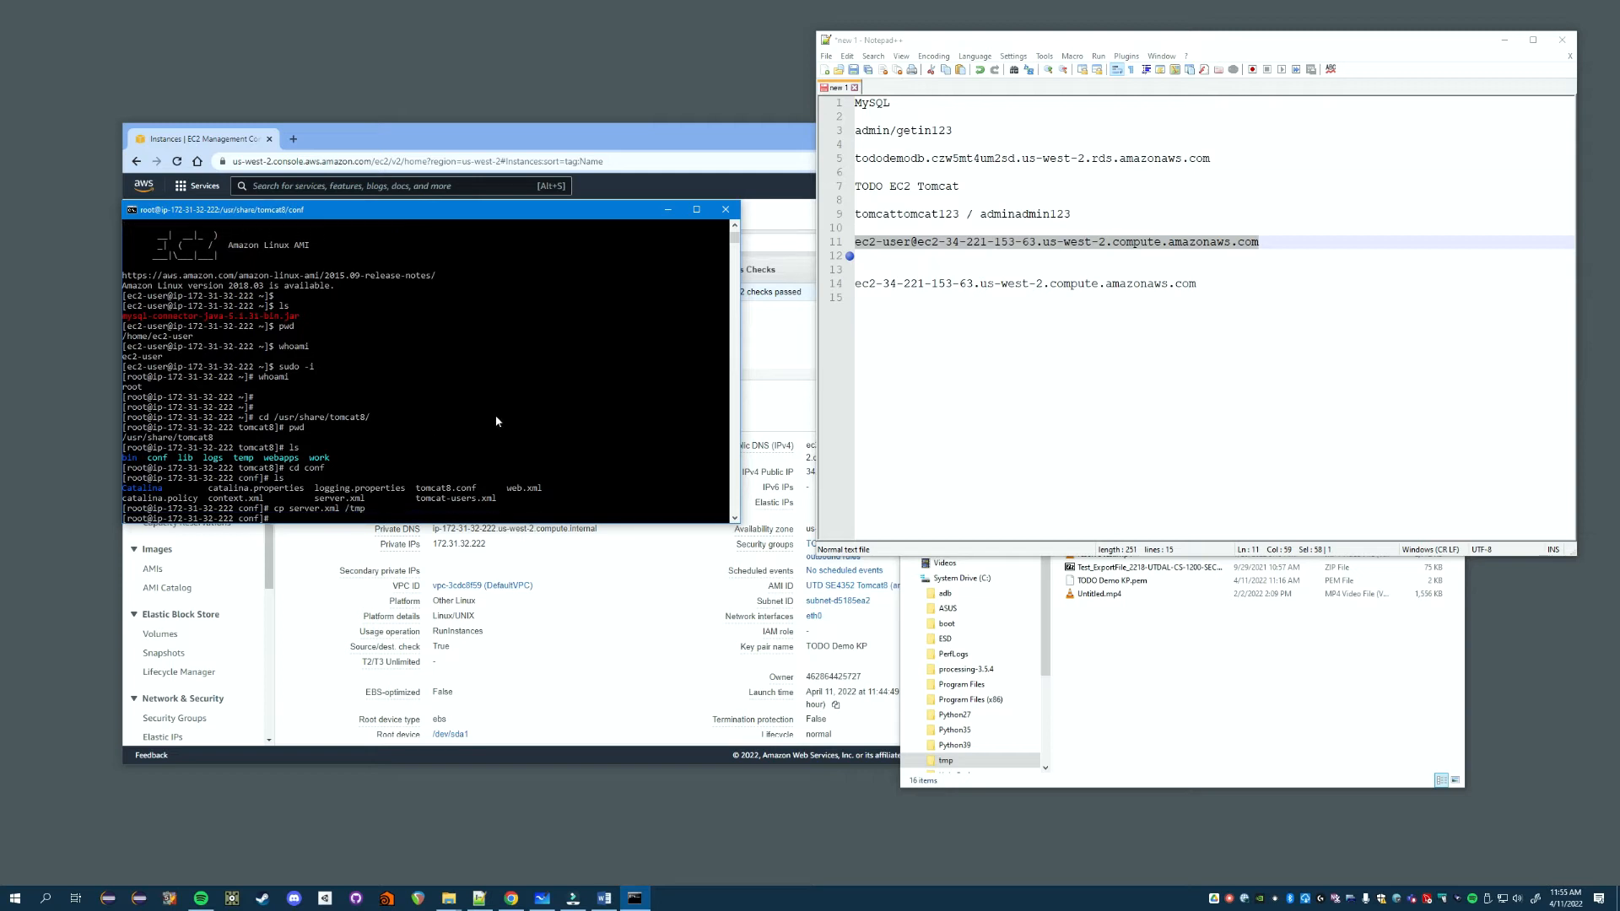
text(ls /tmp)
key(Return)
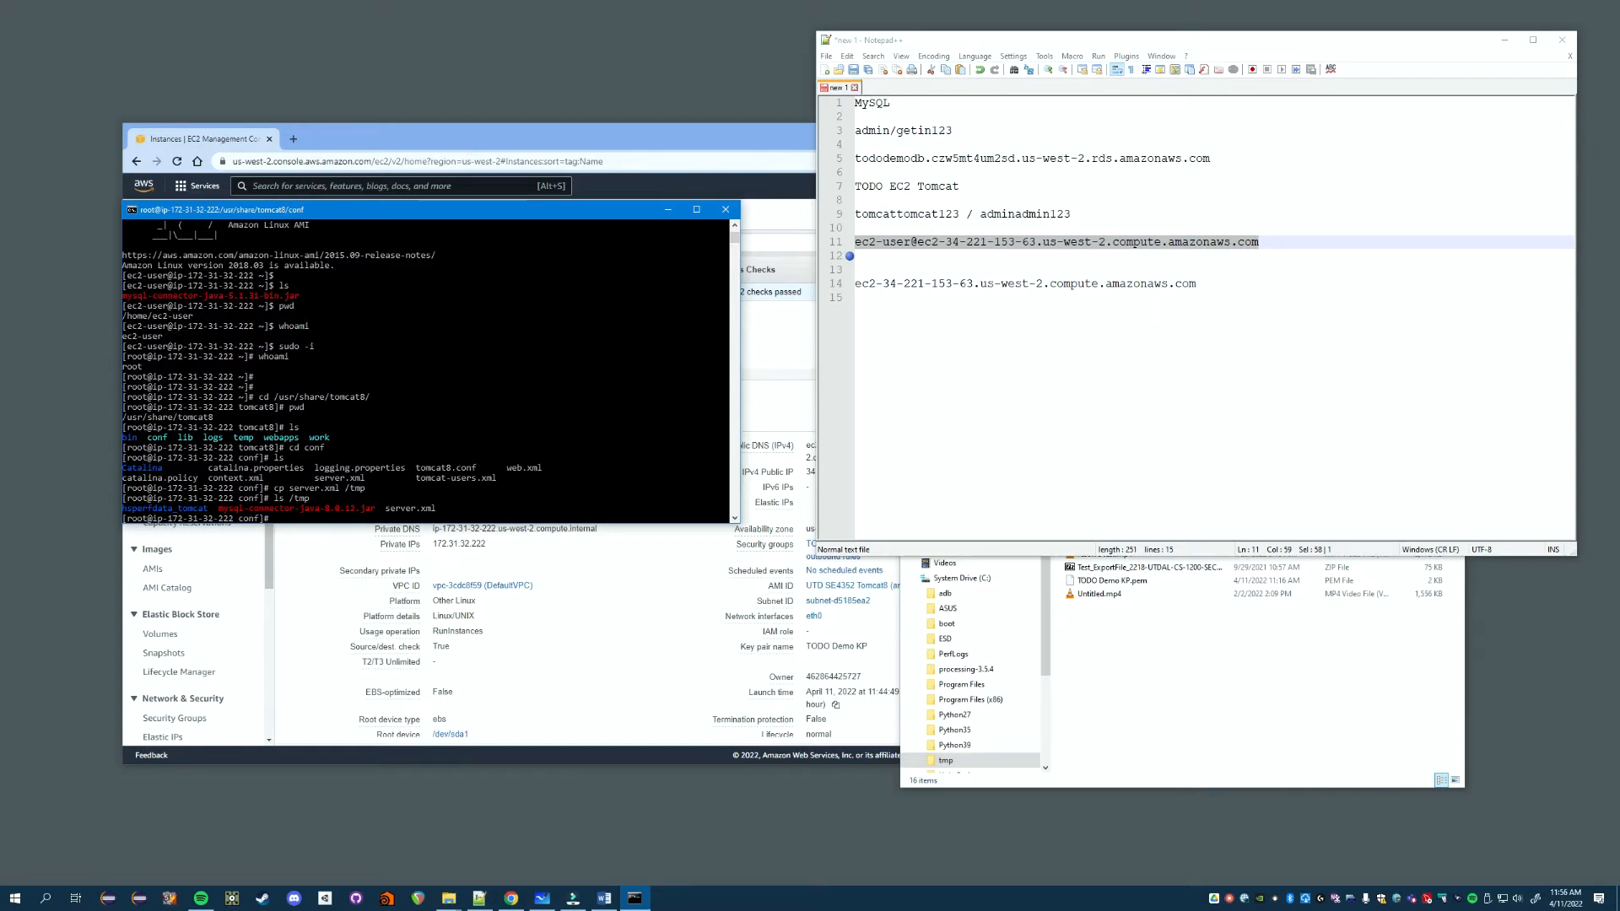
In Word's AWS Project Description, go to the JDBC Connection Pool Resource section and copy the whole <Resource ... /> block
drag(1619, 127, 734, 82)
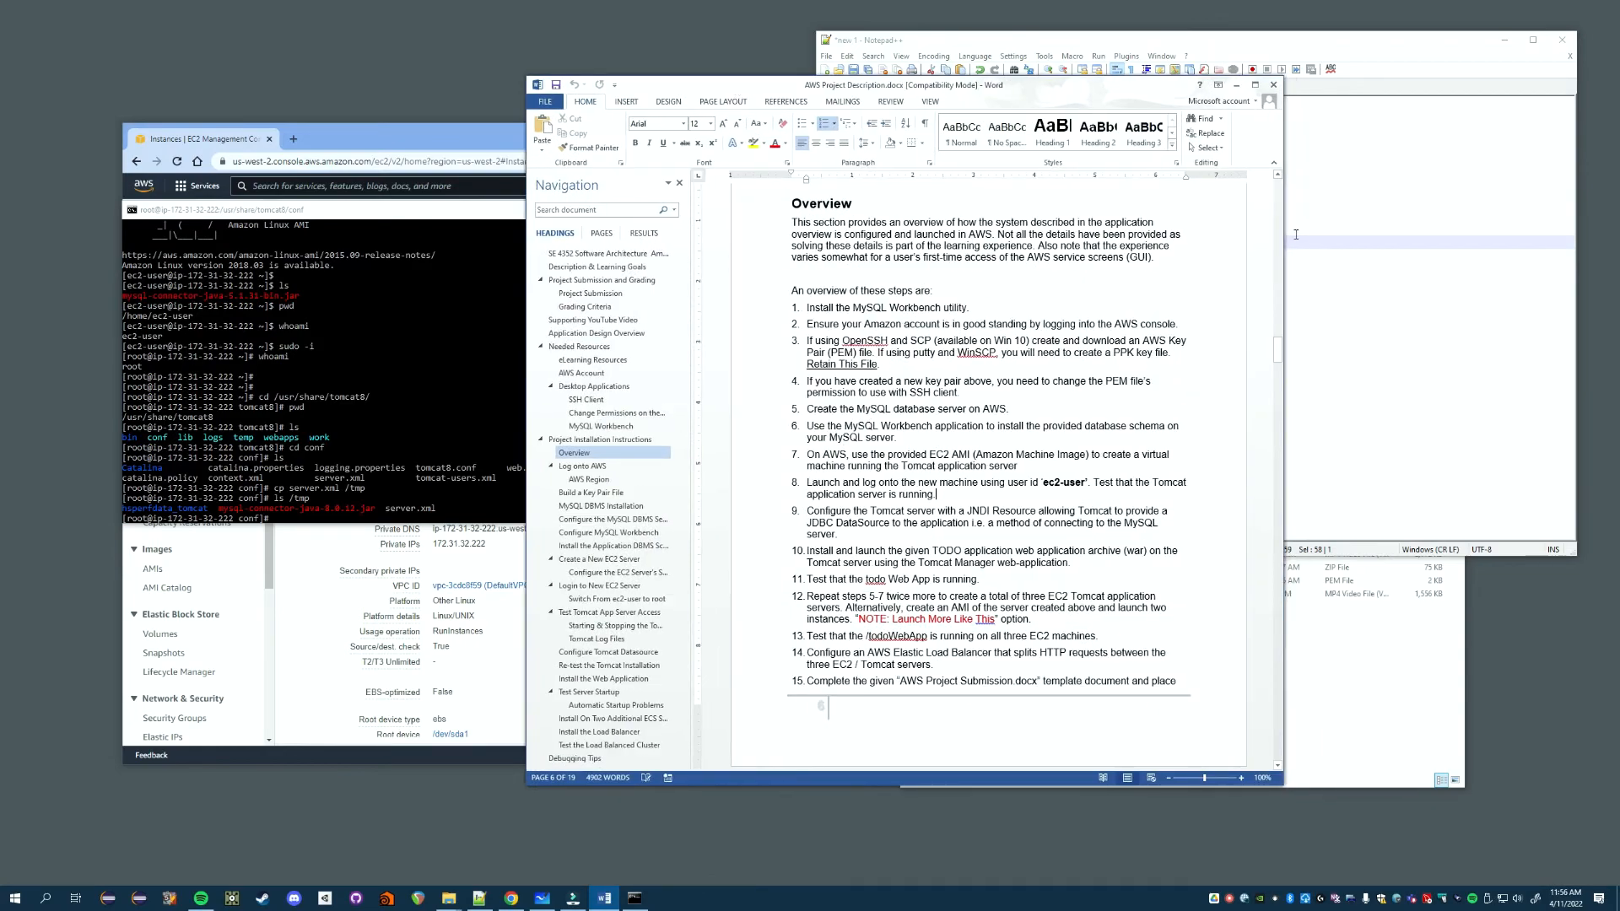
drag(1281, 357, 1281, 681)
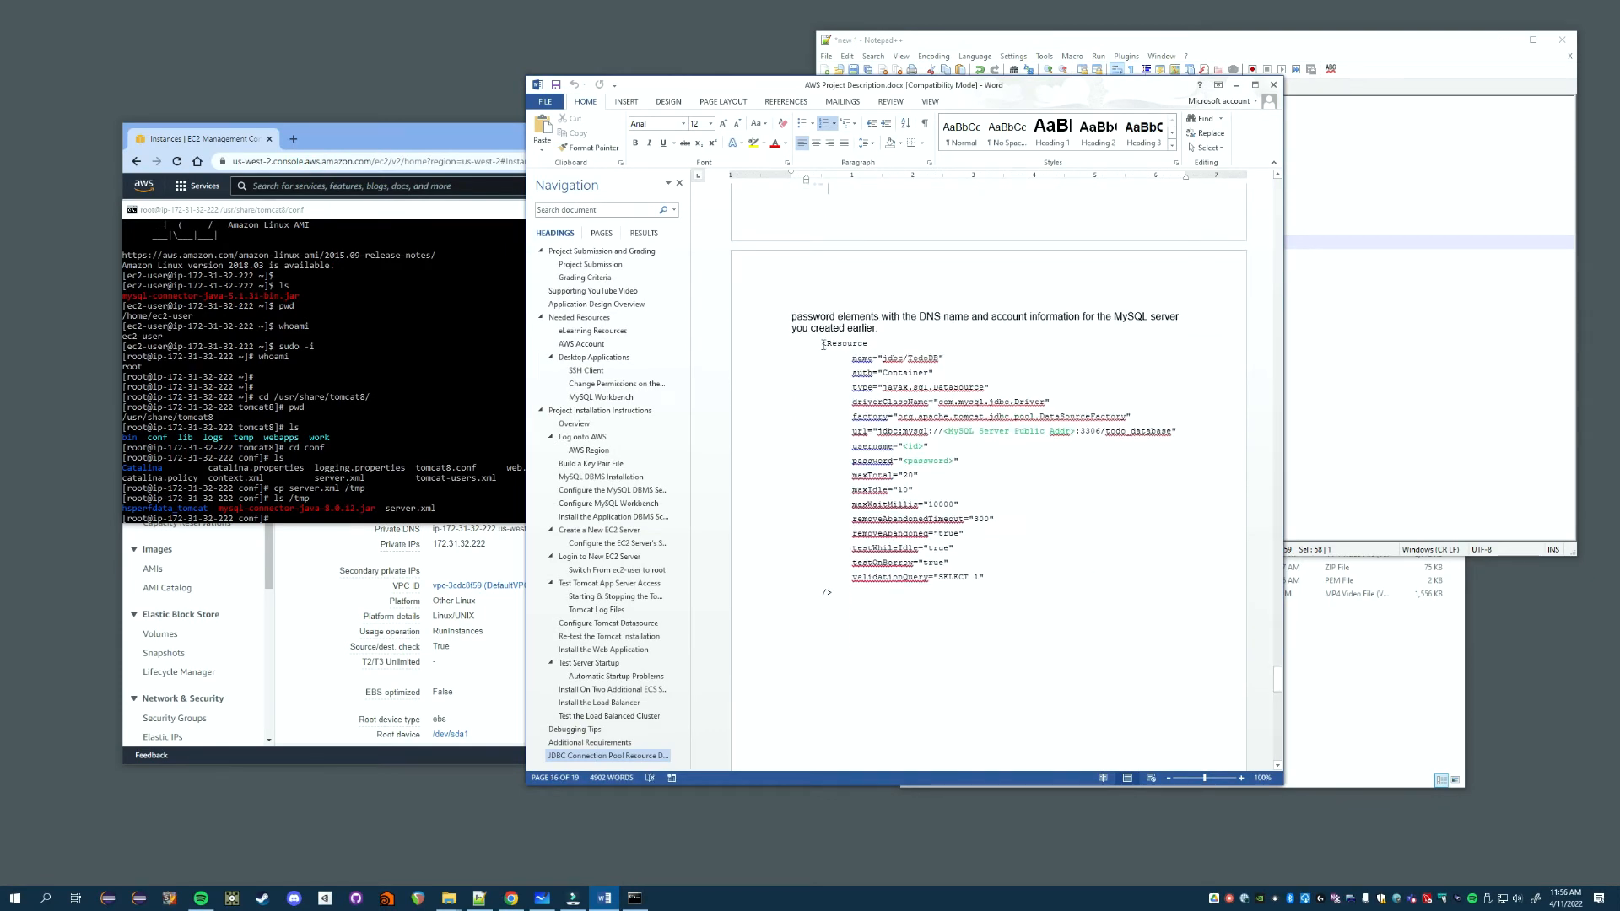
drag(823, 345, 884, 597)
click(791, 346)
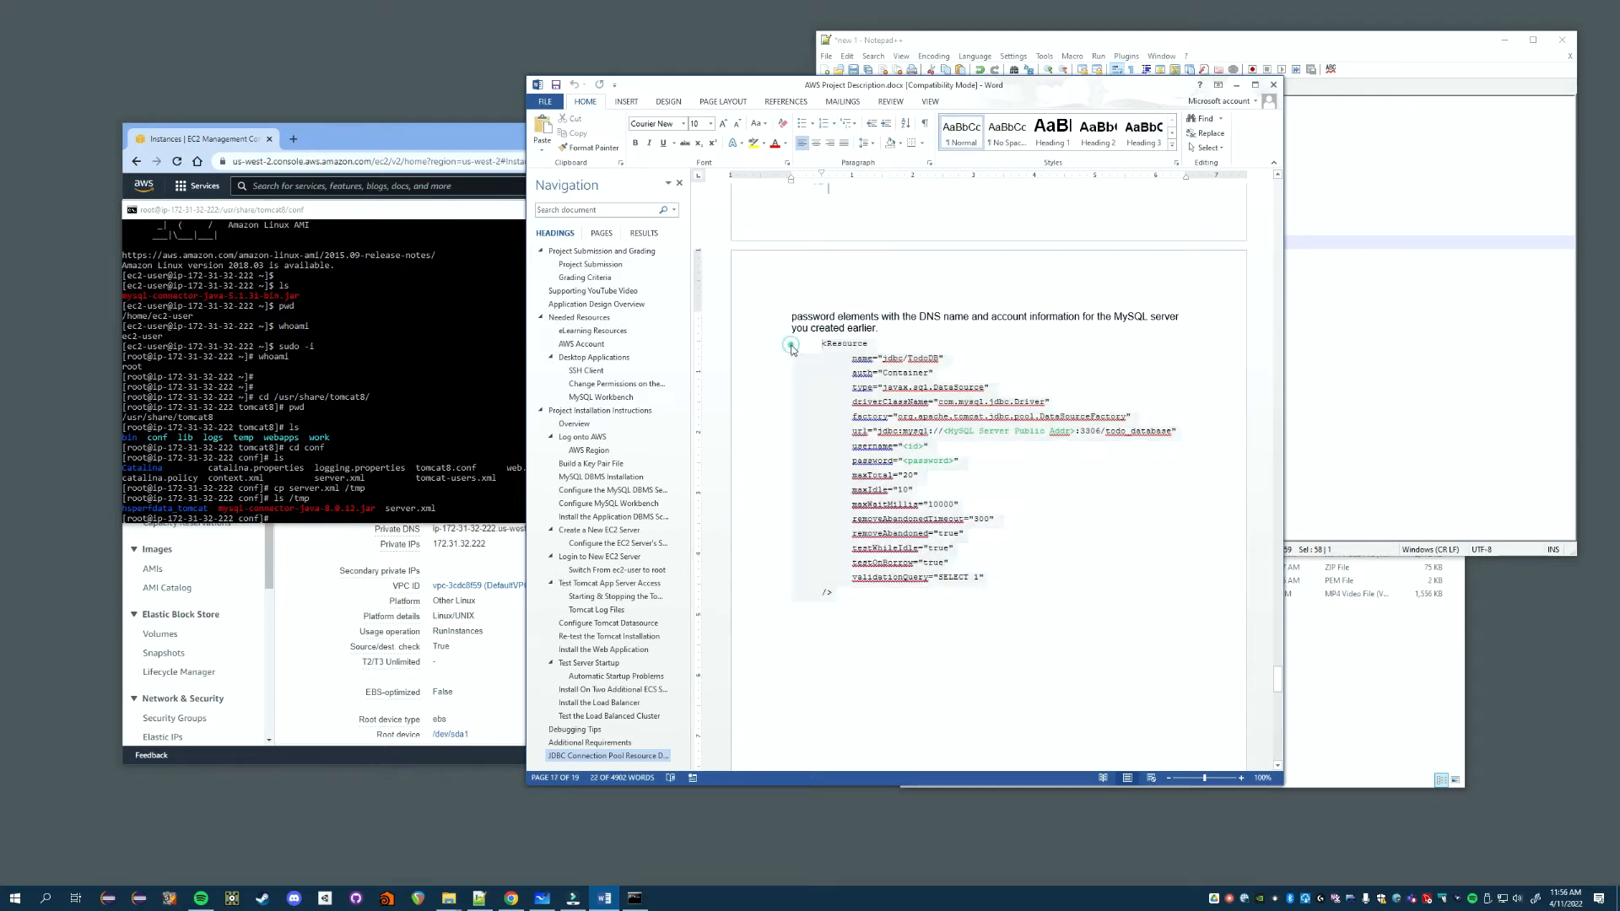
drag(792, 346, 887, 594)
key(ctrl+c)
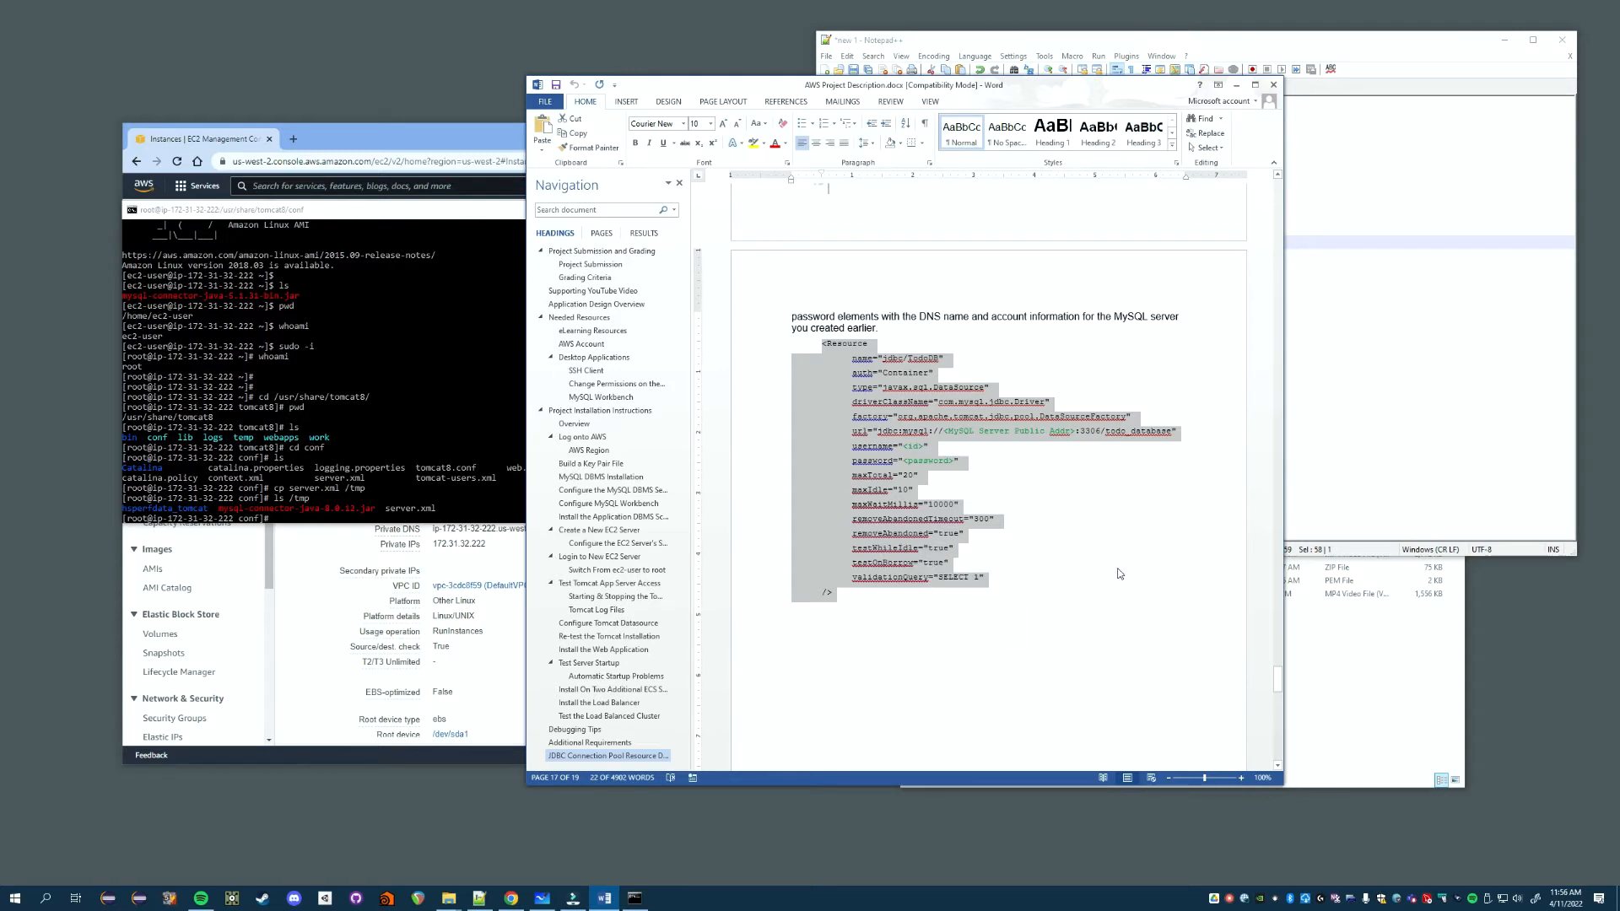
Switch to Notepad++ and paste the copied Resource block into a new blank document
click(1185, 51)
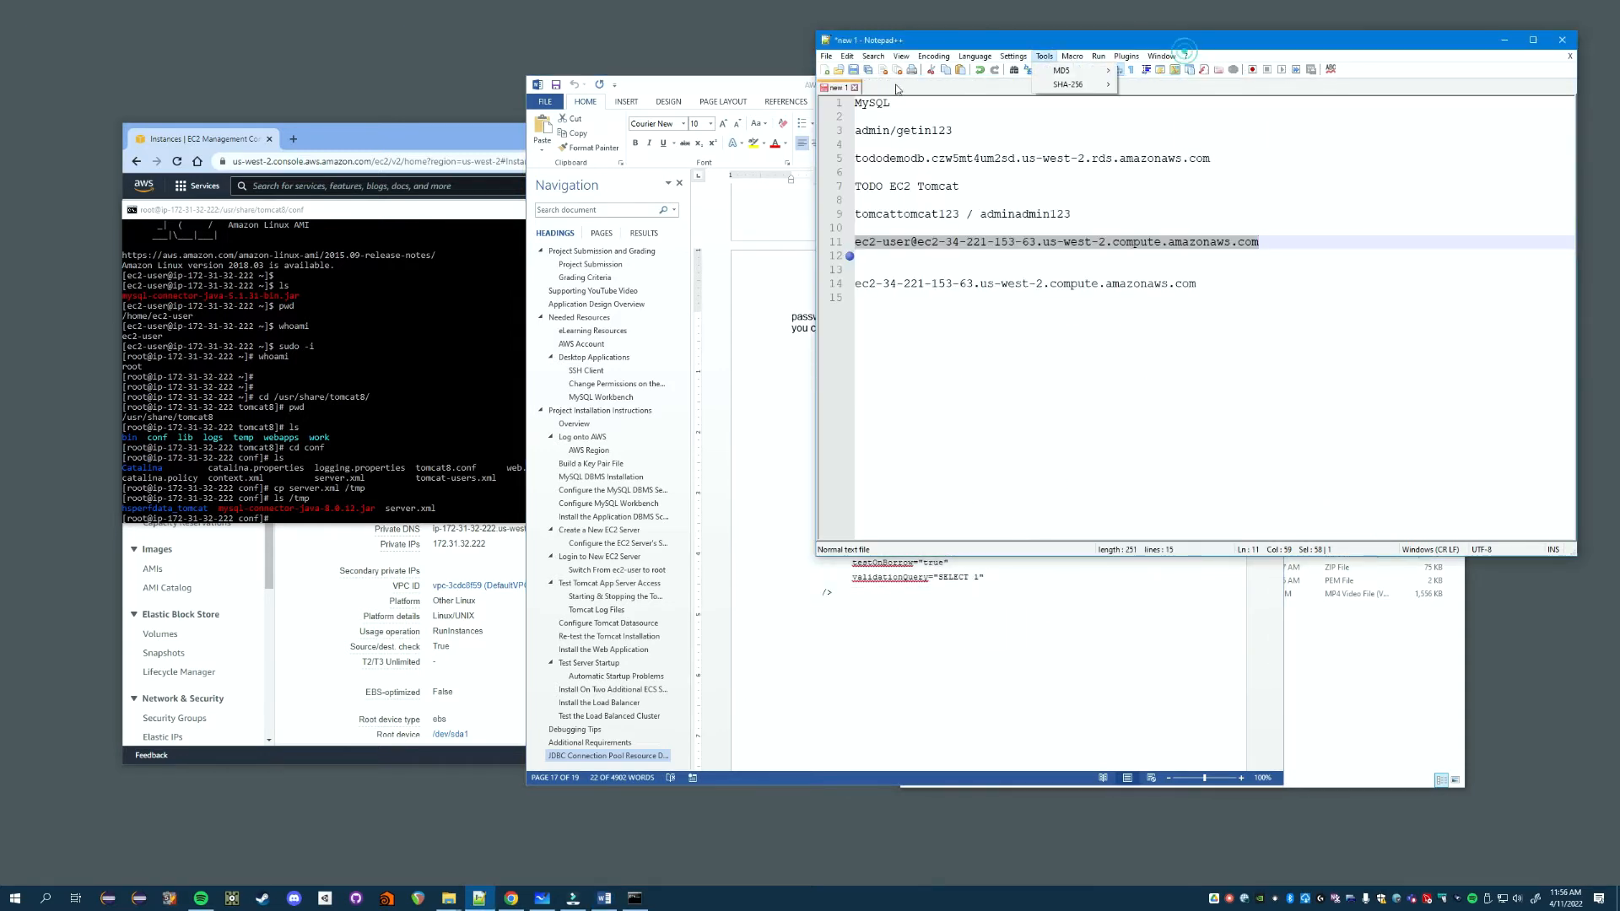
key(ctrl+s)
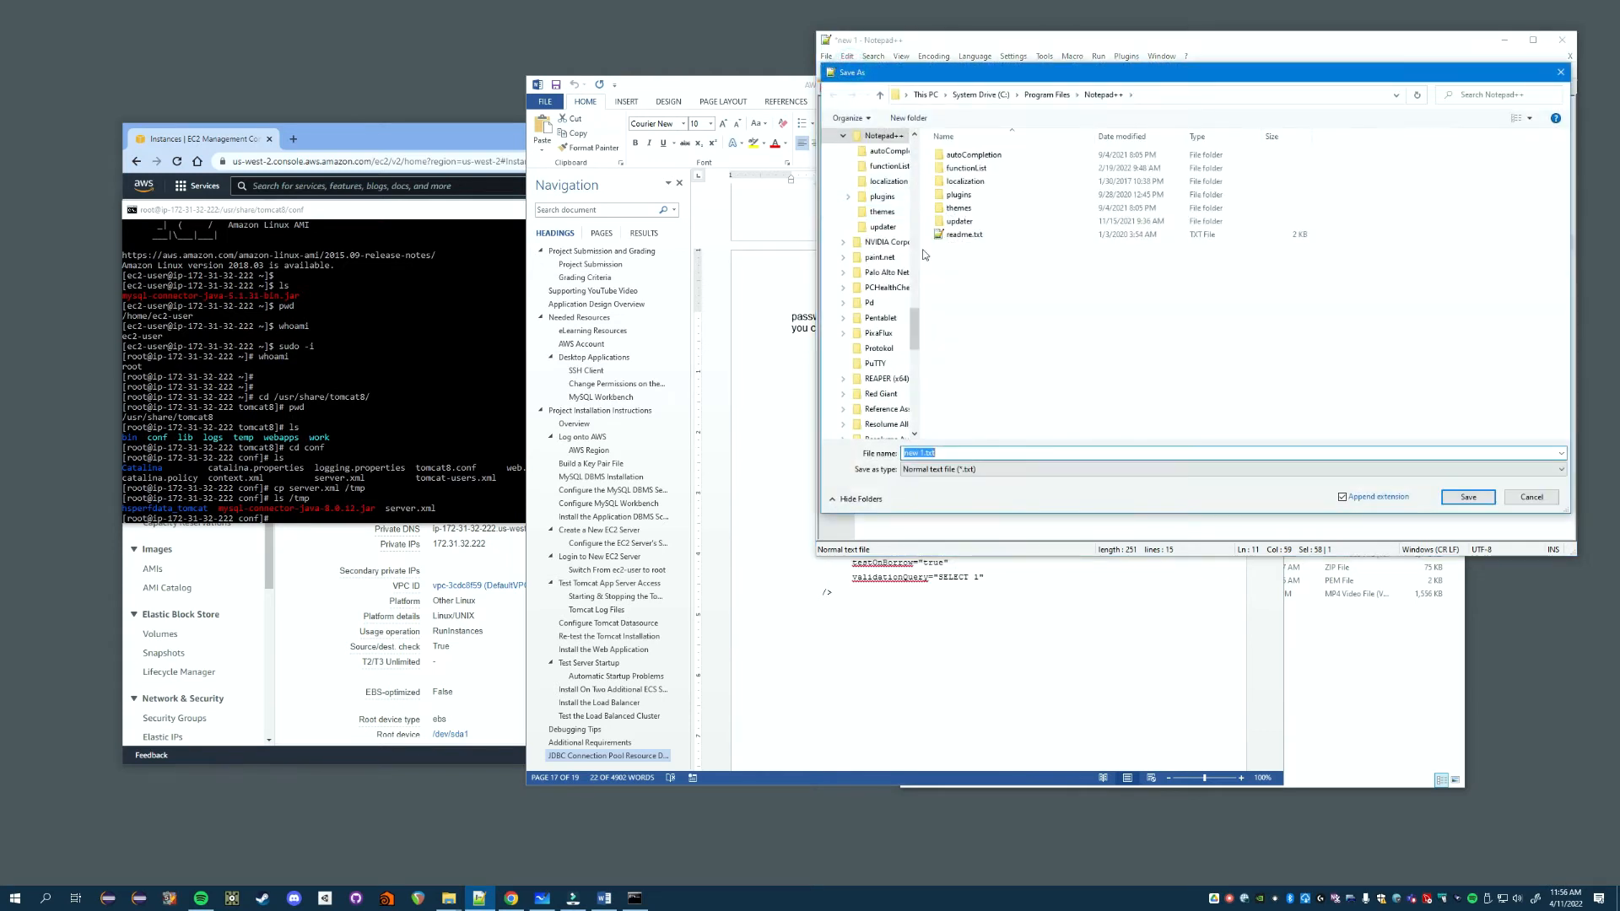
click(1560, 71)
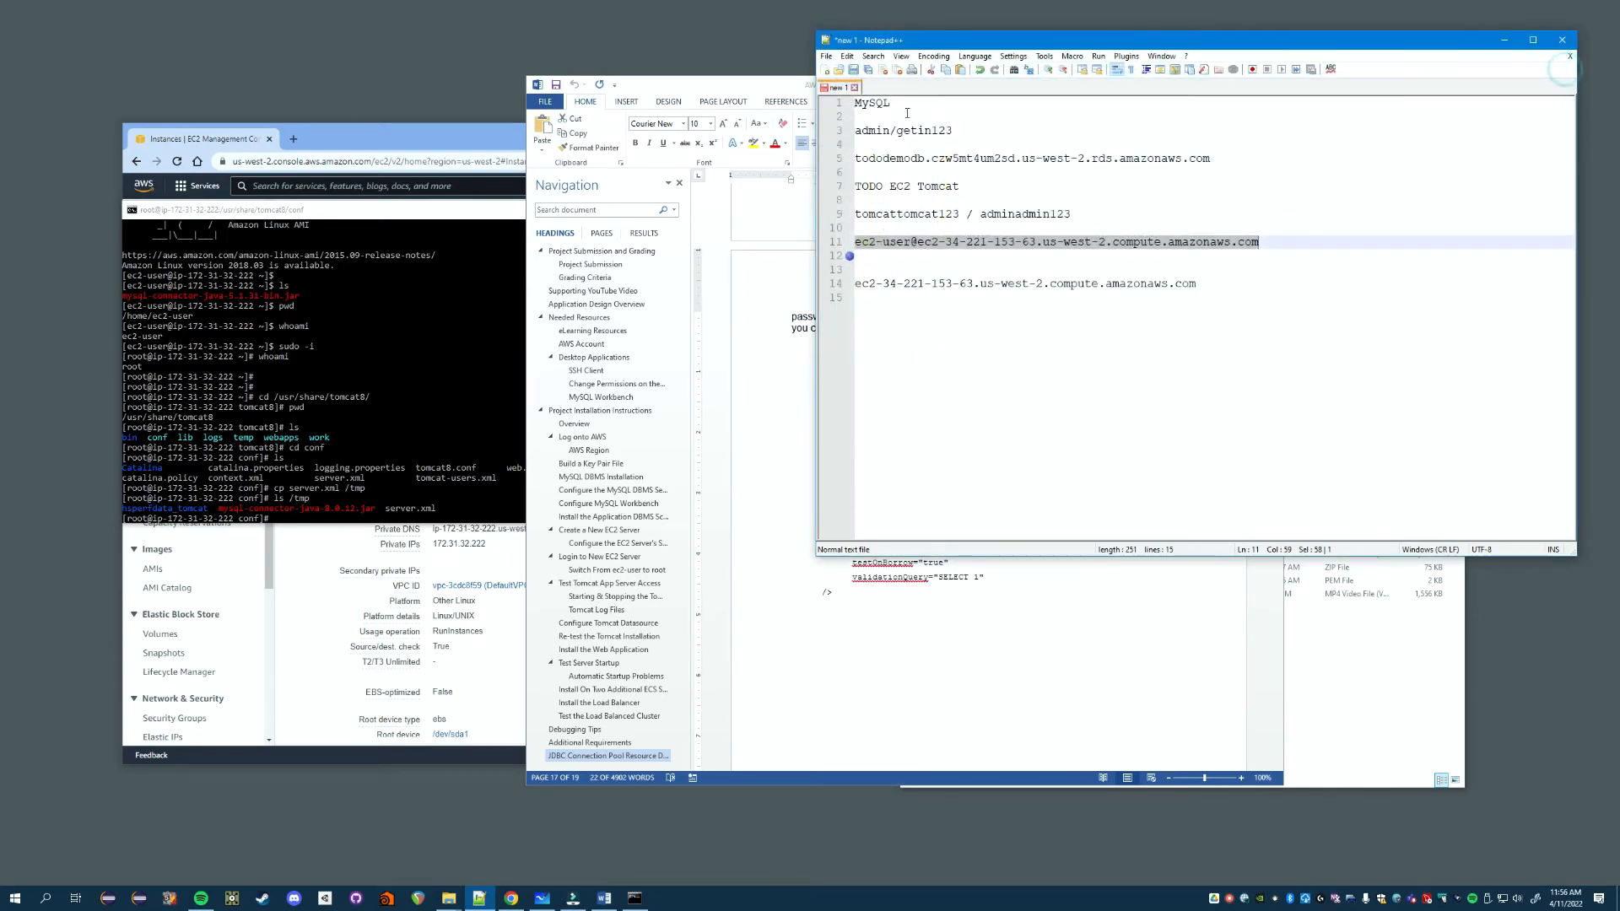
click(822, 69)
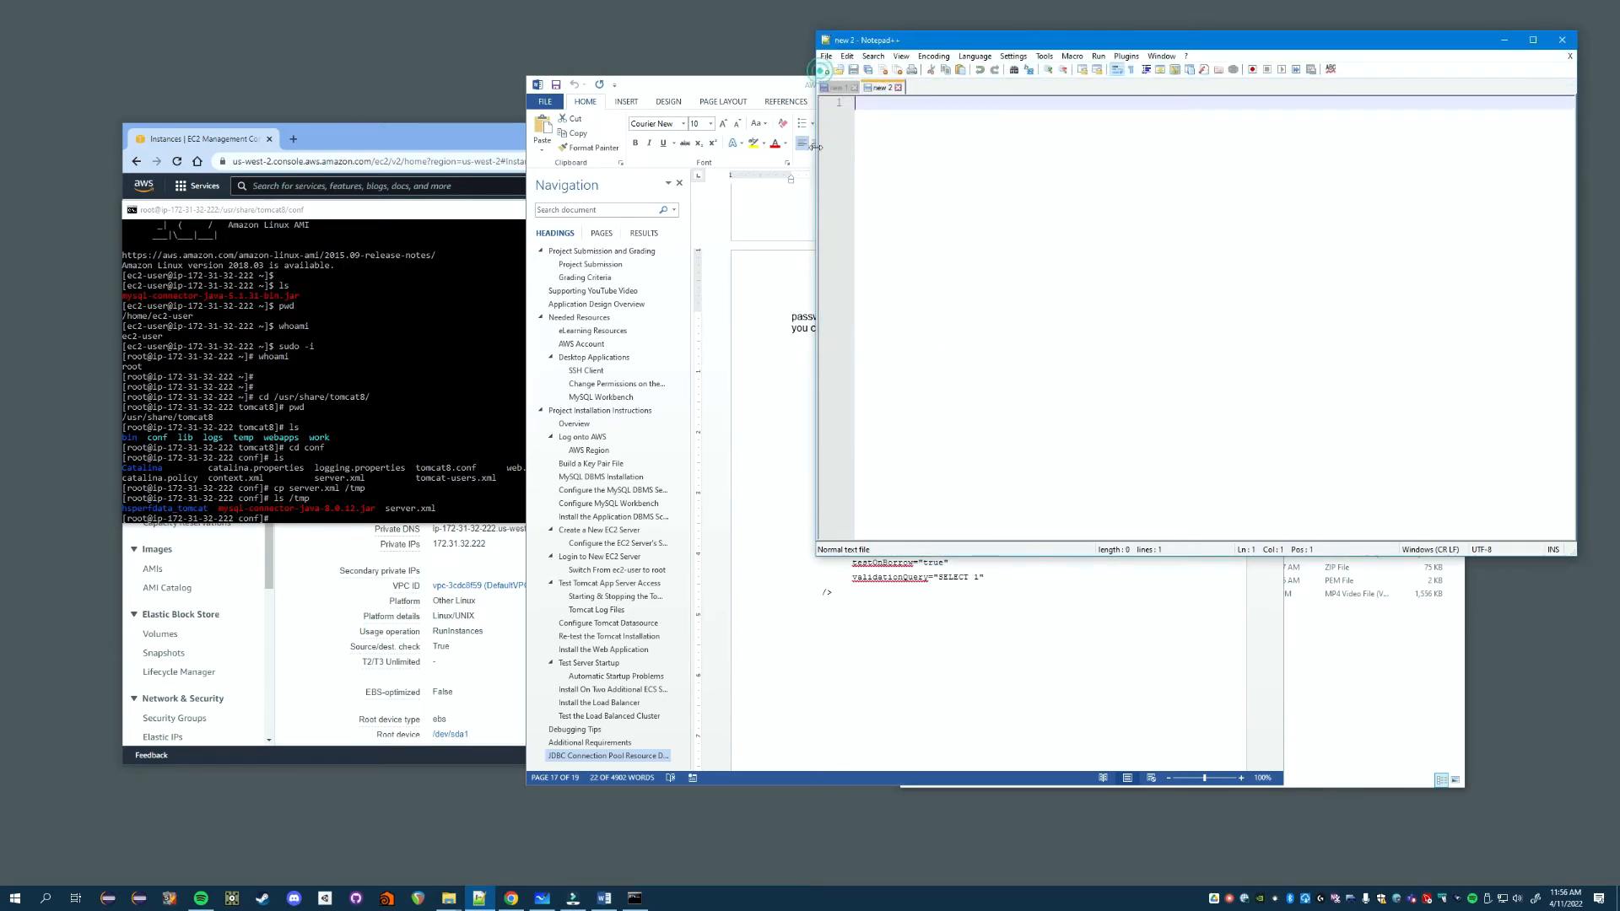
key(ctrl+v)
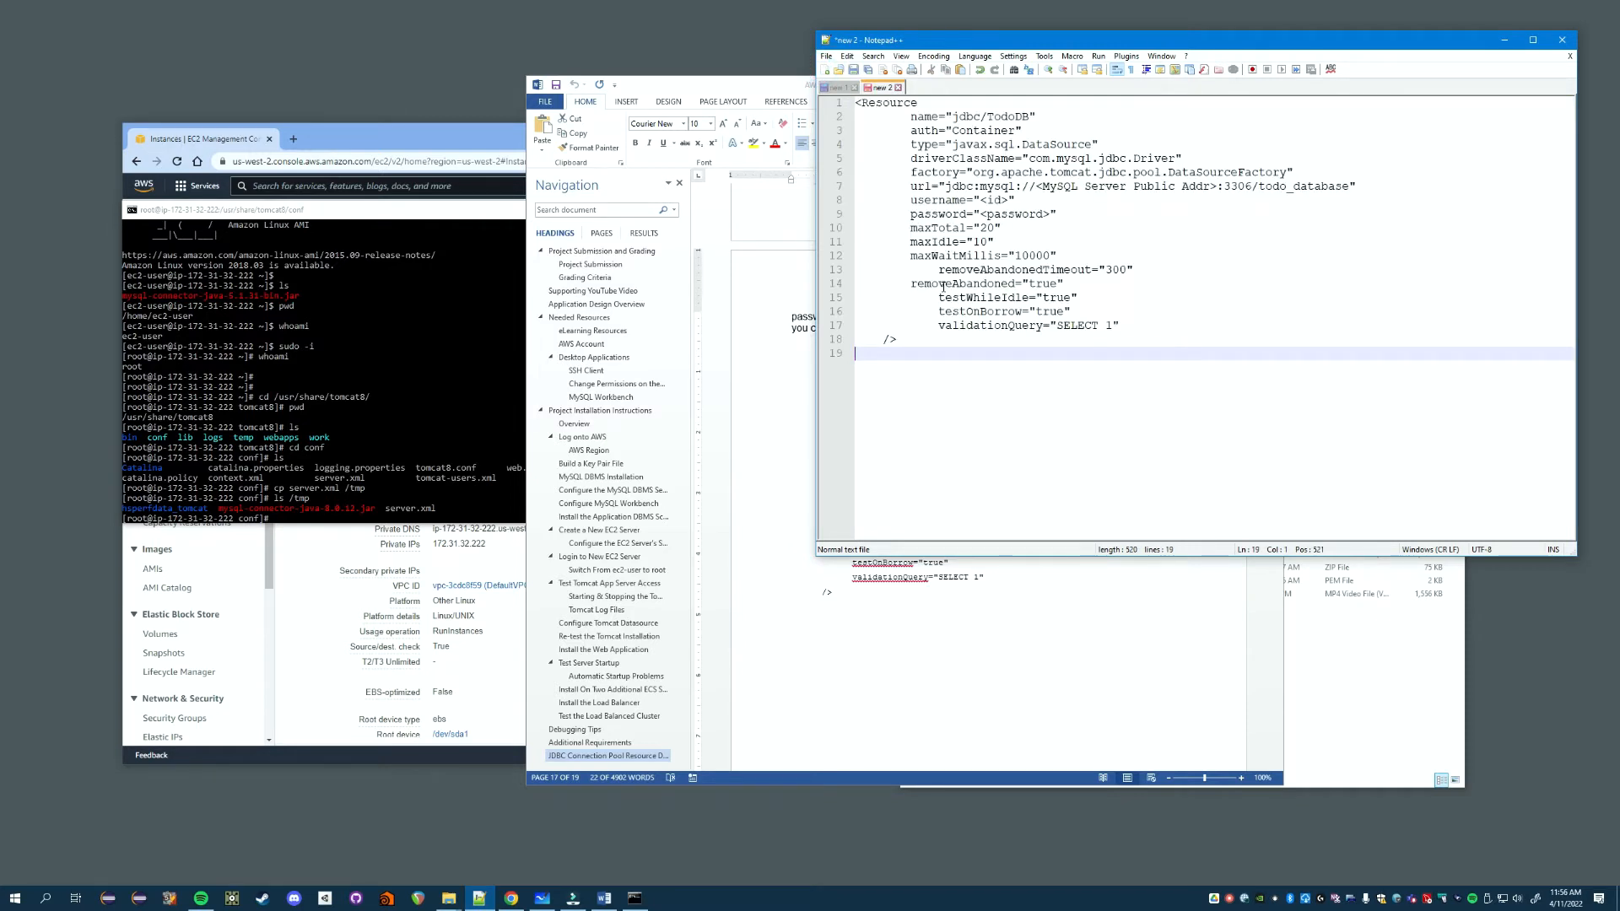
Delete the <MySQL Server Public Addr> placeholder from the Resource block's url line, keeping jdbc:mysql:// and :3306/todo_database
key(Up)
key(Up)
key(Up)
key(Up)
key(Up)
key(Up)
key(Up)
key(Up)
key(Up)
key(Up)
key(Up)
key(Up)
key(Up)
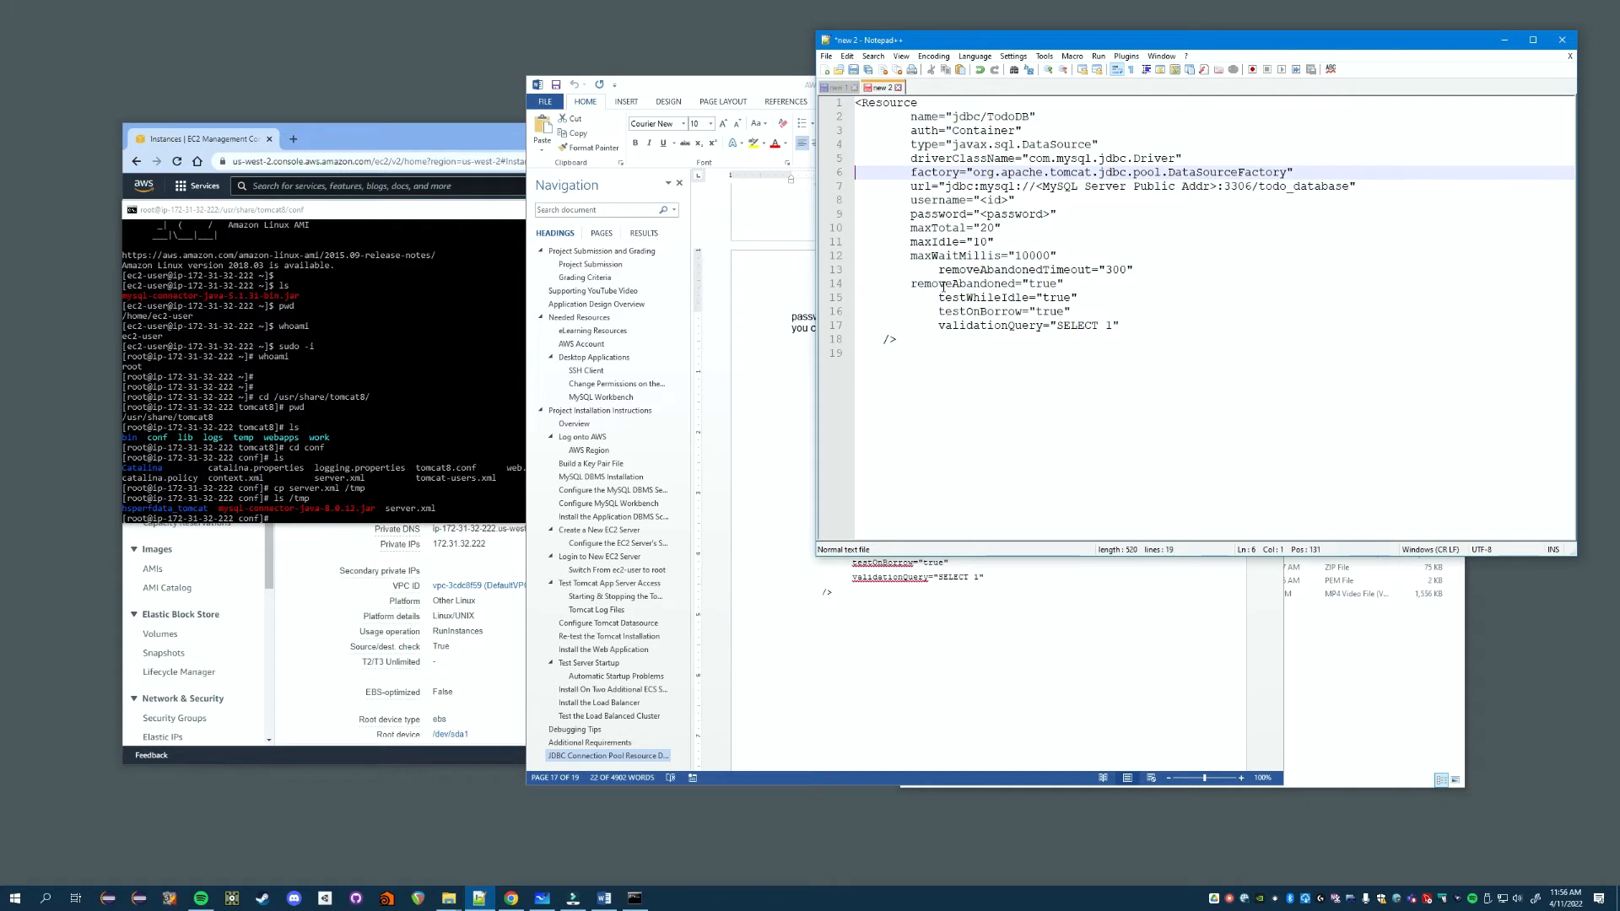
key(Down)
key(Right)
key(Right)
key(Right)
key(Right)
key(Right)
key(Down)
key(Down)
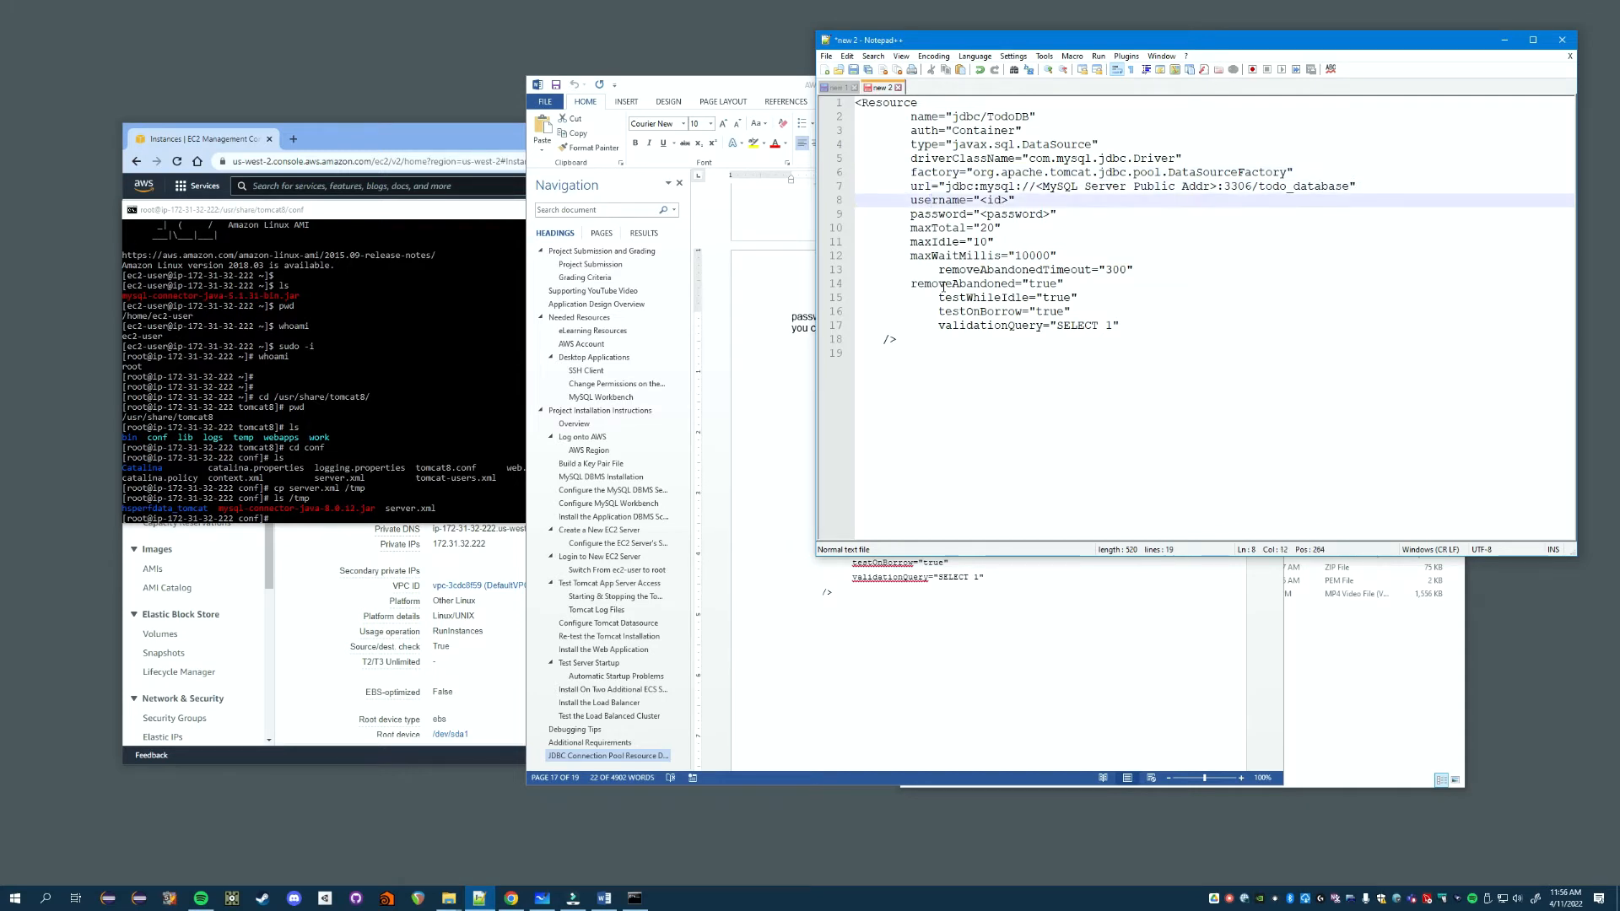
key(Up)
key(Up)
key(Down)
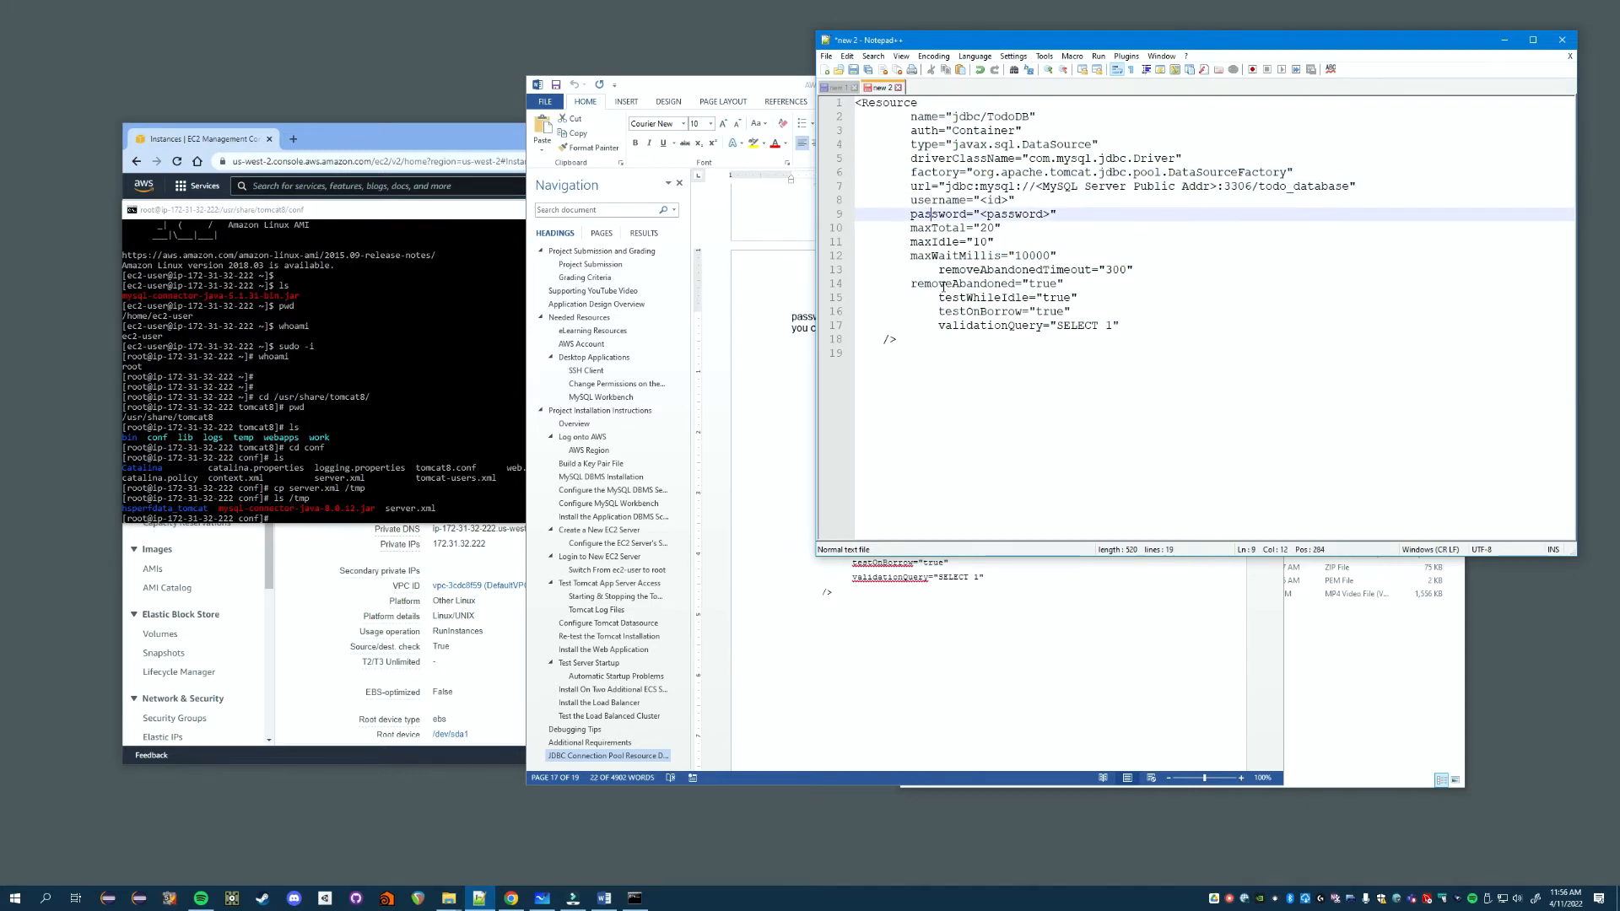
key(Up)
key(Right)
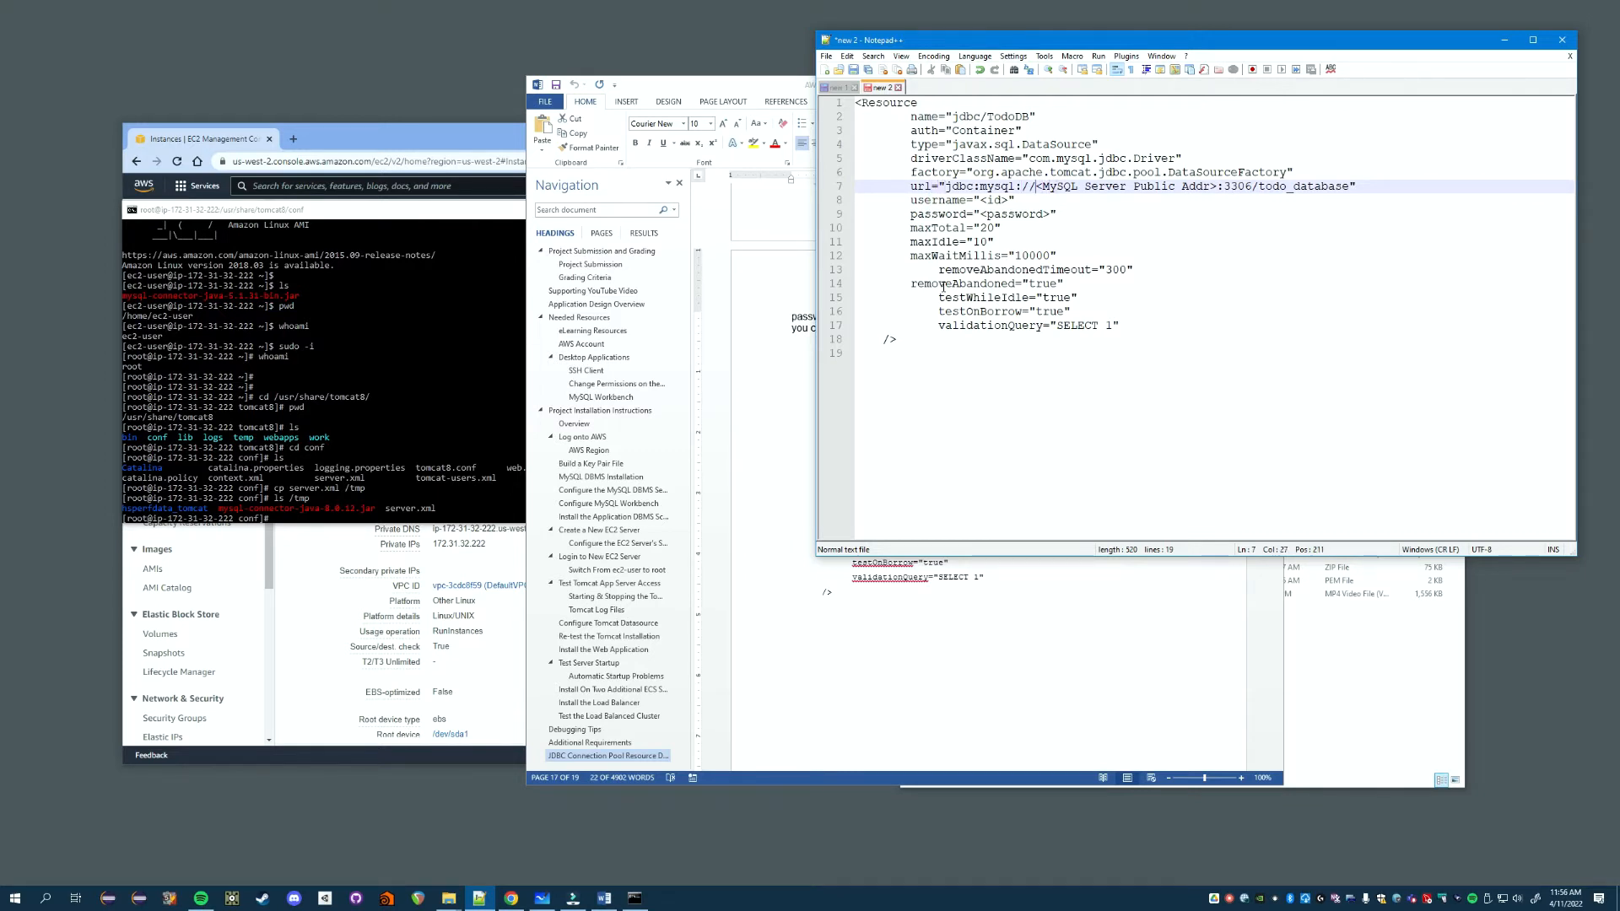
key(Delete)
key(Delete)
key(Delete)
key(Delete)
key(Delete)
key(Delete)
key(Delete)
key(Delete)
key(Delete)
key(Delete)
key(Delete)
key(Delete)
key(Delete)
key(Delete)
key(Delete)
key(Delete)
key(Delete)
key(Delete)
key(Delete)
key(Delete)
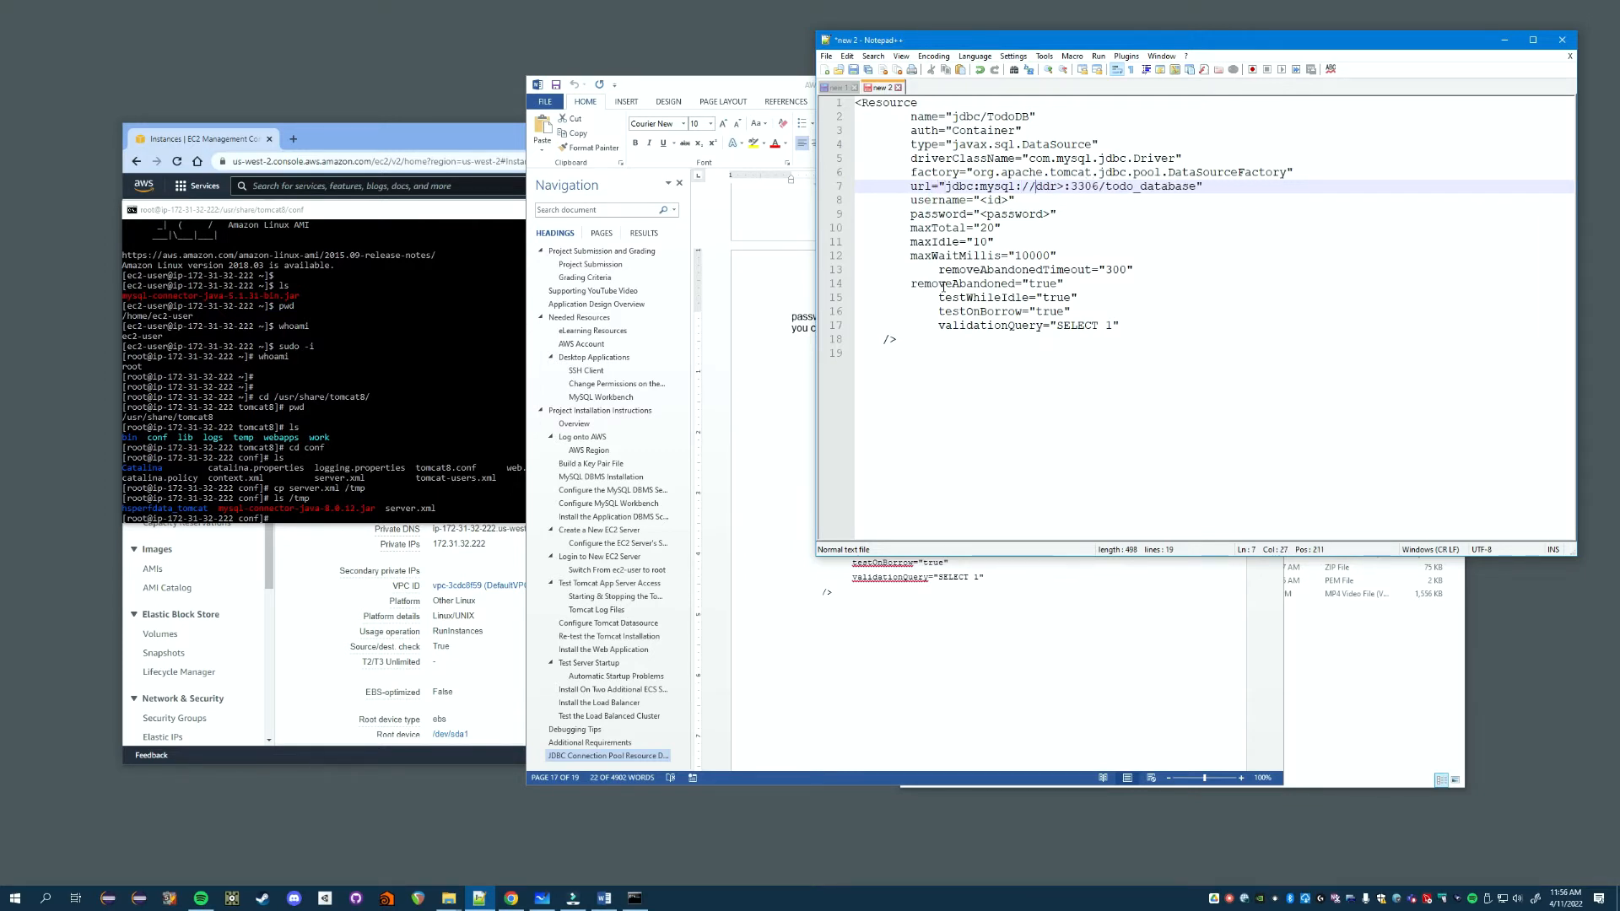
key(Delete)
key(Delete)
key(Delete)
key(Delete)
Copy the RDS endpoint tododemodb.czw5mt4um2sd.us-west-2.rds.amazonaws.com from the notes and paste it between jdbc:mysql:// and :3306 in the Resource block's url
click(838, 90)
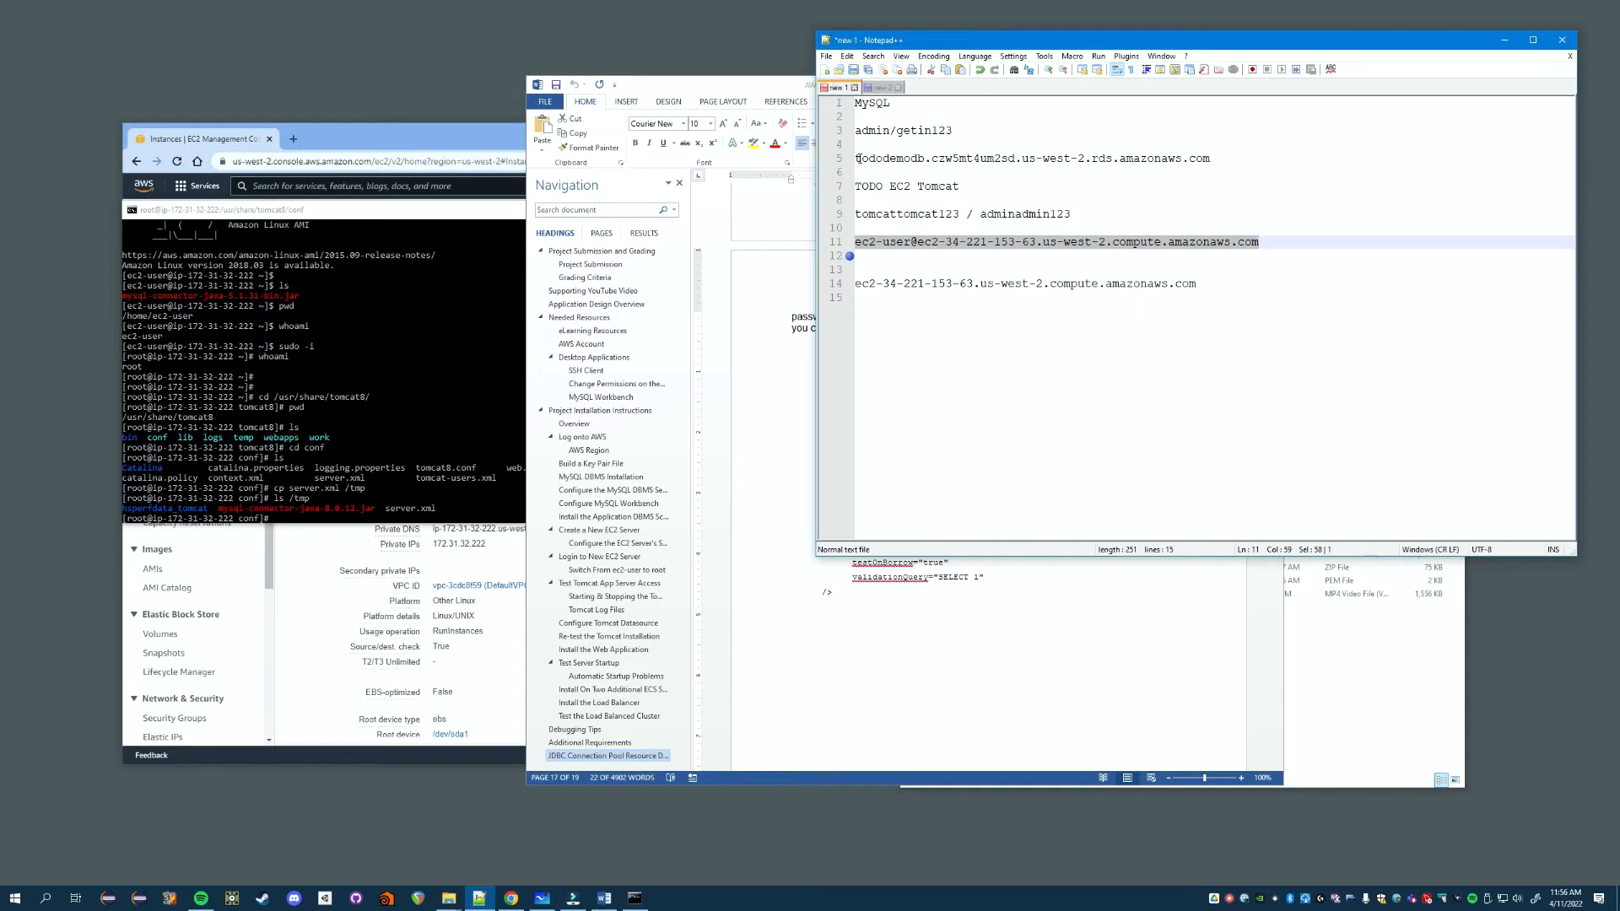
drag(856, 160, 1215, 162)
key(ctrl+c)
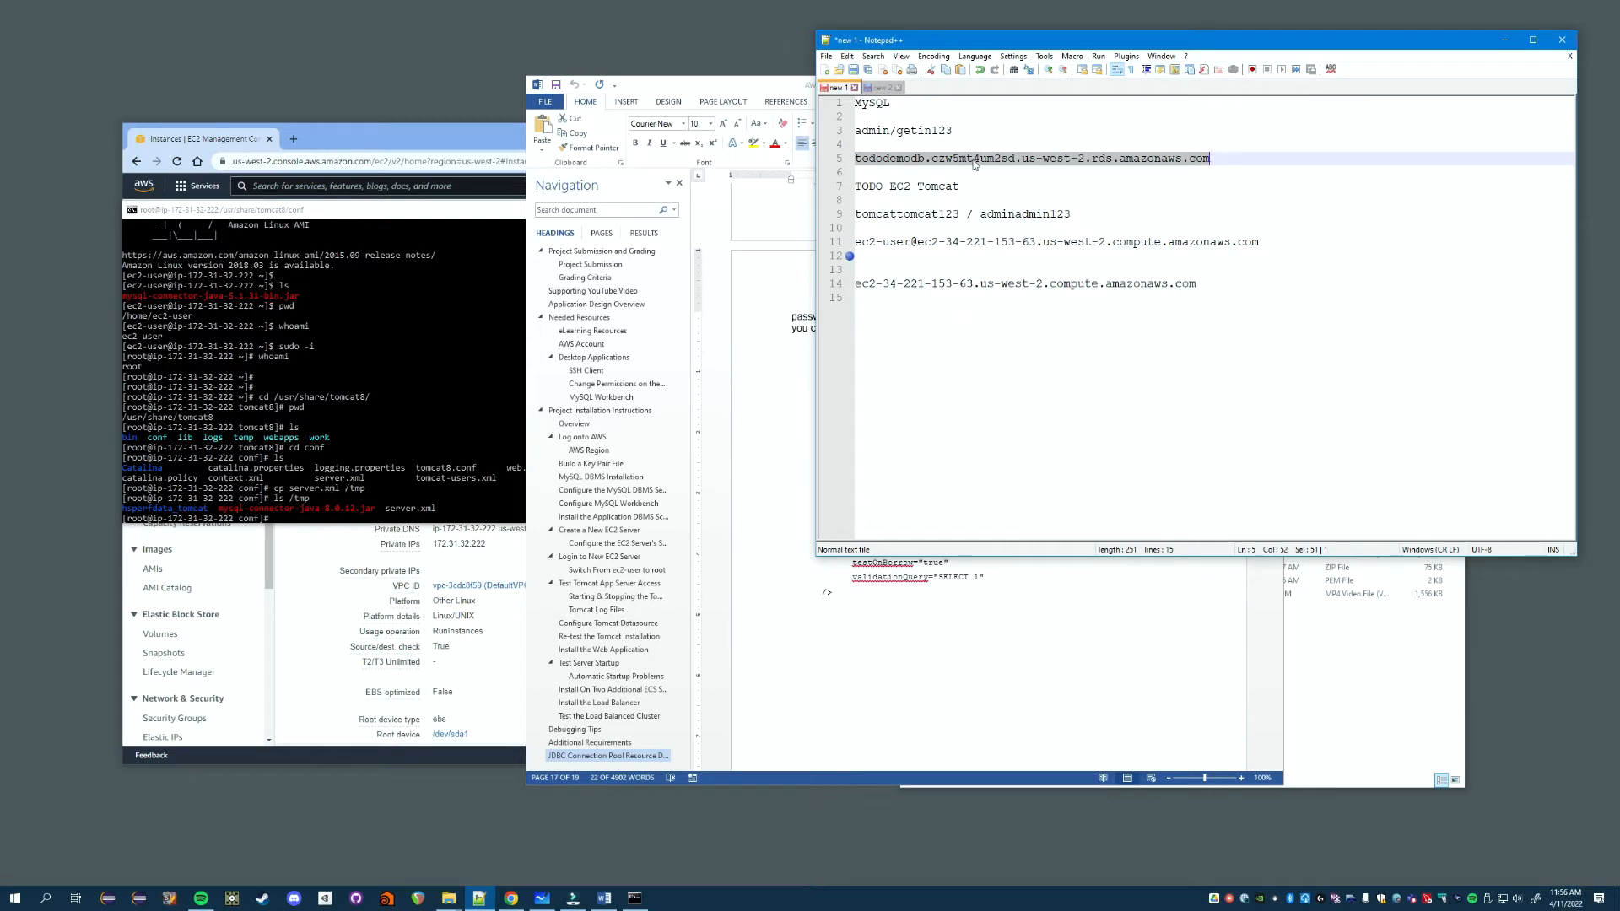
click(883, 87)
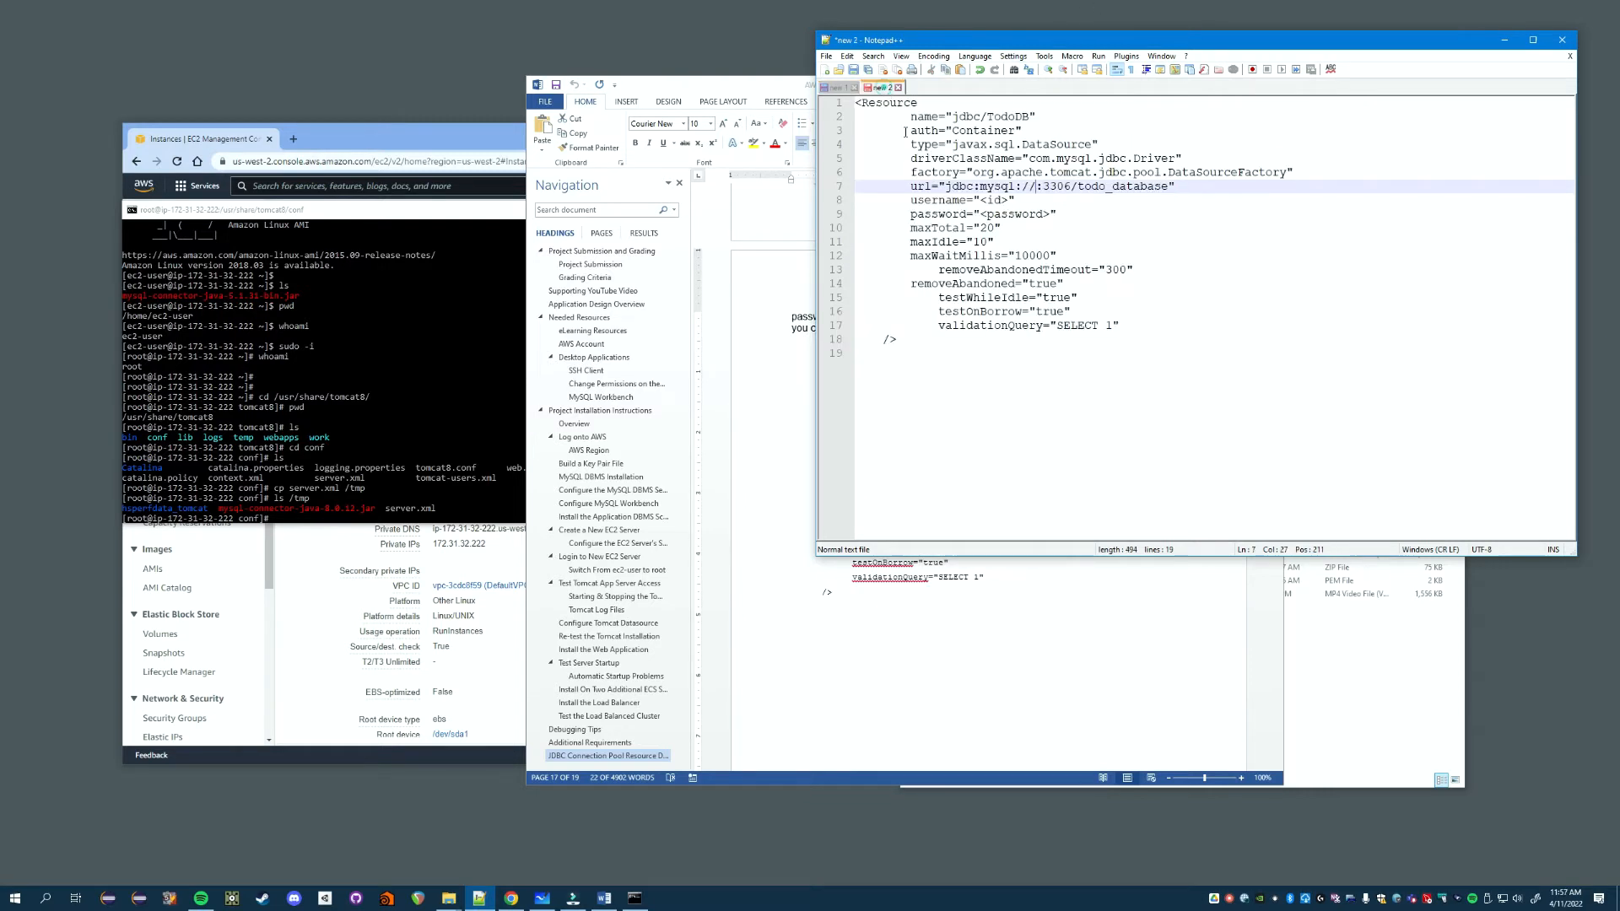
key(ctrl+v)
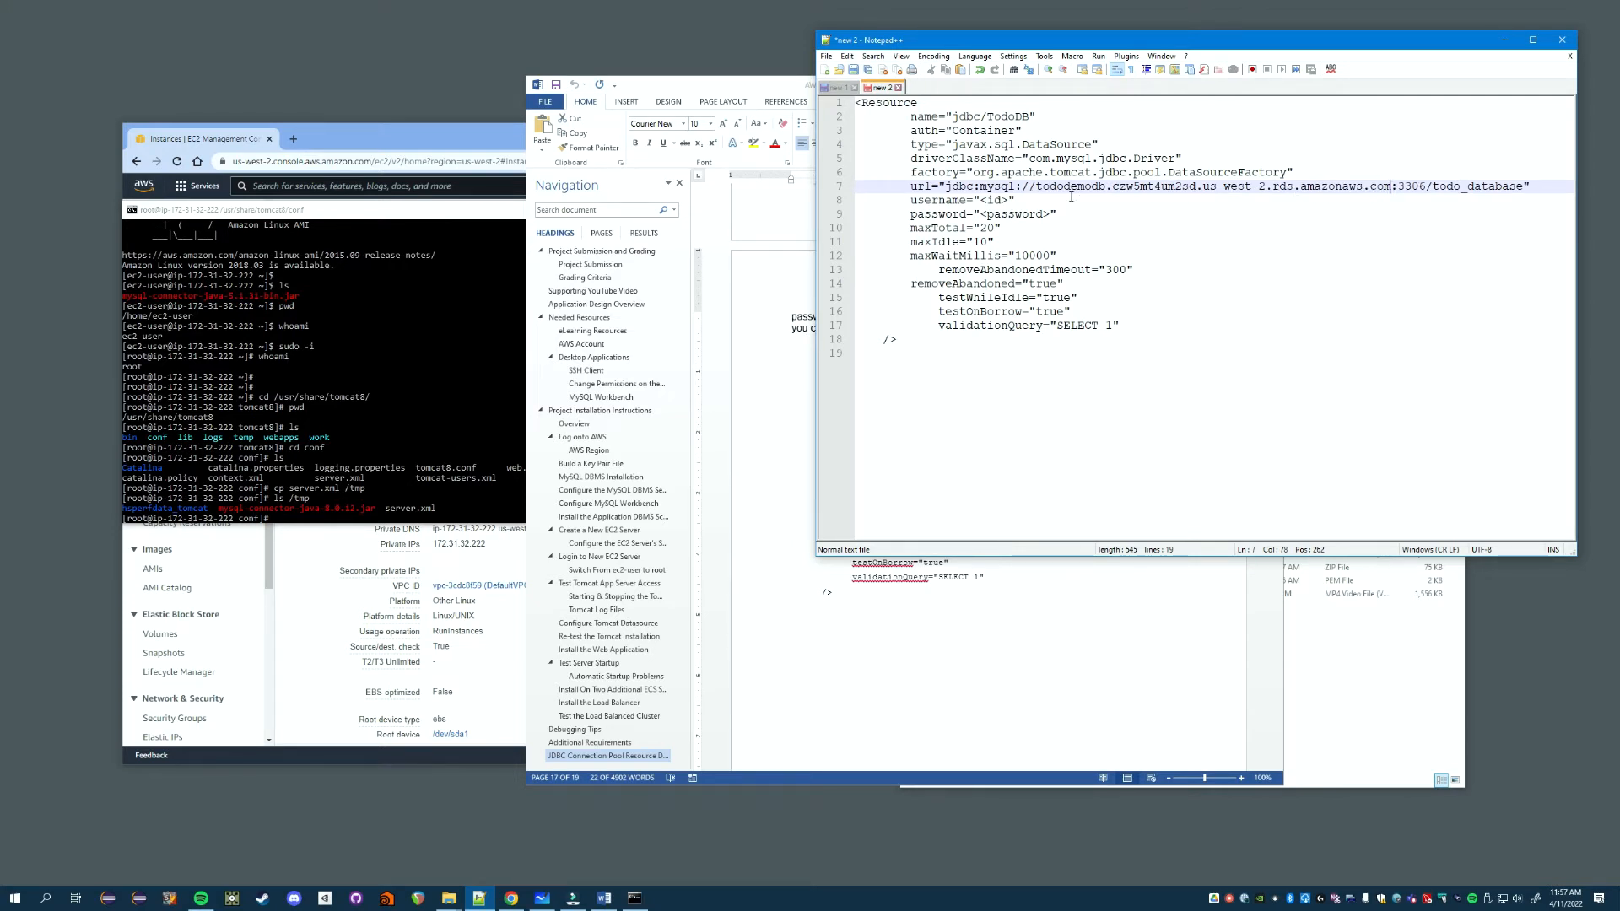
Replace the <id> placeholder in the Resource block's username line with admin
click(1009, 200)
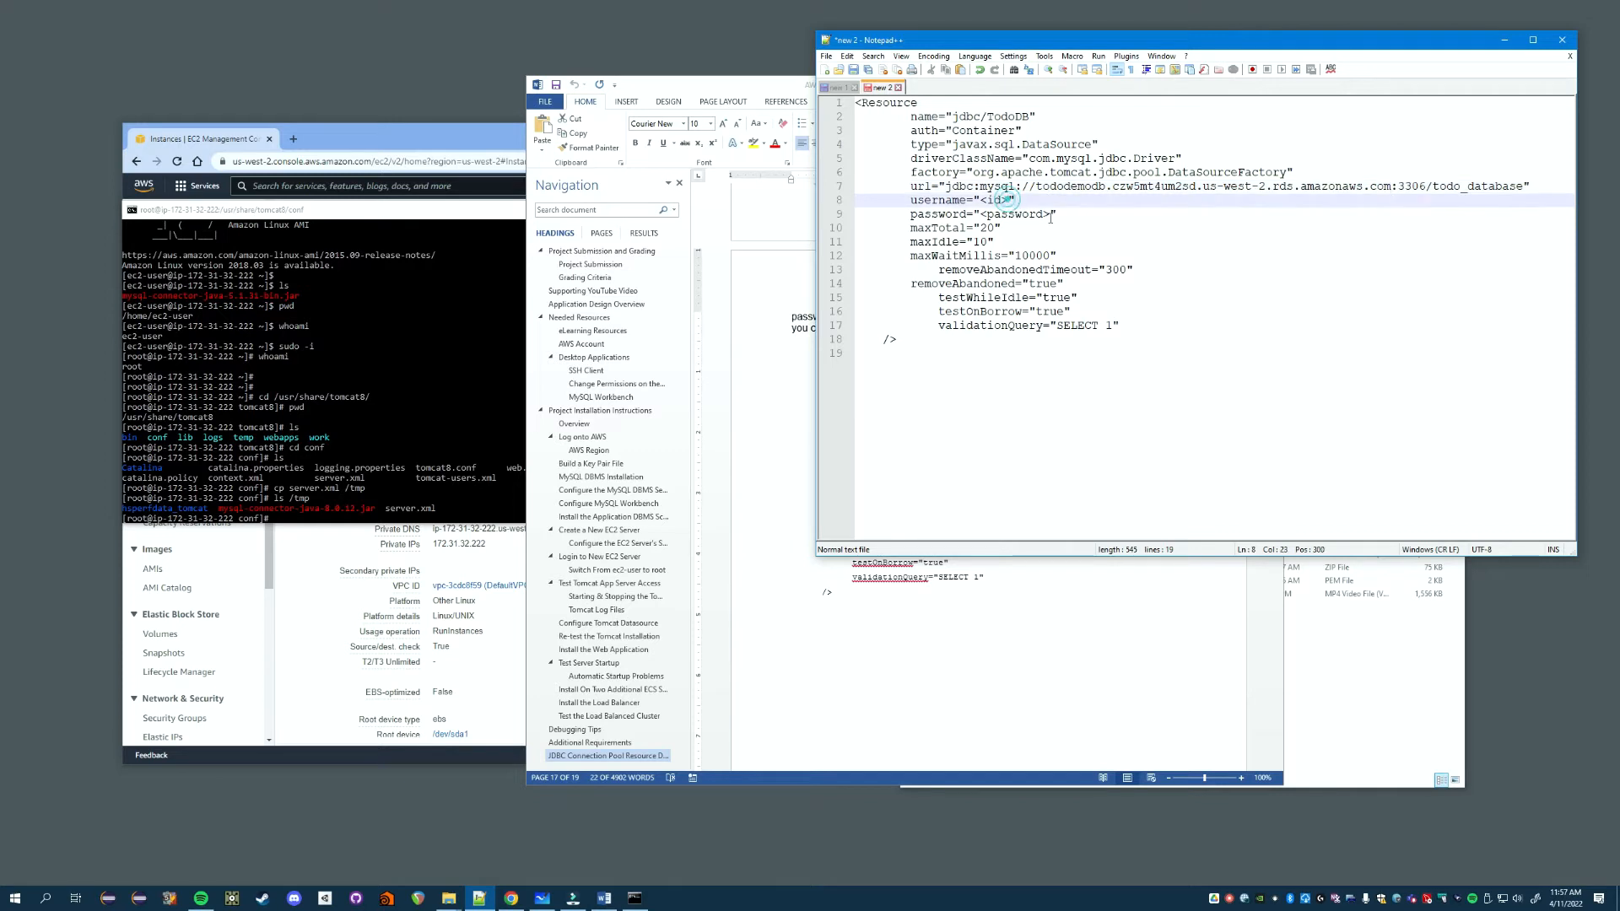
key(BackSpace)
key(BackSpace)
key(BackSpace)
key(BackSpace)
text(admin)
key(Down)
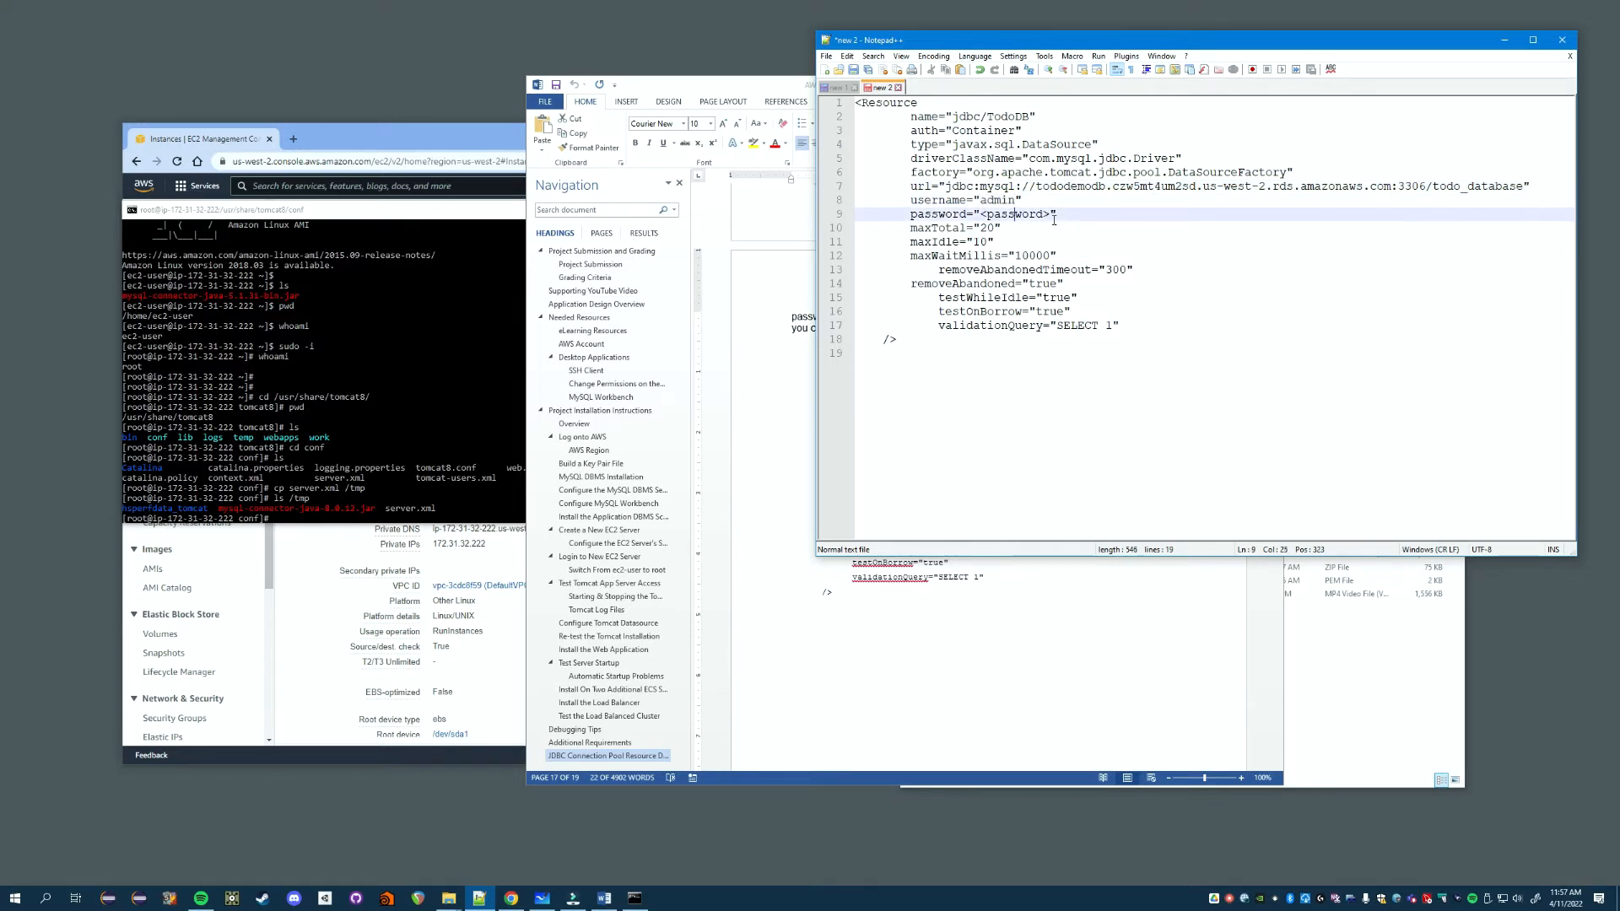
Replace the <password> placeholder in the Resource block's password line with the MySQL database password
key(Delete)
key(Delete)
key(BackSpace)
key(BackSpace)
key(BackSpace)
key(BackSpace)
key(BackSpace)
key(BackSpace)
key(BackSpace)
Switch to the SSH terminal, make its window taller, and place it beside the Notepad++ window
click(302, 208)
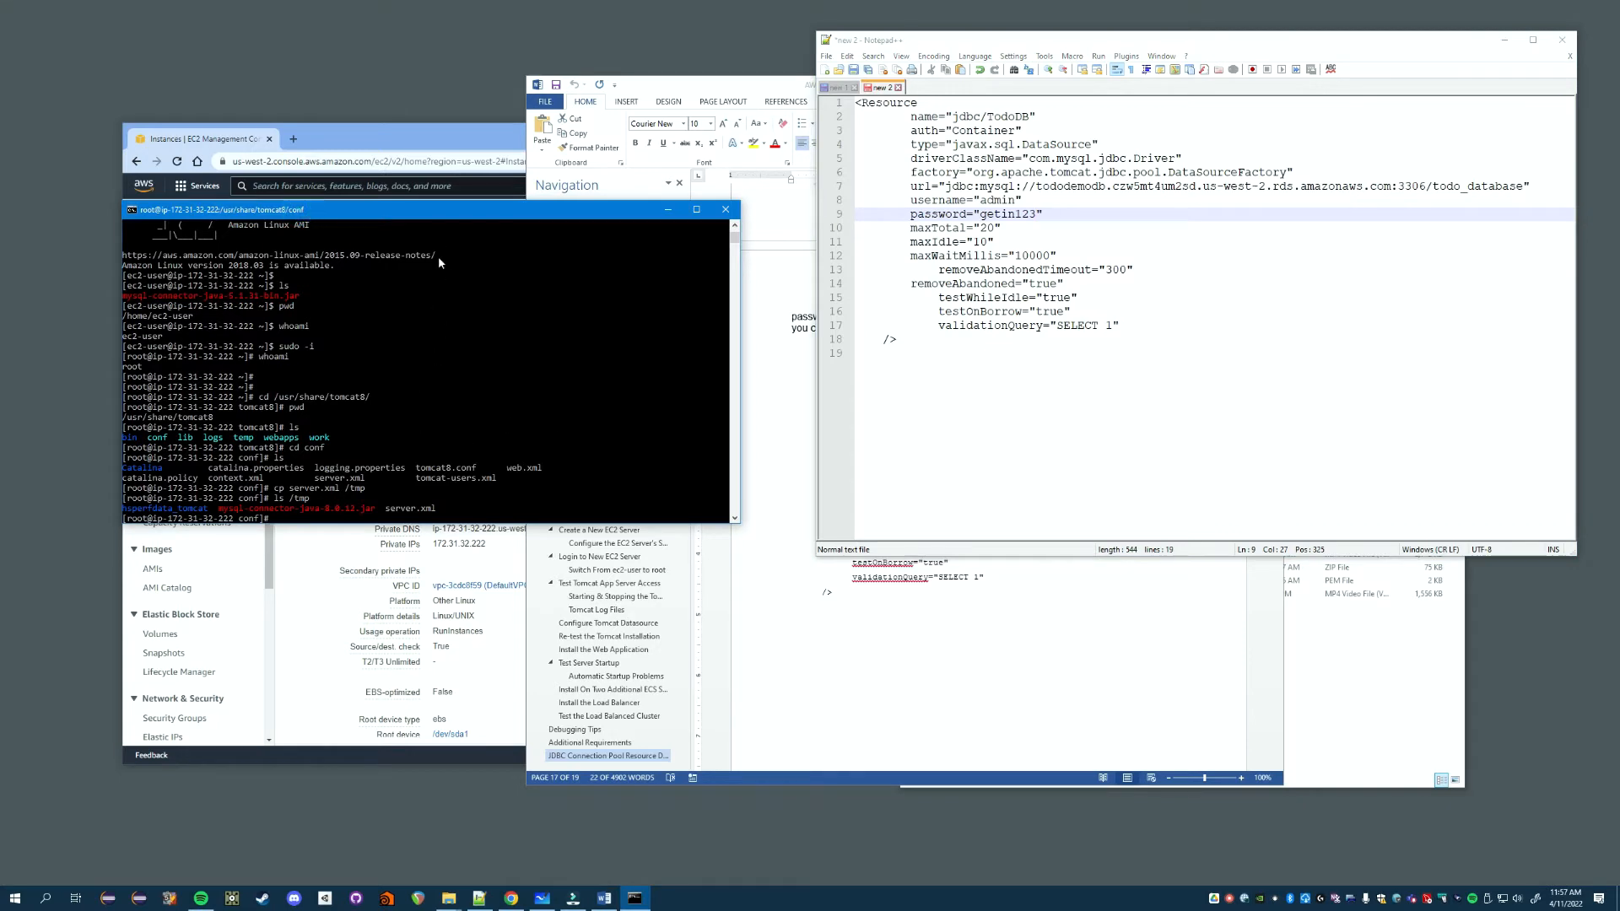
mouse_move(440, 213)
mouse_down()
mouse_move(336, 239)
mouse_move(422, 198)
mouse_up()
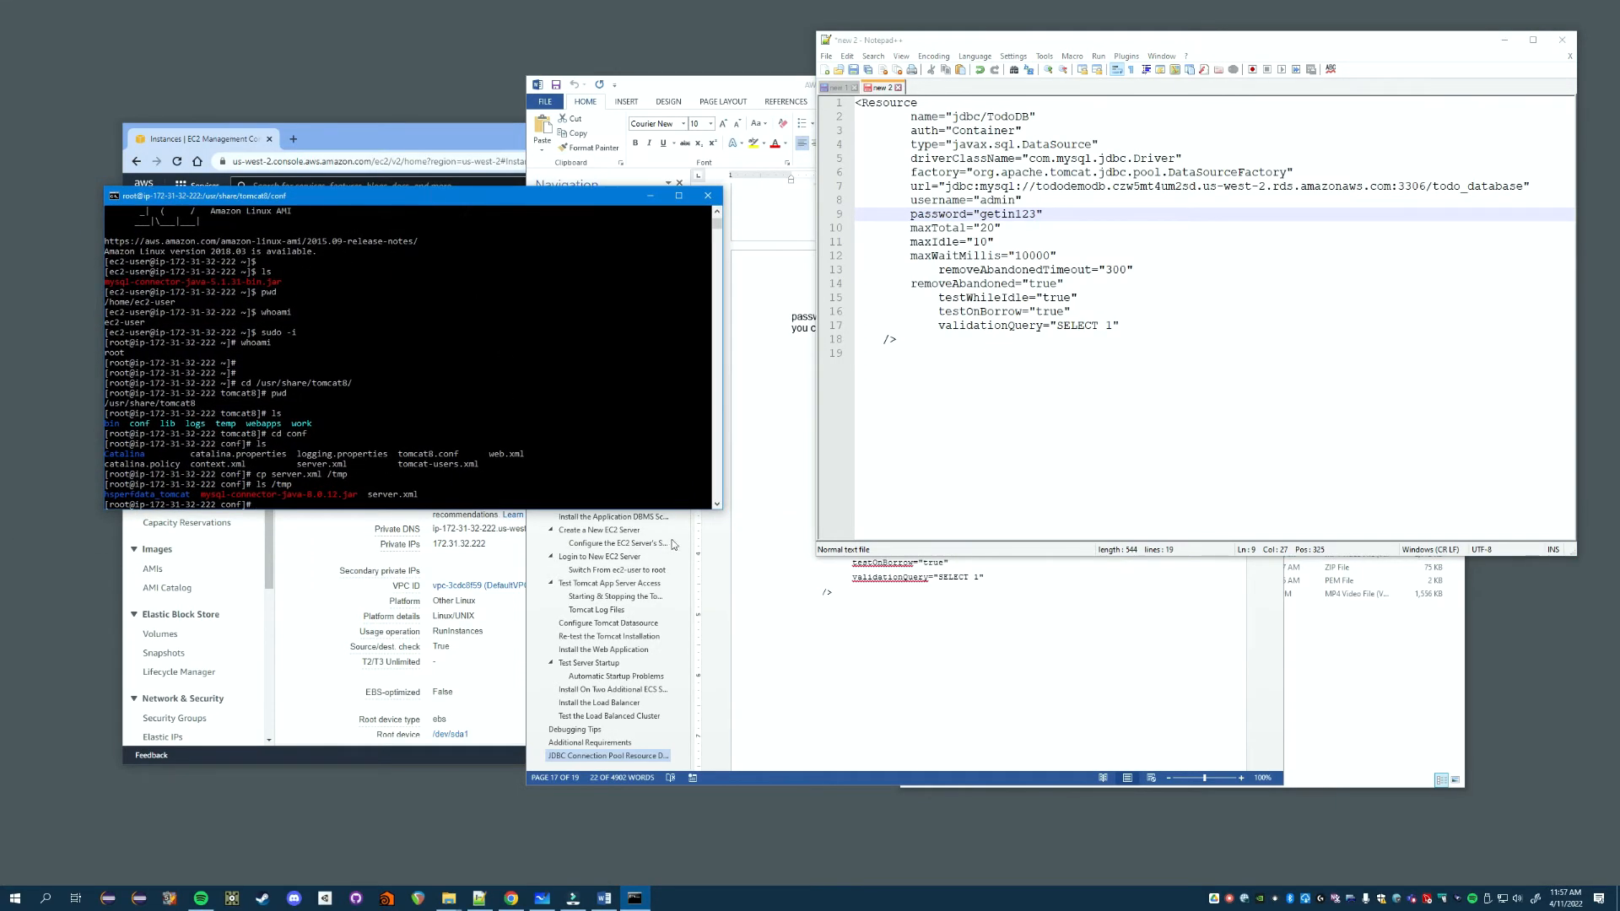
drag(666, 510, 616, 760)
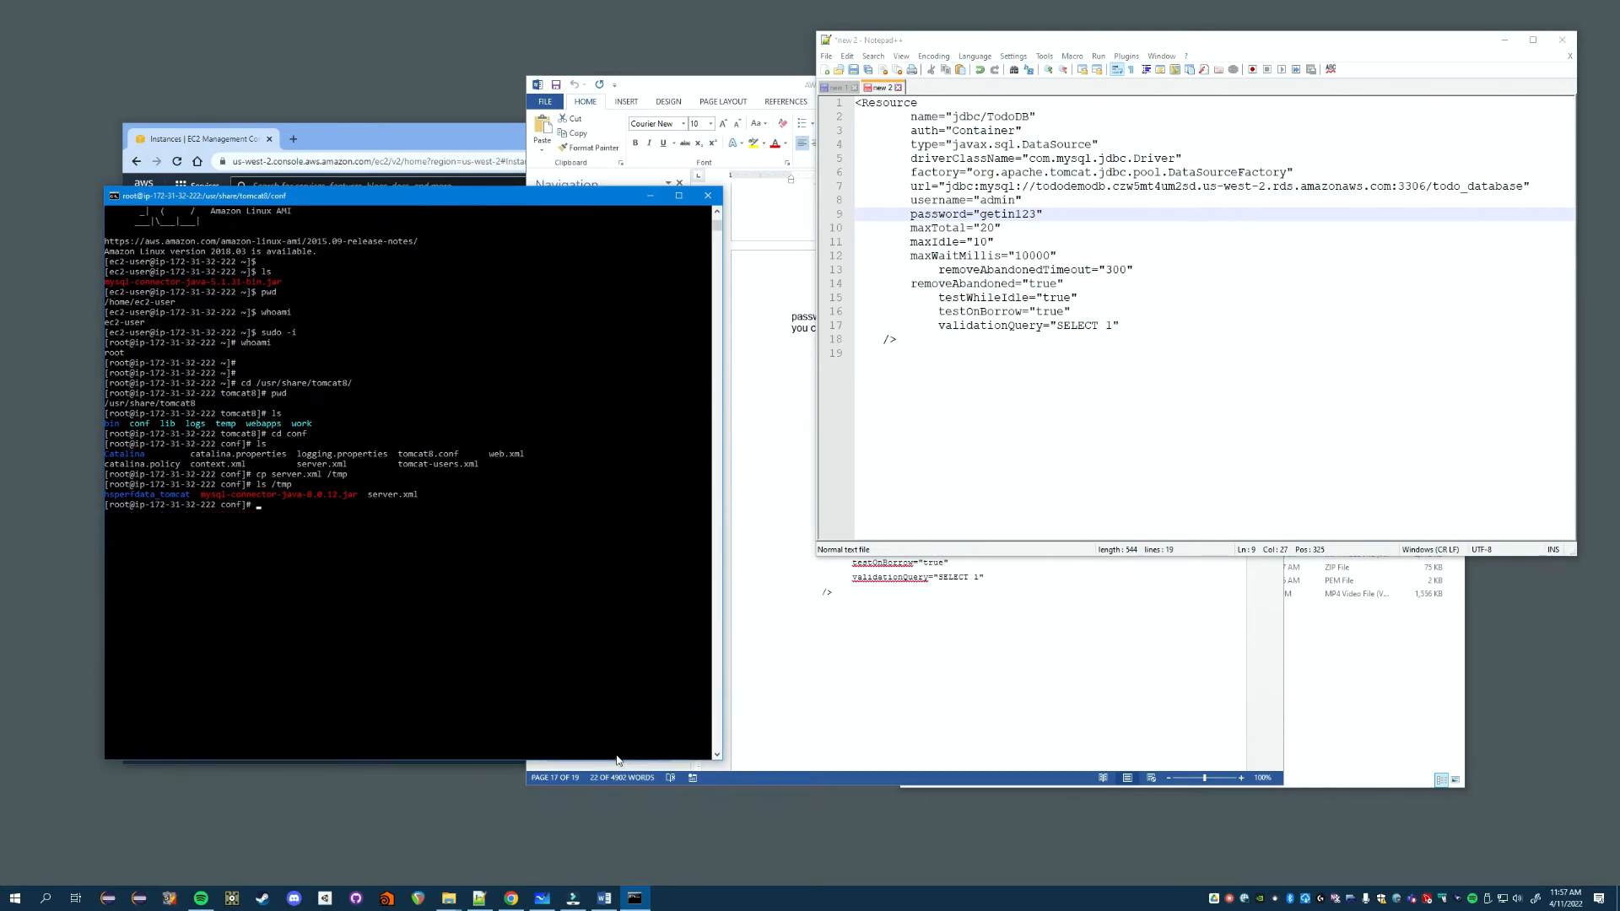
drag(350, 199, 340, 161)
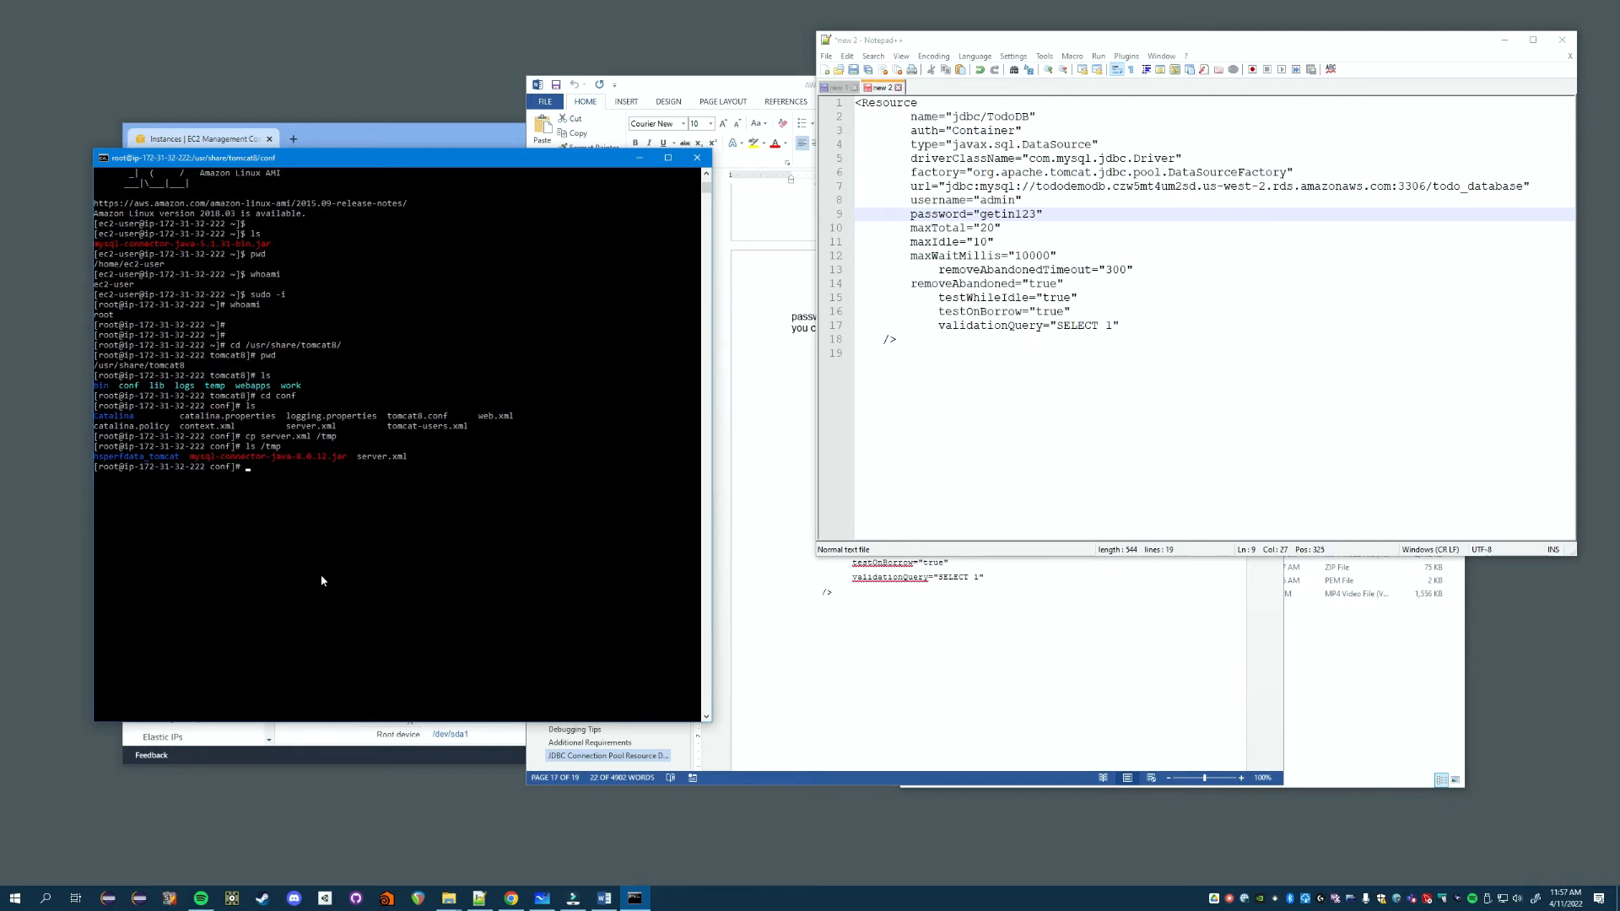
Check which account the server session is running as with whoami
text(whoami)
key(Return)
Stop Tomcat as the tomcat user with sudo -u tomcat tomcat8 stop
text(do -0)
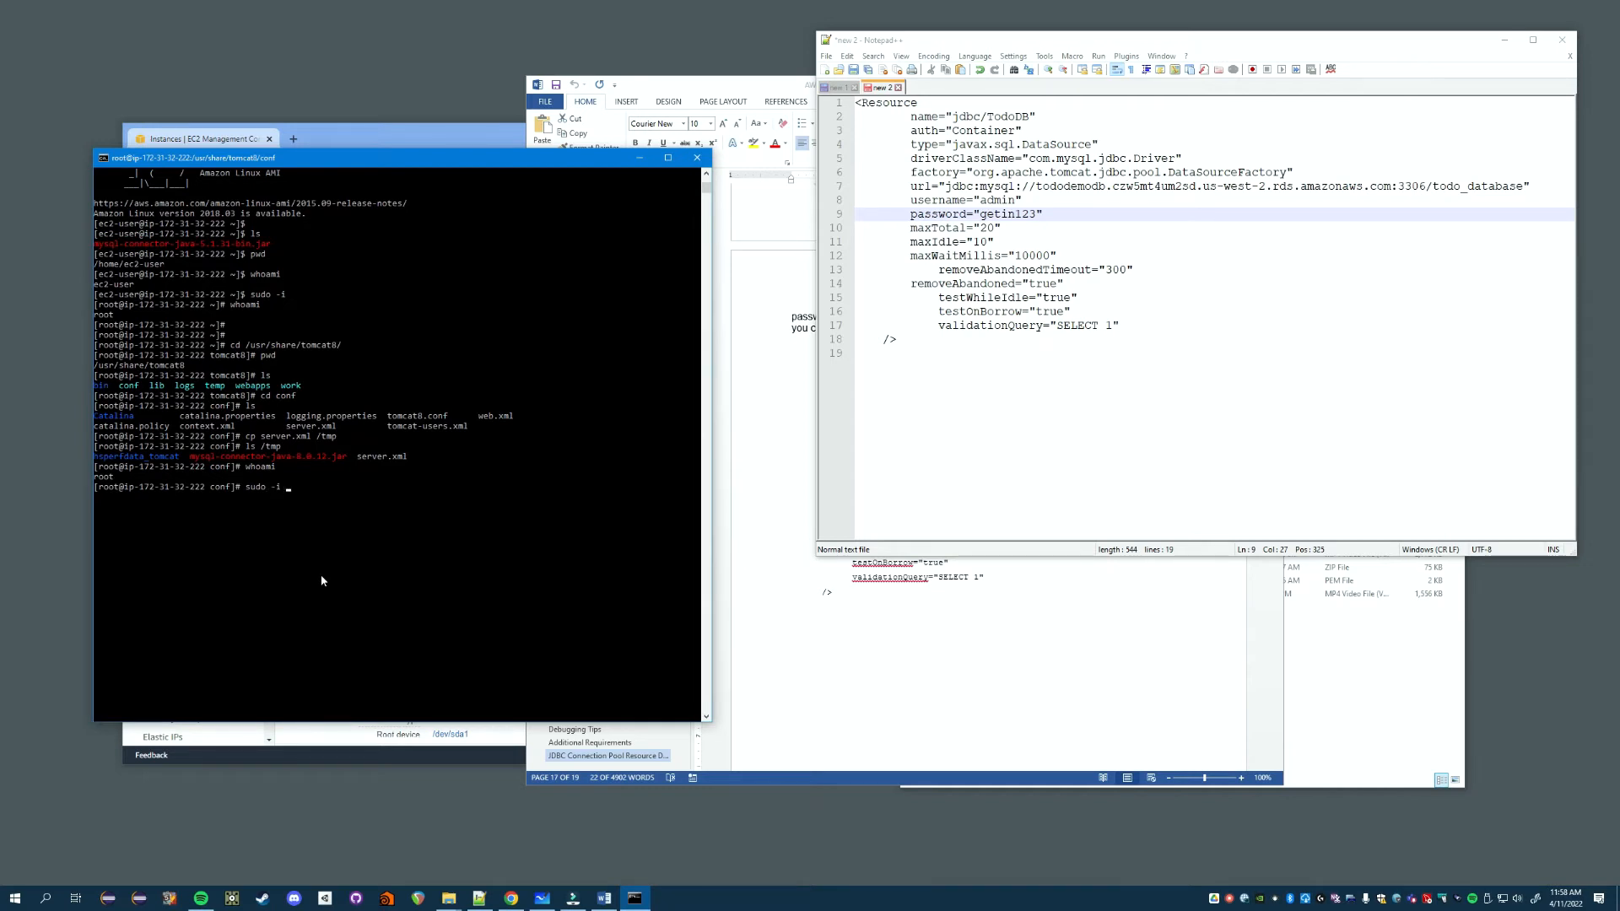
text(u to)
text(mcat)
key(BackSpace)
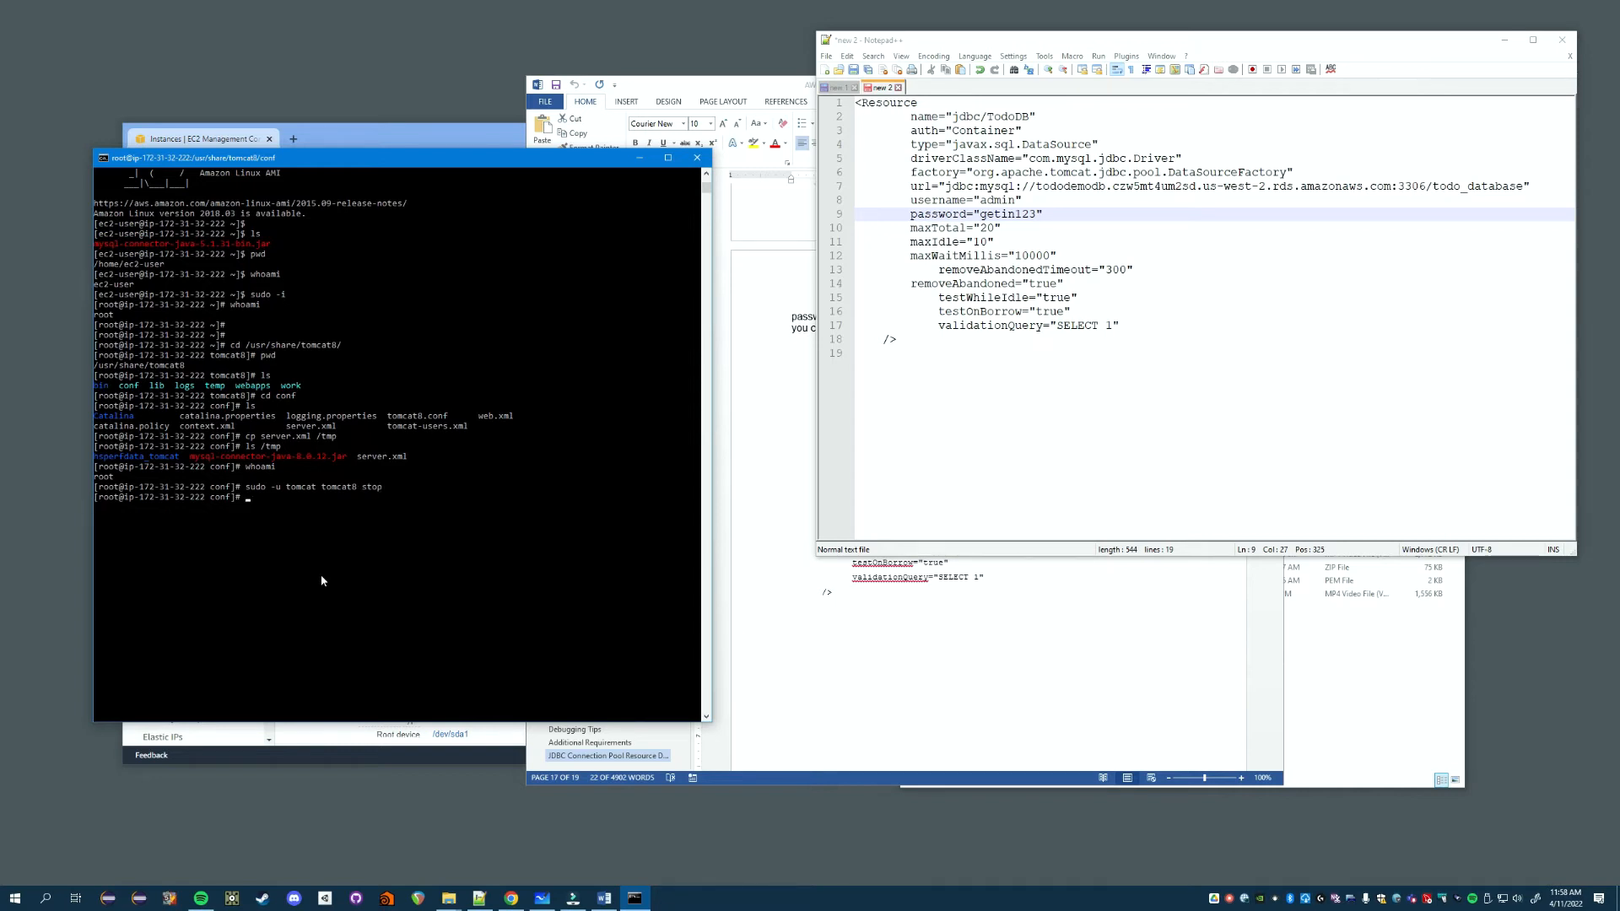
List all running processes with ps -ef and filter the list for Tomcat using ps -ef | grep tom
key(Return)
key(Return)
key(Return)
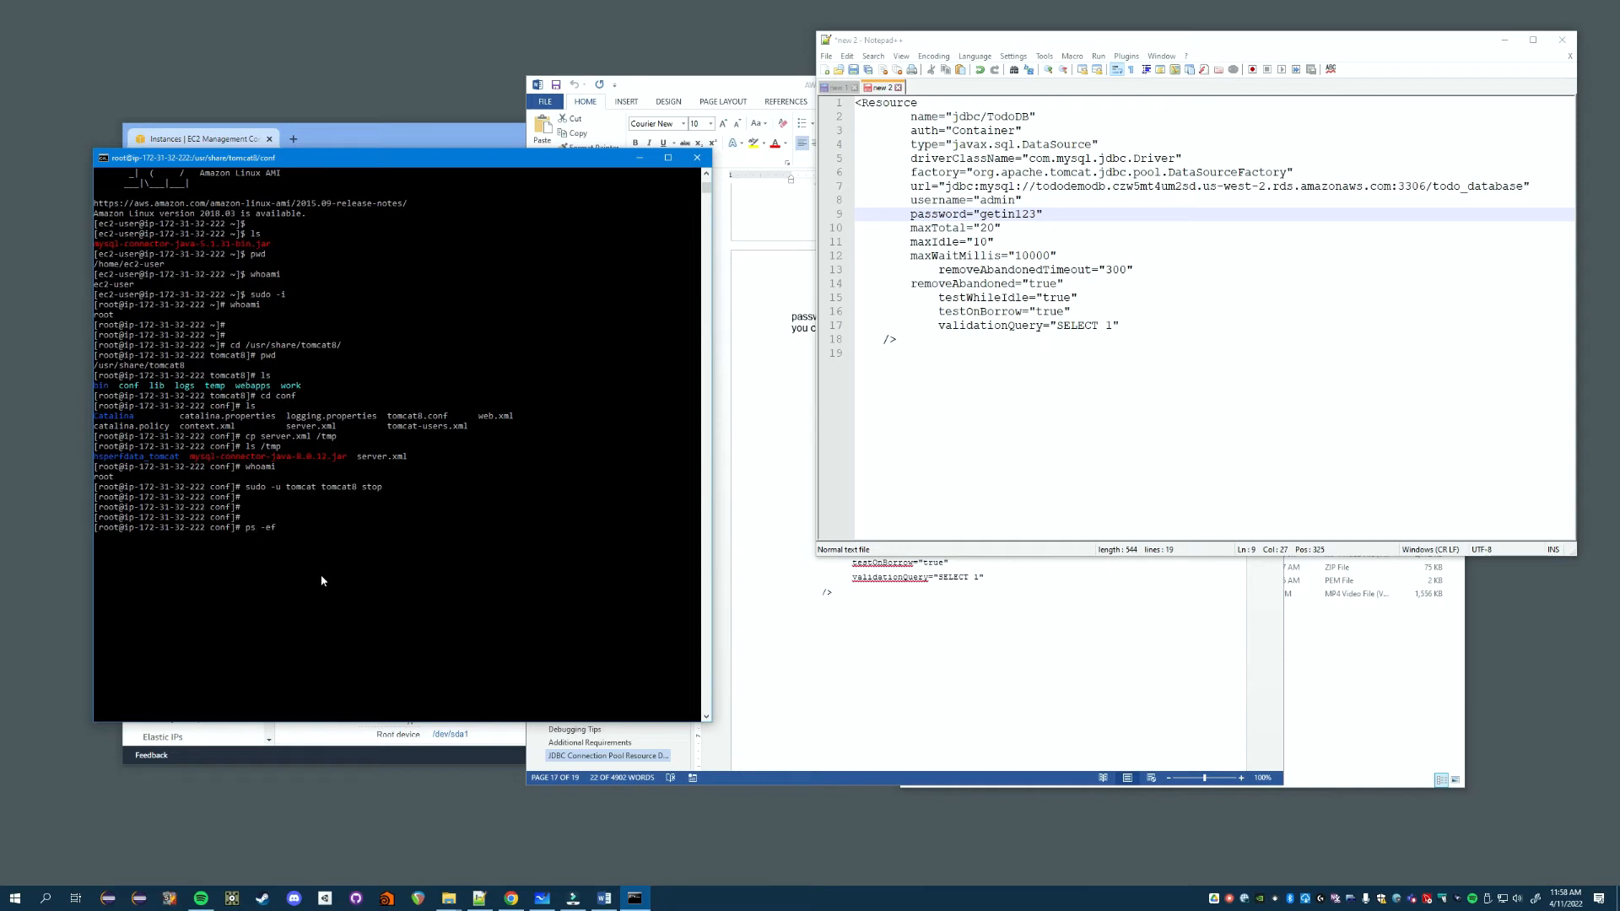
key(Return)
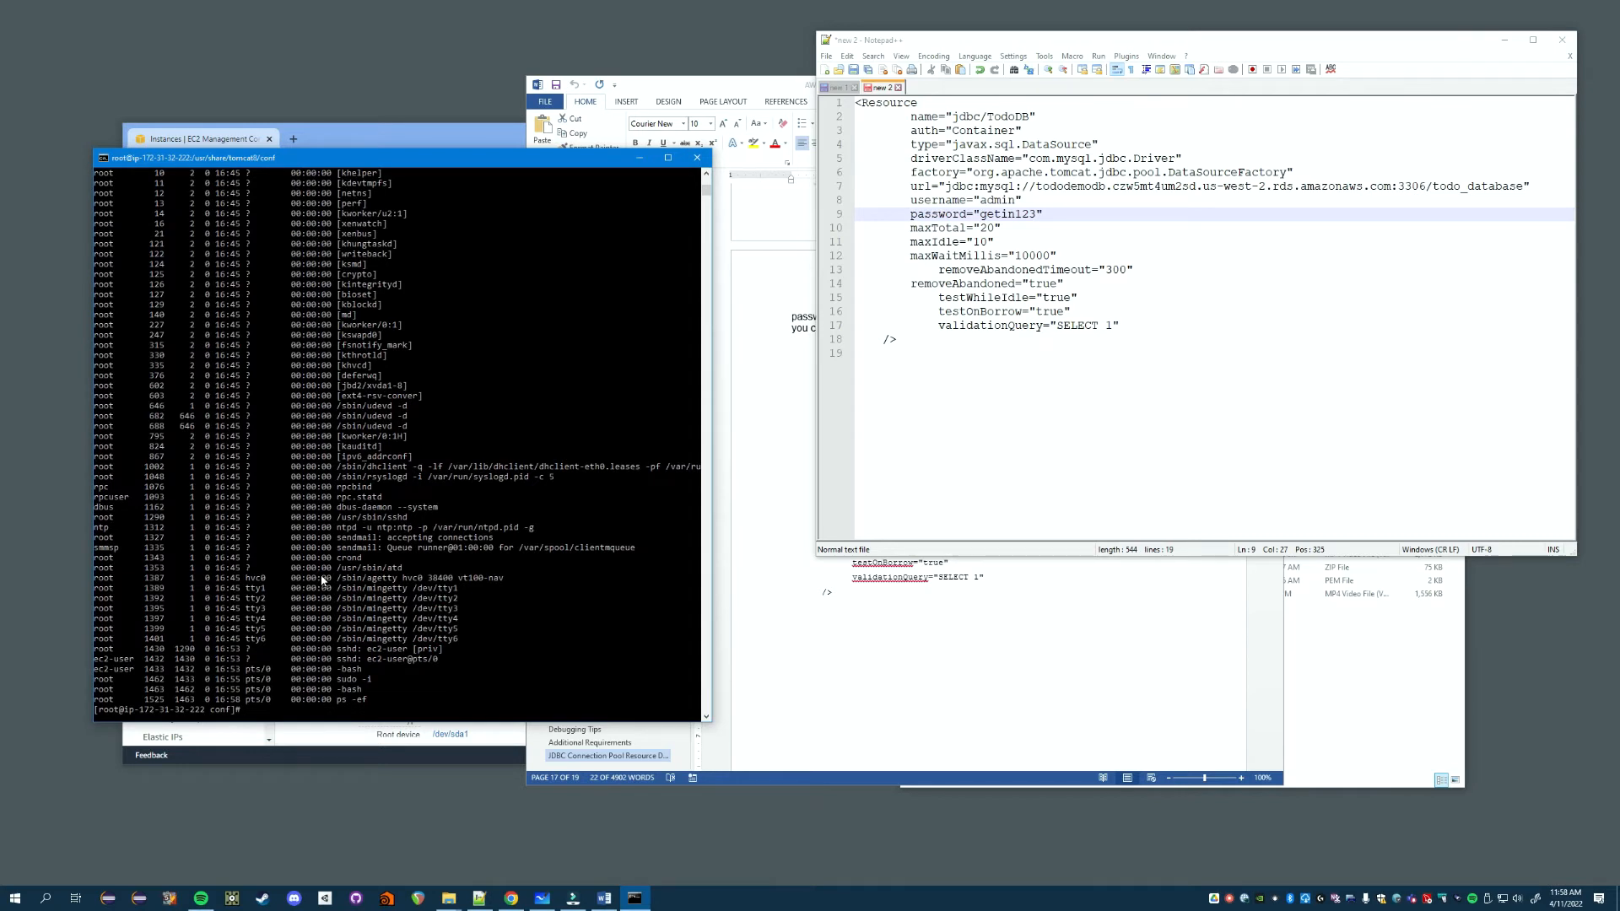
key(Up)
text(| gre)
key(Return)
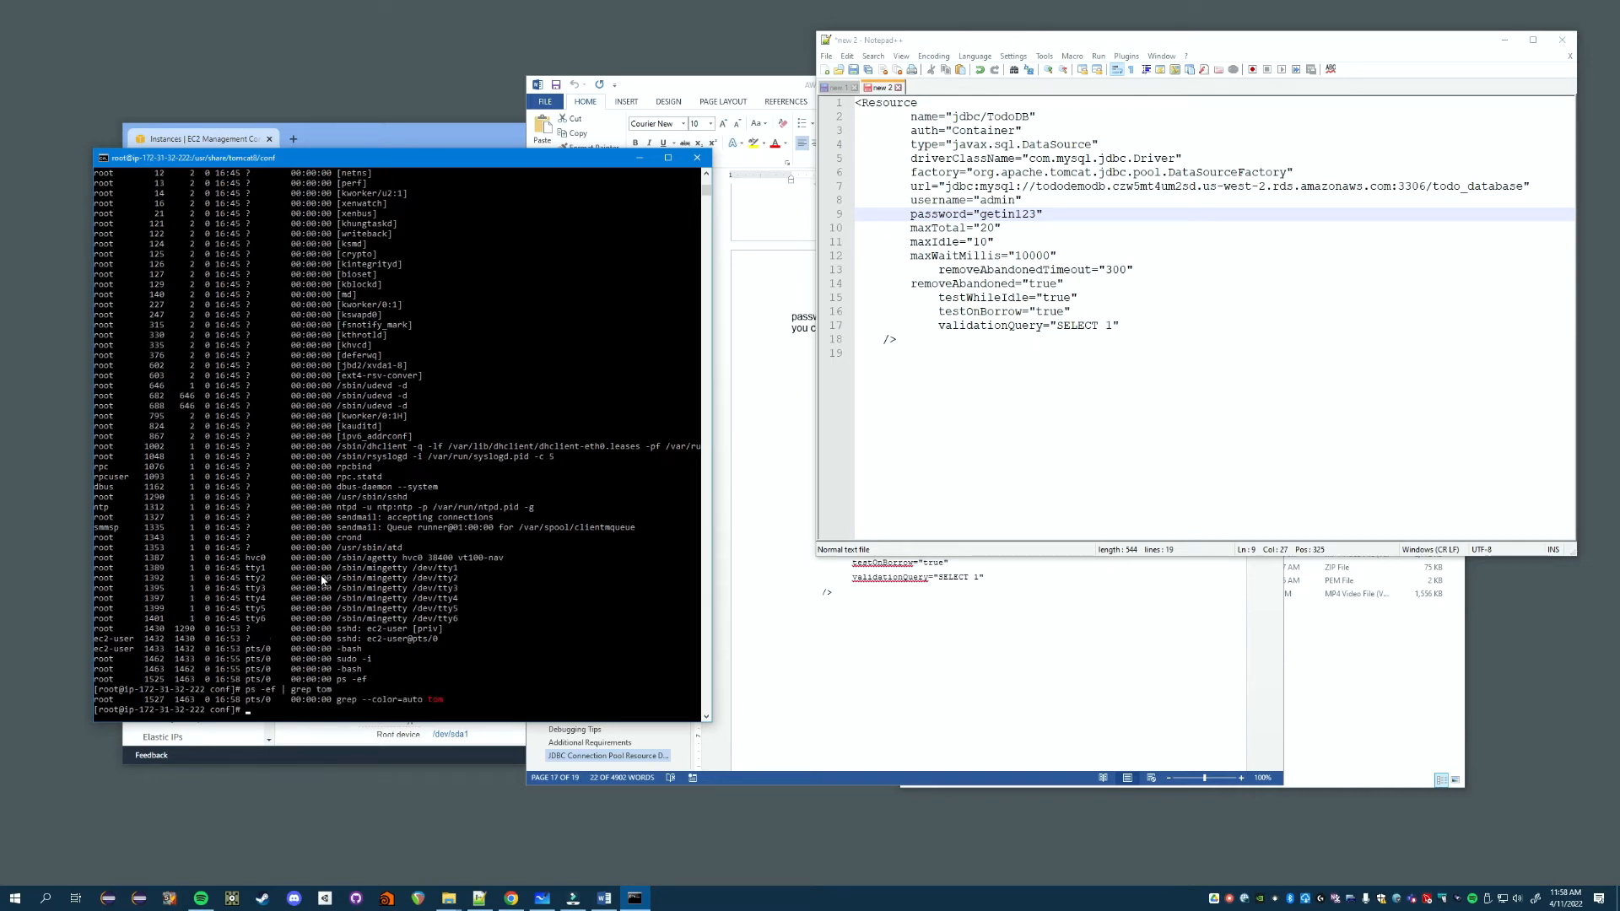
Start Tomcat as the tomcat user with sudo -u tomcat tomcat8 start
key(Return)
key(Return)
key(Return)
key(Up)
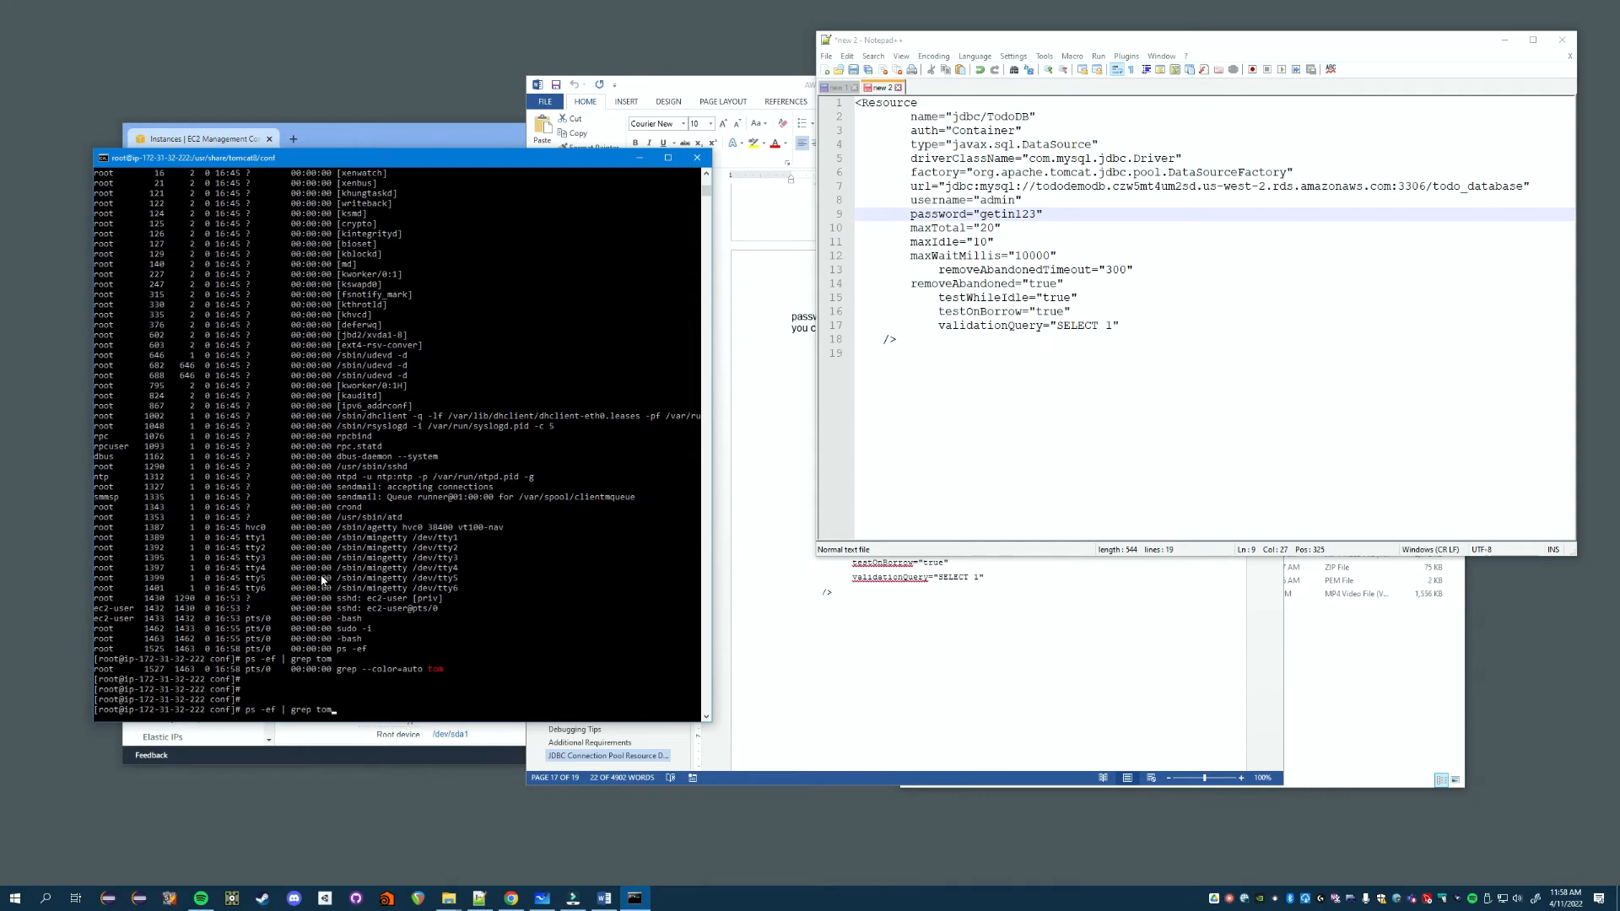
key(BackSpace)
key(BackSpace)
key(BackSpace)
key(BackSpace)
key(BackSpace)
key(BackSpace)
key(BackSpace)
key(BackSpace)
key(BackSpace)
key(BackSpace)
key(Up)
key(Up)
key(BackSpace)
key(Return)
key(Return)
key(Return)
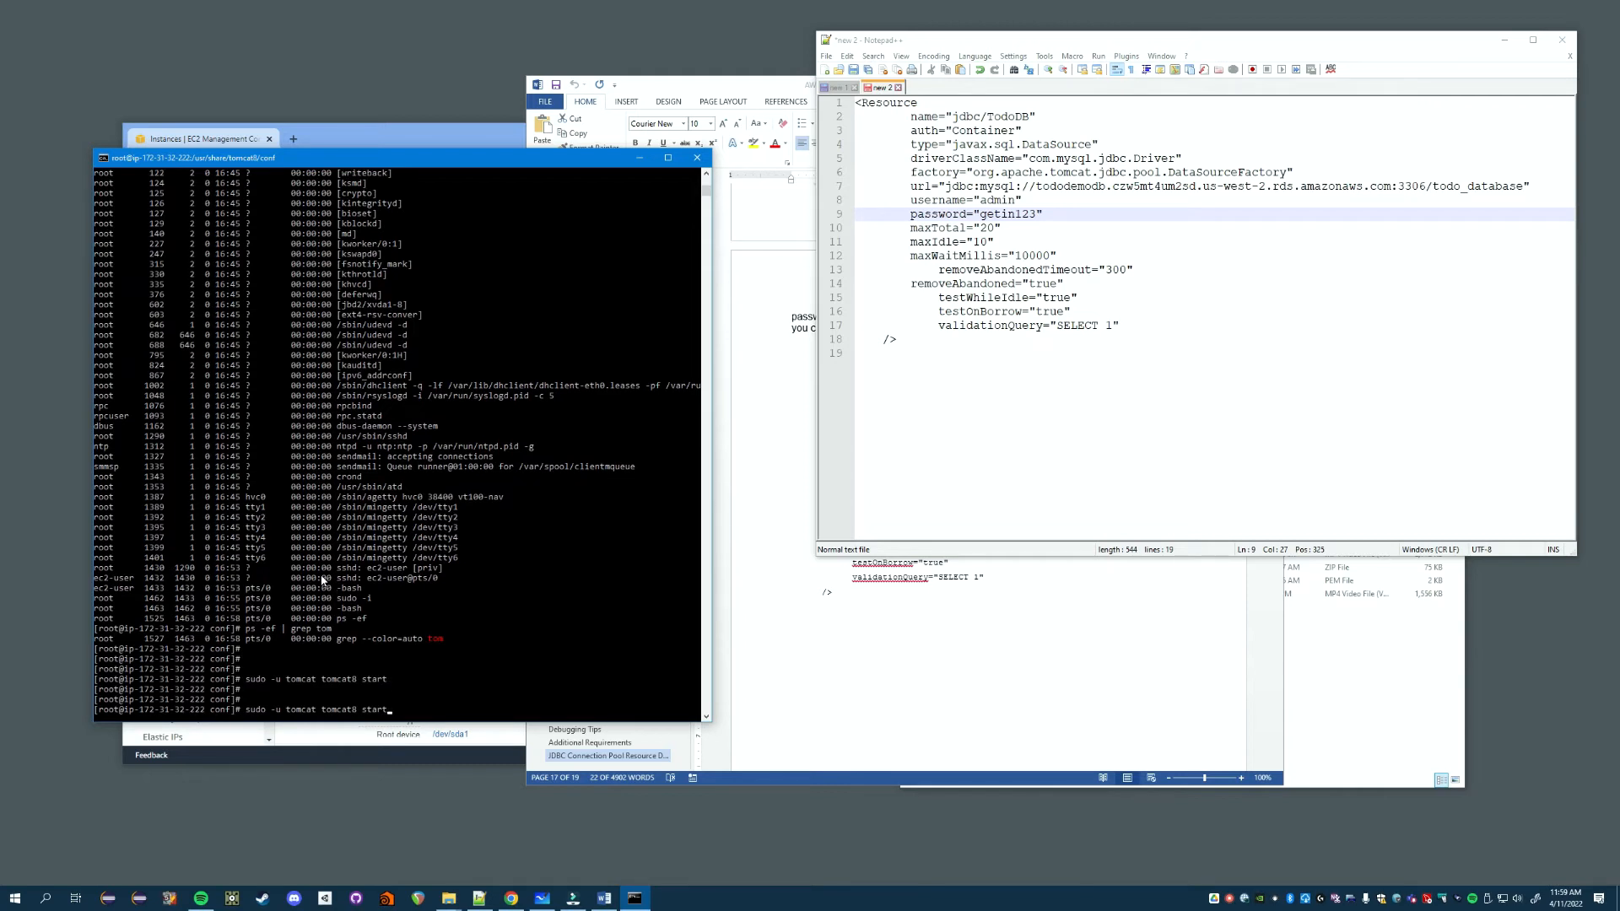
Check for a running Tomcat process after the start with ps -ef | grep tom
key(Up)
key(Up)
key(Return)
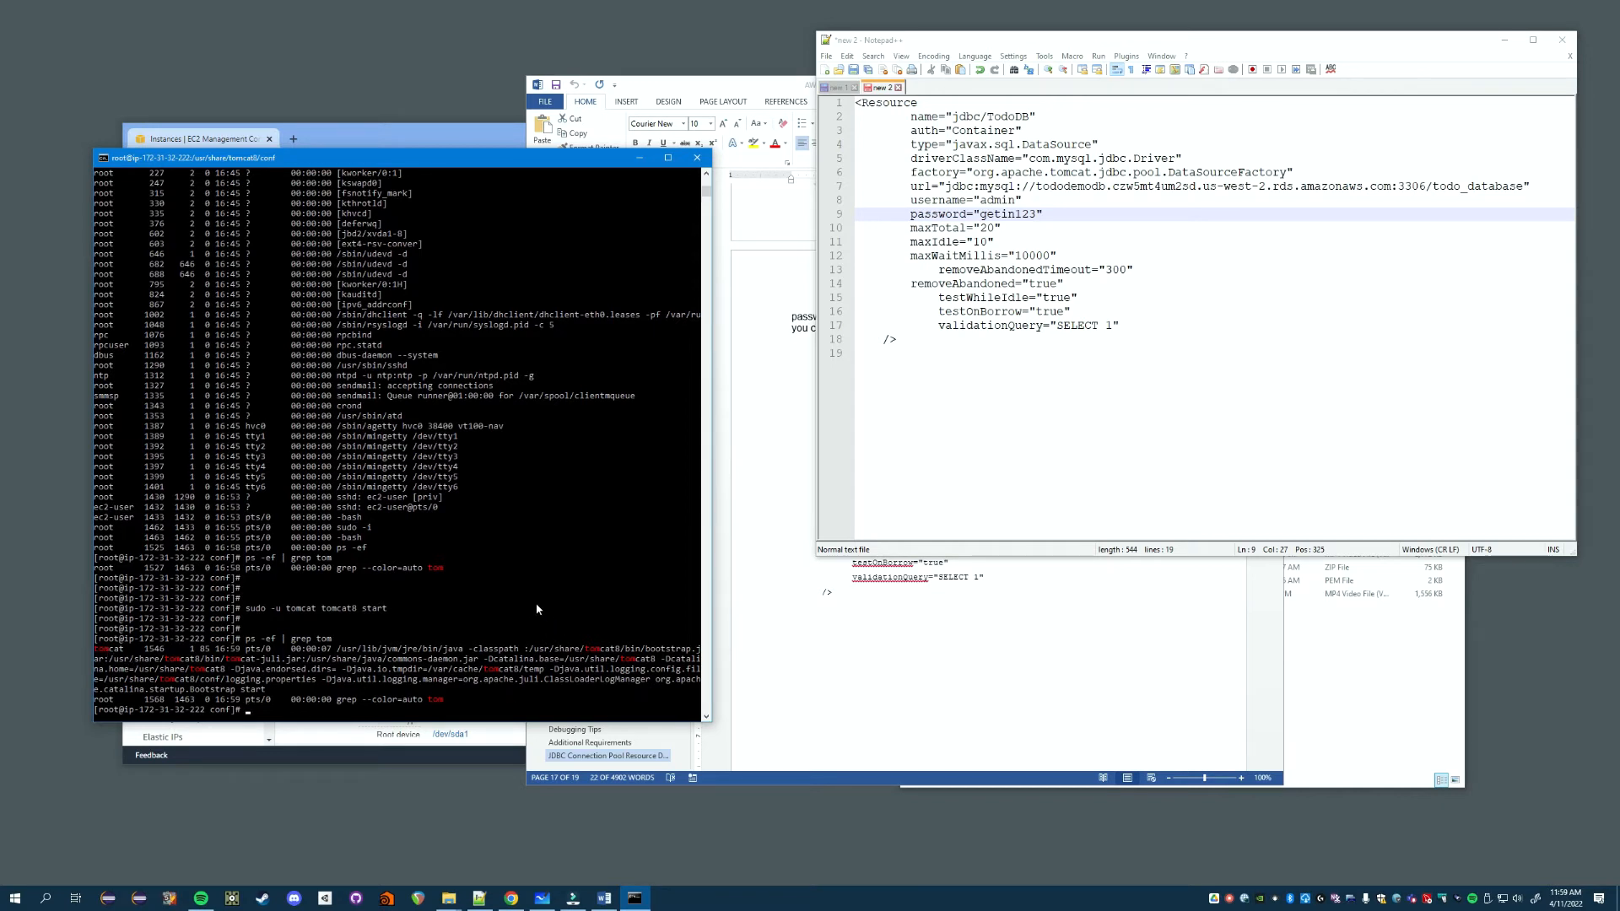
Shut down the running Tomcat server with sudo -u tomcat tomcat8 stop
key(Up)
key(Up)
key(BackSpace)
key(BackSpace)
key(BackSpace)
key(Return)
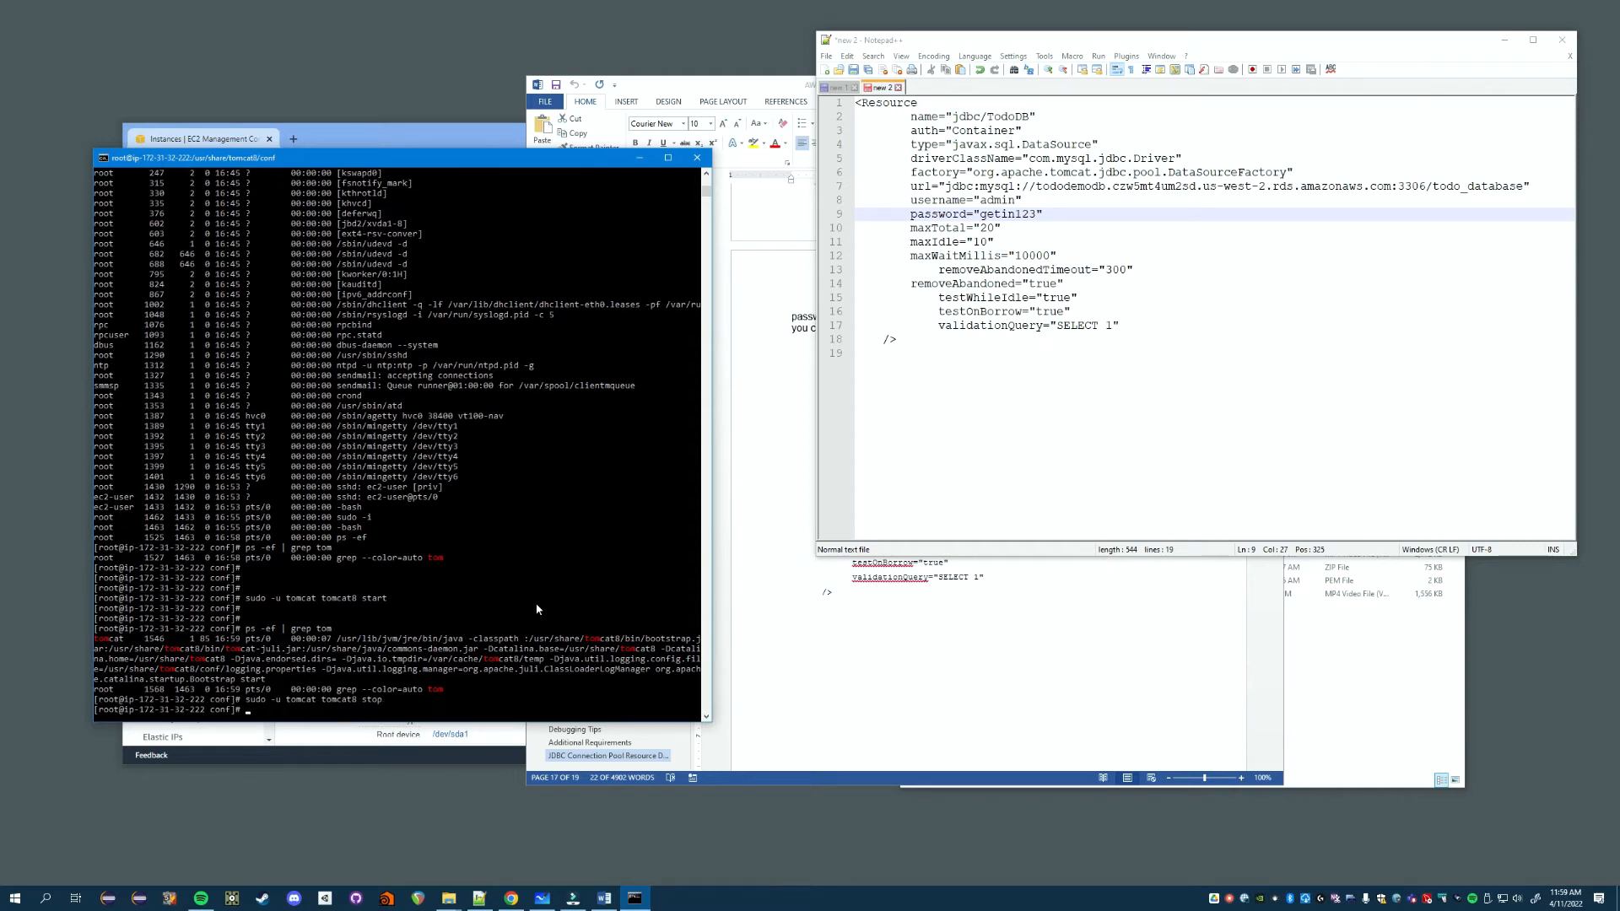
Check again with ps -ef | grep tom whether any Tomcat process remains after the stop
key(Return)
key(Return)
key(Return)
key(Up)
key(Up)
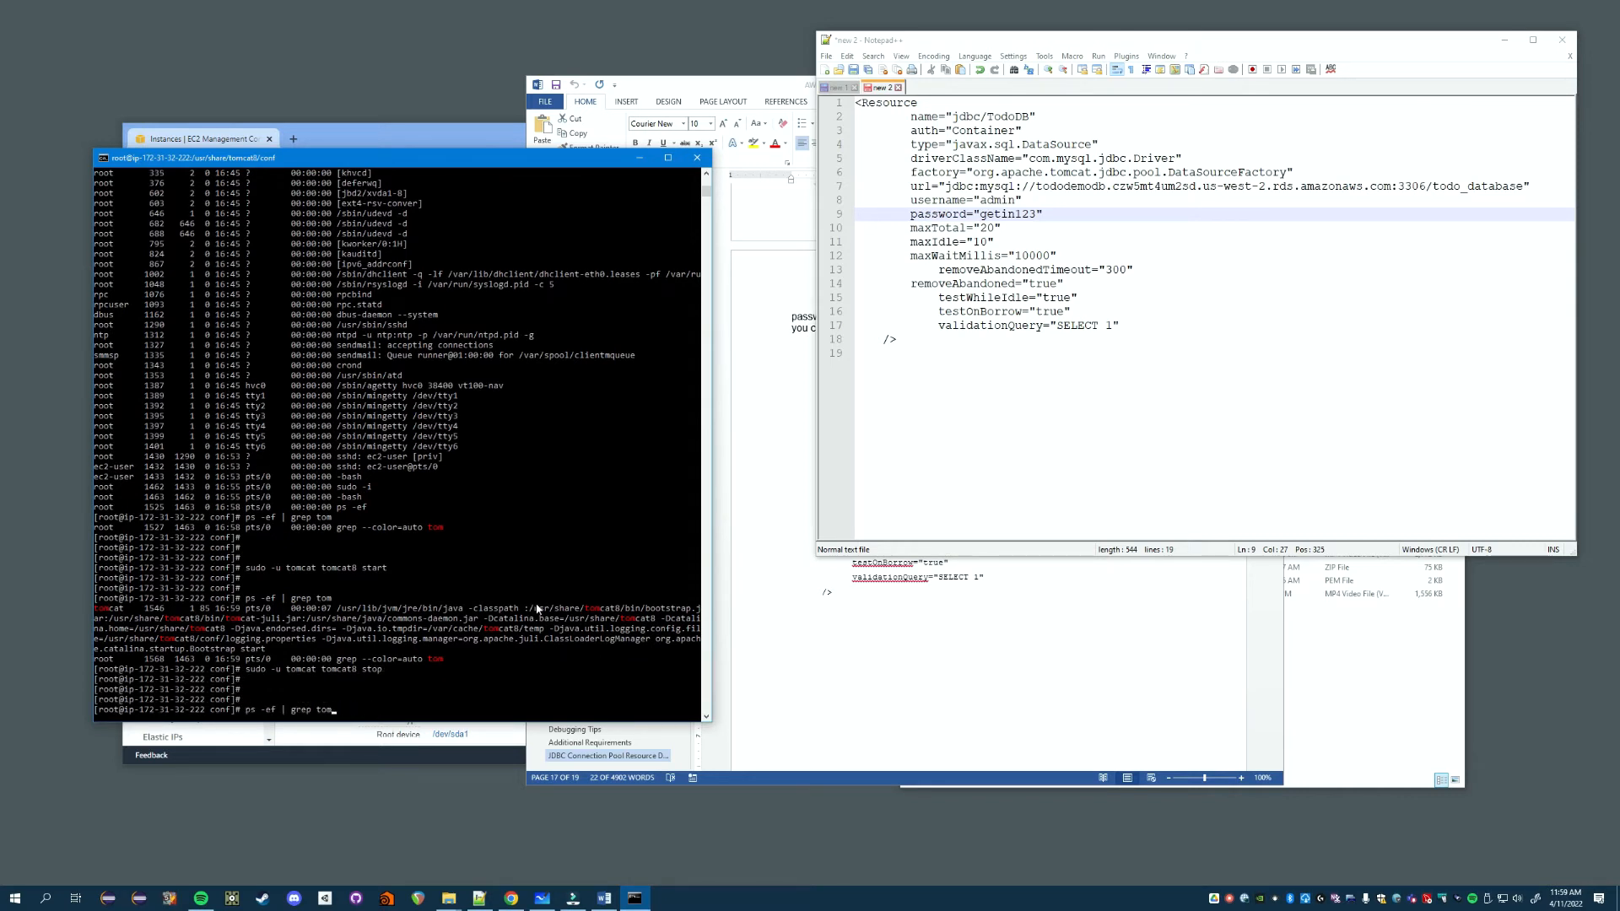
key(Return)
key(Return)
key(Return)
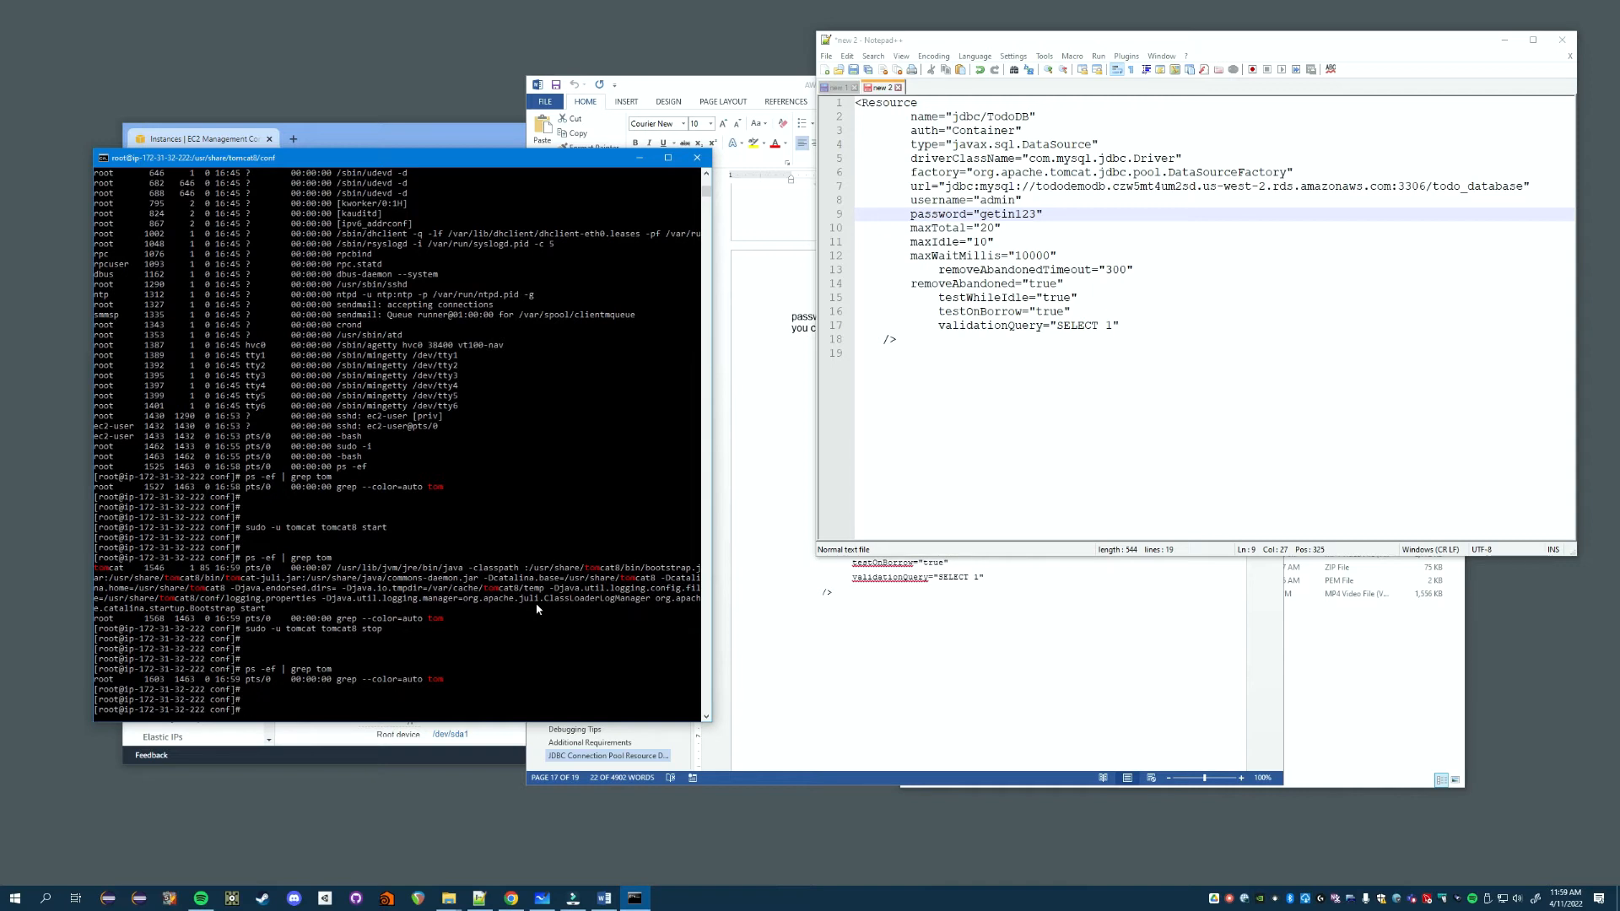
Open server.xml in nano and extend the terminal window upward to show more of the file
text(nano)
text(server.xml)
key(Return)
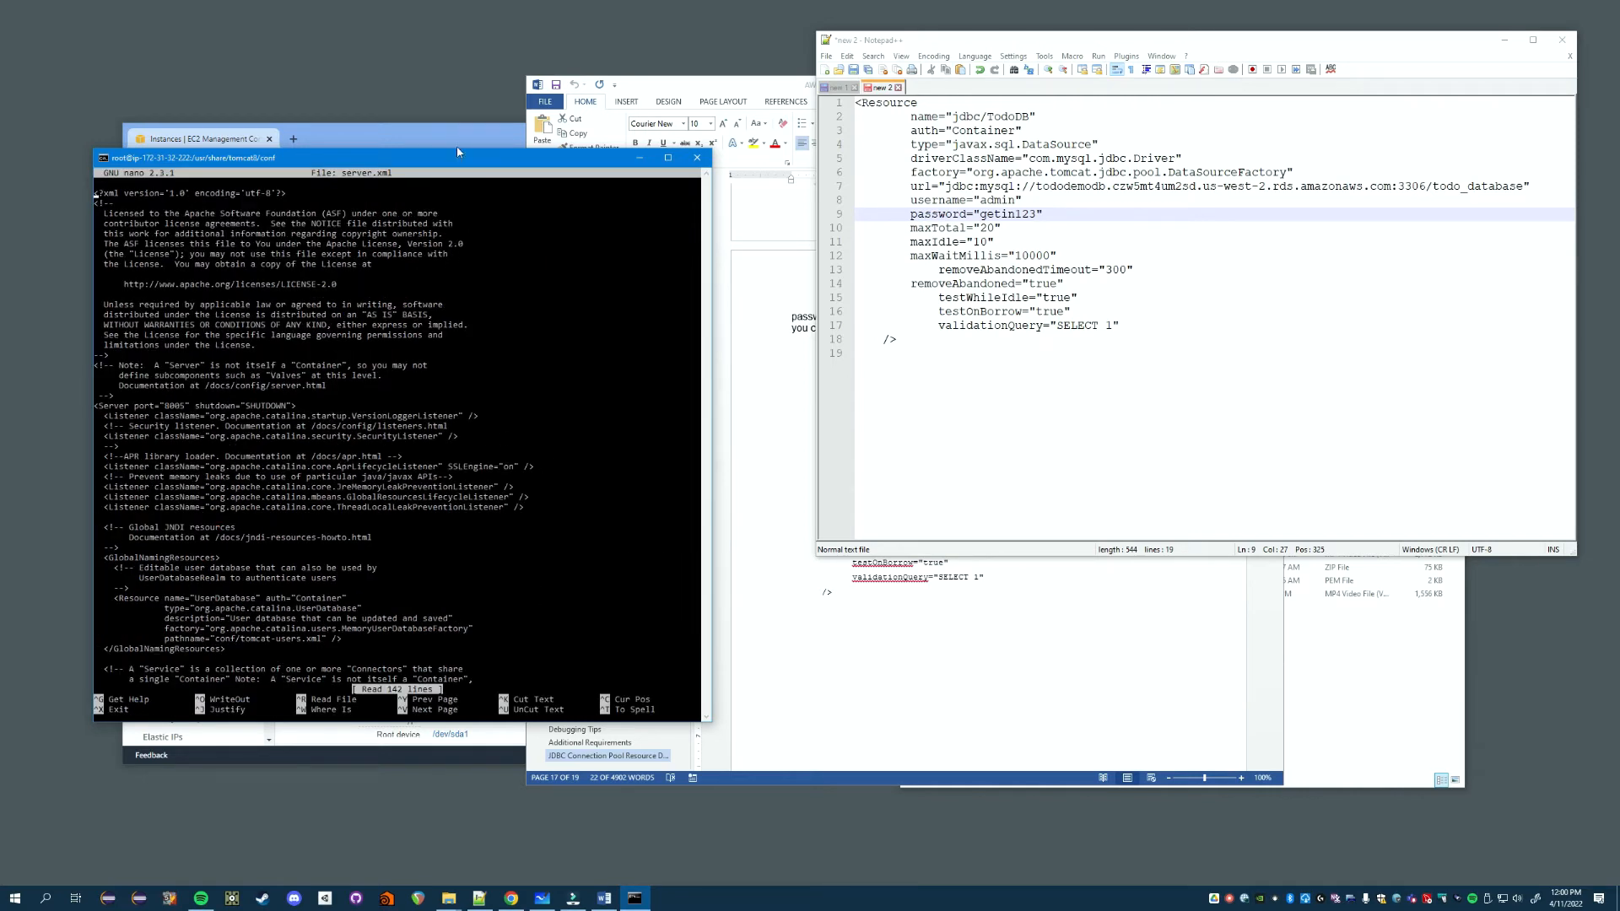
drag(457, 151, 460, 15)
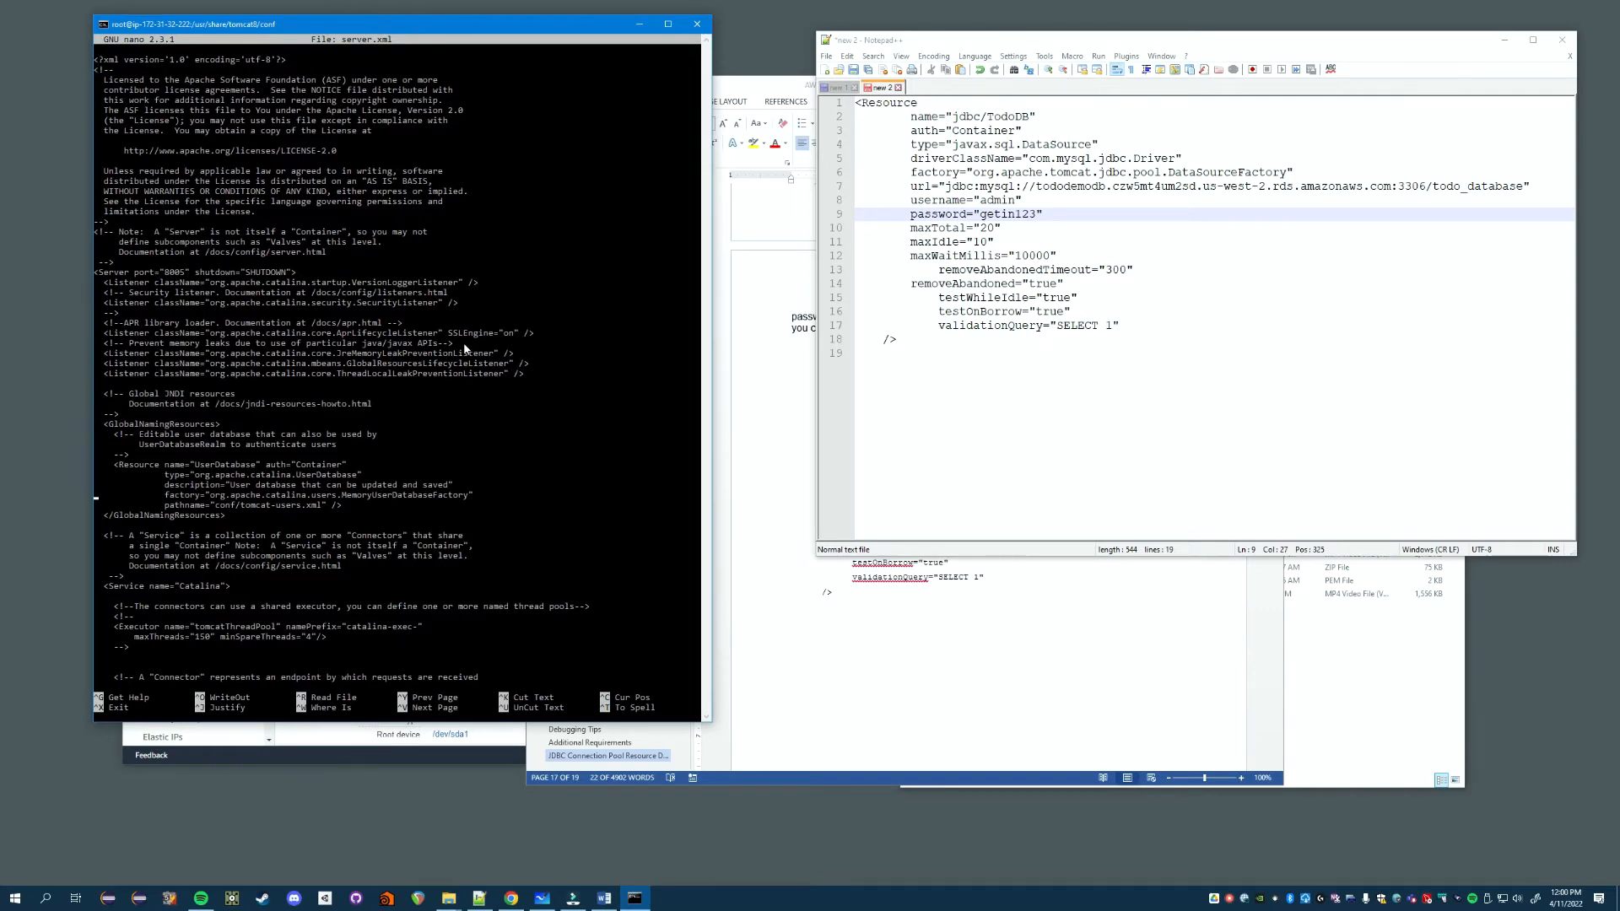
Insert blank lines in server.xml between the UserDatabase Resource and the closing </GlobalNamingResources> tag
key(Up)
key(Up)
key(Up)
key(Return)
key(Return)
key(Return)
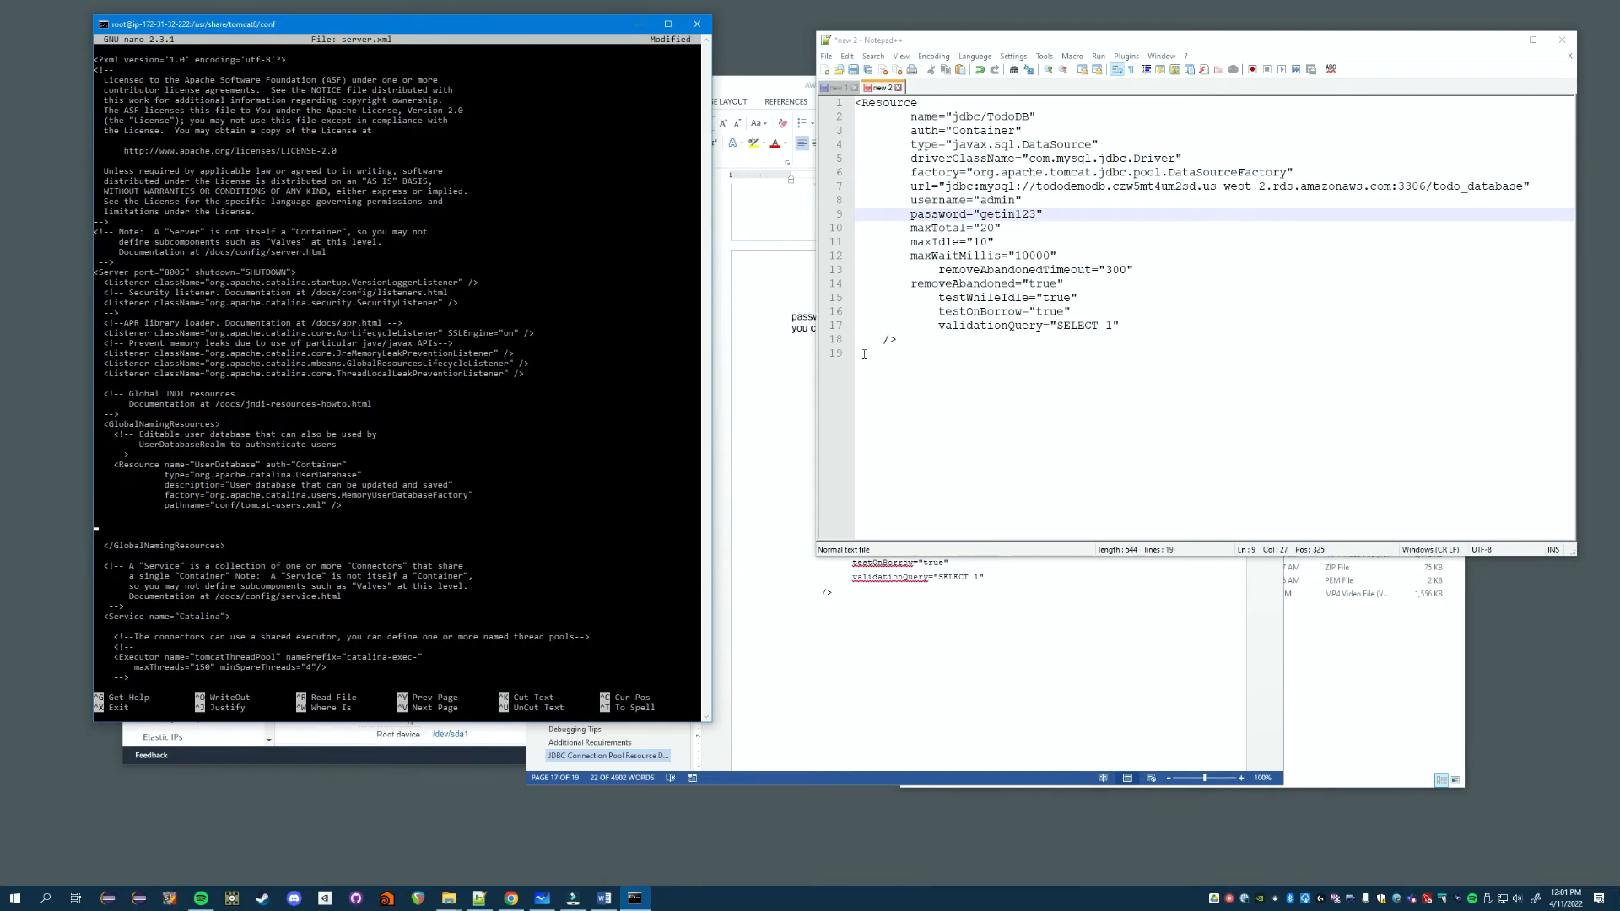
Copy the whole edited Resource block from Notepad++ and paste it into server.xml above </GlobalNamingResources>
drag(848, 357, 833, 99)
key(ctrl+c)
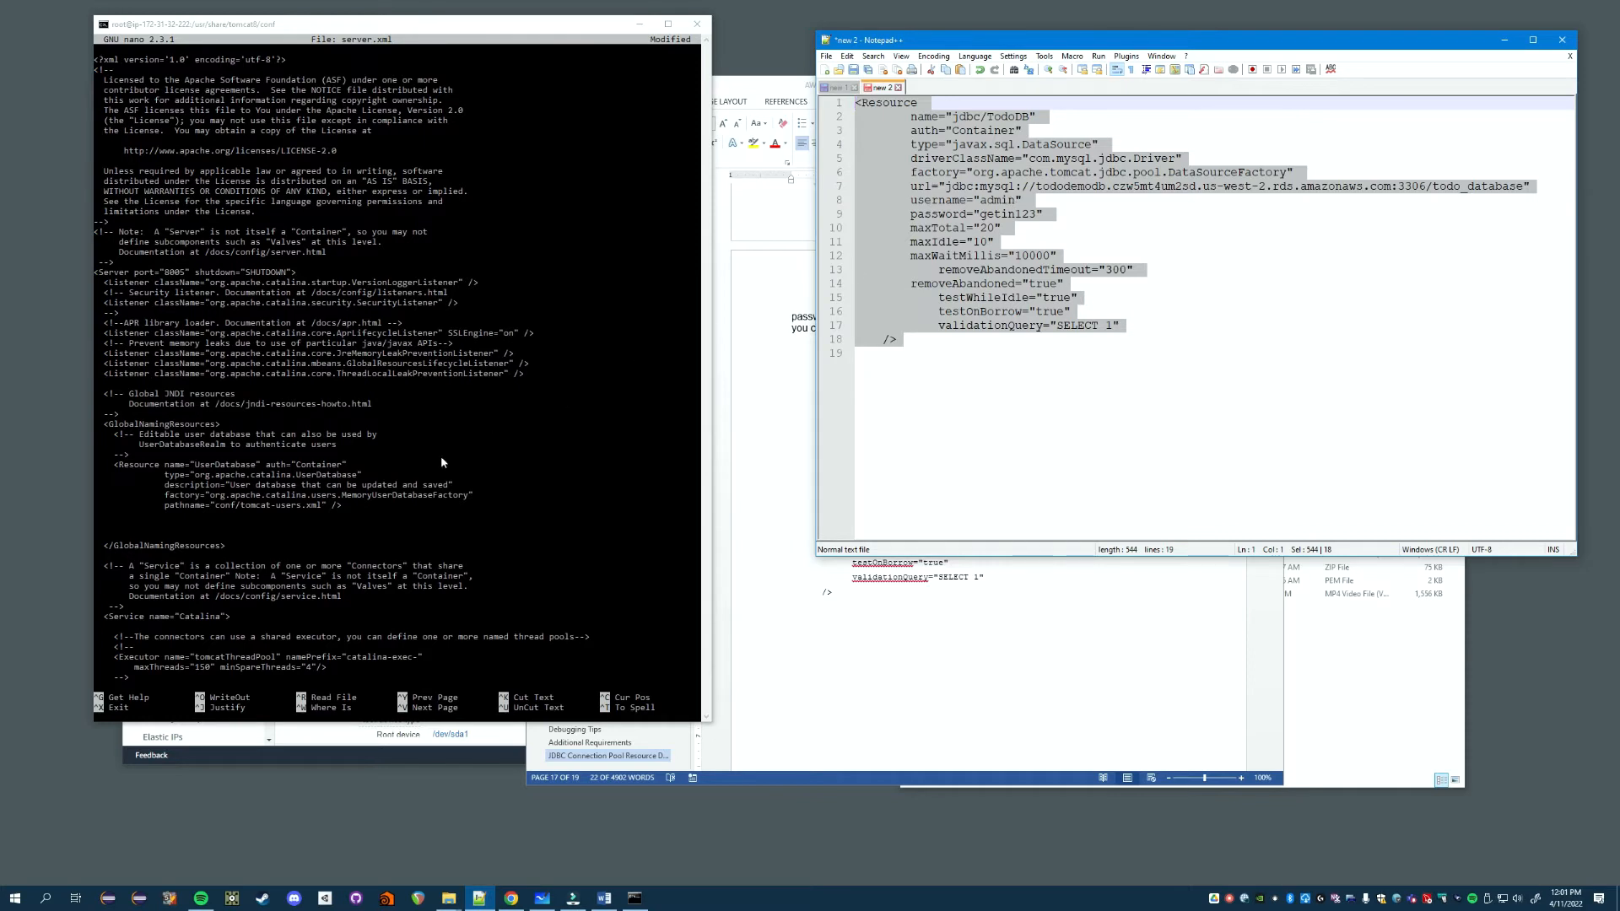
click(353, 24)
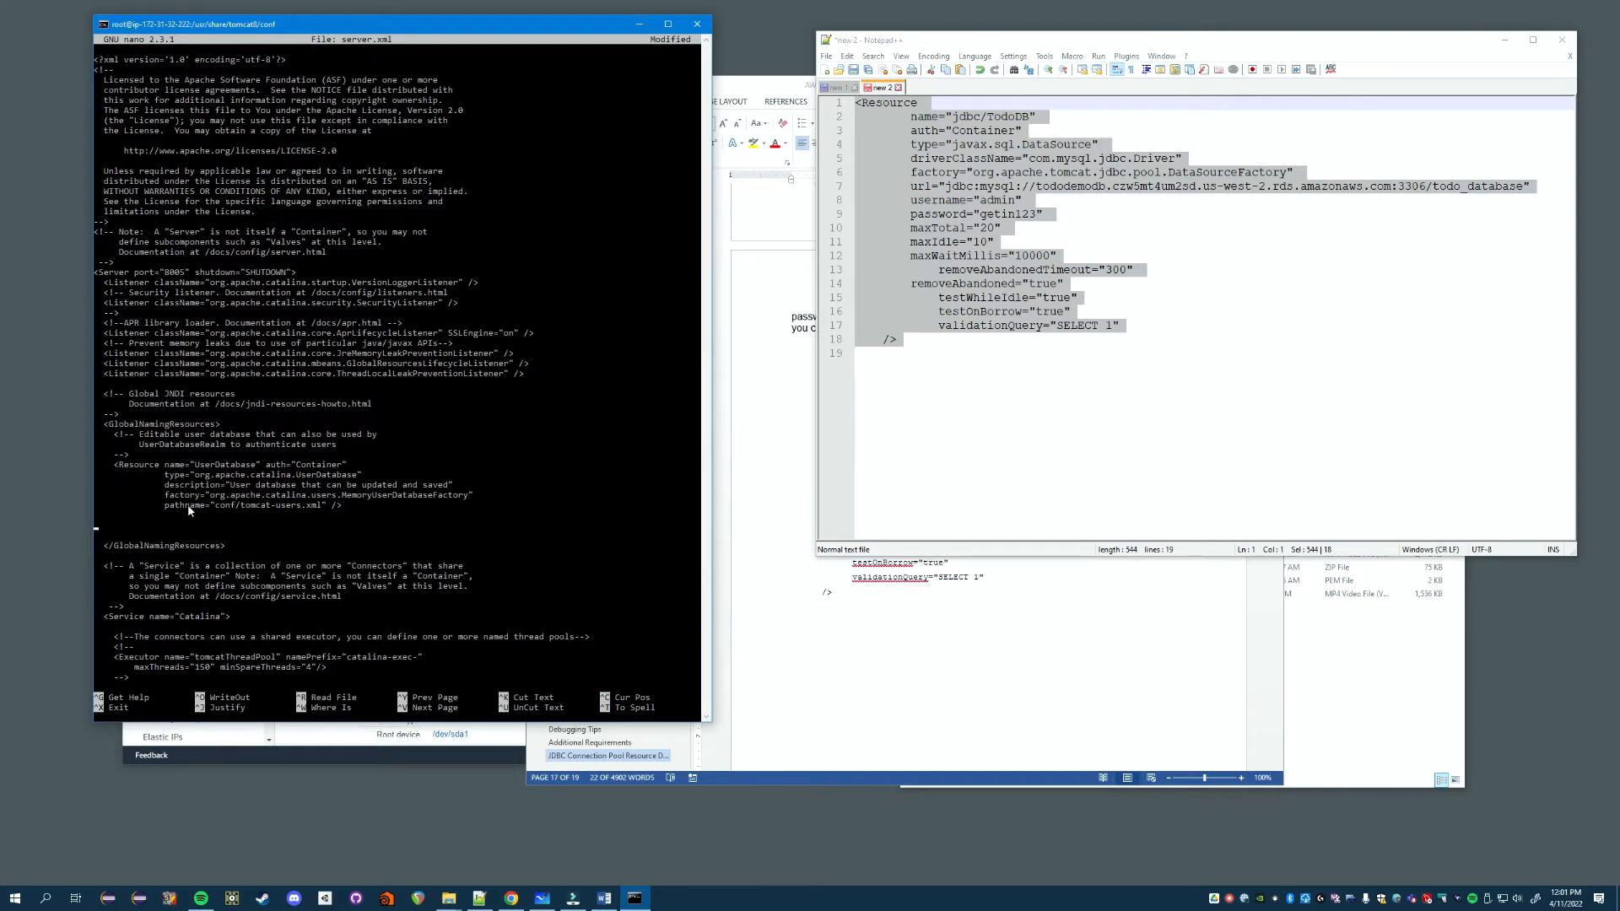
right_click(129, 535)
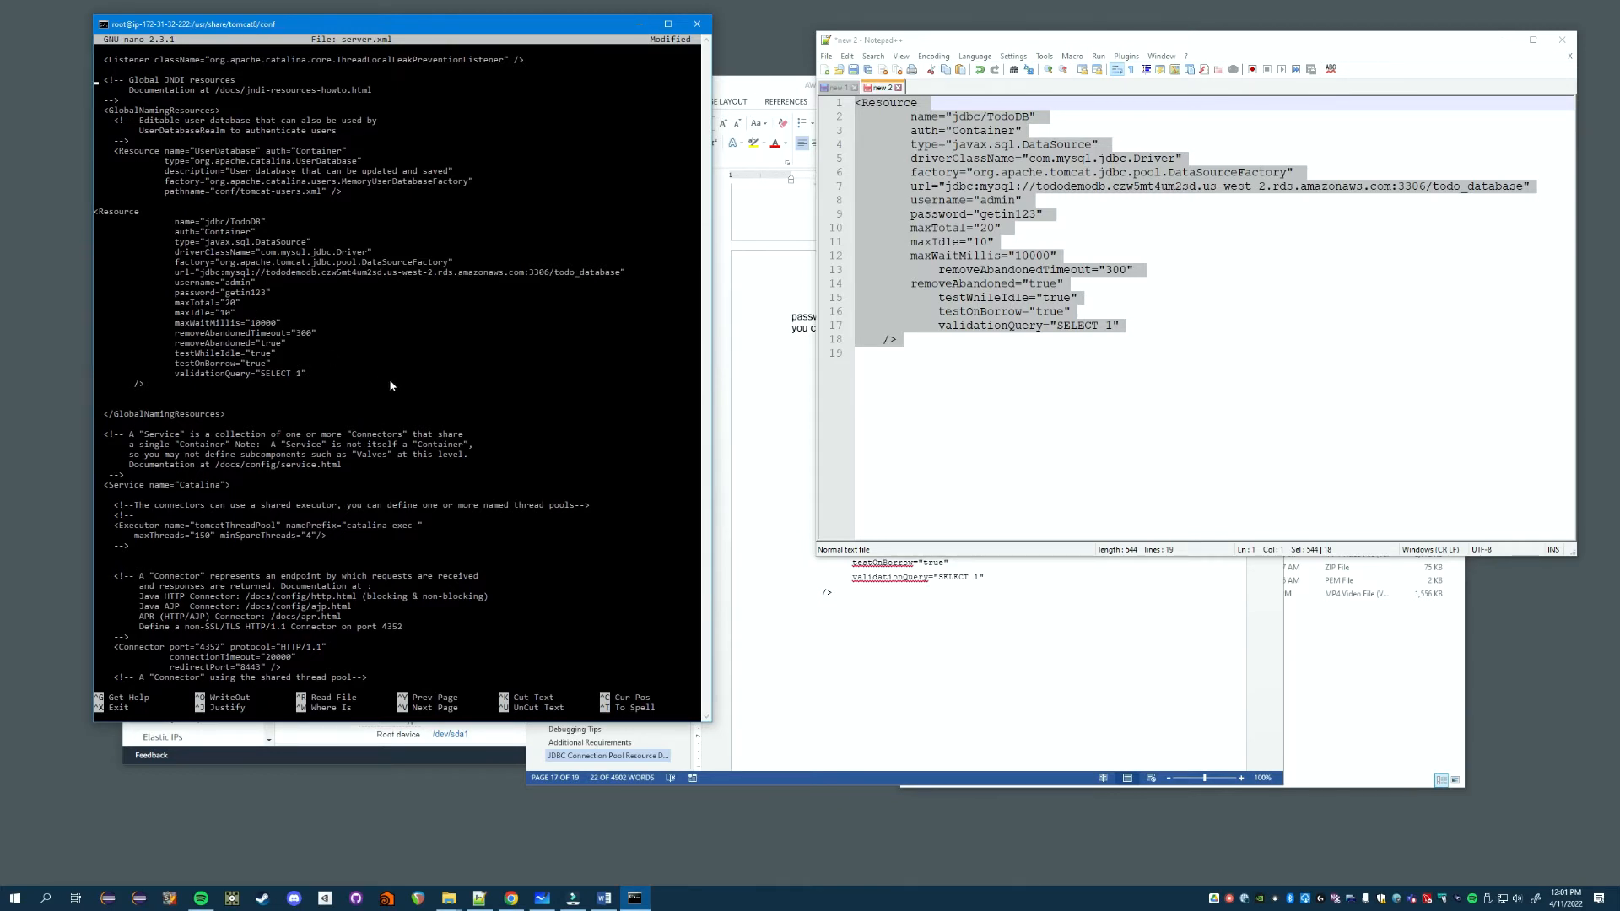
Indent the pasted block's opening <Resource line and remove the extra blank line after its closing />
scroll(389, 385, up, 10)
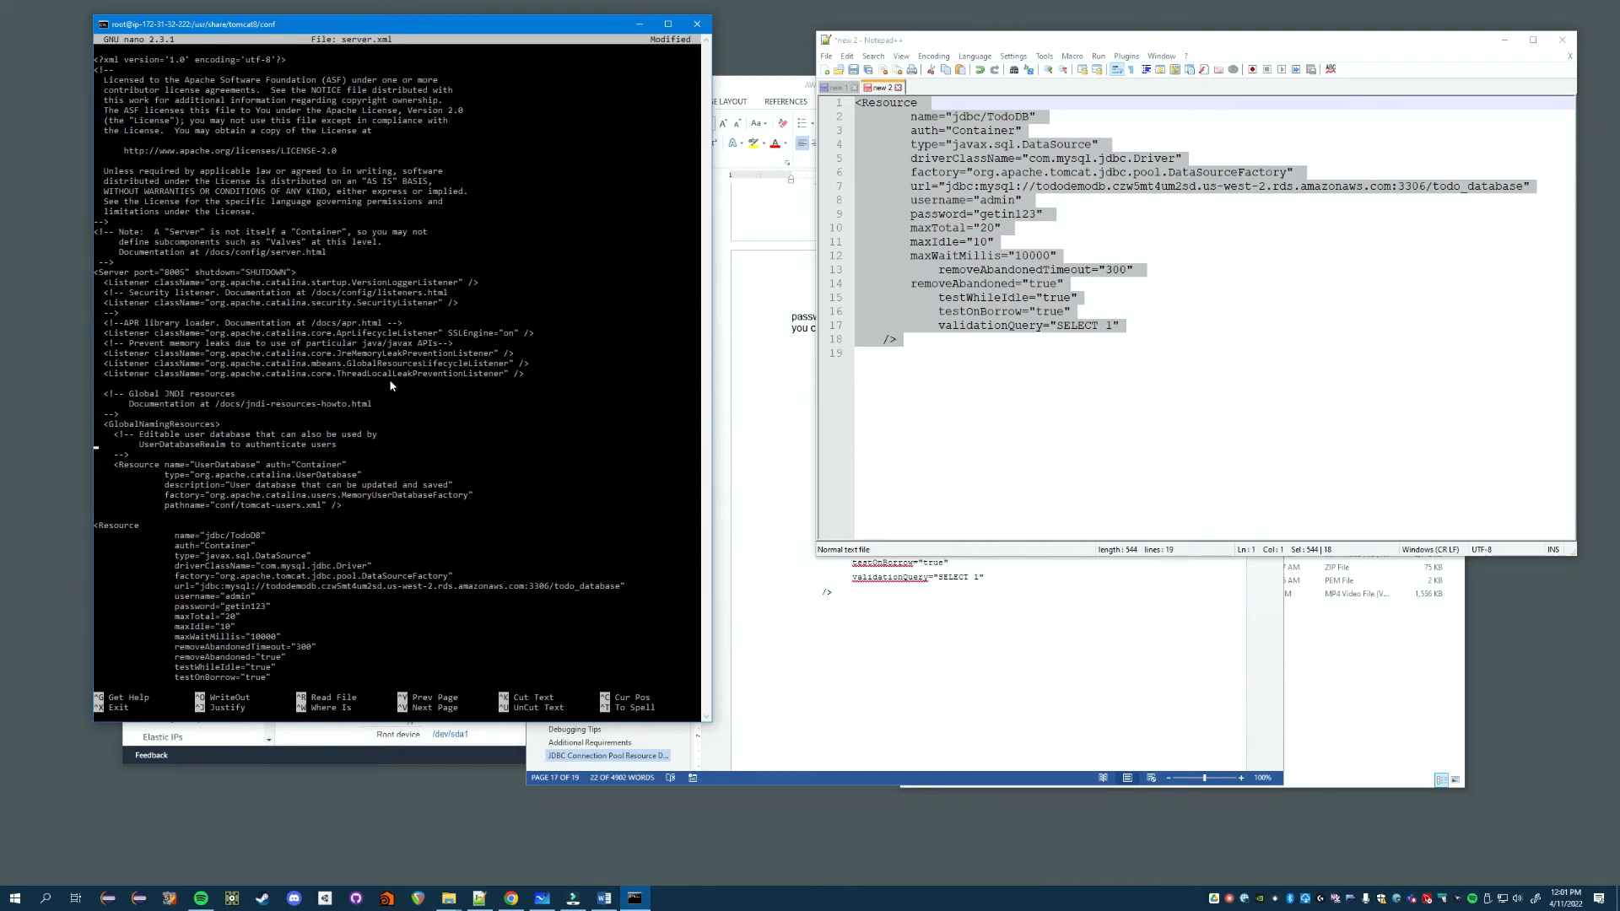
scroll(390, 386, down, 10)
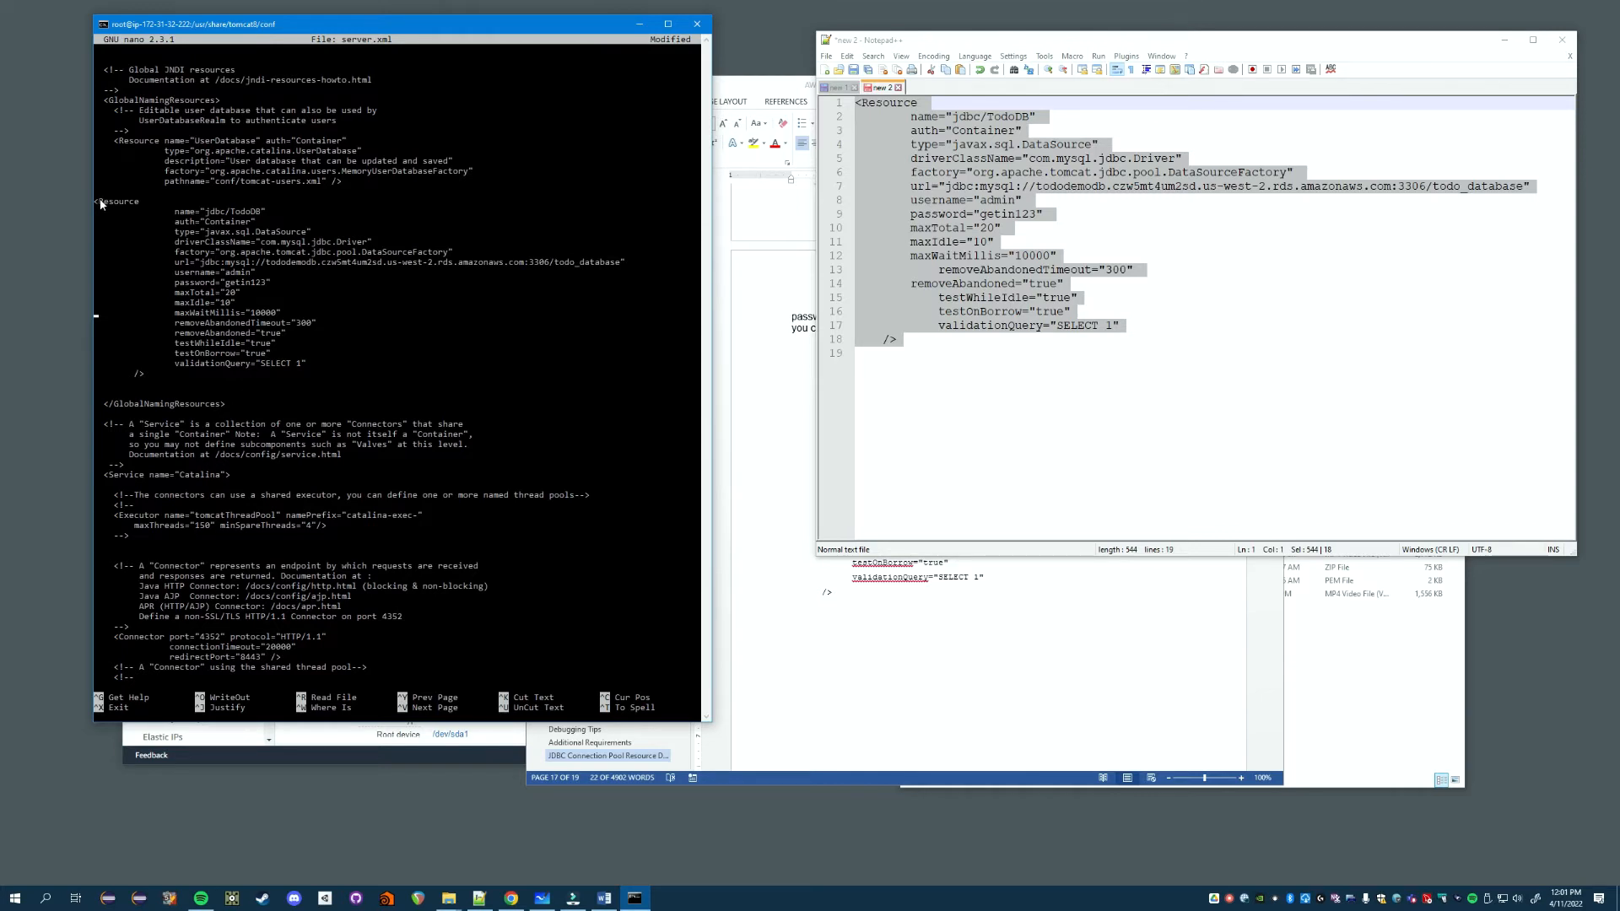
key(Tab)
key(Down)
key(BackSpace)
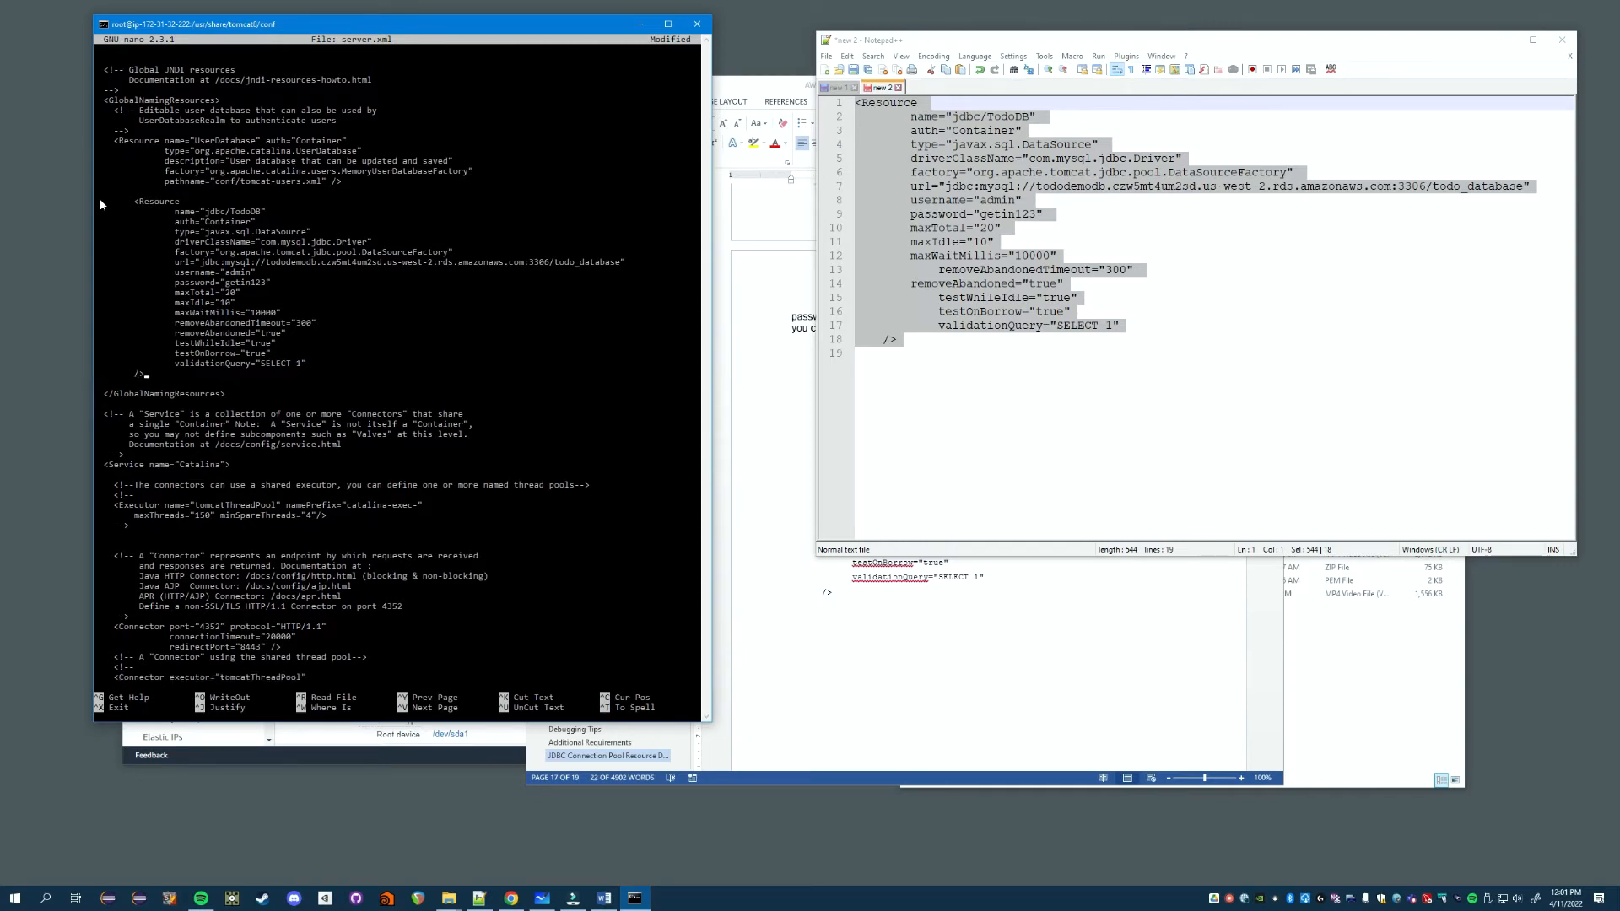
Save the changes under the file name server.xml and exit nano to the shell prompt
key(Down)
key(ctrl+o)
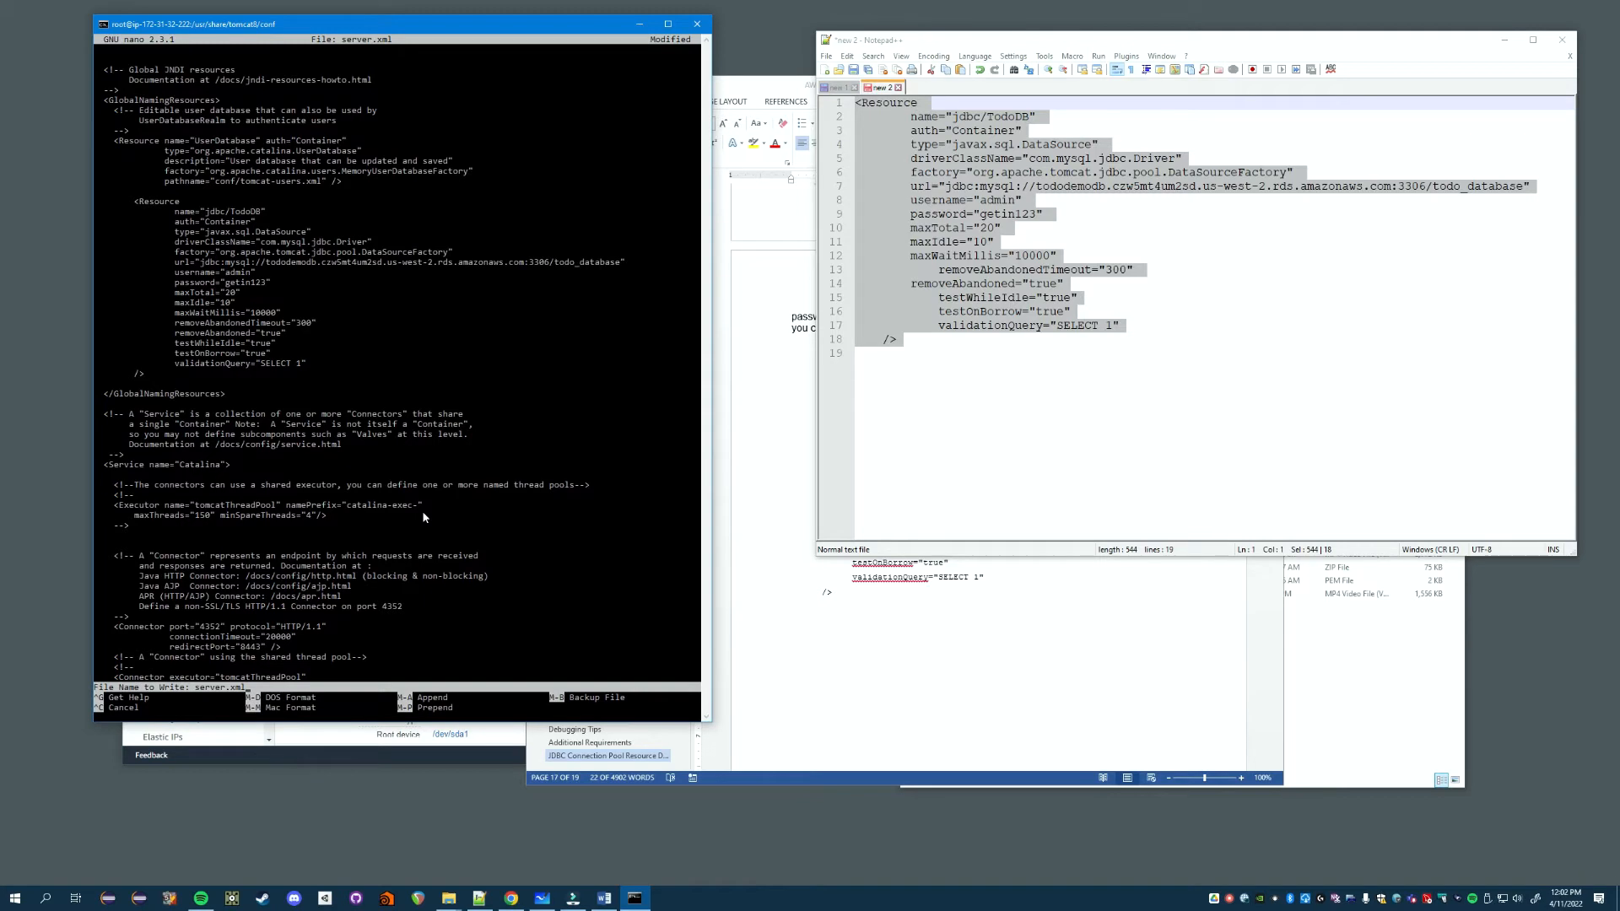
key(Return)
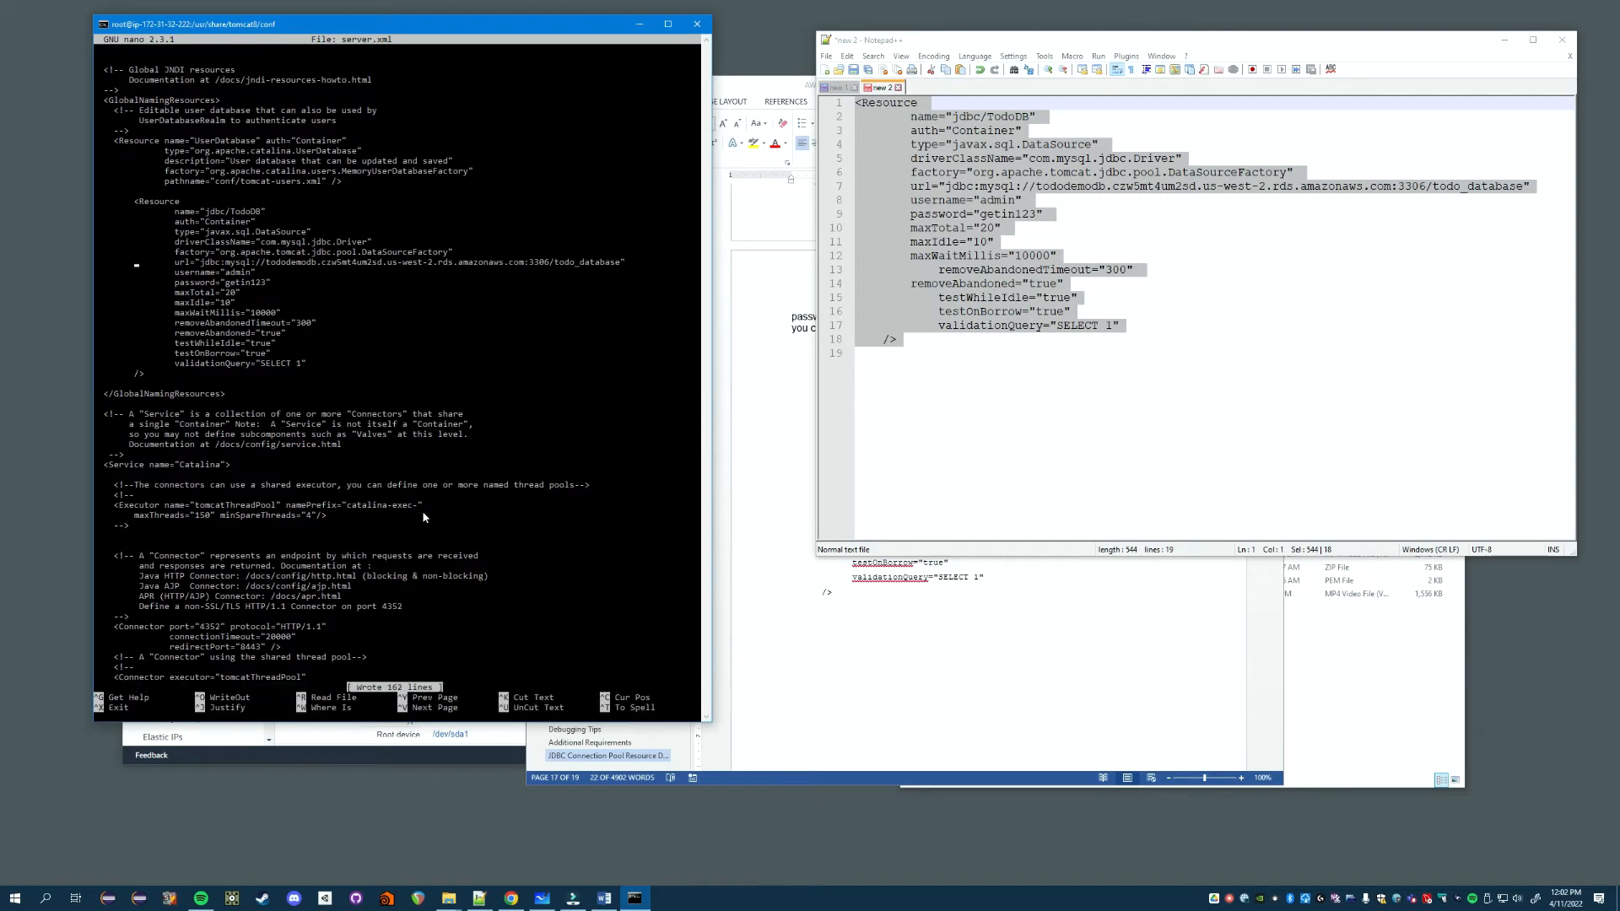
key(ctrl+x)
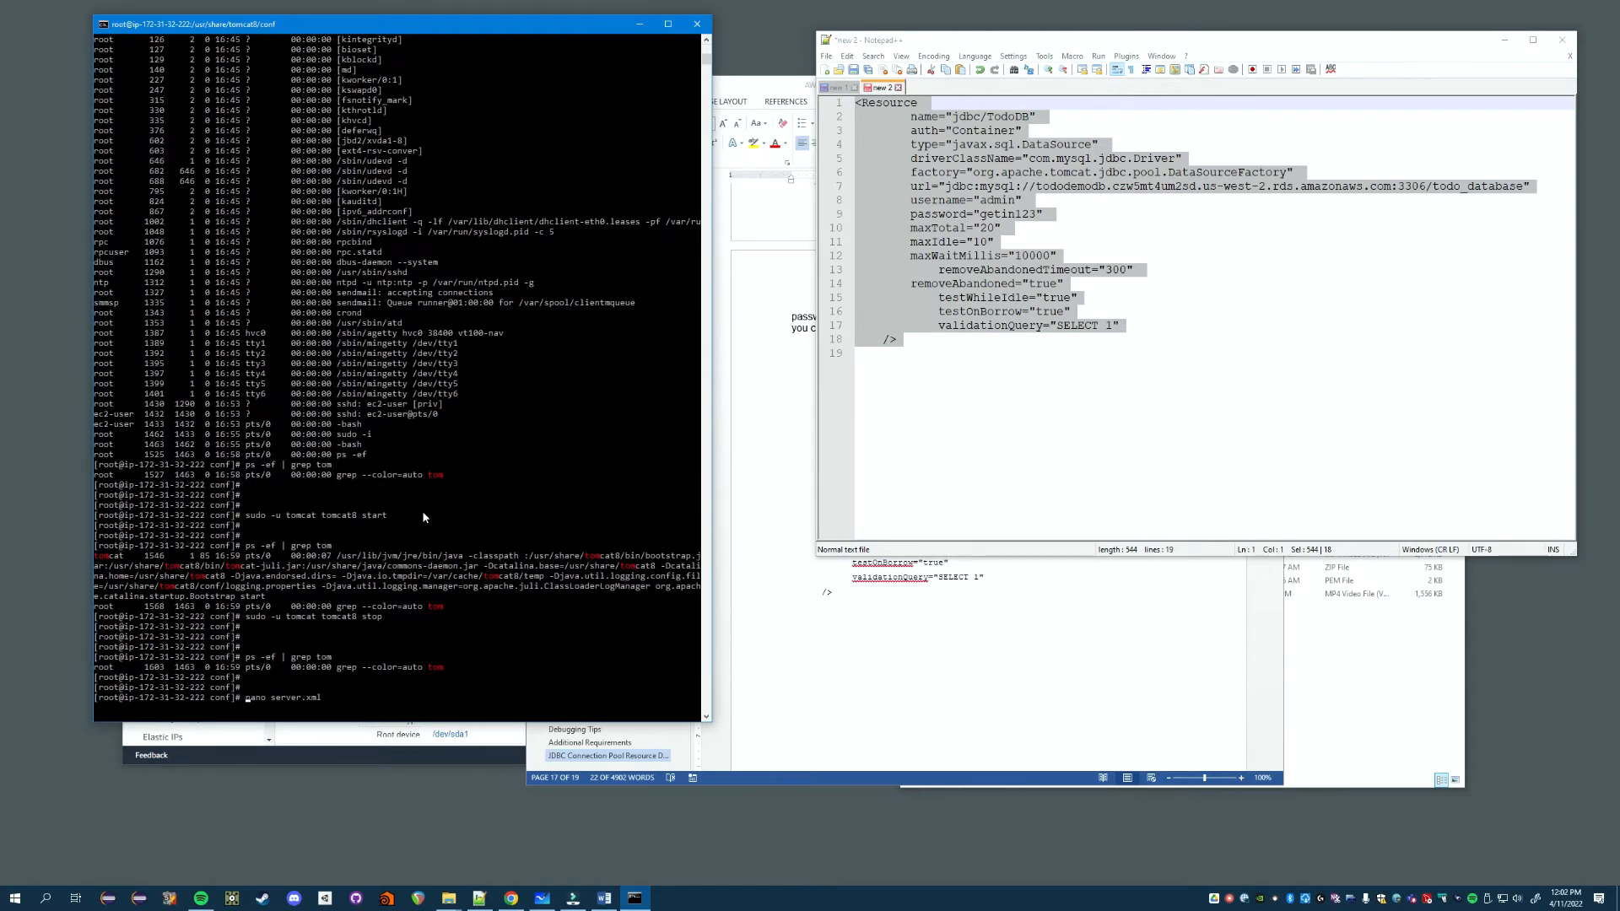
key(Return)
key(Return)
key(Return)
key(Return)
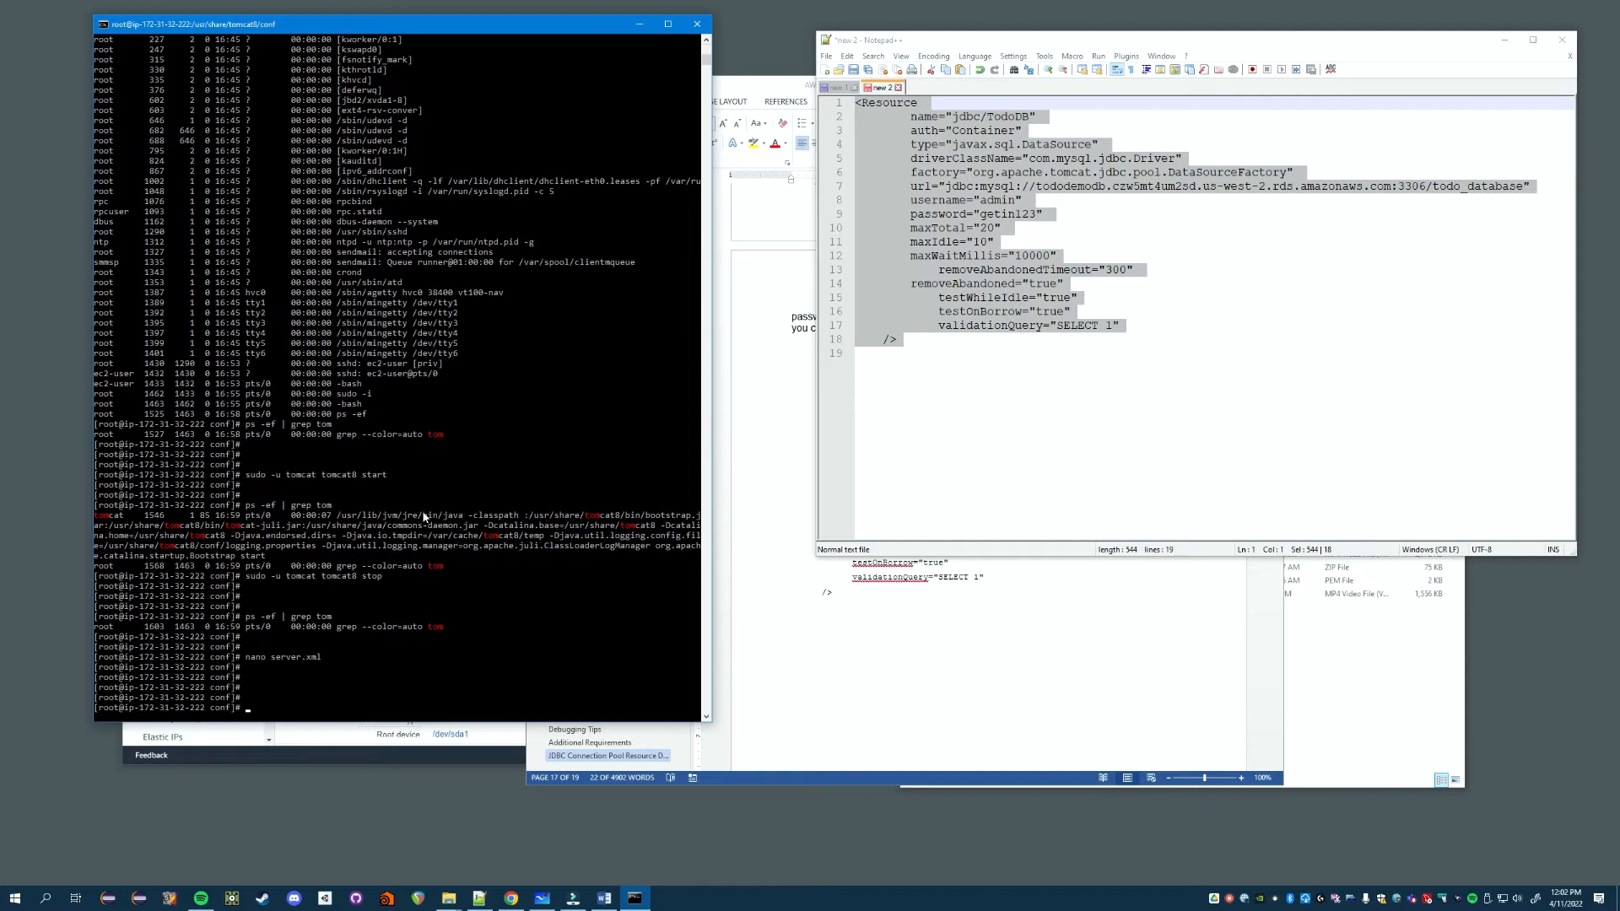
Start Tomcat with the updated configuration using sudo -u tomcat tomcat8 start
key(Up)
key(Up)
key(Up)
text(art)
key(Return)
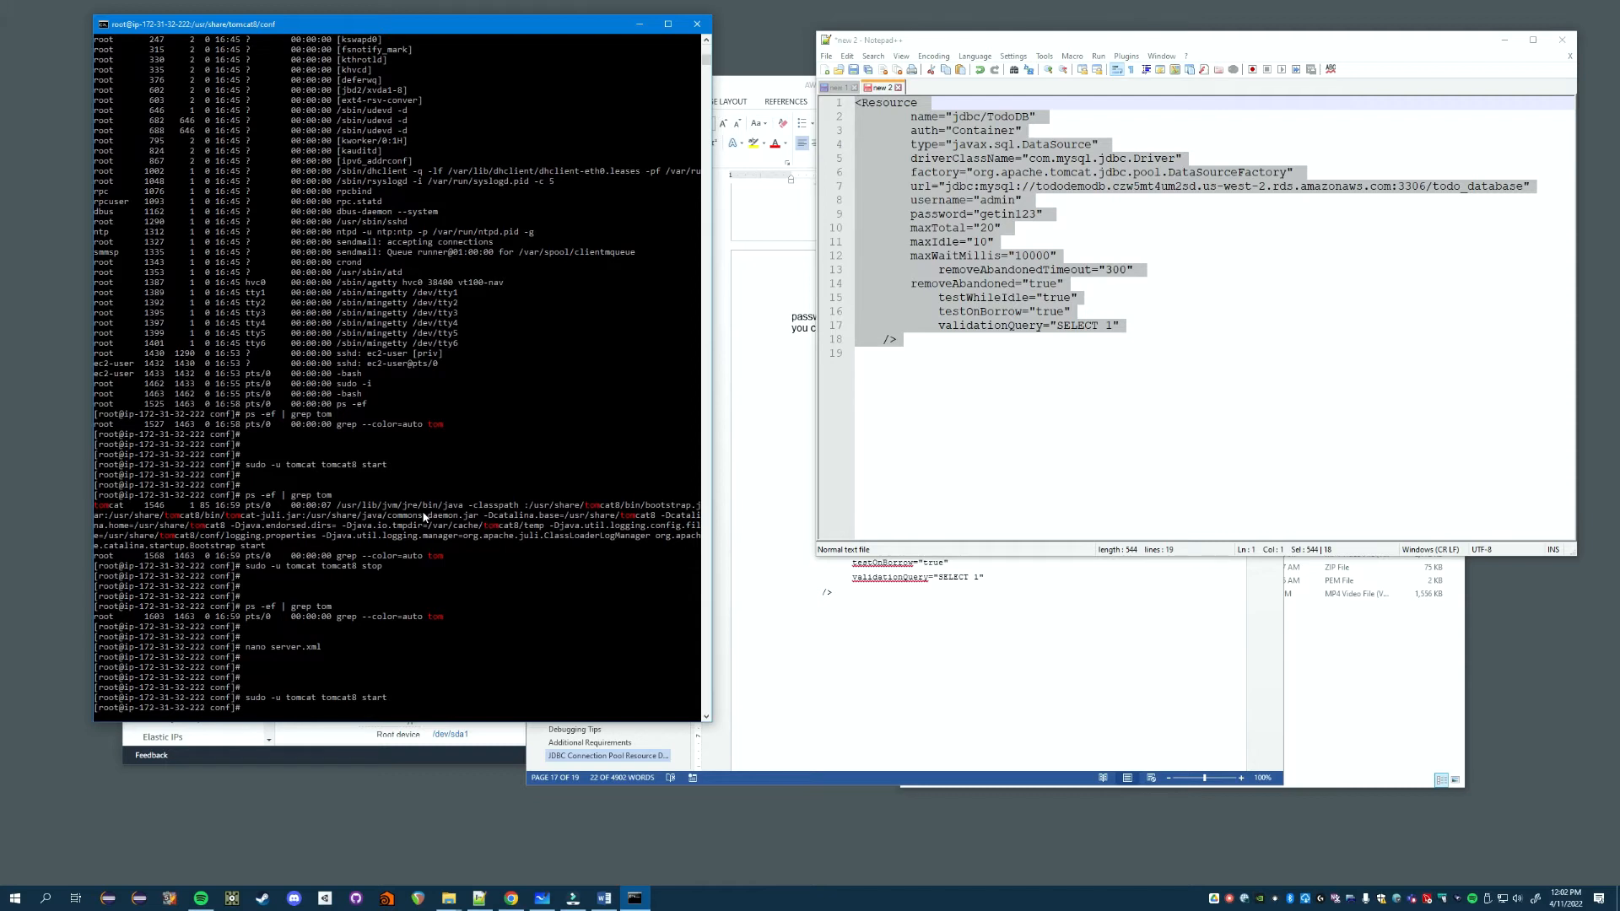
Stop Tomcat using sudo -u tomcat tomcat8 stop and check for running Tomcat processes with ps -ef | grep tom
key(Up)
text(op)
key(Return)
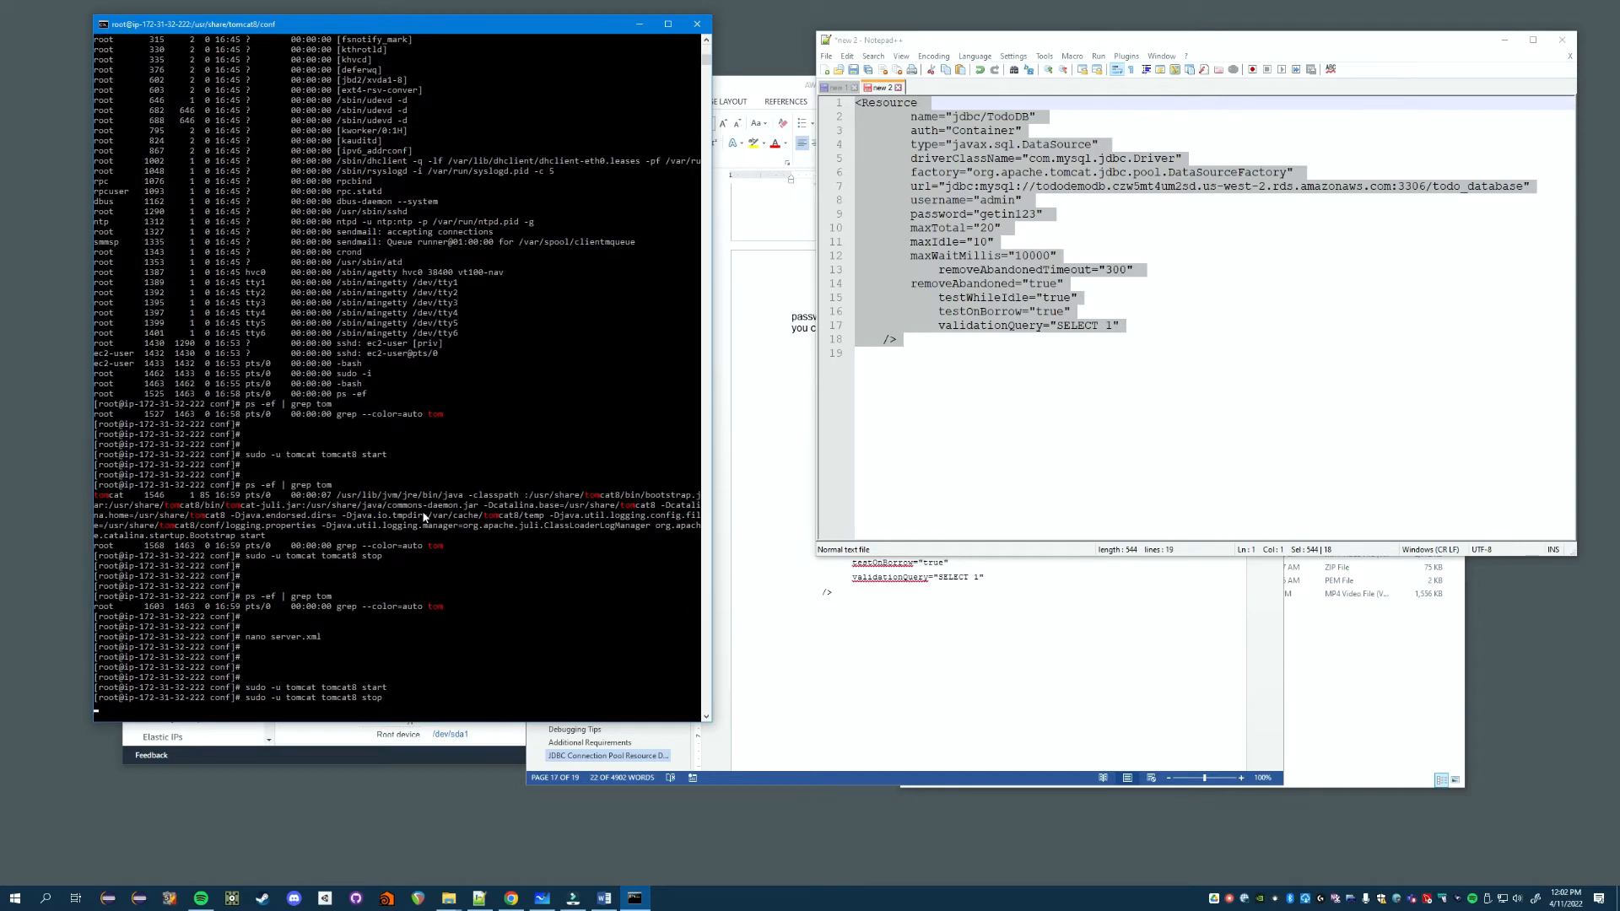
key(Up)
key(Up)
key(Up)
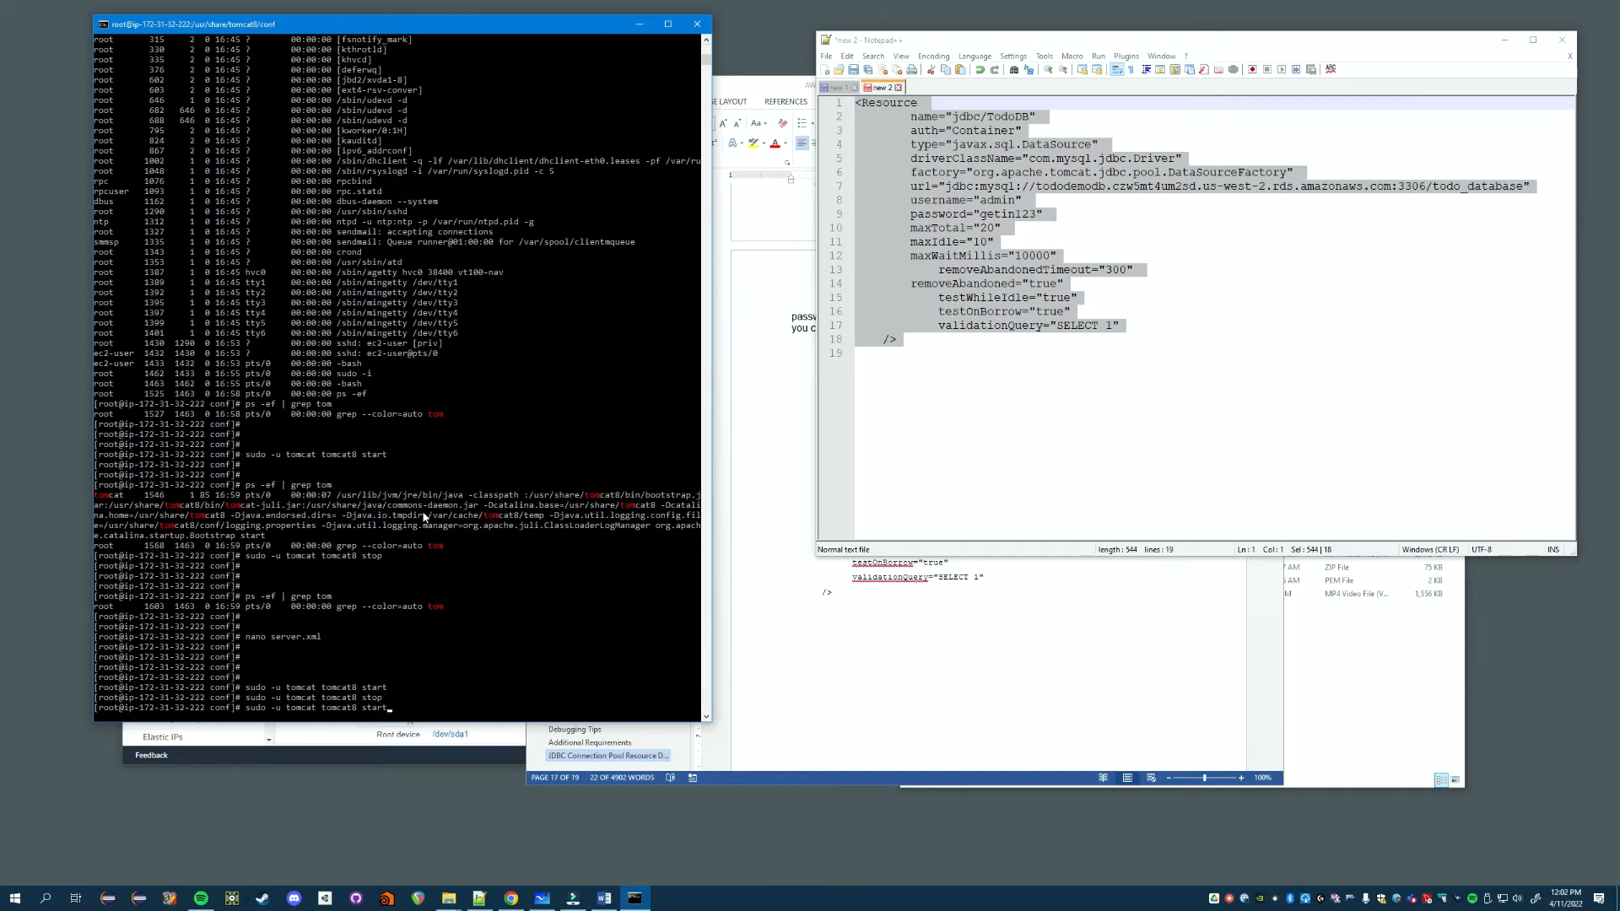
key(Up)
key(Return)
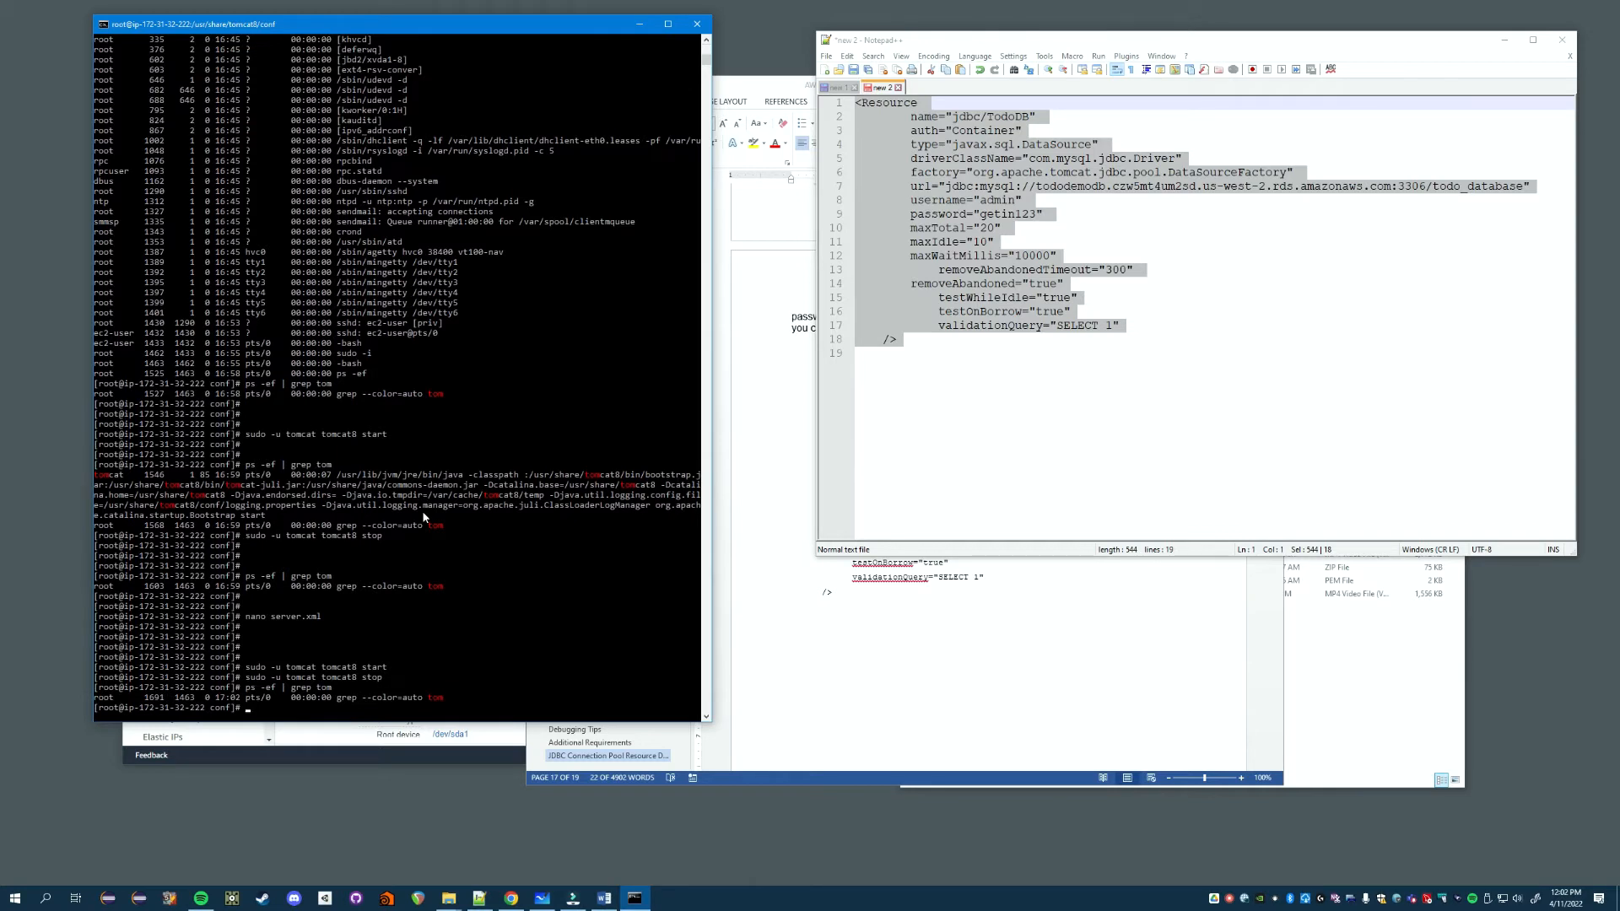
Go up from conf to the parent tomcat8 directory, print its path with pwd and list its contents
text(cd ..)
key(Return)
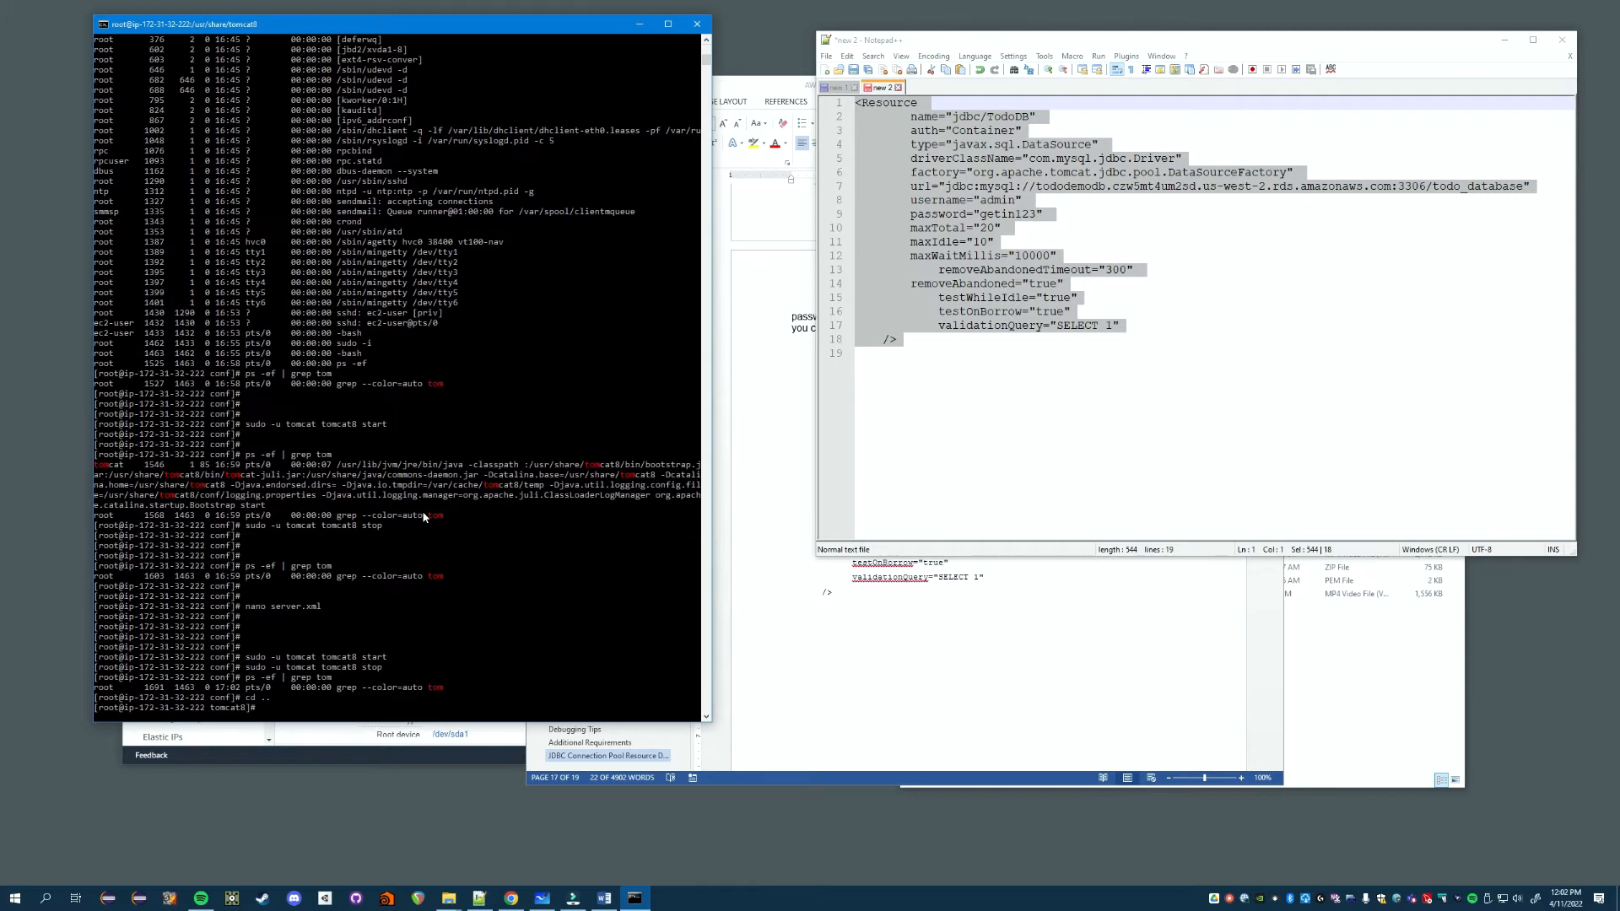
text(d)
key(Return)
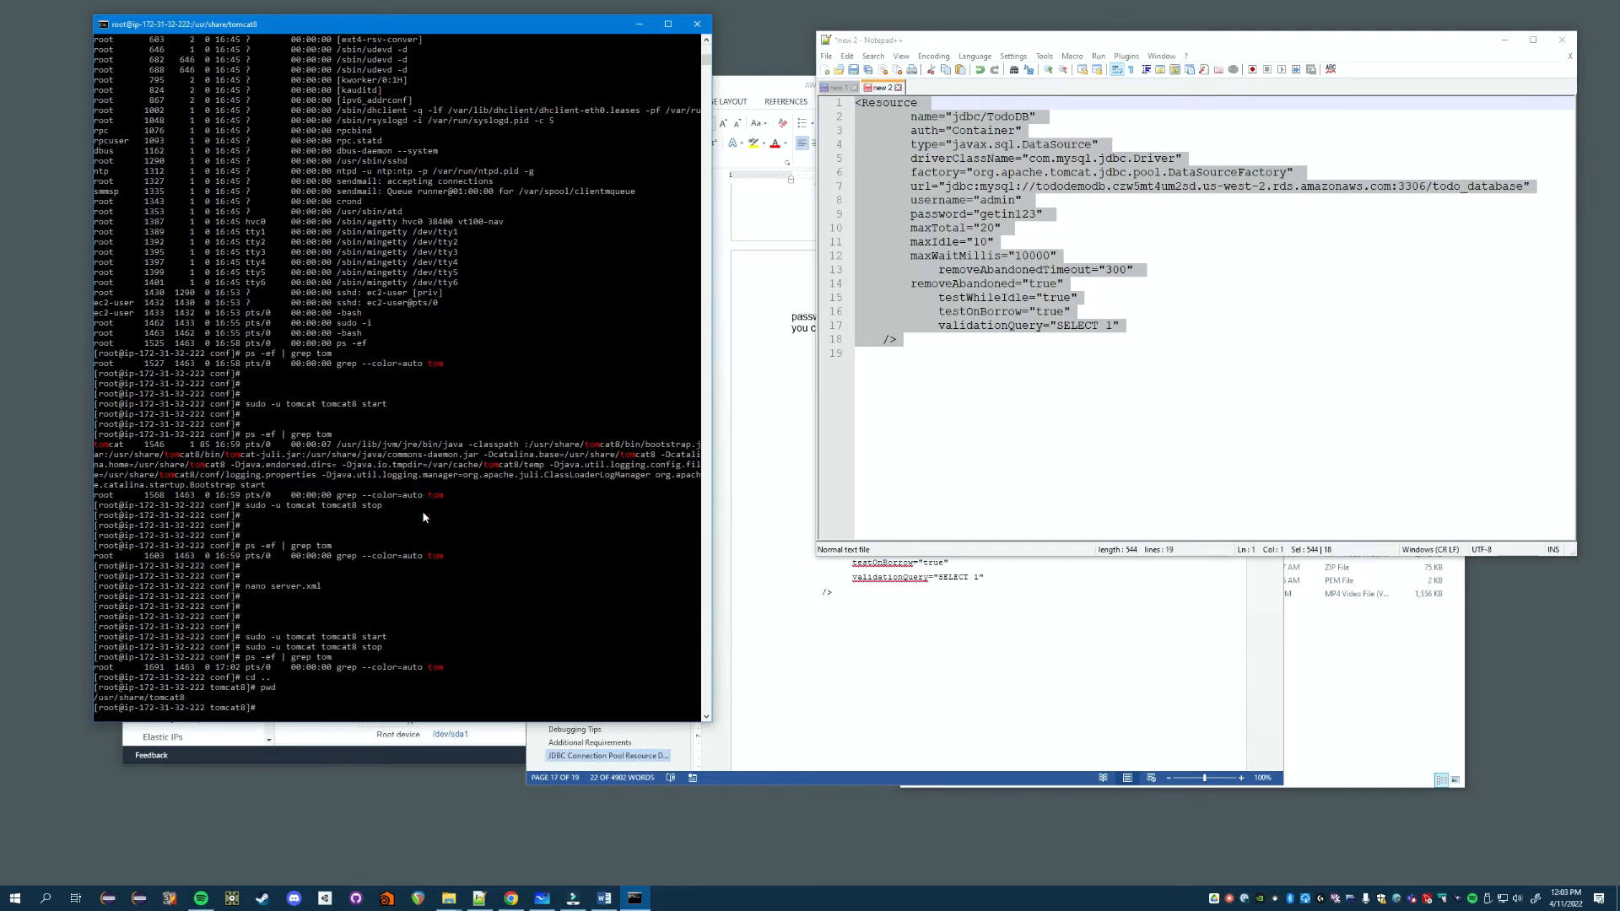
text(ls)
key(Return)
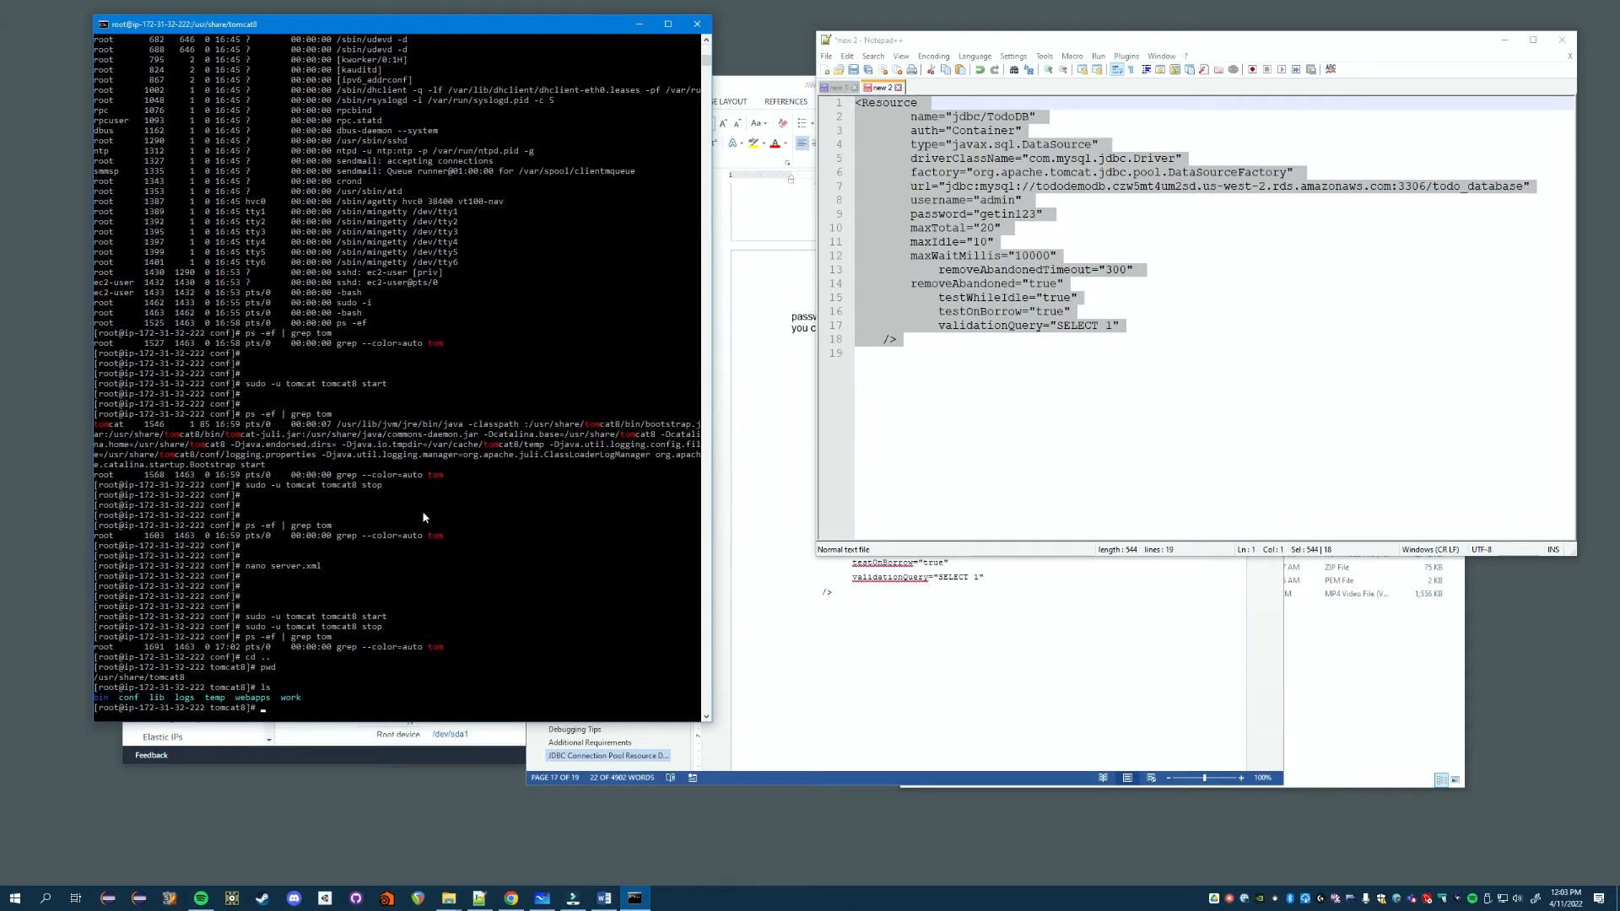
Change into Tomcat's logs directory and list the files in it
text(cd logs/)
key(Return)
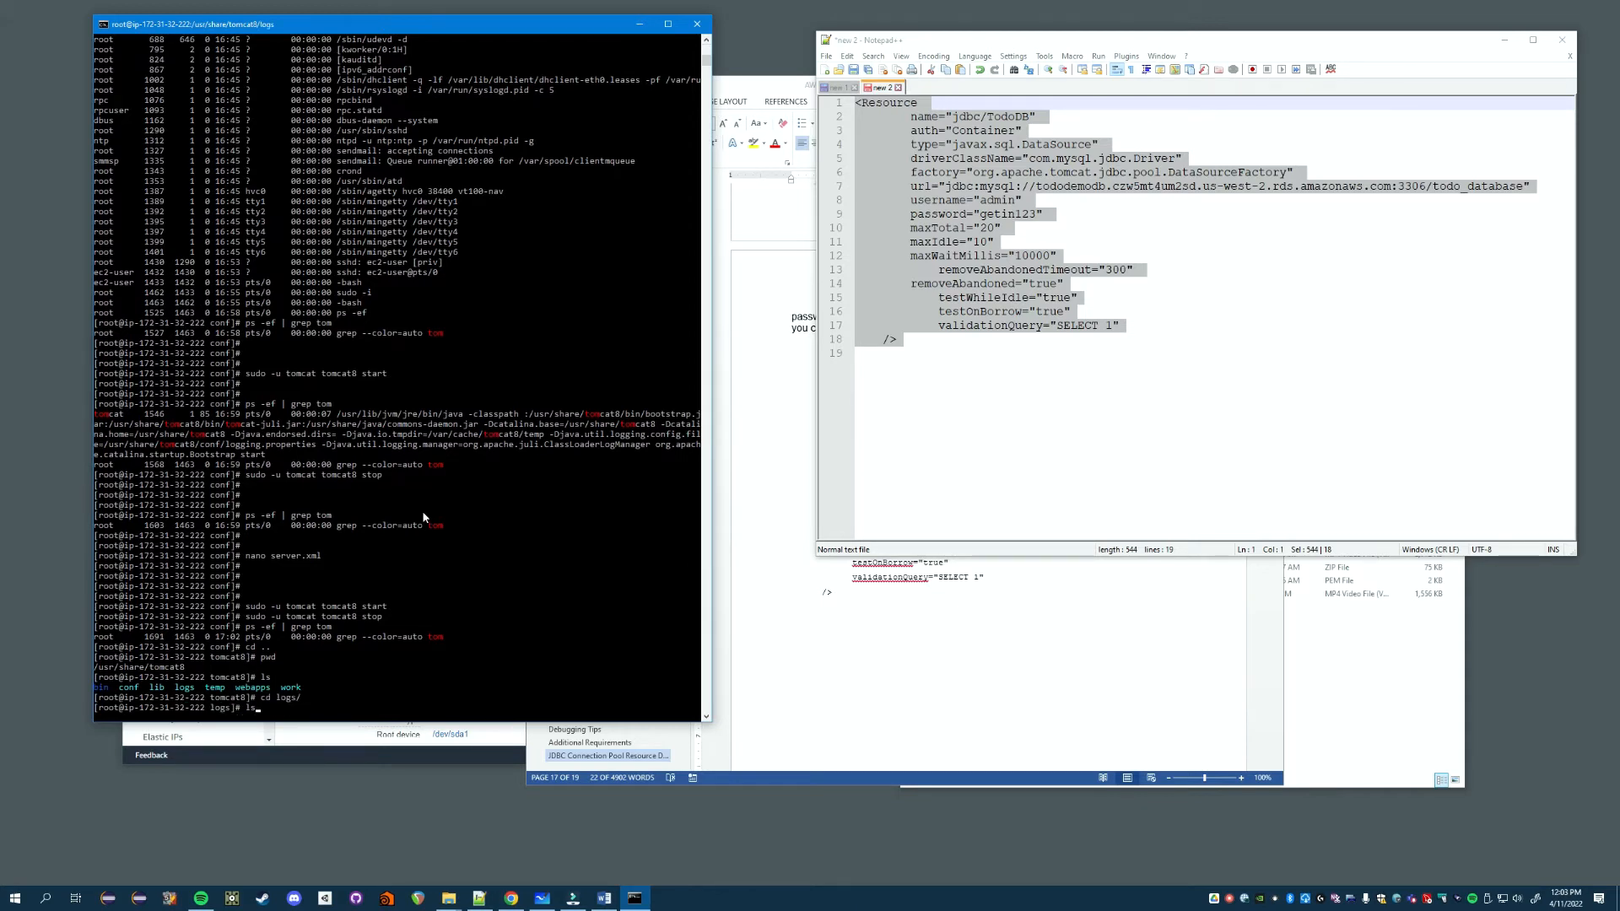
key(Return)
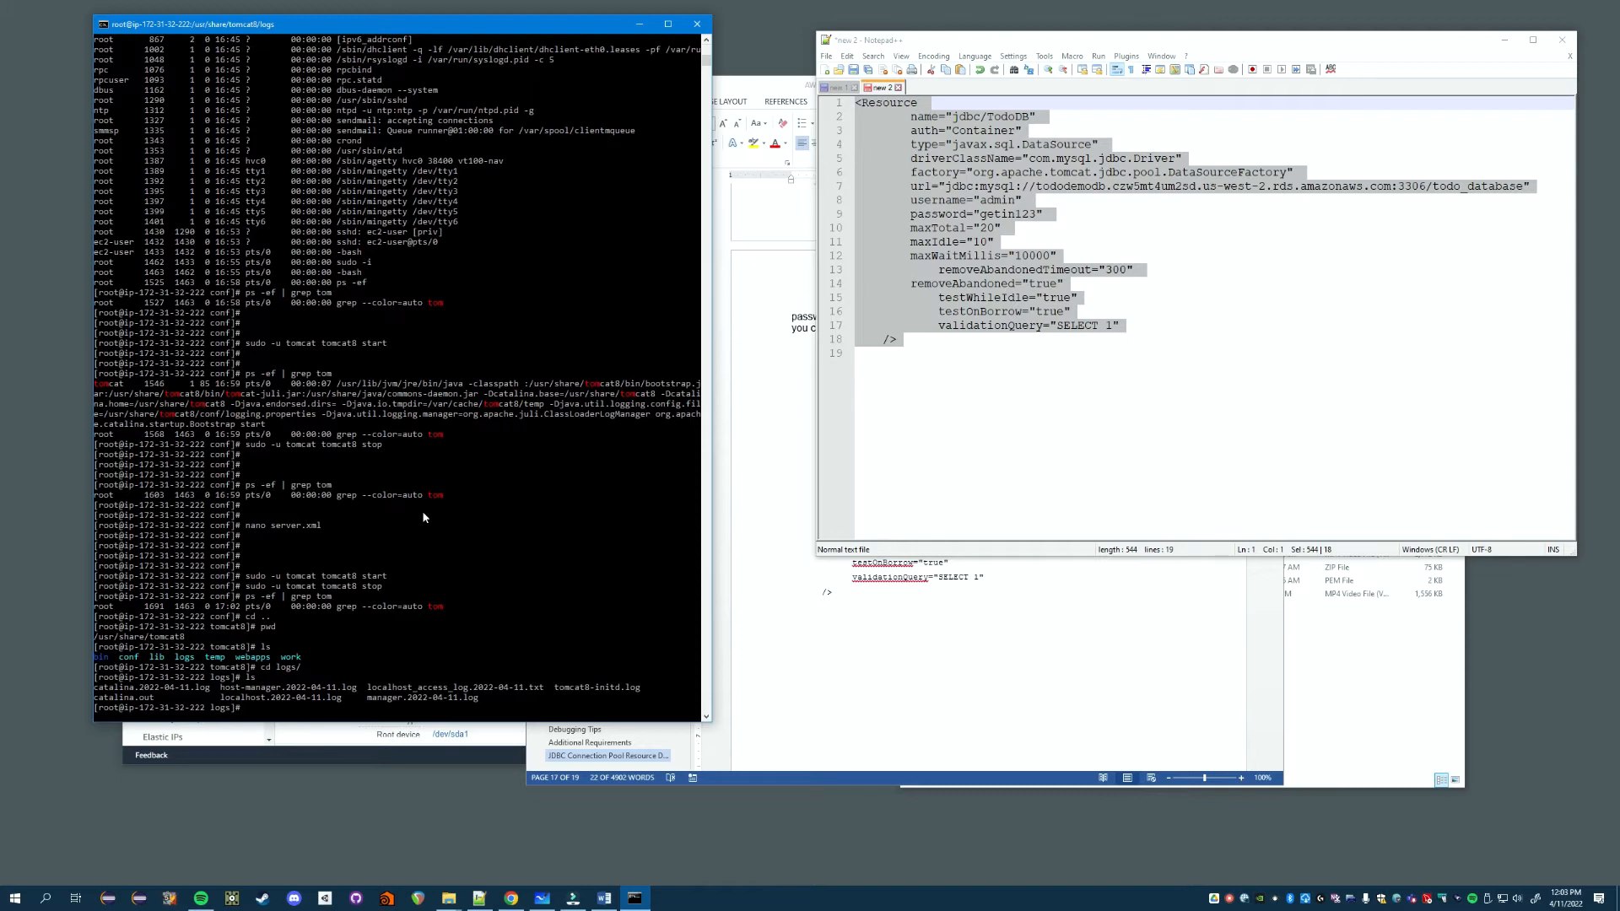
Check the working directory with pwd and issue rm * to delete all files in Tomcat's logs directory
text(d)
key(Return)
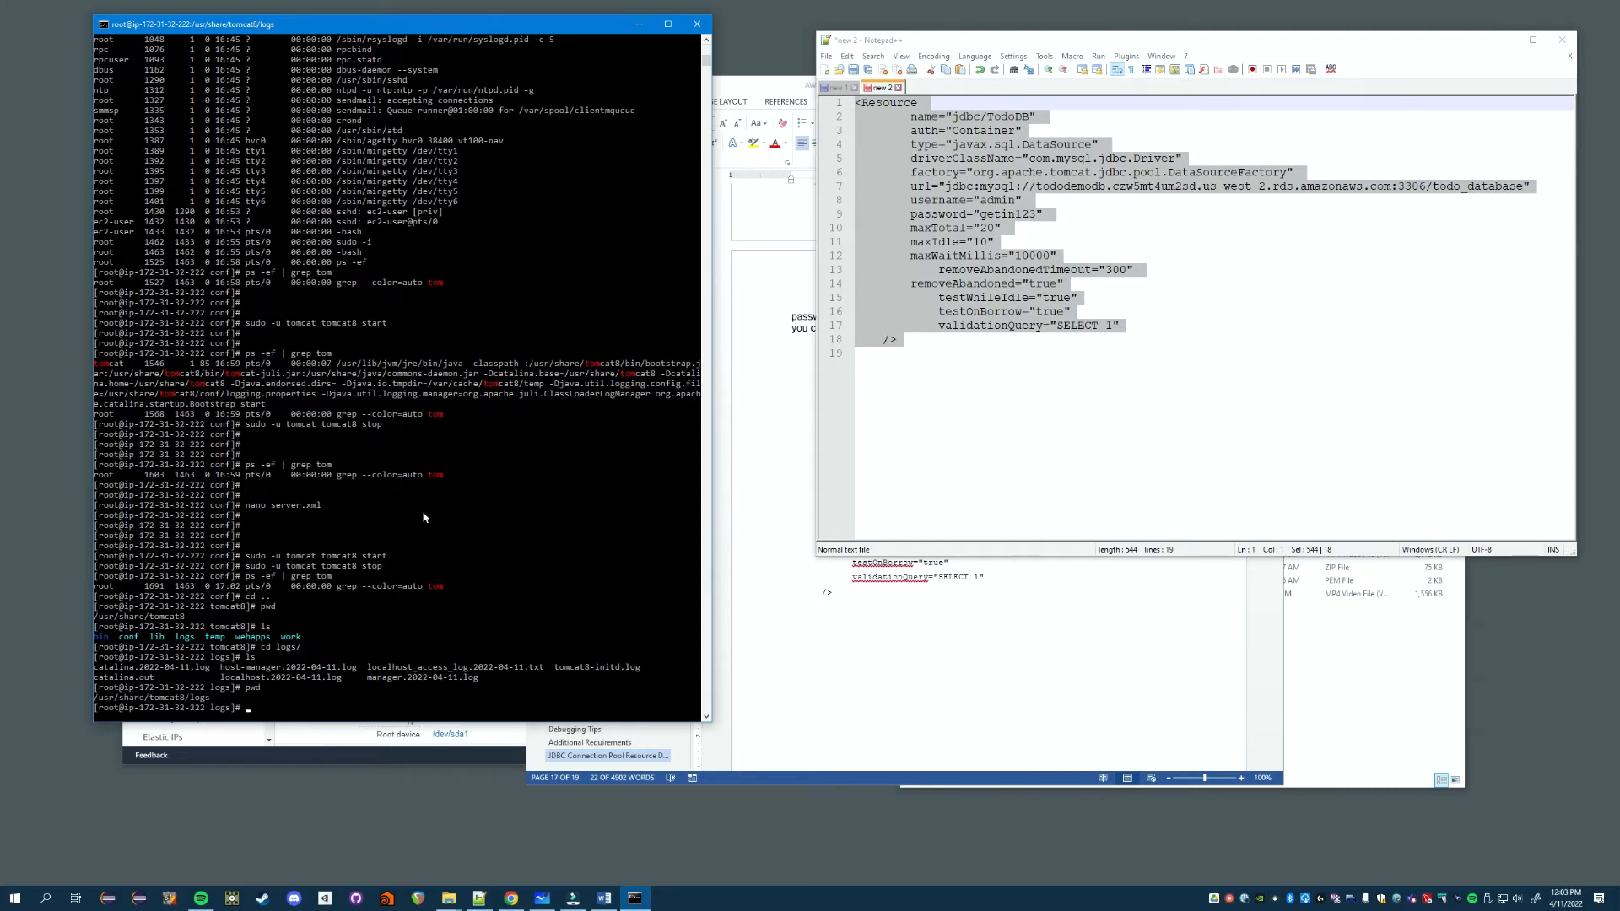
text(rm *)
key(Return)
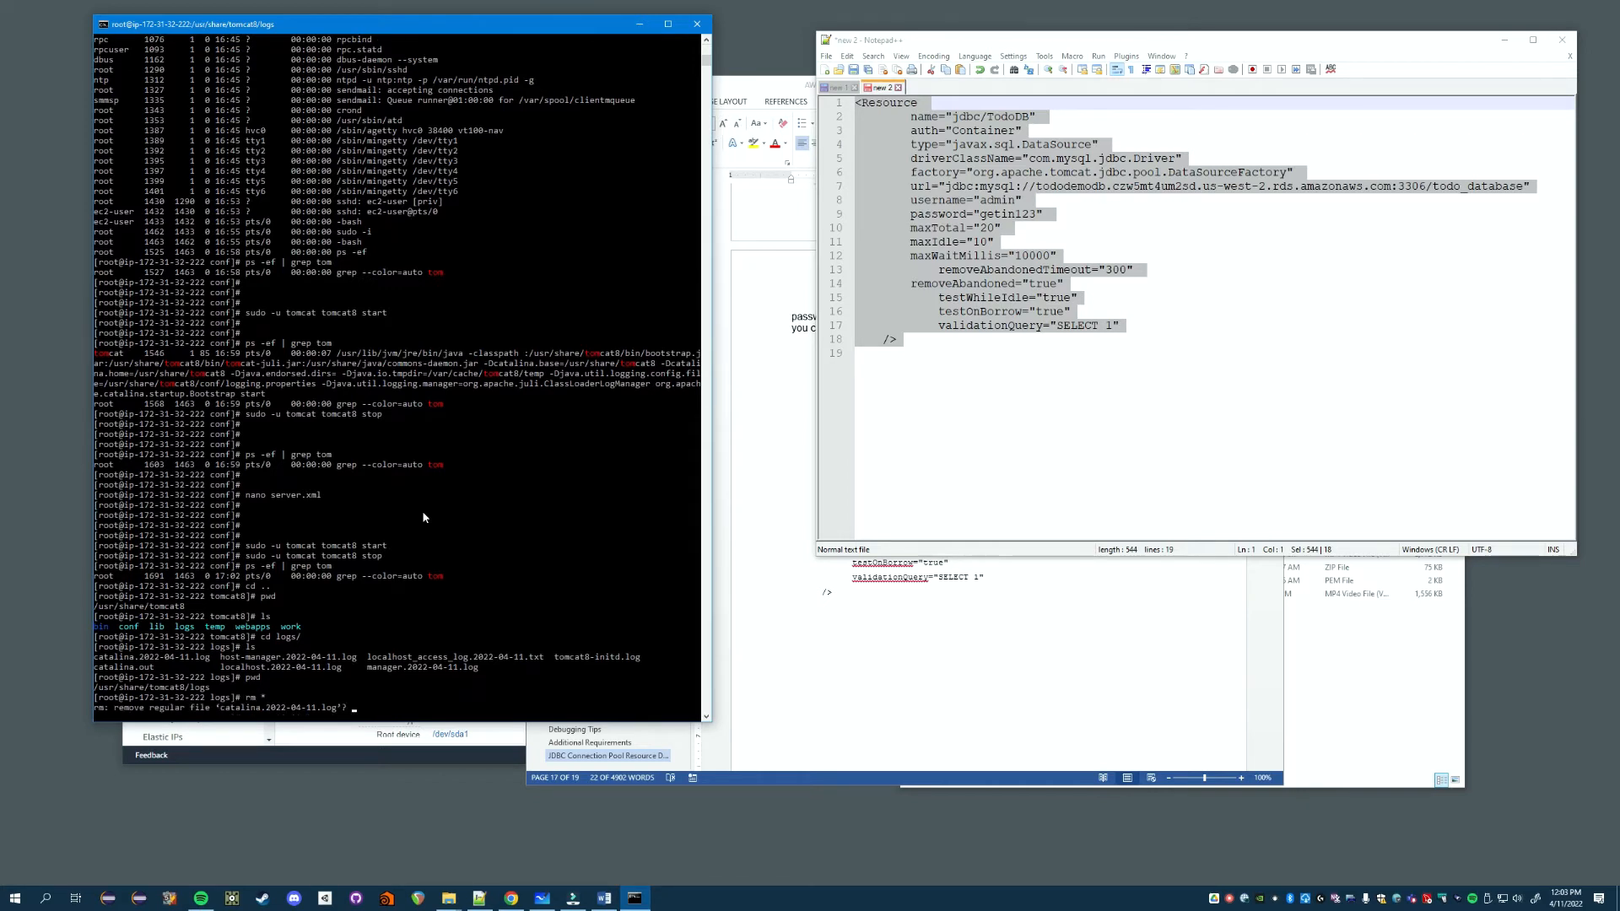
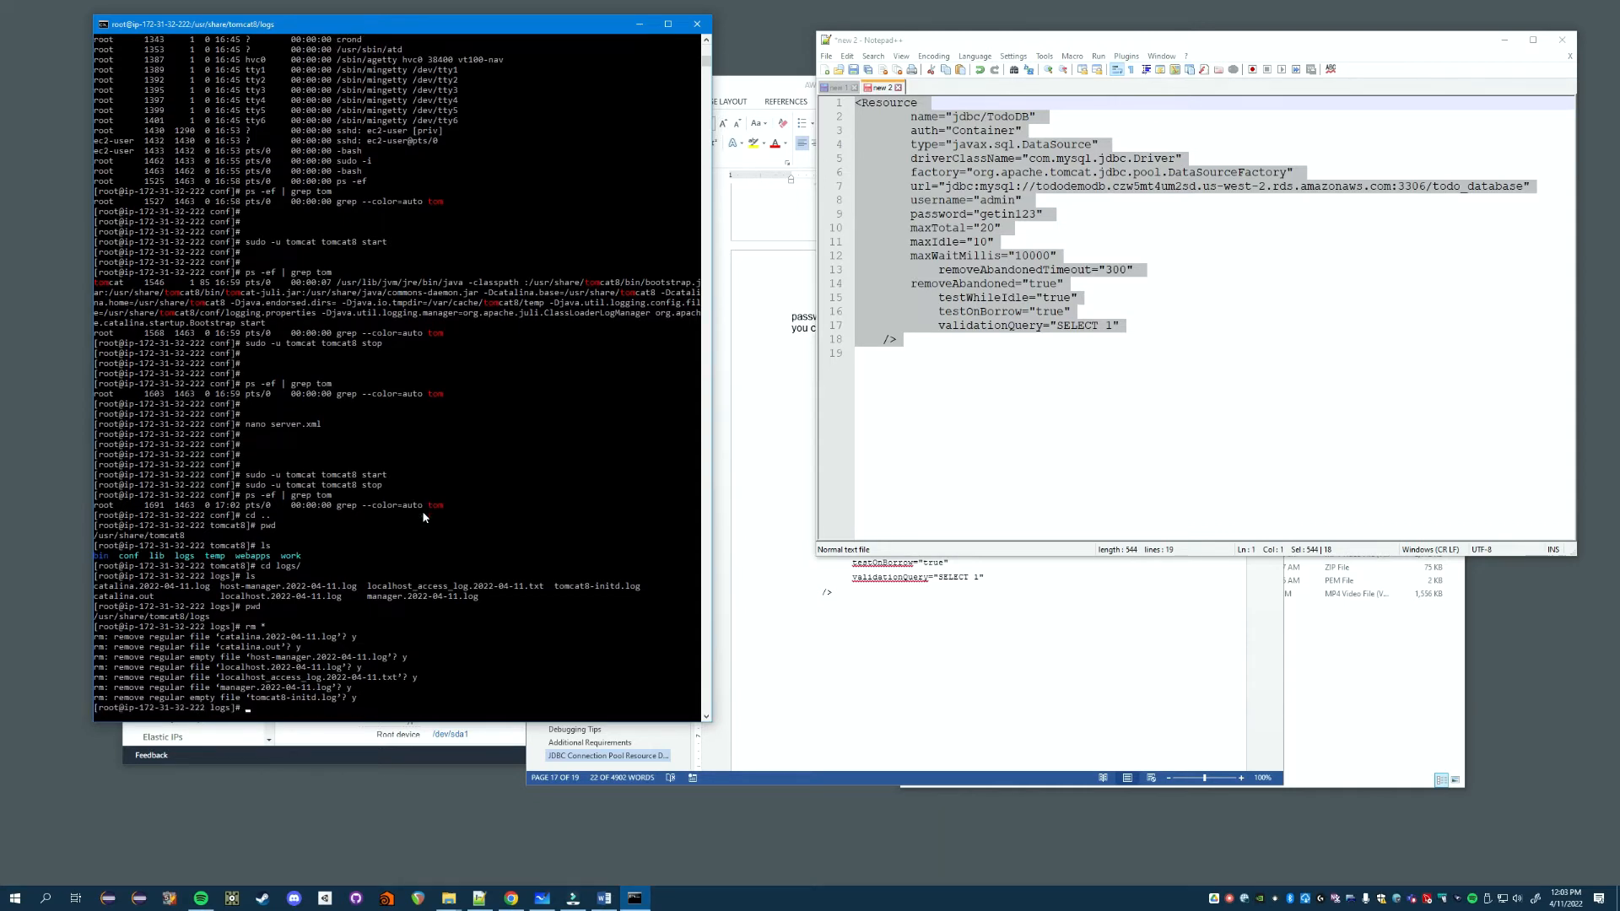
key(Return)
List the contents of Tomcat's logs directory with ls to check that the log files are deleted
key(Return)
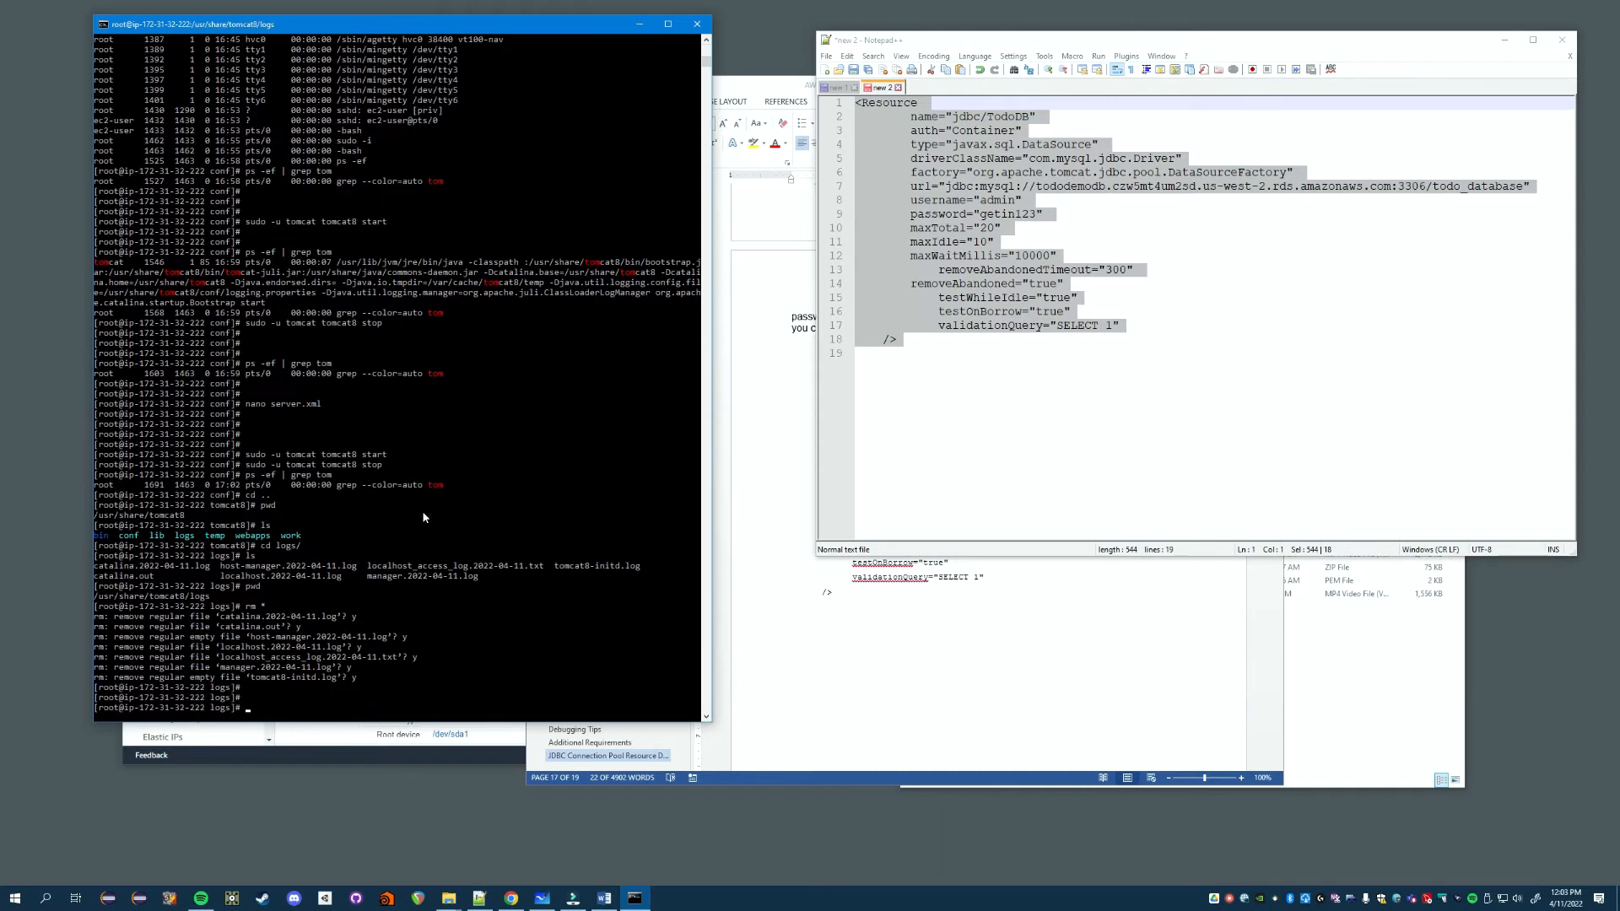
text(ls)
key(Return)
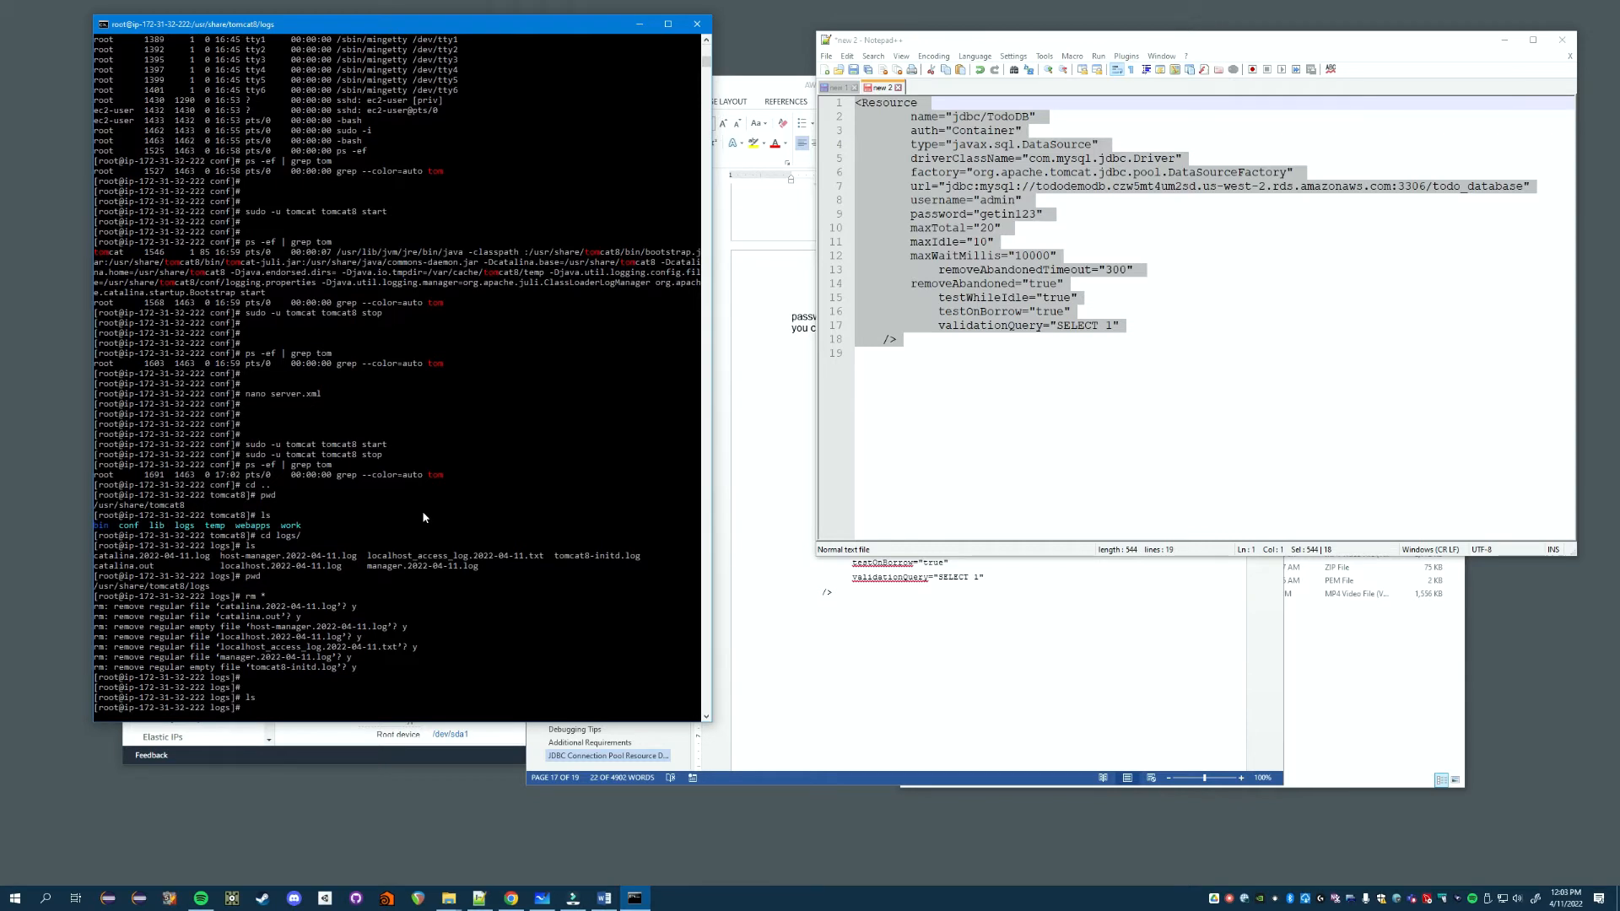
Start Tomcat with sudo -u tomcat tomcat8 start and check for its process using ps -ef | grep tom
text(ls)
key(Up)
key(Up)
key(Up)
key(Up)
key(Up)
key(Up)
text(ar)
key(Return)
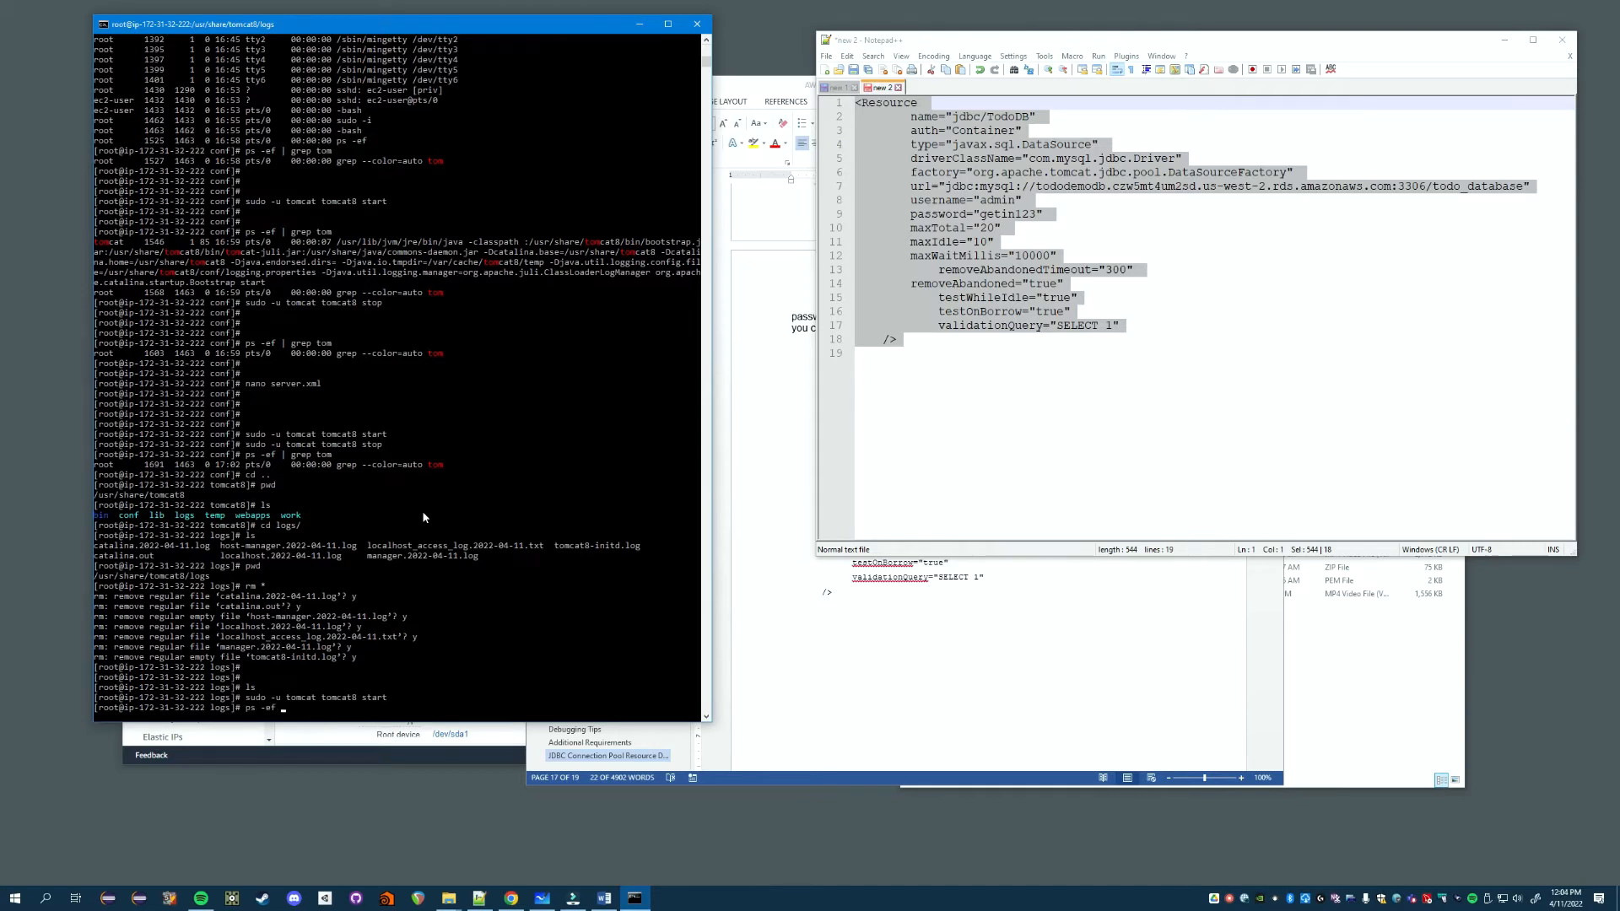
text(ps -ef | grep tom)
key(Return)
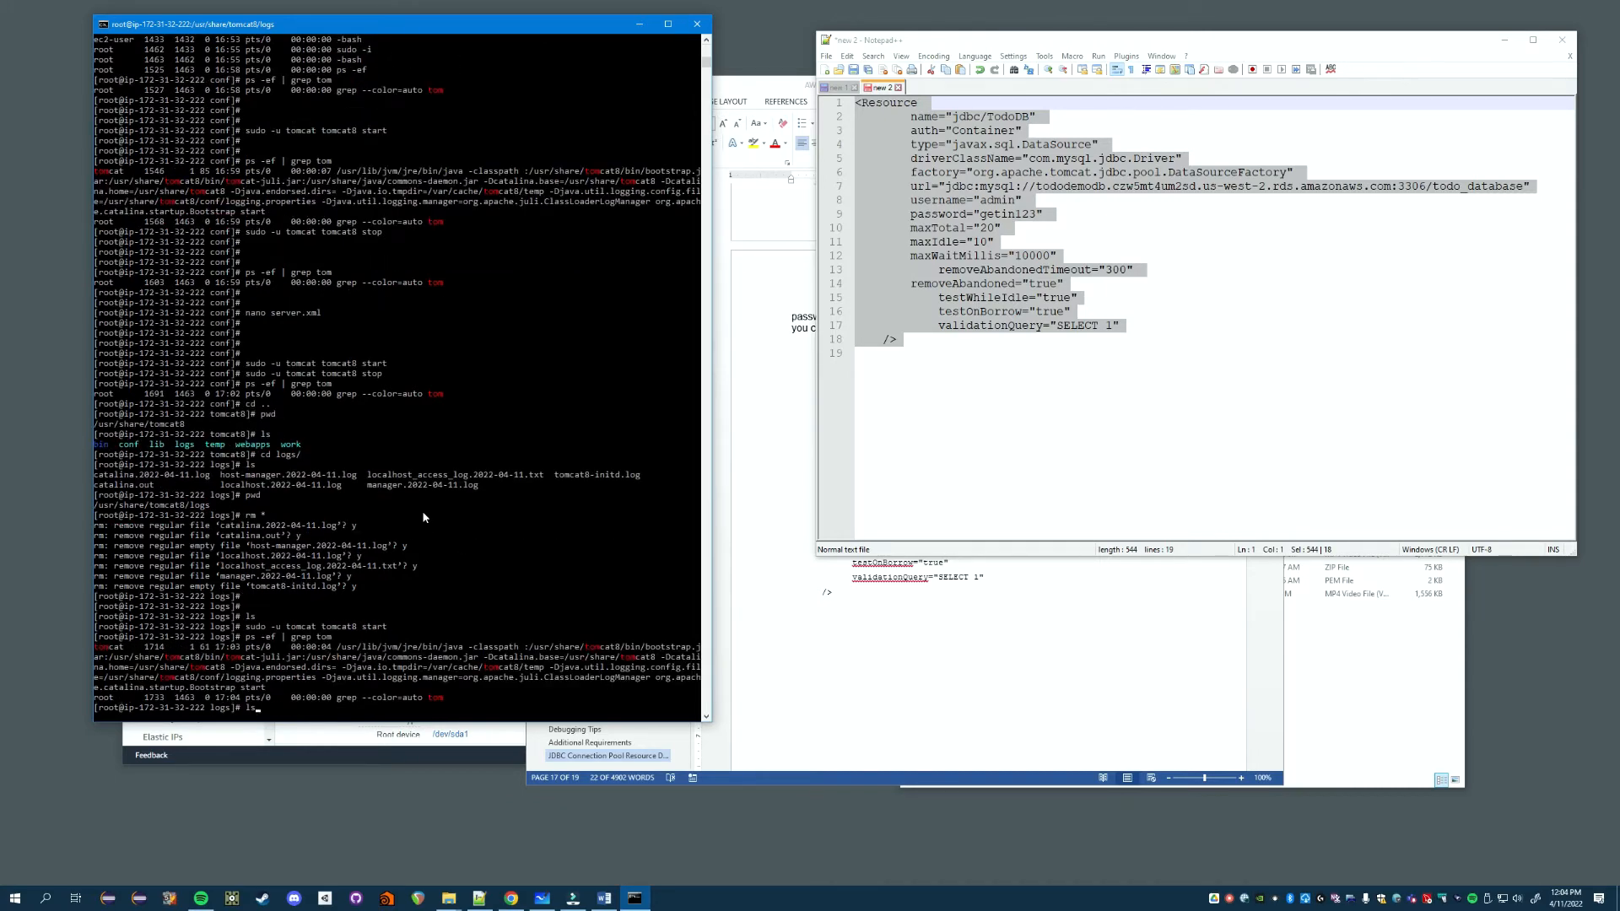
List the log files that Tomcat generates on startup in the logs directory
text(ls)
key(Return)
key(Return)
key(Return)
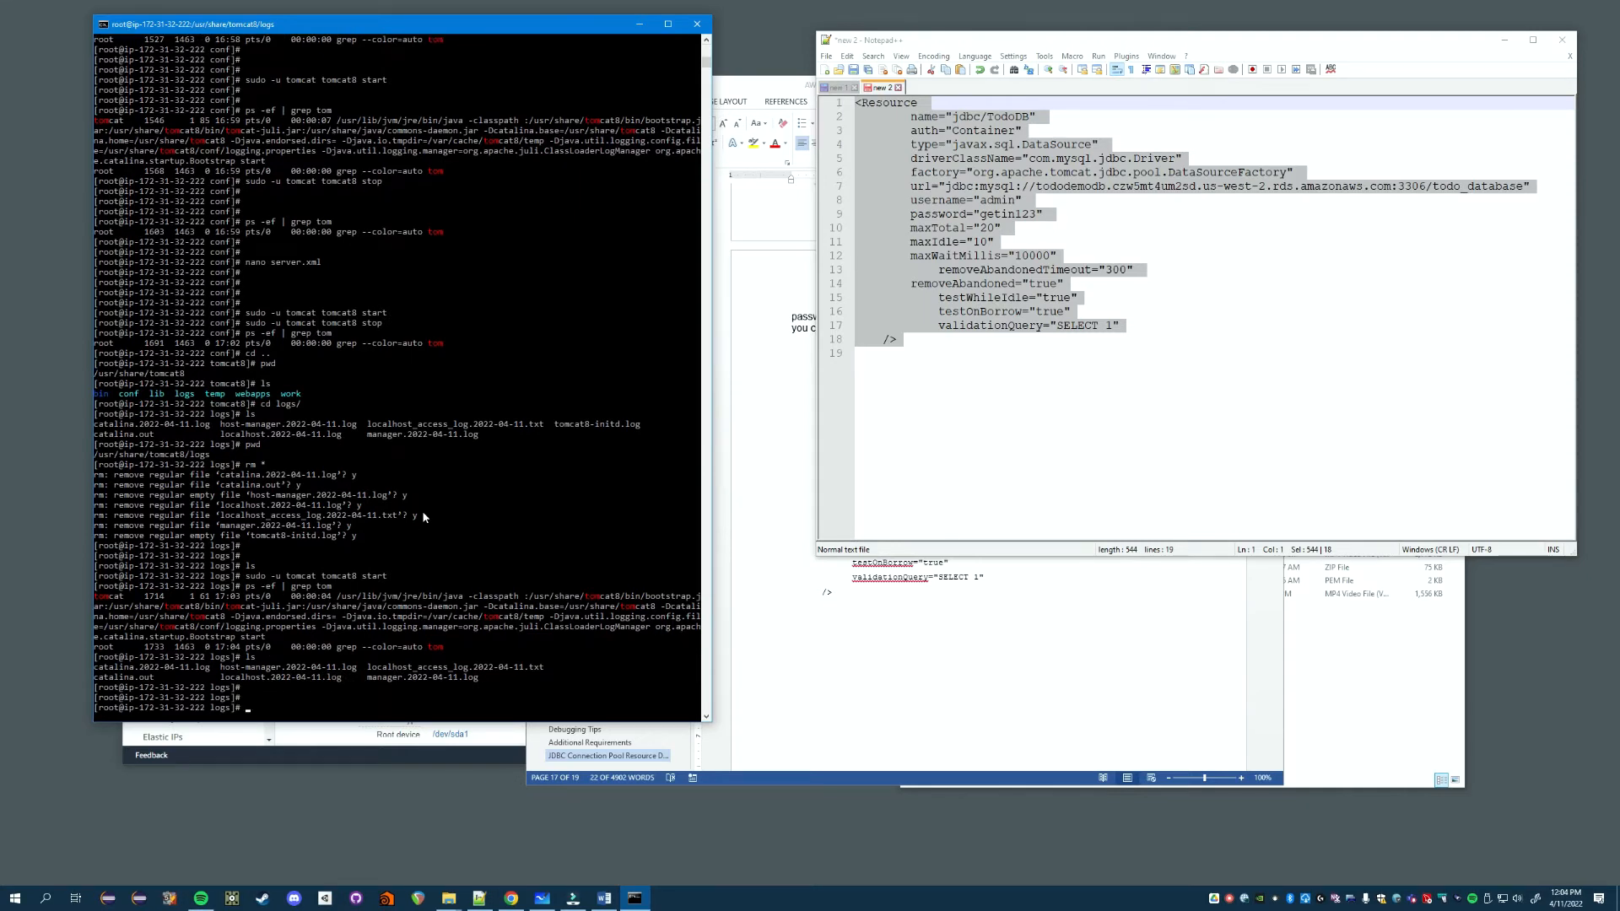
Open catalina.out in nano, widen the terminal window to read the startup entries, and exit the editor
text(nano cata)
key(Tab)
key(Return)
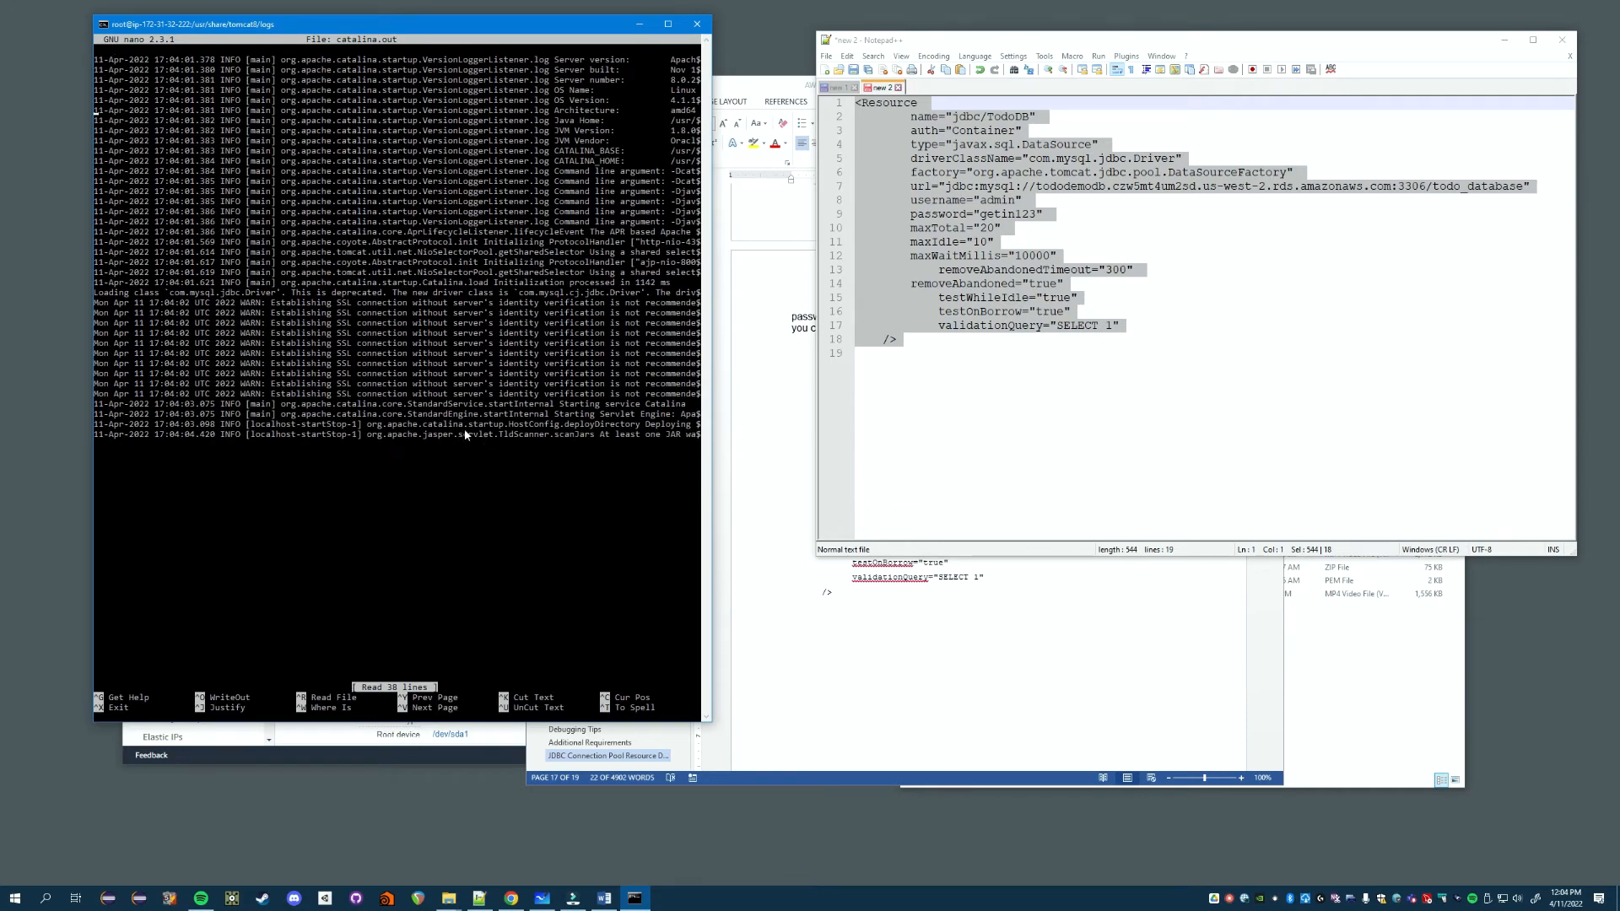
key(Down)
key(Down)
key(Down)
key(Down)
key(Down)
key(Down)
key(Down)
drag(713, 485, 1146, 459)
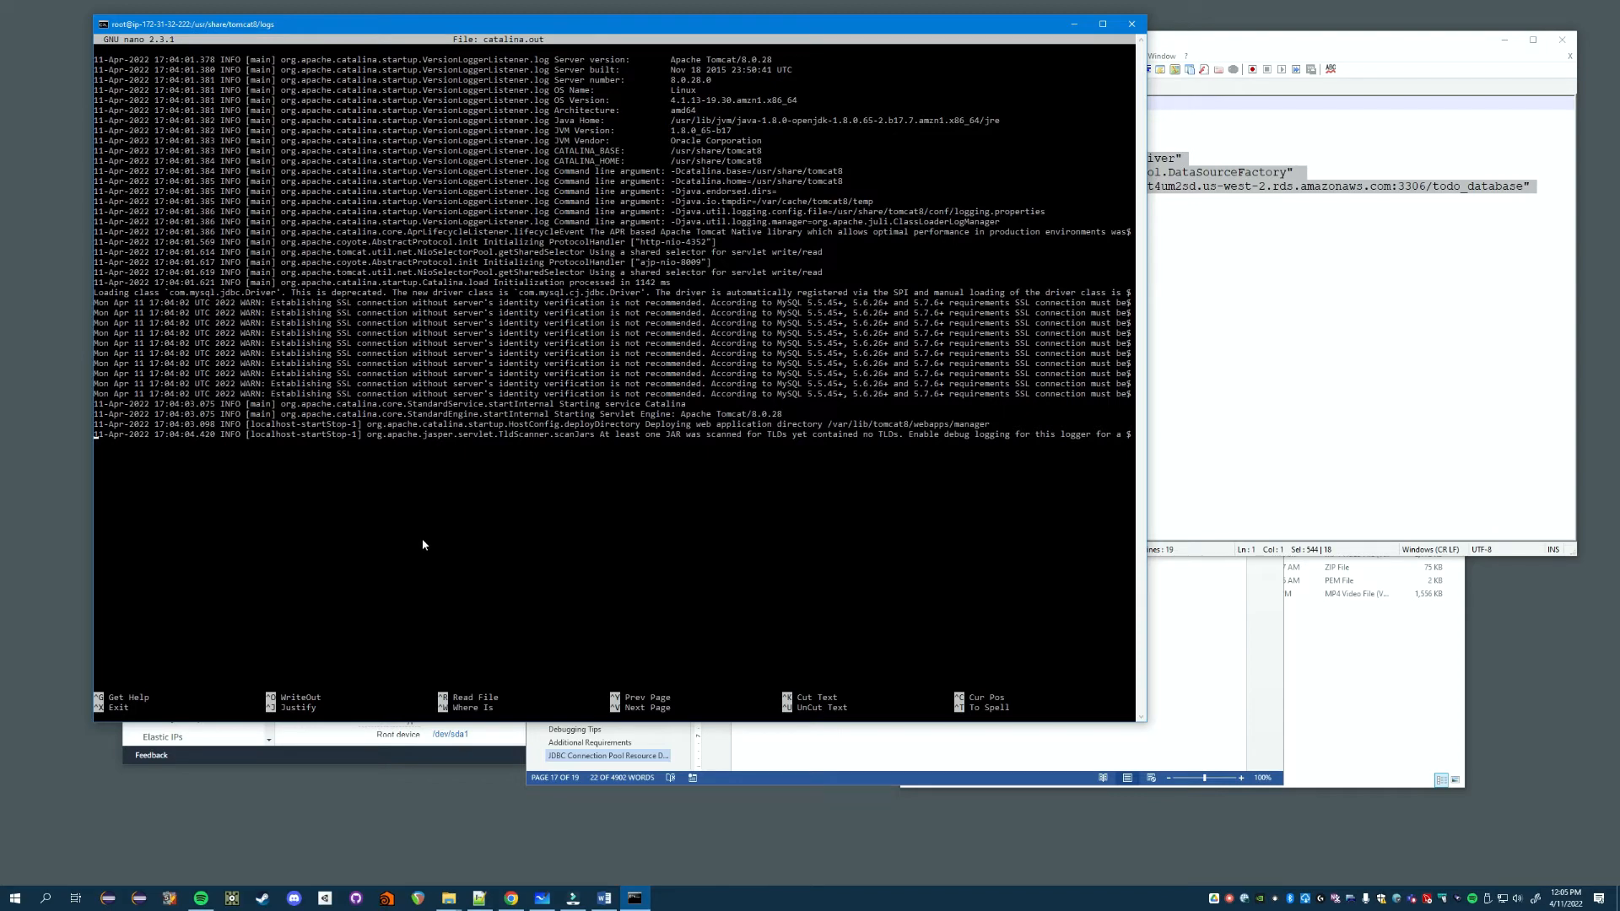
key(ctrl+x)
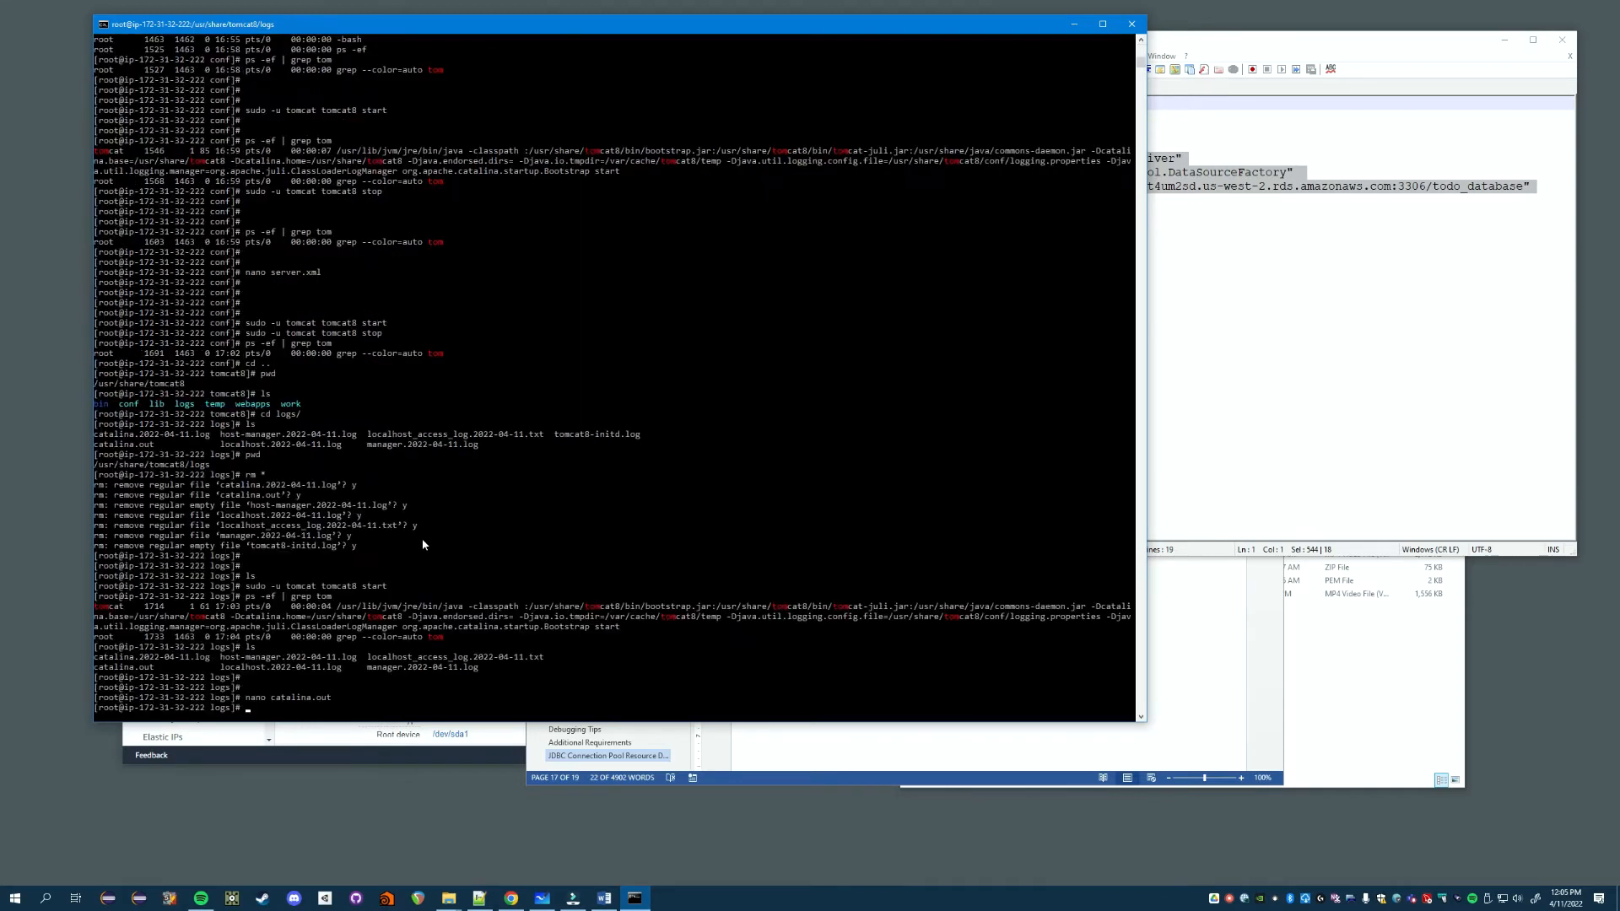
key(Return)
key(Return)
key(Return)
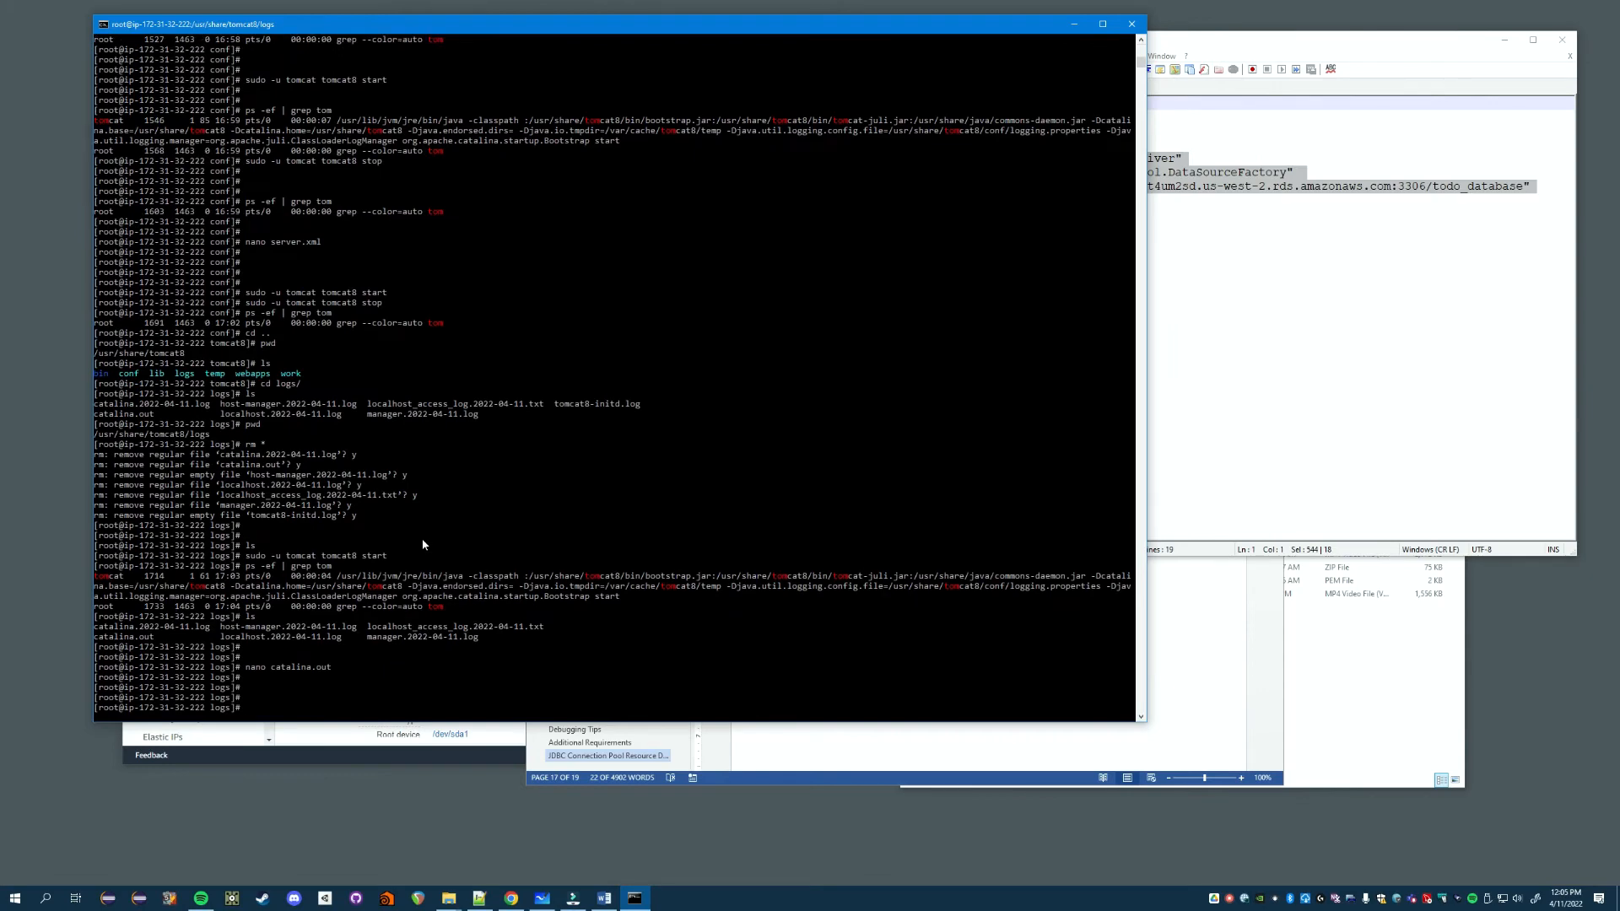
Reopen catalina.out in nano to examine the remaining Tomcat startup entries, and exit the editor
key(Up)
key(Return)
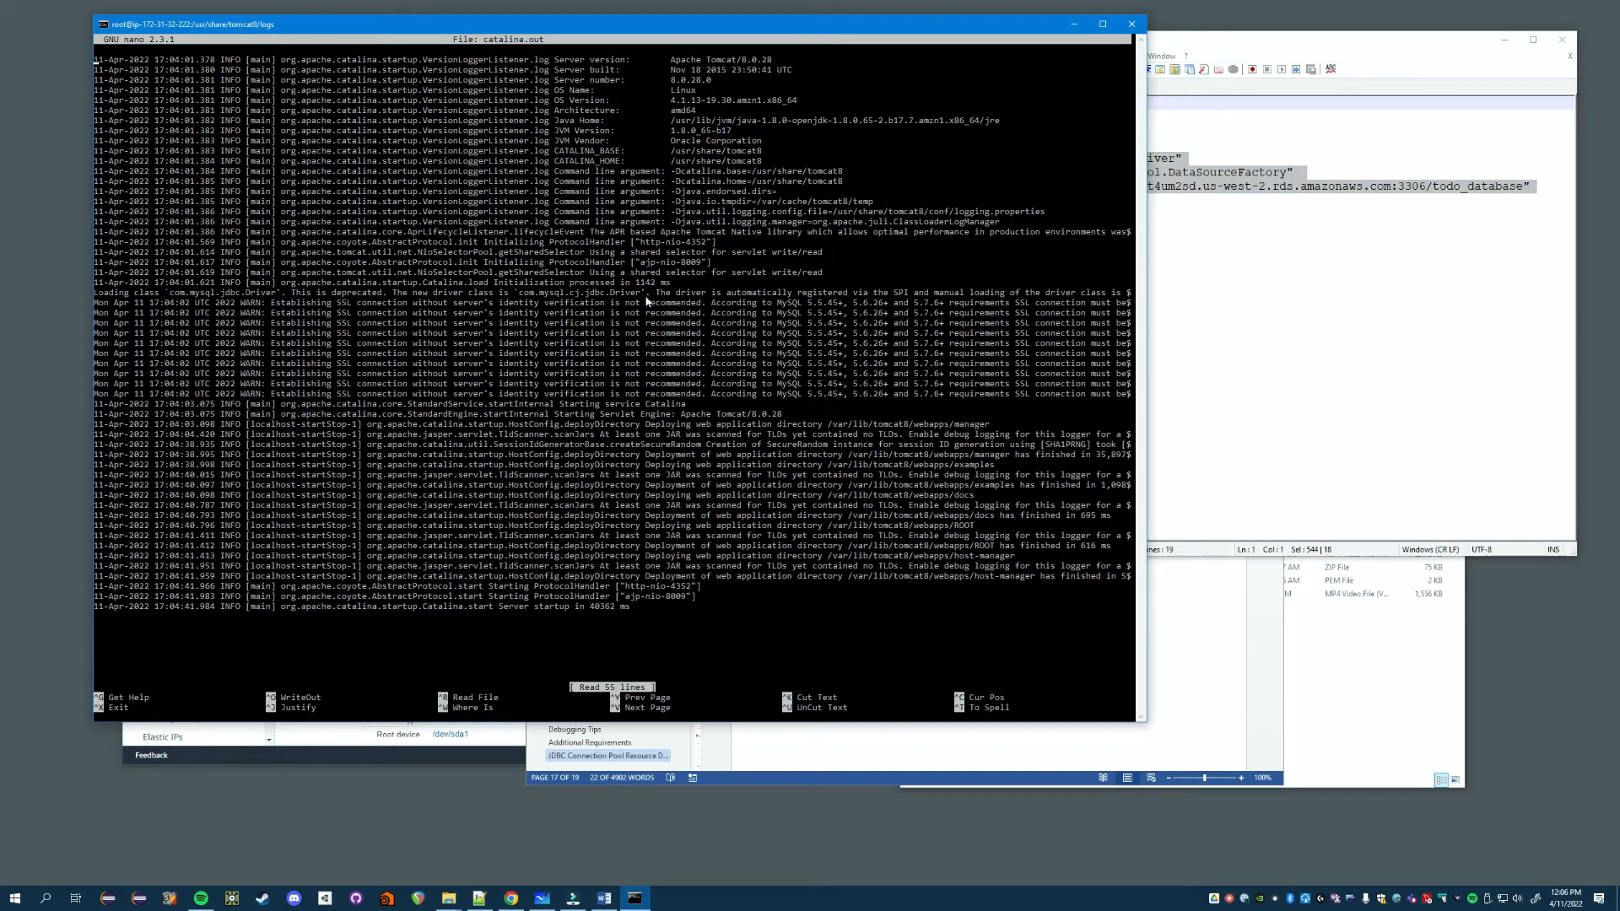
key(ctrl+x)
key(Return)
key(Return)
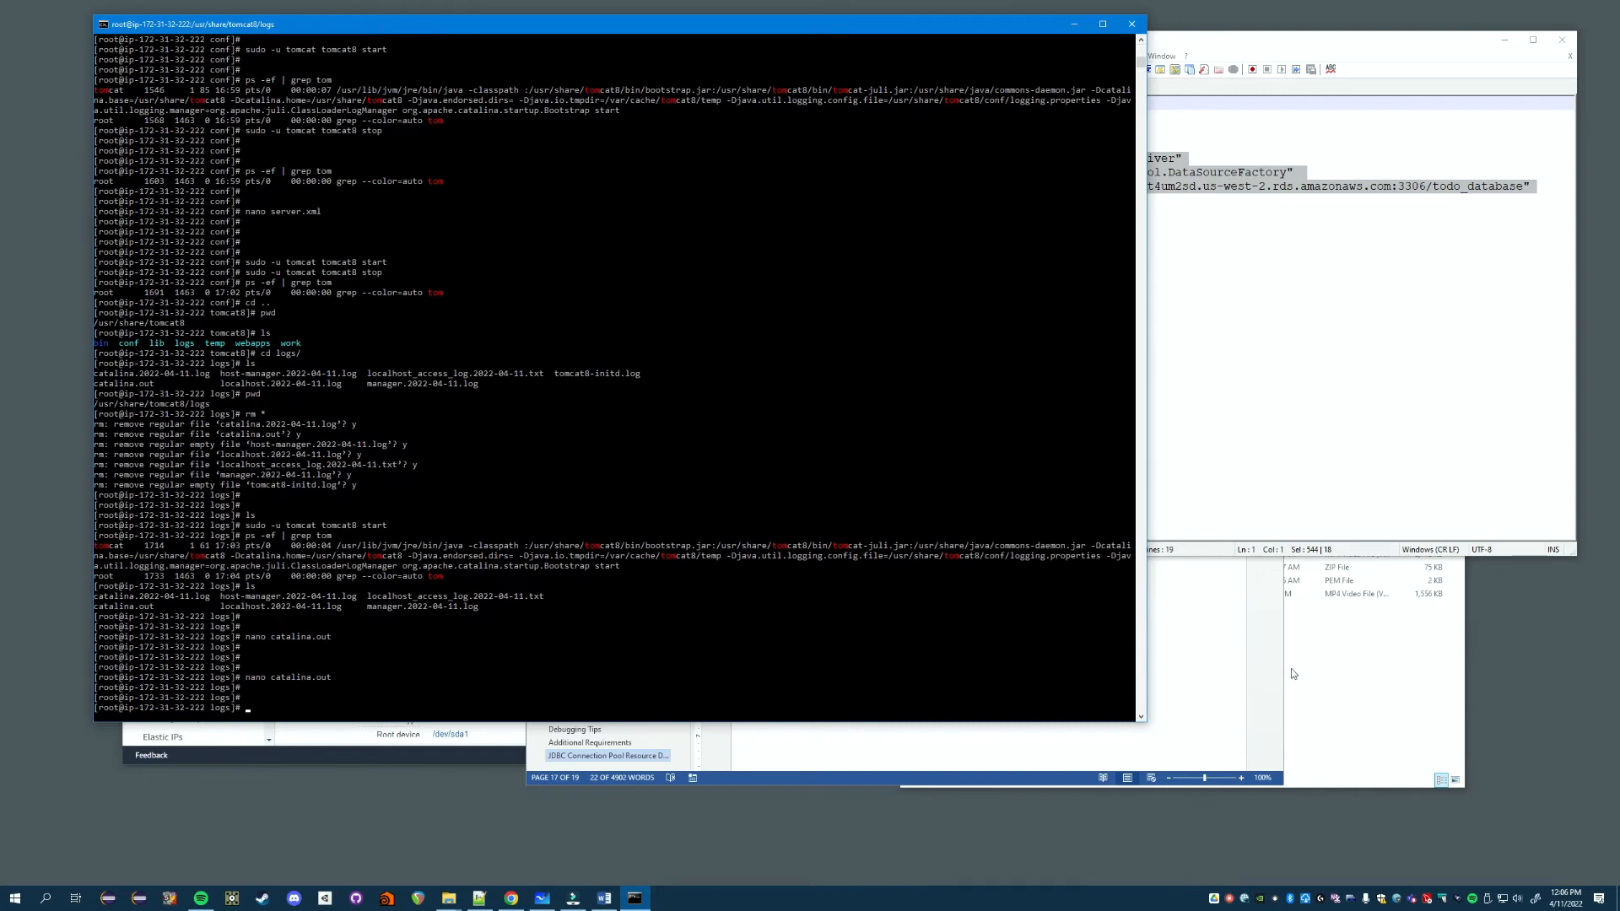
Minimize the AWS project description document, bring the Chrome window forward and open a new browser tab
click(1216, 694)
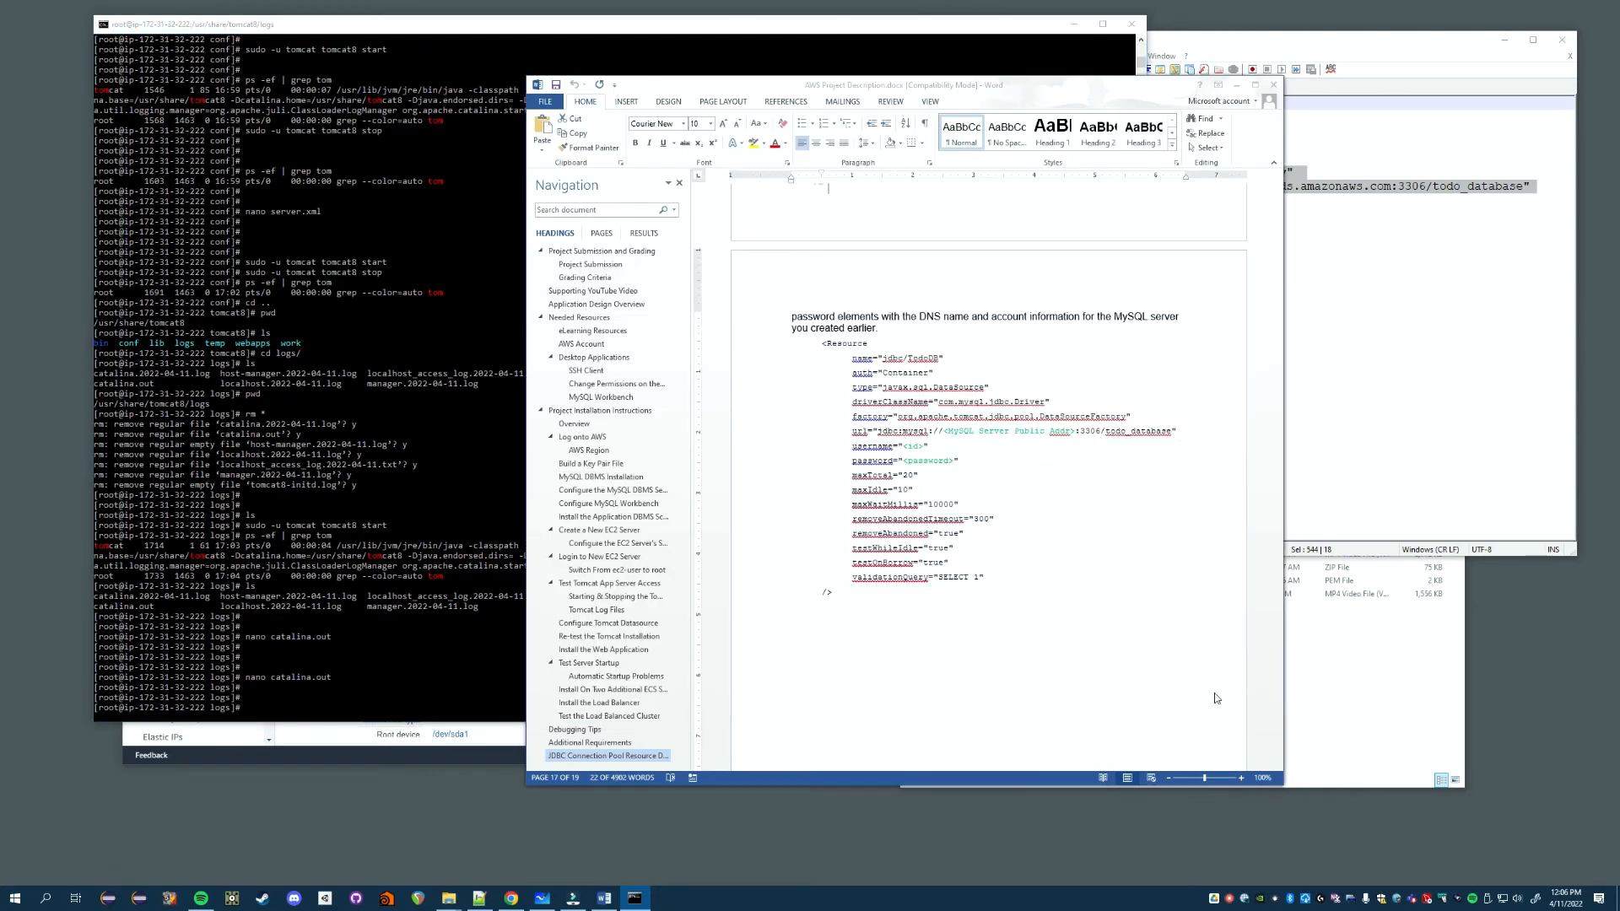
click(1238, 86)
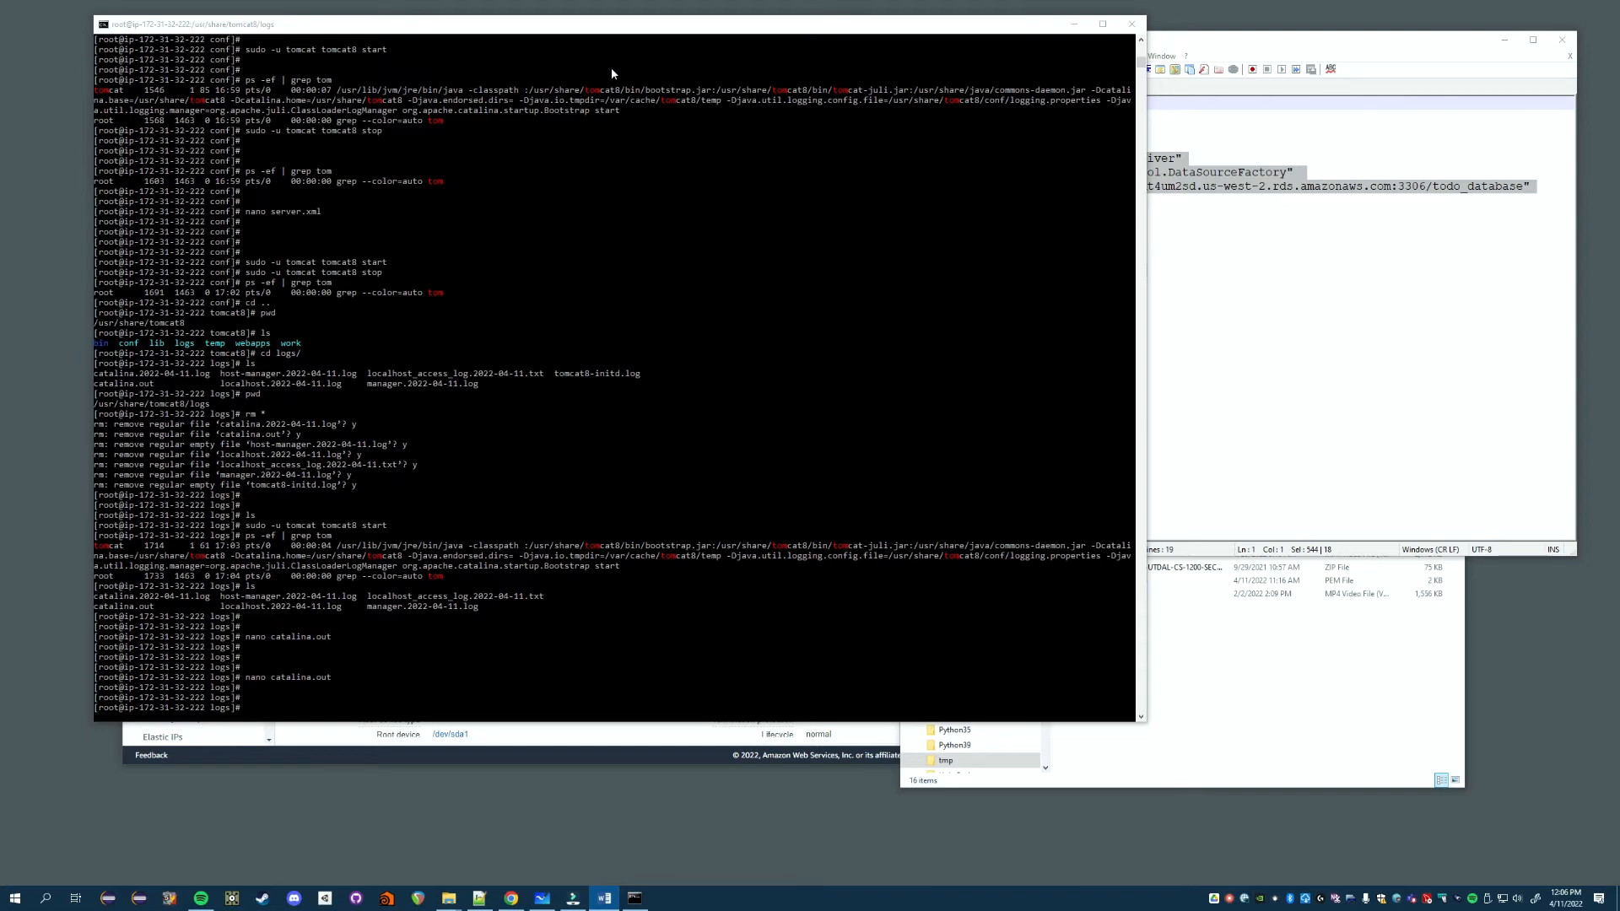
drag(1146, 16, 882, 110)
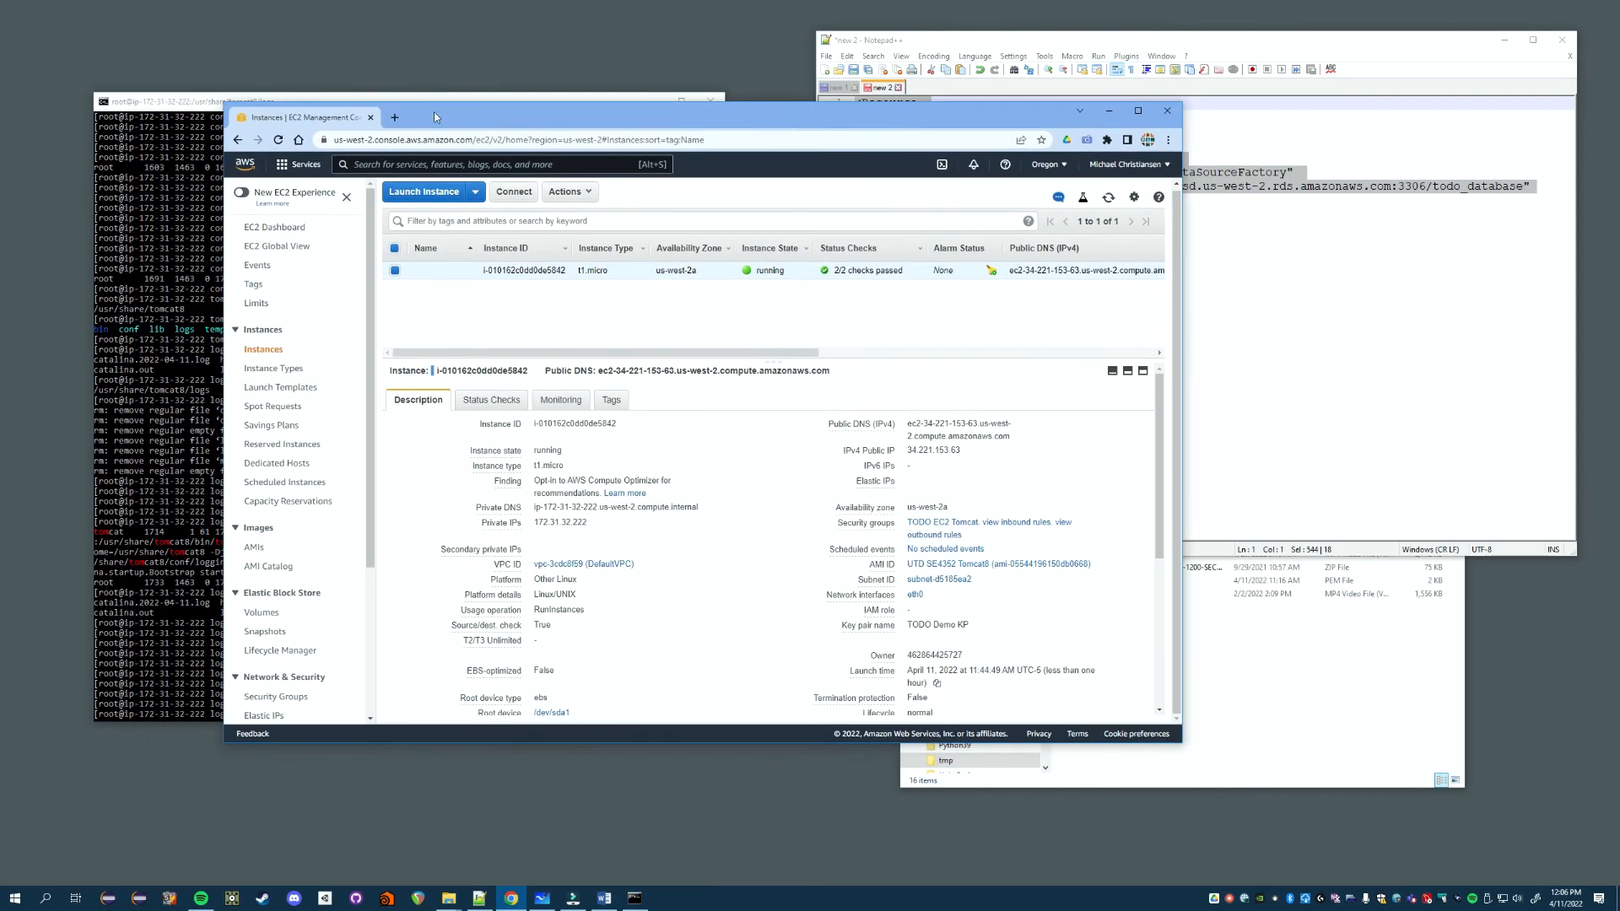
click(397, 117)
Copy the EC2 server address ec2-34-221-153-63.us-west-2.compute.amazonaws.com from the first notes file in Notepad++
click(1395, 349)
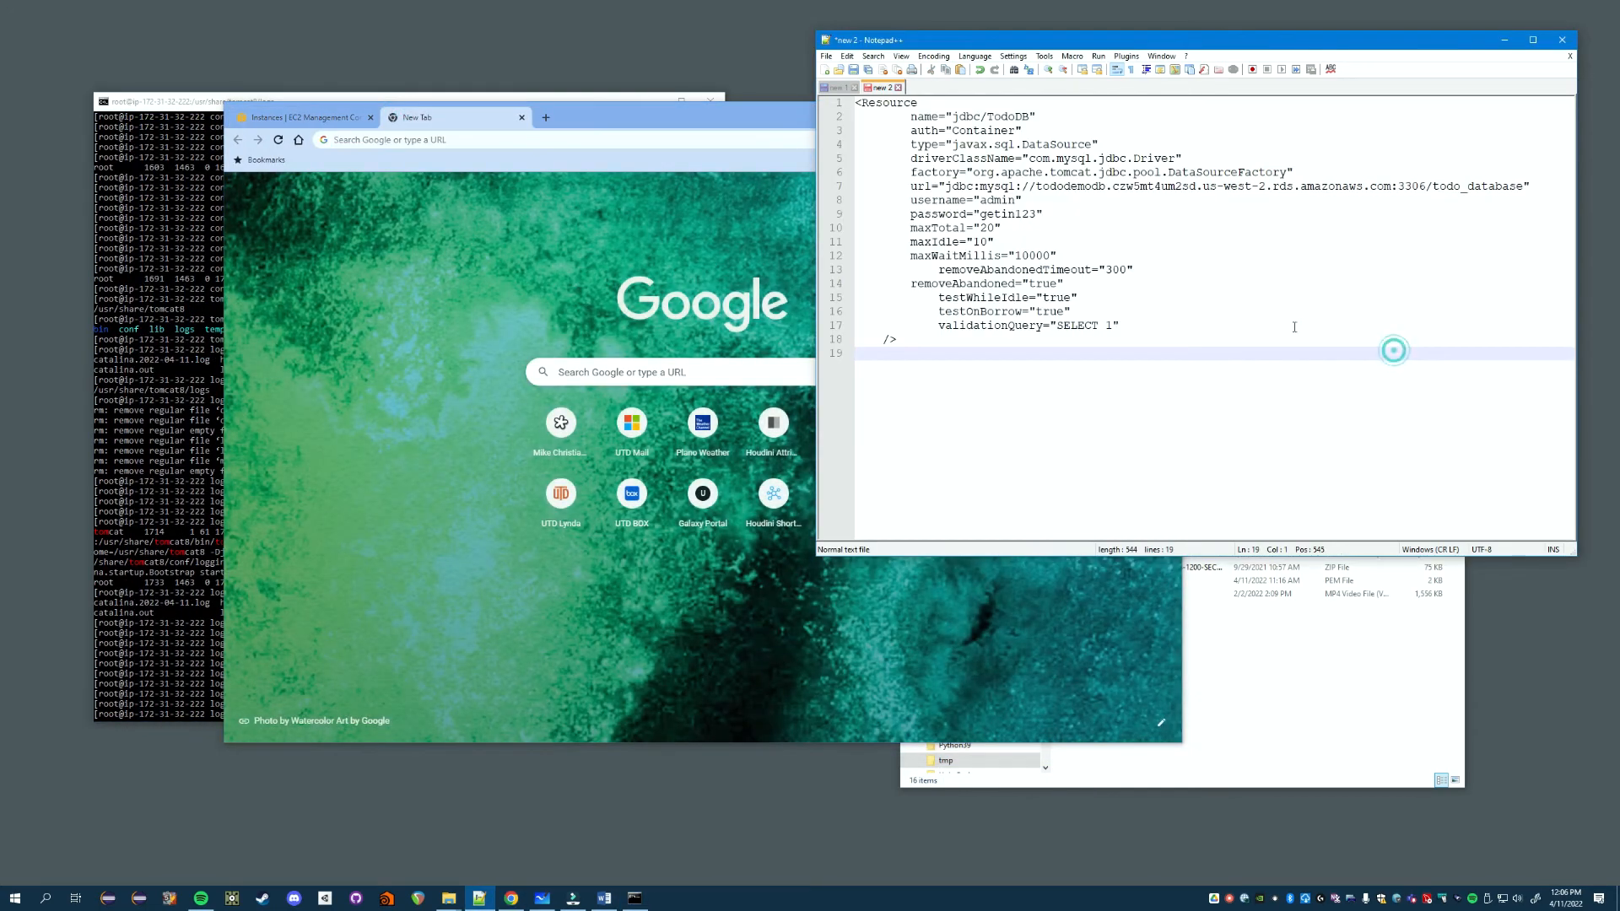
click(836, 87)
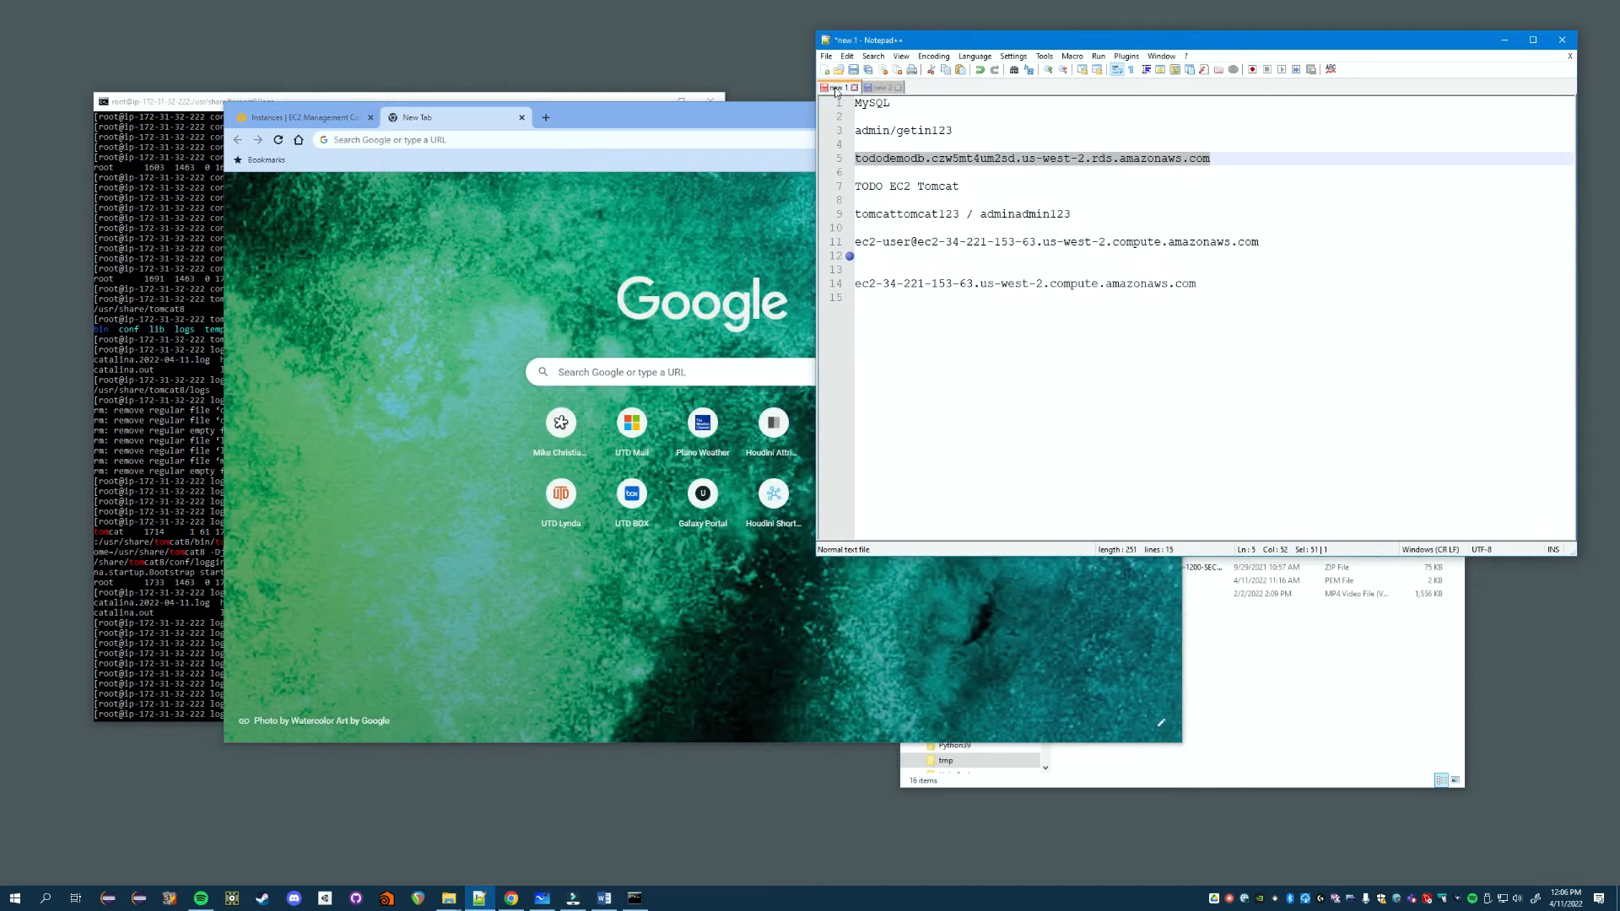
click(982, 351)
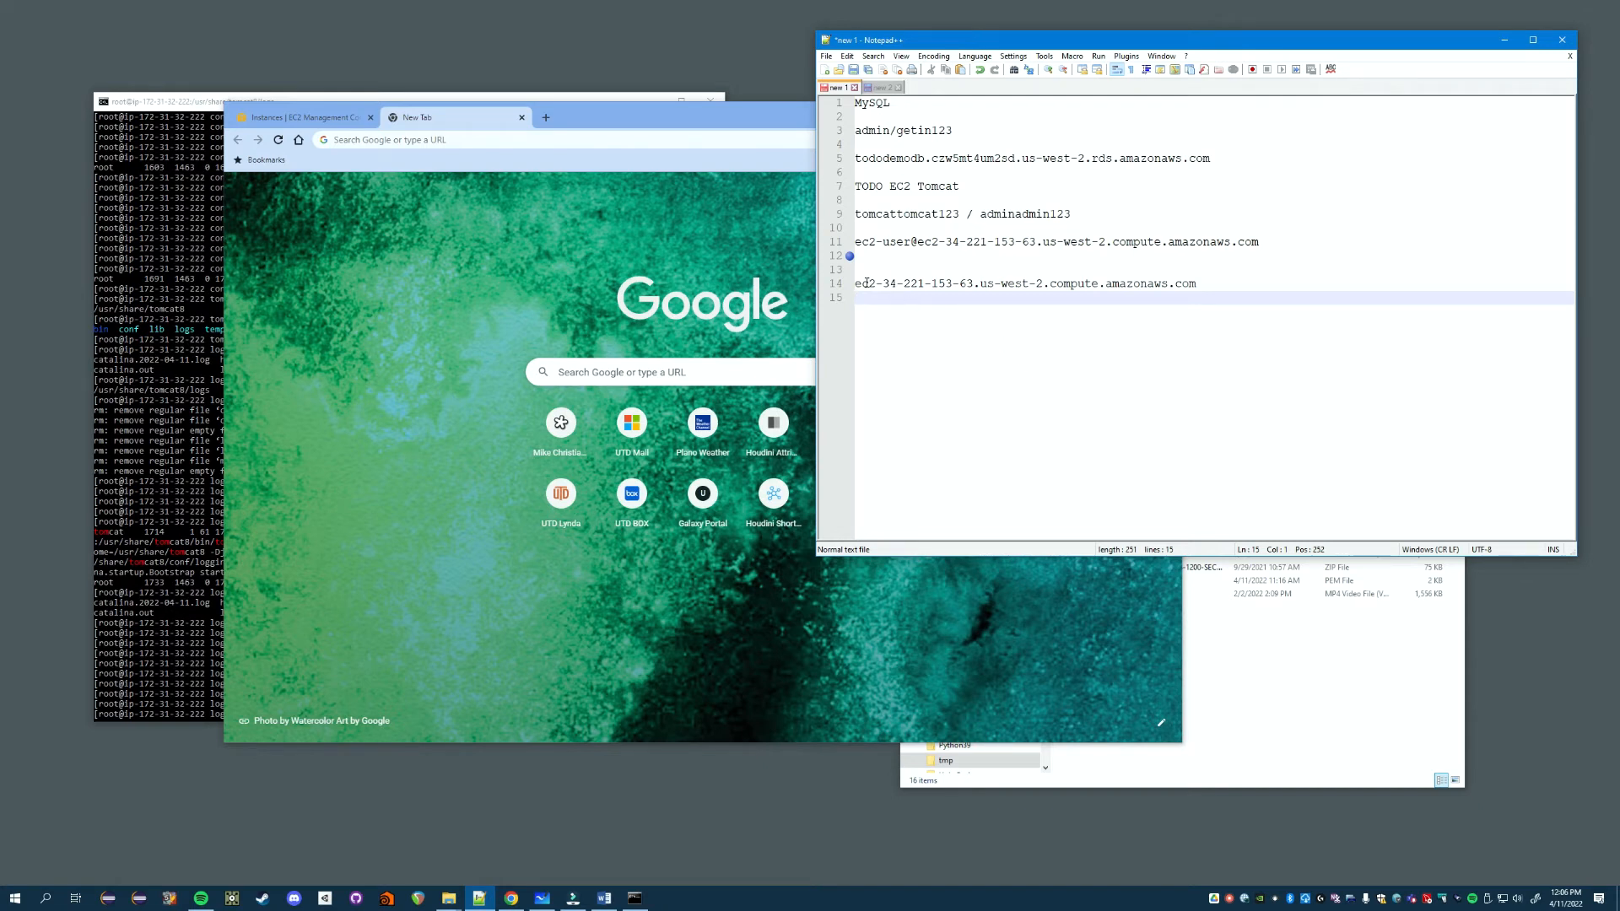
drag(855, 284, 1198, 283)
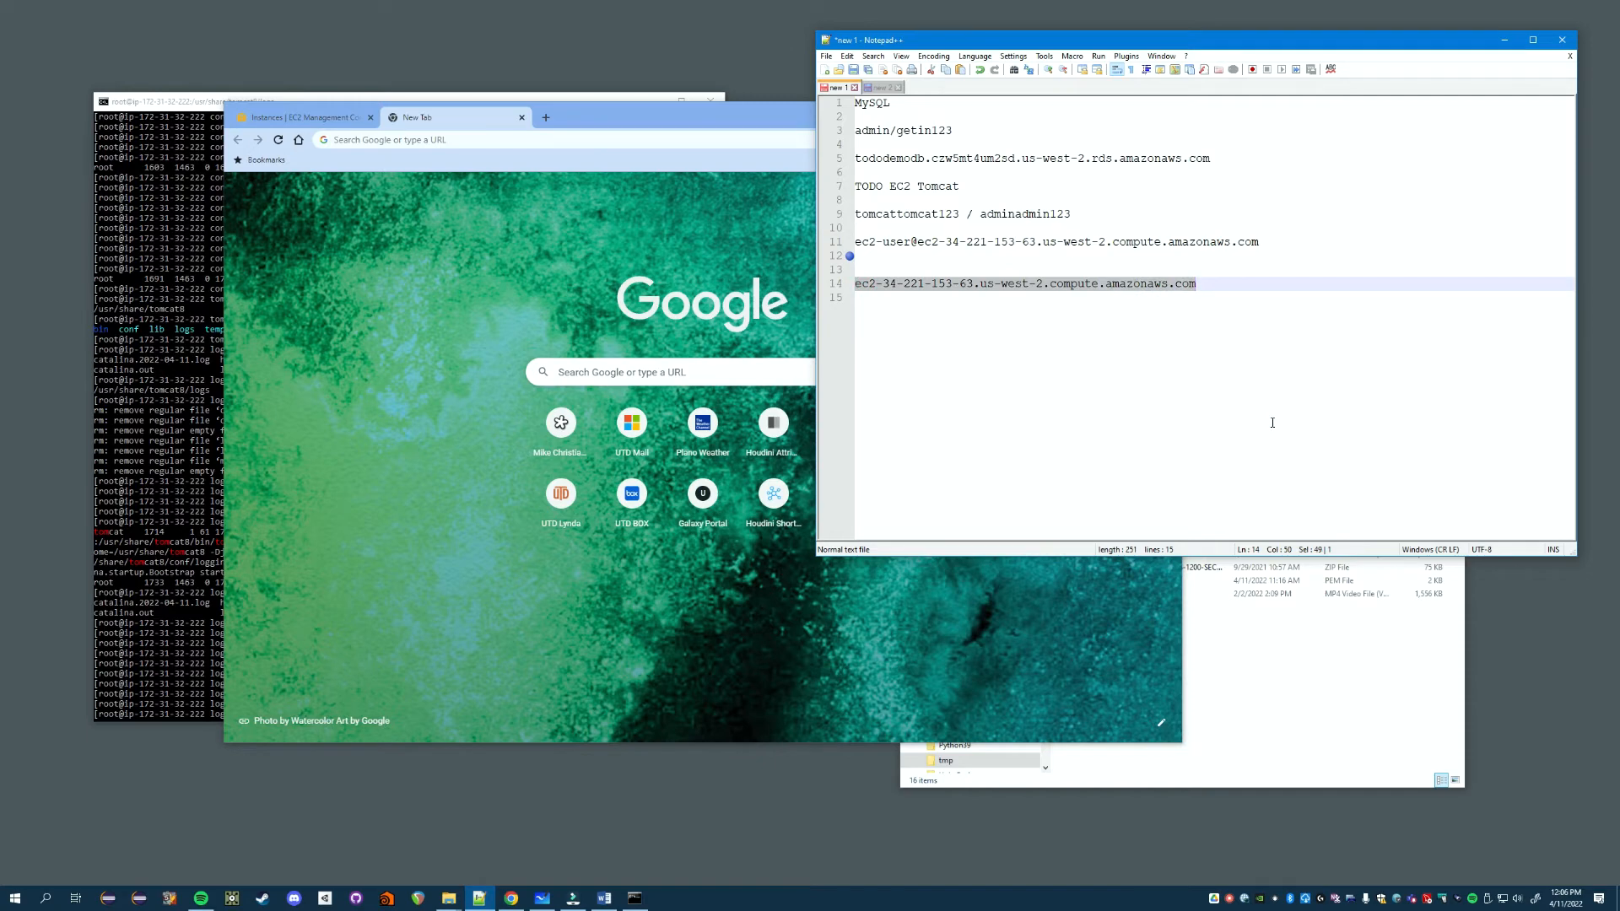
Load the copied EC2 server address on port 4352 in the new Chrome tab to open the Tomcat home page
click(435, 140)
key(ctrl+v)
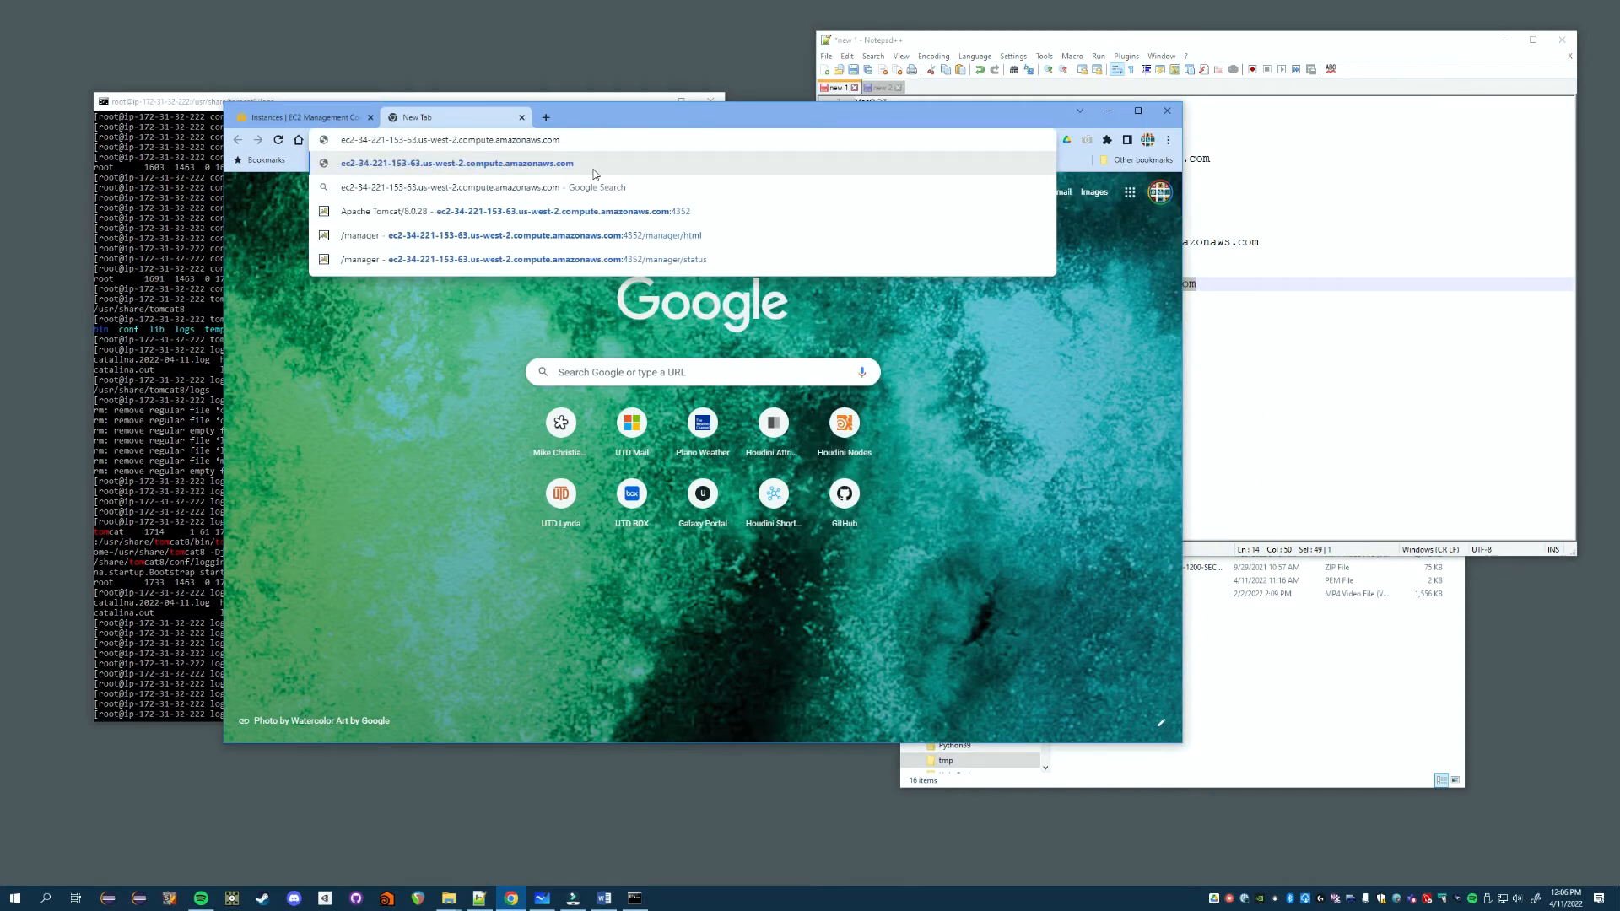
text(:)
click(595, 174)
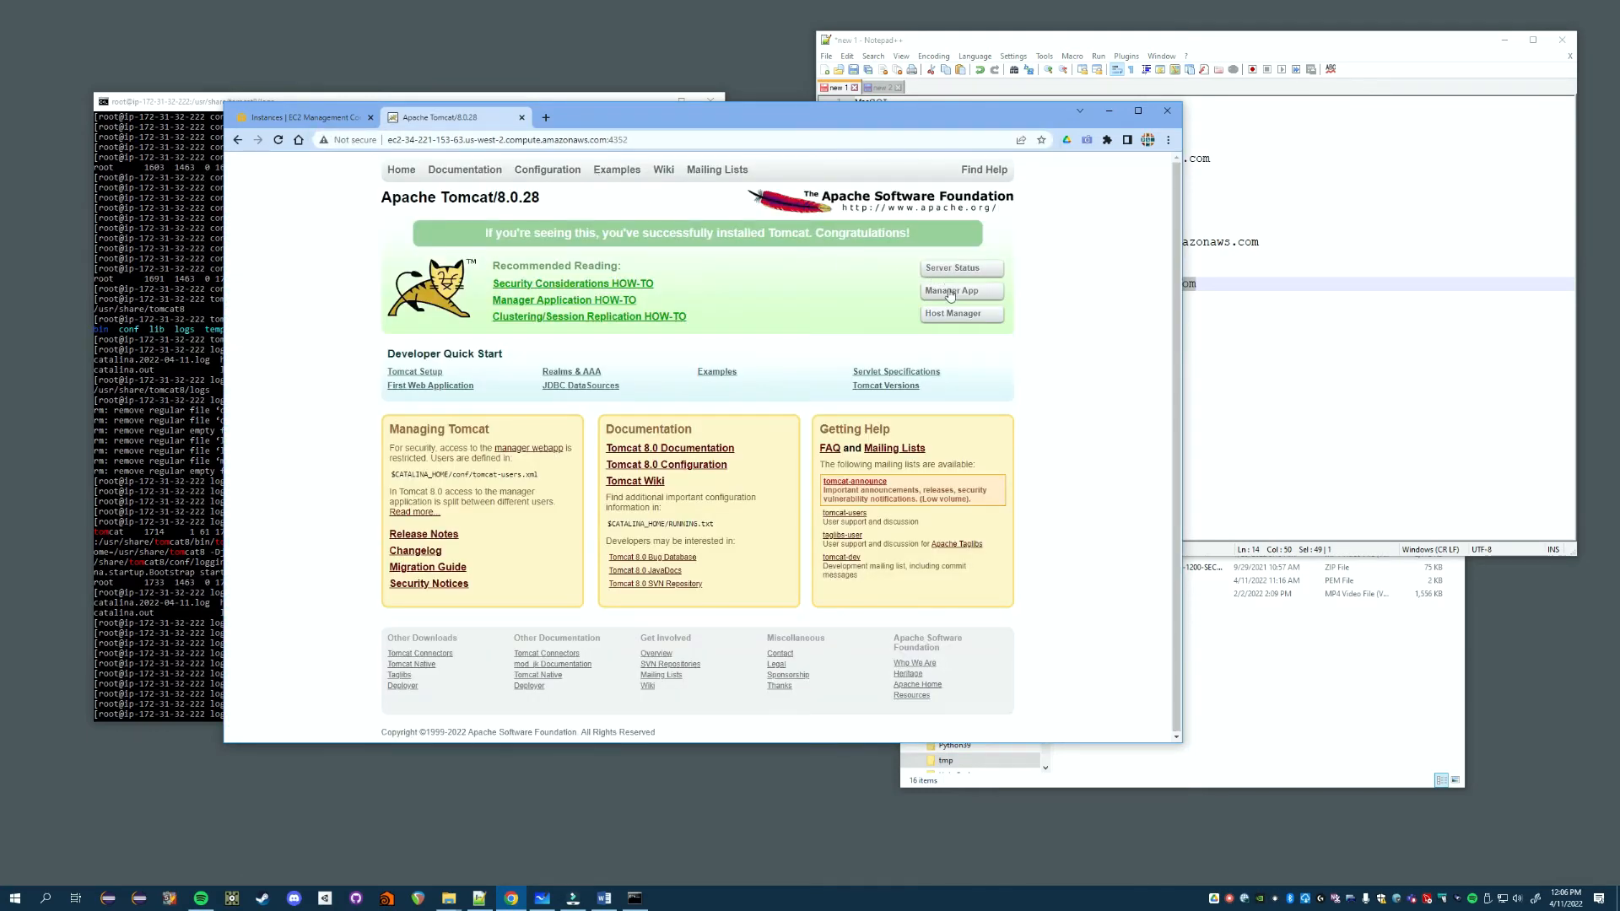
Open Tomcat's Manager App from the Tomcat home page and enlarge the browser window to fit more of it
click(951, 292)
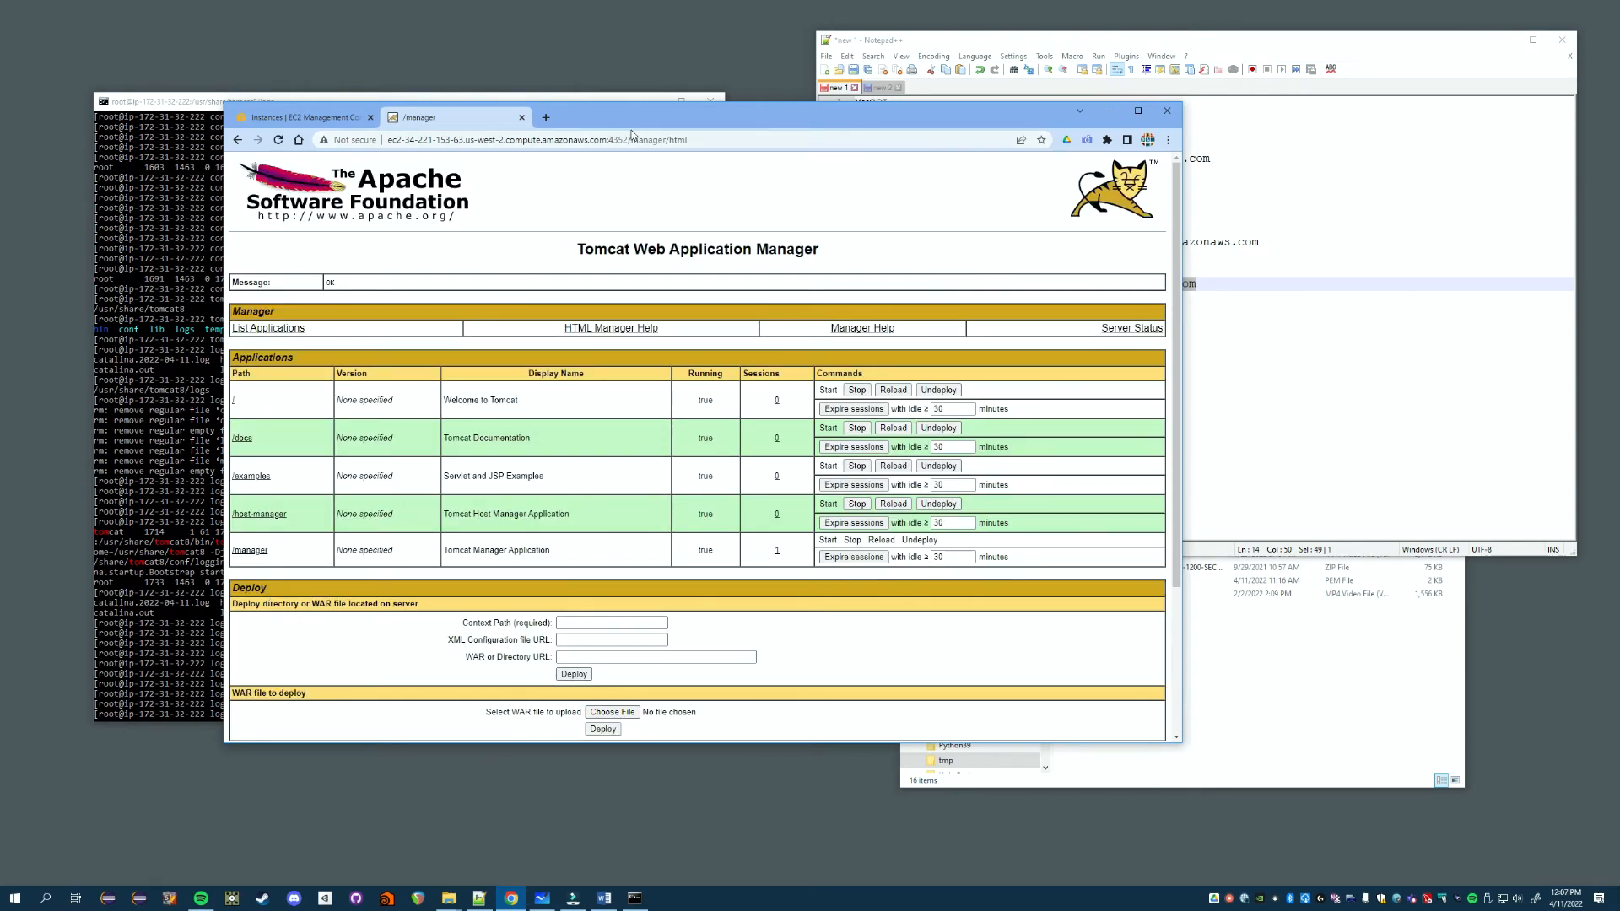
drag(644, 110, 624, 65)
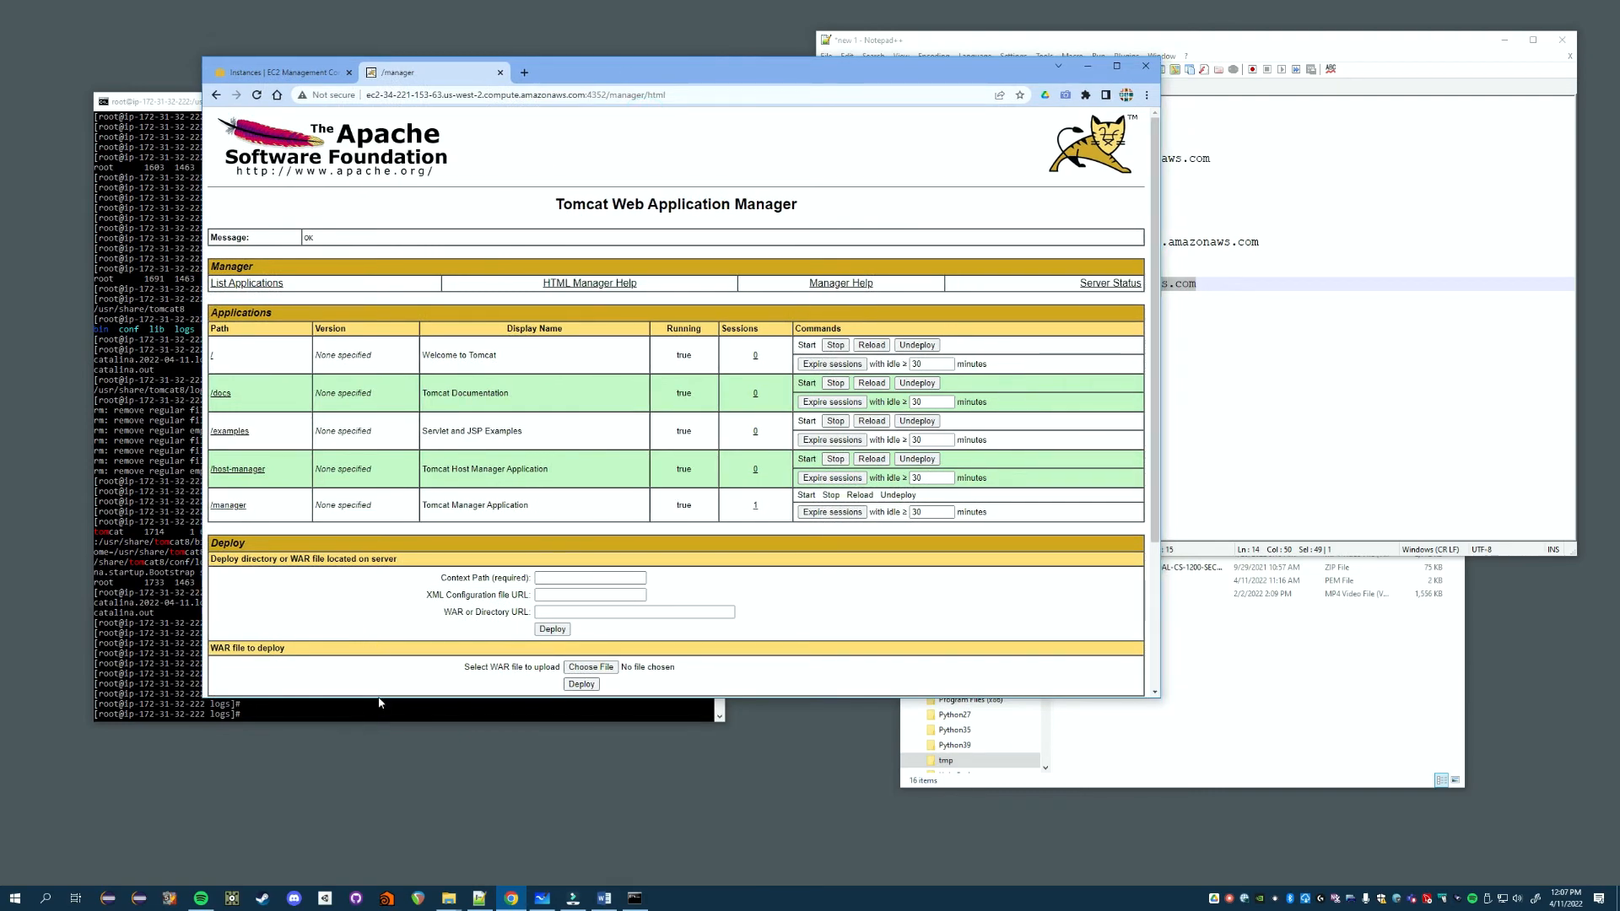
drag(375, 698, 376, 773)
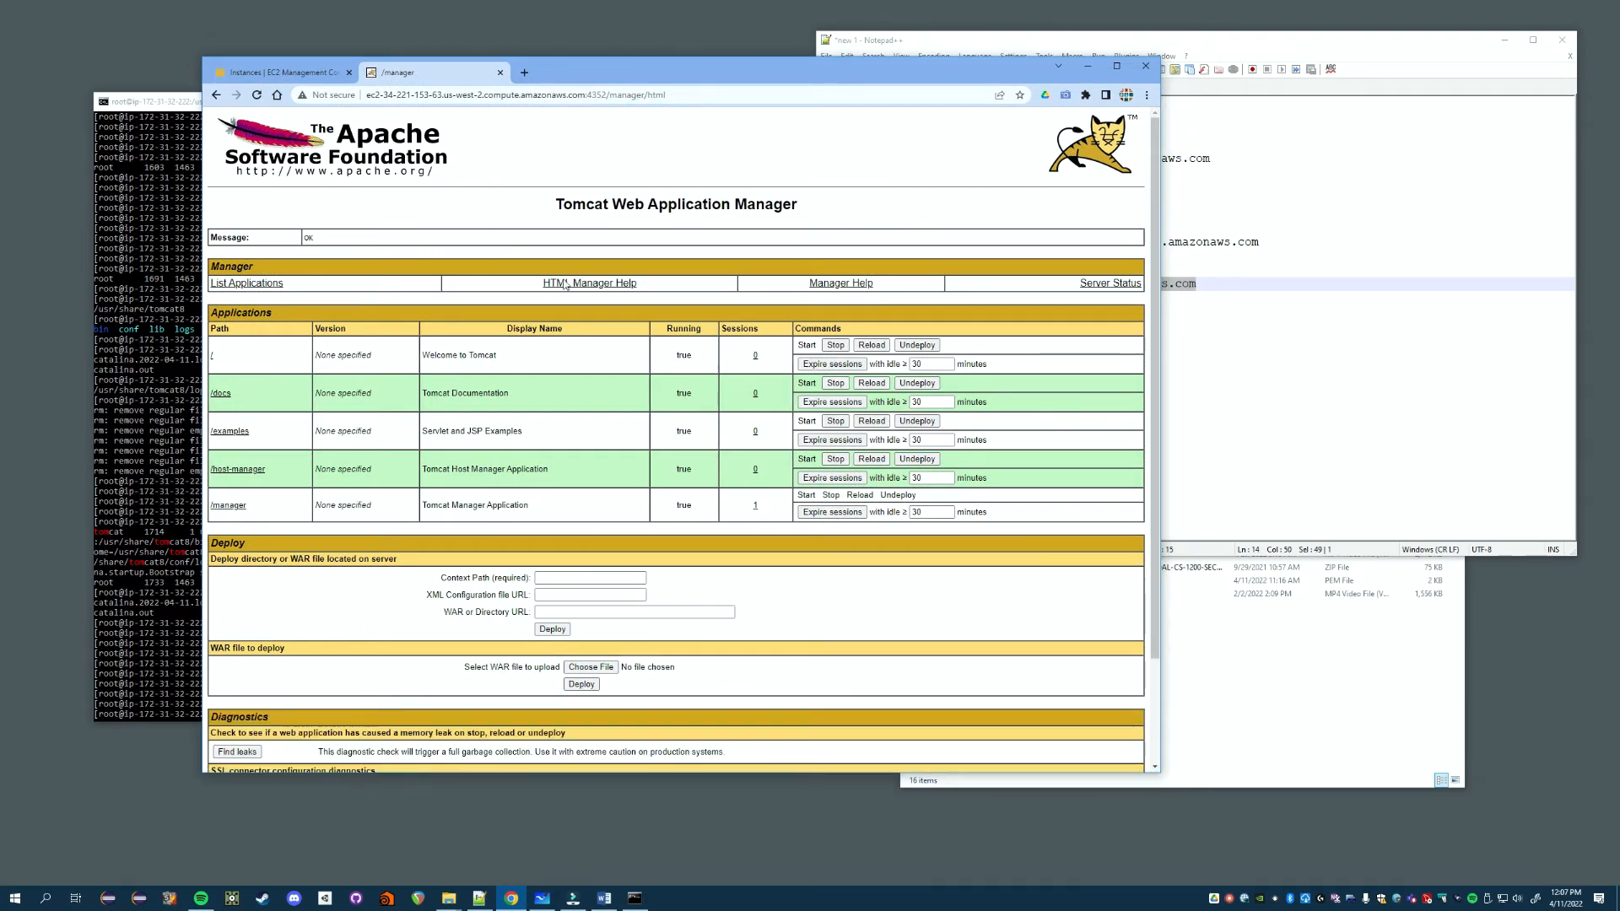
click(216, 94)
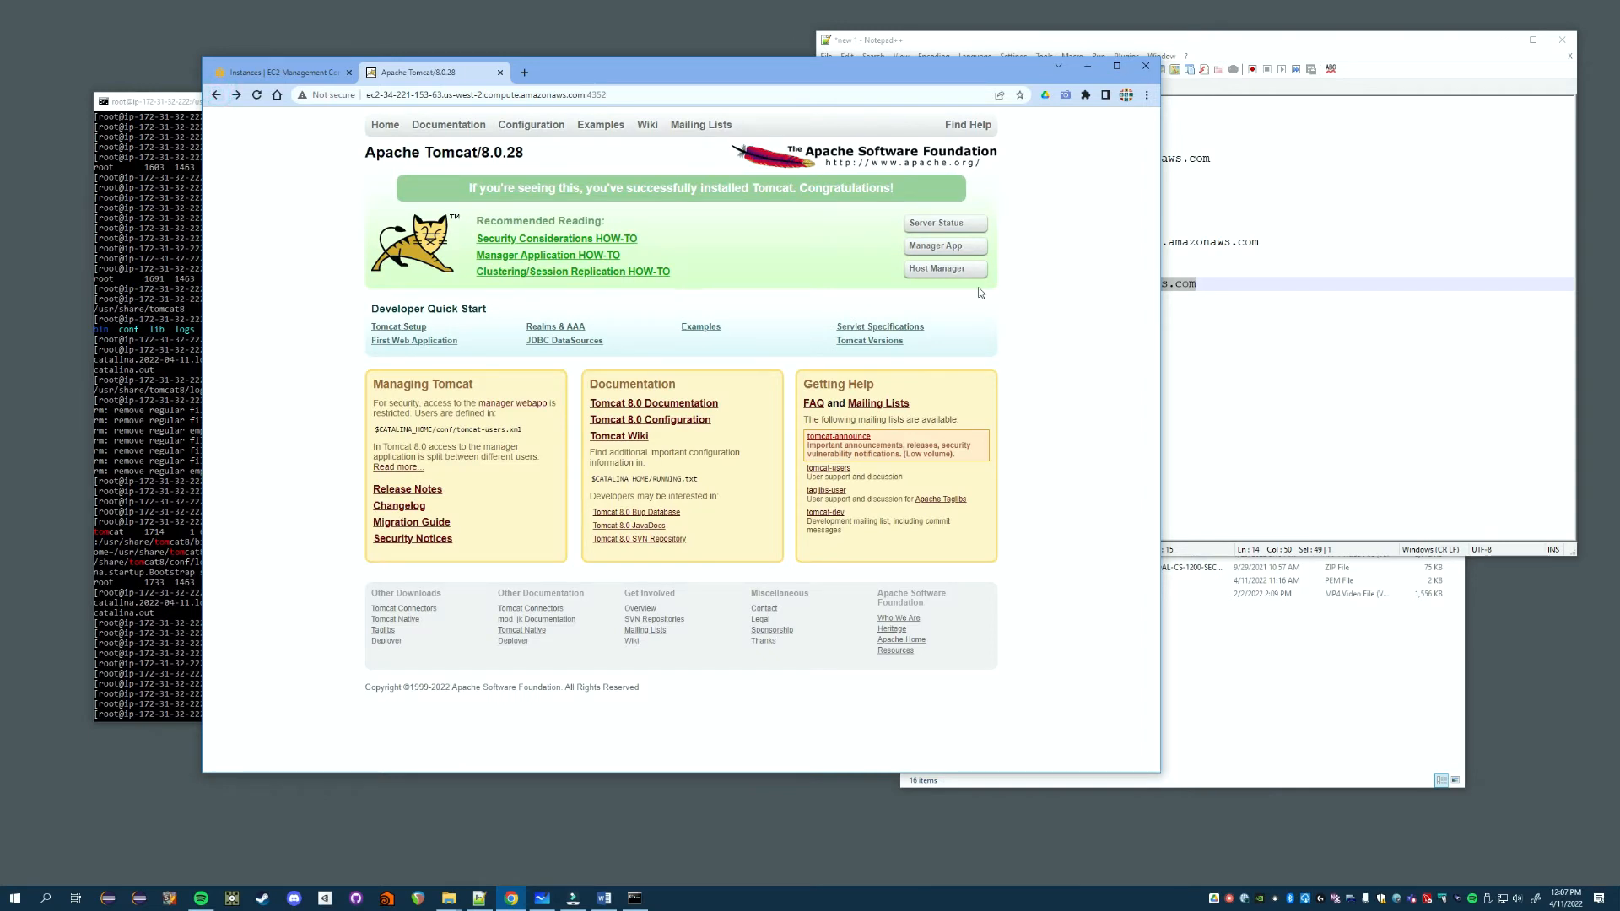
click(969, 244)
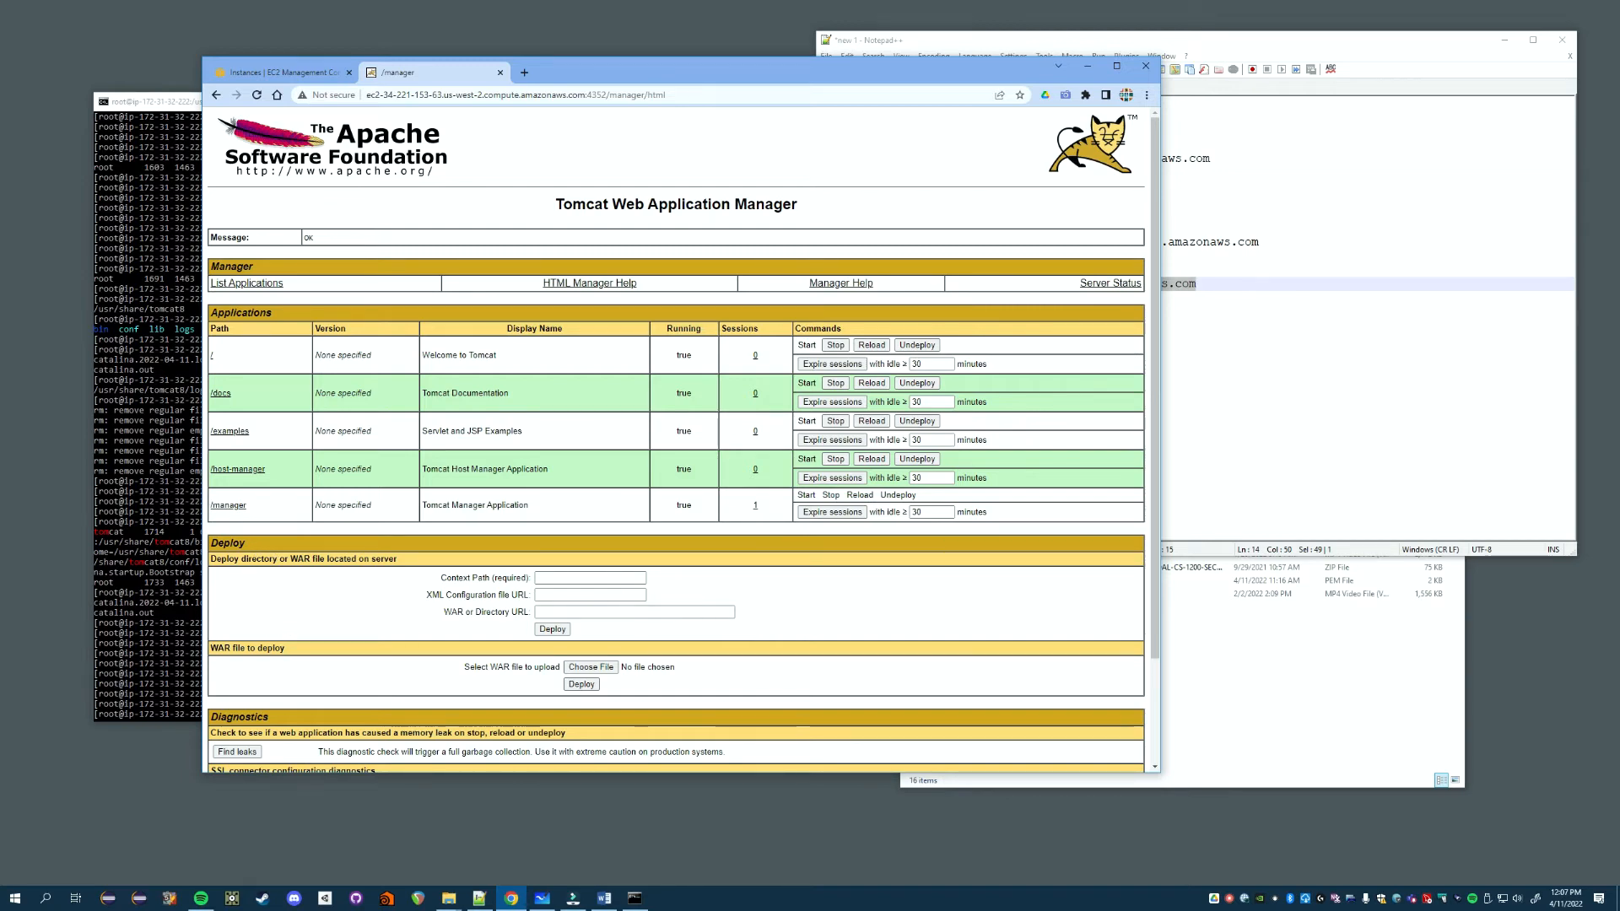
Switch to File Explorer, move its window beside the browser and select todoWebApp.war in the elearning Spr22 folder
key(alt+Tab)
drag(1619, 125, 1165, 85)
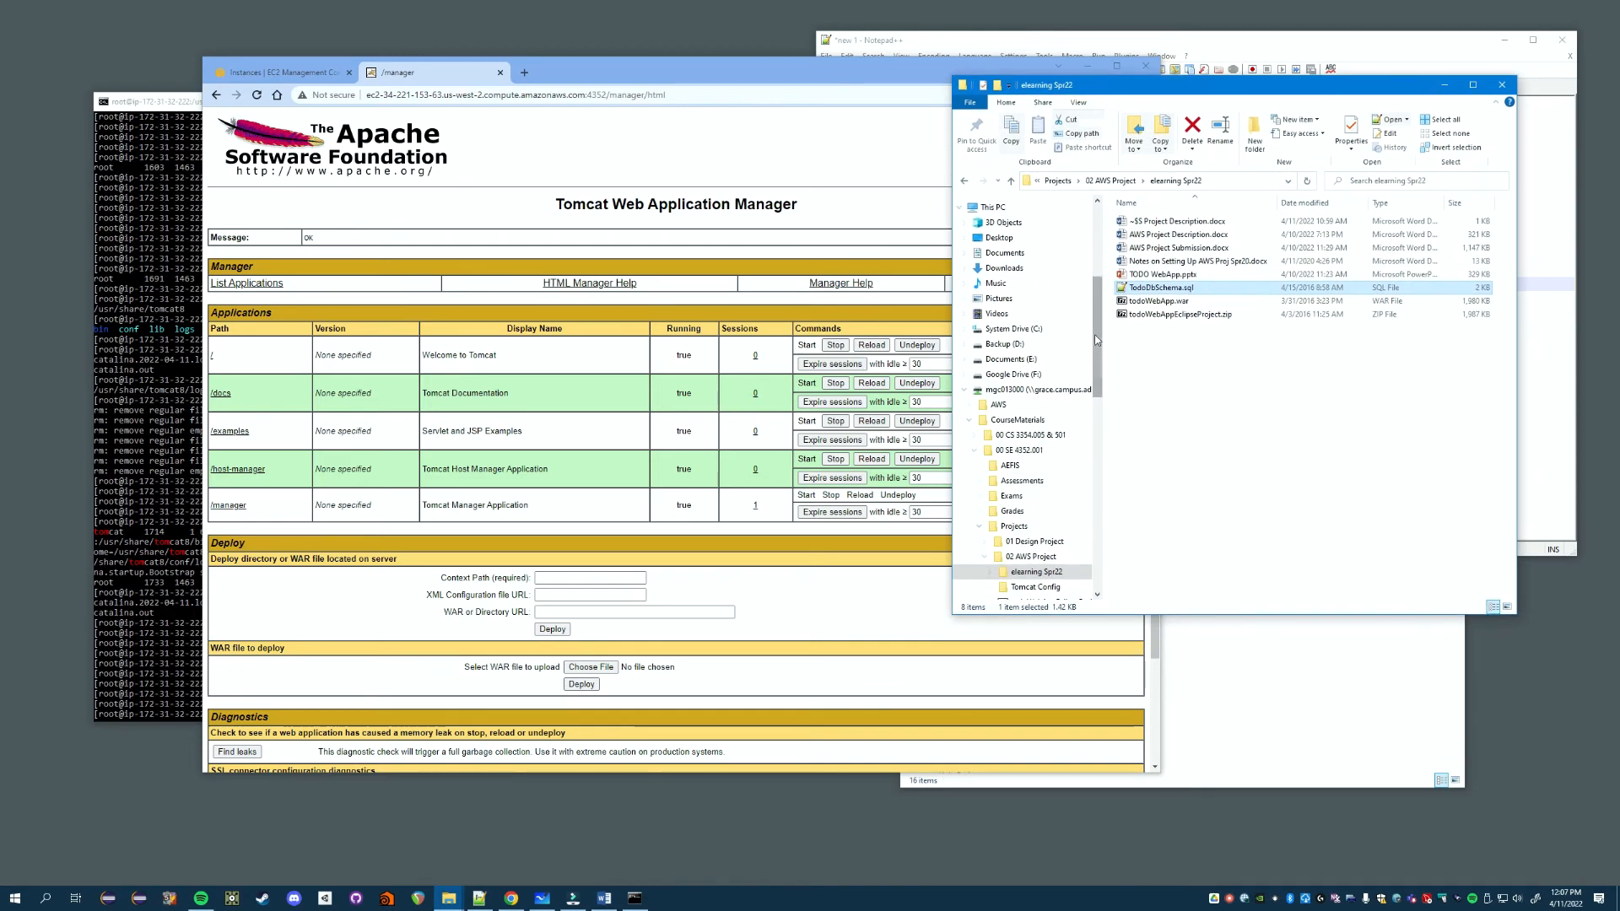
click(1151, 301)
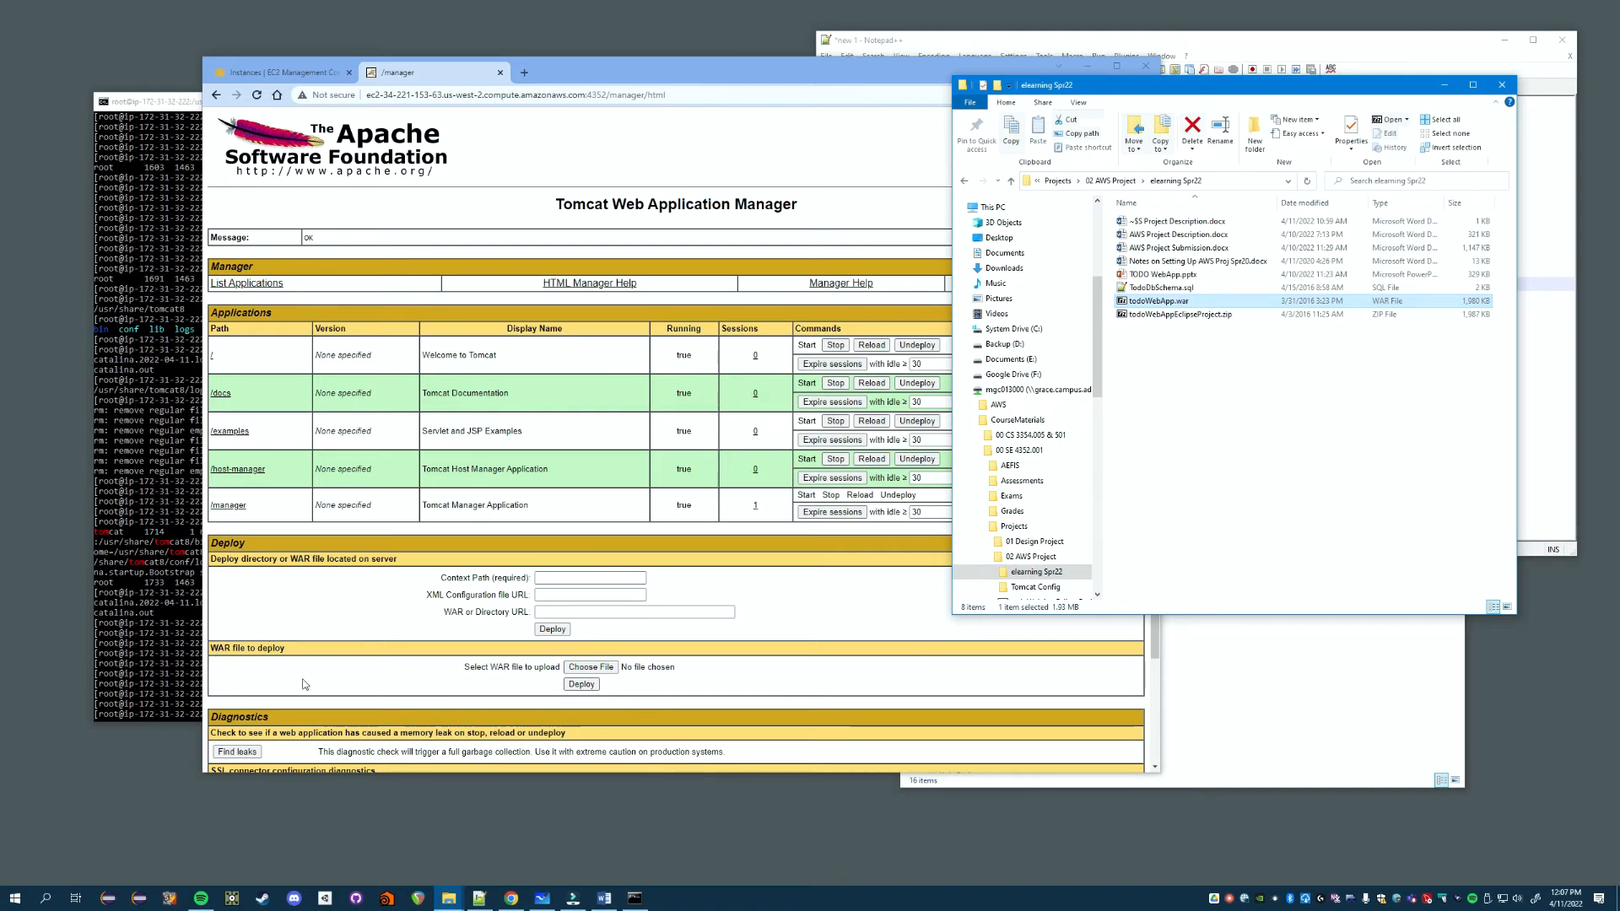
Choose todoWebApp.war as the WAR file to upload in the Tomcat manager and deploy it
click(603, 670)
click(590, 667)
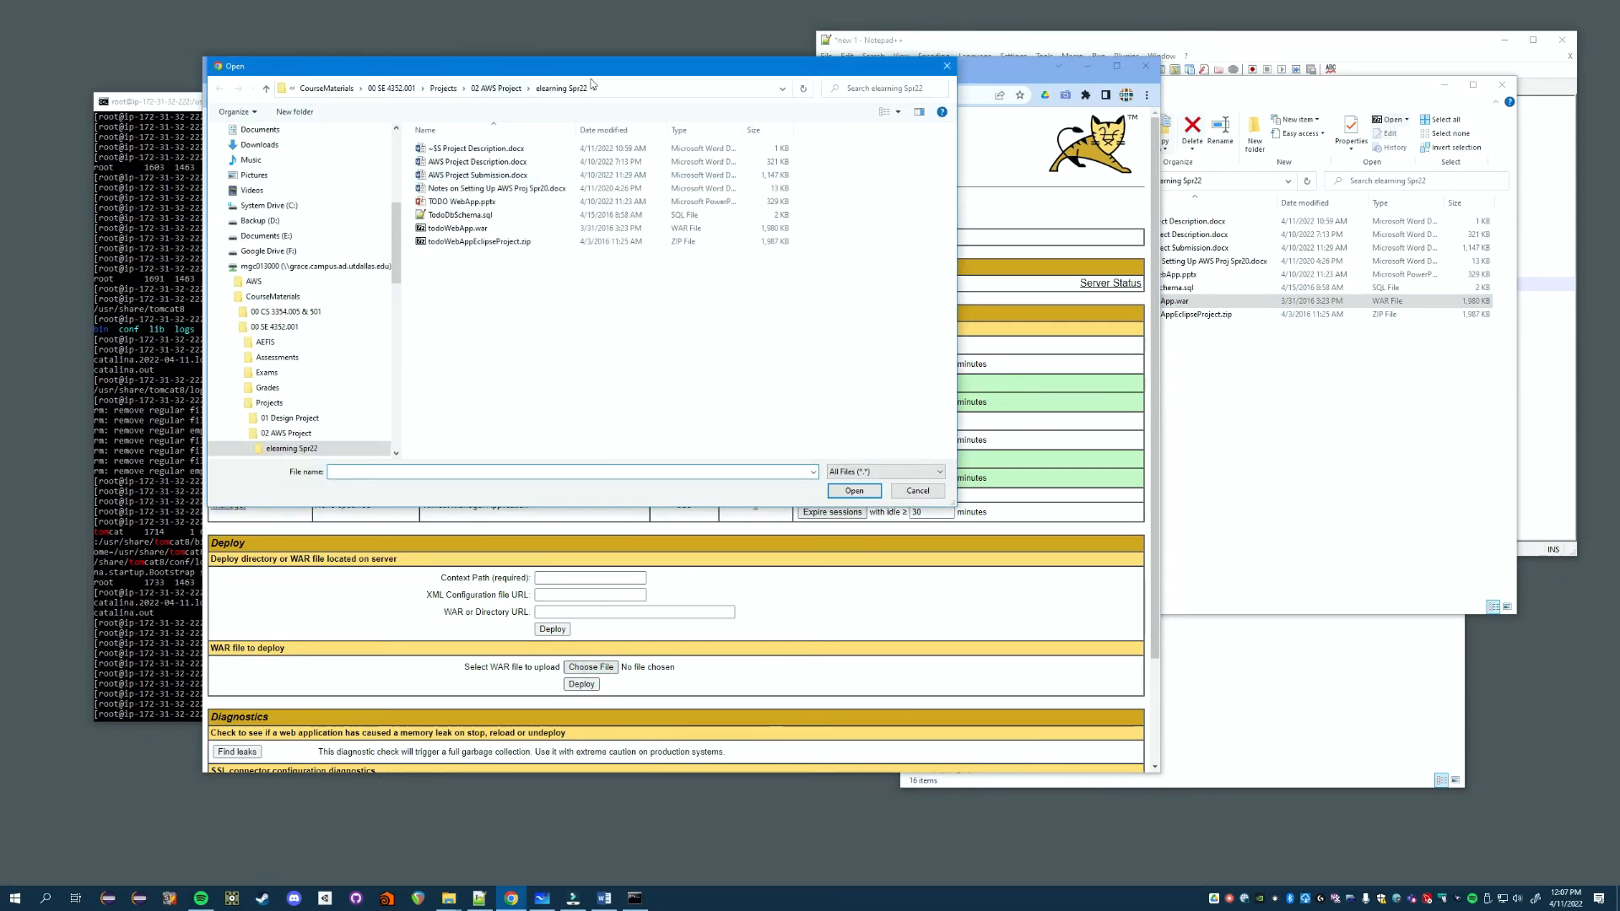
click(447, 228)
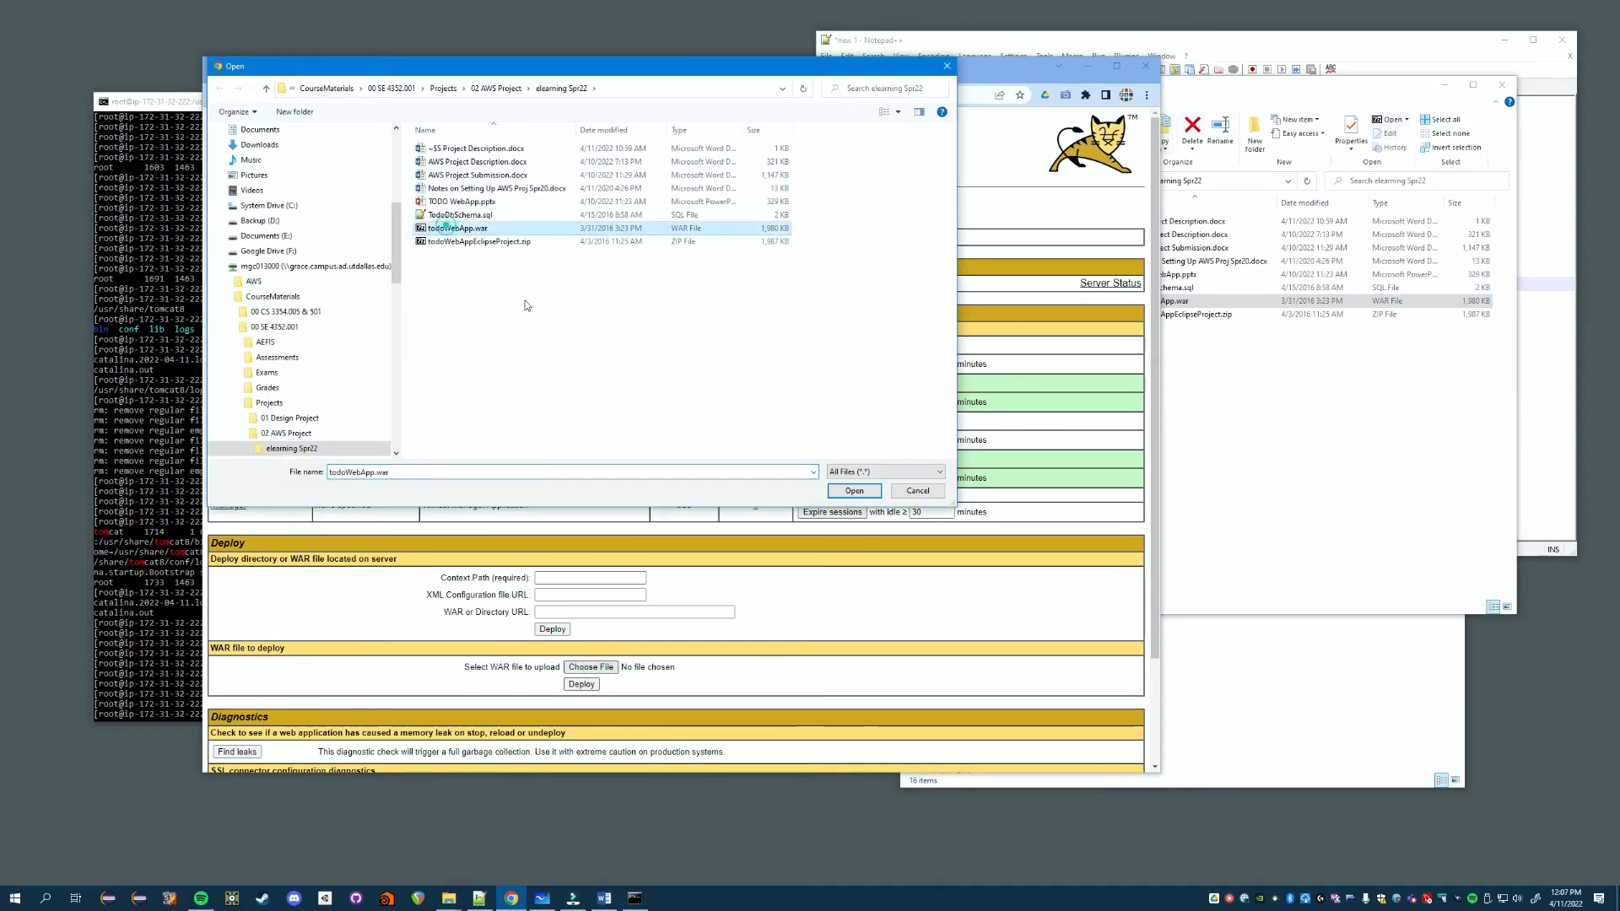
click(855, 491)
click(580, 686)
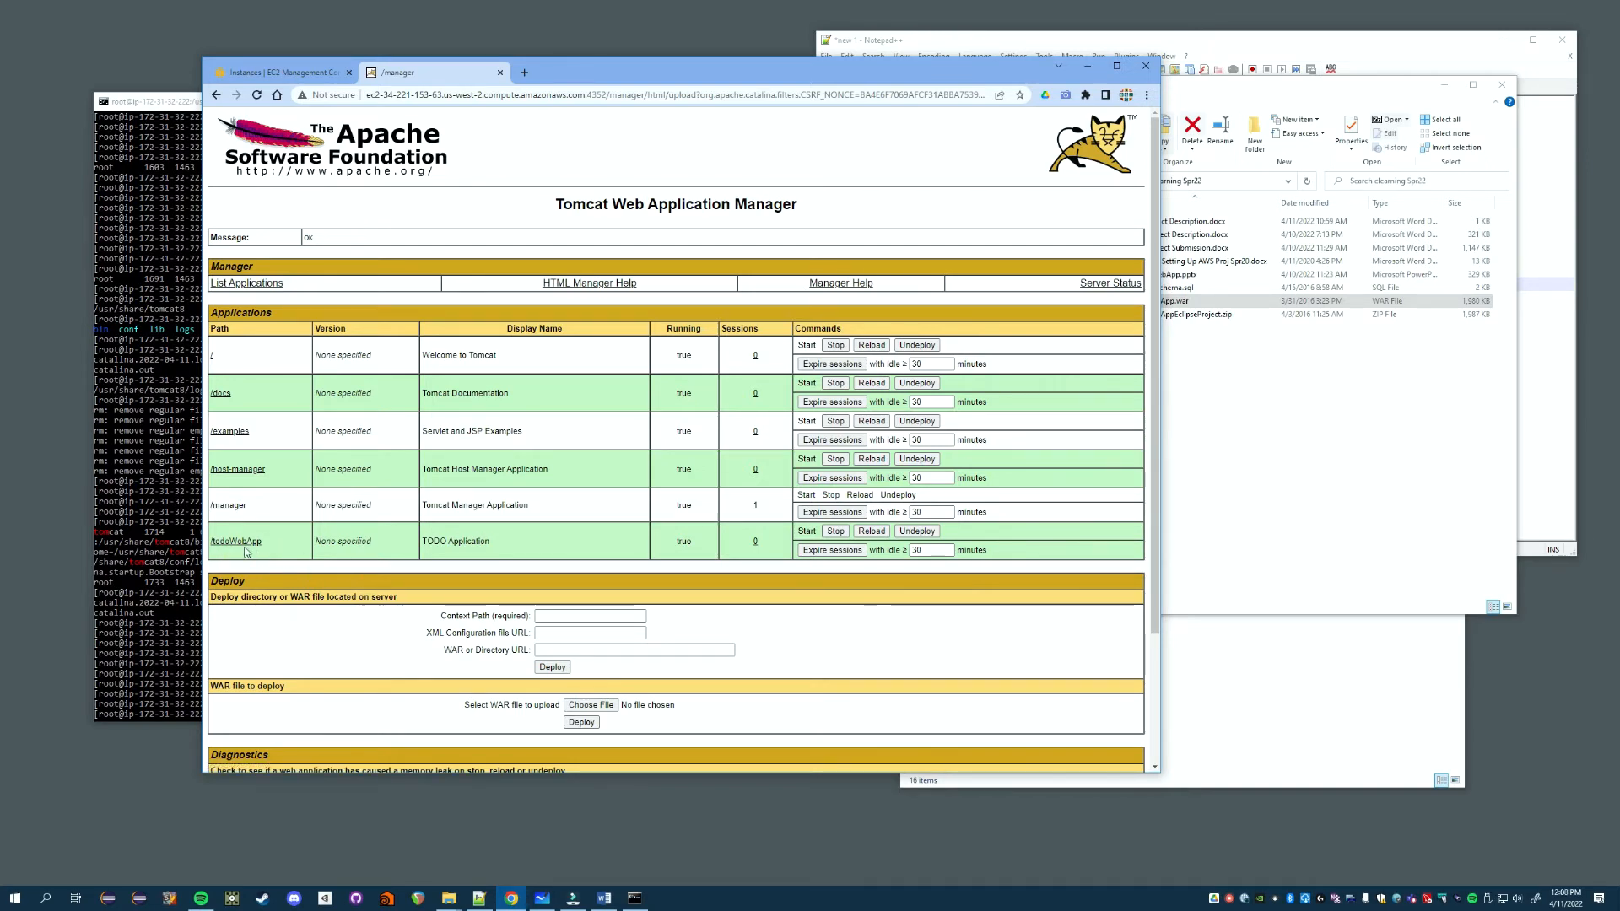
Reopen catalina.out in nano from the terminal, widen the window, review the todoWebApp deployment entries and exit
click(127, 643)
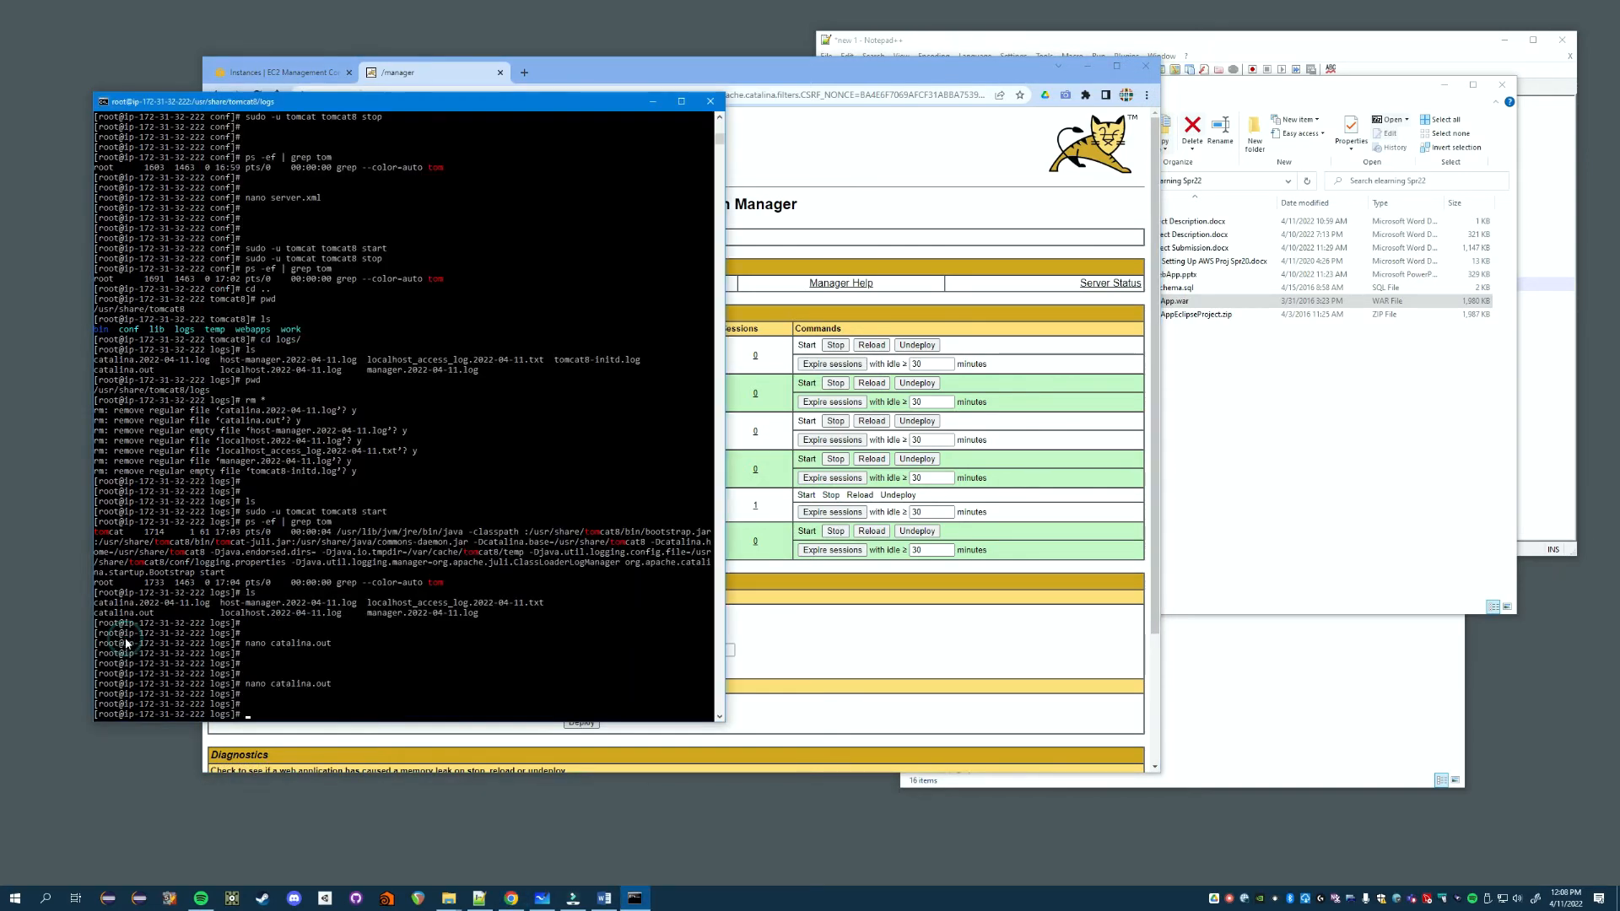
key(Up)
key(Return)
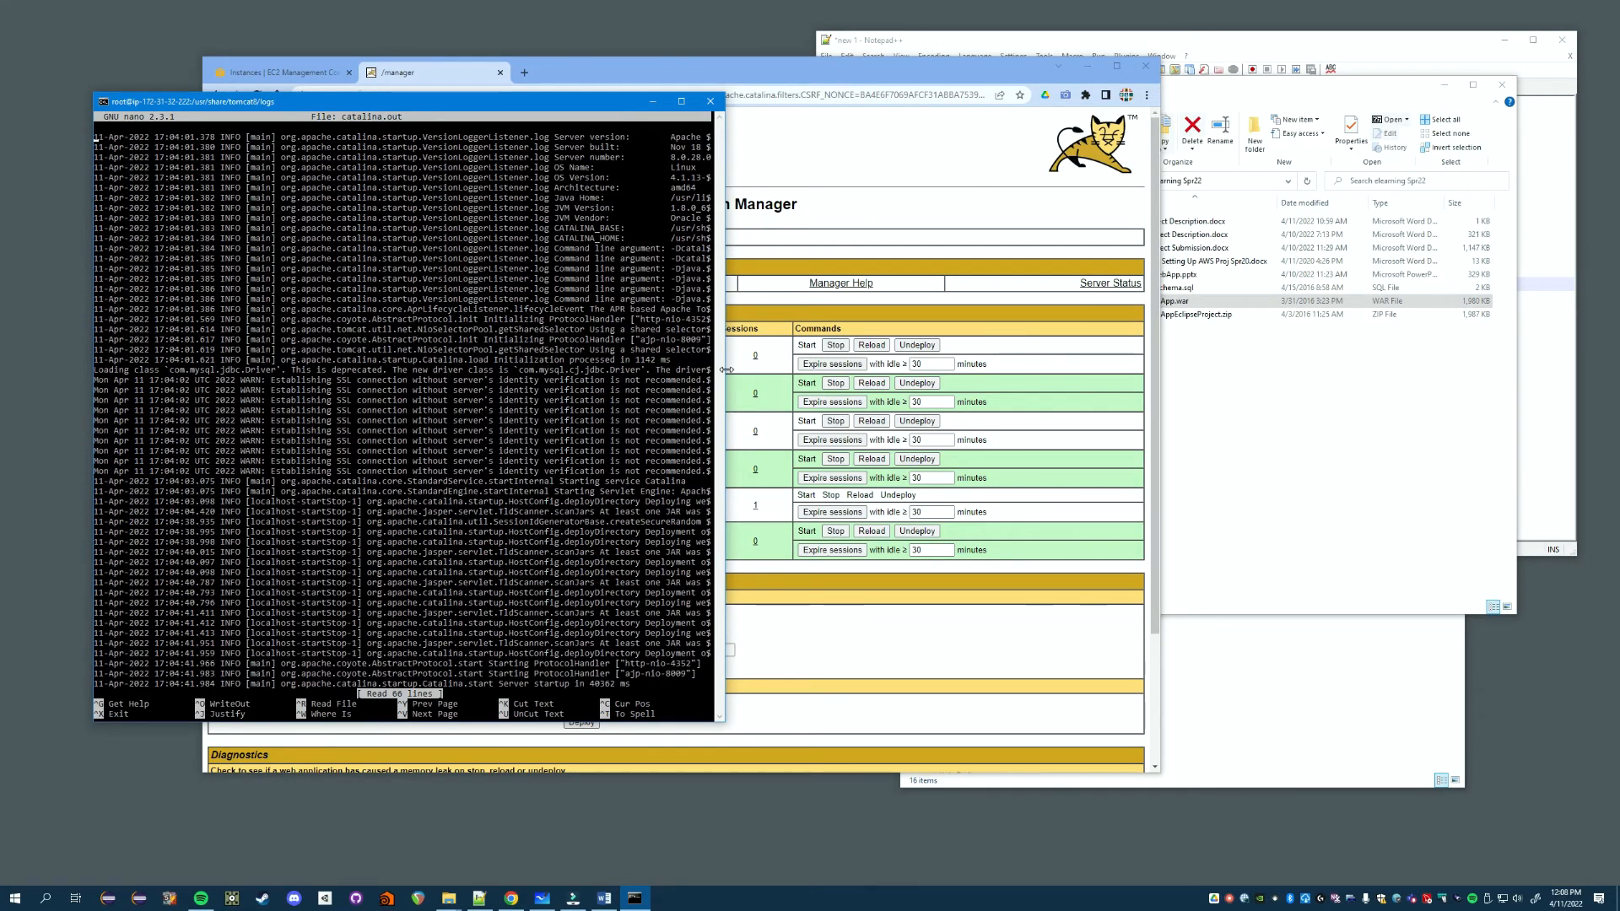
drag(730, 364, 979, 364)
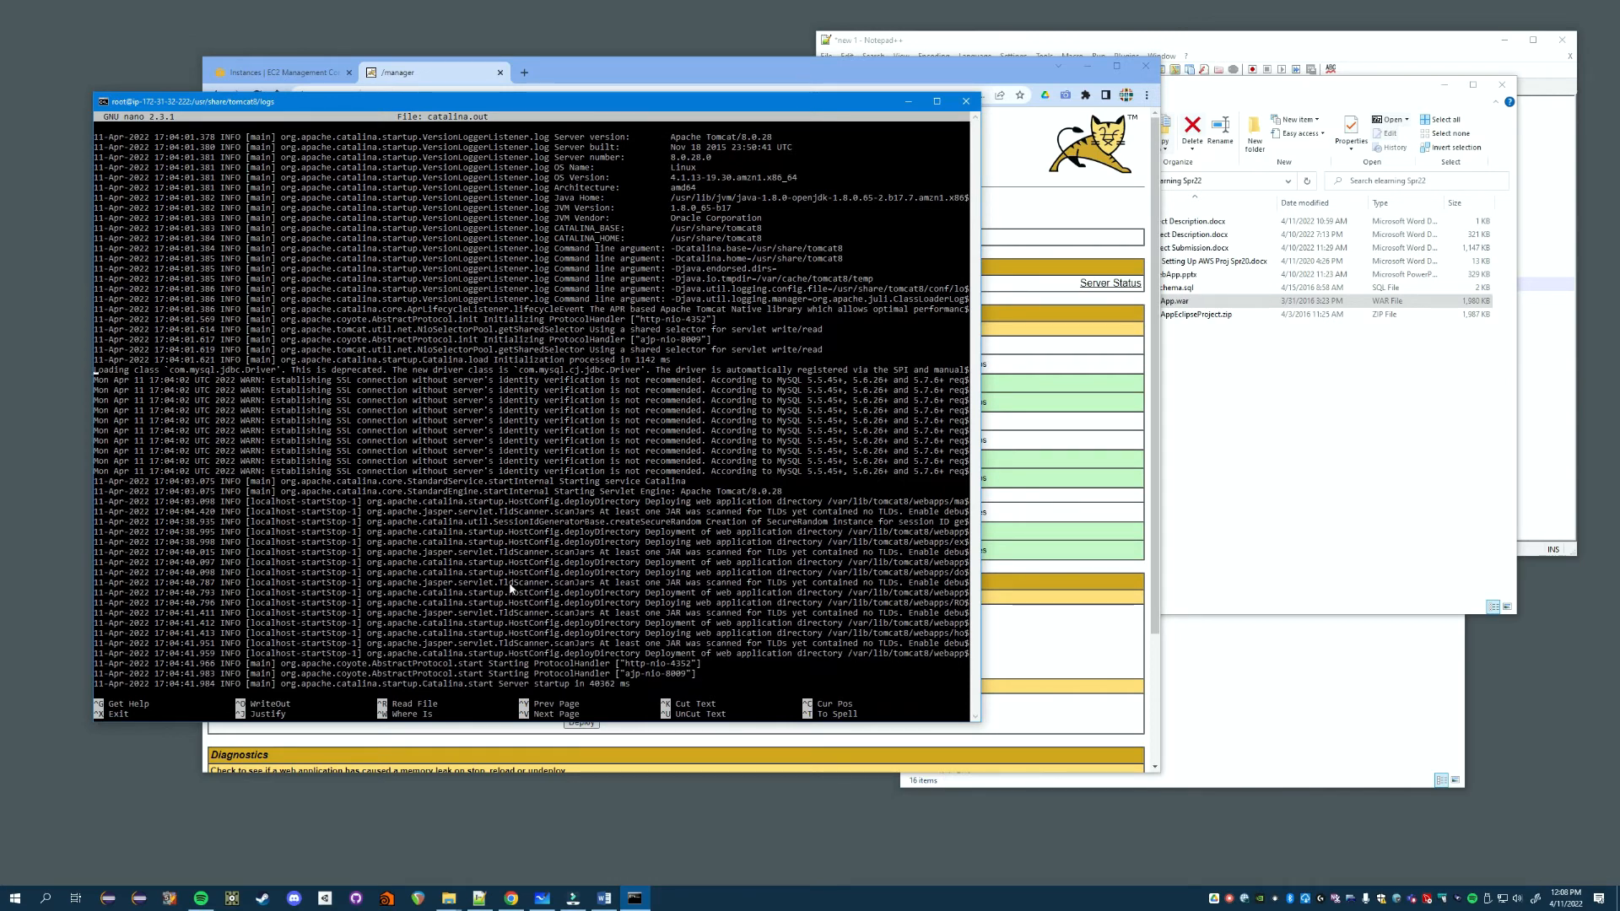
key(Down)
key(Down)
key(Down)
key(Down)
key(Down)
key(Down)
key(Down)
key(Down)
key(Down)
key(Down)
key(Down)
key(Down)
key(Down)
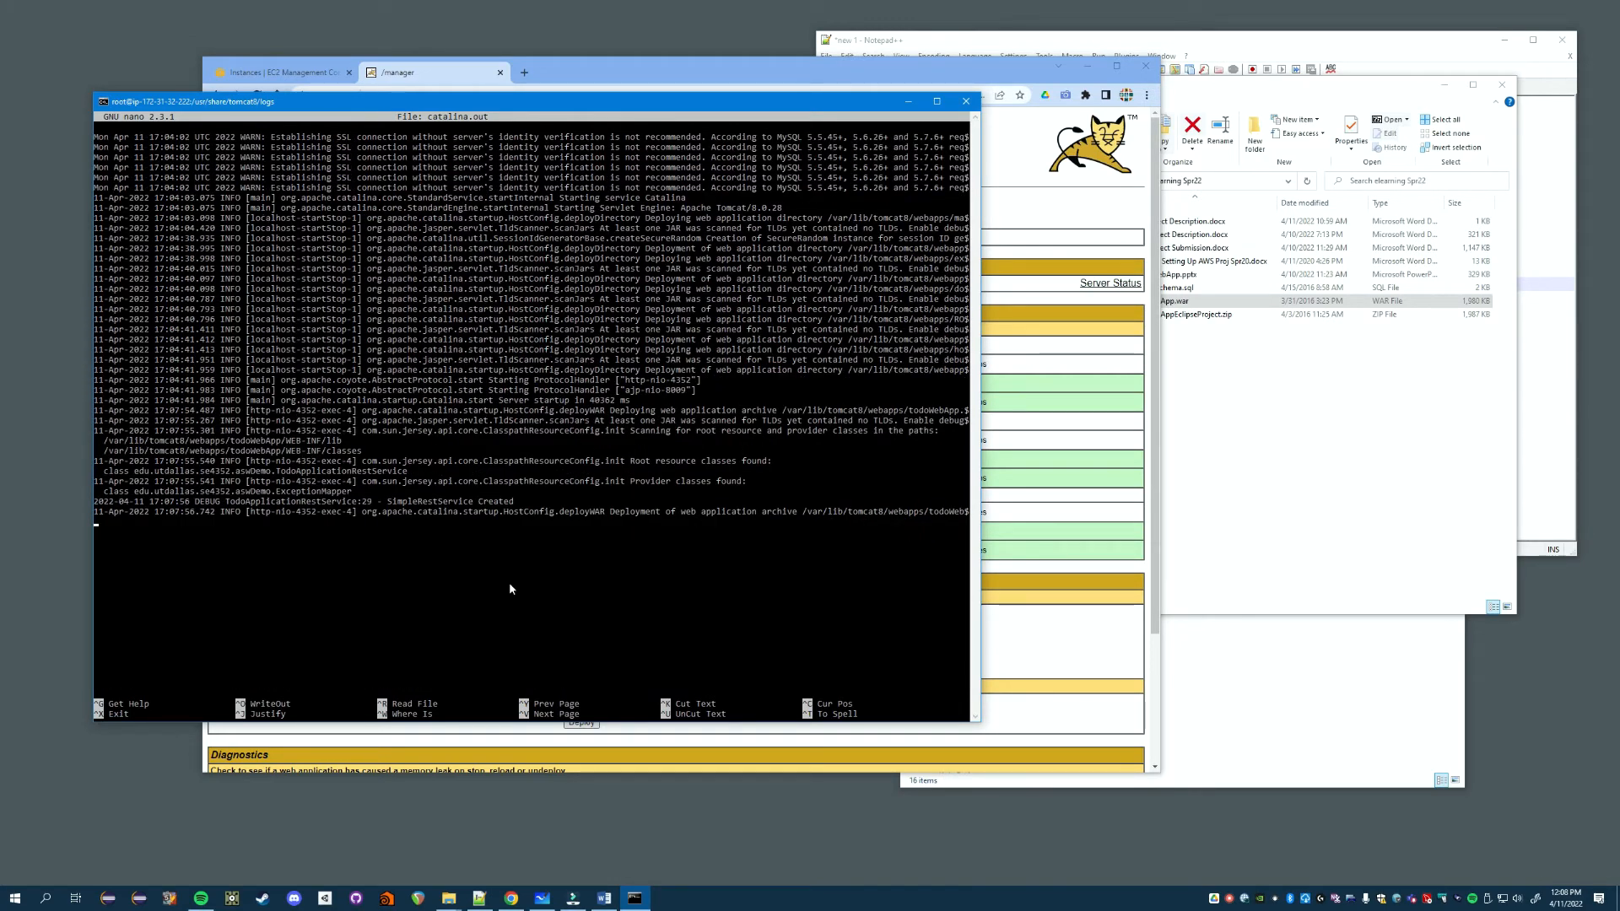
key(Up)
key(Down)
key(Down)
key(ctrl+x)
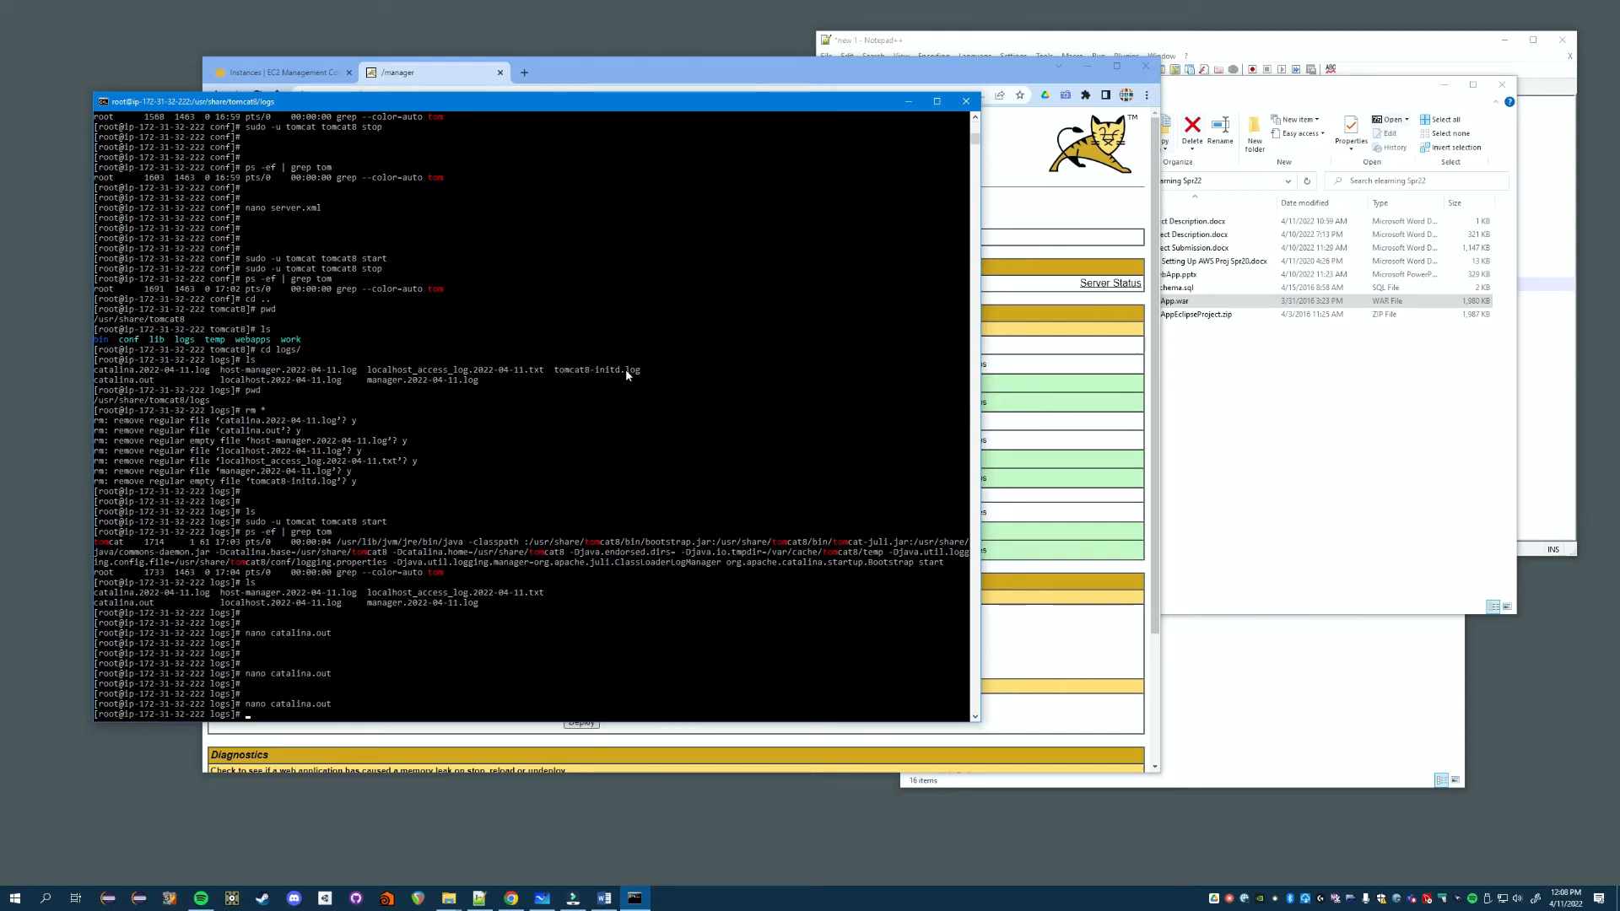
Move the terminal aside, open todoWebApp from the Tomcat manager's application list and request its server info
drag(806, 103, 671, 202)
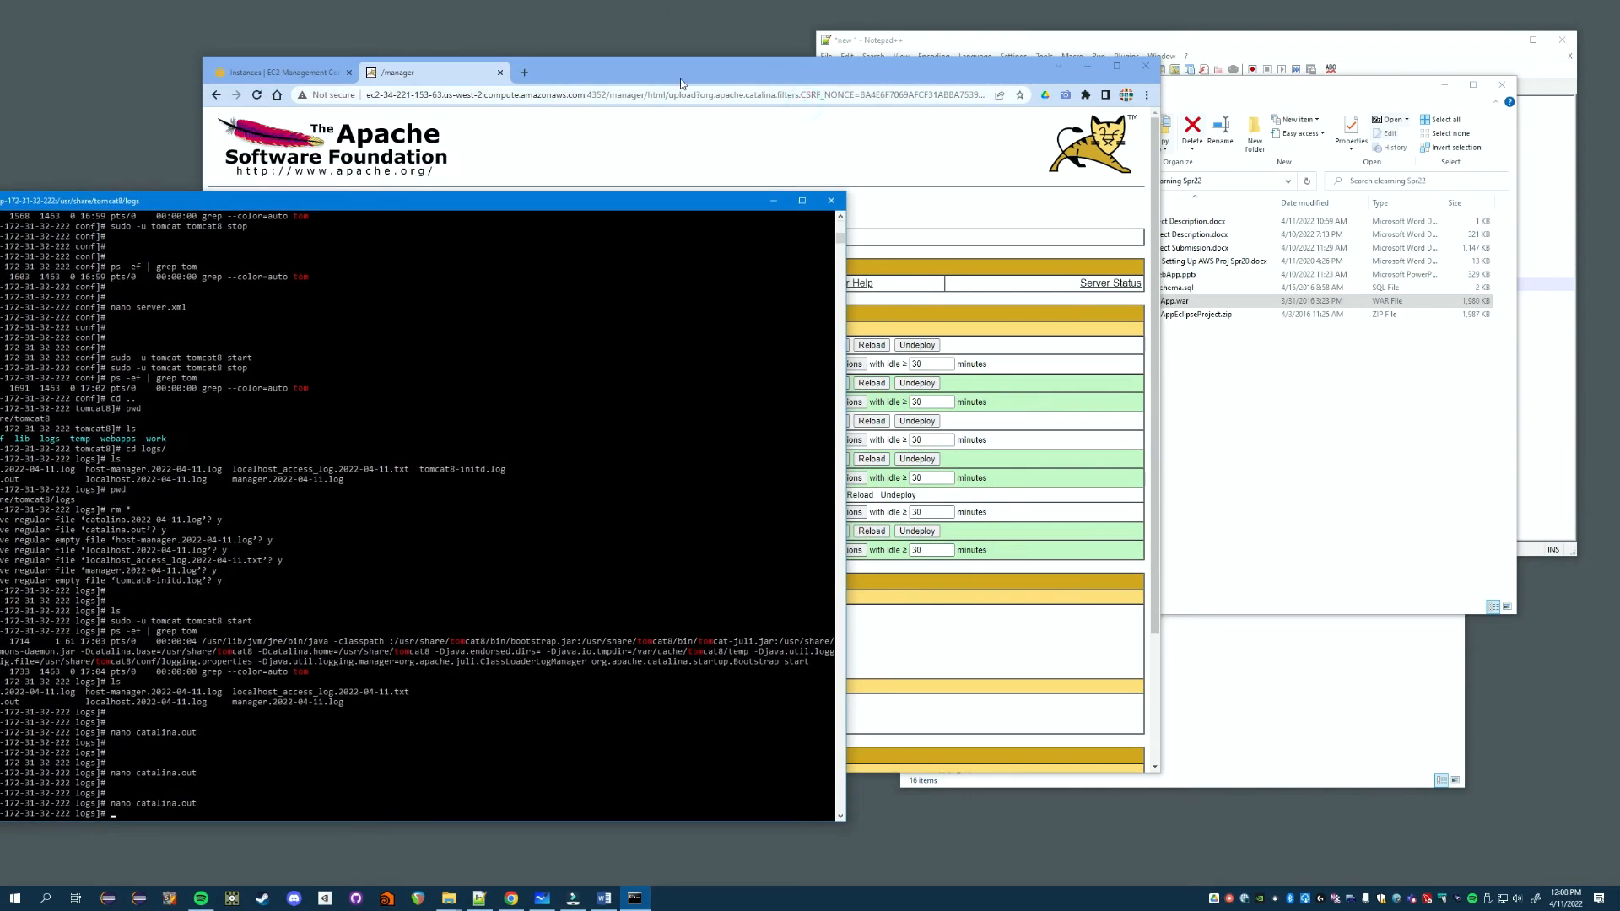
drag(684, 71, 738, 56)
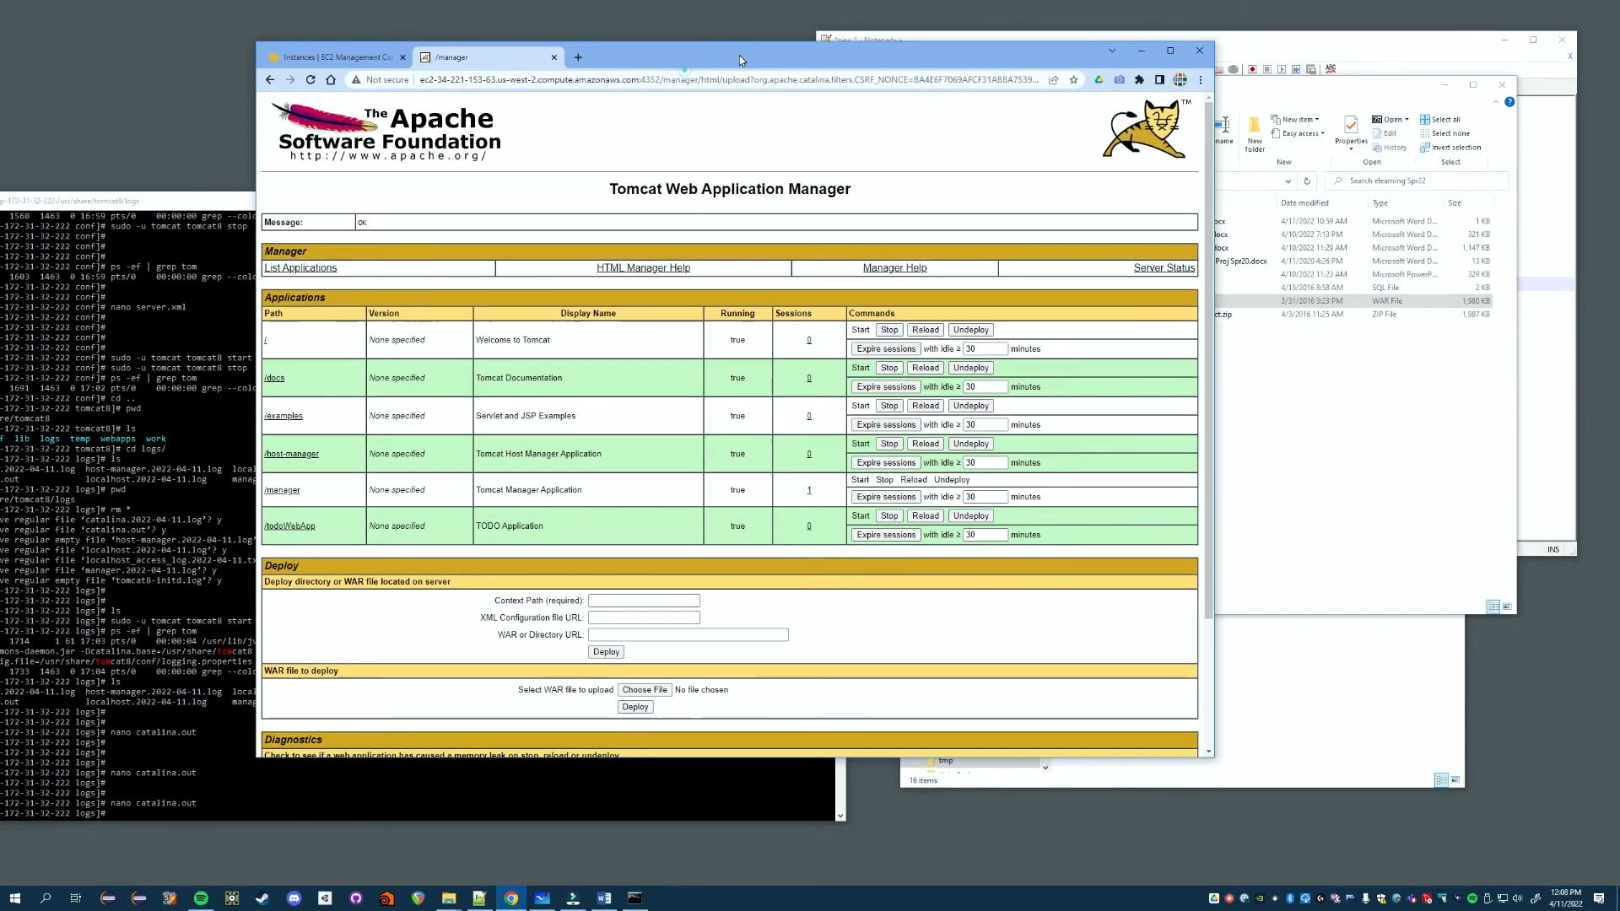
click(286, 534)
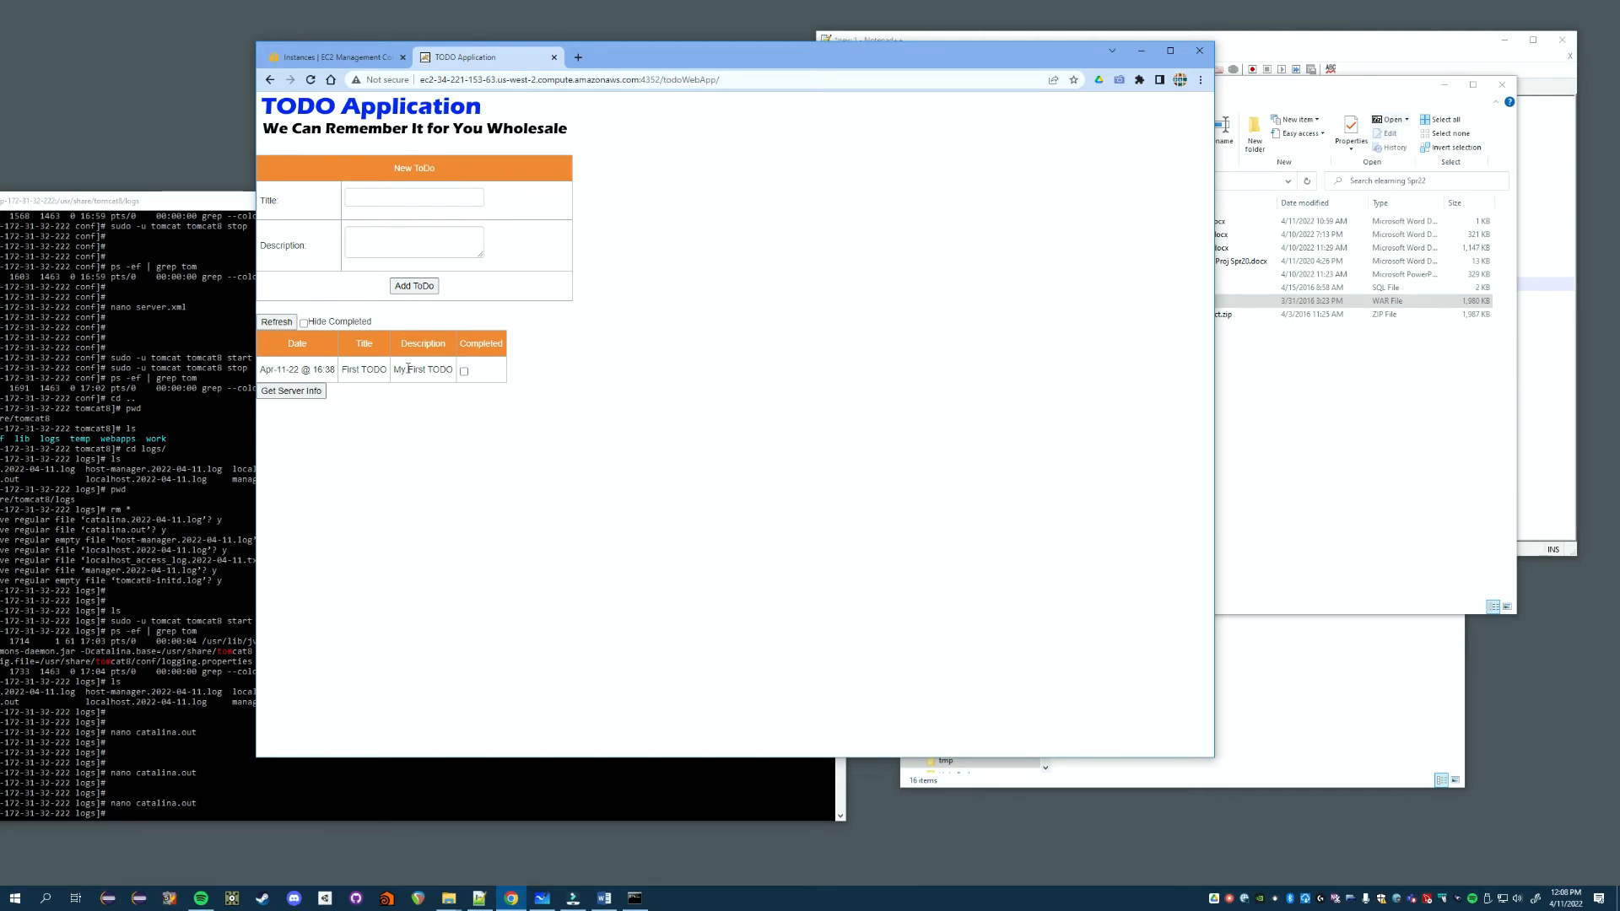
click(281, 394)
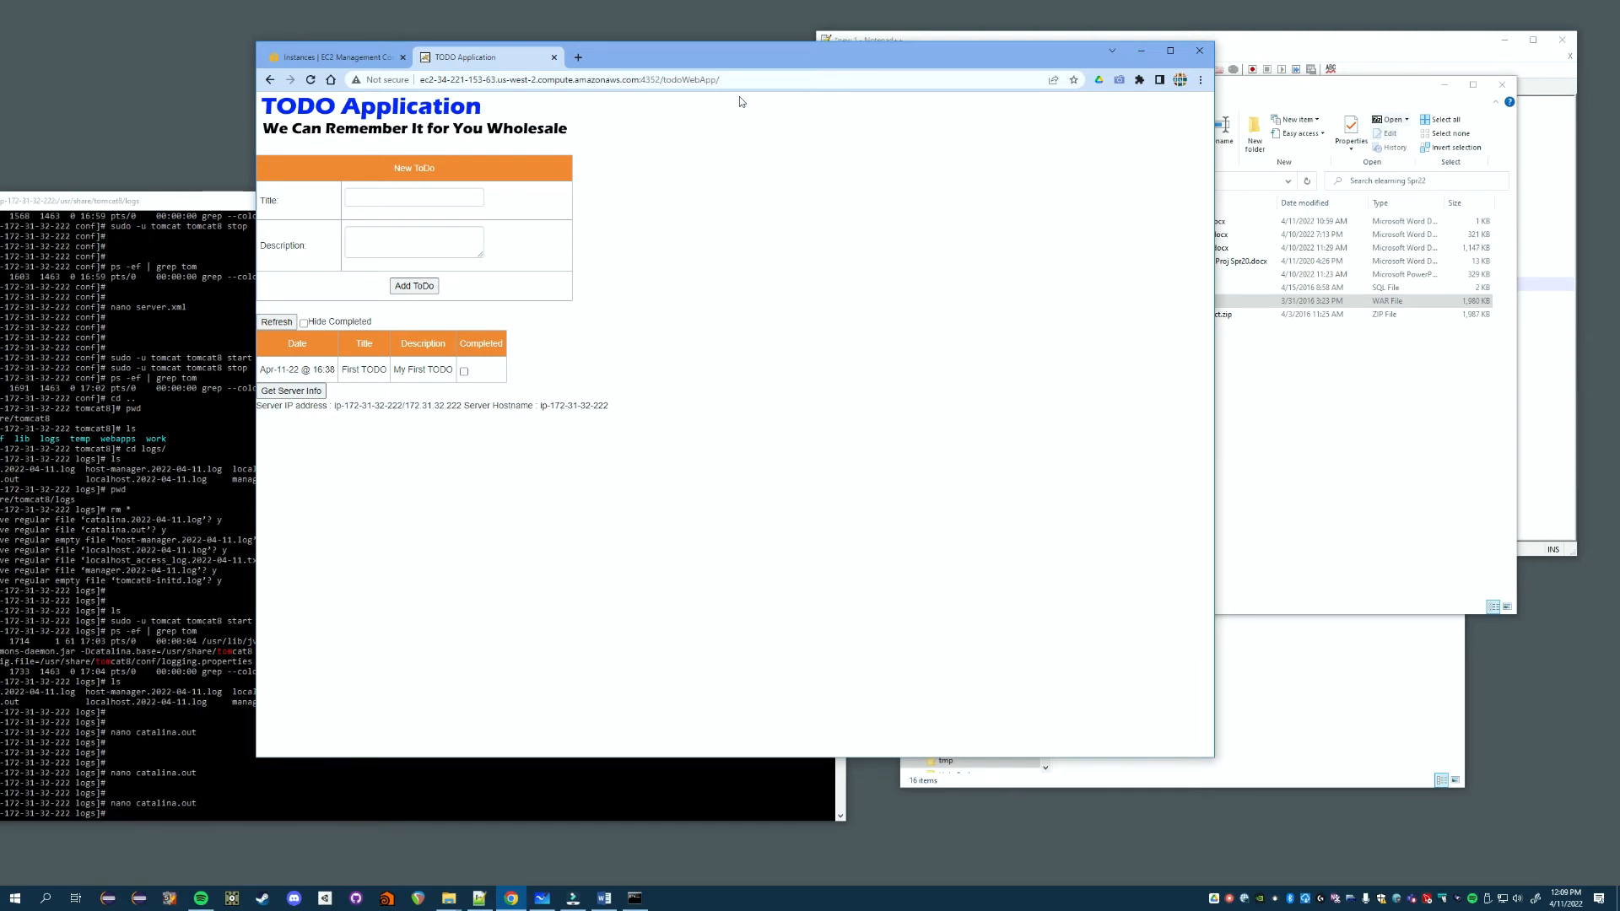
Place the browser beside Notepad++, check the noted EC2 host address there, and request the TODO application's server info again
drag(777, 54, 717, 57)
click(1215, 44)
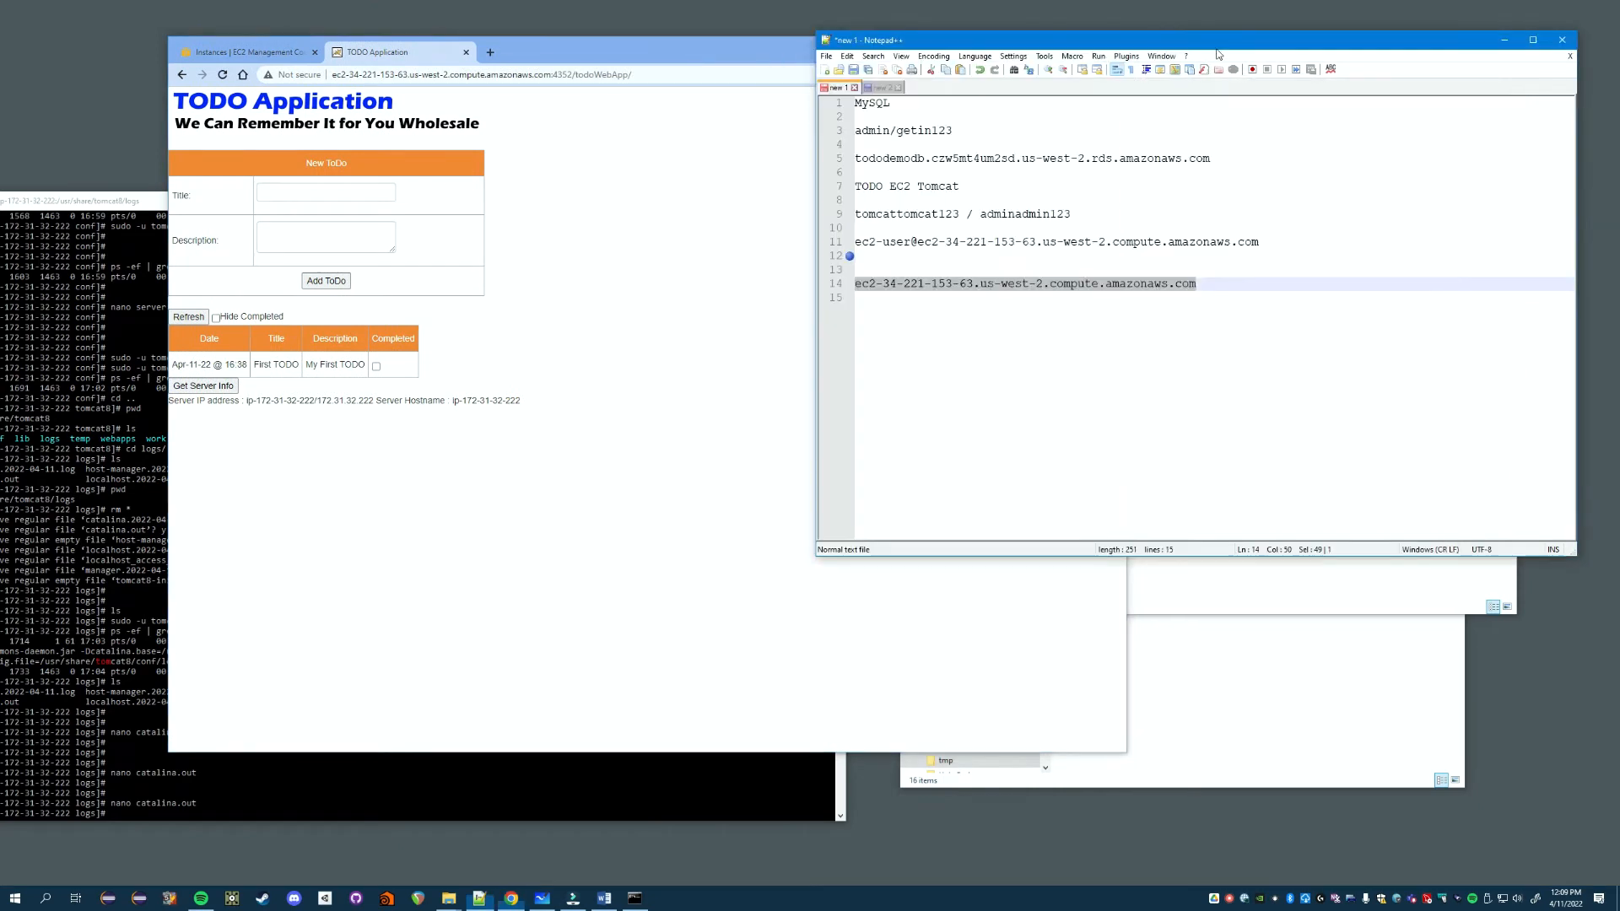
click(911, 305)
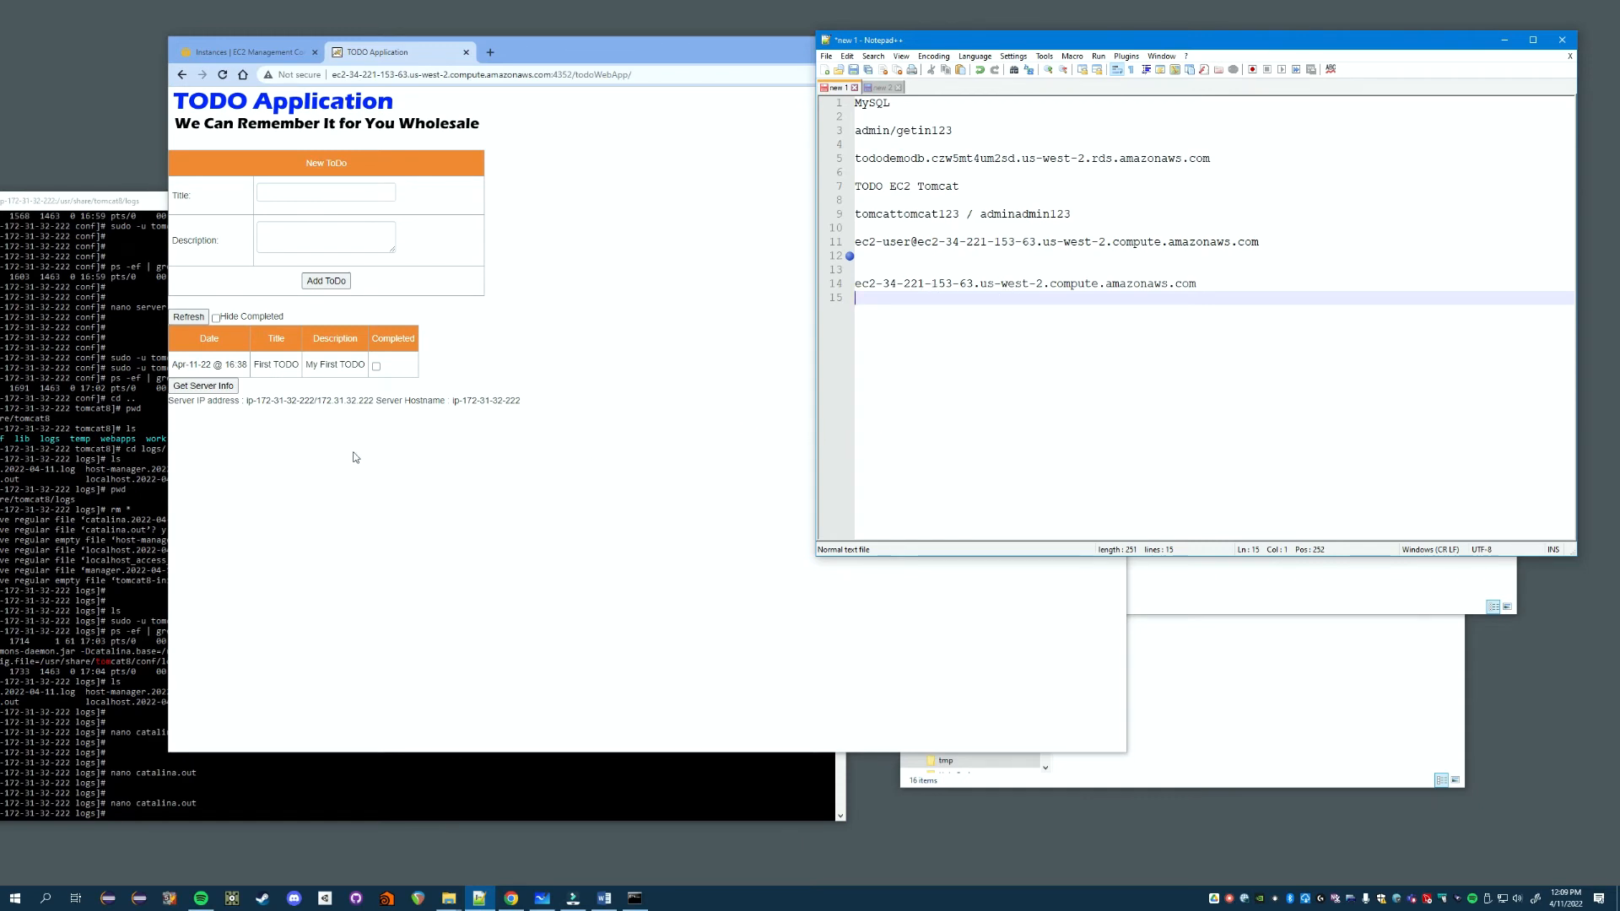
click(212, 386)
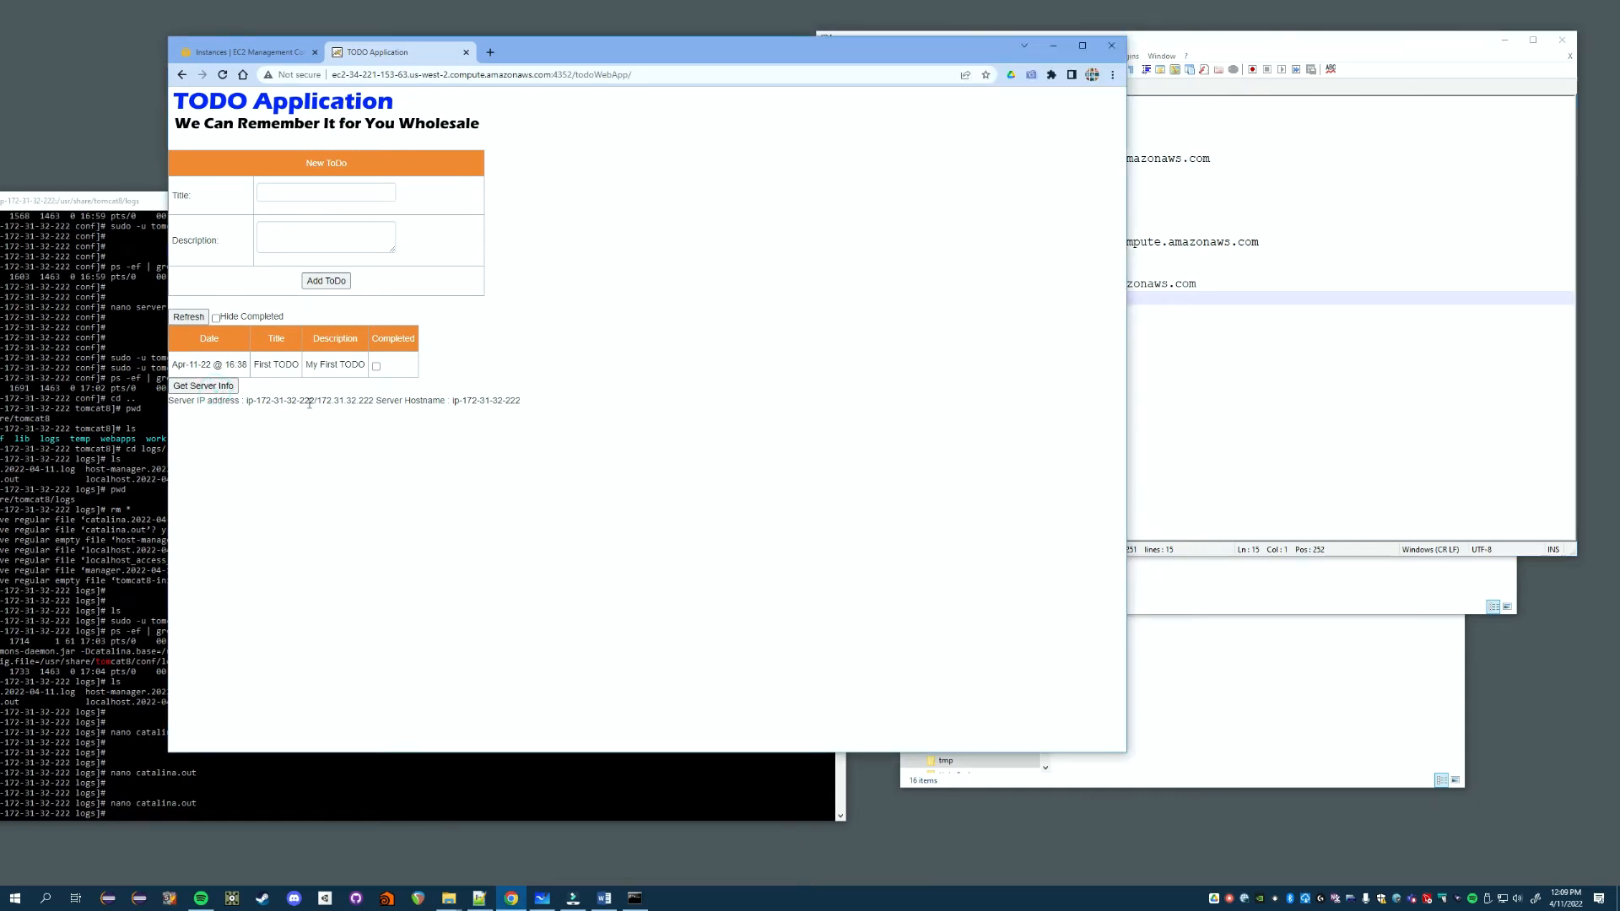
Add a new ToDo titled "Second TODO" with the description "asdfasdfasdf" in the TODO application
click(278, 193)
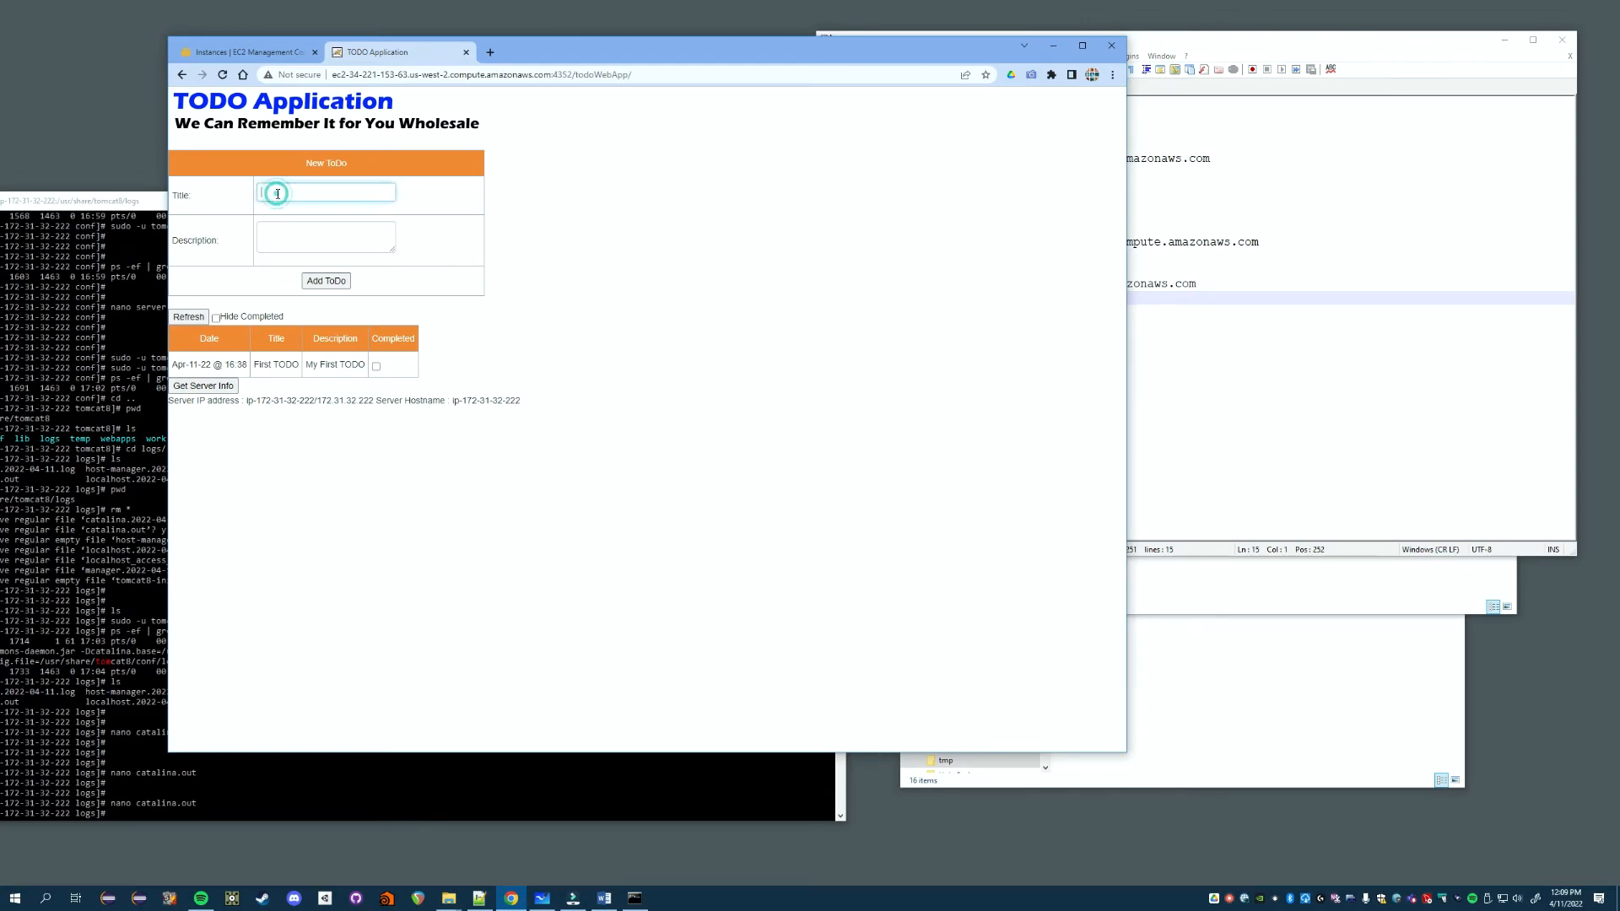
text(Second TODO)
click(276, 250)
text(asdfasdfasdf)
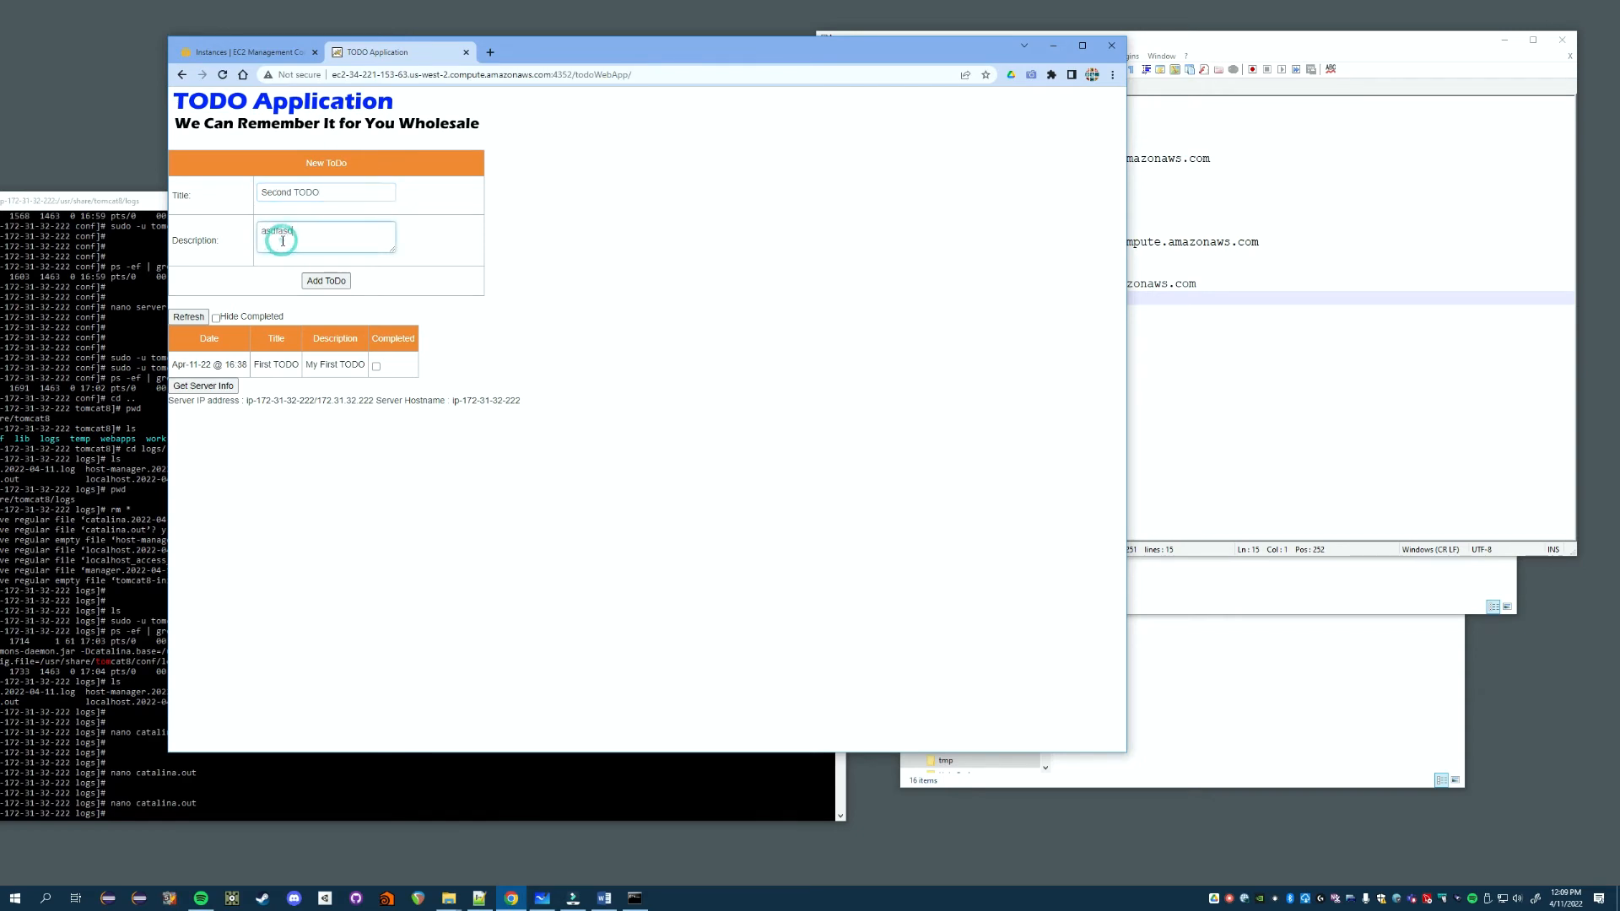
click(321, 283)
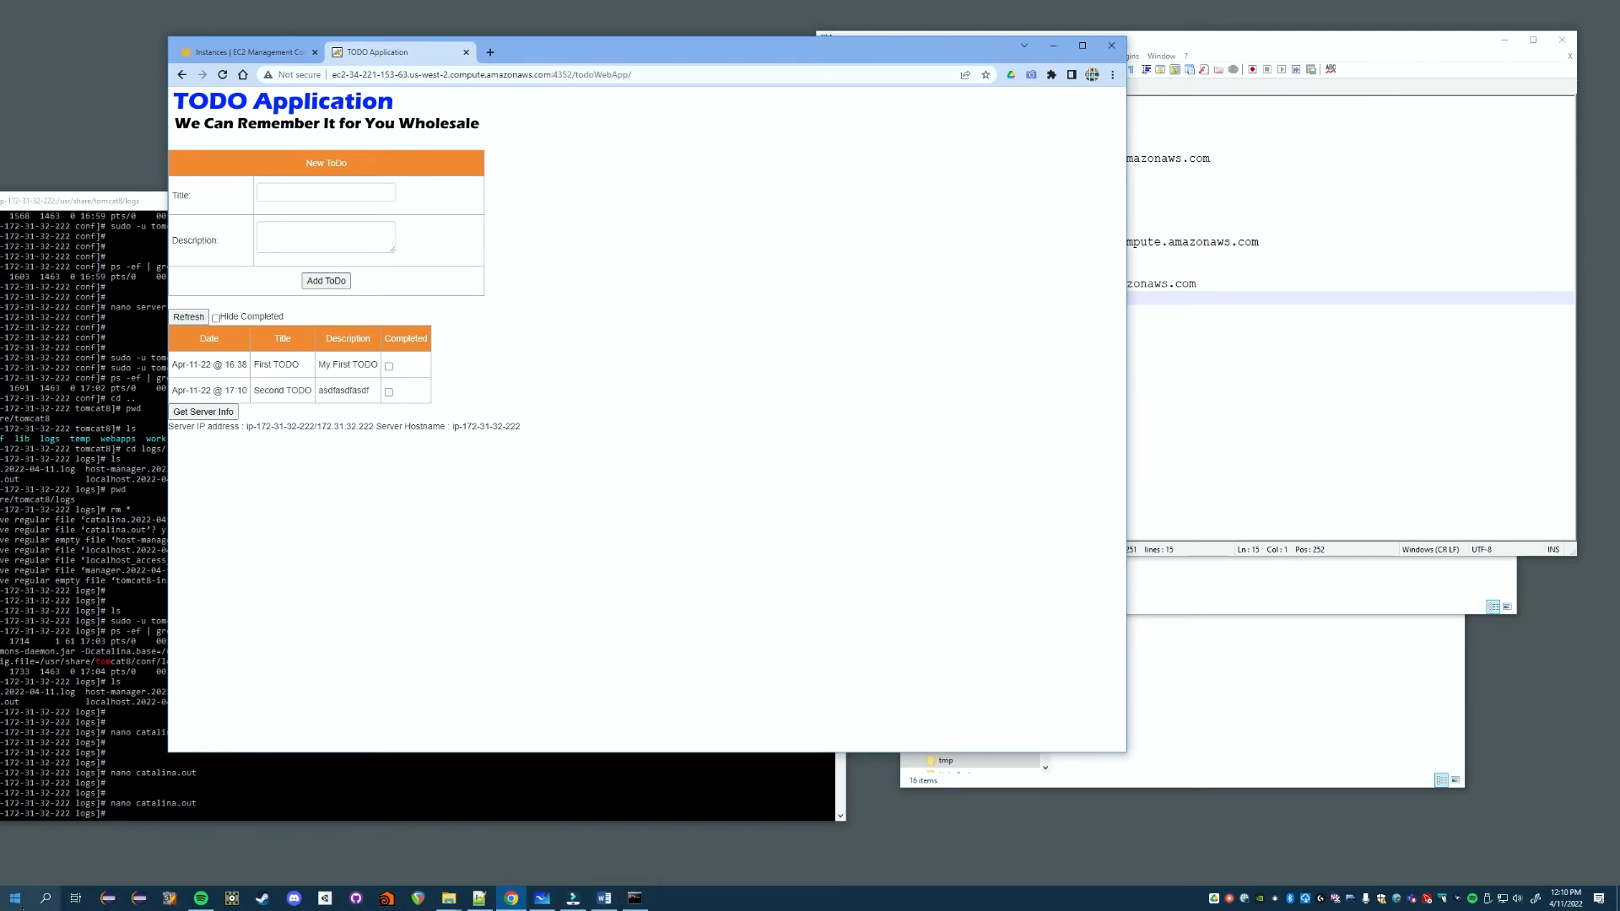
Open the TODO Demo DB connection in MySQL Workbench, query the rows of the todo table in todo_database and close Workbench
click(20, 905)
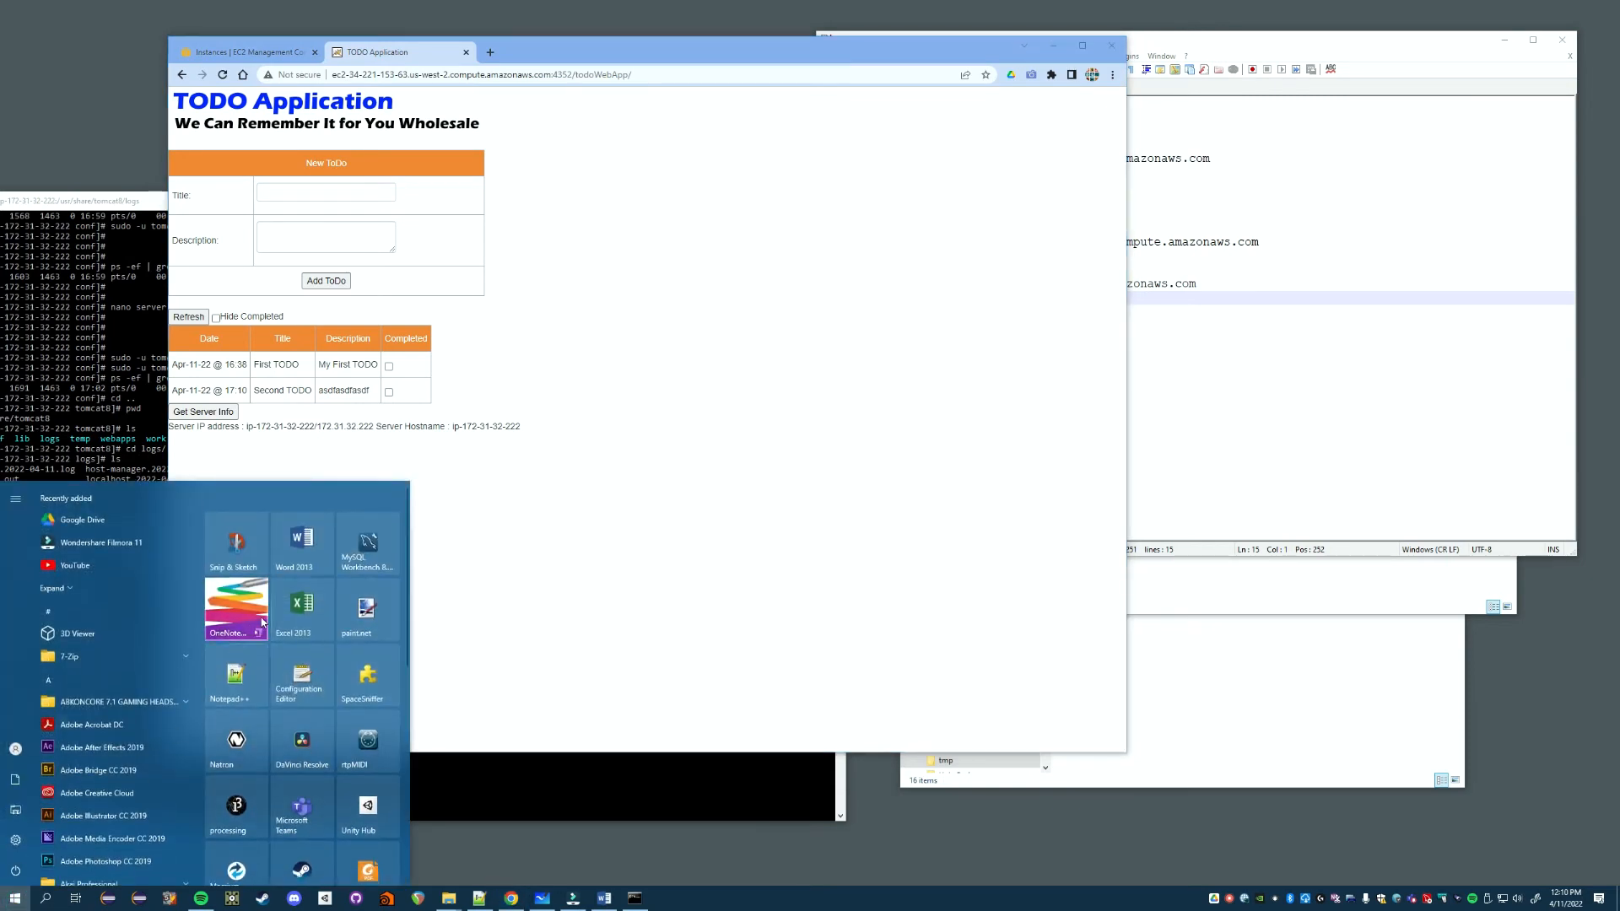
click(384, 547)
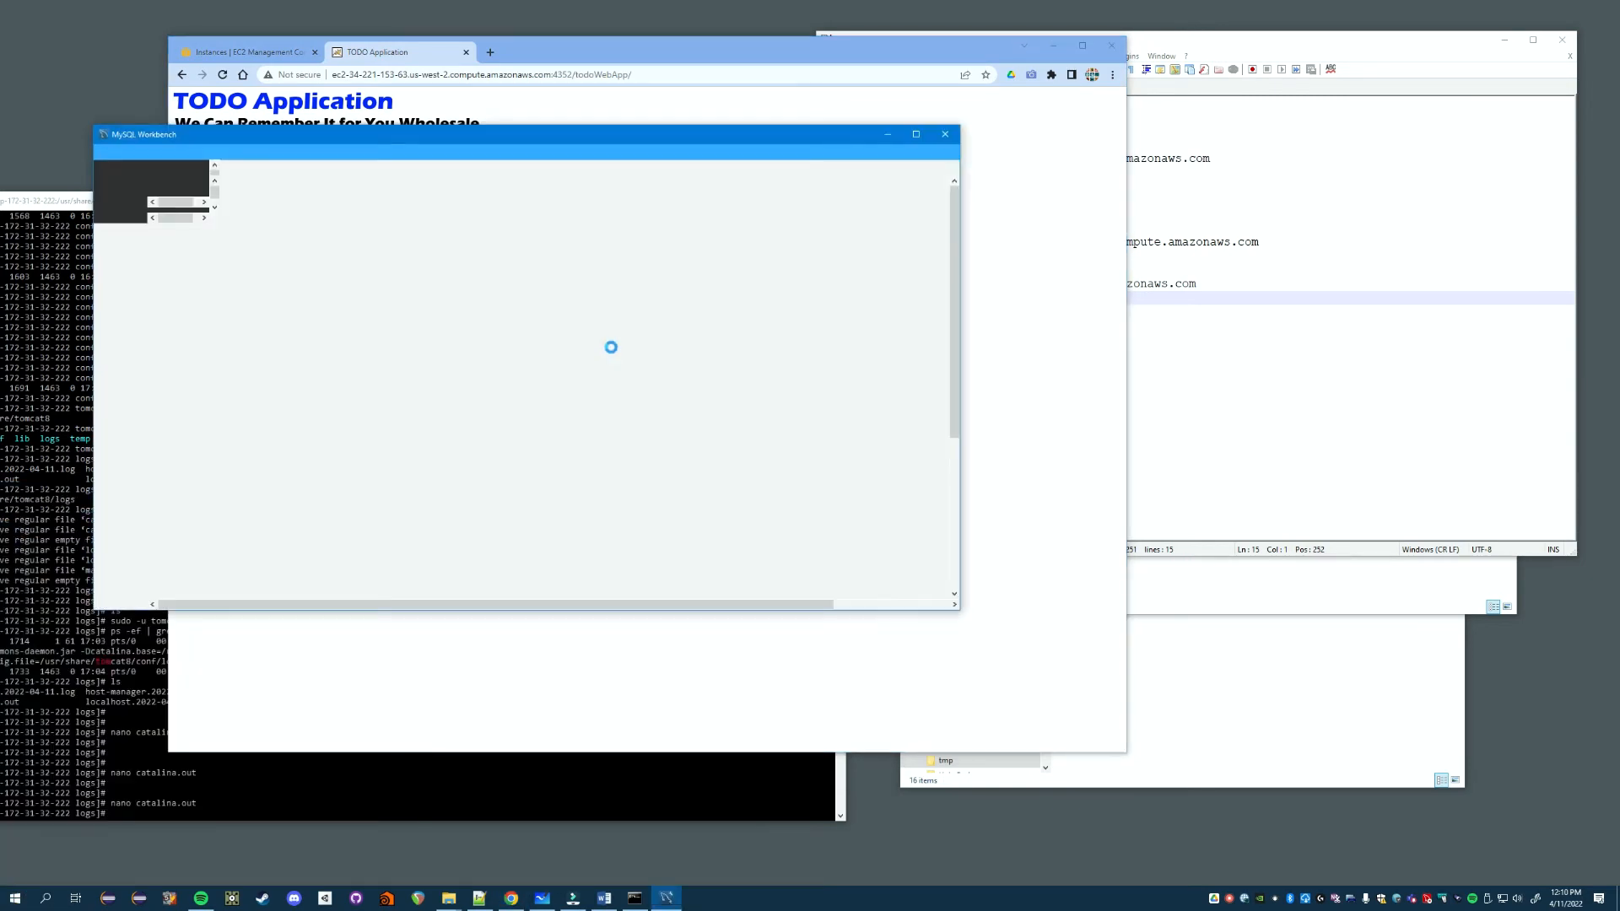
click(522, 250)
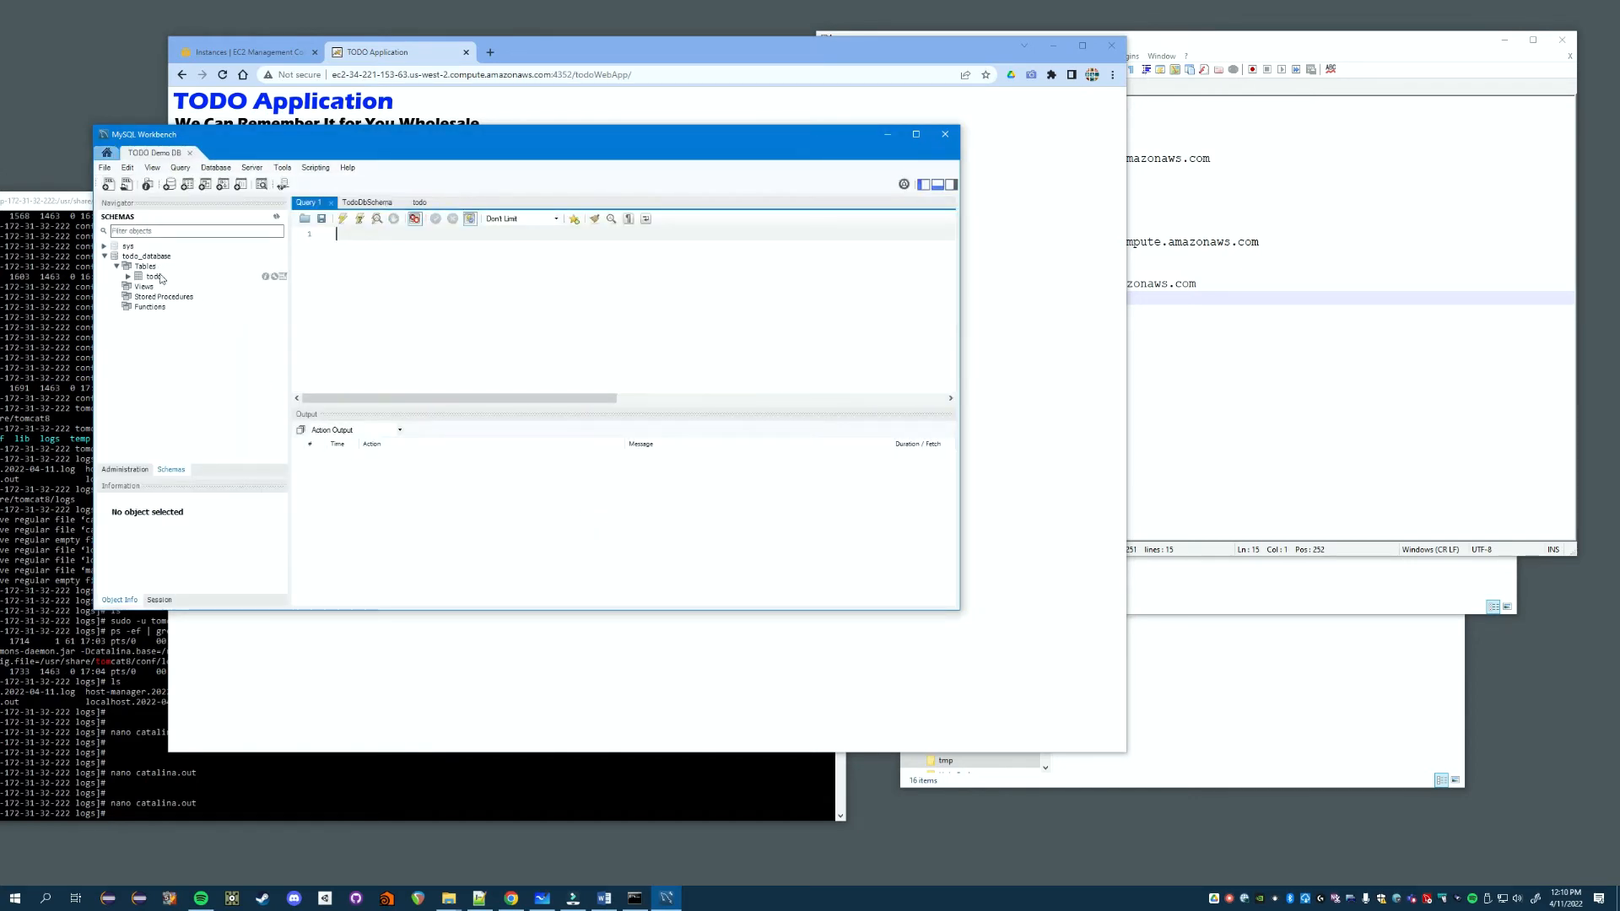
click(154, 276)
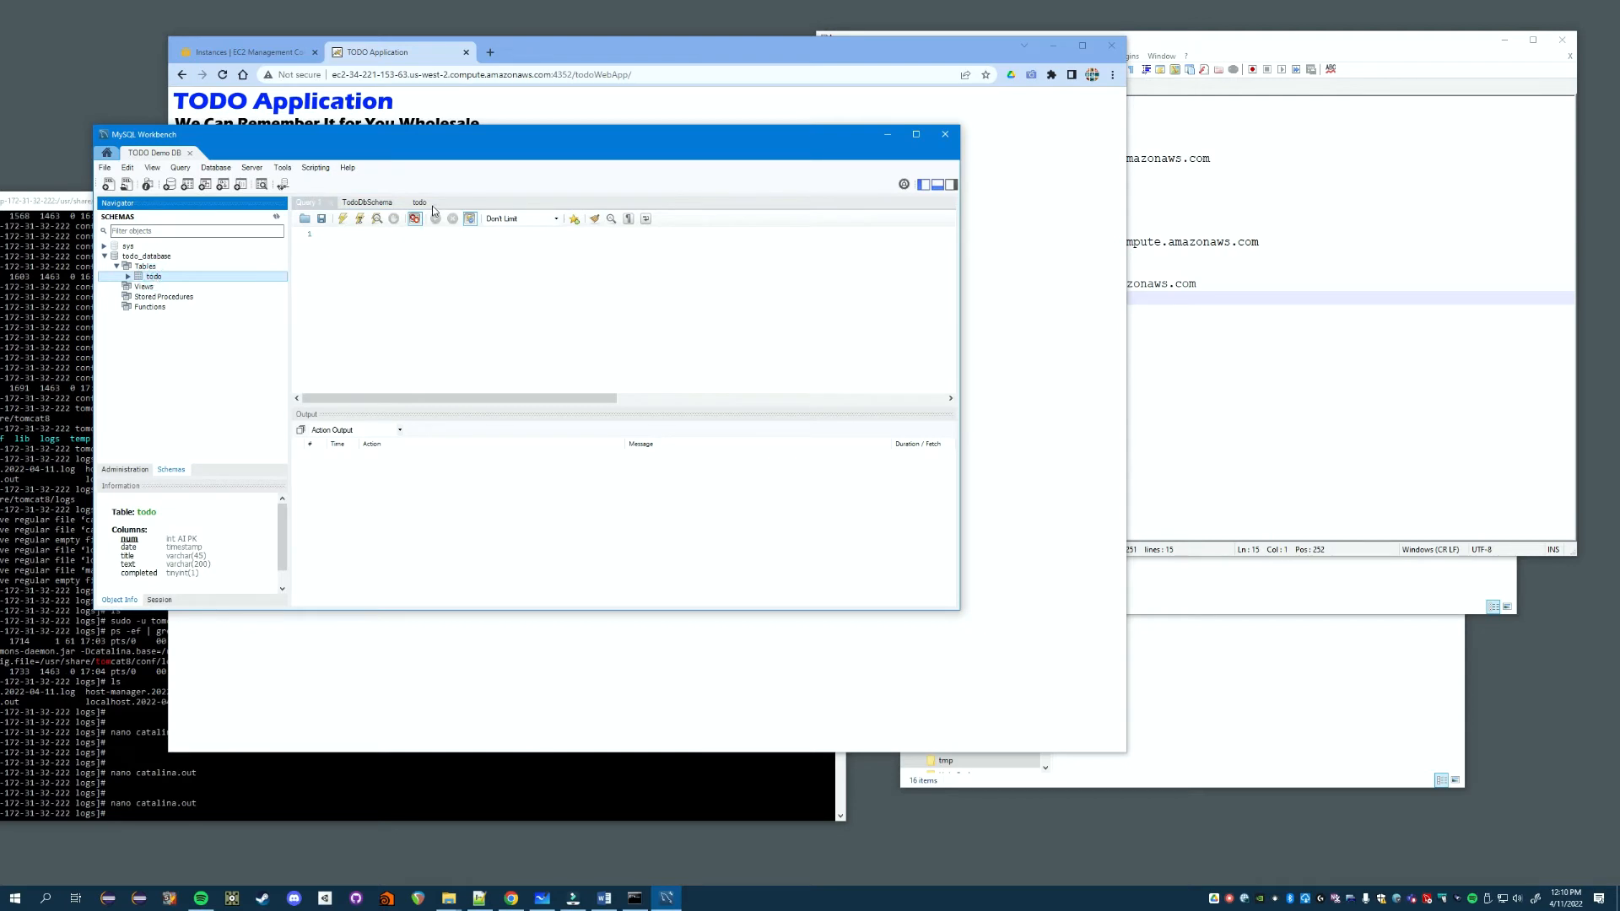
right_click(161, 281)
click(175, 291)
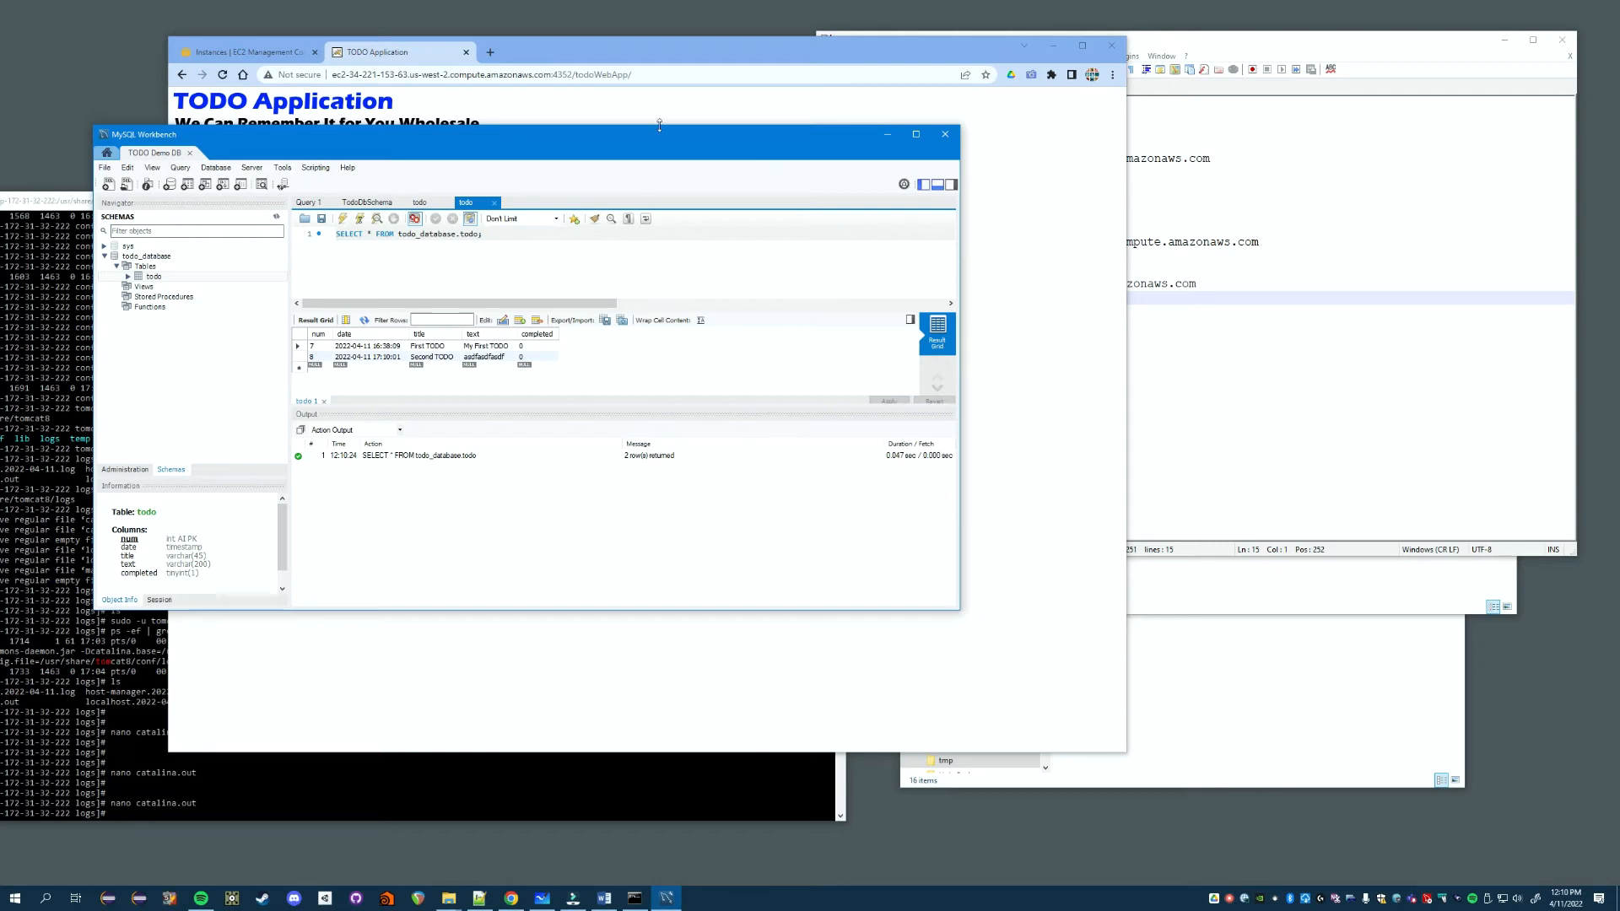
click(947, 136)
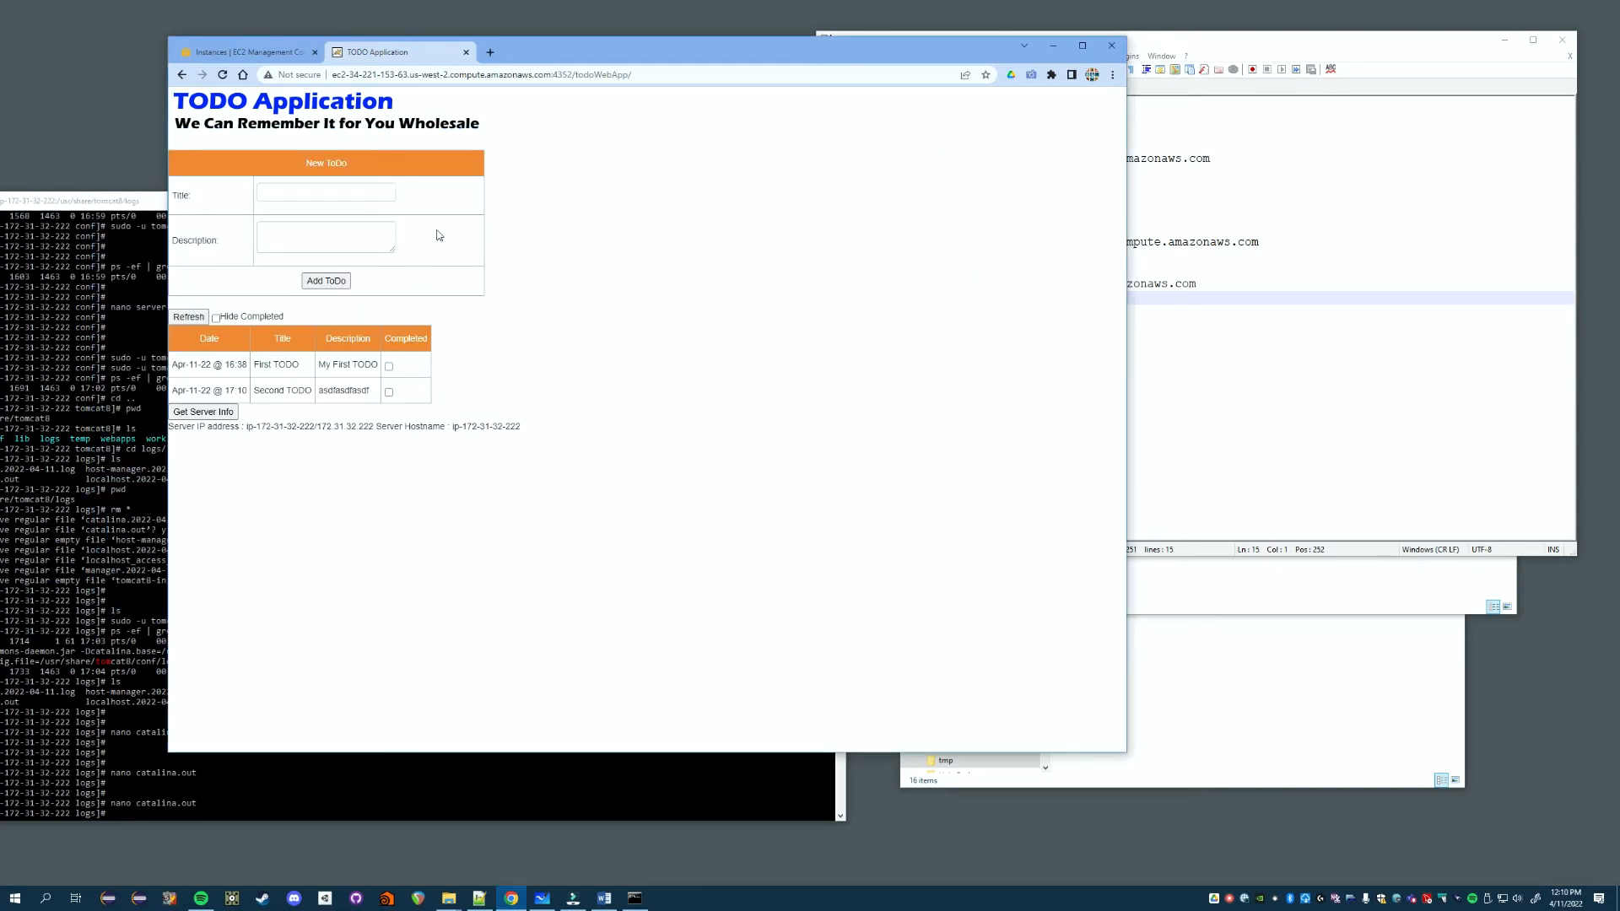
Switch the browser from the TODO application to the EC2 Instances page and arrange its window beside the terminal
drag(560, 62, 523, 69)
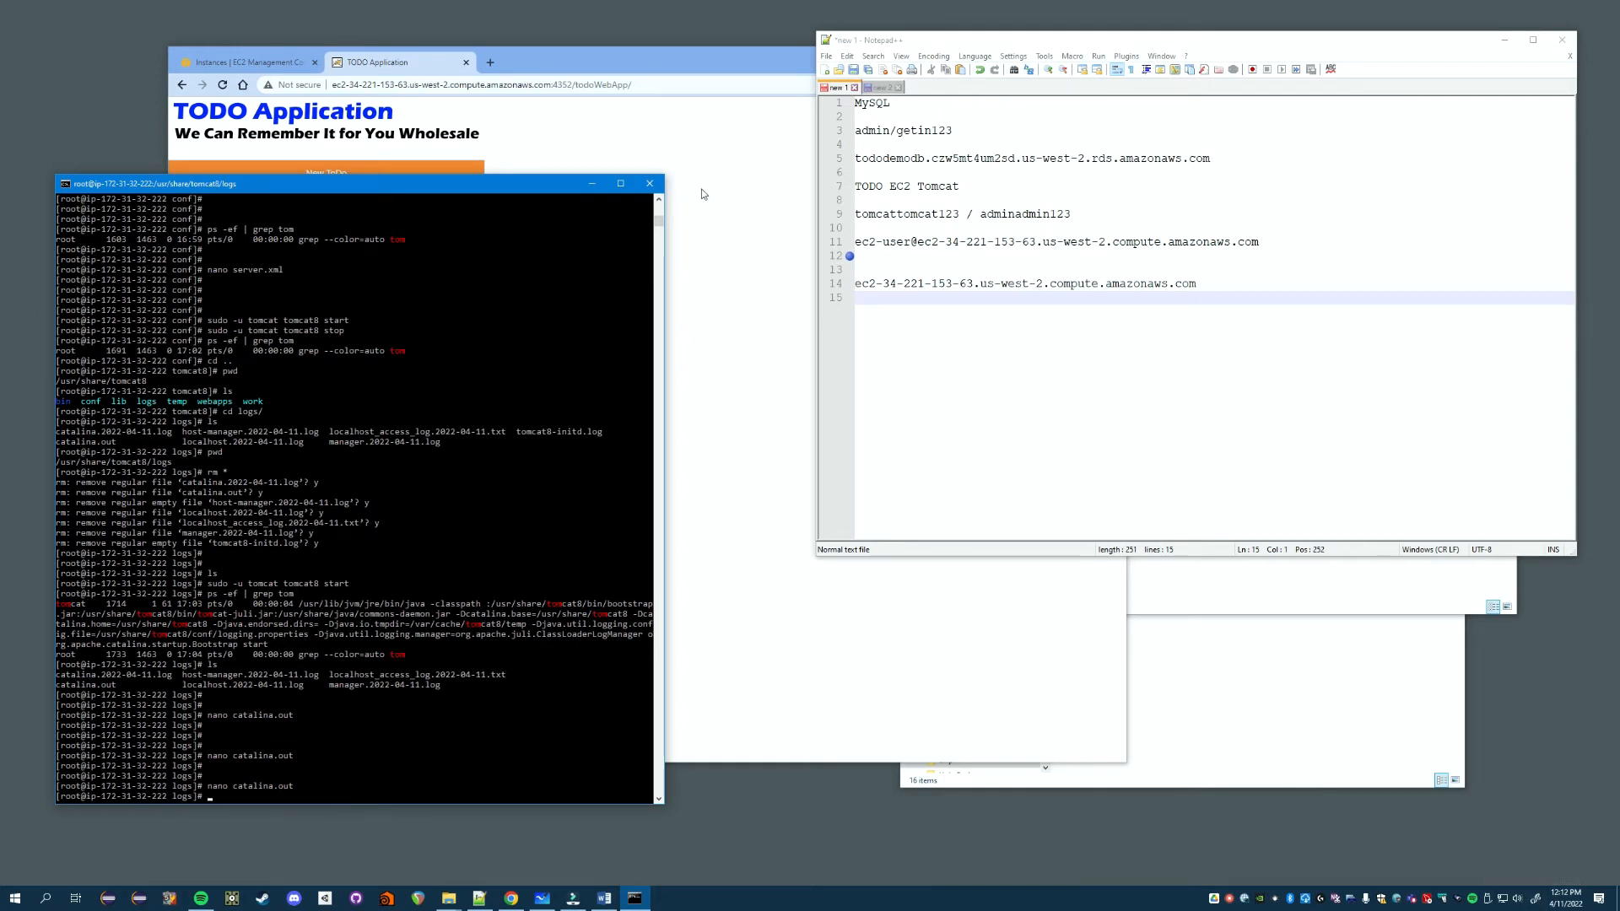
click(652, 57)
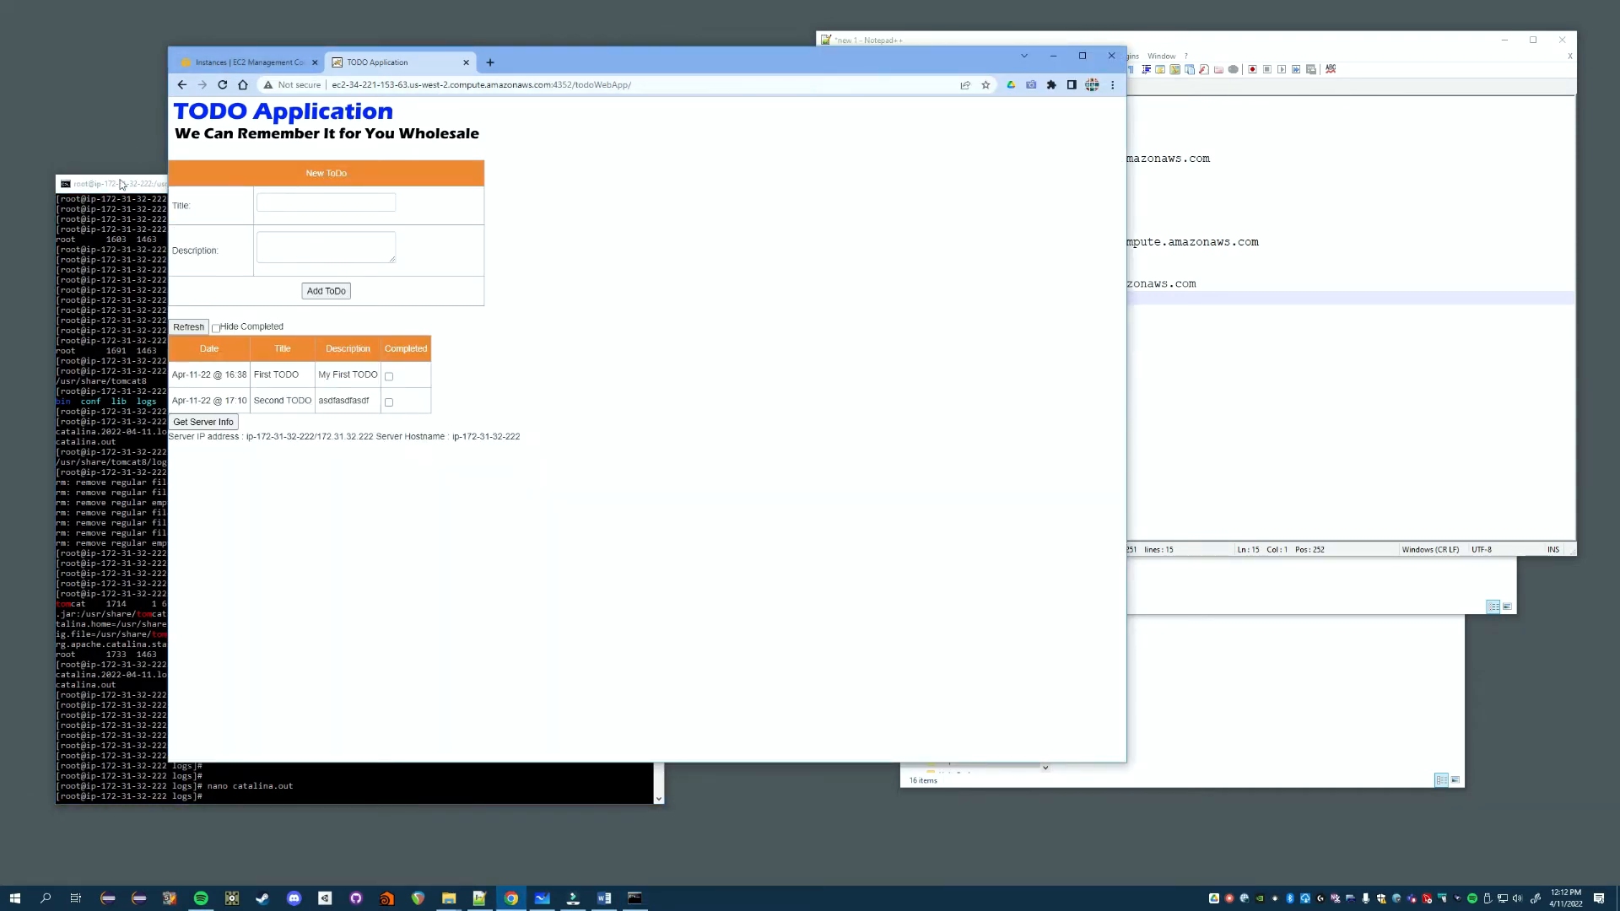
click(119, 183)
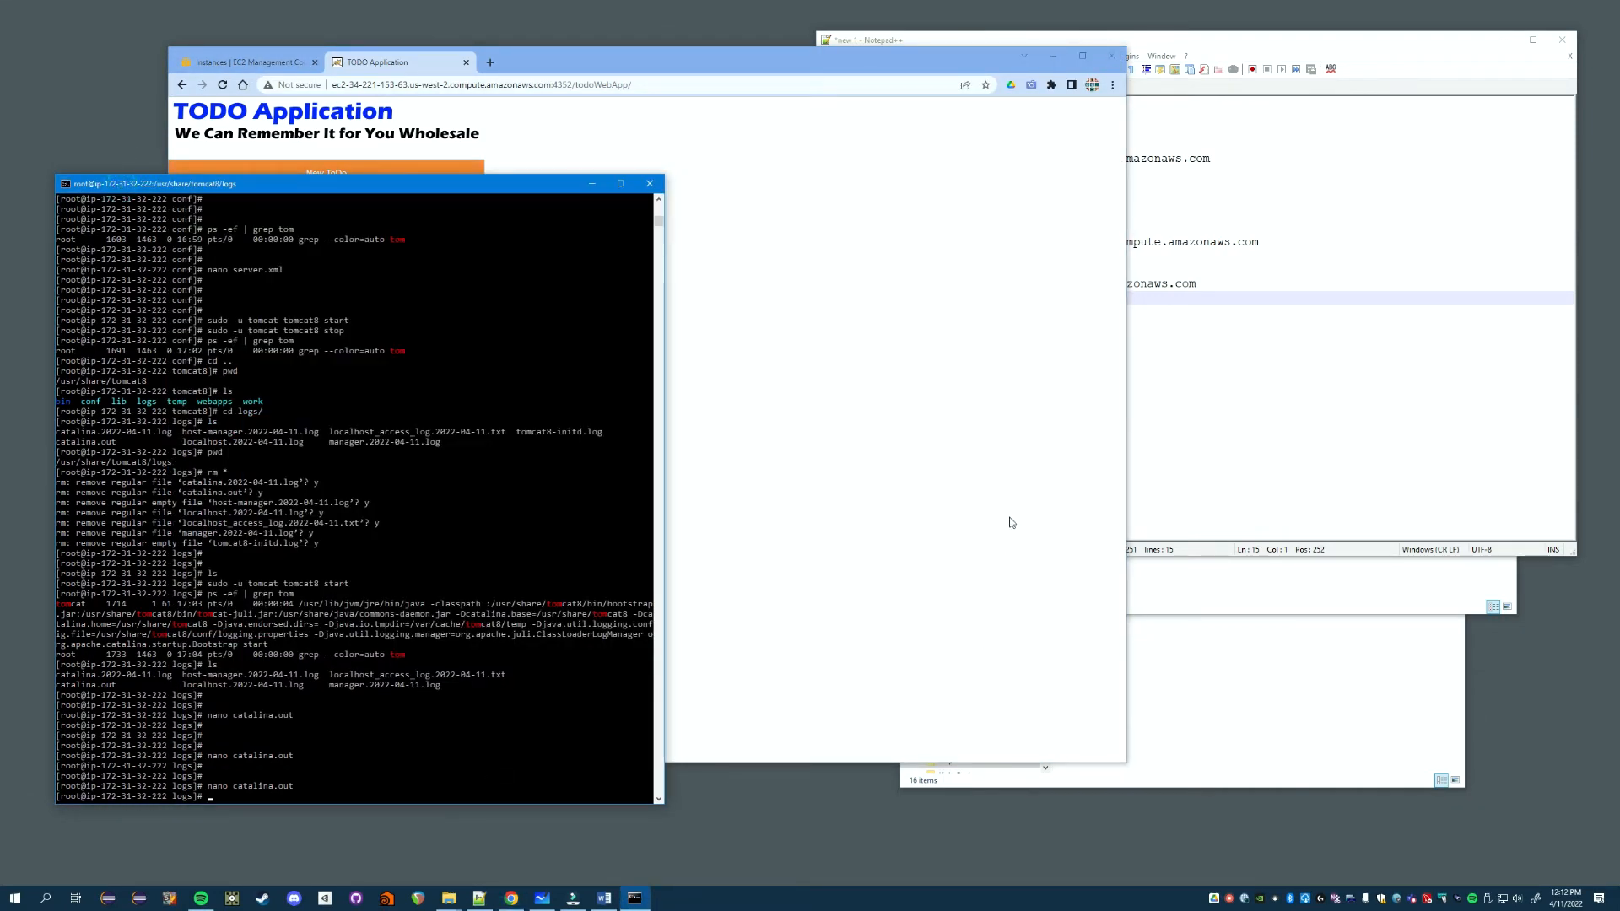
click(210, 57)
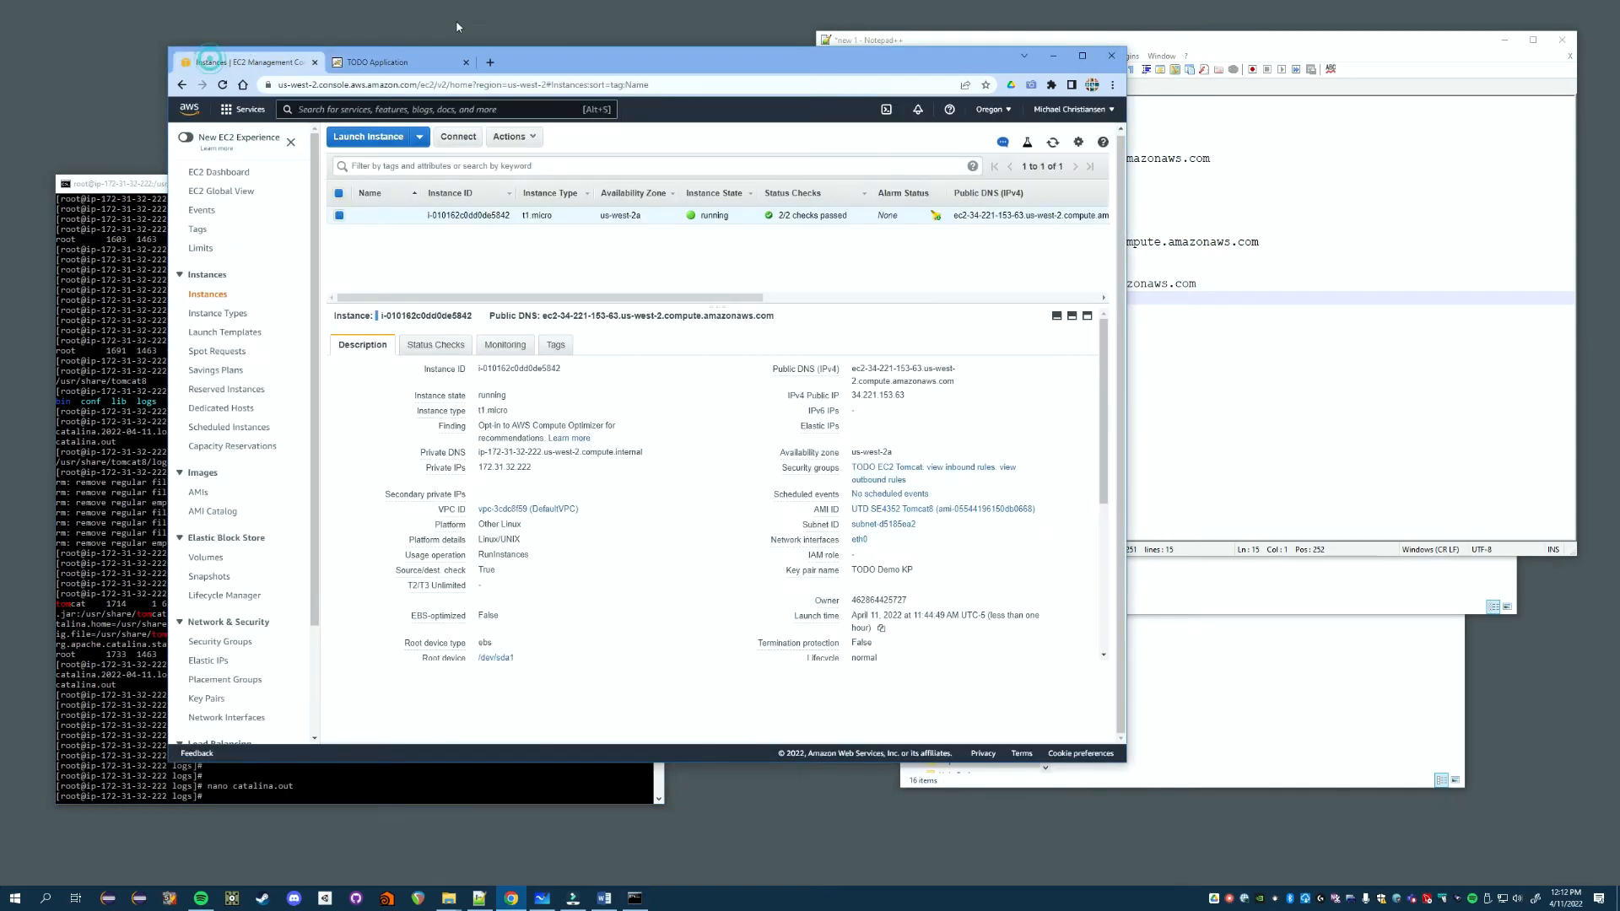
drag(543, 64, 600, 77)
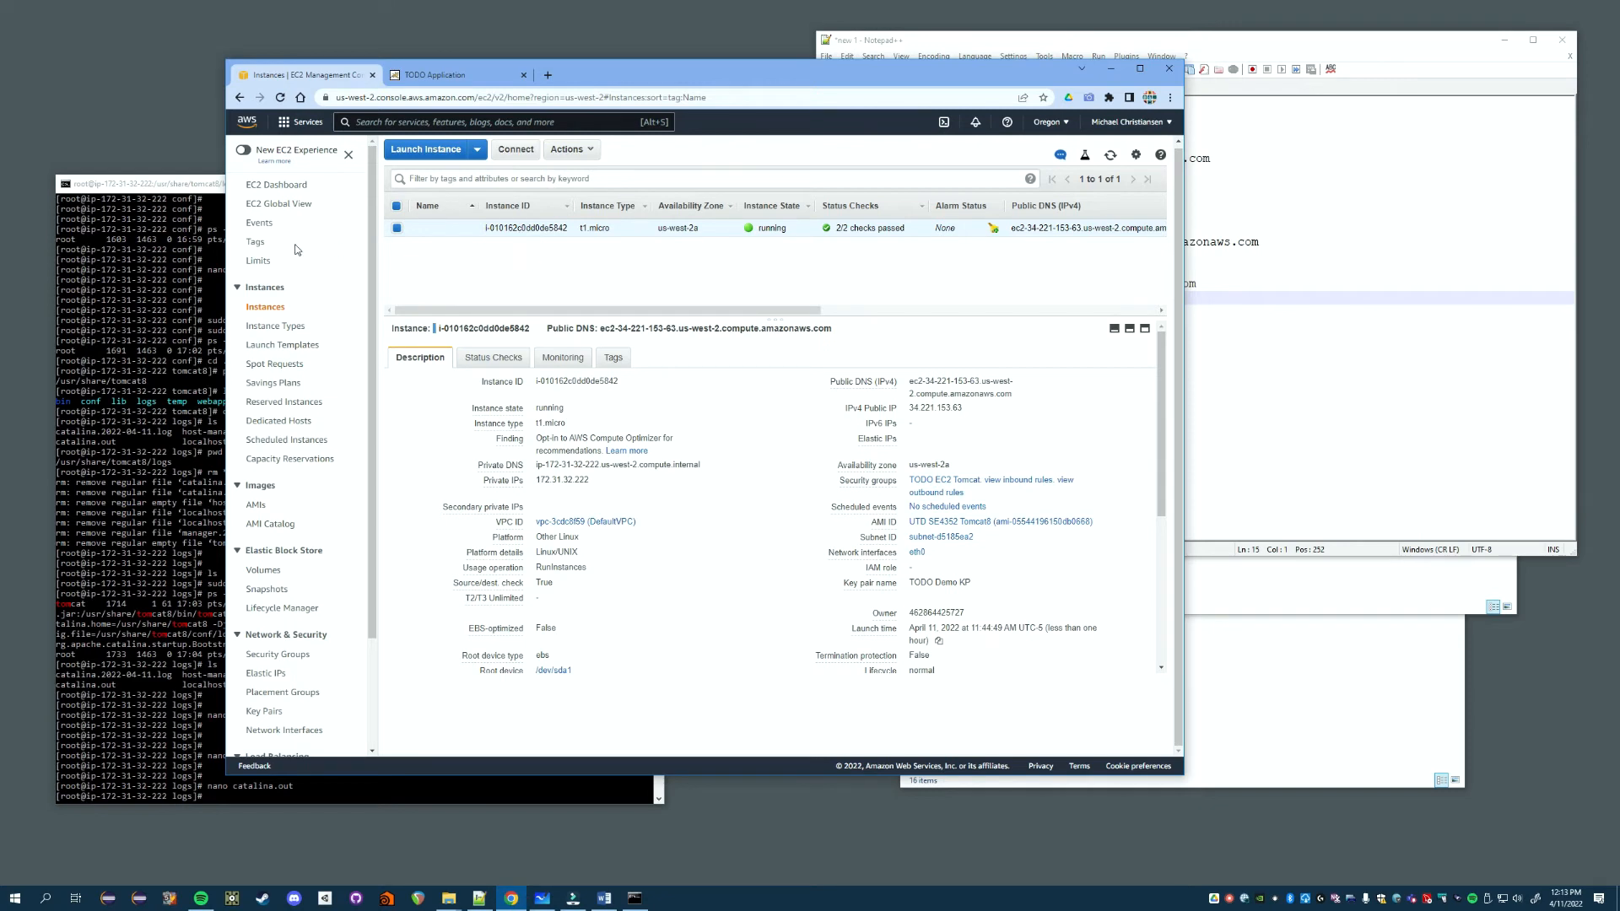
Stop Tomcat from the terminal by rerunning sudo -u tomcat tomcat8 stop
click(143, 183)
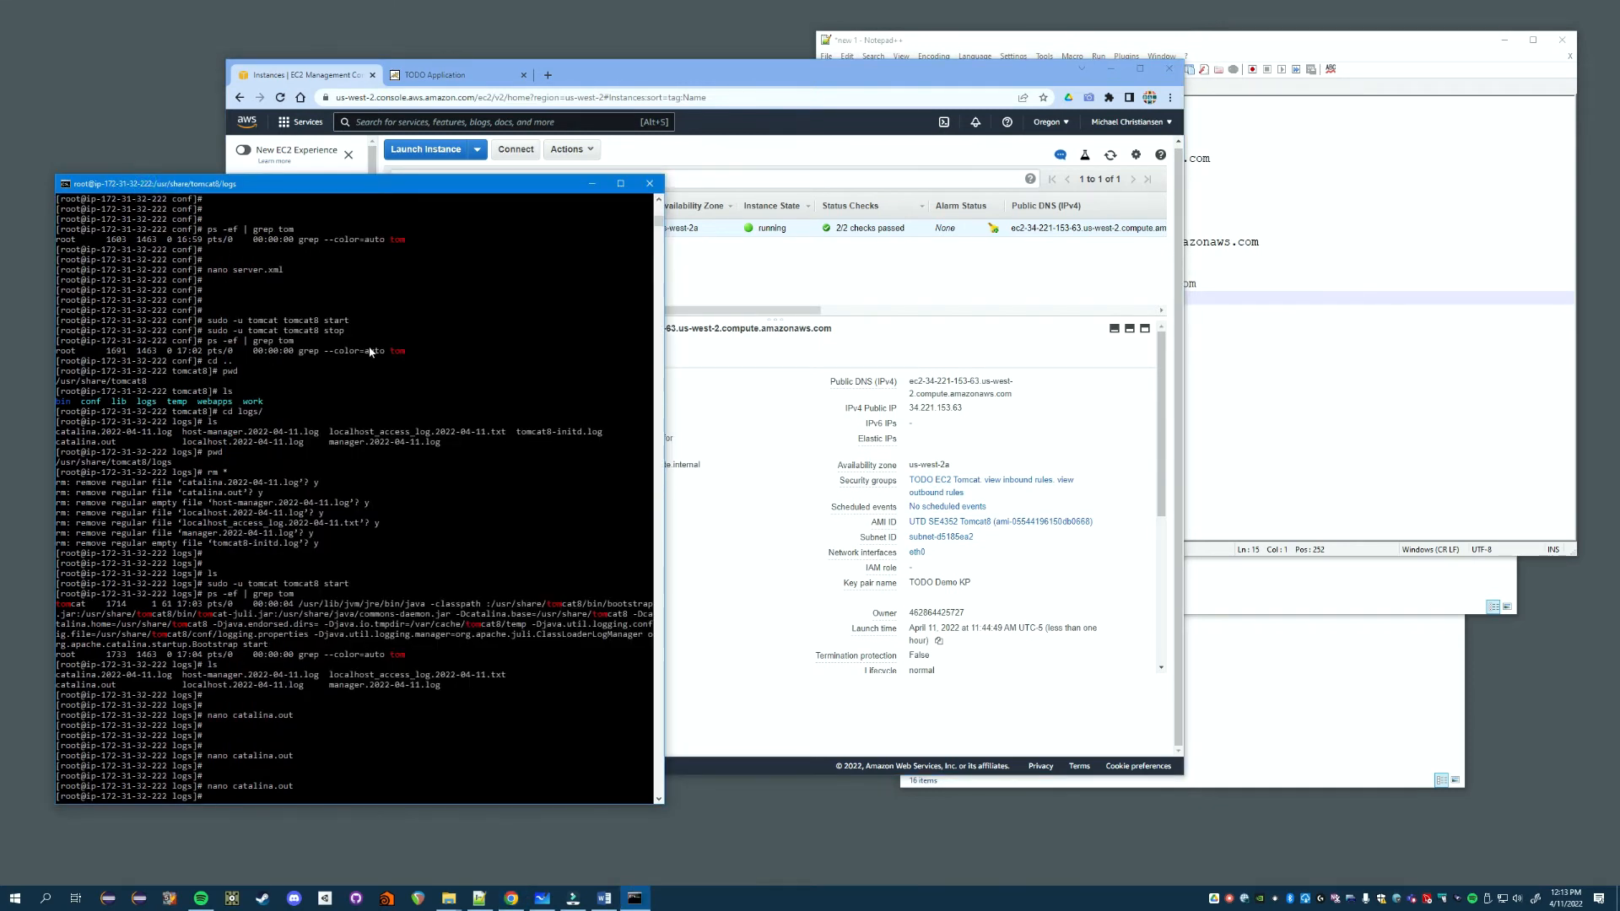
key(Up)
key(Up)
key(Up)
key(Up)
key(Return)
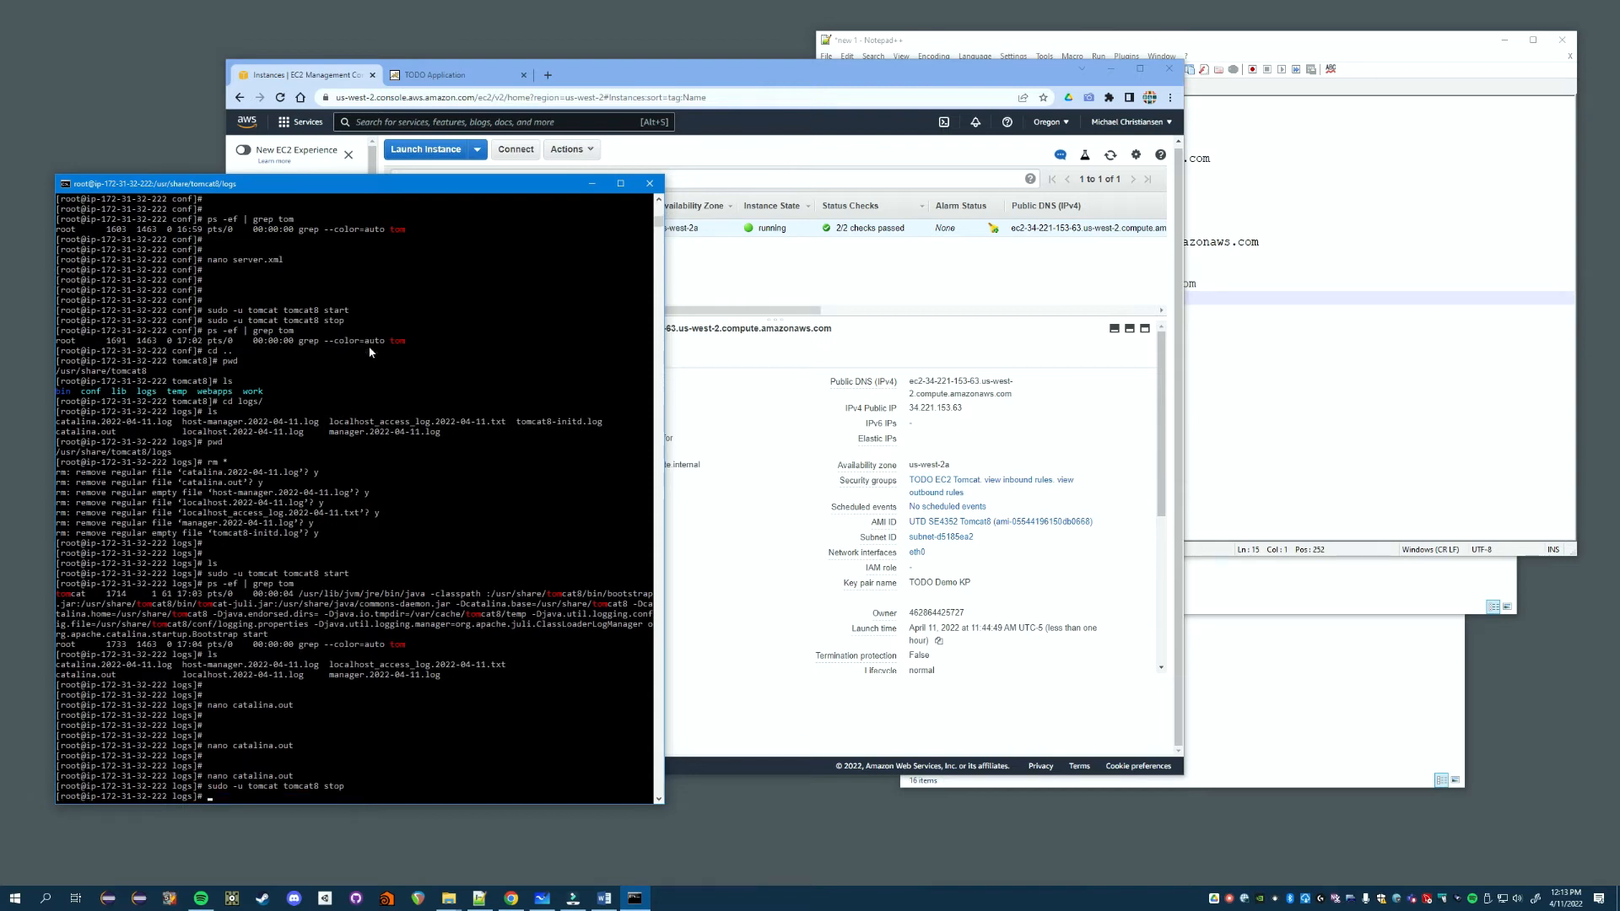
Check for remaining Tomcat processes in the terminal with ps -ef | grep tom
key(Up)
key(Up)
key(Up)
key(Up)
key(Up)
key(Up)
key(Up)
key(Return)
key(Return)
key(Return)
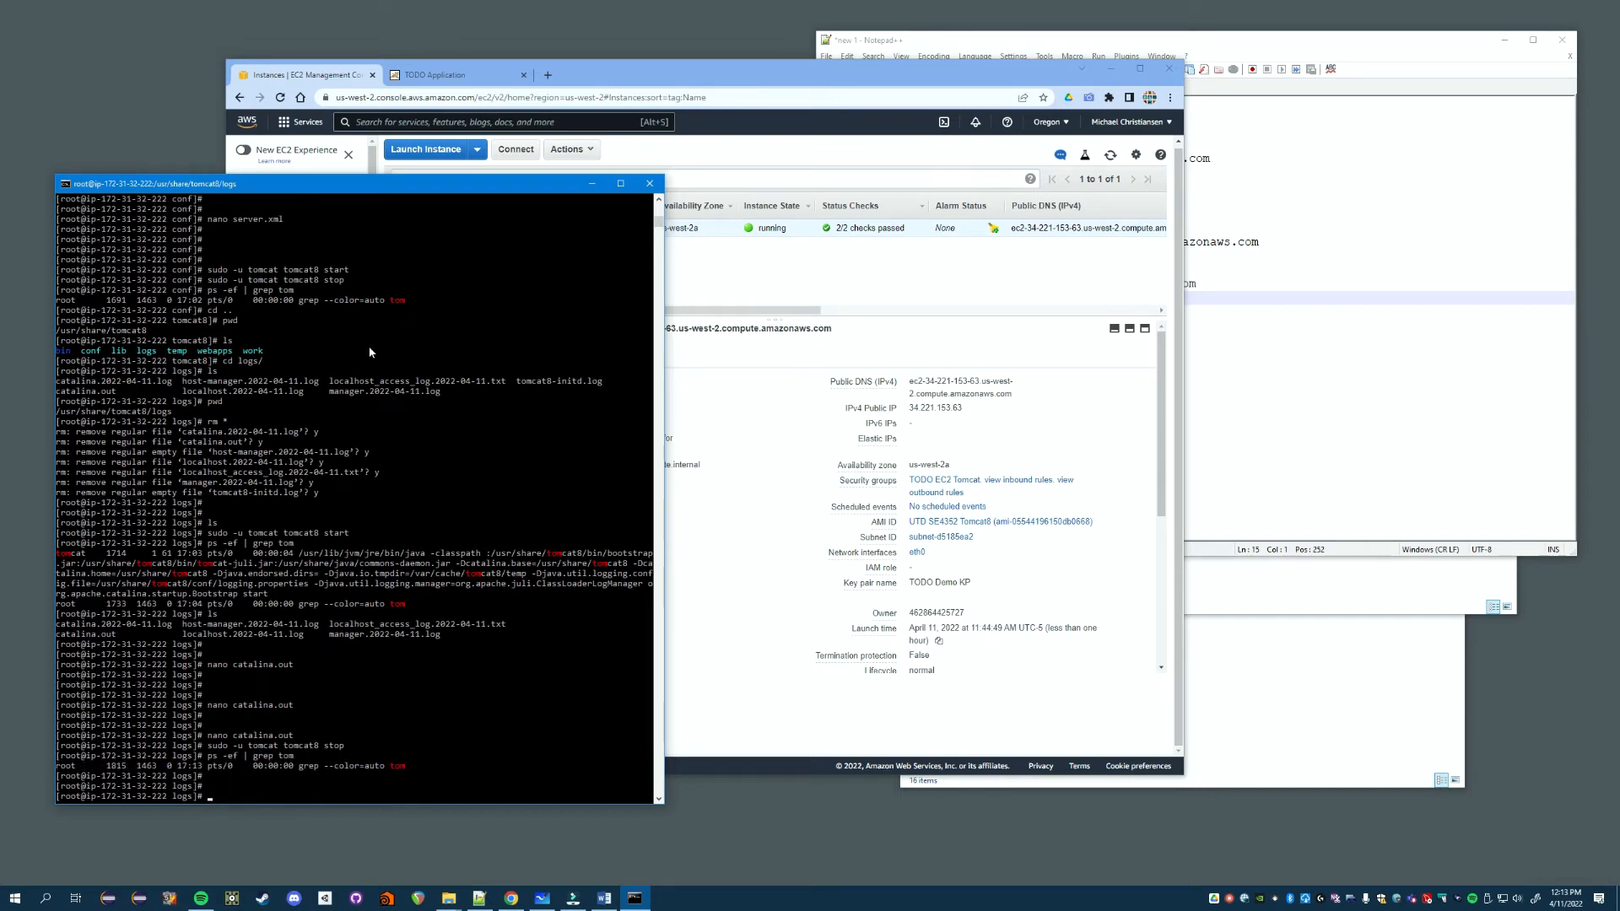
key(Return)
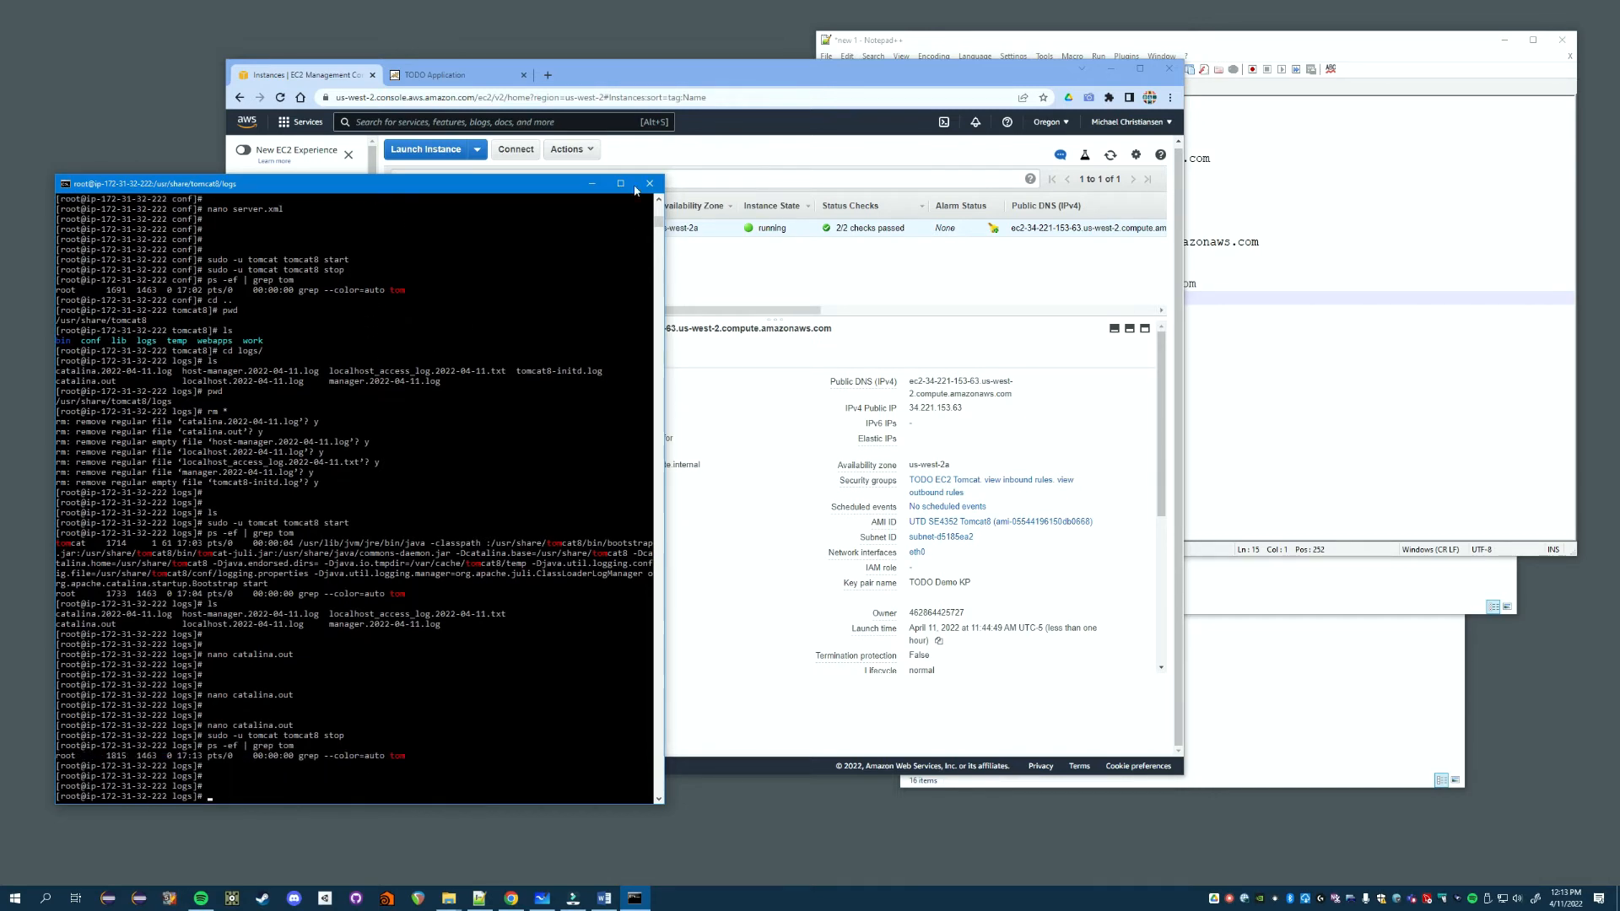
Return to the EC2 Instances page, reselect the running instance and review the actions available for it
click(677, 75)
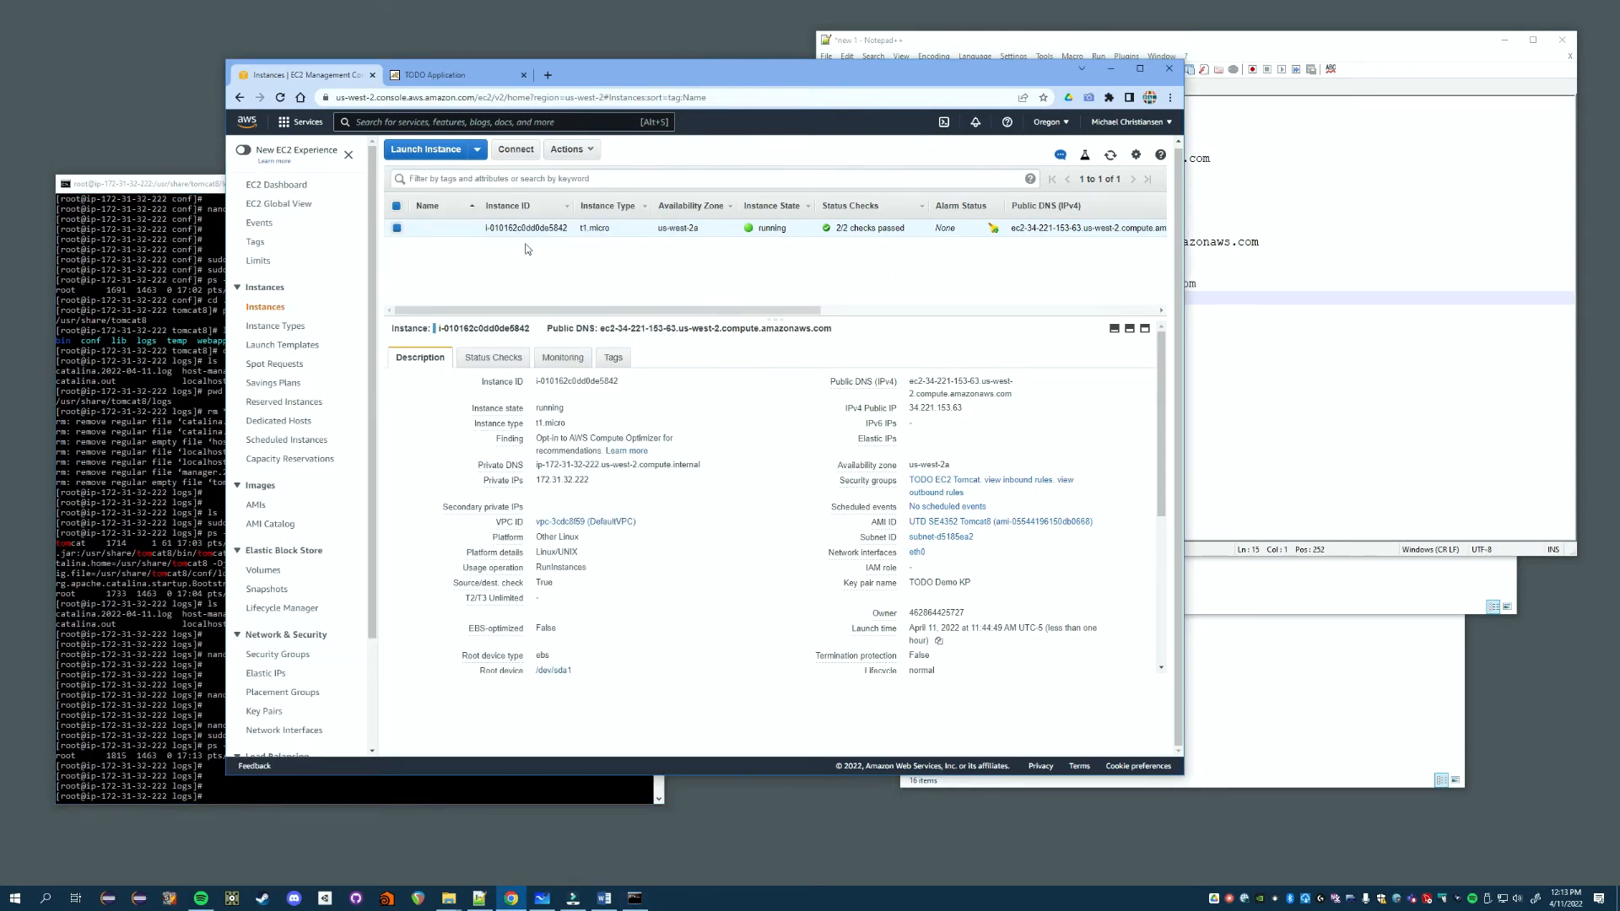
click(398, 229)
click(398, 230)
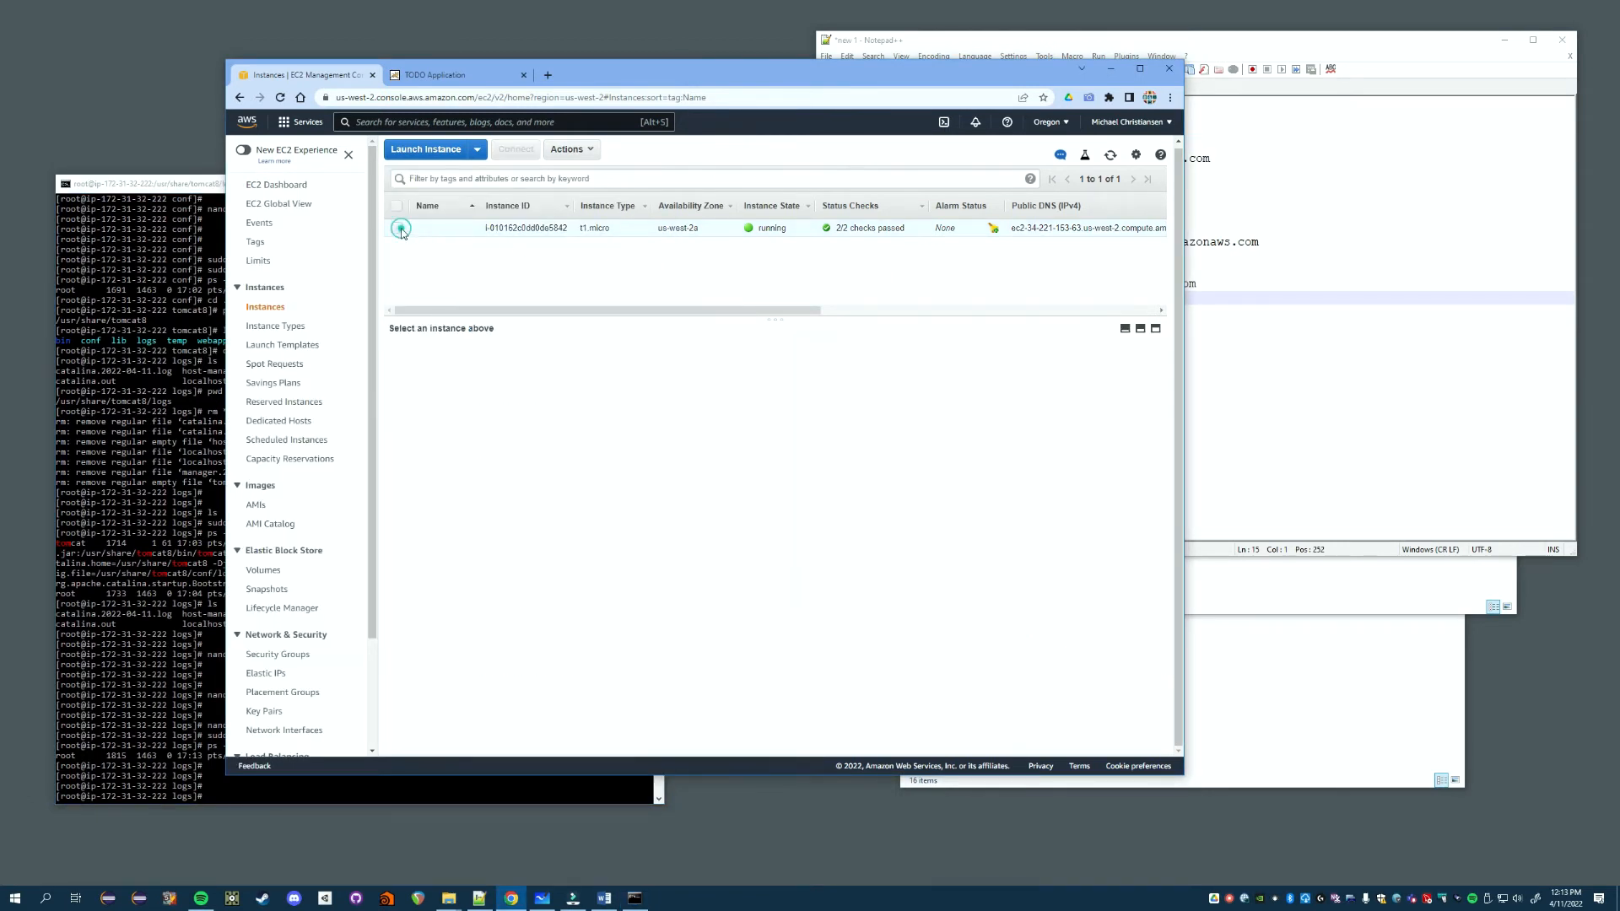
click(579, 148)
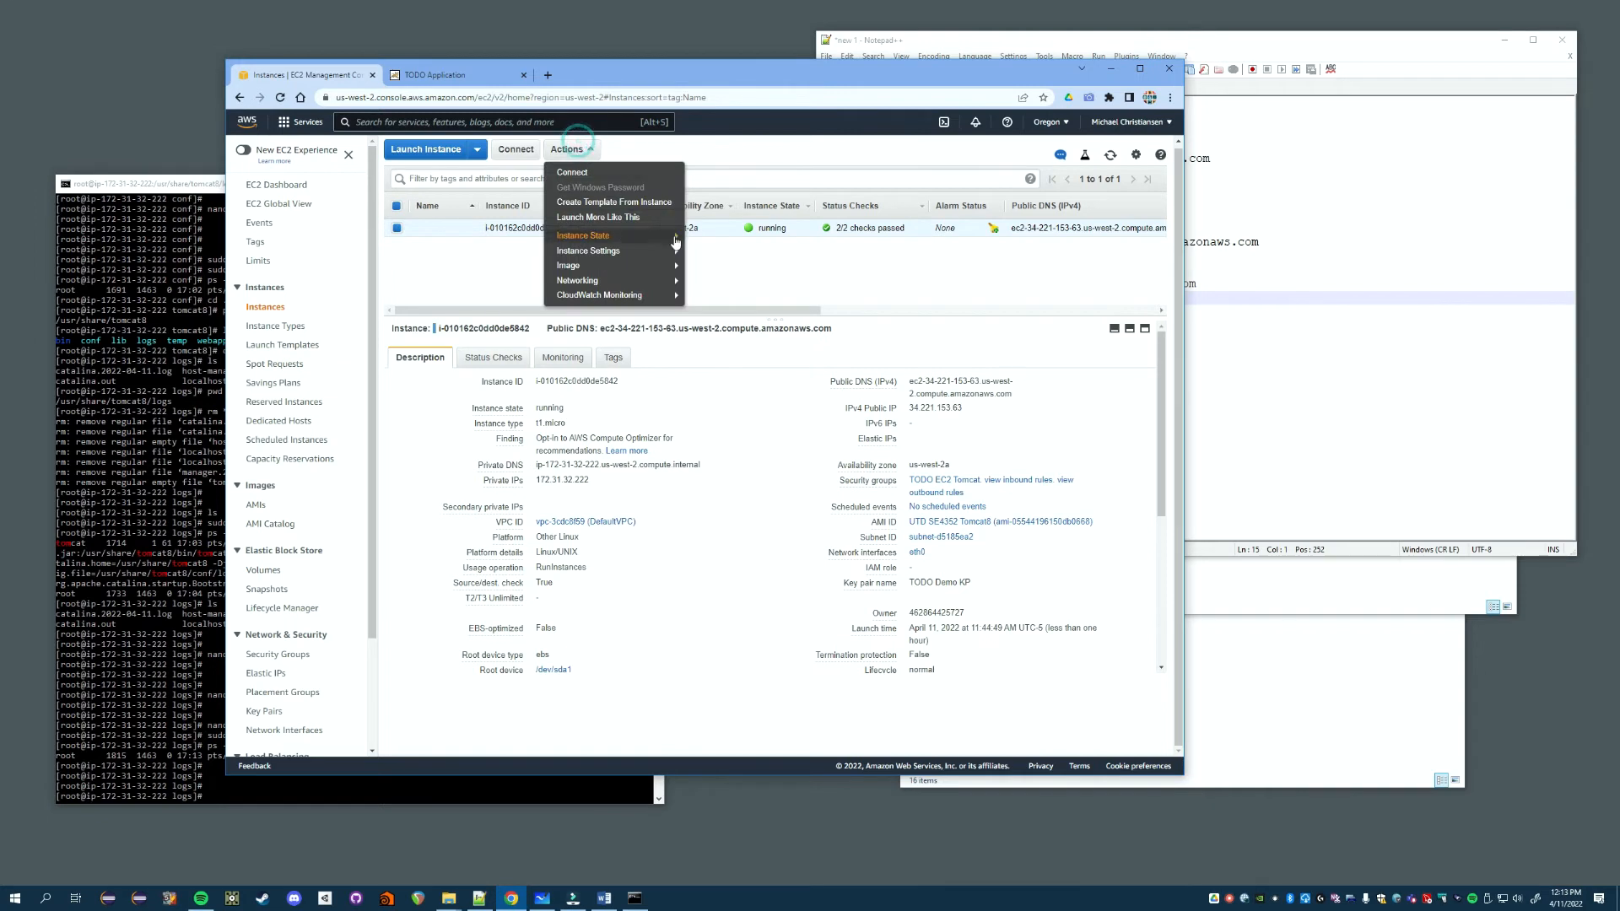
mouse_move(601, 253)
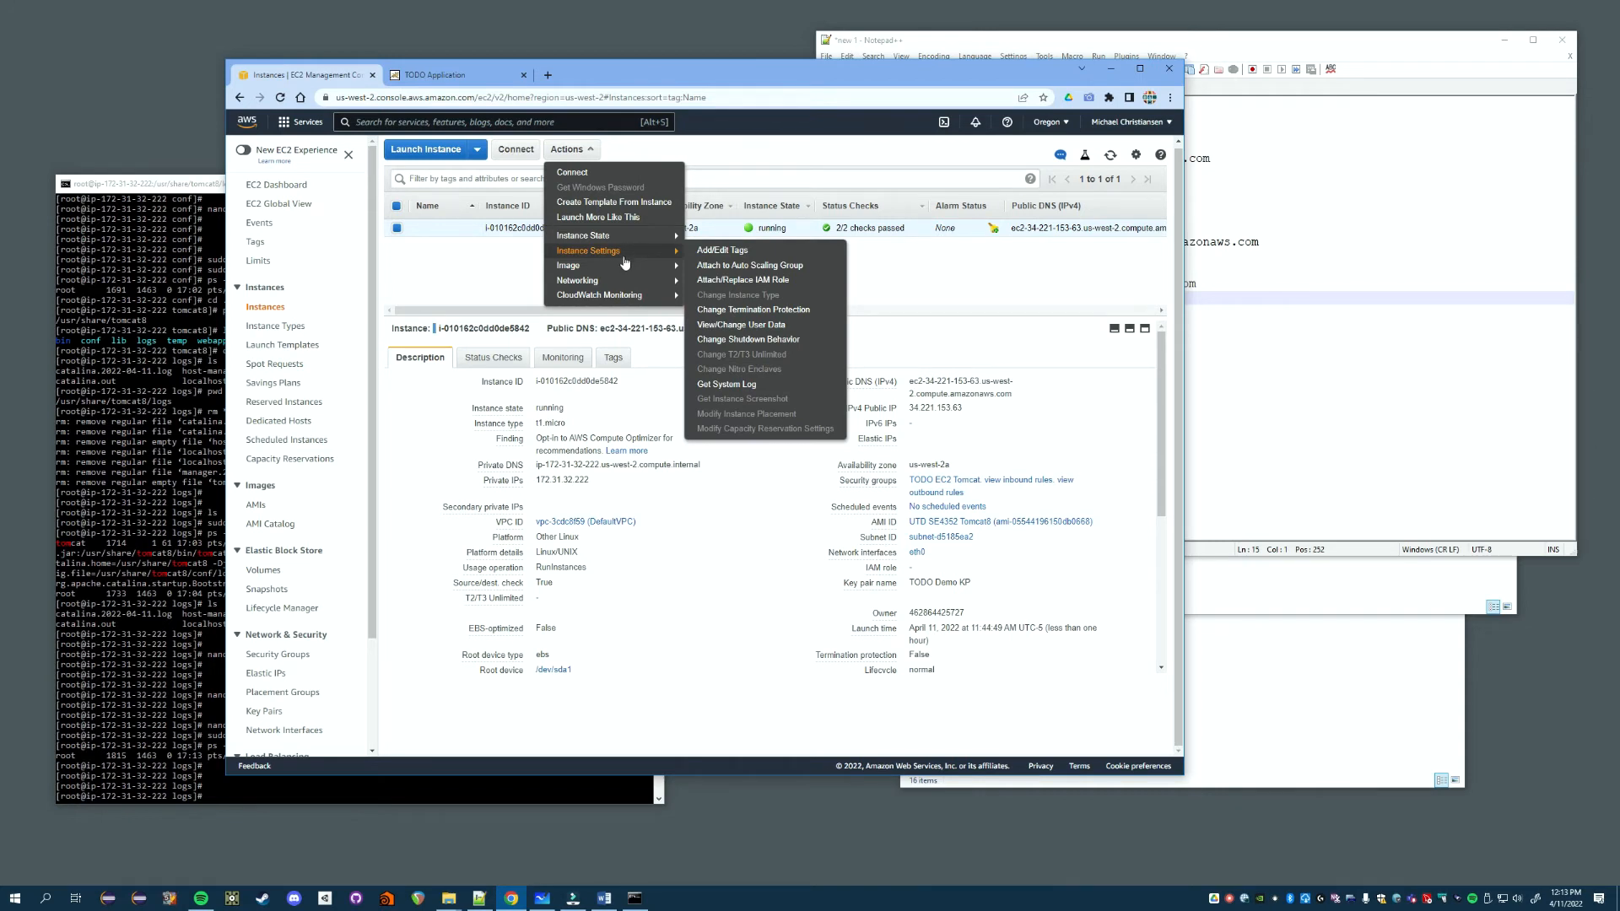
mouse_move(606, 297)
click(478, 293)
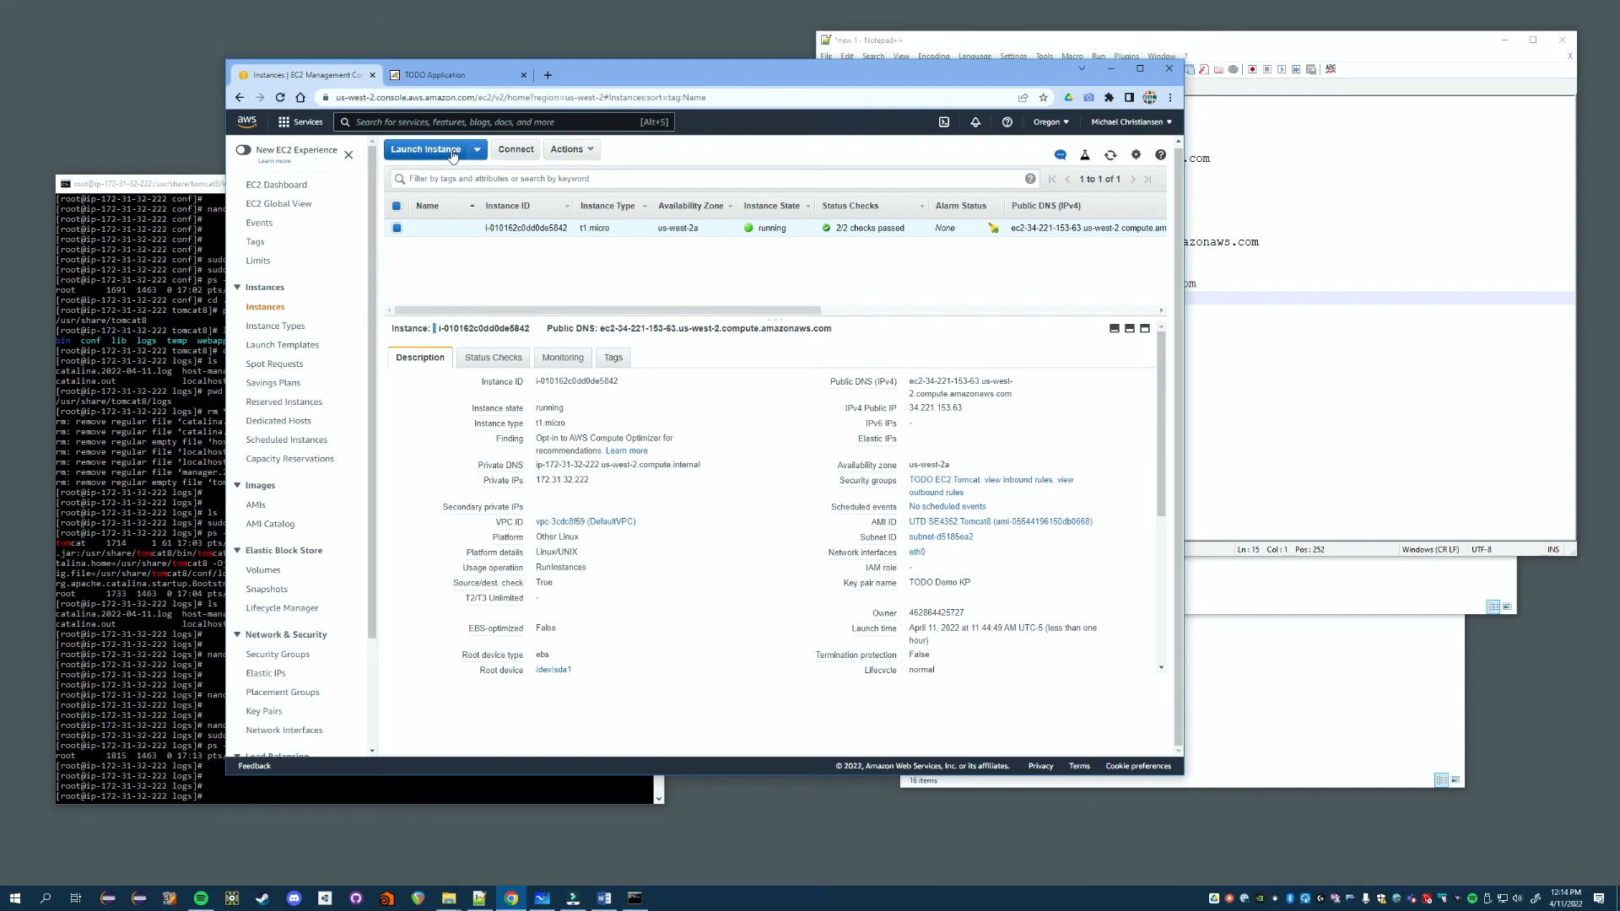
mouse_move(471, 229)
click(396, 229)
click(397, 228)
click(570, 149)
mouse_move(635, 243)
Create an image named "TODO EC2 Tomcat" from the running EC2 instance, keeping the default volume settings
click(558, 150)
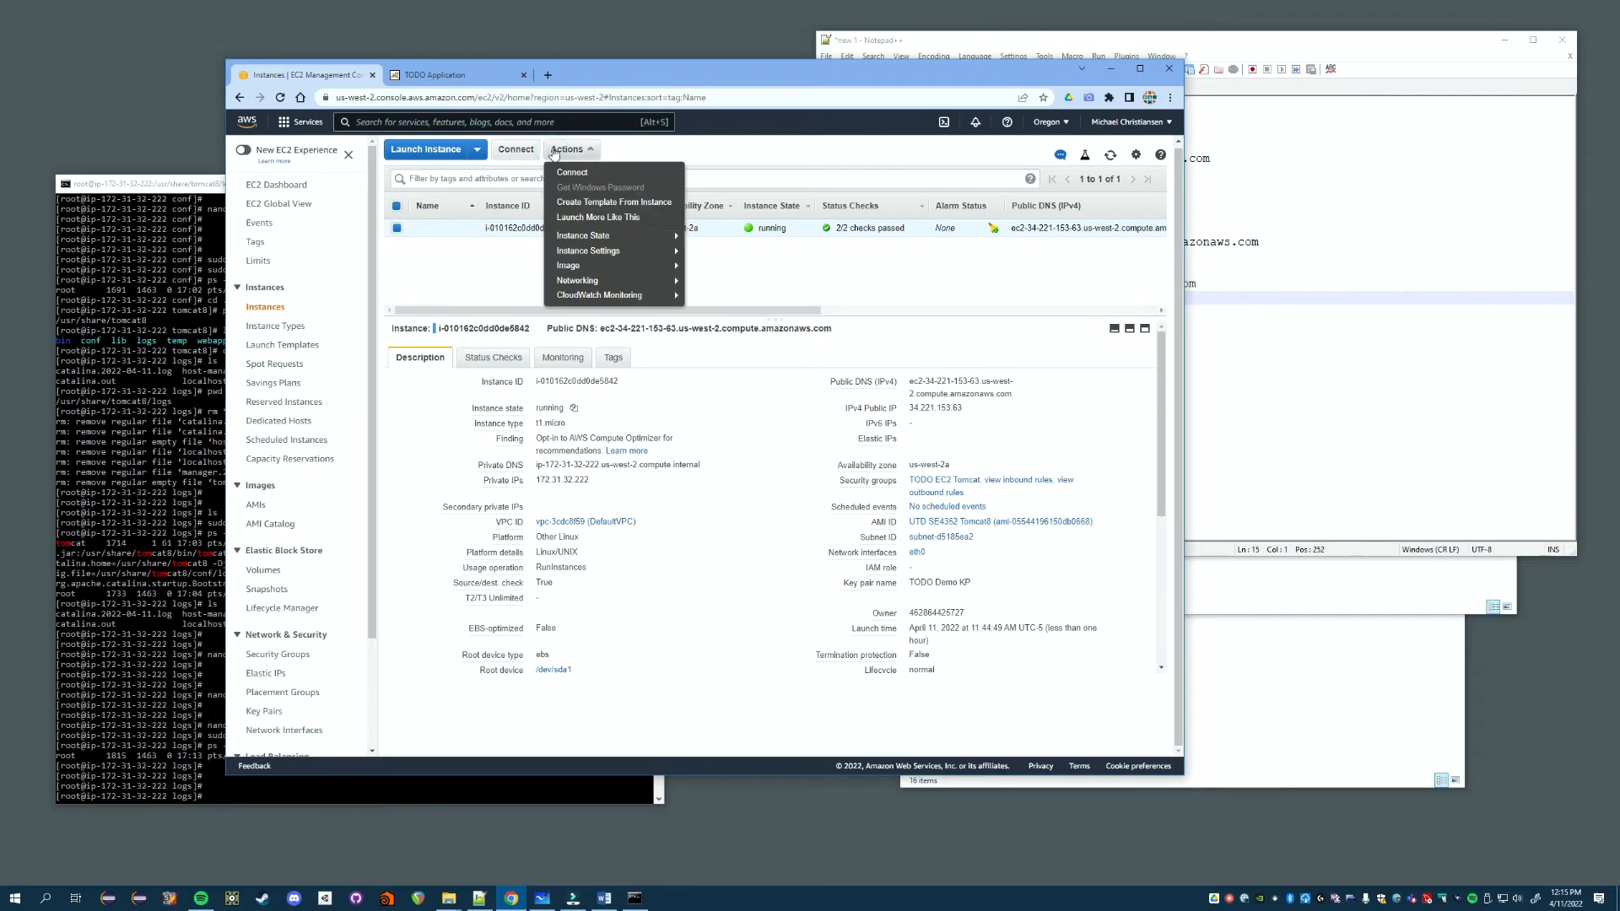
mouse_move(616, 254)
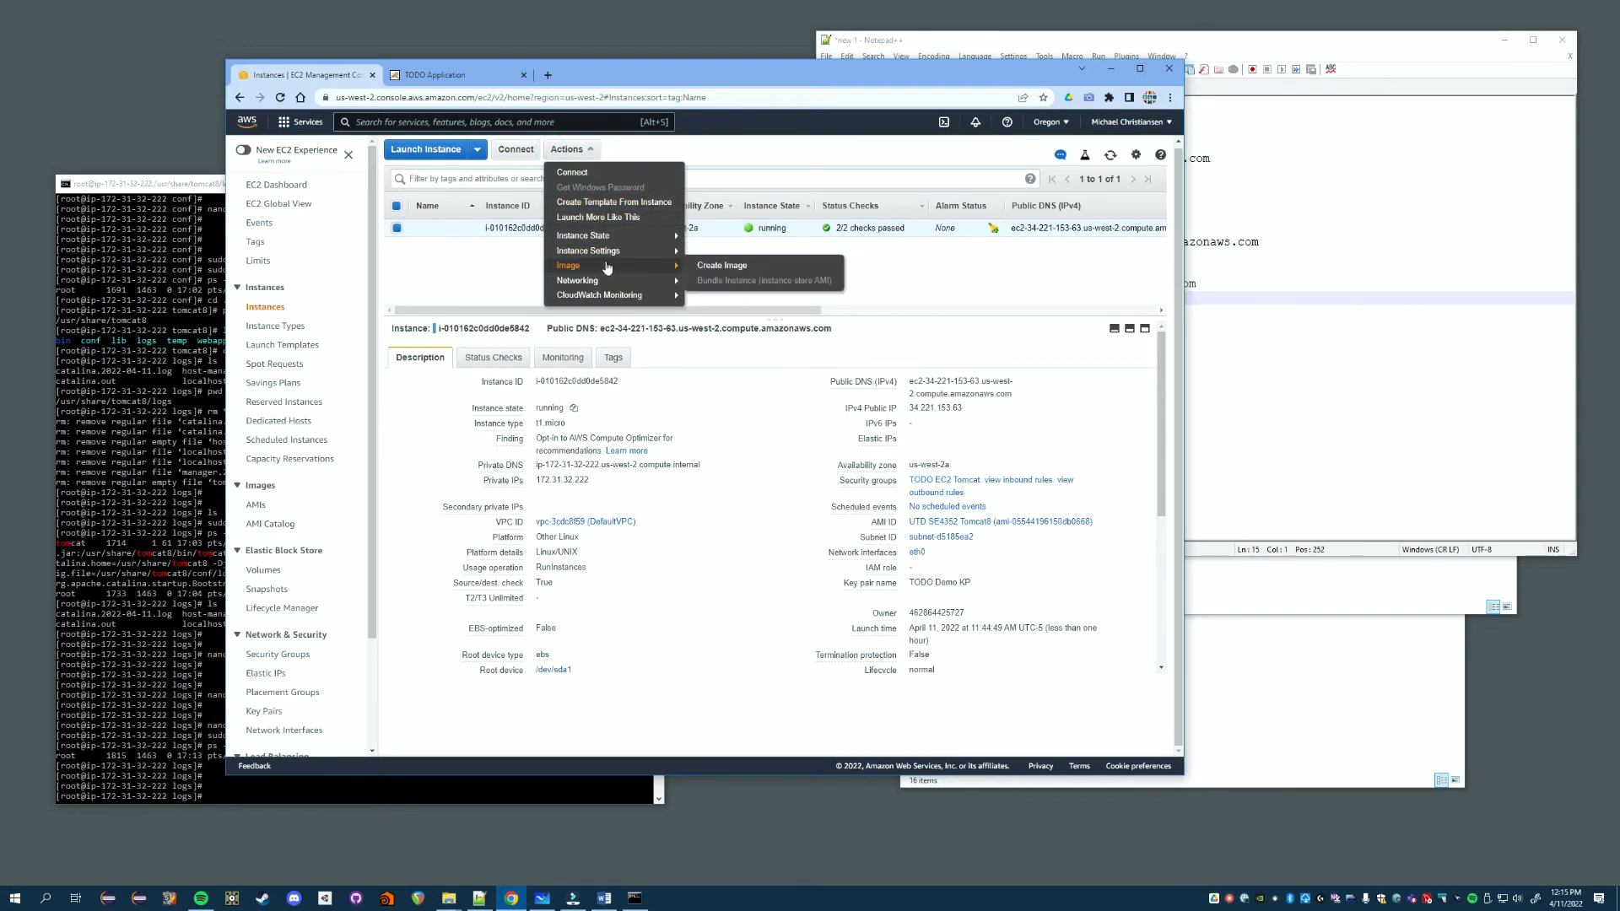
click(733, 268)
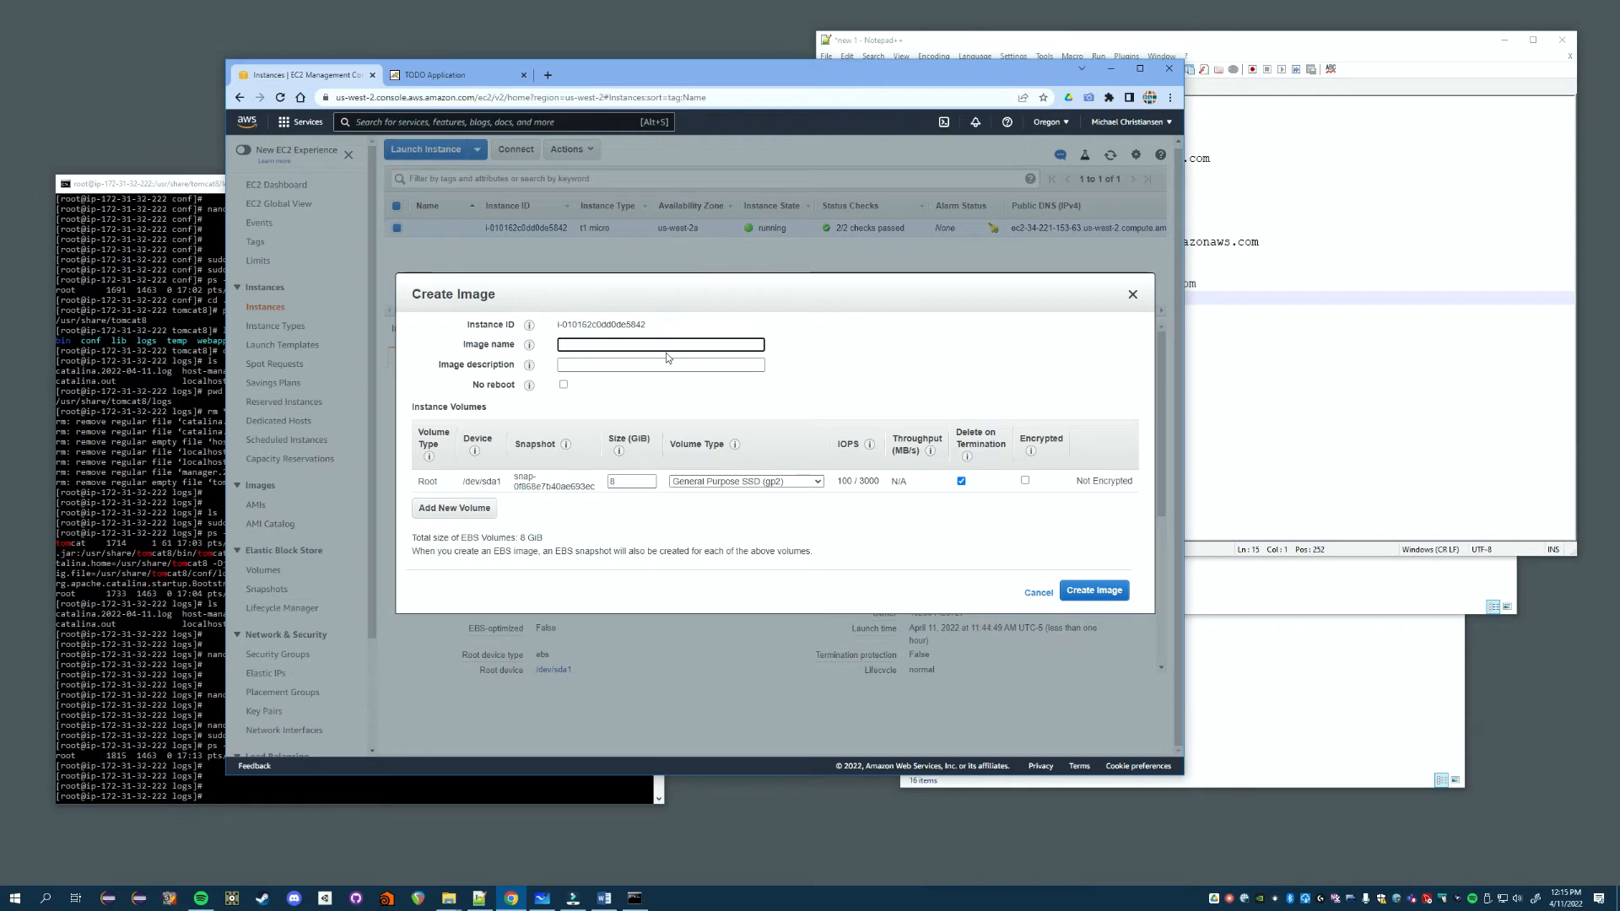
text(TODO EC2 Tomcat)
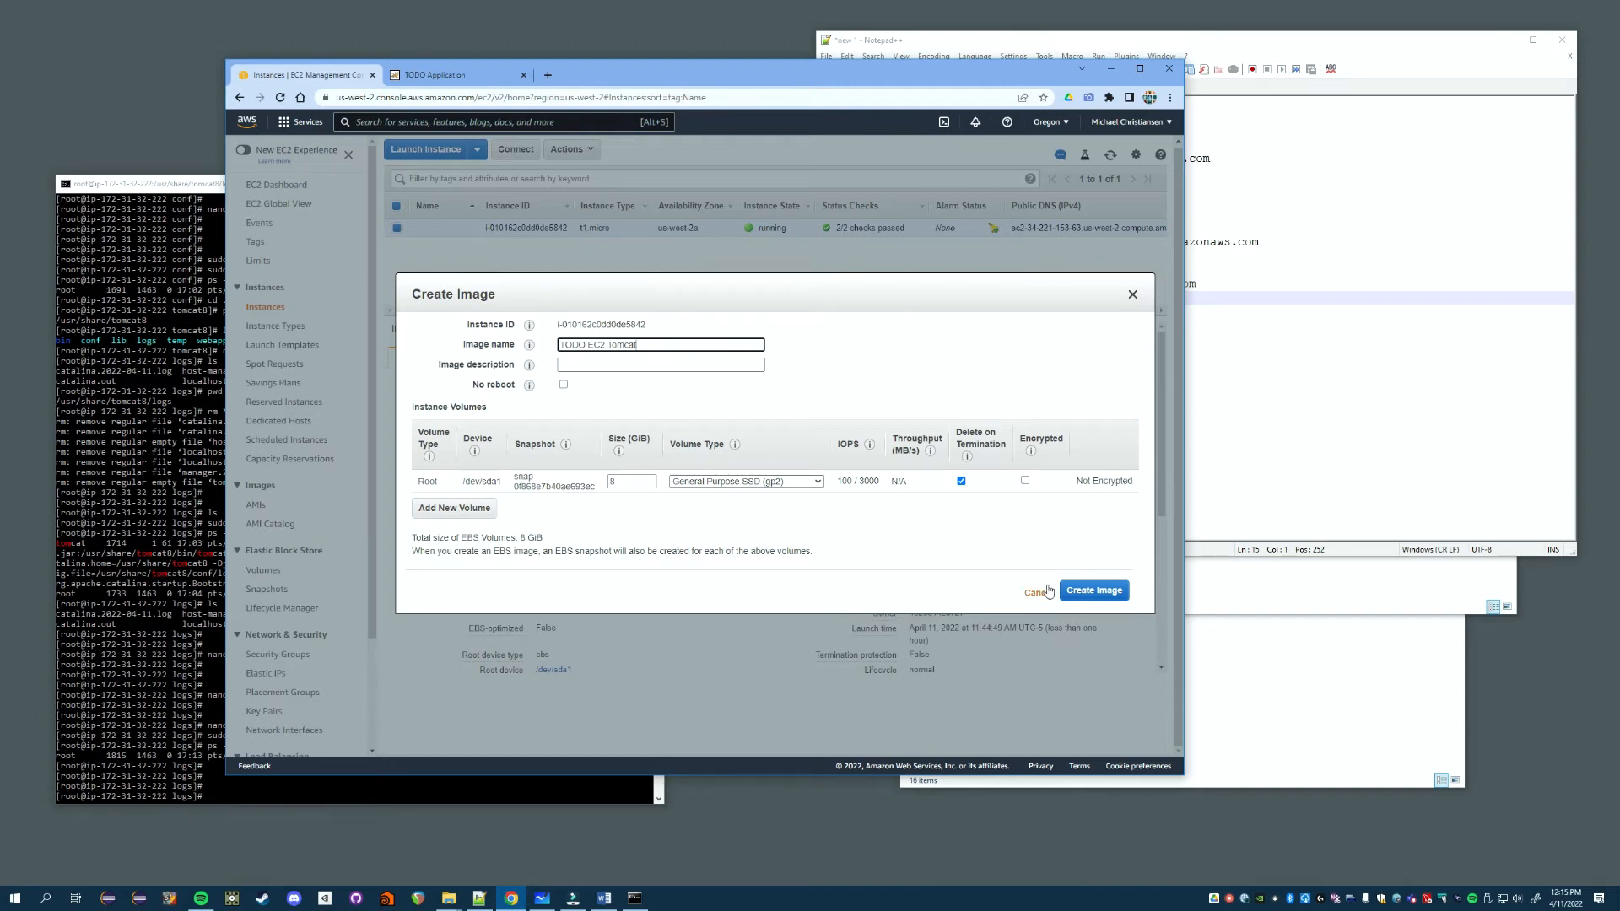
click(1108, 588)
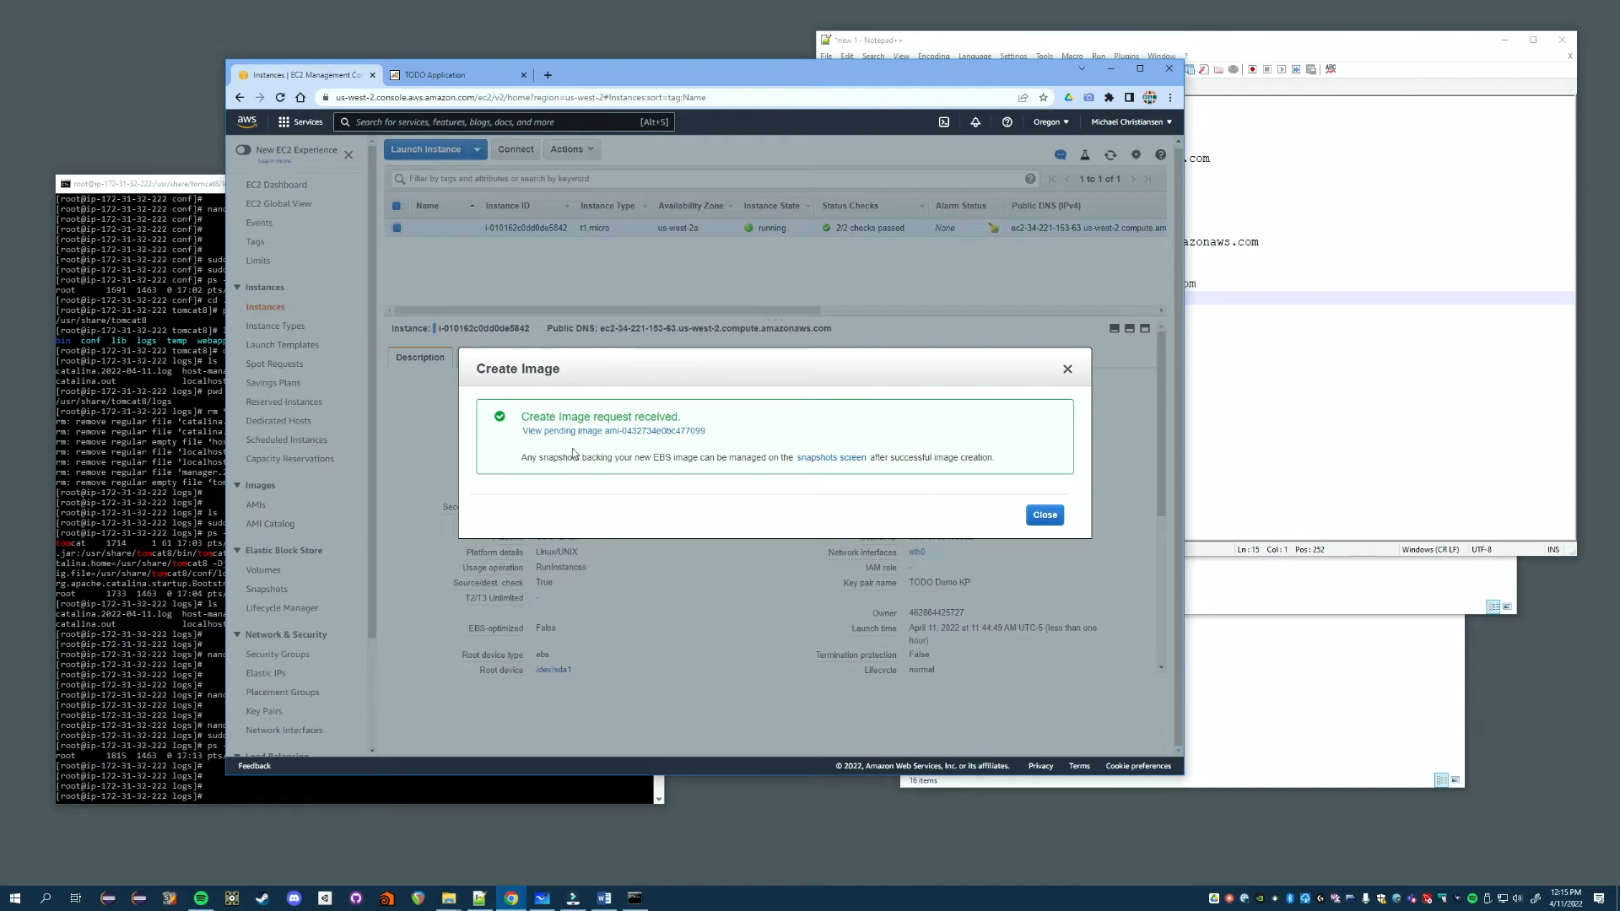
Close the image request confirmation, open the AMI list and refresh it to check the status of the TODO EC2 Tomcat image
click(1038, 516)
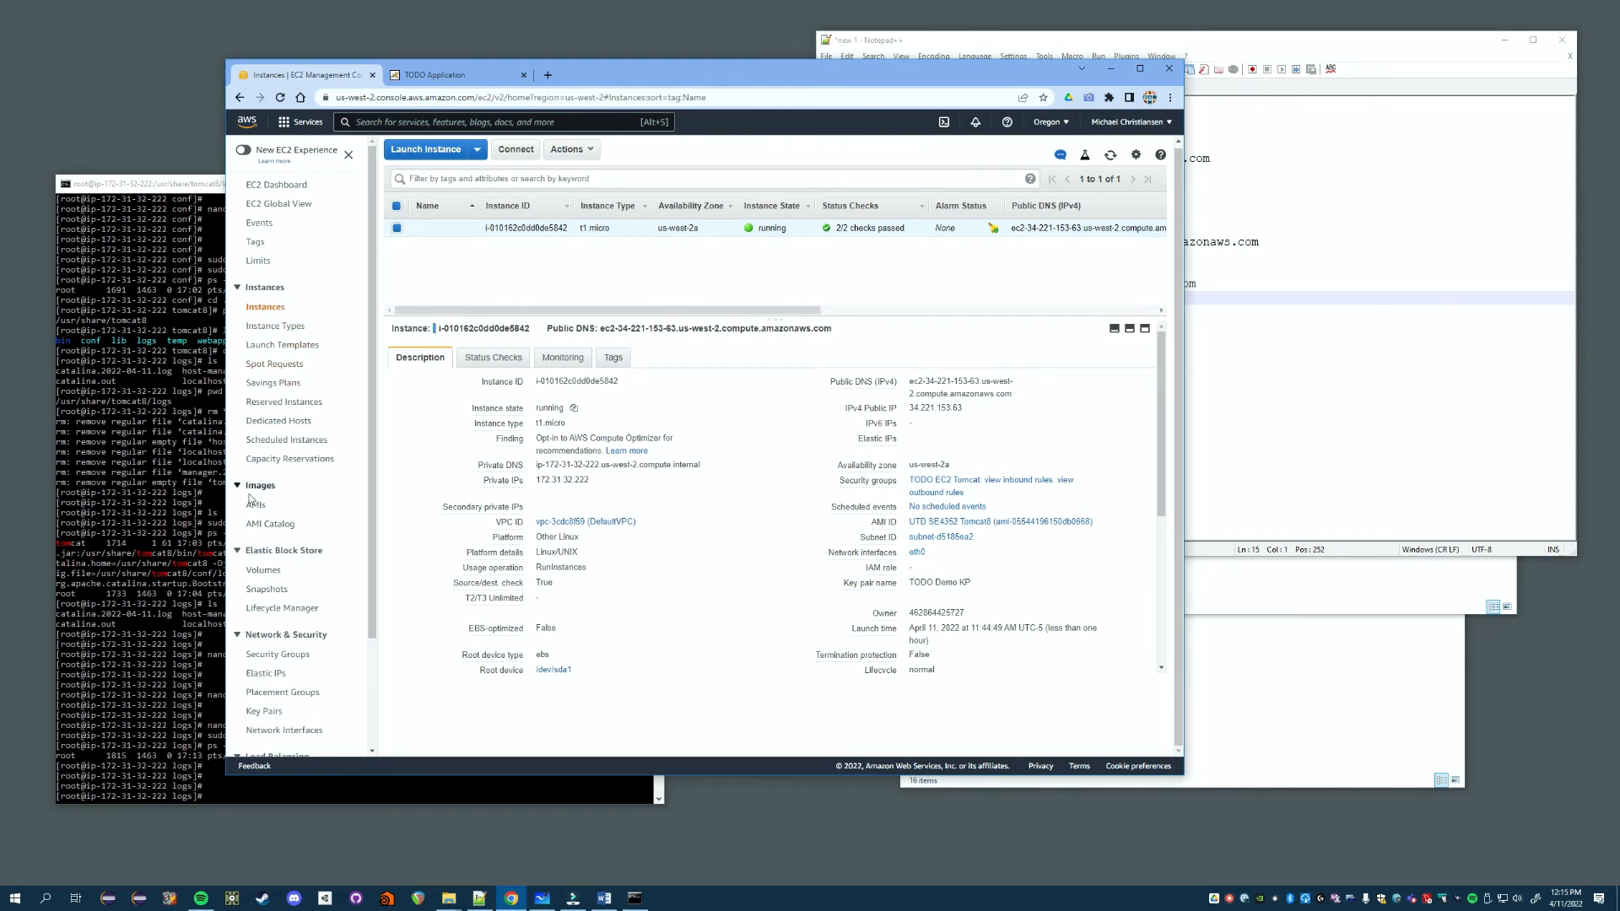
click(255, 506)
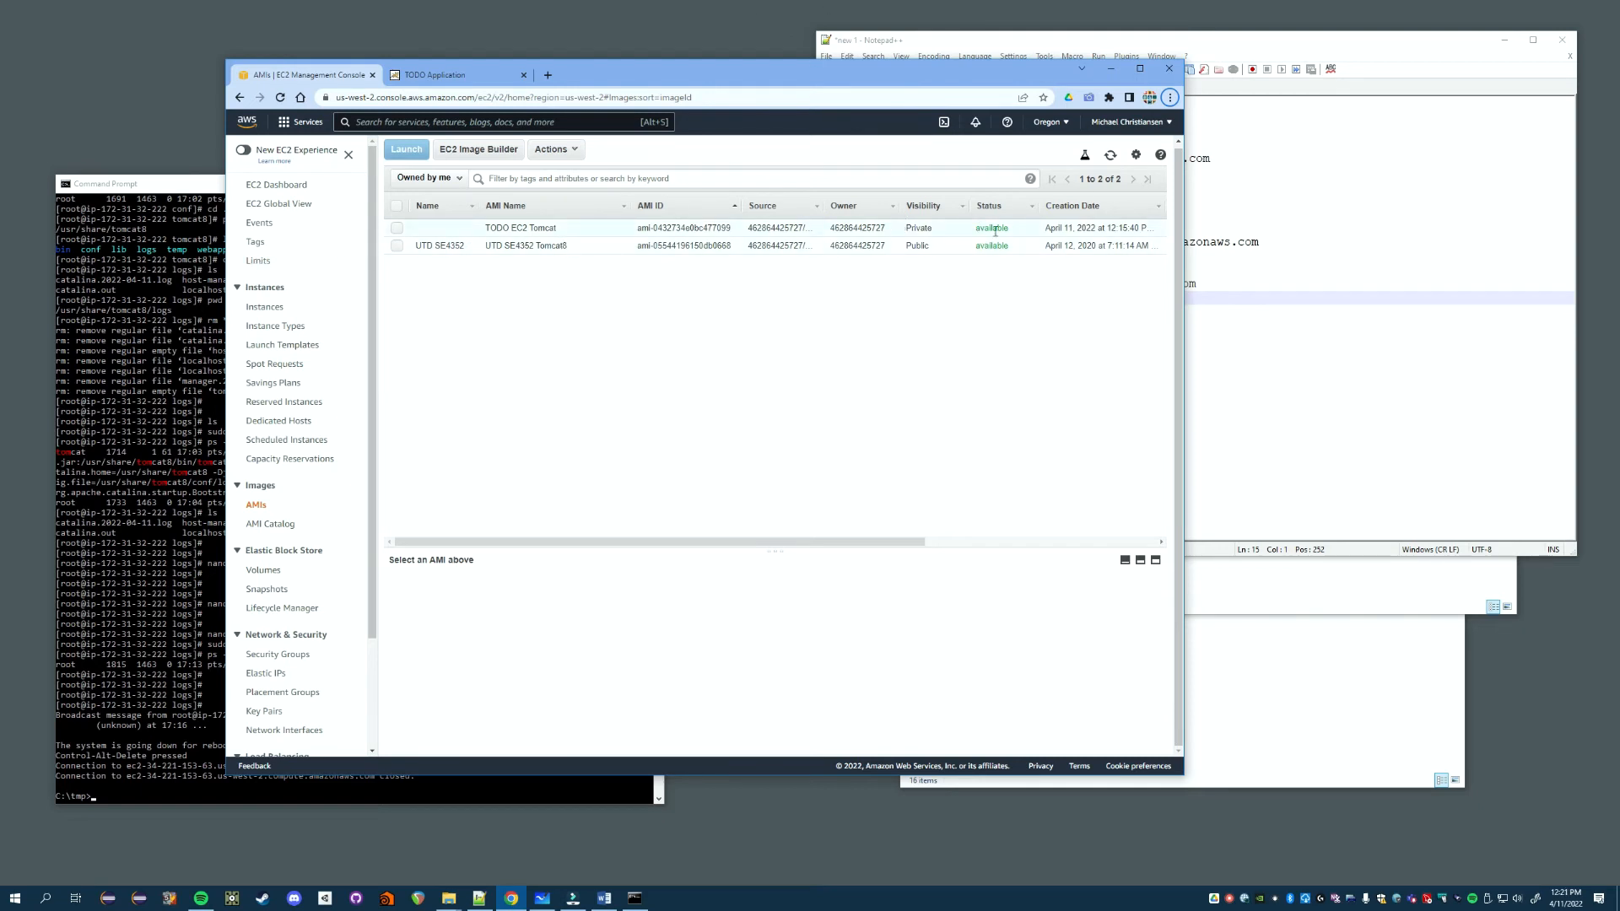
click(1110, 155)
Start launching an EC2 instance from the TODO EC2 Tomcat image, keep the t1.micro type and proceed to the launch review
click(257, 312)
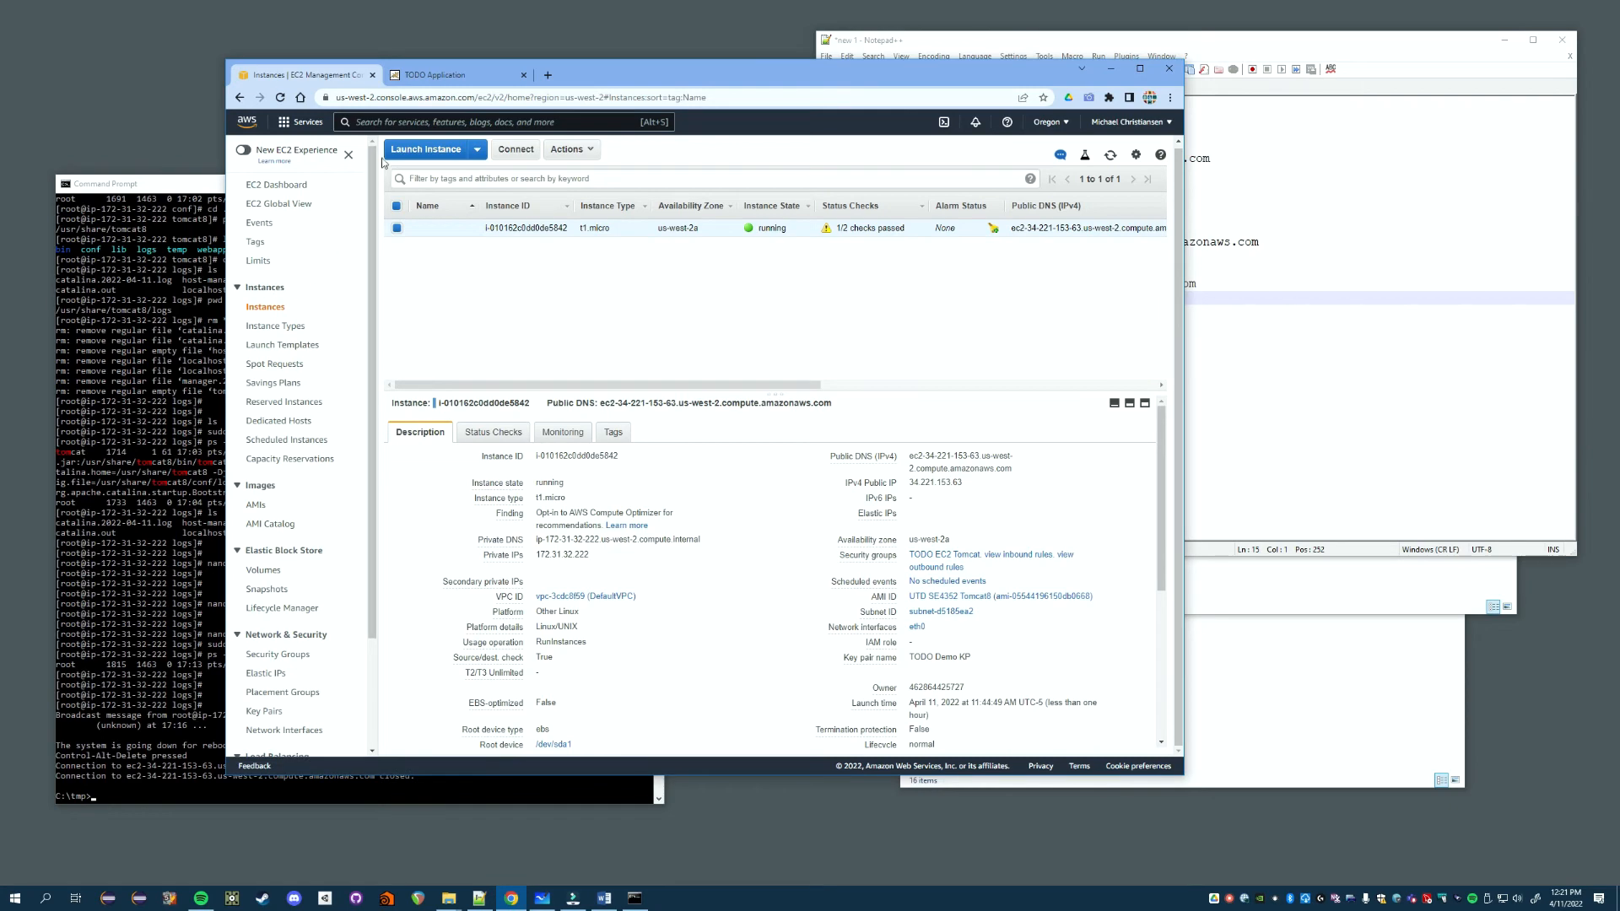
click(434, 152)
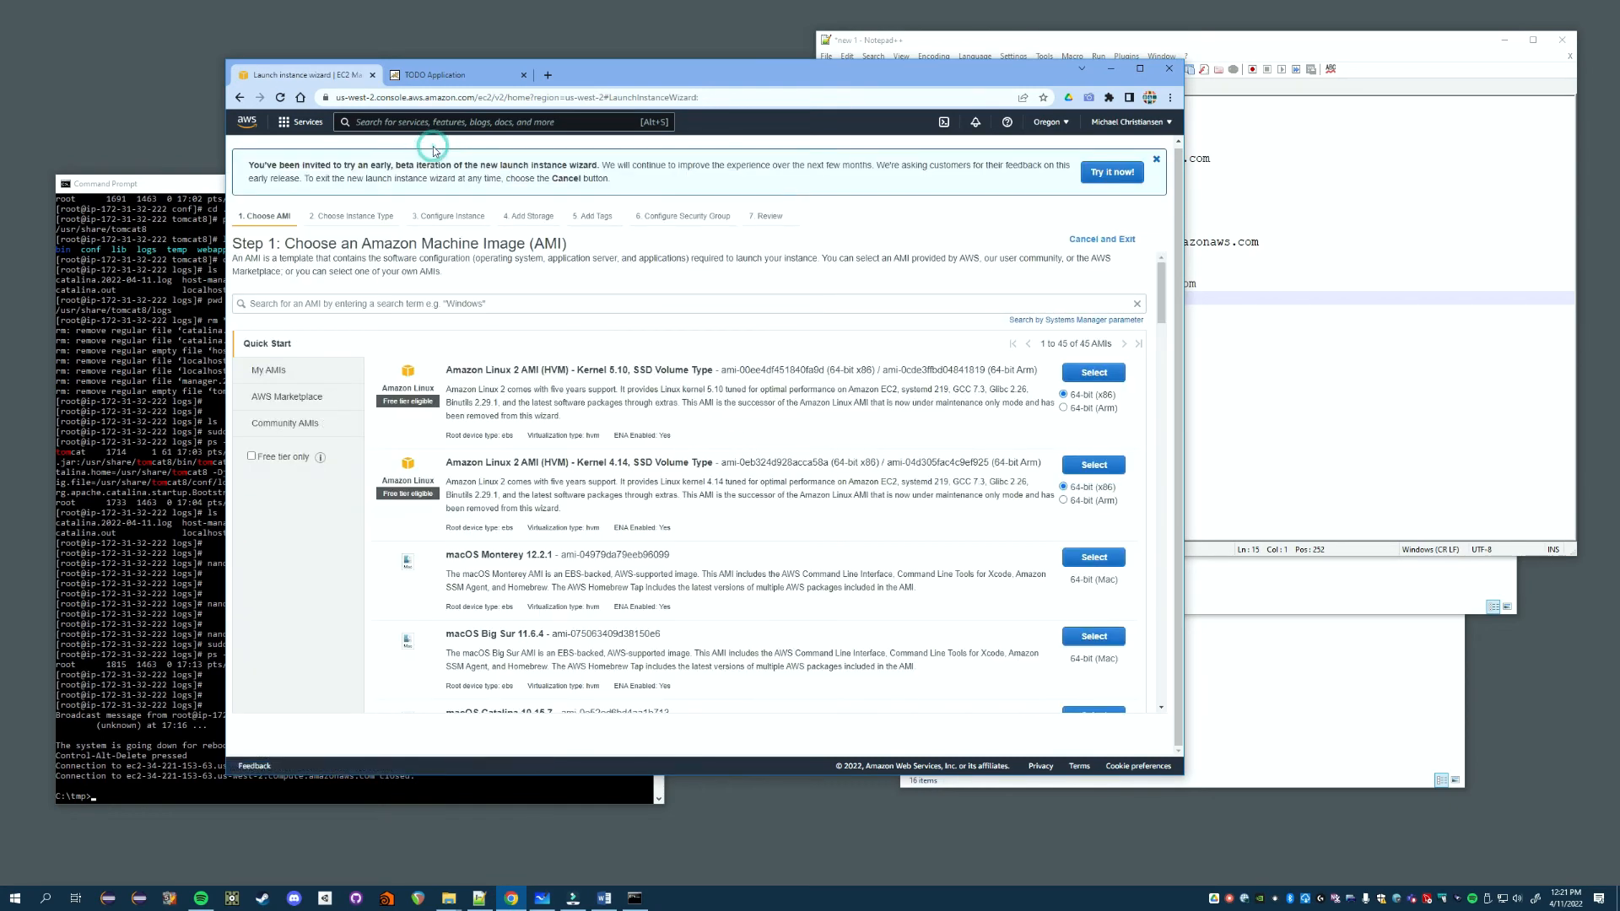
click(270, 371)
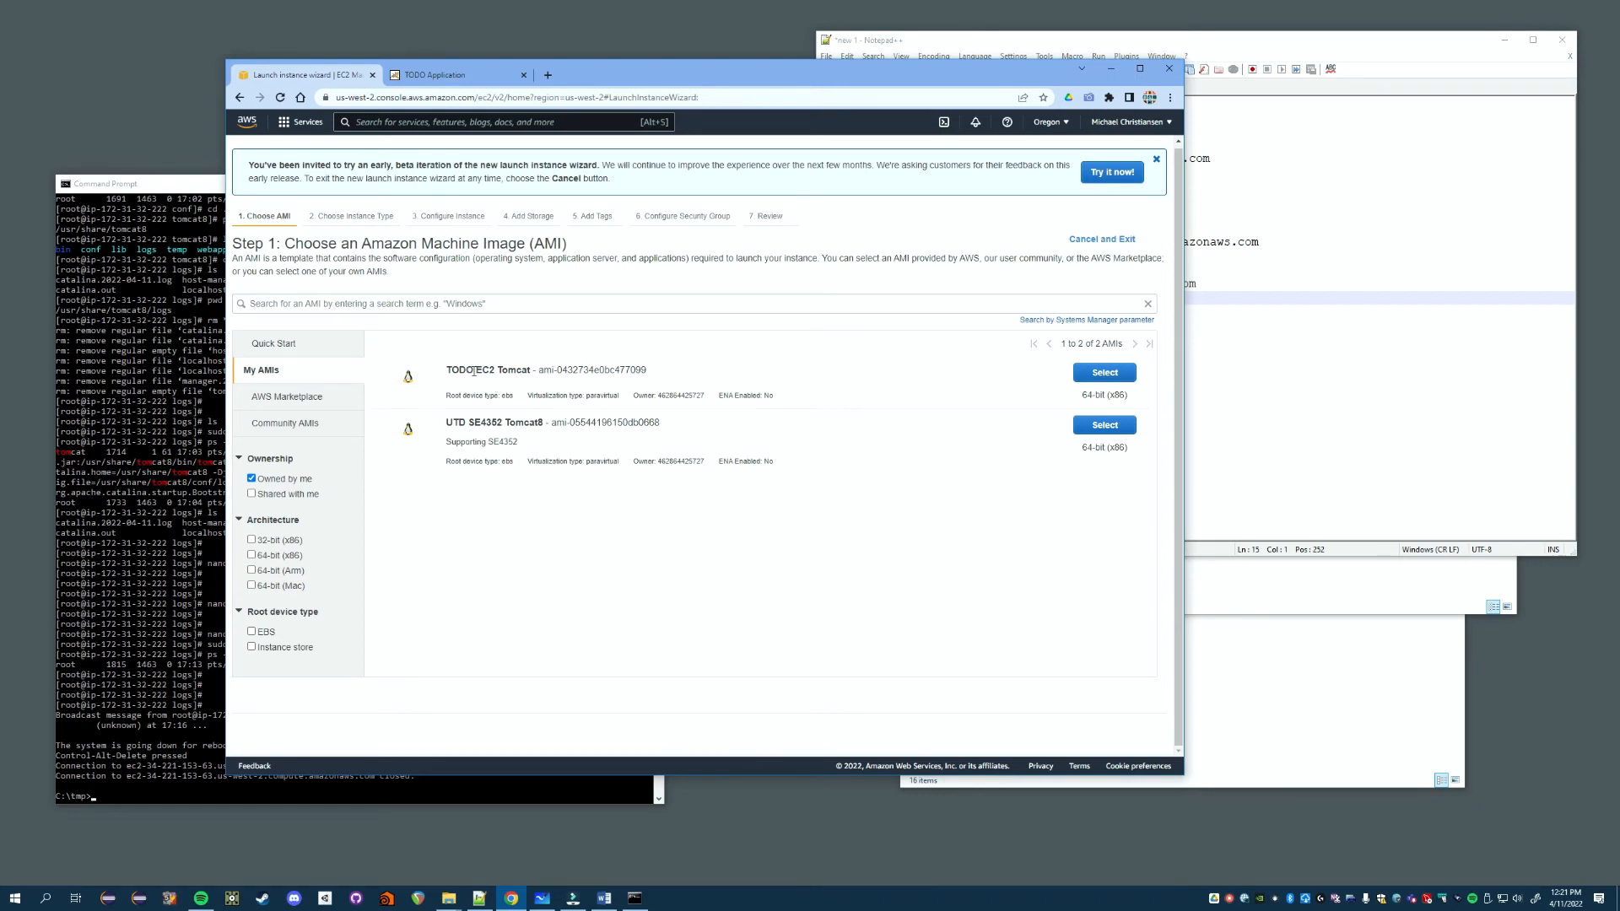
click(1104, 373)
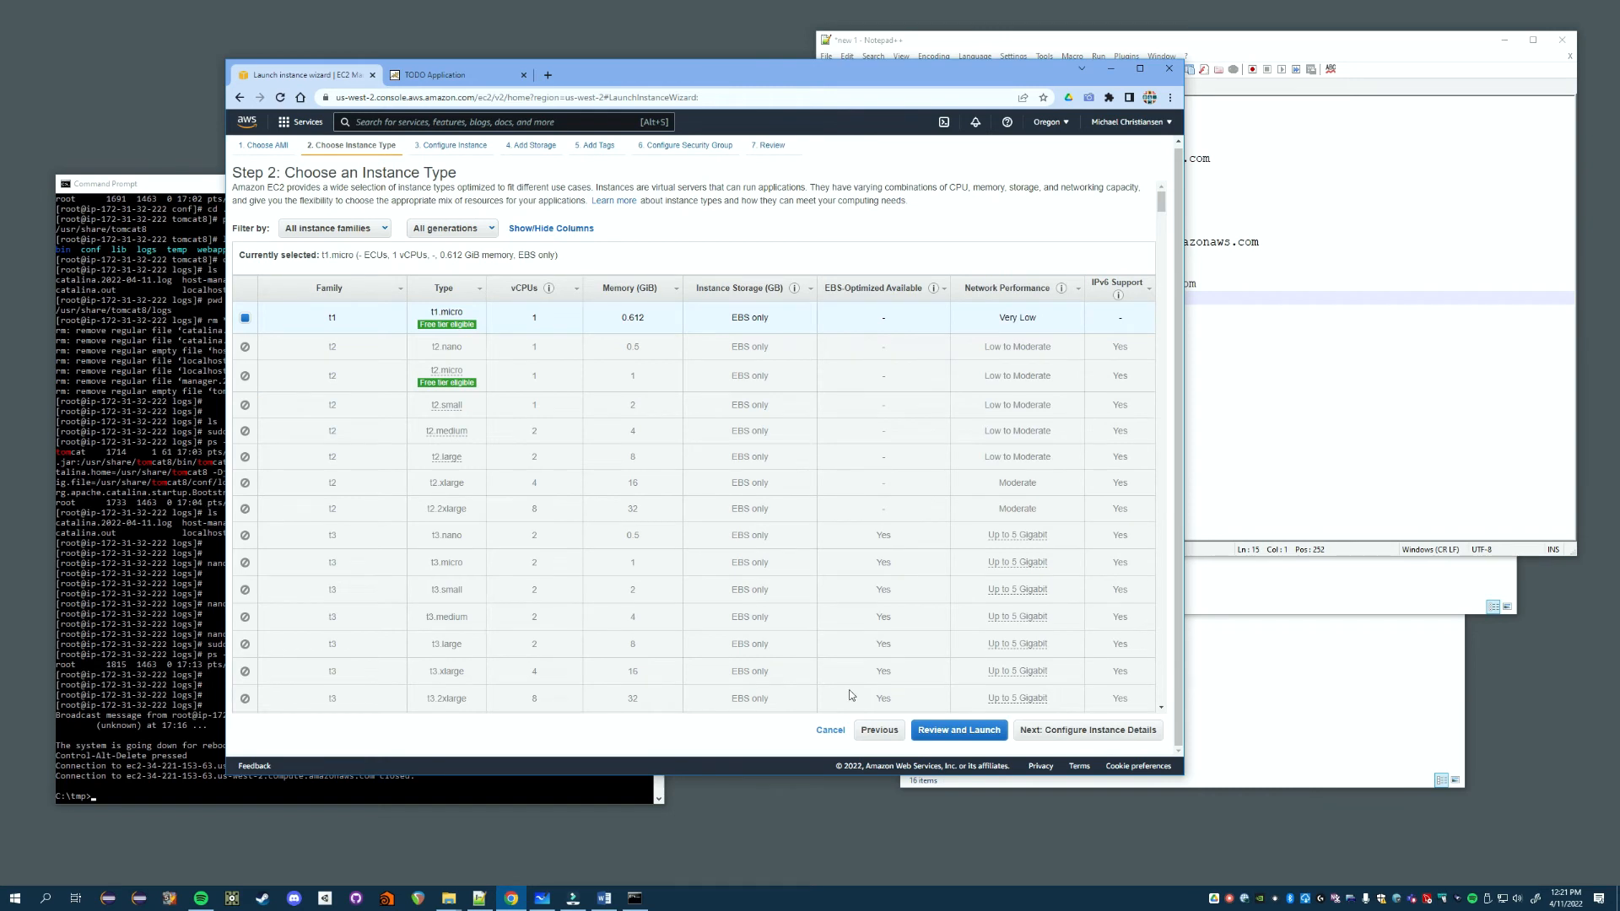
click(943, 738)
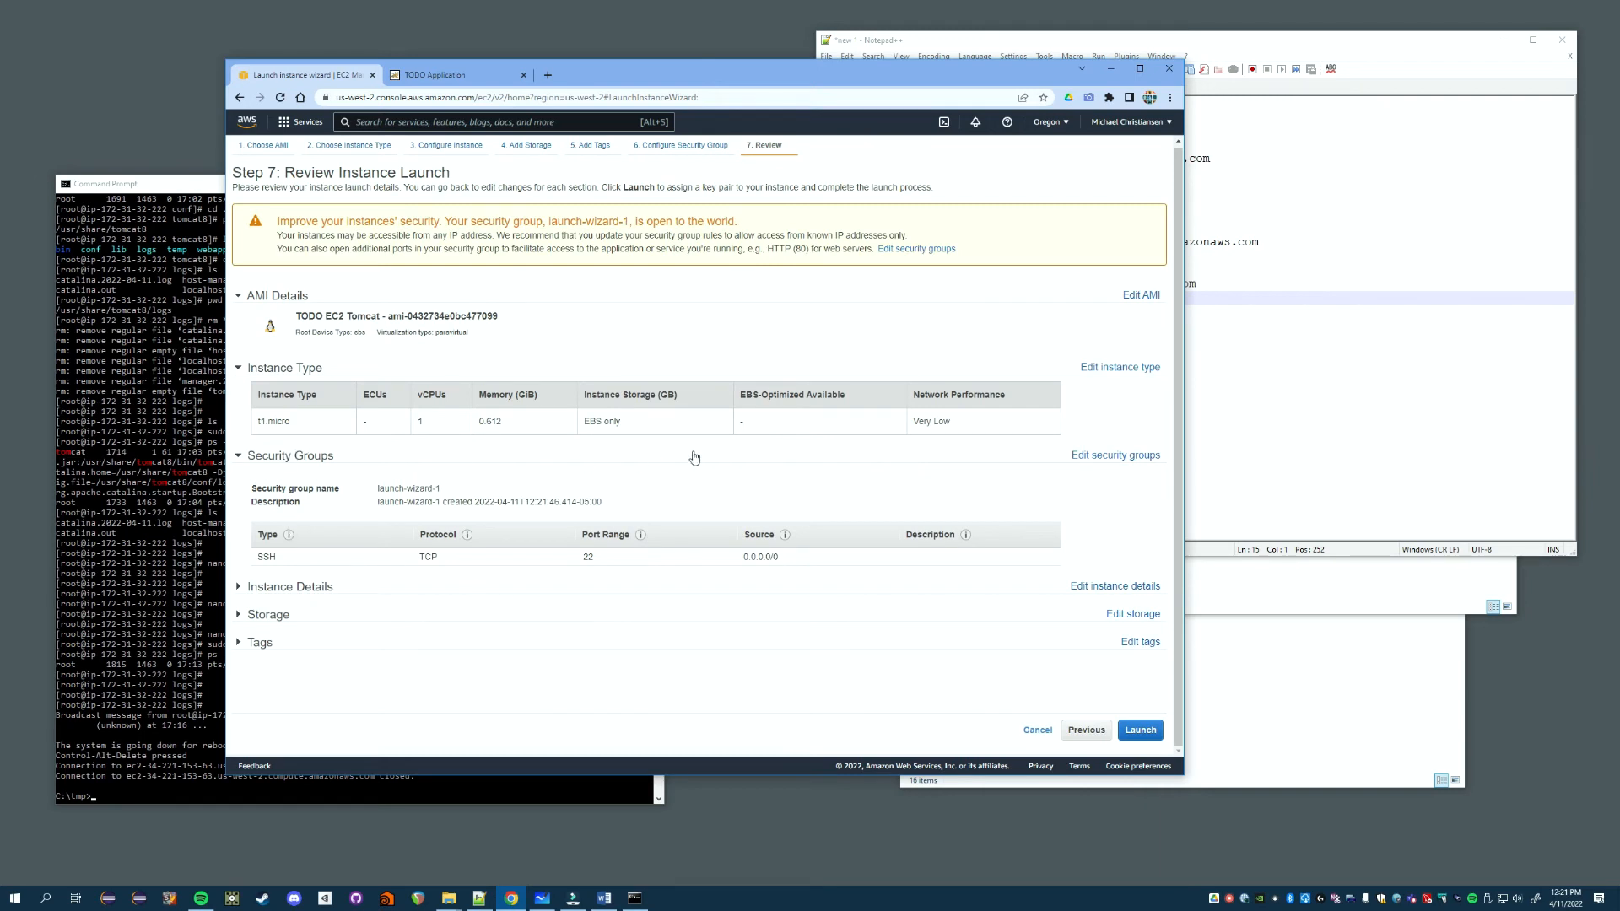
Assign the existing TODO EC2 Tomcat security group to the instance being launched and return to the launch review
click(1106, 461)
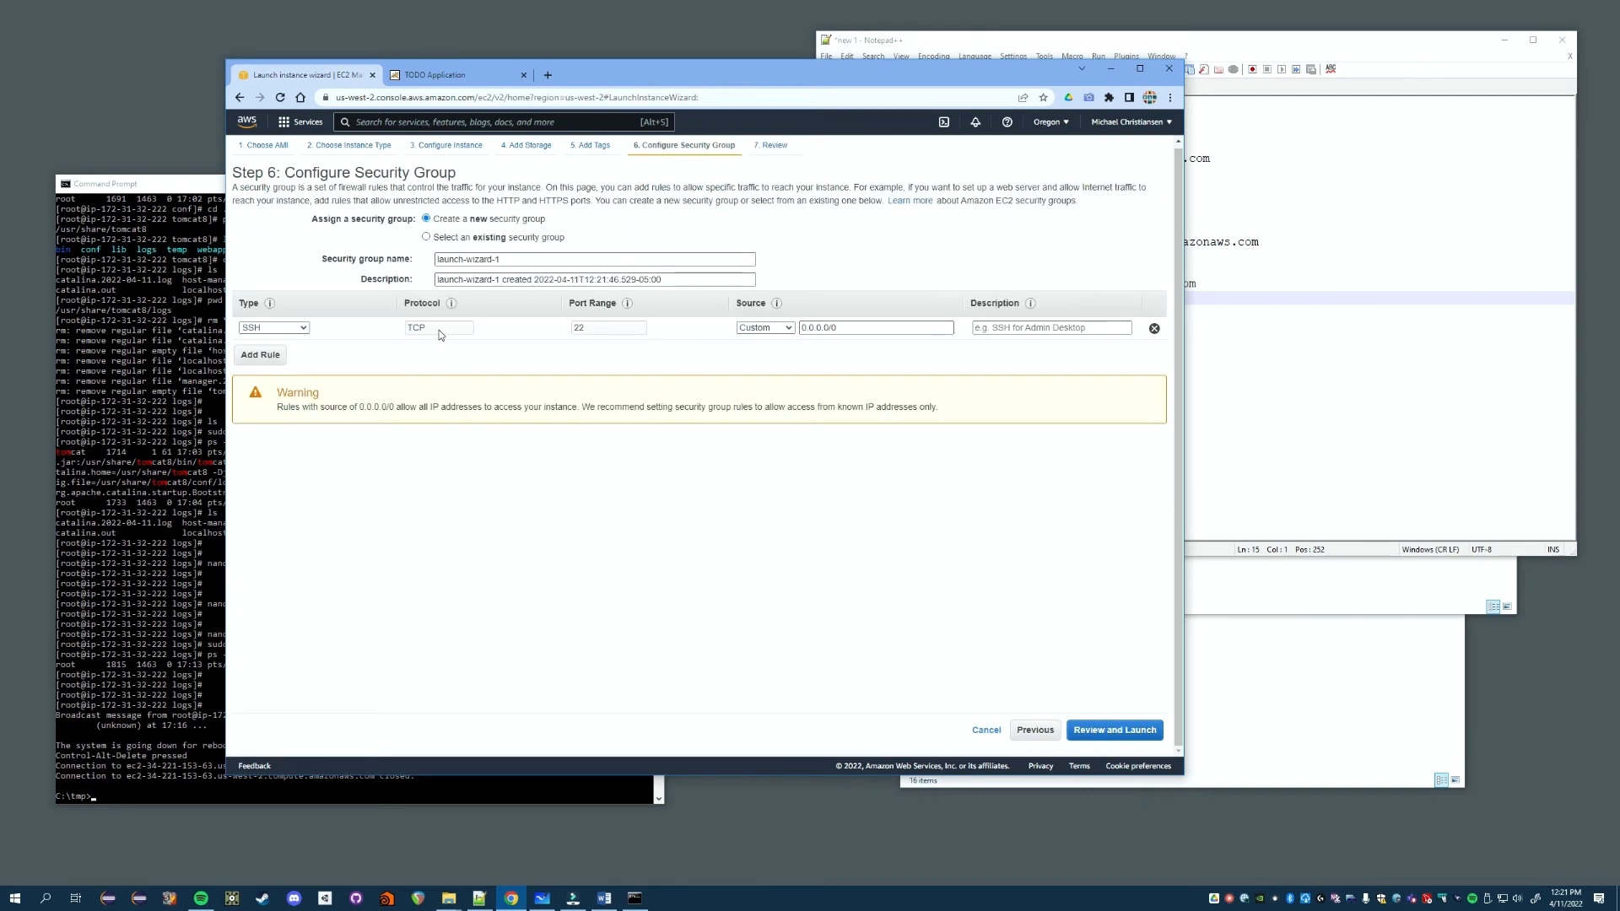
click(427, 238)
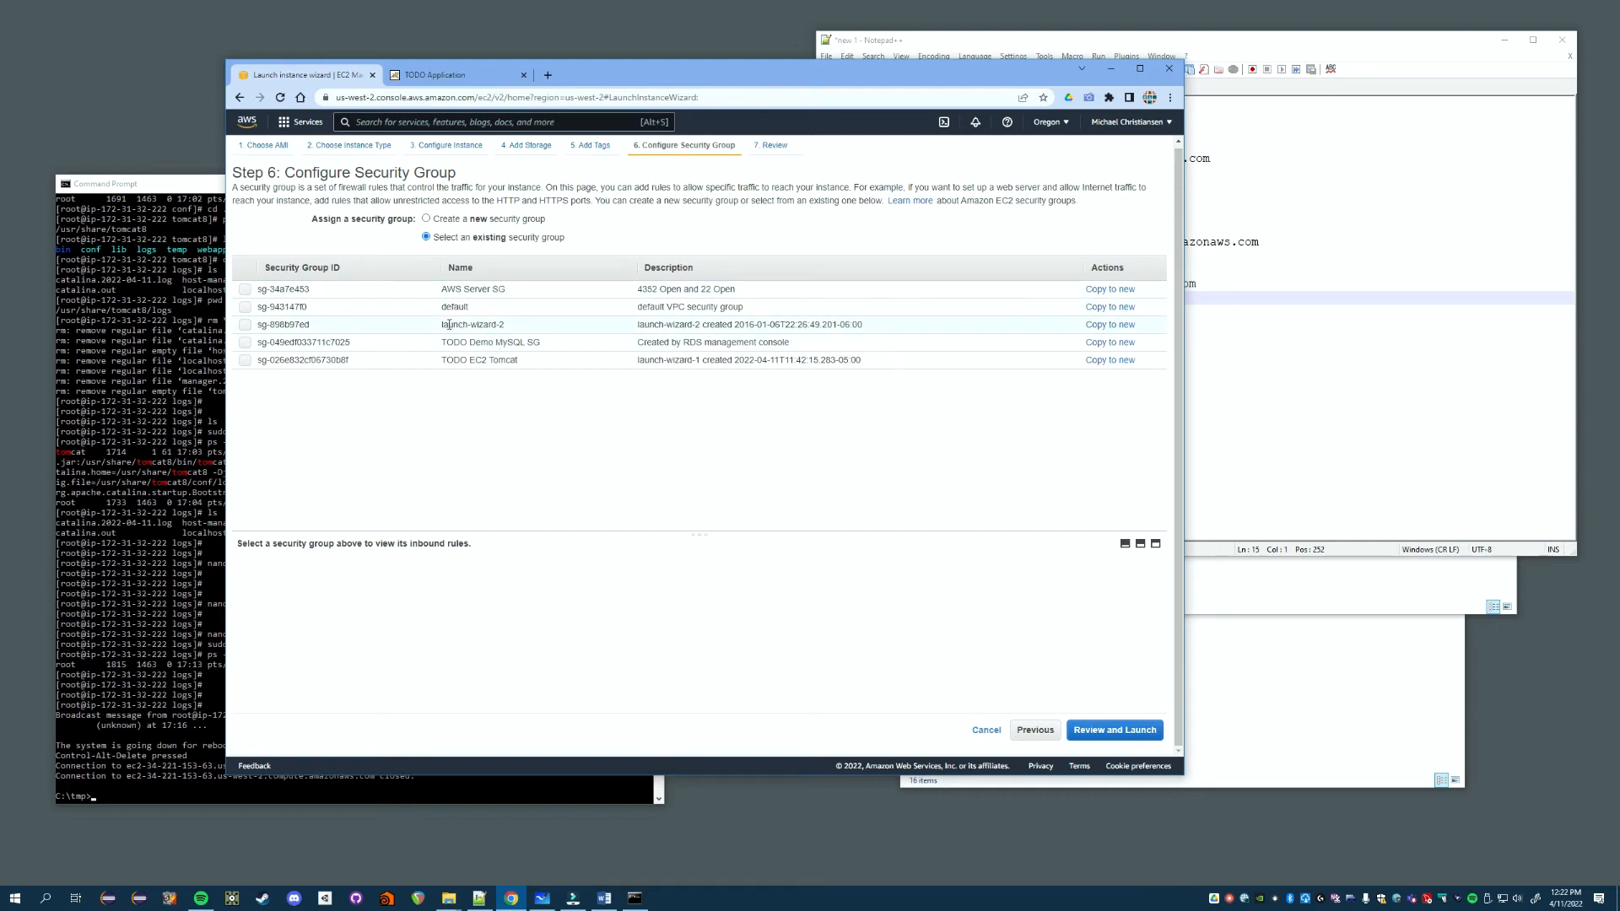
click(245, 360)
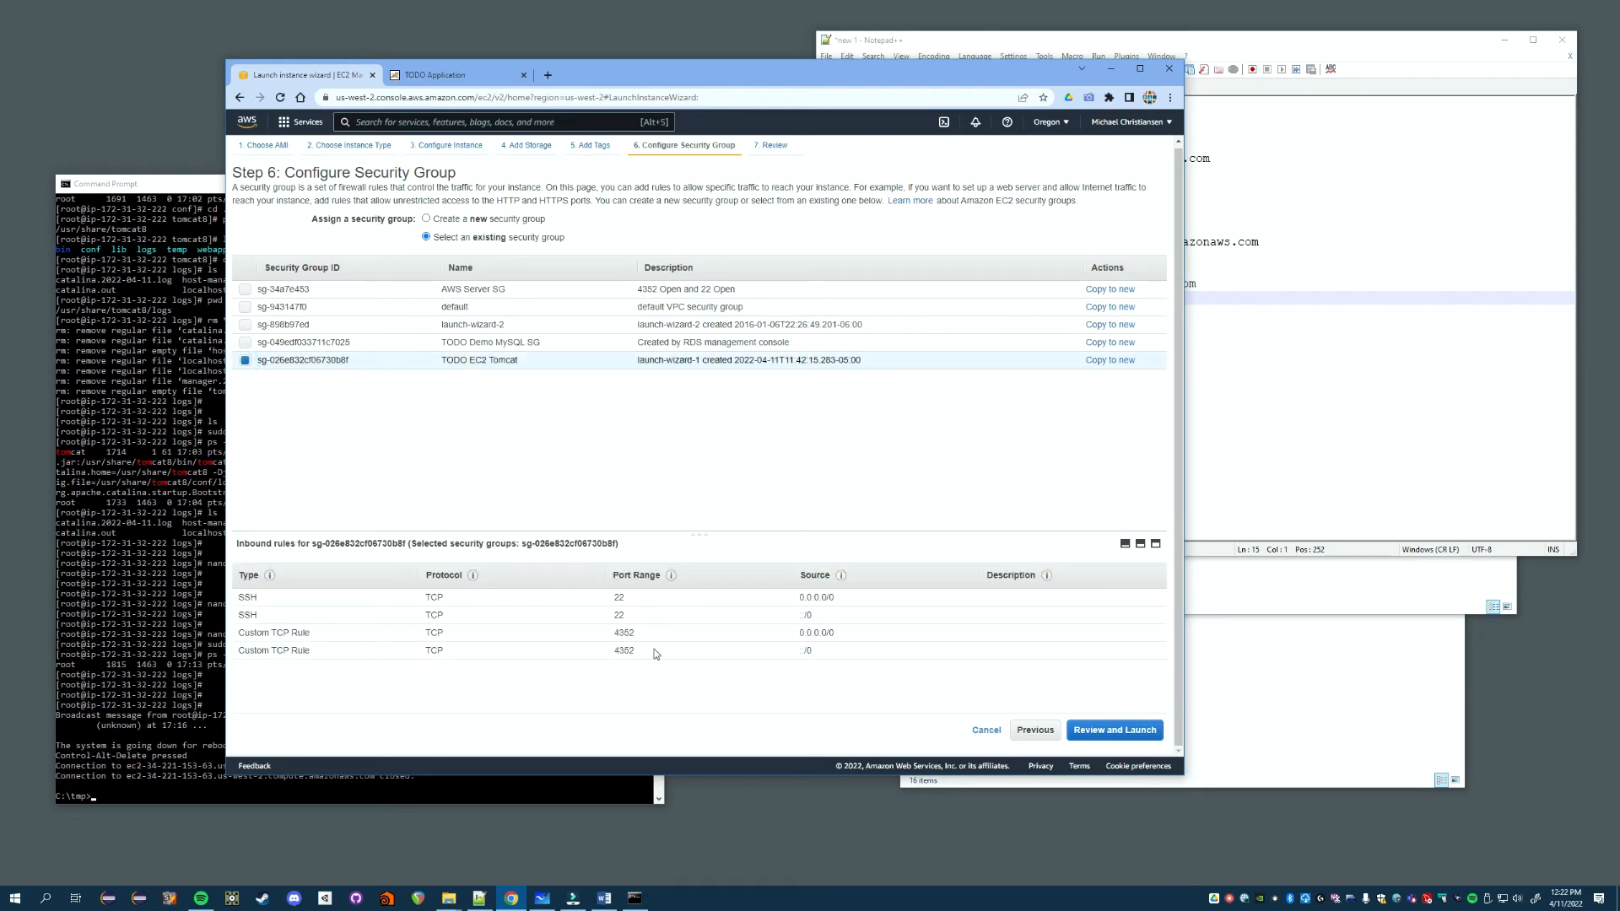
click(1112, 731)
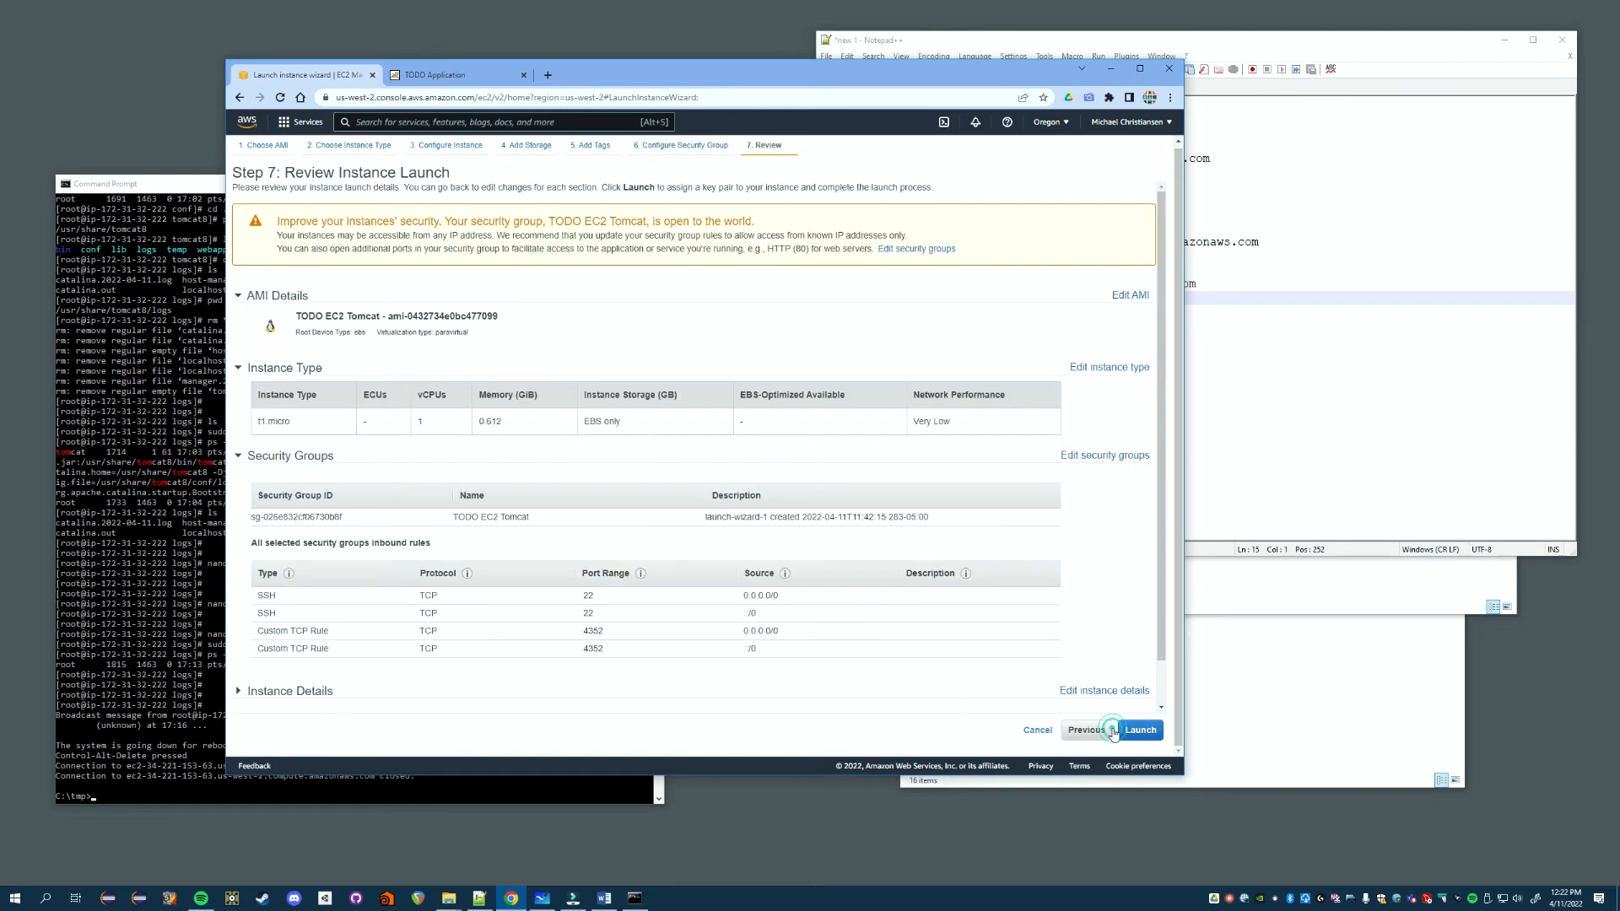
Launch the instance with the existing TODO Demo KP key pair, acknowledging private key access, and view the instances list
click(1137, 731)
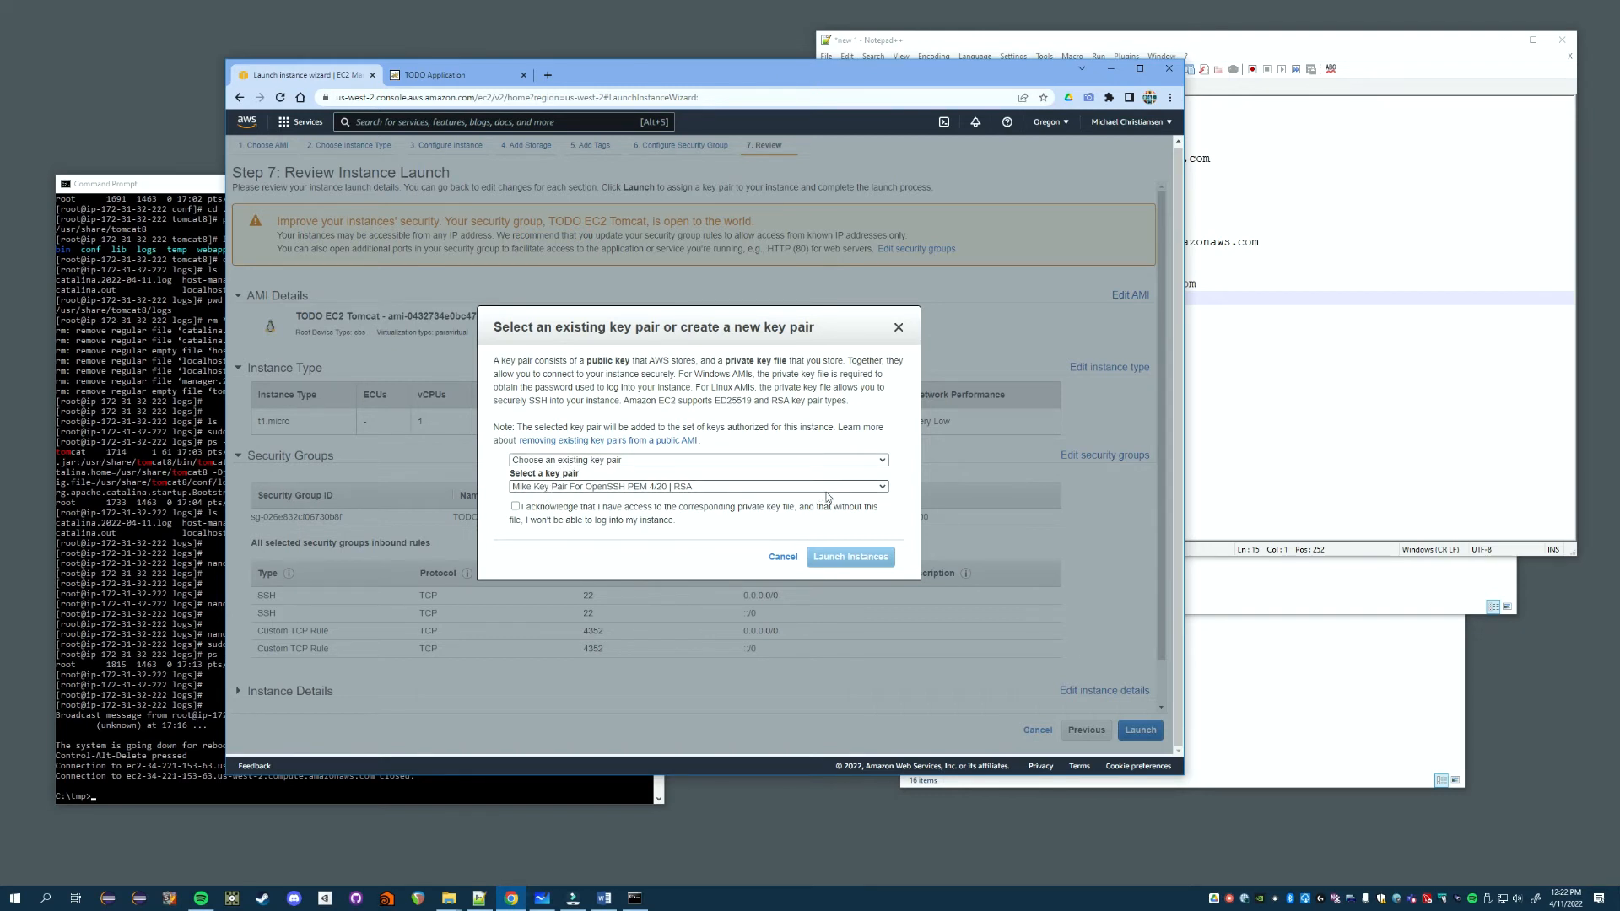
click(882, 488)
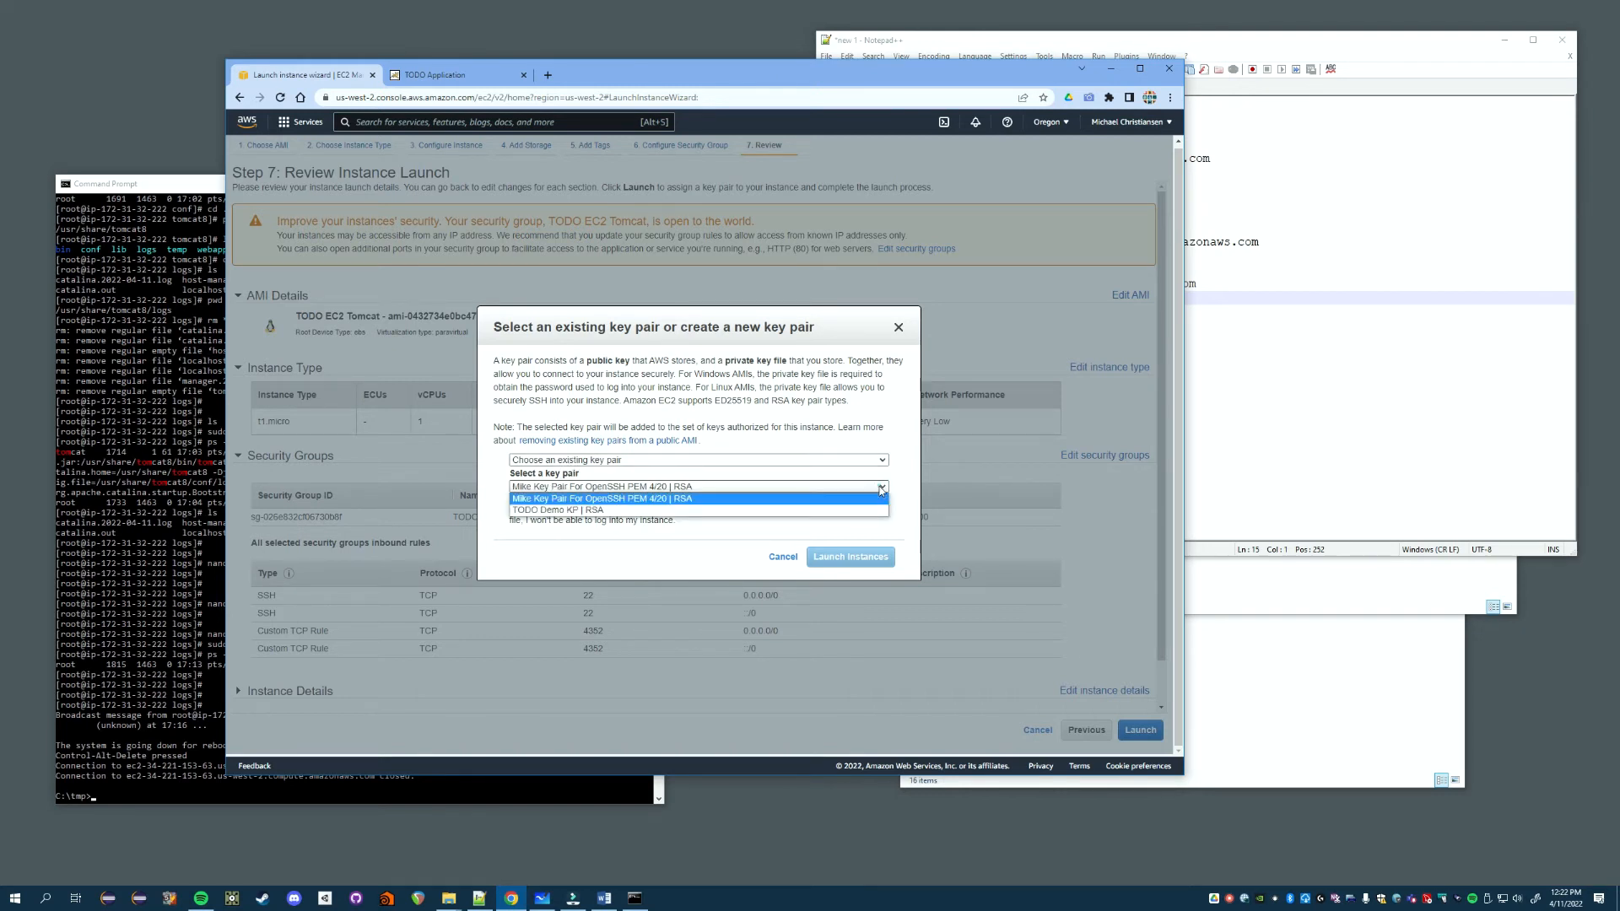
click(551, 512)
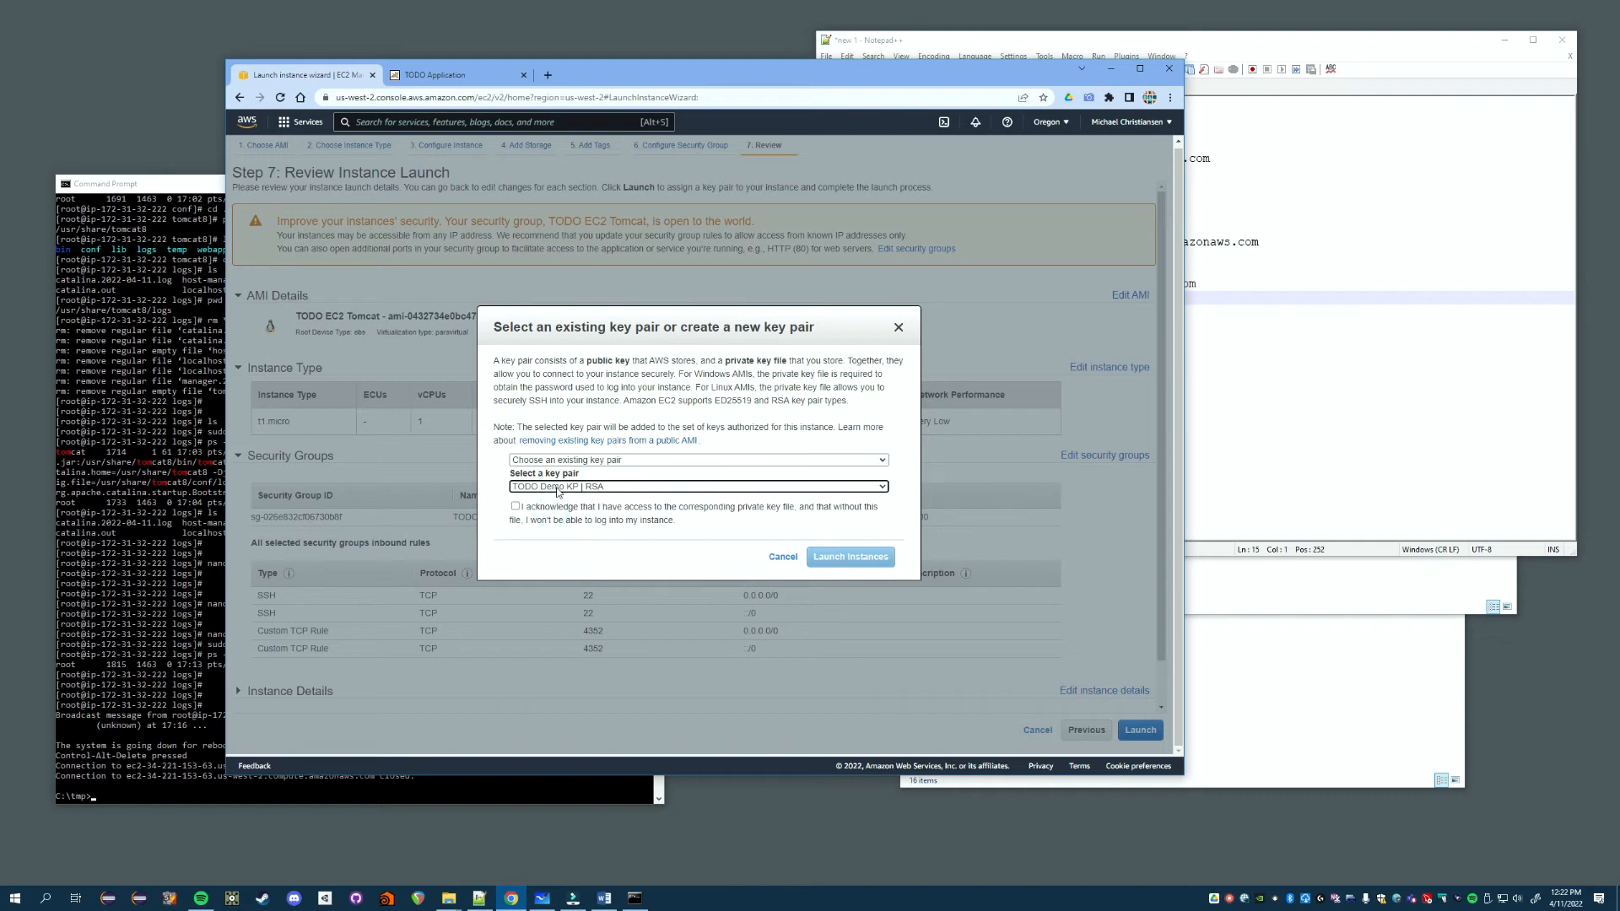
click(515, 506)
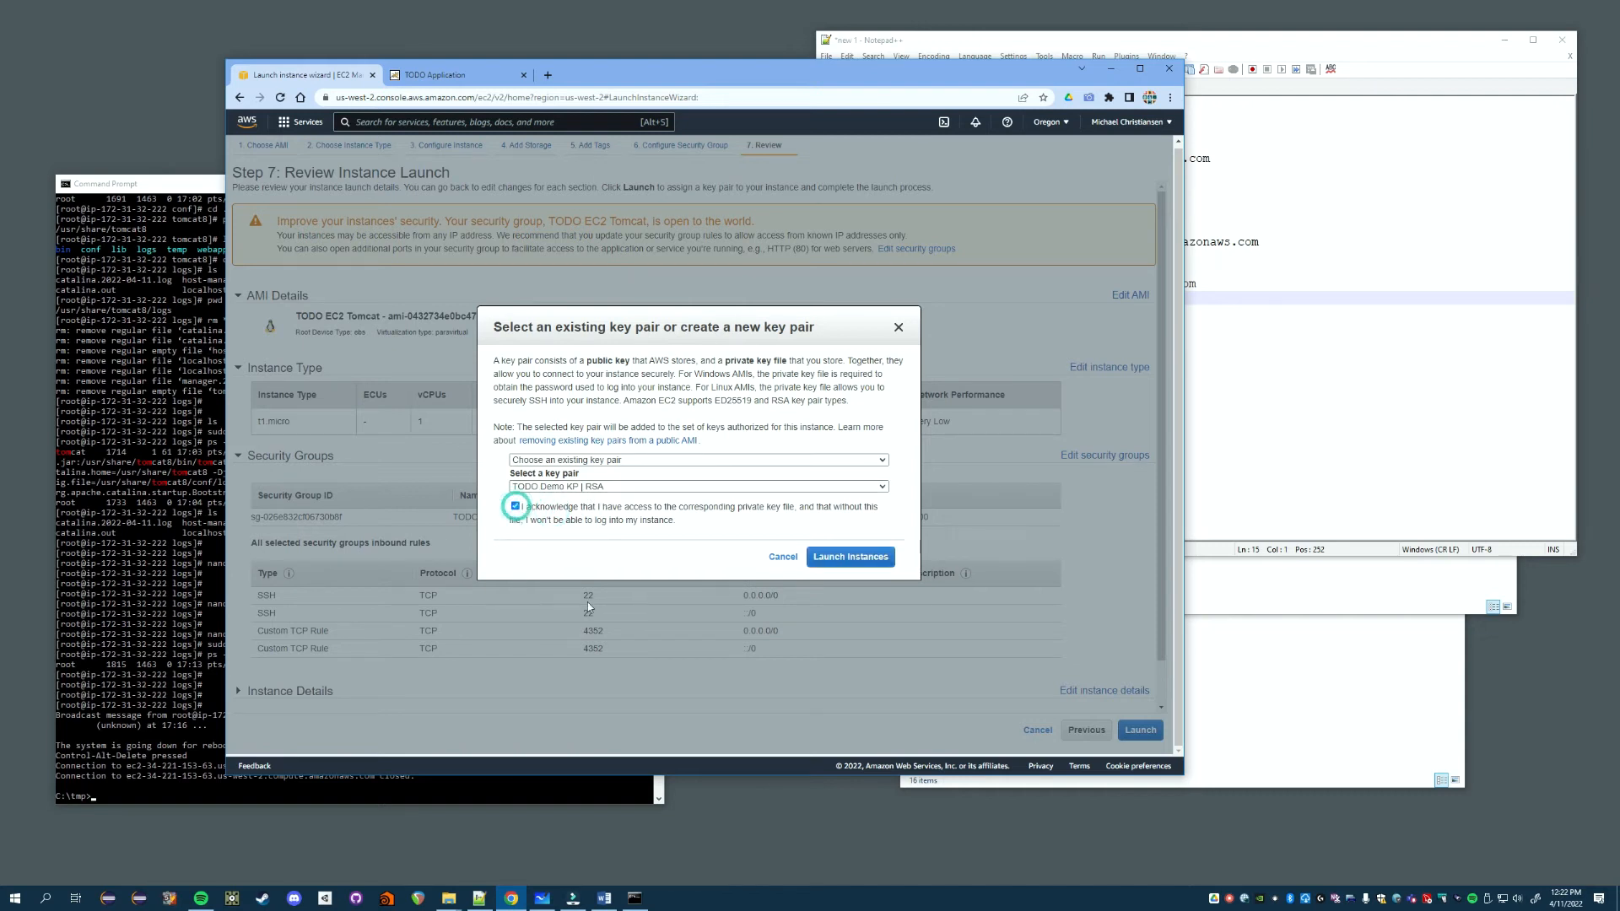
click(850, 559)
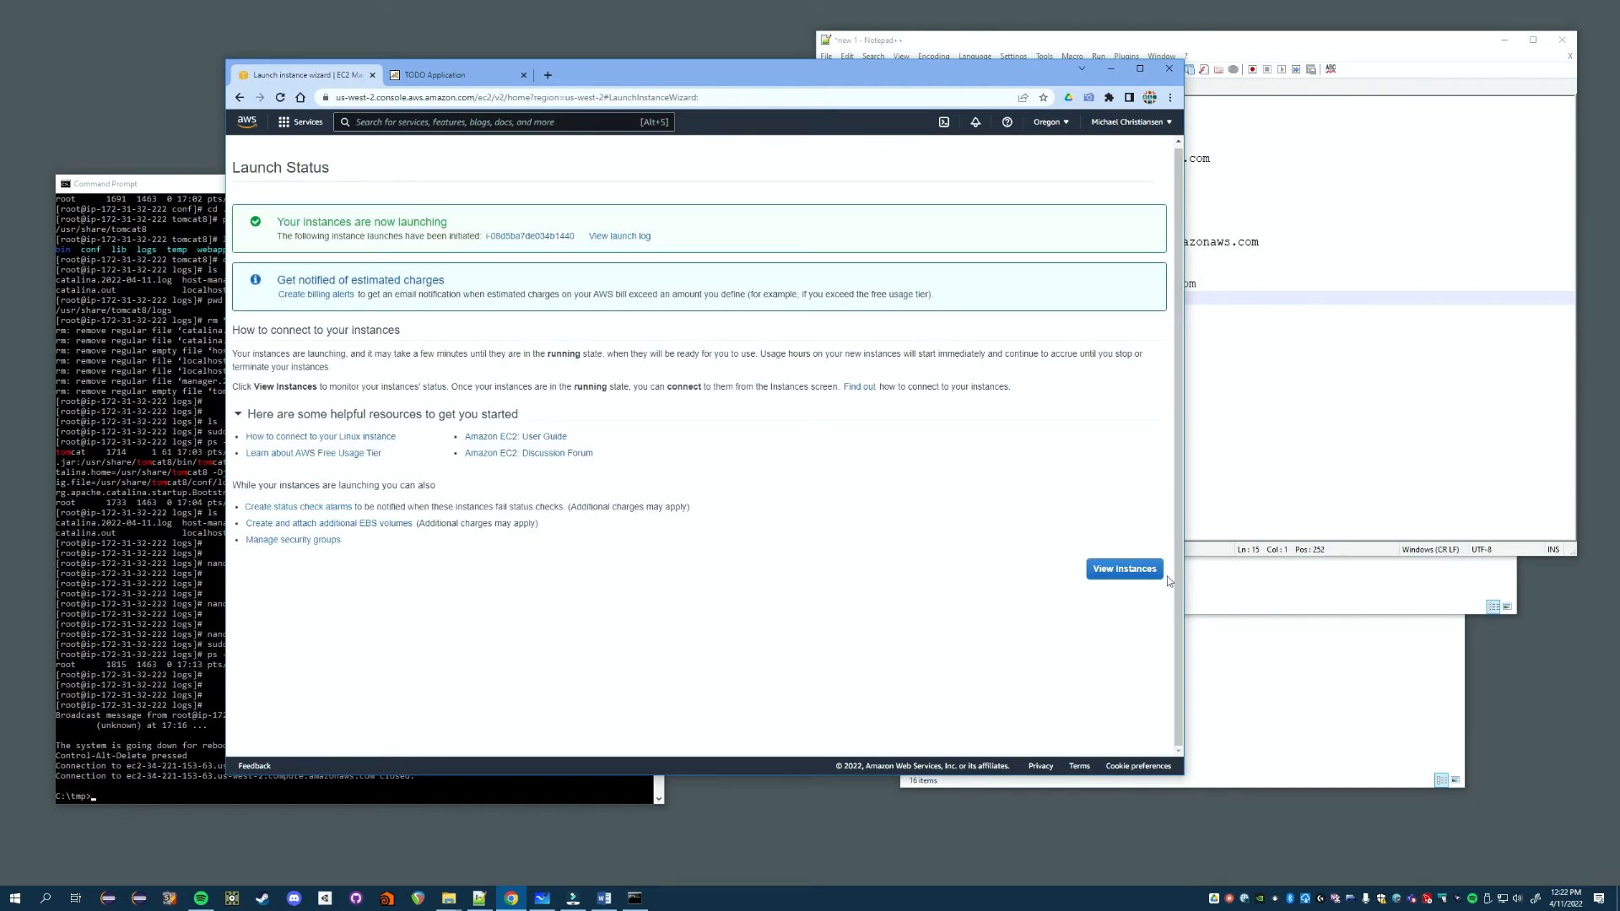
click(1130, 569)
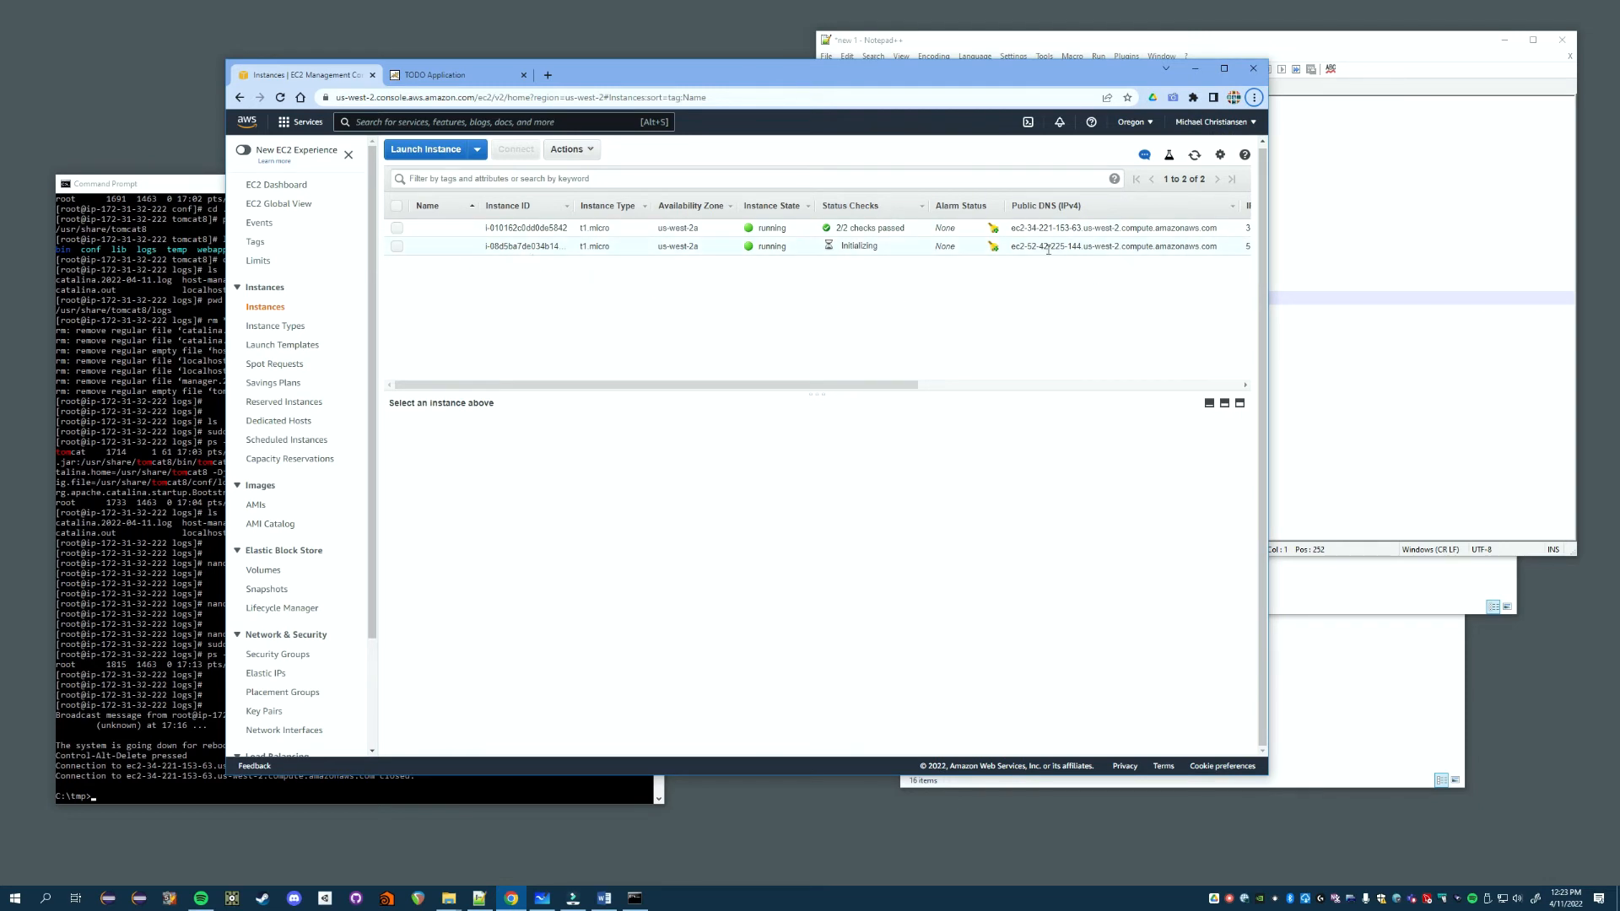
Copy the newly launched instance's public DNS name onto line 15 of the Notepad++ notes
drag(851, 81, 812, 342)
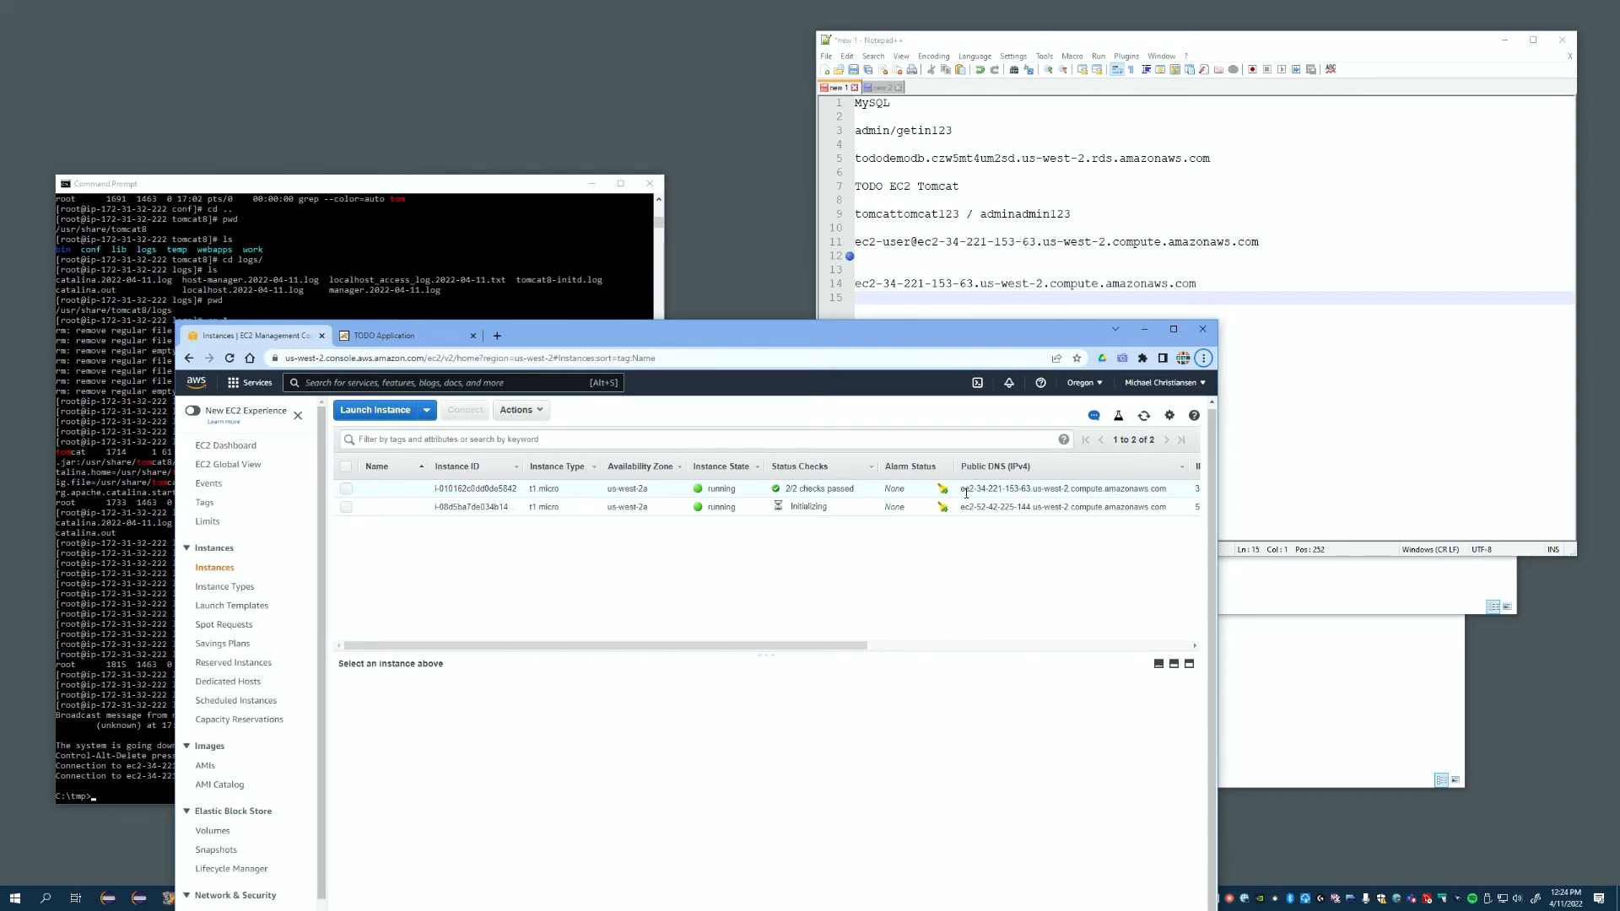
drag(965, 507, 1163, 508)
key(ctrl+c)
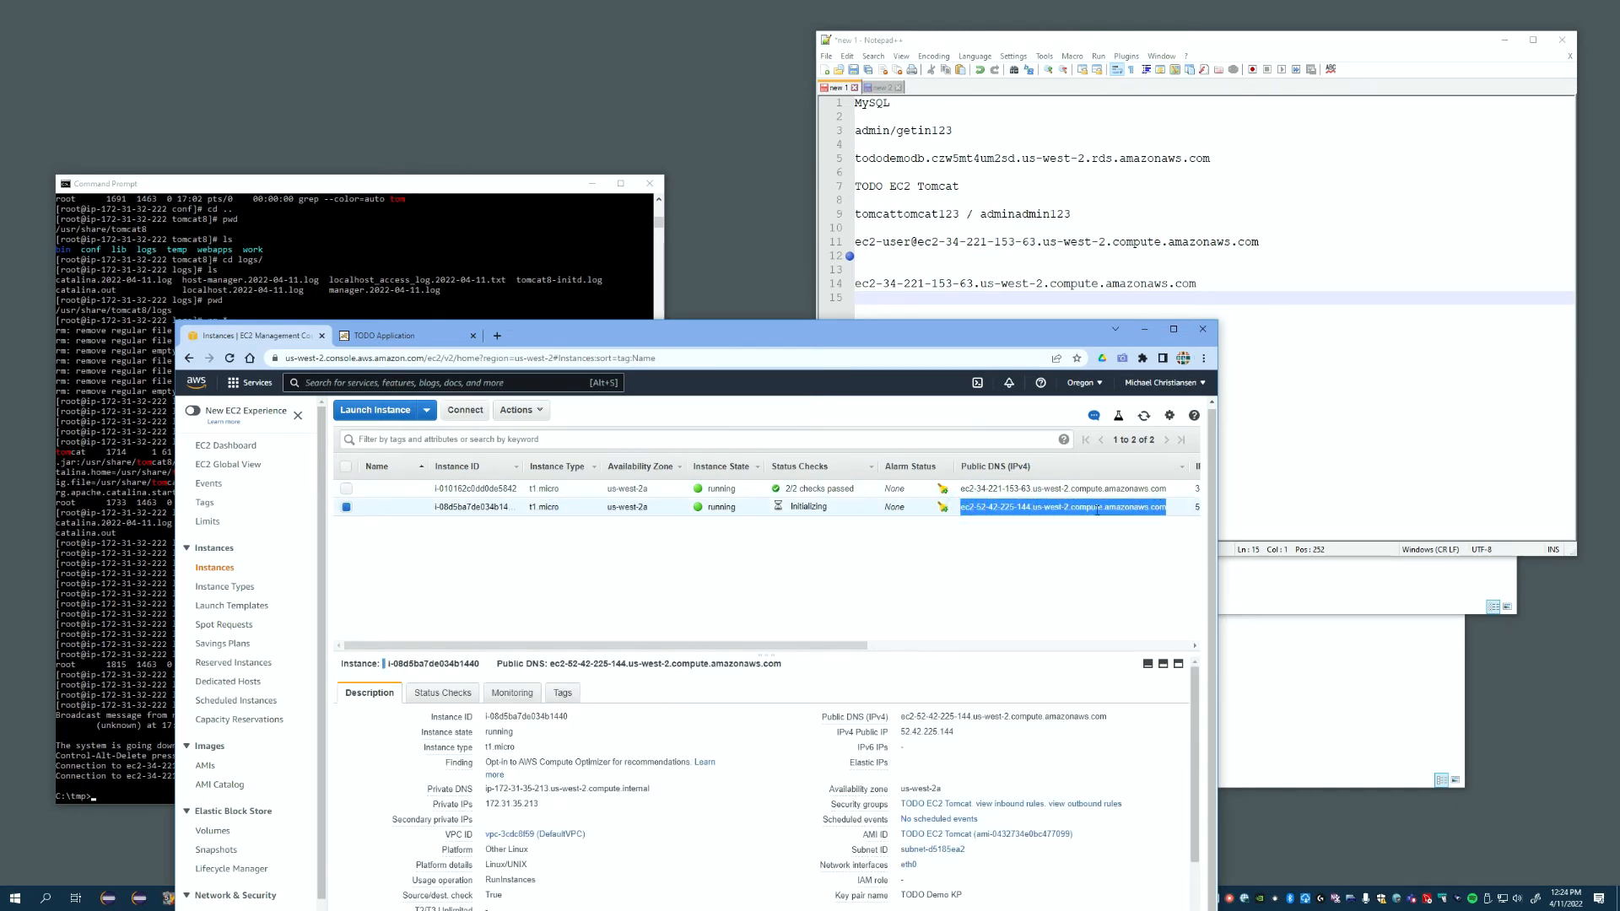
click(876, 305)
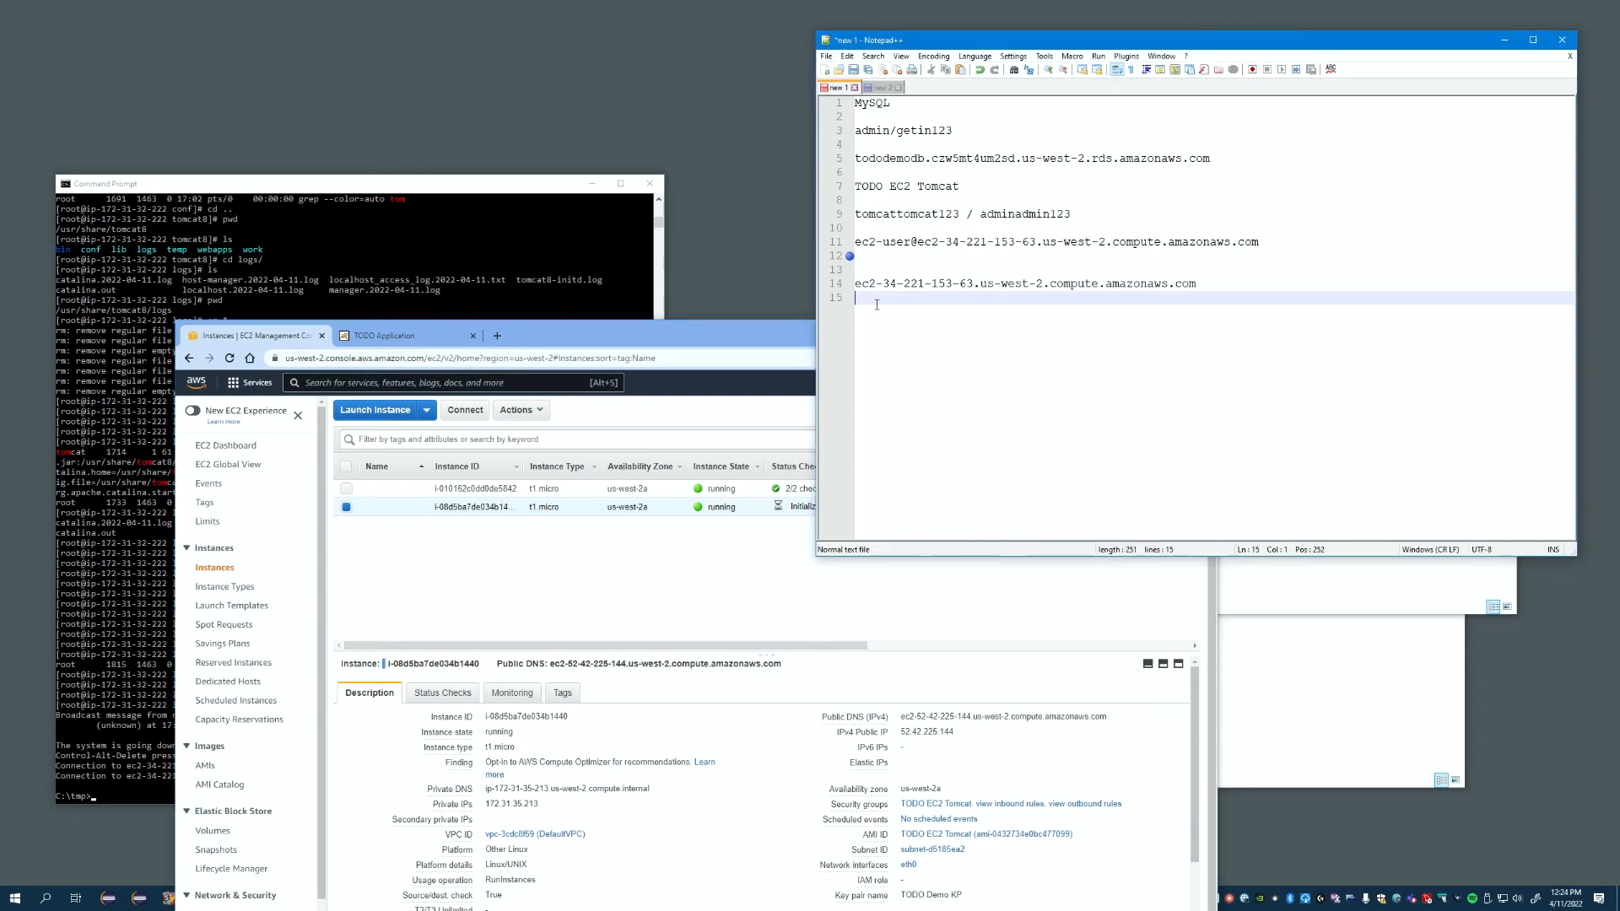
key(ctrl+v)
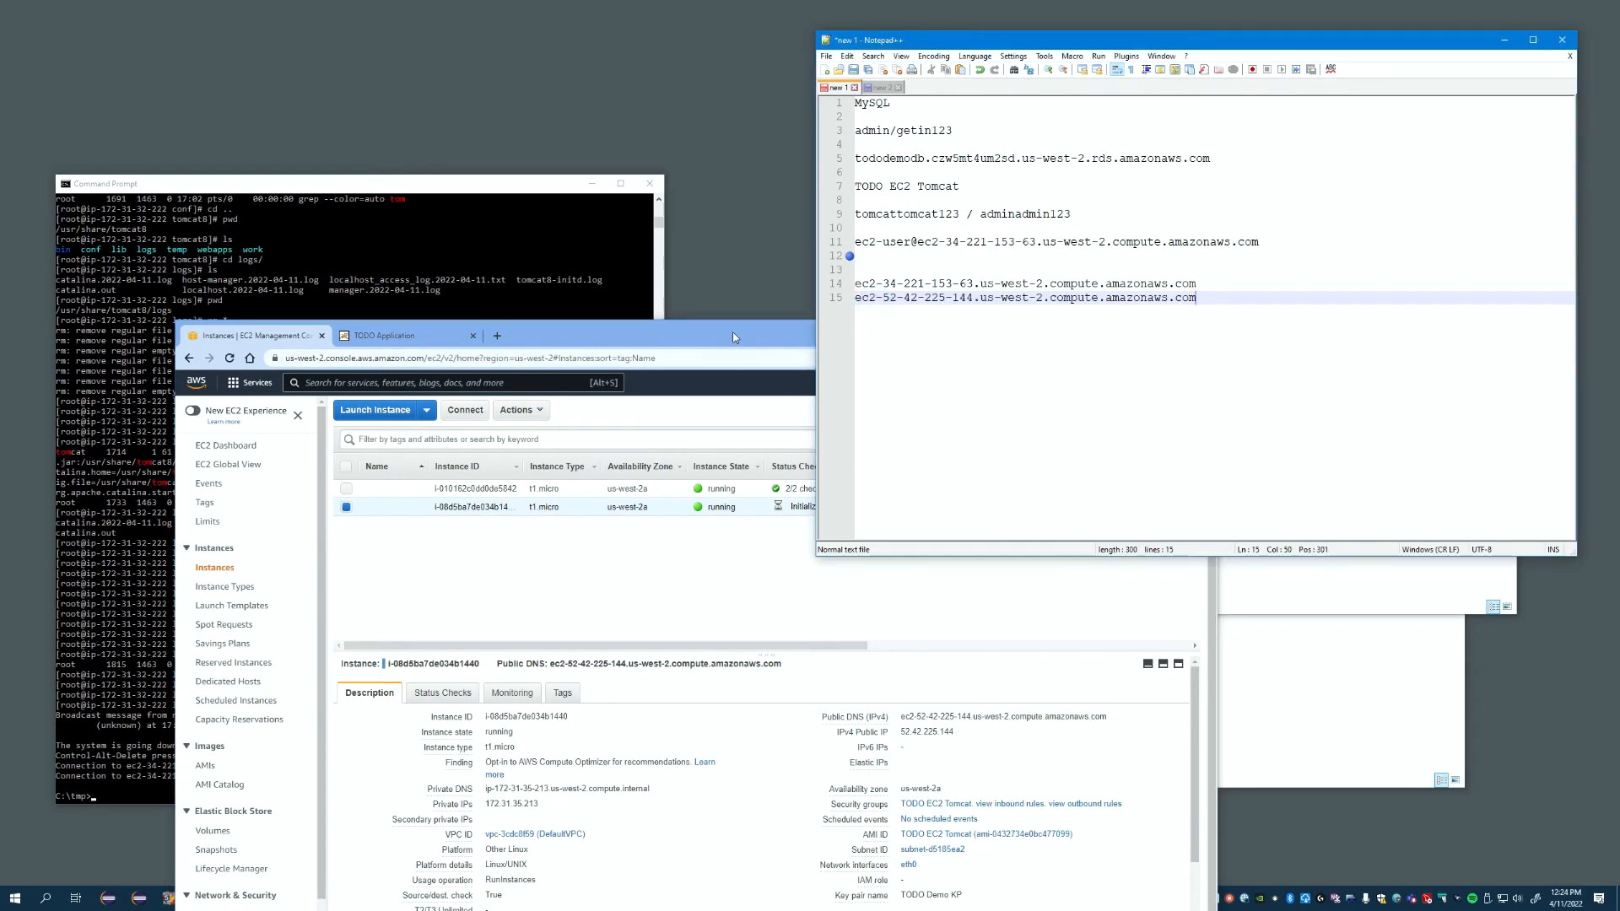
Load ec2-52-42-225-144.us-west-2.compute.amazonaws.com:4352/todoWebApp/ in the TODO Application browser tab and retrieve its server info
drag(733, 332, 715, 88)
click(475, 92)
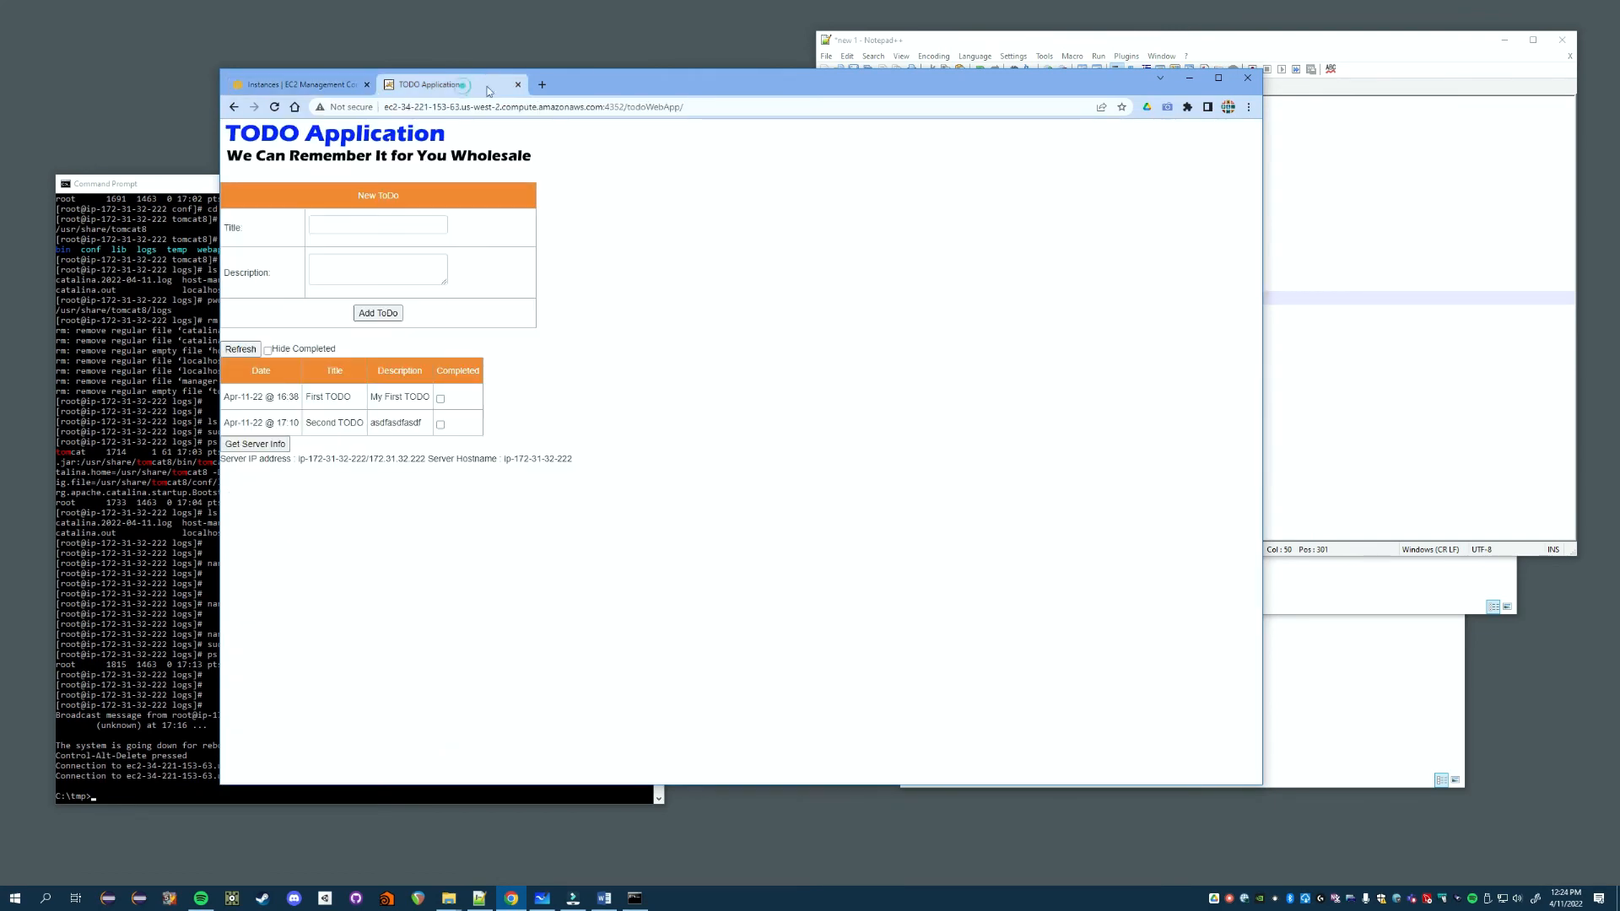
click(1072, 35)
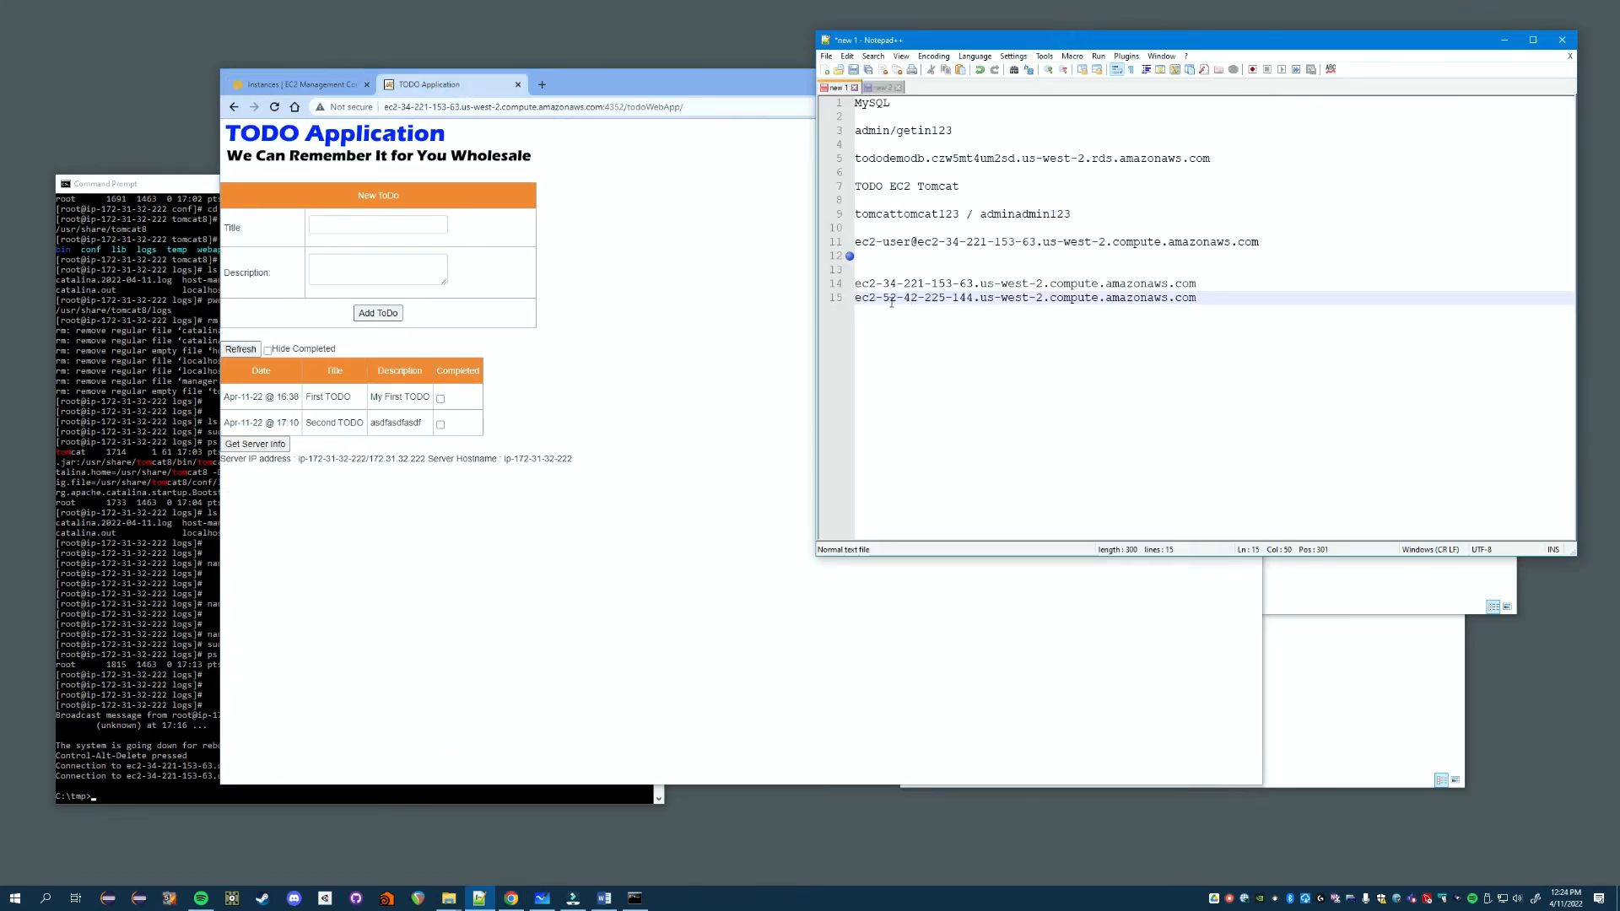
drag(867, 298, 1191, 305)
key(ctrl+c)
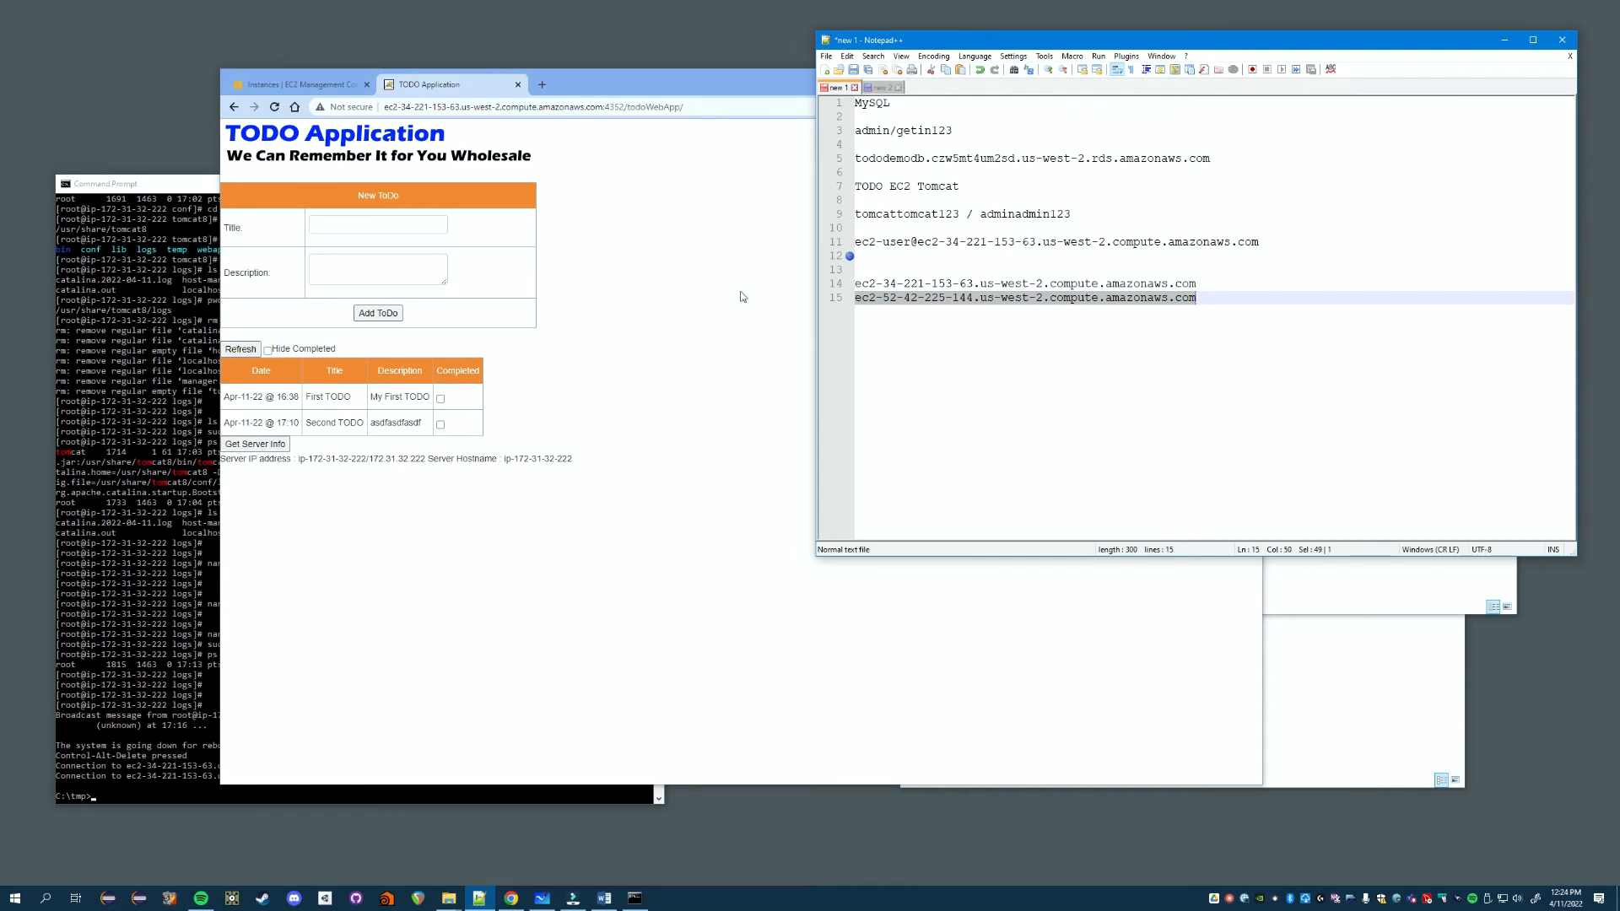
click(438, 106)
click(565, 106)
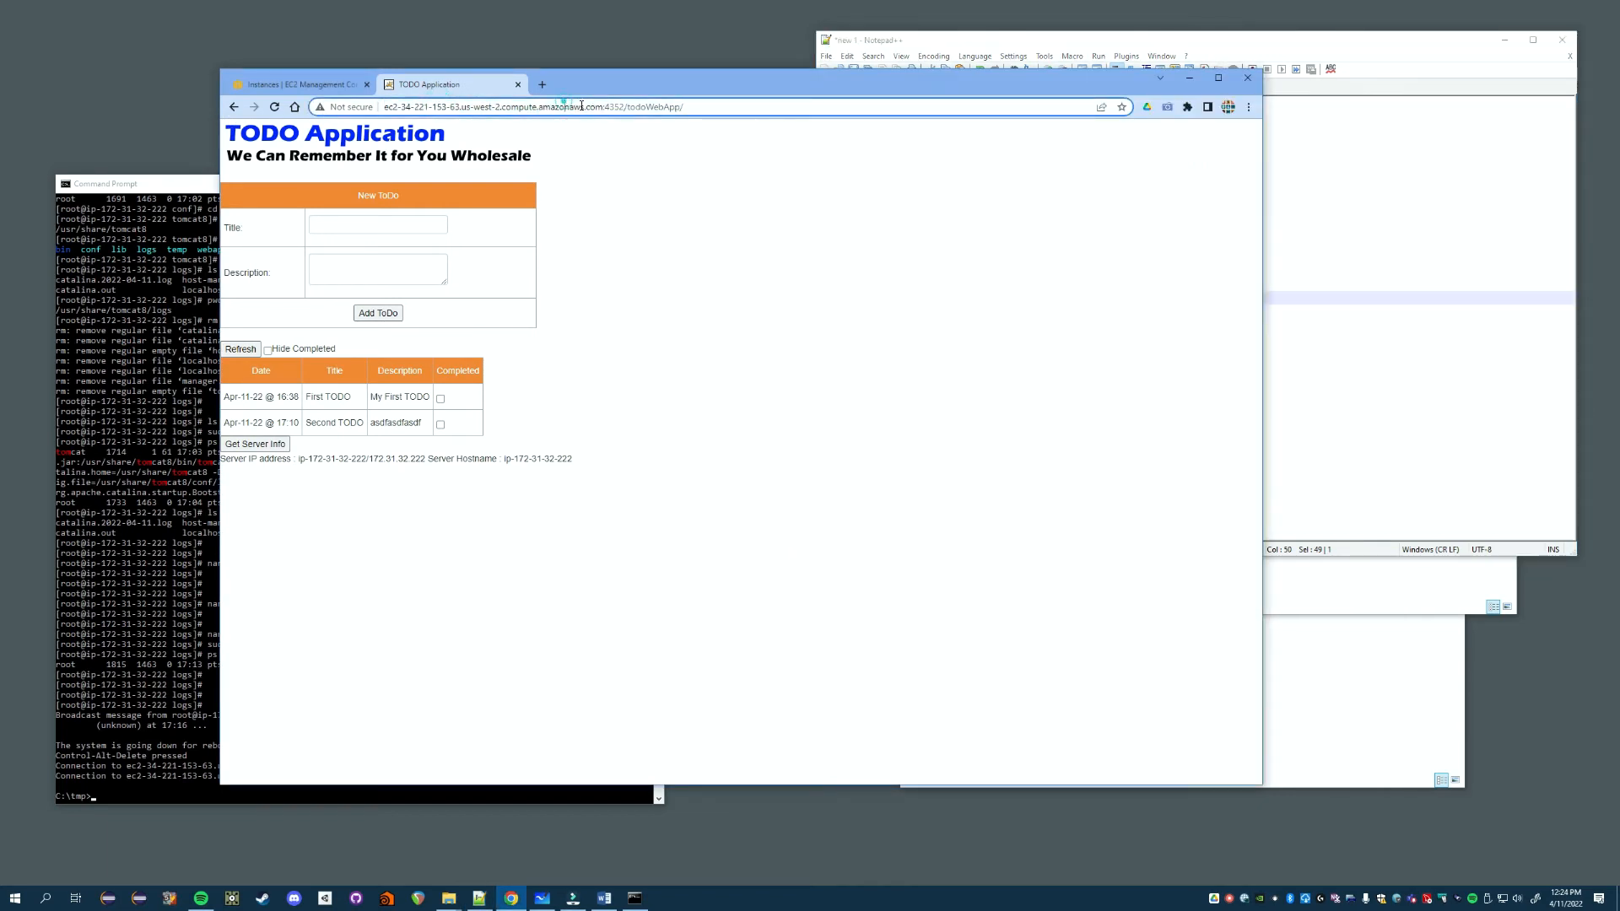
click(596, 108)
key(BackSpace)
key(BackSpace)
key(BackSpace)
key(BackSpace)
key(BackSpace)
key(BackSpace)
key(BackSpace)
key(BackSpace)
key(BackSpace)
key(BackSpace)
key(BackSpace)
key(BackSpace)
key(BackSpace)
key(BackSpace)
key(BackSpace)
key(BackSpace)
key(BackSpace)
key(BackSpace)
key(BackSpace)
key(BackSpace)
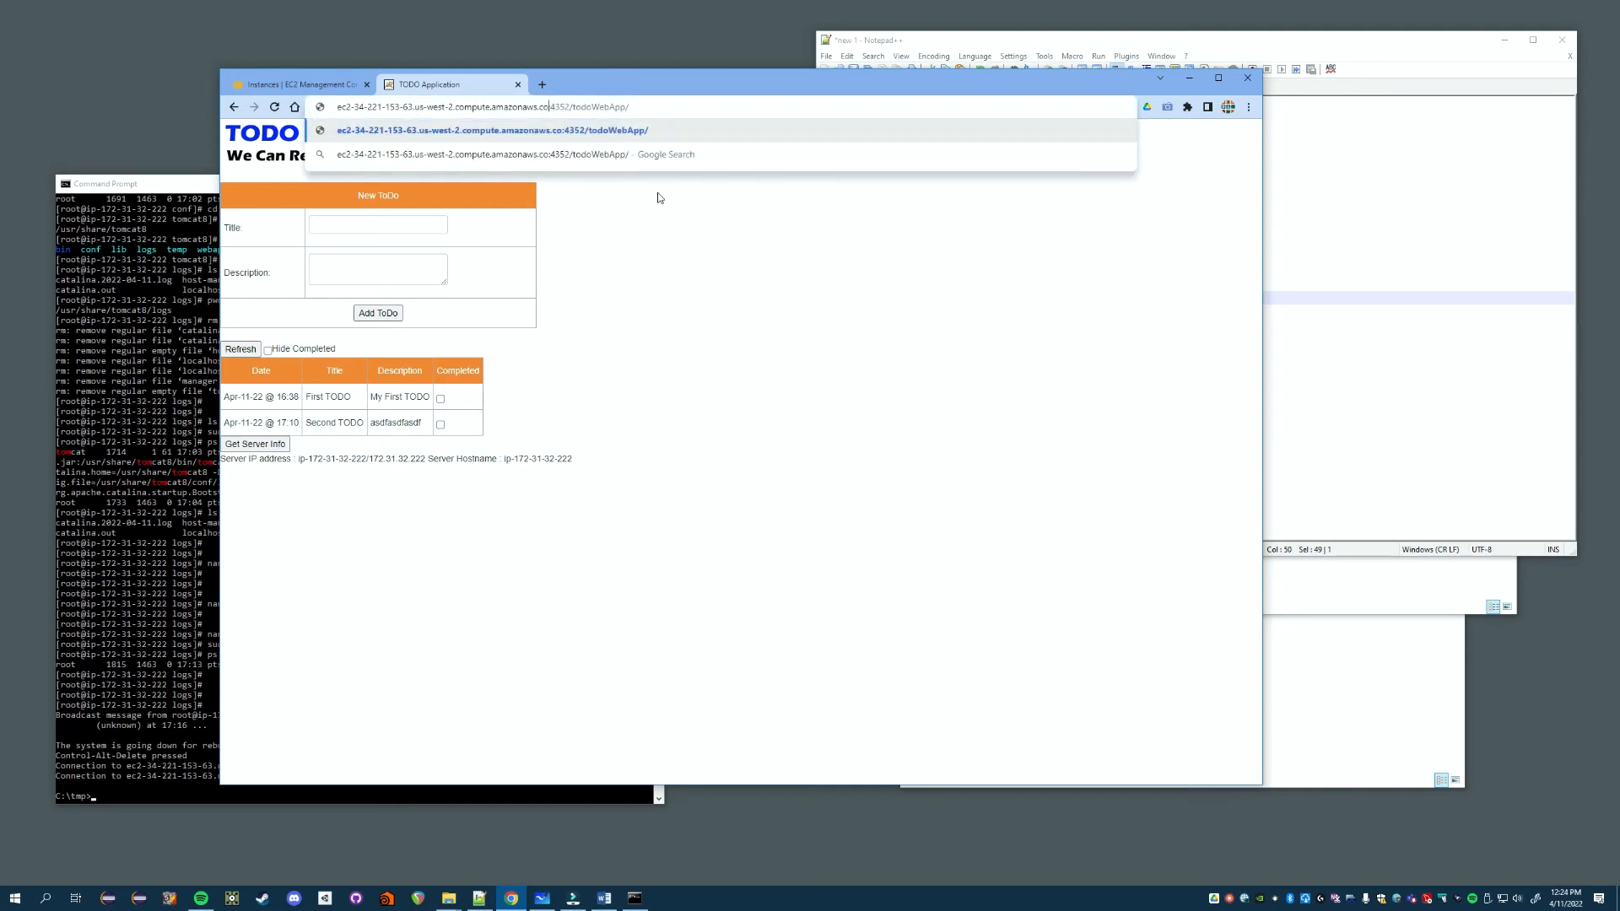
key(BackSpace)
key(BackSpace)
key(BackSpace)
key(BackSpace)
key(BackSpace)
key(BackSpace)
key(BackSpace)
key(BackSpace)
key(BackSpace)
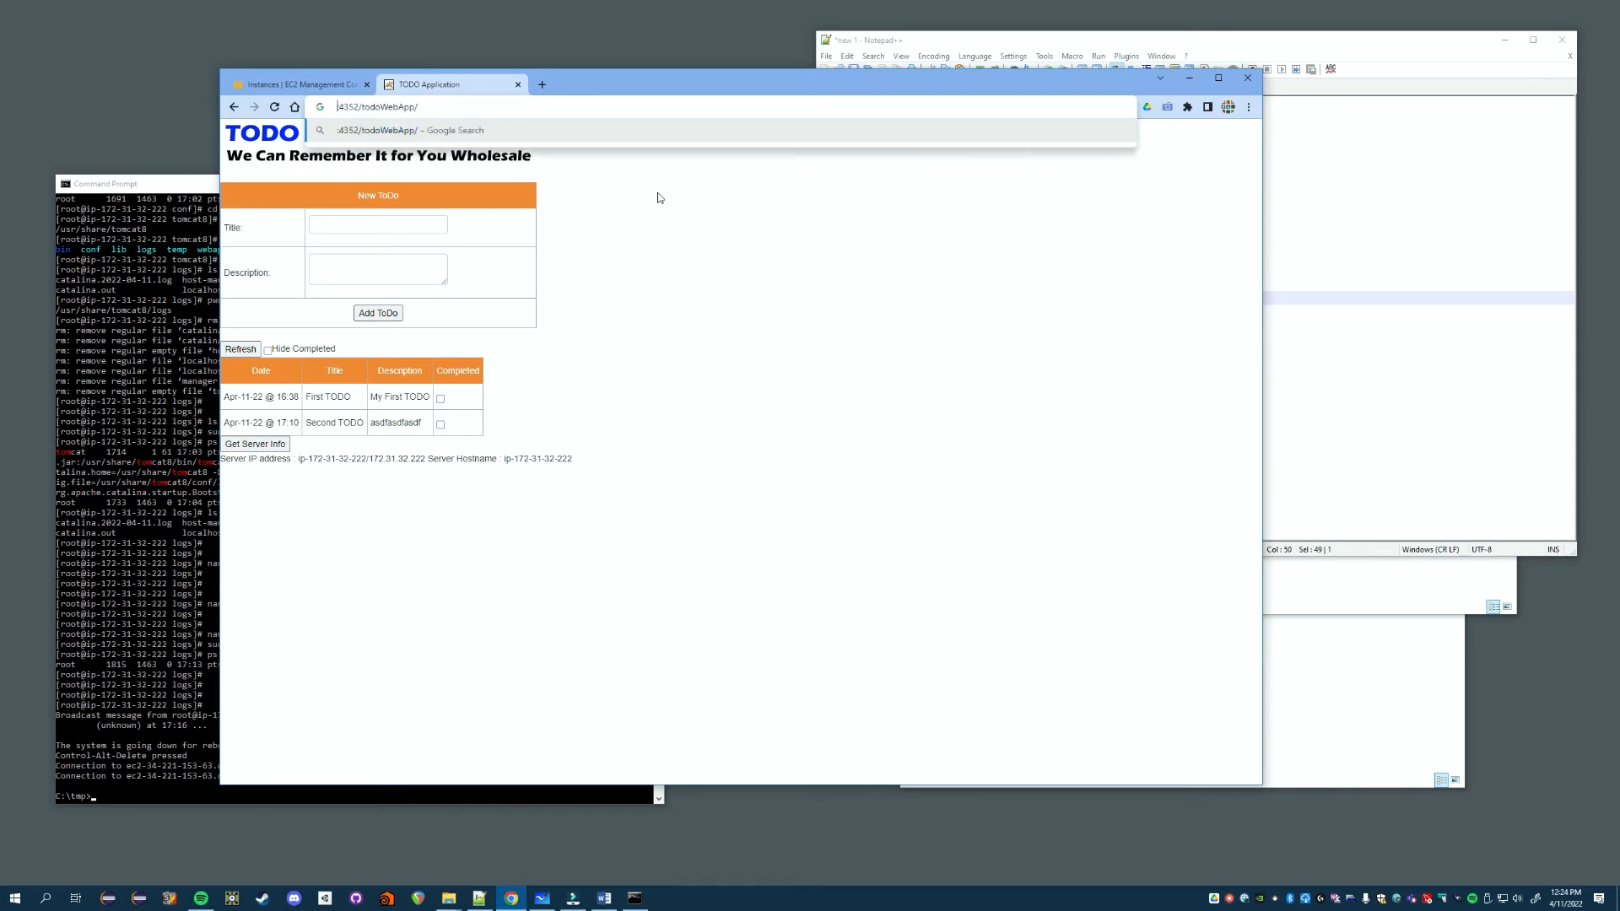
key(ctrl+v)
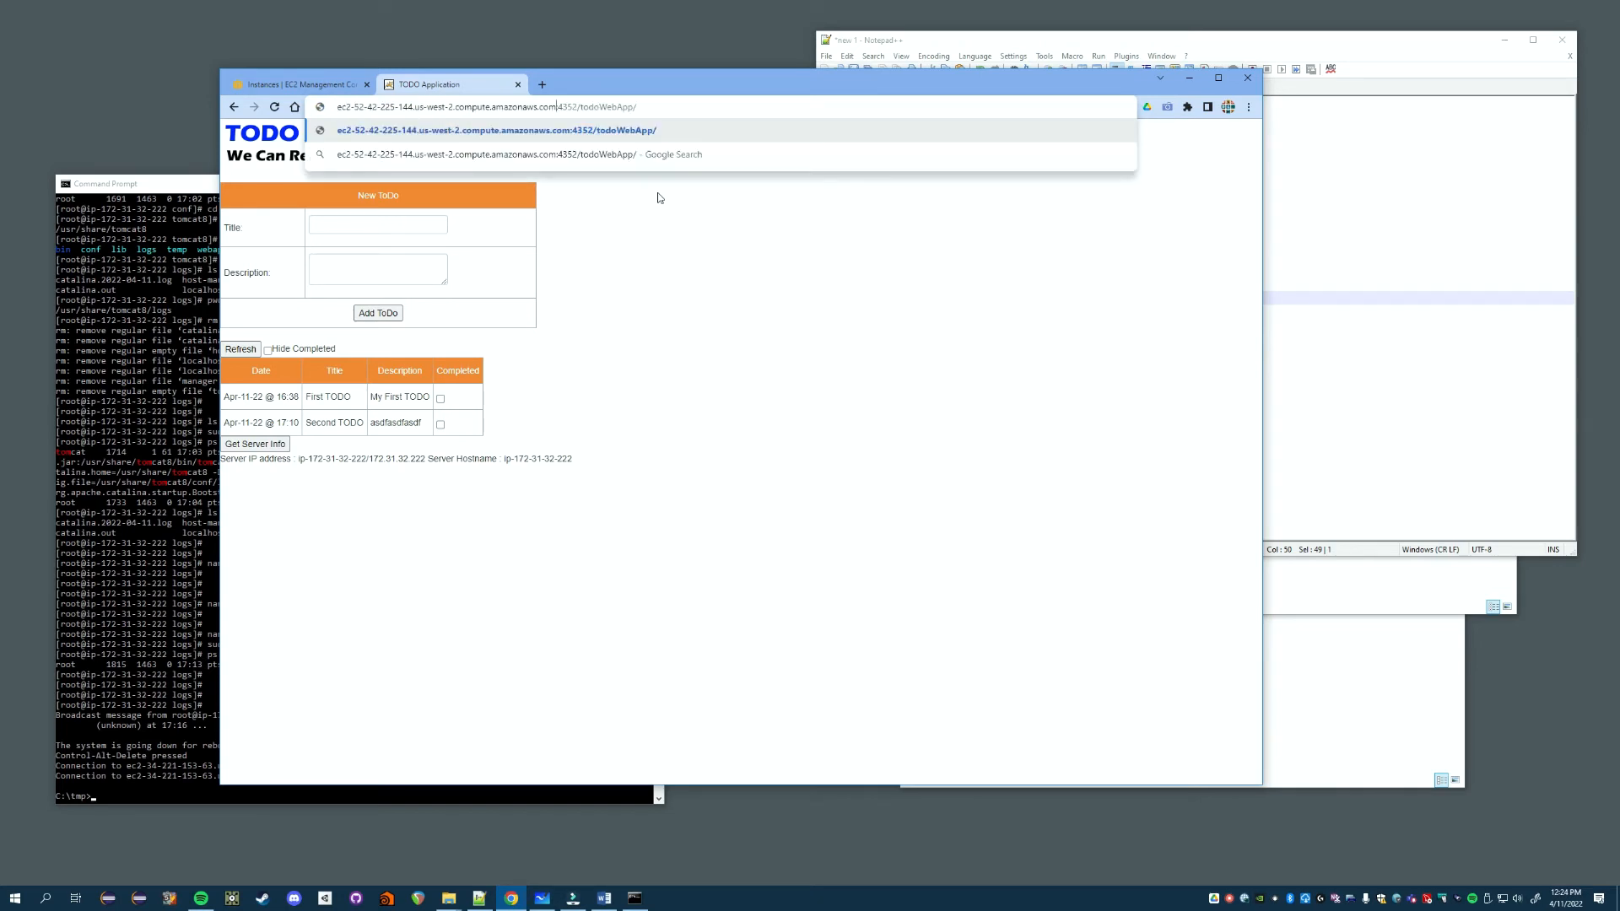
key(Return)
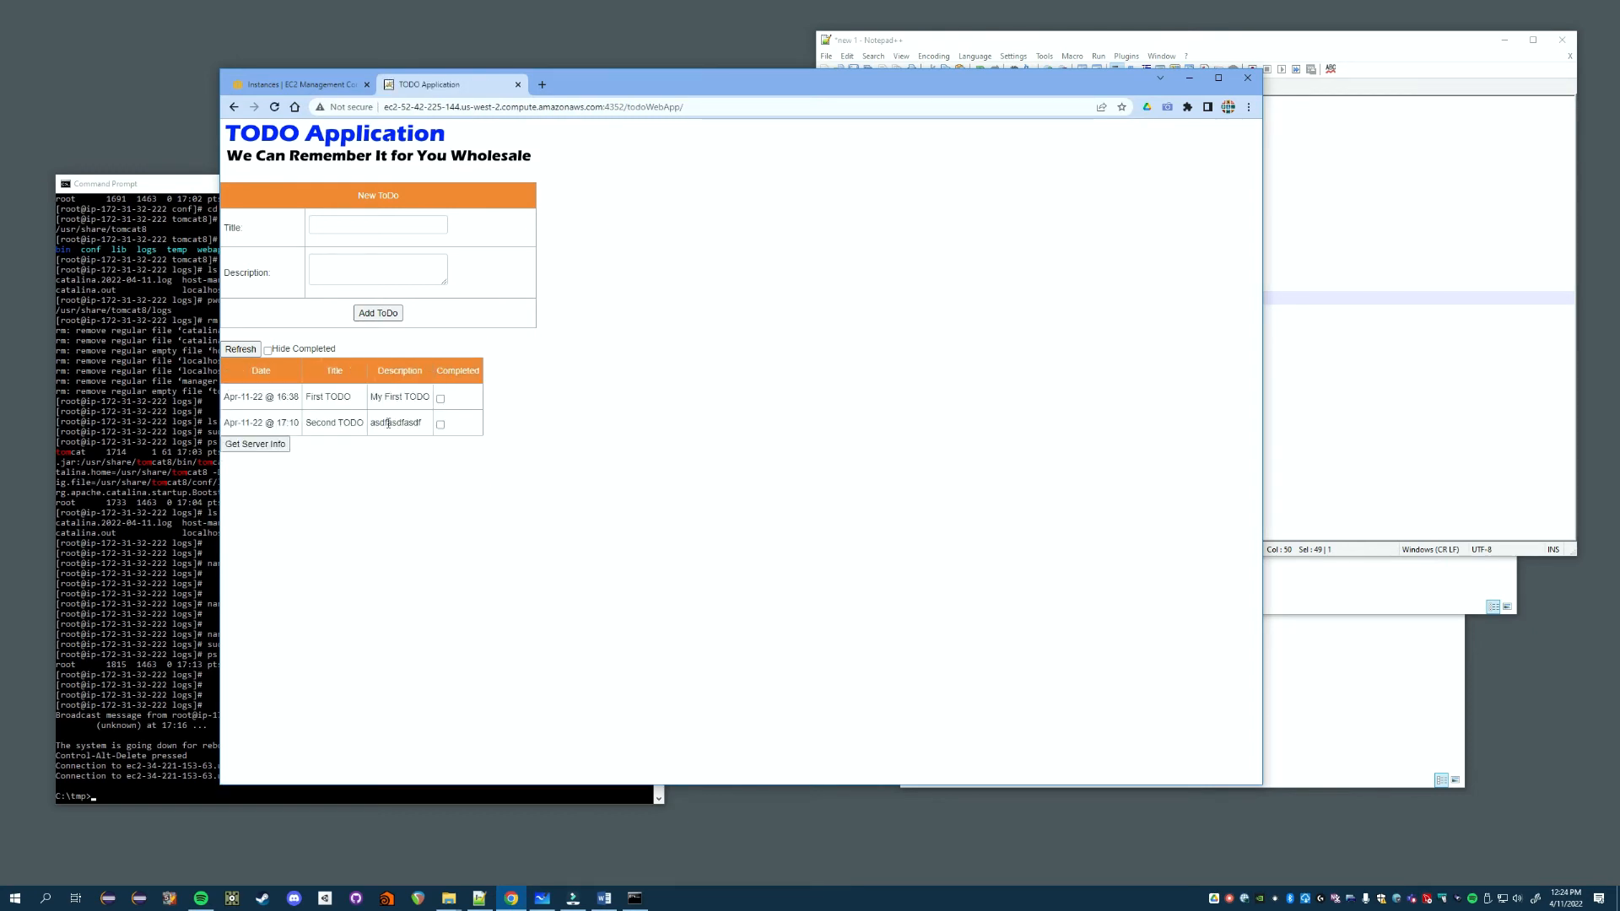
click(265, 447)
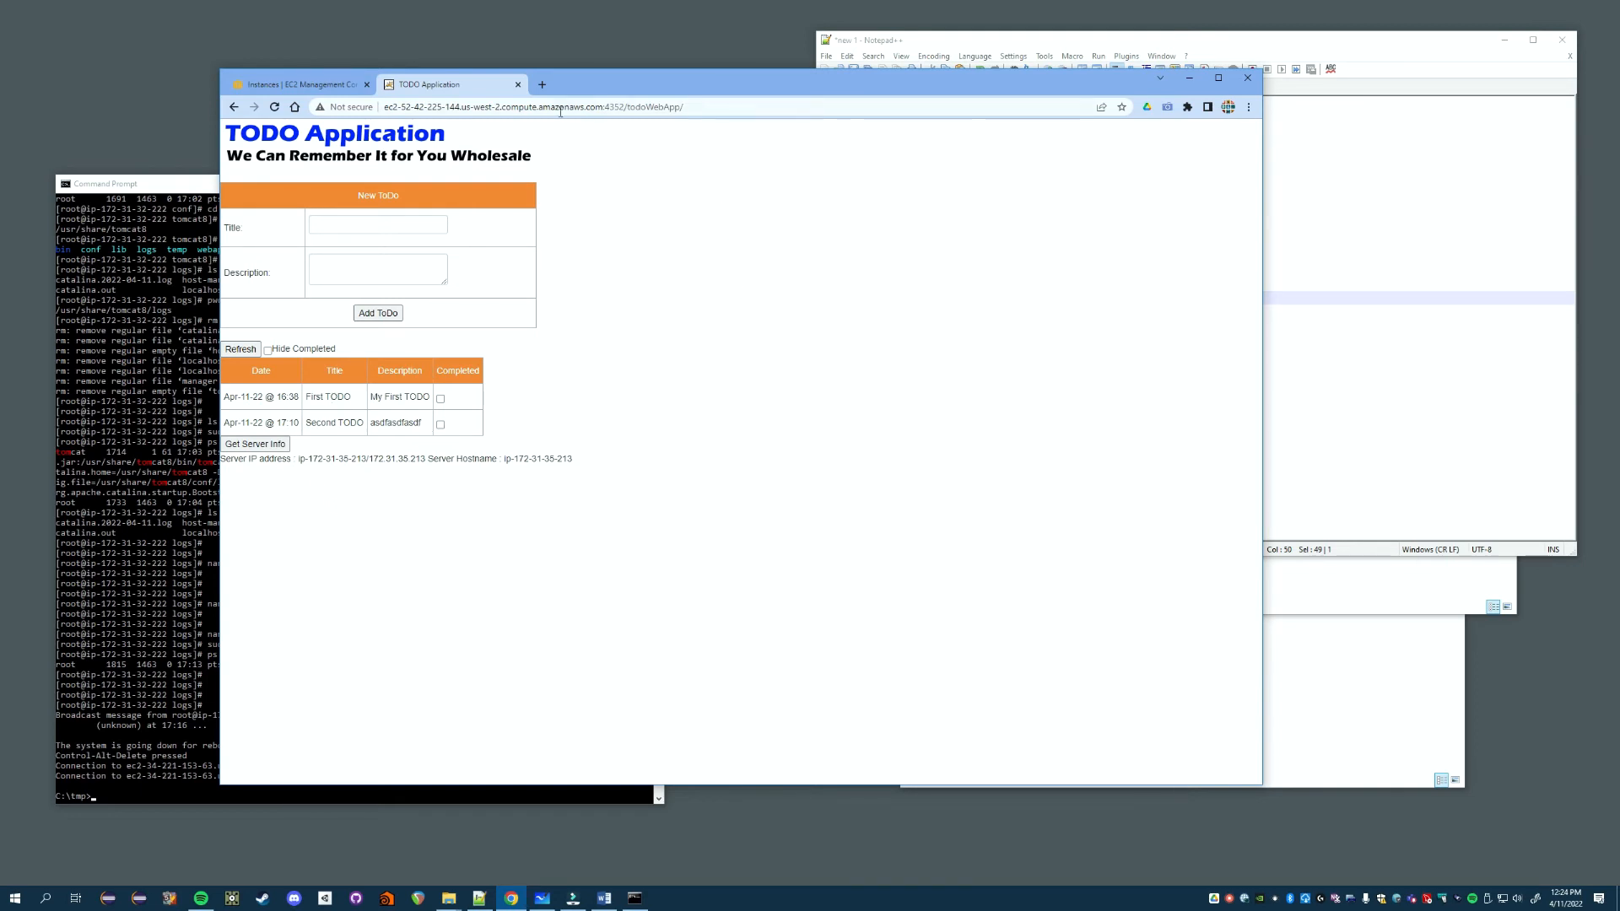
Return to the EC2 console and begin launching another t1.micro instance from the TODO EC2 Tomcat image, proceeding to the launch review
click(297, 87)
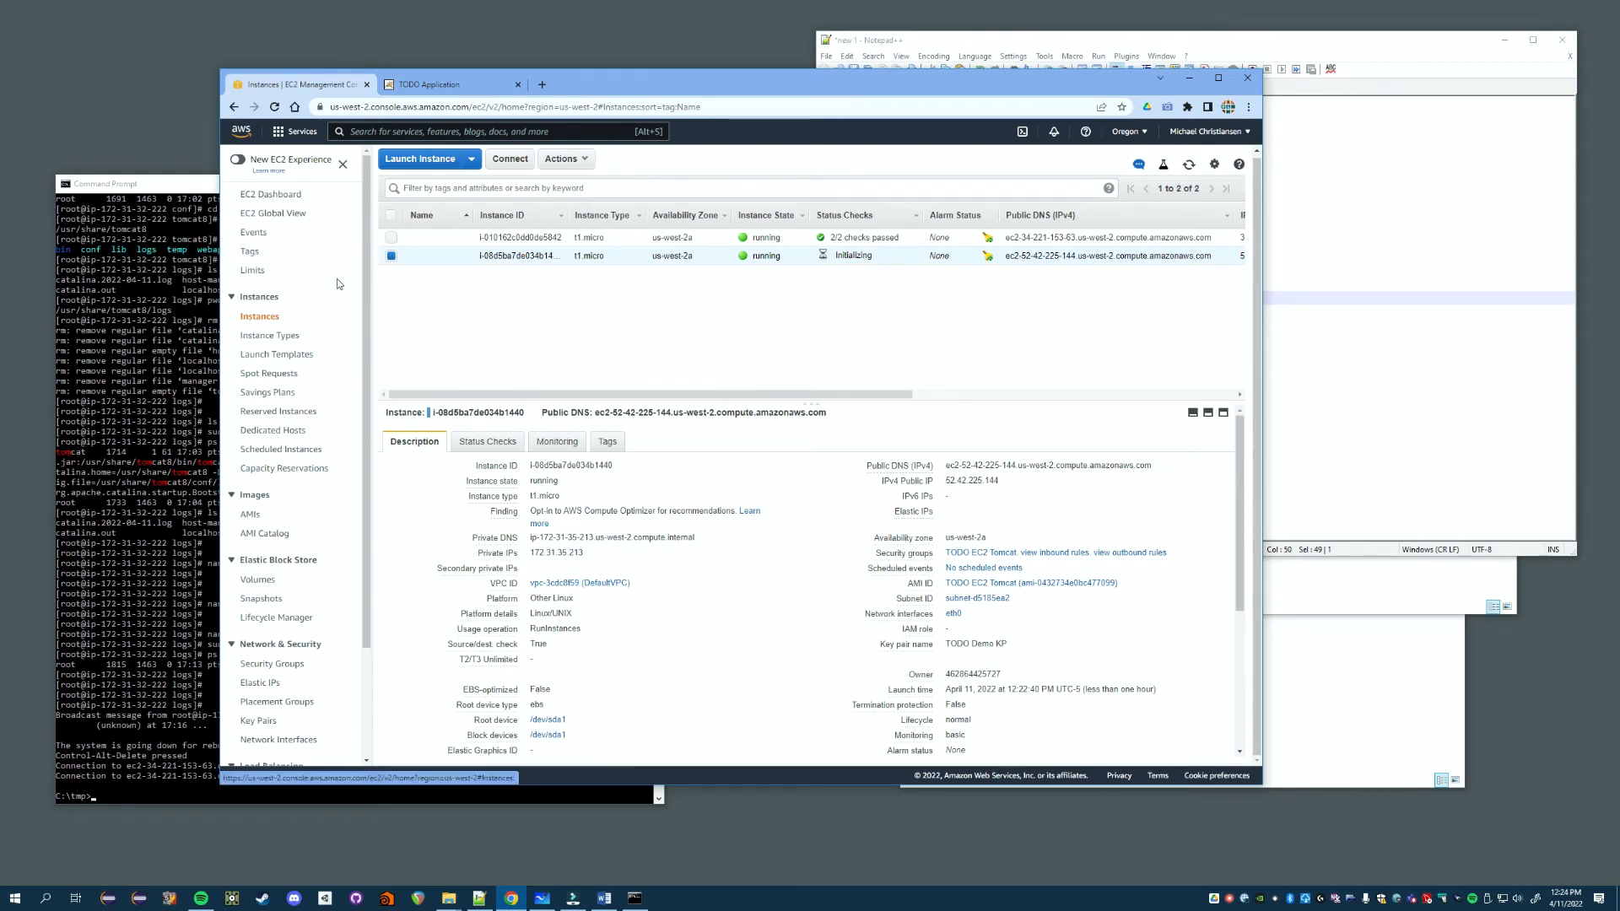
click(420, 160)
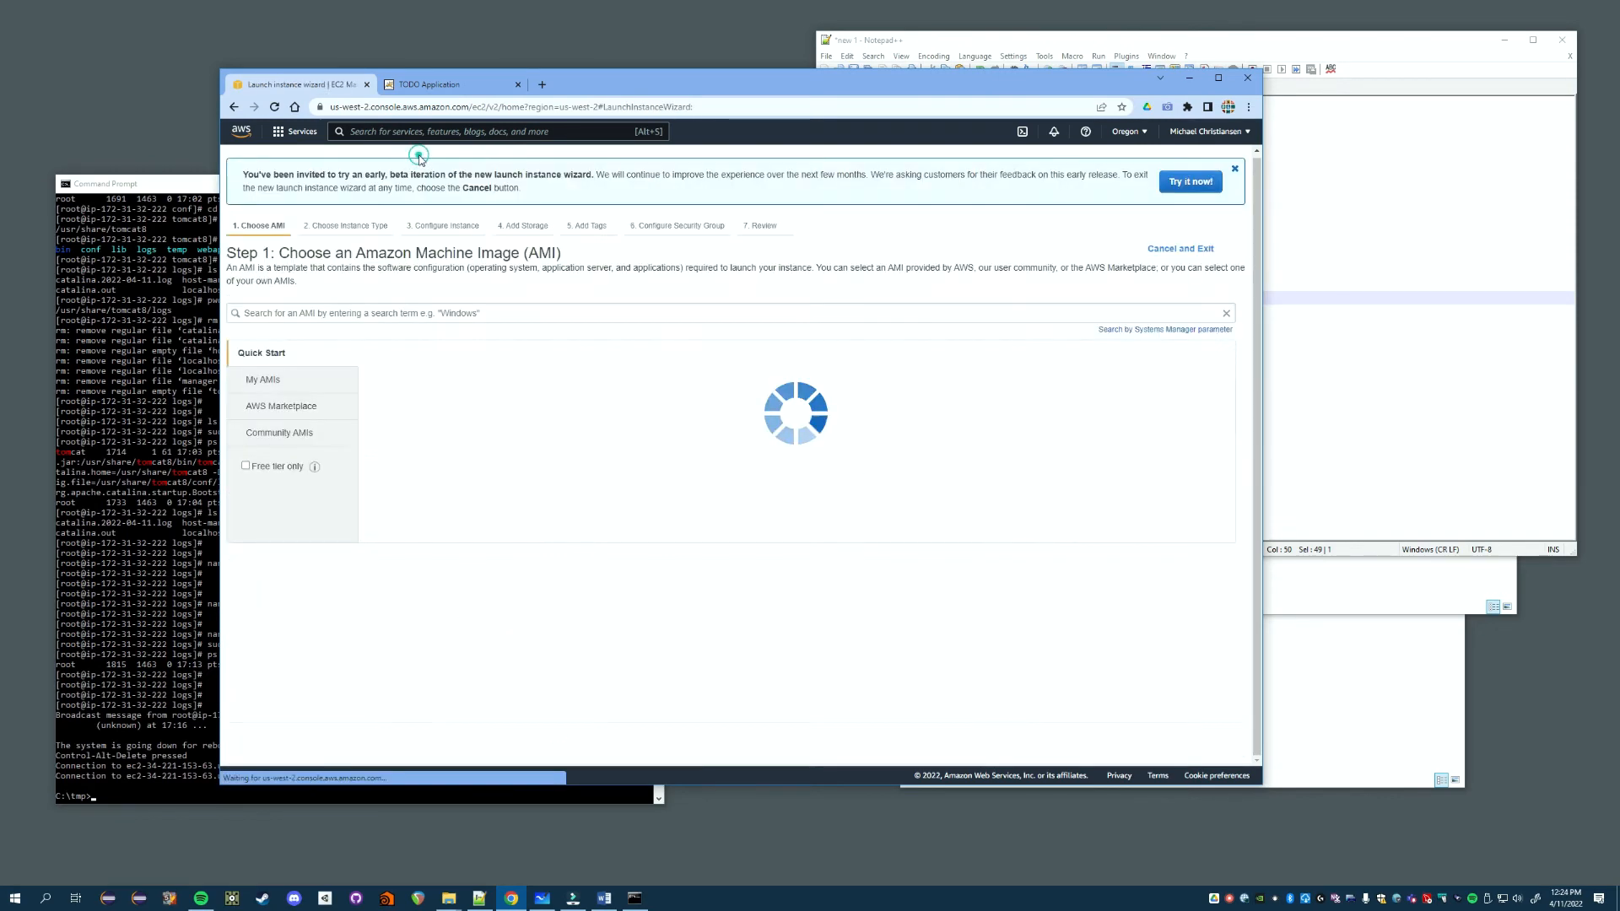
click(260, 380)
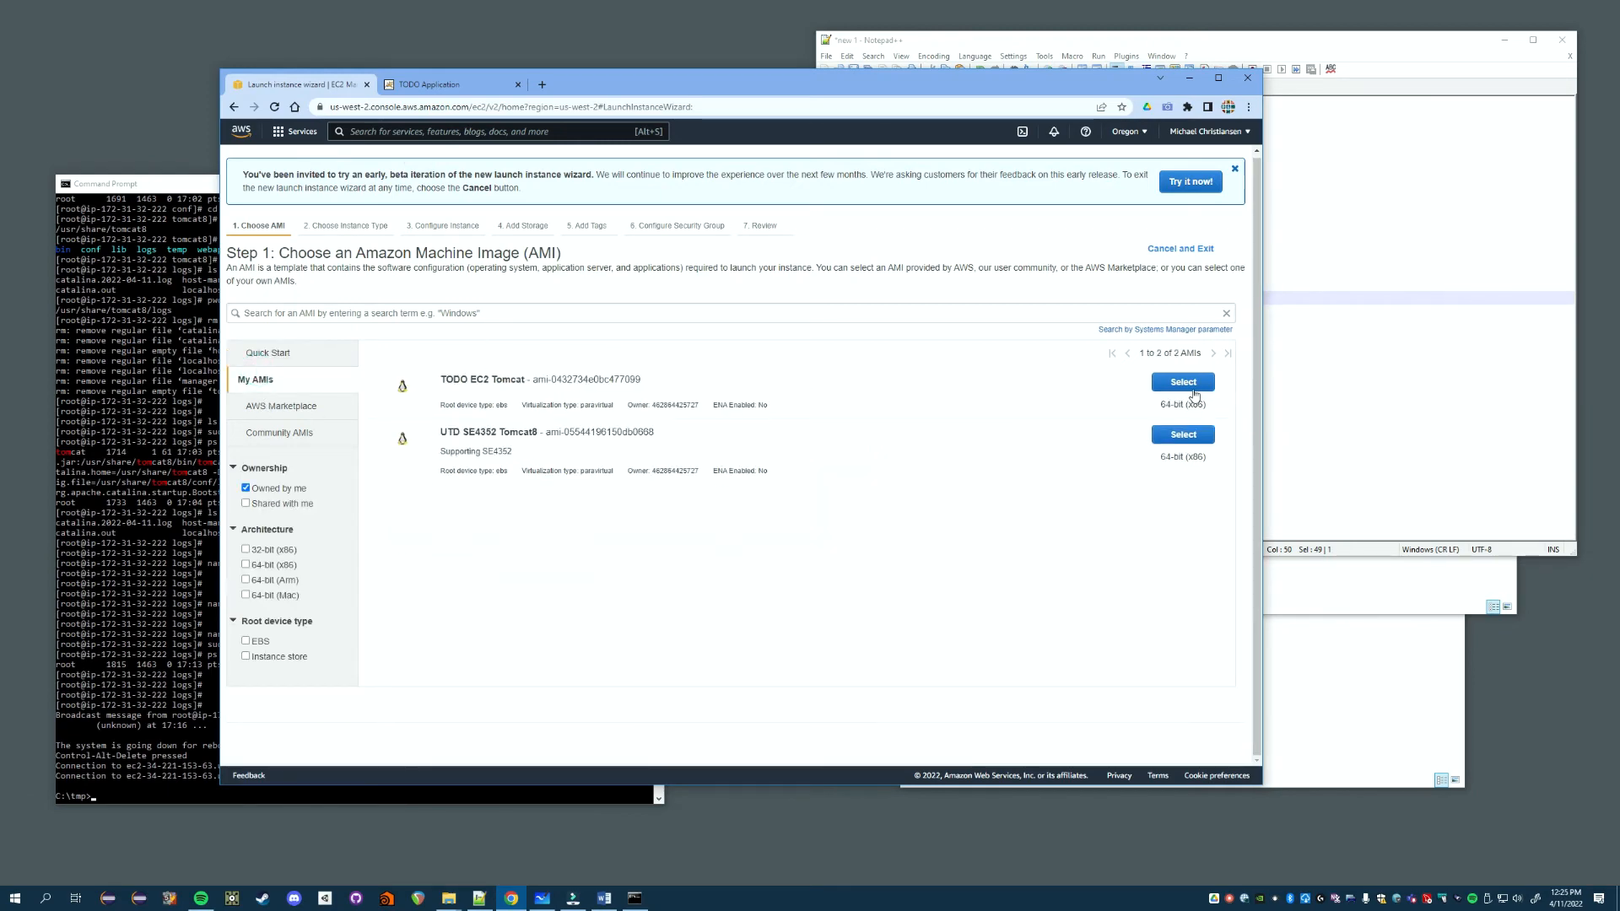
click(1193, 390)
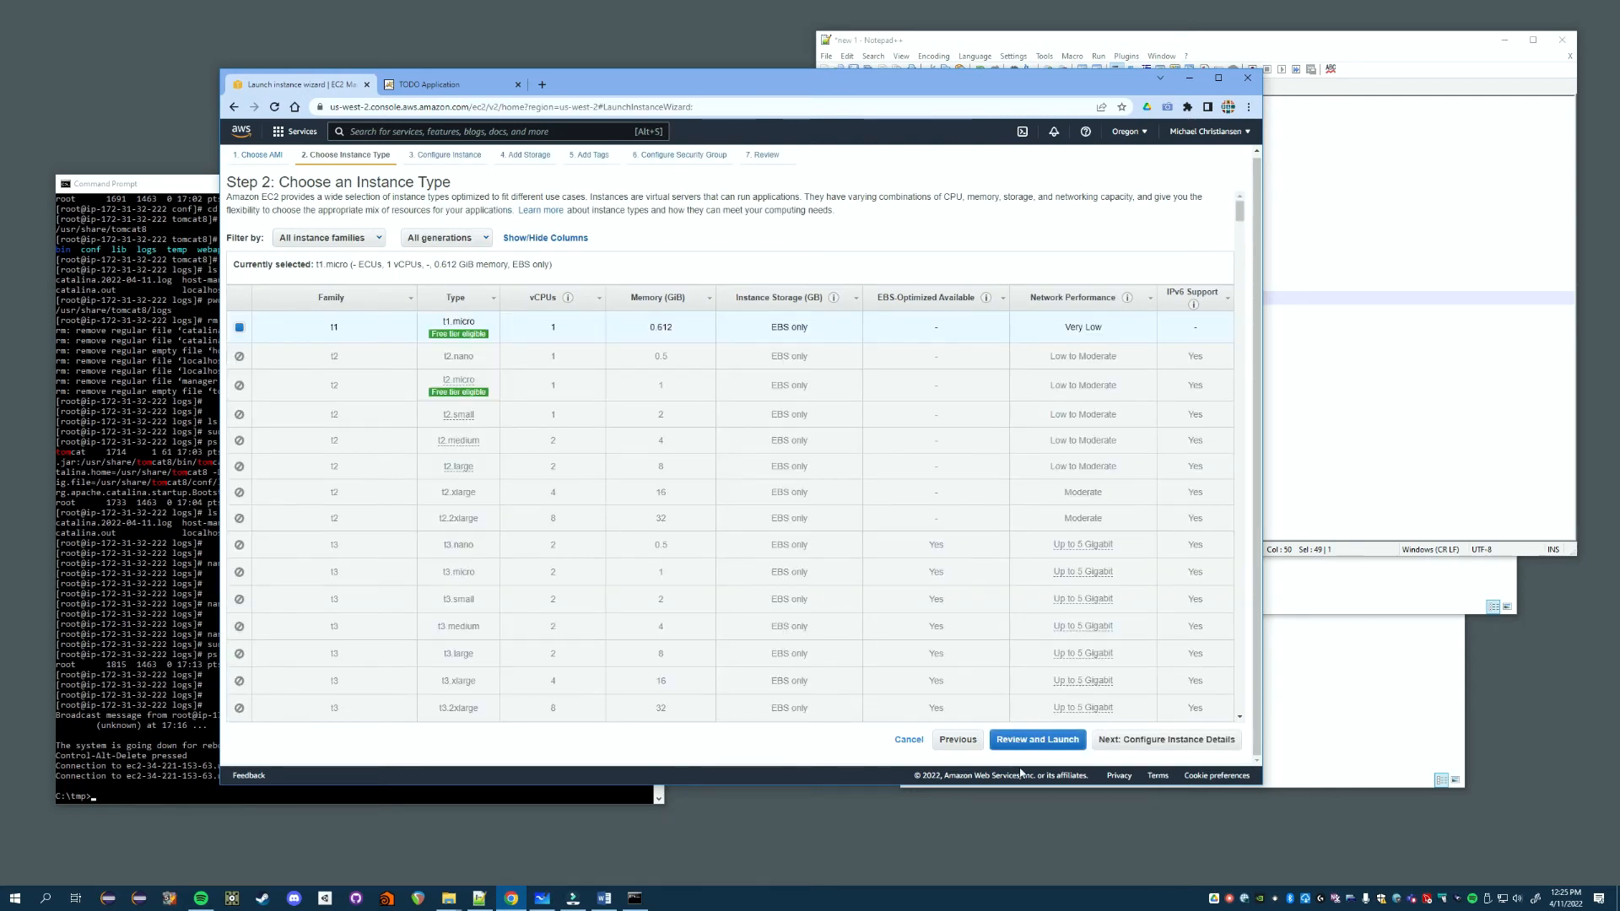
click(1042, 741)
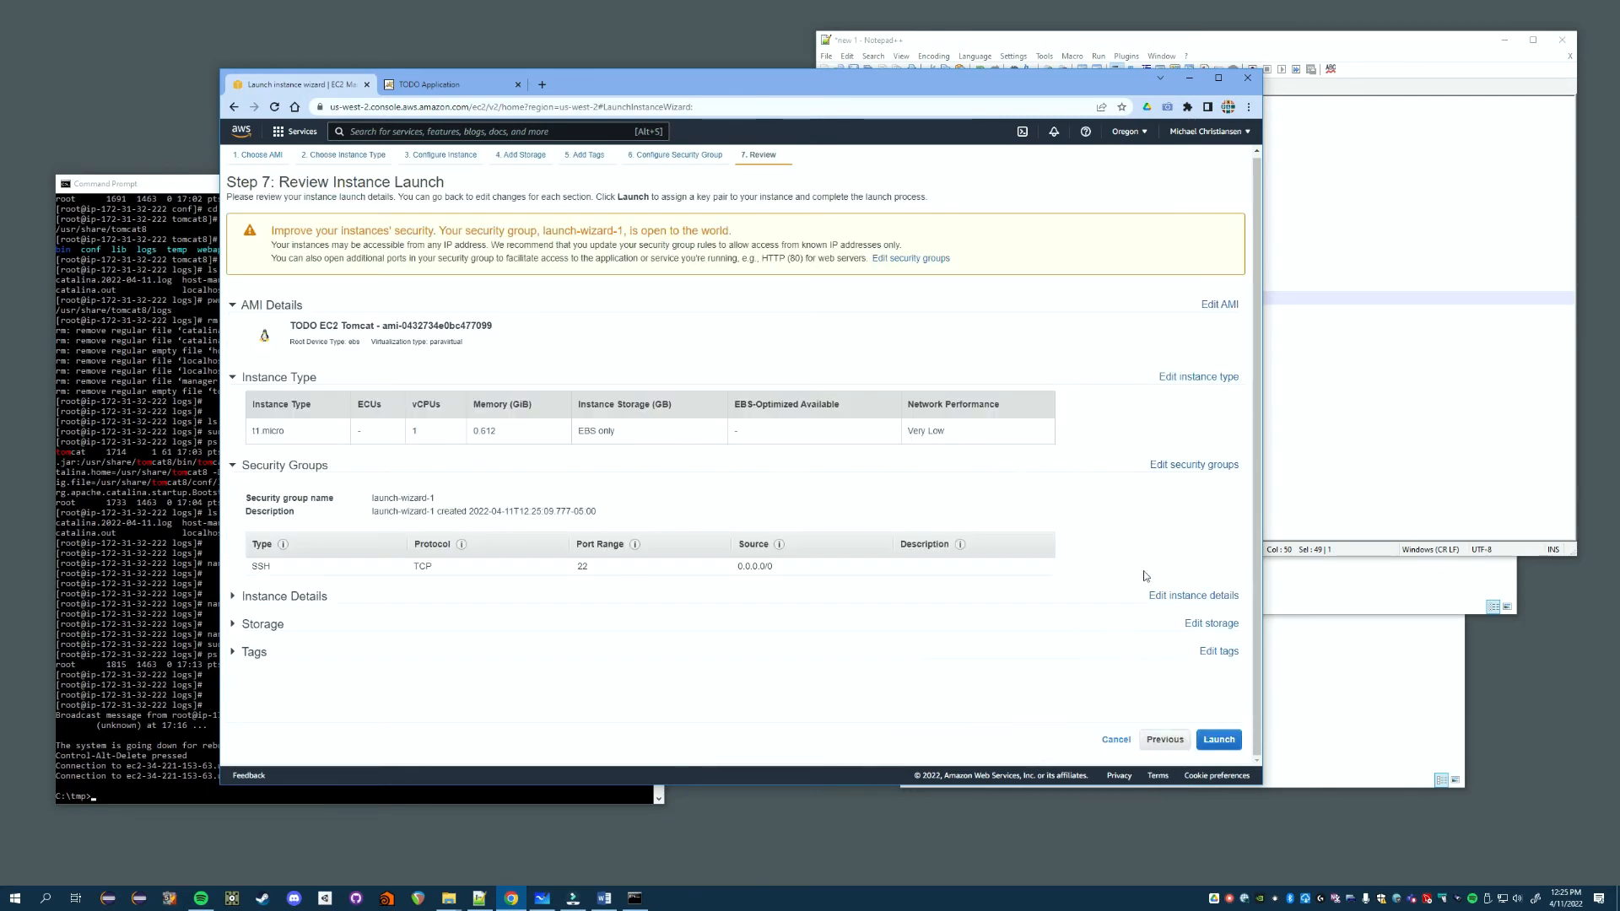
Assign the existing TODO EC2 Tomcat security group to the new instance and return to the launch review
click(1176, 469)
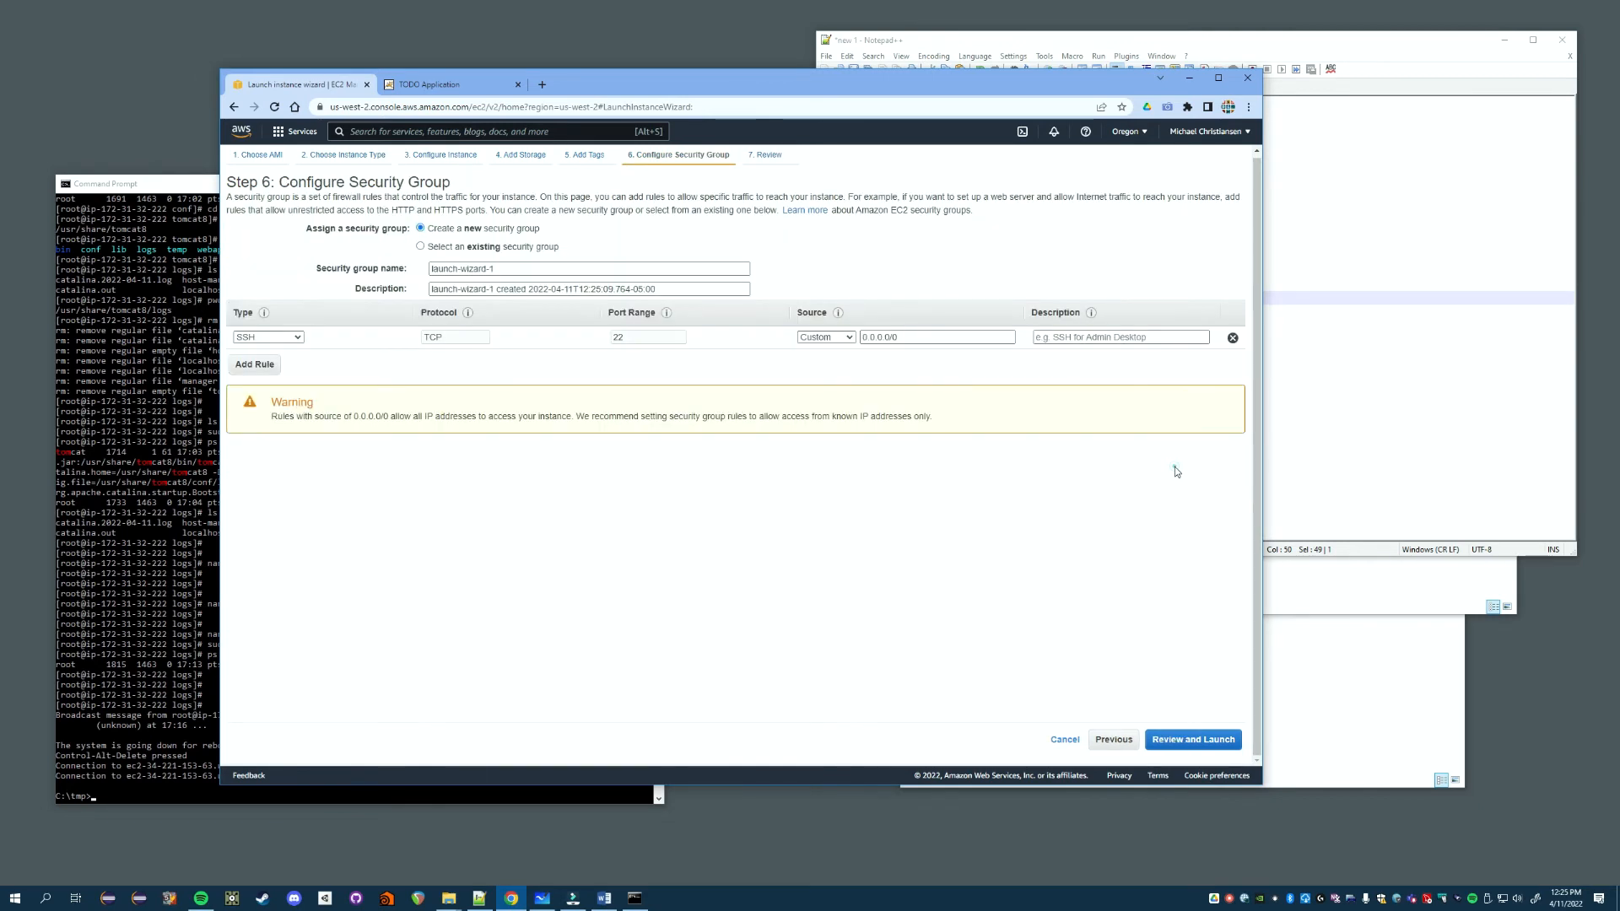
click(420, 246)
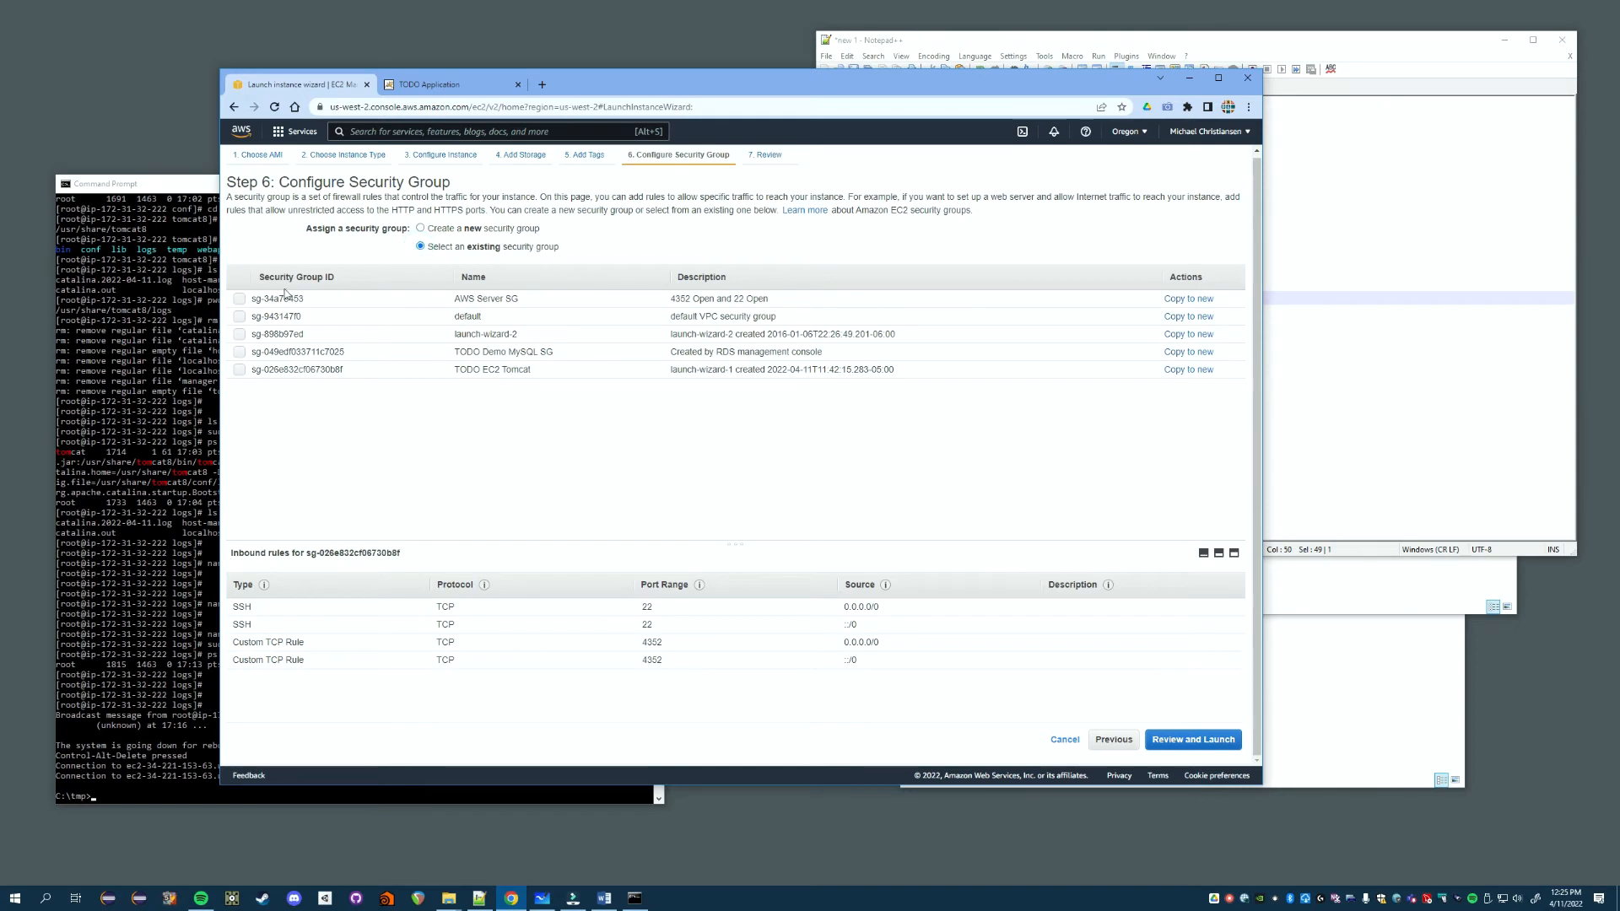
click(241, 372)
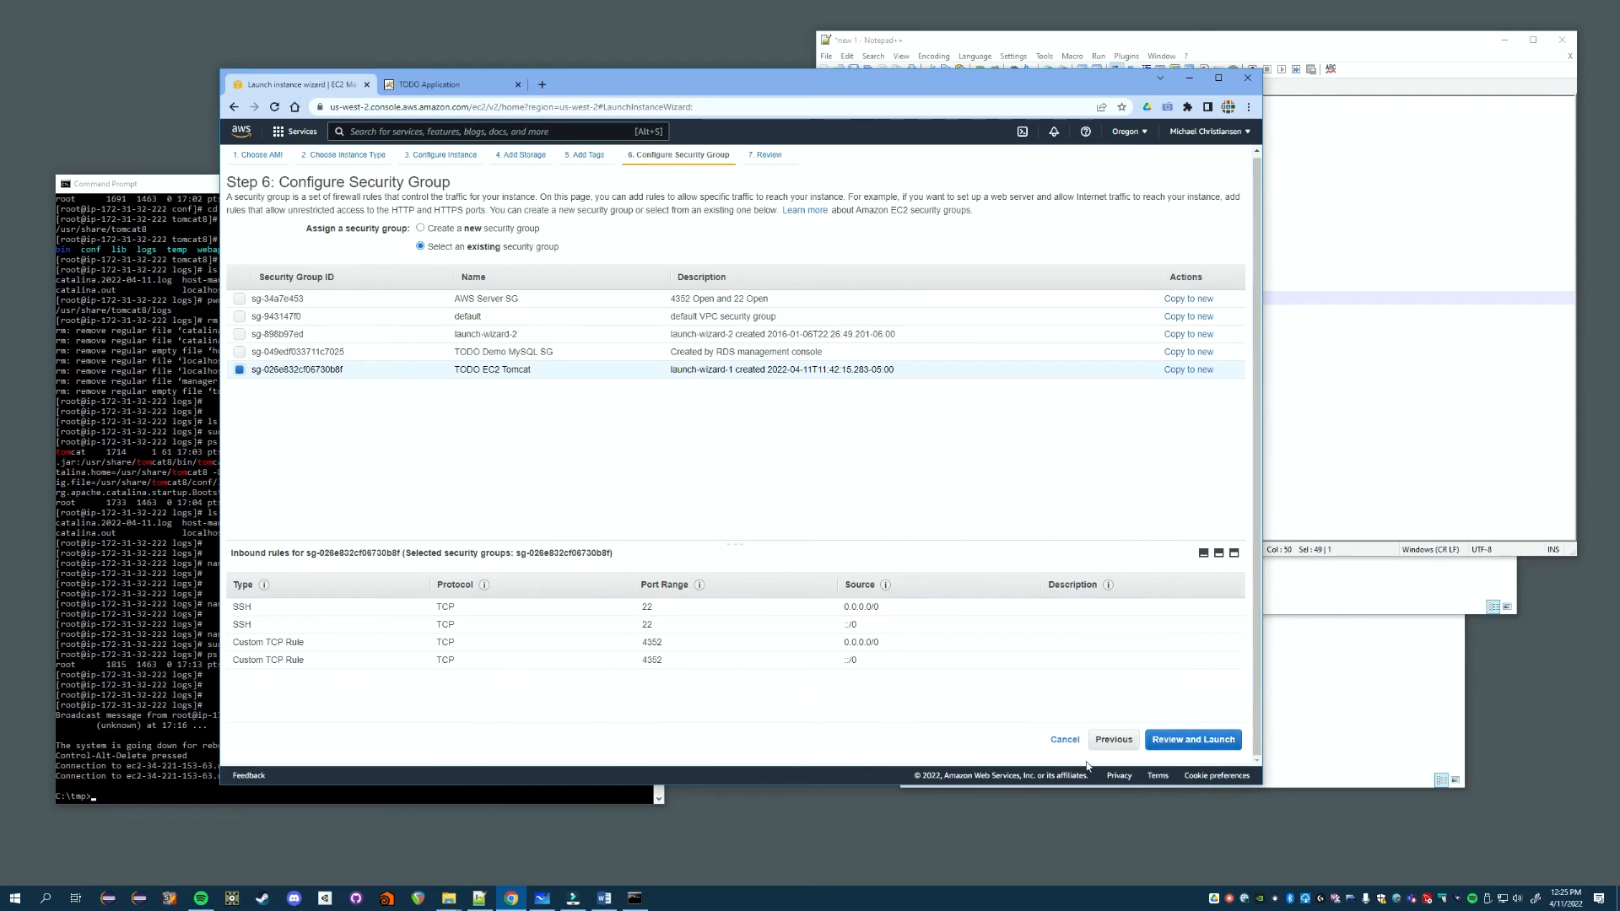
click(1190, 742)
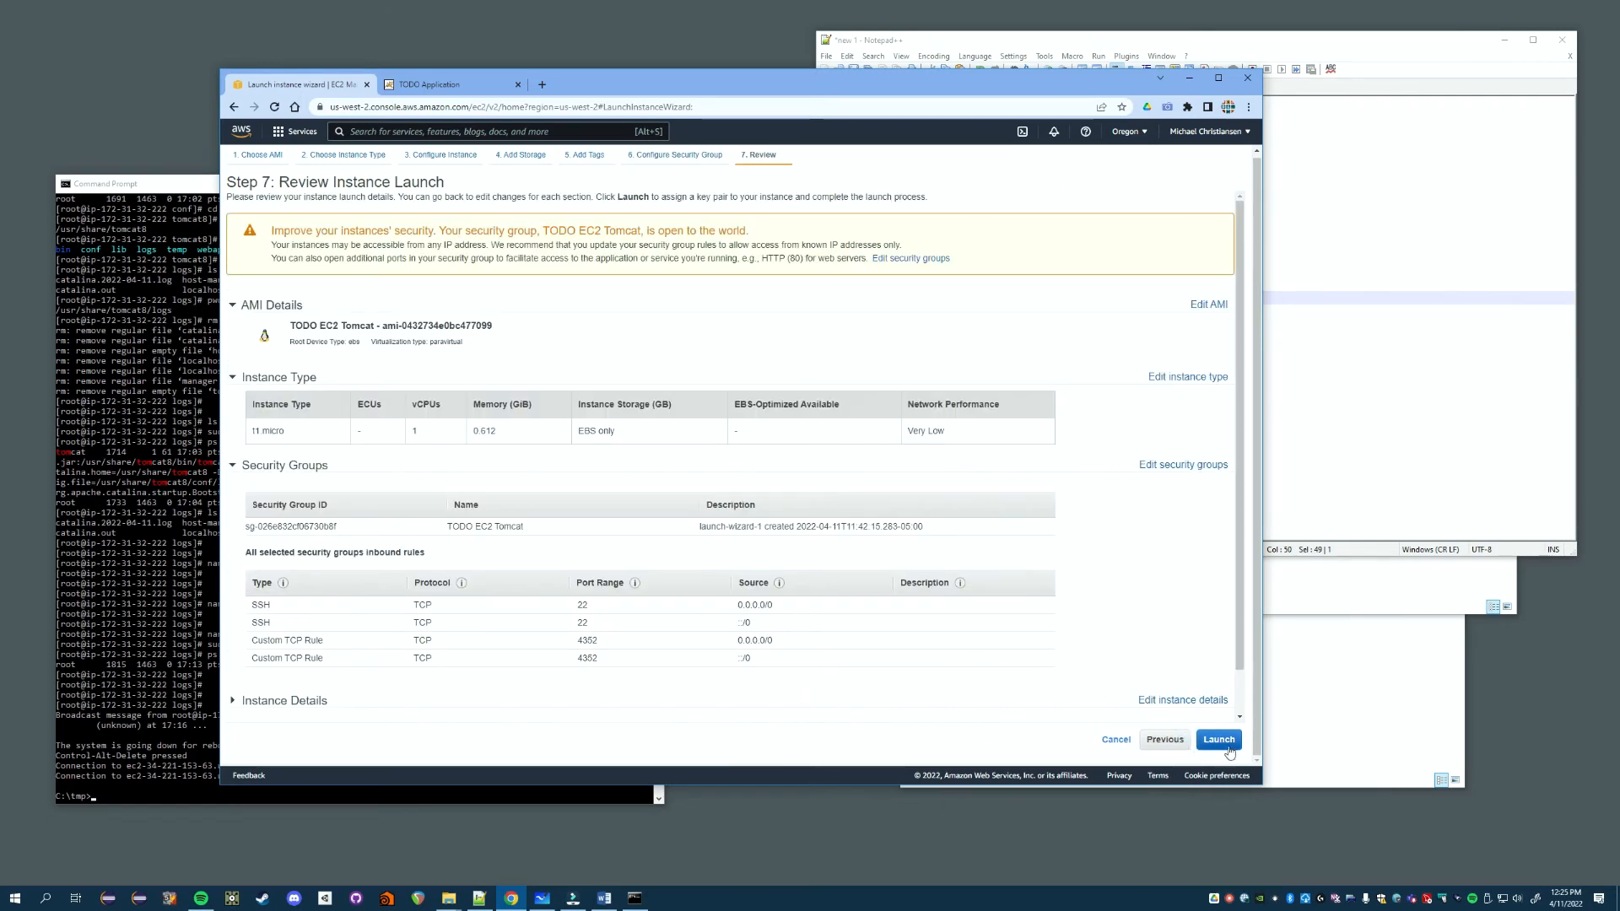
Launch this instance using the TODO Demo KP key pair, acknowledge private key access, and open the instances list
click(1216, 739)
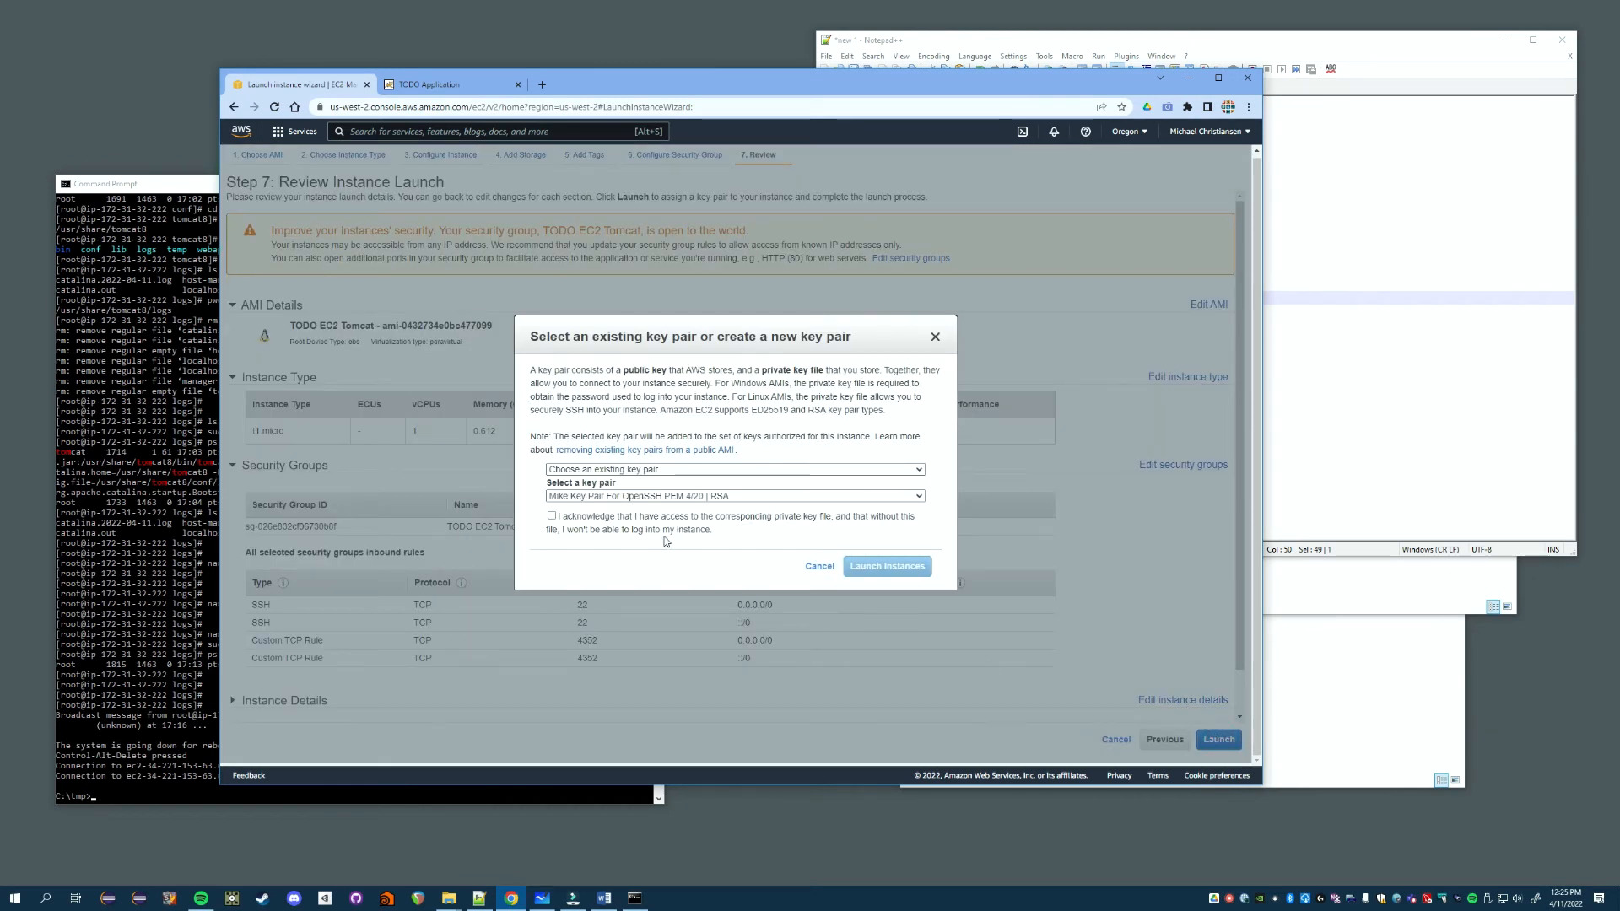
click(600, 498)
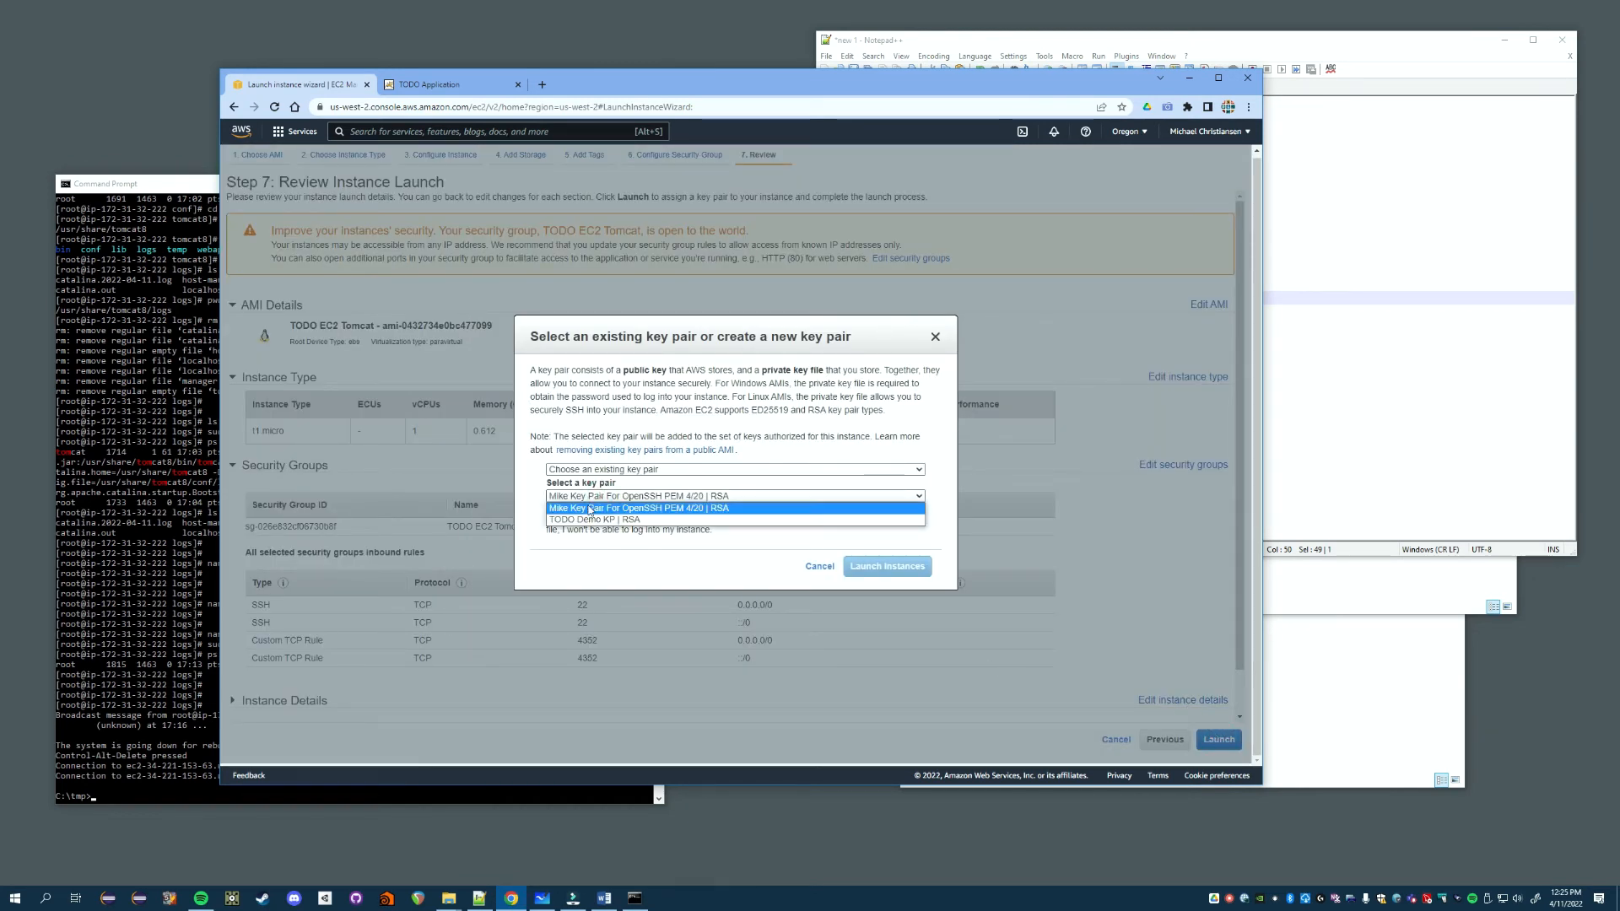
click(584, 519)
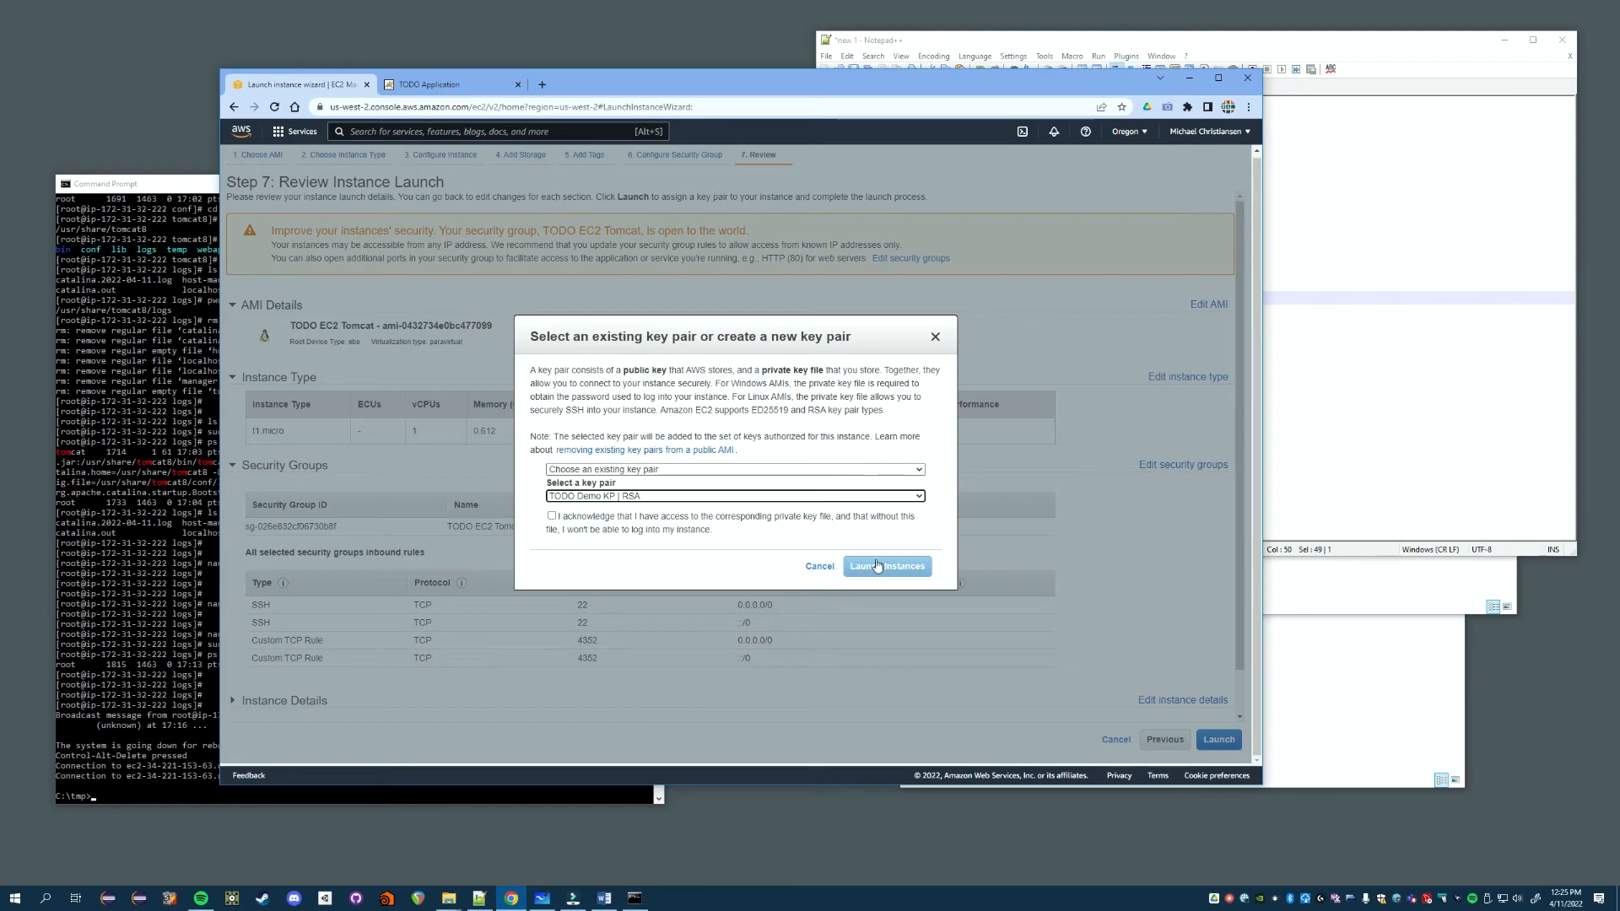
click(552, 515)
click(889, 572)
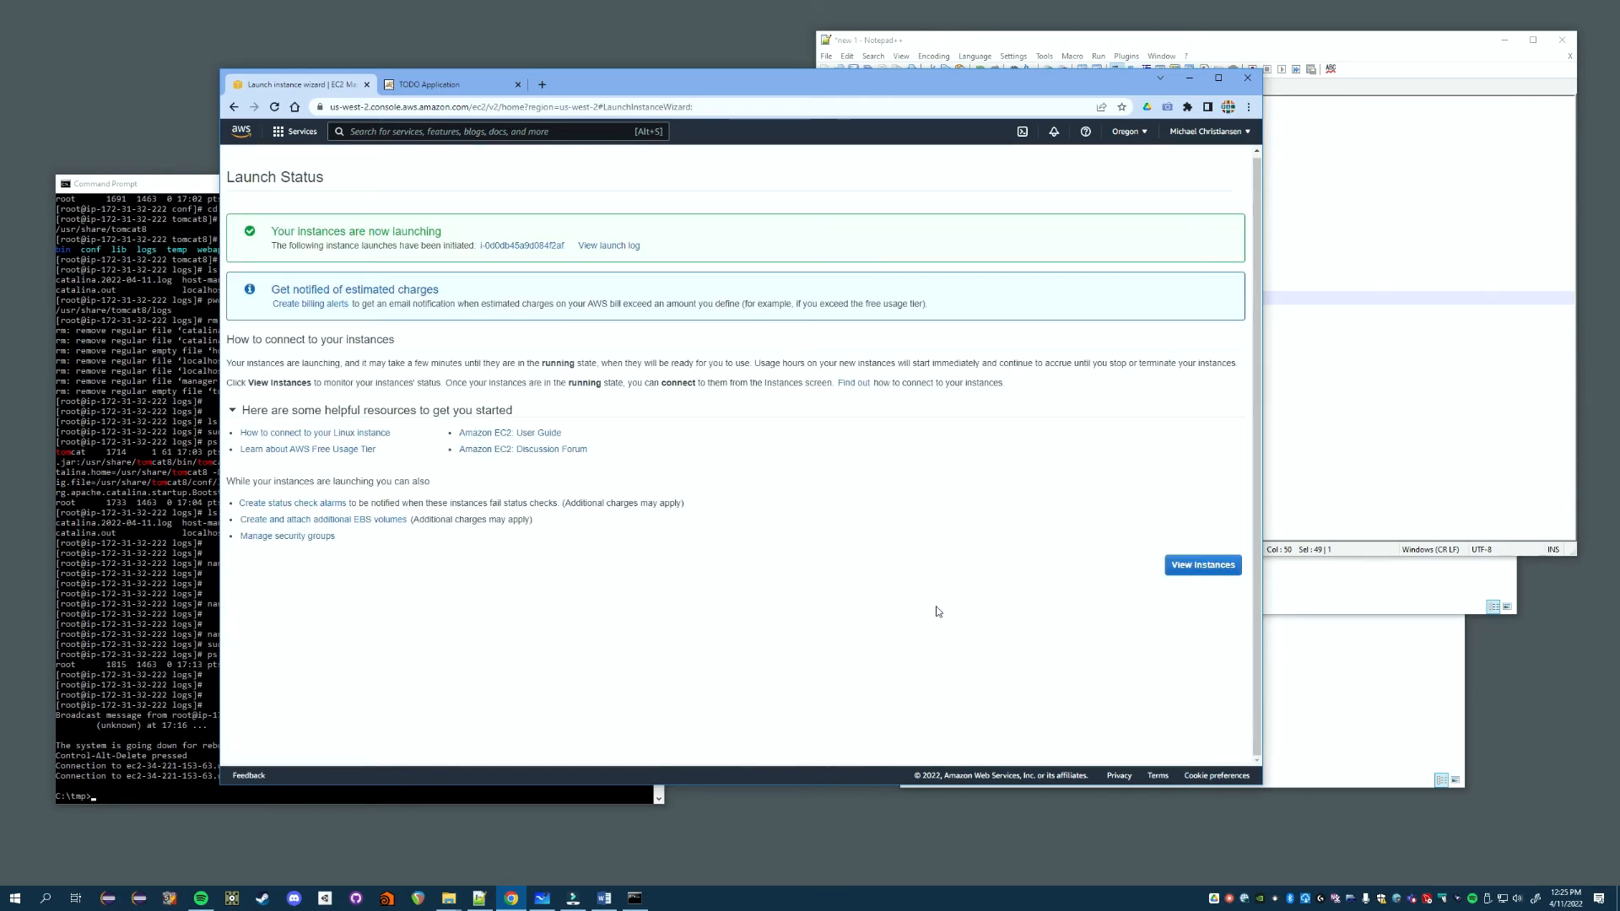
click(1186, 564)
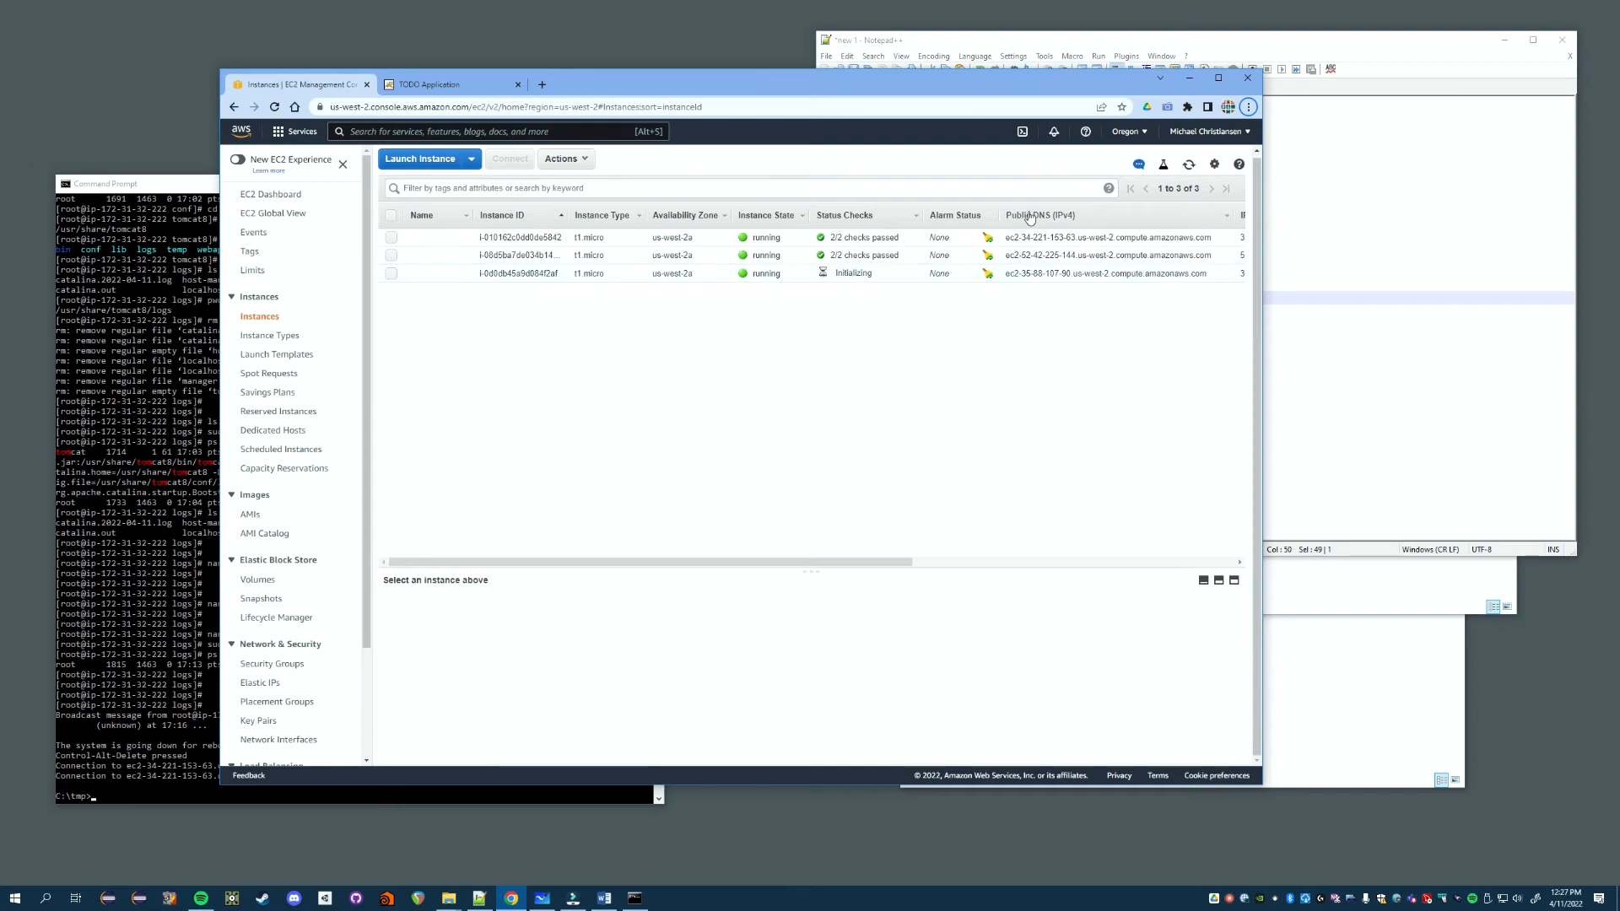
Copy the third instance's public DNS name onto a new line 16 in the Notepad++ notes
drag(1008, 273, 1193, 273)
key(ctrl+c)
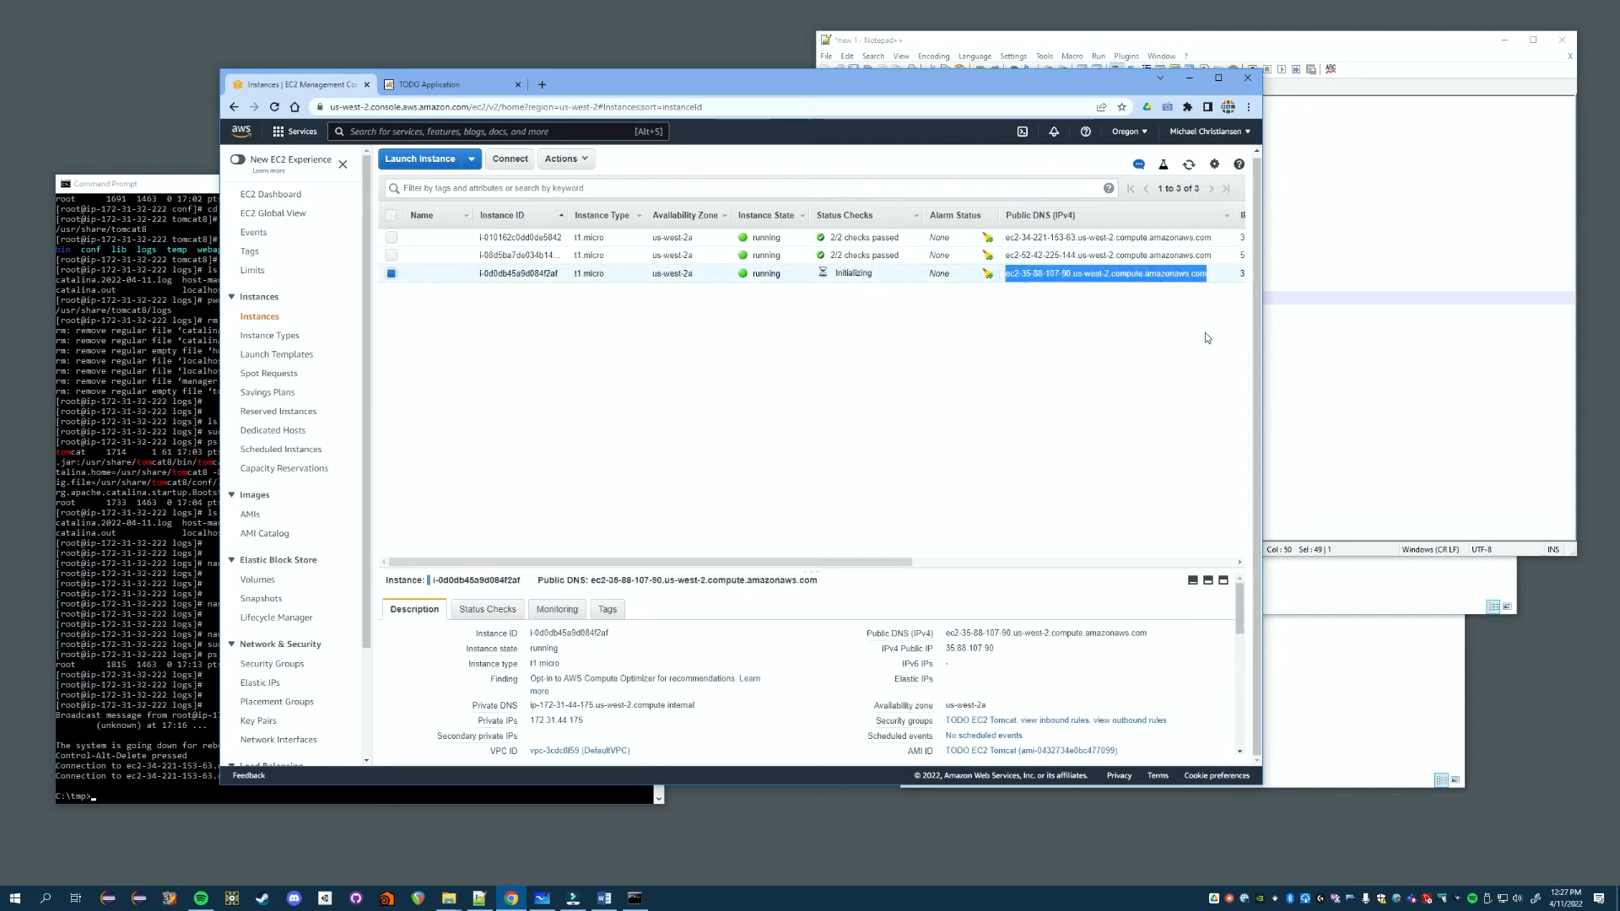
click(1059, 44)
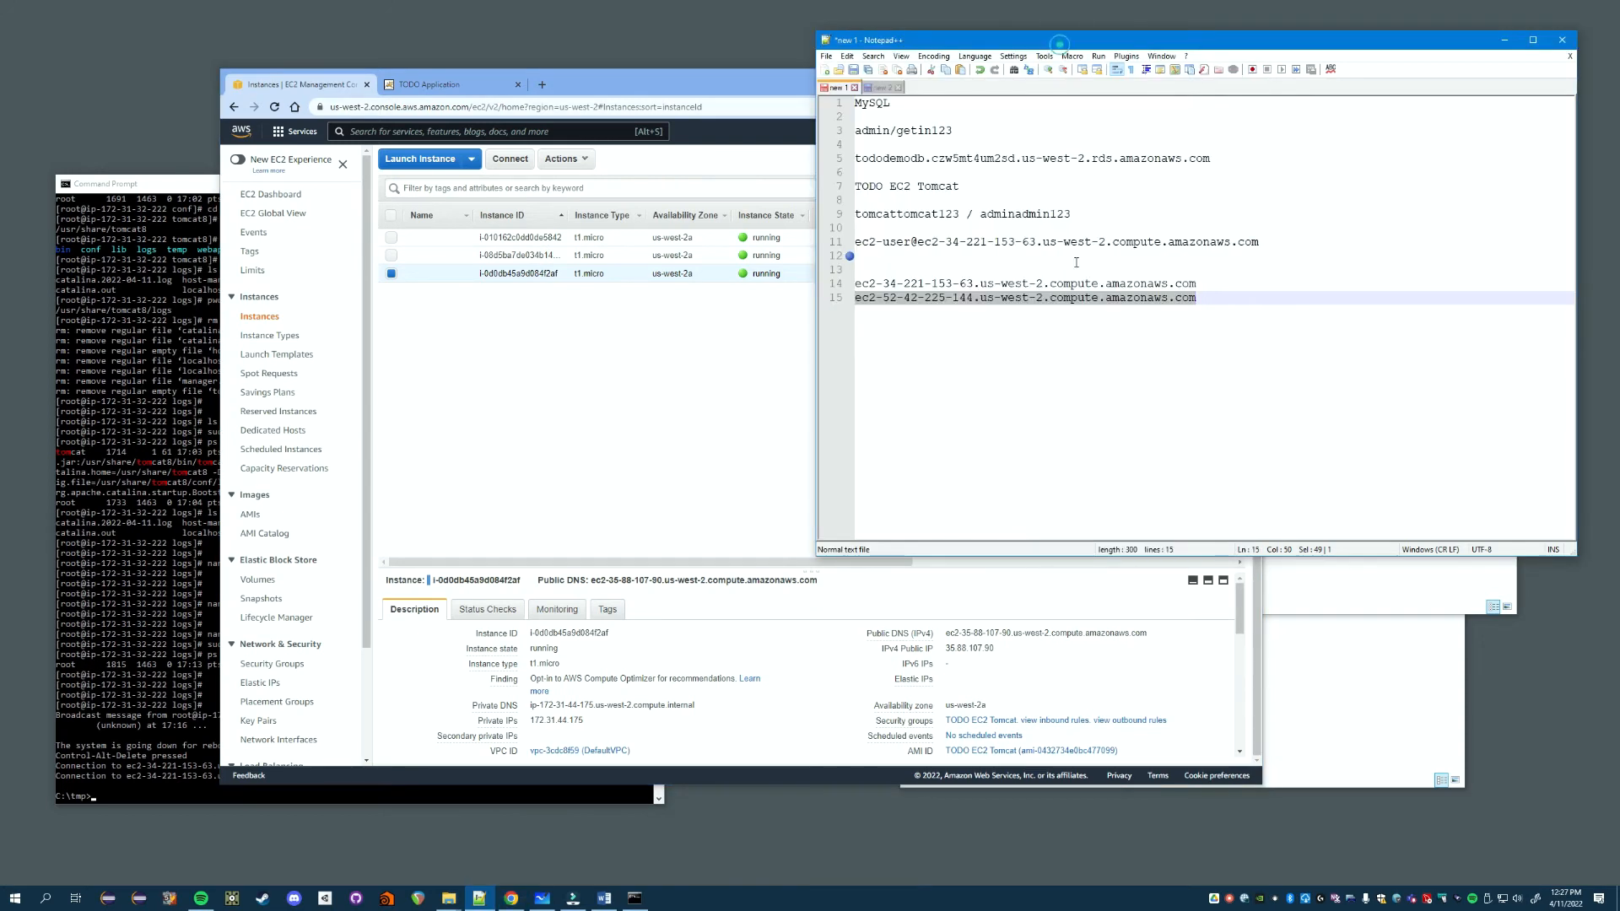
click(901, 316)
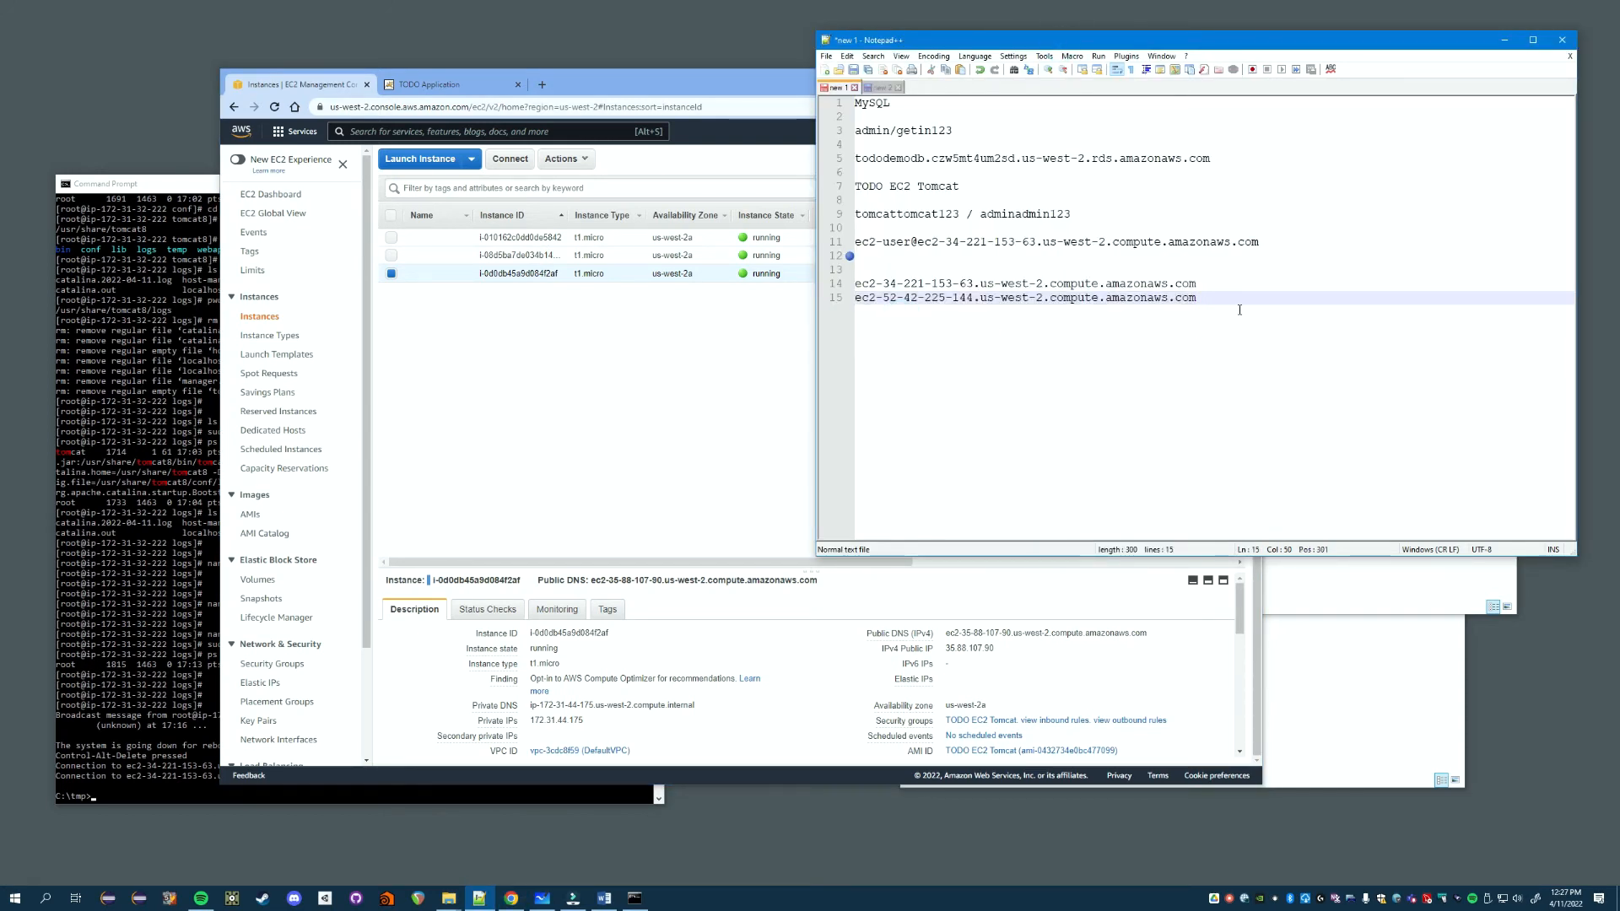
key(Return)
key(ctrl+v)
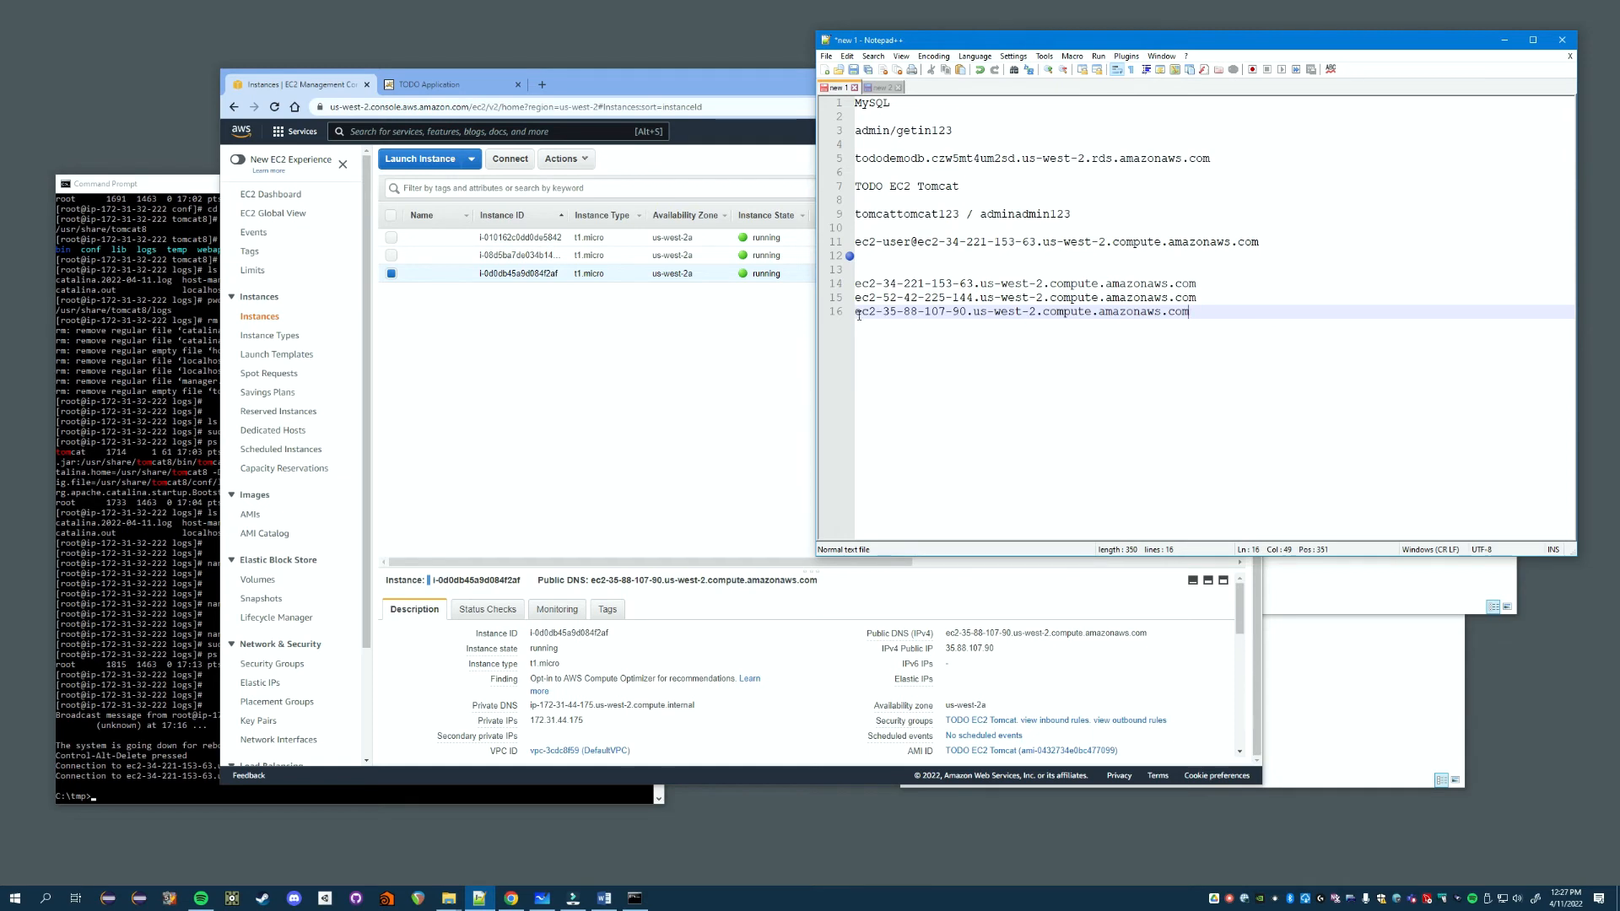
Load ec2-35-88-107-90.us-west-2.compute.amazonaws.com:4352/todoWebApp/ in the TODO Application browser tab, reusing the DNS name from the notes
drag(856, 314, 1190, 313)
key(ctrl+c)
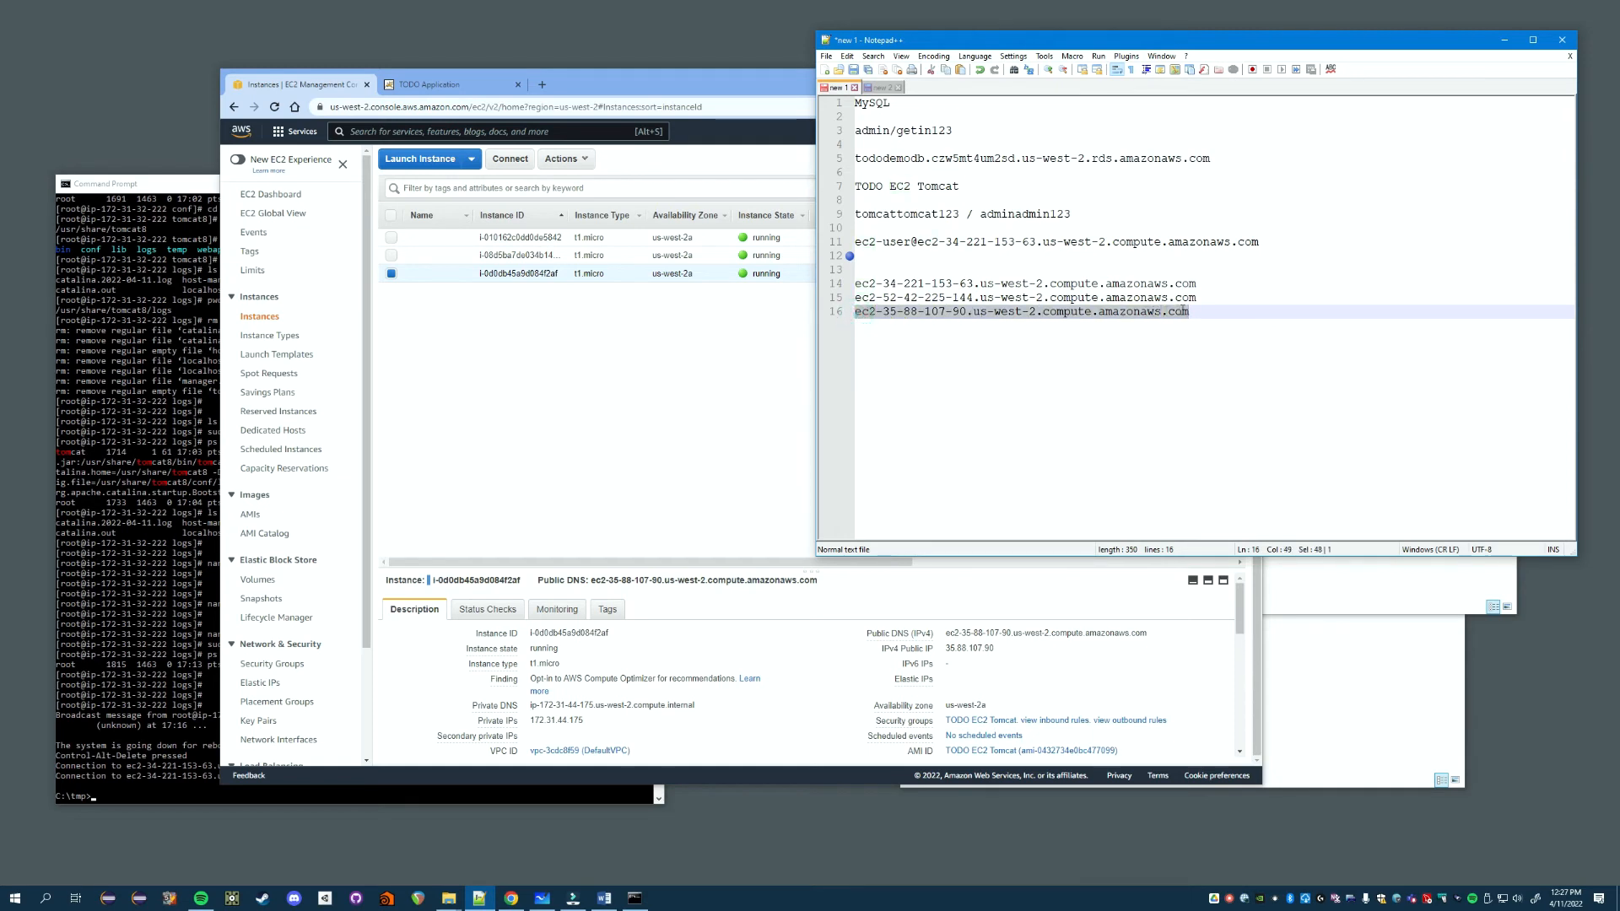
click(425, 90)
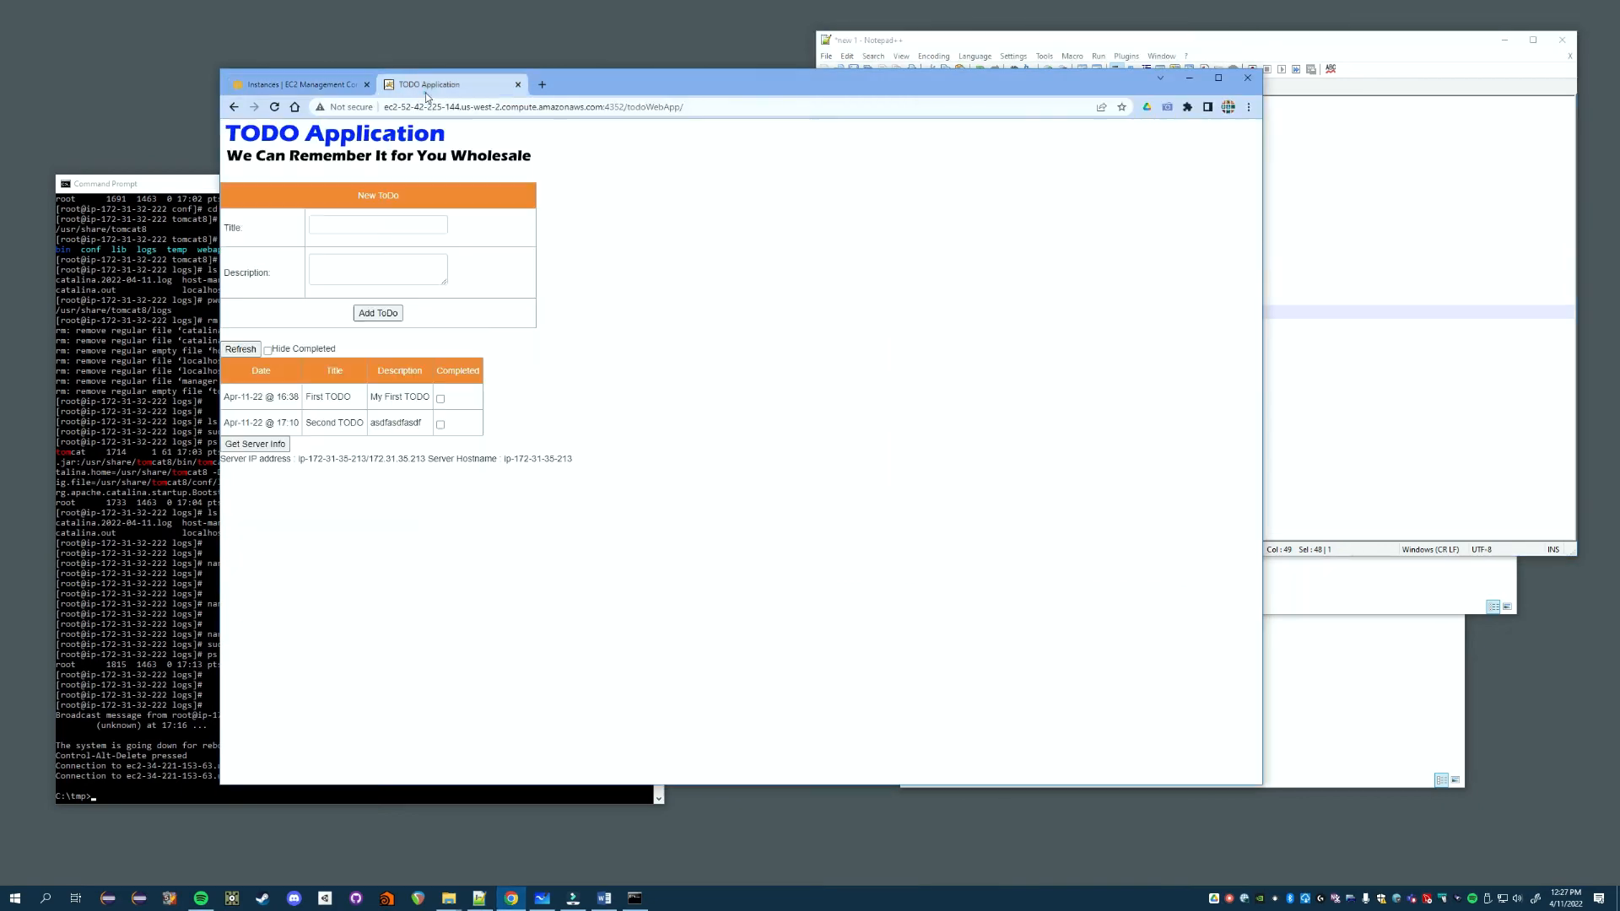
click(498, 108)
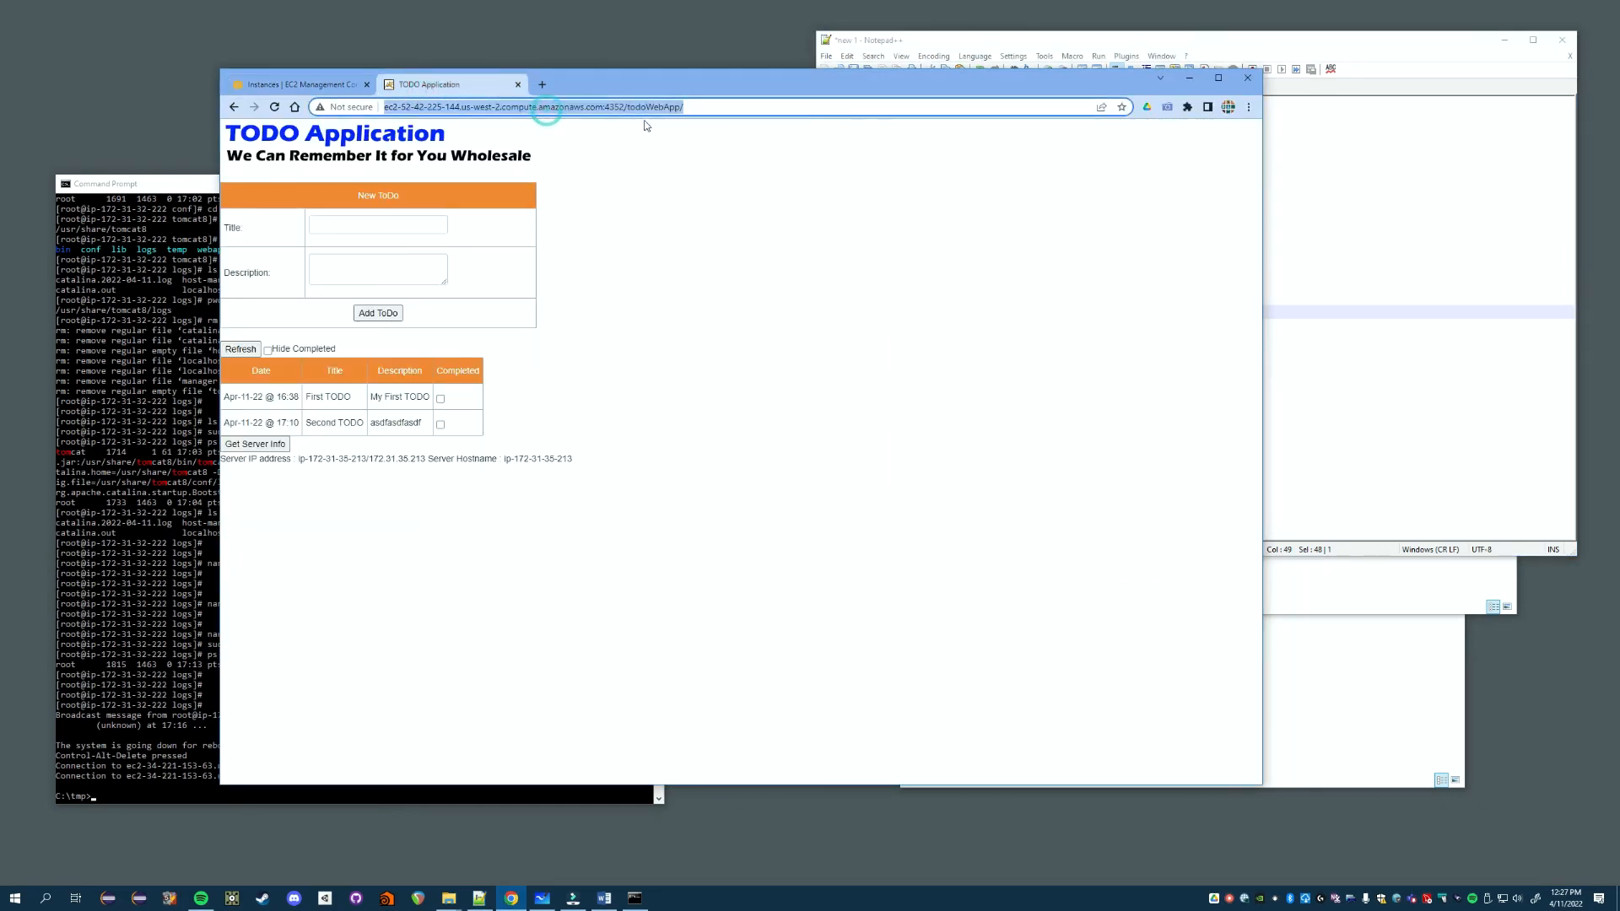
click(604, 119)
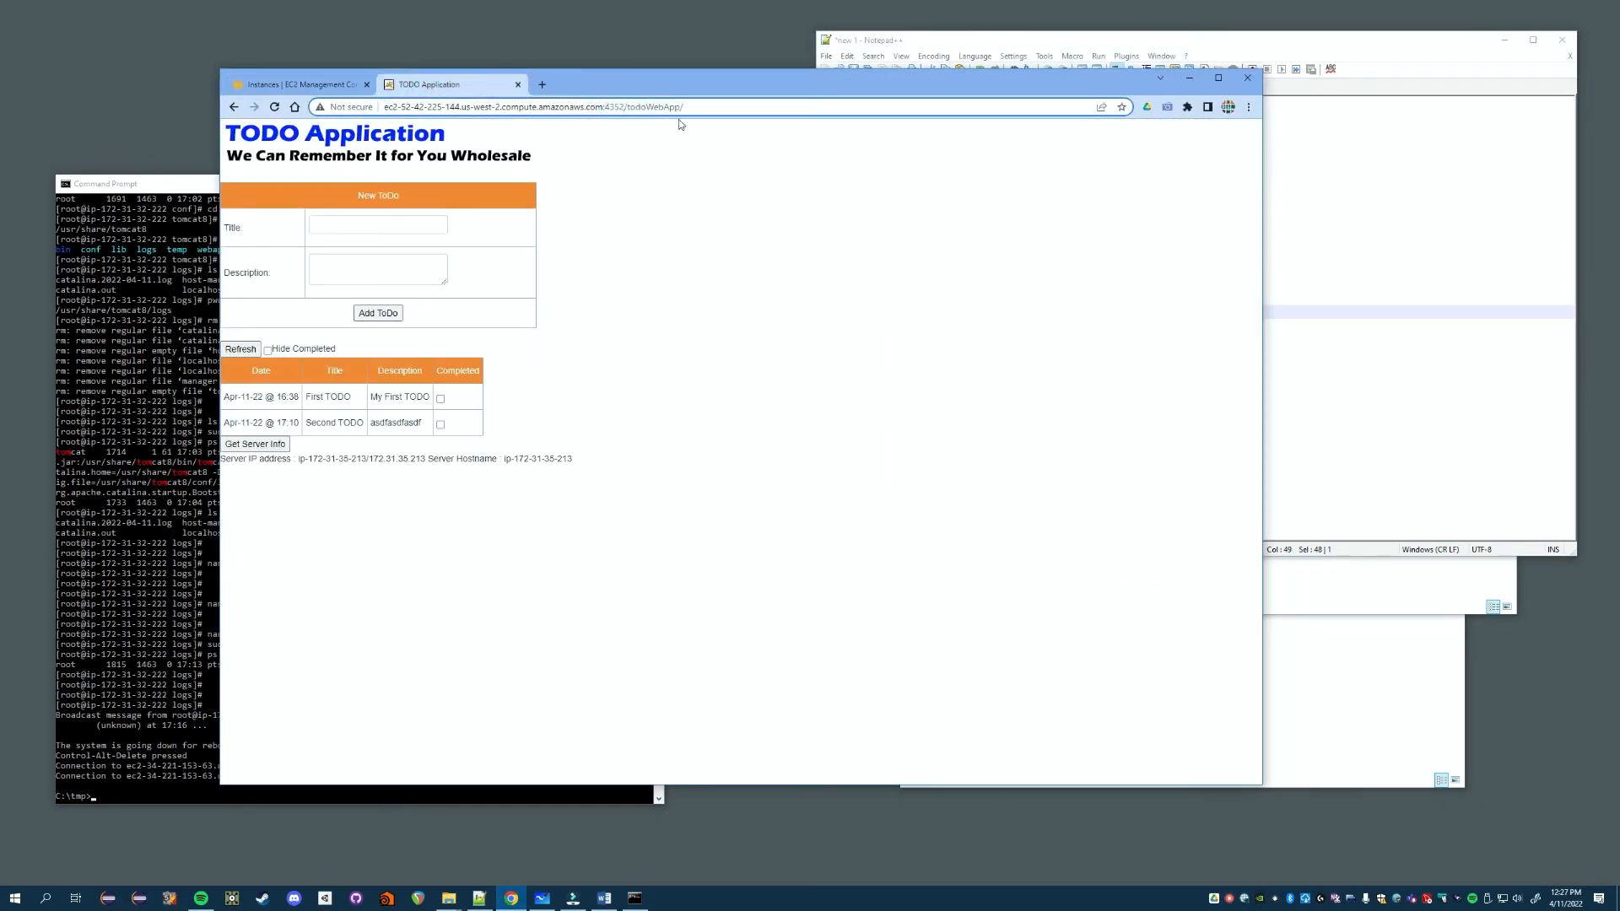
key(BackSpace)
key(BackSpace)
key(BackSpace)
key(BackSpace)
key(BackSpace)
key(BackSpace)
key(BackSpace)
key(BackSpace)
key(BackSpace)
key(BackSpace)
key(BackSpace)
key(BackSpace)
key(BackSpace)
key(BackSpace)
key(BackSpace)
key(BackSpace)
key(BackSpace)
key(BackSpace)
key(BackSpace)
key(BackSpace)
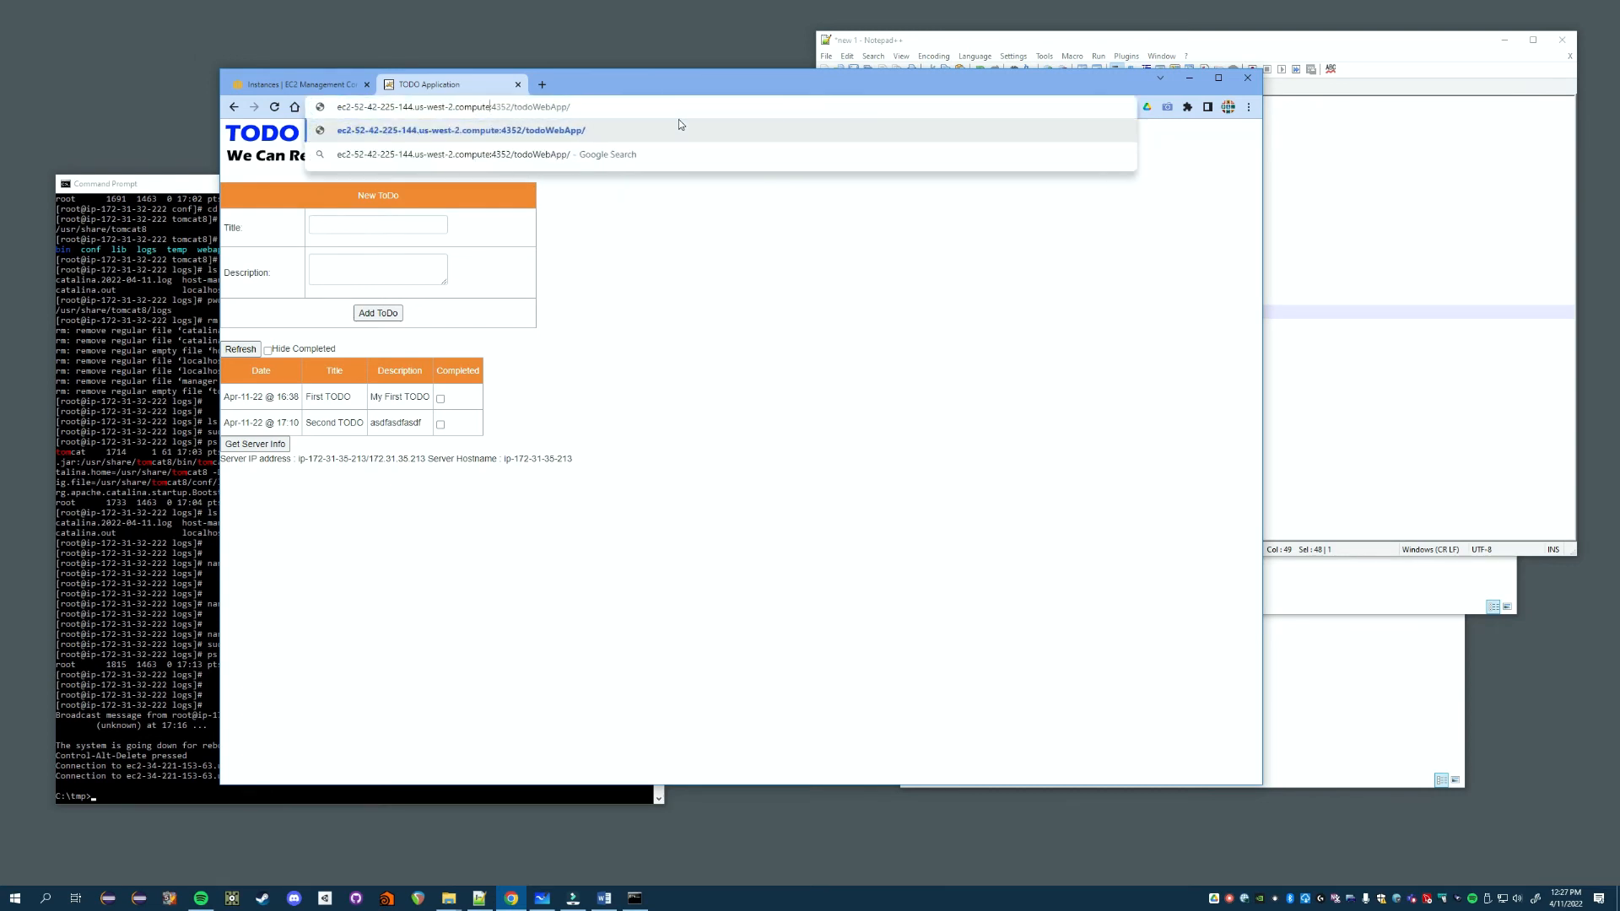
key(BackSpace)
key(BackSpace)
key(BackSpace)
key(BackSpace)
key(BackSpace)
key(BackSpace)
key(BackSpace)
key(BackSpace)
key(BackSpace)
key(BackSpace)
key(BackSpace)
key(BackSpace)
key(BackSpace)
key(BackSpace)
key(BackSpace)
key(BackSpace)
key(BackSpace)
key(BackSpace)
key(BackSpace)
key(BackSpace)
key(ctrl+v)
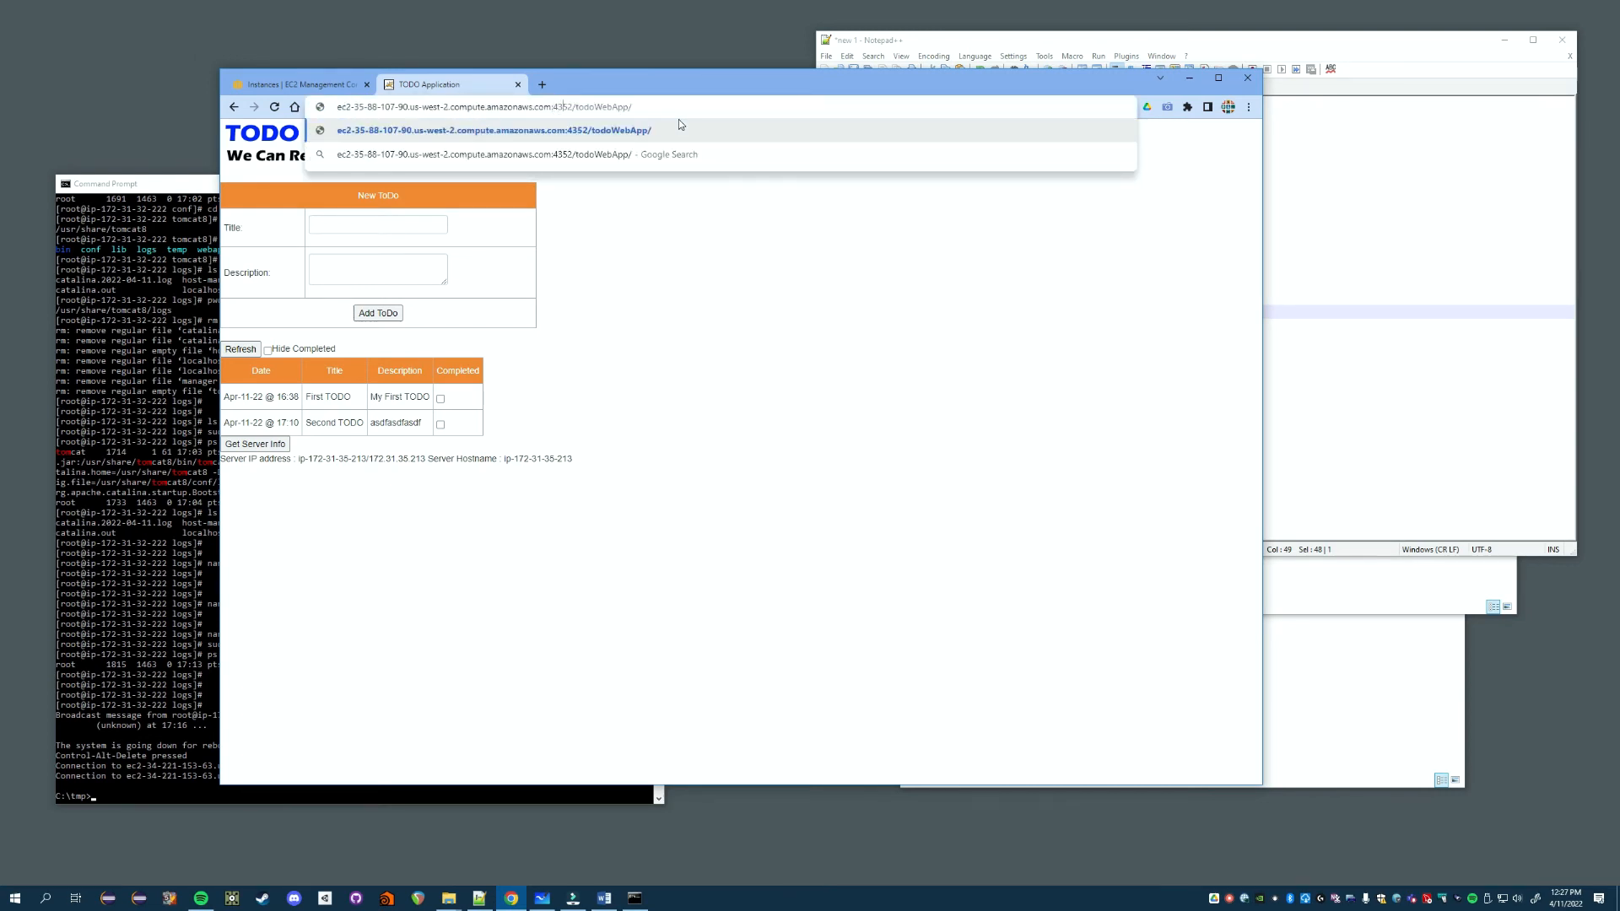
key(Return)
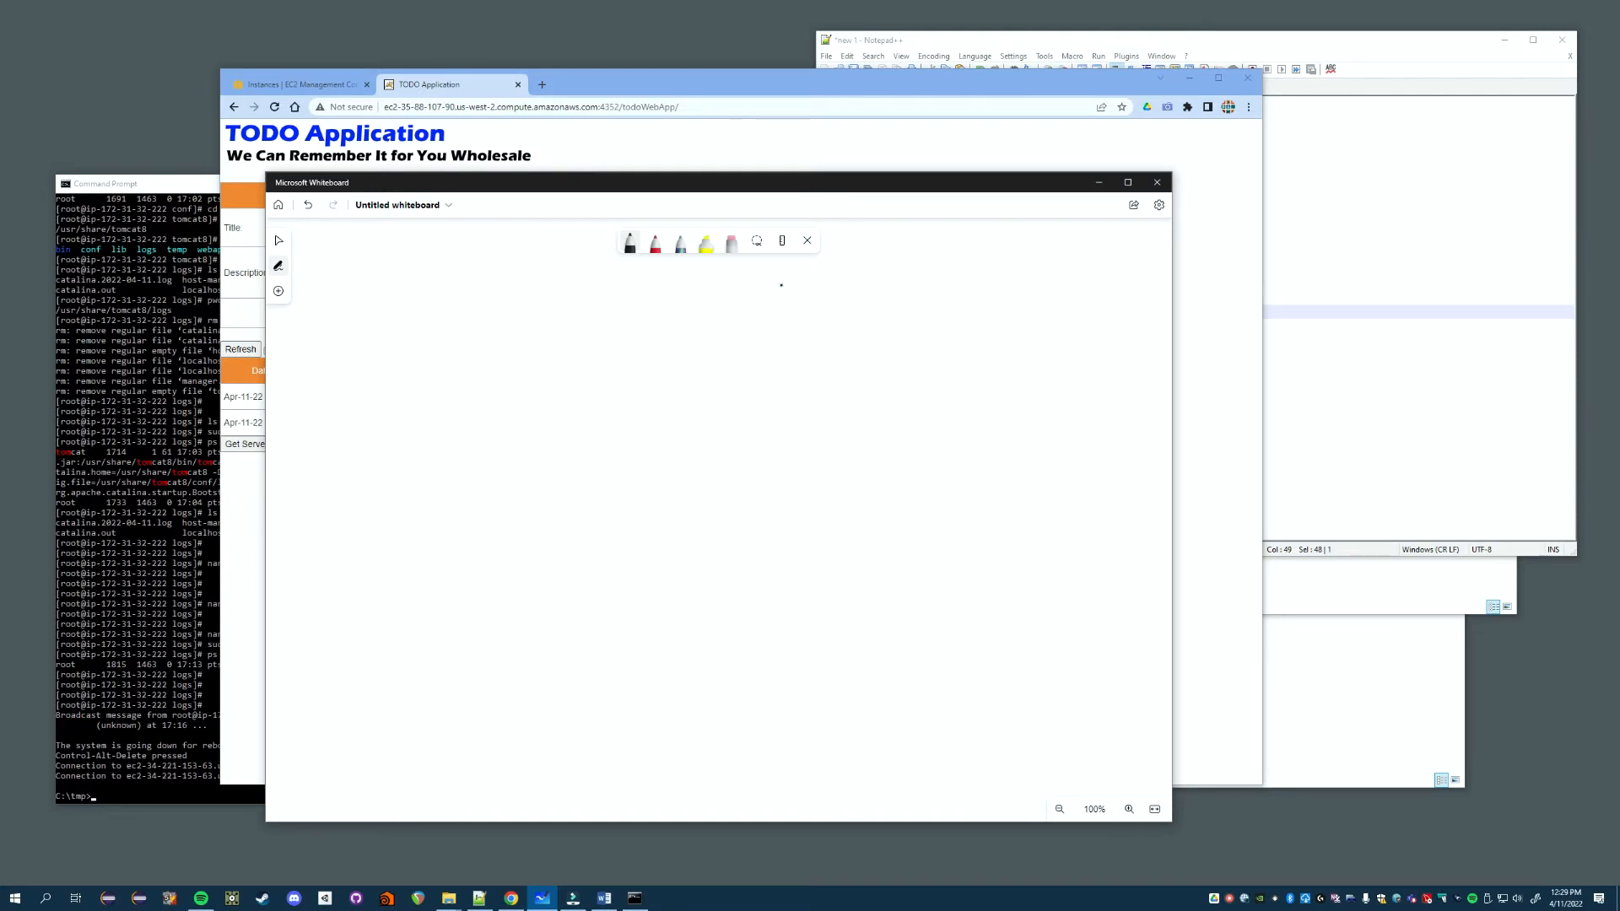
In Microsoft Whiteboard, sketch three stacked server boxes numbered 1, 2 and 3, and write port 4352 above the first
drag(812, 184, 878, 153)
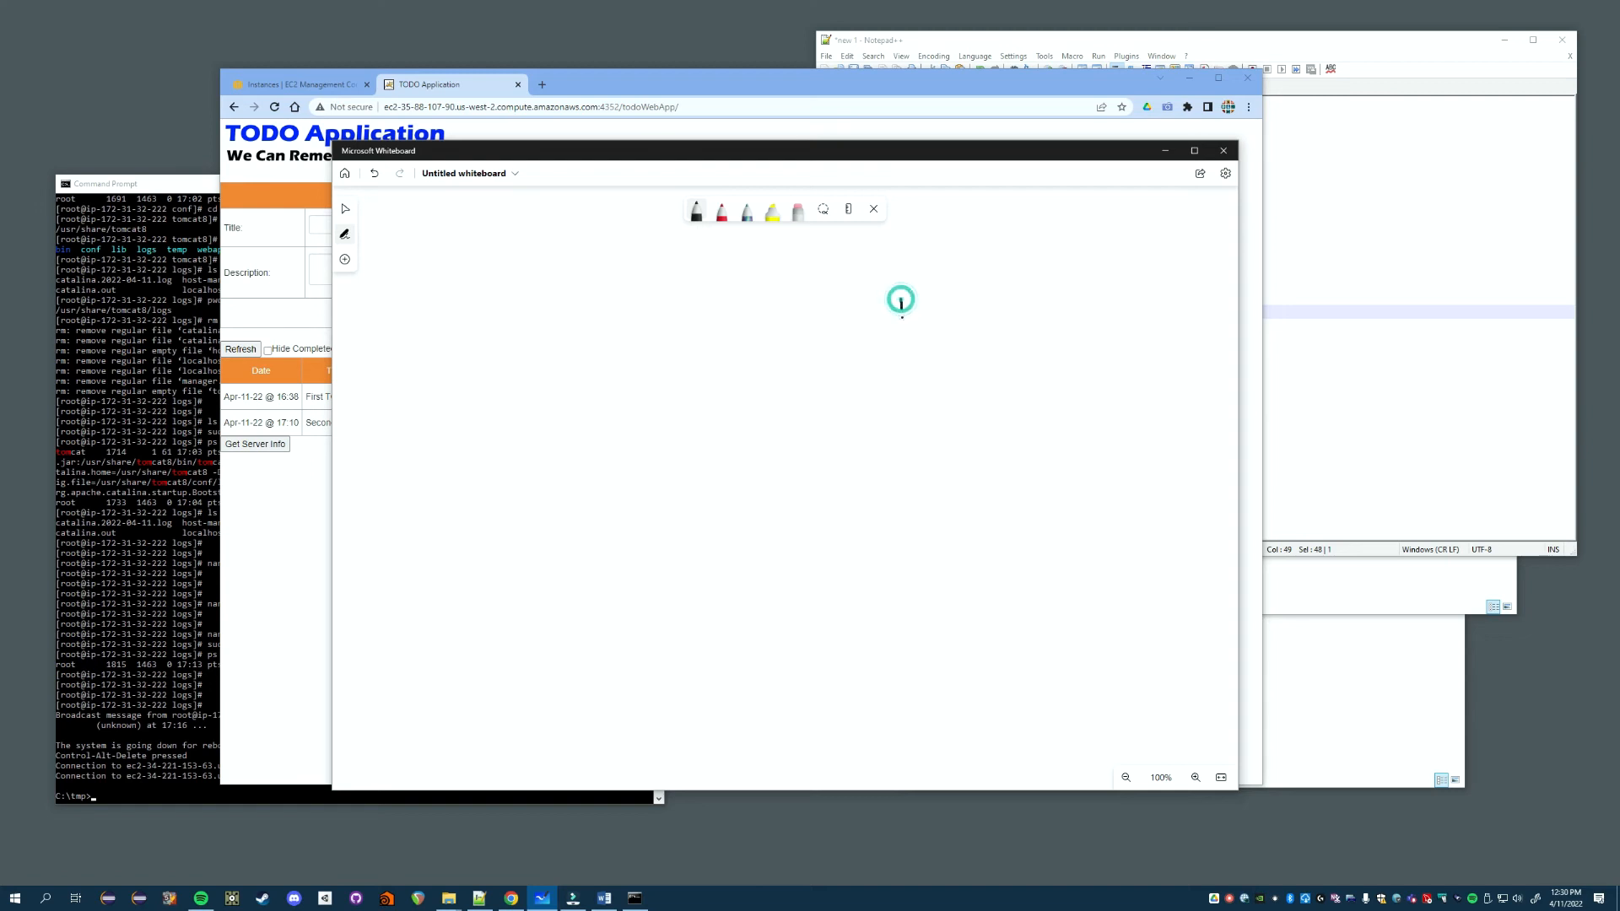
mouse_move(901, 299)
mouse_down()
mouse_move(902, 381)
mouse_move(958, 384)
mouse_move(962, 292)
mouse_move(902, 298)
mouse_up()
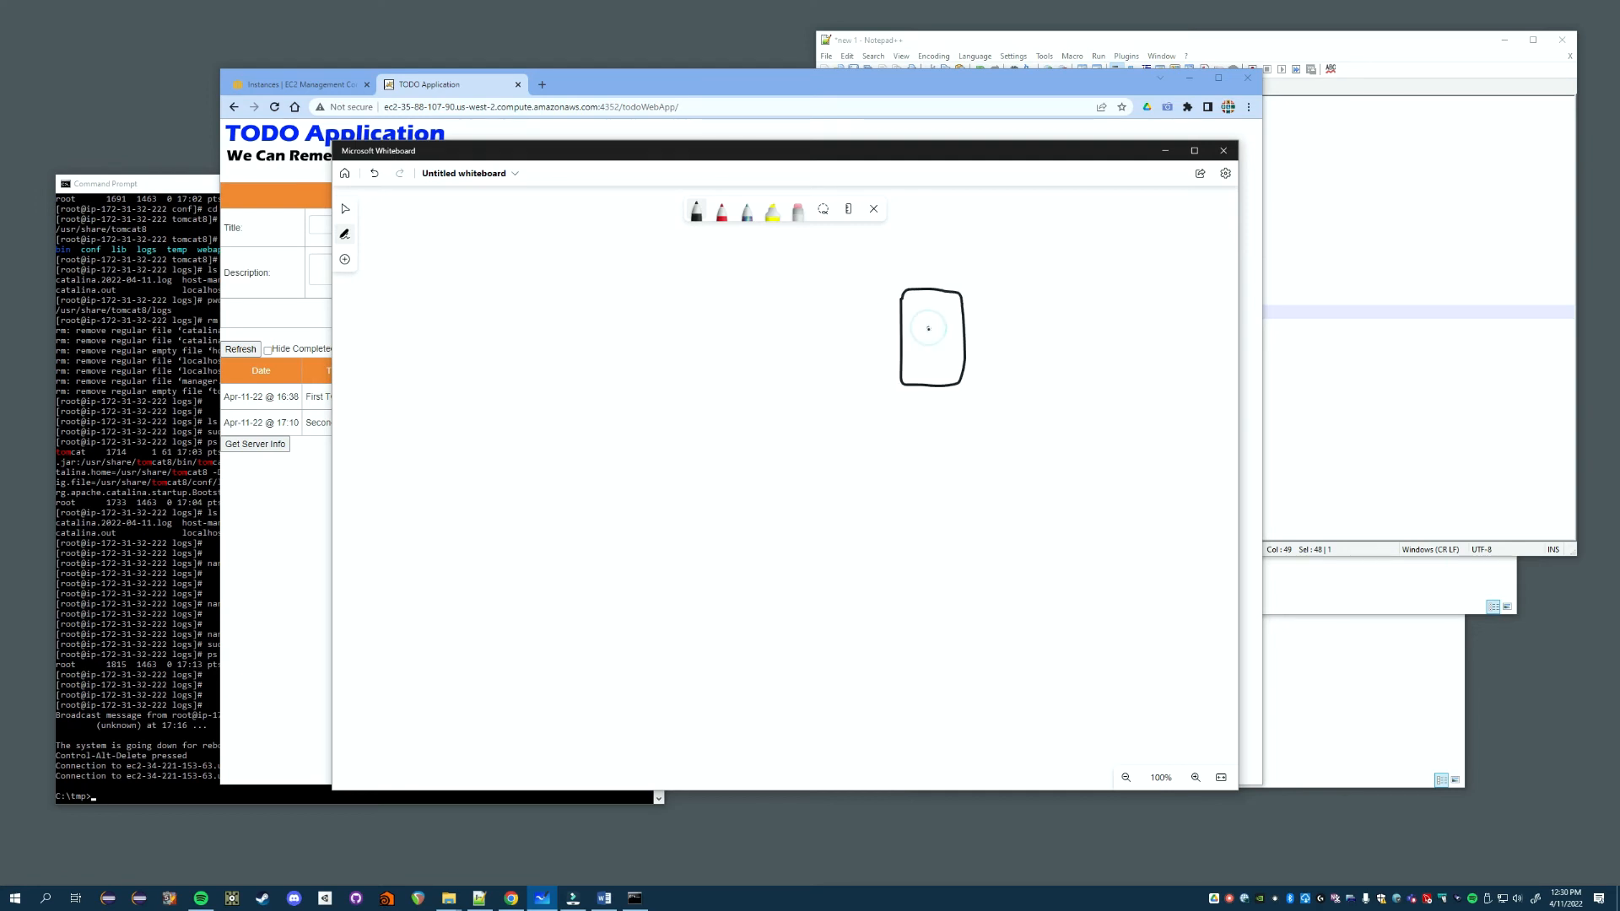
drag(929, 326, 929, 354)
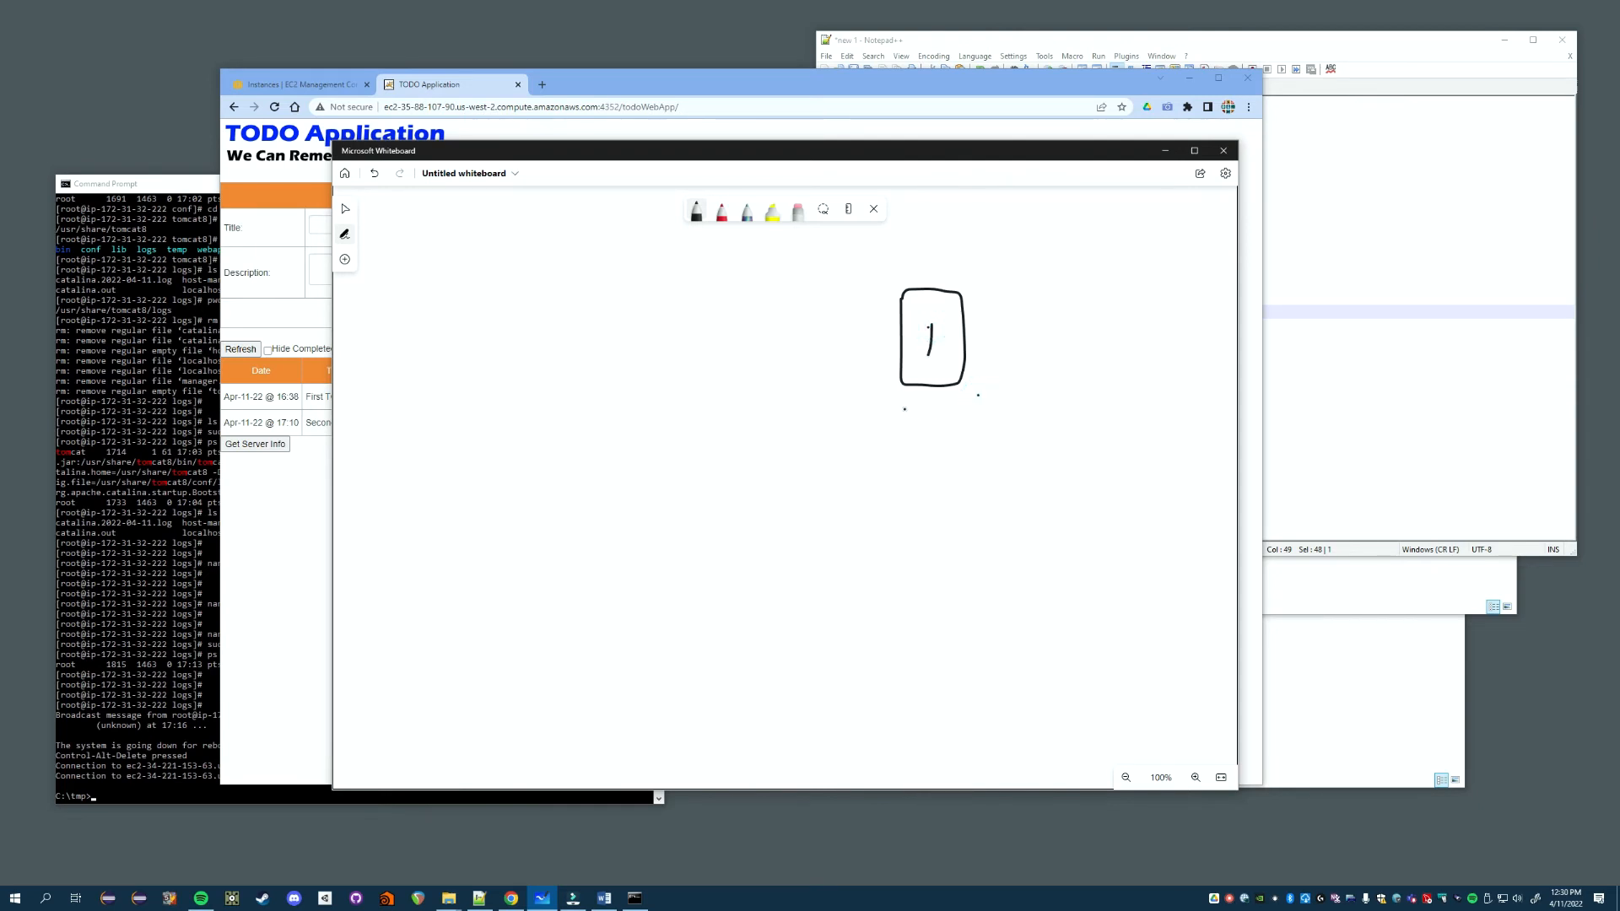
mouse_move(901, 412)
mouse_down()
mouse_move(896, 506)
mouse_move(957, 513)
mouse_move(957, 406)
mouse_move(907, 410)
mouse_move(940, 458)
mouse_up()
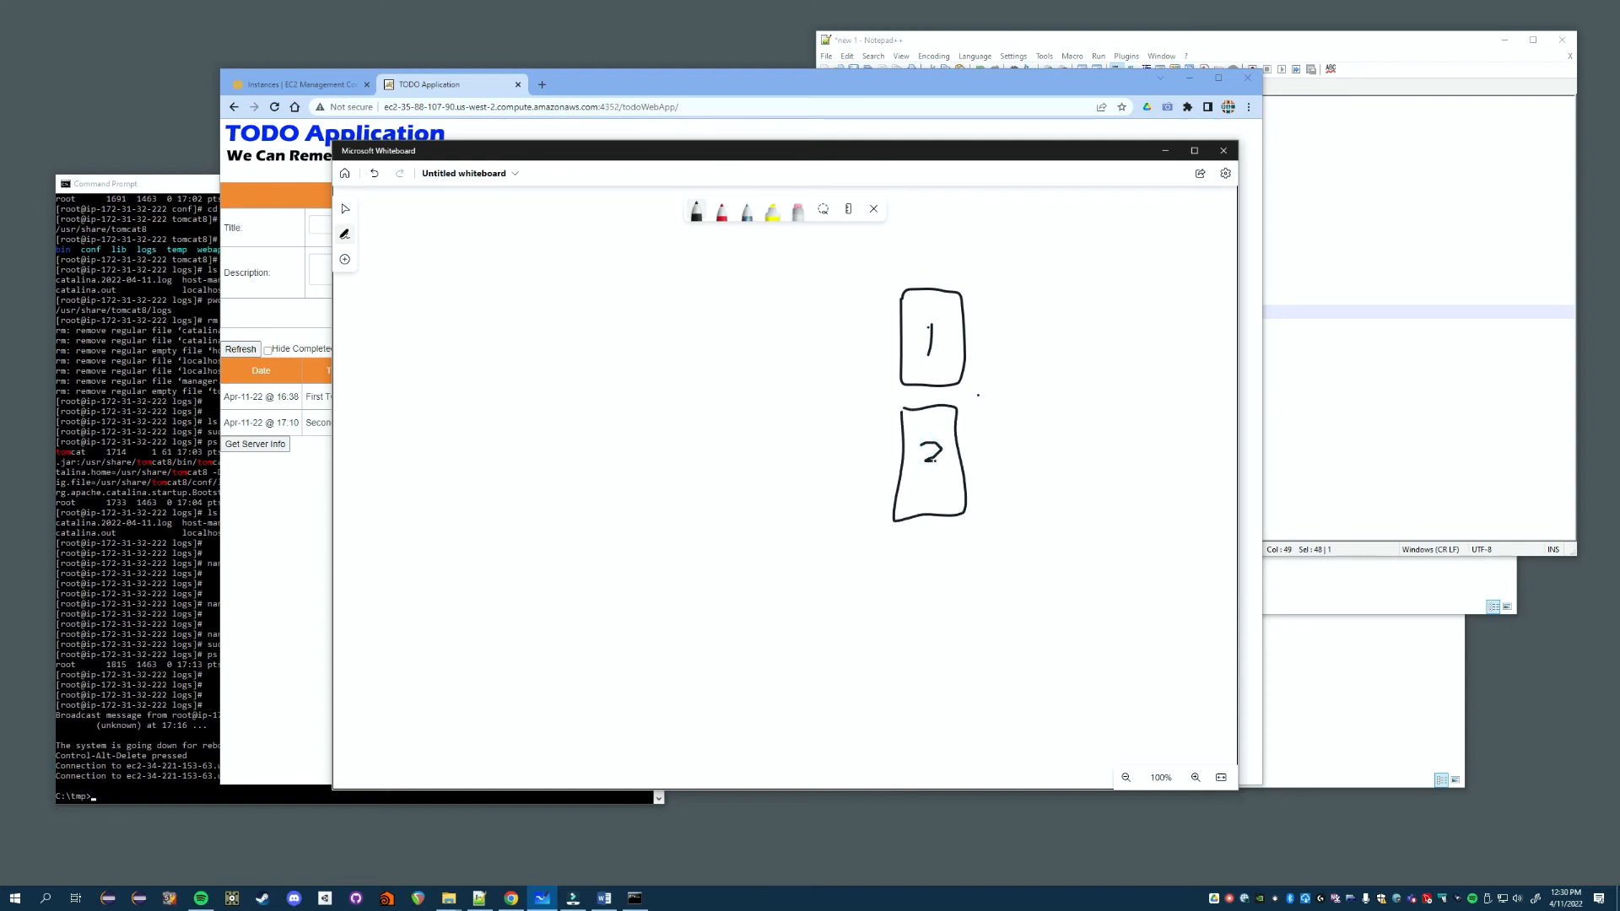
mouse_move(901, 545)
mouse_down()
mouse_move(886, 618)
mouse_move(937, 615)
mouse_move(924, 533)
mouse_move(893, 547)
mouse_move(925, 562)
mouse_move(916, 570)
mouse_up()
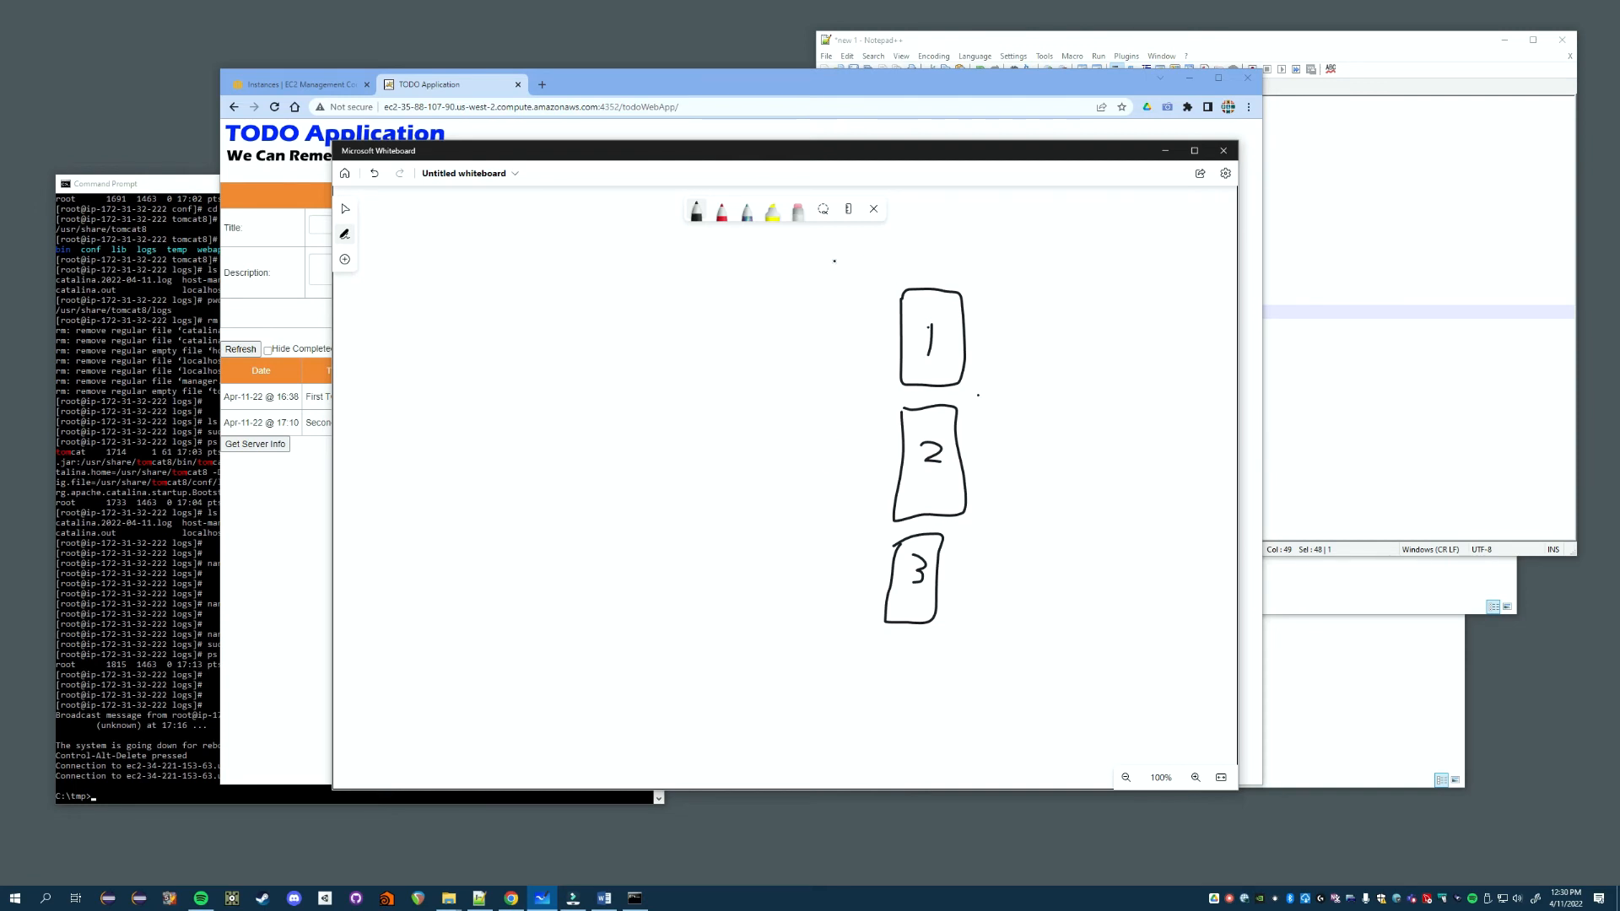
mouse_move(834, 261)
mouse_down()
mouse_move(854, 271)
mouse_move(844, 289)
mouse_move(909, 262)
mouse_move(935, 281)
mouse_up()
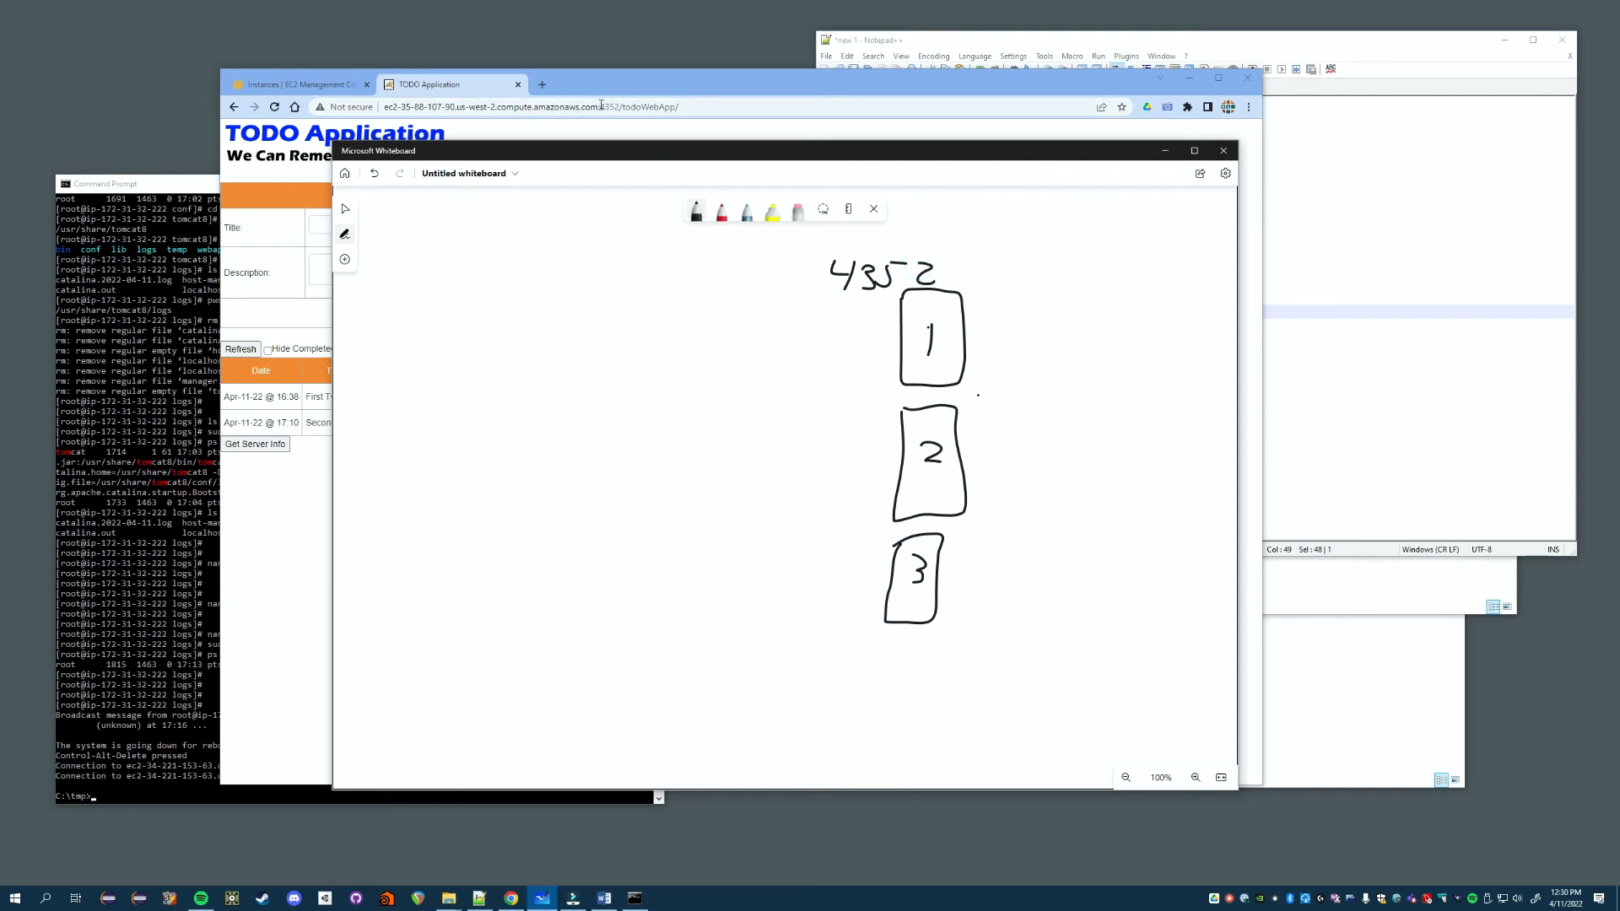
Switch to the TODO Application page in Chrome and highlight the port number 4352 in its address
click(550, 133)
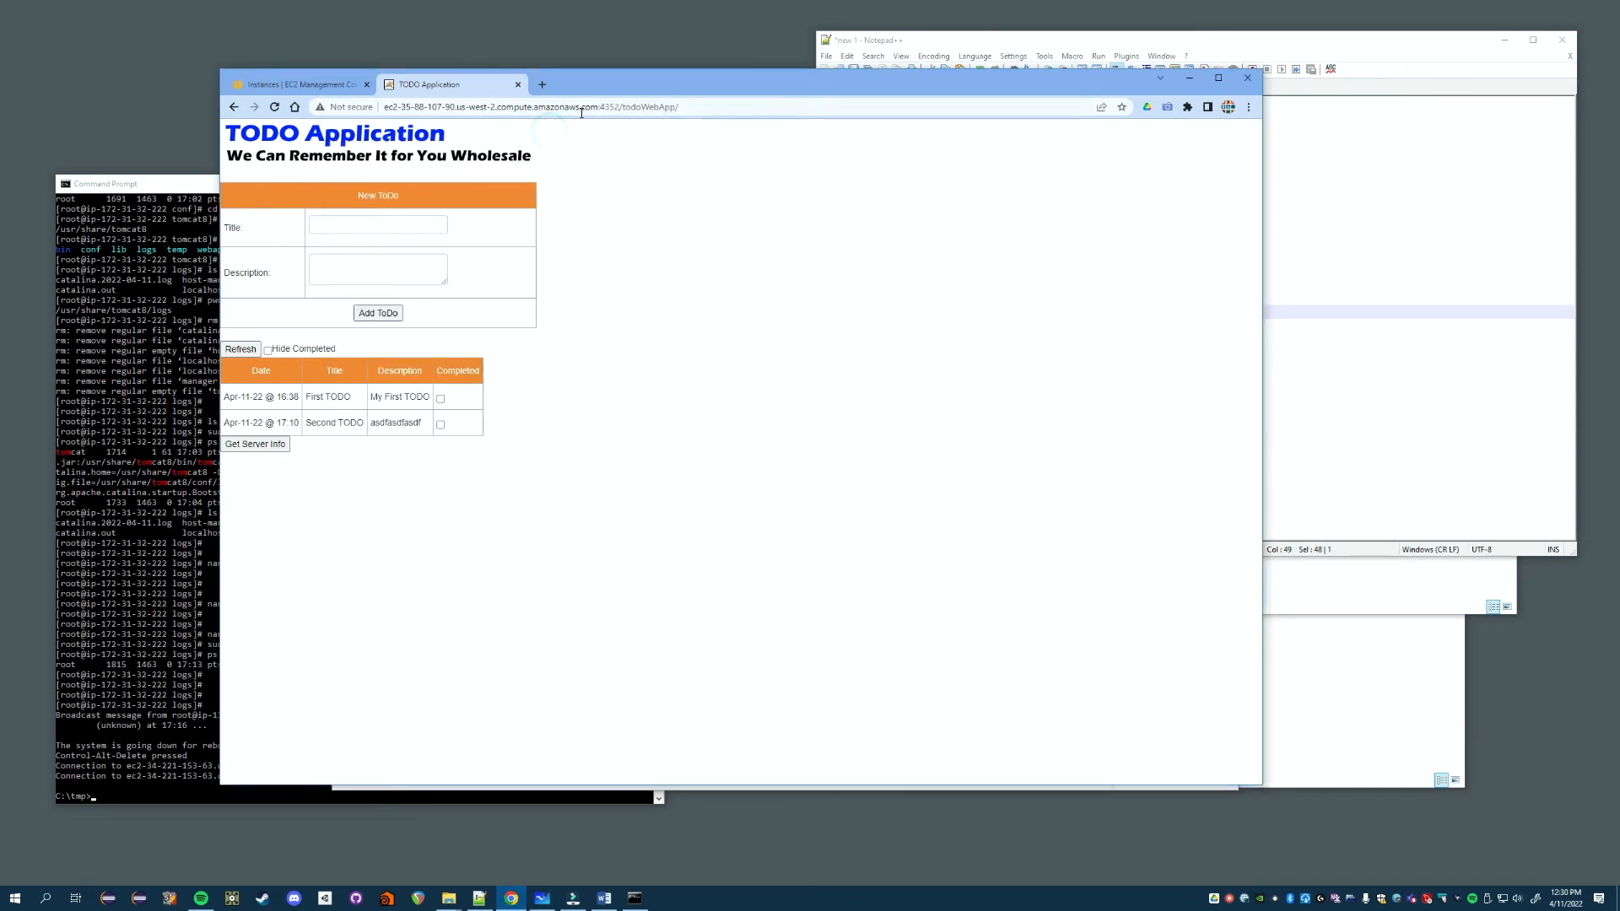
click(608, 108)
double_click(607, 108)
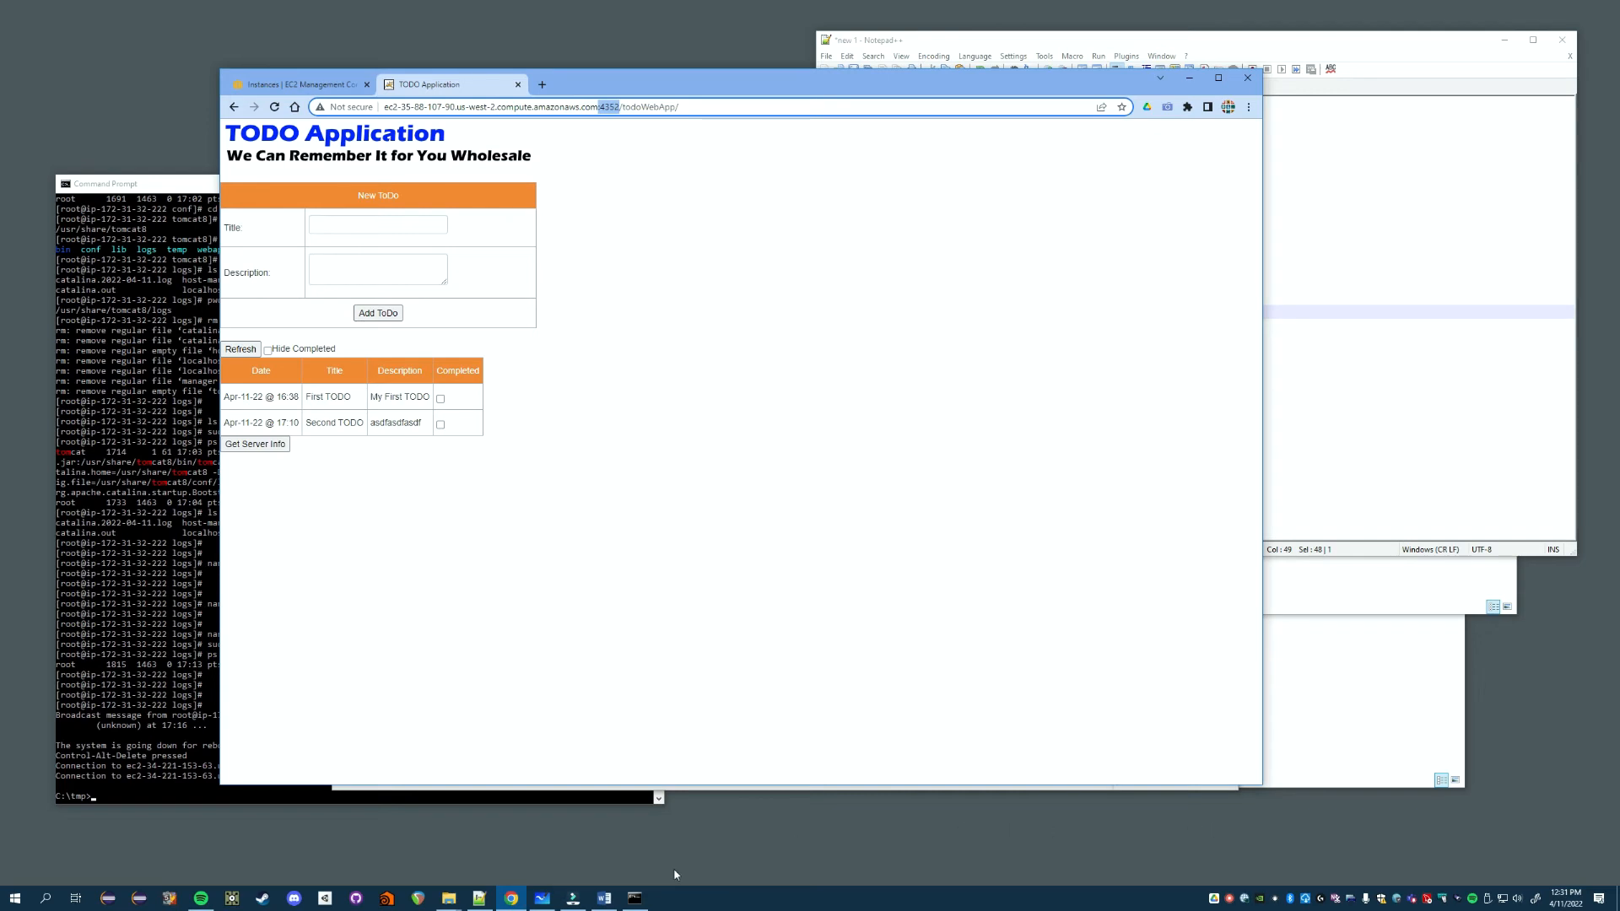
Back in Microsoft Whiteboard, draw a tall box labelled LB and connect it with lines to server boxes 1, 2 and 3
click(543, 899)
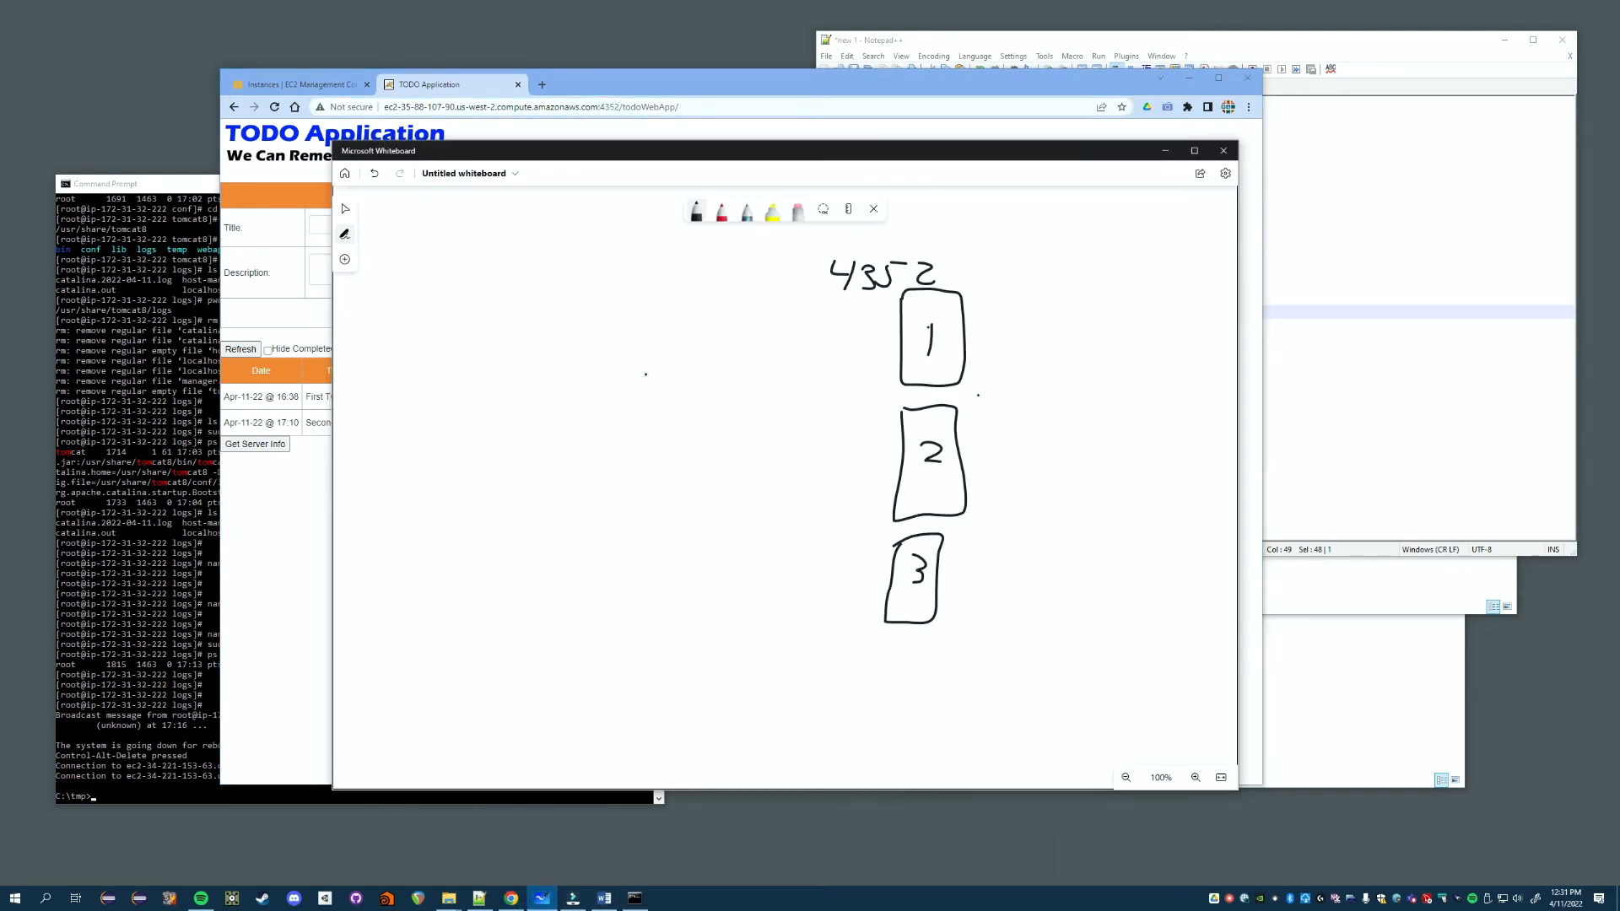
mouse_move(646, 374)
mouse_down()
mouse_move(643, 492)
mouse_move(673, 512)
mouse_move(688, 366)
mouse_move(649, 372)
mouse_up()
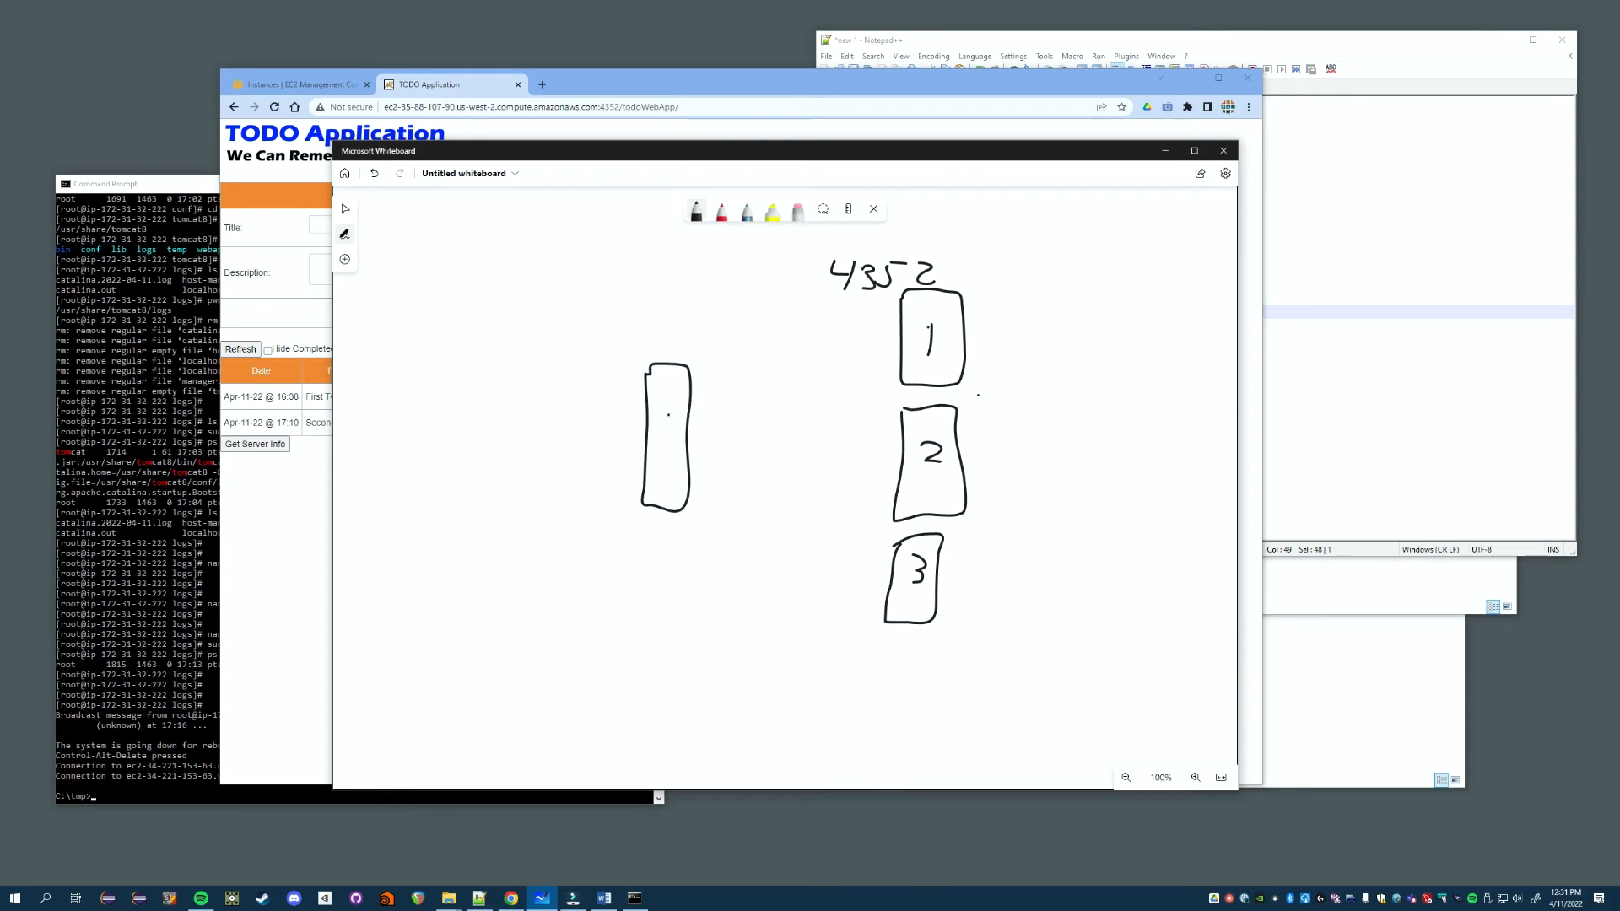
drag(661, 408, 658, 463)
mouse_move(695, 402)
mouse_down()
mouse_move(784, 393)
mouse_move(892, 350)
mouse_up()
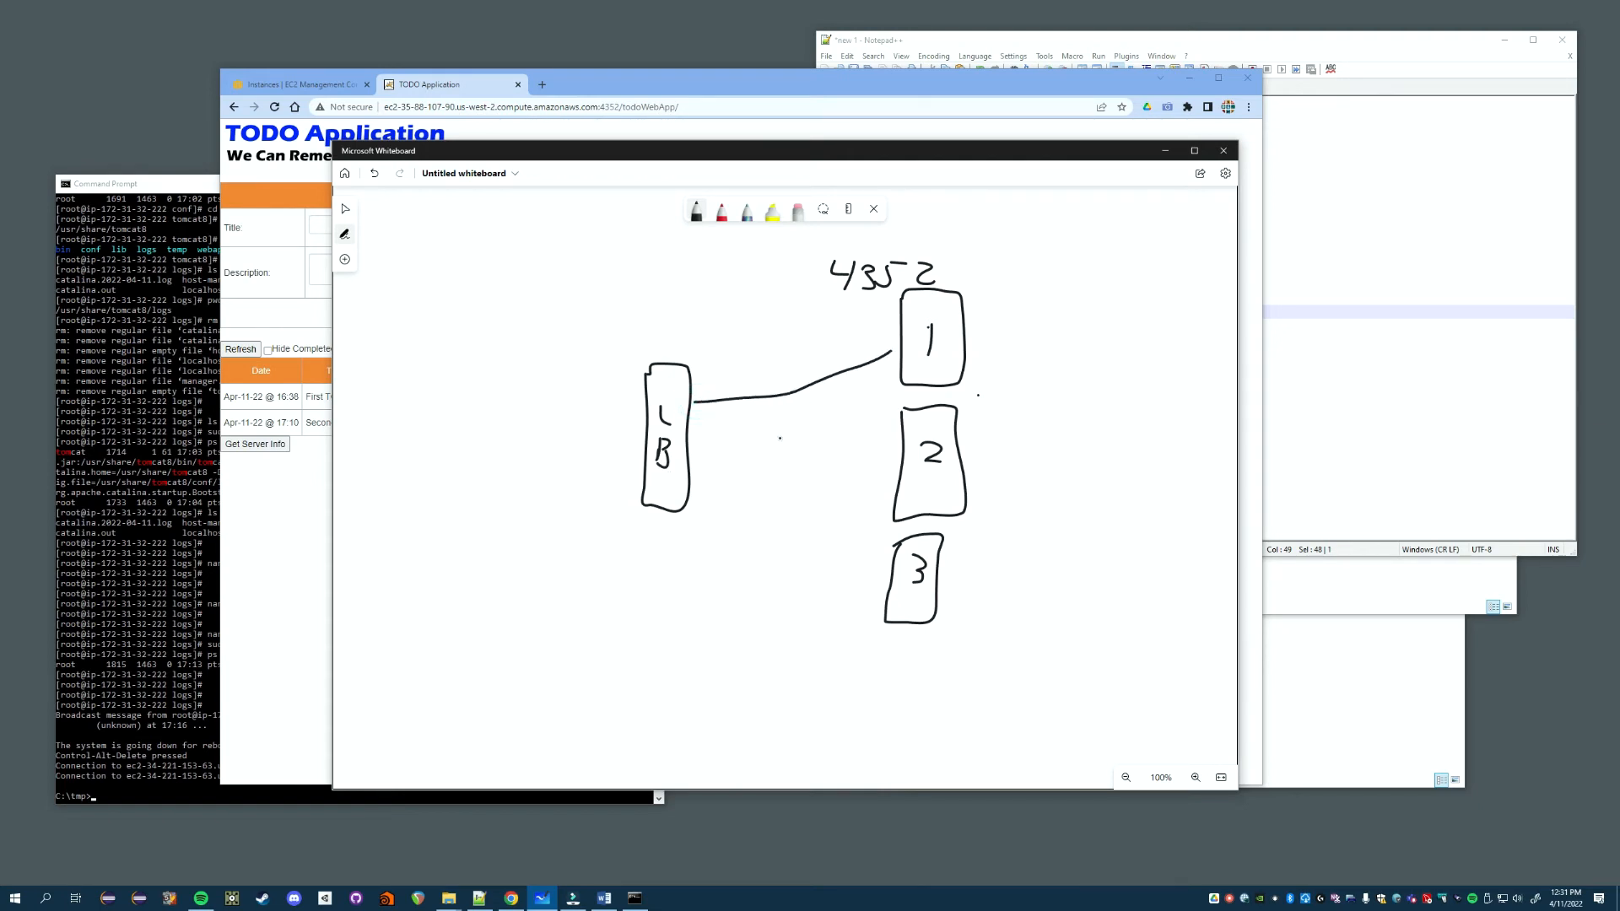
drag(711, 450, 889, 477)
drag(697, 482, 895, 576)
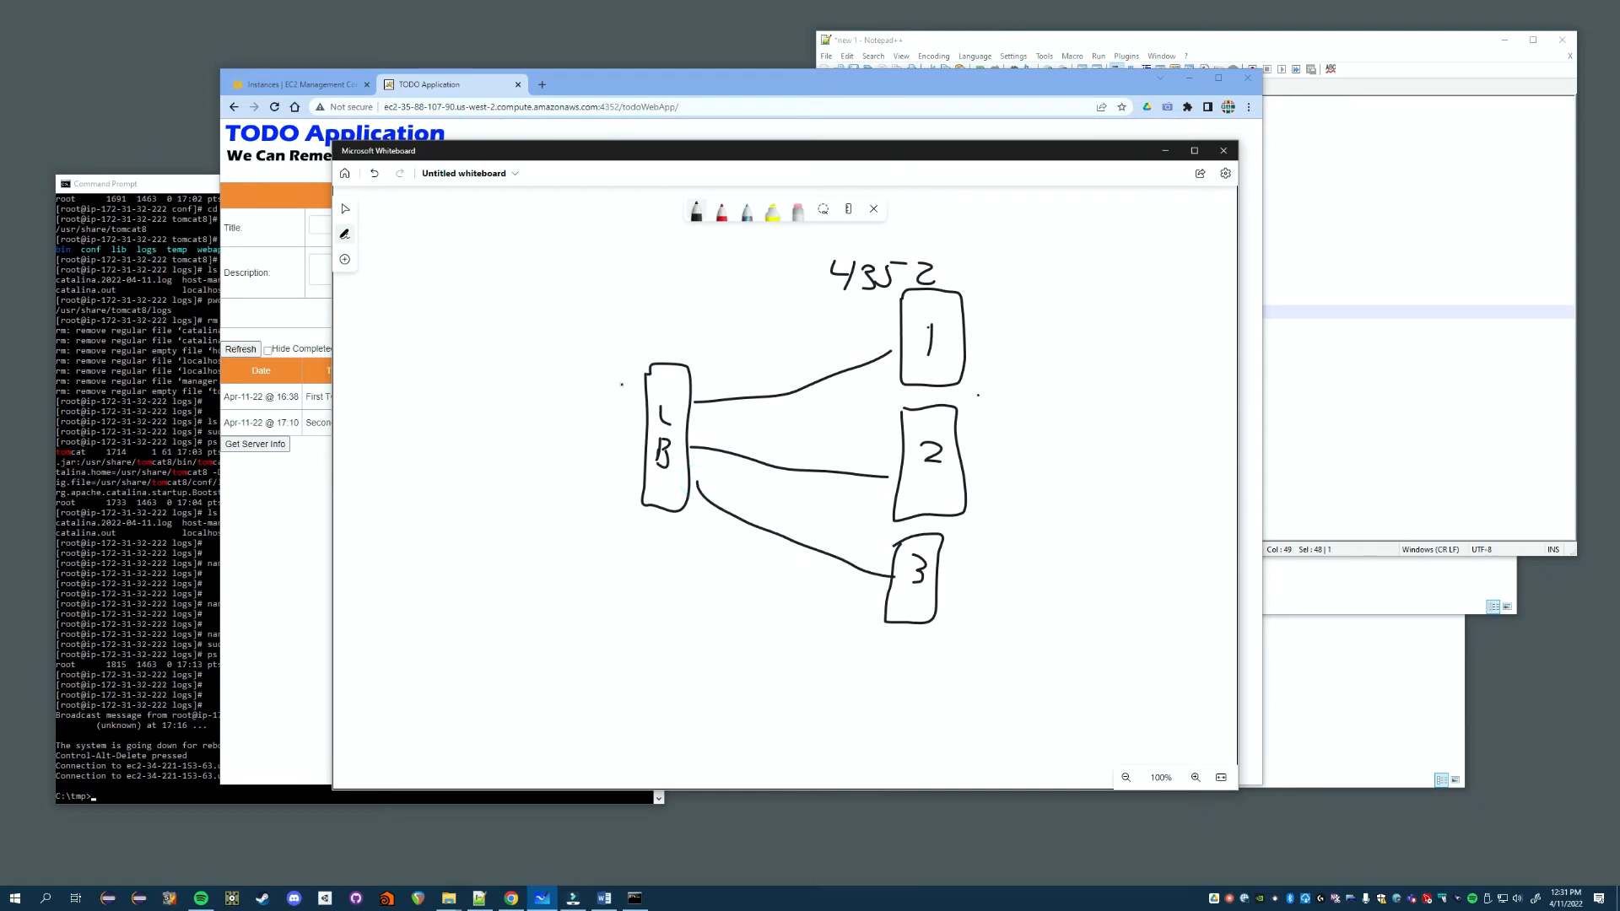
Write port 80 above the LB box, add four client C marks, and draw an arrow from the first client to LB
mouse_move(599, 314)
mouse_down()
mouse_move(597, 337)
mouse_move(629, 320)
mouse_up()
mouse_move(463, 310)
mouse_down()
mouse_move(435, 325)
mouse_move(463, 337)
mouse_move(432, 384)
mouse_move(454, 400)
mouse_up()
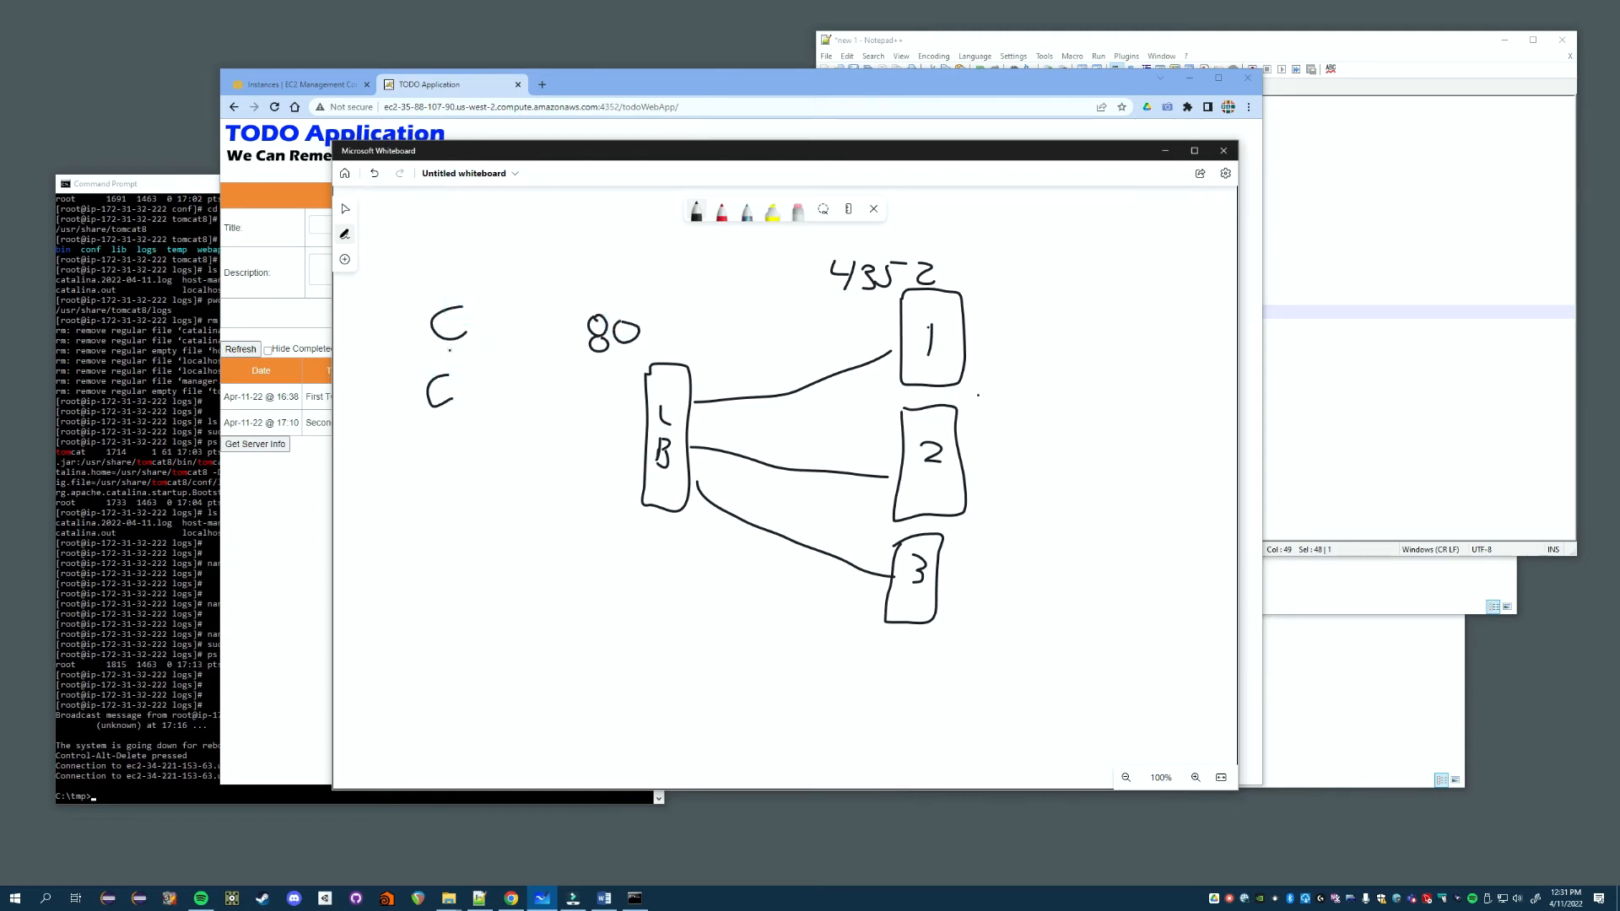
mouse_move(445, 439)
mouse_down()
mouse_move(422, 447)
mouse_move(444, 469)
mouse_move(441, 538)
mouse_up()
mouse_move(484, 338)
mouse_down()
mouse_move(557, 401)
mouse_move(626, 418)
mouse_move(619, 430)
mouse_up()
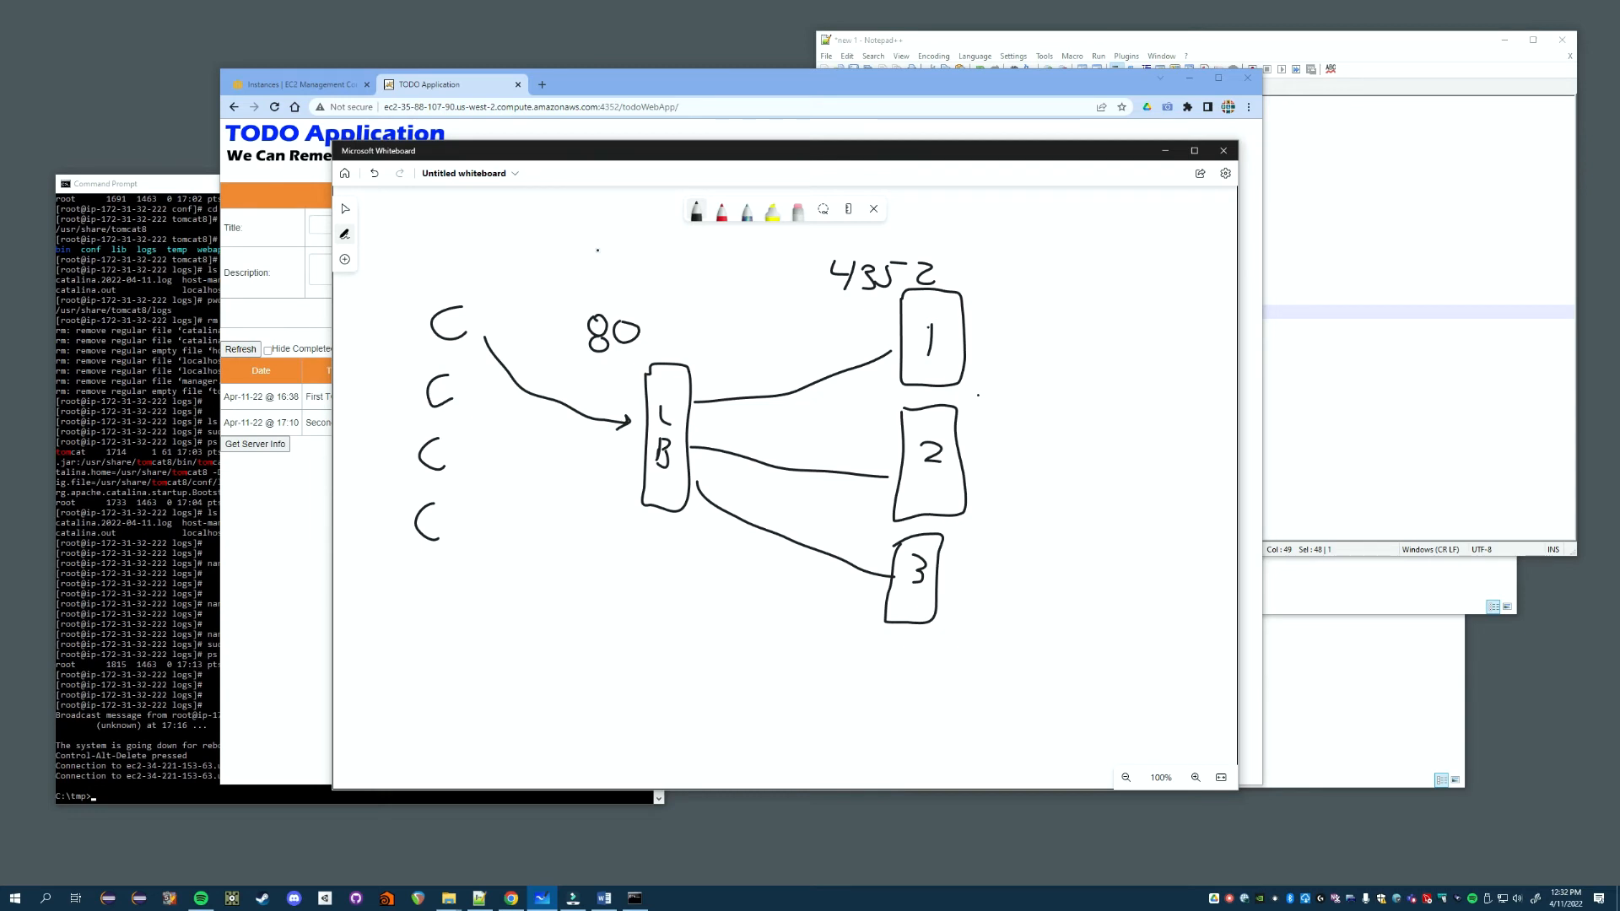
drag(640, 152, 655, 190)
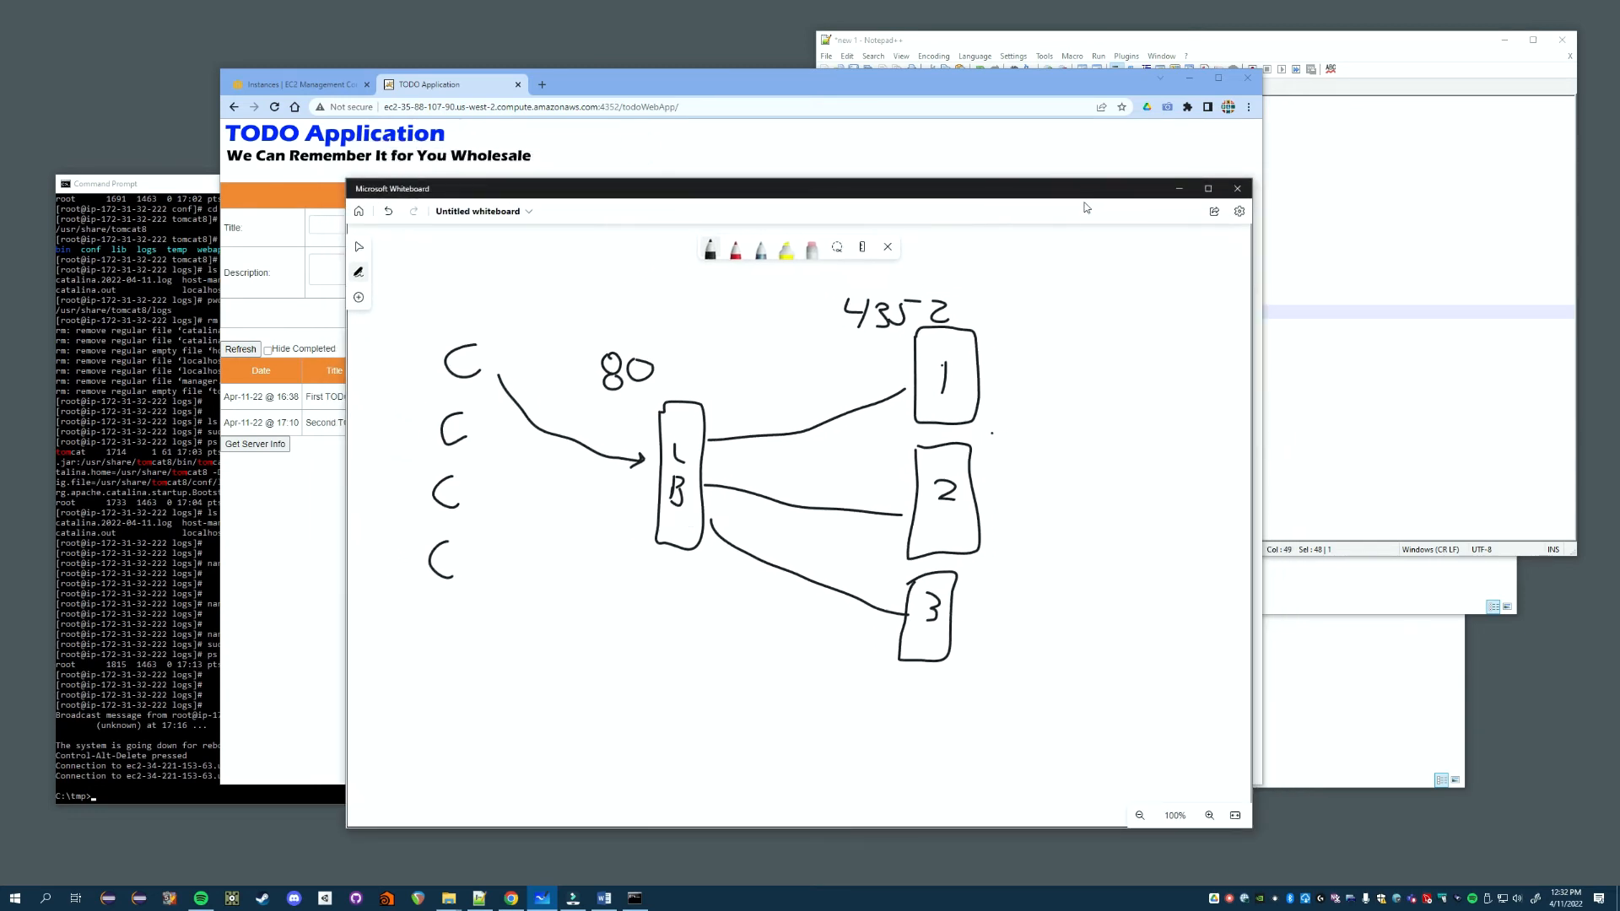
Switch to the EC2 console in Chrome, open its load balancers page and start creating a Classic Load Balancer
click(1184, 187)
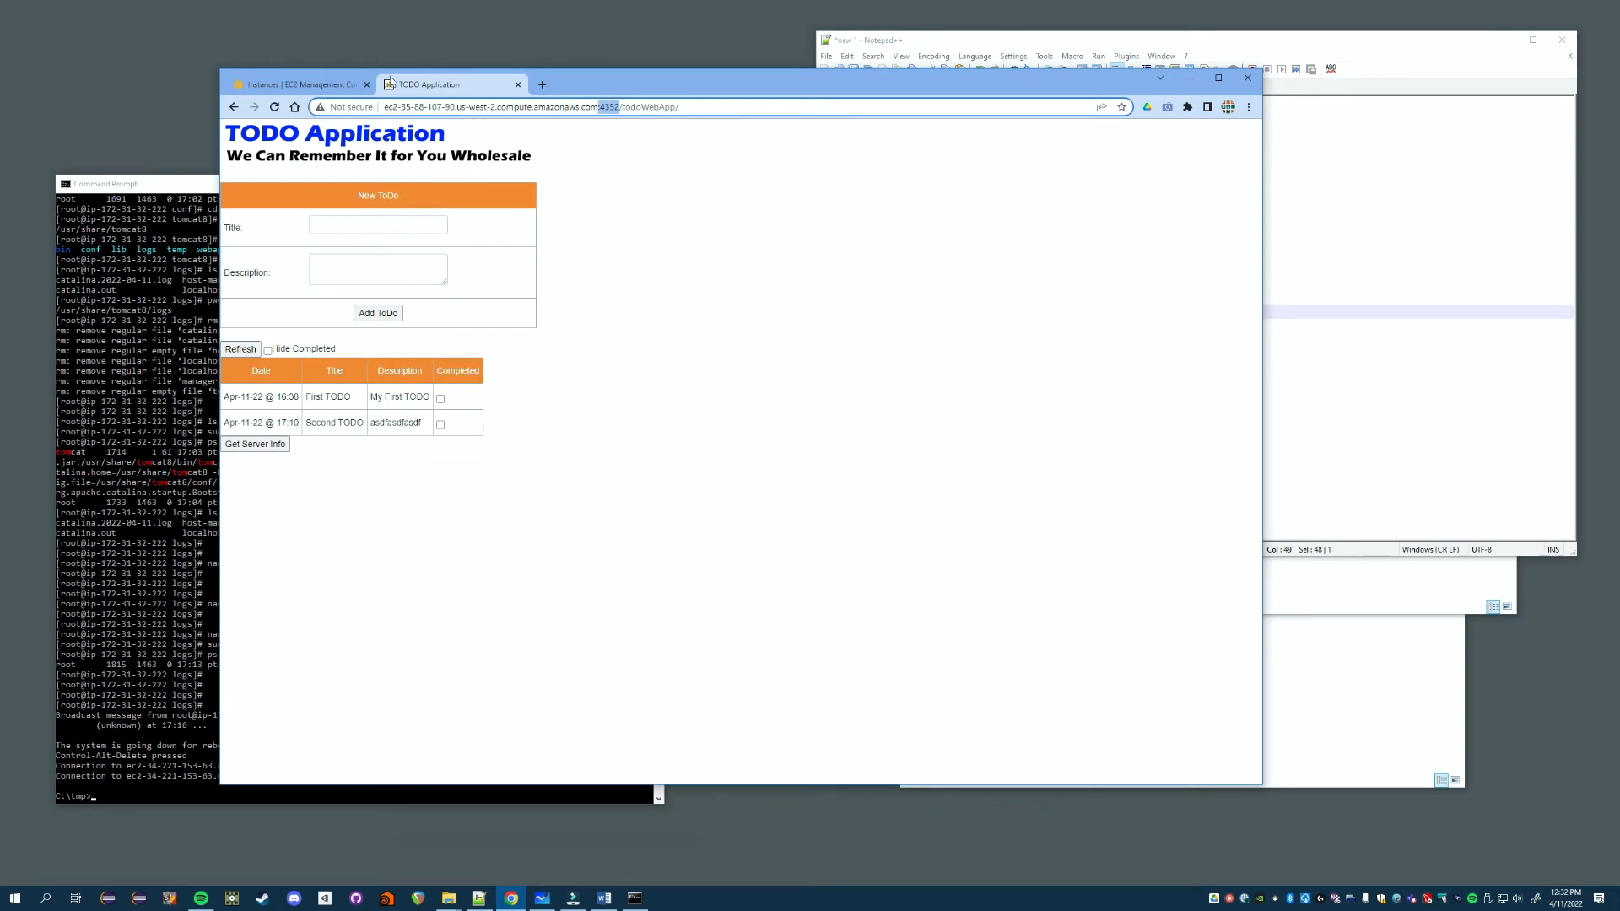
click(301, 84)
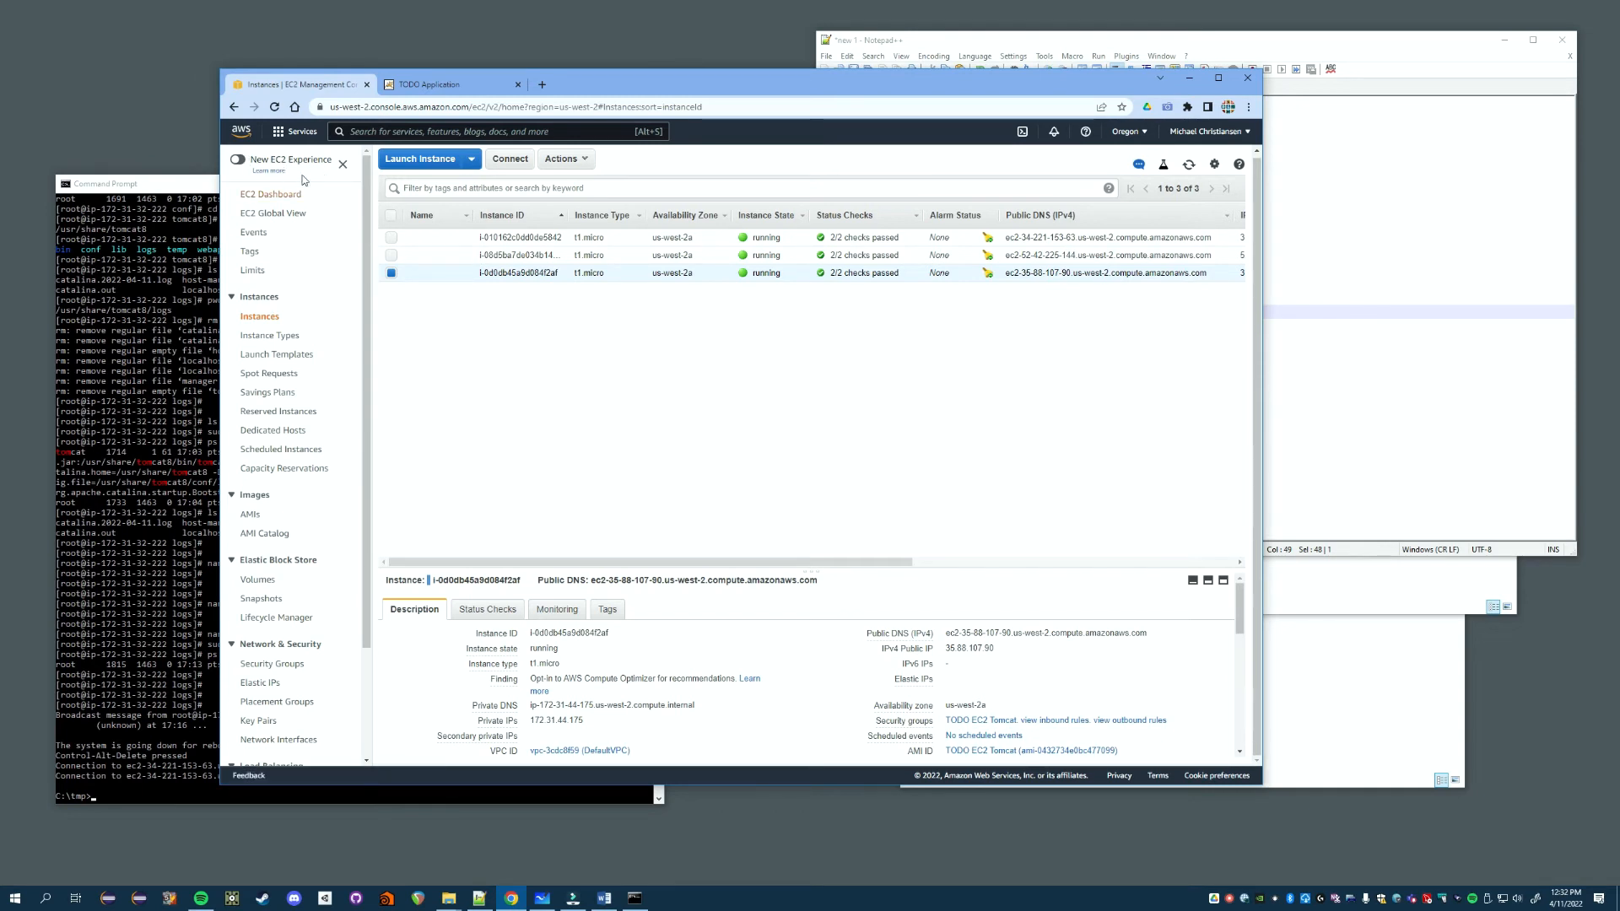
scroll(318, 333, down, 3)
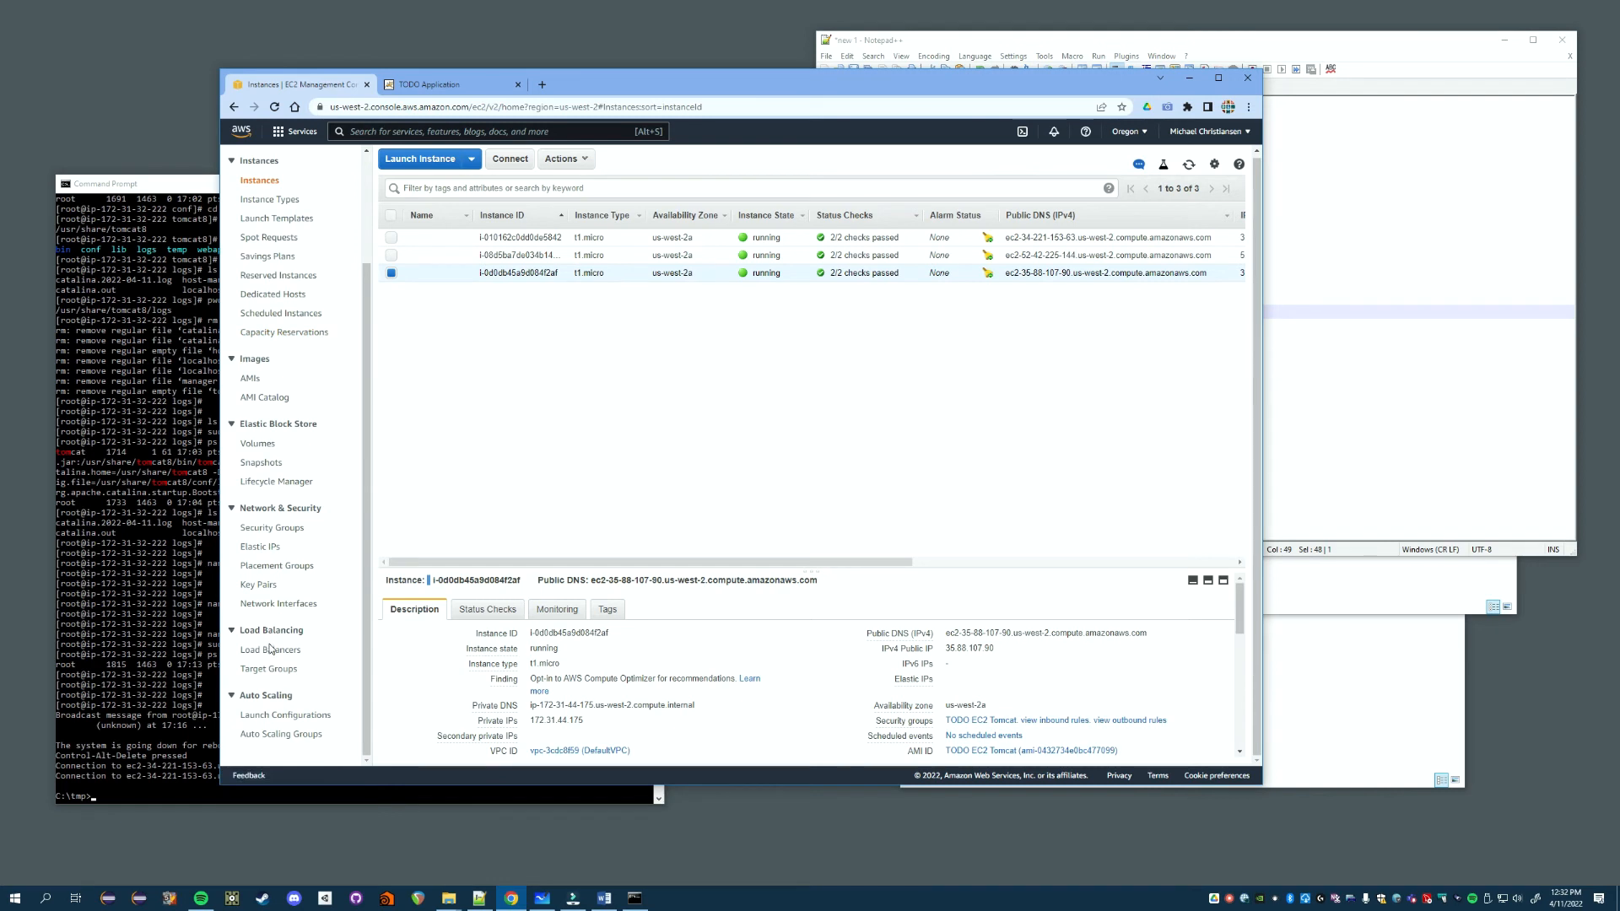
click(271, 652)
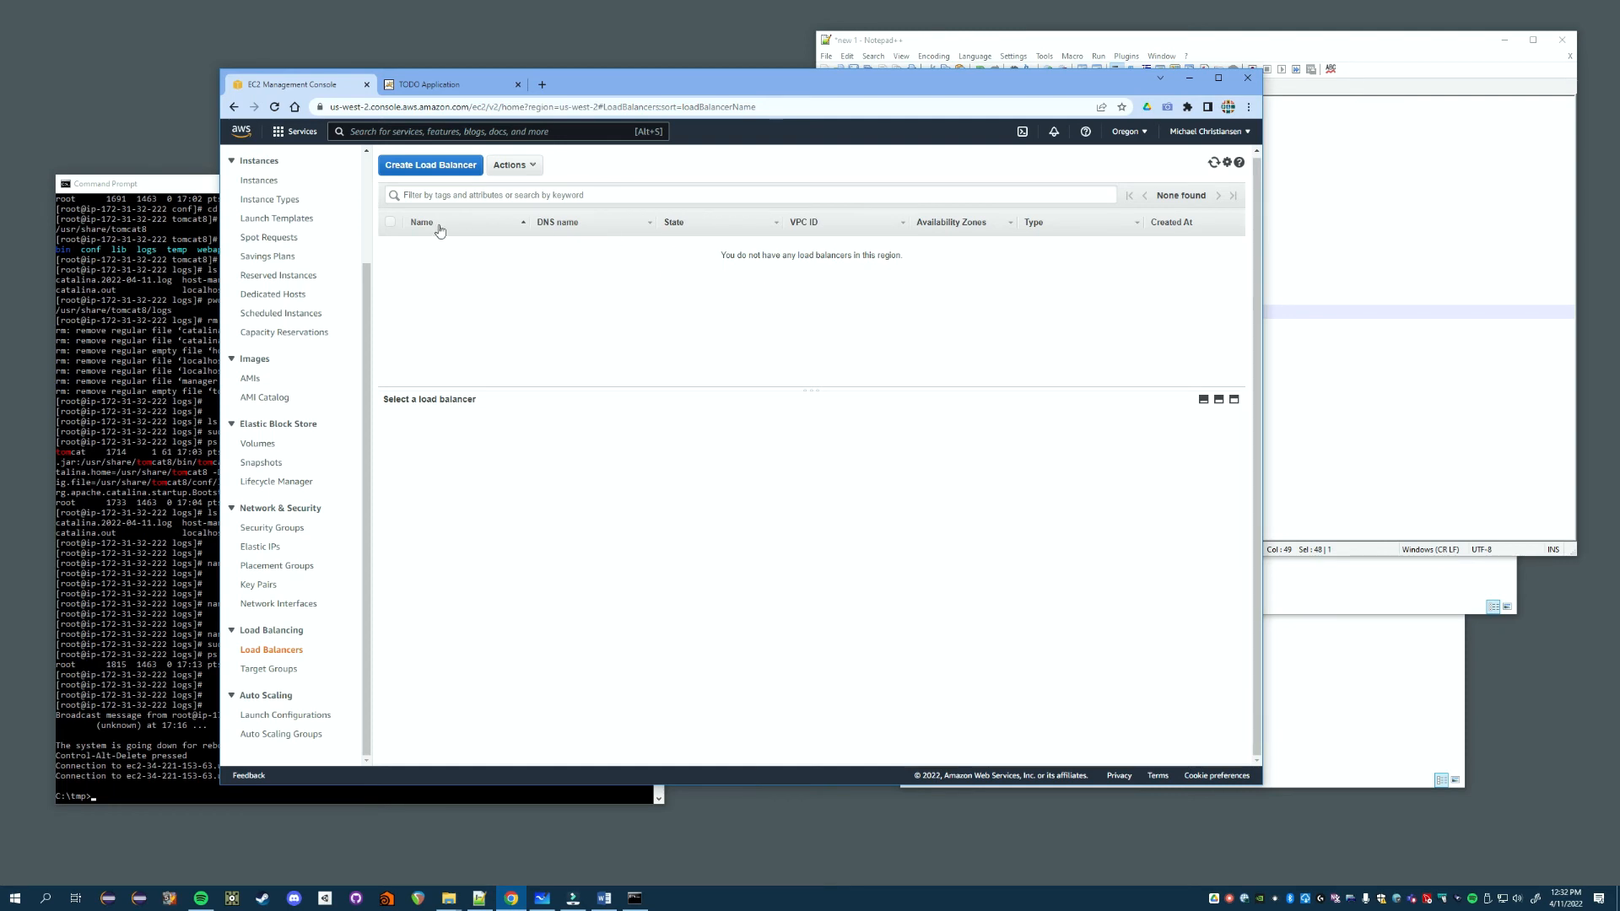
click(416, 167)
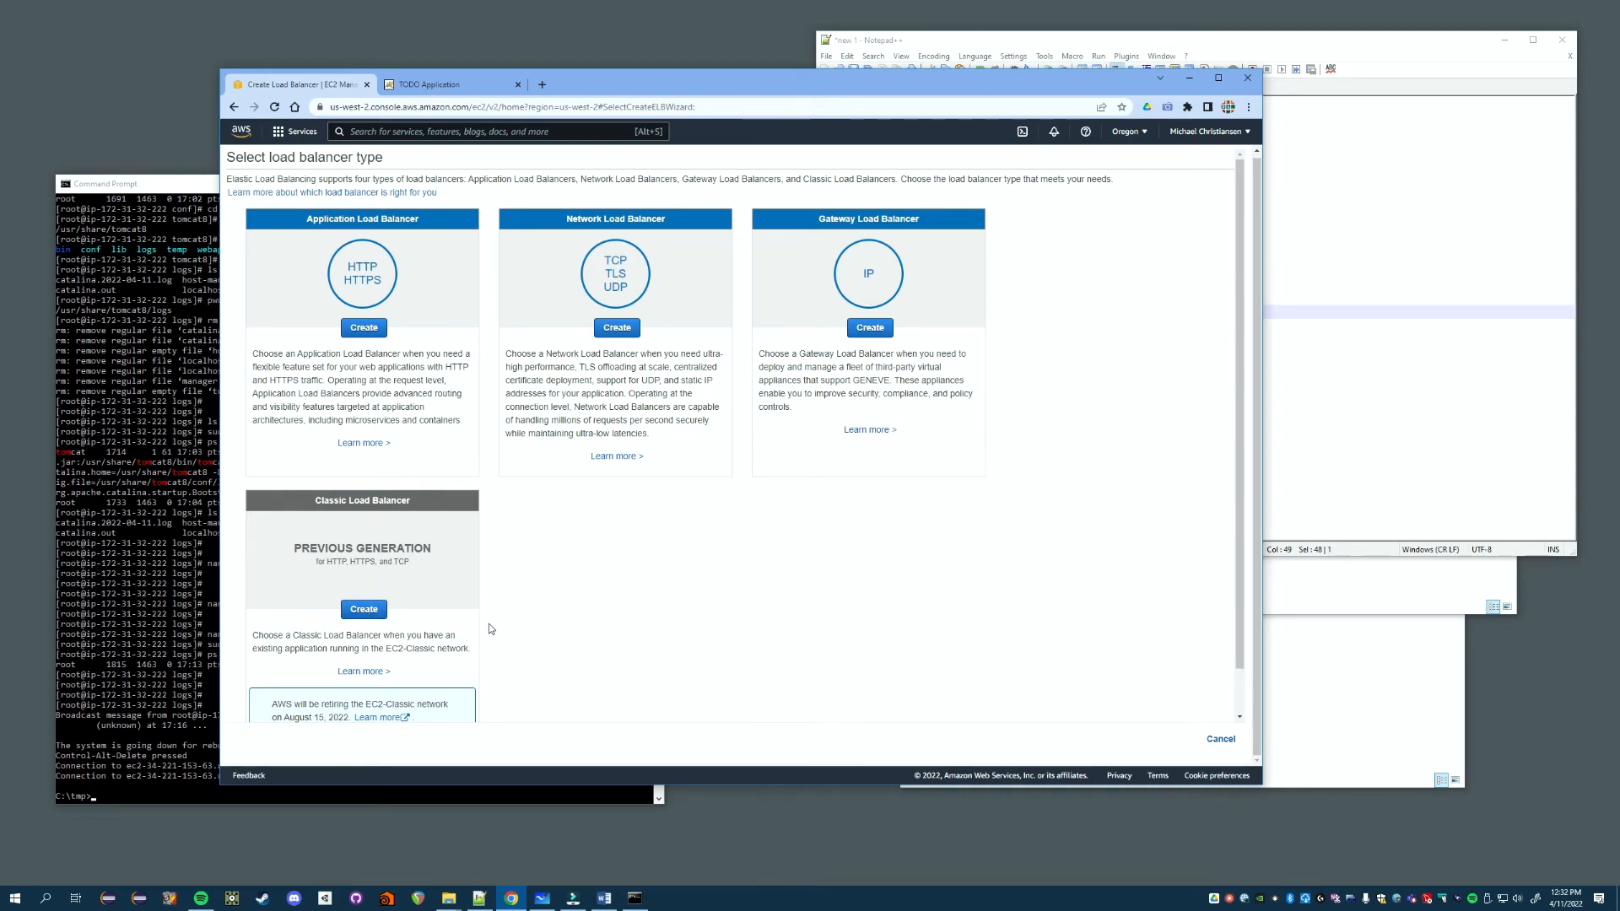
scroll(489, 629, down, 1)
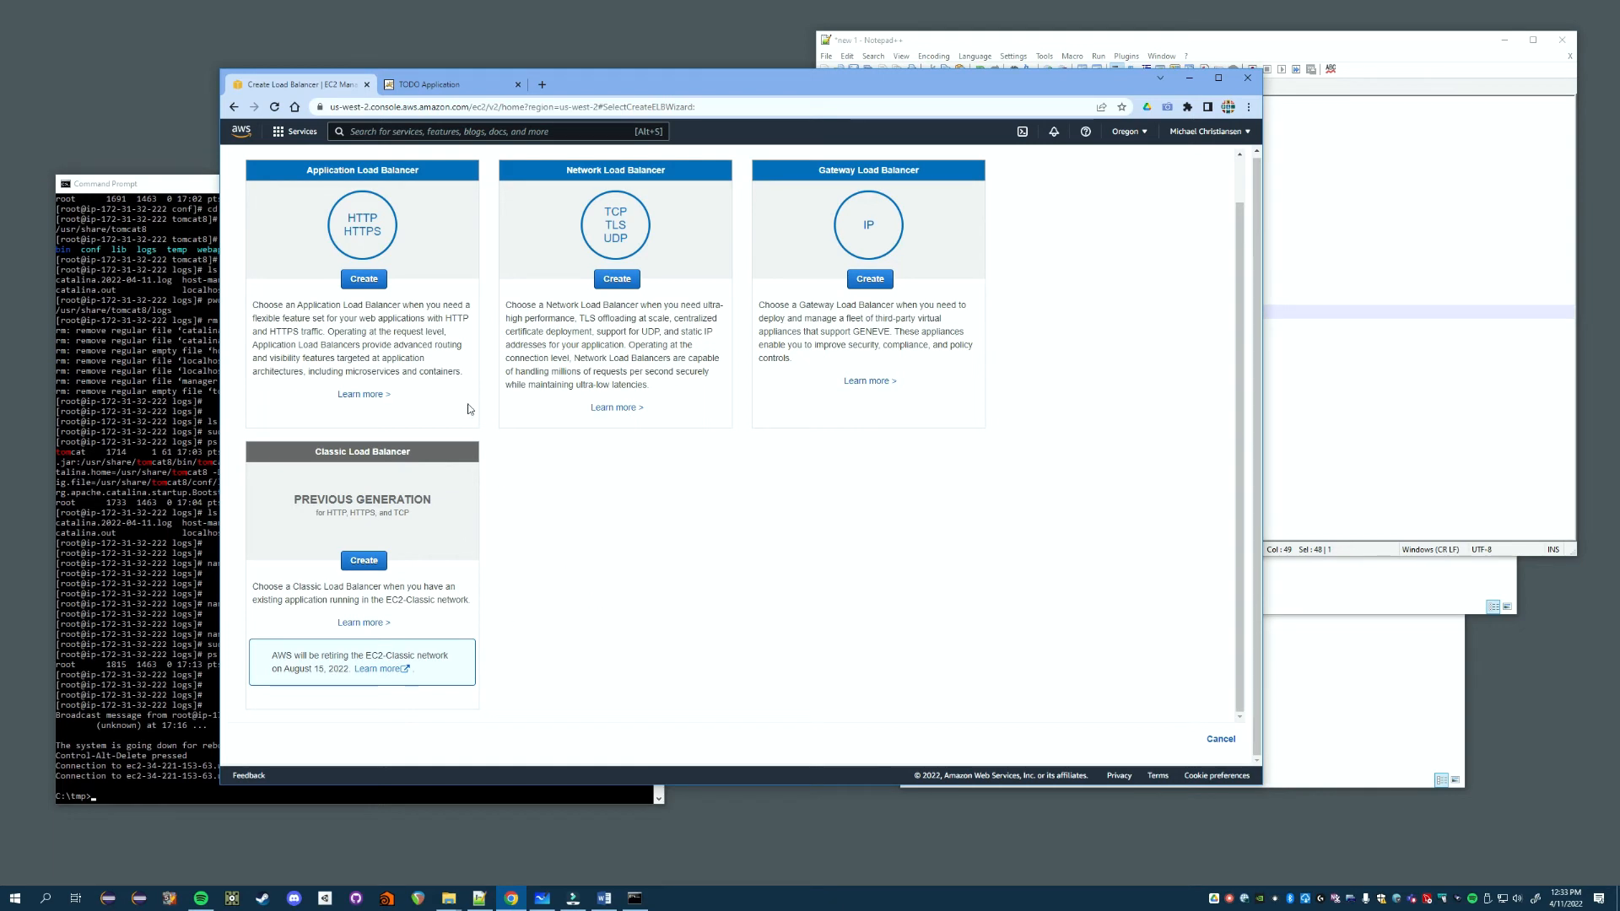
click(363, 562)
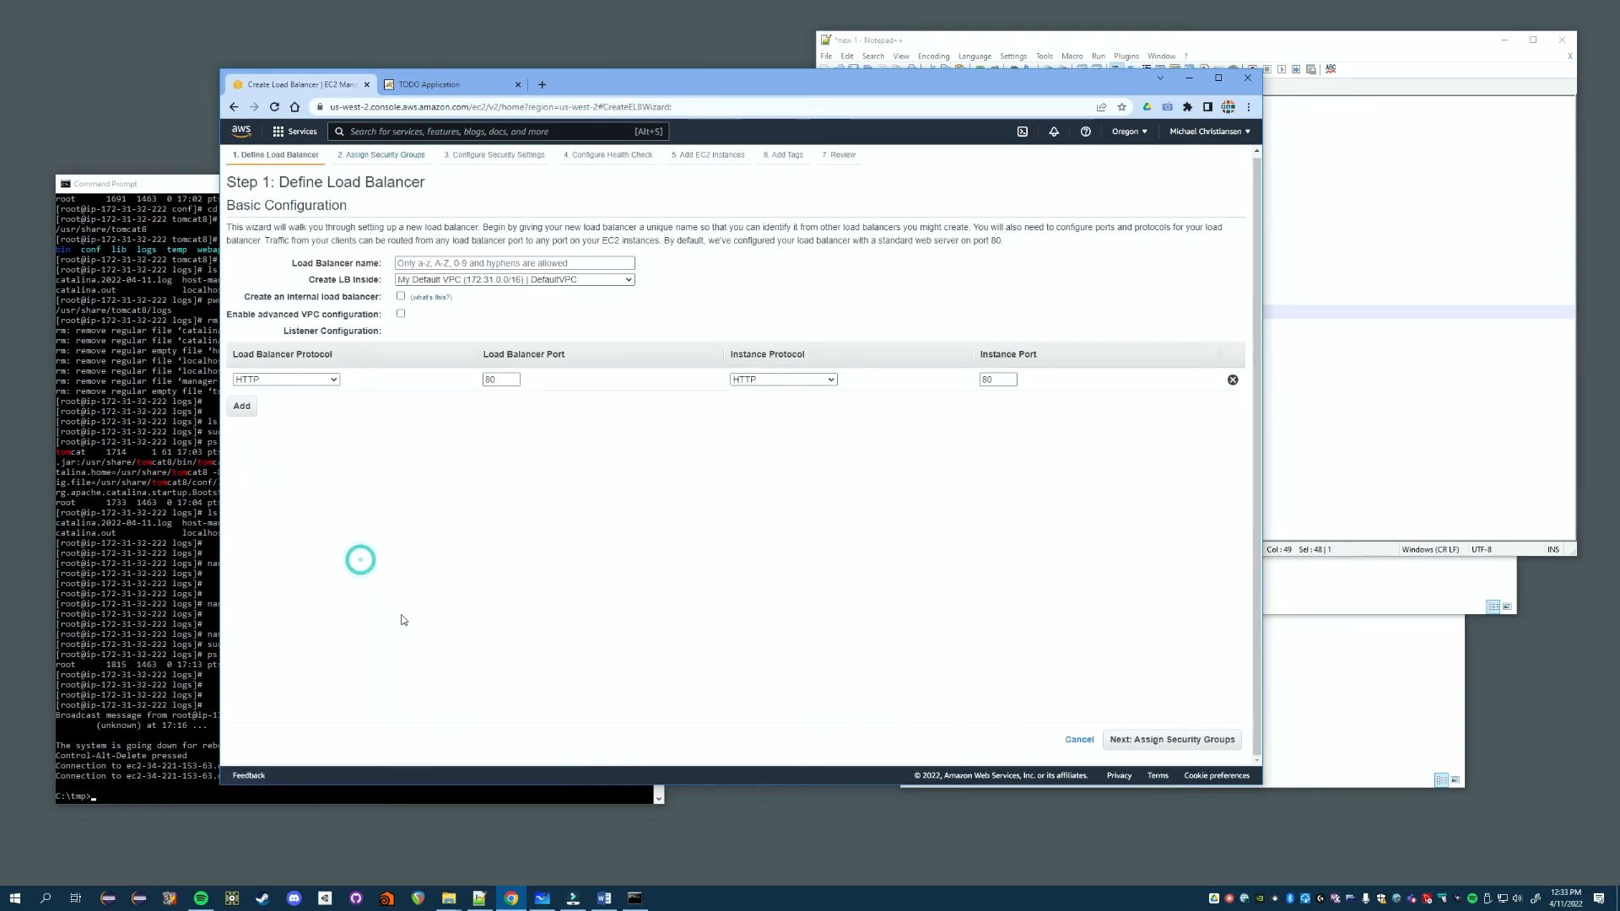
Name the load balancer TODO Demo LB and set the HTTP listener's instance port to 4352
click(513, 263)
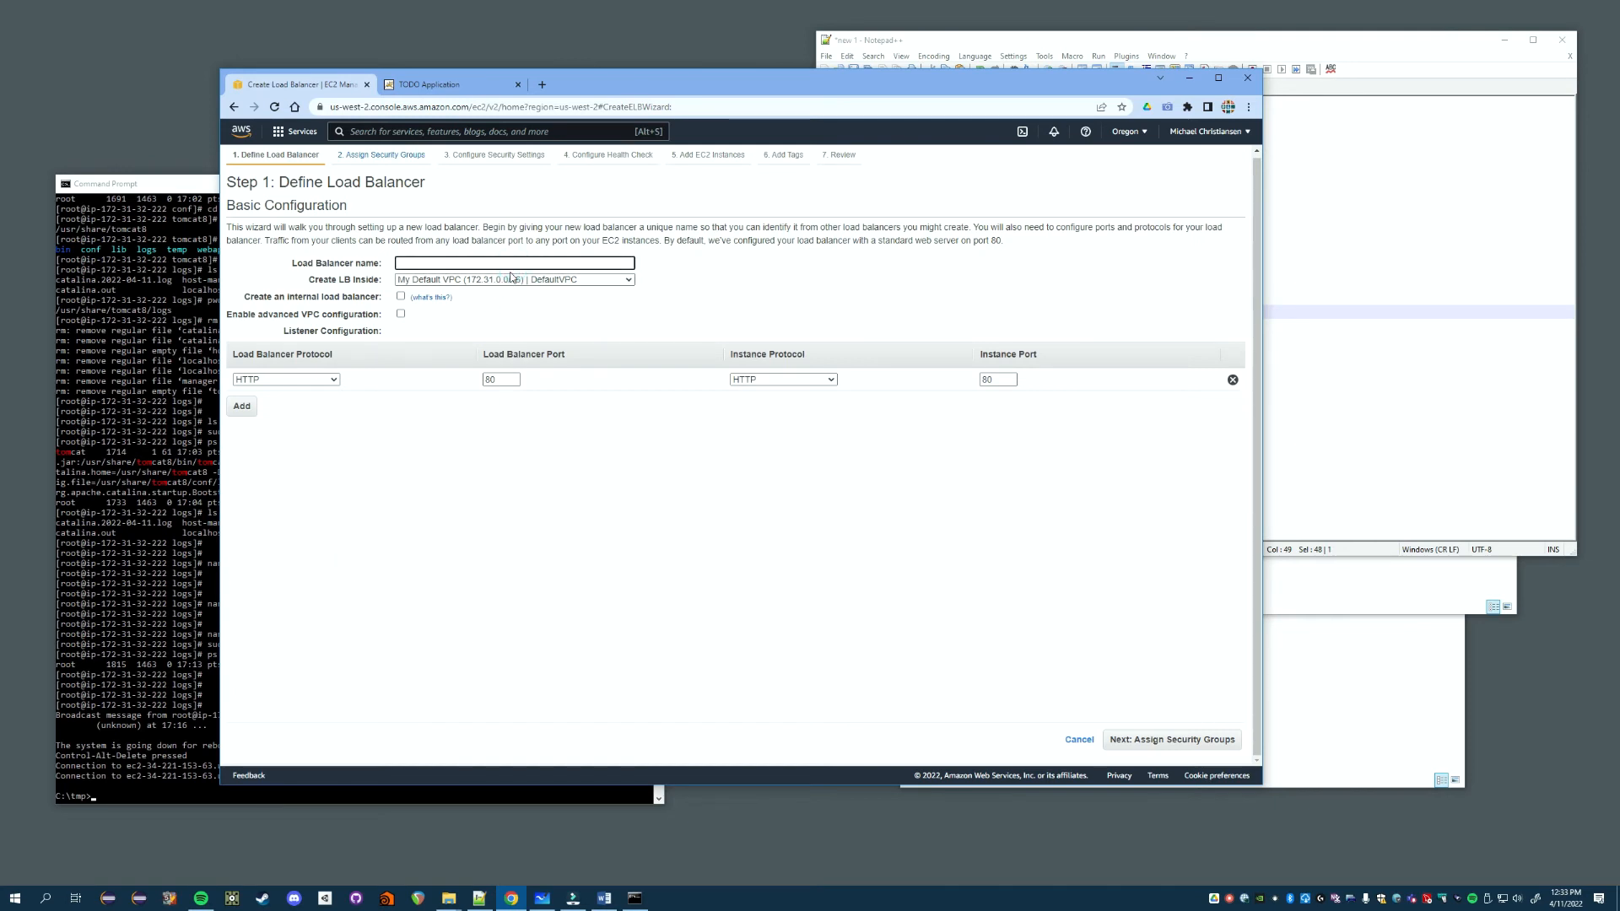
text(TODO Demo LB)
double_click(998, 379)
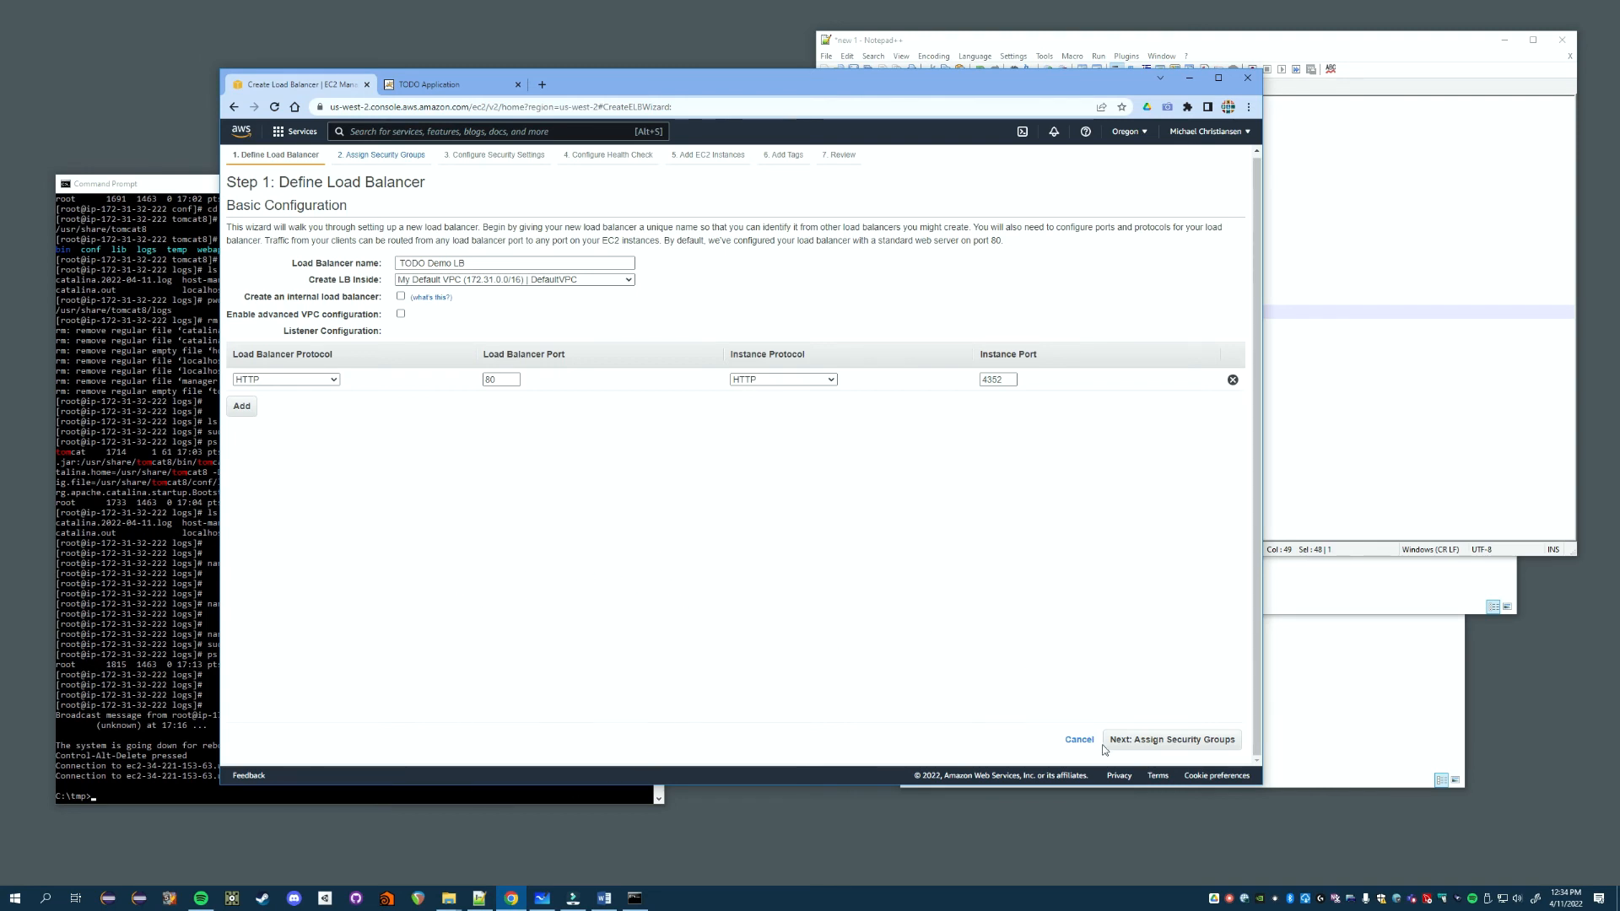
click(1137, 741)
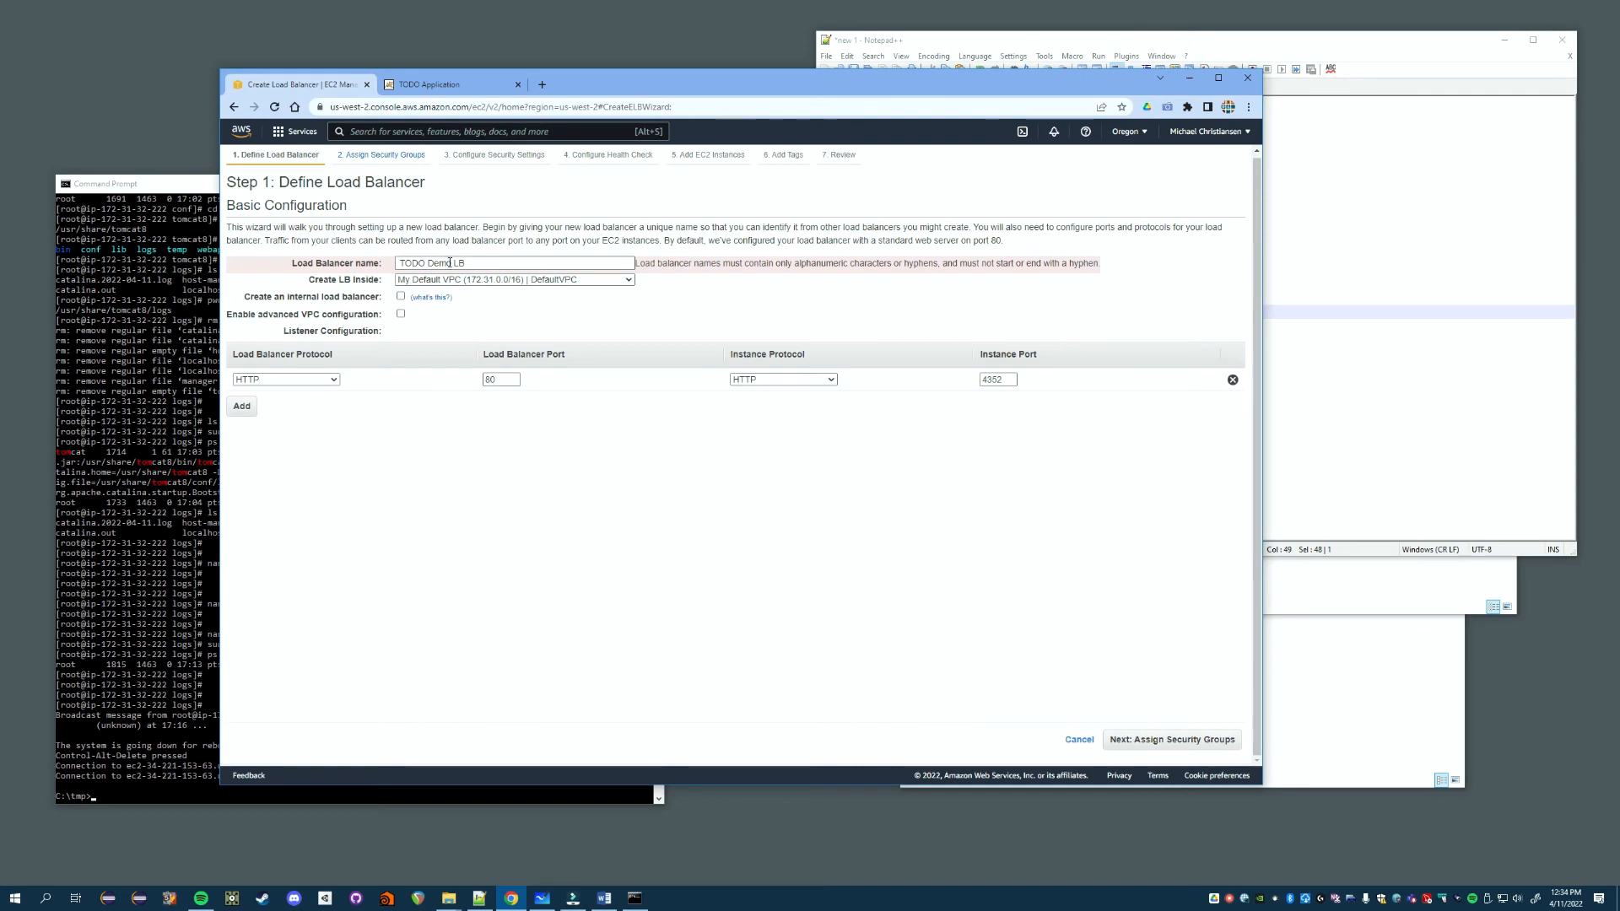
Remove the spaces between the words of the load balancer name, making it TODODemoLB, and try to continue to the security groups
click(485, 264)
key(ctrl+Left)
key(ctrl+Left)
key(BackSpace)
key(ctrl+Right)
key(BackSpace)
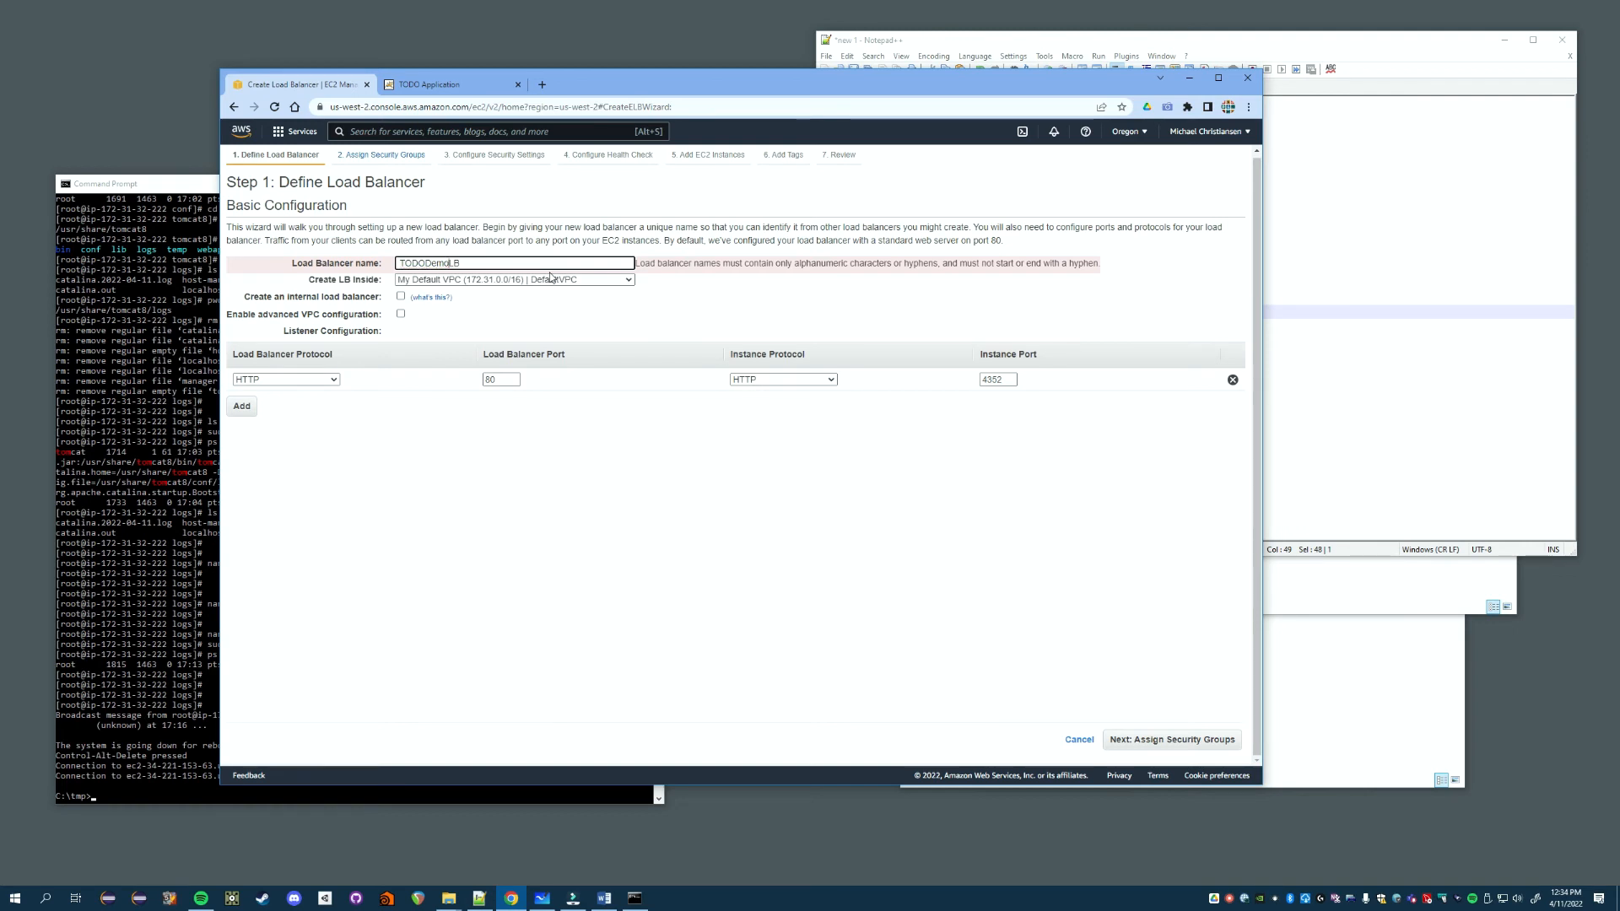
click(679, 592)
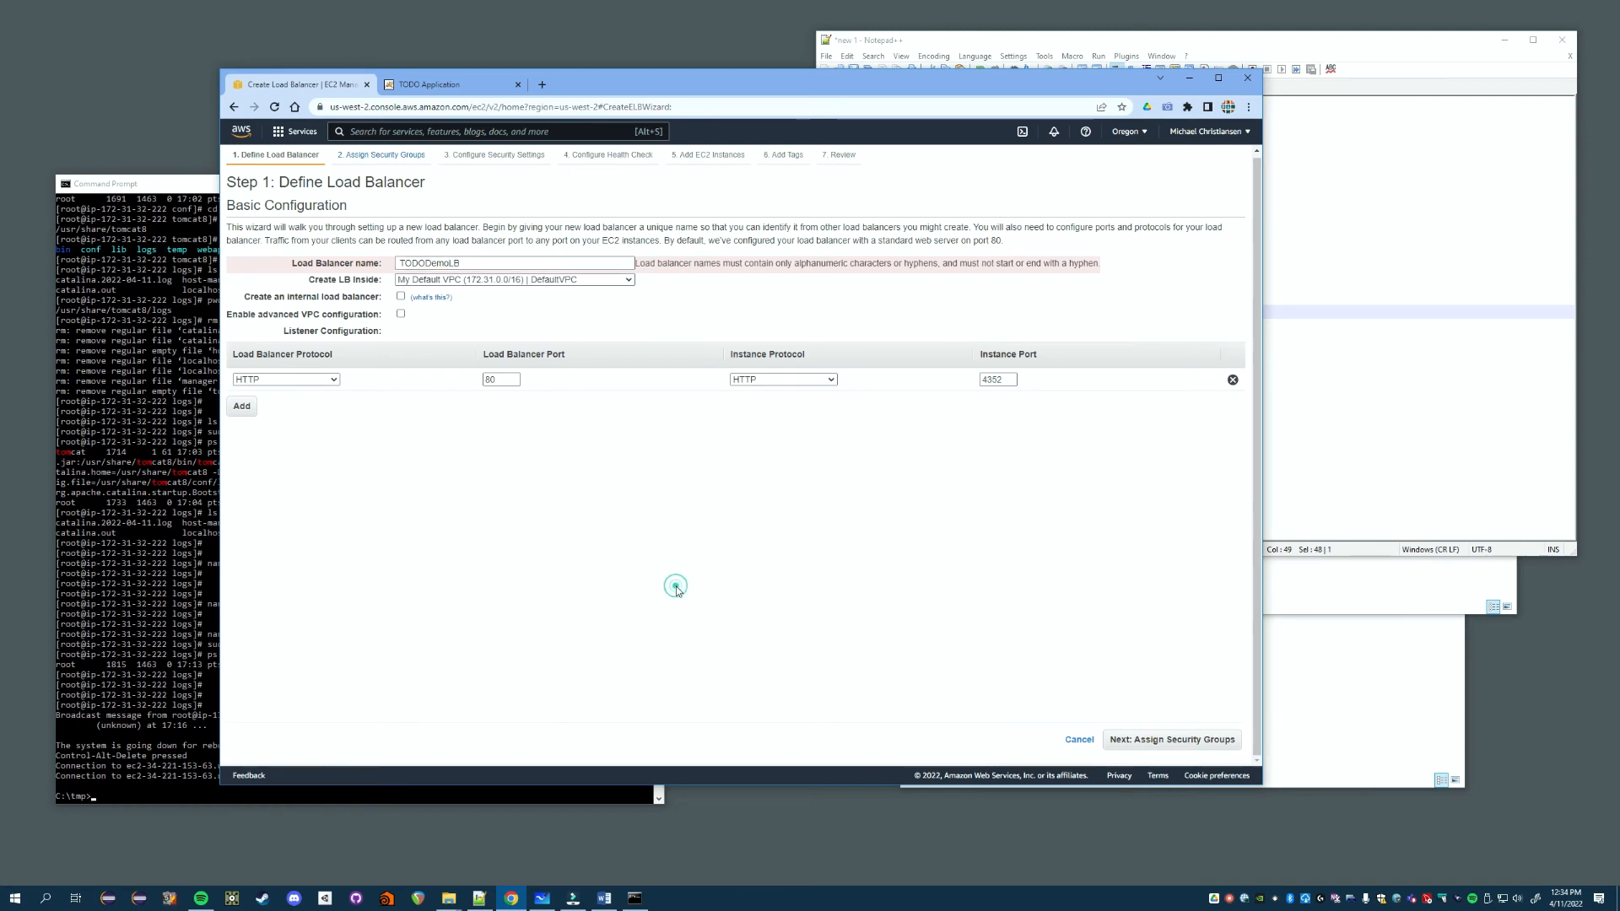
click(1153, 748)
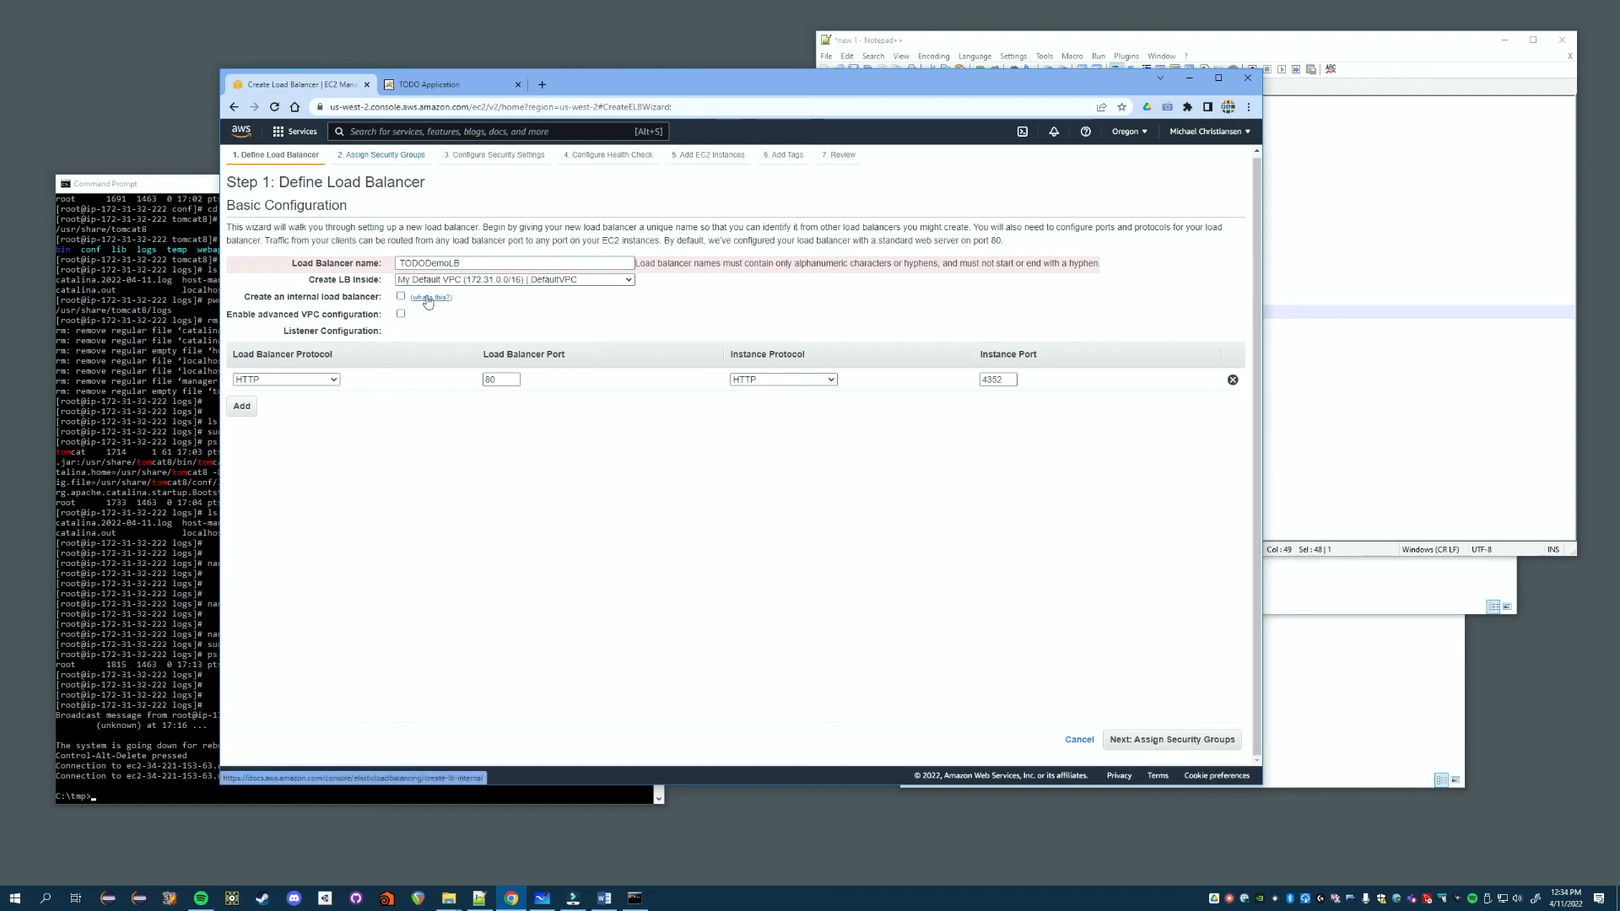
click(1165, 741)
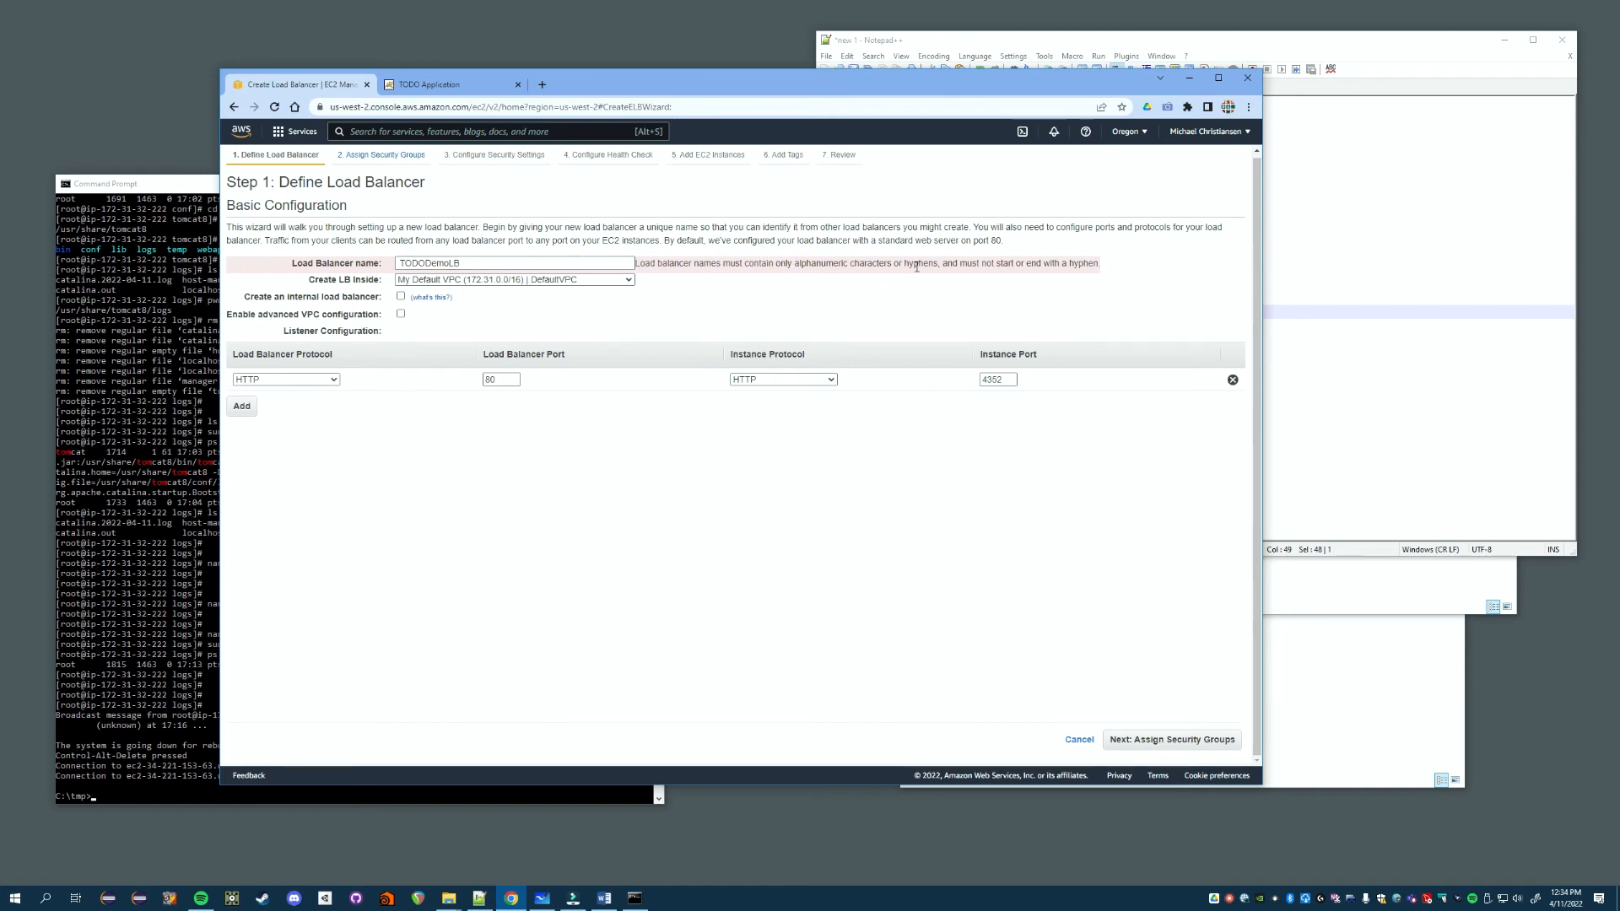
Delete the leading space from the load balancer name and continue to the security group assignment
click(424, 262)
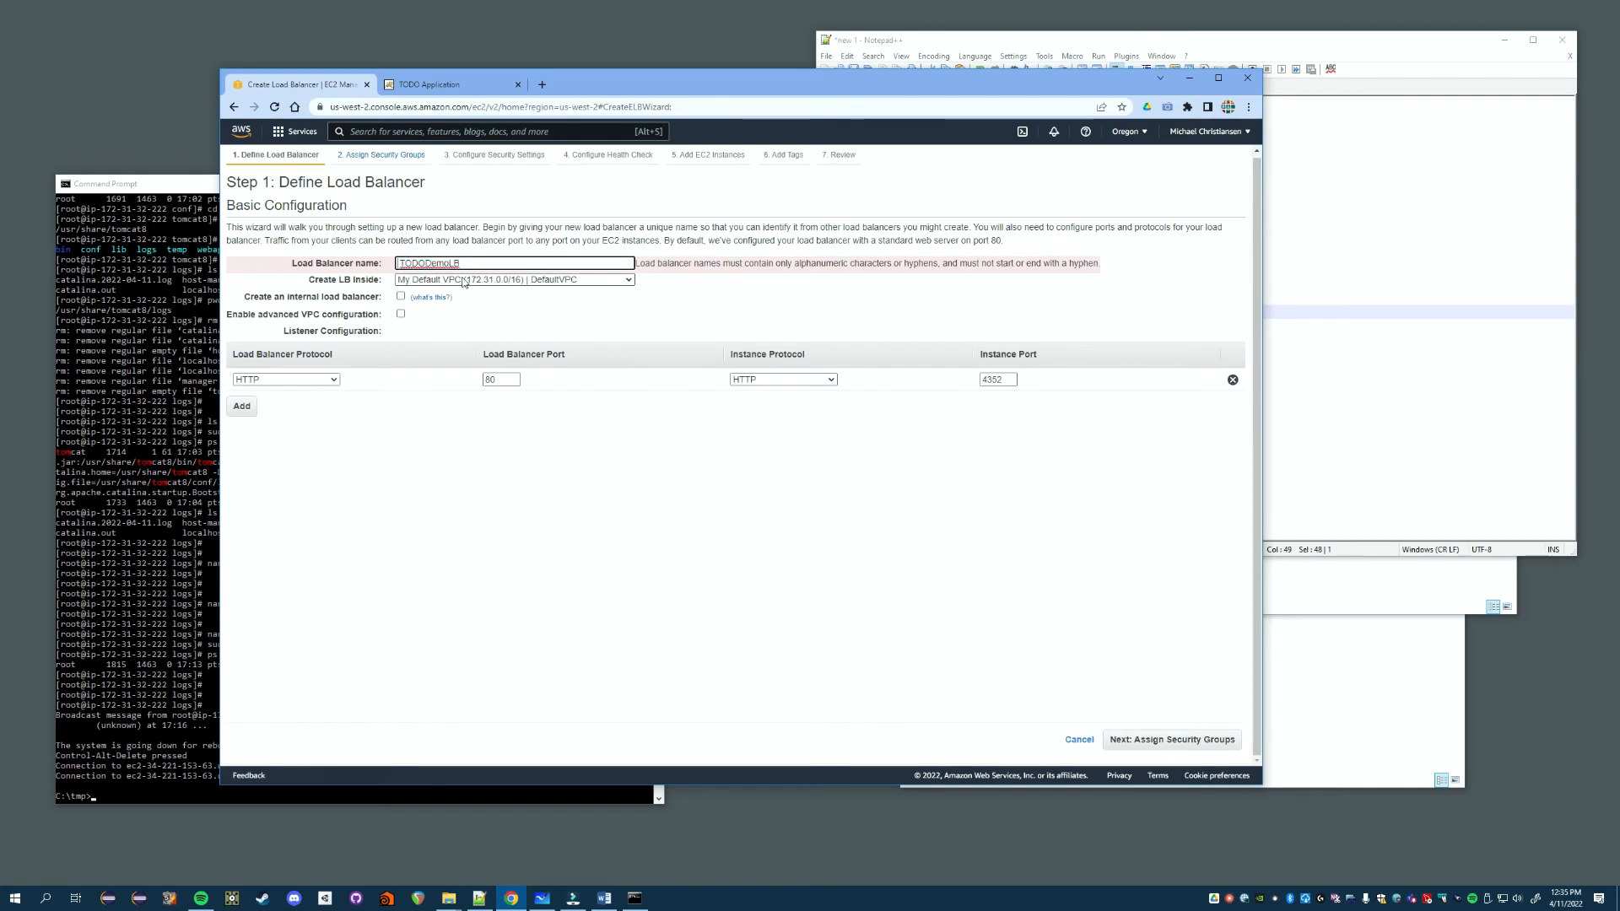
key(Home)
key(Delete)
click(1159, 741)
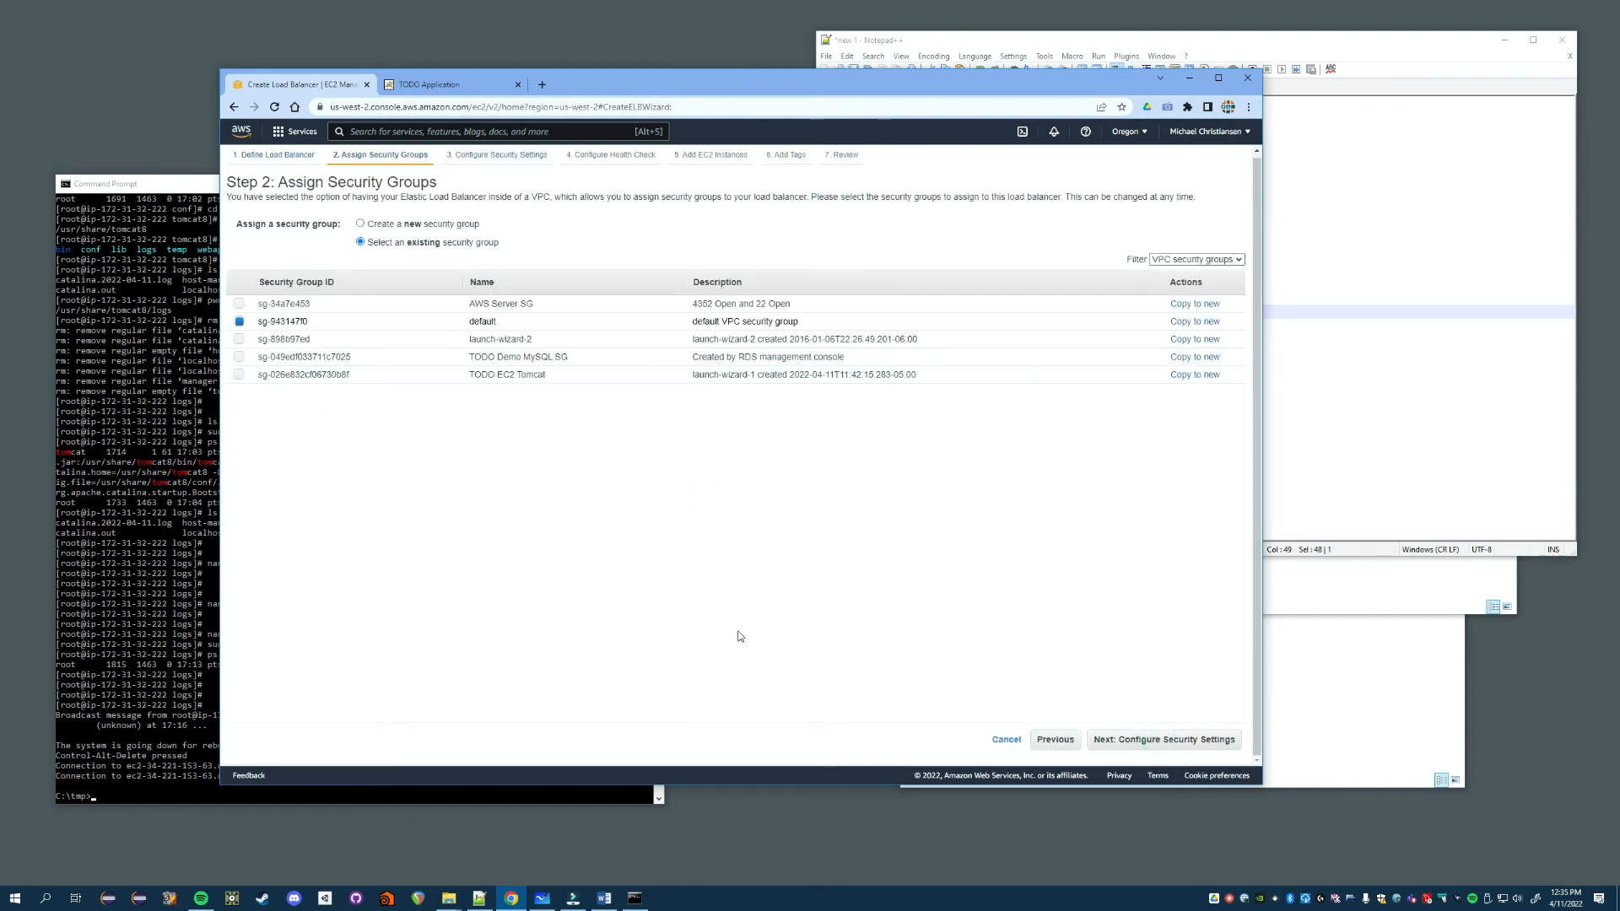
Choose to create a new security group for the load balancer and name it TODO LB SG
click(361, 225)
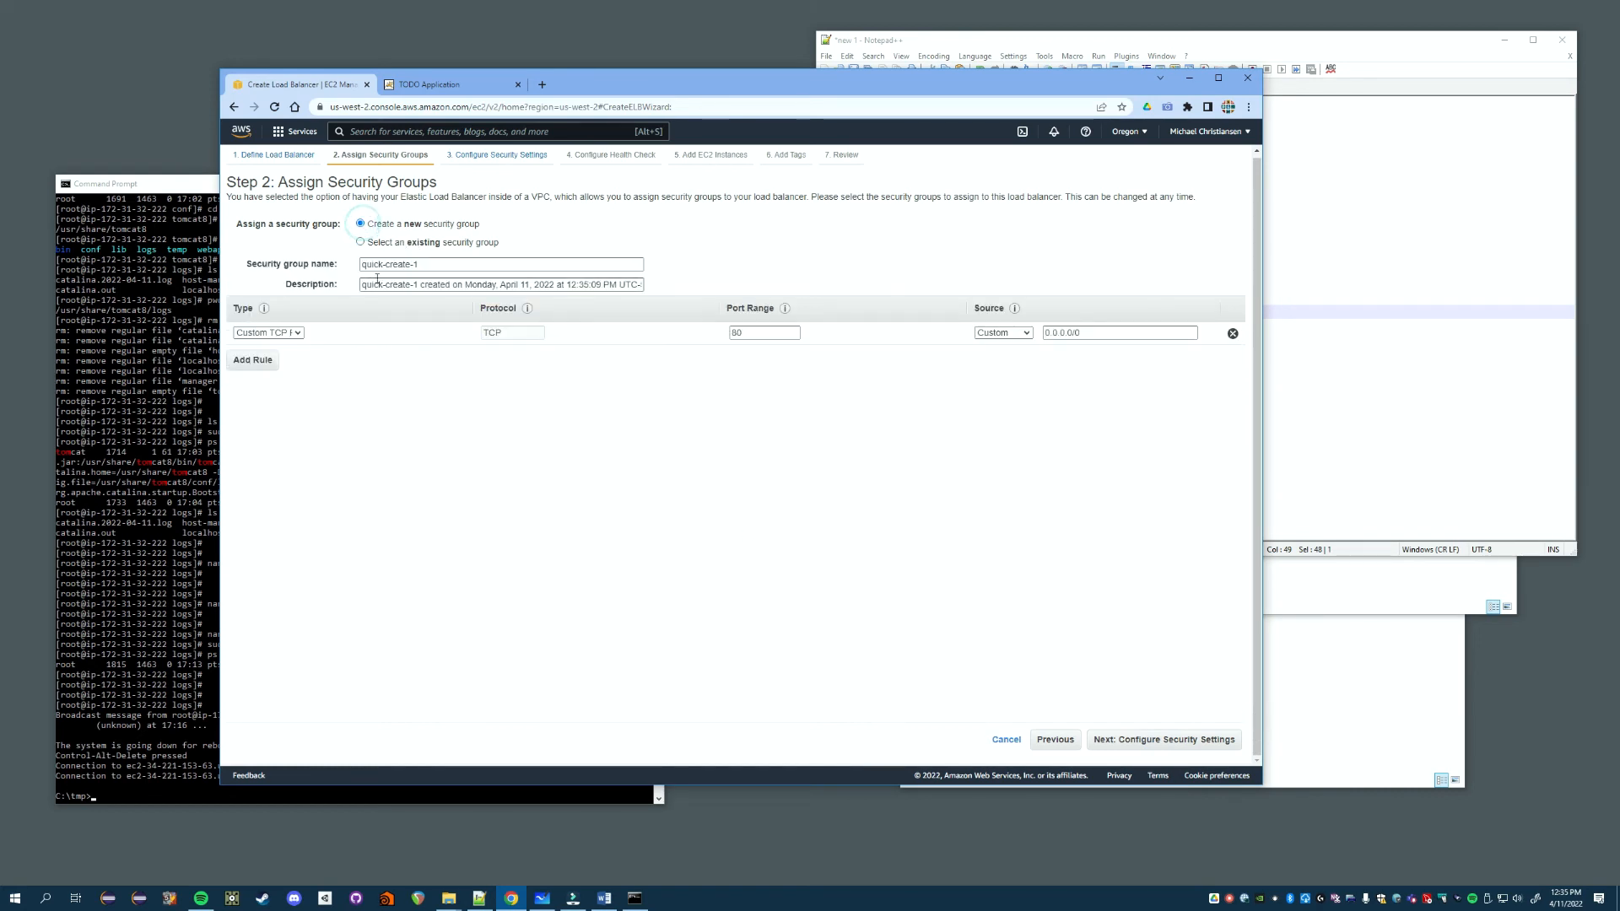
click(438, 262)
click(438, 262)
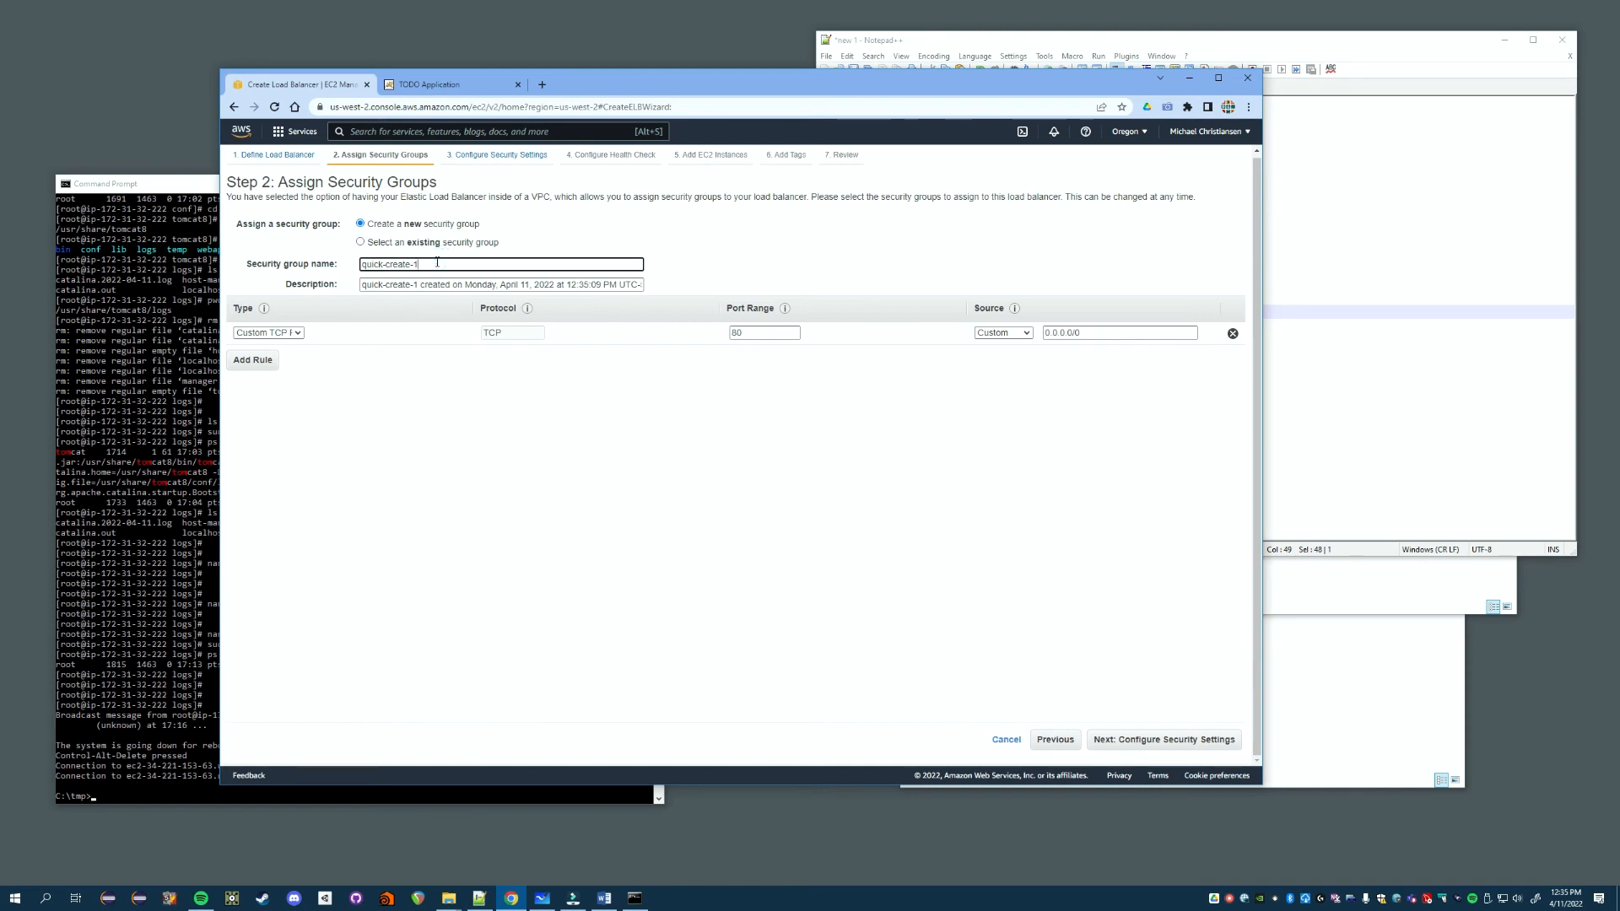
key(BackSpace)
key(BackSpace)
key(BackSpace)
key(BackSpace)
key(BackSpace)
key(BackSpace)
key(BackSpace)
key(BackSpace)
key(BackSpace)
key(BackSpace)
key(BackSpace)
key(BackSpace)
key(BackSpace)
key(BackSpace)
text(TODO LB SG)
Check the whiteboard diagram, set the port 80 rule's source to Anywhere, and advance the wizard to the health check configuration
click(544, 899)
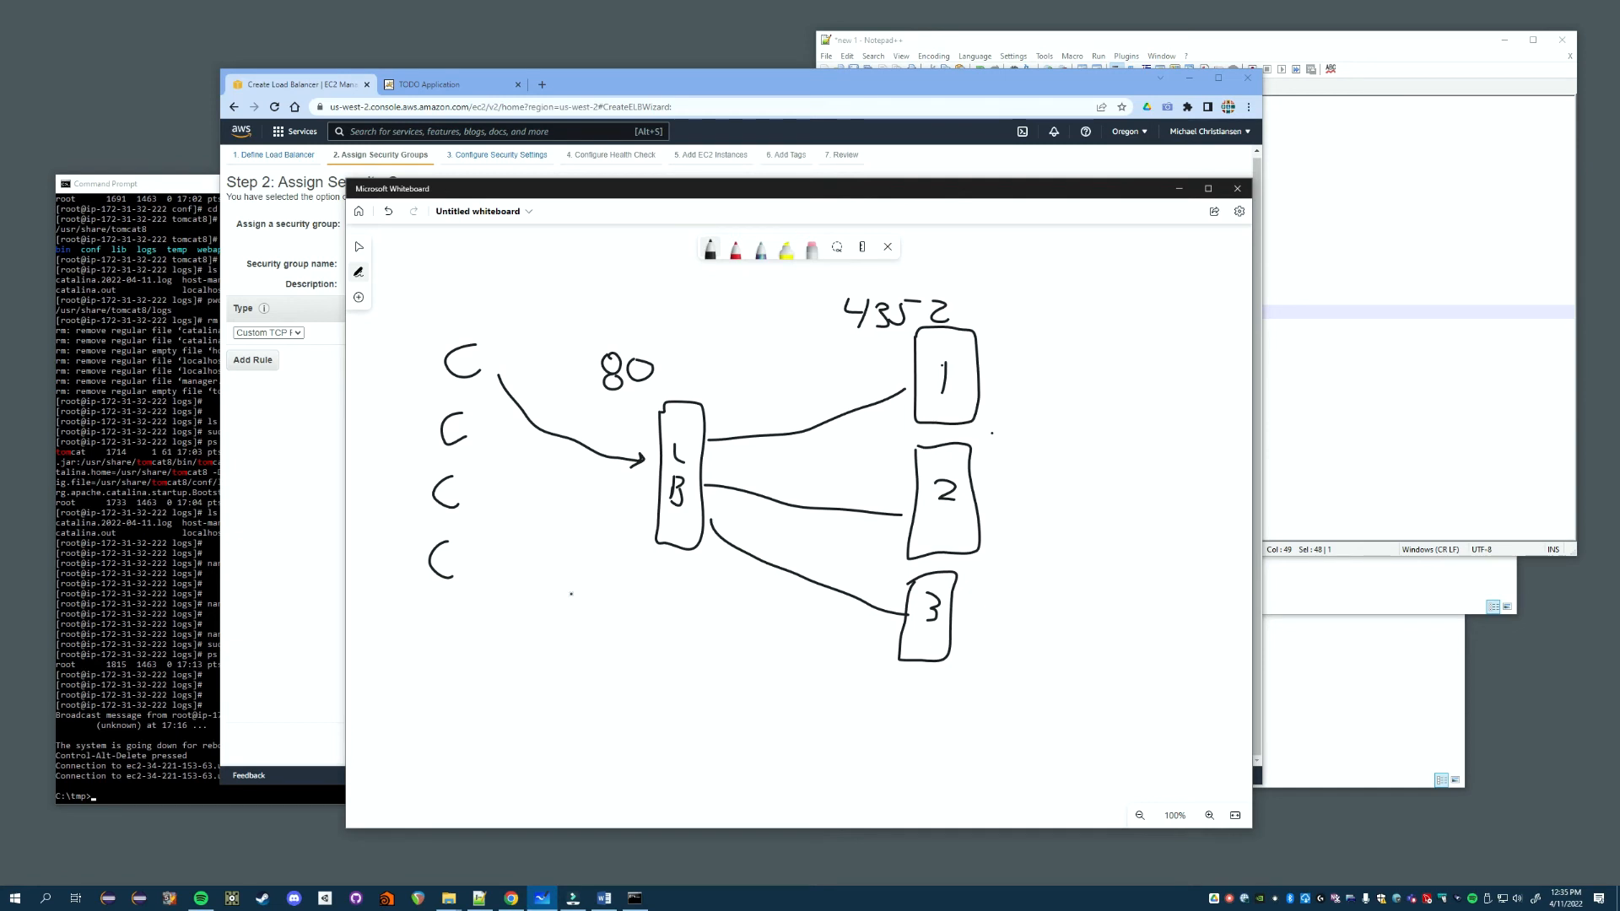
click(631, 83)
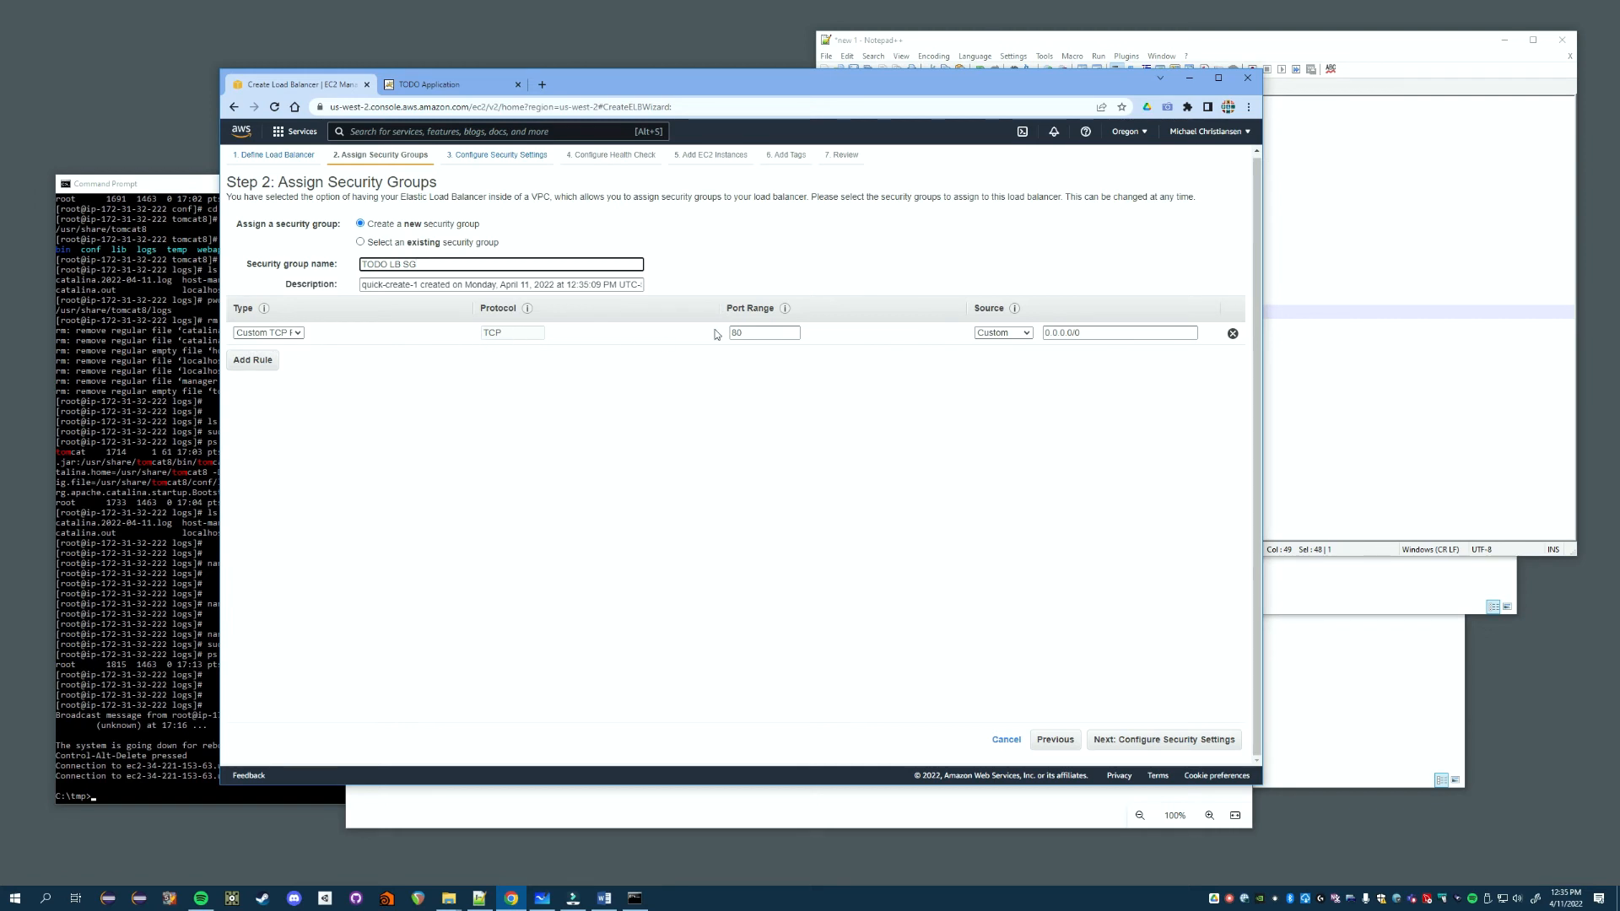
click(1003, 333)
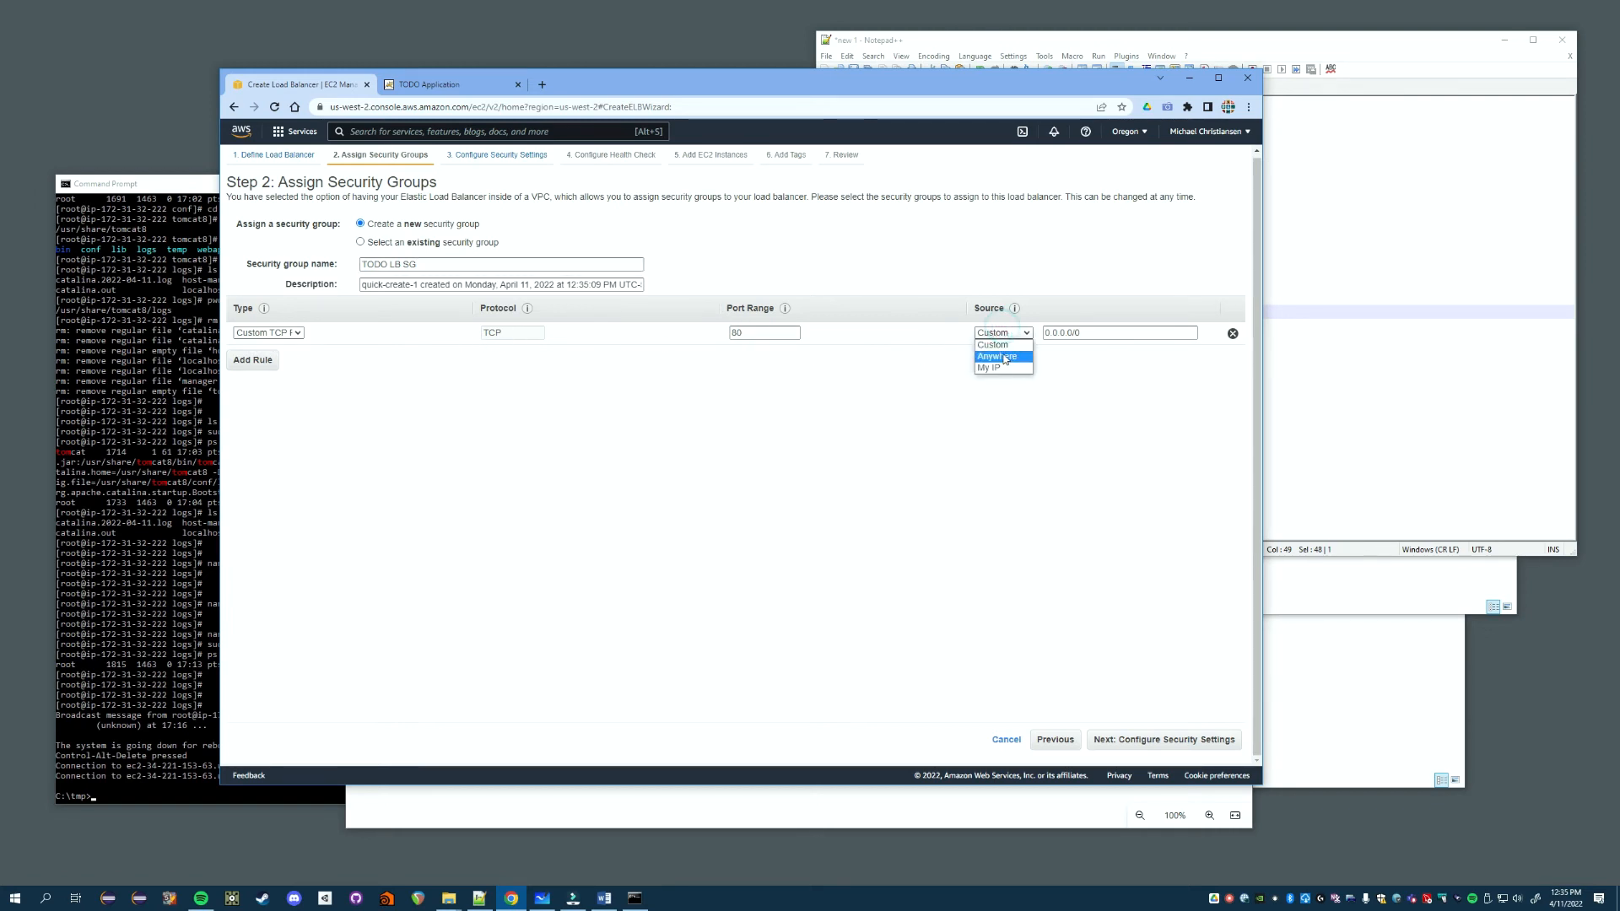
click(1002, 357)
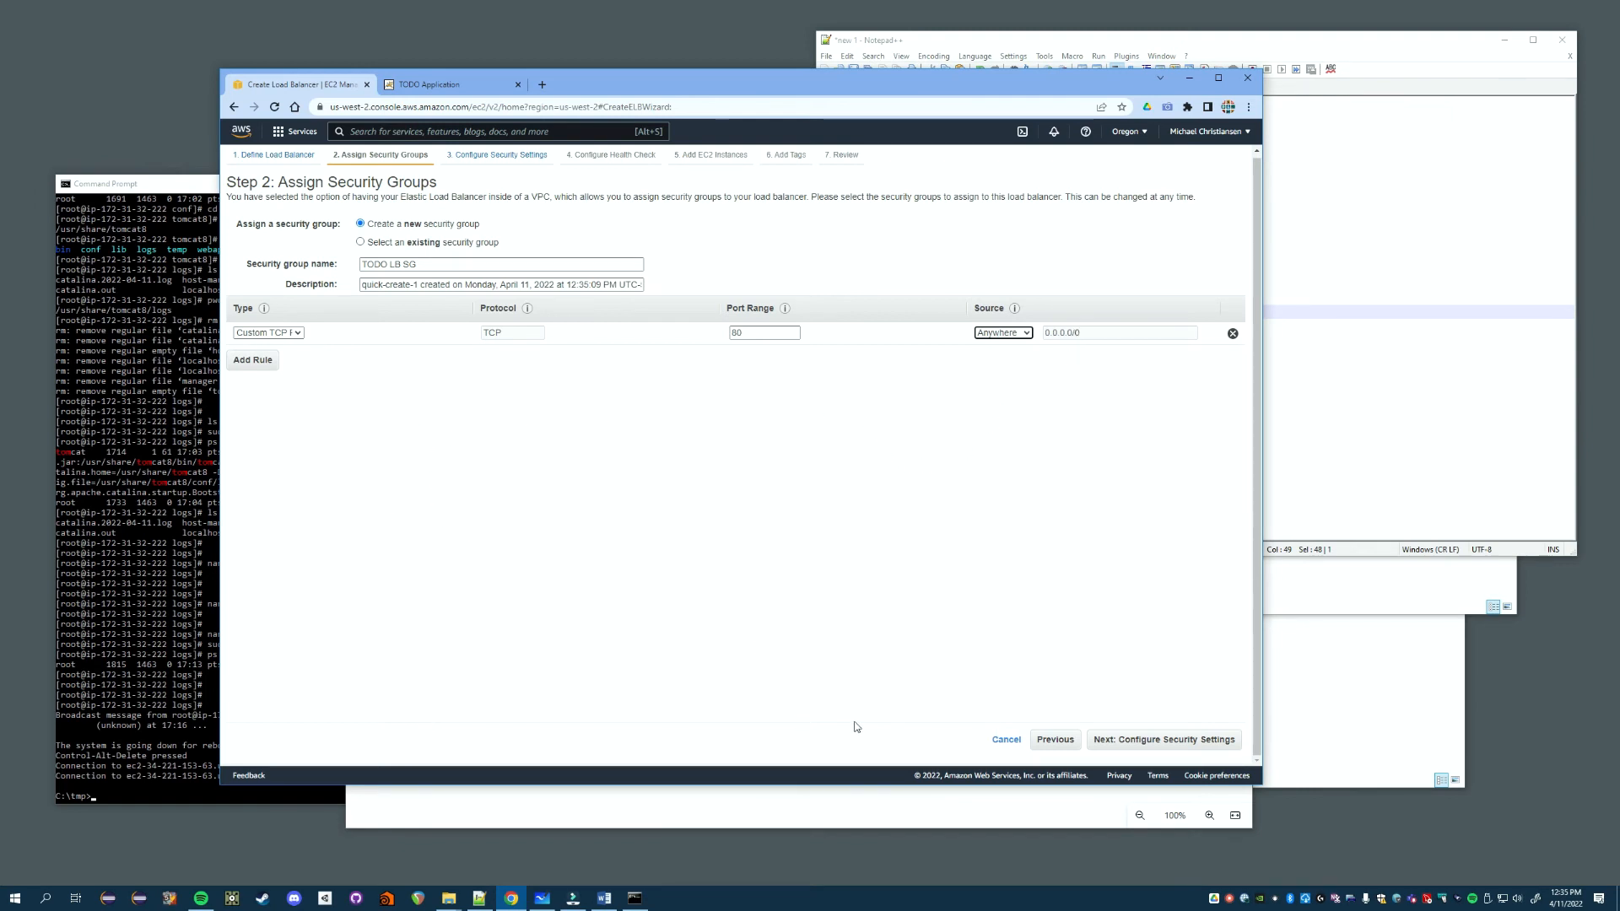
click(565, 533)
click(1127, 741)
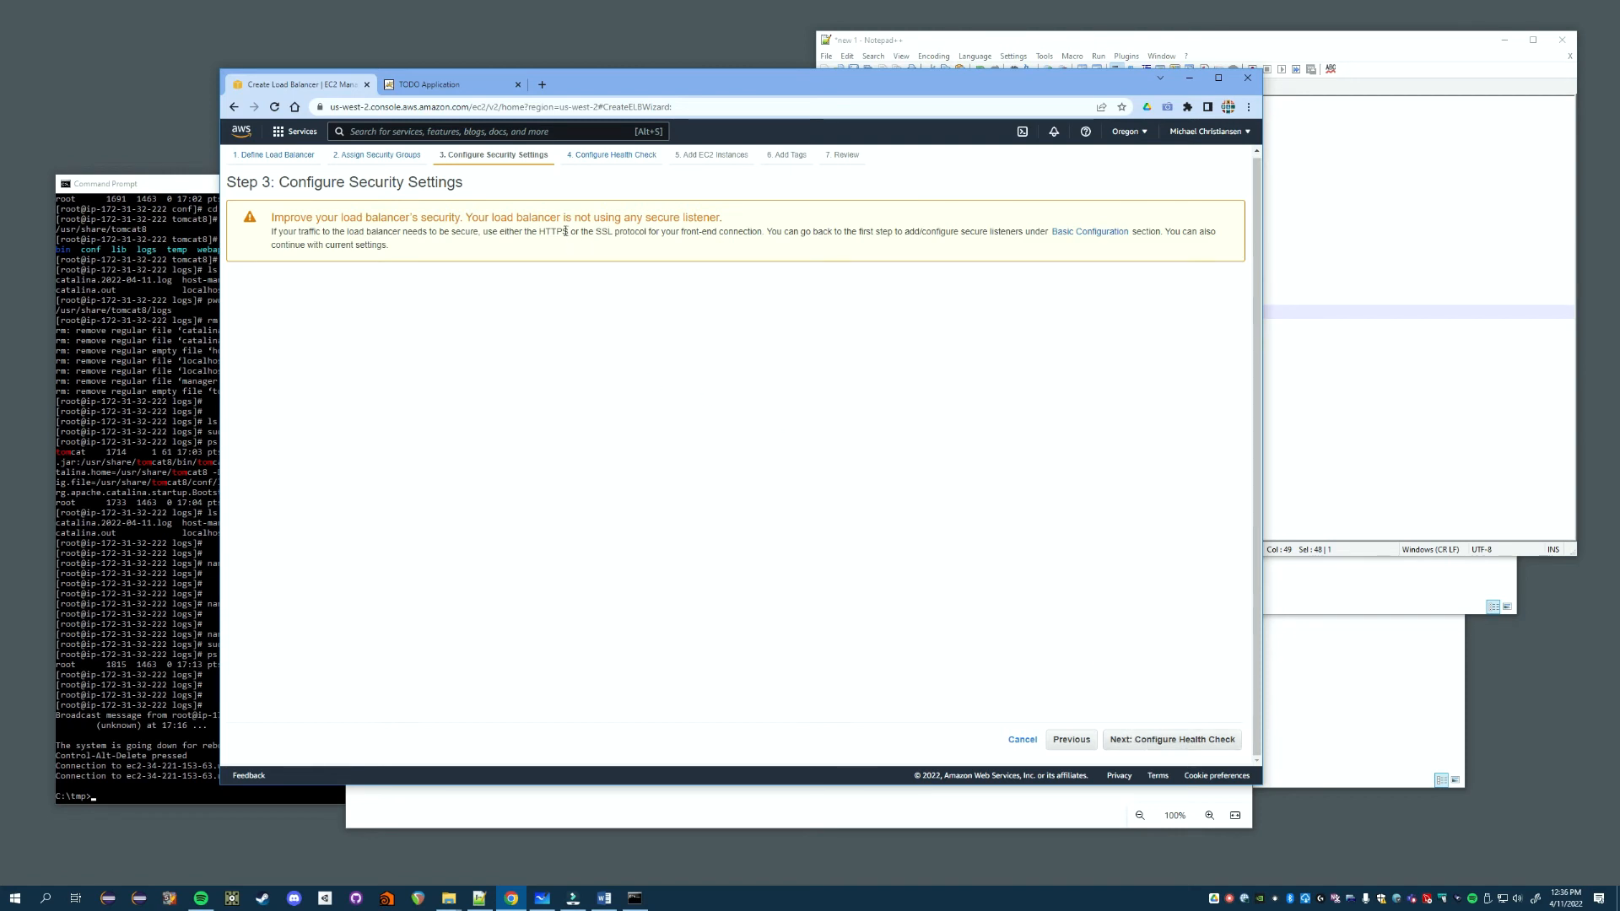
click(1170, 740)
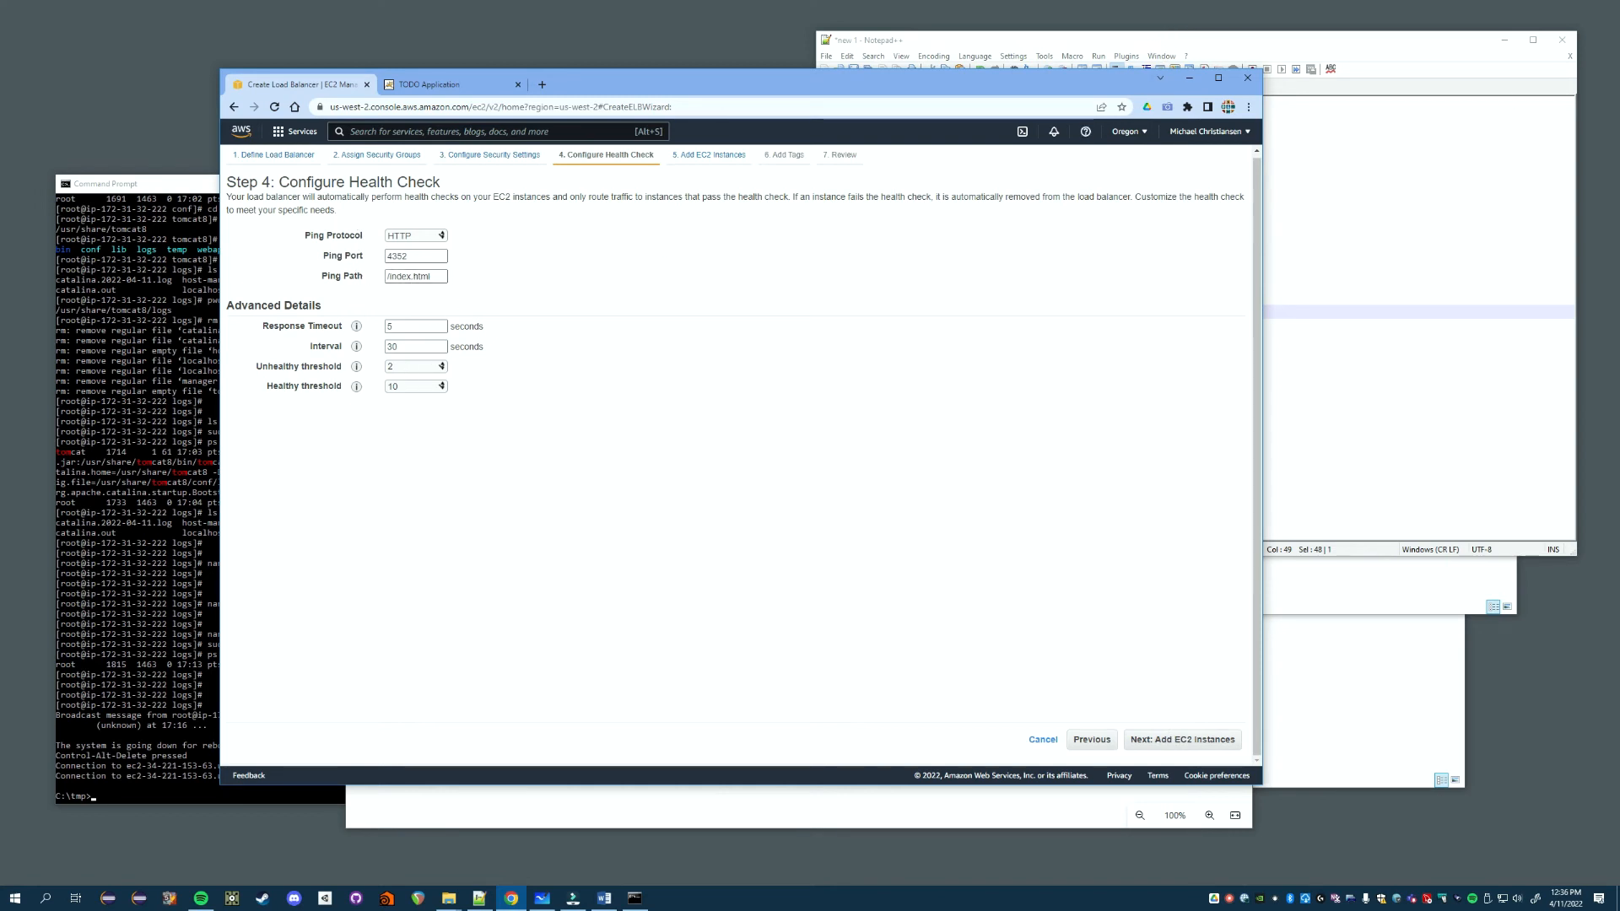
In the AWS Project Description Word document, go to the Install the Load Balancer section and copy the ping path /todoWebApp/ping.txt
drag(1619, 38, 973, 39)
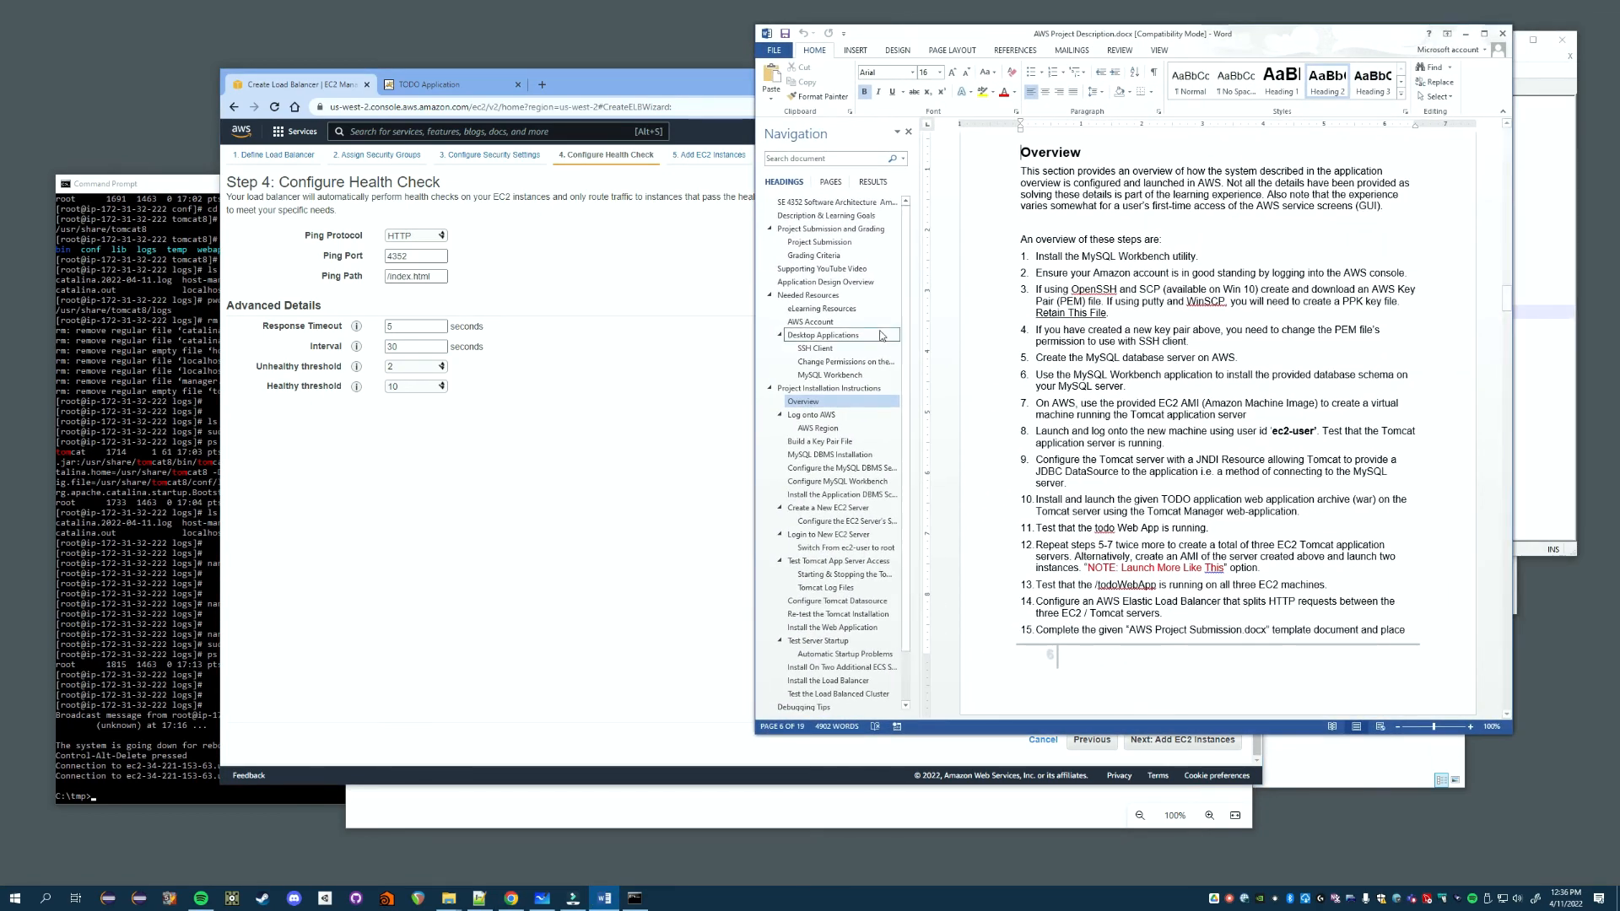
scroll(844, 405, down, 1)
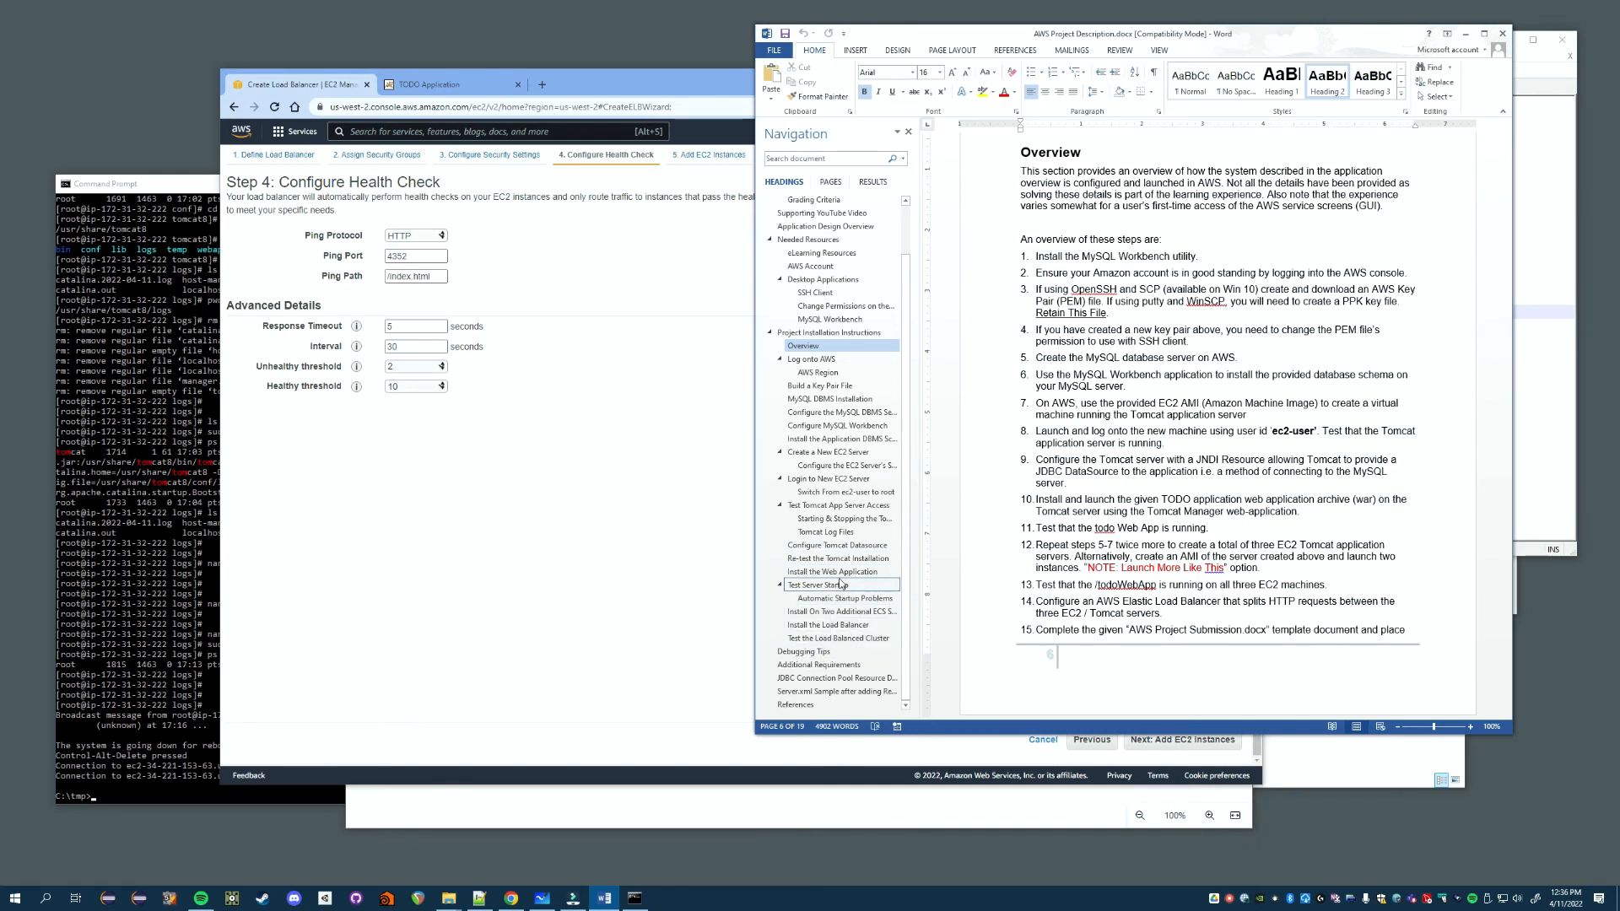
click(844, 625)
click(1141, 331)
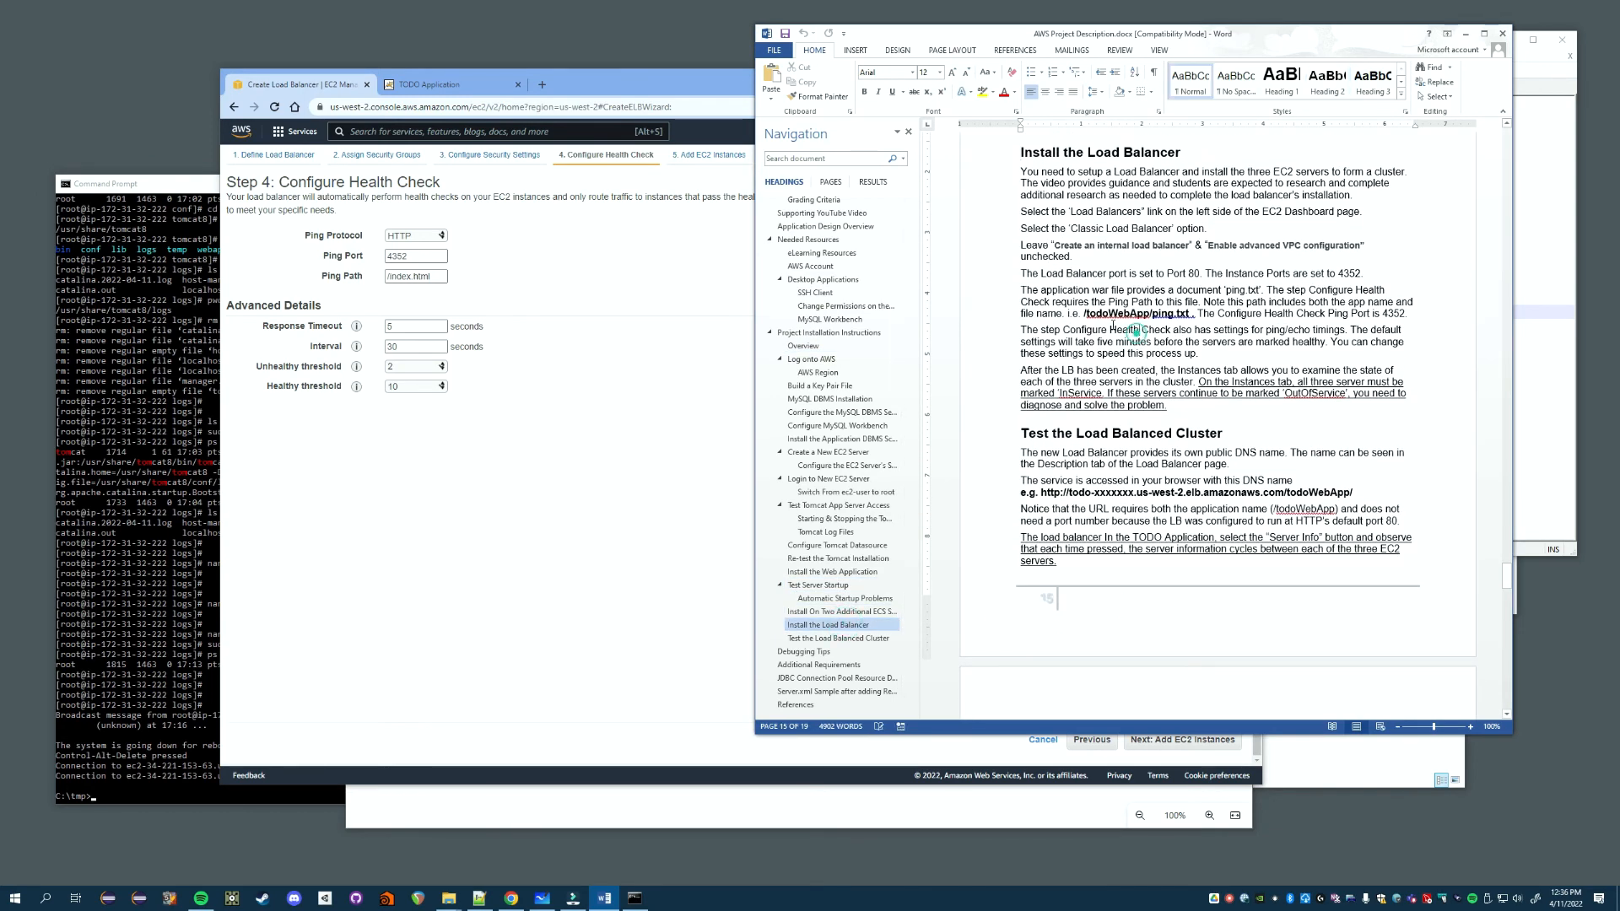
drag(1085, 313, 1190, 314)
key(ctrl+c)
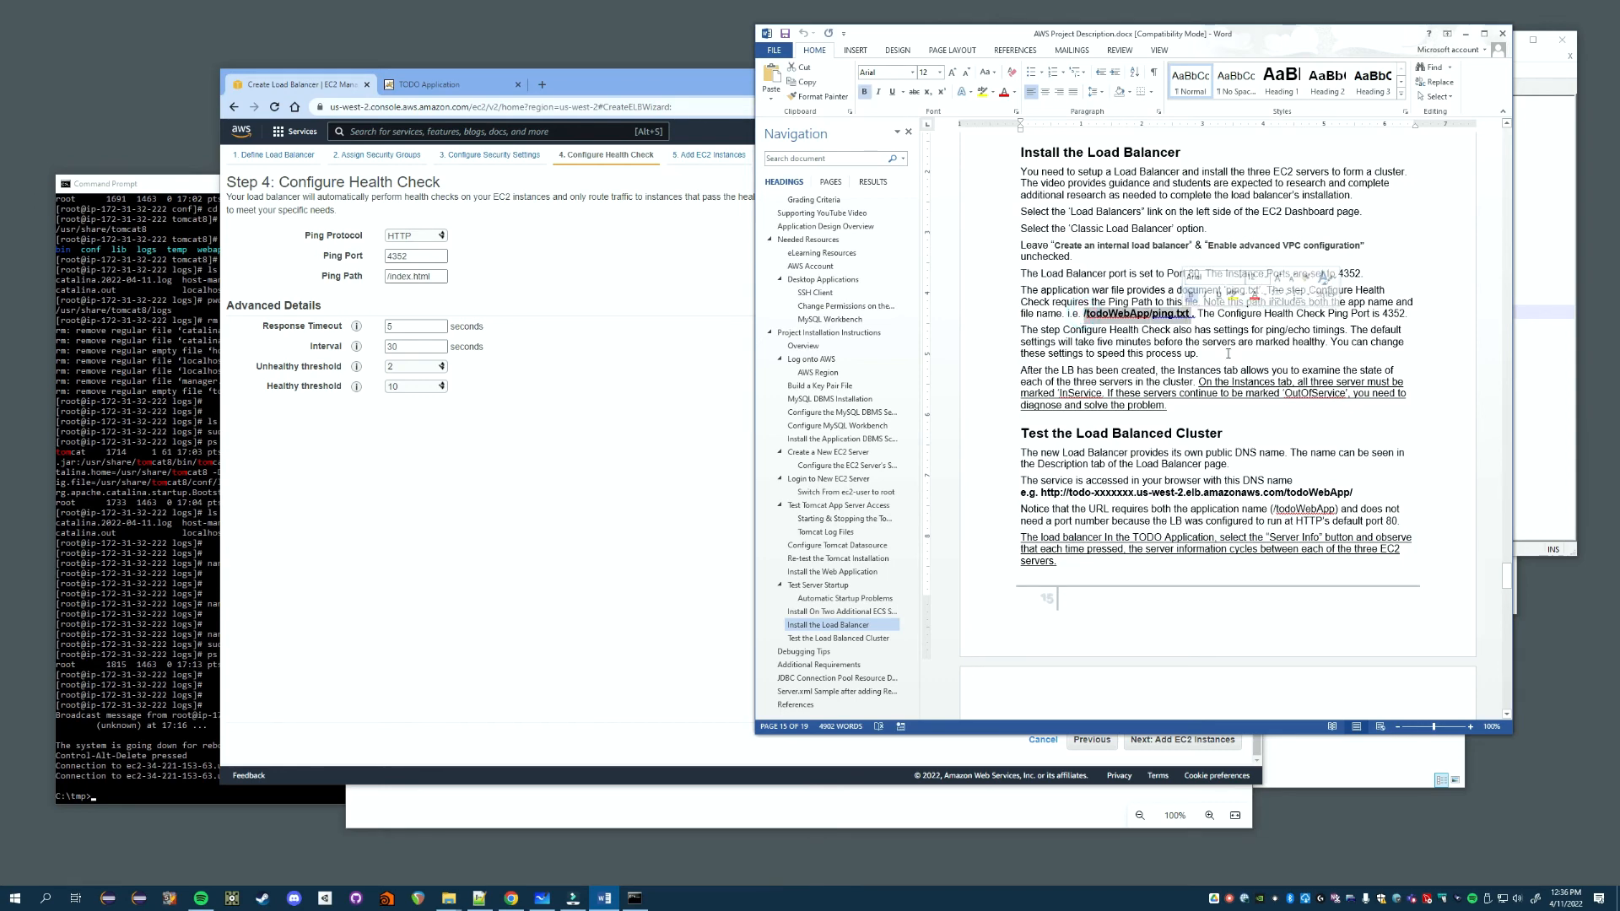
Switch to the Notepad++ notes and paste /todoWebApp/ping.txt on a new line below the EC2 host names
click(1524, 468)
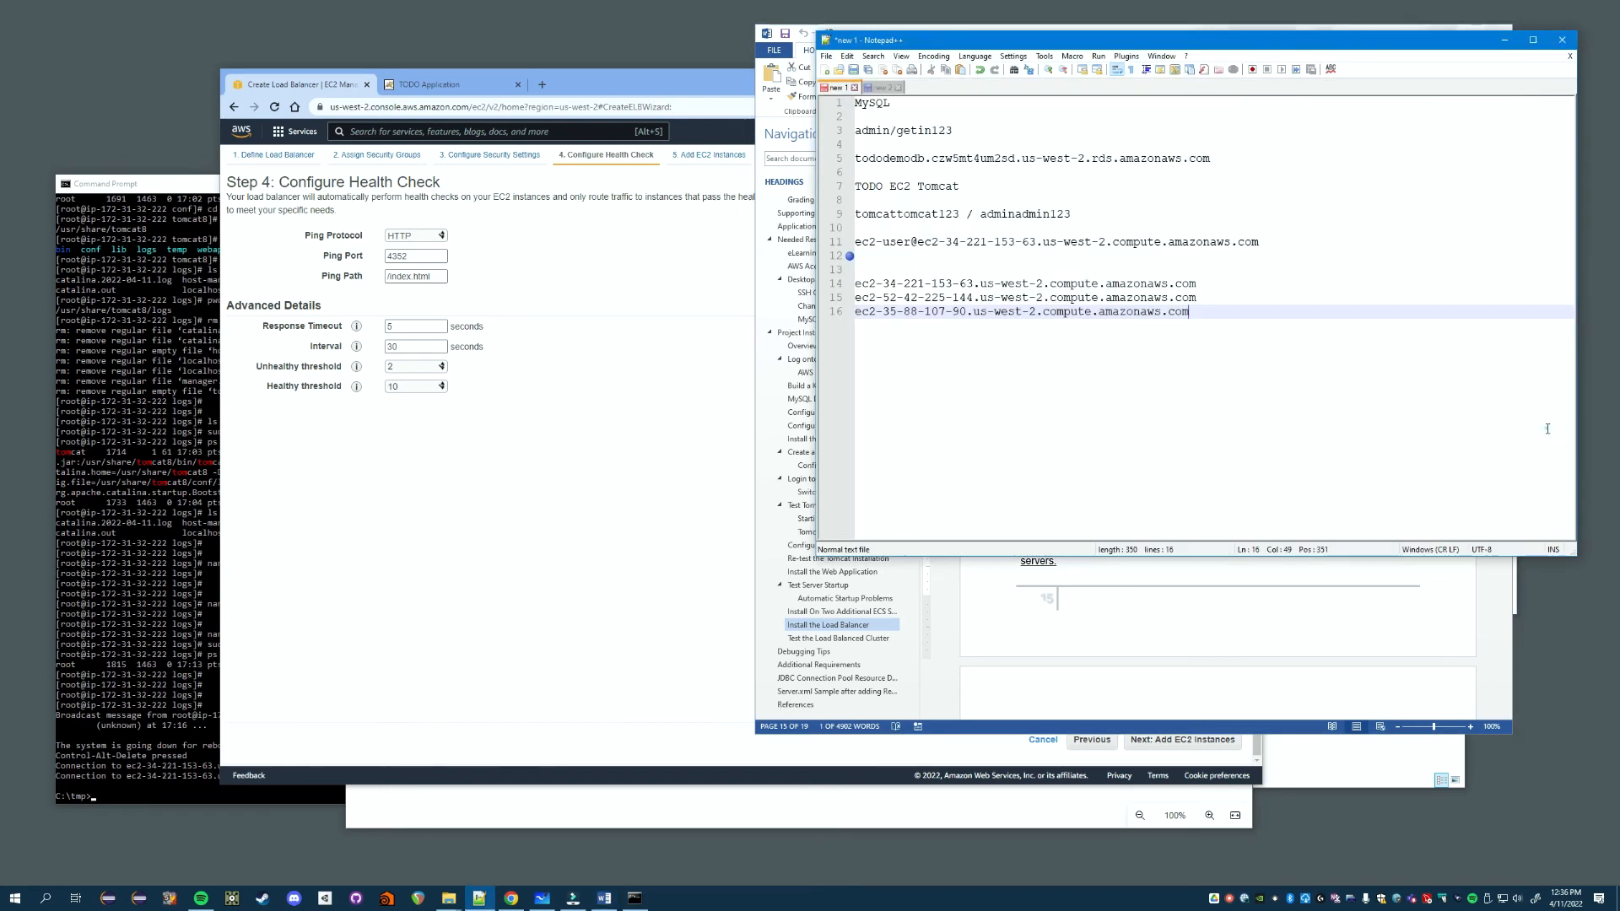
key(Return)
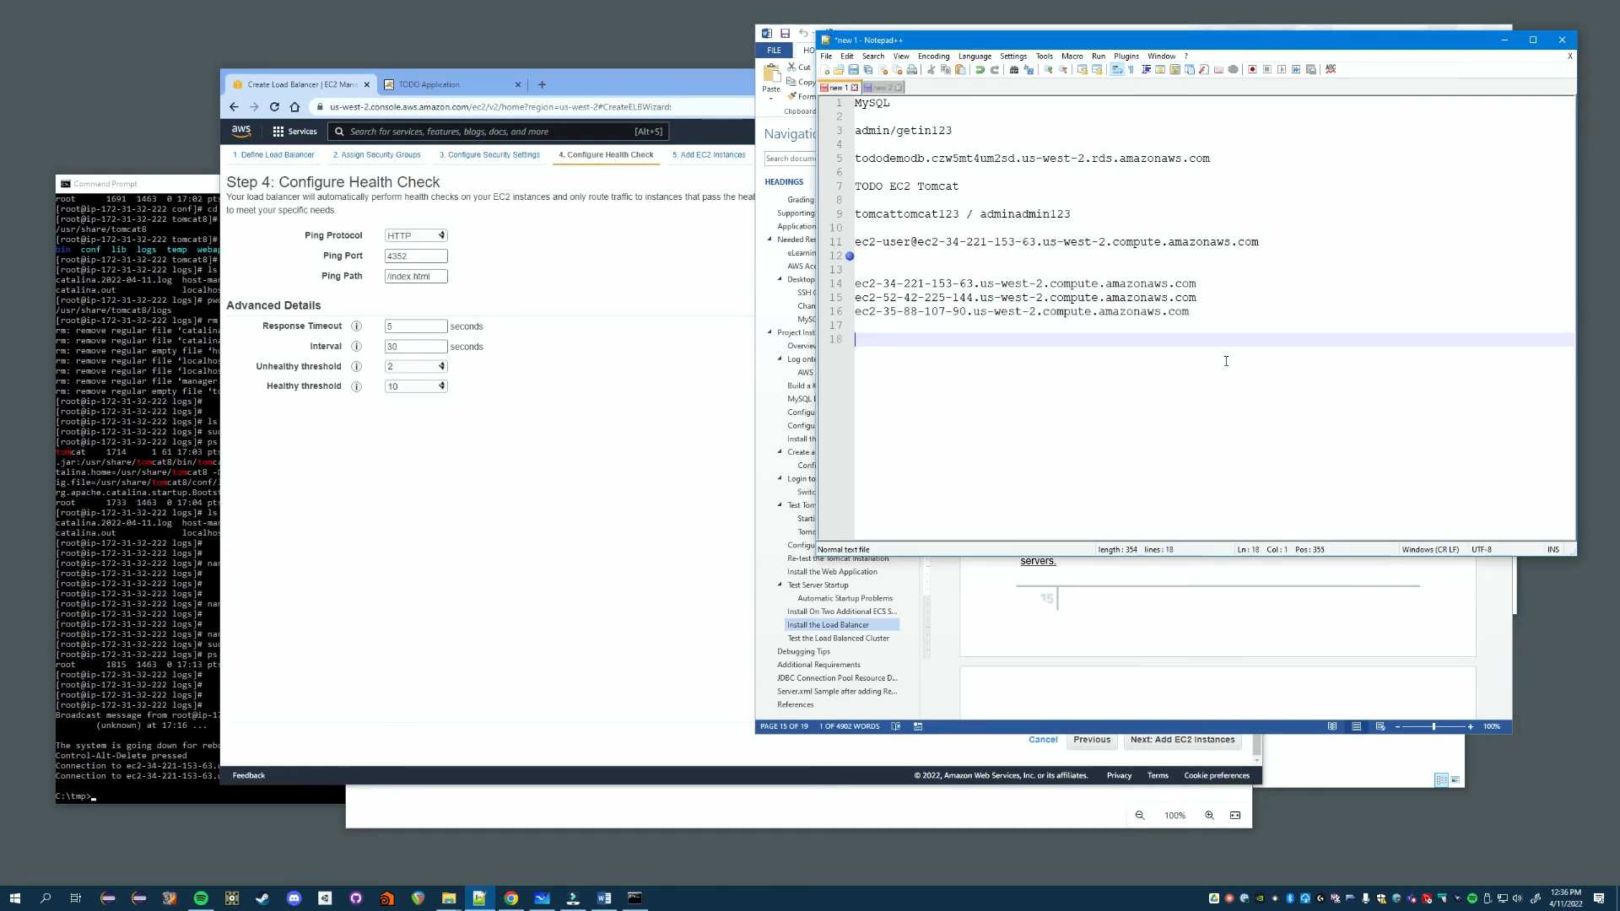
key(ctrl+v)
key(Left)
key(Left)
key(Left)
key(Left)
key(Left)
key(Left)
key(Left)
key(Left)
key(Left)
key(Left)
key(Left)
key(Left)
key(Left)
key(Left)
key(Left)
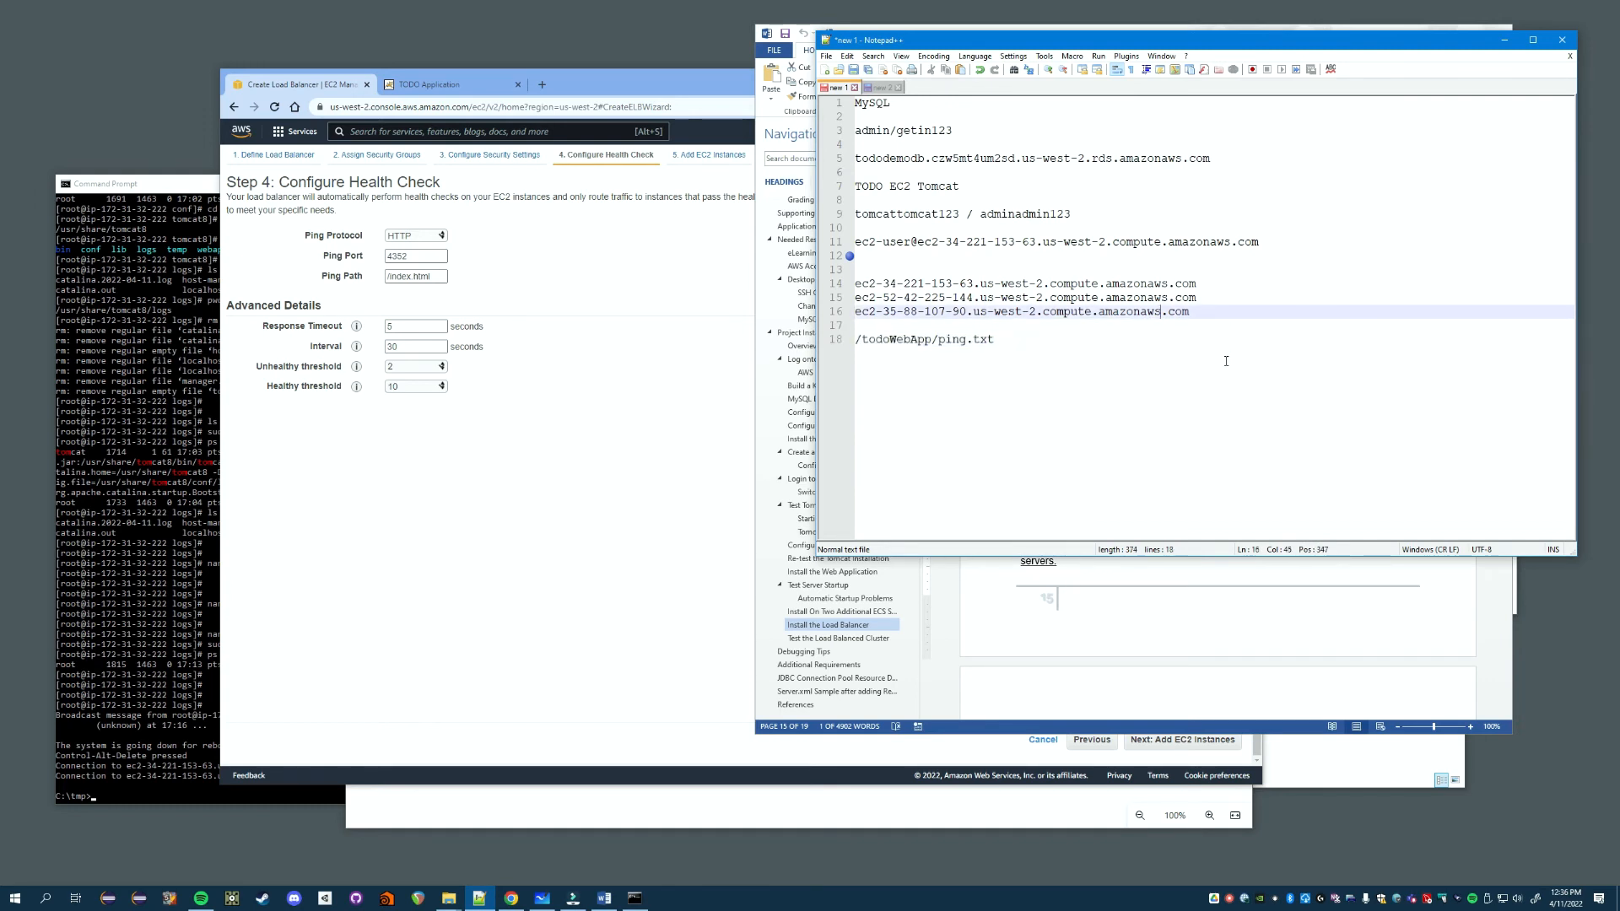
click(1227, 361)
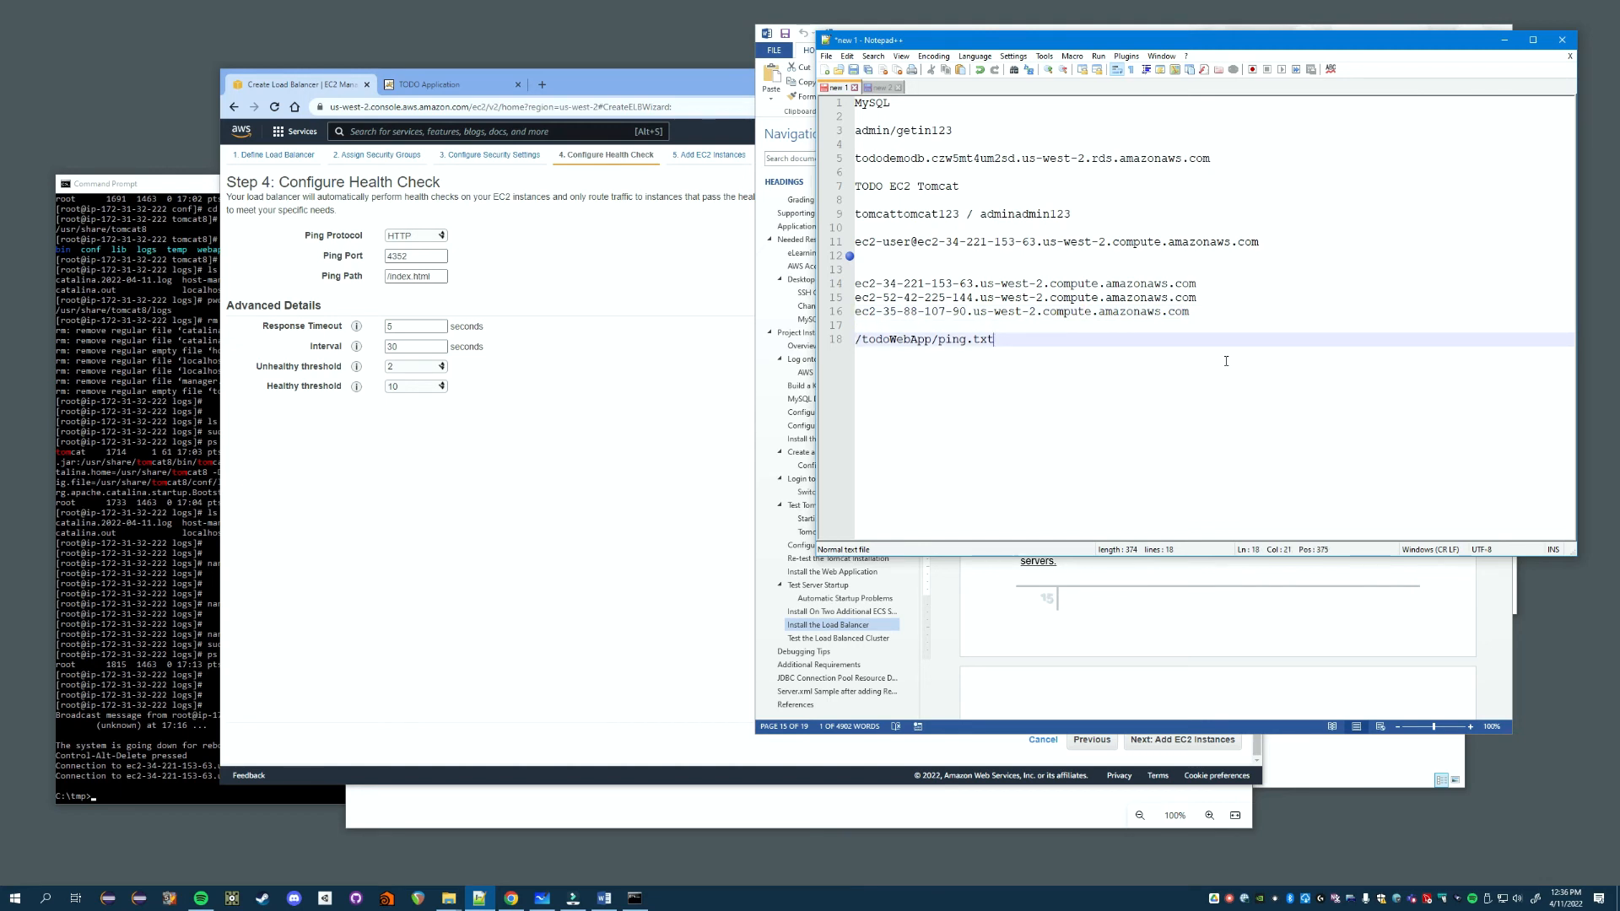
key(Left)
Select the ping path in the notes and bring up the load balancer diagram in Microsoft Whiteboard
drag(999, 345, 856, 346)
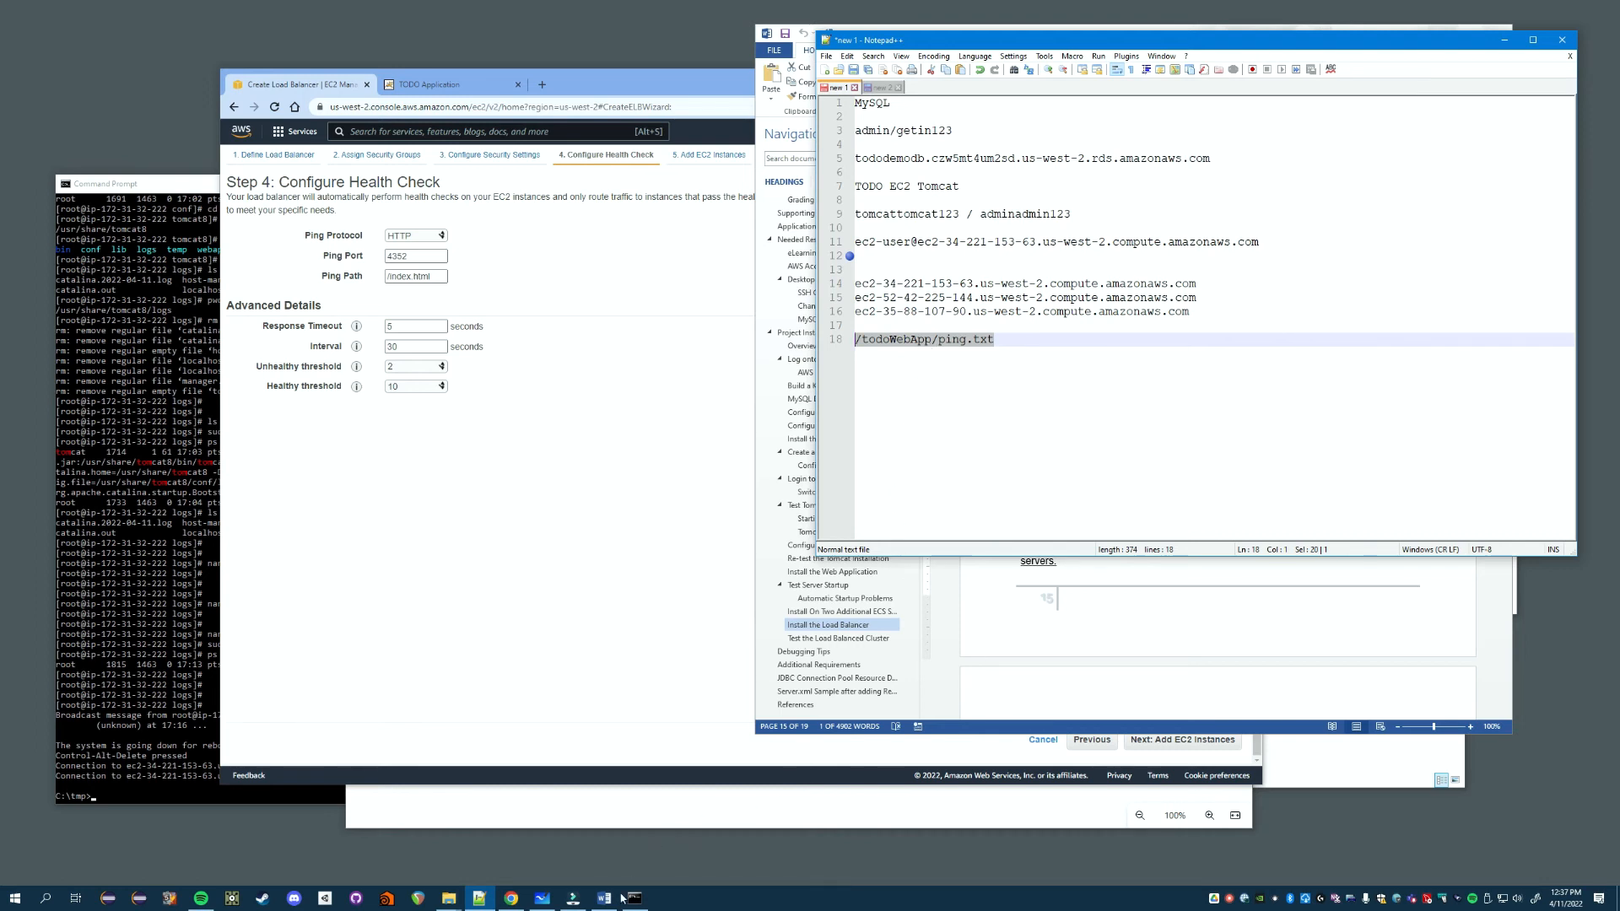
click(545, 900)
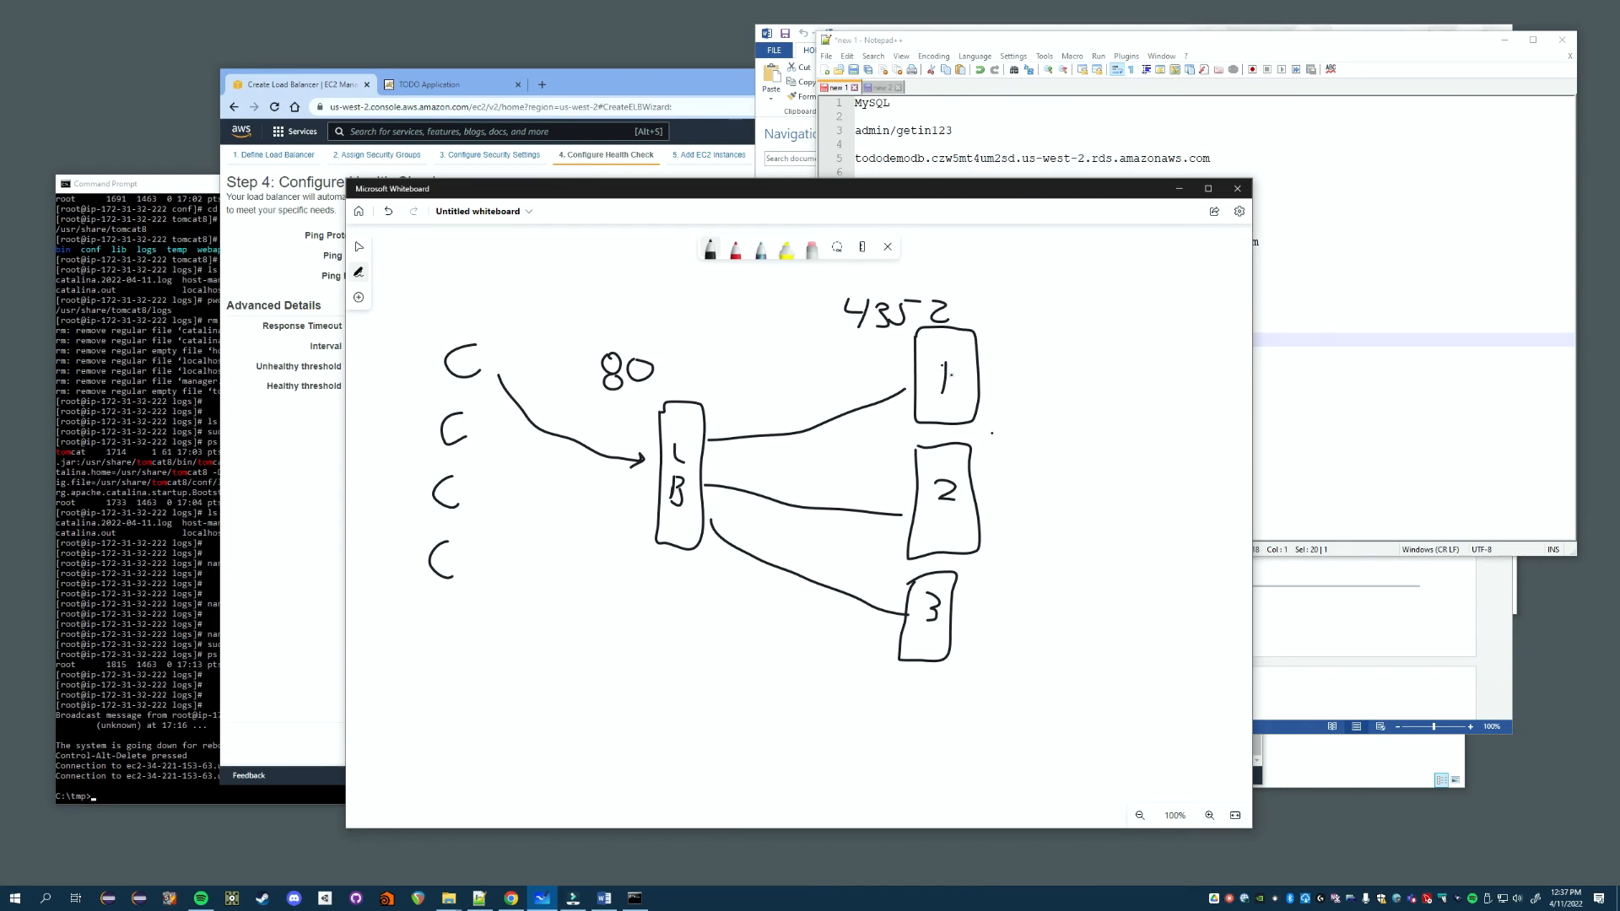
Return to the load balancer wizard and set the health check's ping path to /todoWebApp/ping.txt
click(1179, 188)
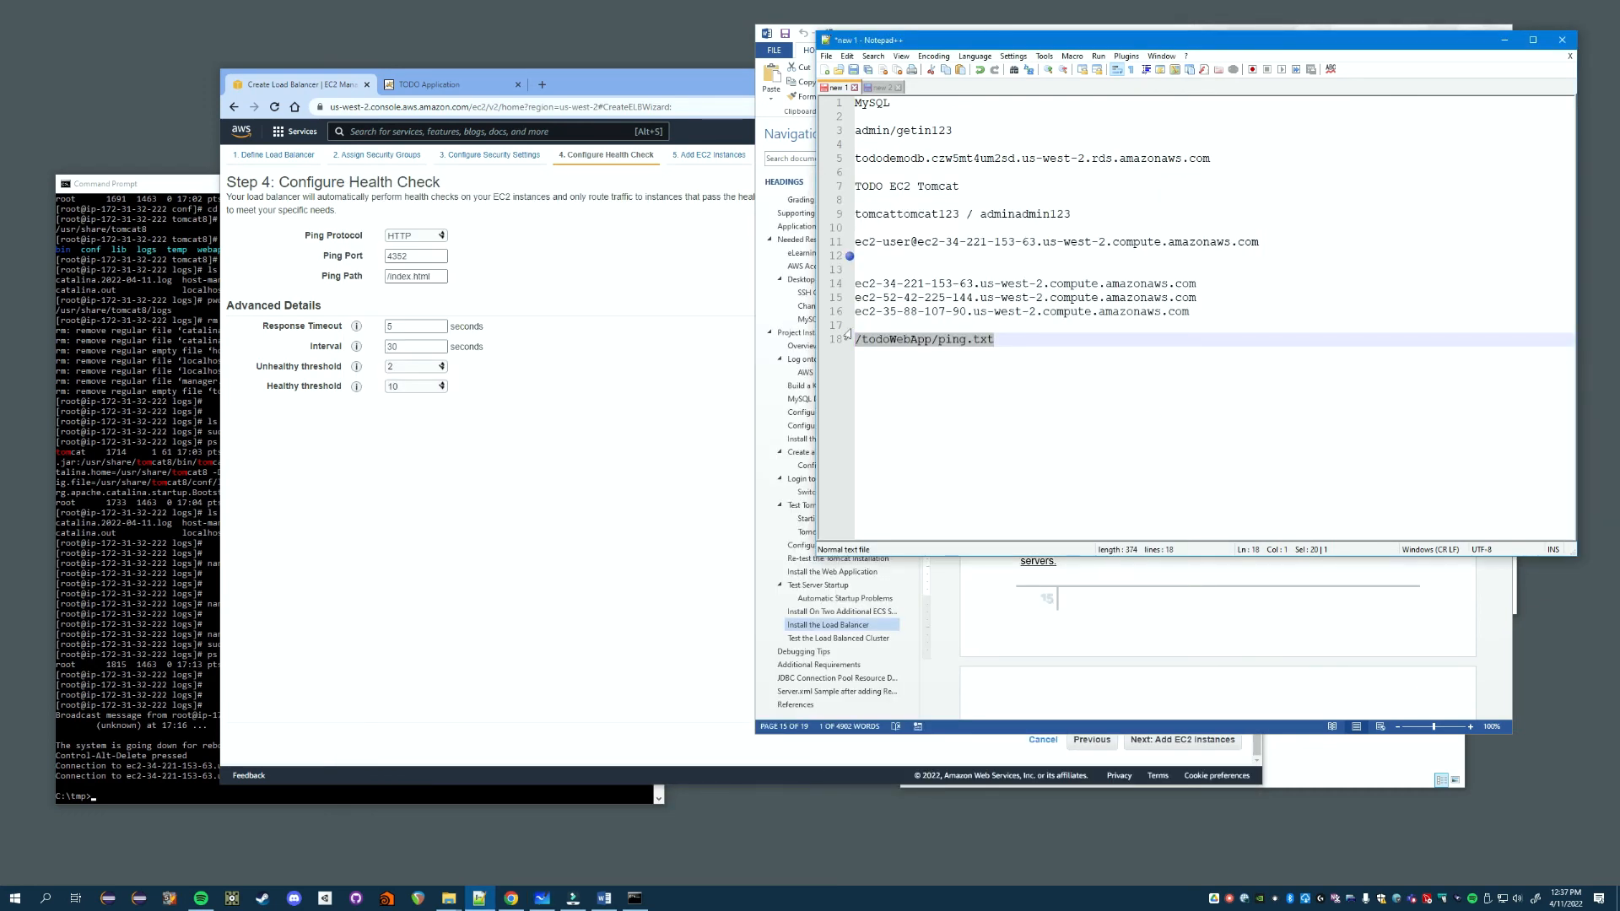
drag(433, 276, 374, 277)
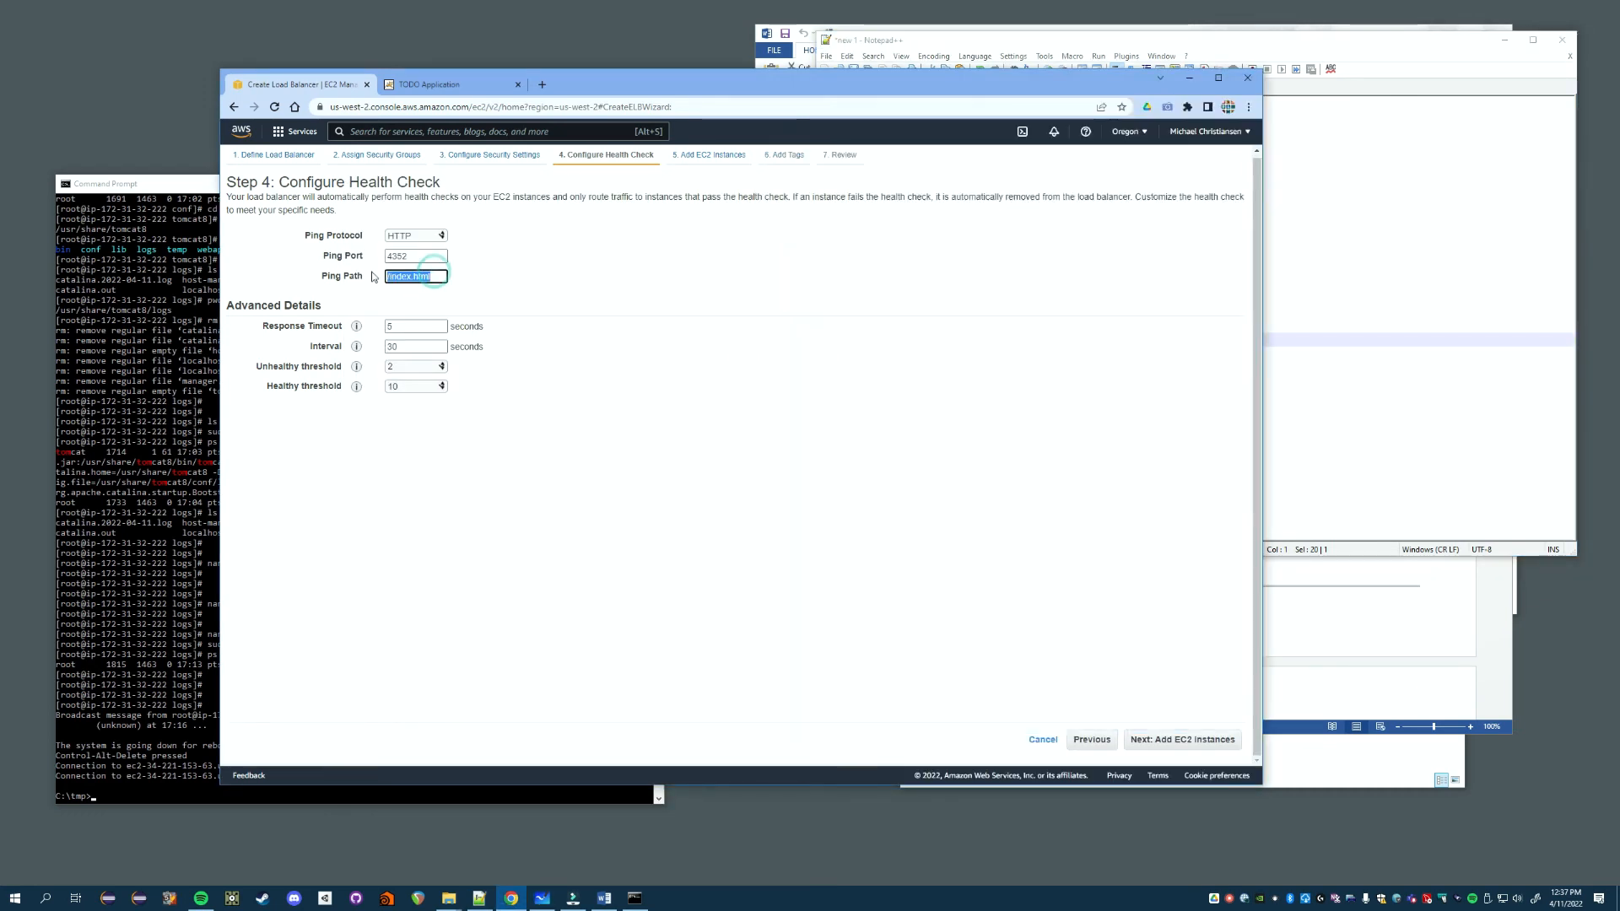
key(ctrl+v)
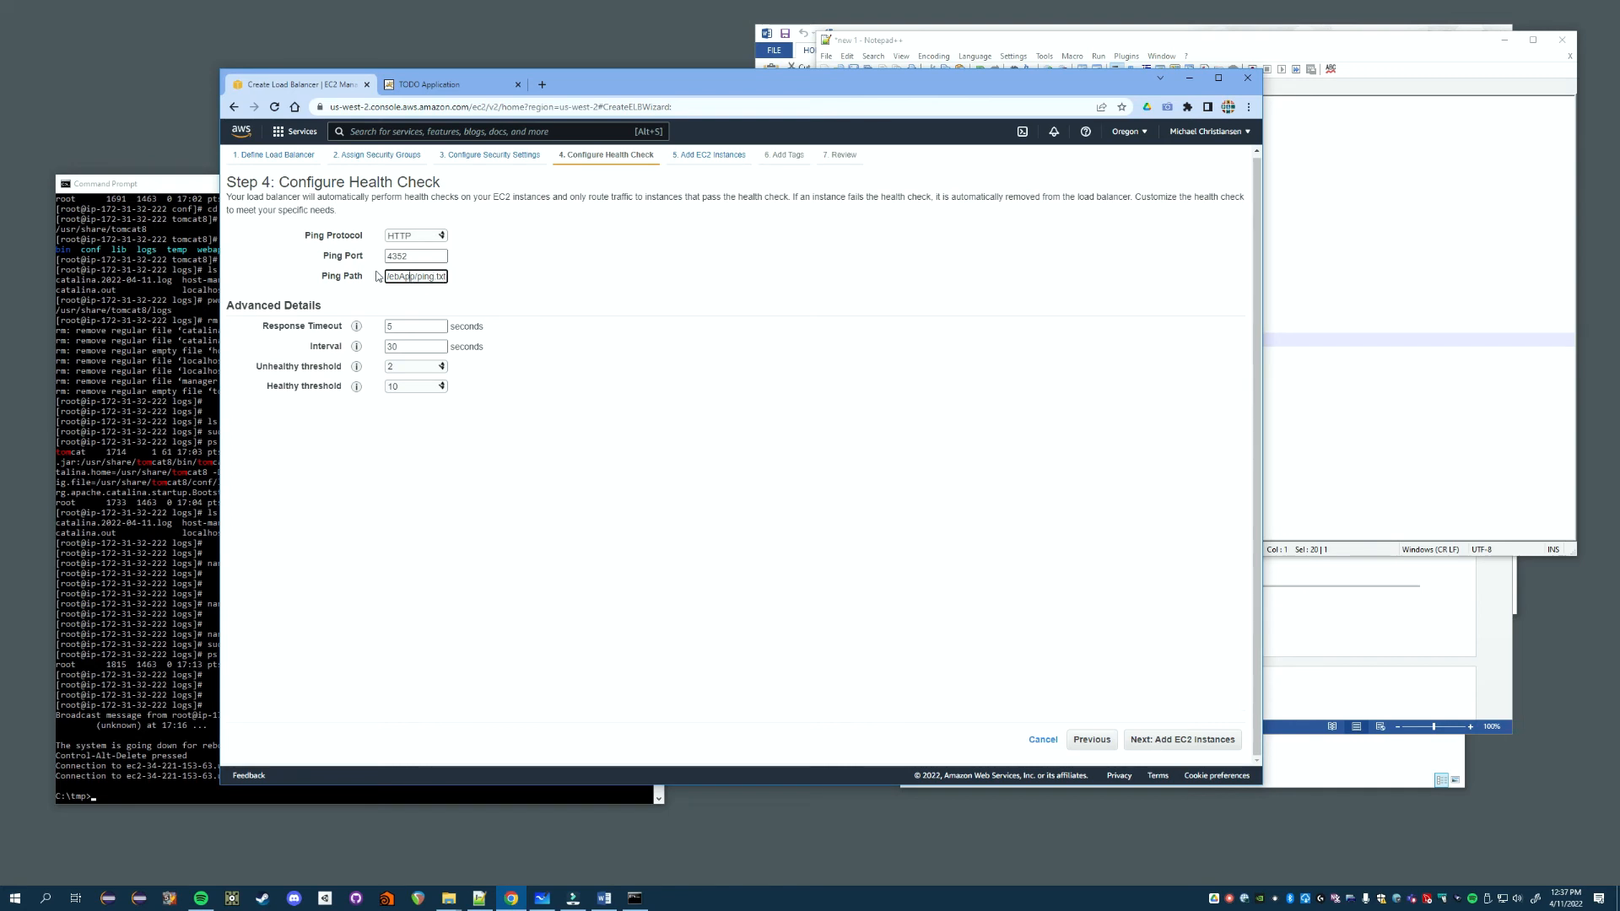
key(Home)
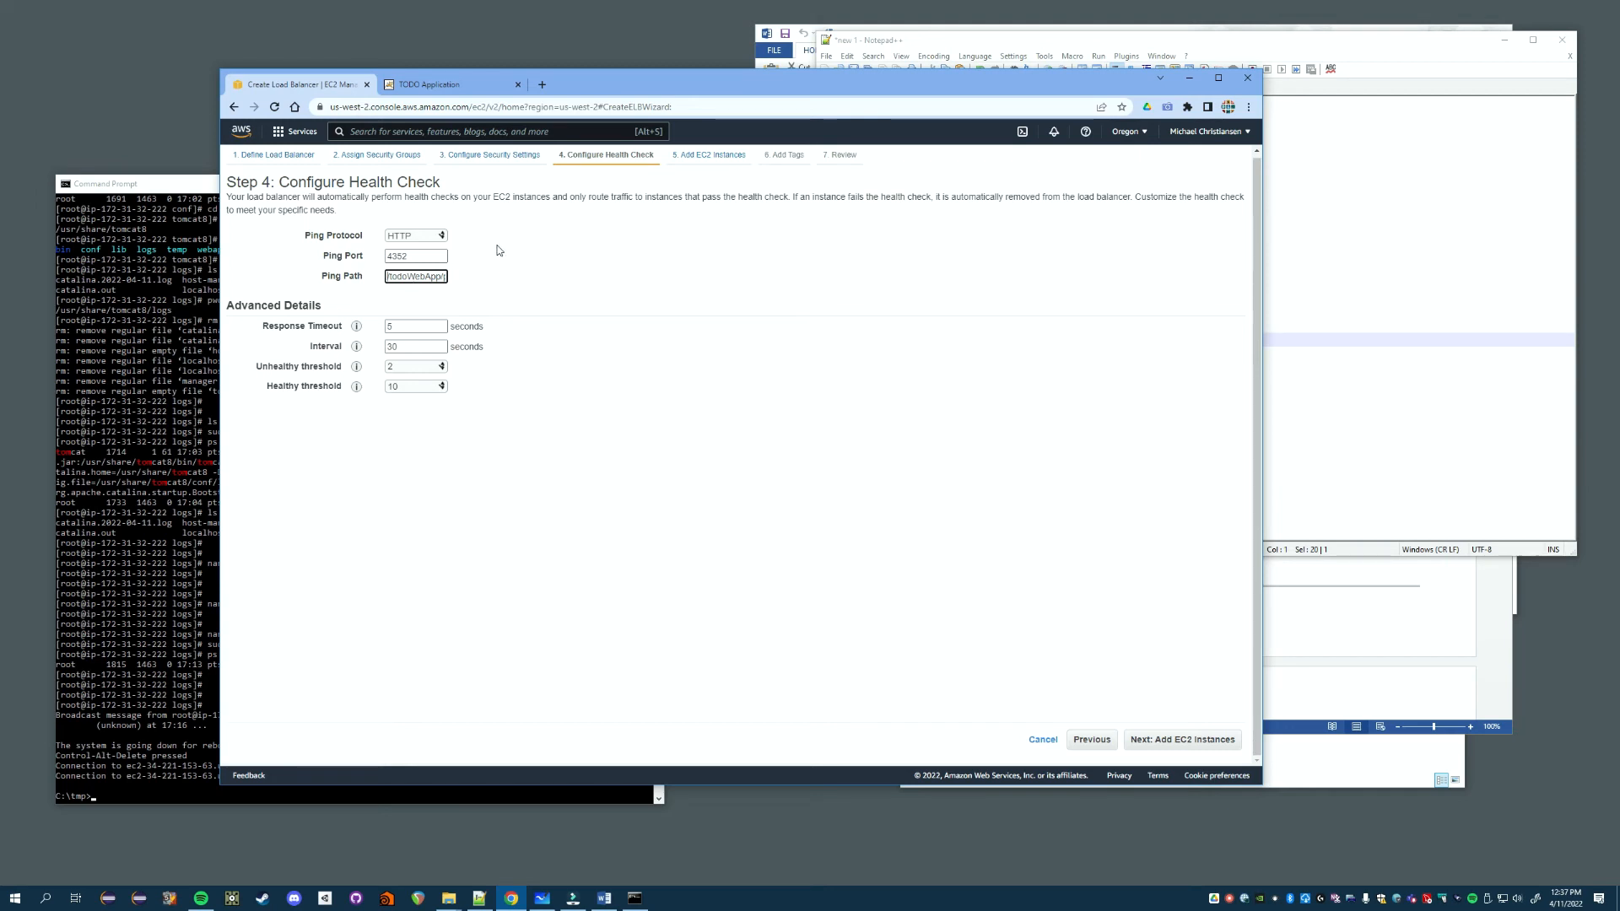
click(411, 257)
click(619, 384)
Set the health check's response timeout to 3 seconds and its interval to 5 seconds
click(407, 327)
click(398, 346)
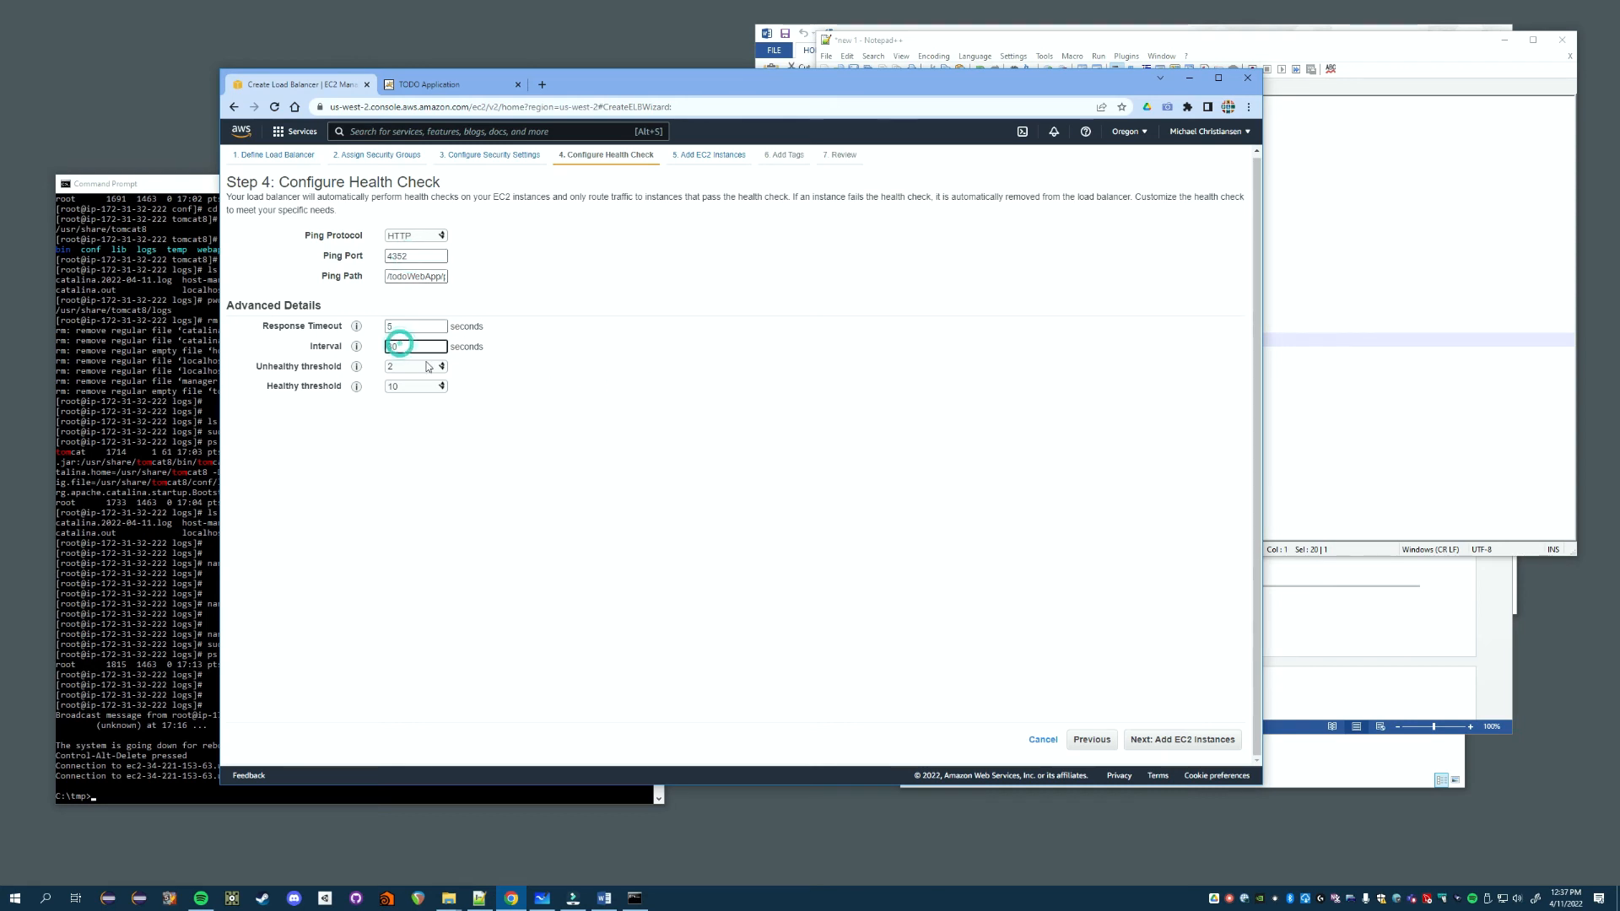
click(411, 326)
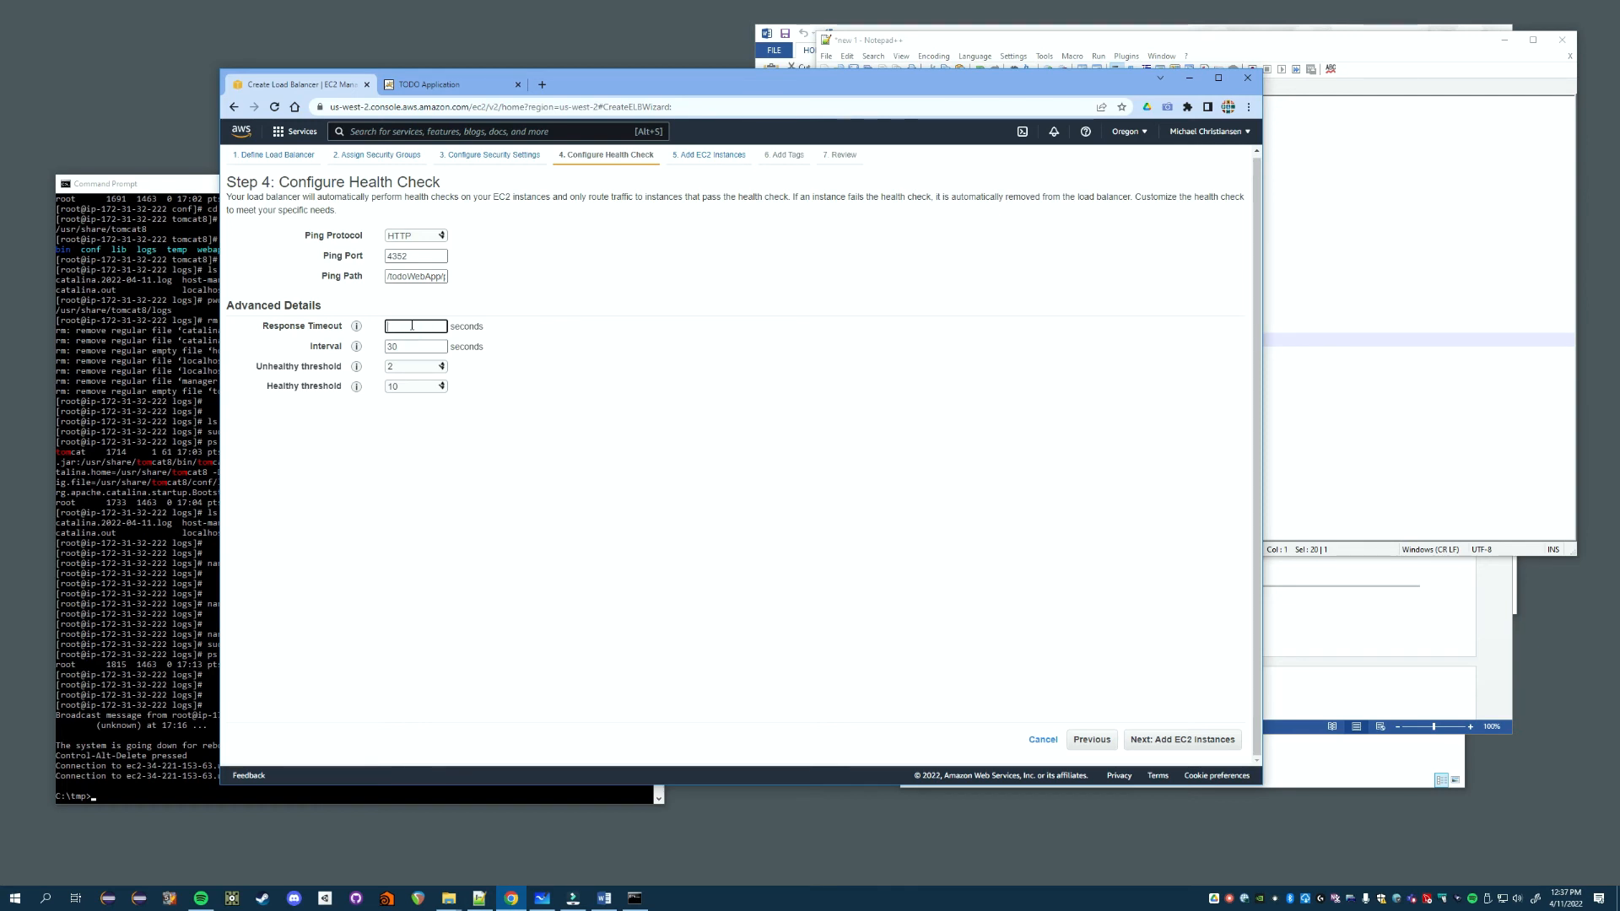
text(3)
double_click(402, 347)
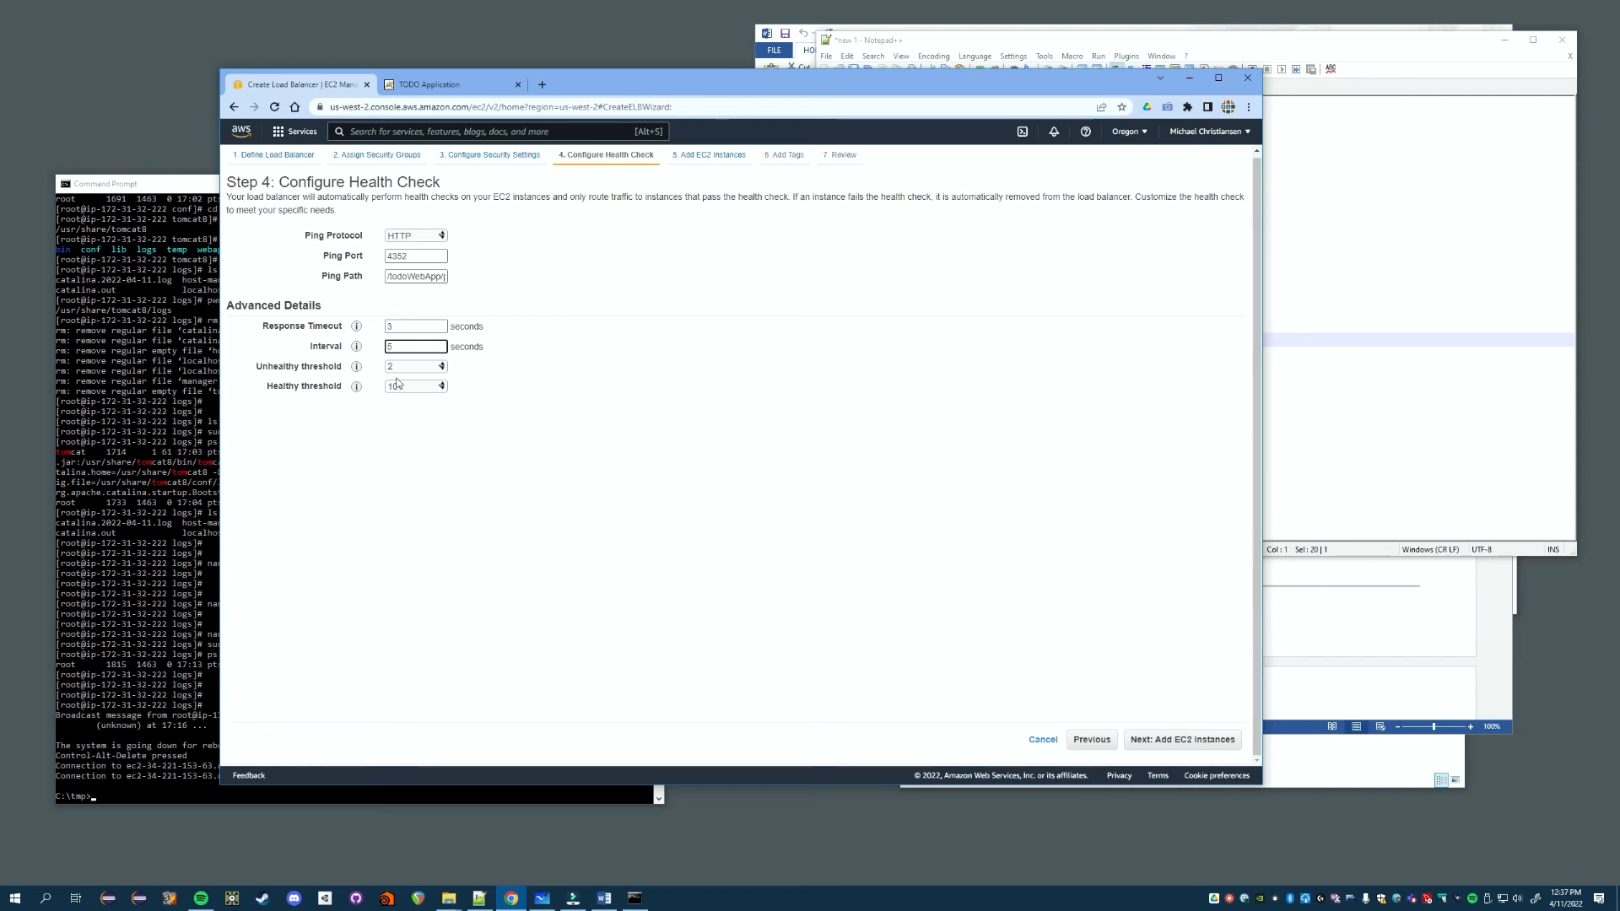
Review the unhealthy threshold options, set the healthy threshold to 2, and advance to adding EC2 instances
click(397, 366)
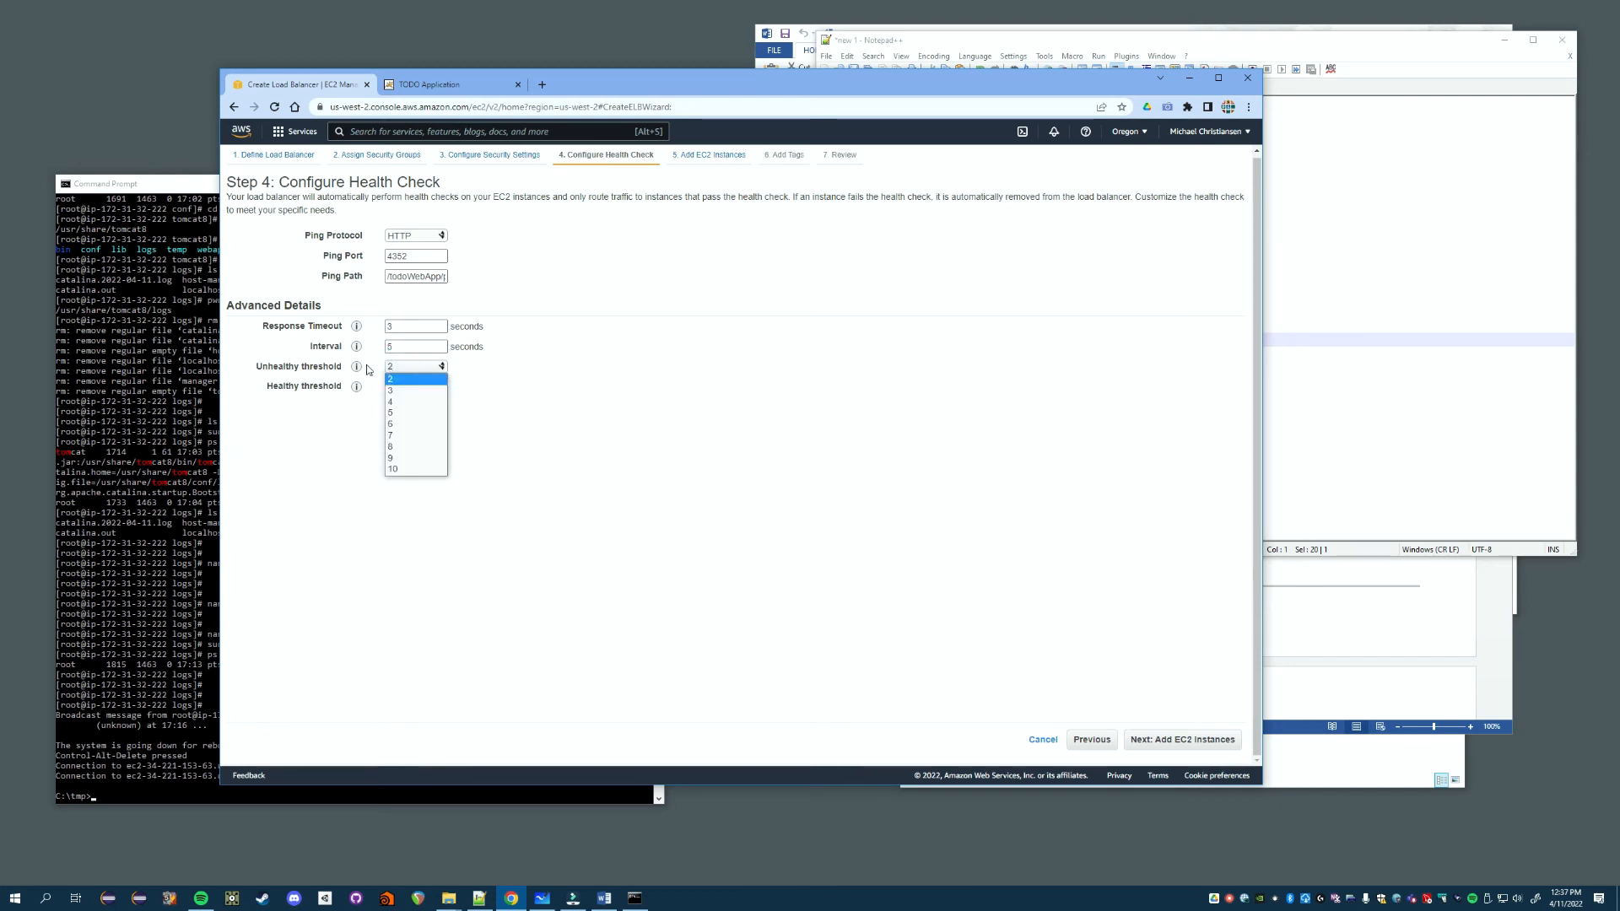
mouse_move(358, 368)
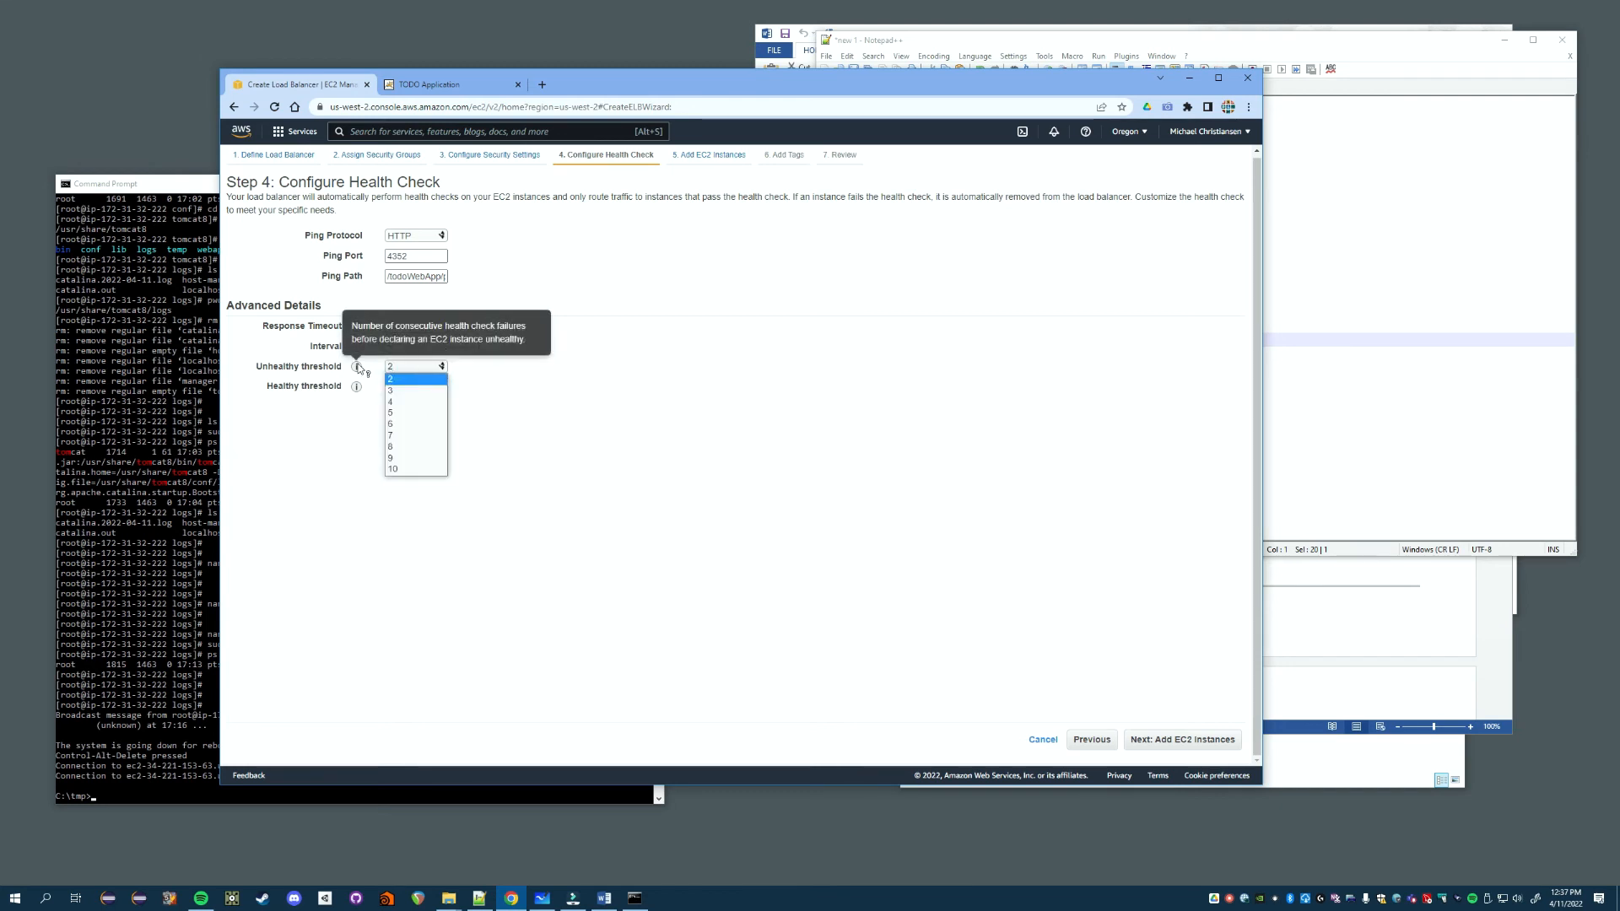
click(521, 389)
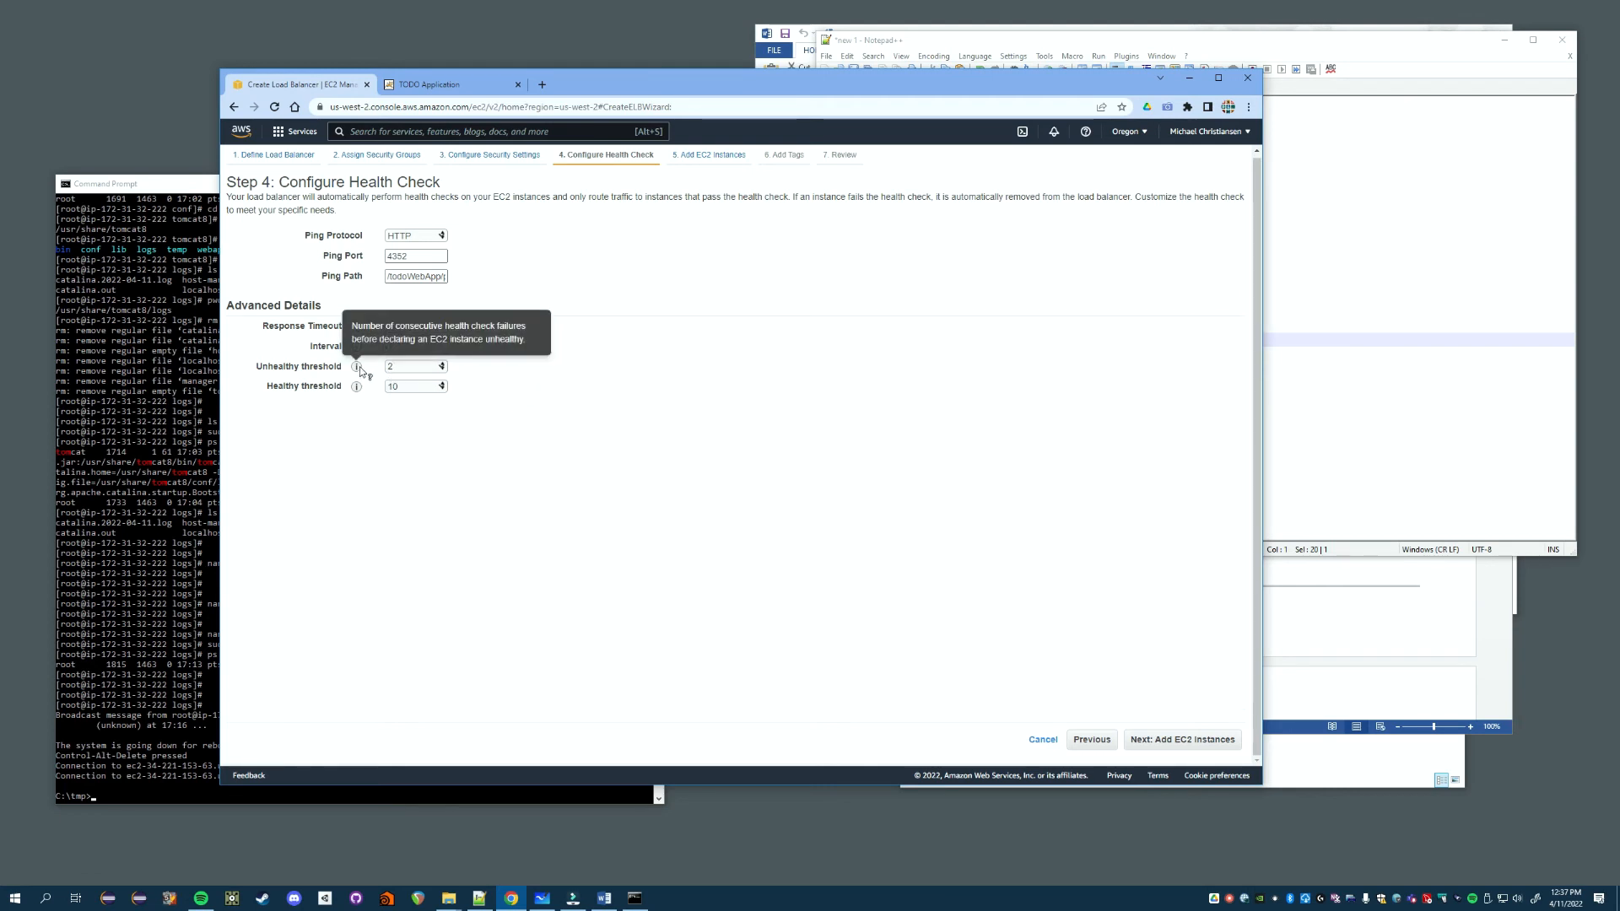
mouse_move(358, 390)
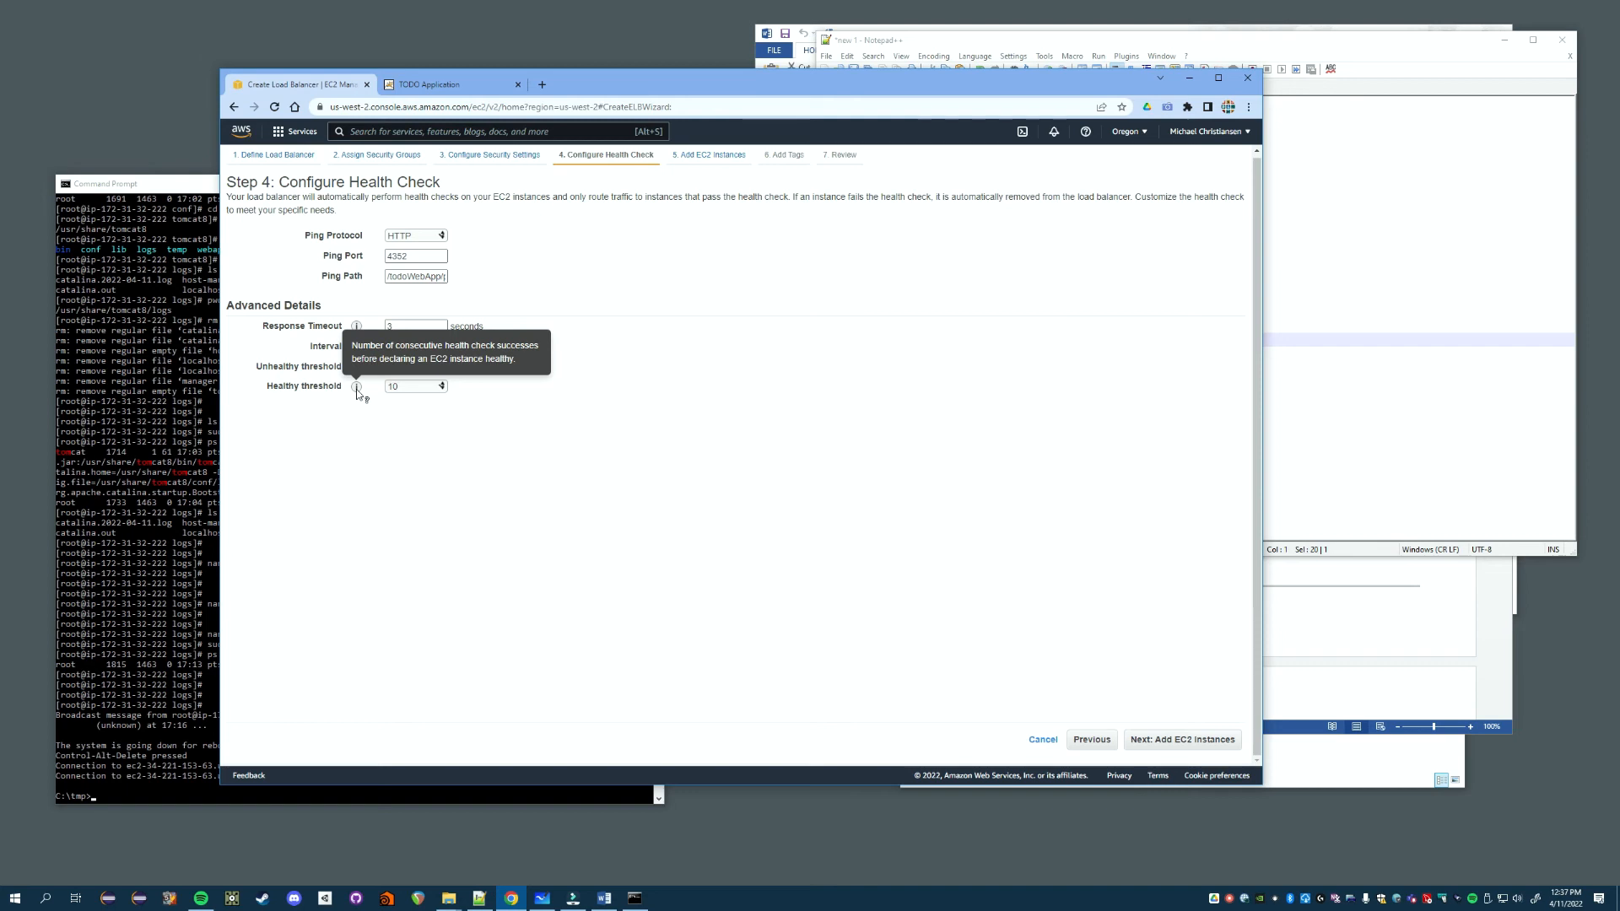
click(408, 387)
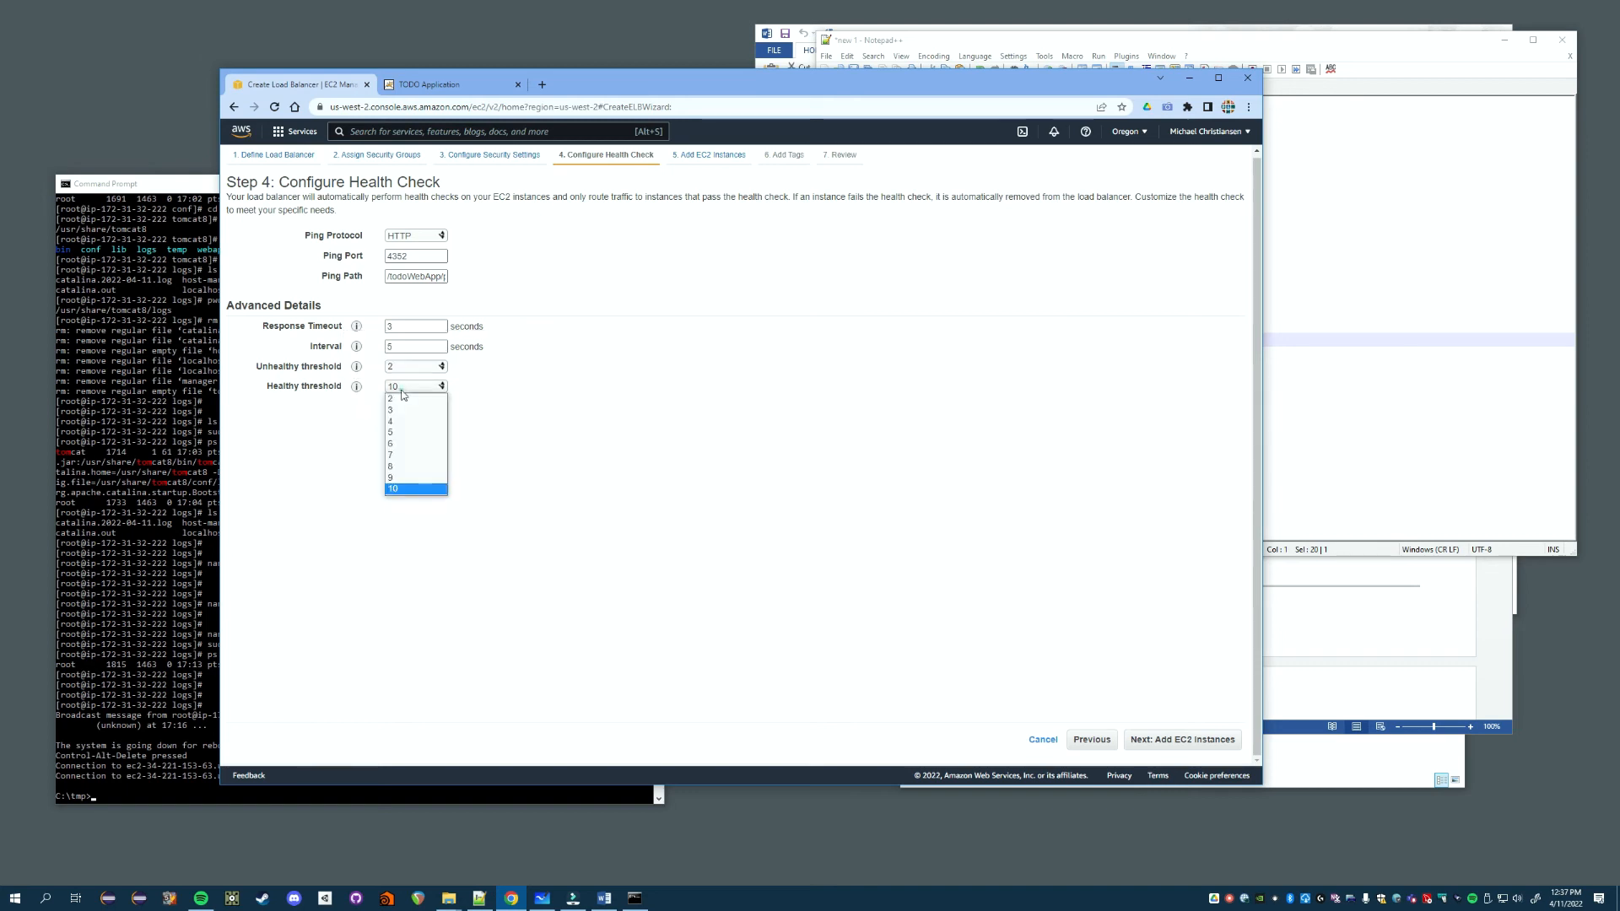
click(393, 402)
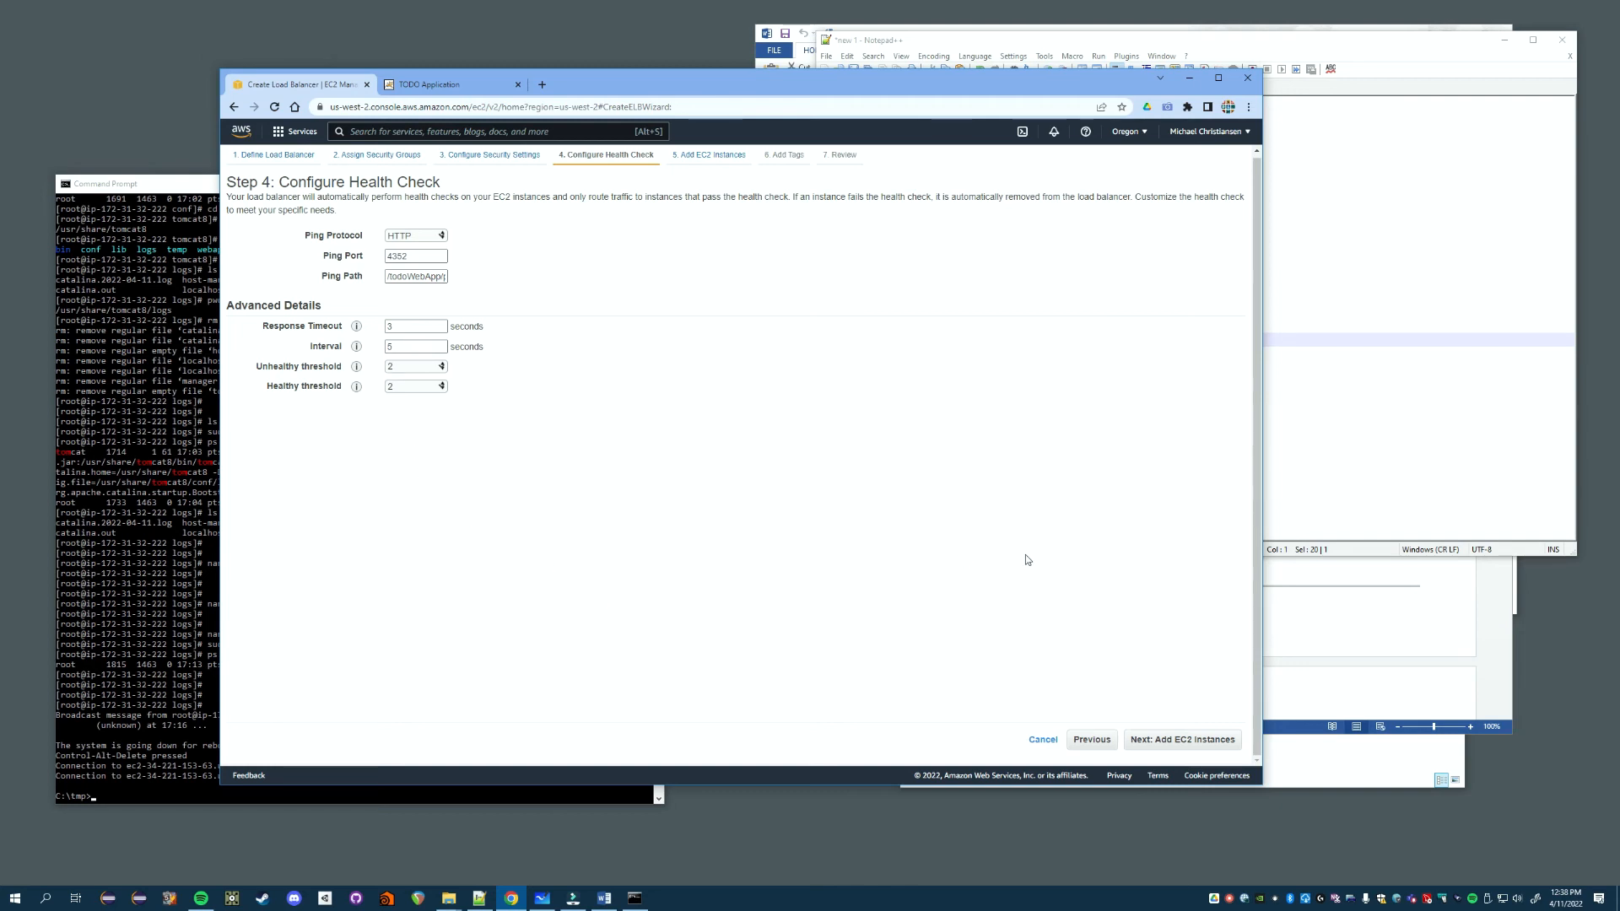
click(1168, 743)
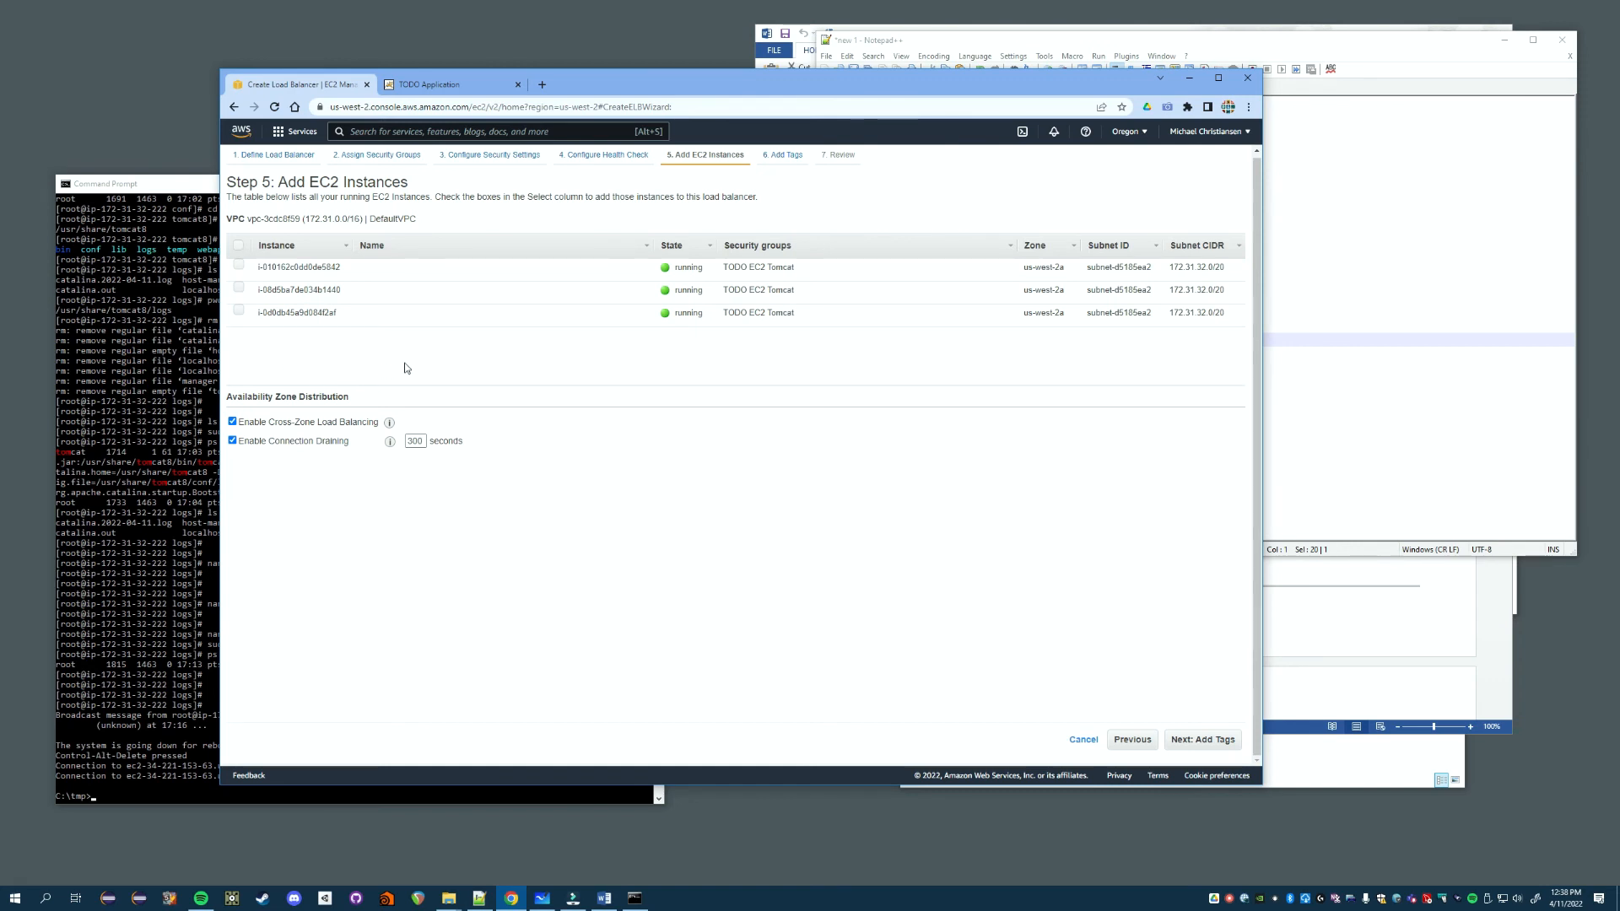
Add all three running TODO EC2 Tomcat instances and create the TODODemoLB load balancer without tags
click(239, 247)
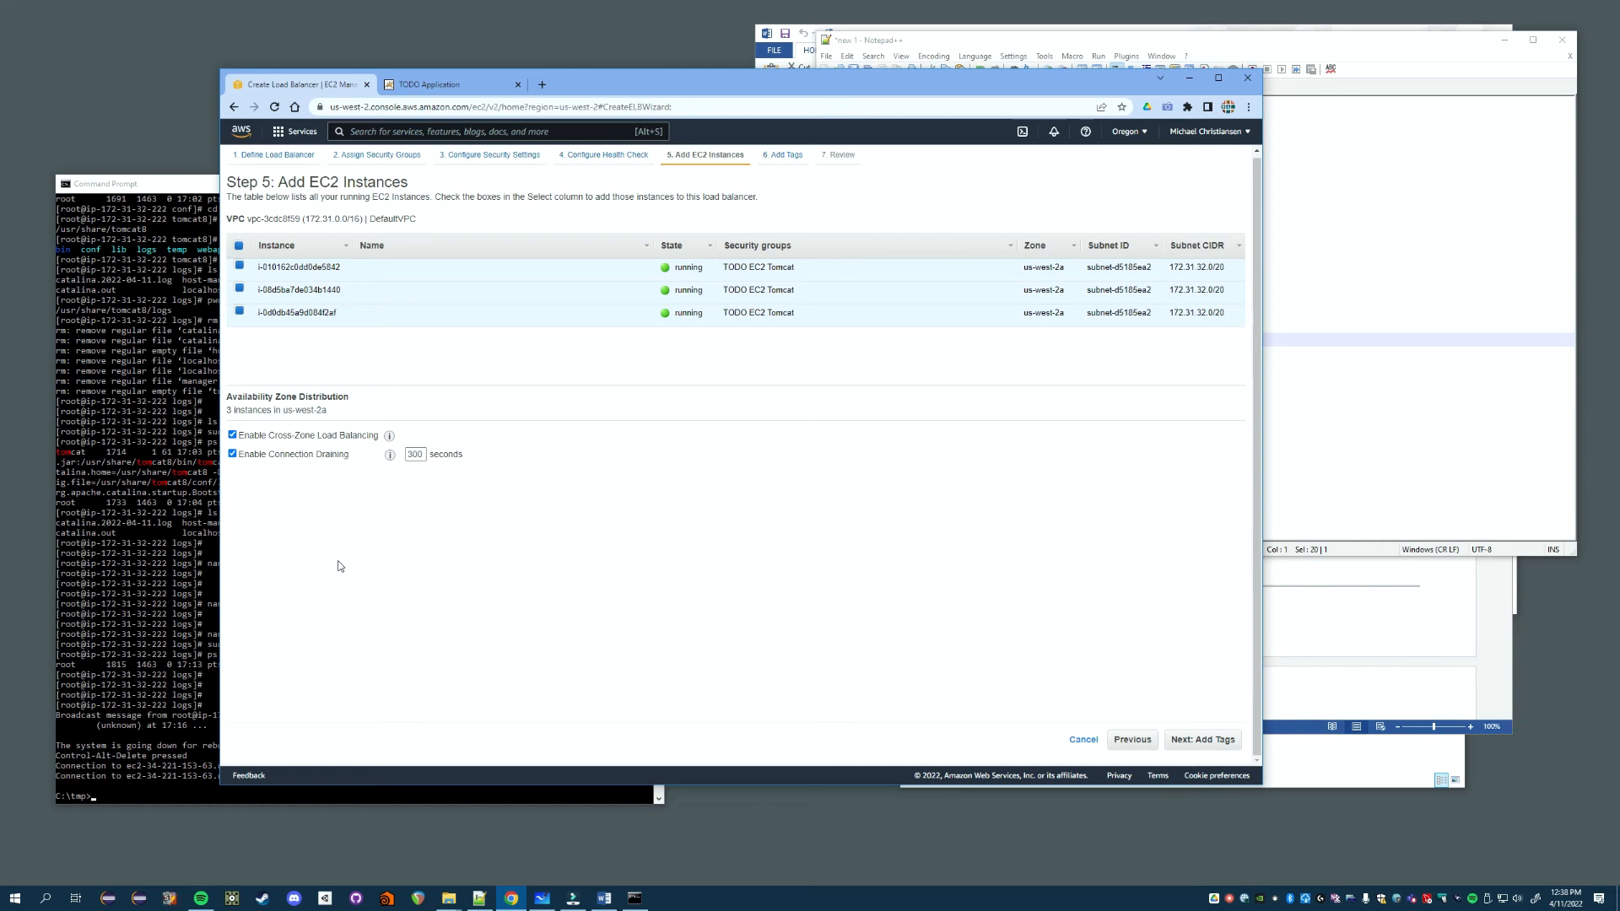
click(1209, 743)
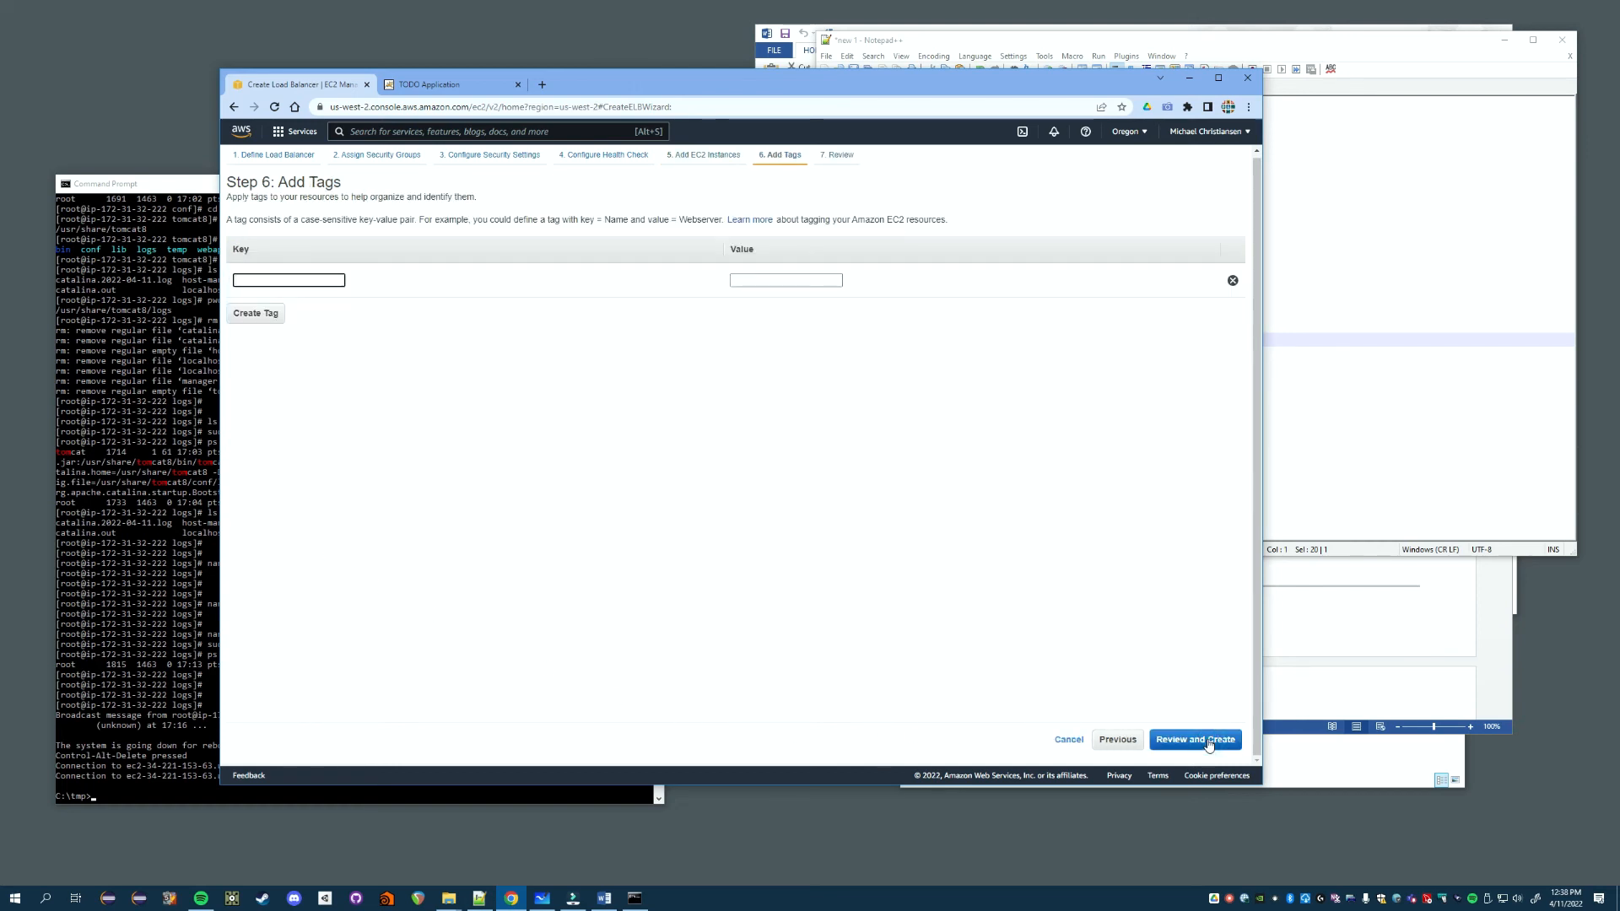
click(1209, 743)
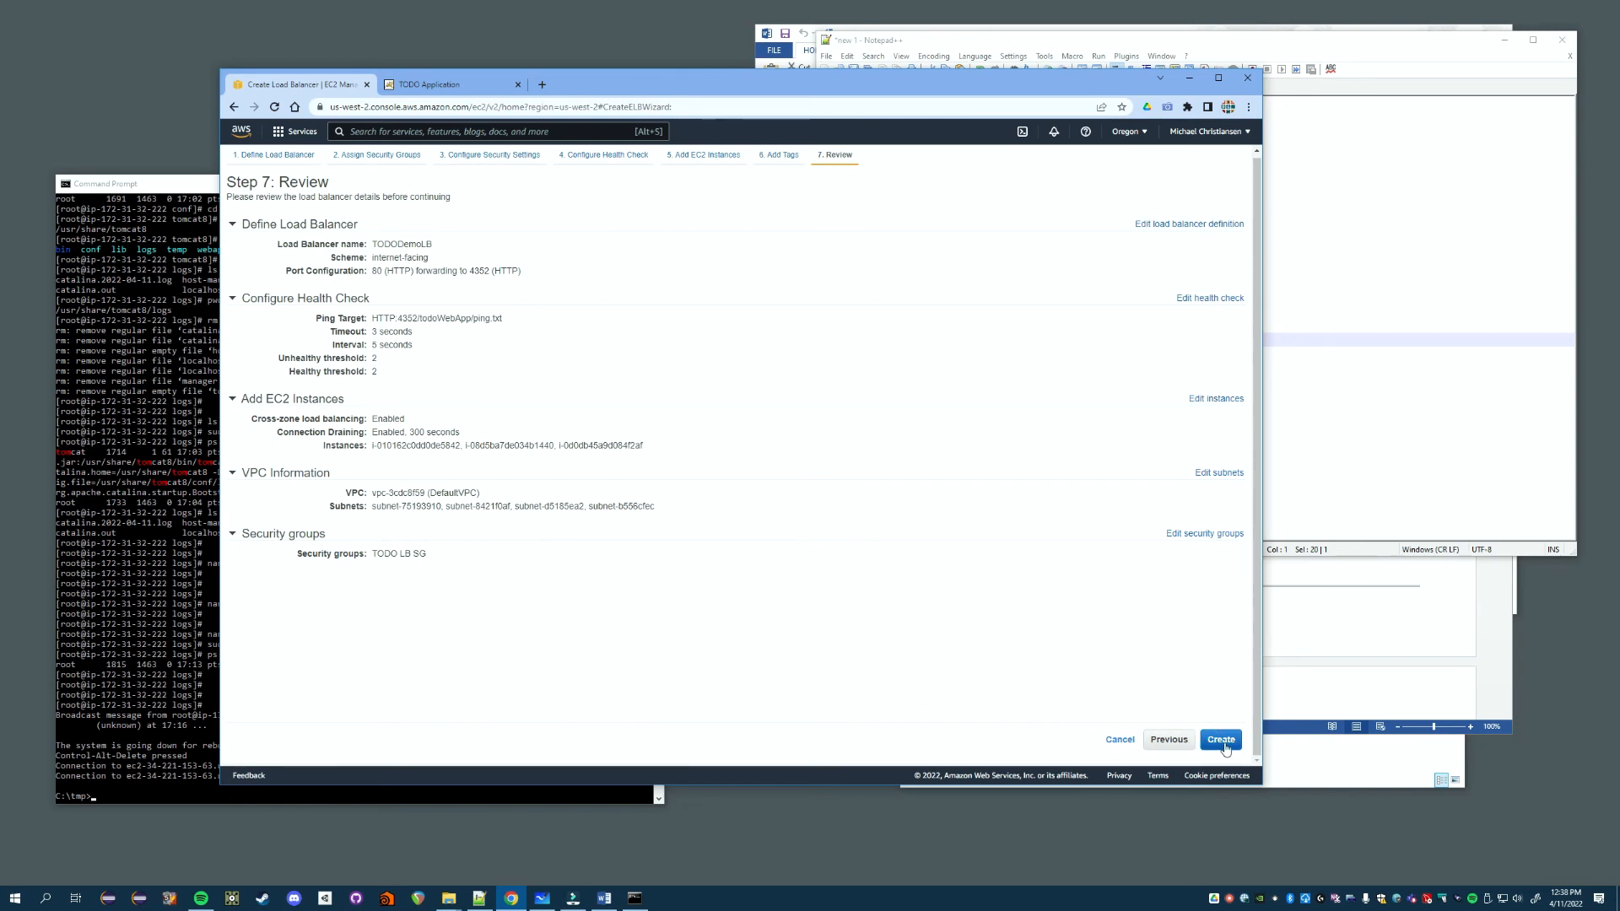
click(1225, 746)
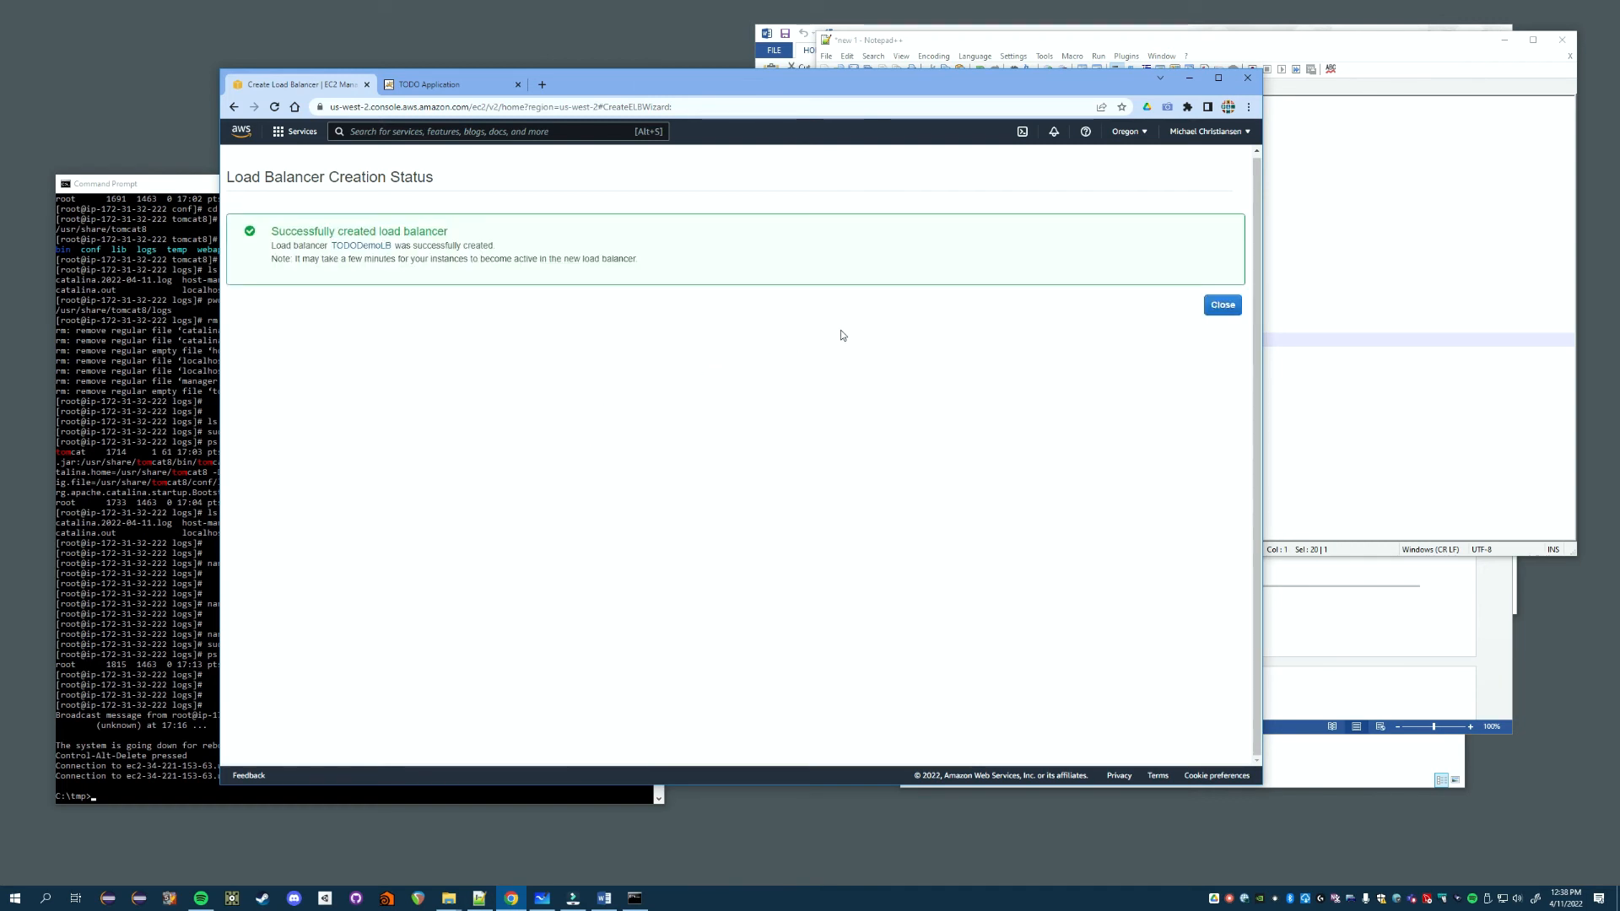
click(1222, 308)
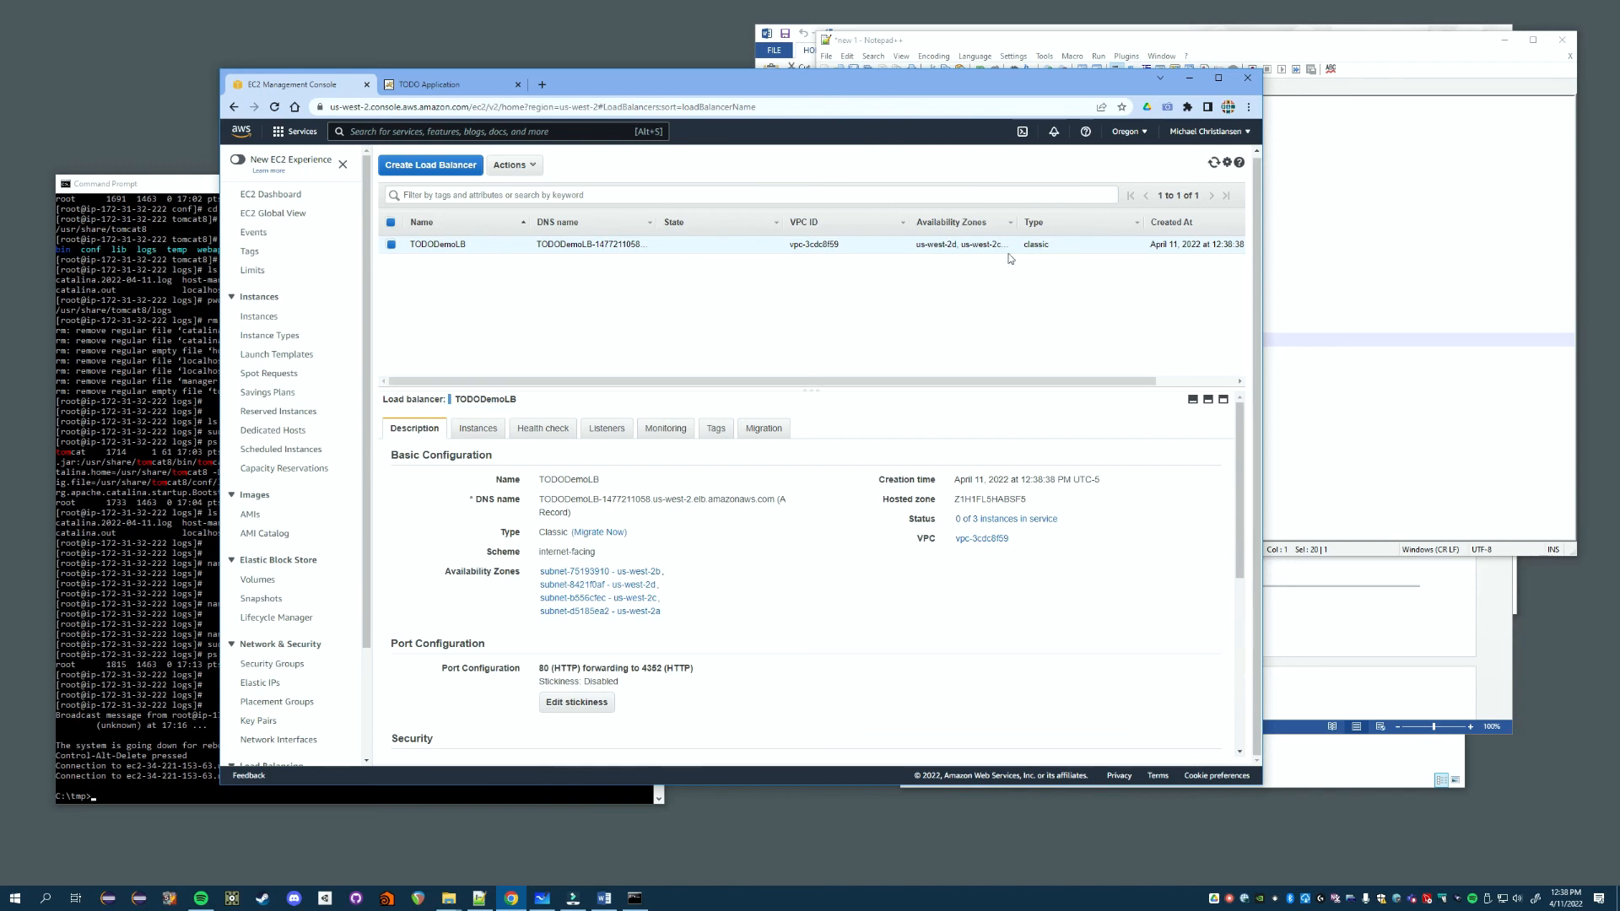
Check the health status of the instances registered with TODODemoLB, refreshing the list several times
click(492, 429)
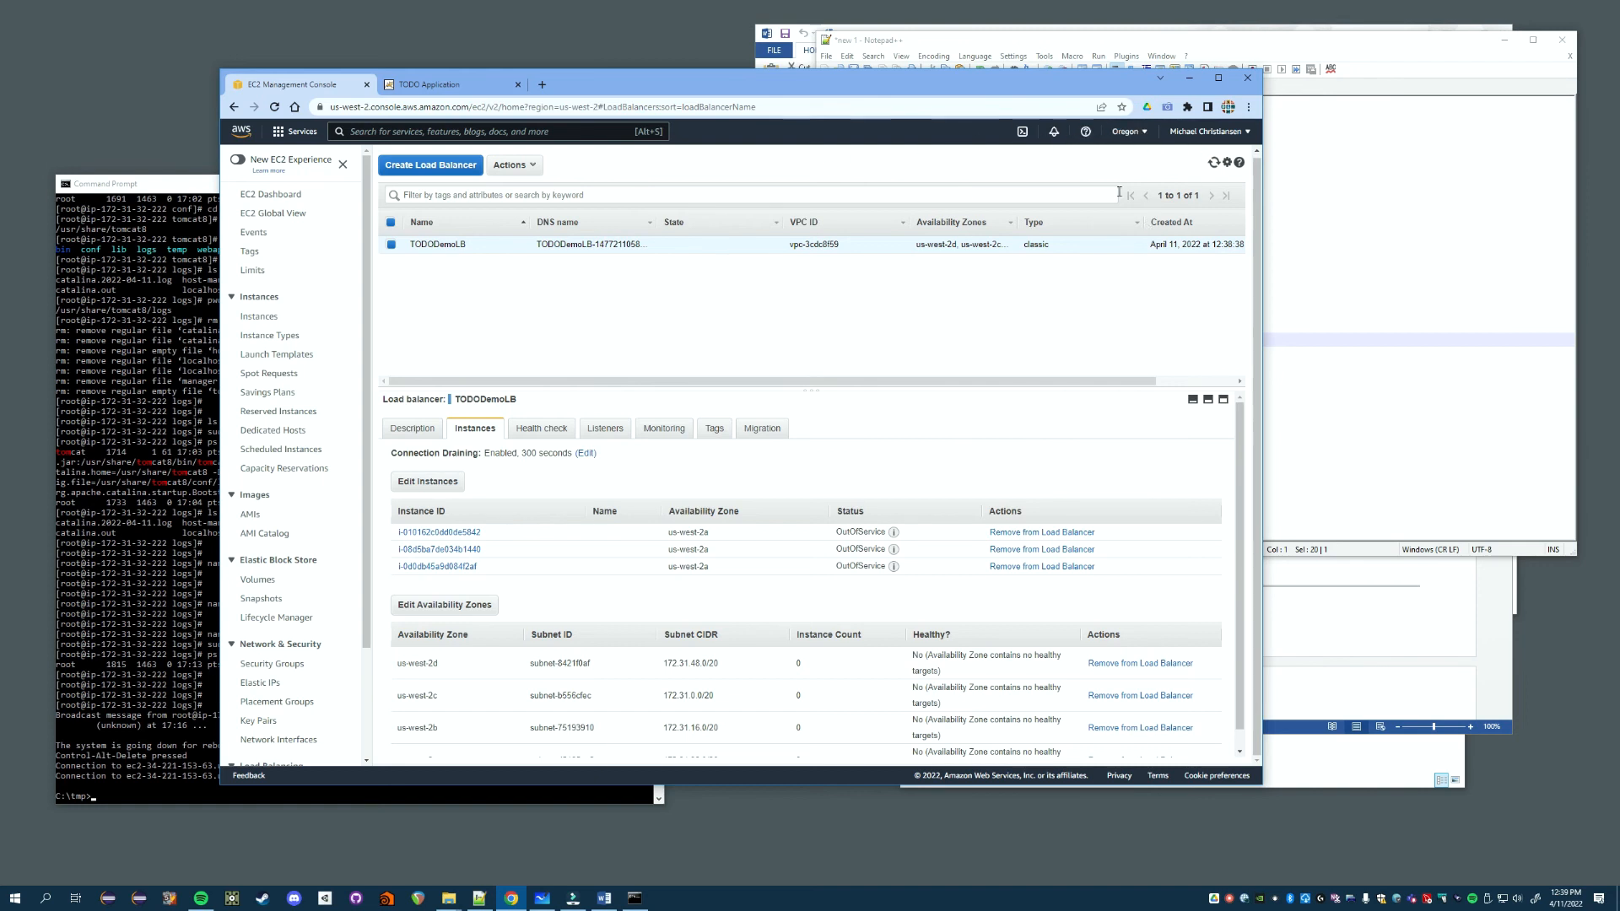
click(1215, 162)
click(1213, 165)
click(1212, 165)
click(1213, 165)
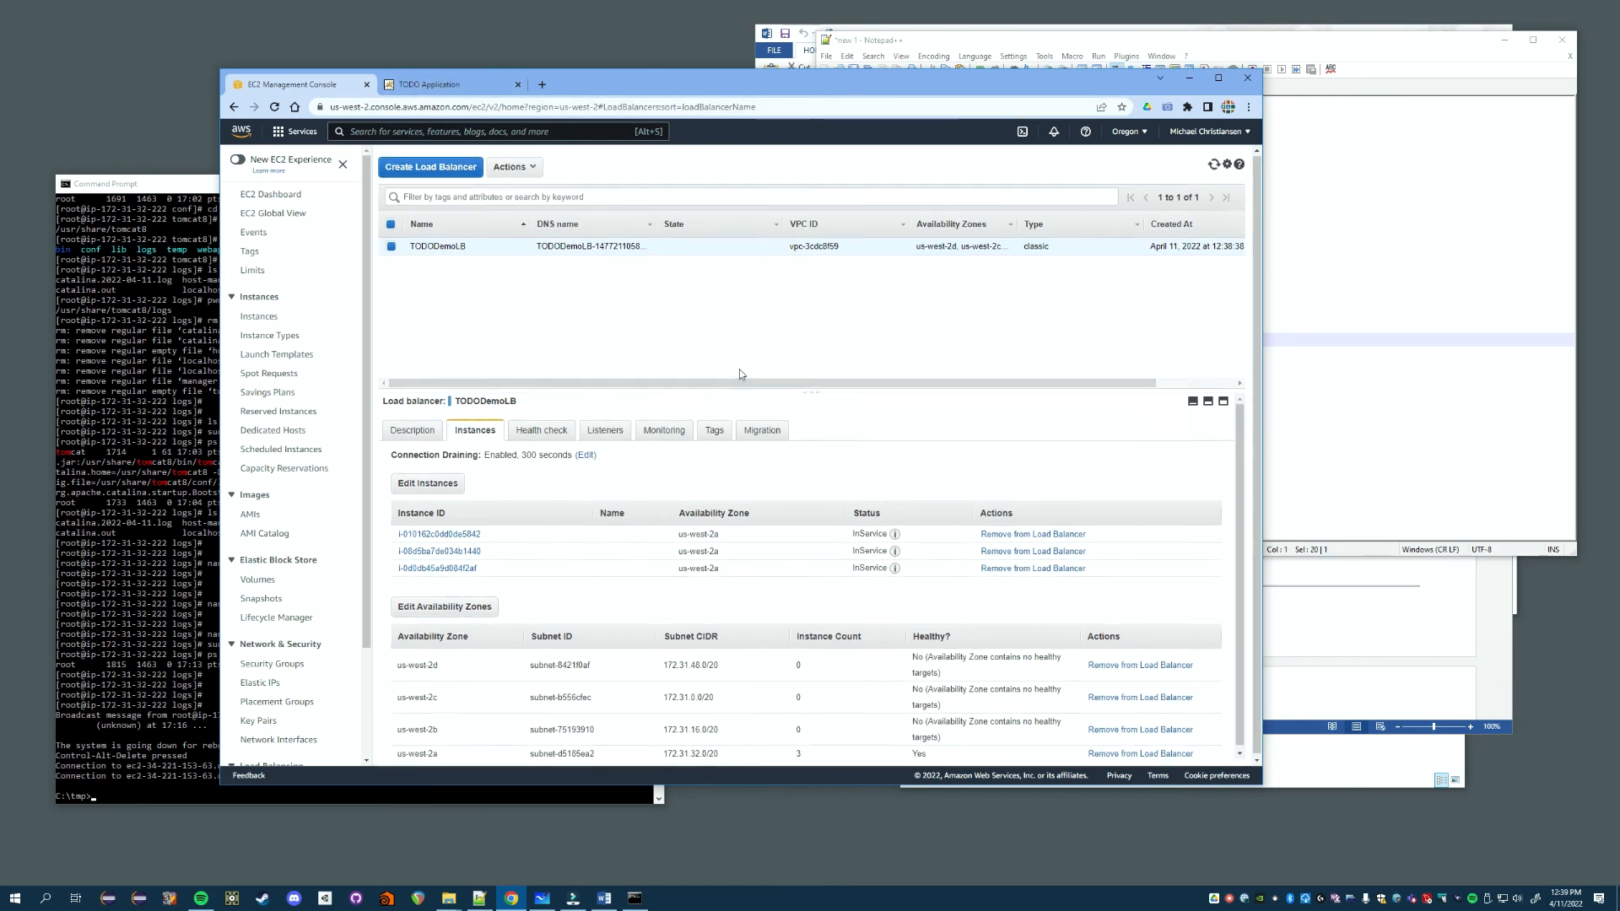
Copy the DNS name from TODODemoLB's description and paste it on a new line below the ping path in the Notepad++ notes
click(407, 435)
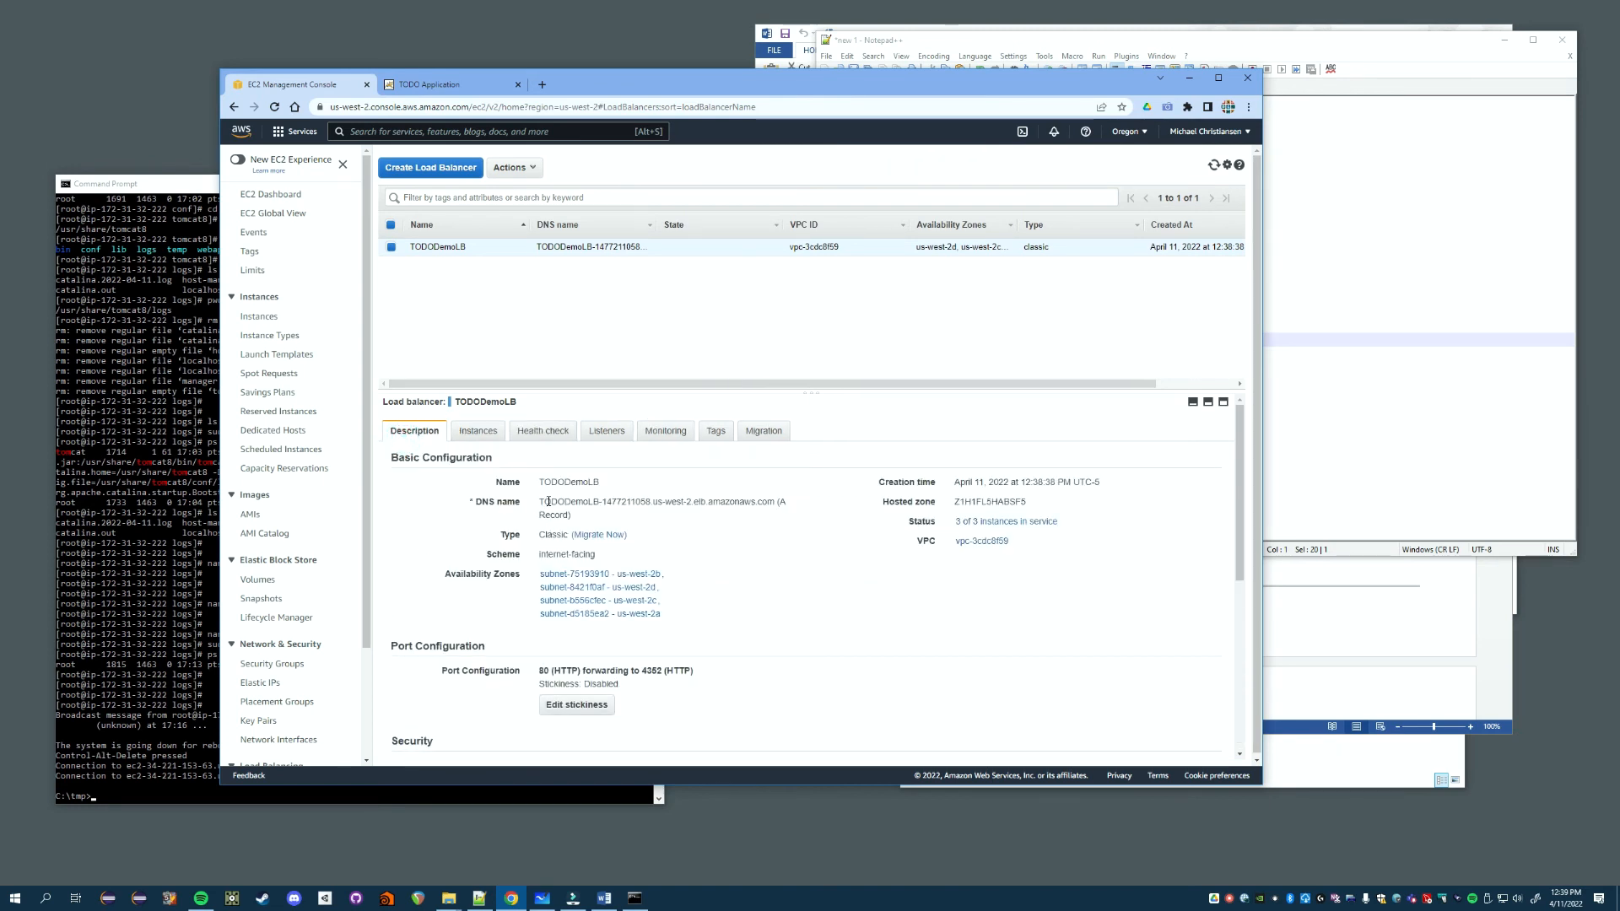
drag(540, 502, 764, 502)
key(ctrl+c)
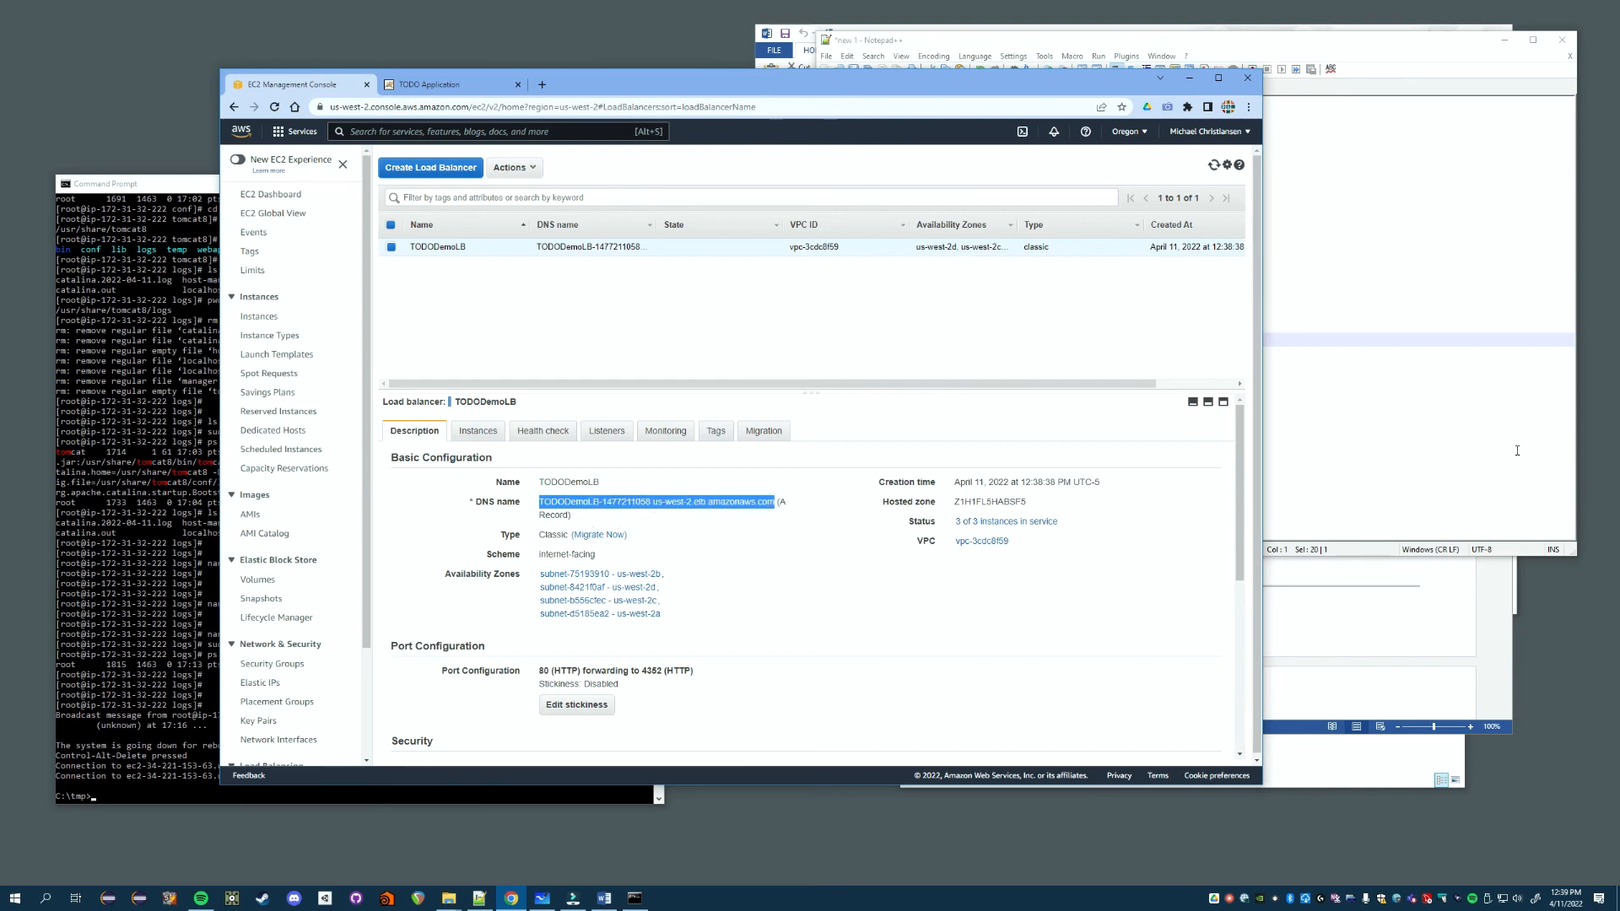
click(1504, 428)
key(Return)
key(Return)
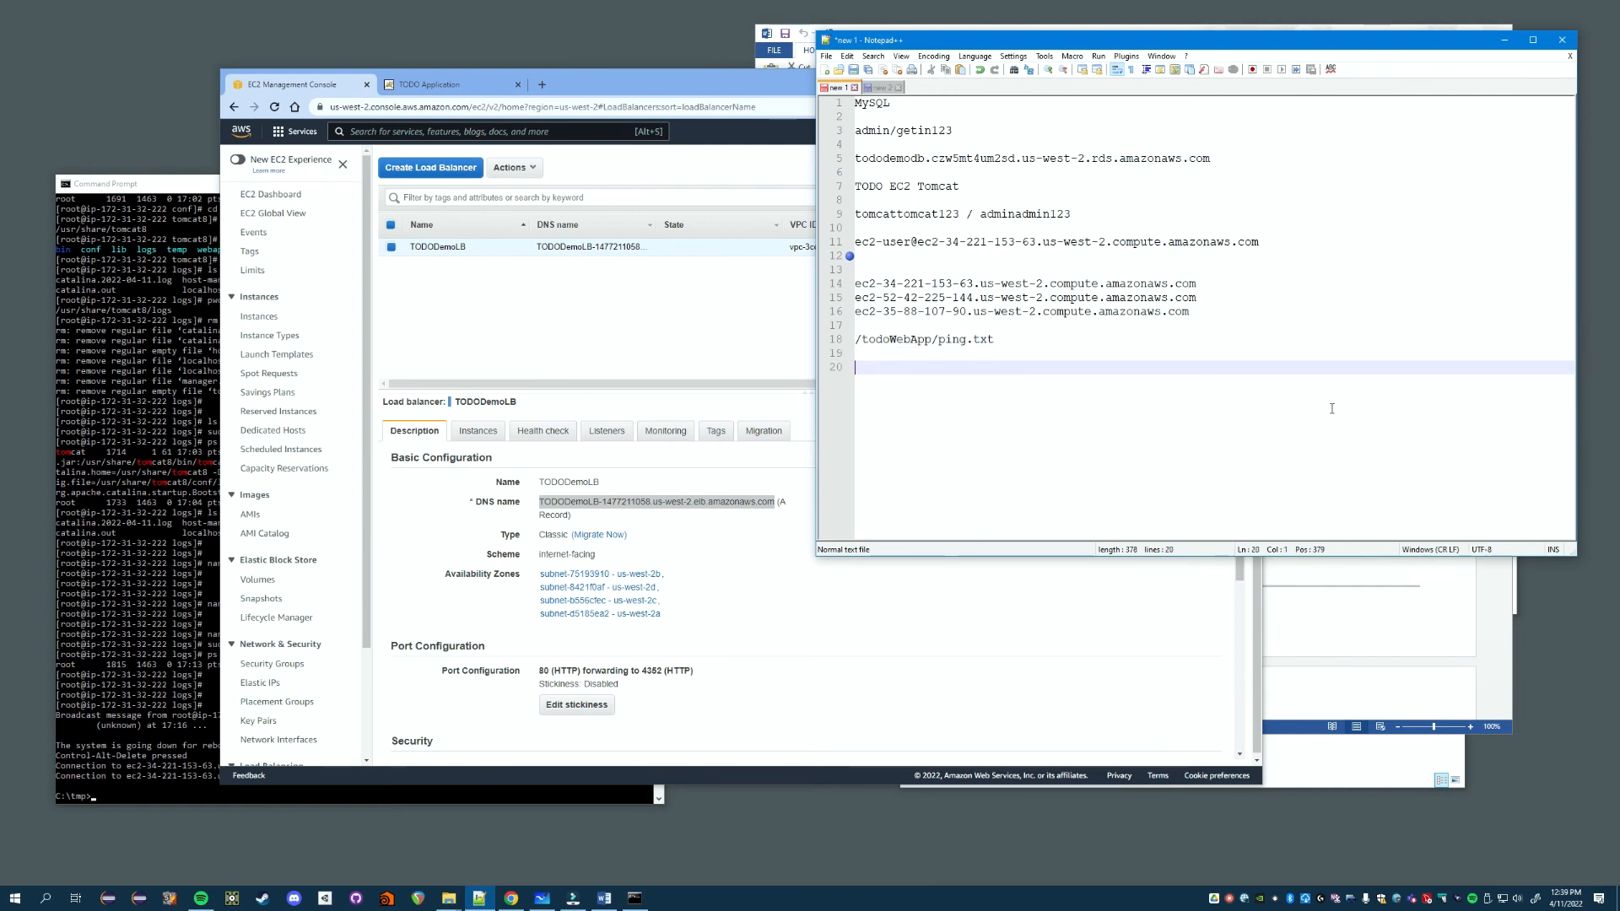
key(ctrl+v)
key(Up)
key(Right)
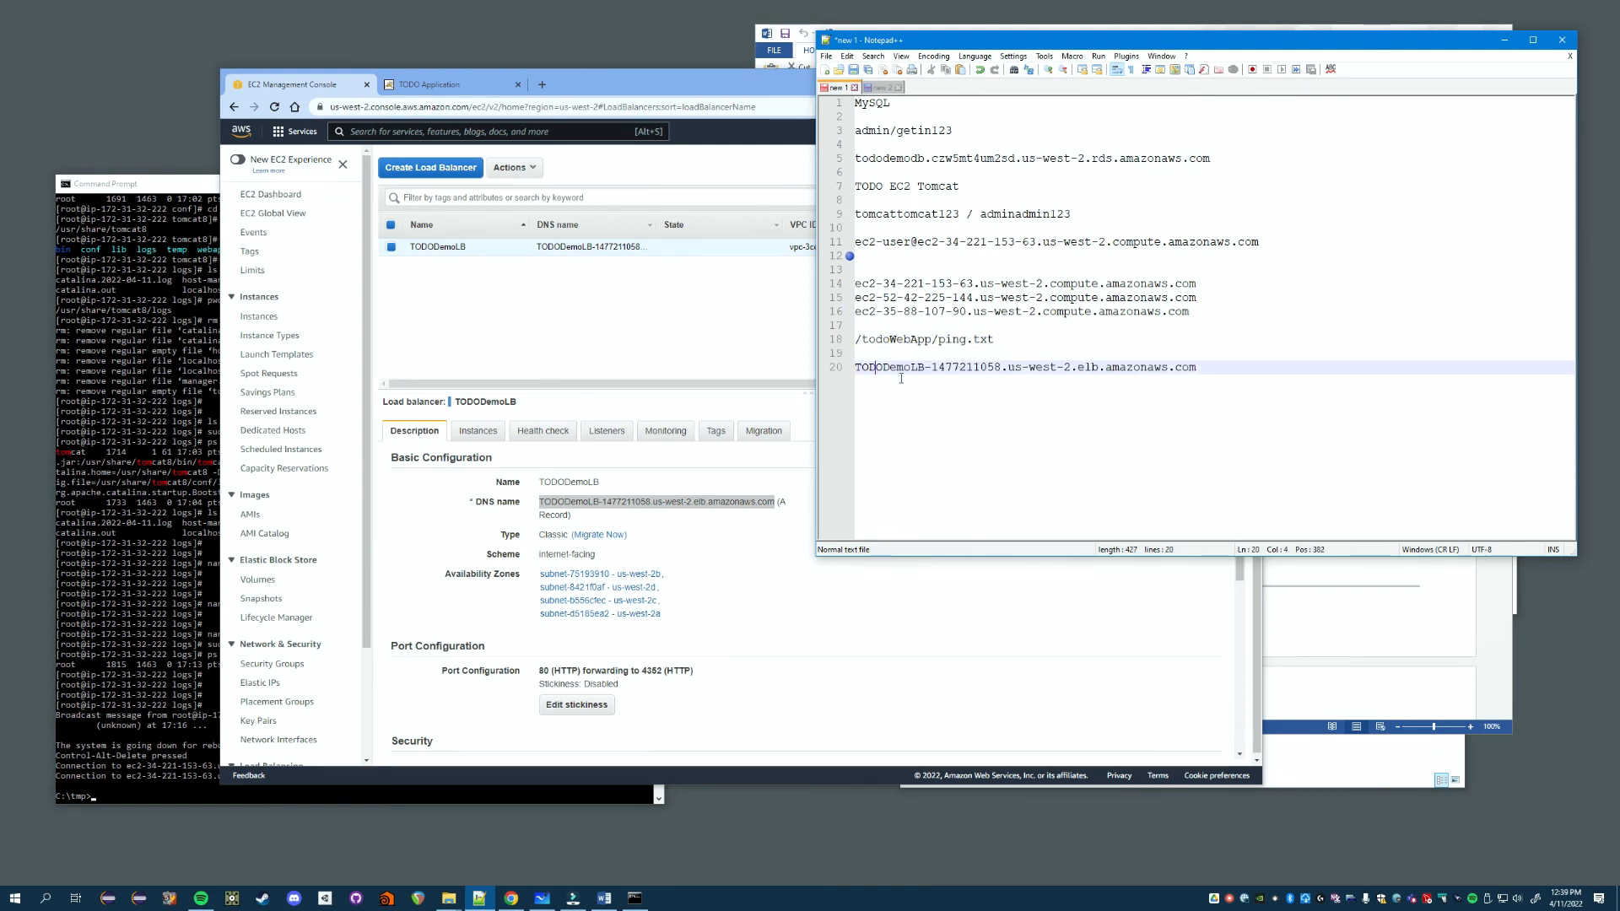
Copy the load balancer's DNS name from the notes and try to open the TODO application through it at :4352/todoWebApp/
drag(855, 368, 1189, 368)
key(ctrl+c)
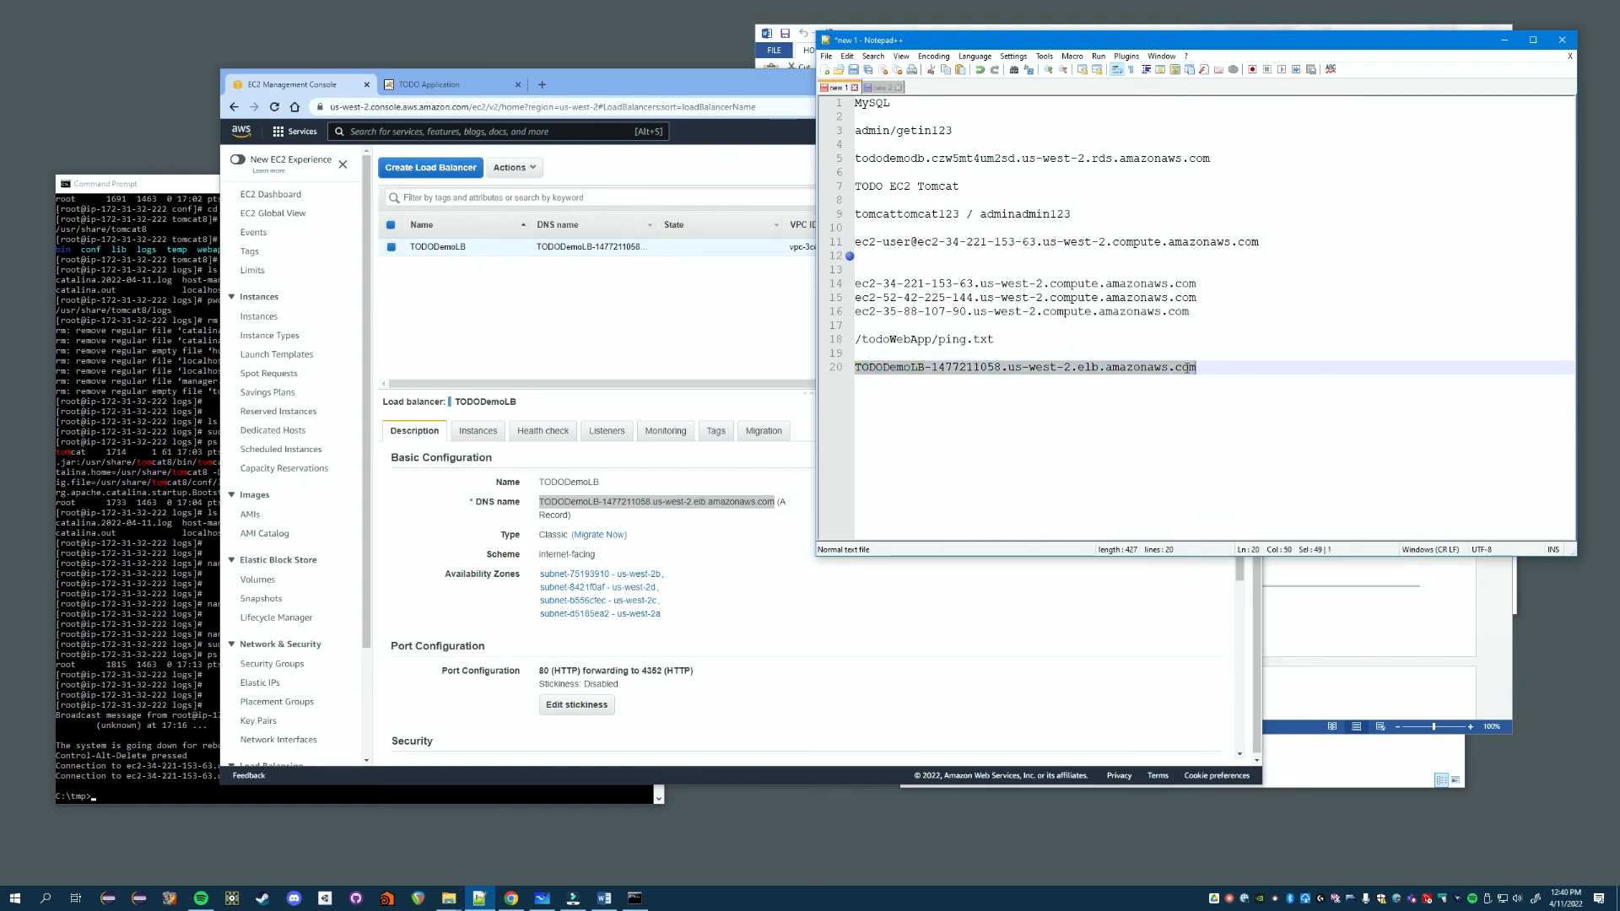
click(420, 83)
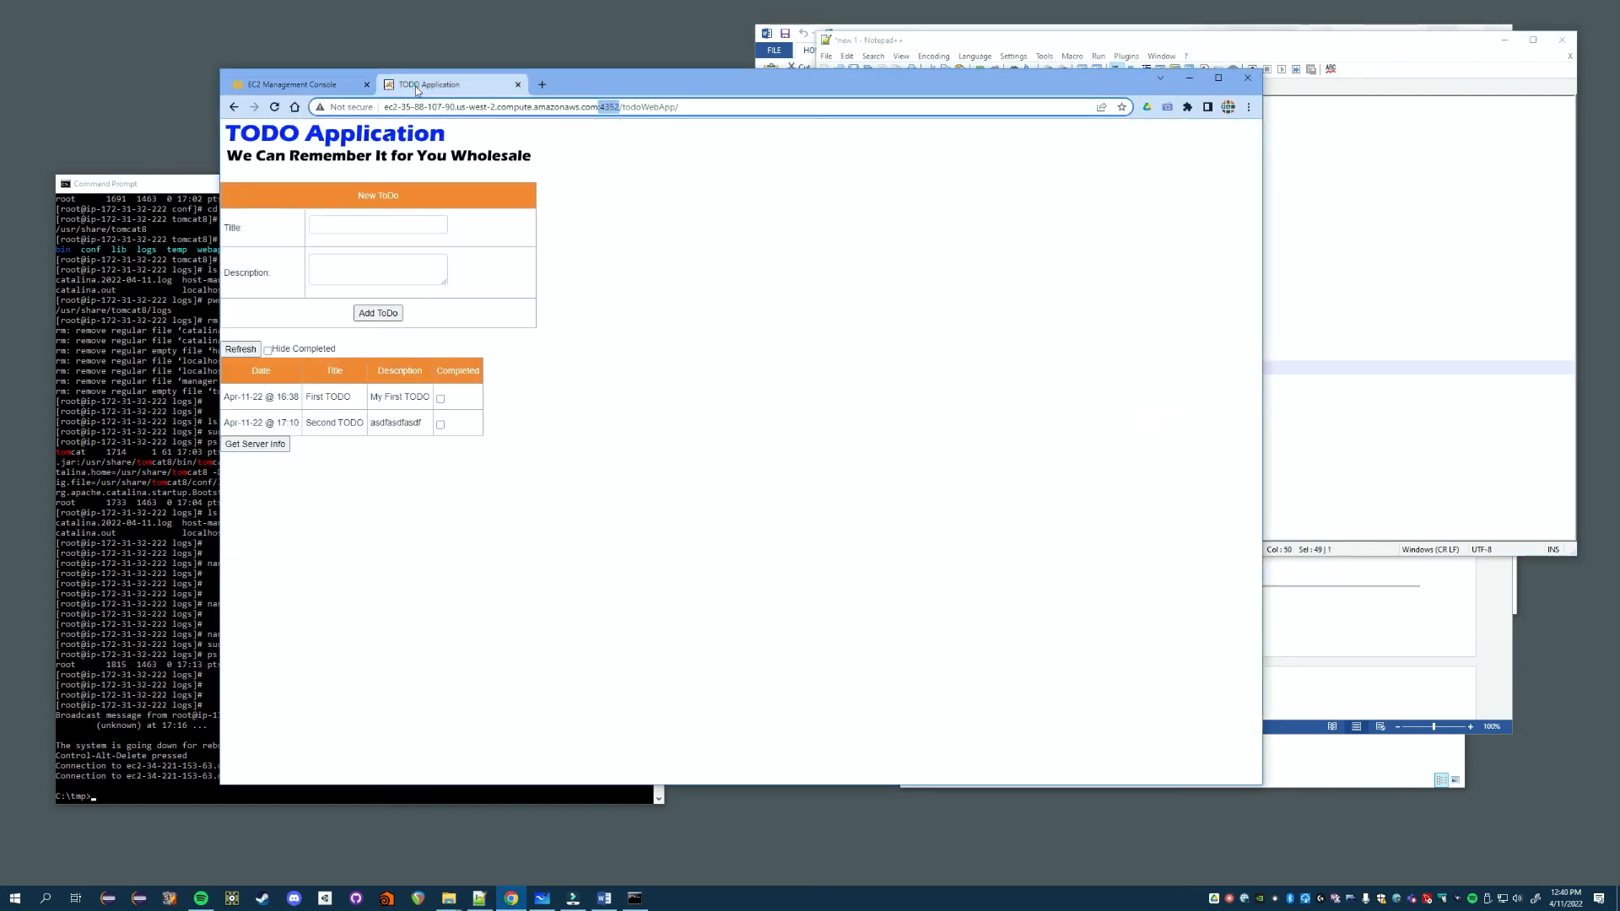
click(571, 103)
key(BackSpace)
key(BackSpace)
key(BackSpace)
key(BackSpace)
key(BackSpace)
key(BackSpace)
key(BackSpace)
key(BackSpace)
key(BackSpace)
key(BackSpace)
key(BackSpace)
key(BackSpace)
key(BackSpace)
key(BackSpace)
key(BackSpace)
key(BackSpace)
key(BackSpace)
key(BackSpace)
key(BackSpace)
key(BackSpace)
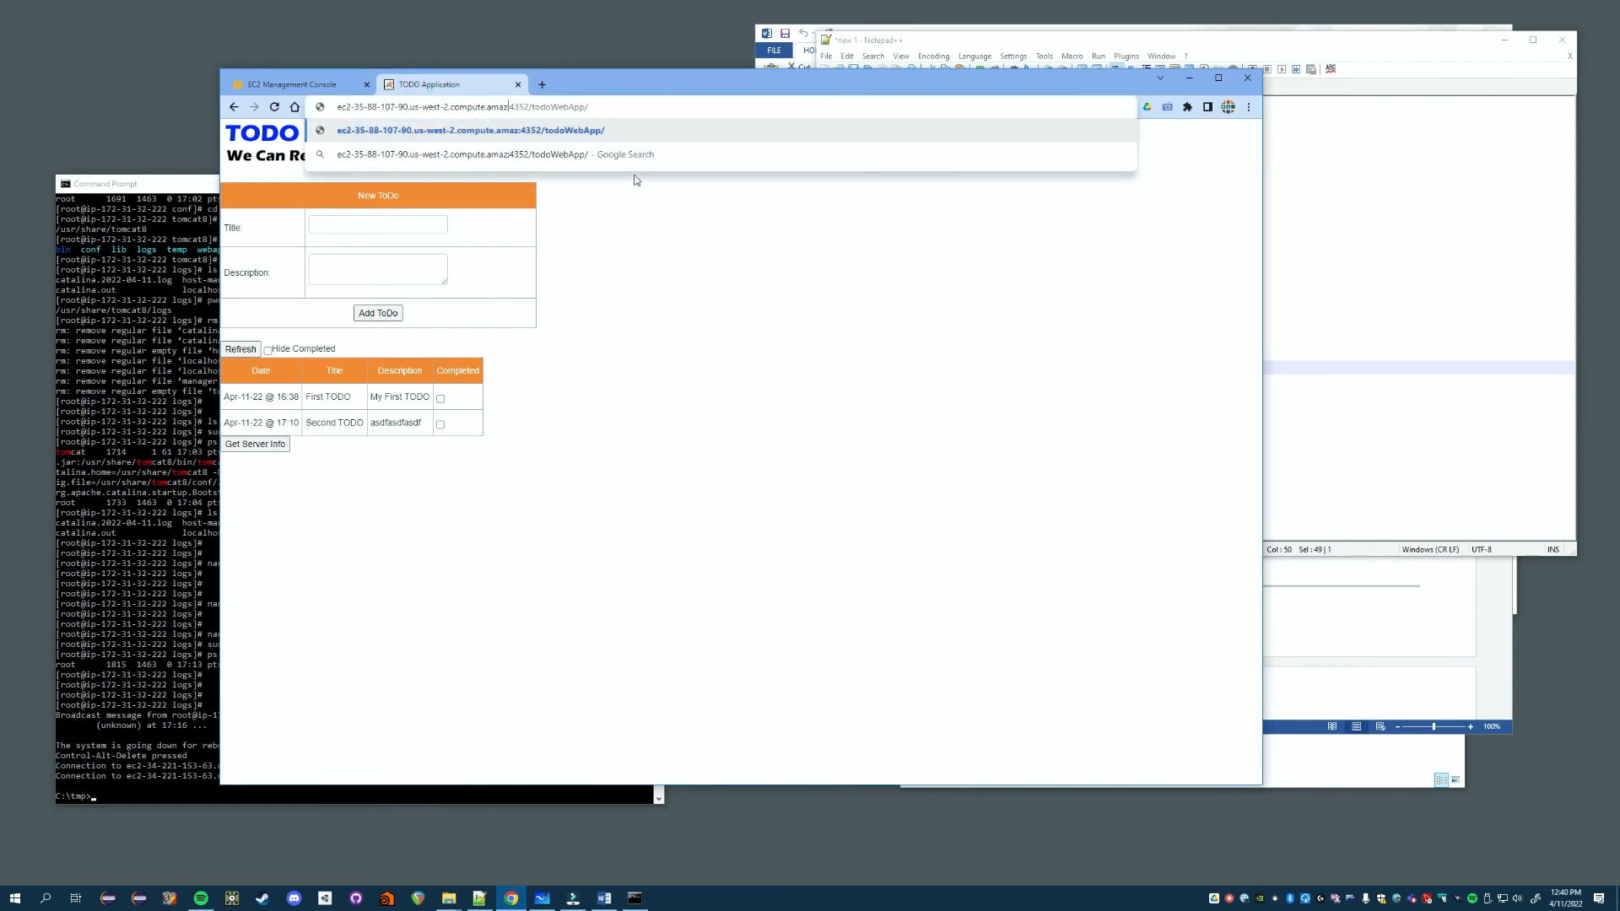
key(BackSpace)
key(BackSpace)
key(BackSpace)
key(BackSpace)
key(BackSpace)
key(BackSpace)
key(BackSpace)
key(BackSpace)
key(BackSpace)
key(BackSpace)
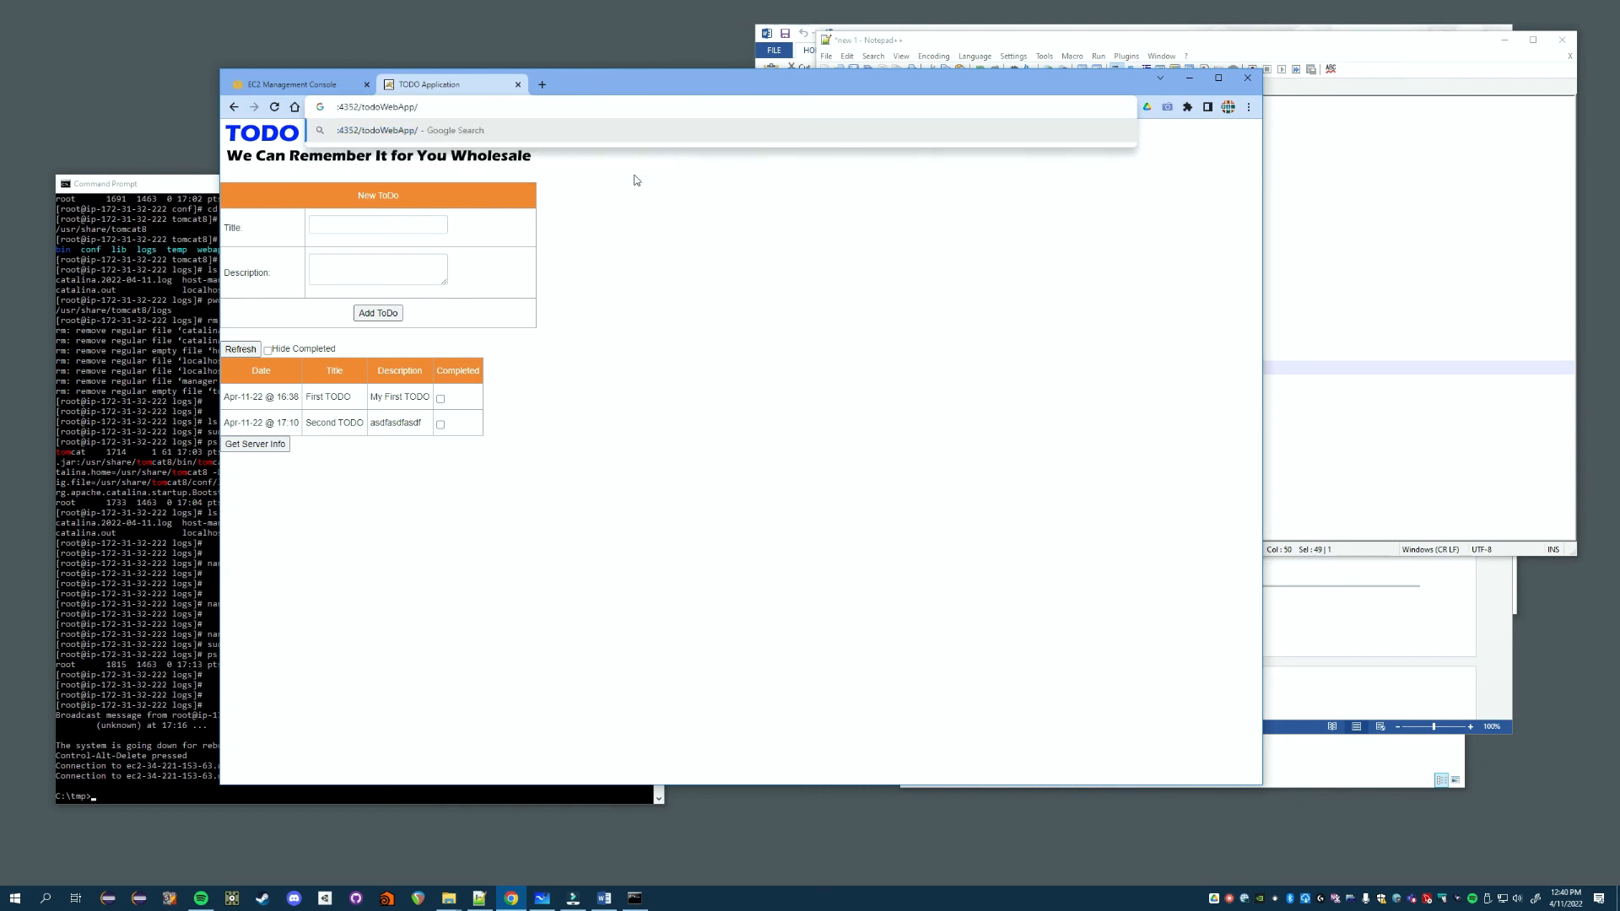
key(ctrl+v)
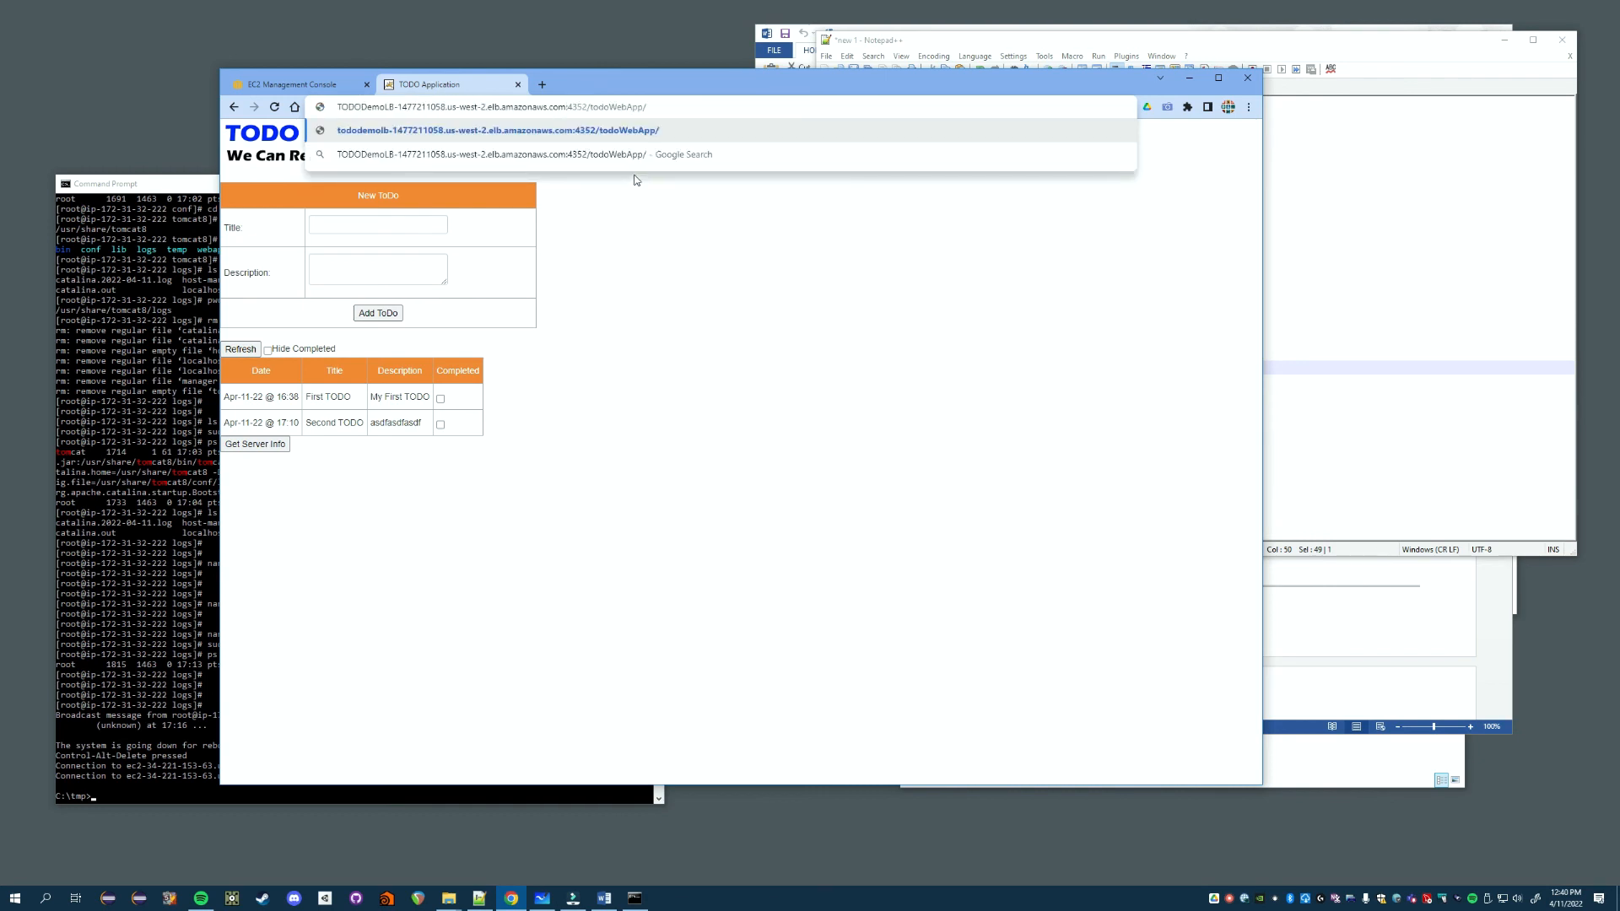
key(Return)
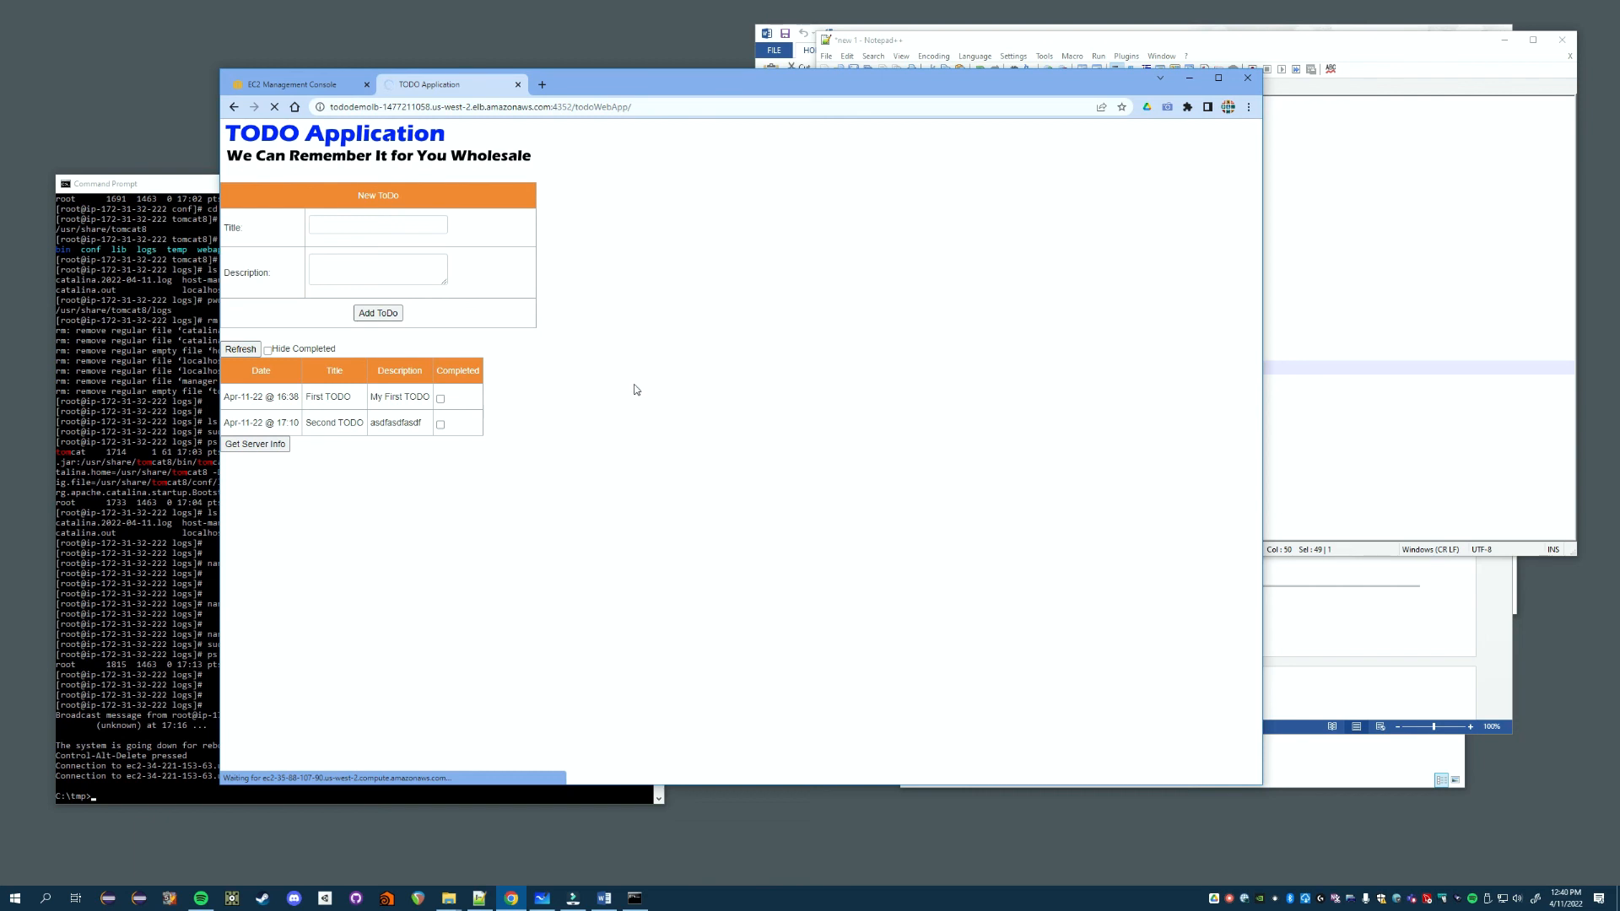
Load the TODO application through the load balancer without port 4352 in the URL, and compare it with the ports on the whiteboard diagram
drag(663, 92, 648, 130)
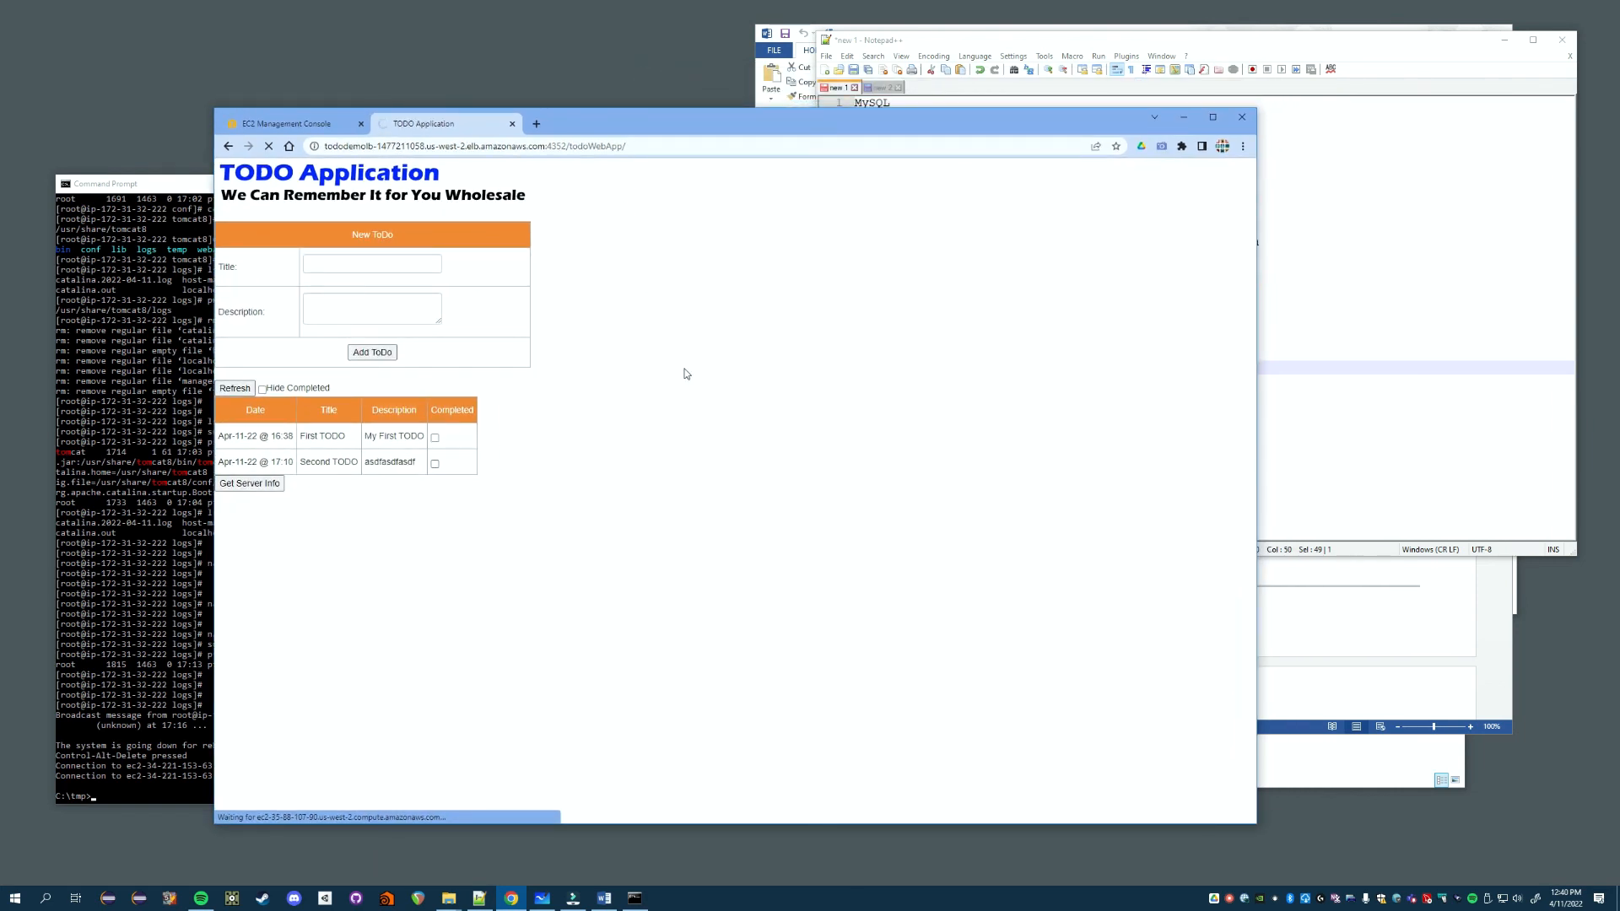
click(563, 147)
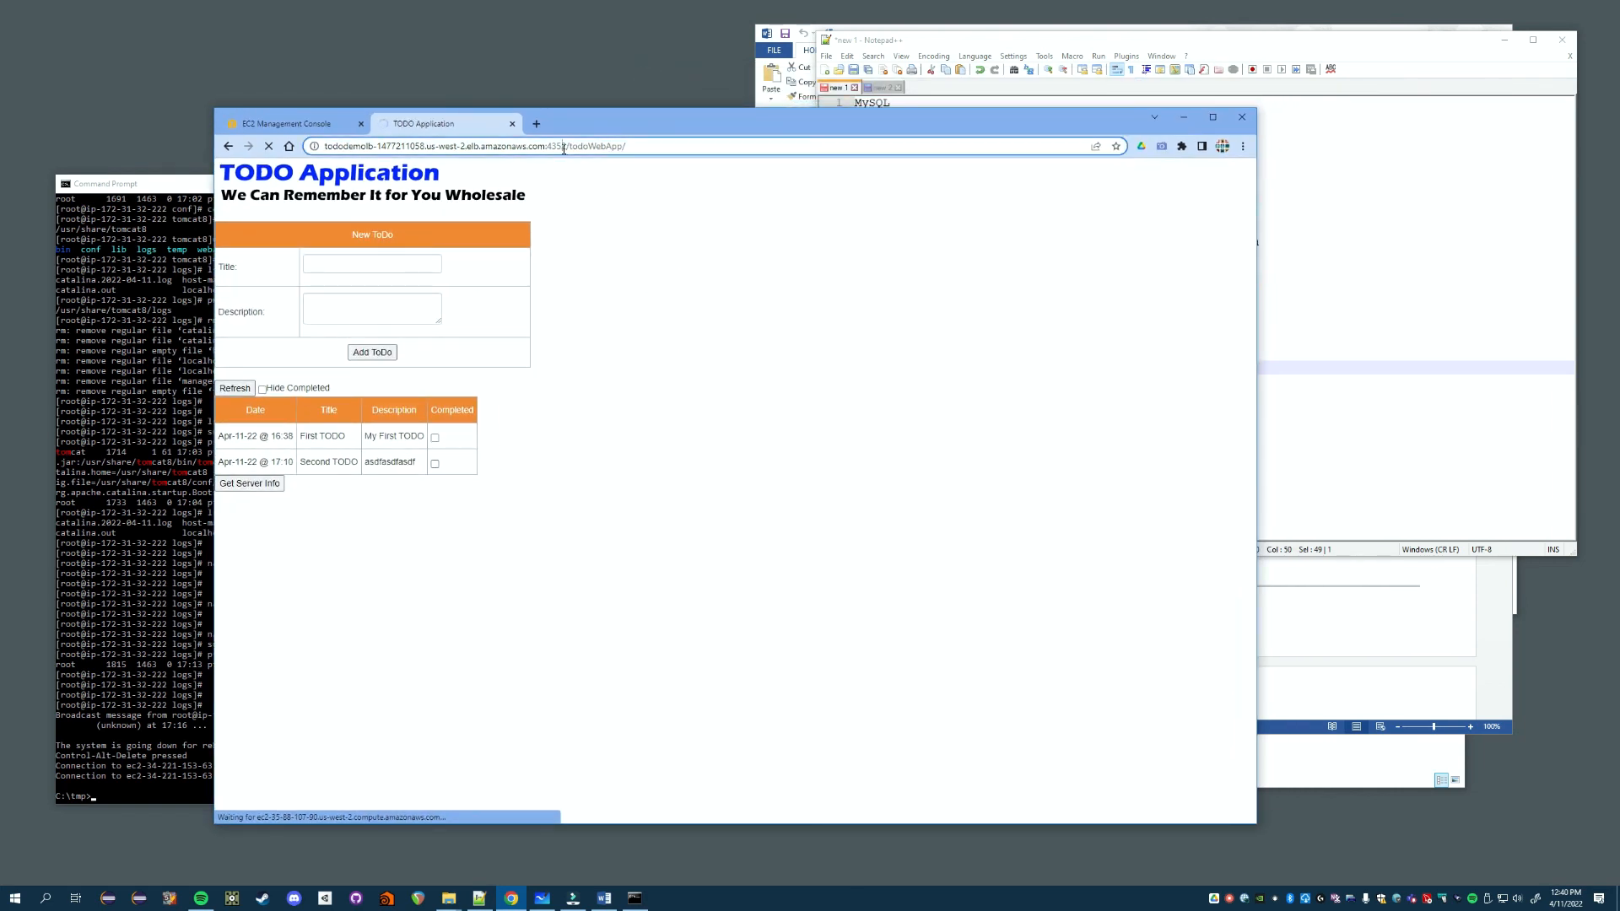
key(End)
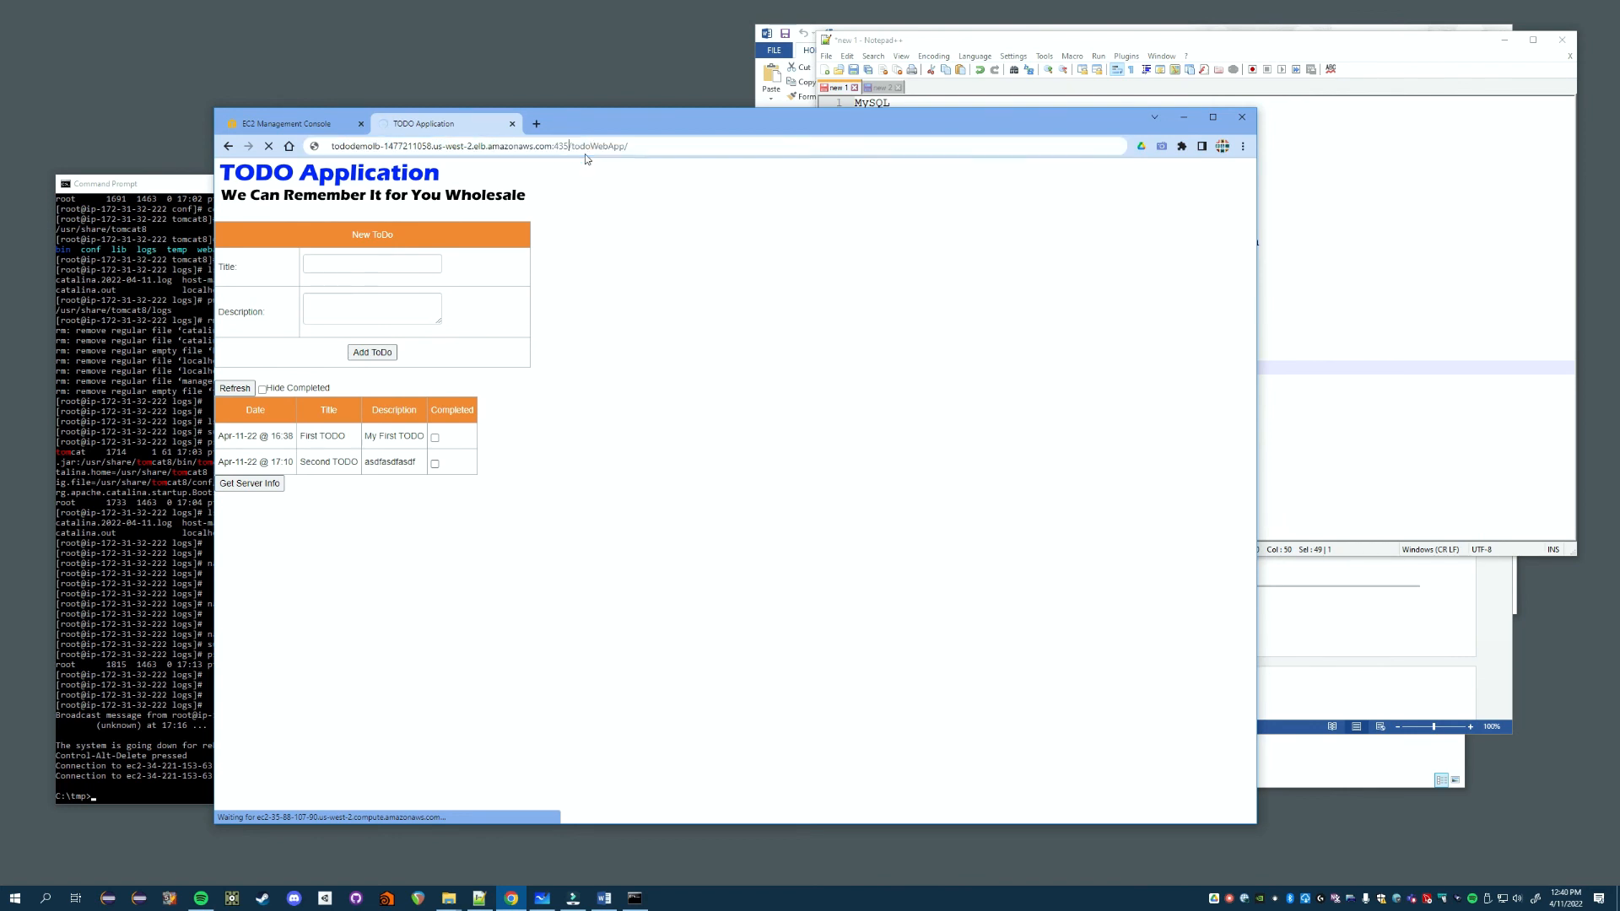
key(BackSpace)
key(BackSpace)
key(BackSpace)
key(BackSpace)
key(Return)
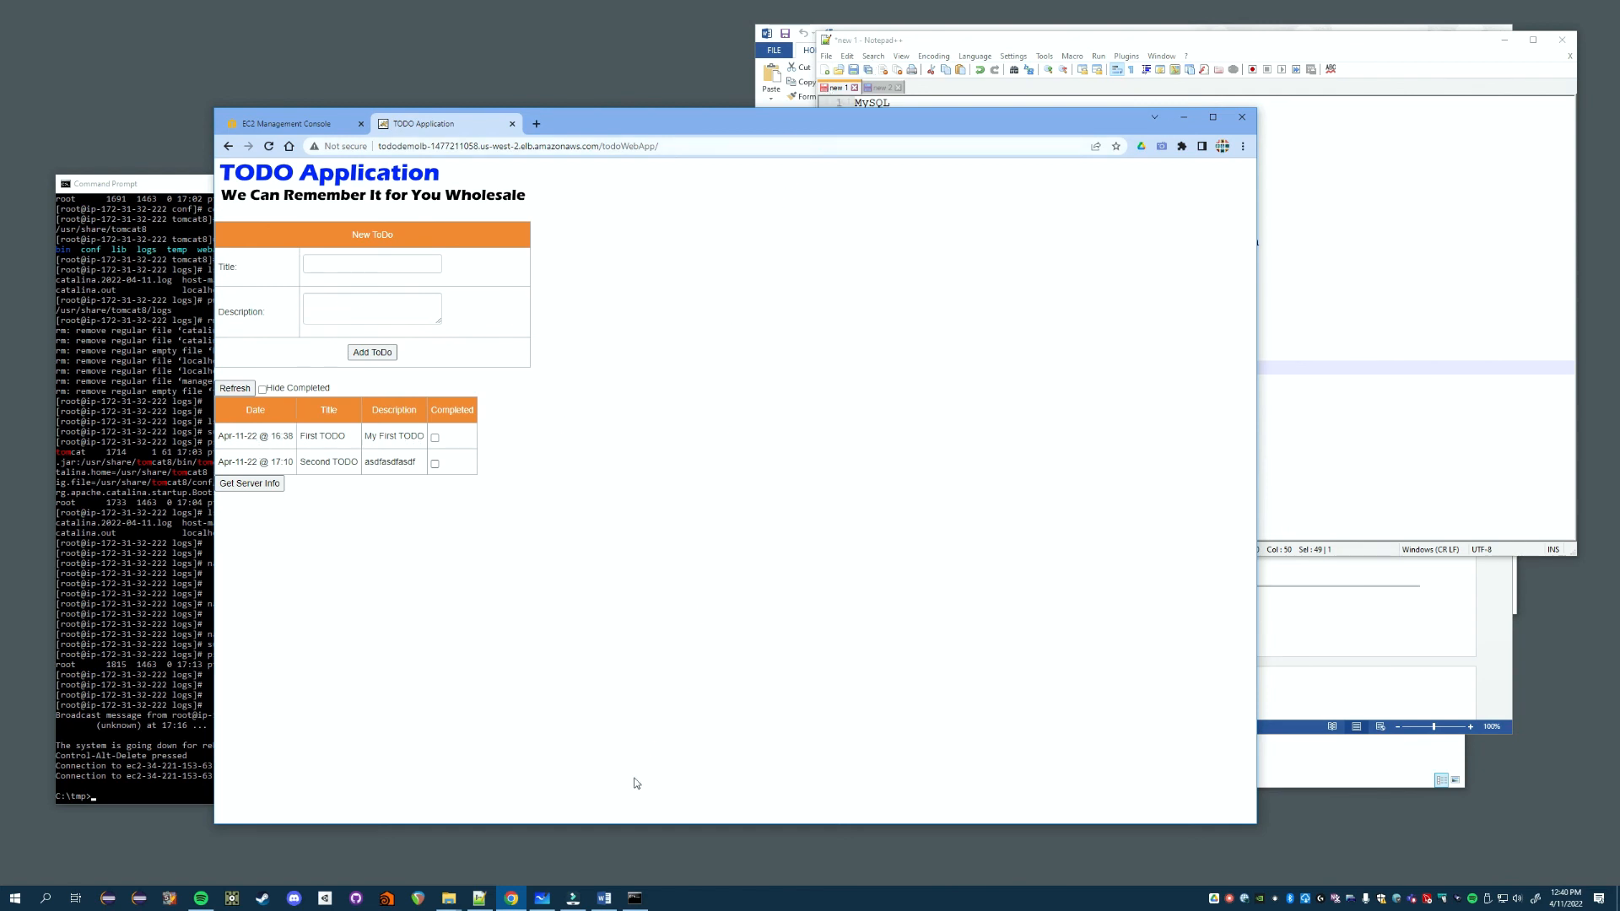
click(538, 898)
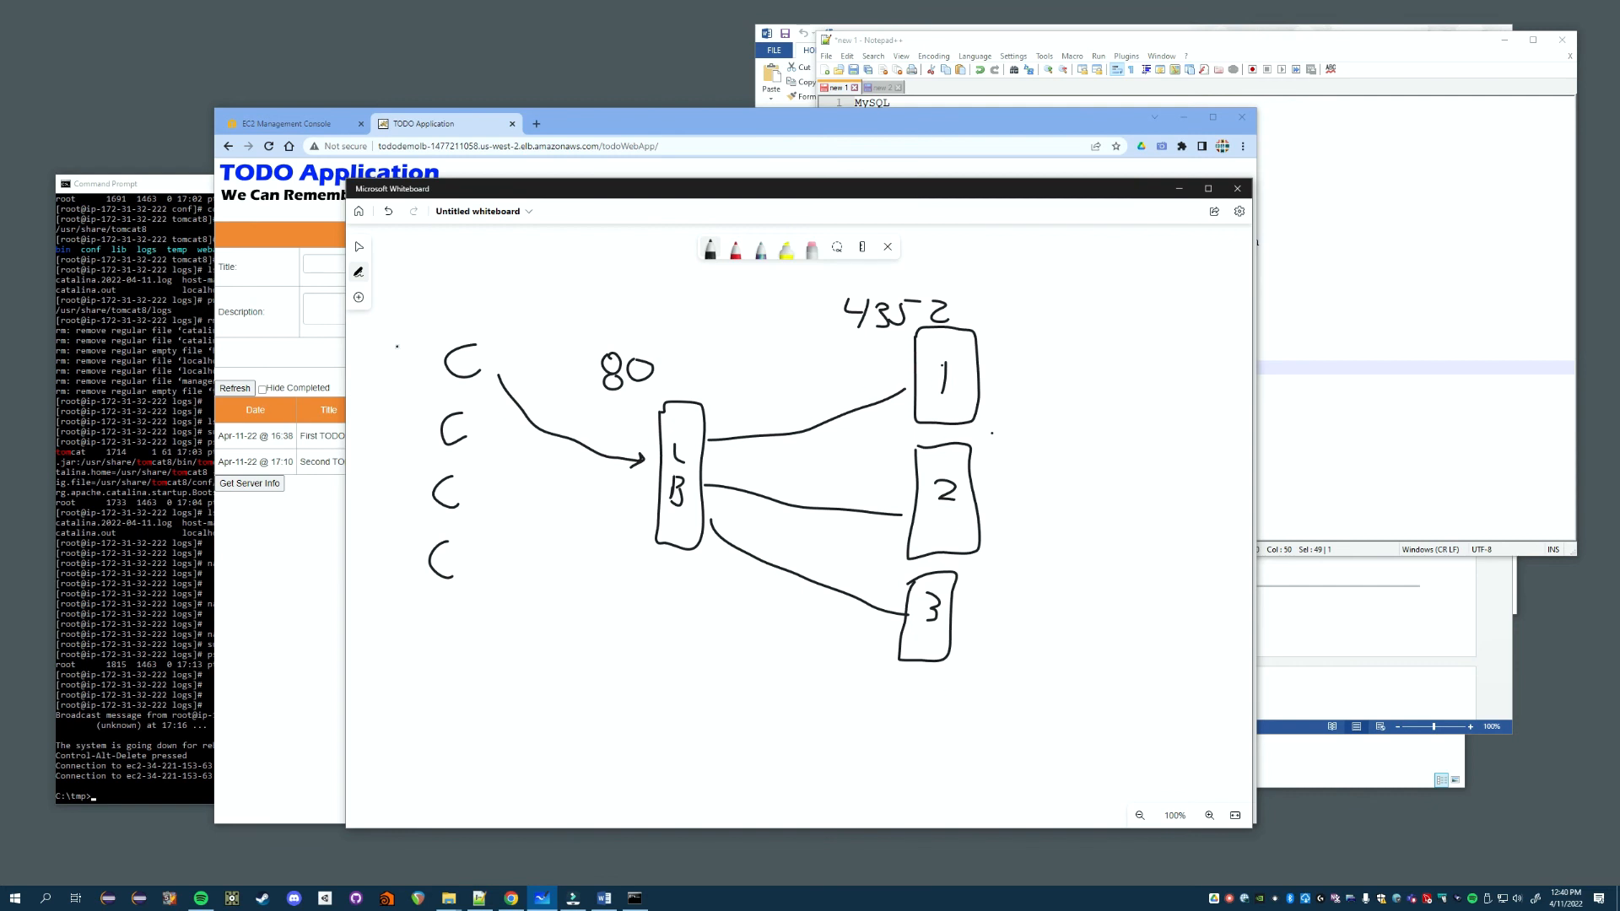
click(633, 115)
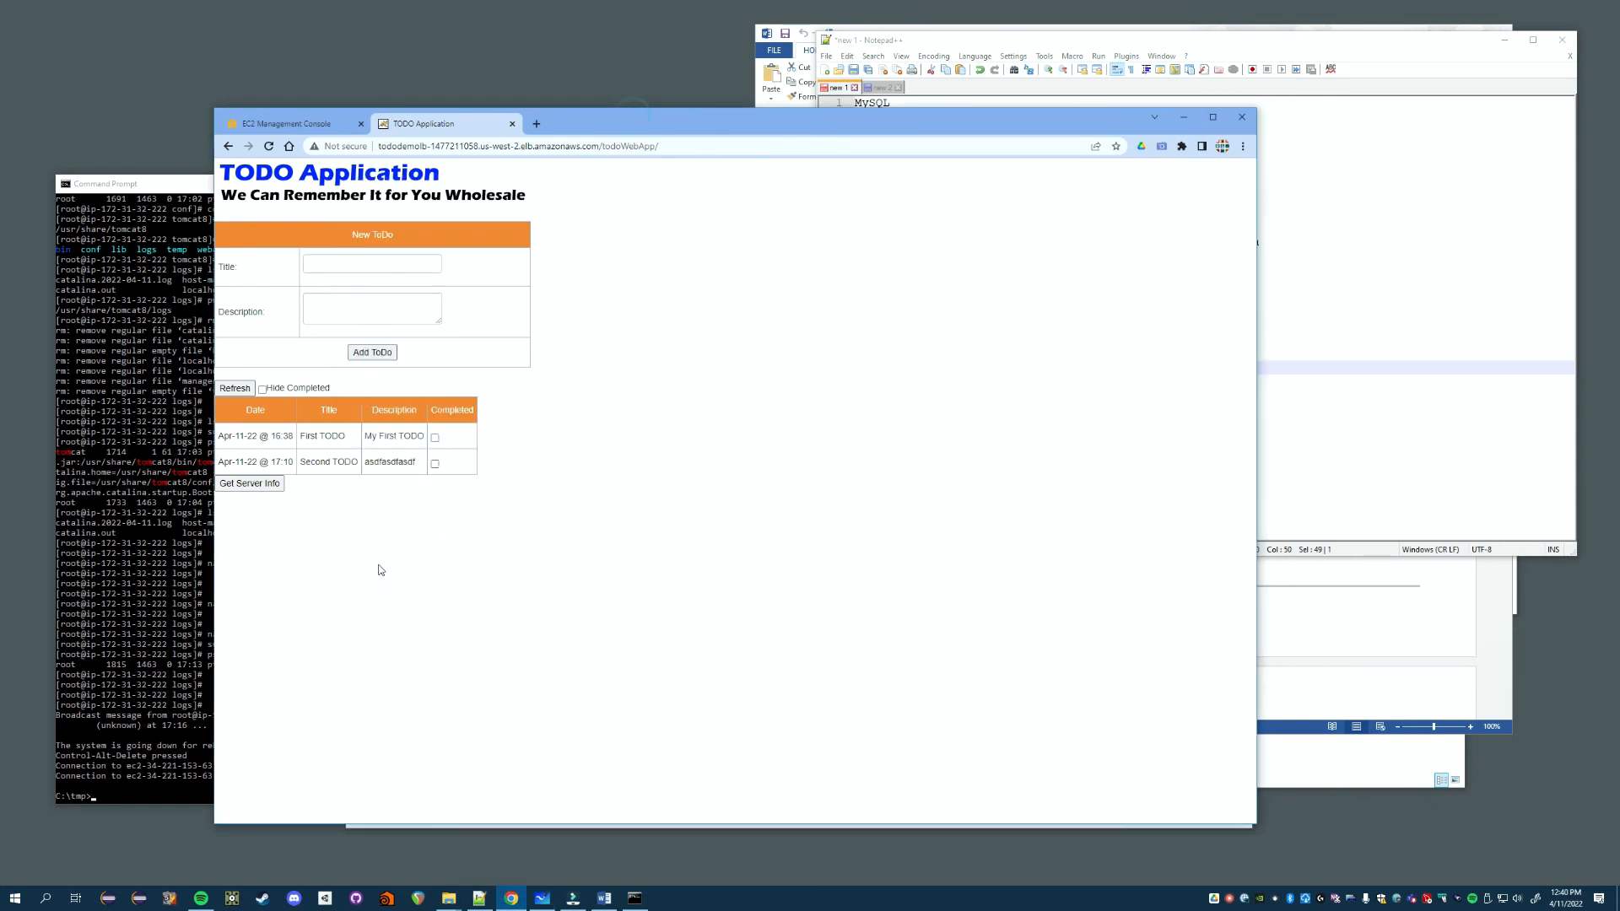
Add a ToDo titled "third todo" with a placeholder description in the TODO application
click(326, 264)
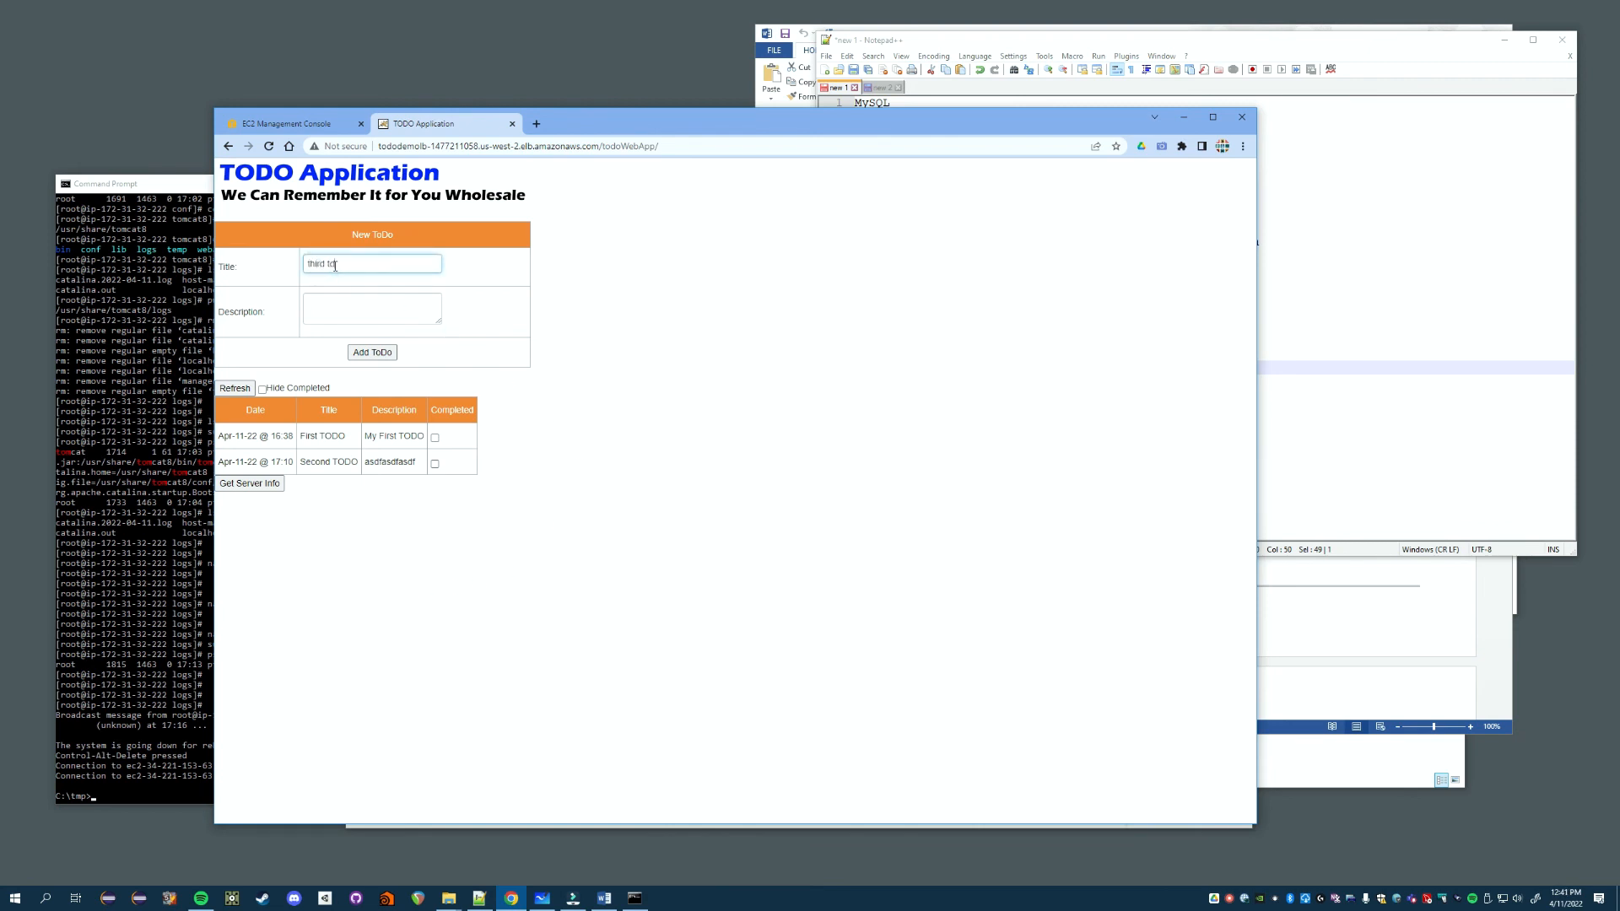
key(Tab)
text(isisl s)
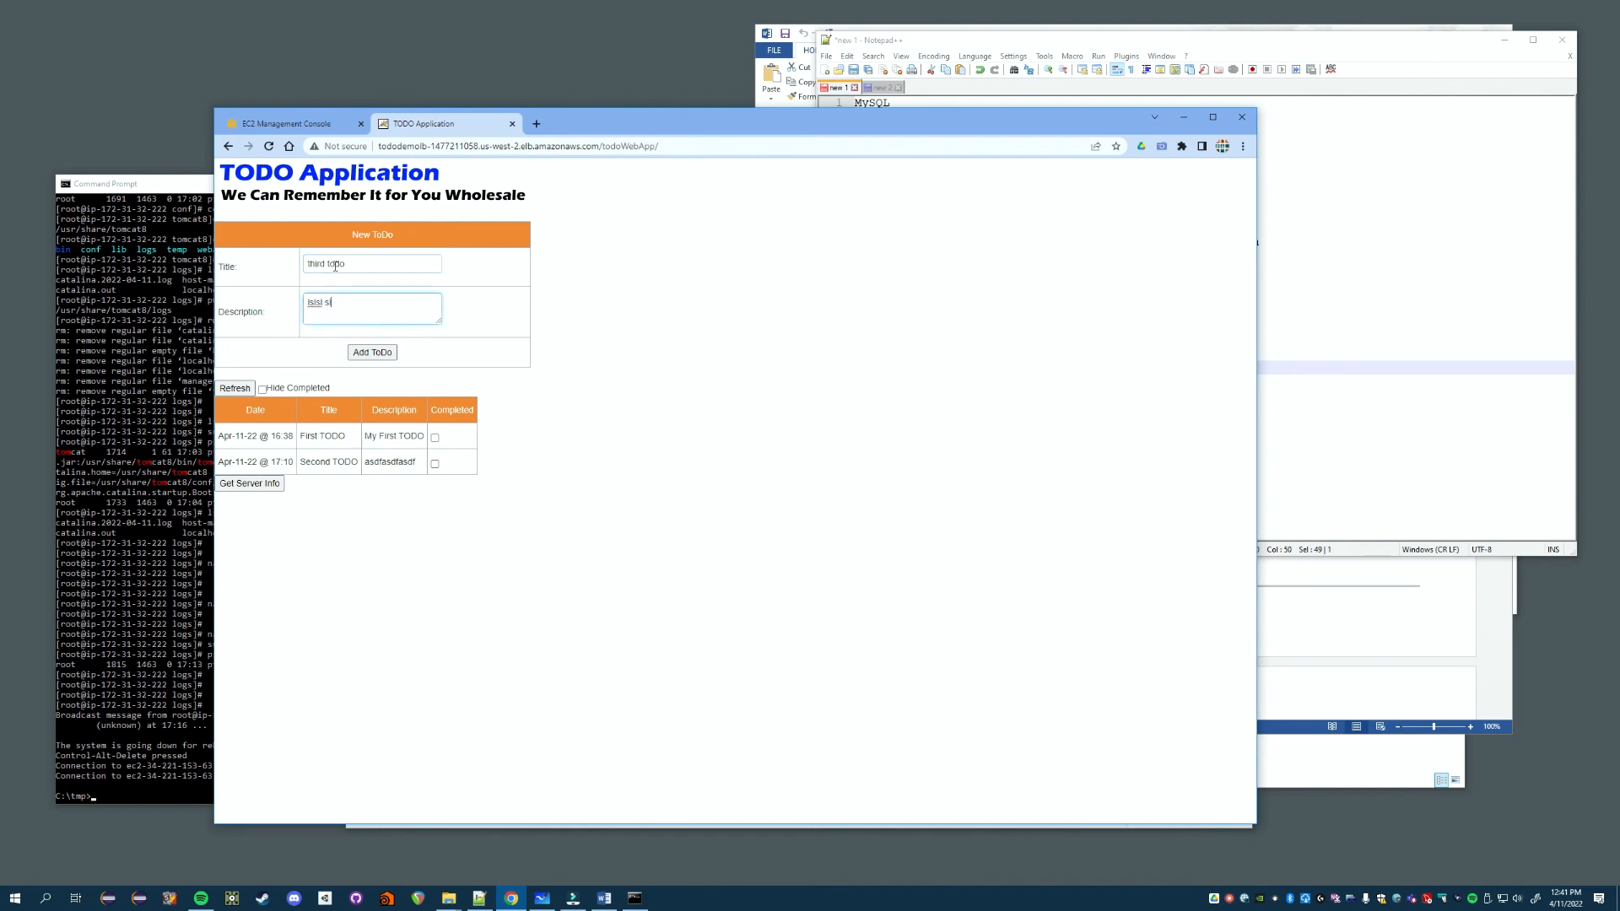
click(361, 351)
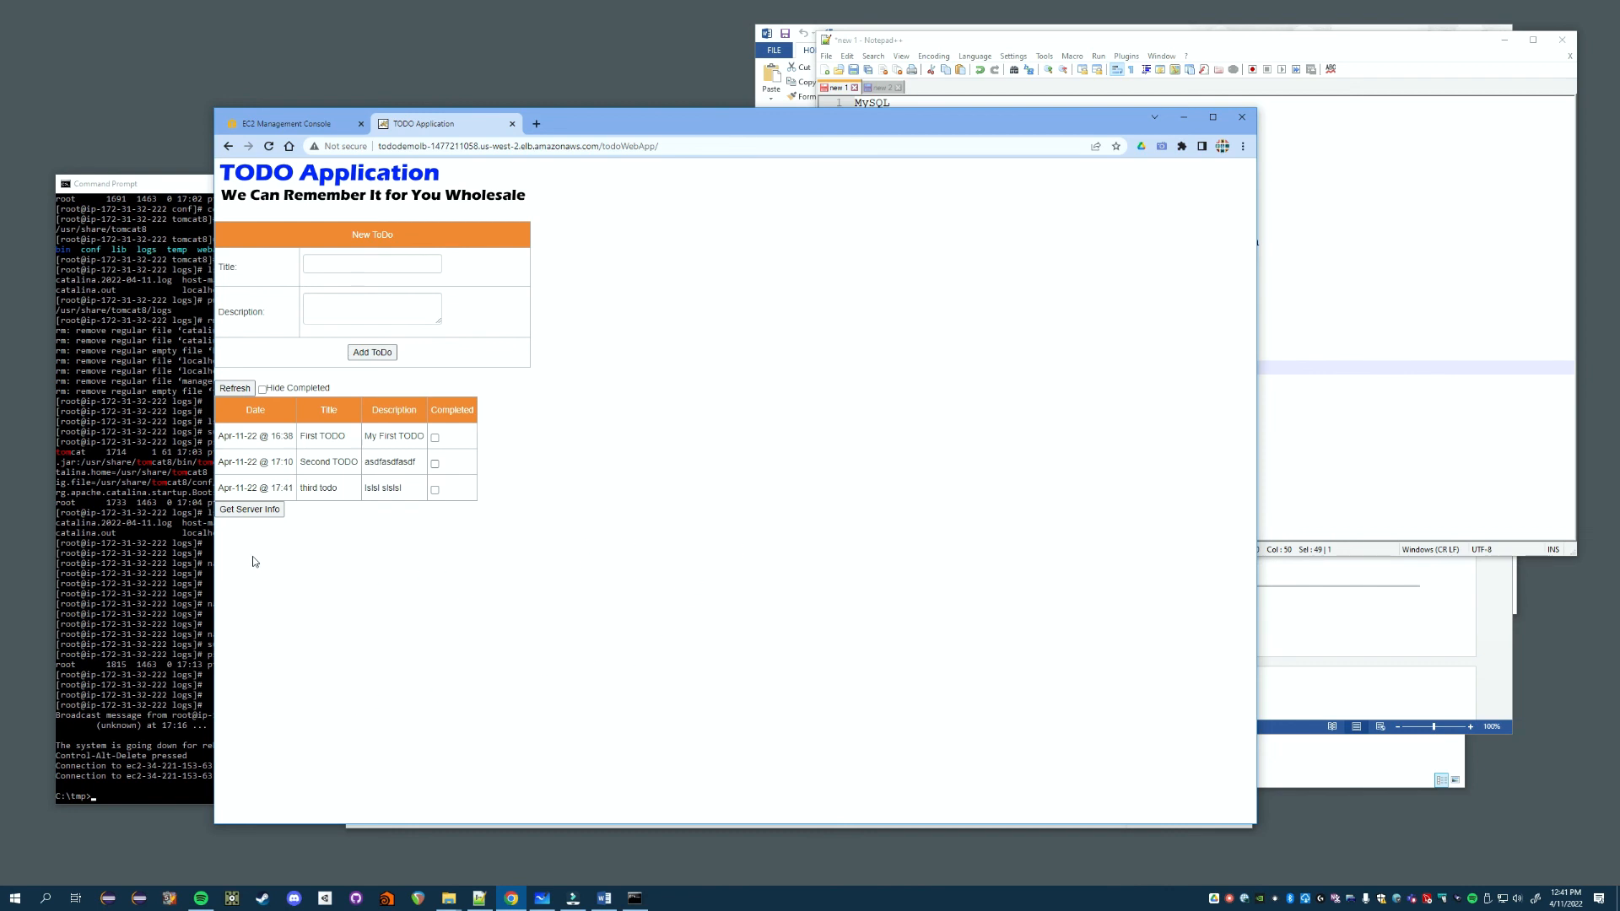
Get the server info in the TODO application and bring up the Microsoft Whiteboard load balancer diagram for comparison
click(248, 511)
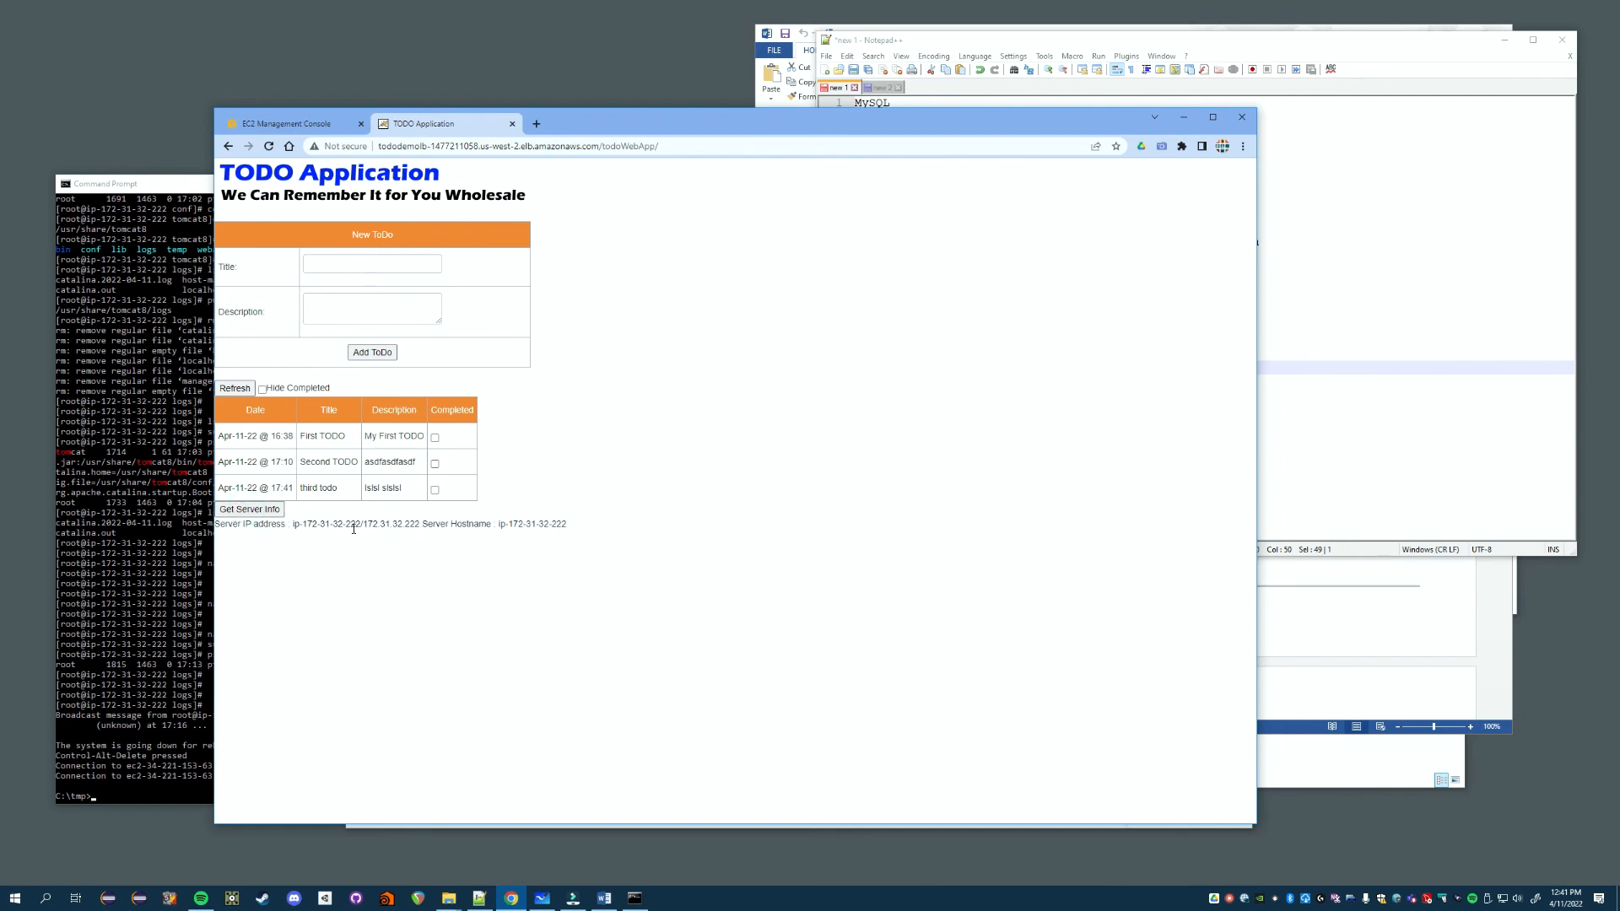
click(1035, 42)
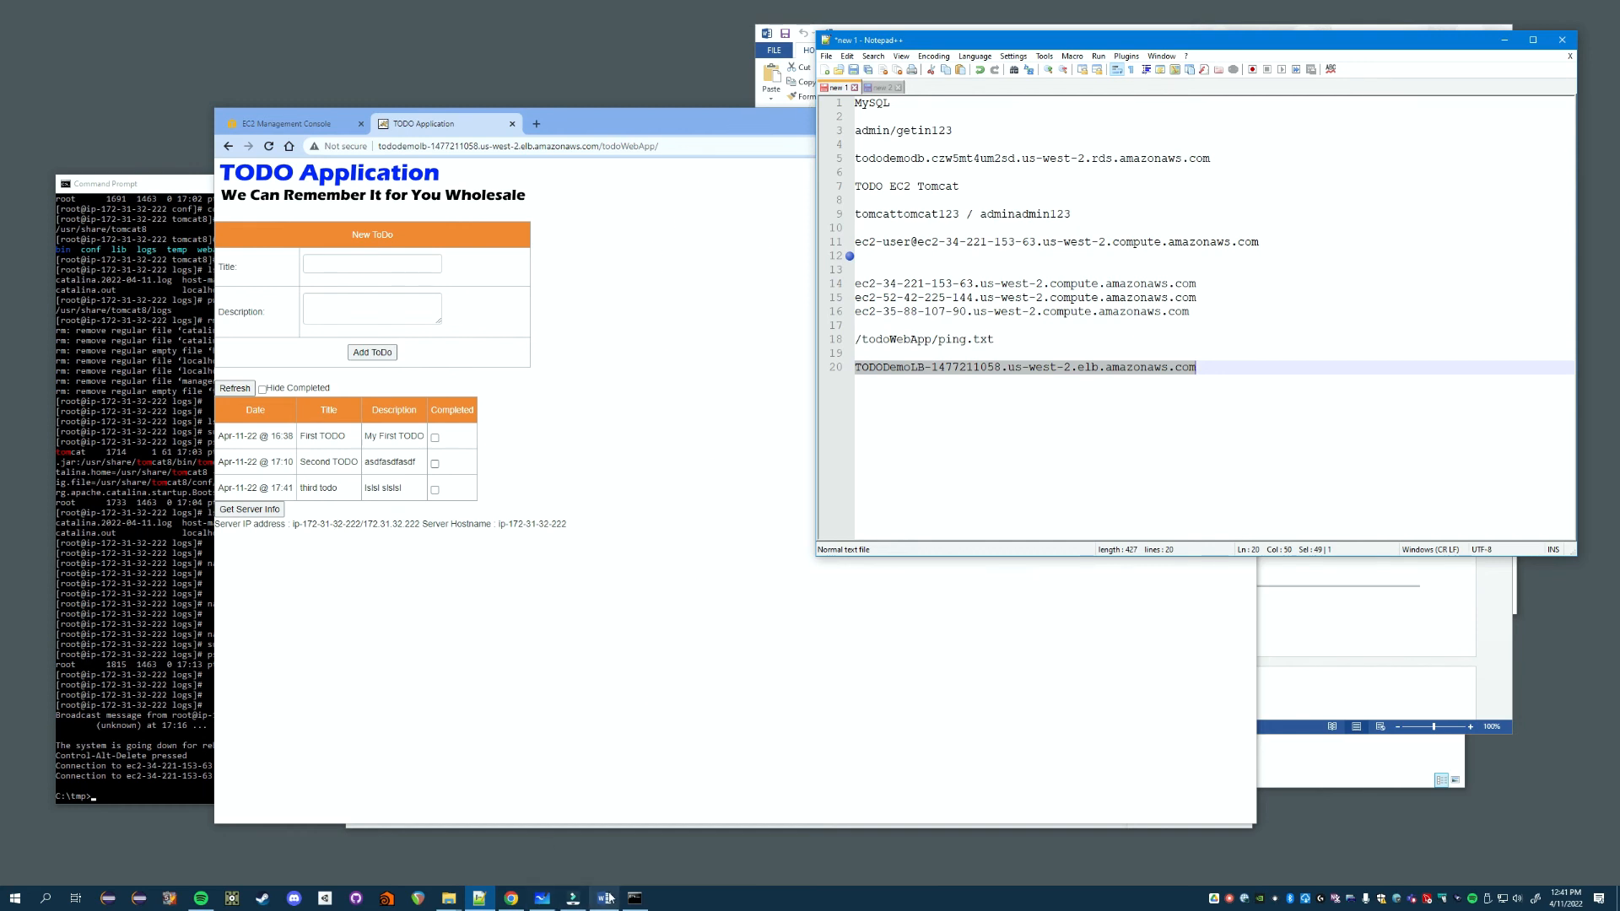
click(541, 898)
drag(749, 194, 967, 112)
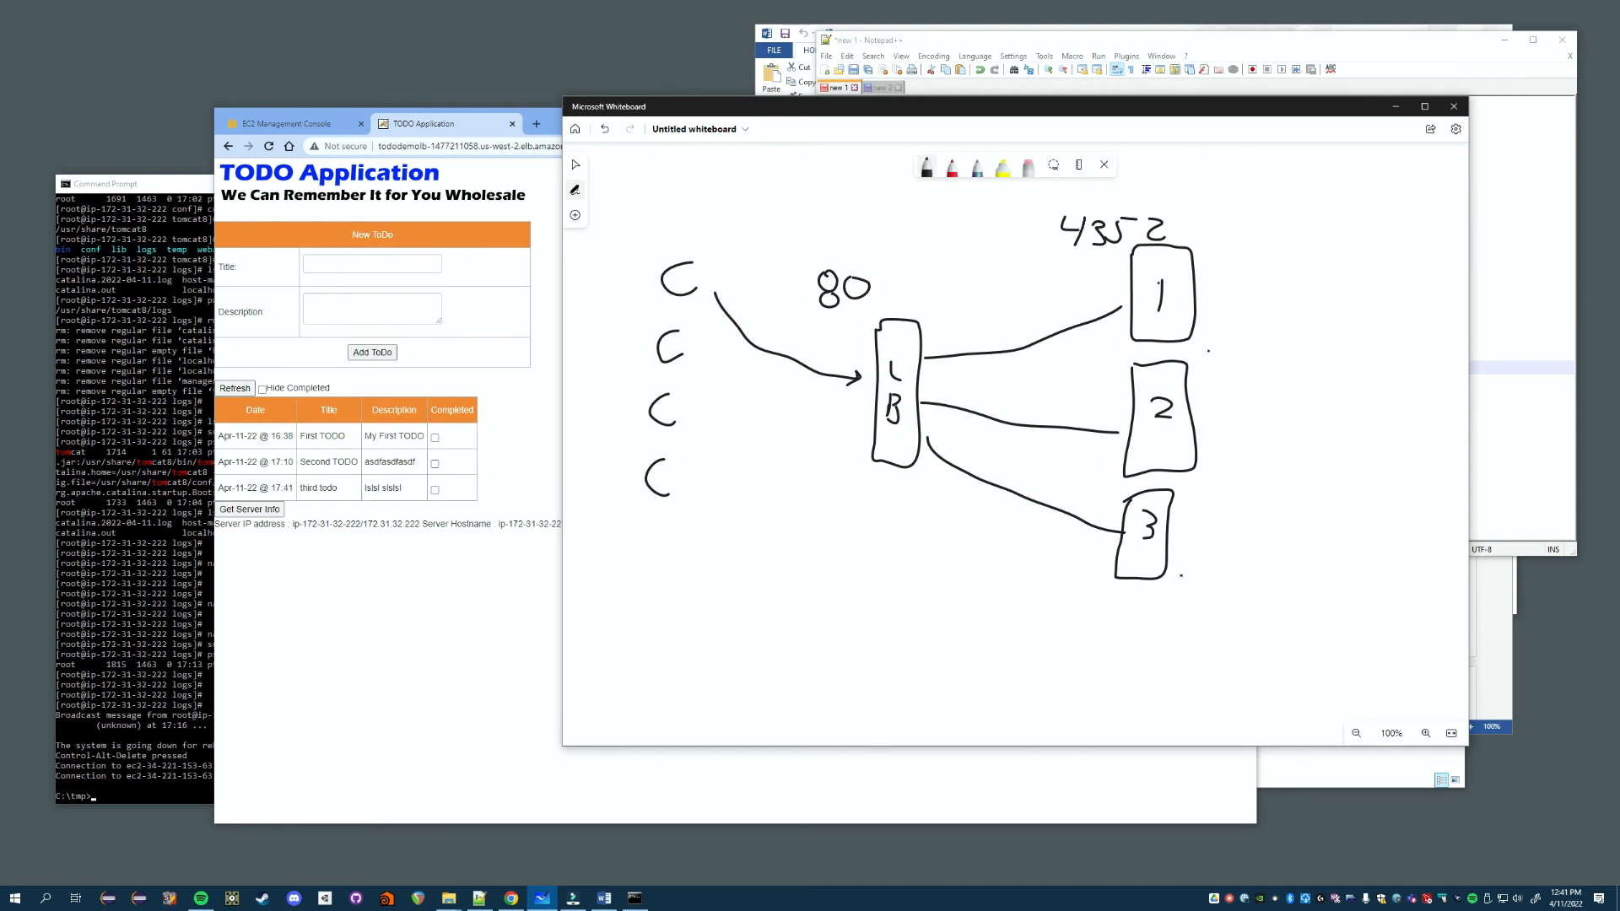
Request the server info repeatedly in the TODO application to see which instance answers each request
click(240, 510)
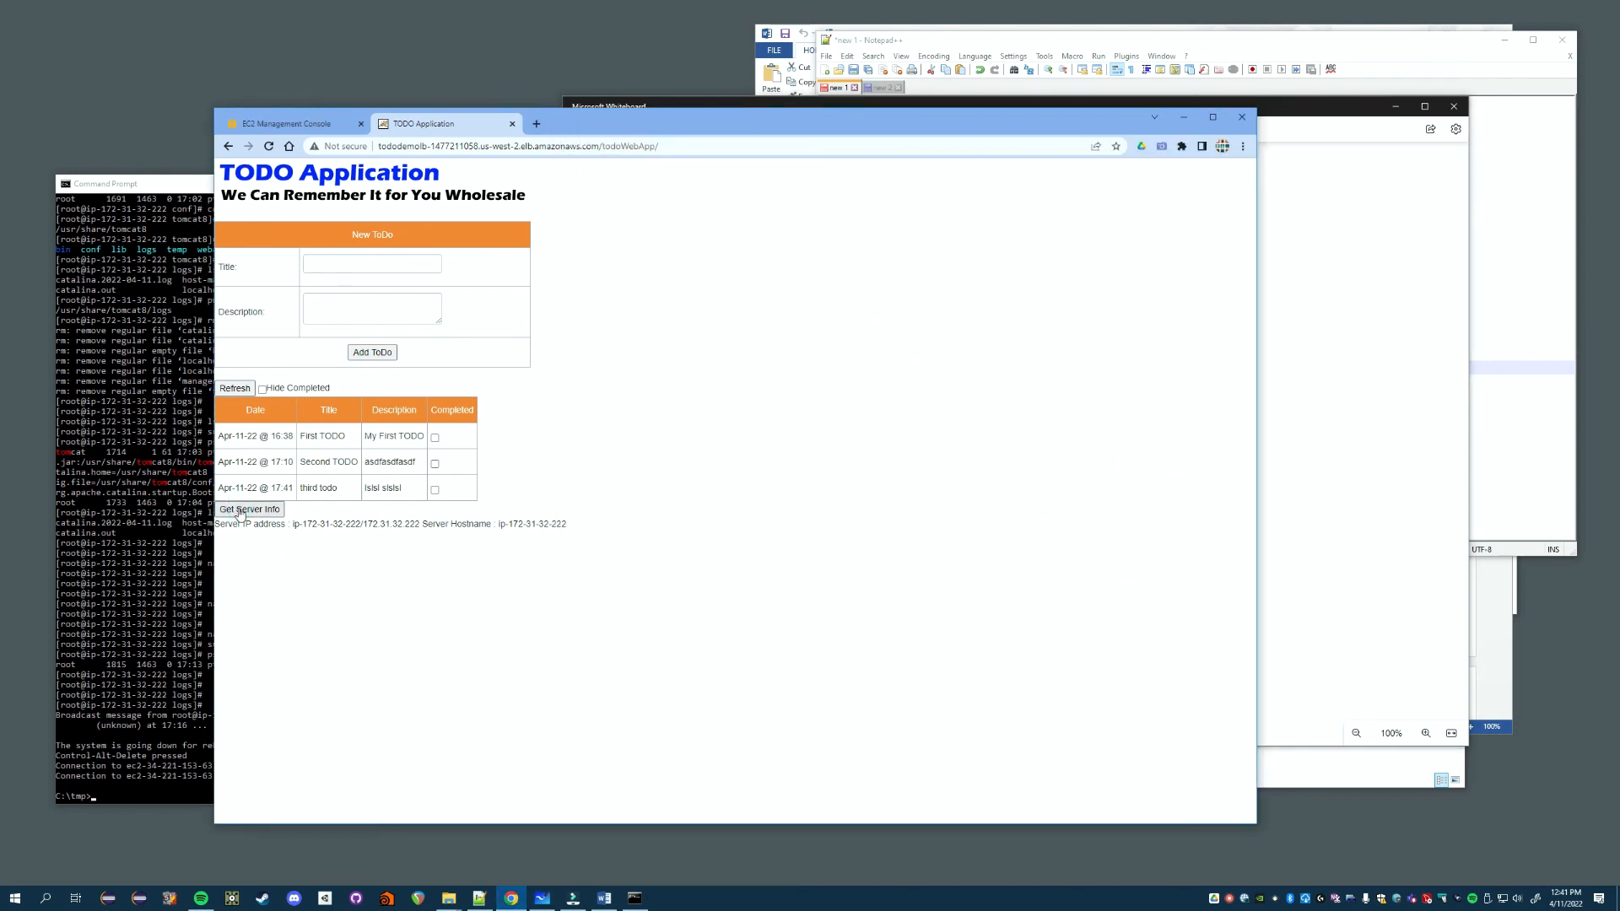
click(239, 510)
click(248, 512)
click(255, 514)
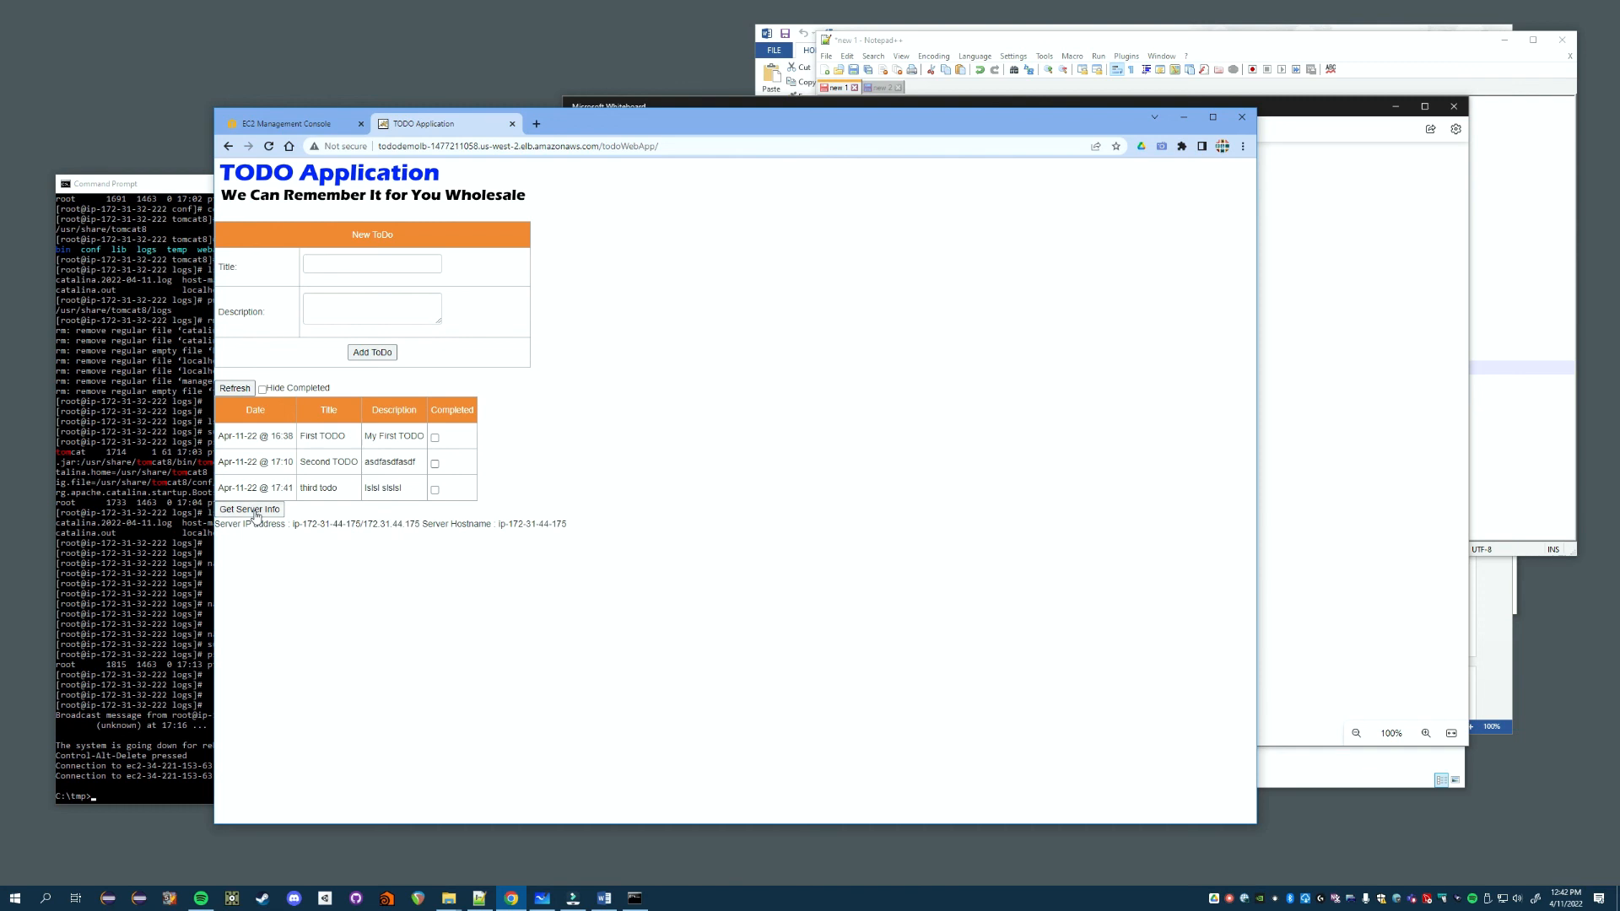
click(256, 515)
click(256, 514)
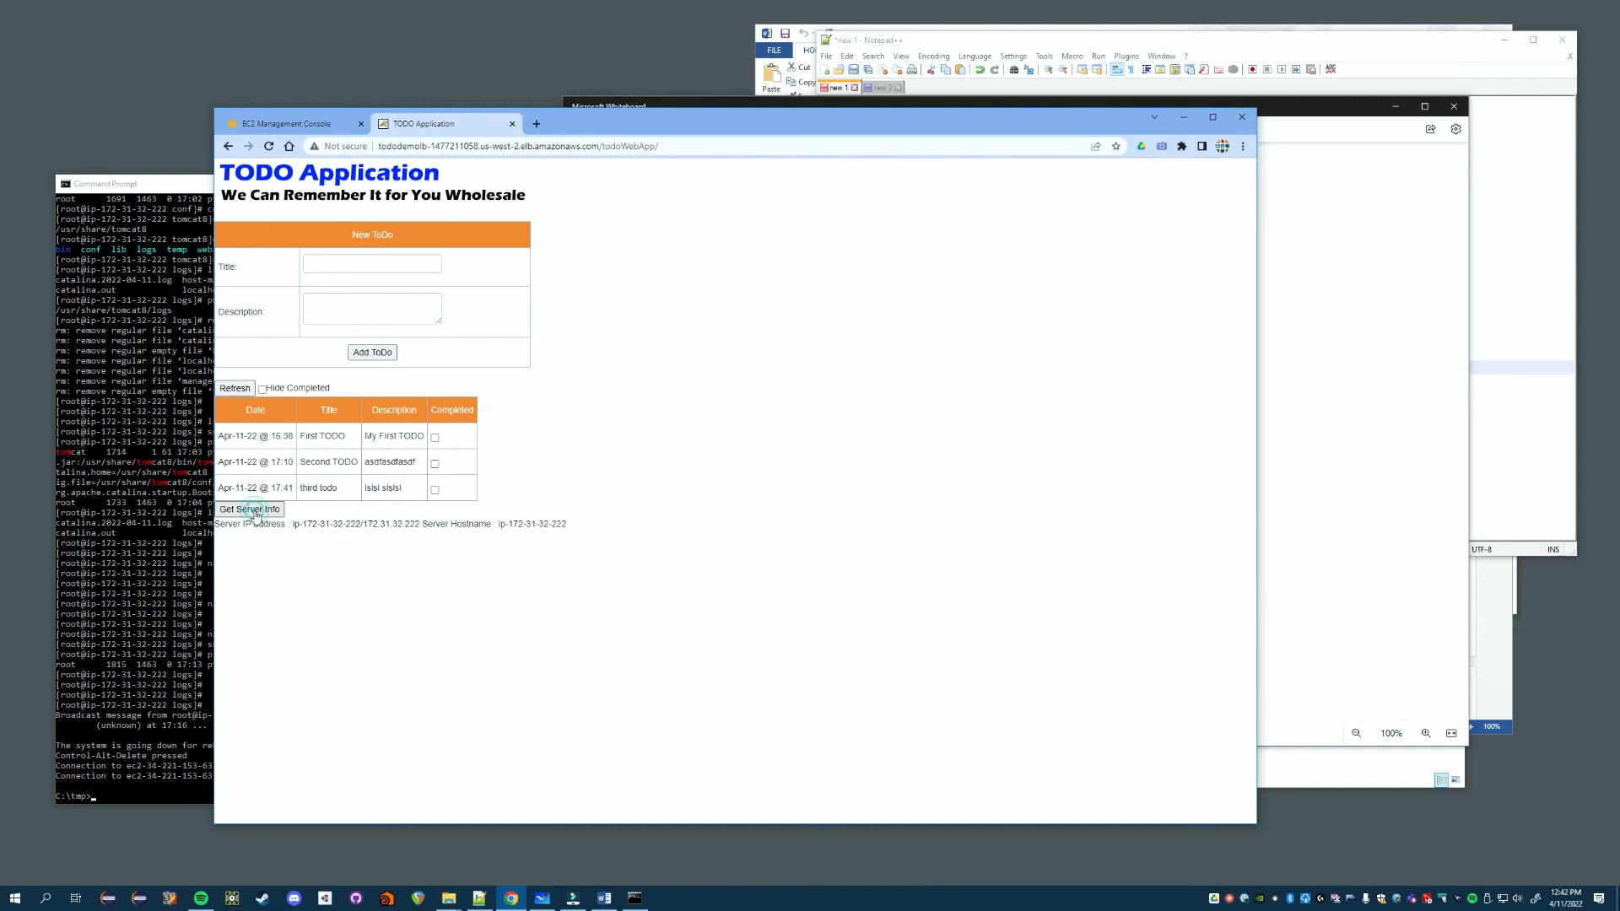
click(256, 515)
click(256, 513)
click(256, 513)
click(256, 513)
click(256, 513)
click(256, 513)
click(255, 513)
click(256, 513)
click(256, 513)
Rearrange the browser window to view the whiteboard's load balancer diagram, and return to the TODO application
drag(802, 126, 748, 234)
click(798, 110)
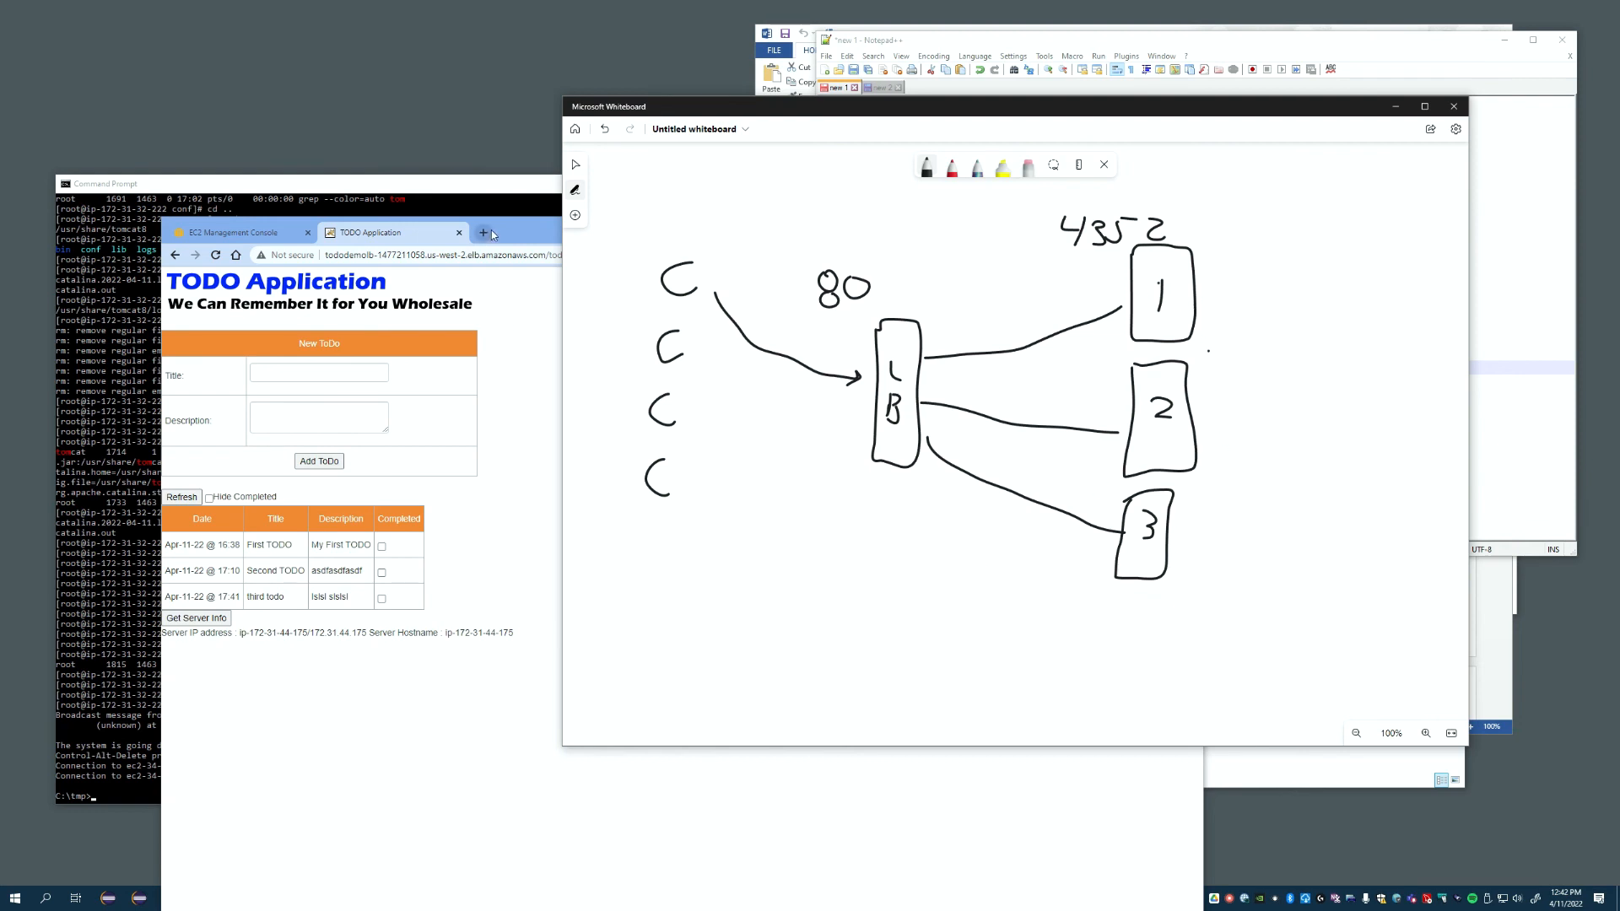
drag(487, 241, 482, 143)
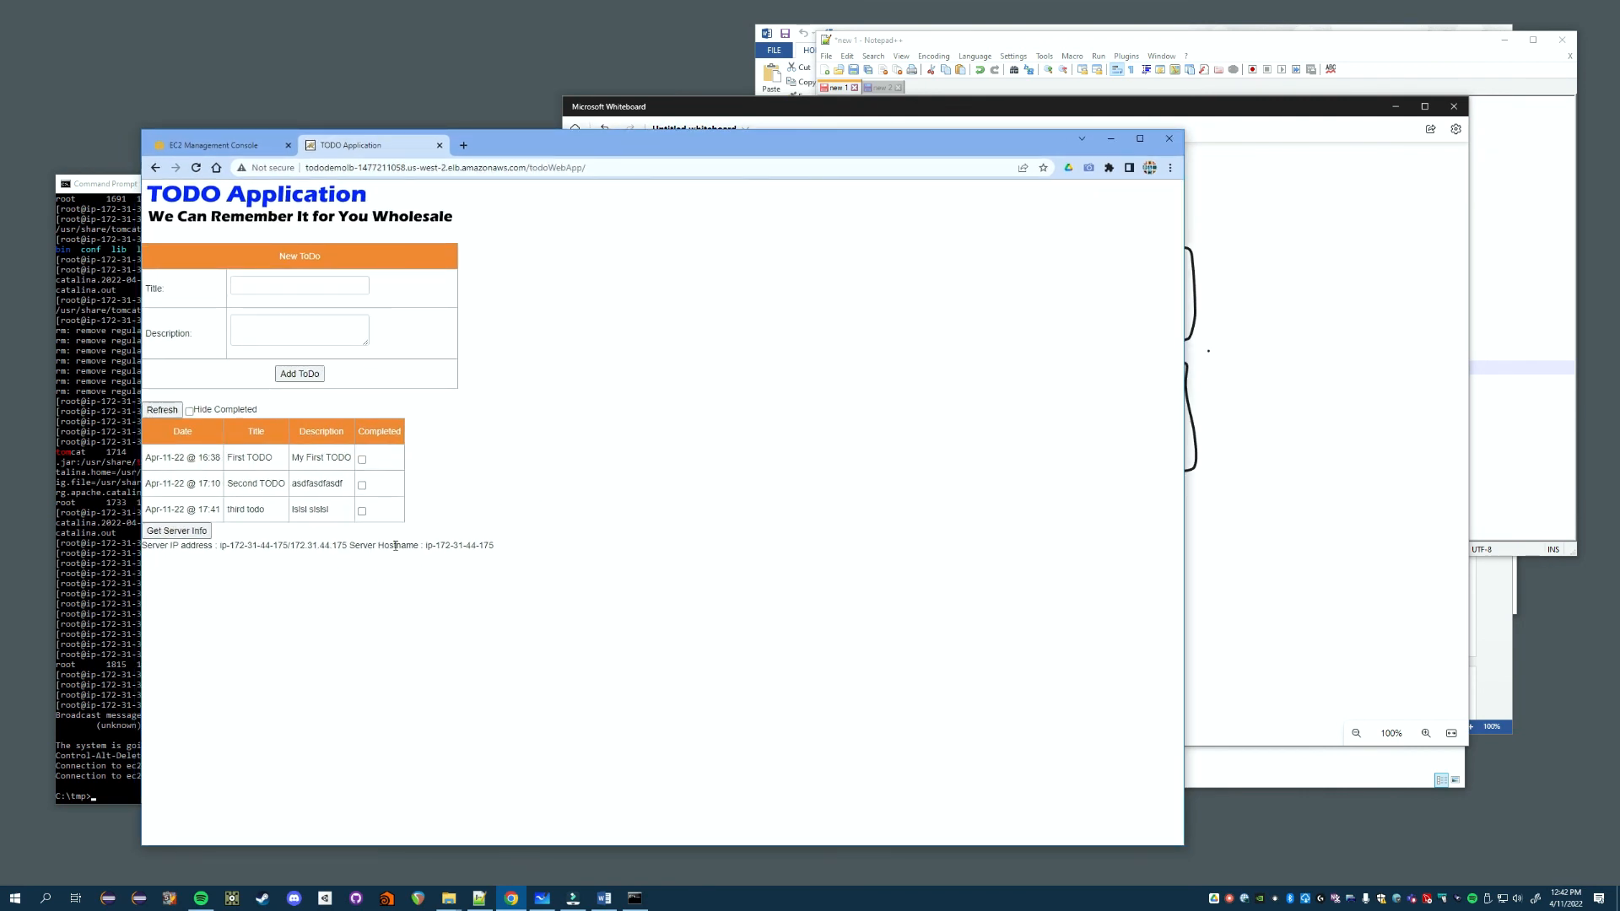
Request the server info a few more times, and check the status of the instances registered with TODODemoLB
click(173, 534)
click(173, 533)
click(171, 531)
click(238, 147)
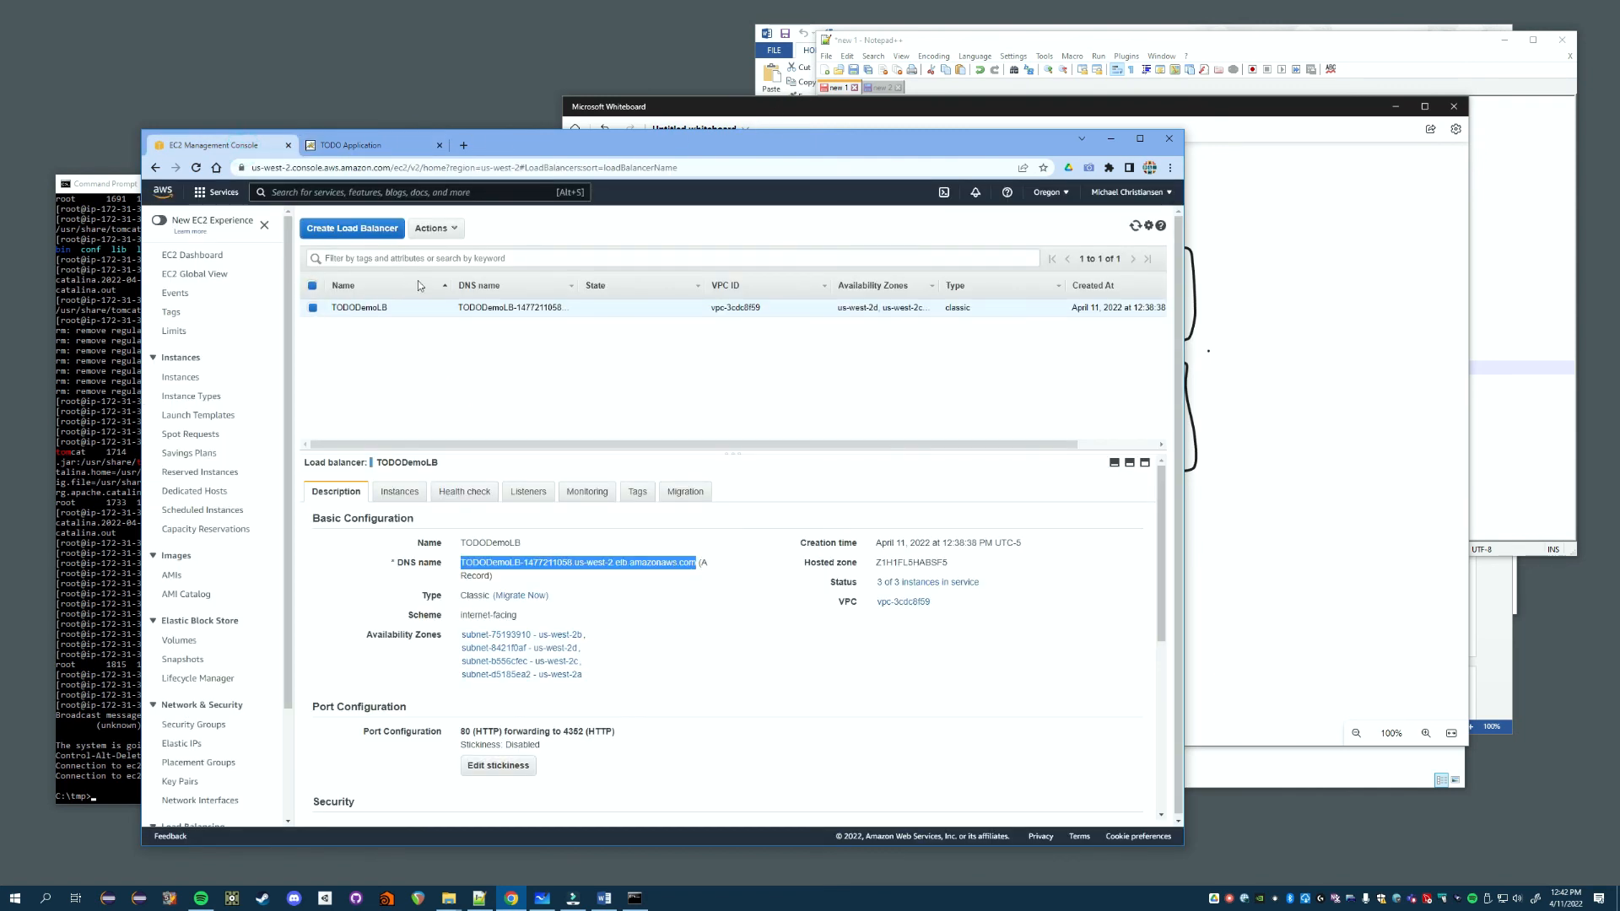
click(393, 495)
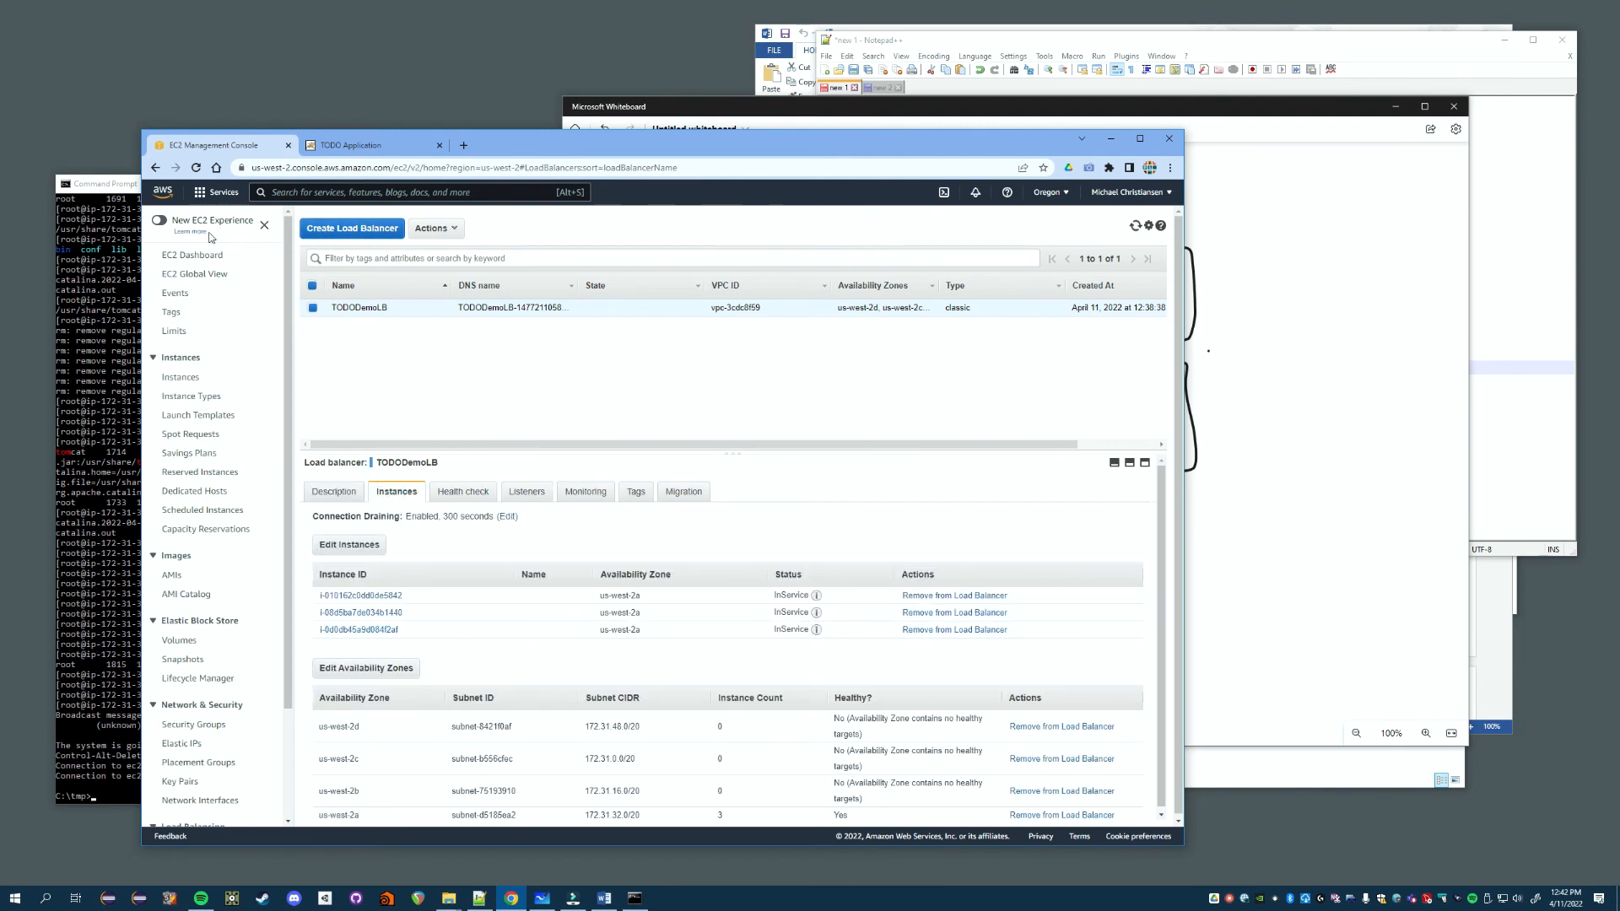
click(173, 379)
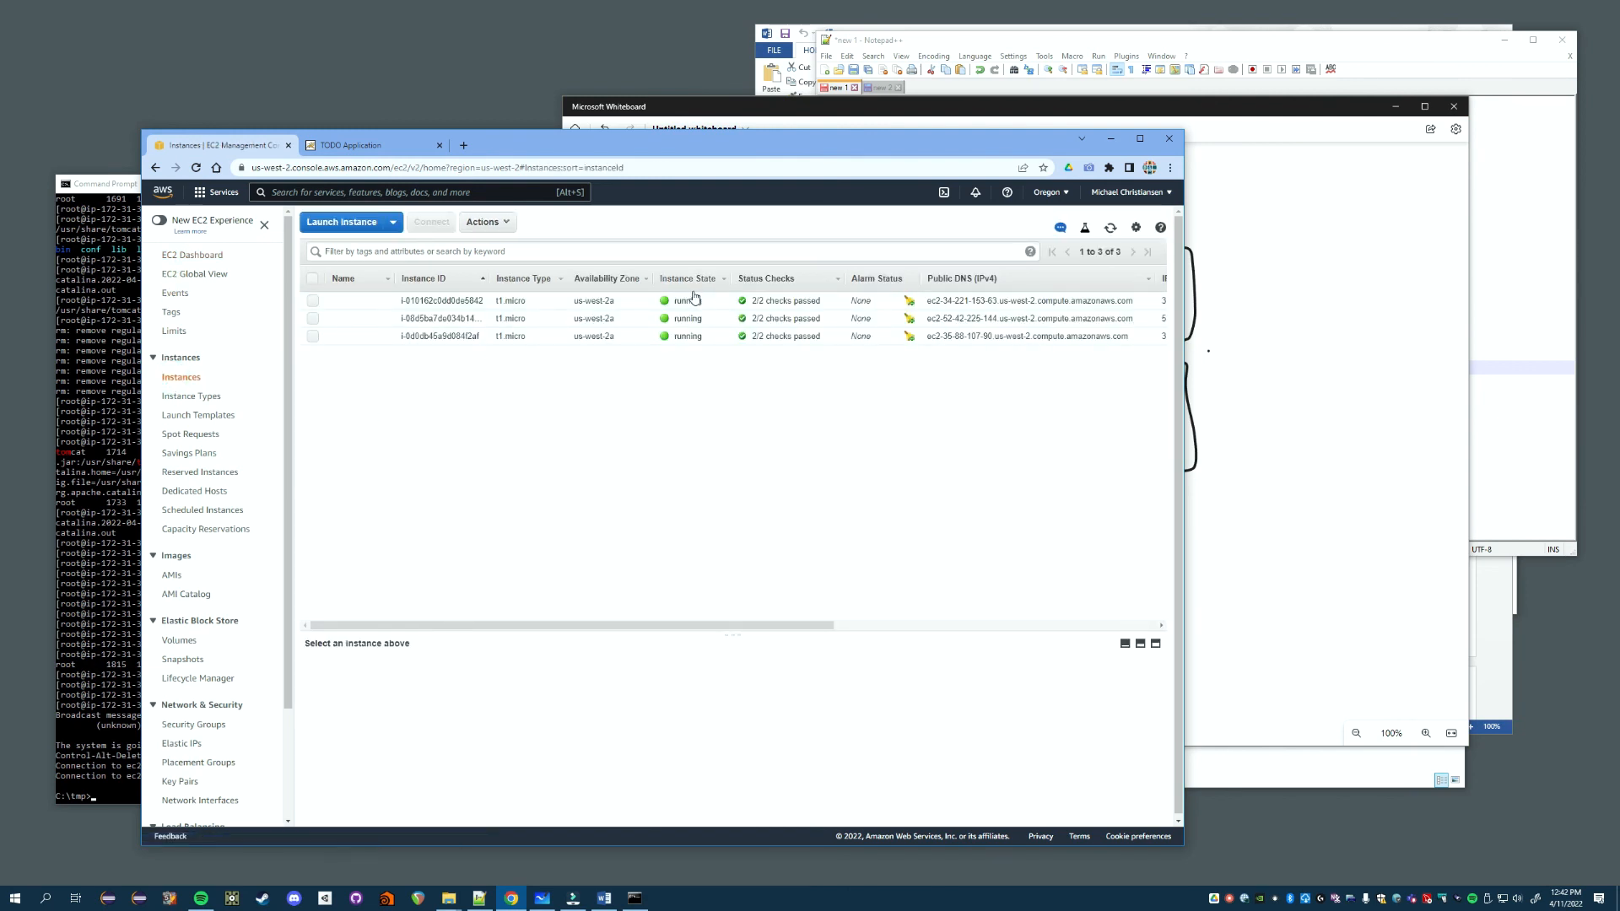
click(313, 301)
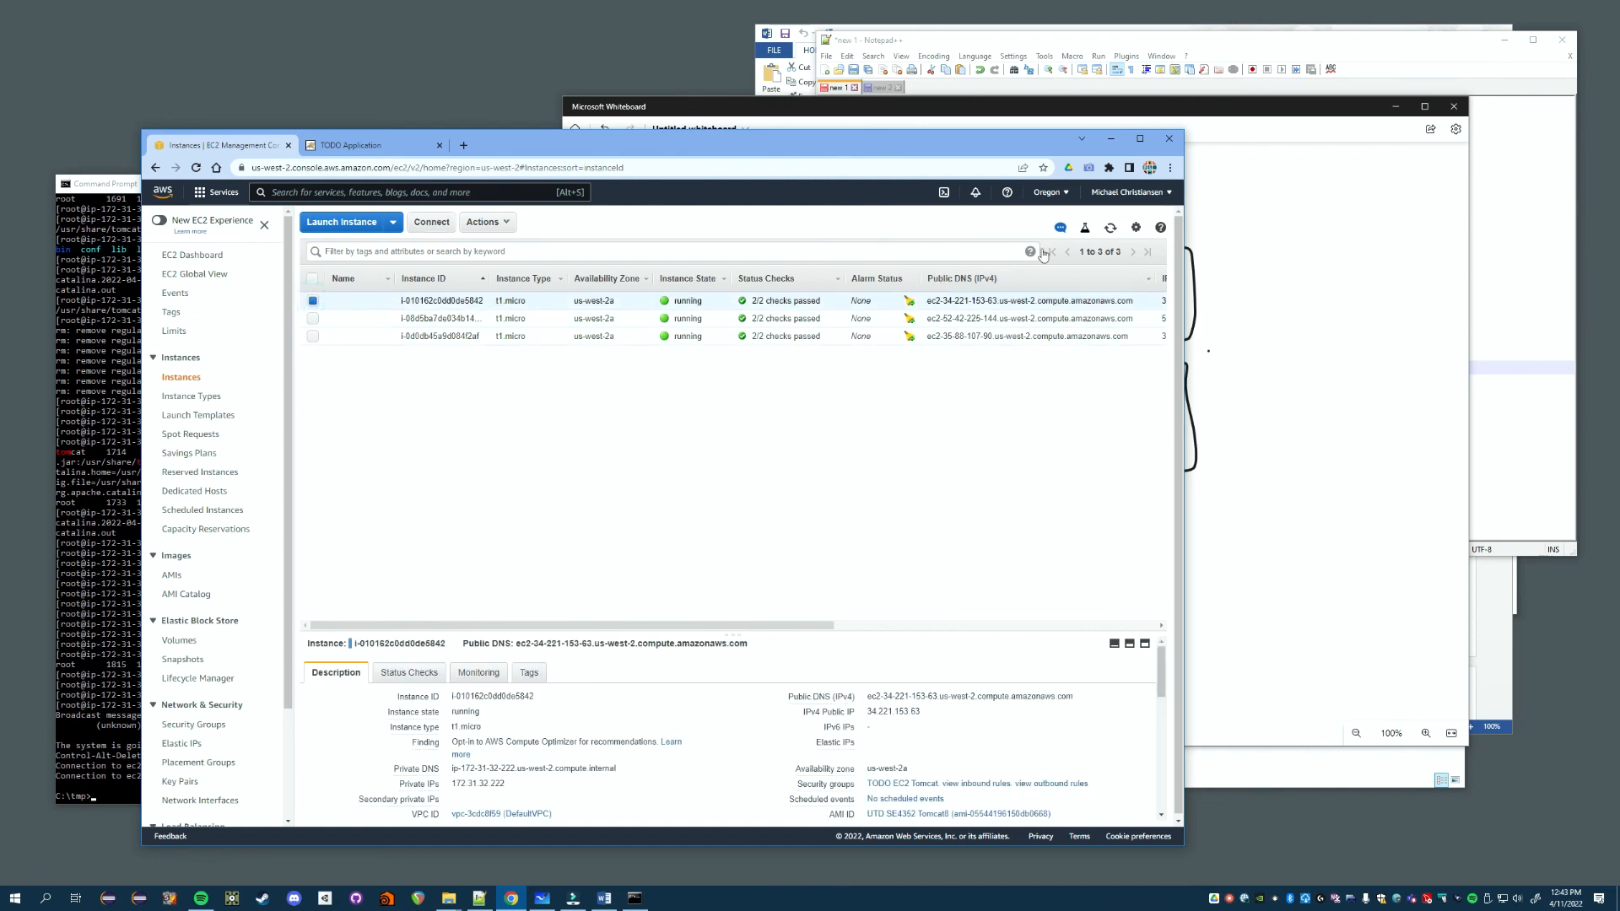
click(478, 223)
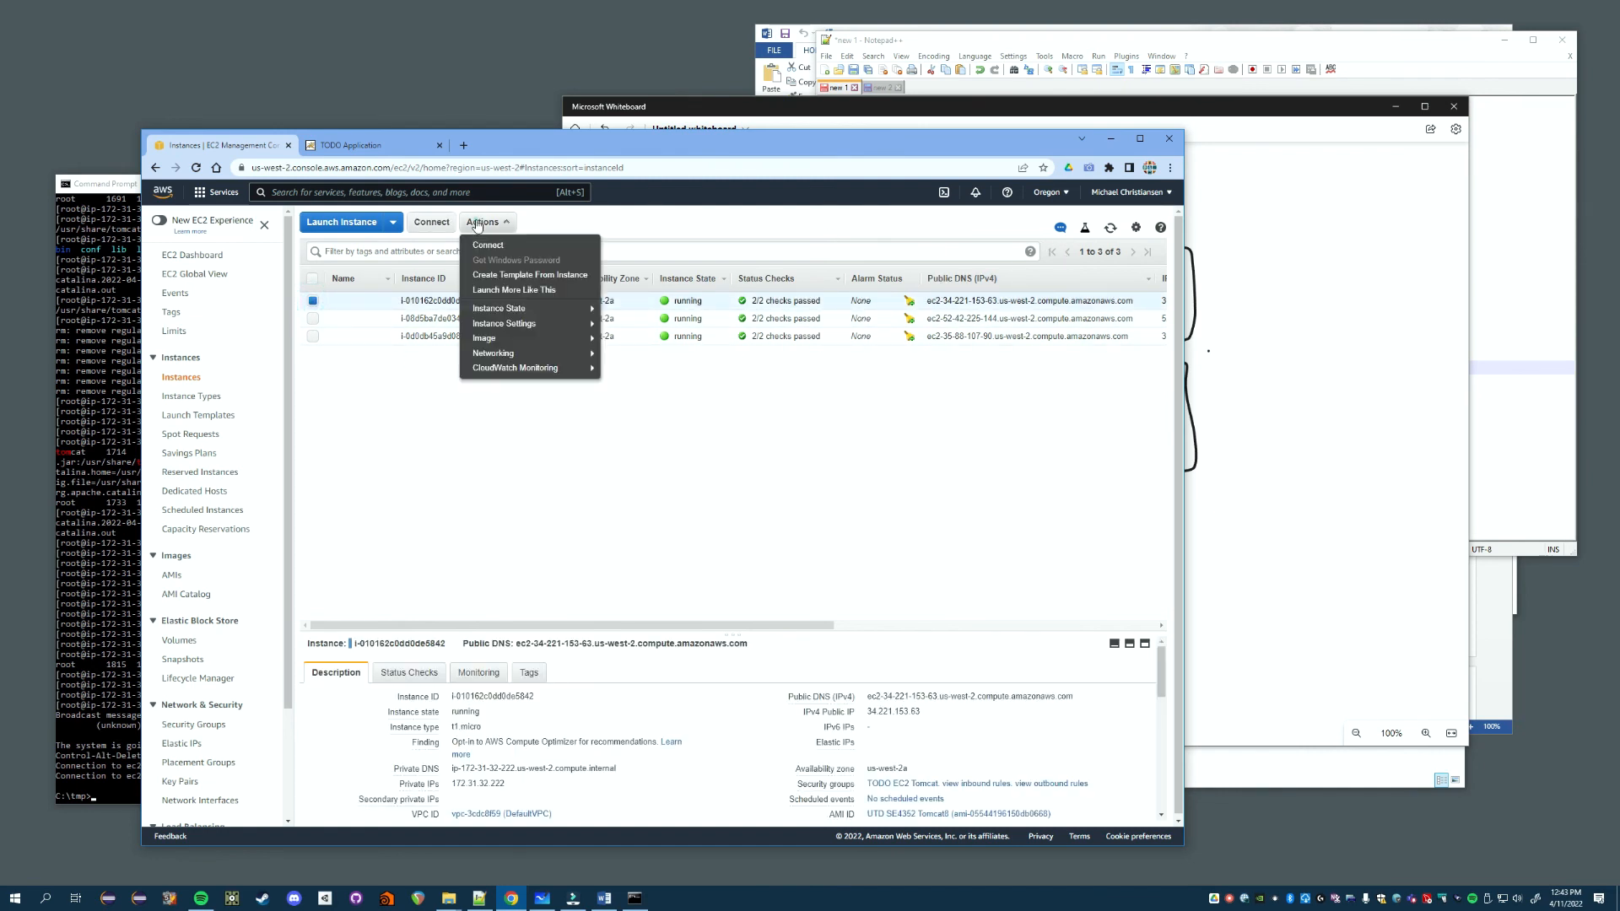
mouse_move(543, 312)
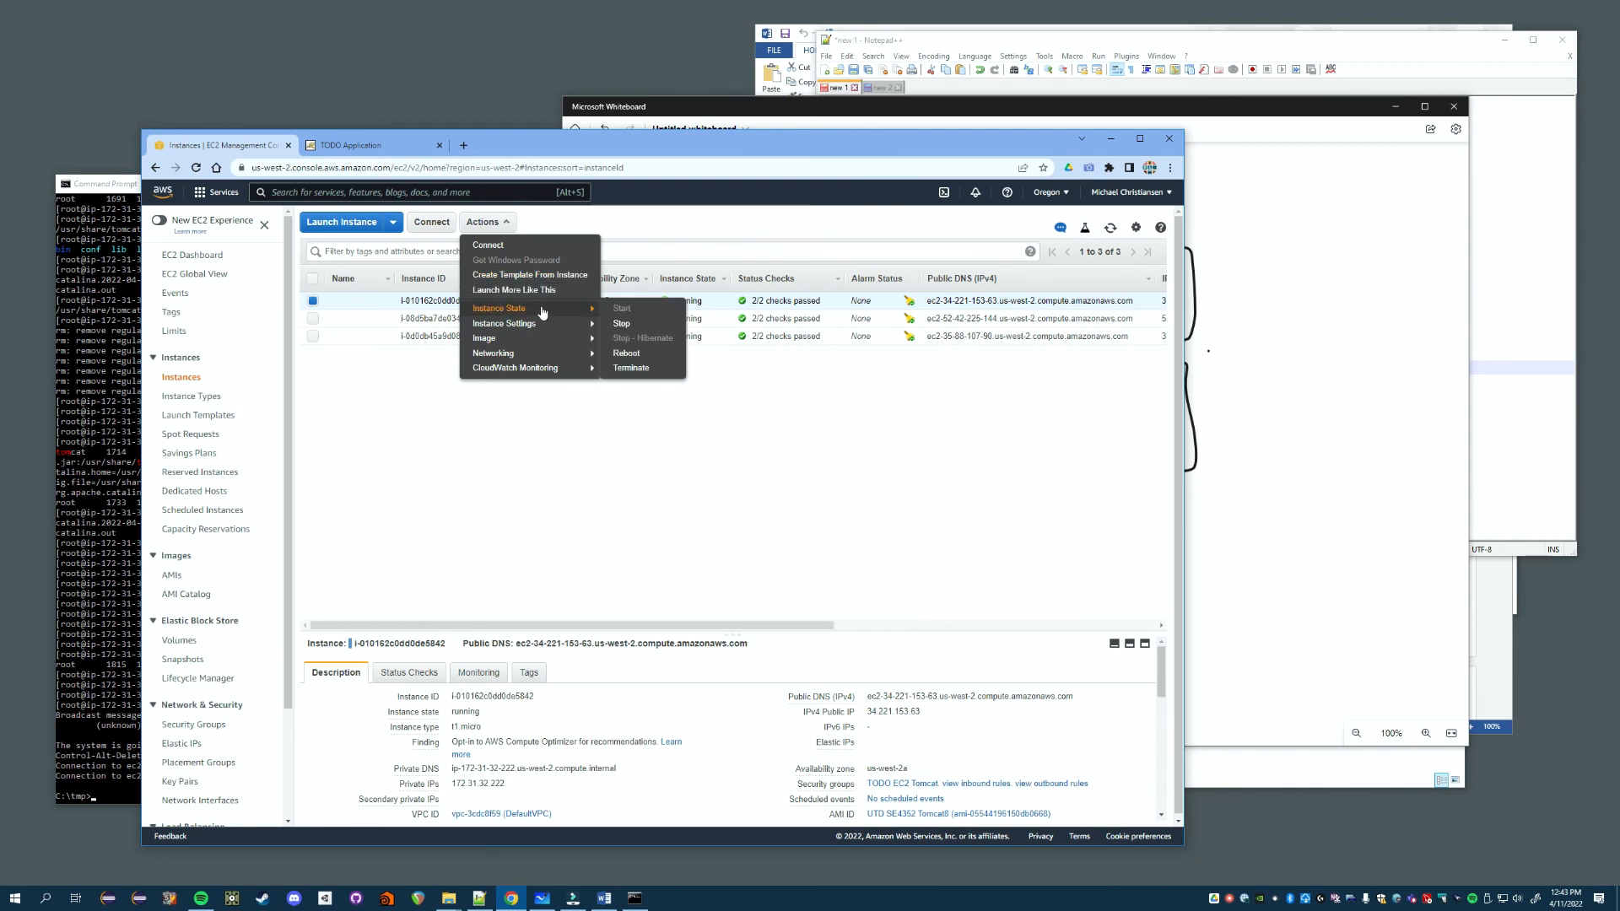
click(619, 324)
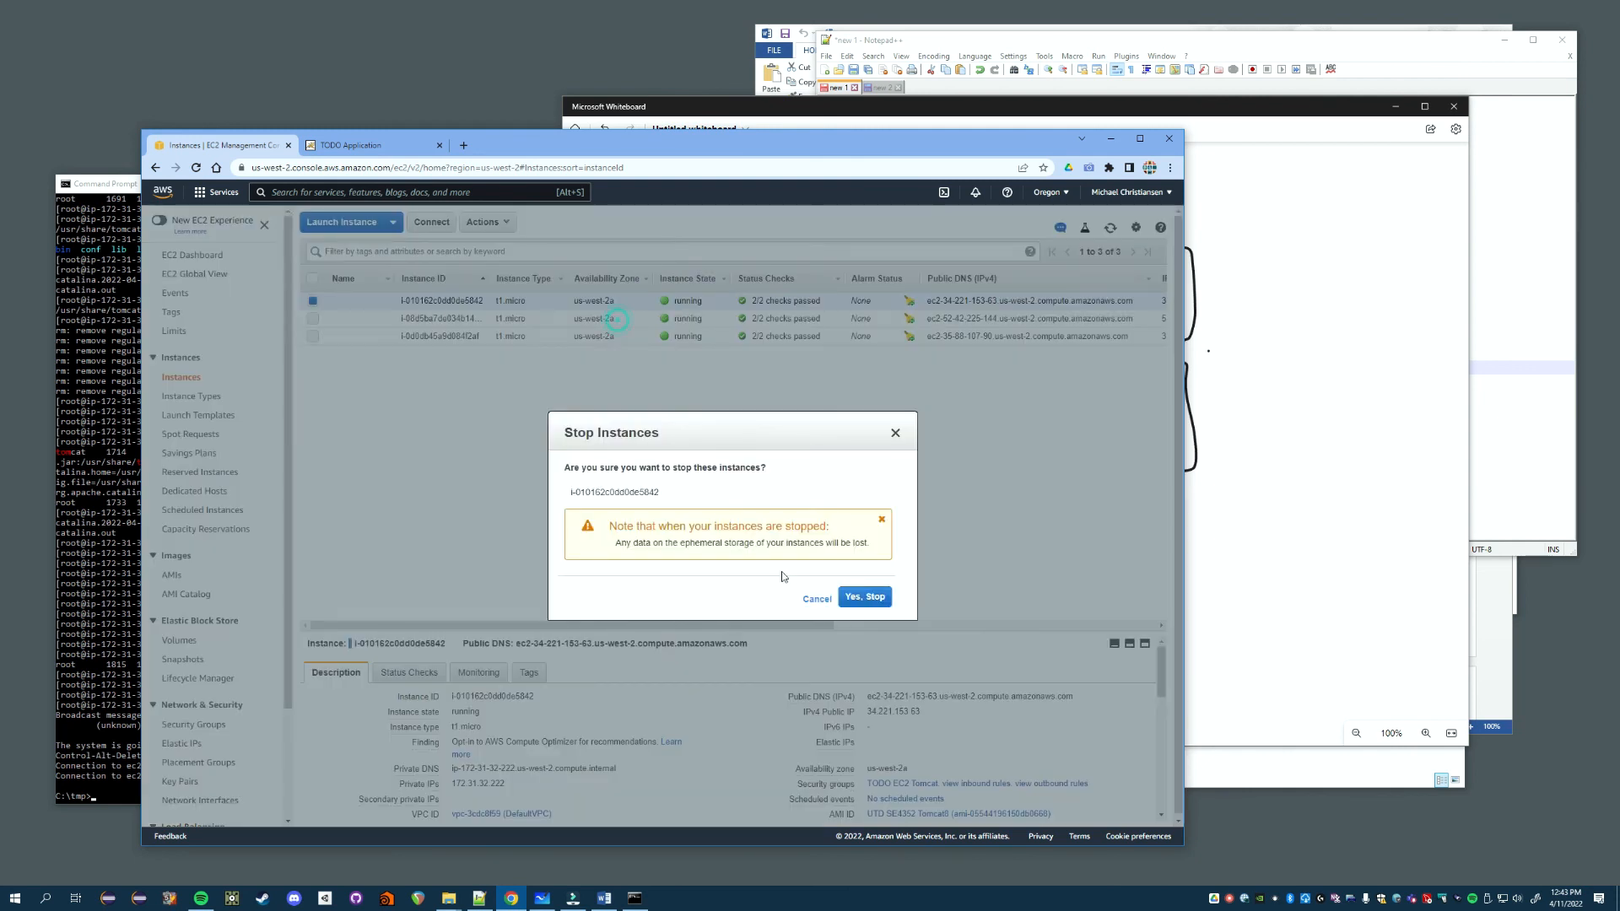
click(867, 599)
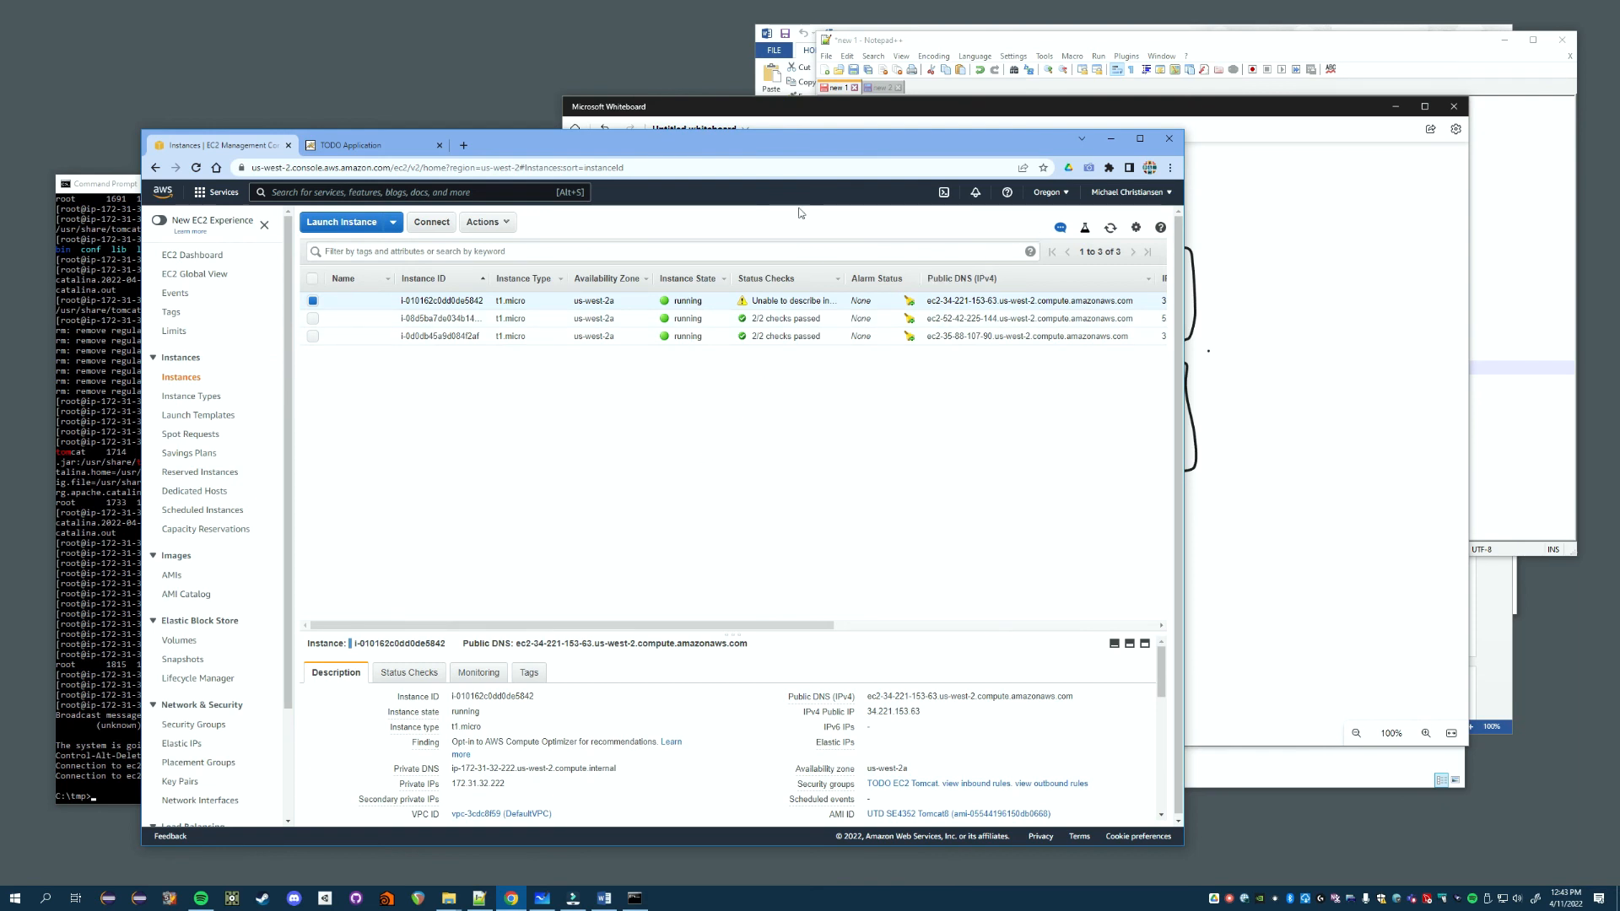
click(1111, 227)
Check the status of TODODemoLB's registered instances and reload the TODO application through the load balancer
scroll(168, 646, down, 3)
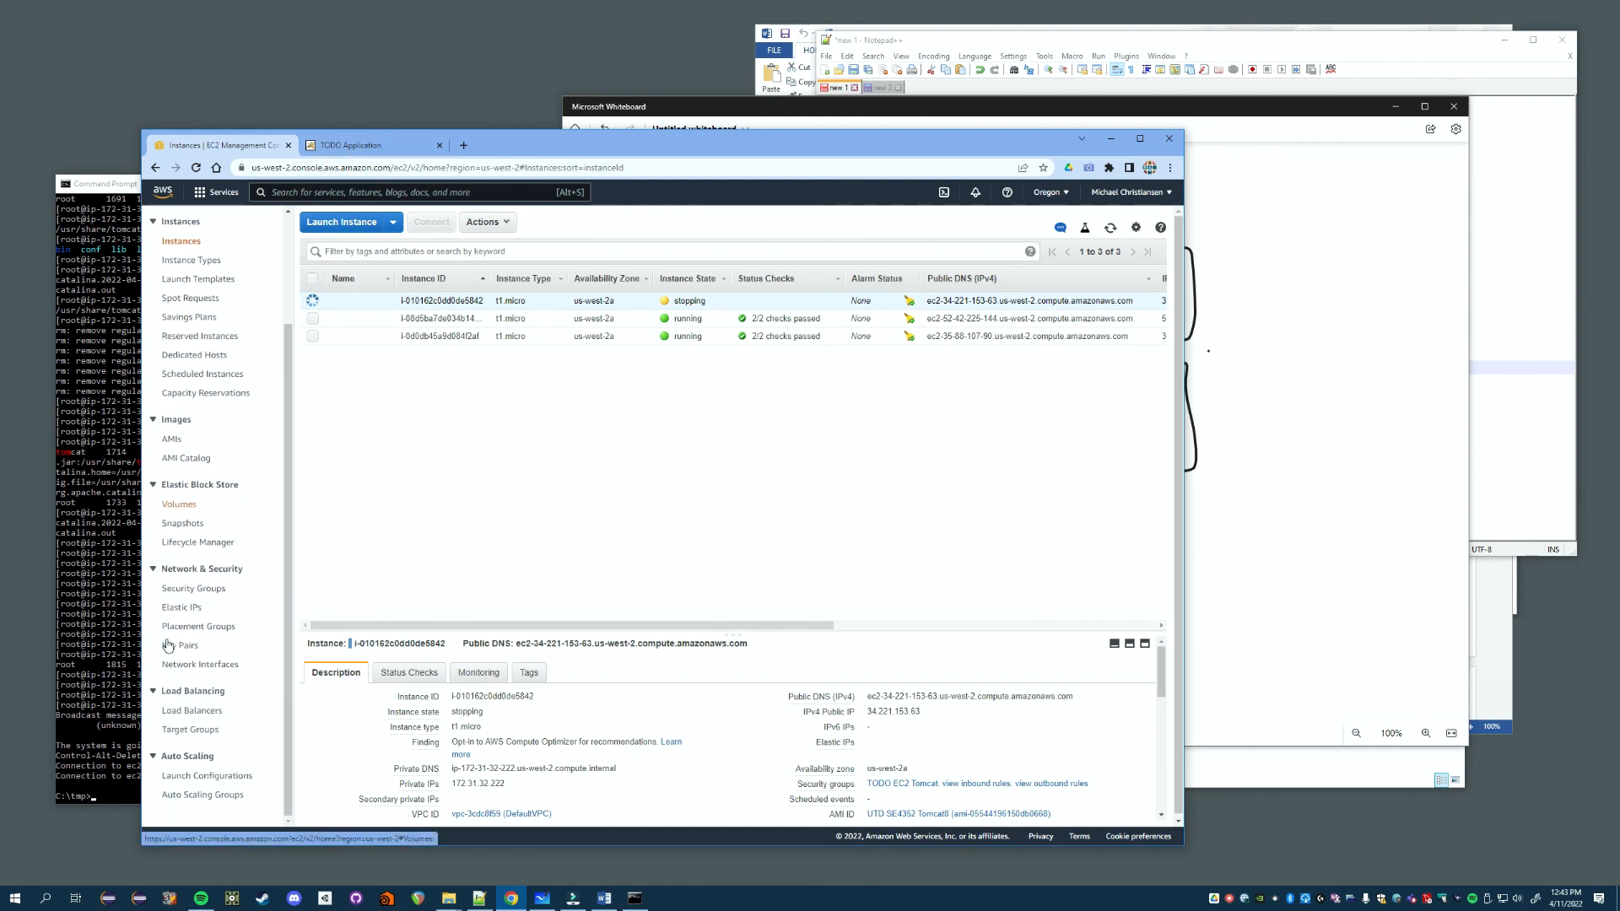
click(182, 711)
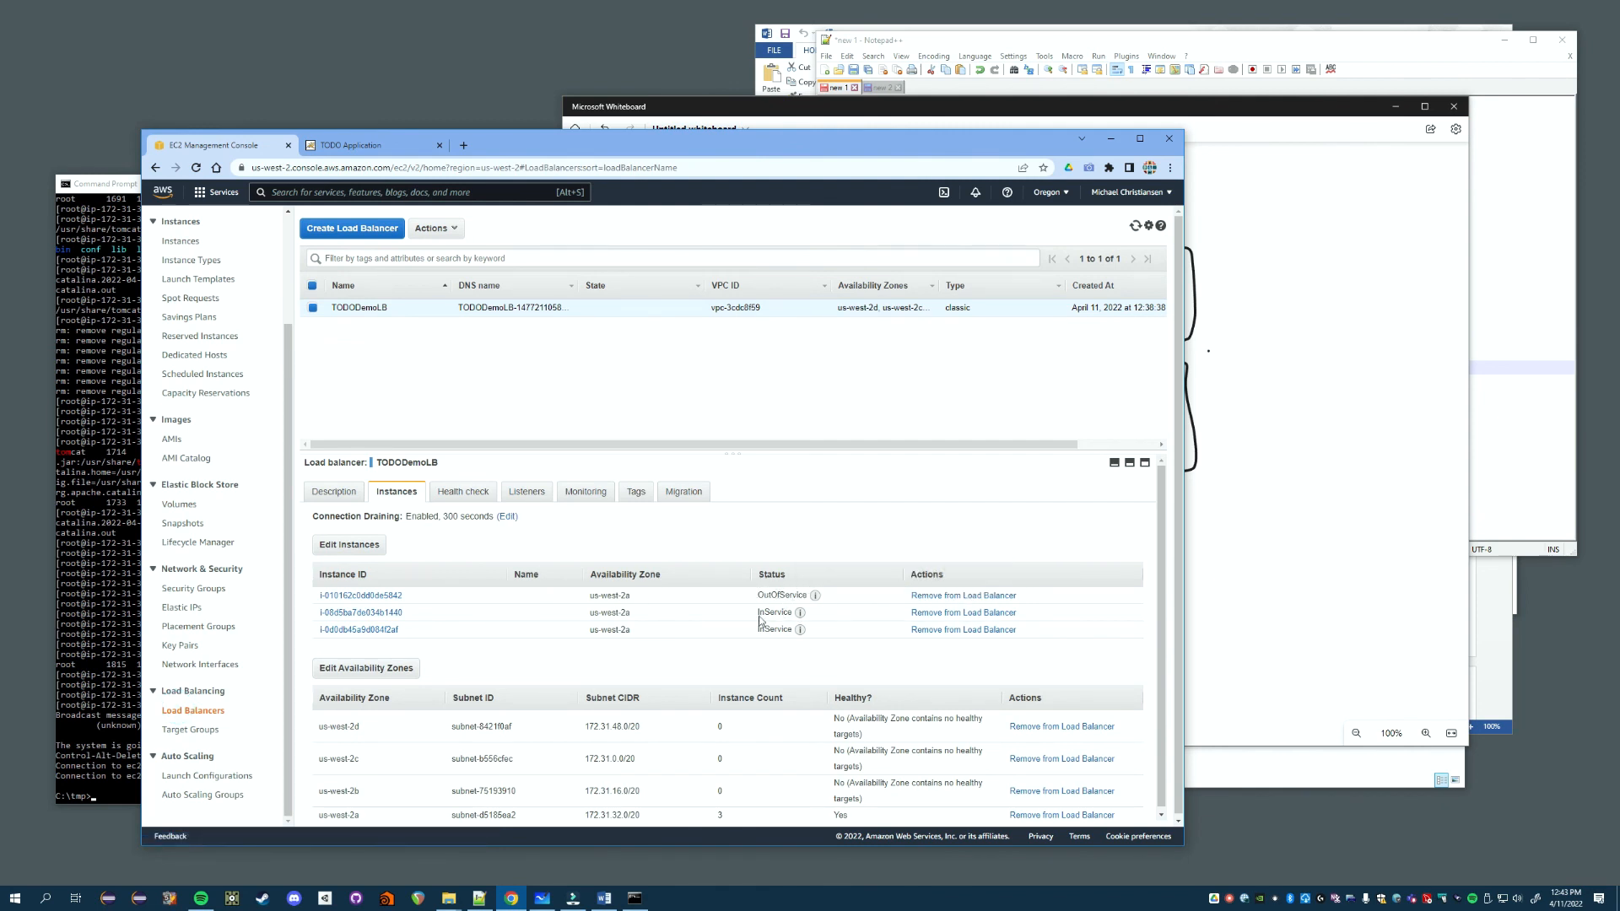
click(368, 139)
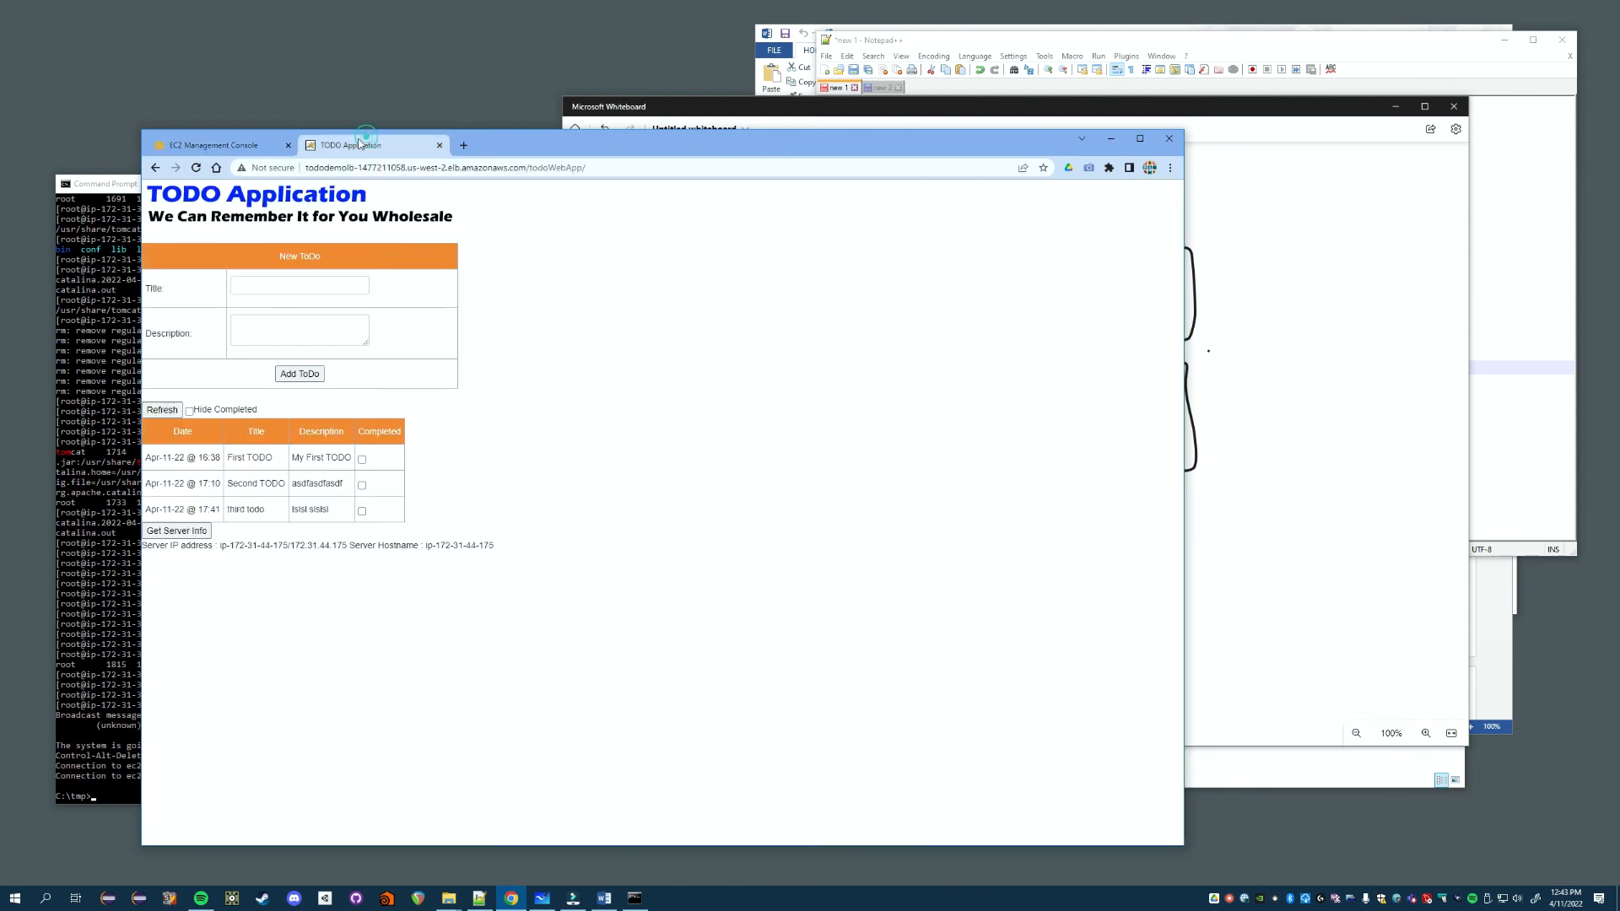
click(196, 168)
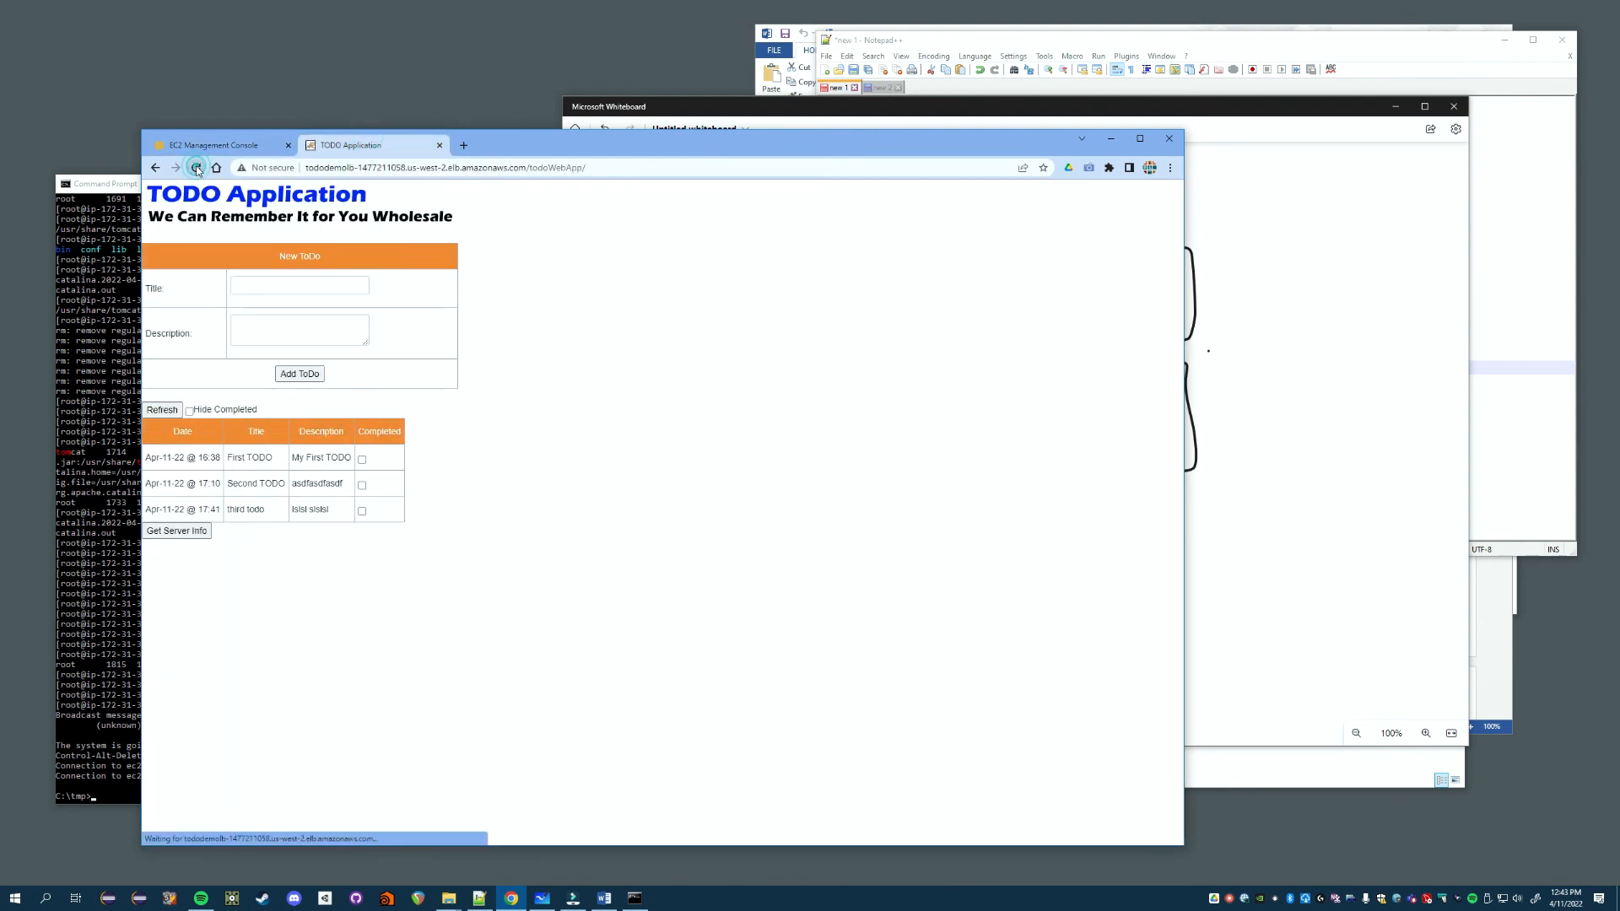
Add another ToDo with a placeholder title and the description "kdkdkdk dkdkdk"
click(272, 288)
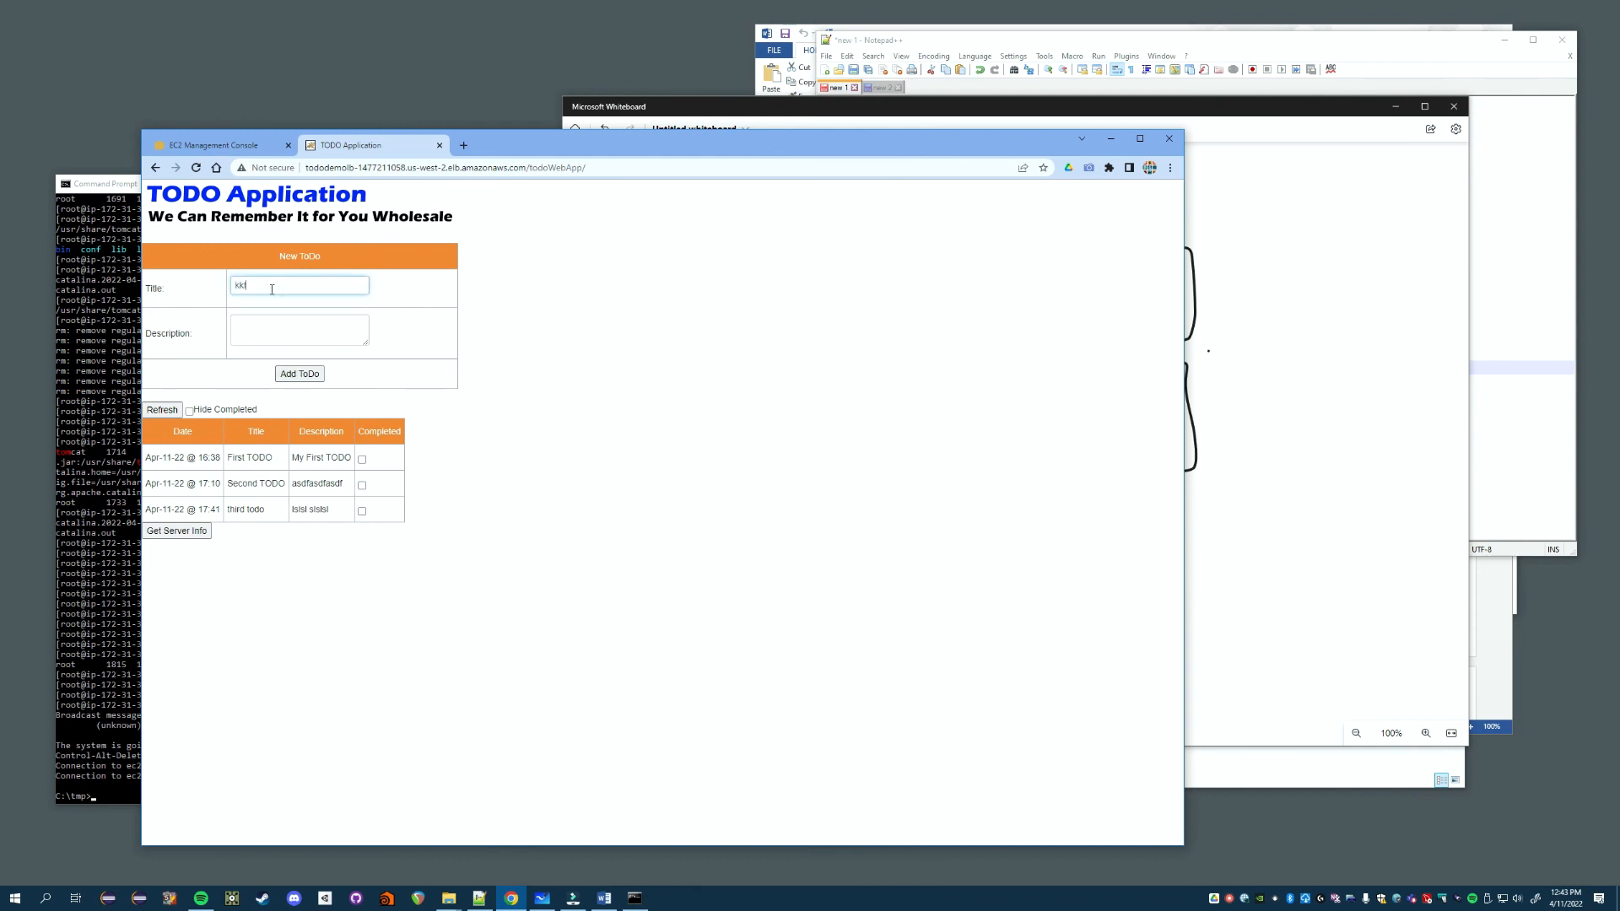
text(kdkdkdk dkdkdk)
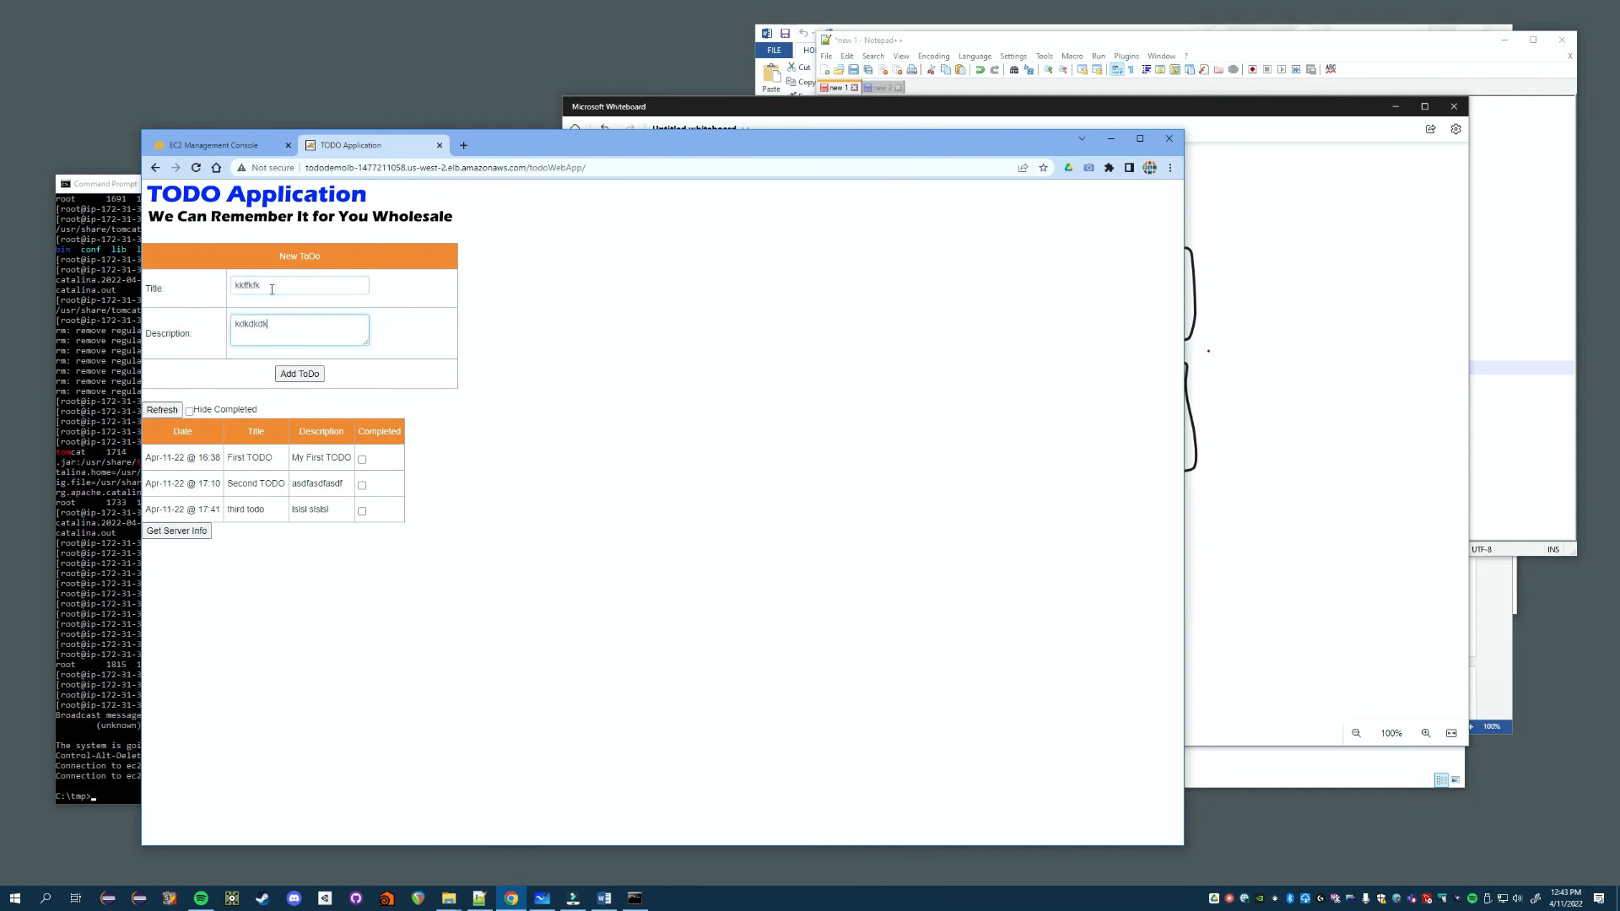
click(287, 376)
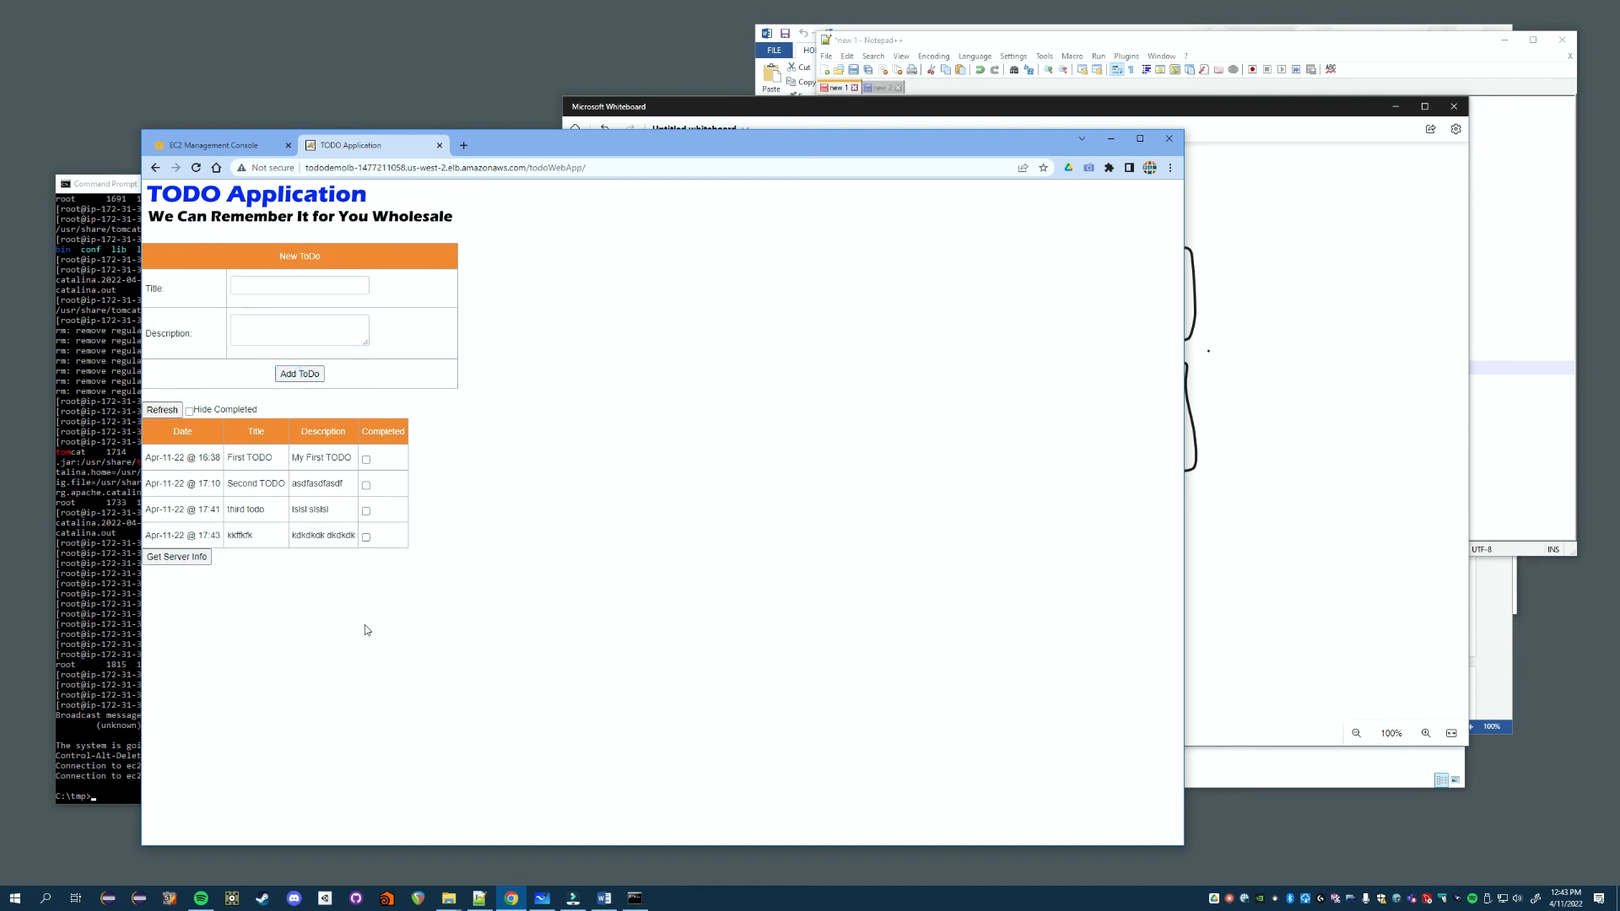
Request the server info several times to see which instances answer, and return to TODODemoLB's instance status
click(172, 559)
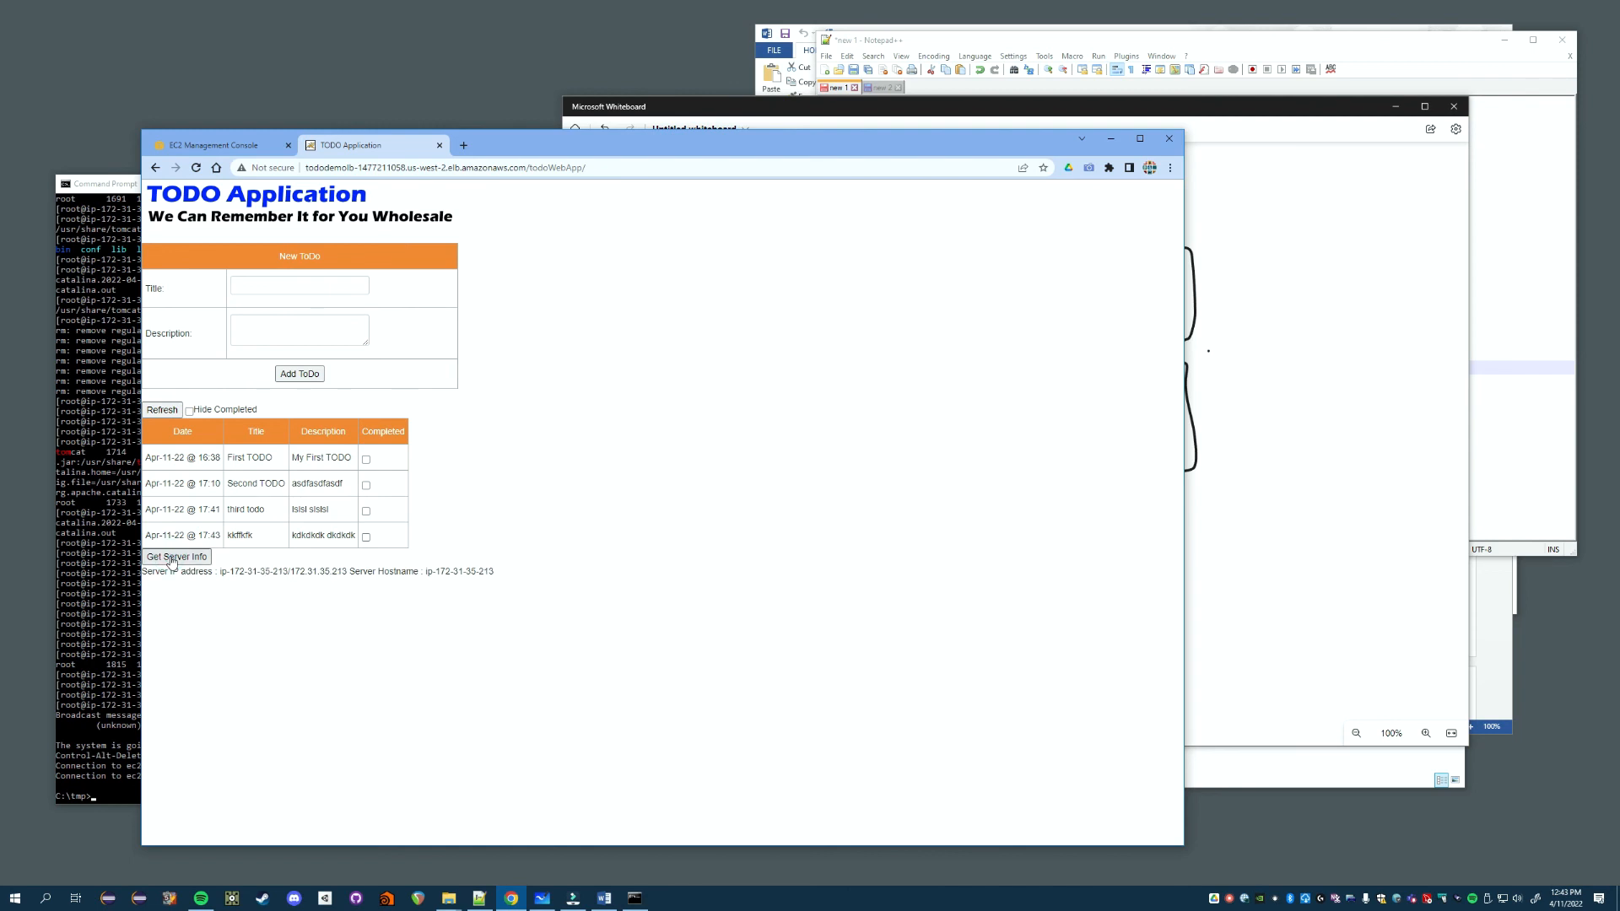
click(172, 559)
click(171, 559)
click(171, 558)
click(171, 558)
click(231, 144)
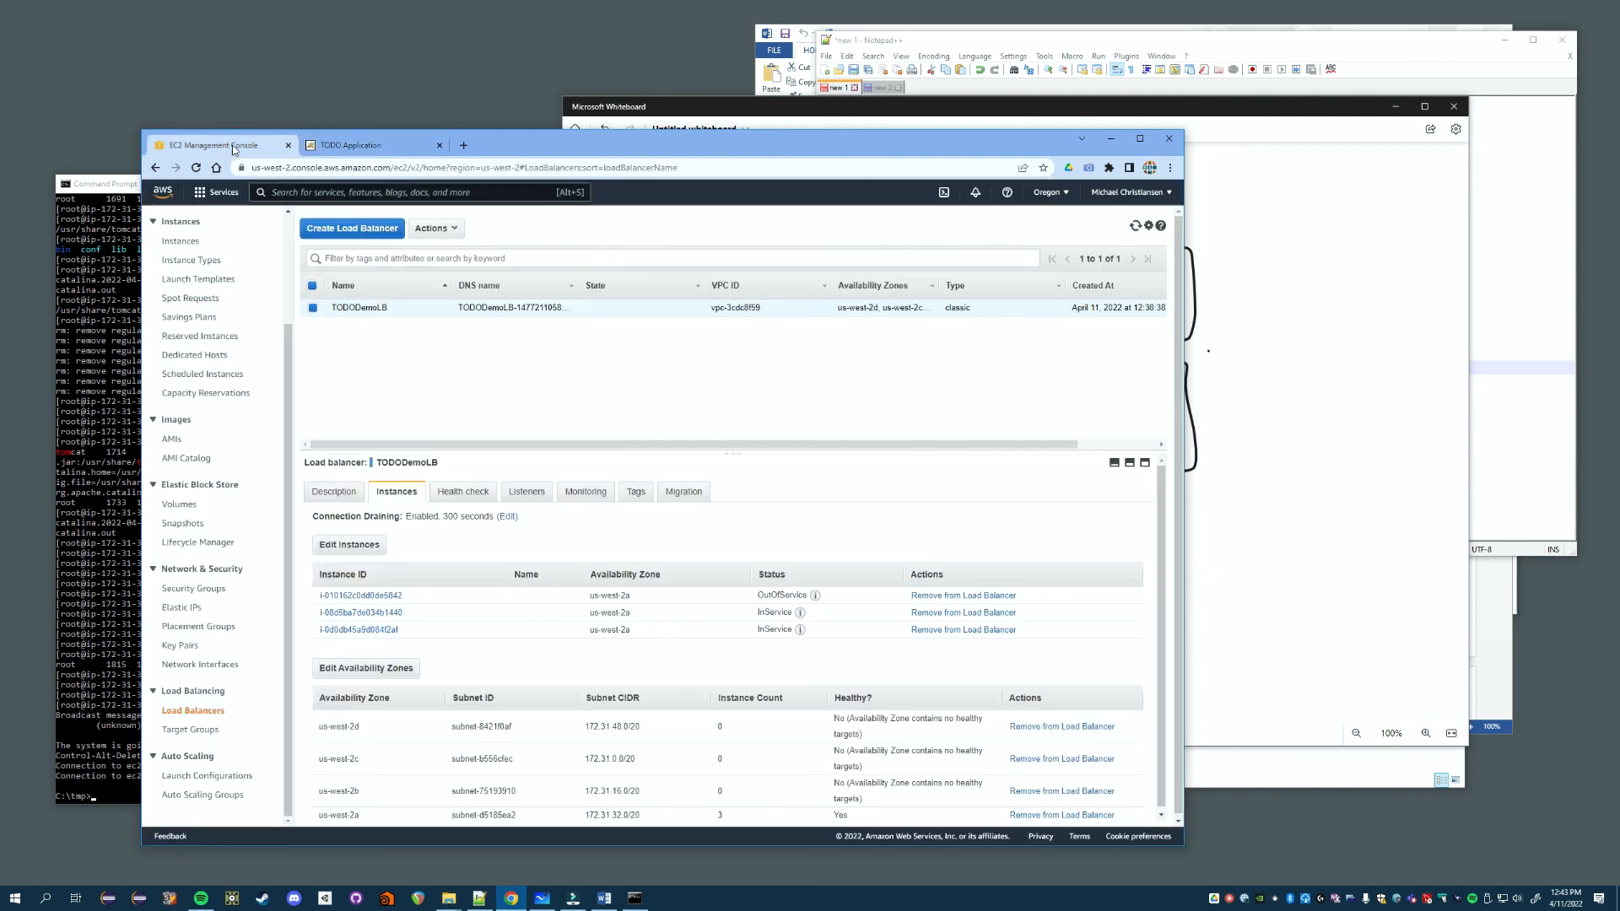
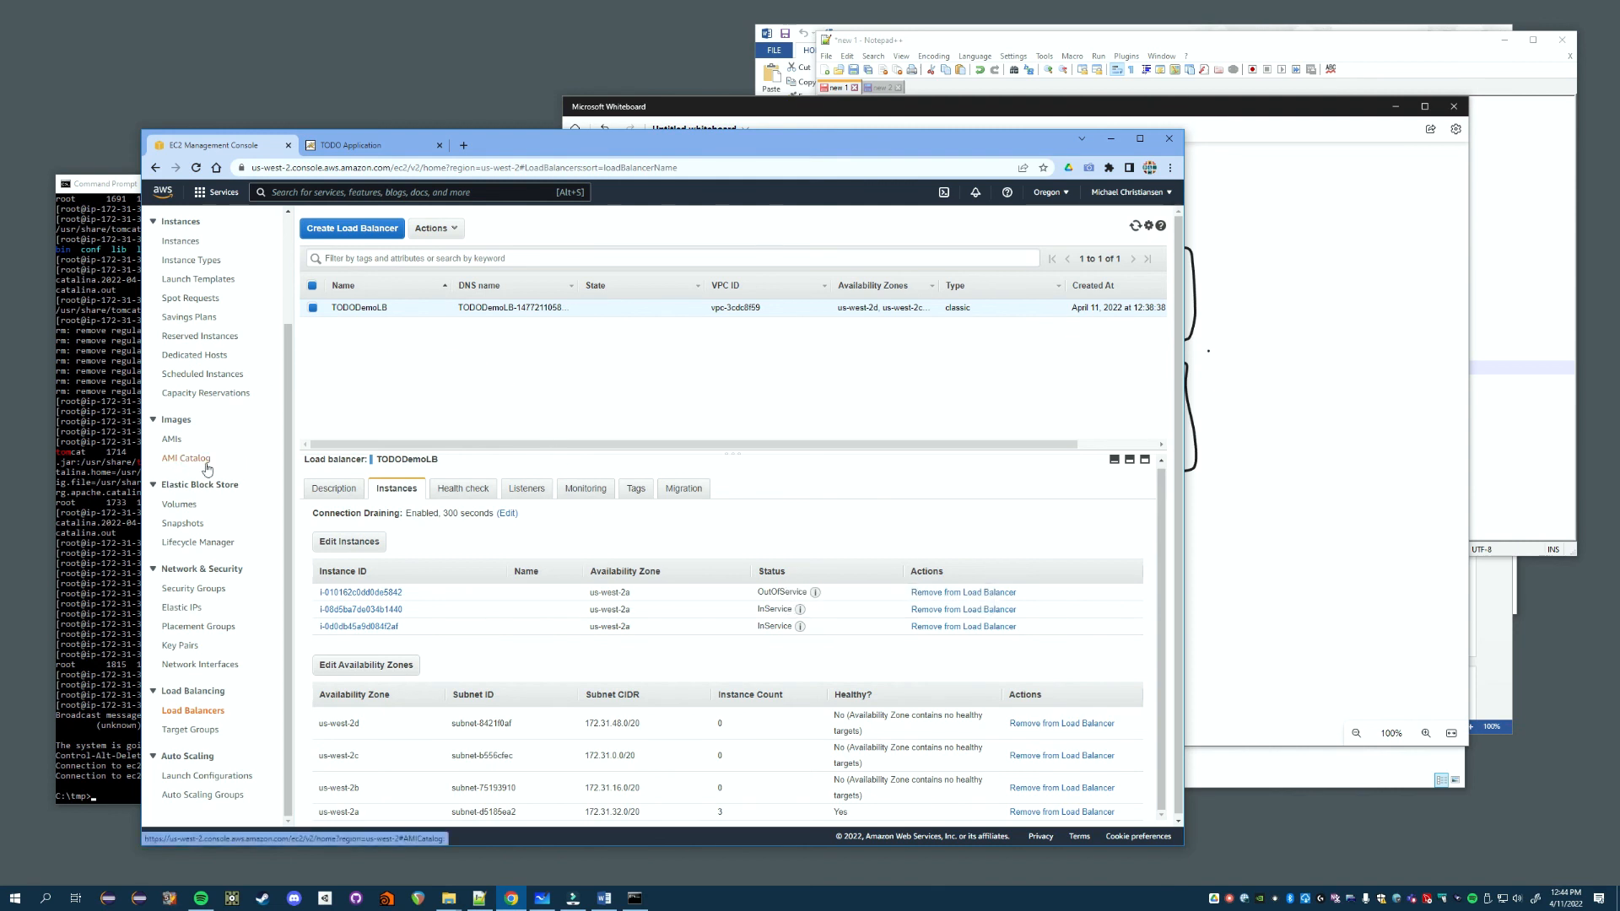
Start the stopped EC2 instance i-010162c0dd0de5842 and refresh the instance list
scroll(200, 447, up, 3)
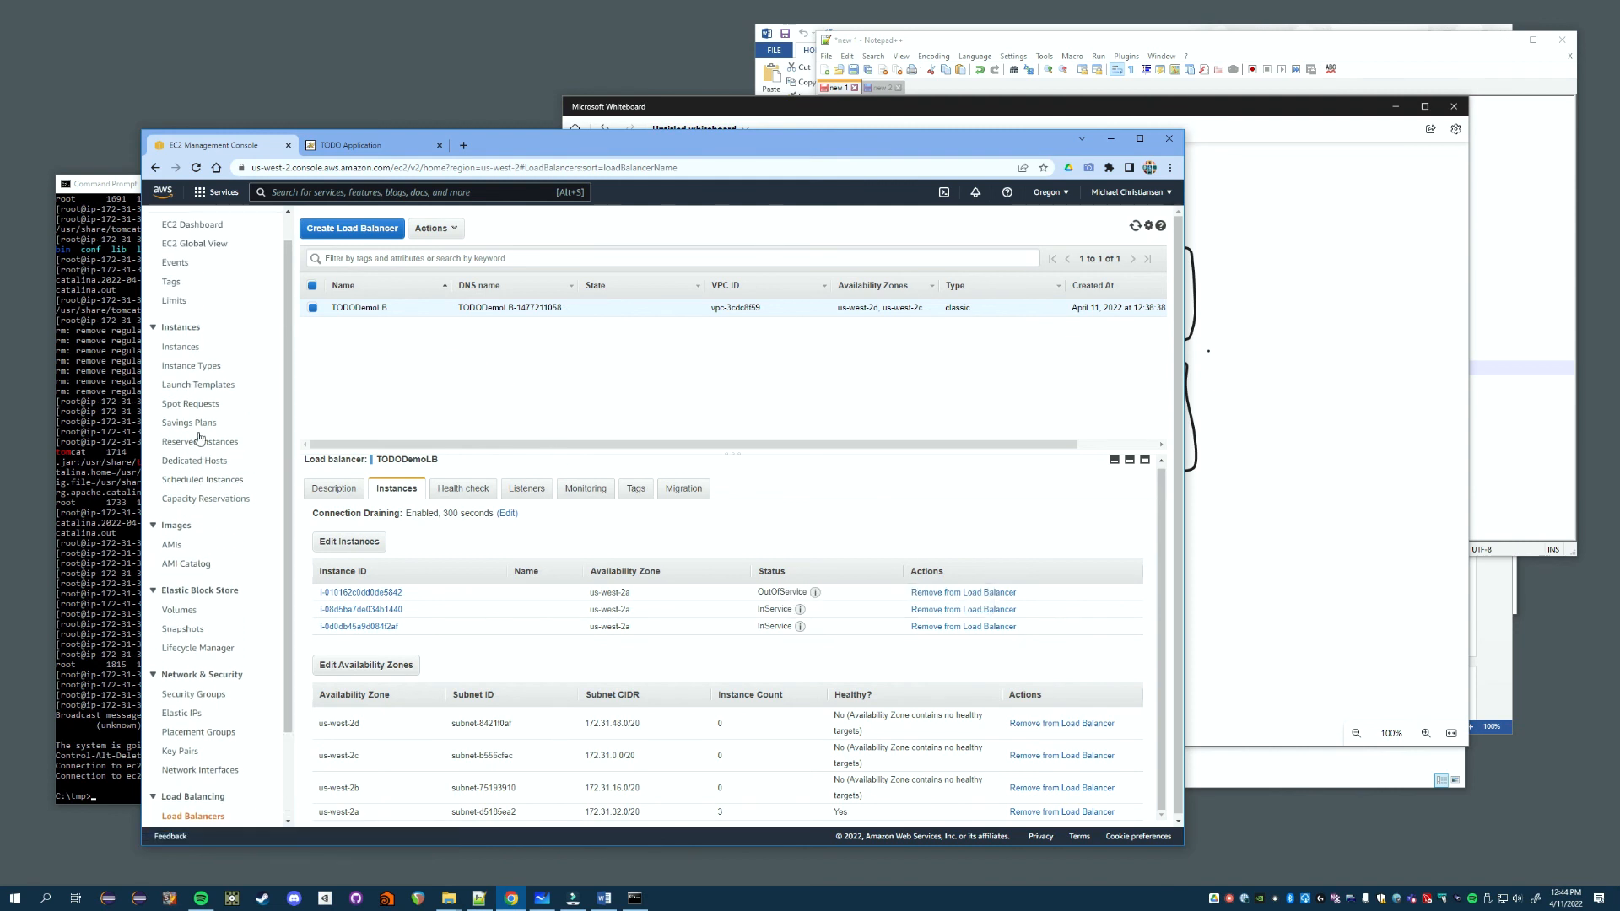
click(177, 346)
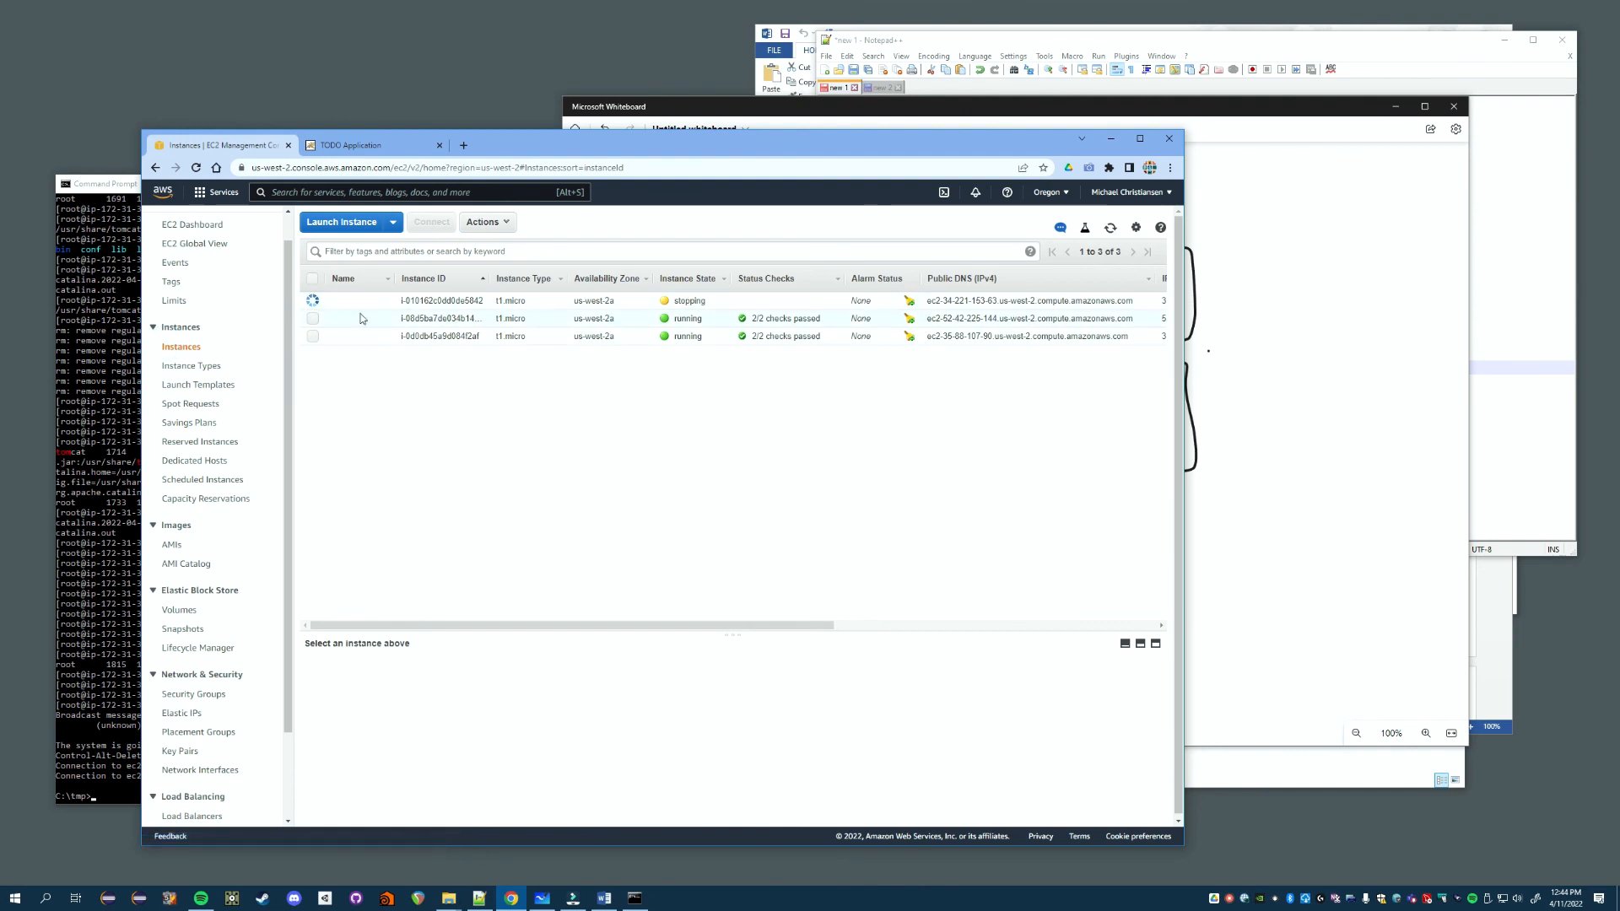
click(314, 304)
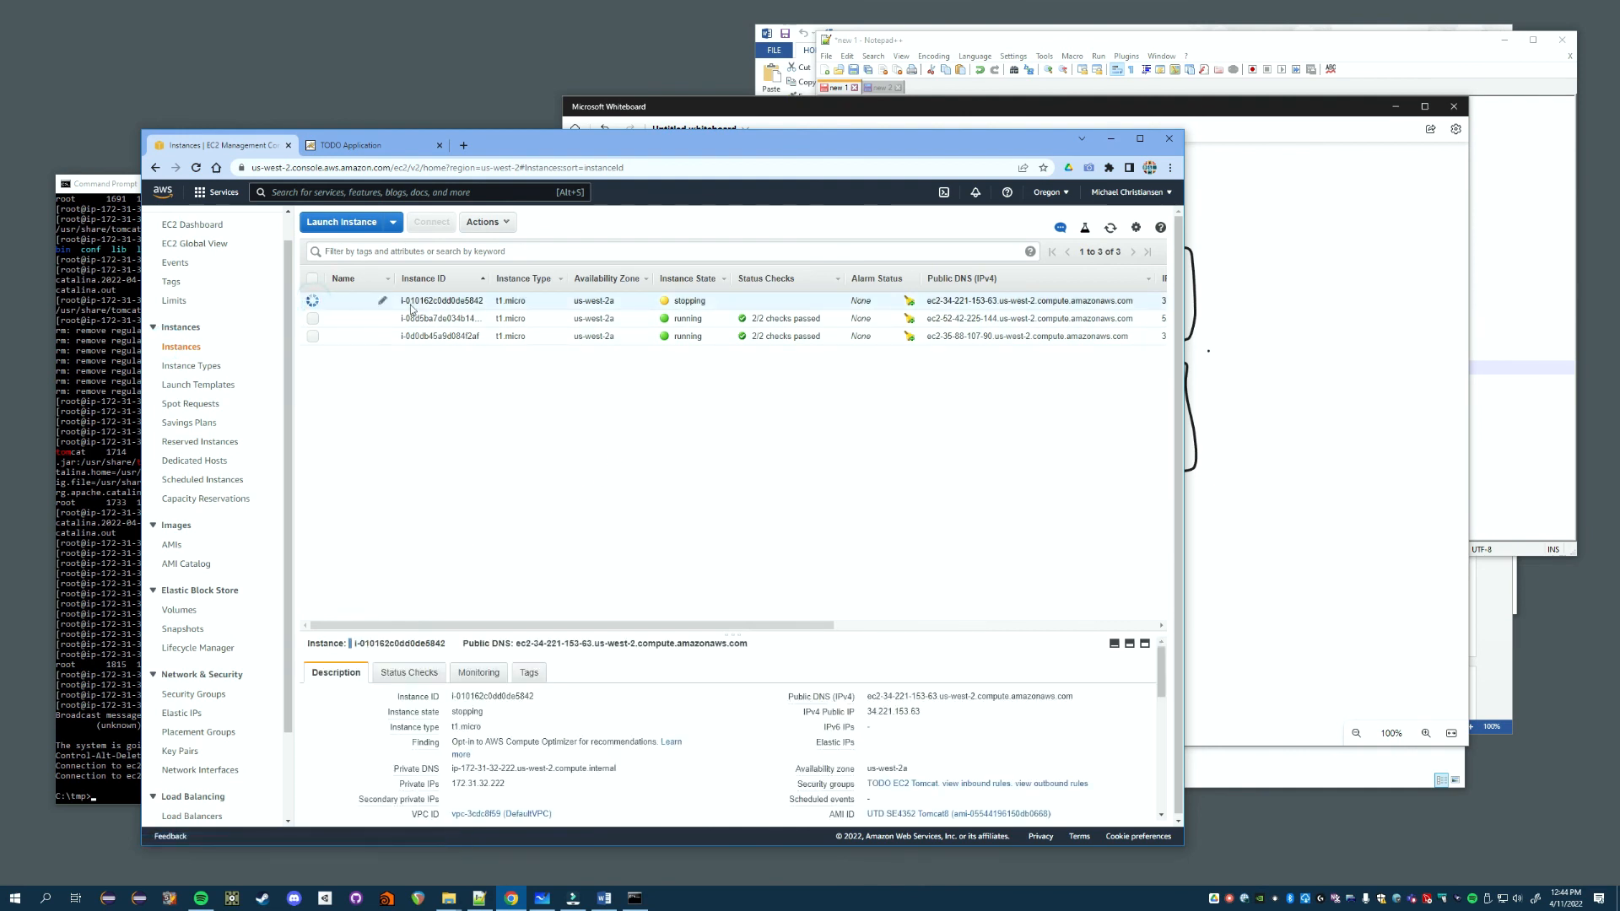
click(487, 222)
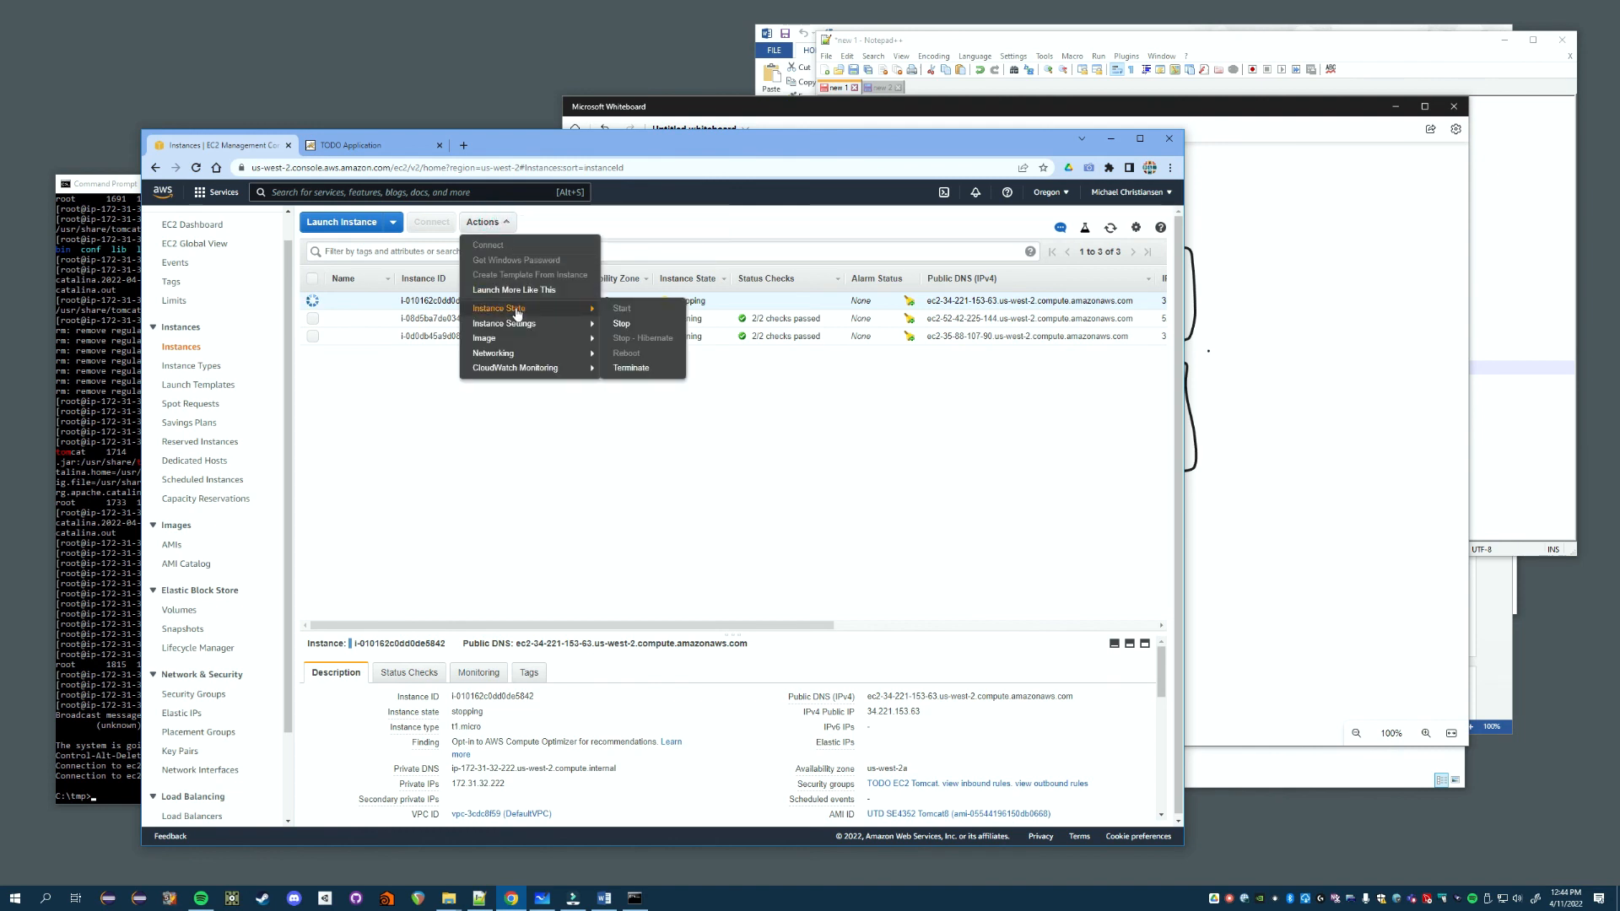
click(571, 493)
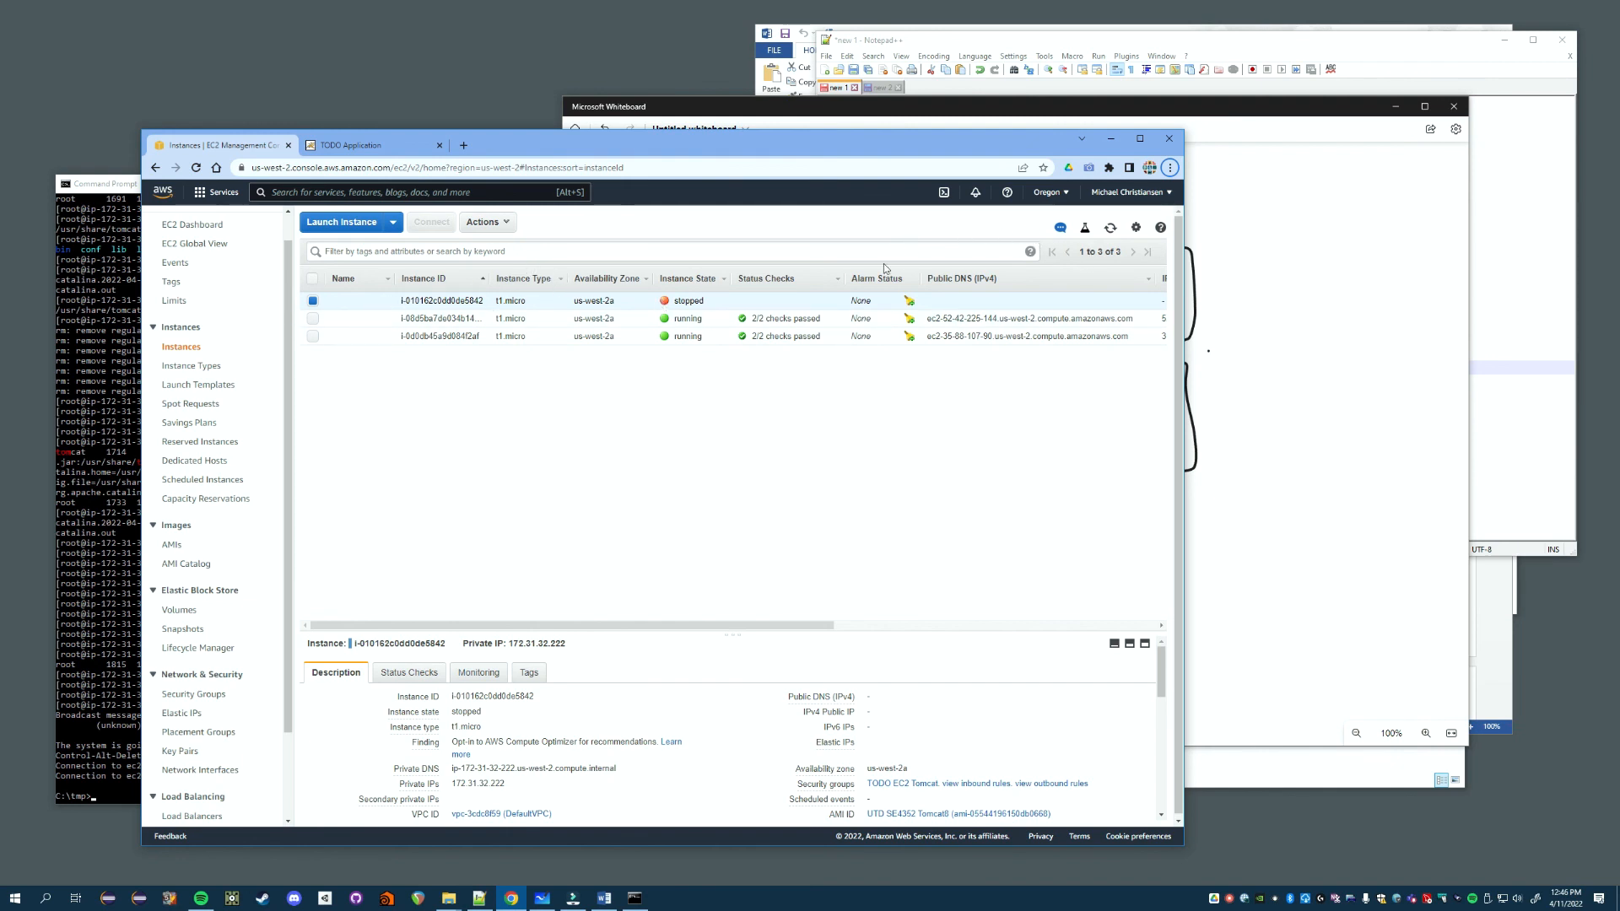
click(485, 223)
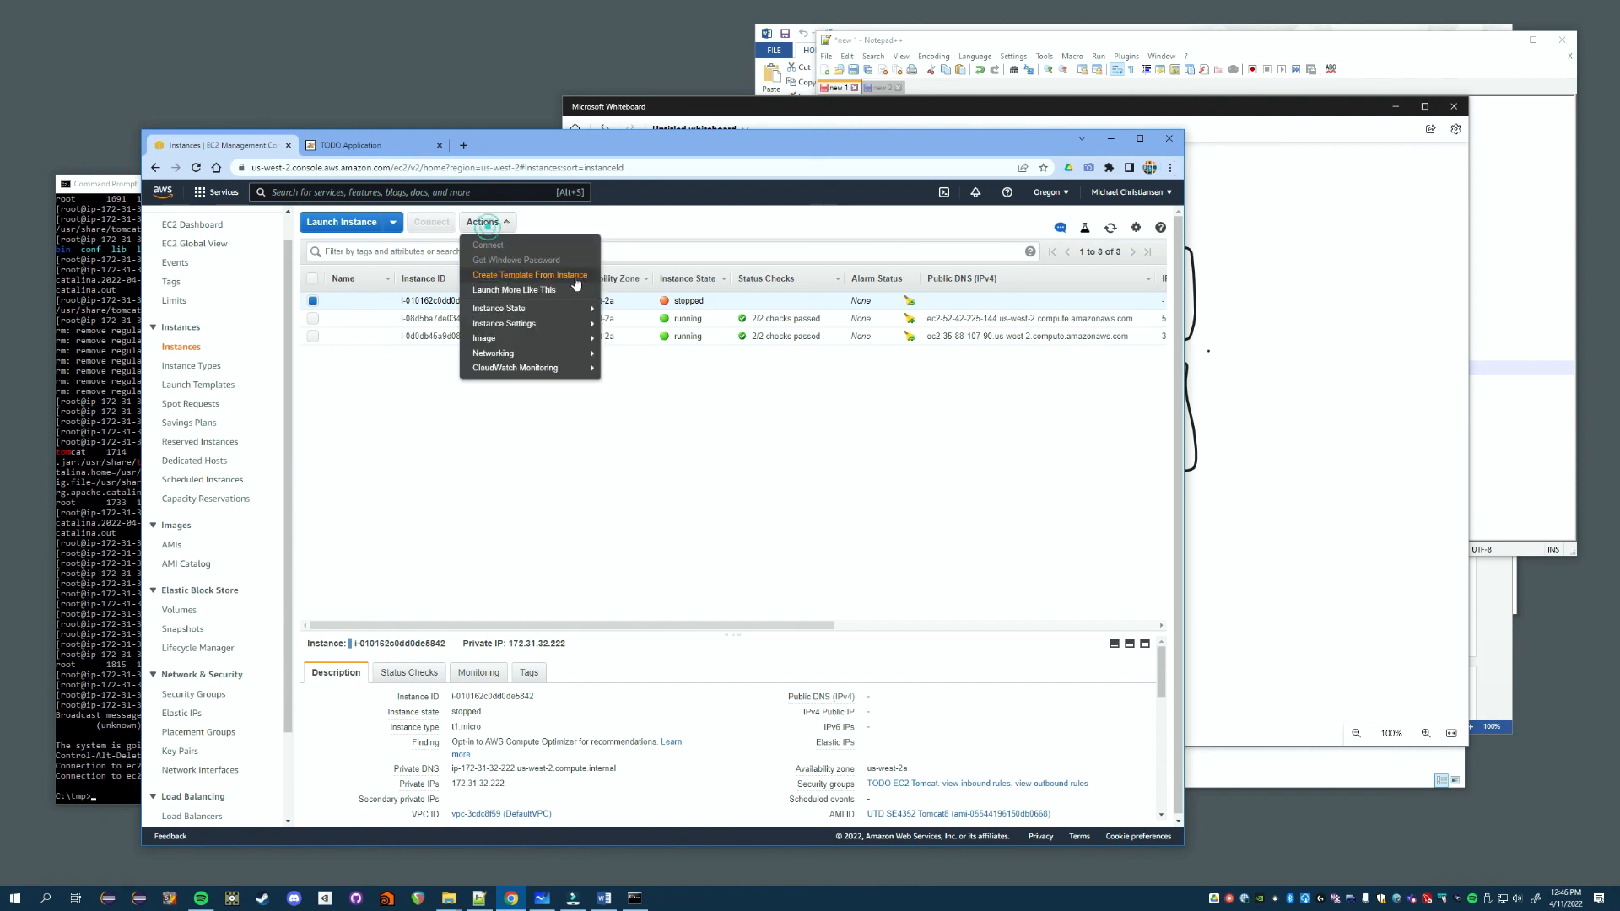
click(608, 304)
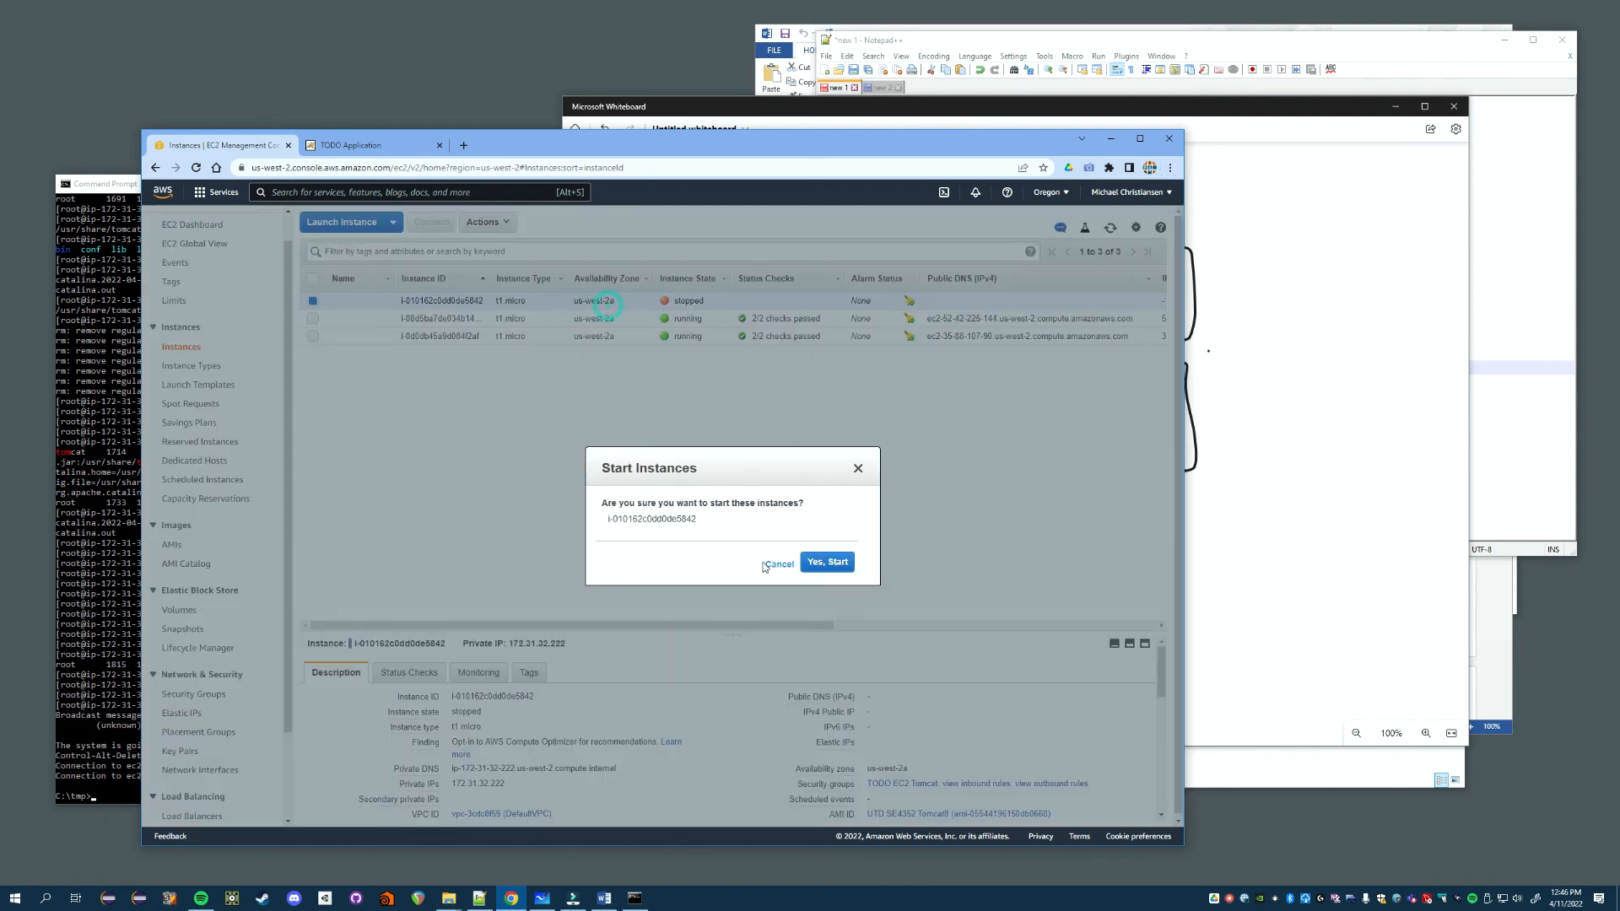
click(827, 560)
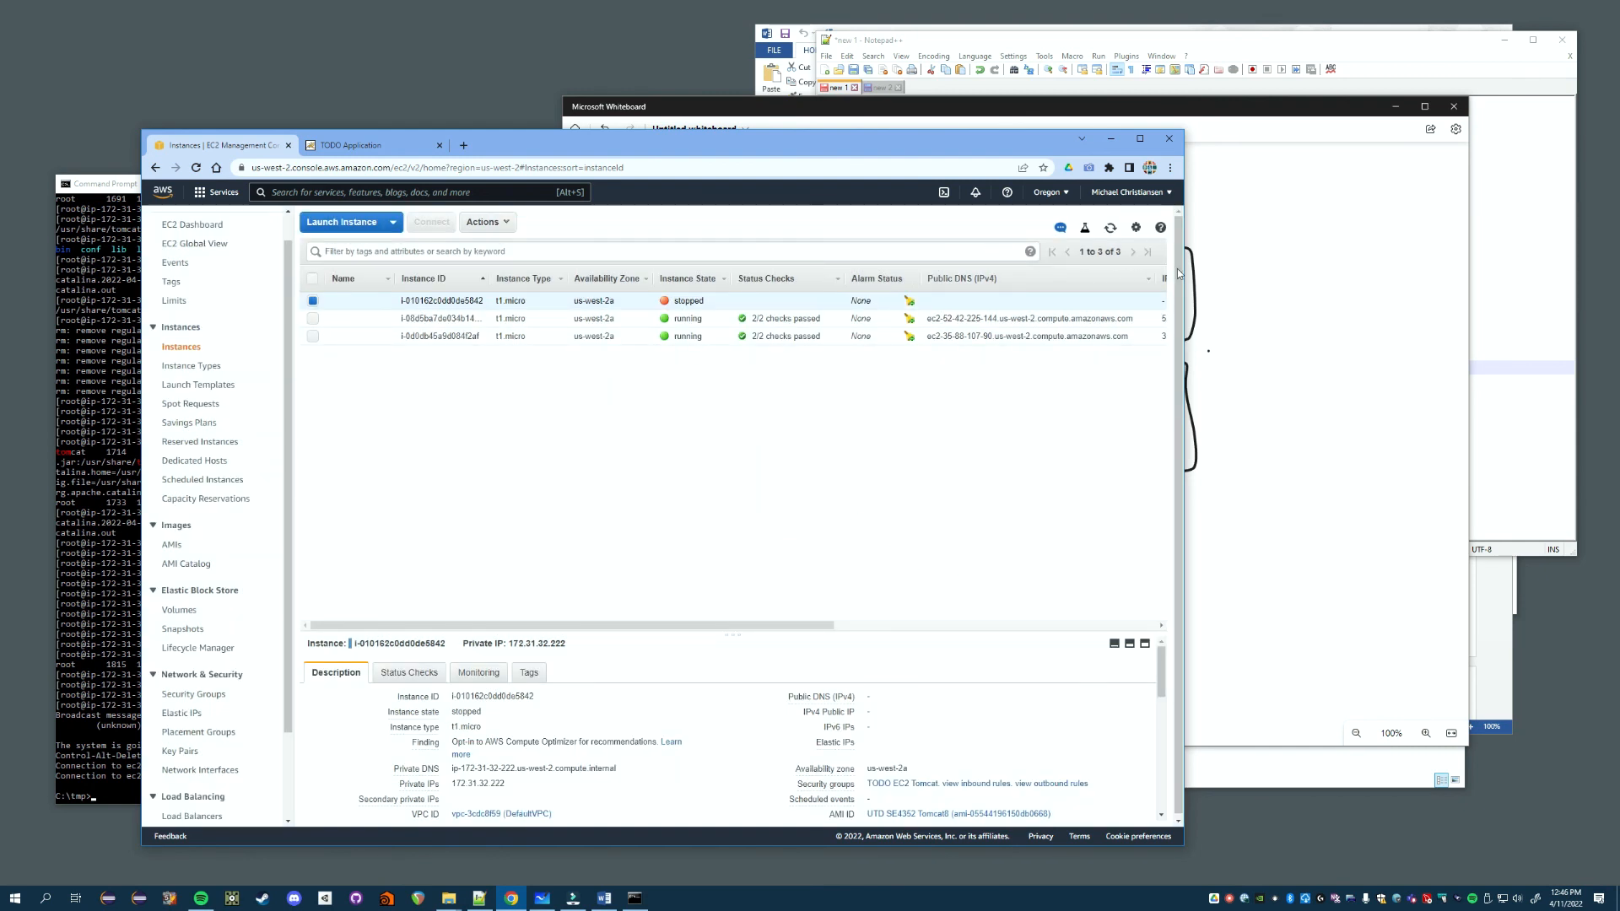
click(1110, 228)
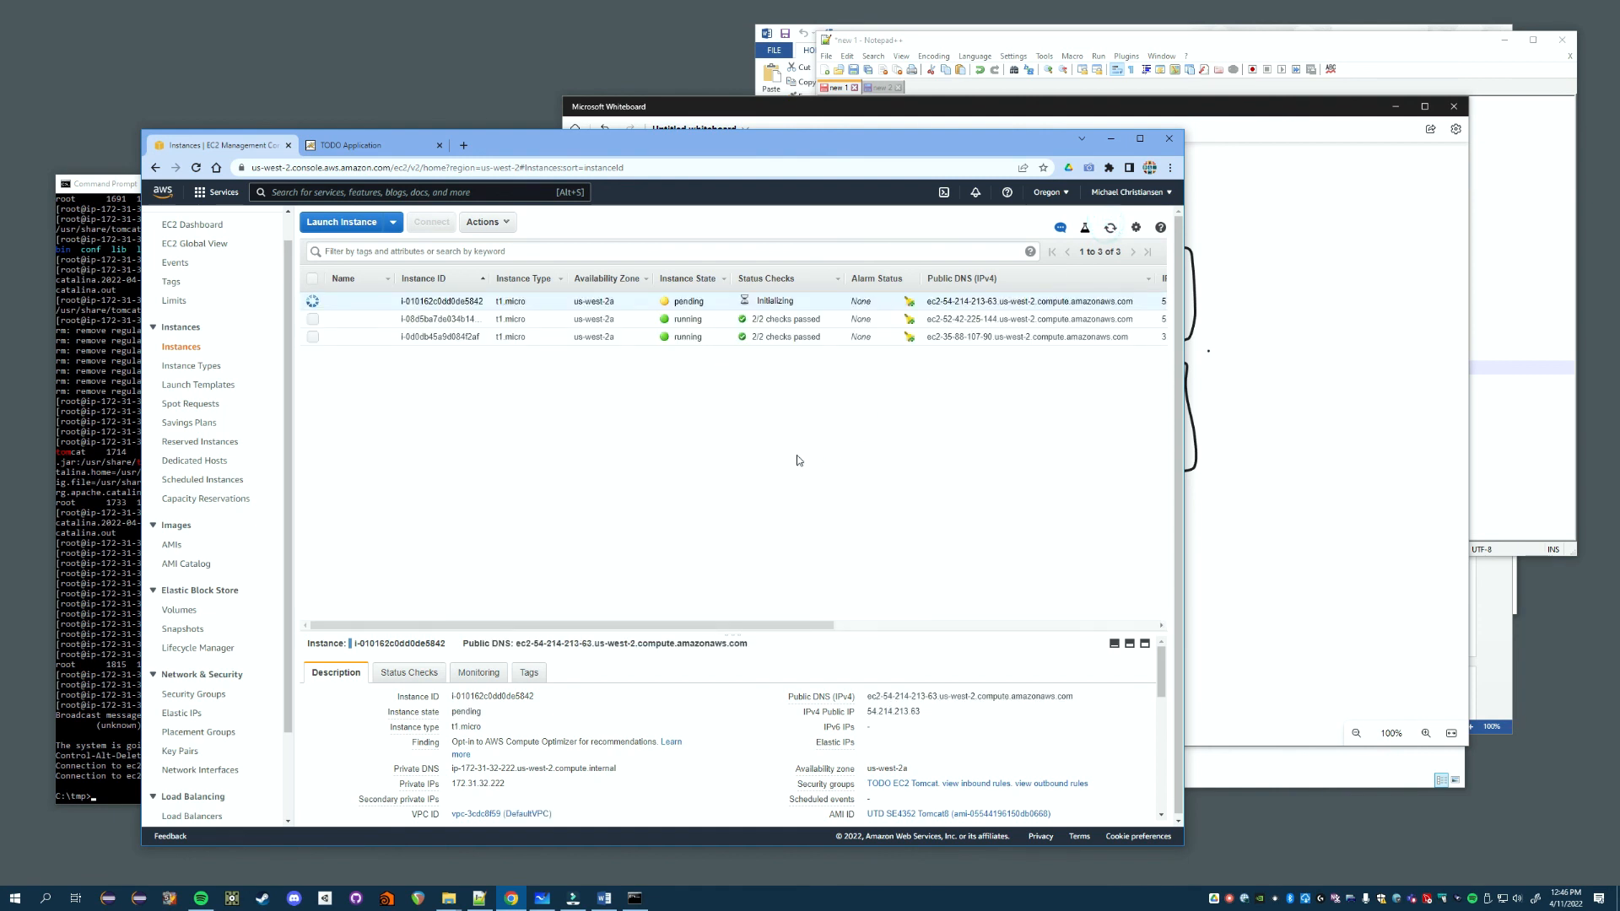
Reopen TODODemoLB's registered instances and refresh their status
click(336, 145)
click(233, 145)
scroll(205, 700, down, 1)
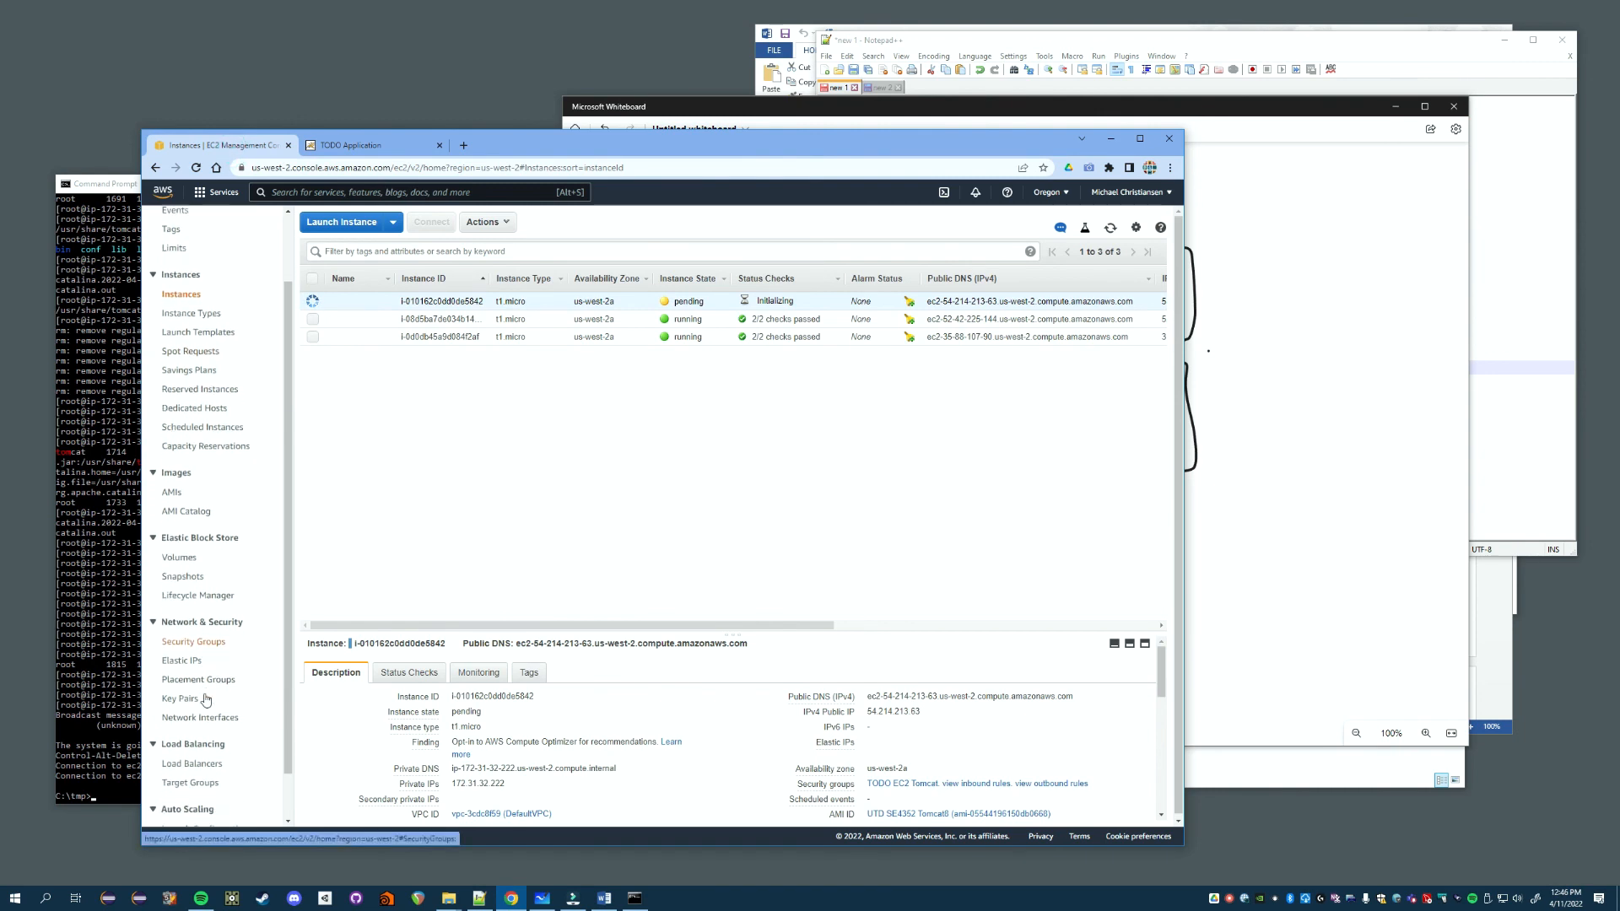
scroll(205, 699, down, 1)
click(190, 736)
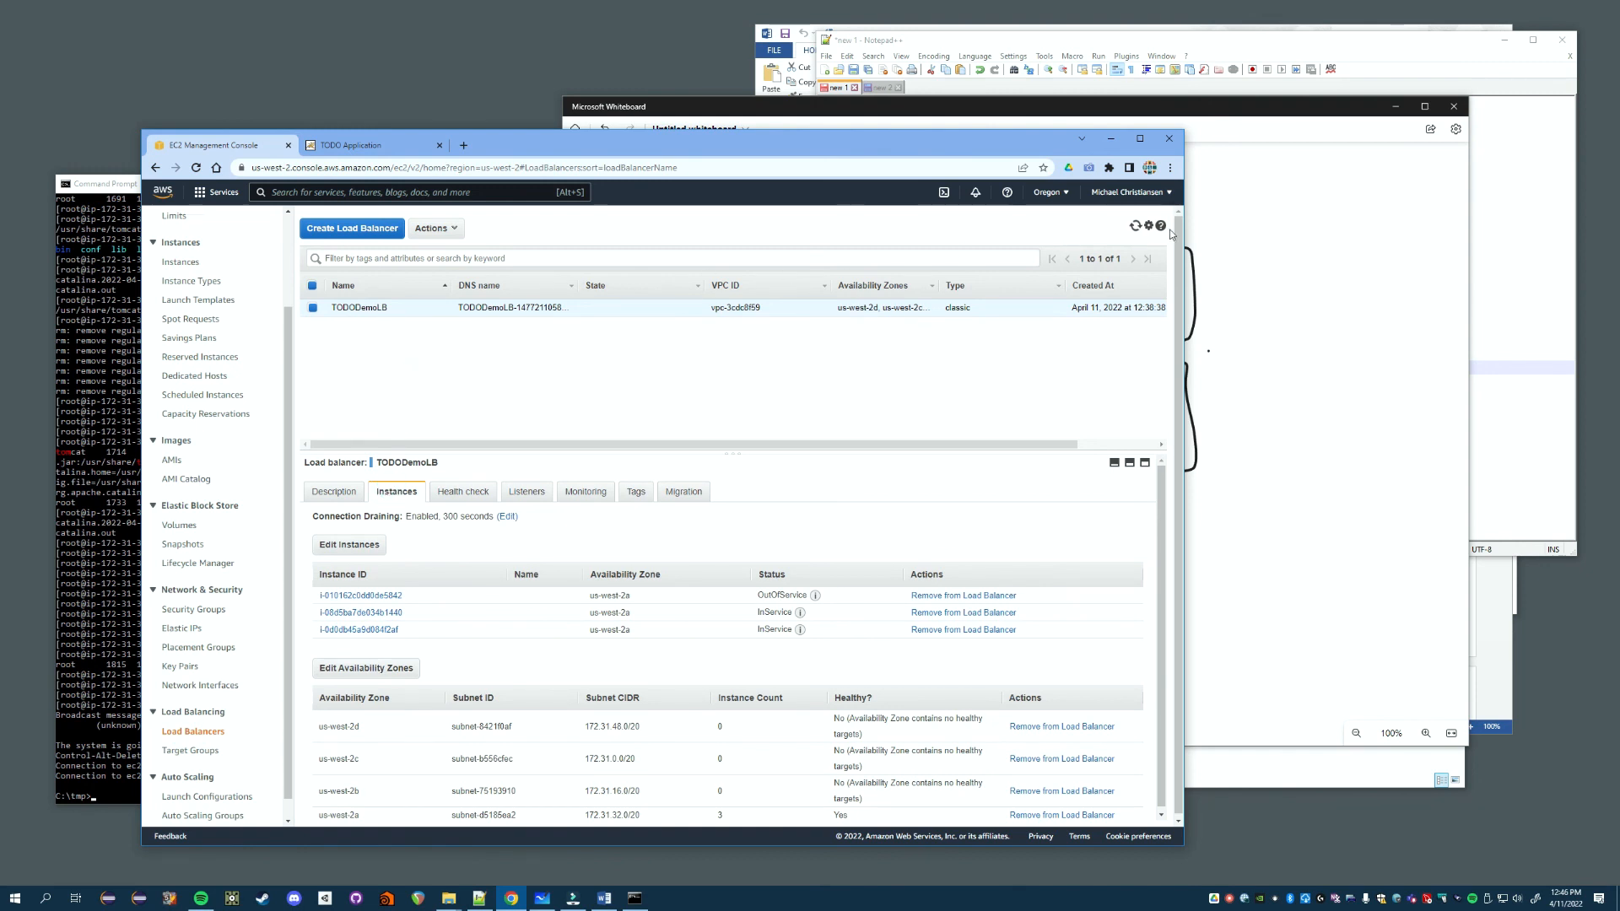
click(1134, 226)
Refresh the EC2 instance list to check the restarted instance's state, and return to TODODemoLB's instance status
click(173, 267)
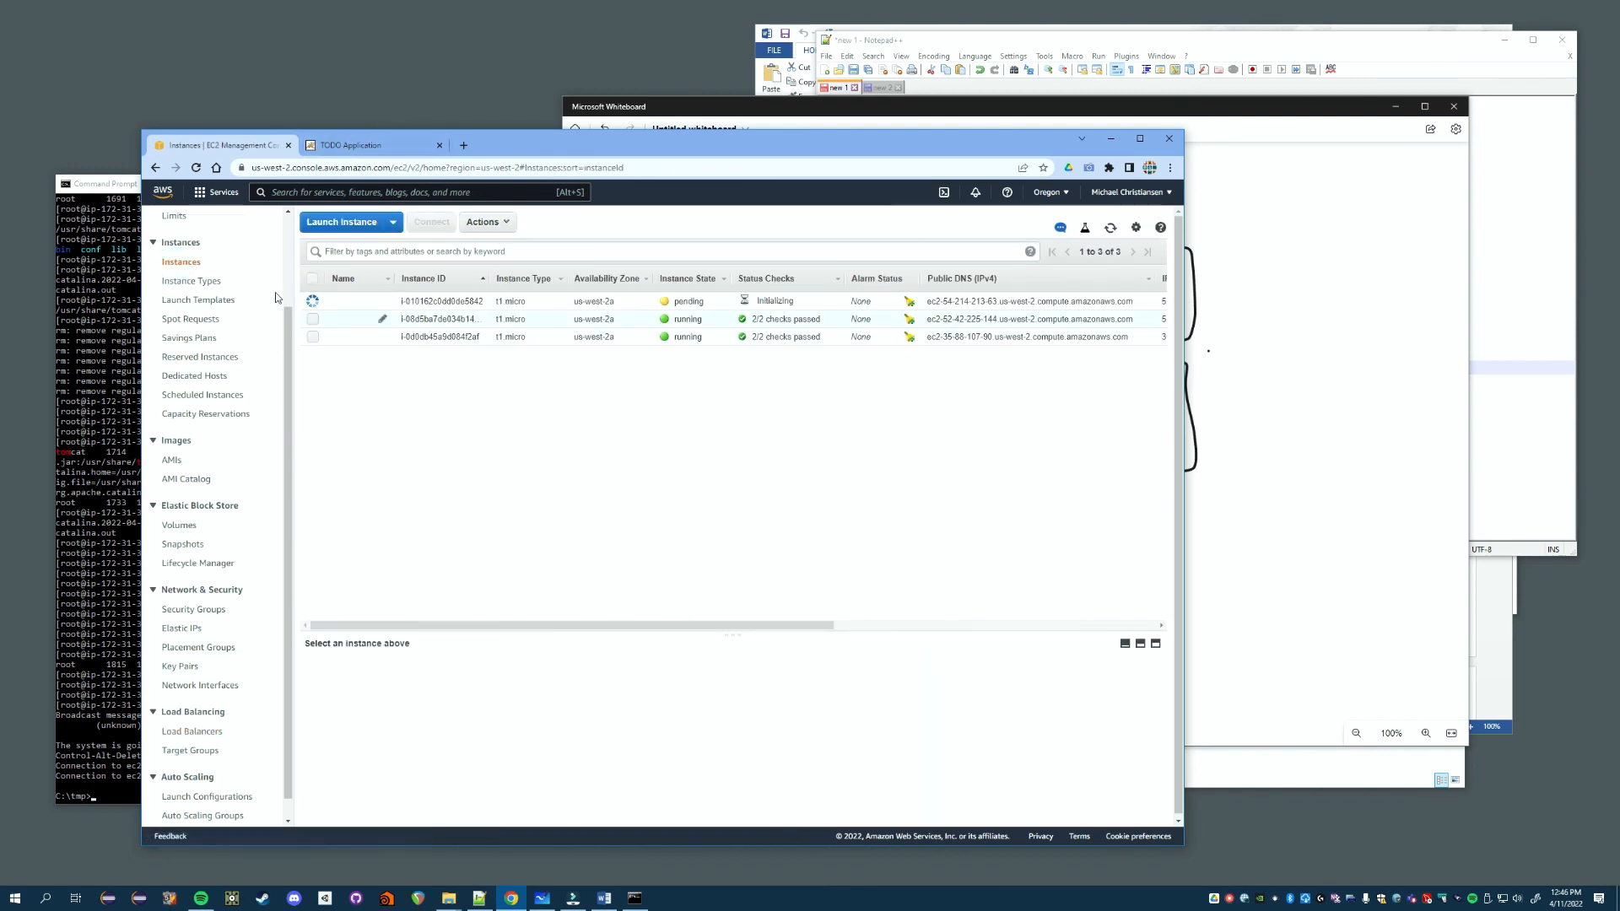
click(1111, 229)
click(1111, 229)
click(186, 732)
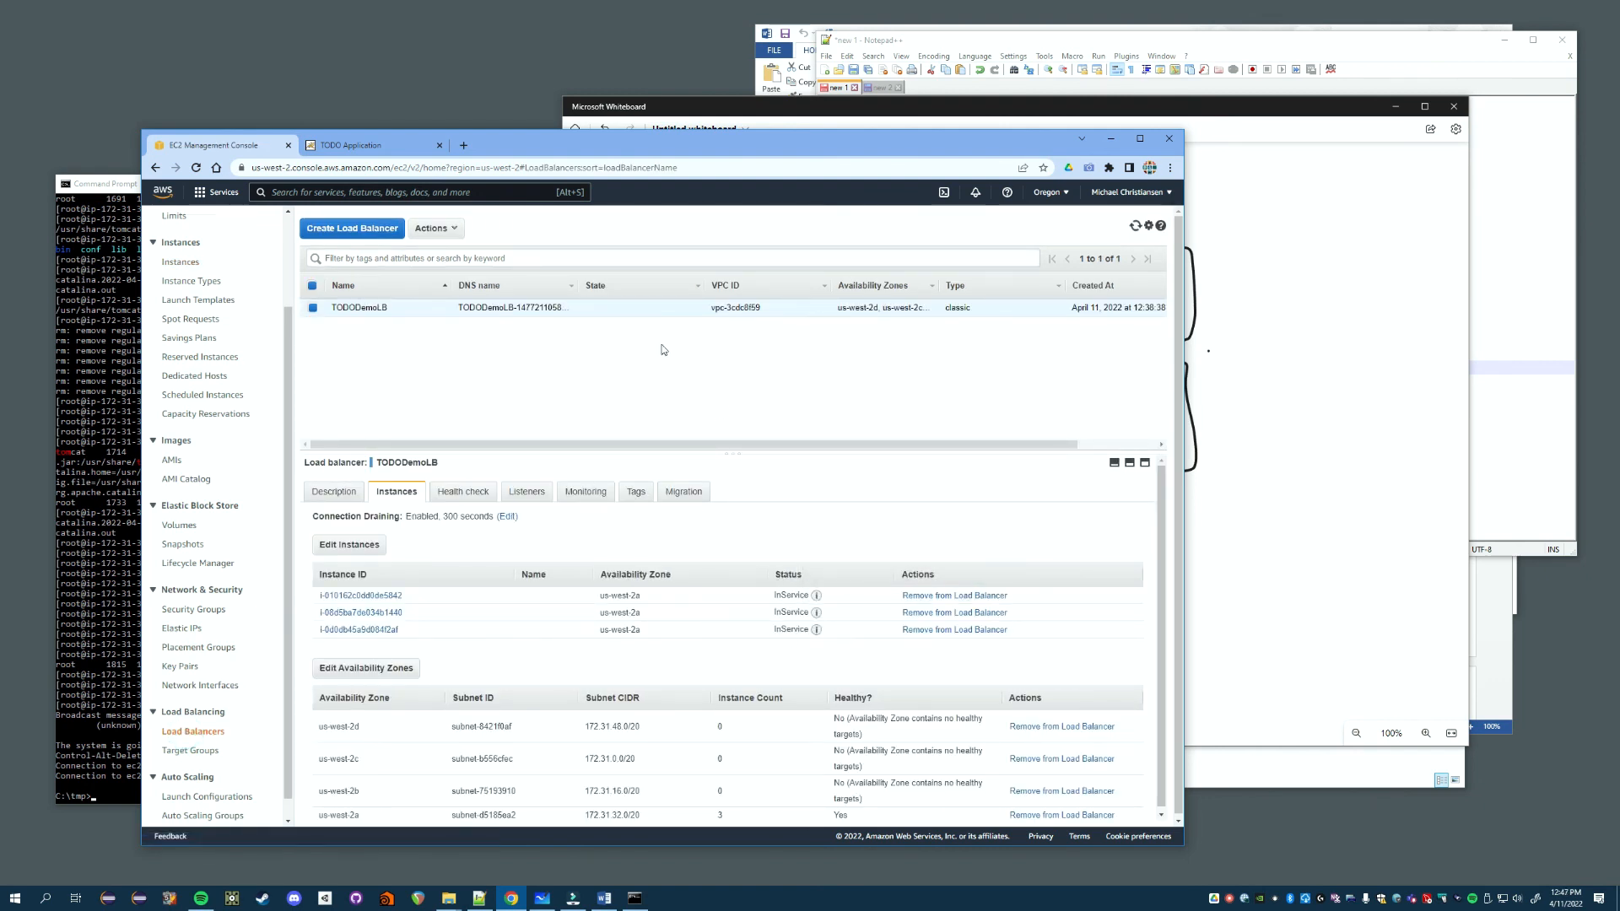
Request the server info repeatedly in the TODO application to check whether the restarted instance is answering again
click(348, 144)
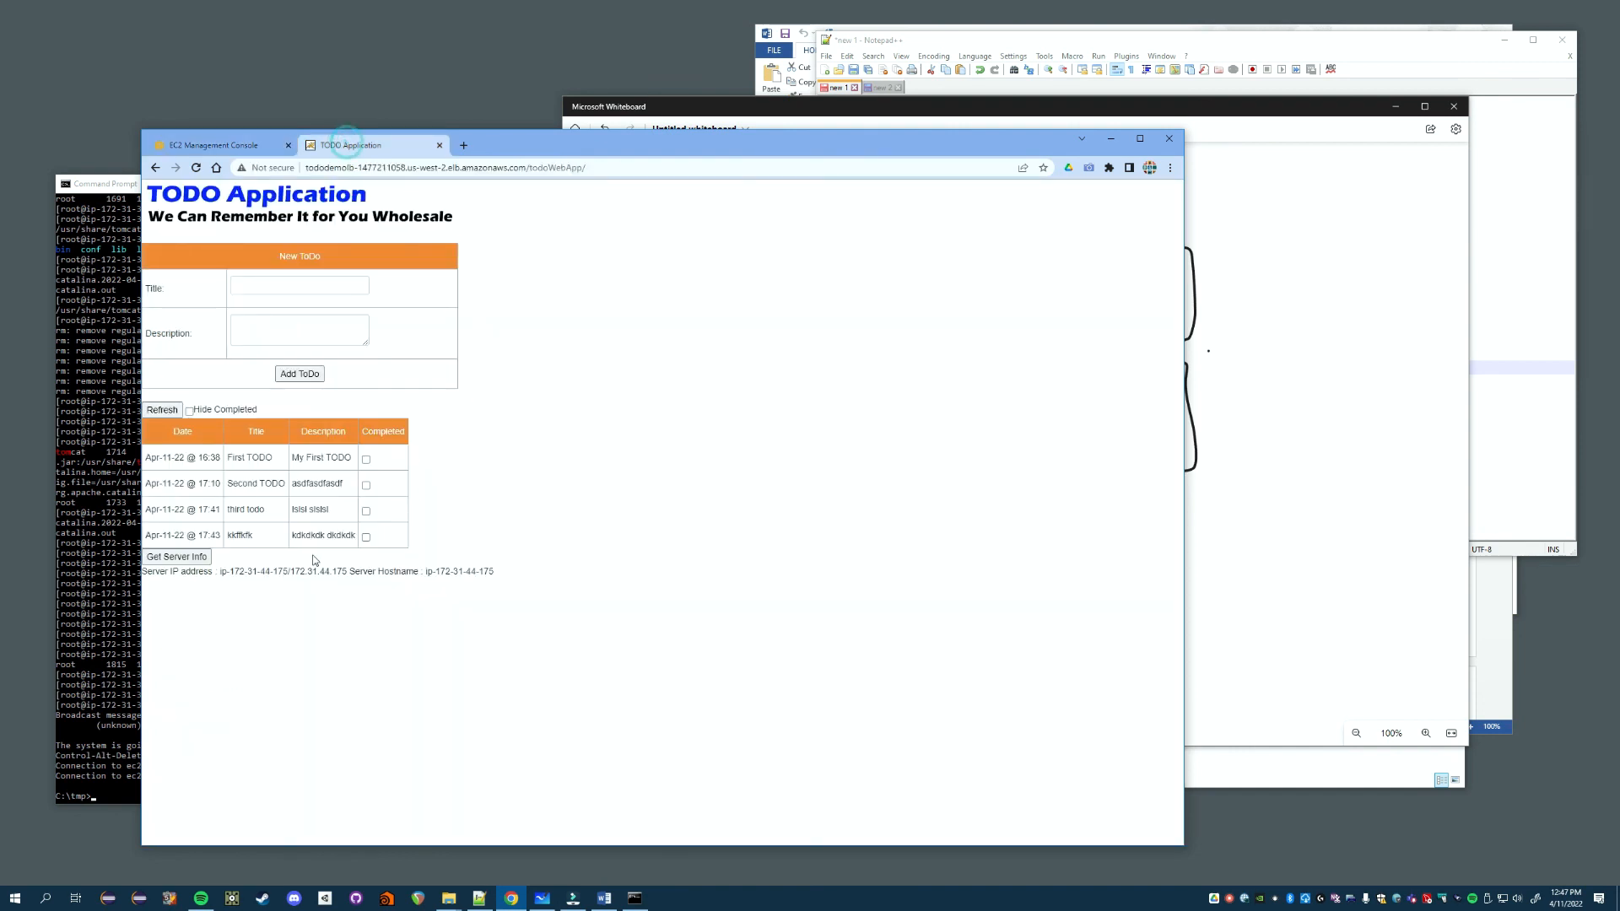
click(178, 558)
click(192, 561)
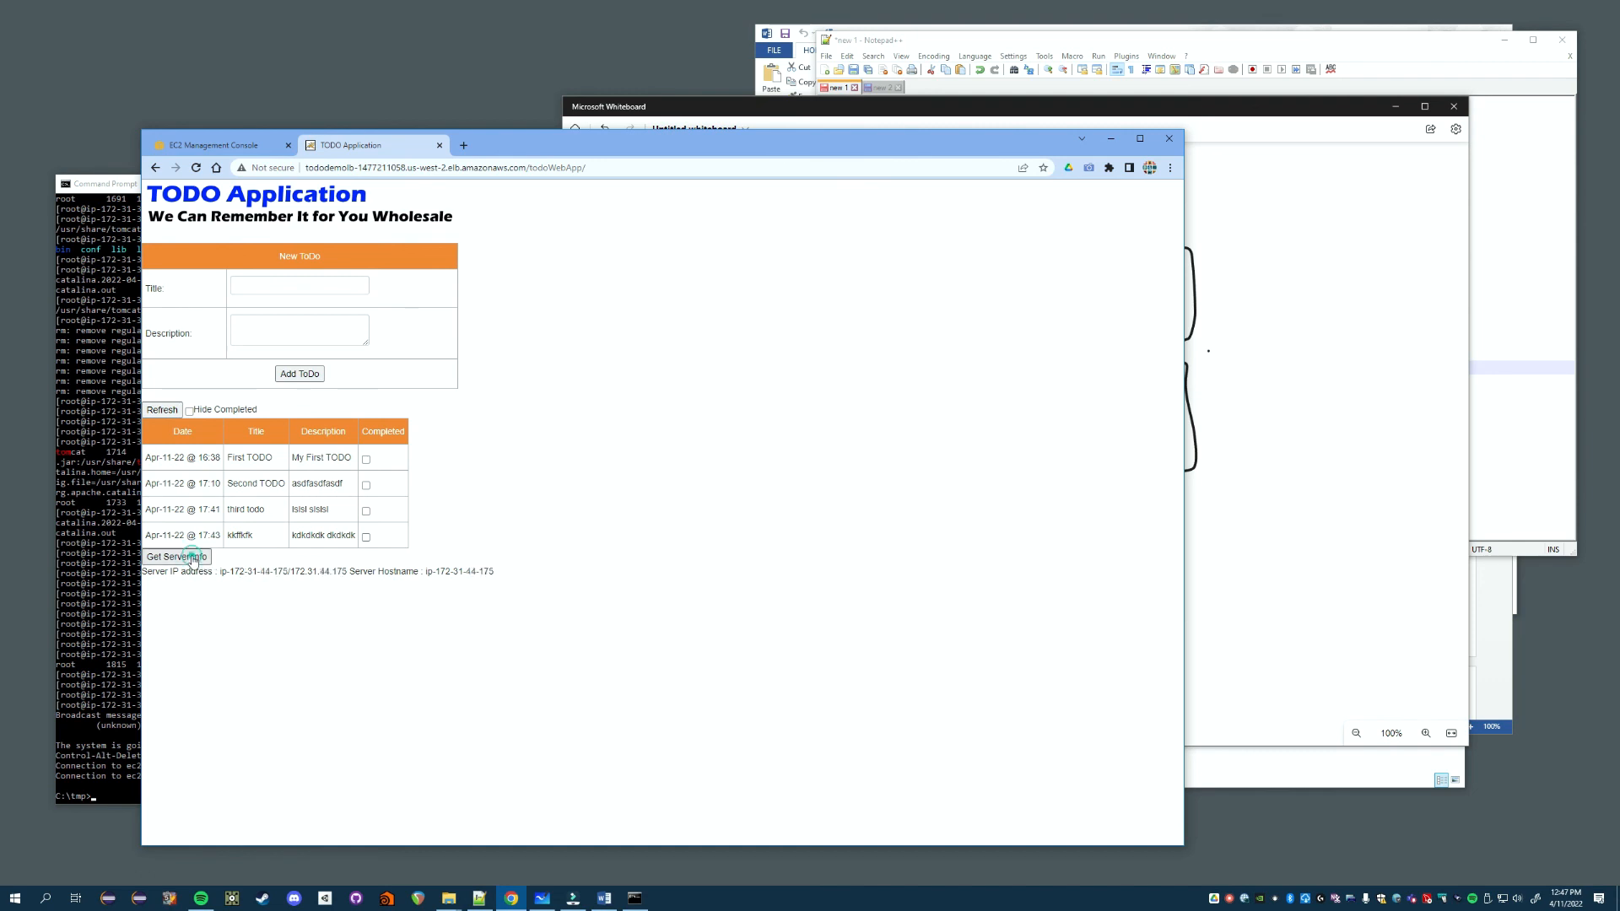
click(193, 561)
click(193, 561)
Move the AWS Project Description document aside and open AWS Project Submission.docx from the elearning Spr22 folder
click(960, 38)
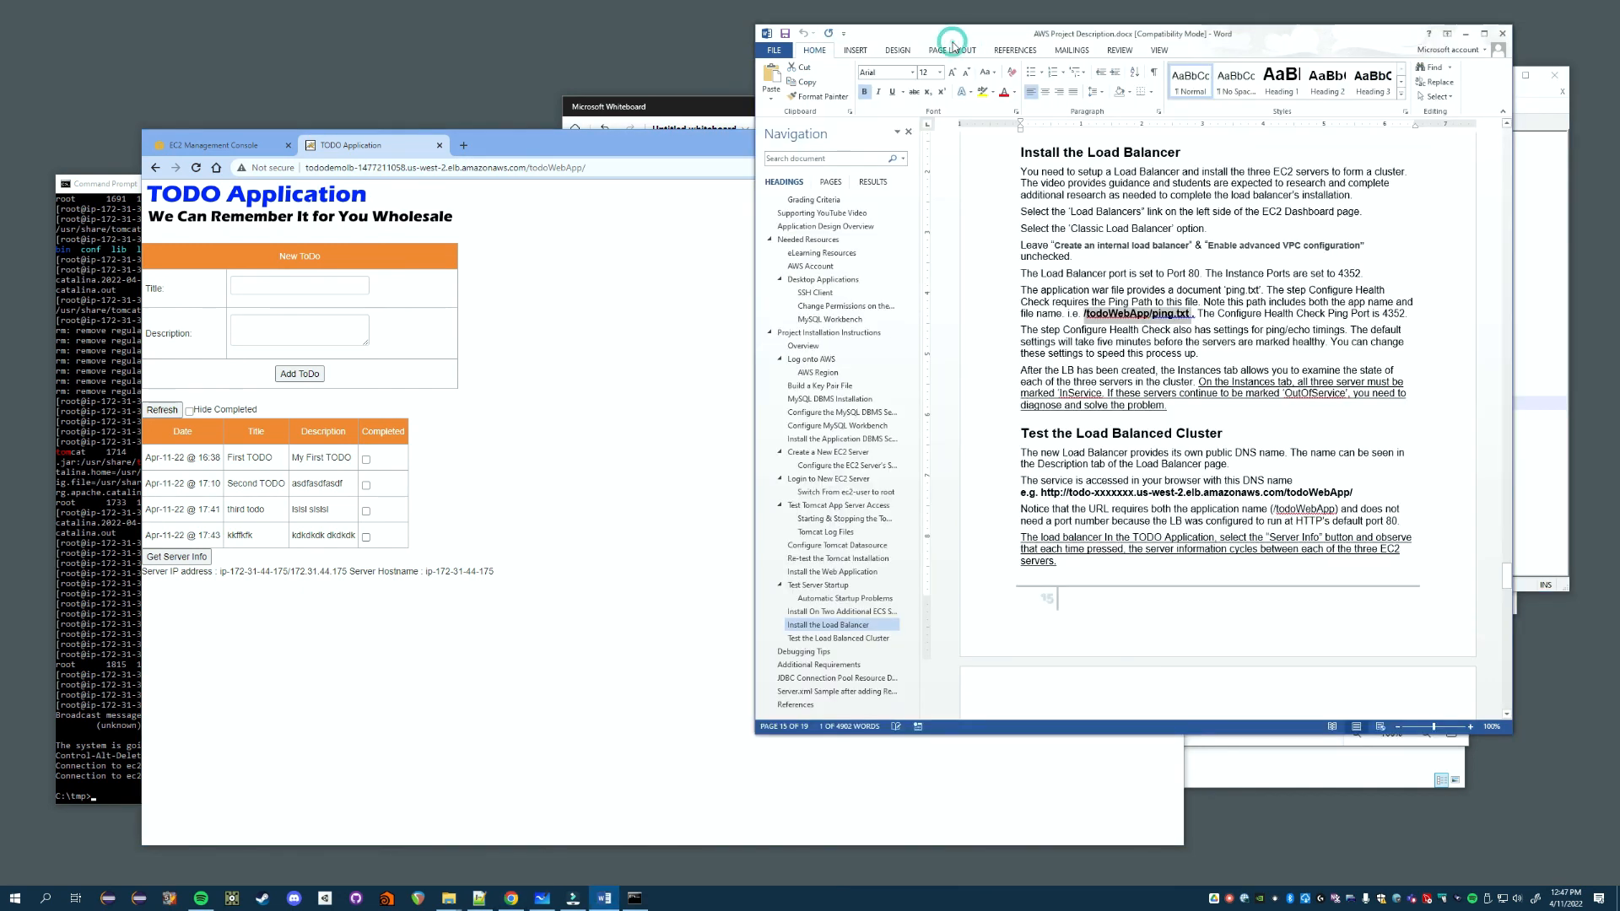
drag(1061, 36, 1619, 161)
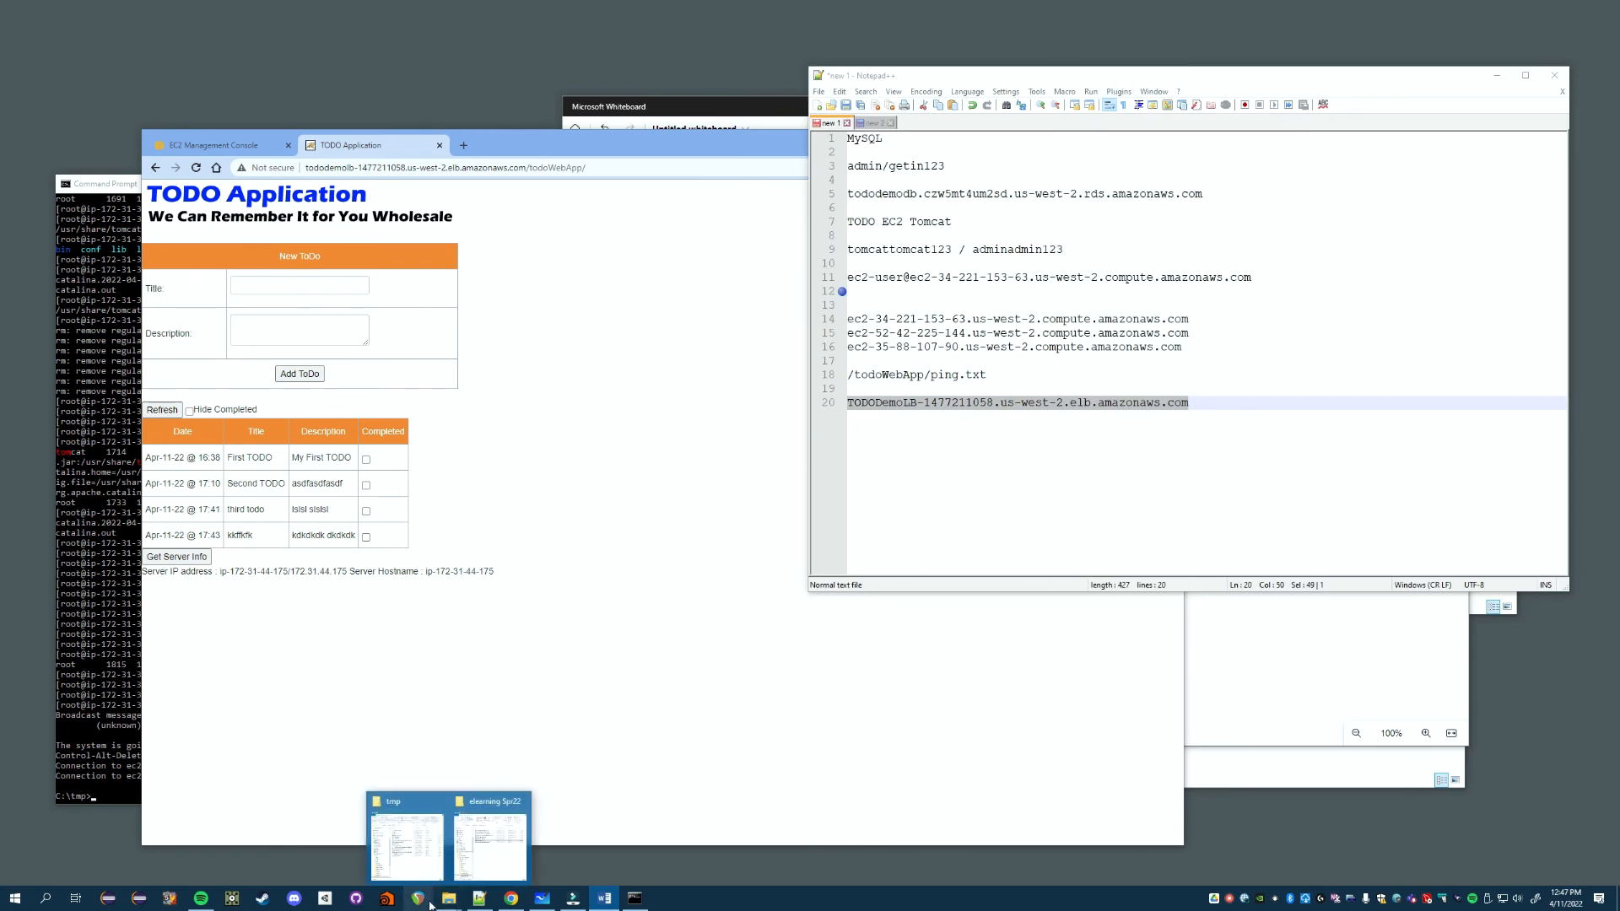
mouse_move(439, 904)
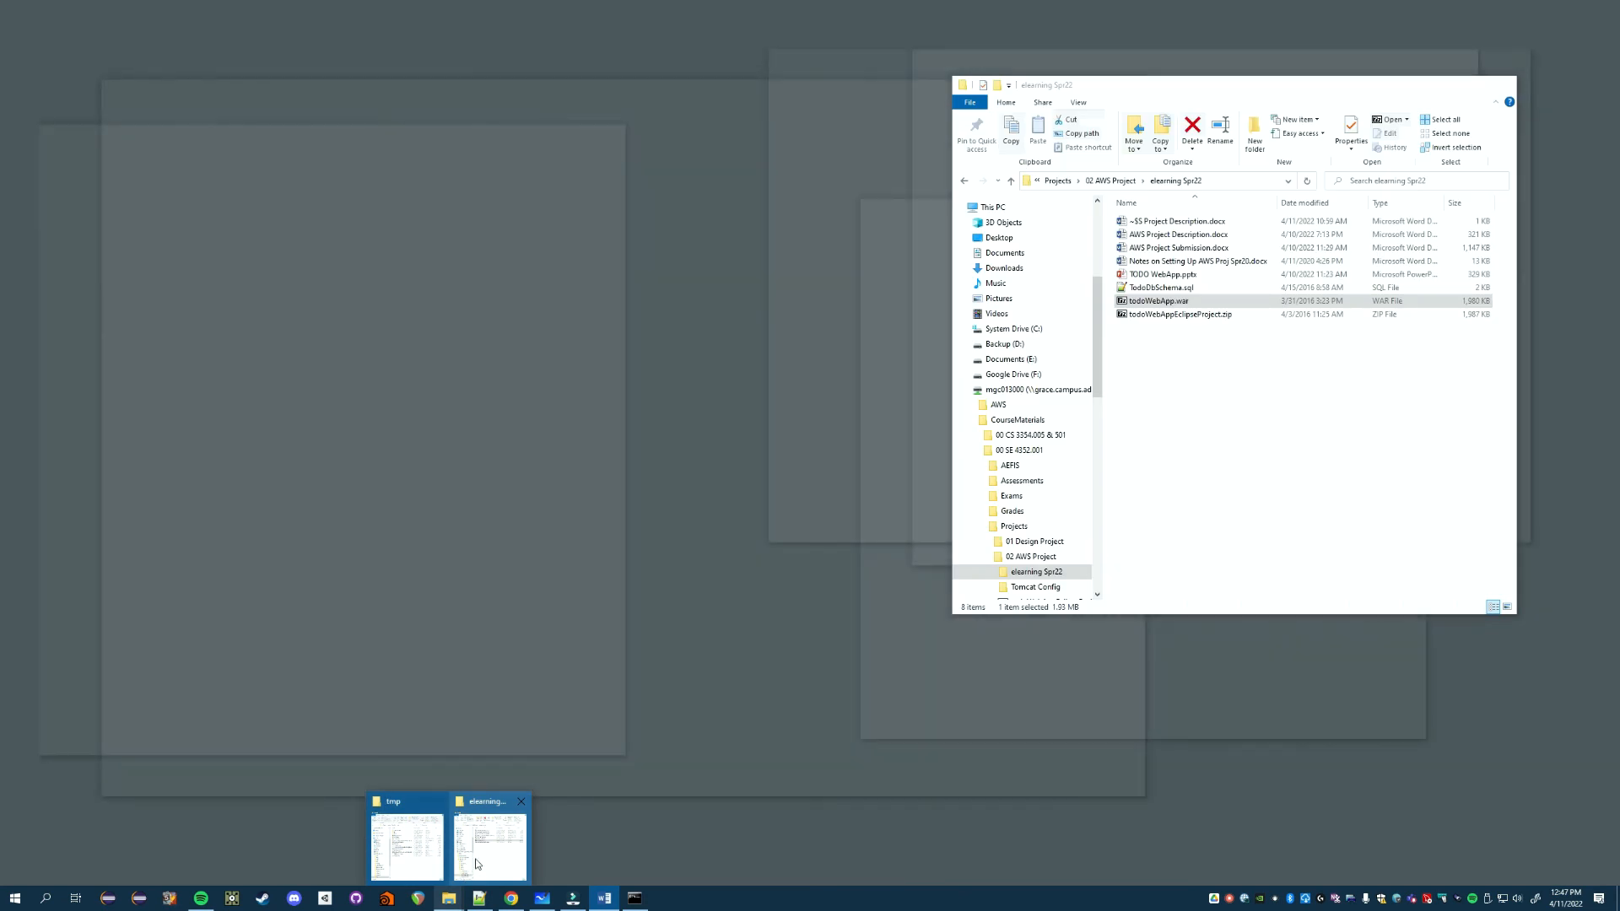
click(472, 861)
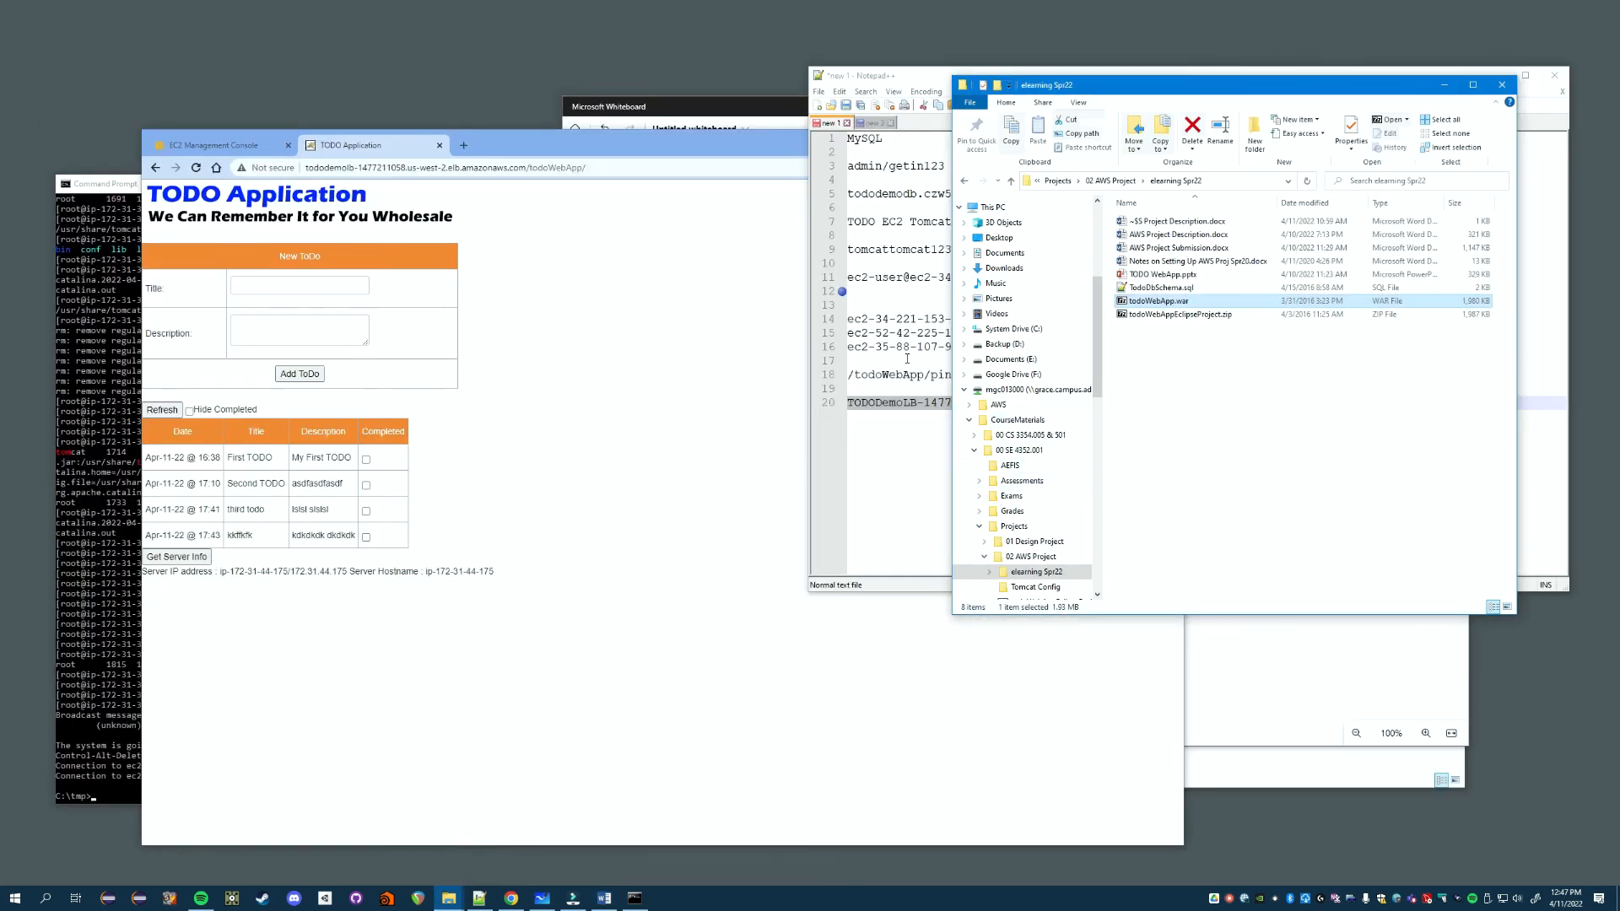
double_click(1182, 248)
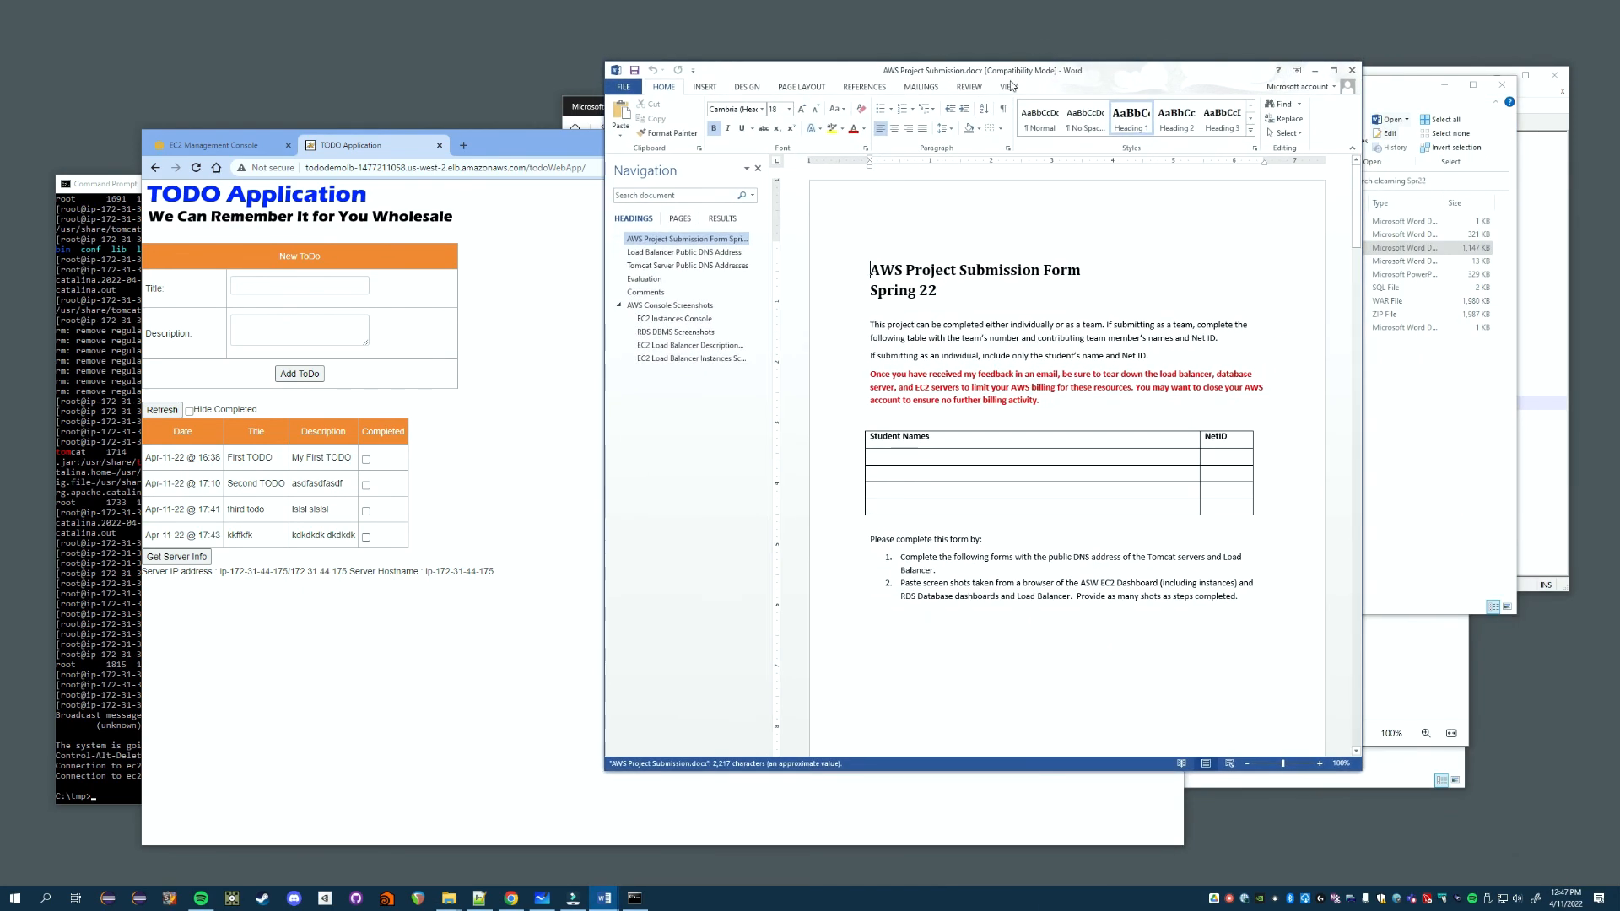
Review the submission form's DNS address, evaluation and AWS console screenshot sections, and move the document off the screen
scroll(967, 463, down, 3)
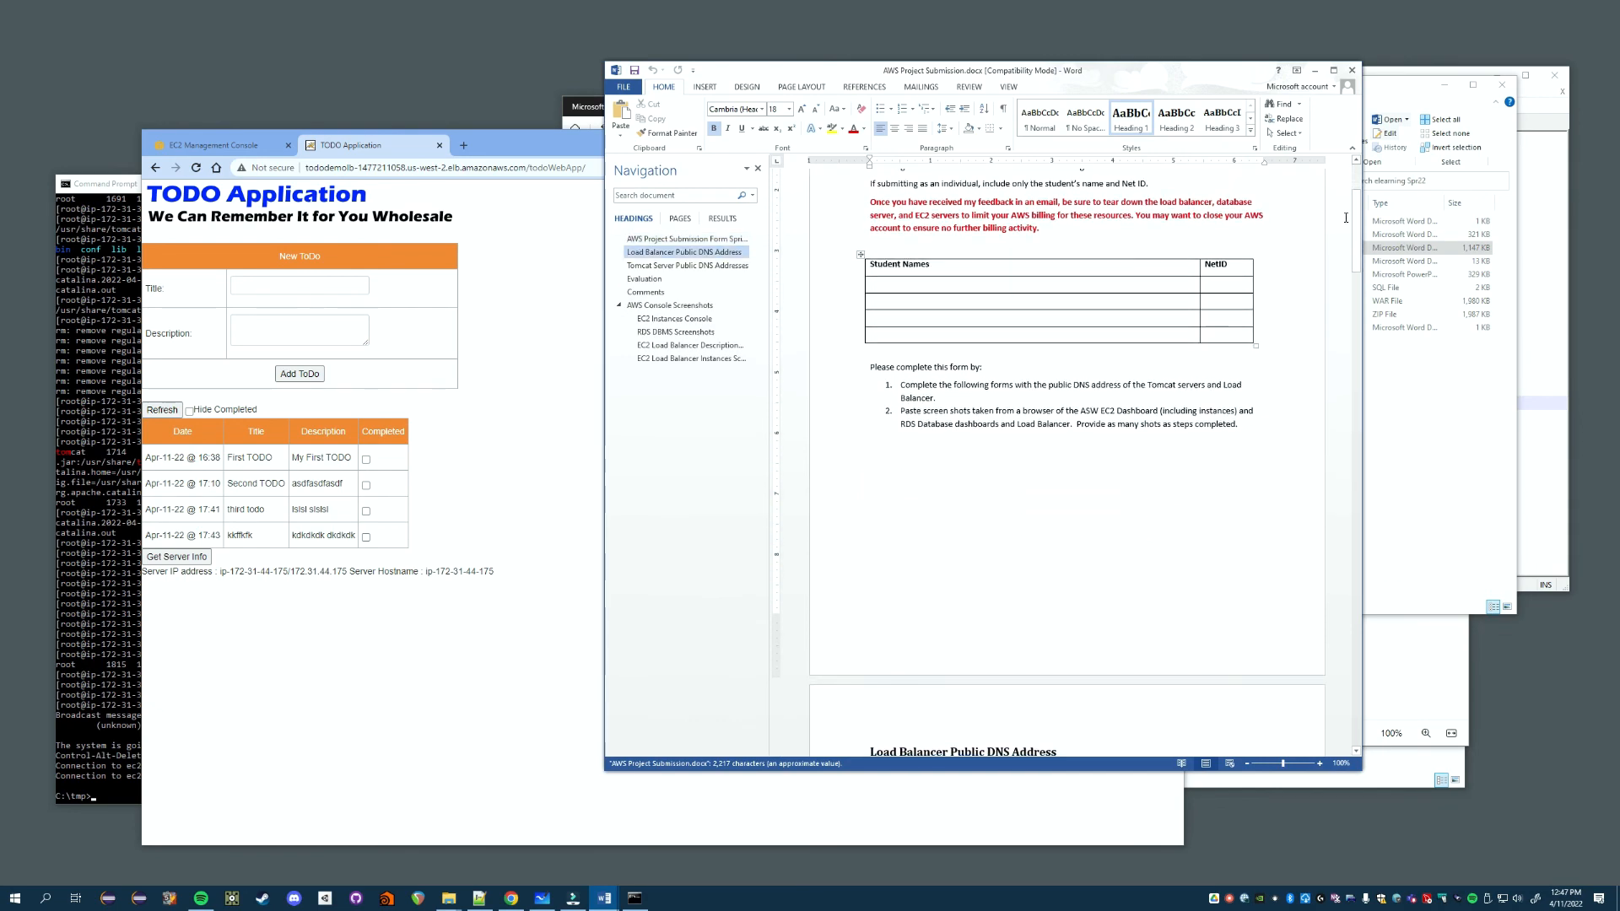
drag(1356, 237, 1350, 302)
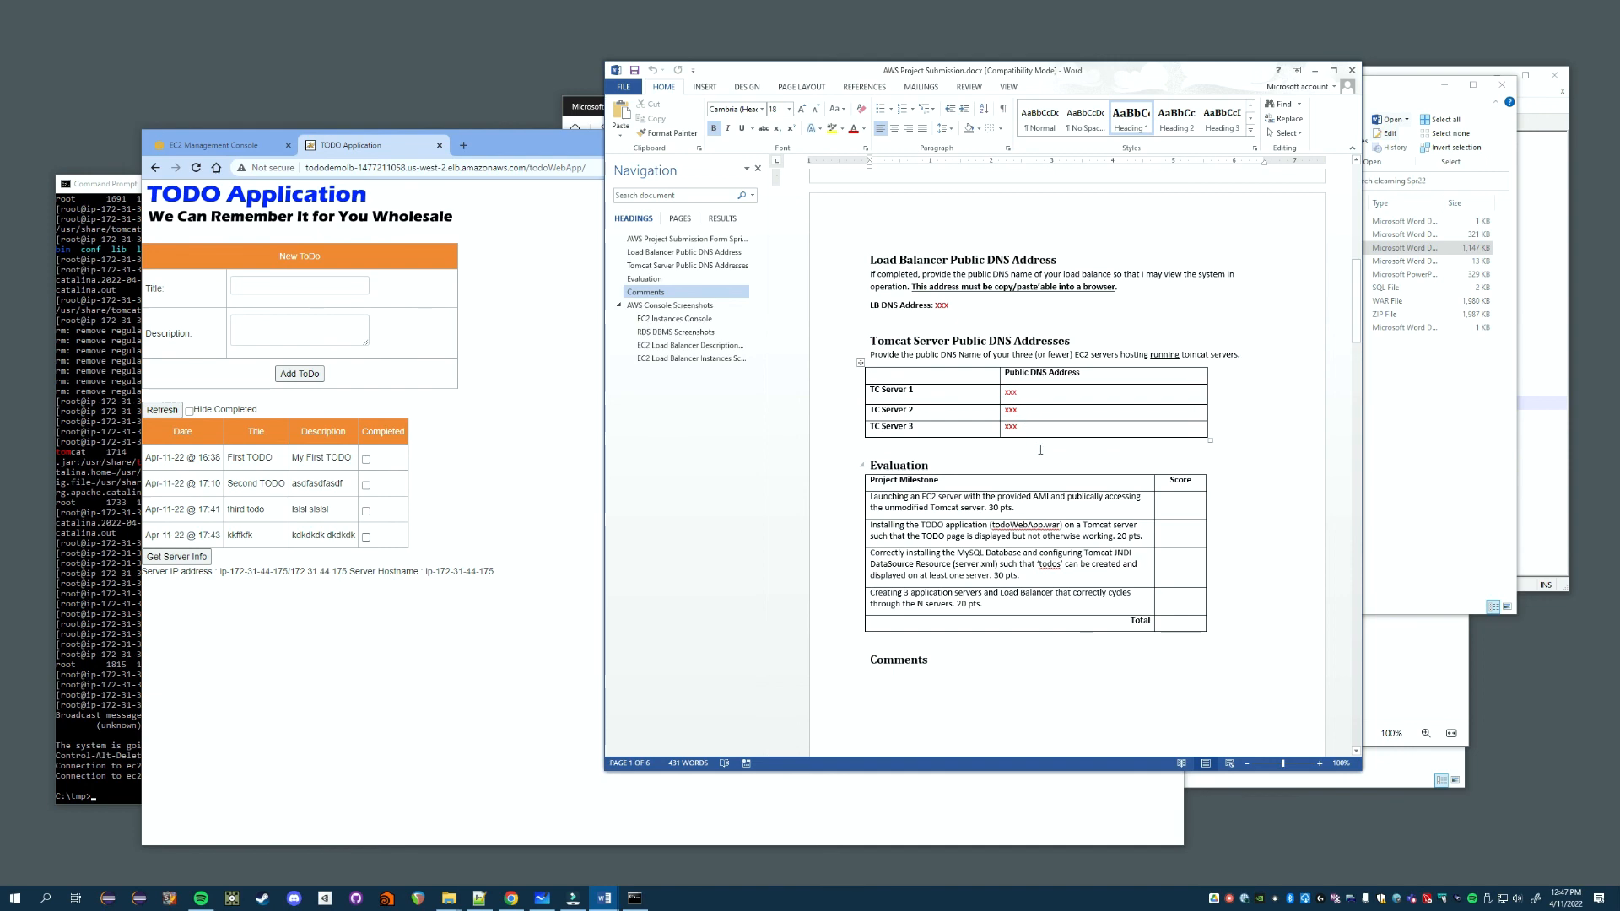
scroll(1097, 469, down, 1)
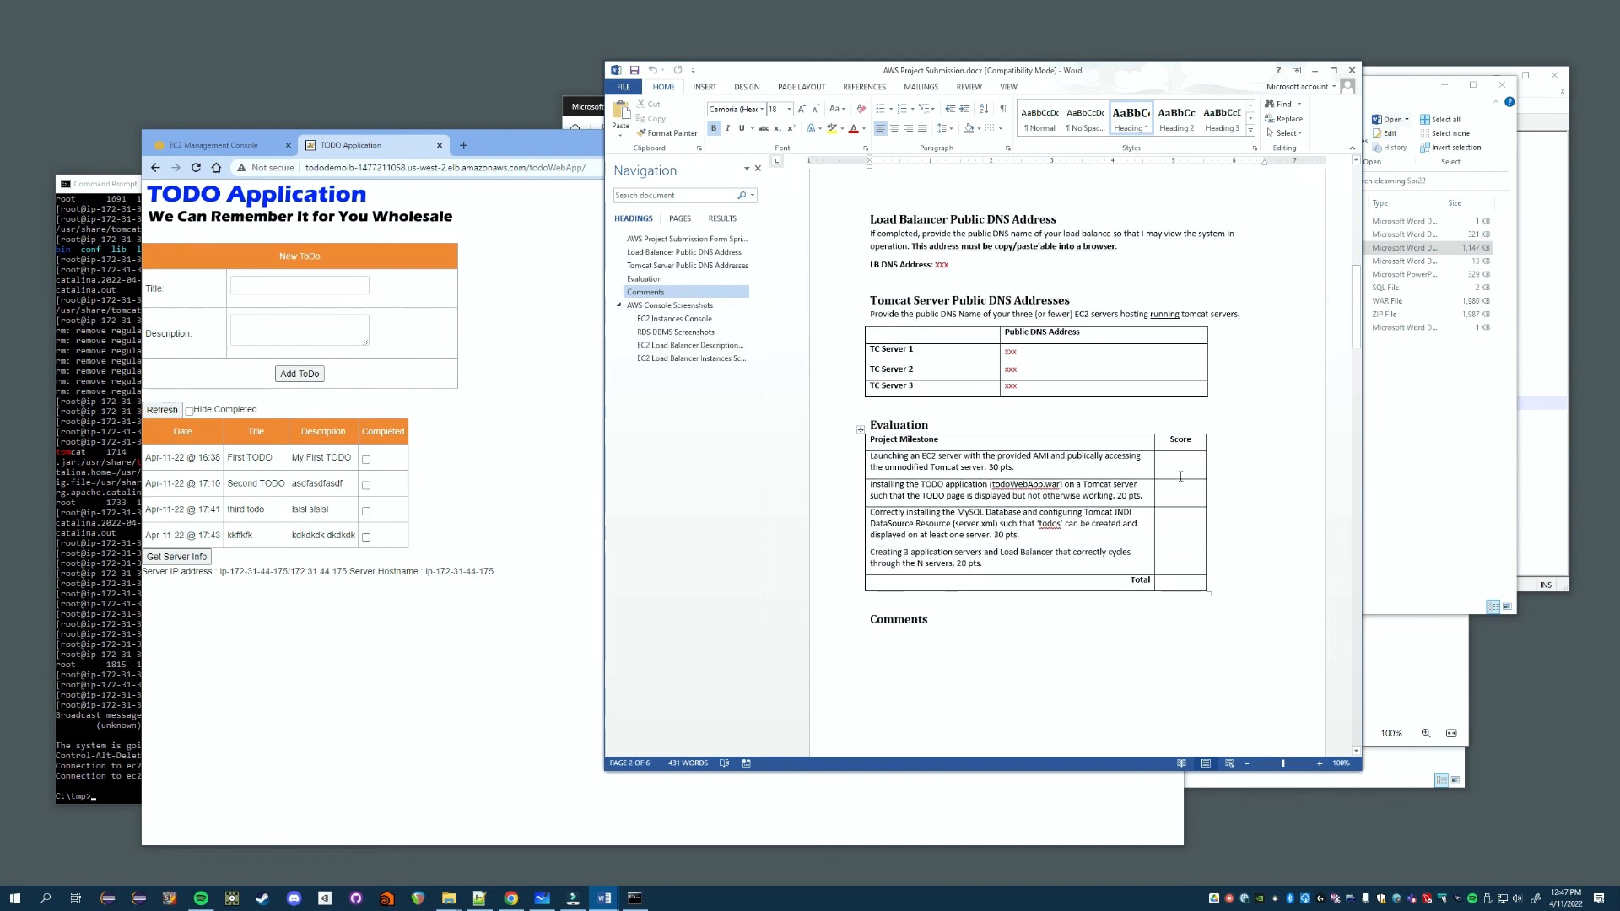
scroll(1180, 472, down, 2)
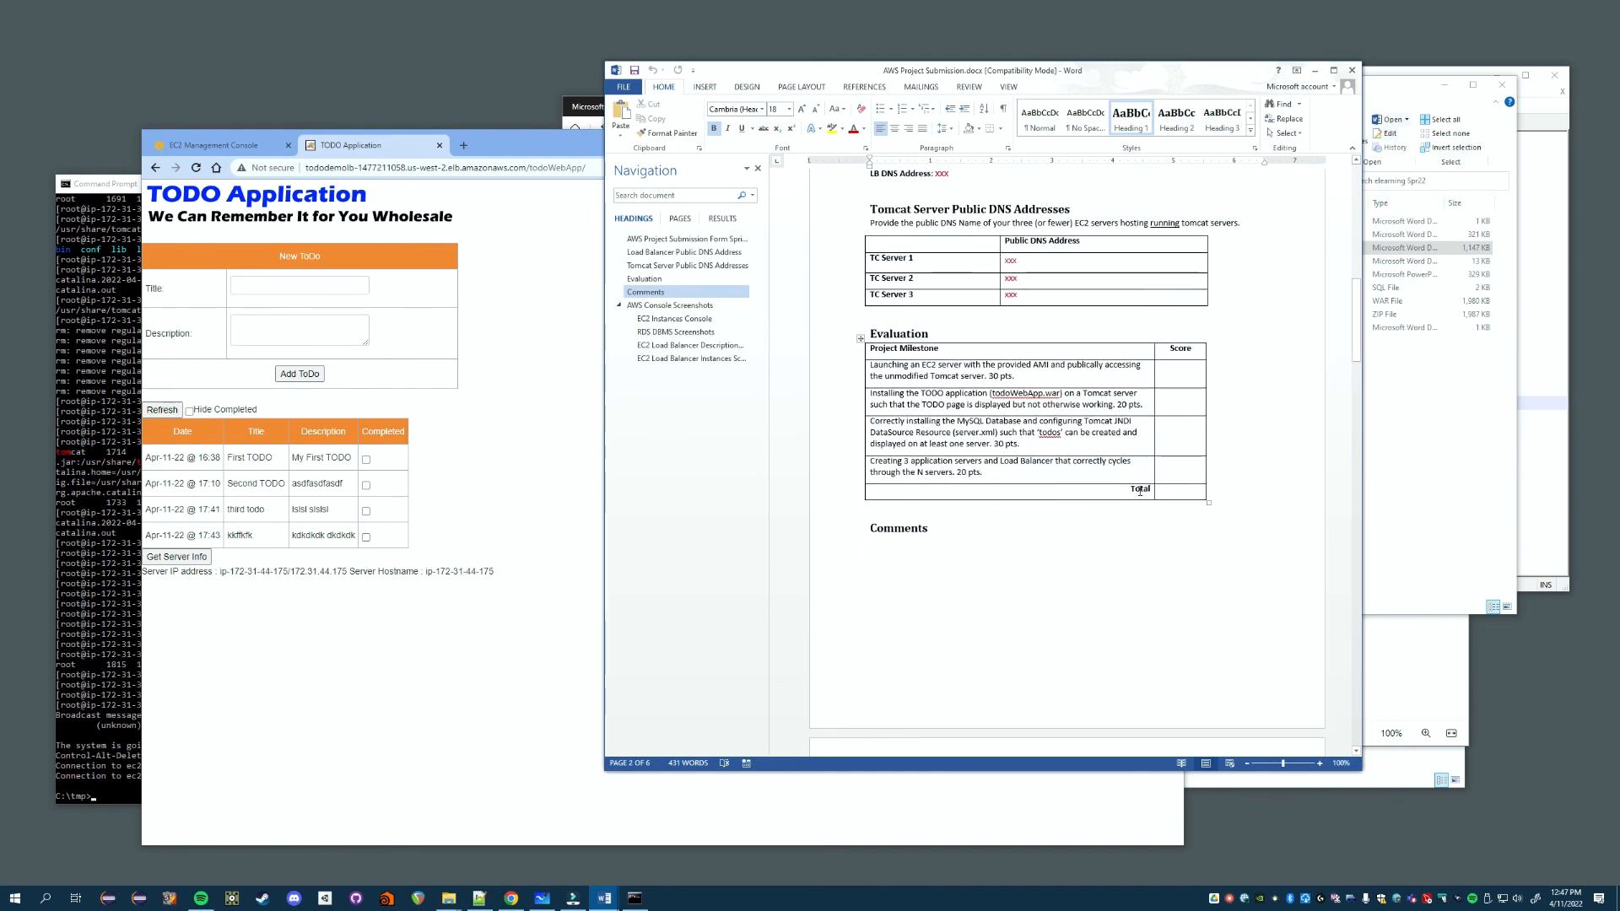
click(1189, 490)
scroll(1309, 559, down, 7)
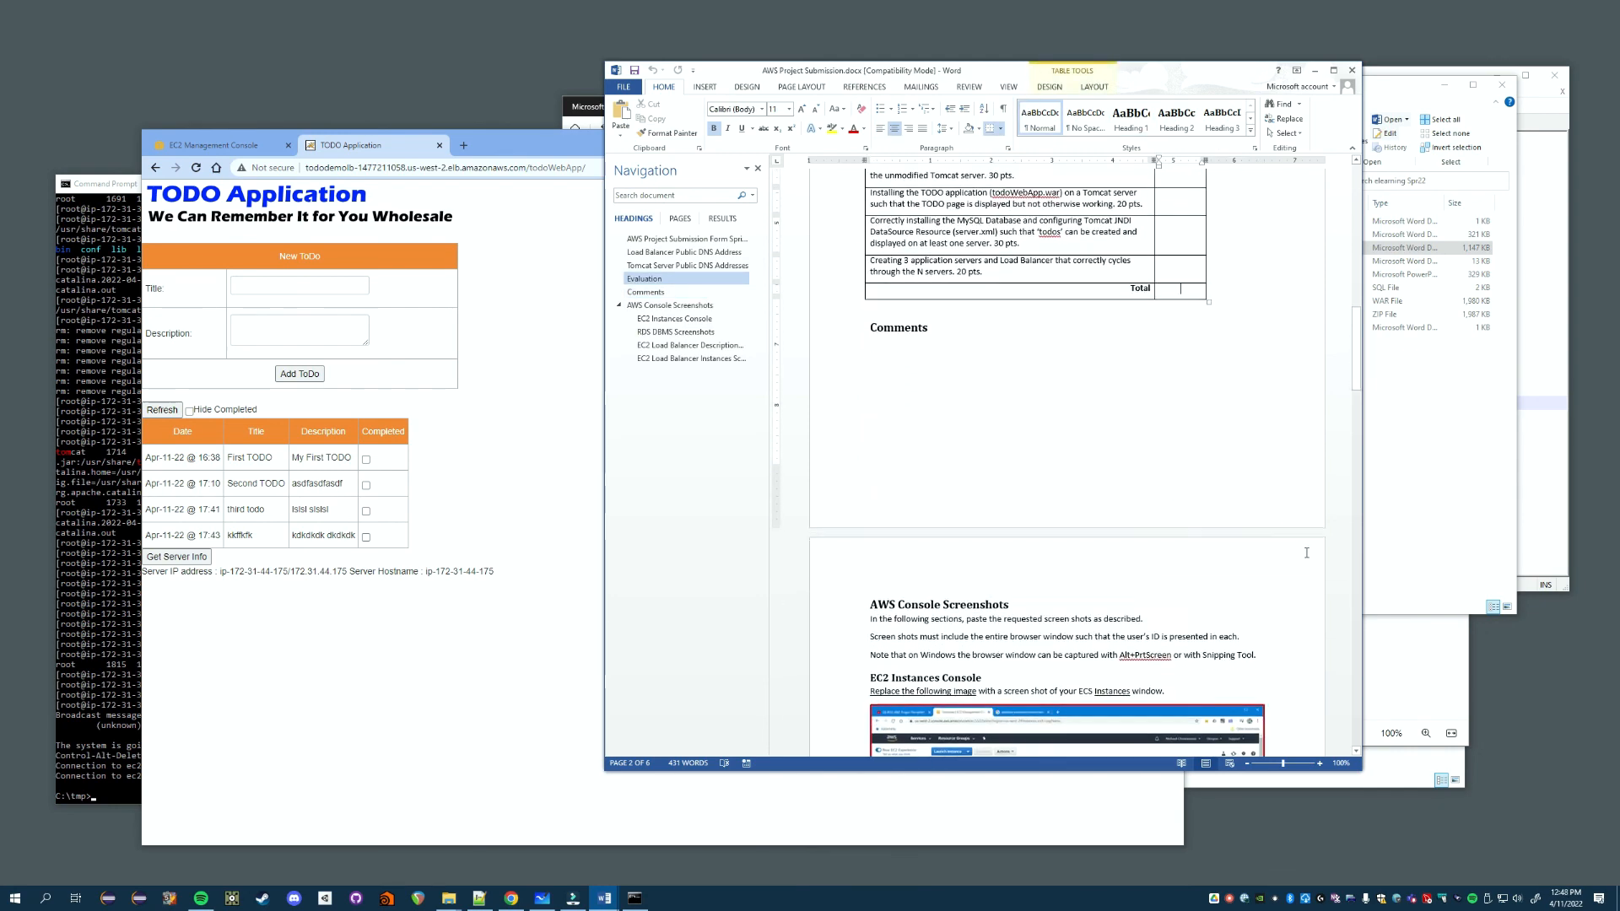
scroll(1309, 558, down, 2)
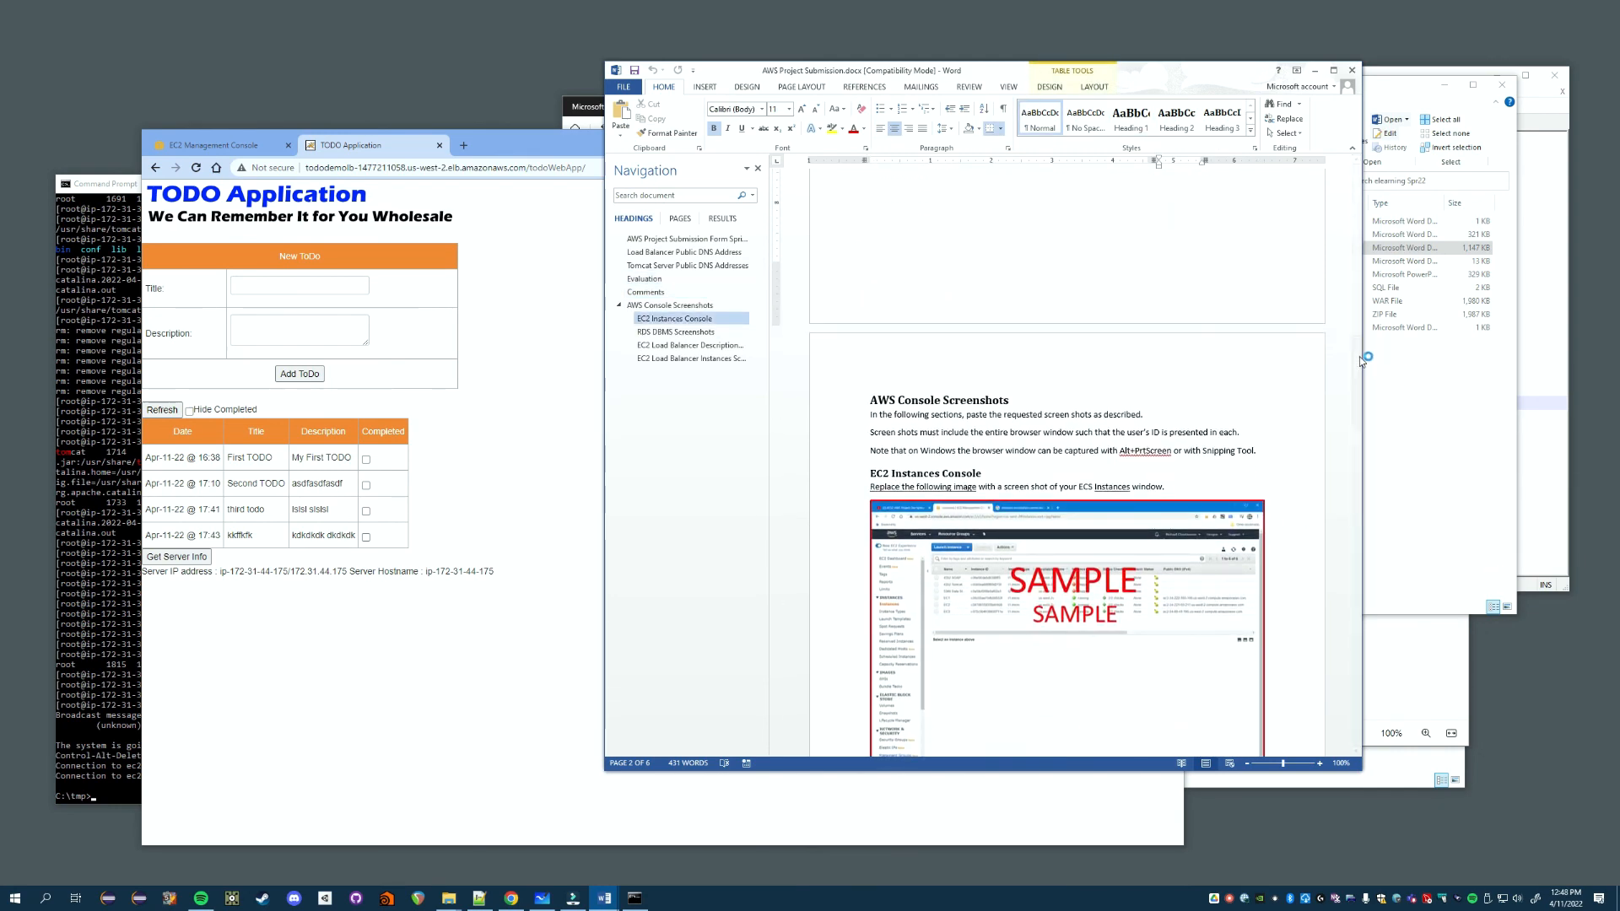
drag(1360, 363, 1331, 201)
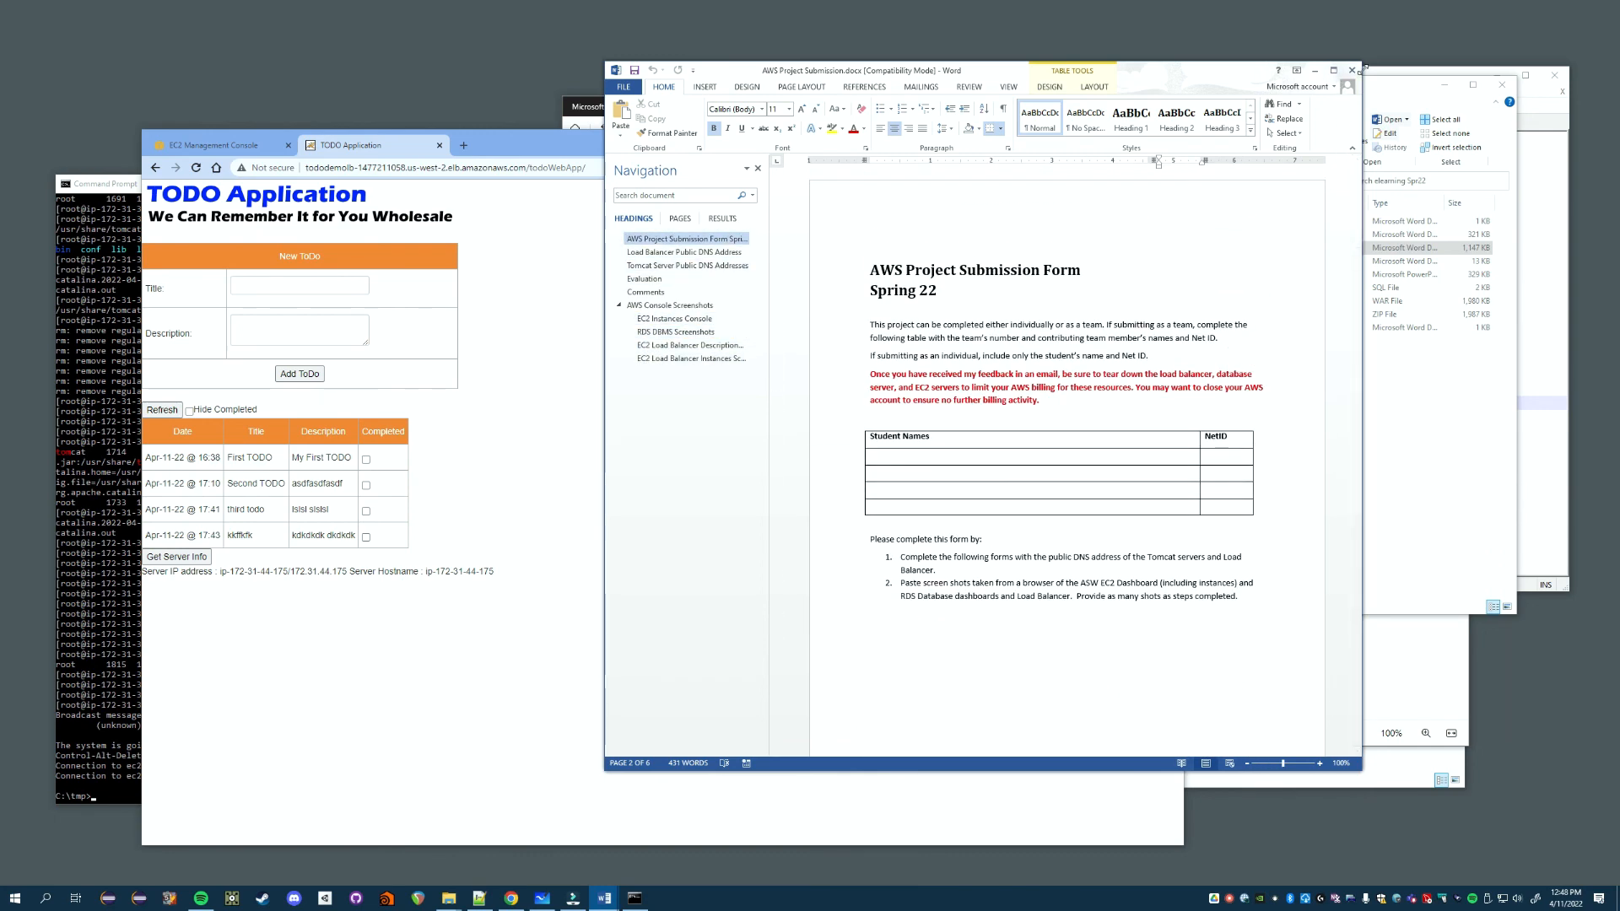
drag(1182, 85, 1618, 165)
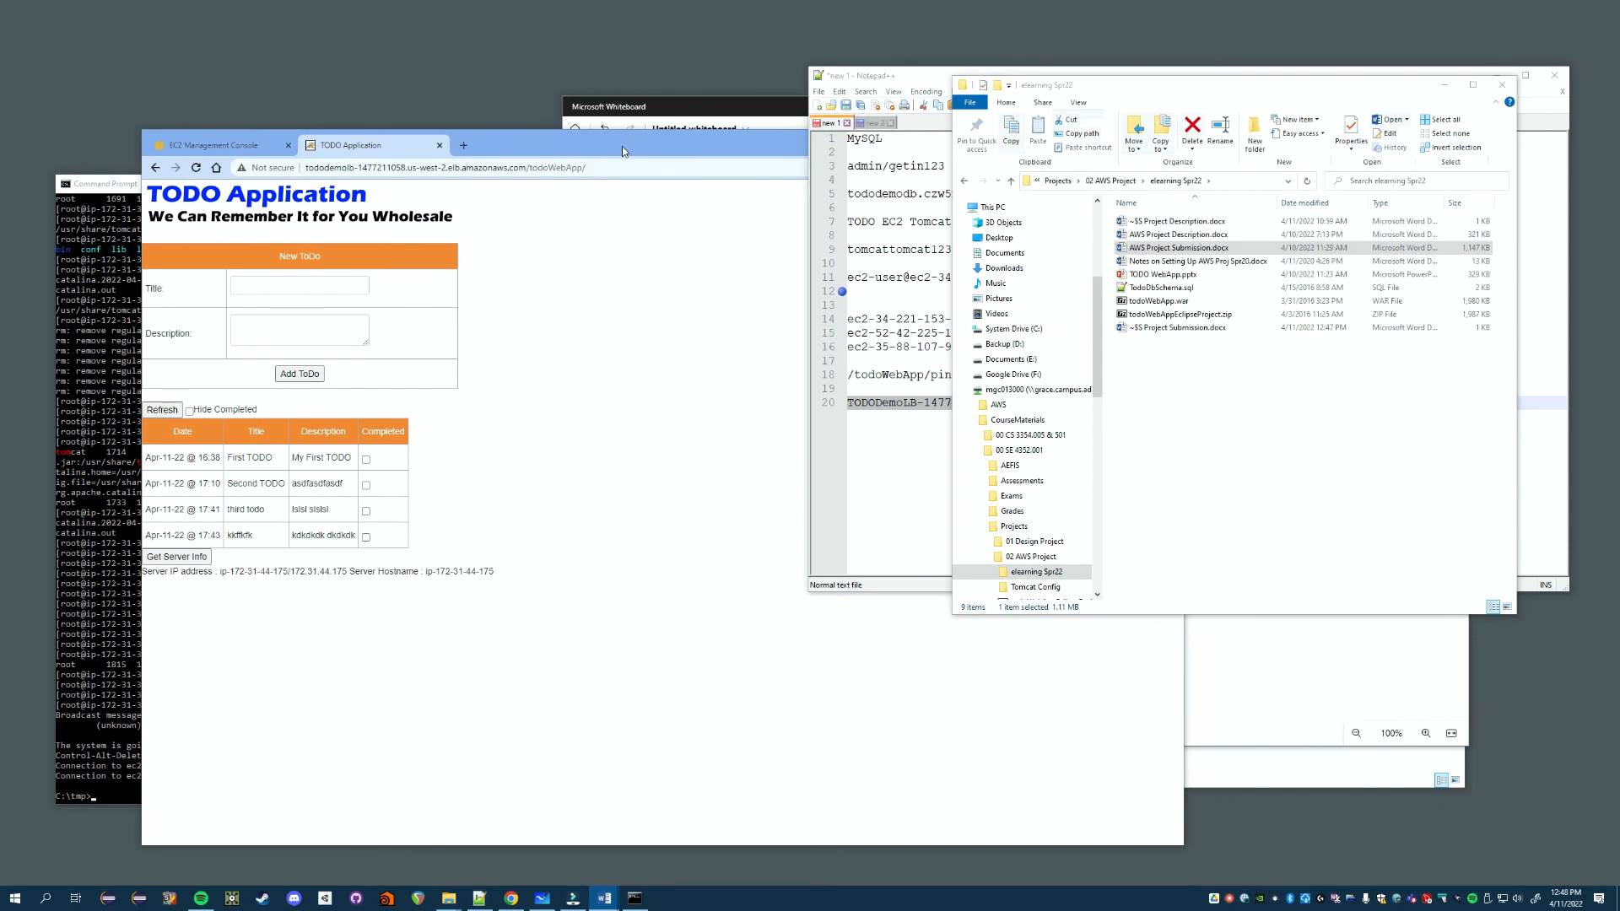
Show TODODemoLB's instance status and the whiteboard diagram, and highlight the load balancer's DNS name in the Notepad++ notes
drag(623, 150, 684, 106)
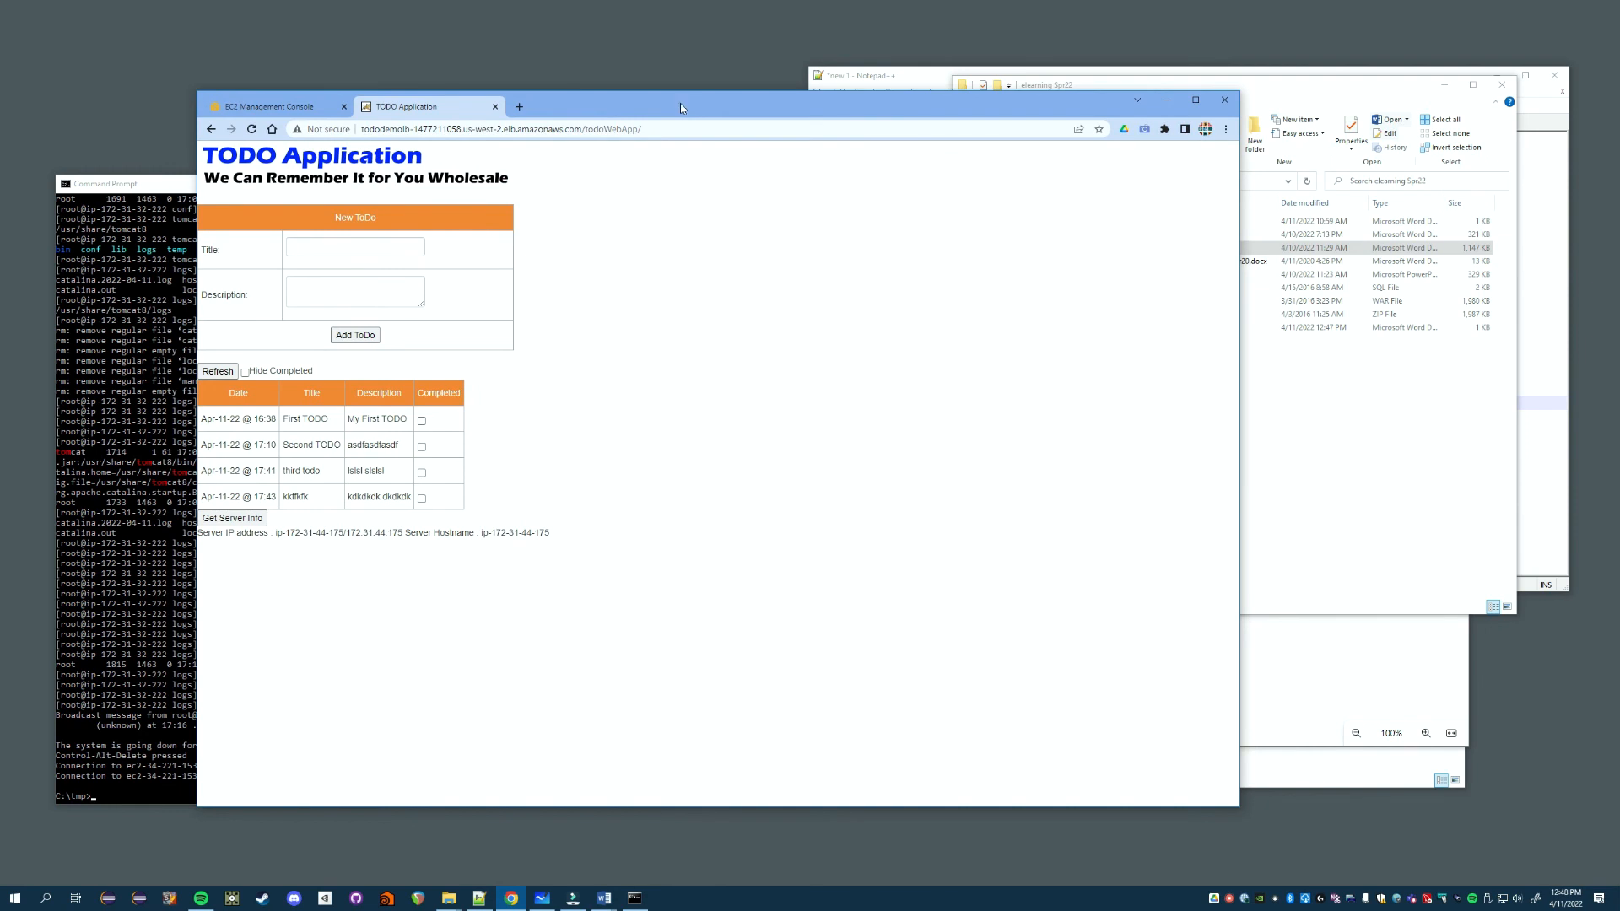
click(264, 103)
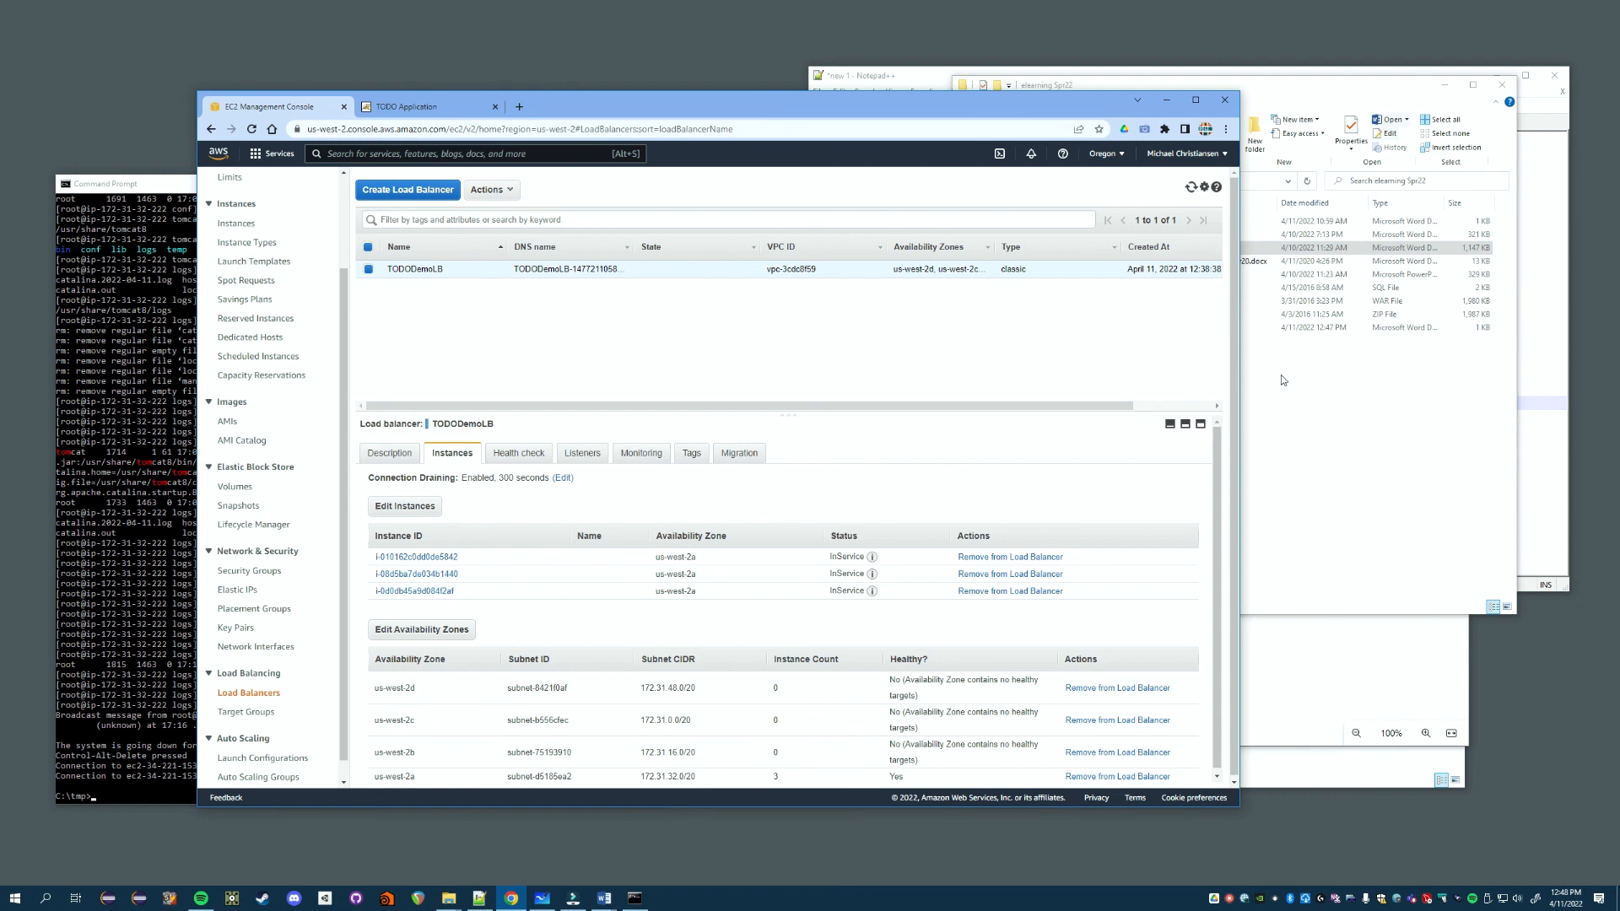
click(1382, 667)
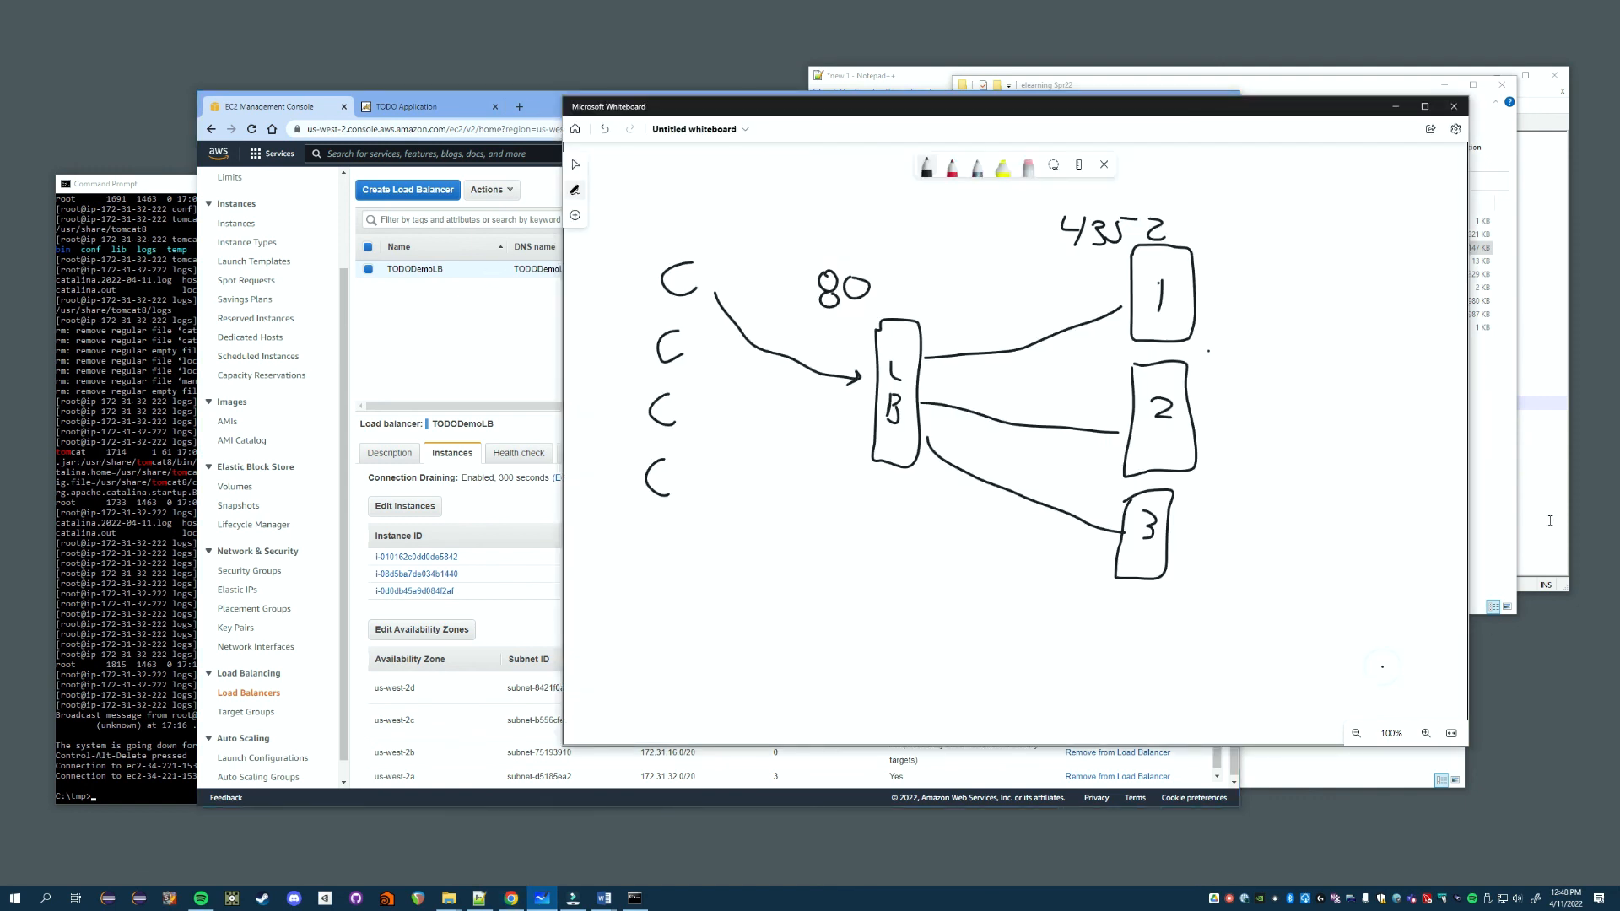
click(1548, 519)
drag(848, 403, 1179, 406)
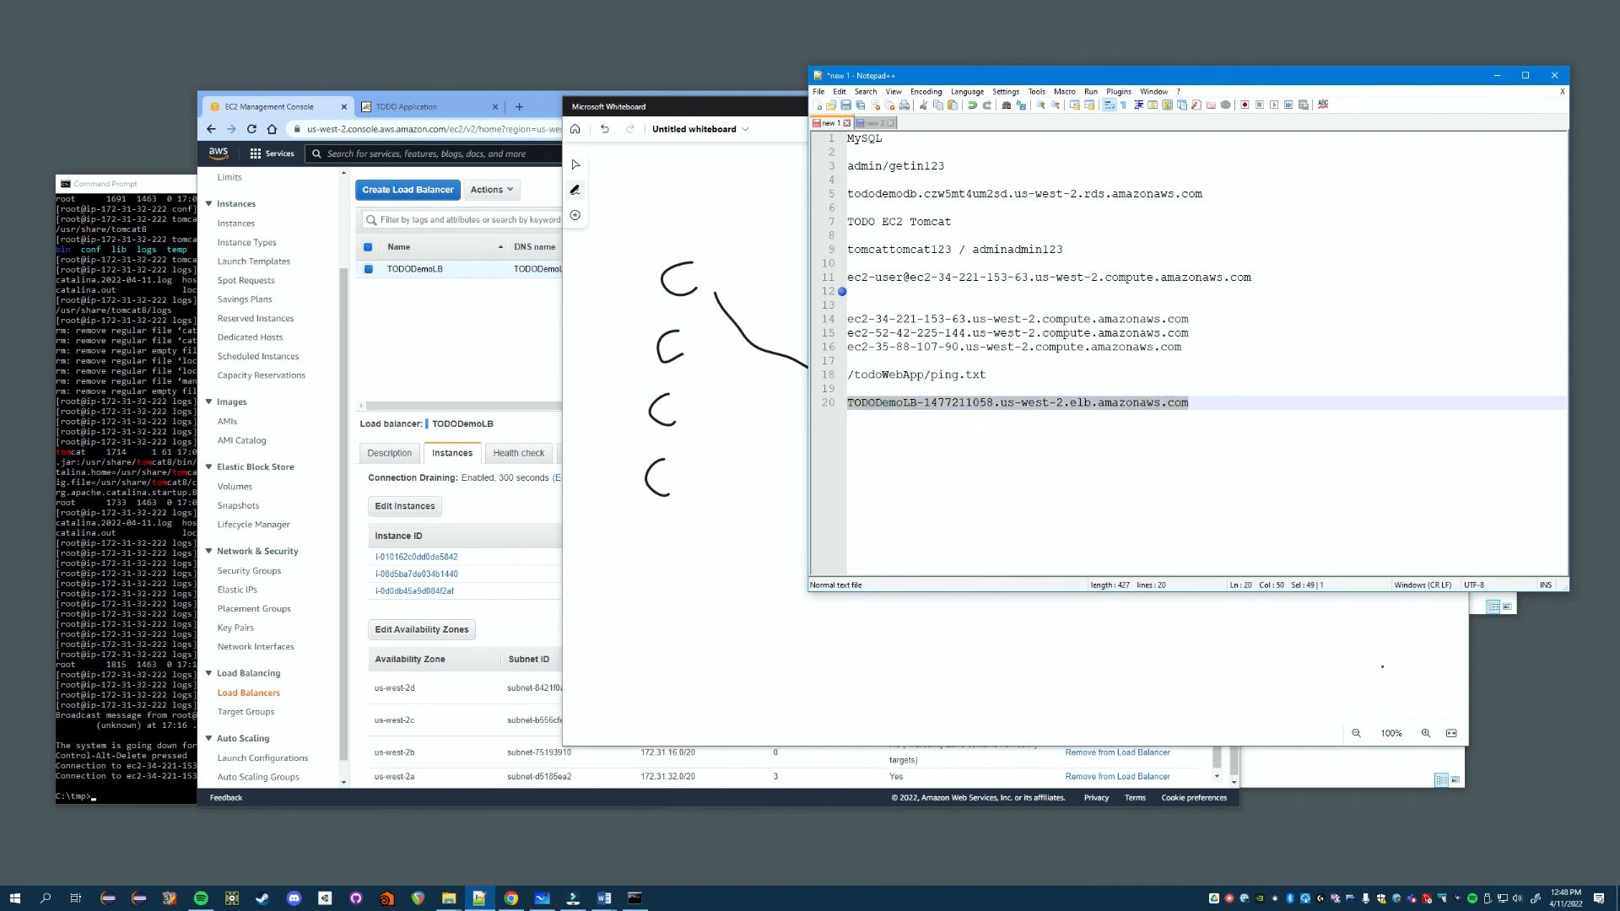
key(alt+Tab)
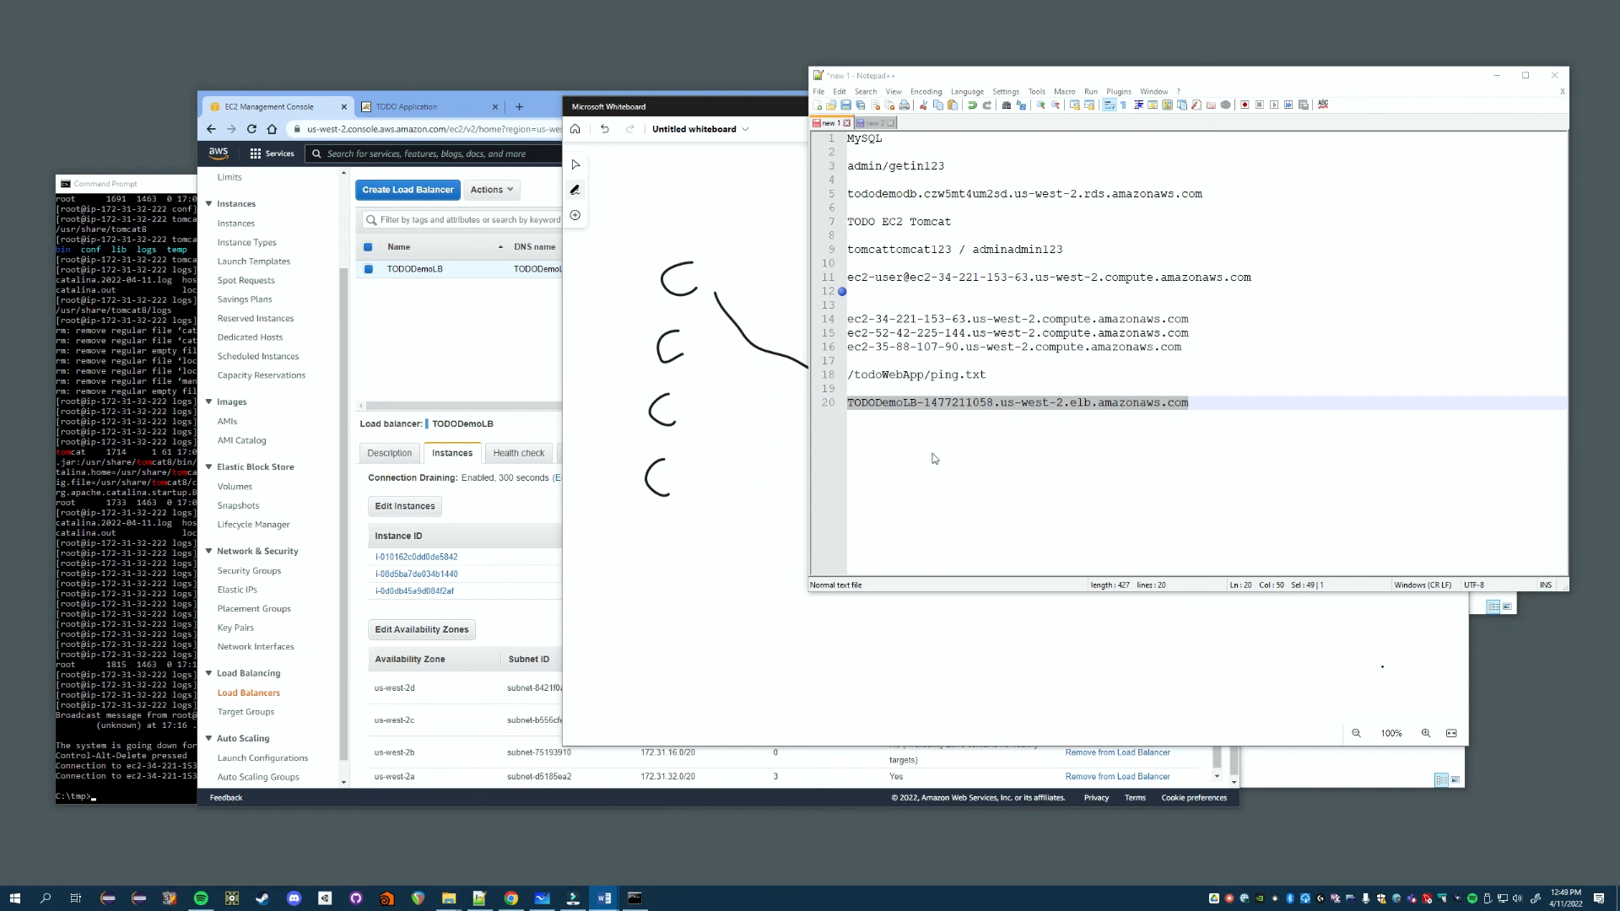
Bring the EC2 console to the front and show the actions available for the TODODemoLB load balancer, including Delete
click(647, 113)
drag(652, 104, 645, 57)
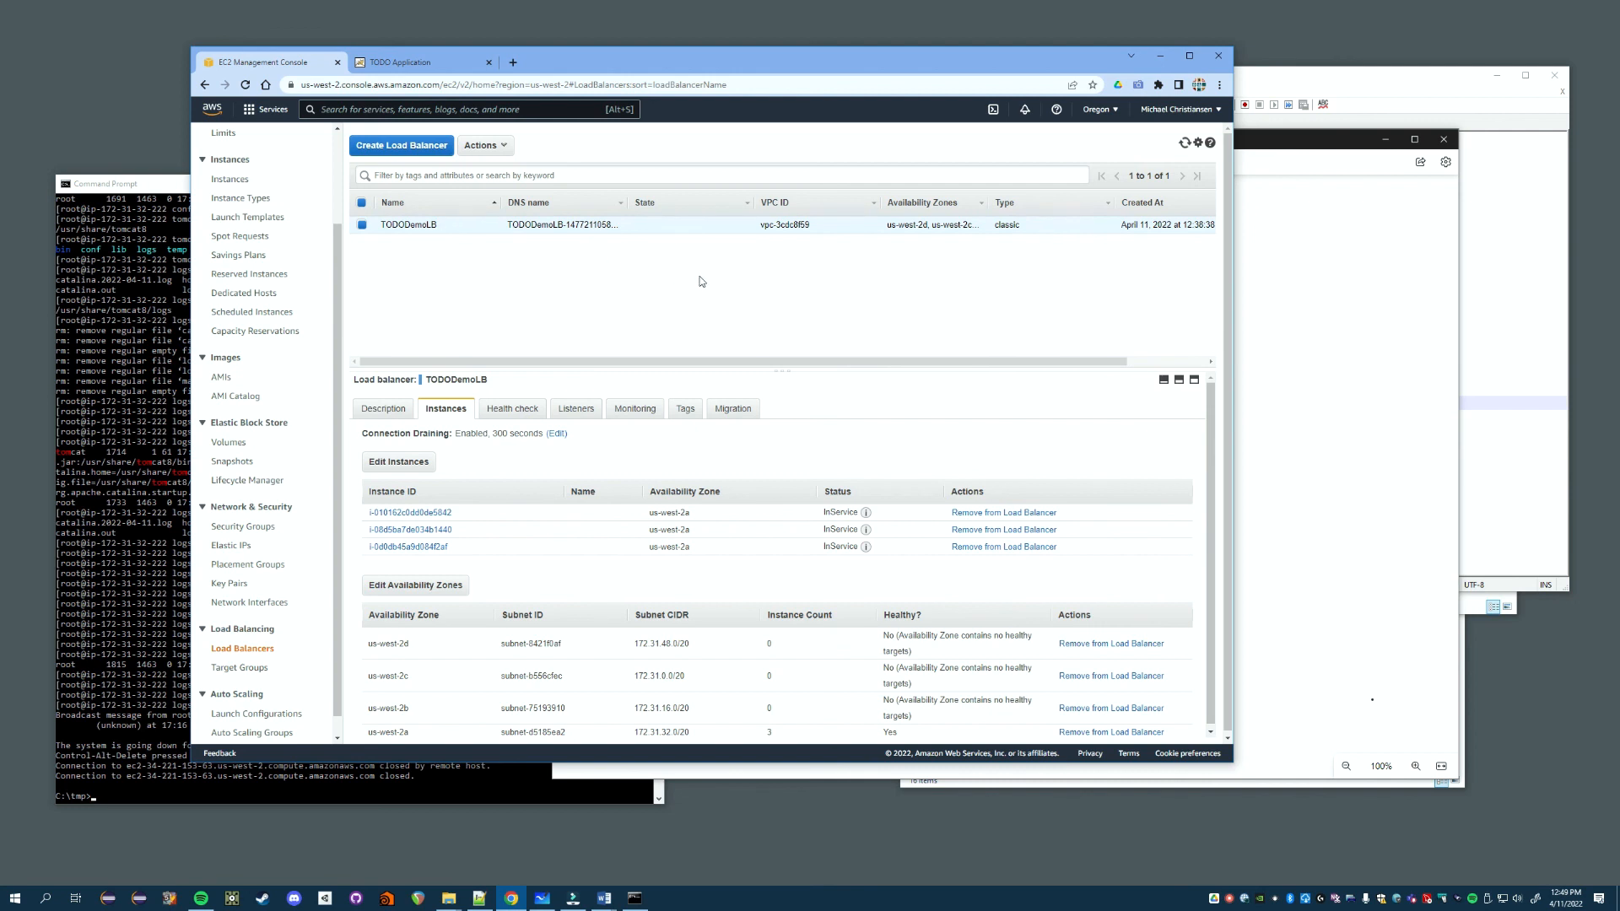
click(501, 148)
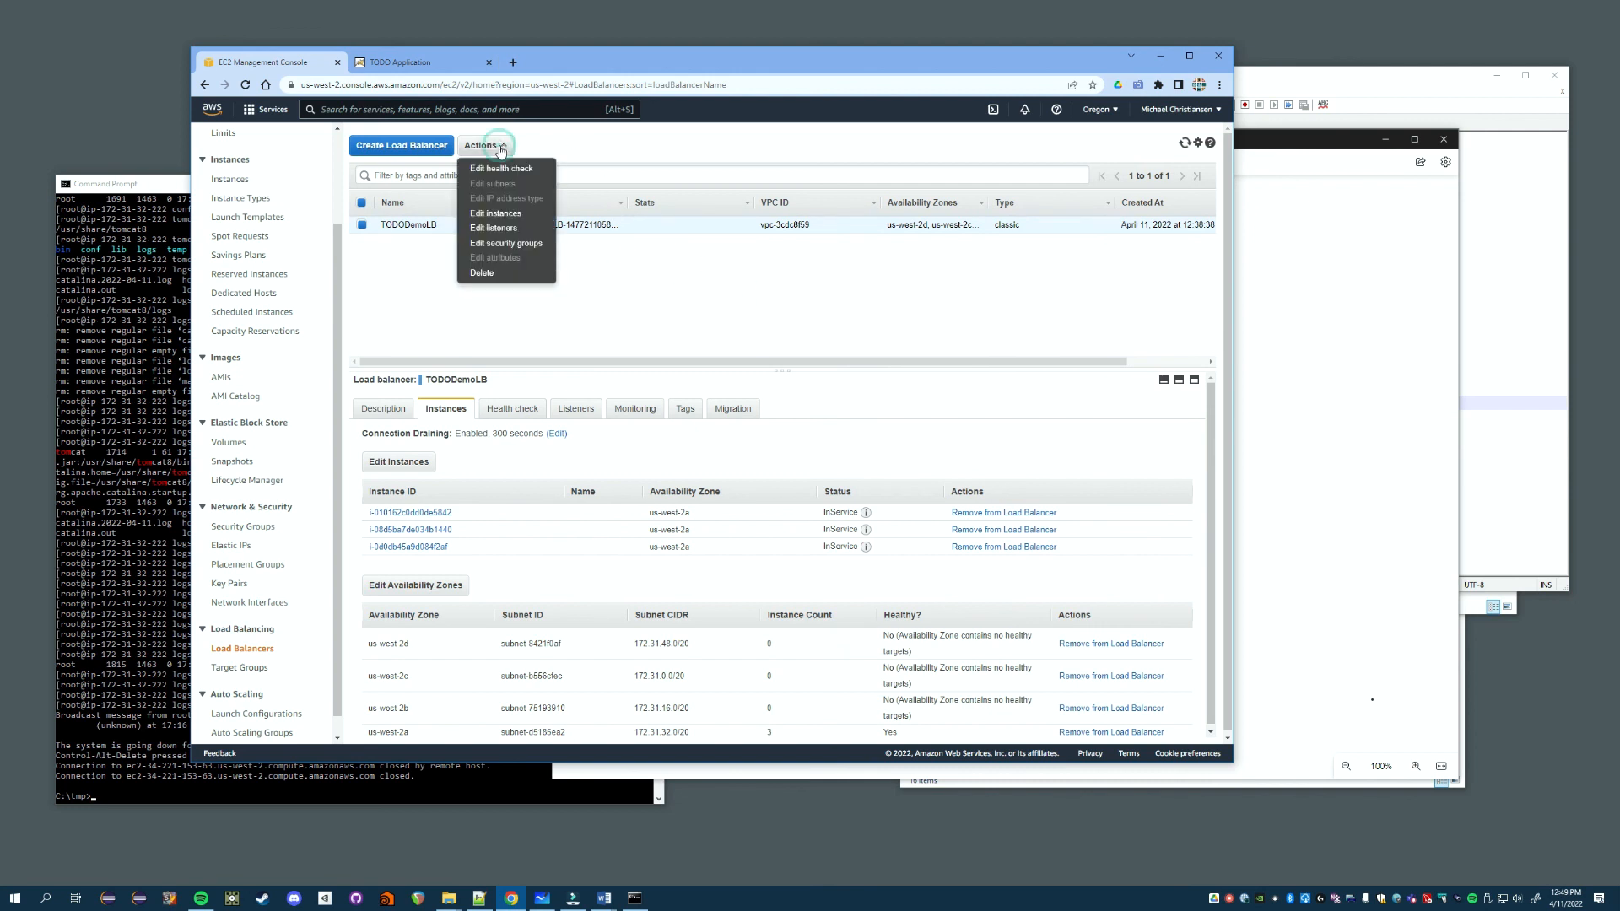
click(759, 336)
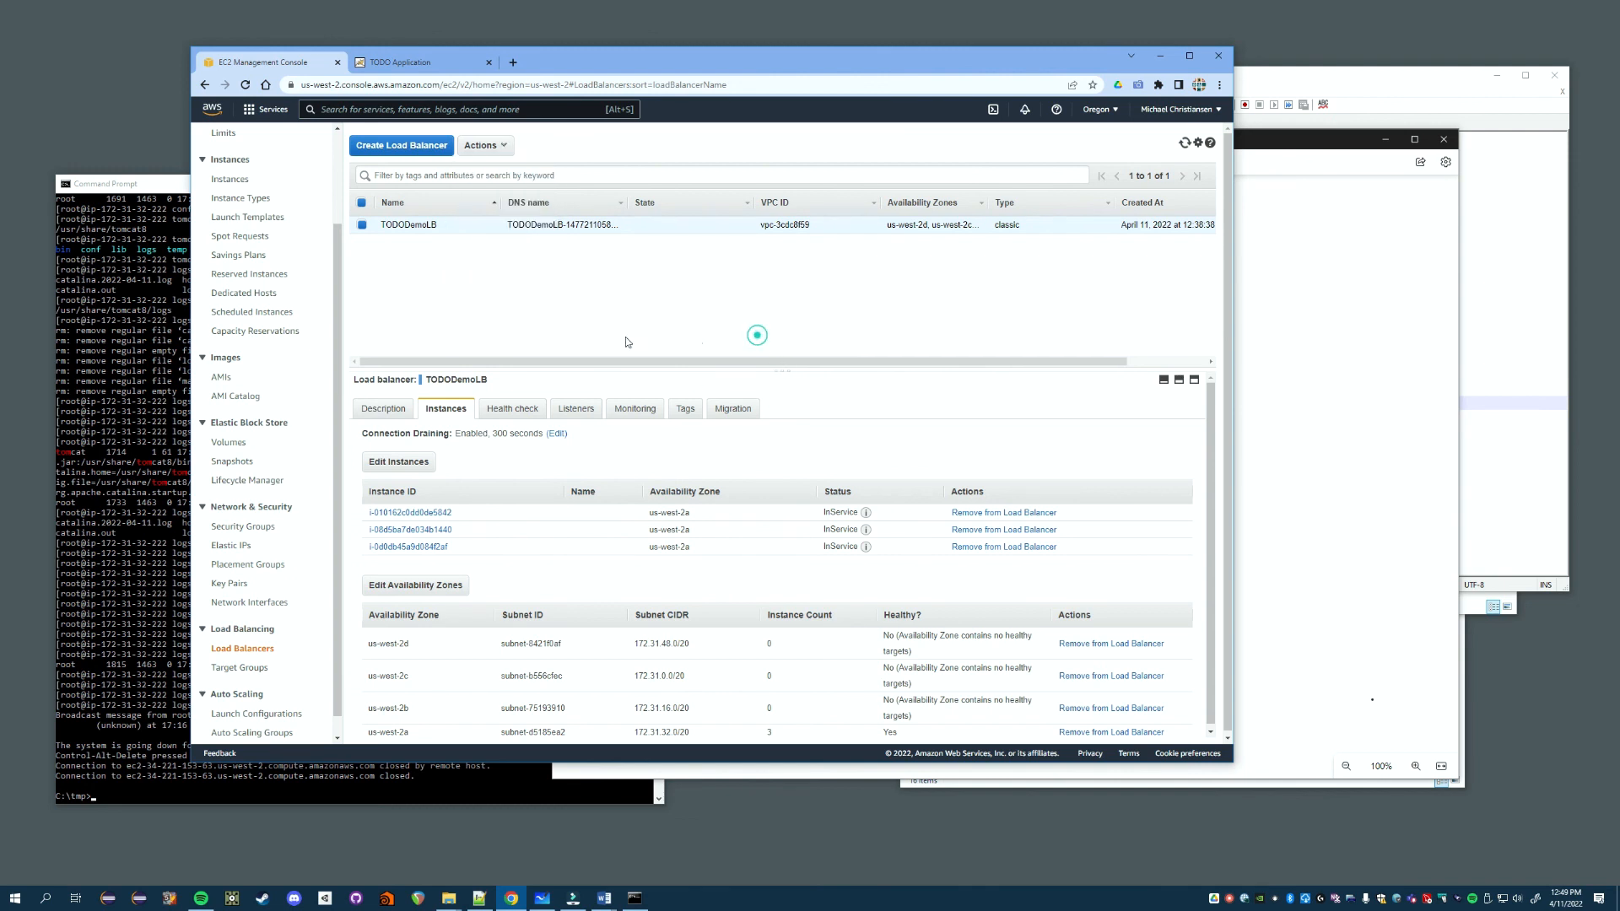
Select all EC2 instances in the Instances list and show their instance state options without applying any
click(232, 181)
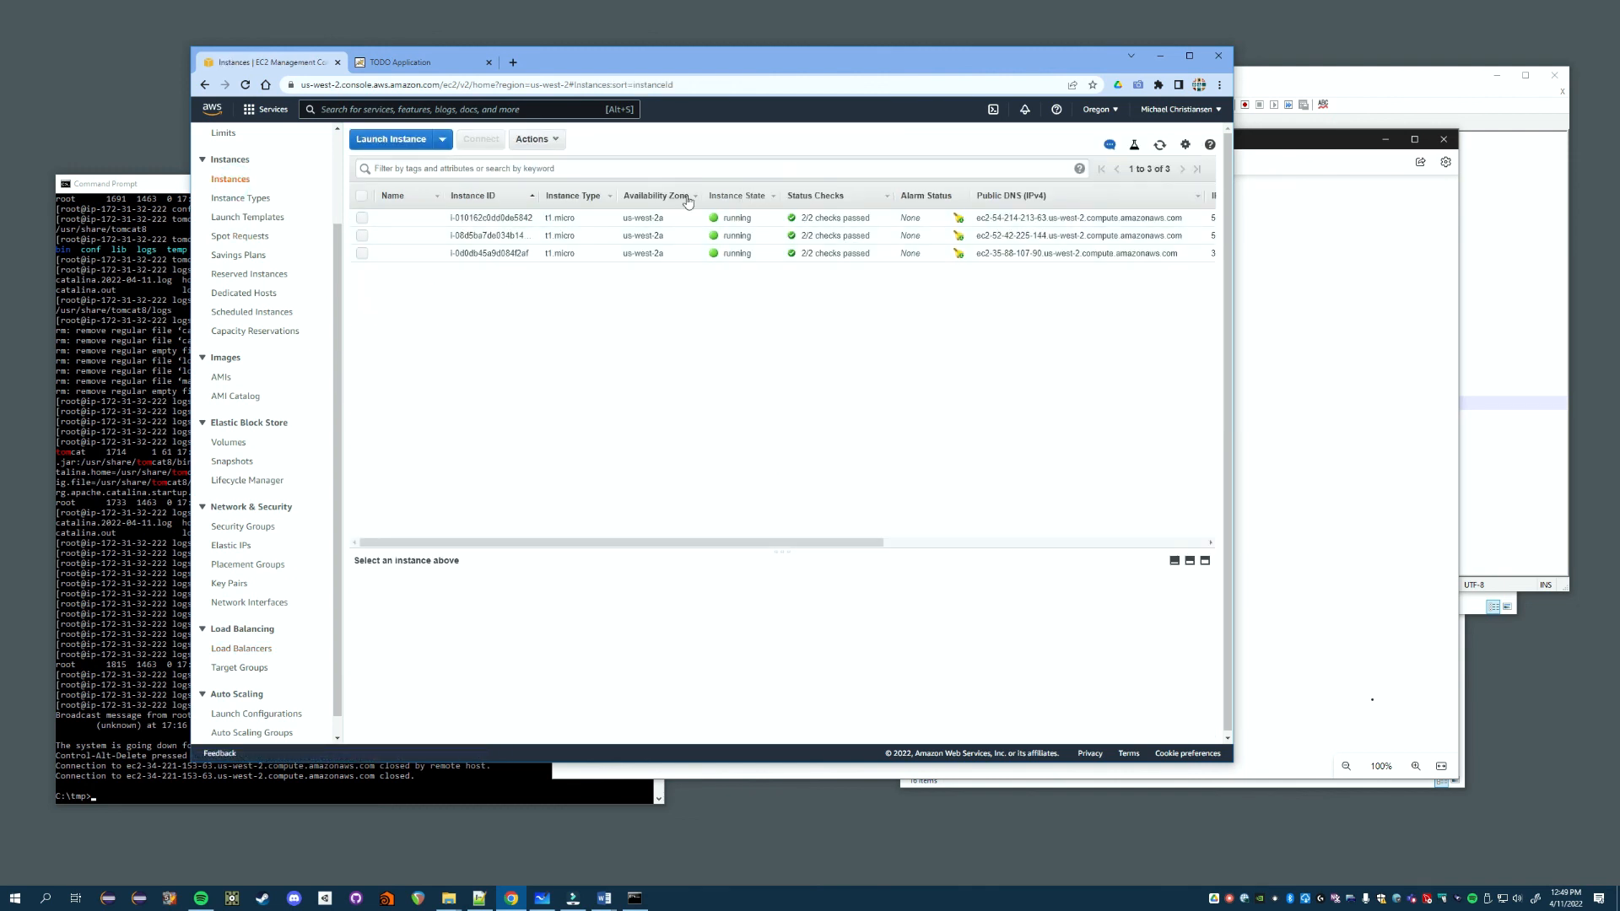
click(362, 198)
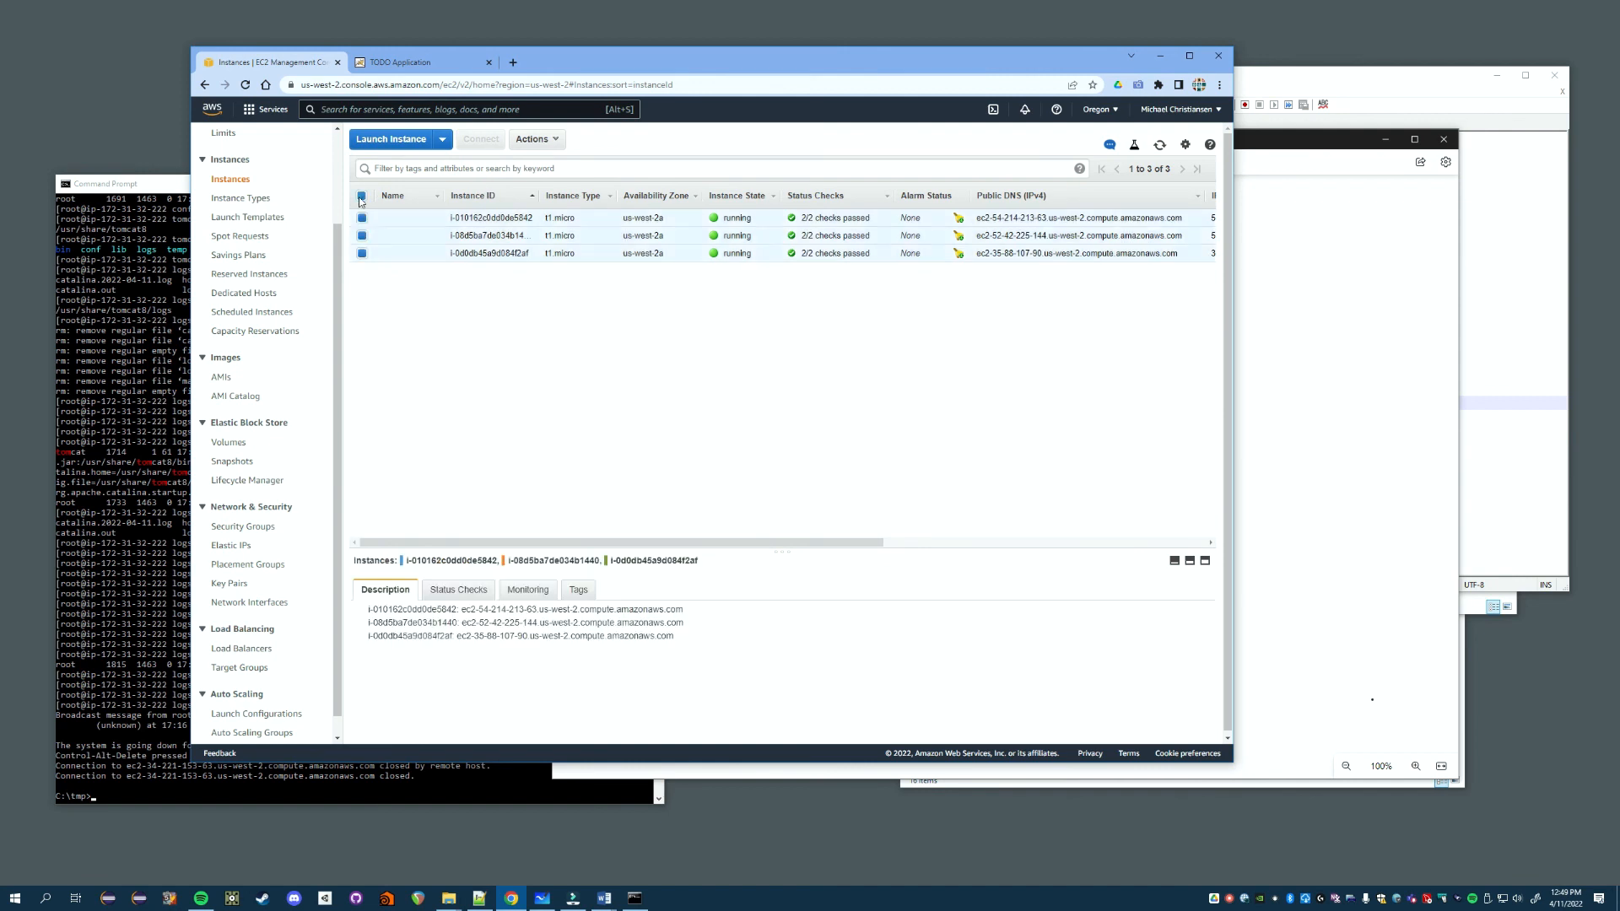
click(545, 140)
mouse_move(607, 228)
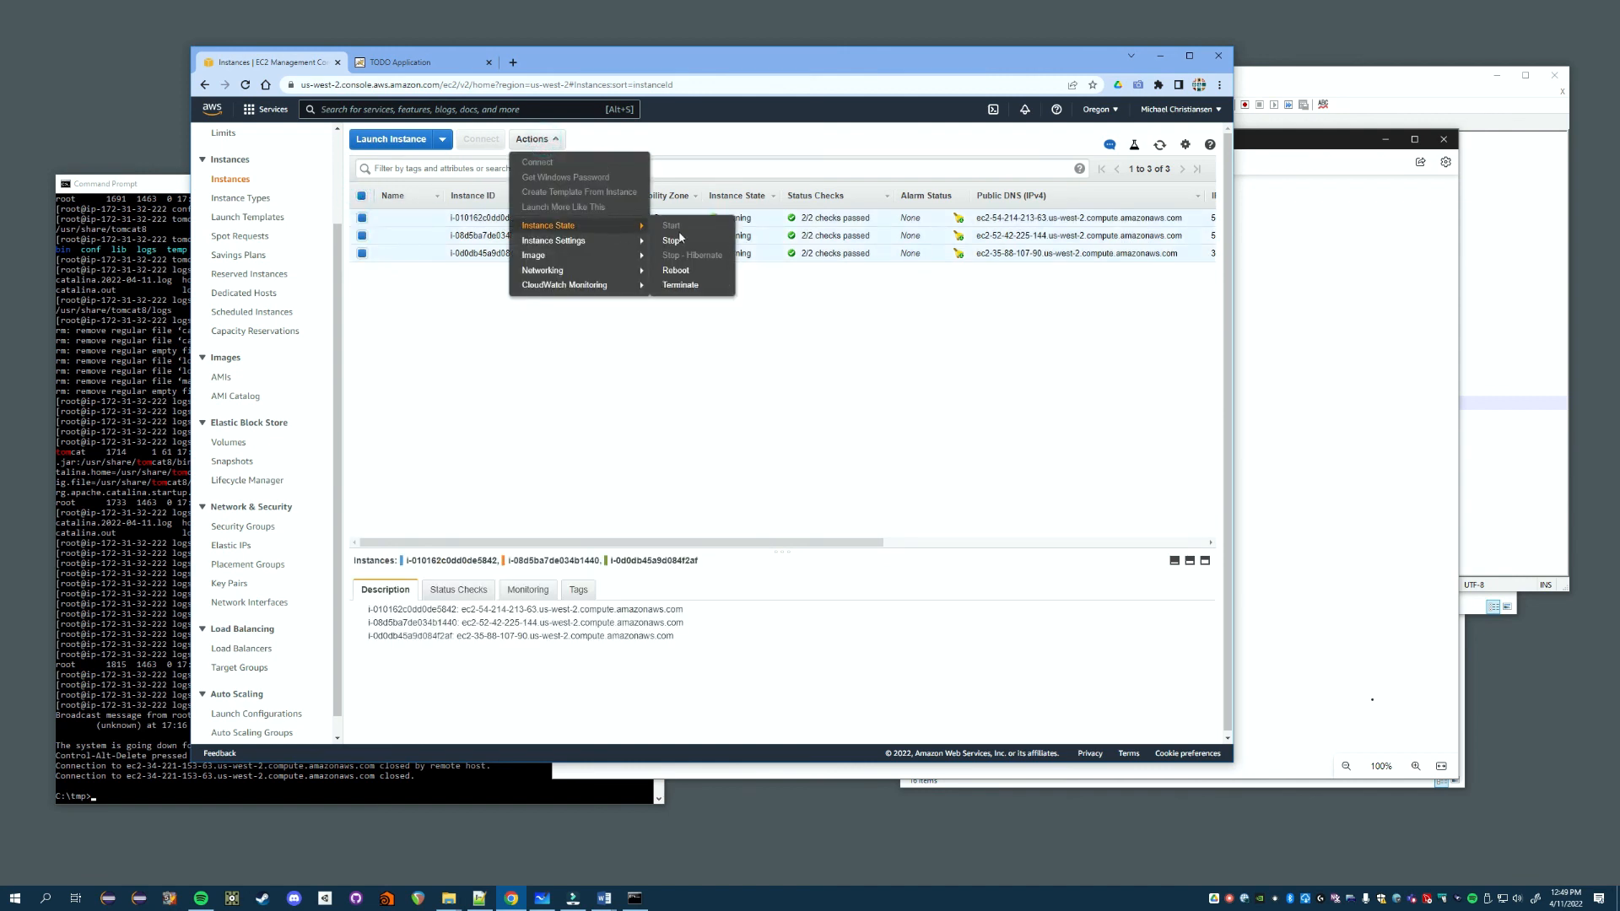
click(774, 403)
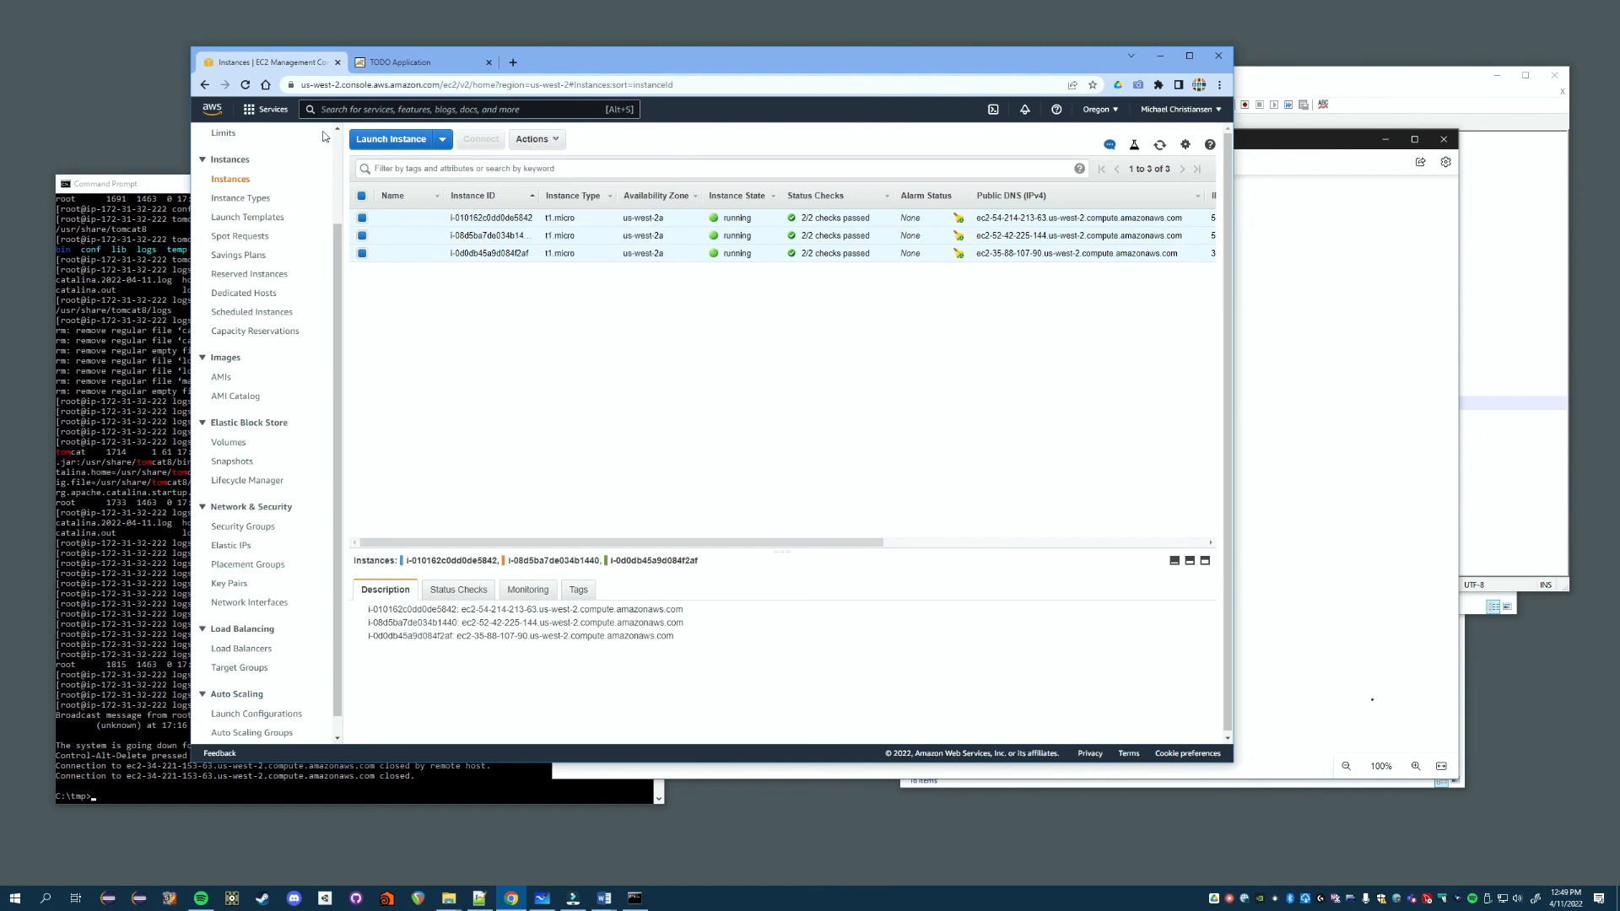
Go to the RDS service's databases, select tododemodb, and show its available actions without applying any
click(271, 110)
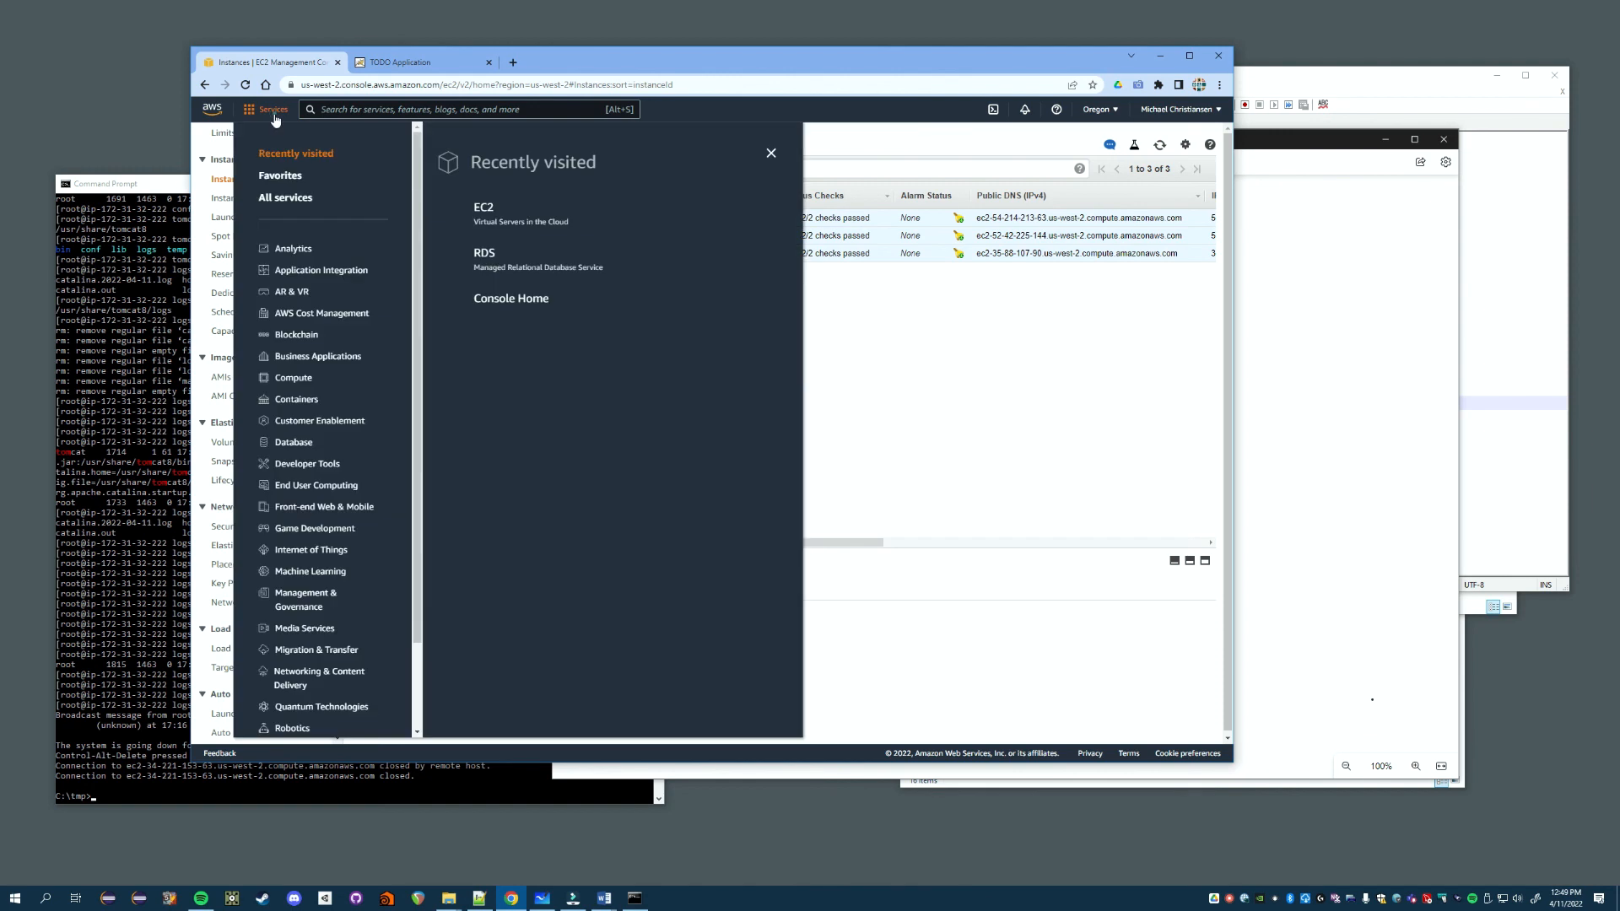
click(490, 258)
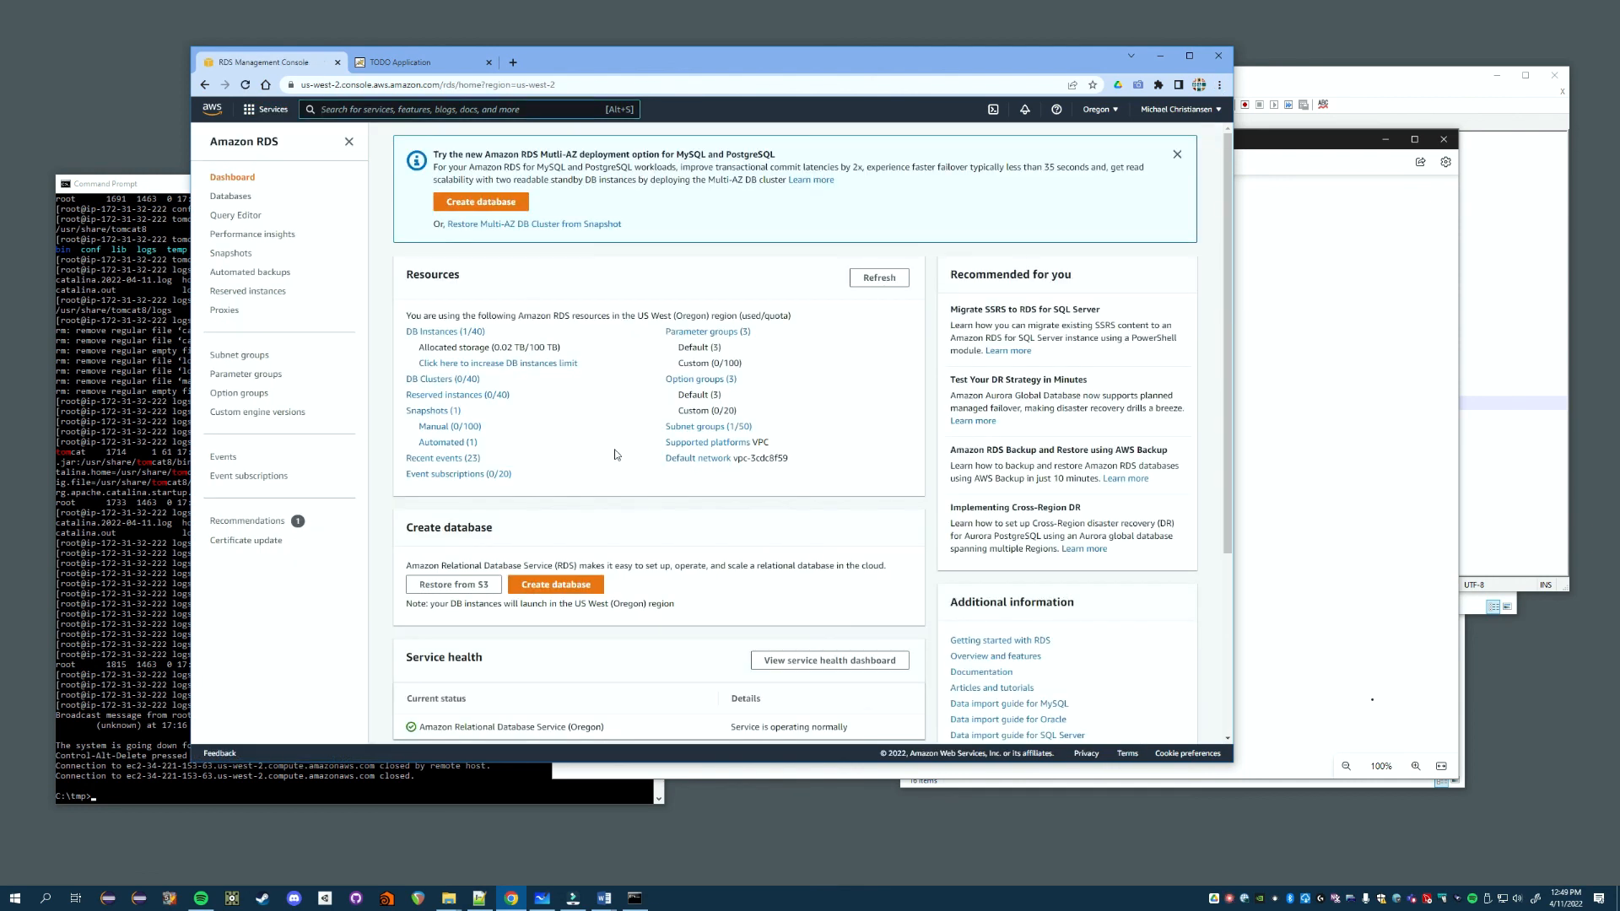
click(456, 337)
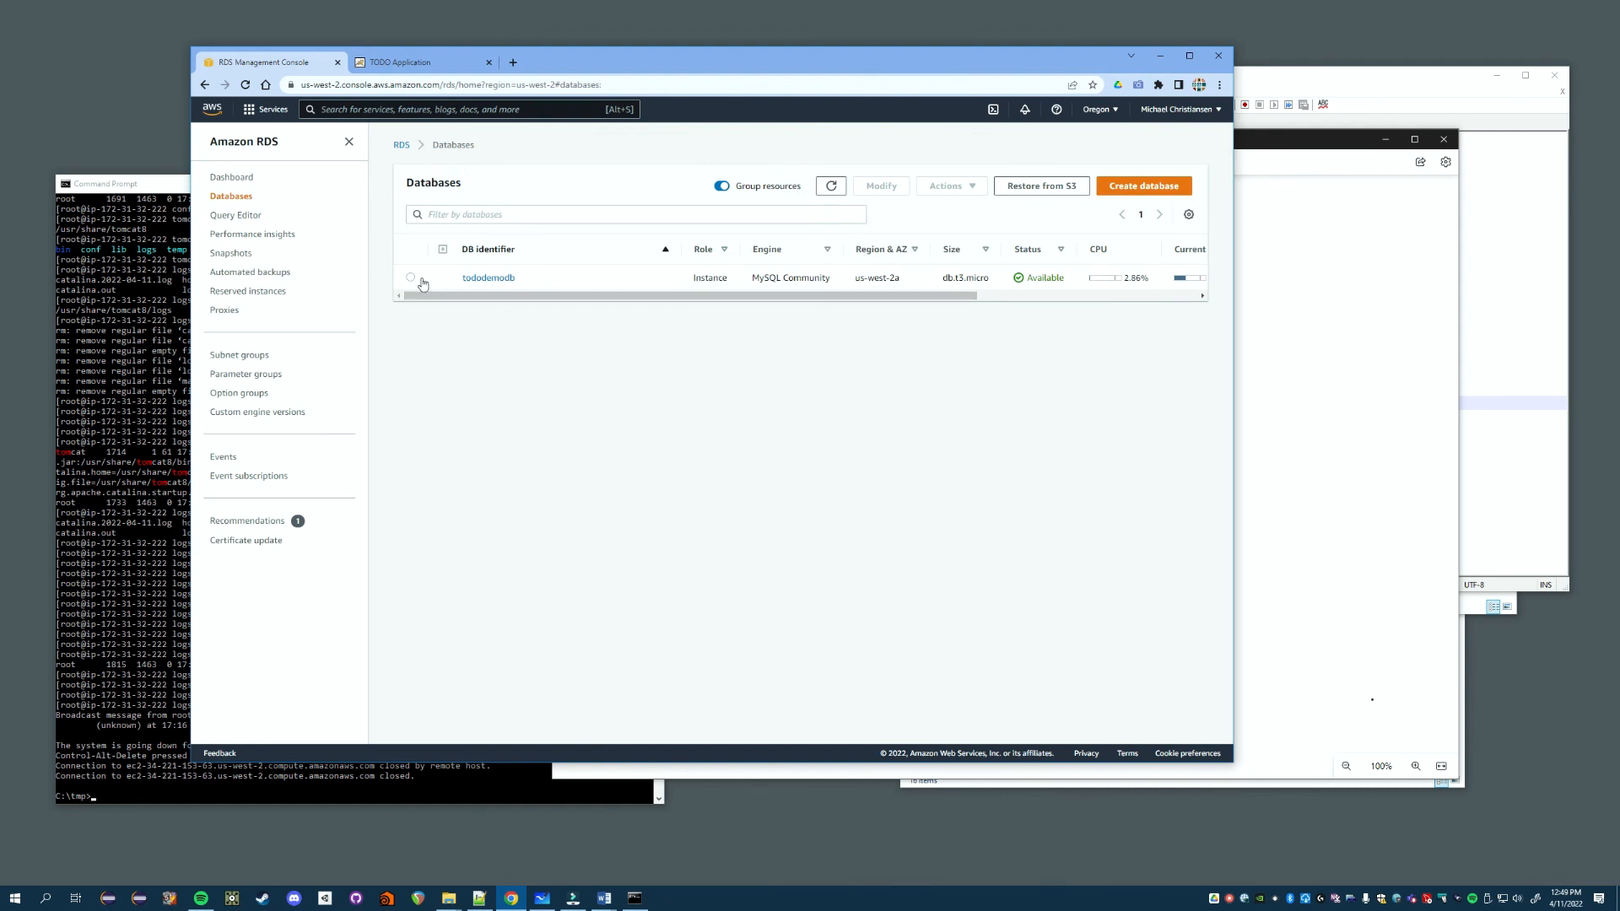
click(412, 278)
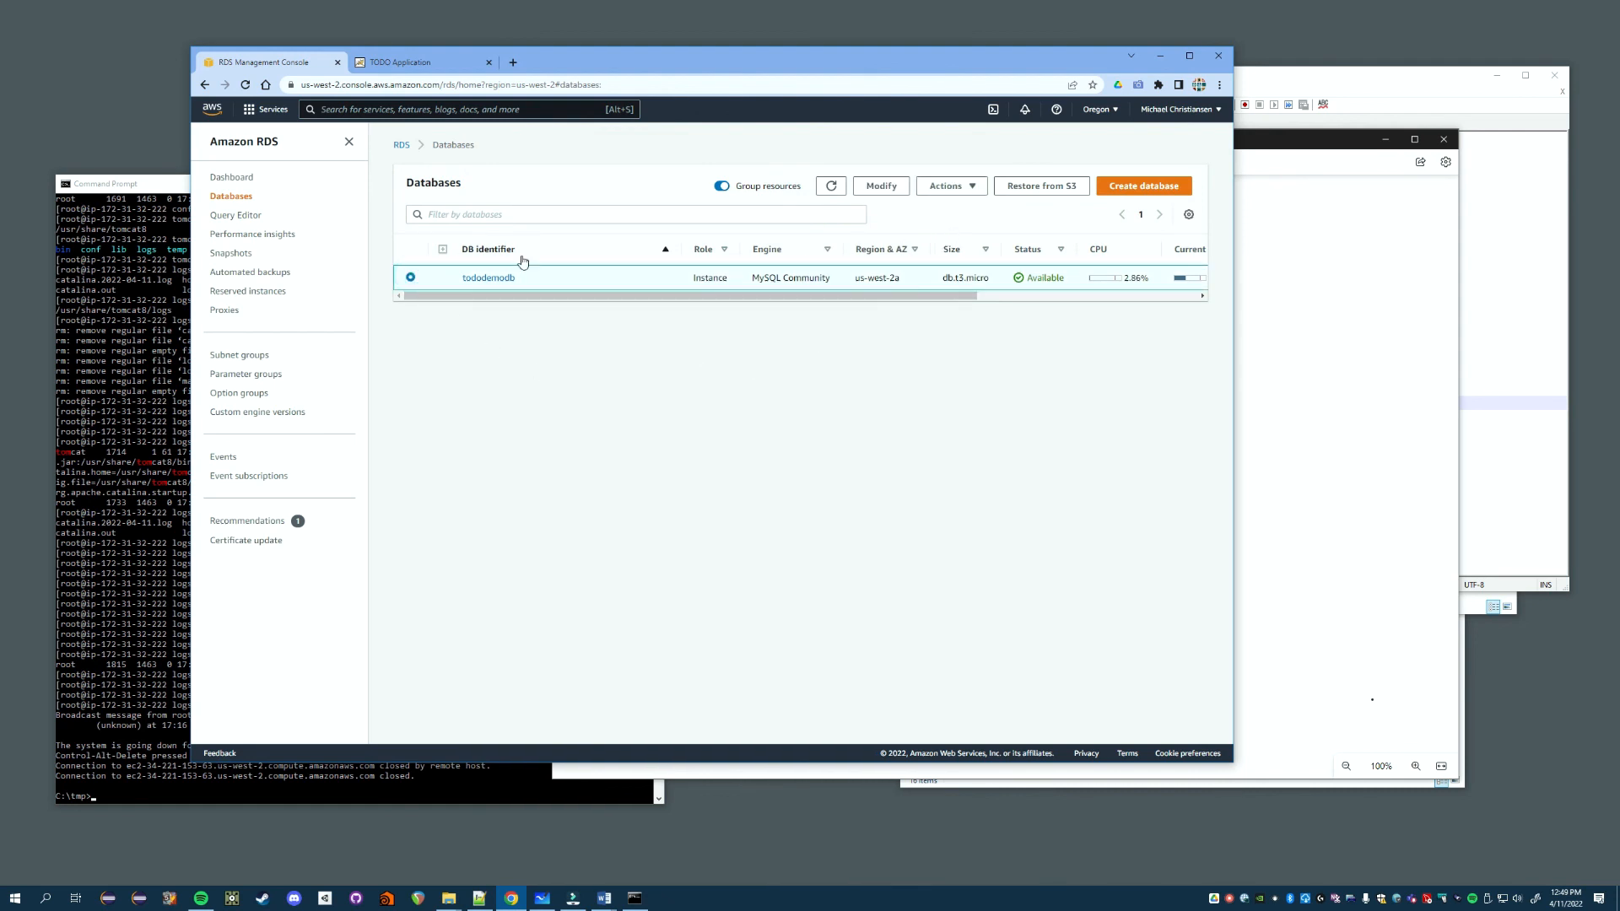
click(951, 190)
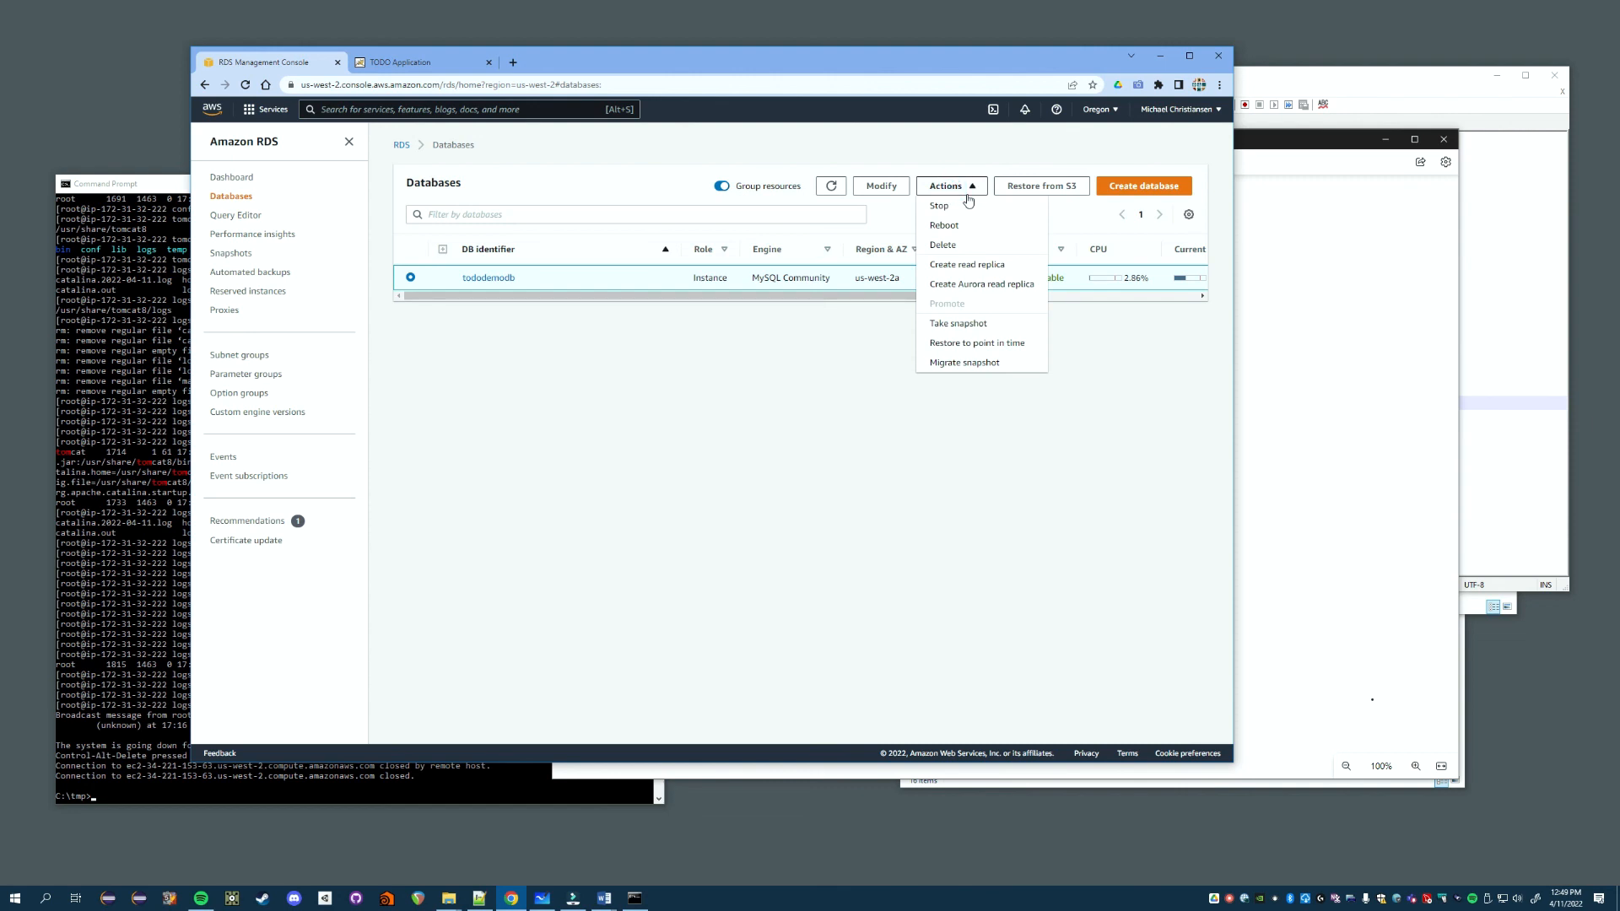
click(1016, 607)
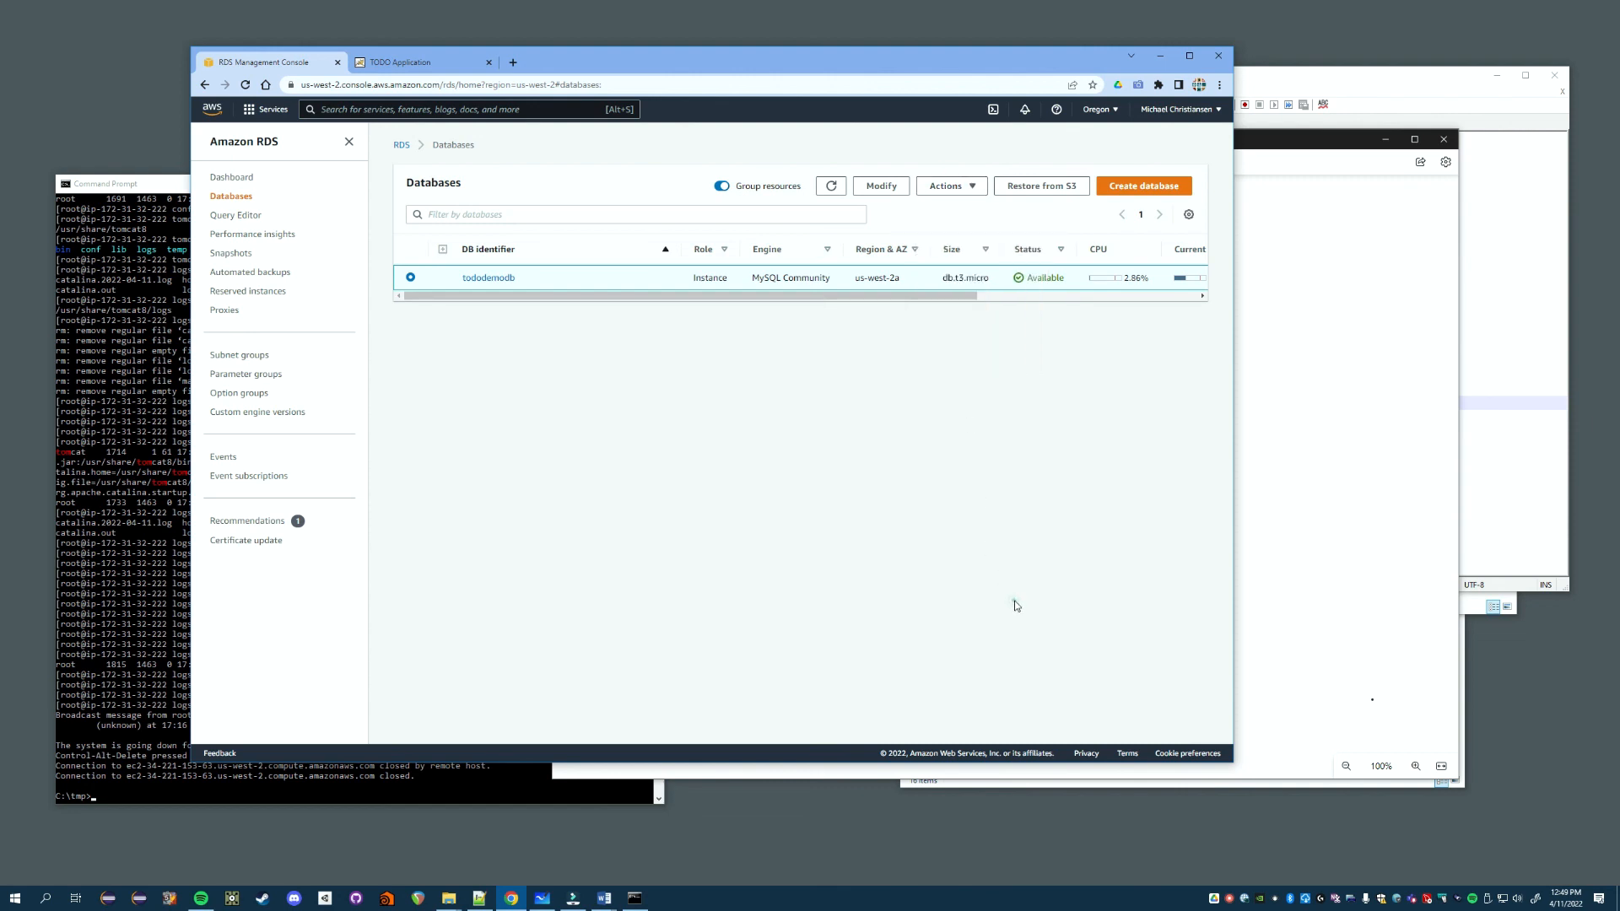